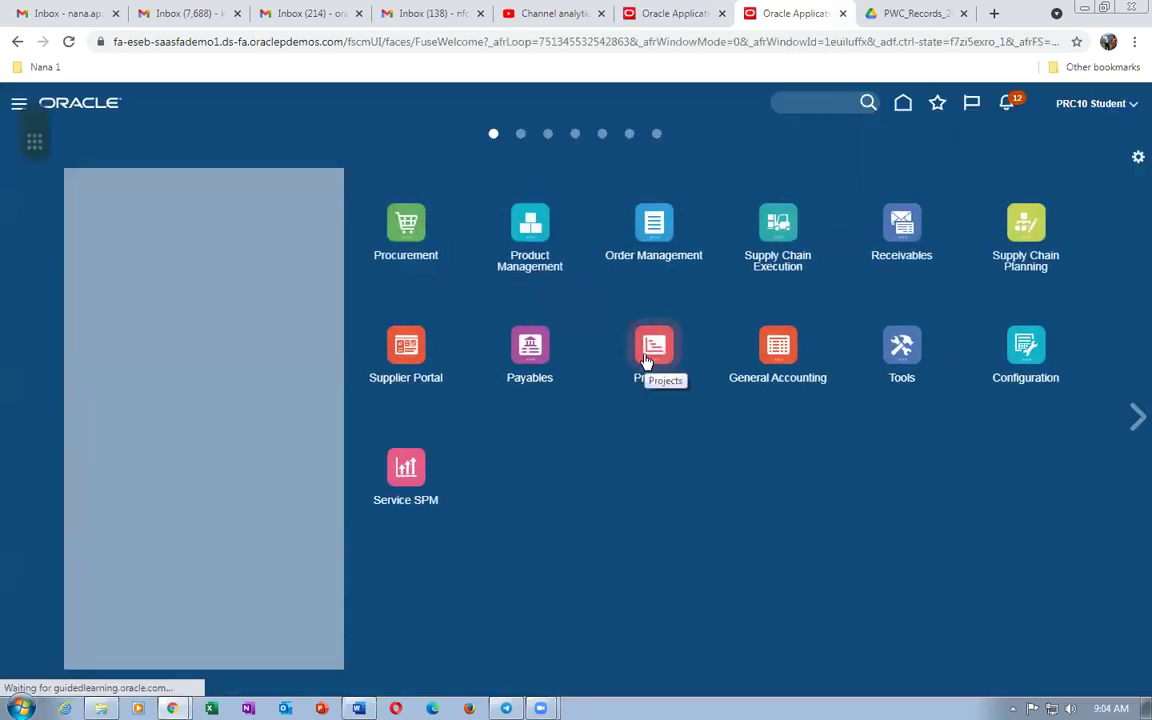
# Go to Setup and Maintenance and bring up the setup task search.
pyautogui.click(1110, 108)
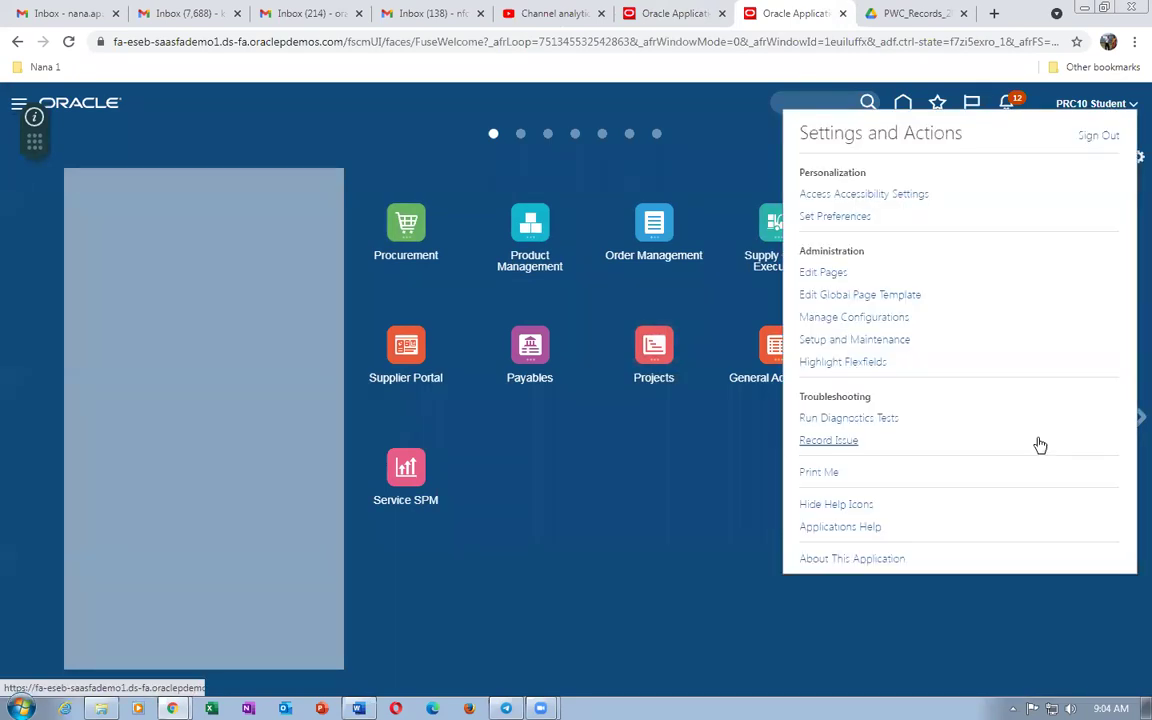
pyautogui.click(866, 339)
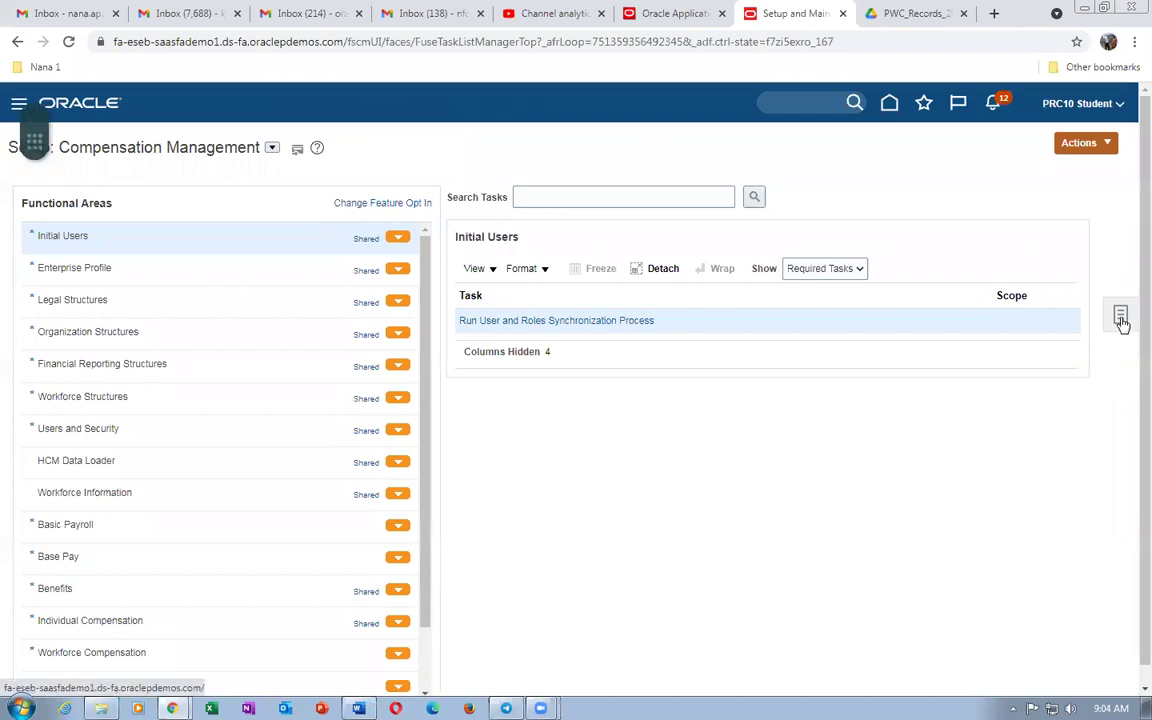
pyautogui.click(1121, 318)
pyautogui.click(993, 344)
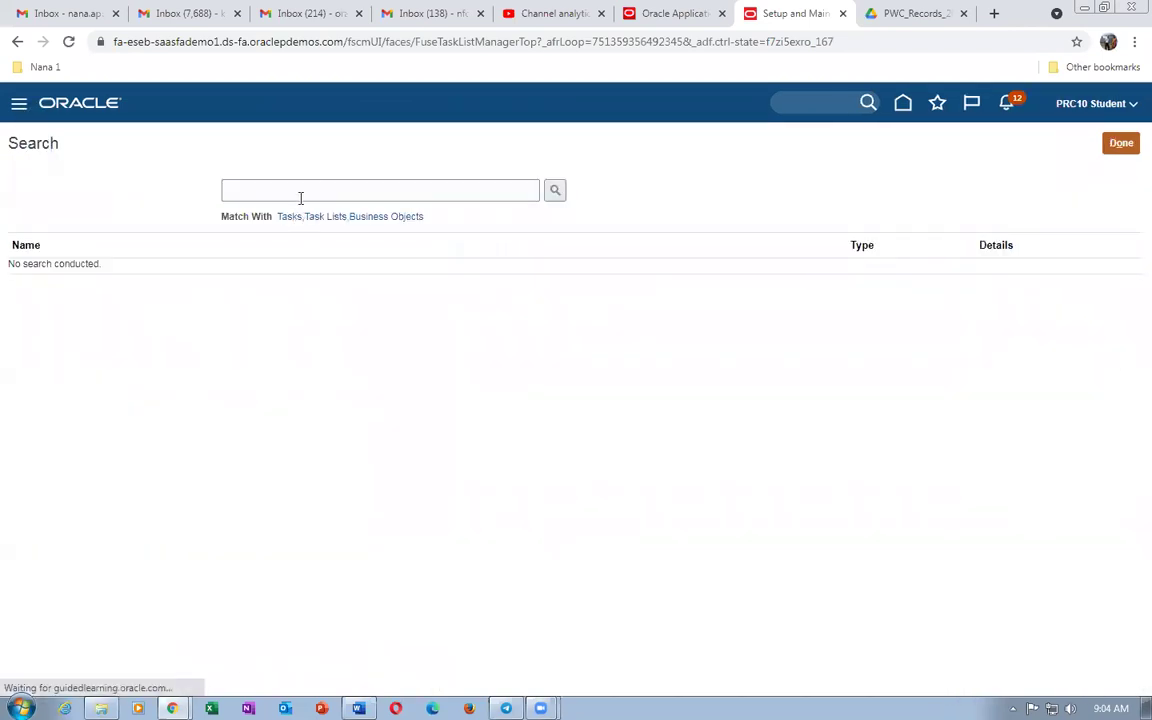
# Search tasks for man%item%class% and open Manage Item Classes.
pyautogui.click(302, 191)
pyautogui.write('man')
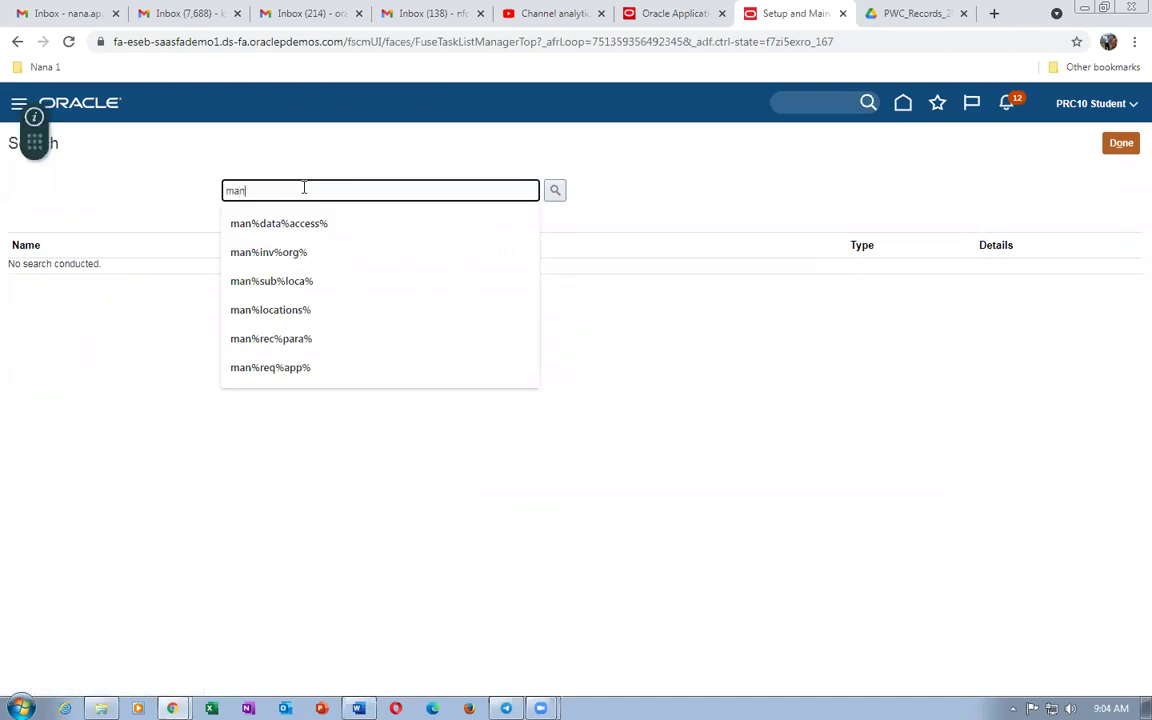
pyautogui.write('%item%class%')
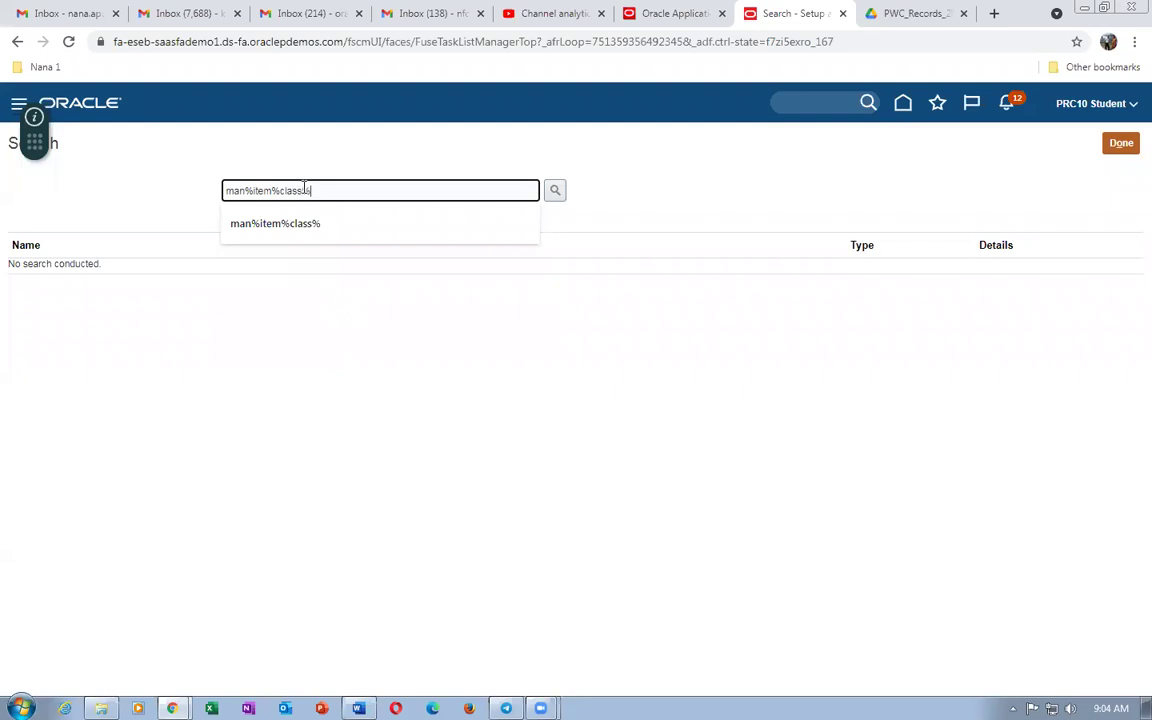
pyautogui.press('Return')
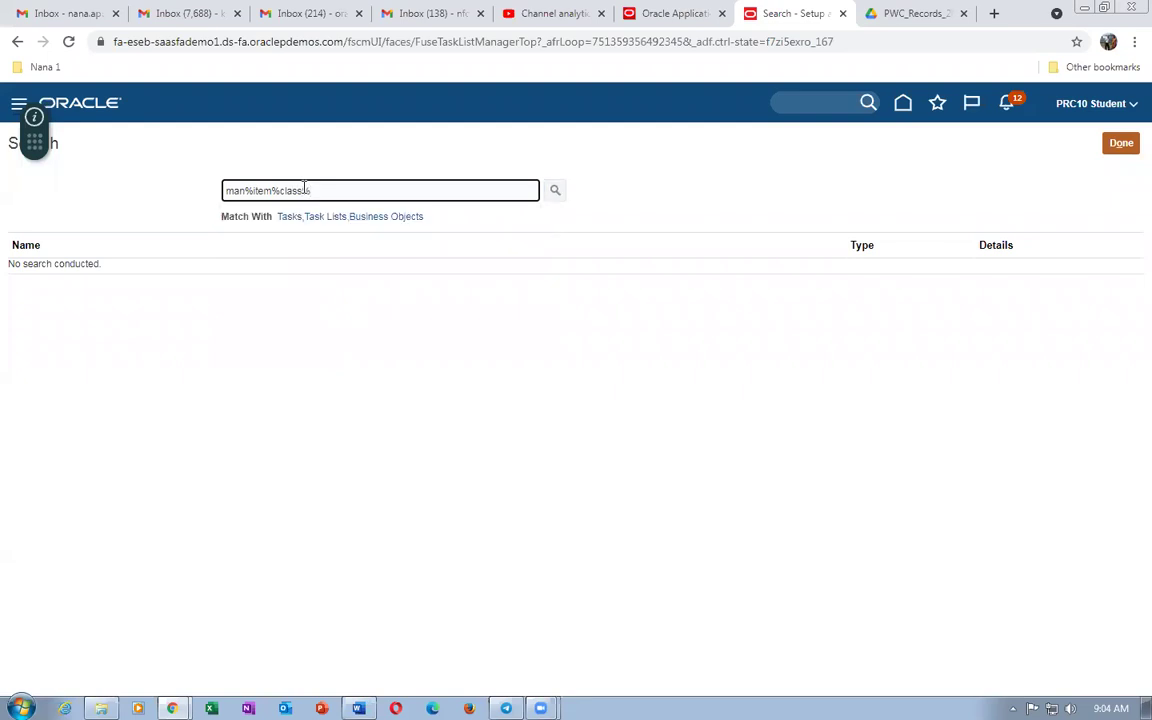
pyautogui.press('Return')
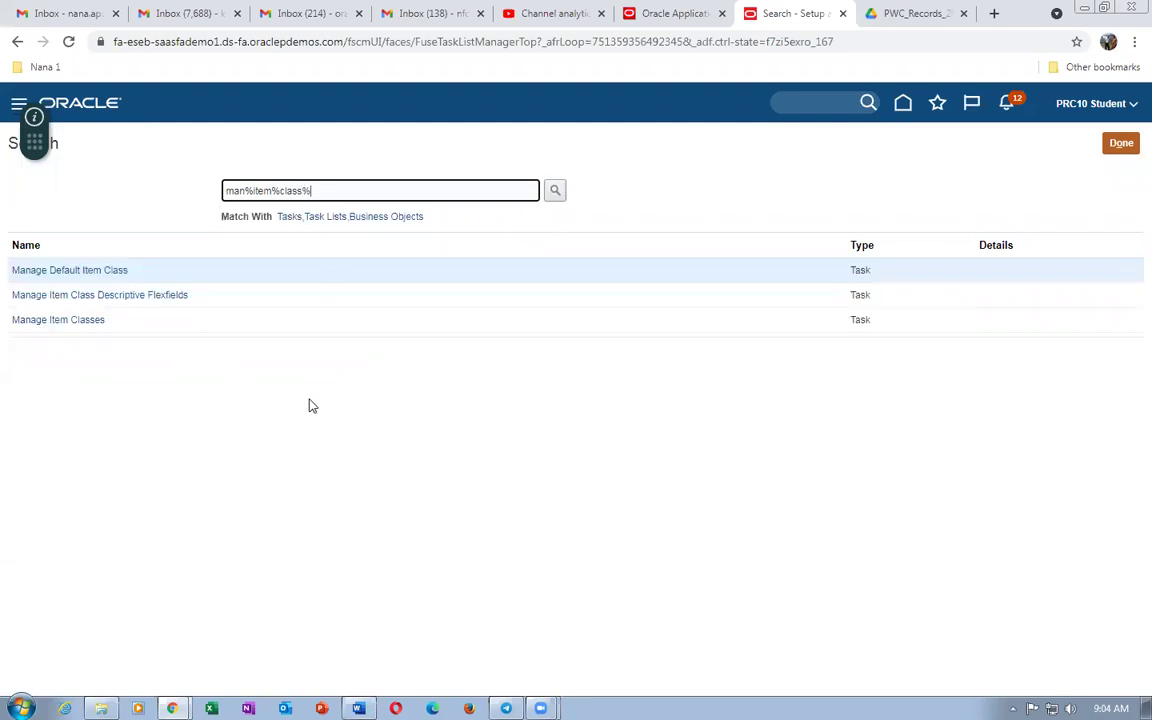
pyautogui.click(84, 322)
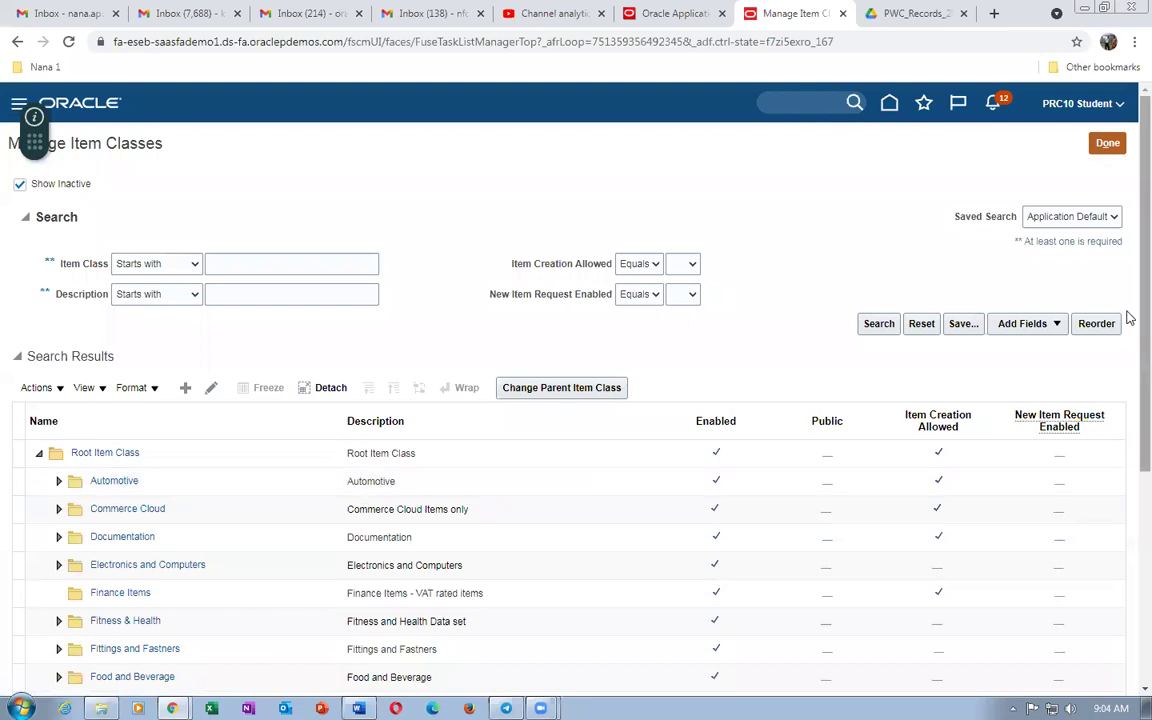
# Open the Root Item Class for editing from the item class hierarchy.
pyautogui.moveTo(1130, 318); pyautogui.dragTo(1130, 543)
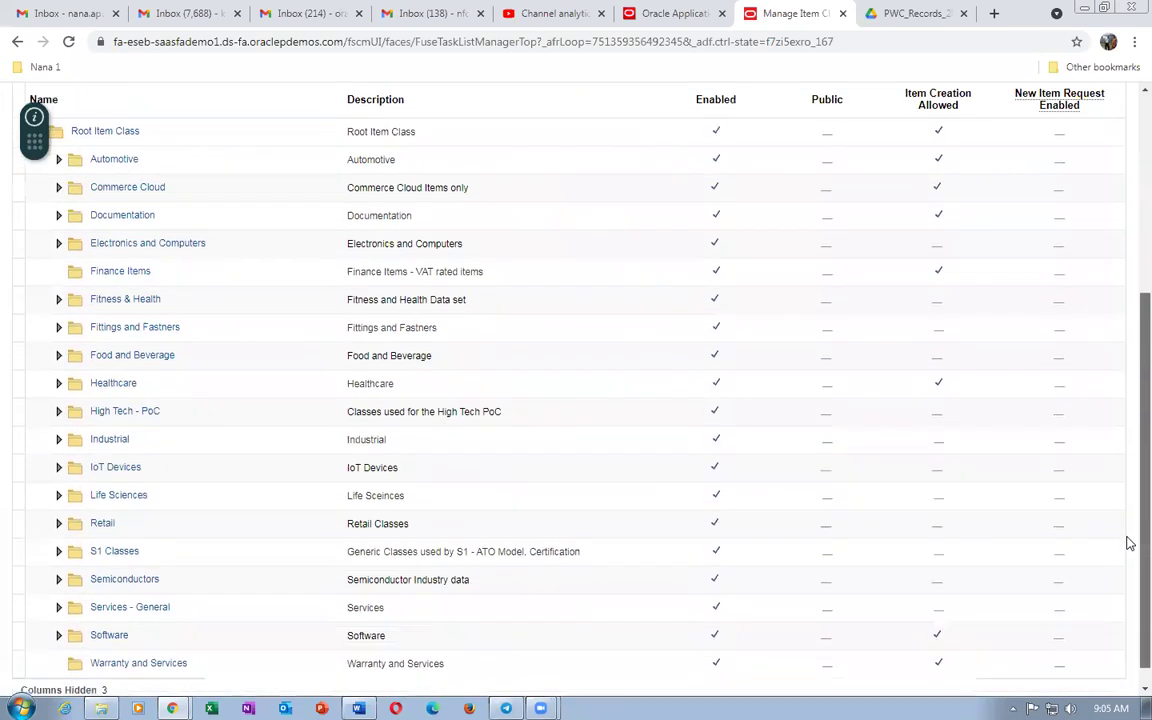
pyautogui.scroll(4, 1126, 555)
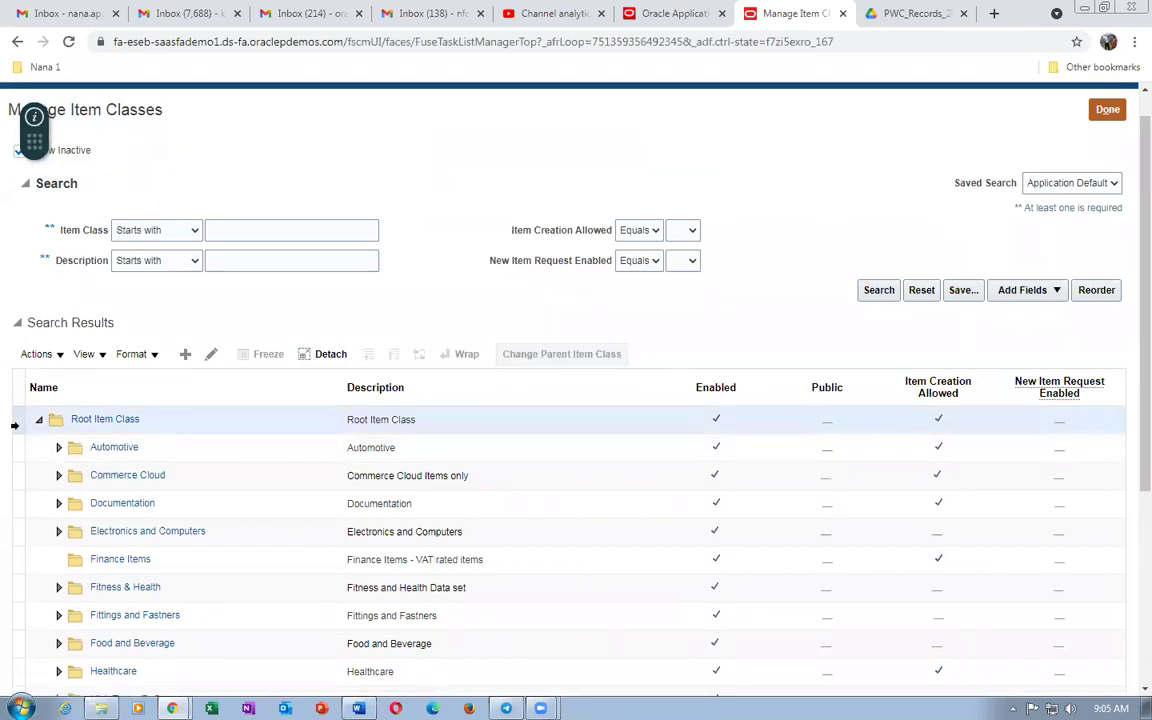
pyautogui.click(215, 358)
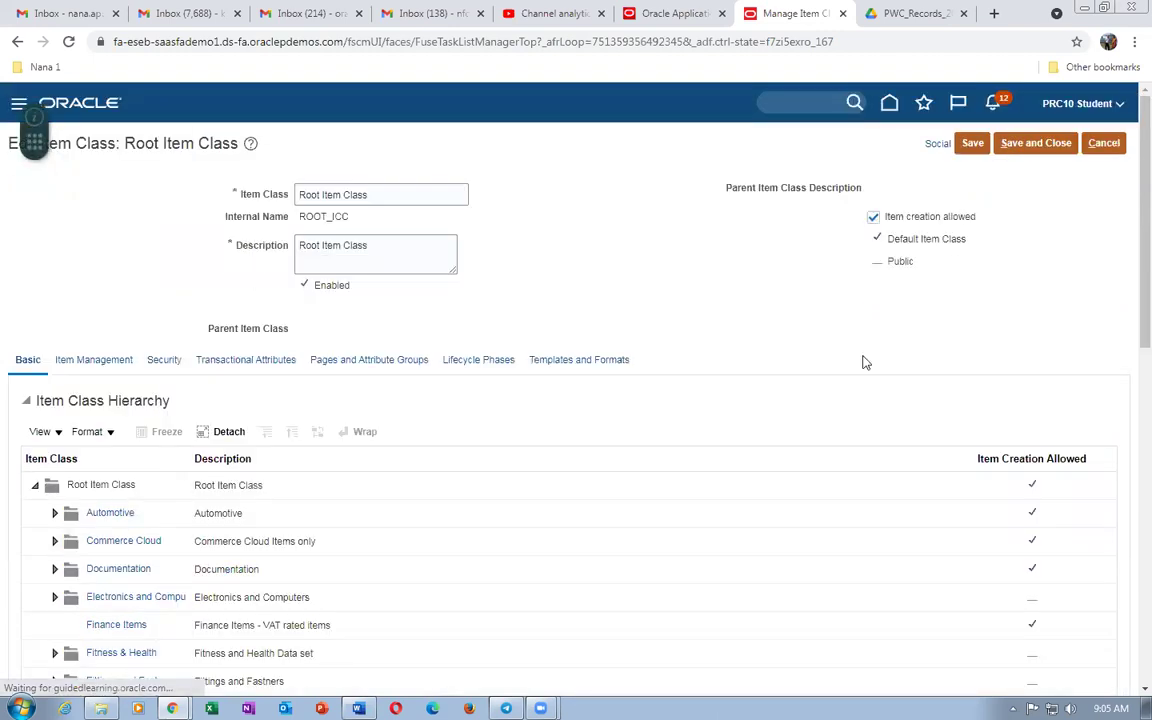
# Filter the Root Item Class templates by name 'Pur' and organization 000.
pyautogui.click(593, 365)
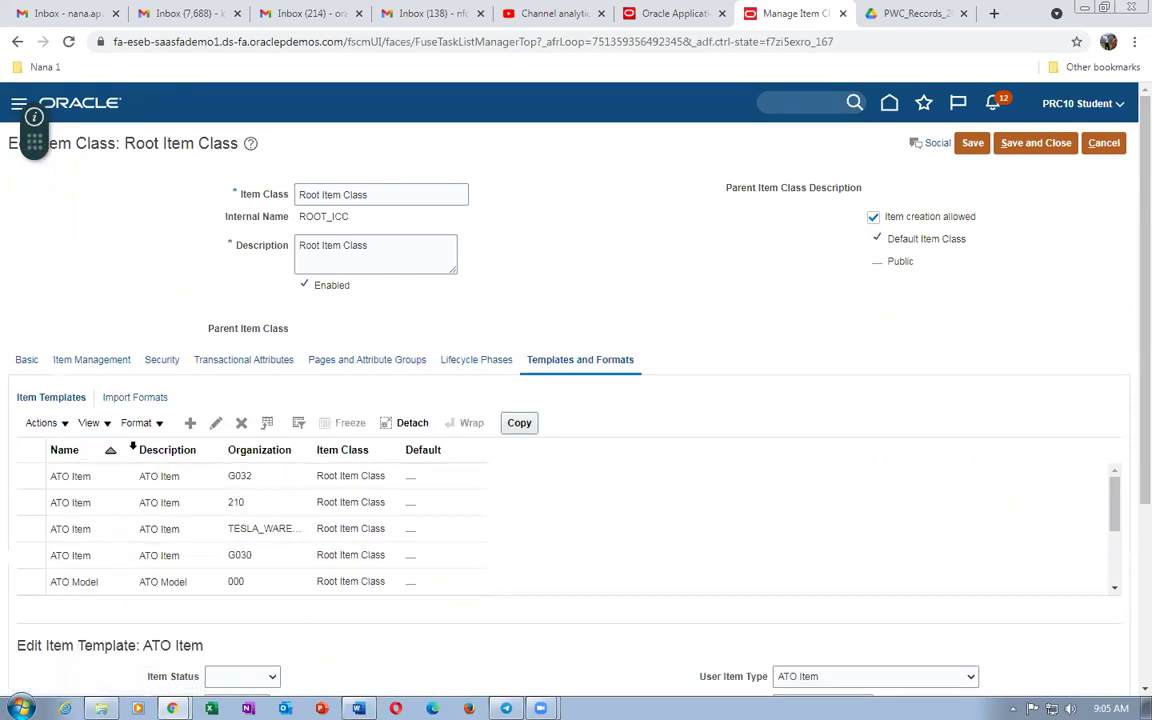
pyautogui.click(299, 424)
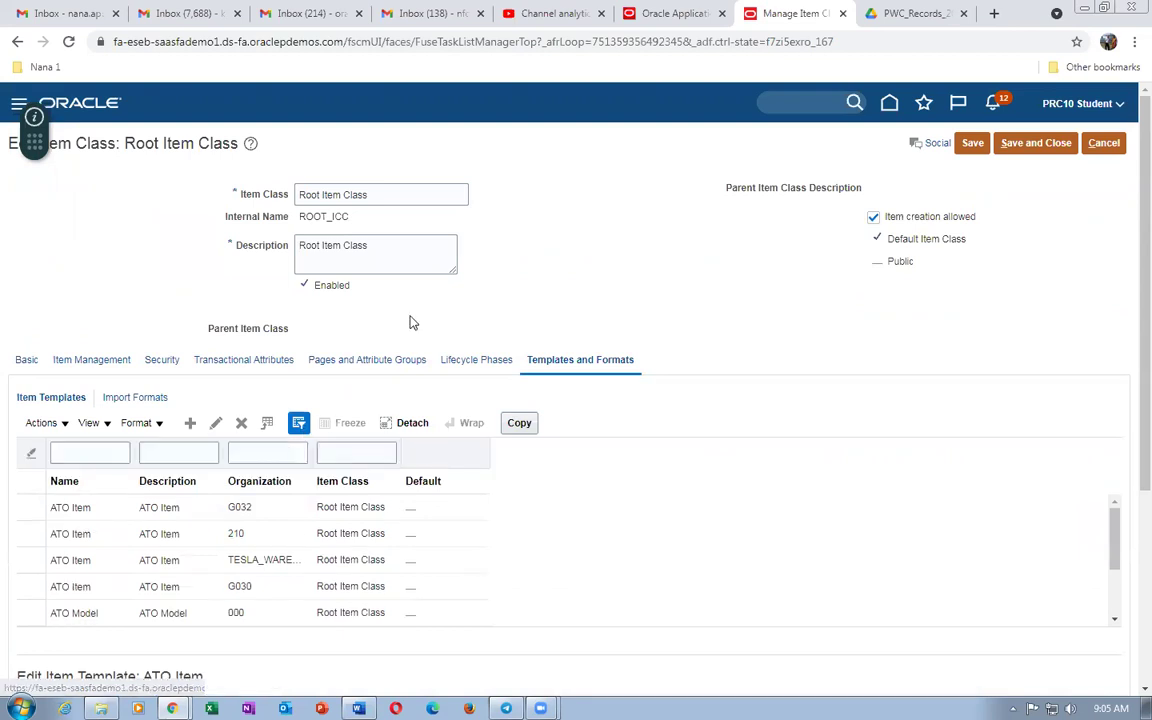
pyautogui.click(96, 455)
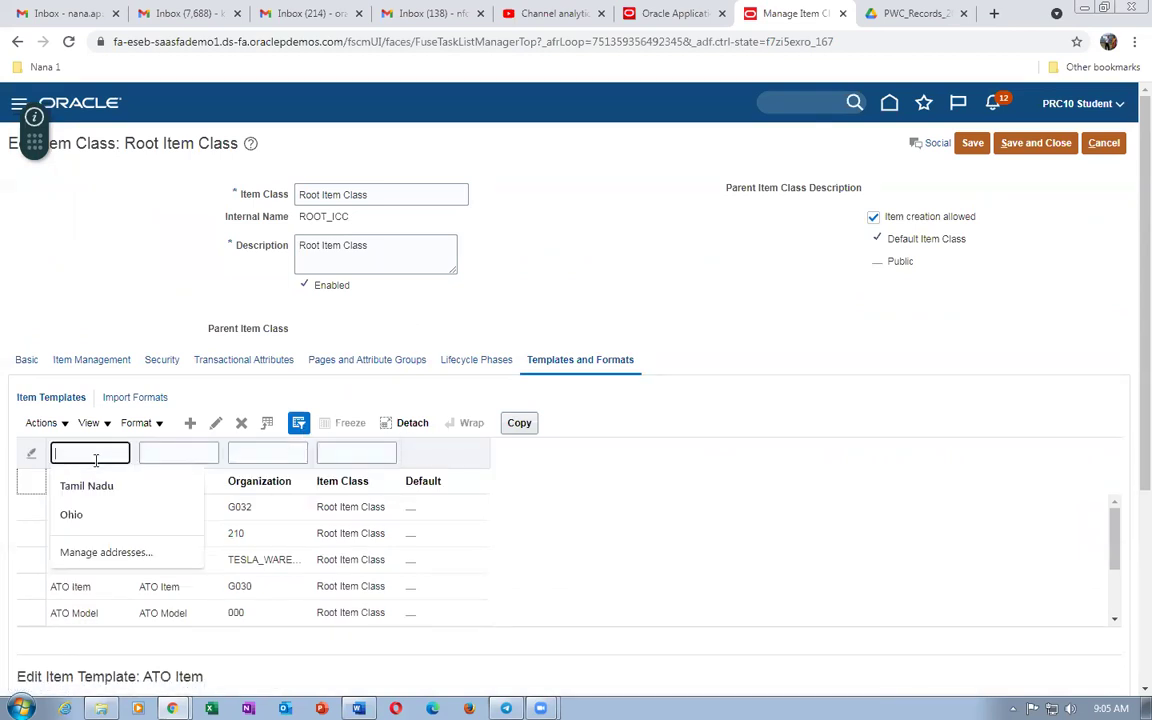
pyautogui.write('Pur')
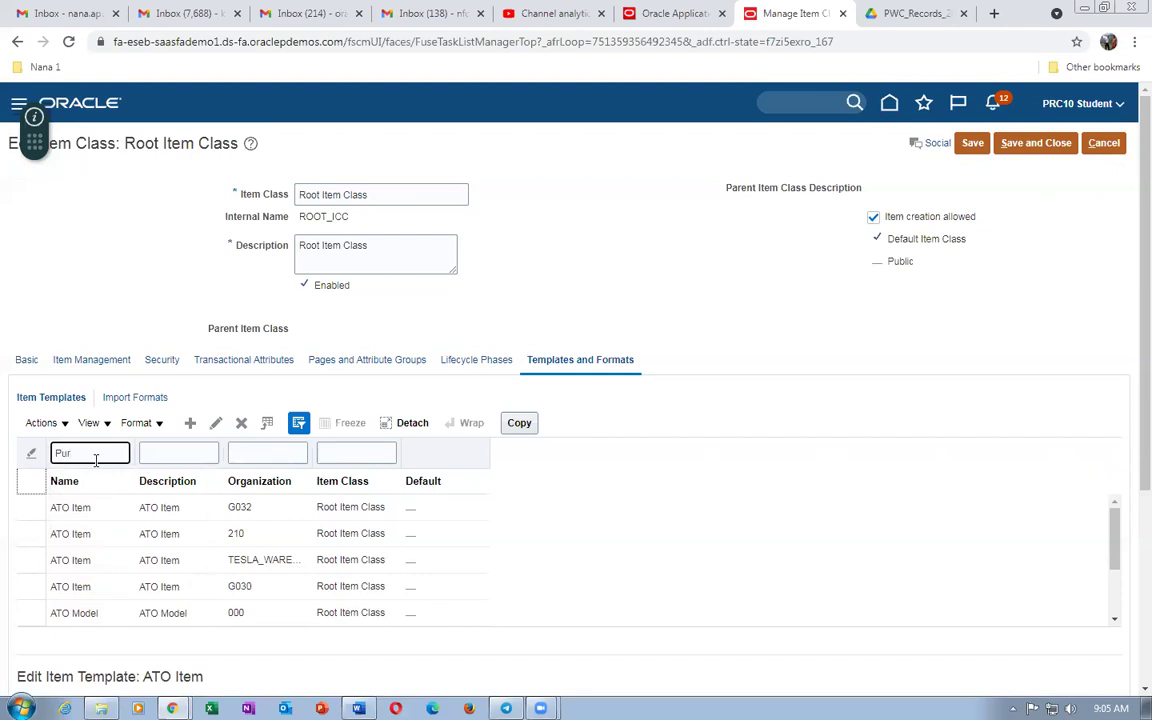
pyautogui.click(259, 454)
pyautogui.write('000')
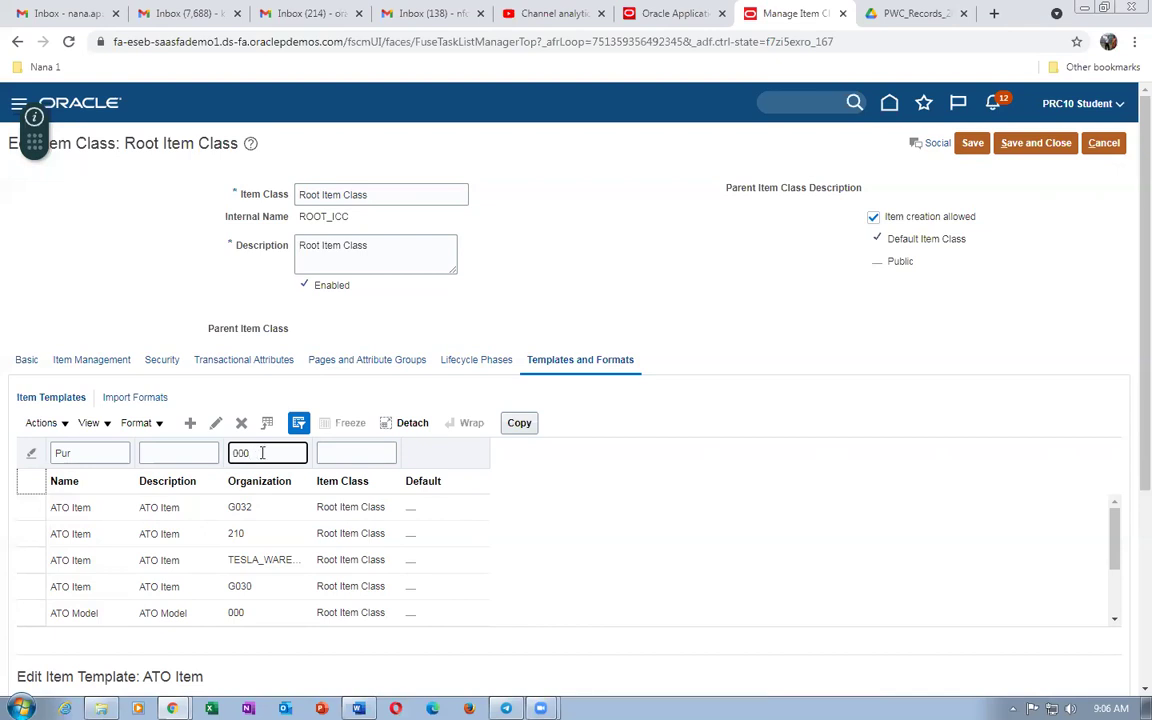
pyautogui.press('Return')
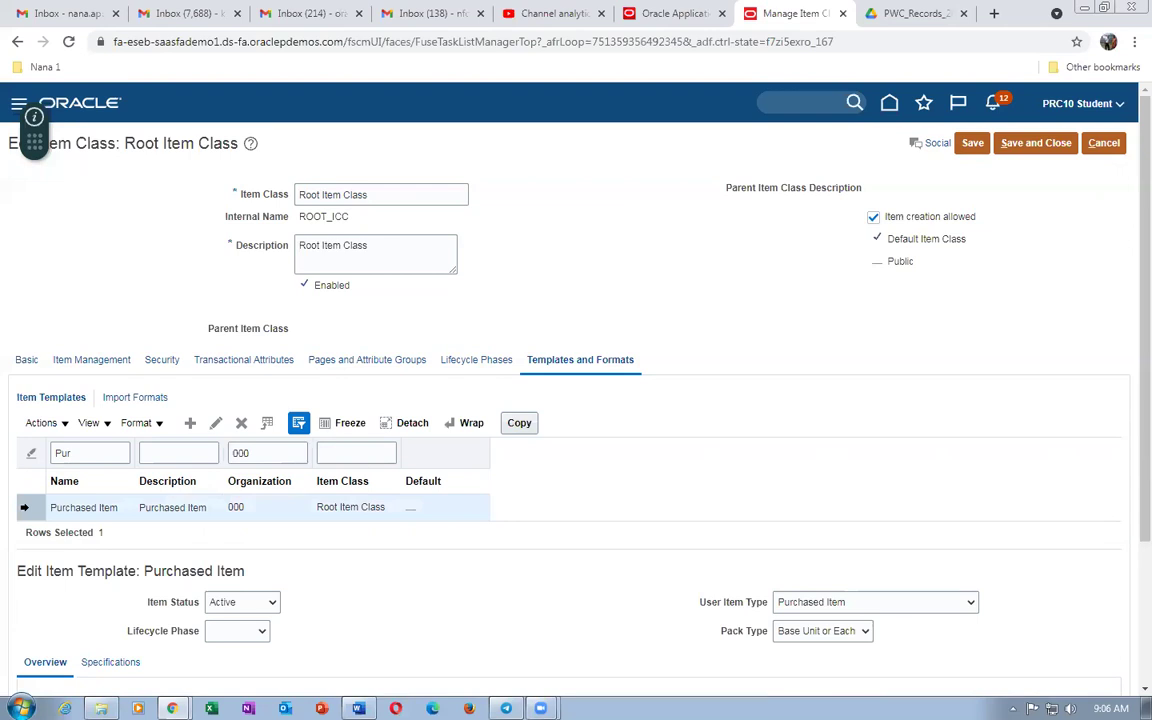
# Set the Purchased Item template's lifecycle phase to Production and conversions to Both, then view its specifications.
pyautogui.scroll(-2, 1126, 324)
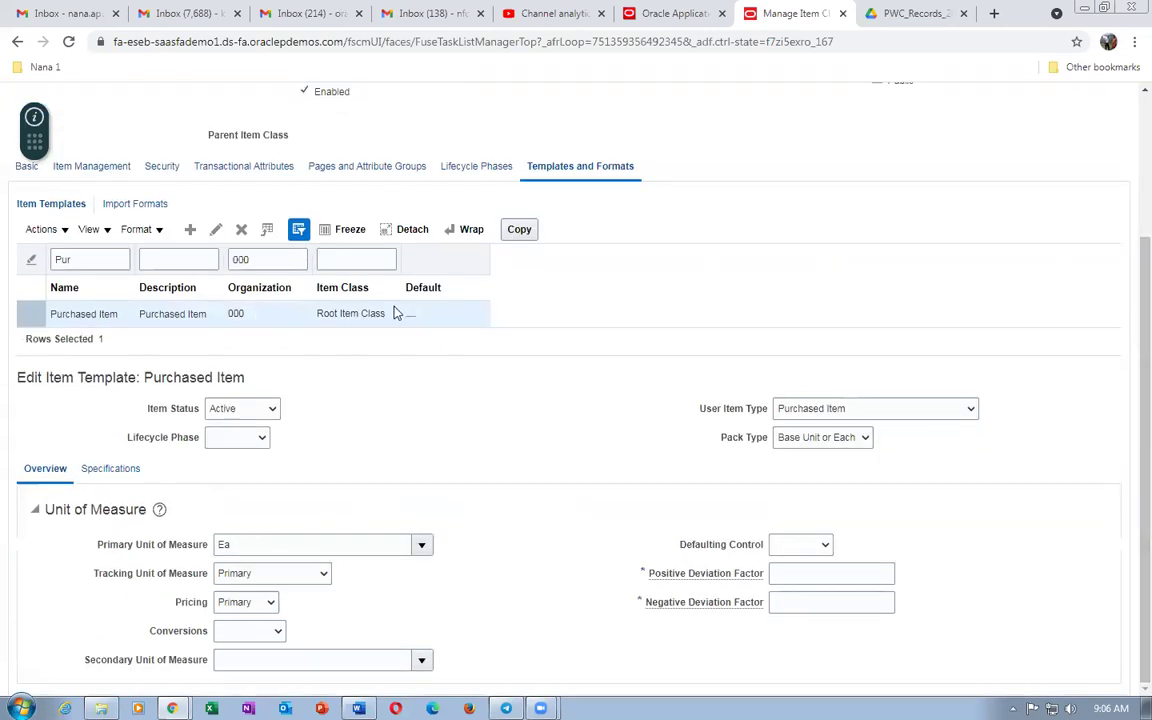
pyautogui.click(232, 438)
pyautogui.click(250, 481)
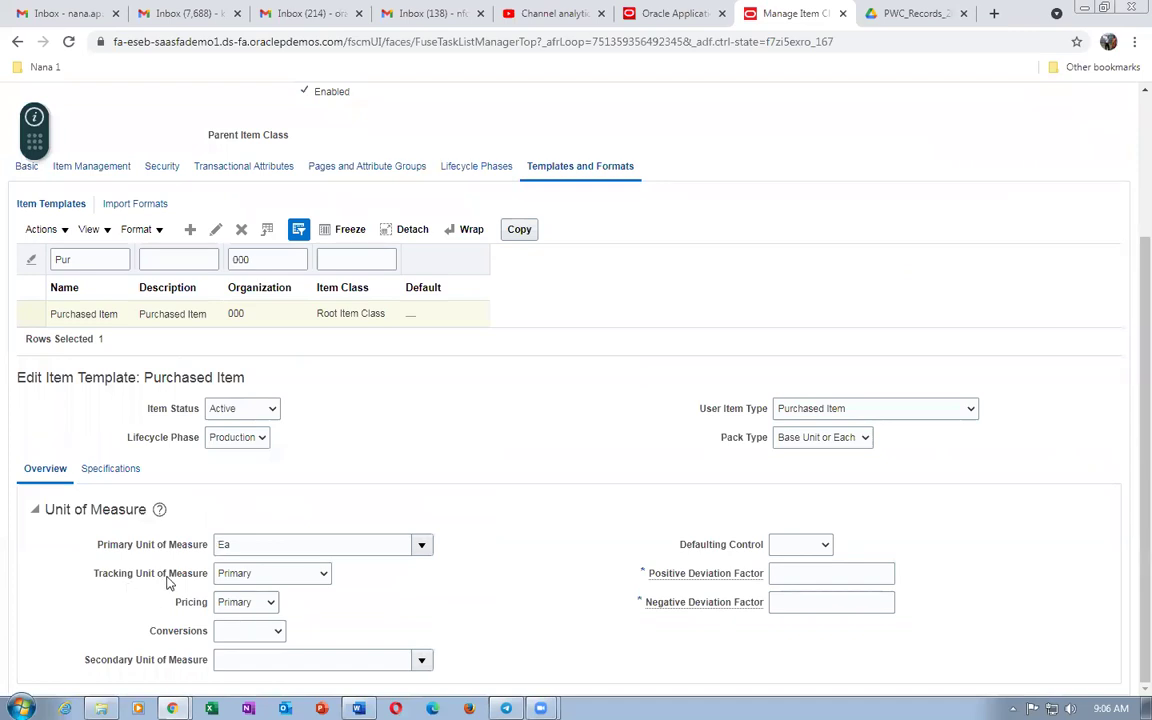
pyautogui.click(240, 631)
pyautogui.click(240, 660)
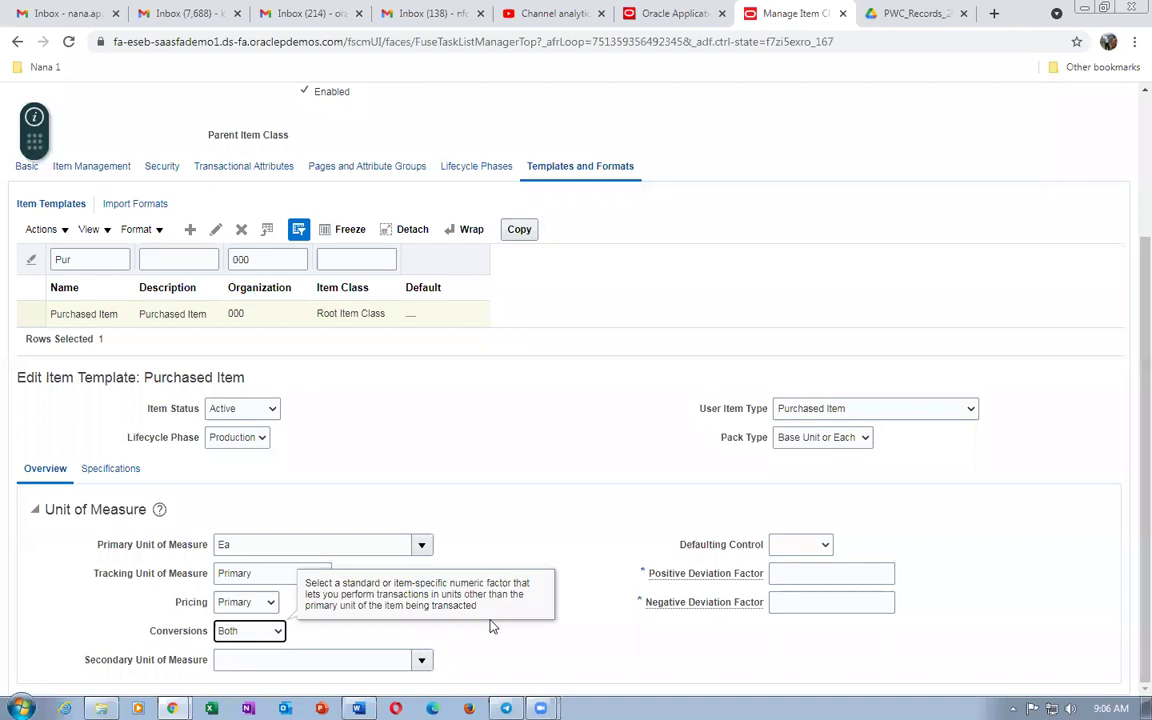
pyautogui.click(421, 444)
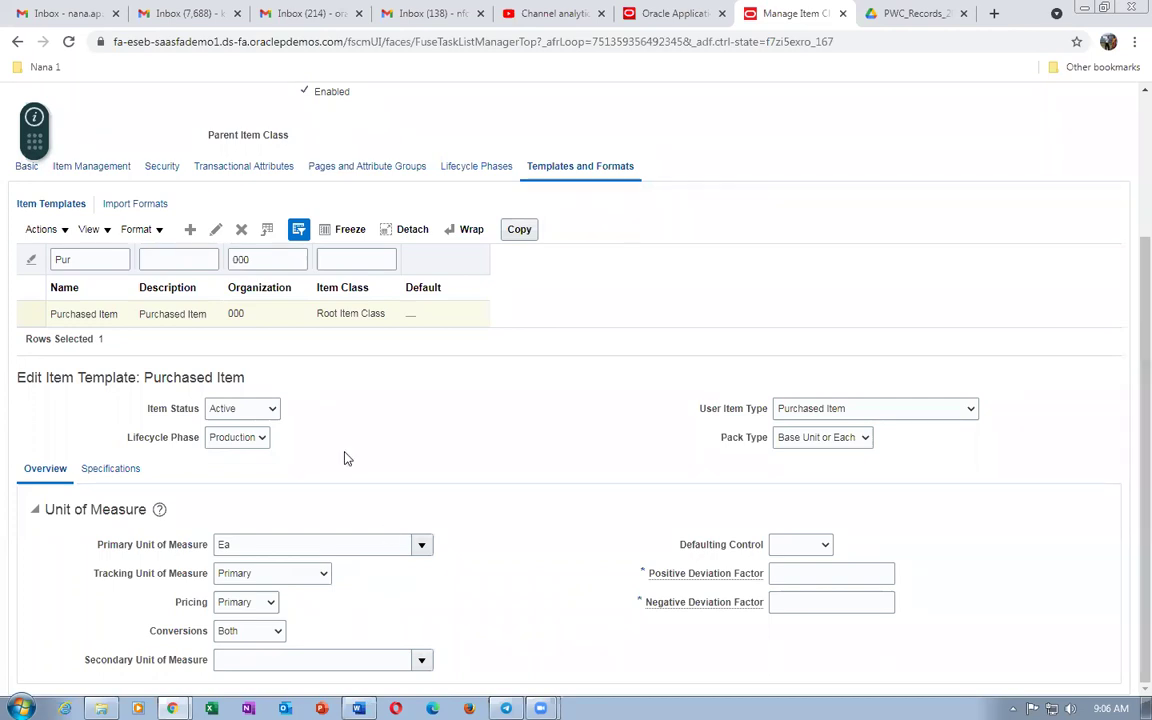
pyautogui.click(104, 472)
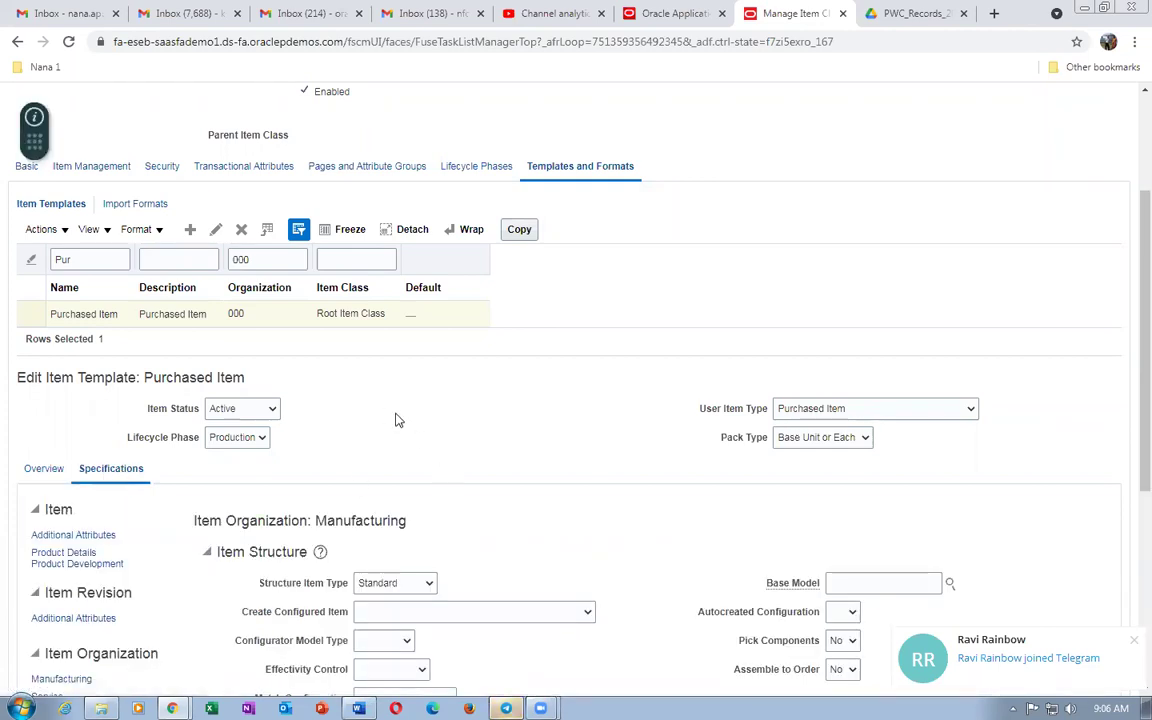
pyautogui.scroll(-1, 396, 421)
# Keep the structure item type as Standard and move to the purchasing attributes.
pyautogui.scroll(-1, 396, 421)
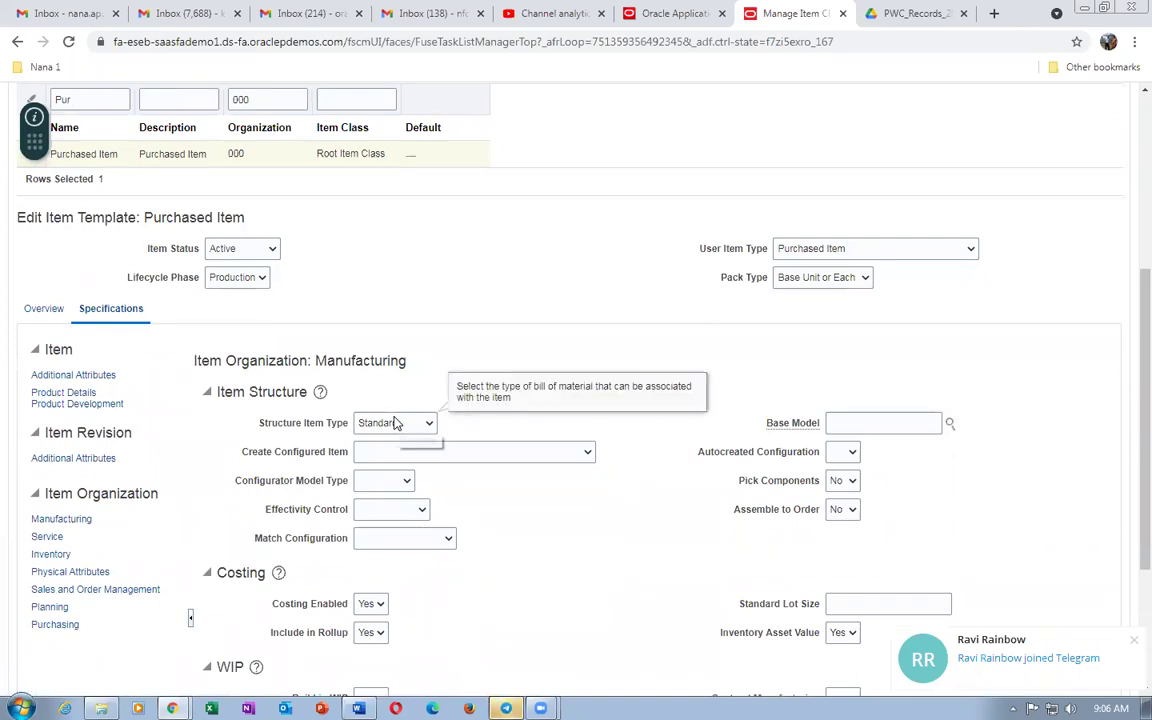
pyautogui.click(396, 422)
pyautogui.click(395, 441)
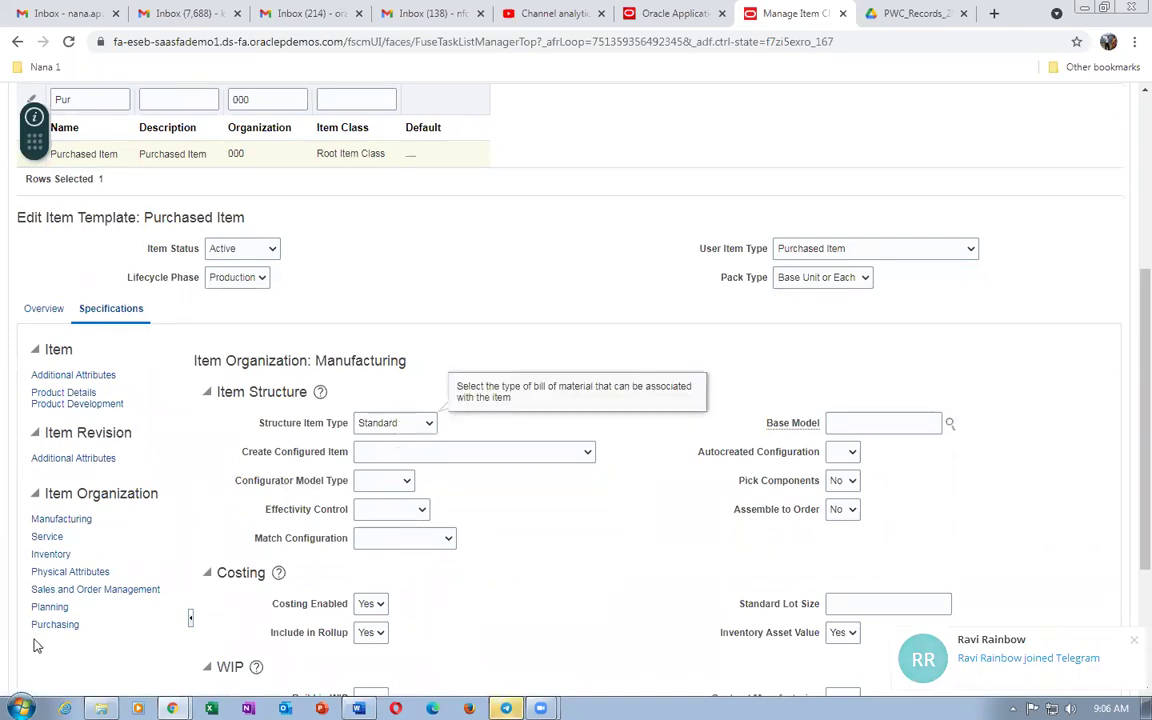
pyautogui.click(44, 627)
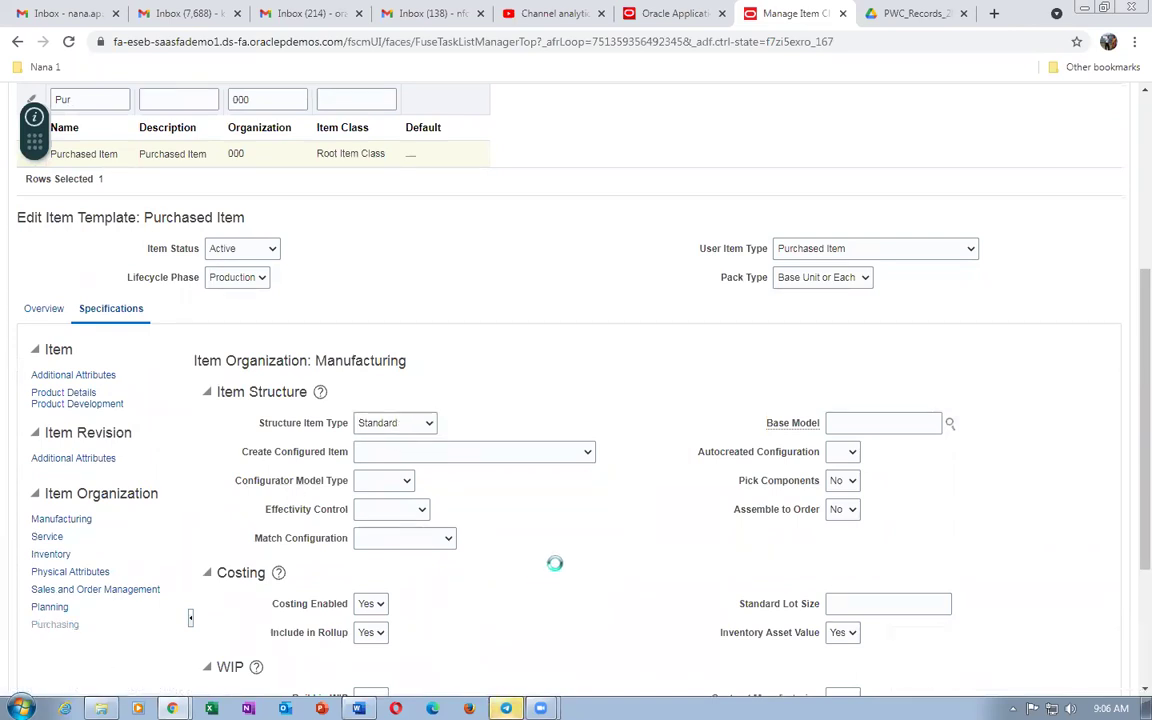
pyautogui.scroll(-5, 575, 566)
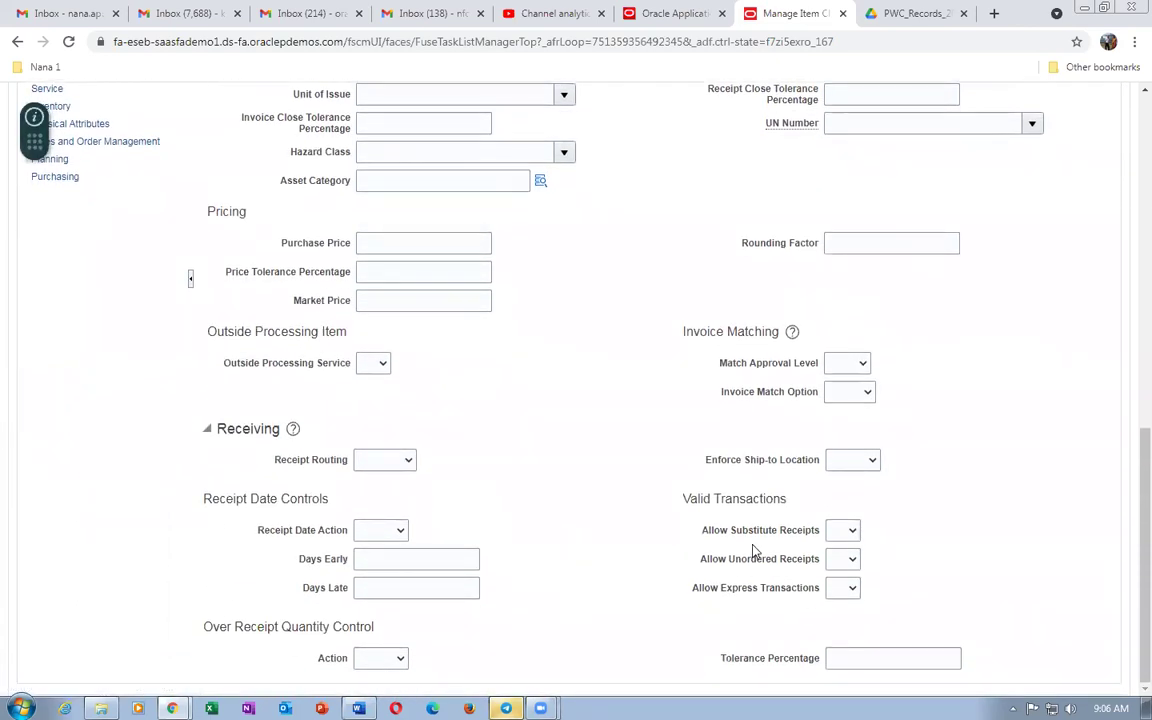
# Allow substitute receipts, unordered receipts and express transactions in the template.
pyautogui.click(840, 535)
pyautogui.click(834, 571)
pyautogui.click(840, 559)
pyautogui.click(846, 599)
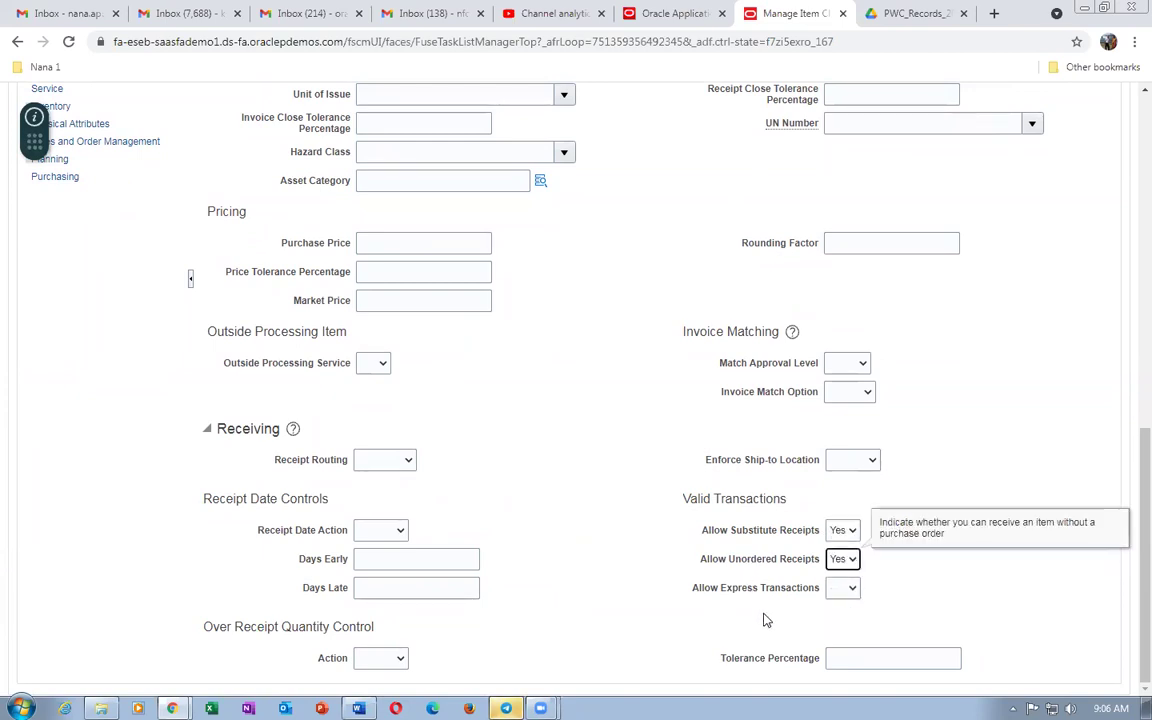
pyautogui.click(835, 590)
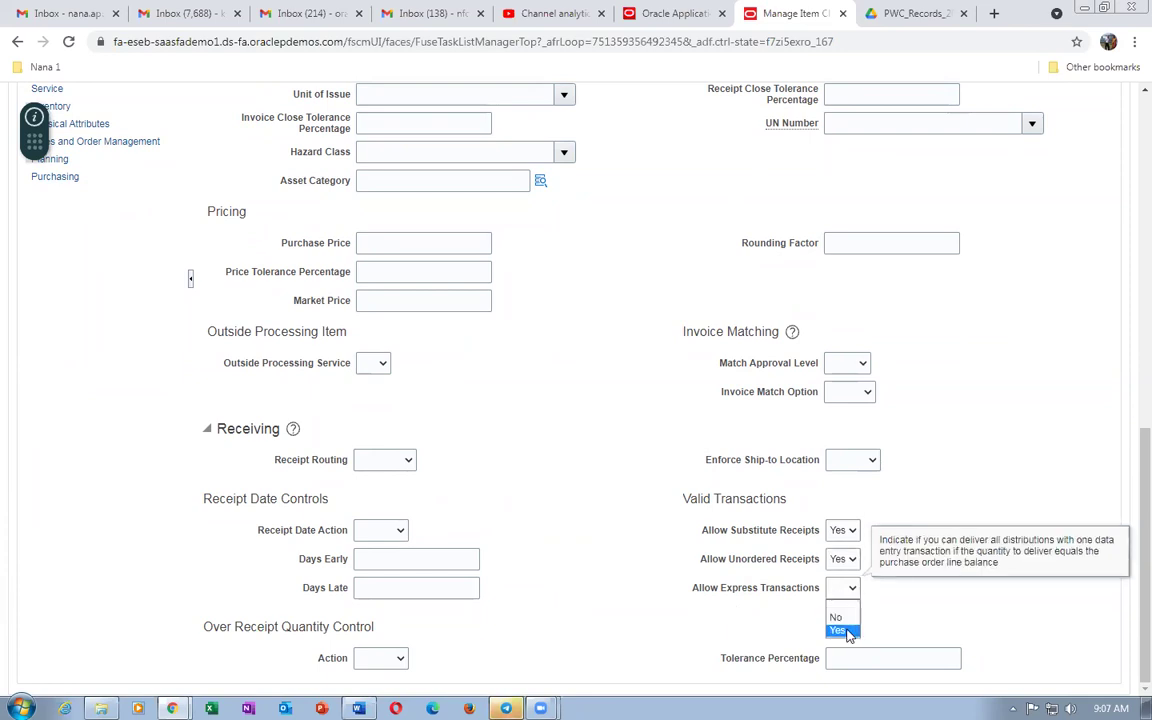
pyautogui.click(847, 632)
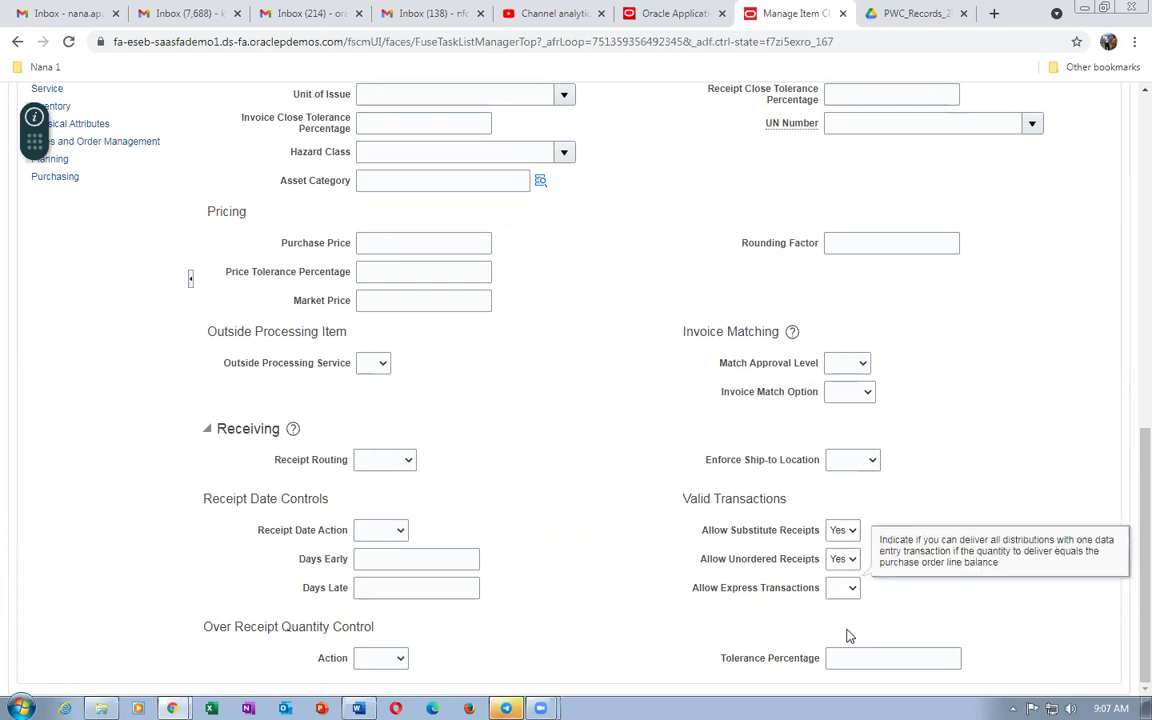
pyautogui.click(980, 487)
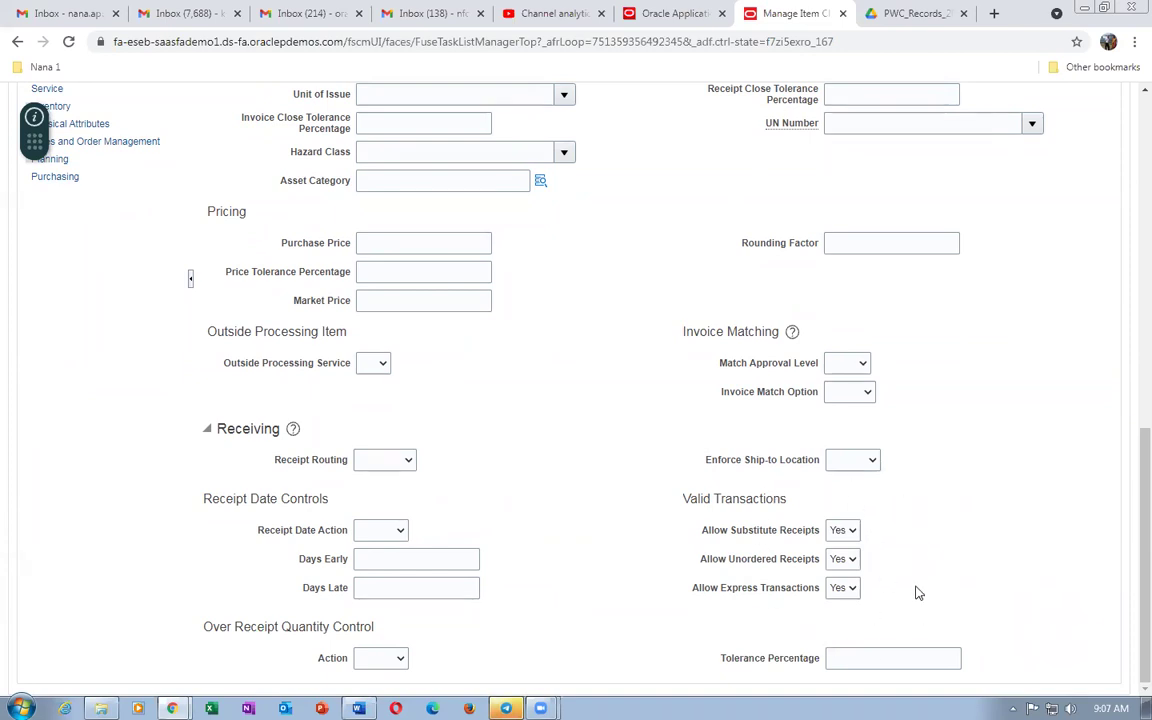
pyautogui.click(843, 559)
pyautogui.click(567, 530)
# Enter a purchase price of 10 in the Purchasing specifications.
pyautogui.click(364, 241)
pyautogui.write('10')
pyautogui.press('Tab')
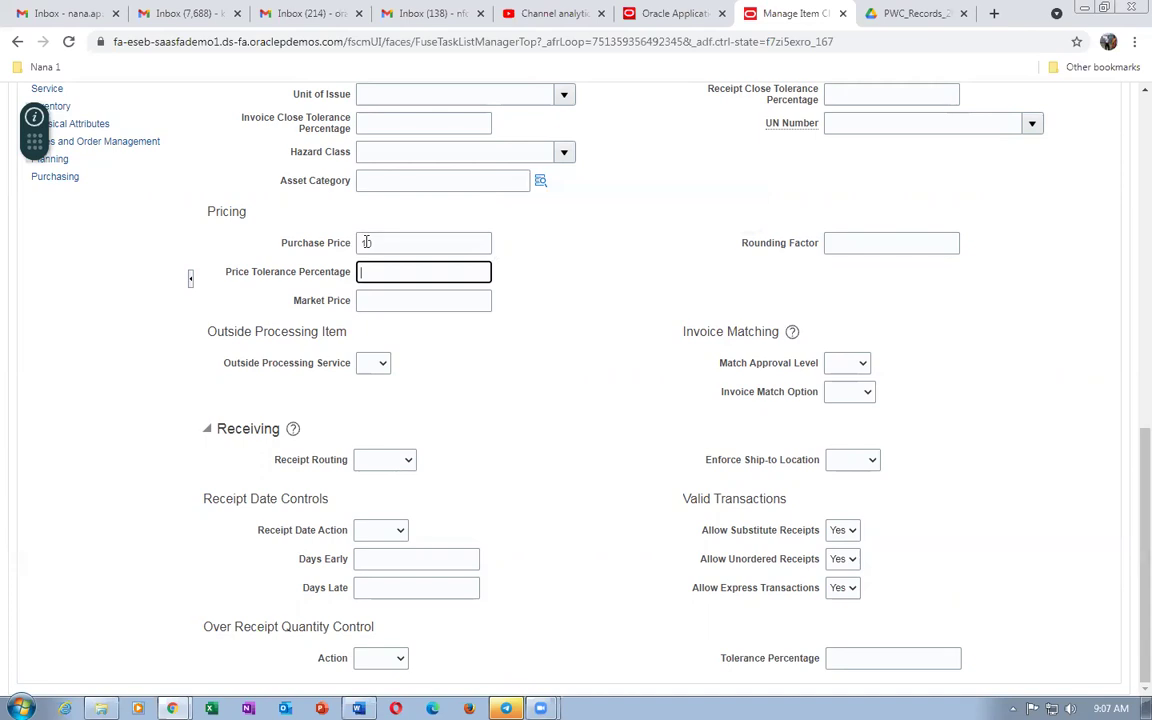
pyautogui.click(560, 423)
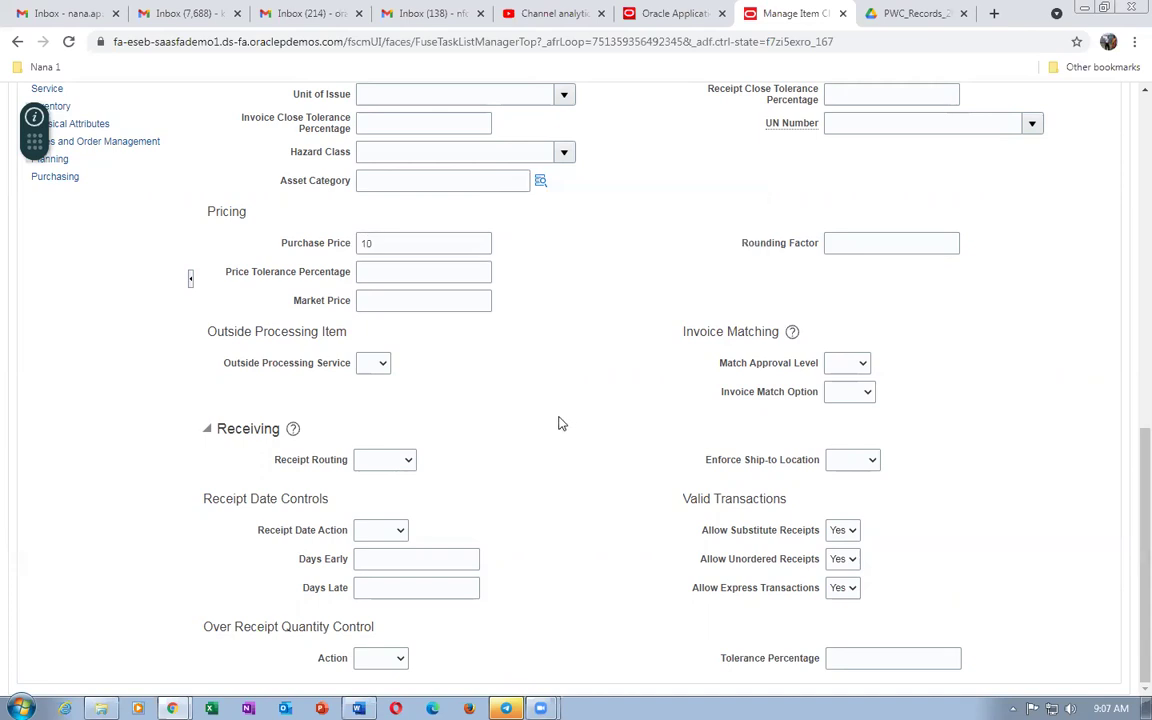
pyautogui.scroll(2, 560, 423)
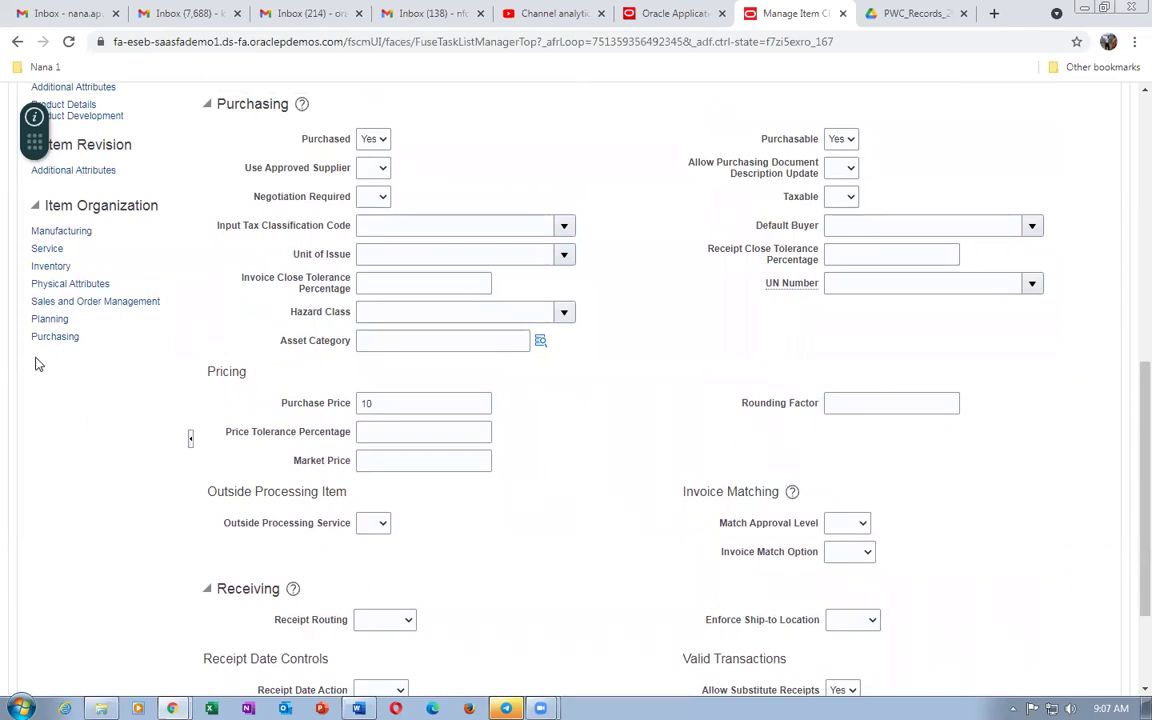
pyautogui.scroll(7, 167, 380)
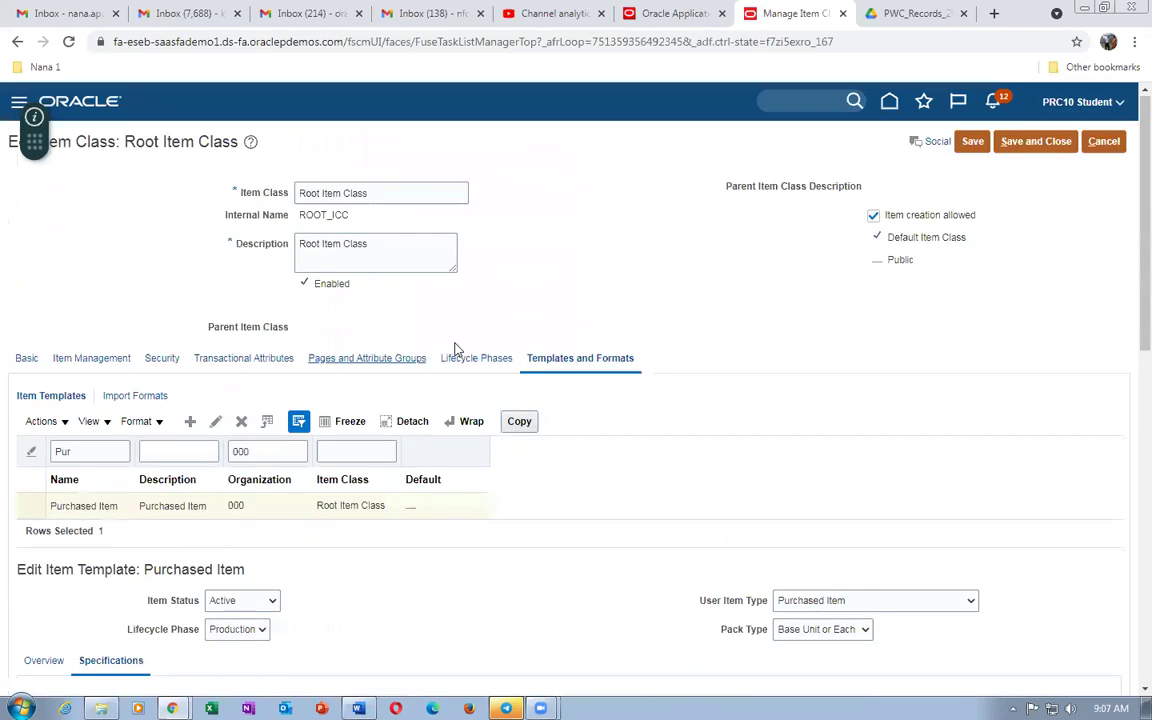
# Save the Root Item Class and scroll through the updated Purchased Item template.
pyautogui.click(972, 145)
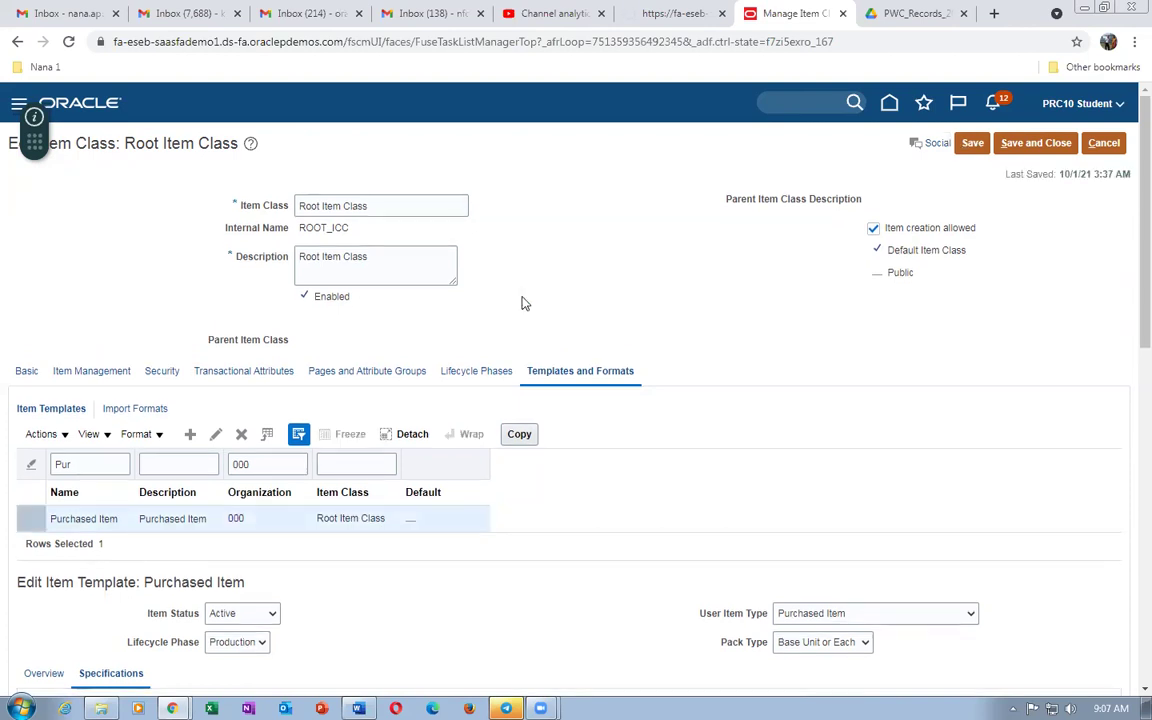
pyautogui.scroll(-3, 1128, 360)
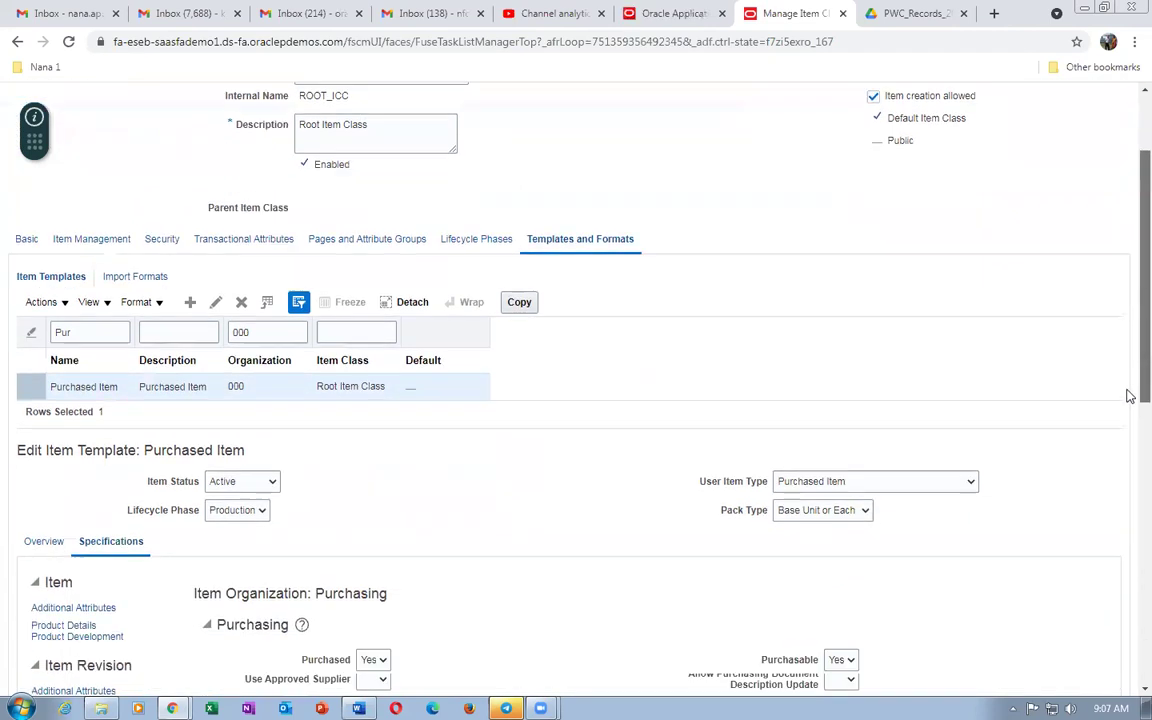
pyautogui.scroll(-8, 1128, 396)
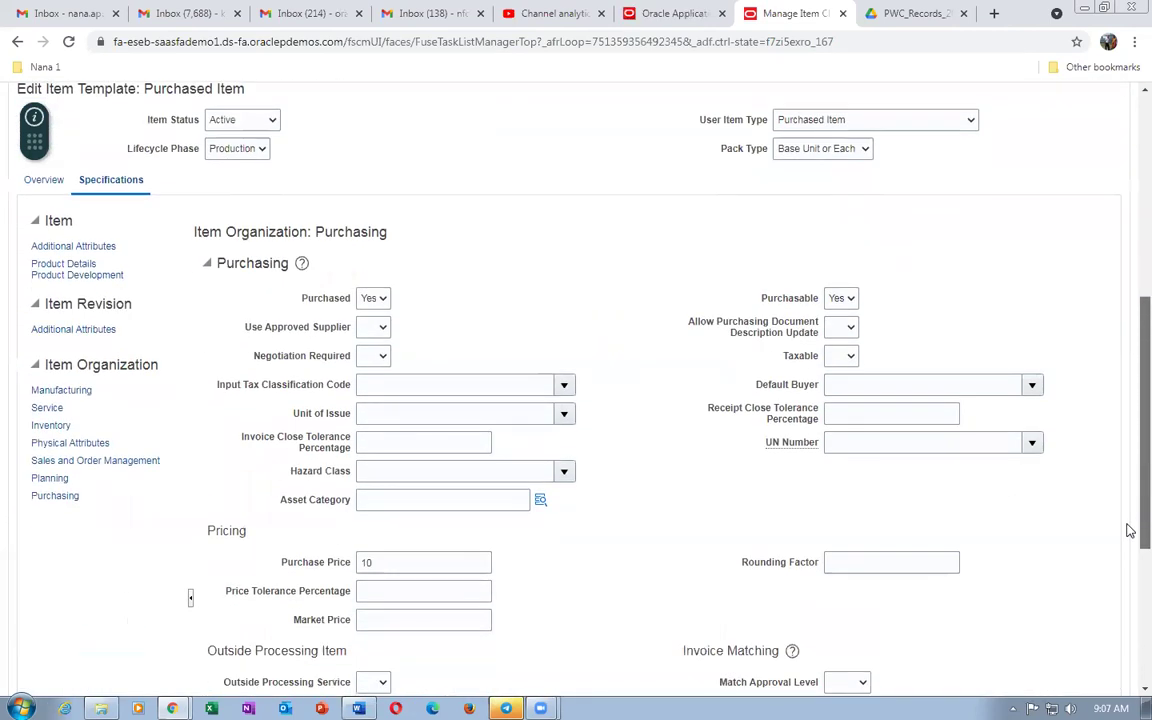
pyautogui.scroll(-7, 1128, 530)
pyautogui.scroll(14, 1127, 535)
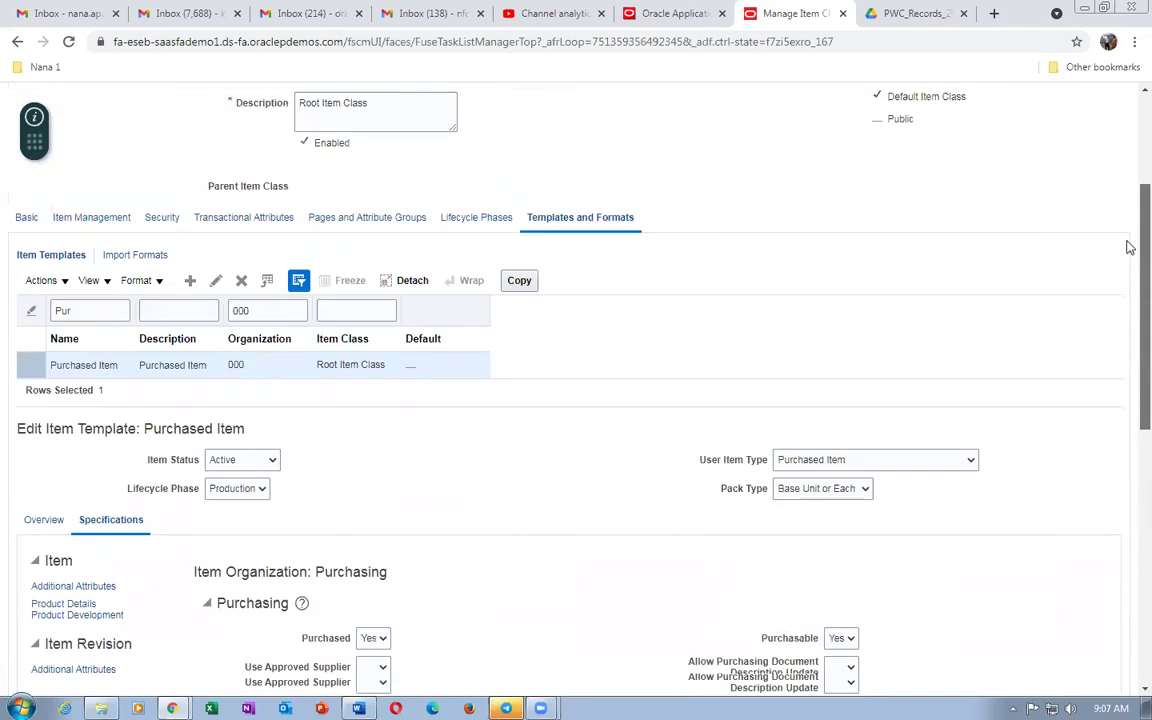
pyautogui.scroll(3, 1129, 247)
pyautogui.scroll(-1, 1127, 320)
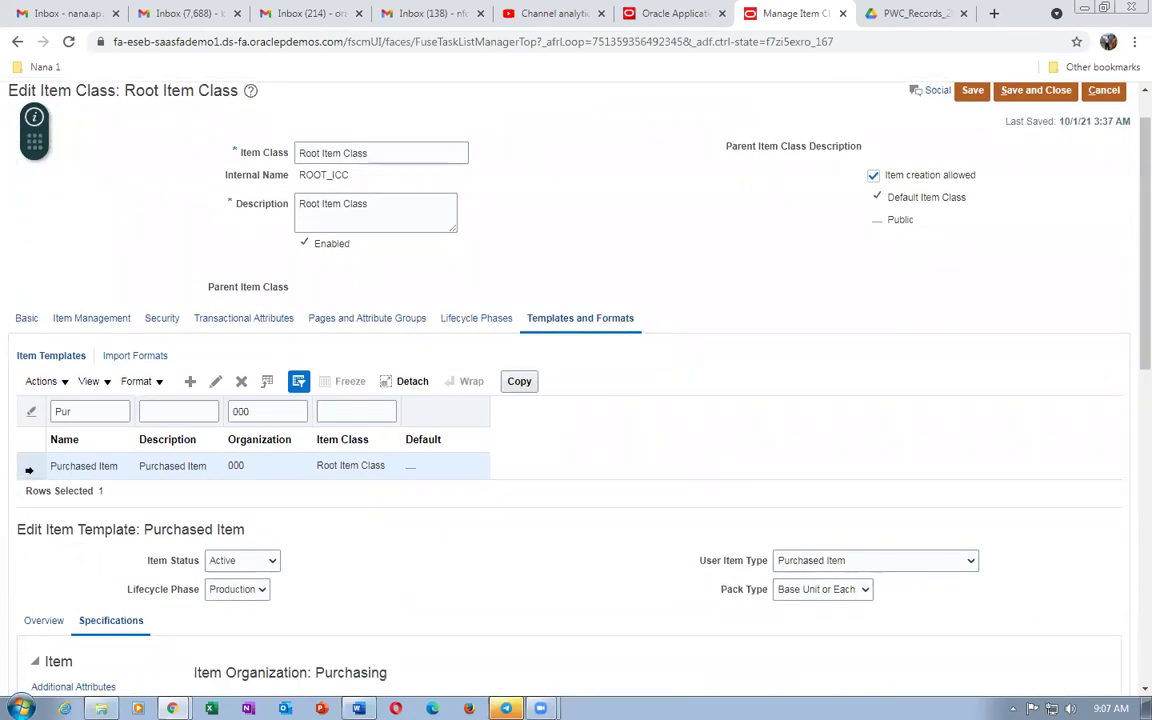
# Prefix the template name and description with g03, make it default, then save and close.
pyautogui.click(215, 382)
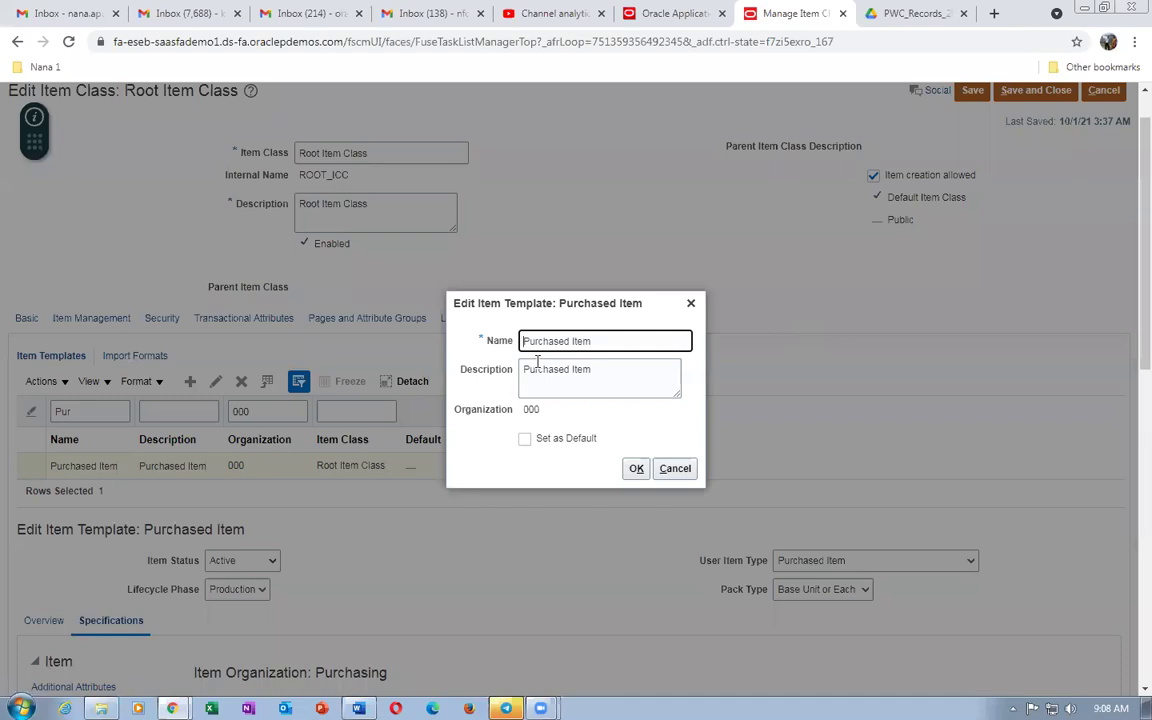
pyautogui.write('g03')
pyautogui.click(523, 371)
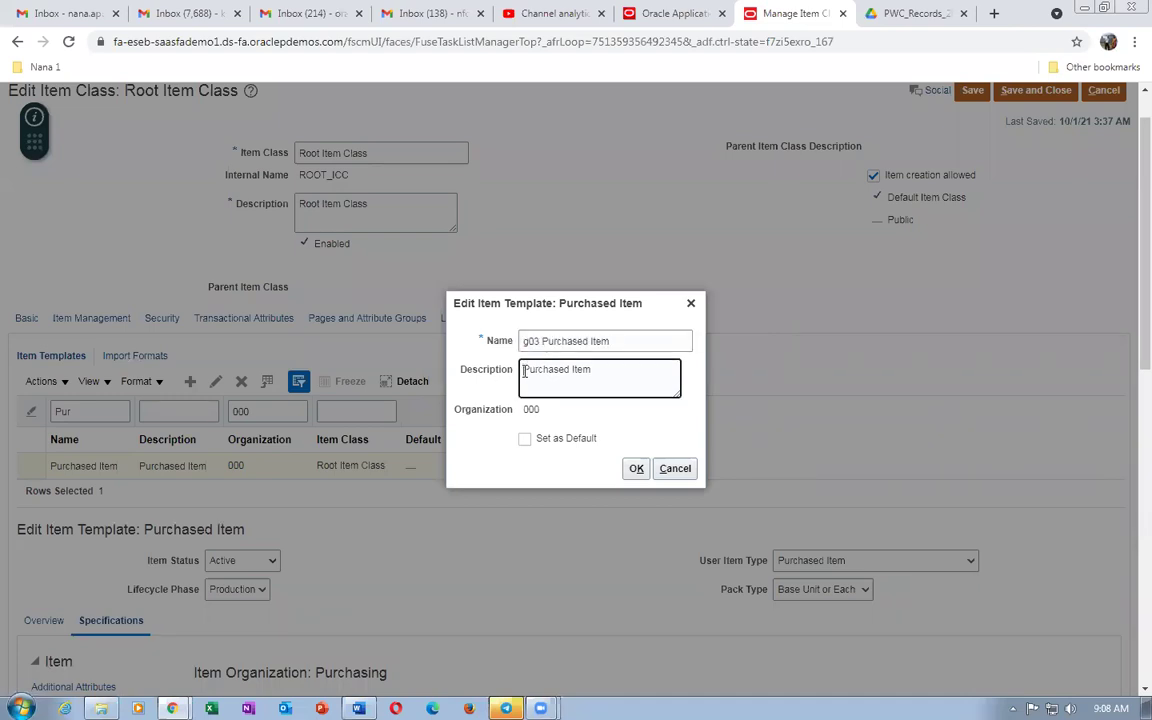
pyautogui.write('g03')
pyautogui.click(524, 440)
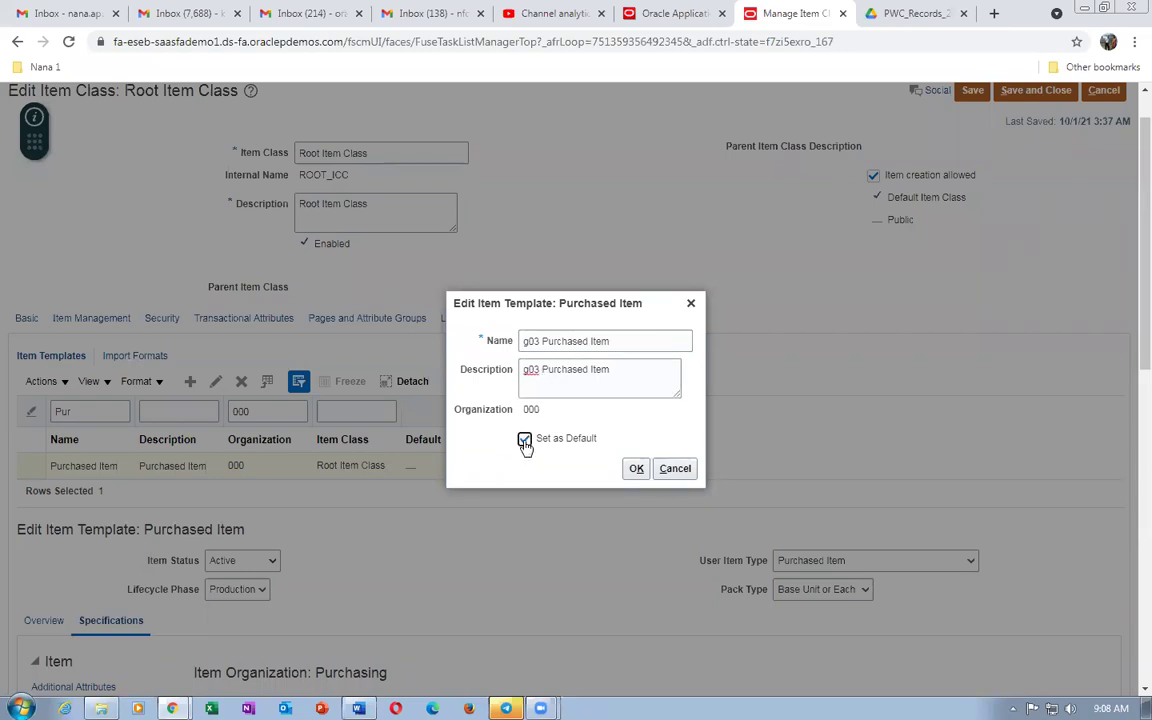
pyautogui.click(636, 468)
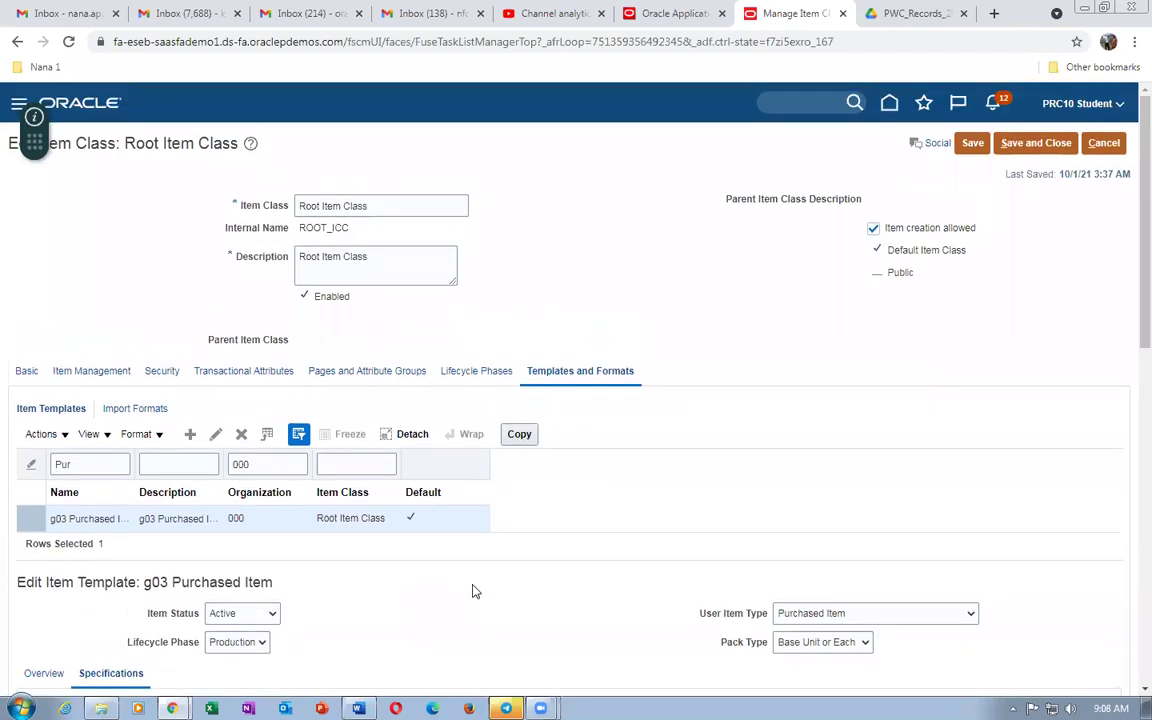
pyautogui.click(1036, 143)
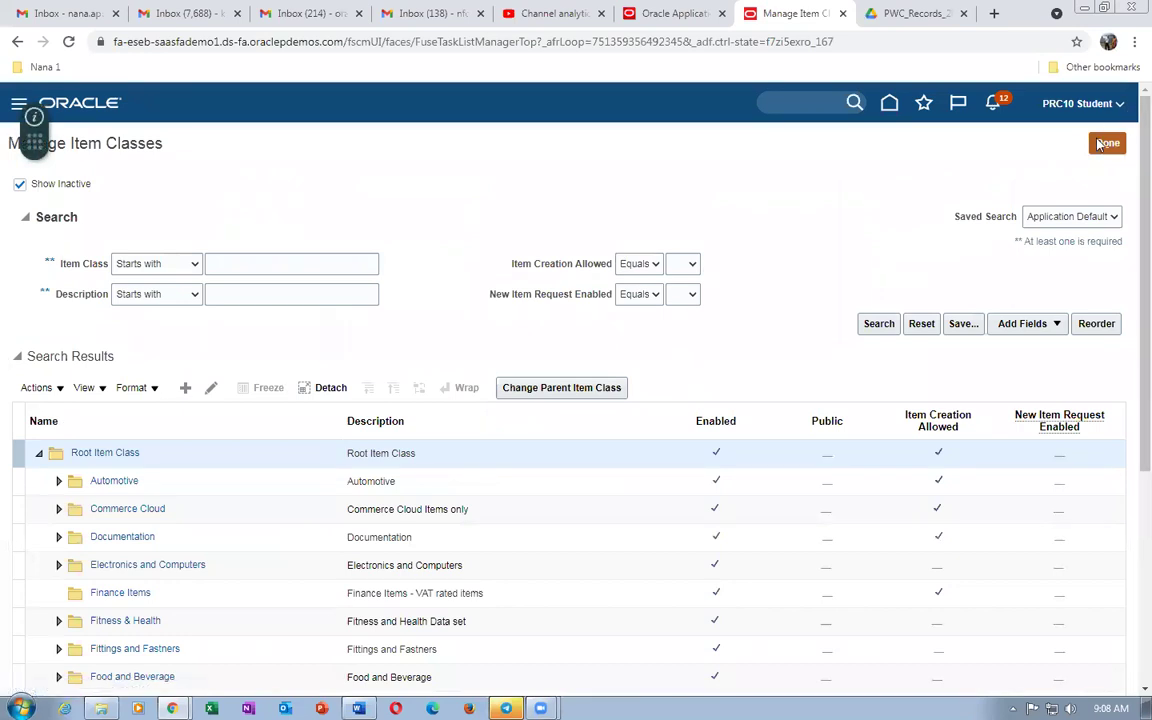
# Finish the item classes task, return home and open Product Information Management.
pyautogui.click(1107, 146)
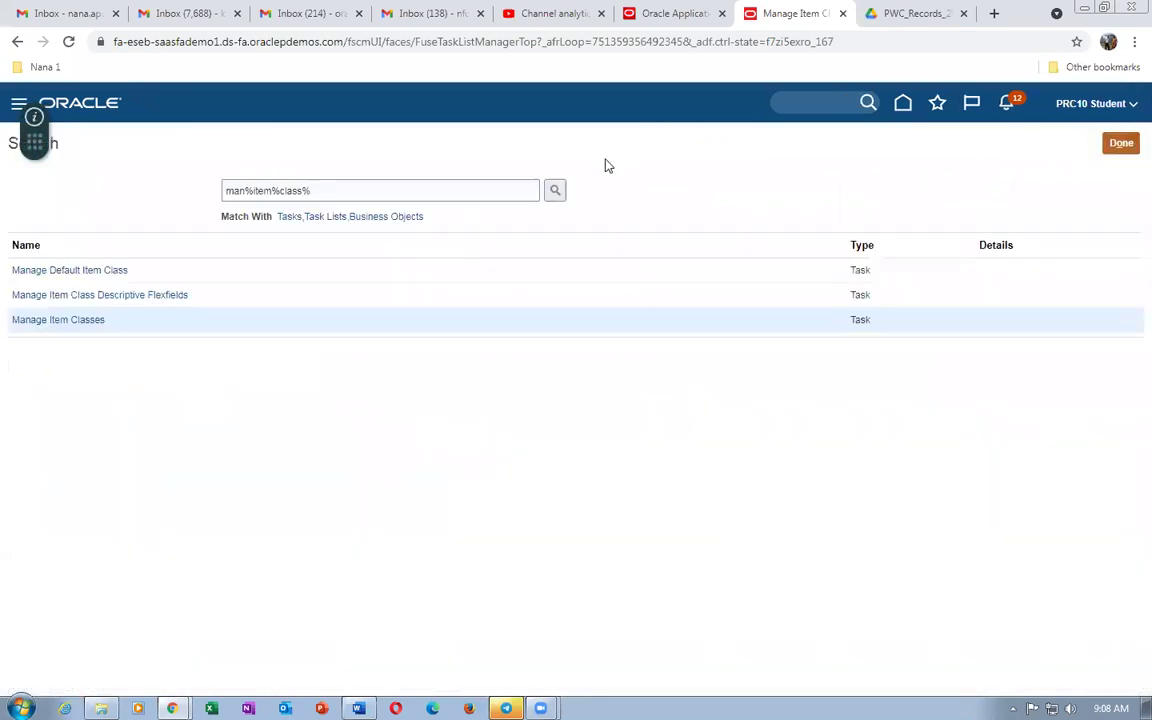
pyautogui.click(903, 106)
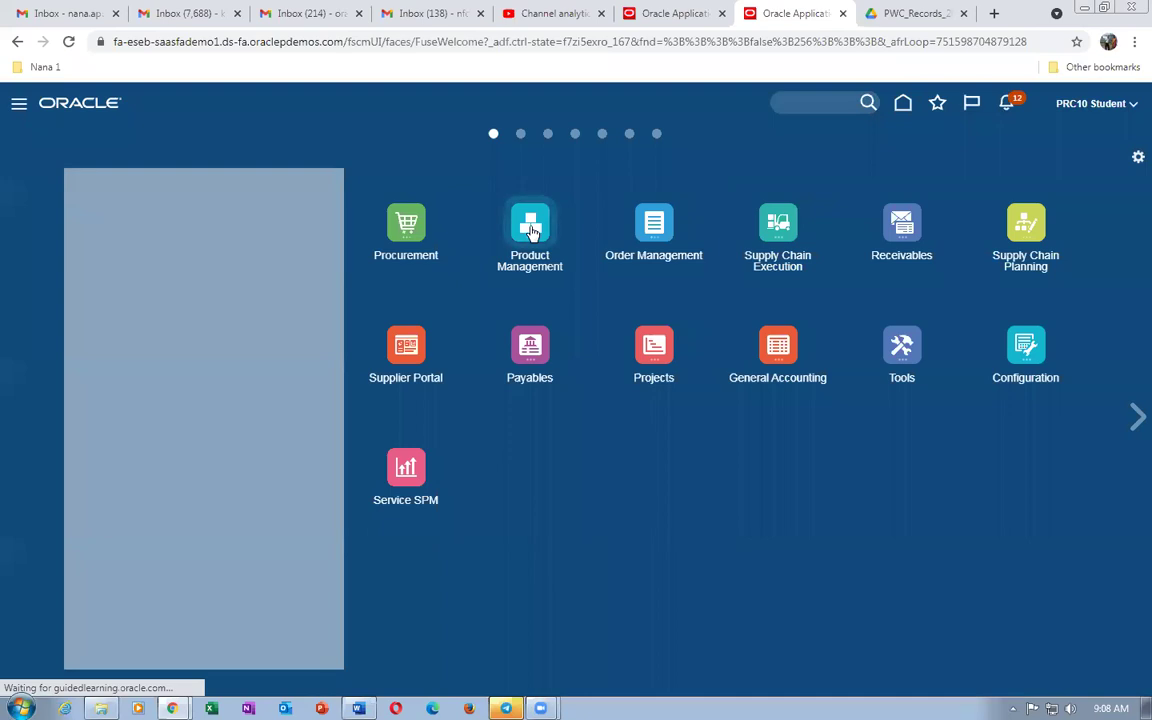
pyautogui.click(531, 227)
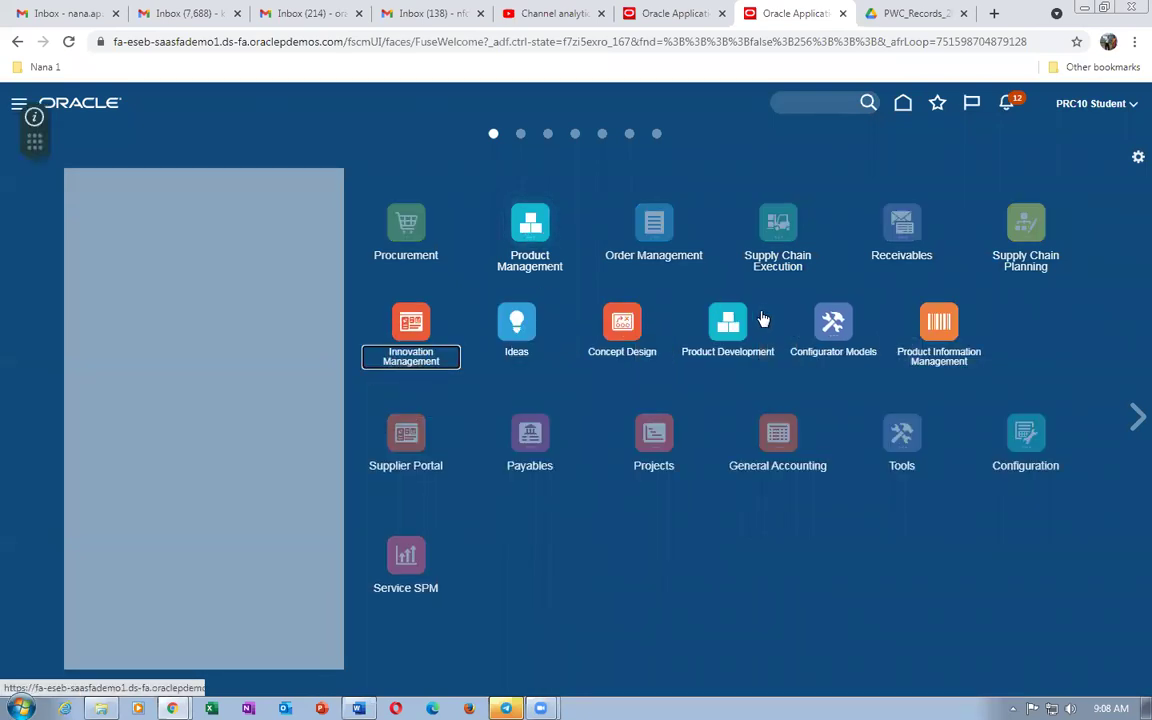
pyautogui.click(945, 327)
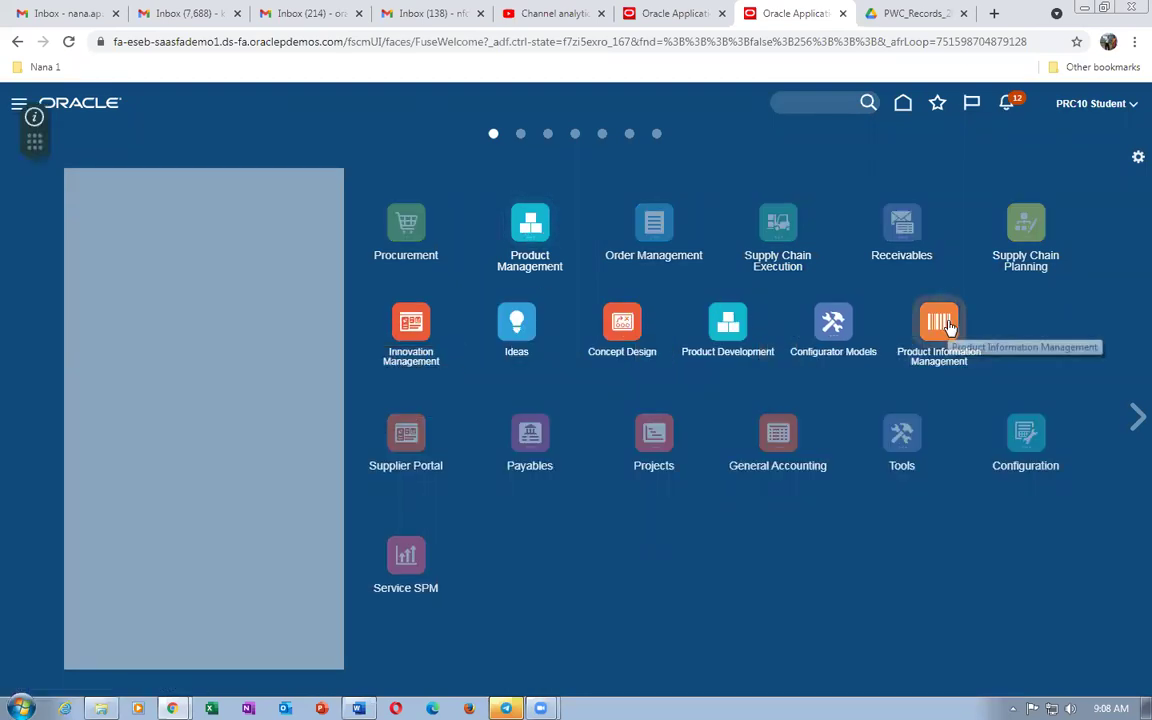
pyautogui.click(945, 327)
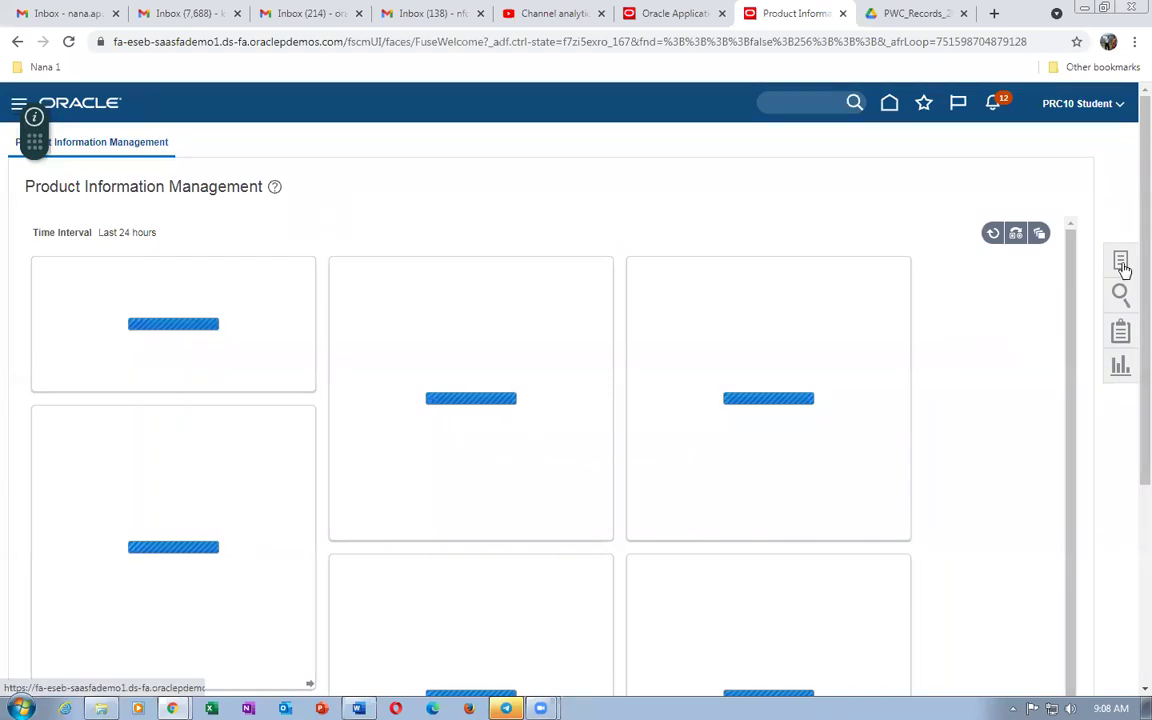
# Create a new item in organization 000 from the g03 Purchased Item template, named g03_rec_1.
pyautogui.click(1121, 262)
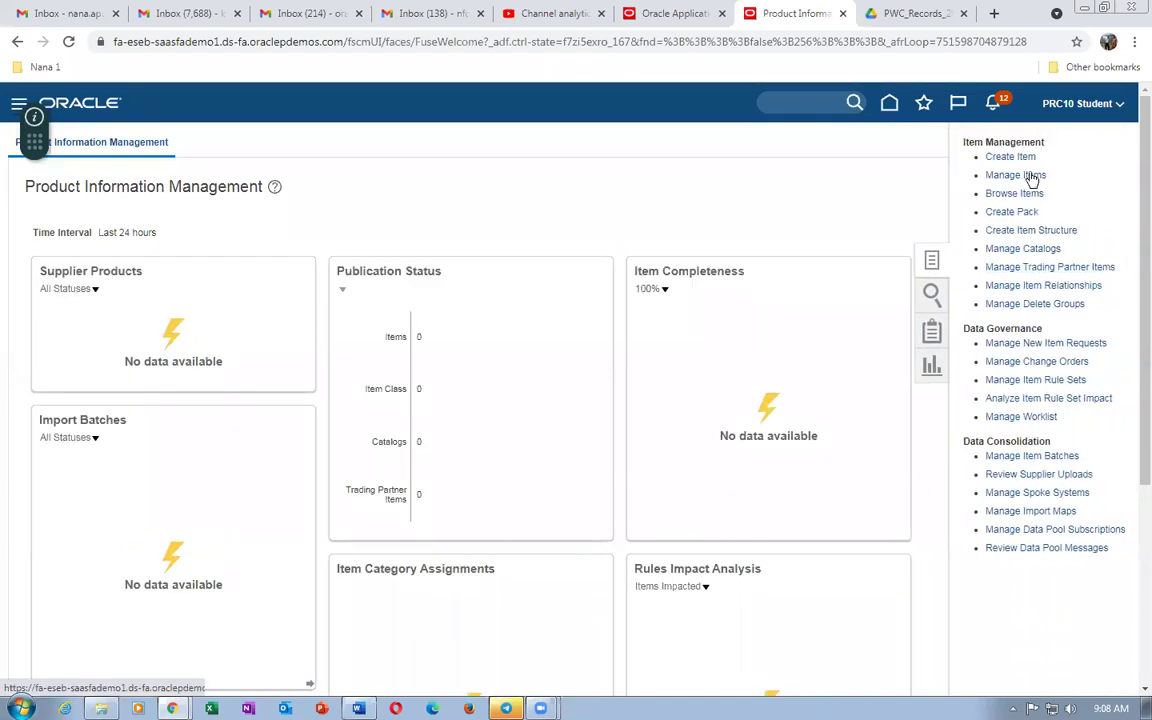
pyautogui.click(1012, 157)
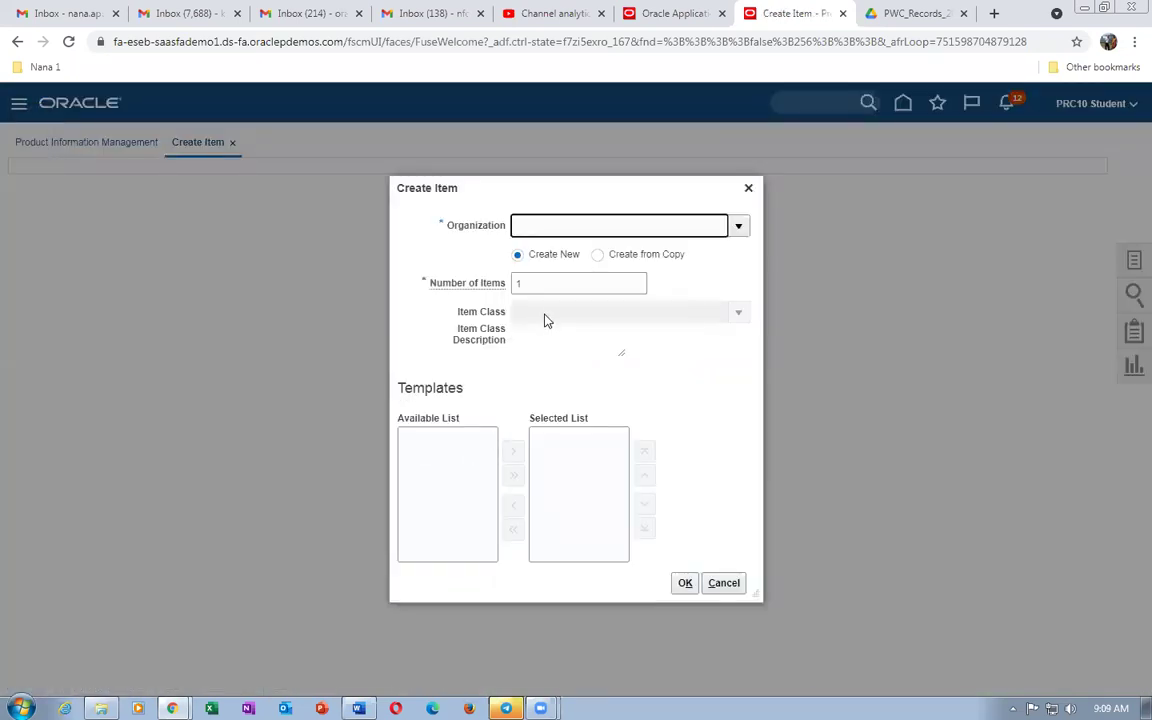
pyautogui.write('000')
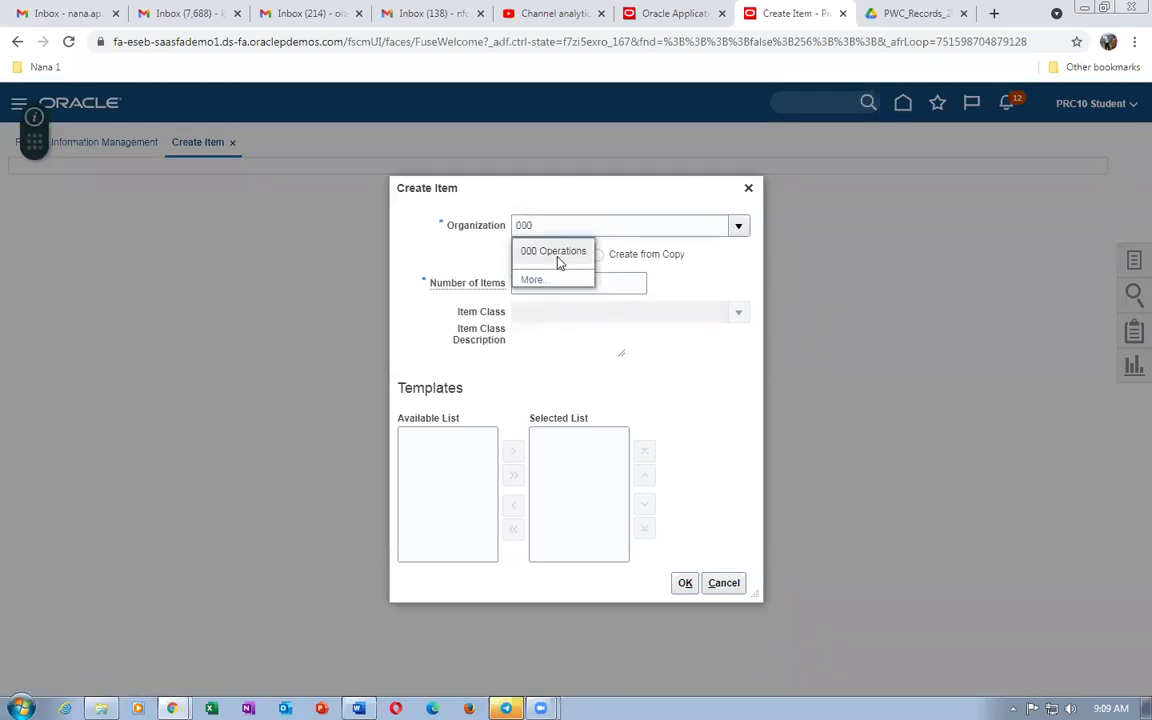
pyautogui.click(553, 251)
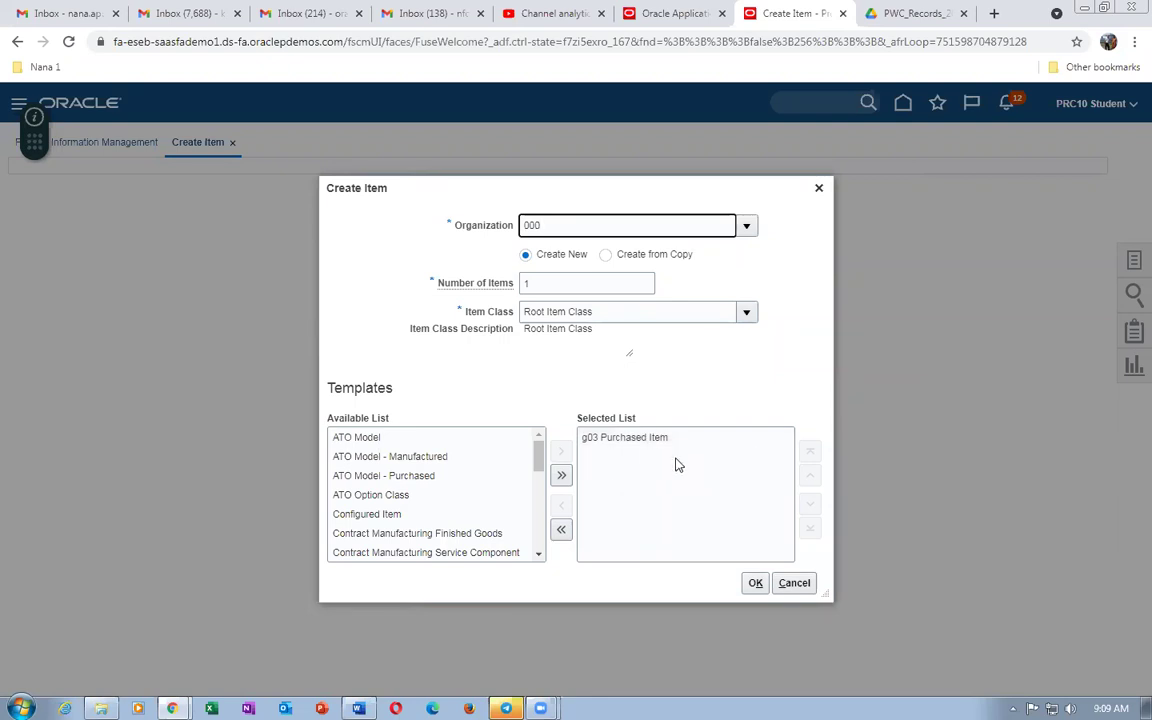
pyautogui.click(756, 586)
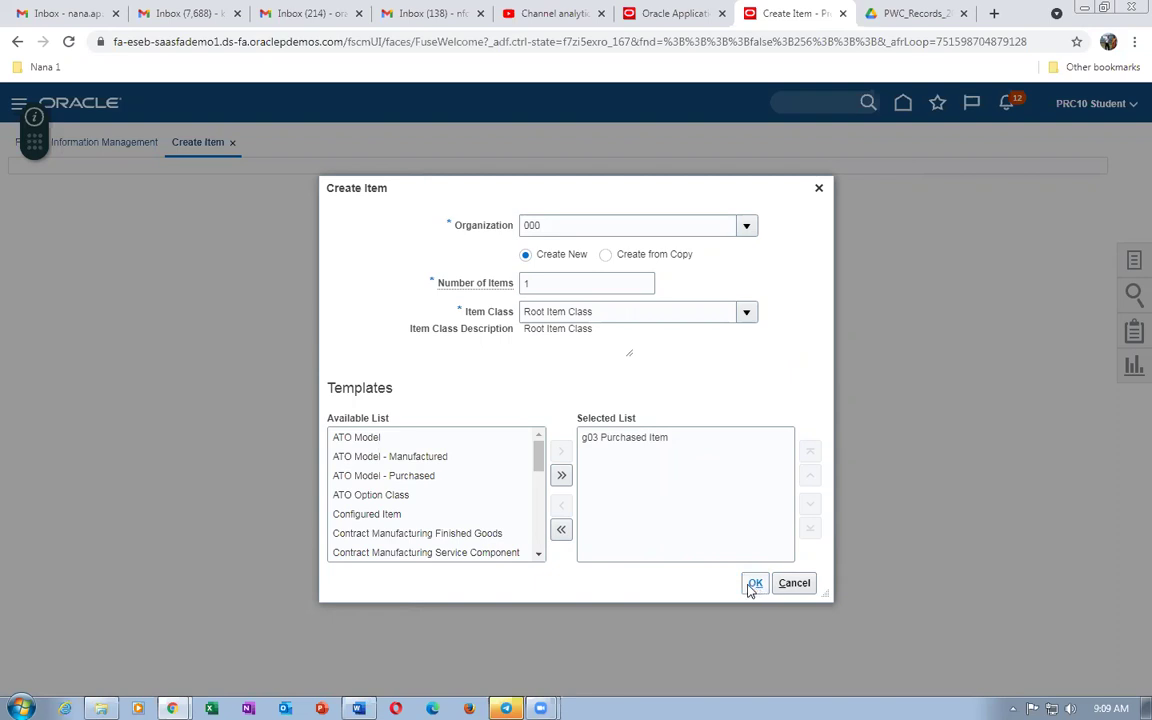
pyautogui.click(753, 585)
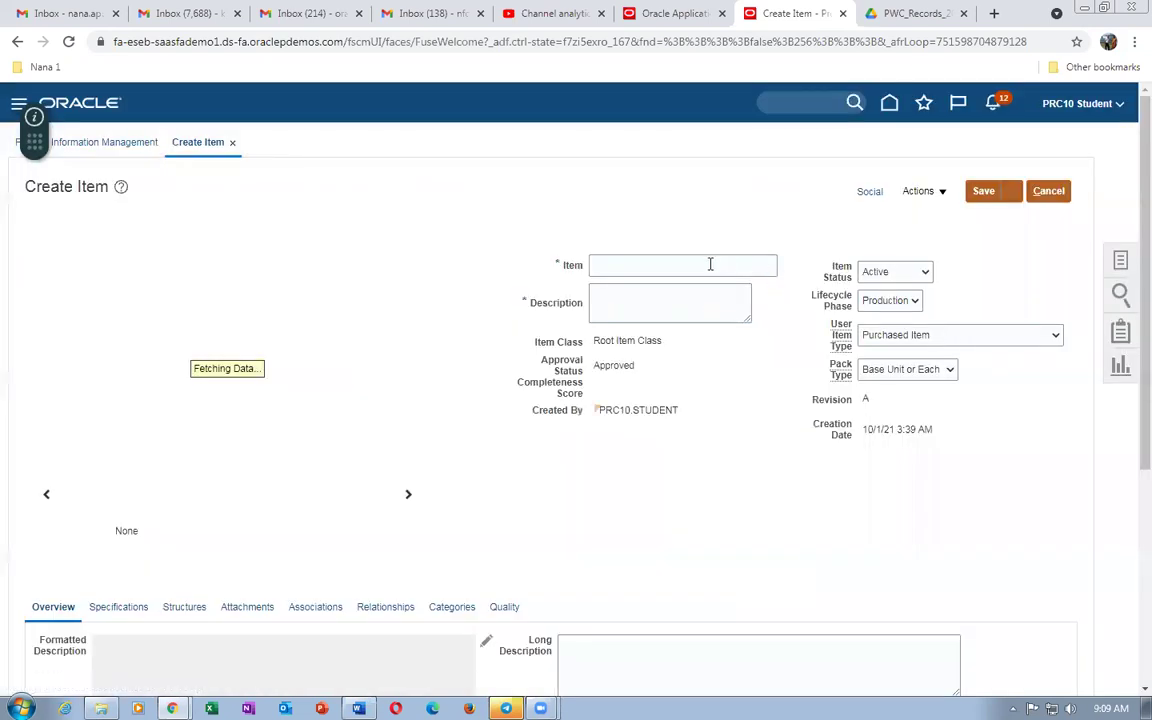
pyautogui.click(711, 263)
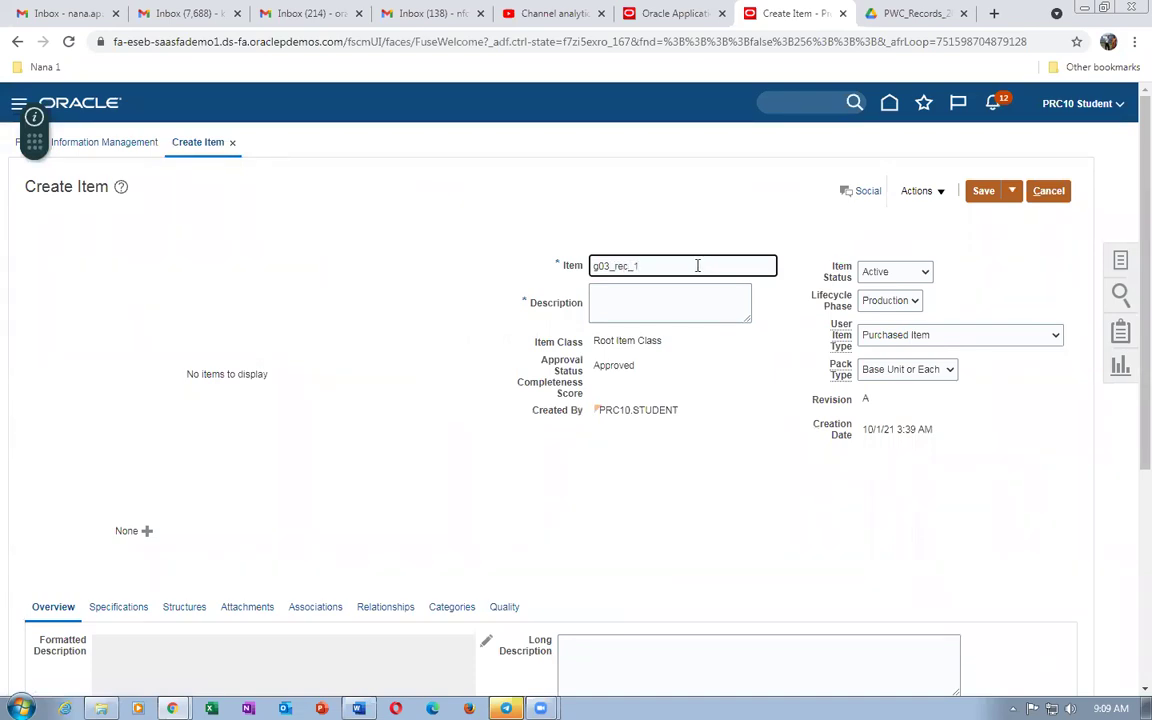
# Copy the item name g03_rec_1 into the item's description.
pyautogui.hotkey('ctrl', 'a')
pyautogui.hotkey('ctrl', 'c')
pyautogui.click(610, 311)
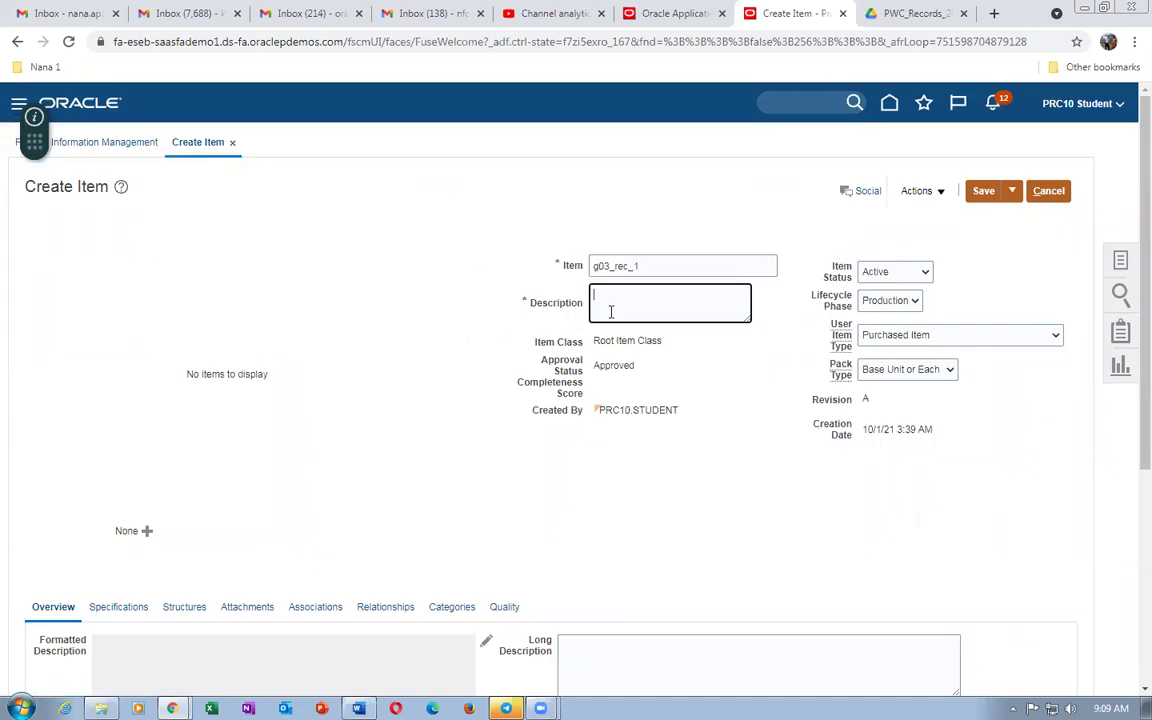
pyautogui.hotkey('ctrl', 'v')
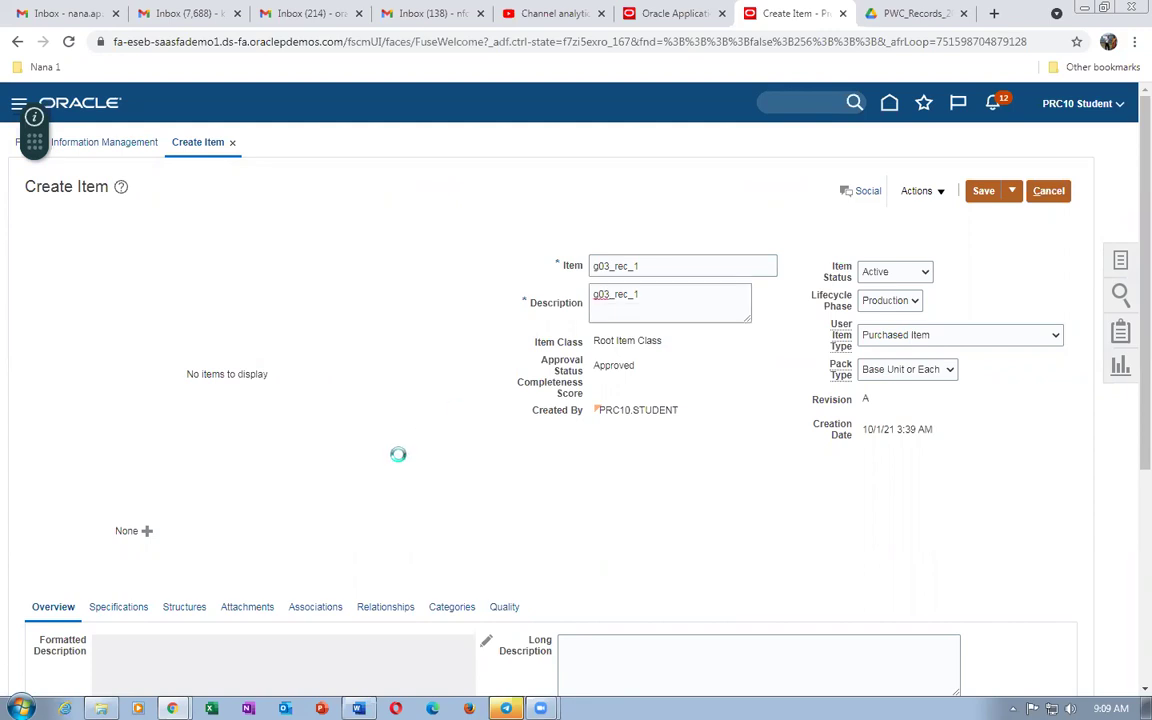
# Review the item's purchasing specifications, then view its organization associations.
pyautogui.scroll(-2, 399, 463)
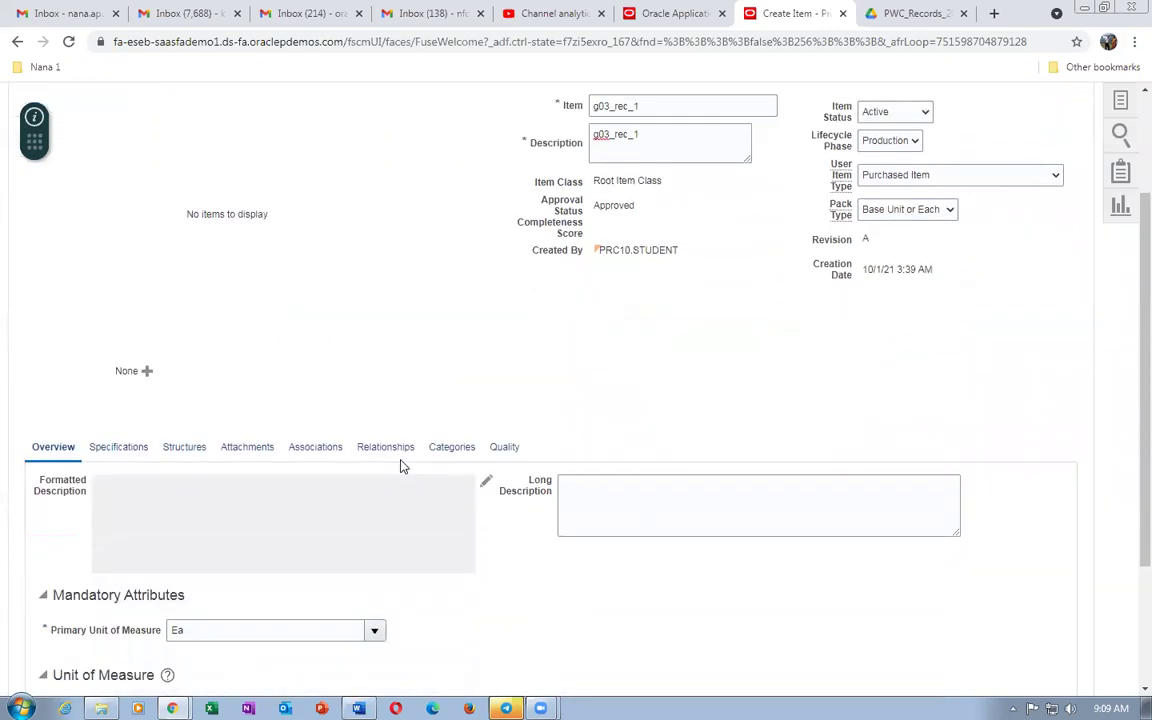
pyautogui.click(112, 448)
pyautogui.scroll(-3, 213, 460)
pyautogui.click(60, 543)
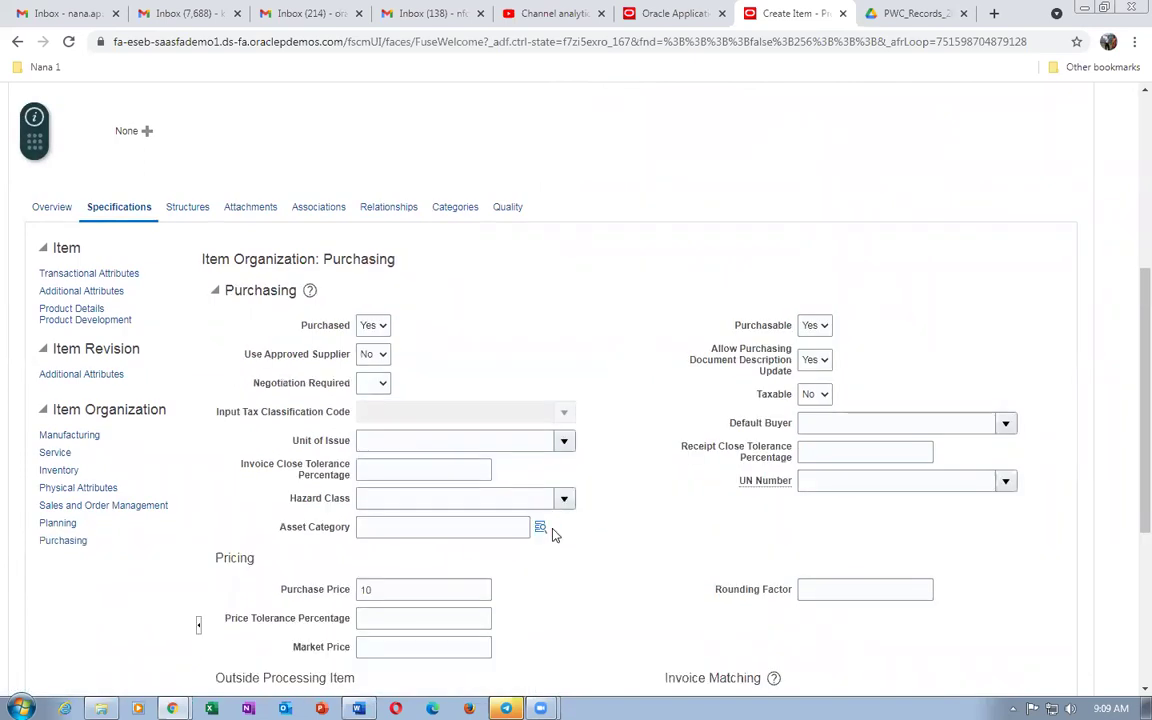
pyautogui.scroll(-1, 566, 588)
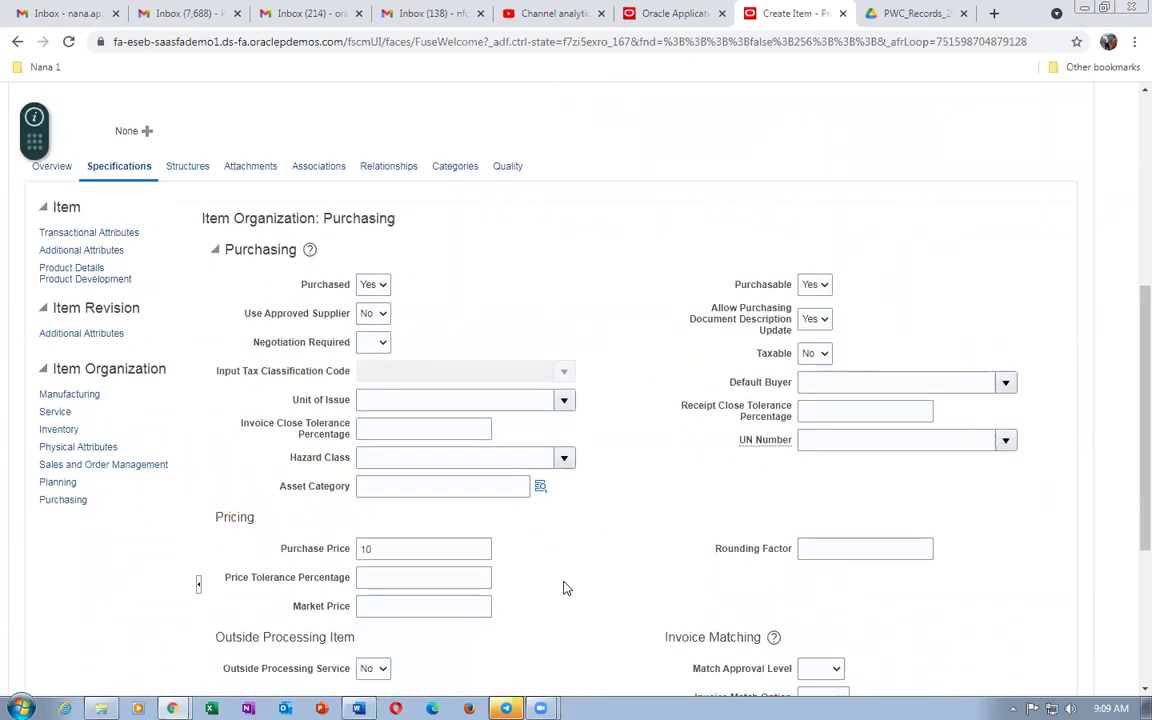
pyautogui.scroll(-3, 565, 587)
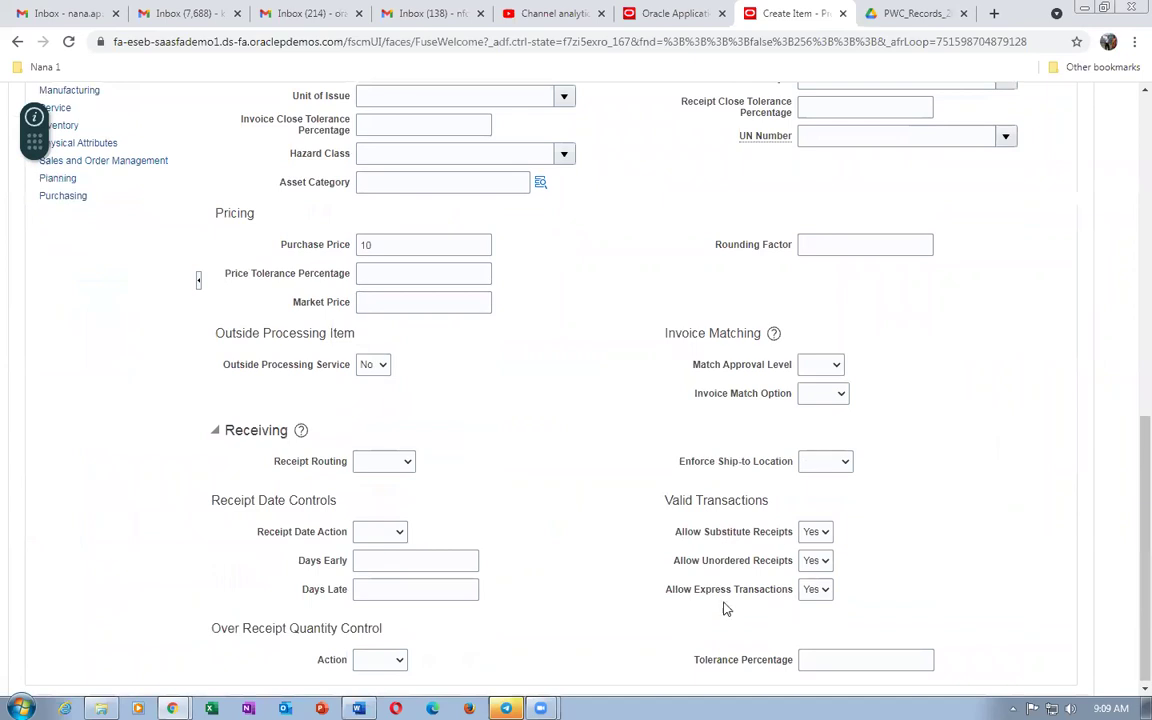
pyautogui.scroll(5, 478, 474)
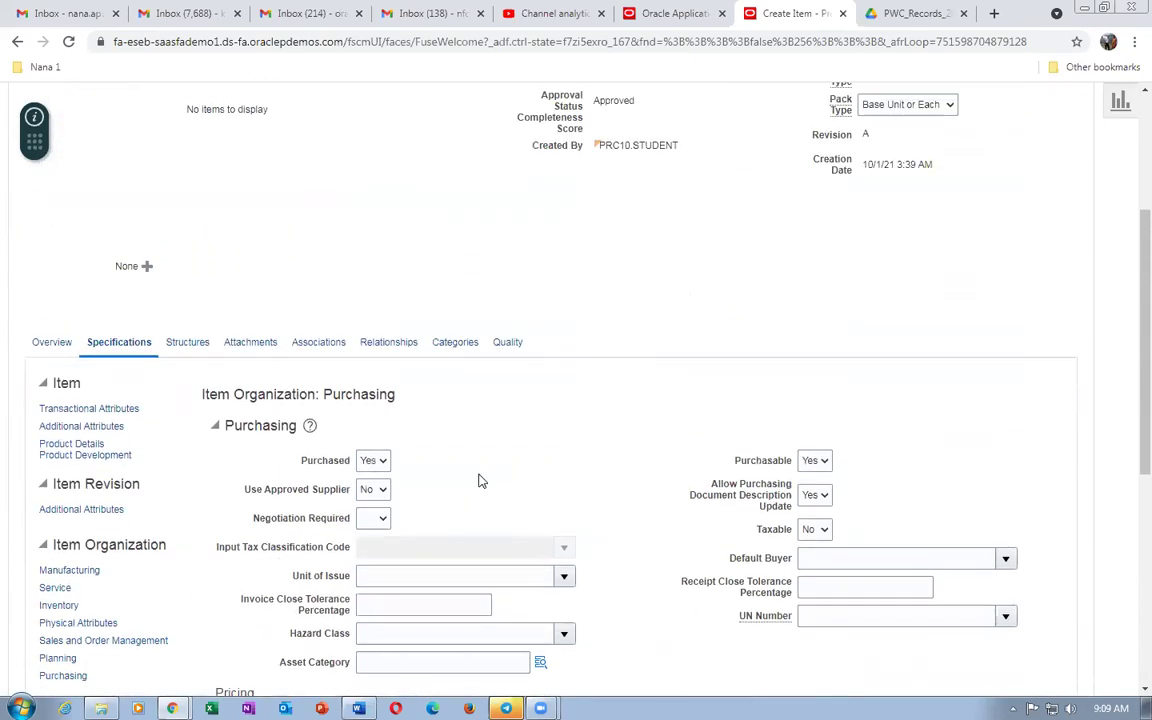
pyautogui.click(318, 343)
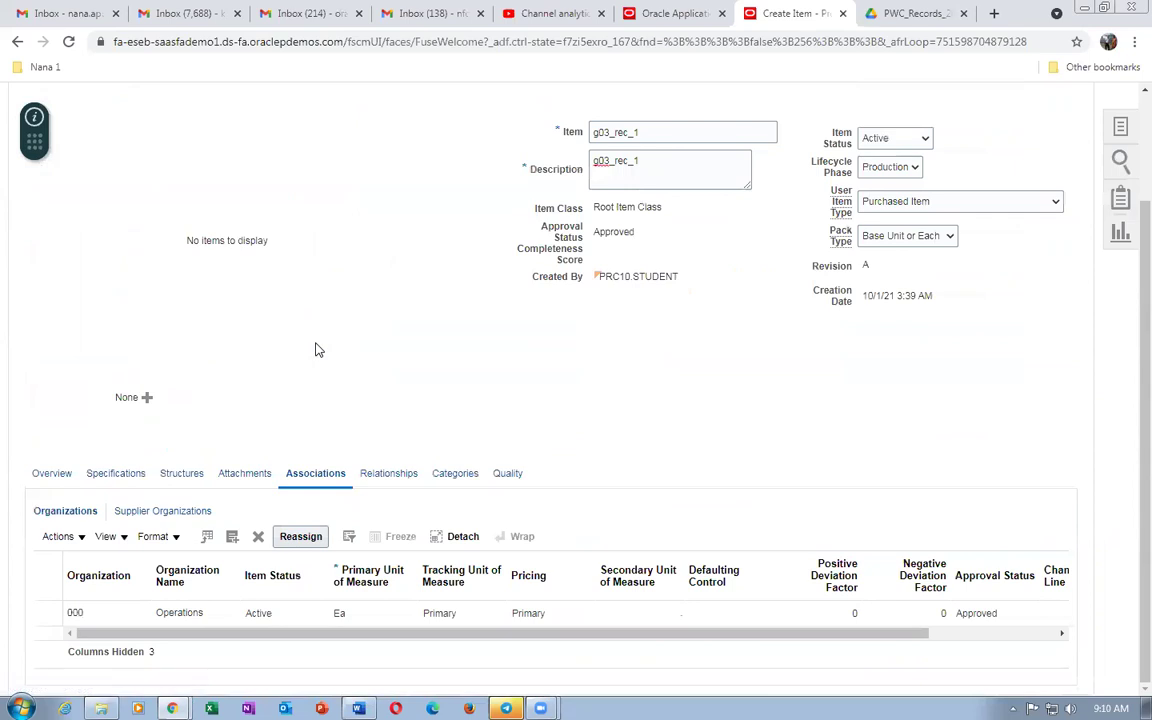
# Add organization 001 Seattle to g03_rec_1's organization associations.
pyautogui.click(42, 538)
pyautogui.click(90, 610)
pyautogui.click(620, 361)
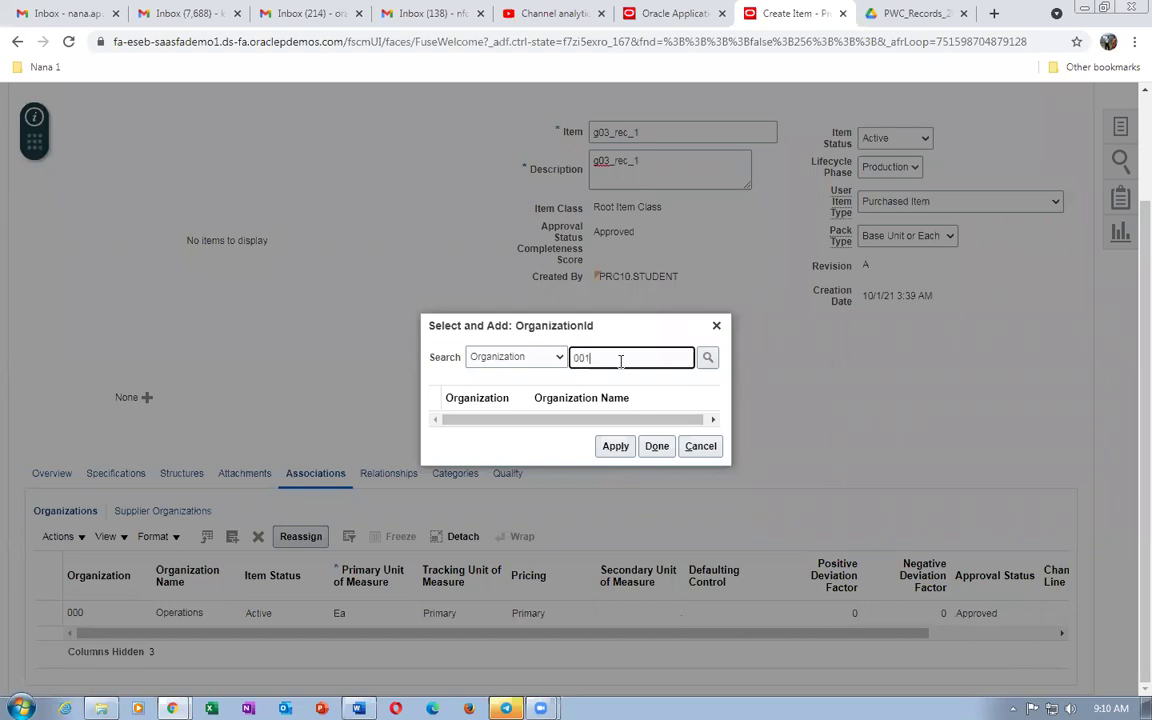
pyautogui.press('Return')
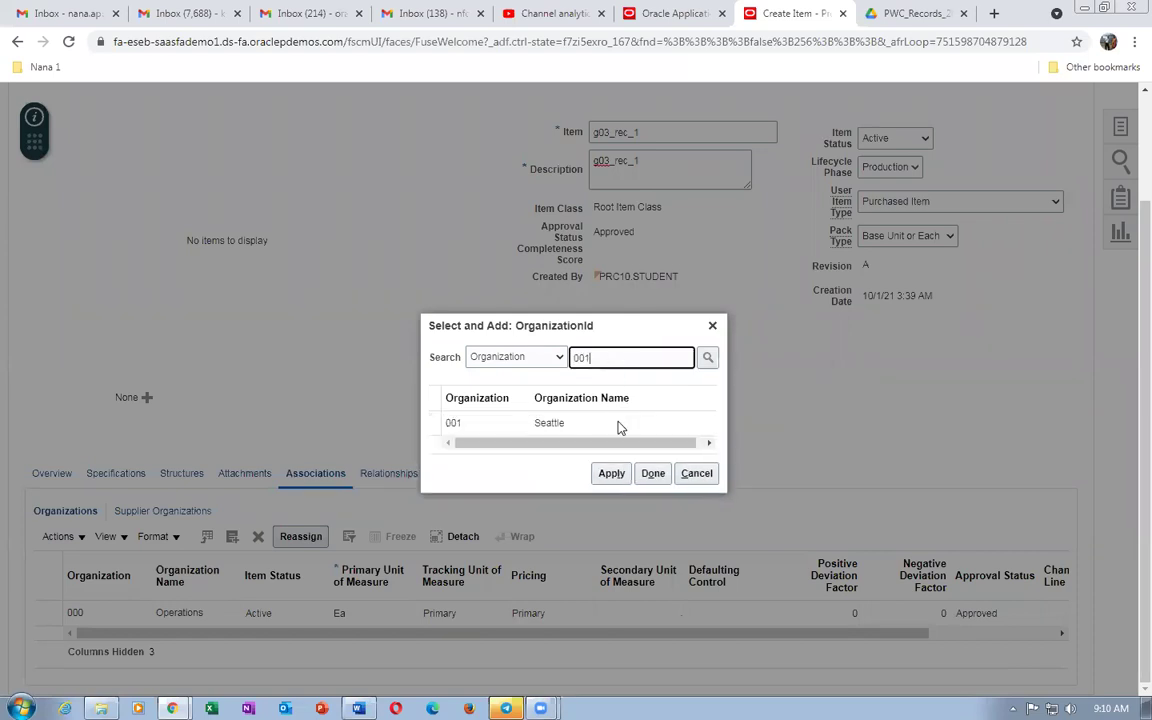
pyautogui.click(442, 409)
pyautogui.click(609, 462)
pyautogui.click(657, 462)
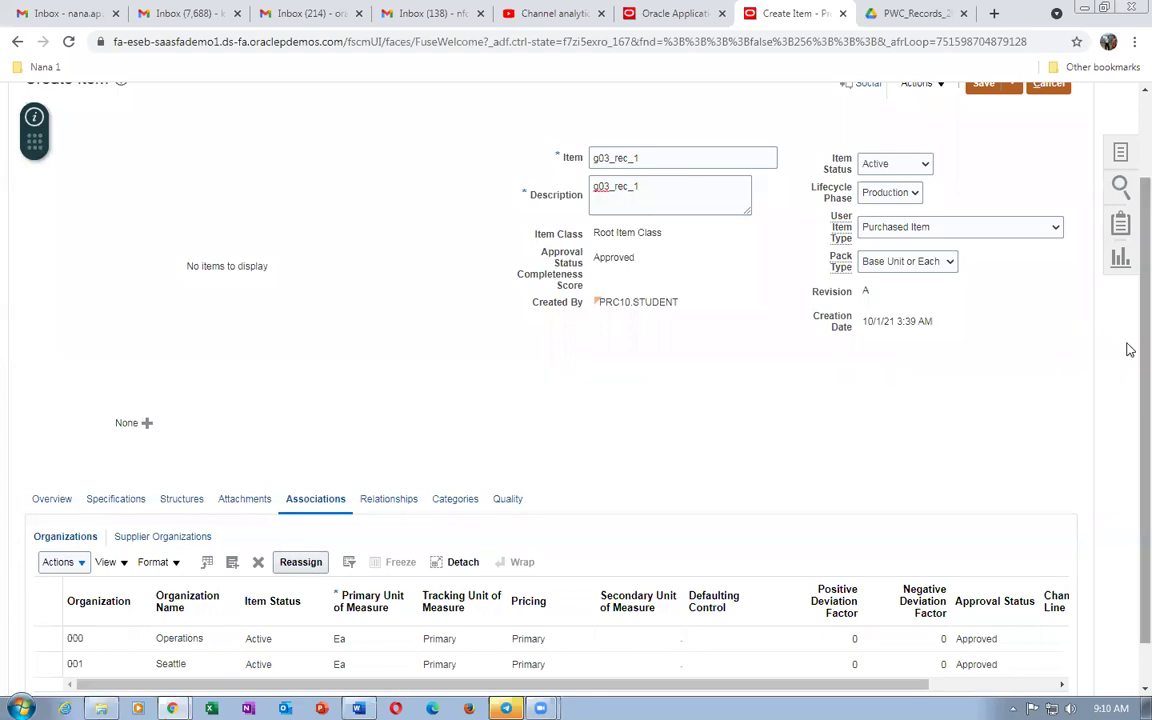
# Save and close item g03_rec_1.
pyautogui.scroll(2, 1130, 349)
pyautogui.scroll(-3, 1127, 262)
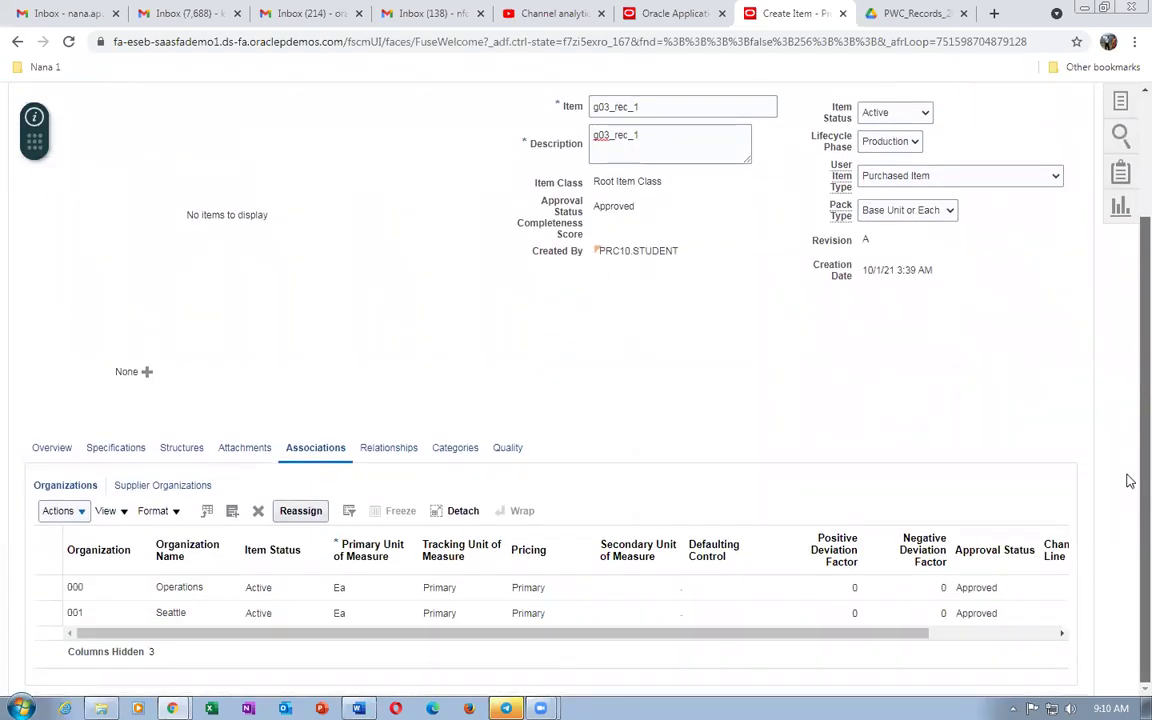
pyautogui.scroll(3, 1130, 481)
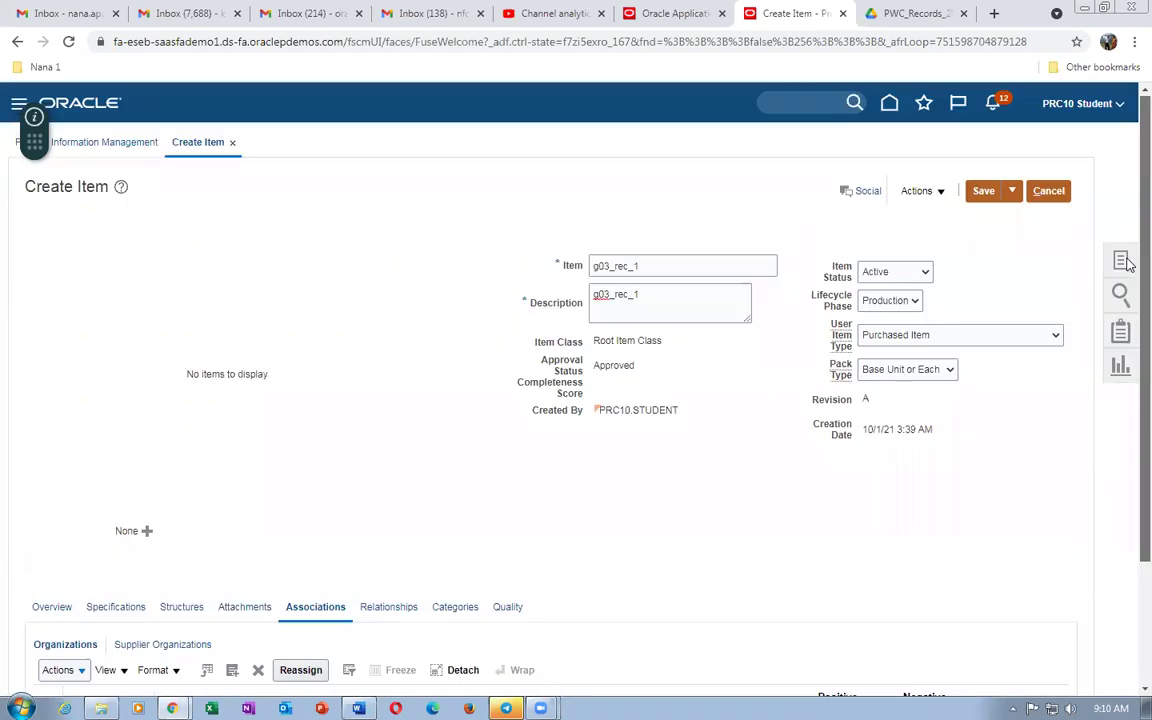
pyautogui.click(1012, 190)
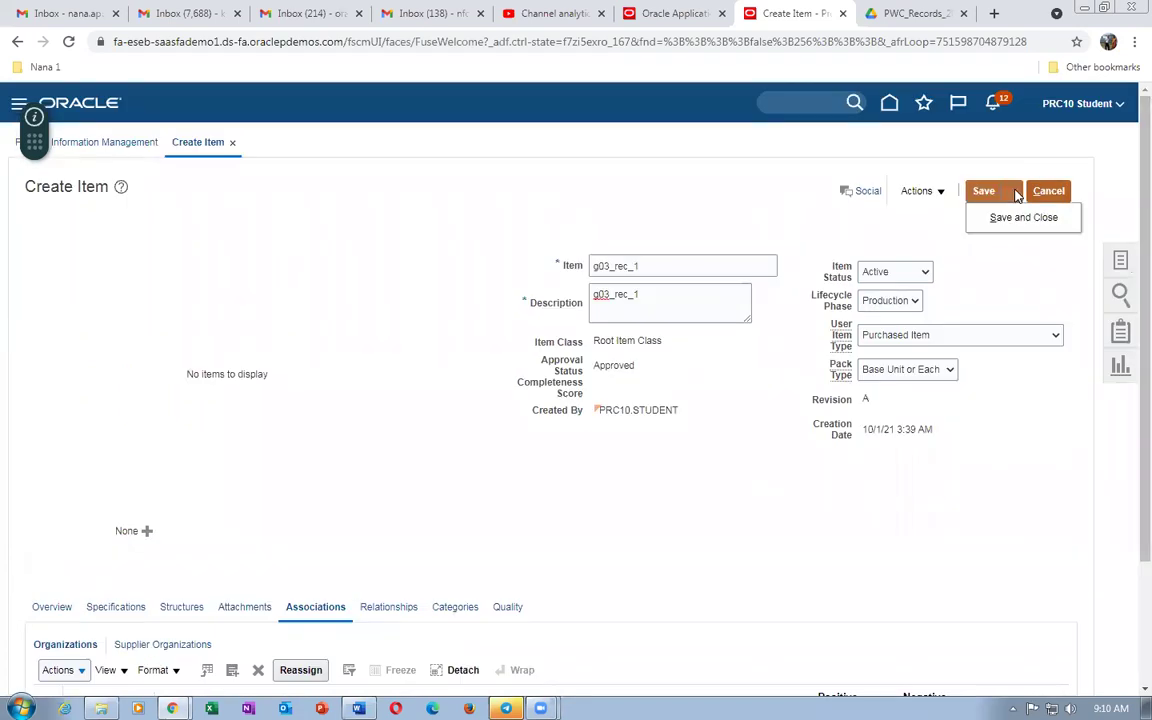
pyautogui.click(1012, 217)
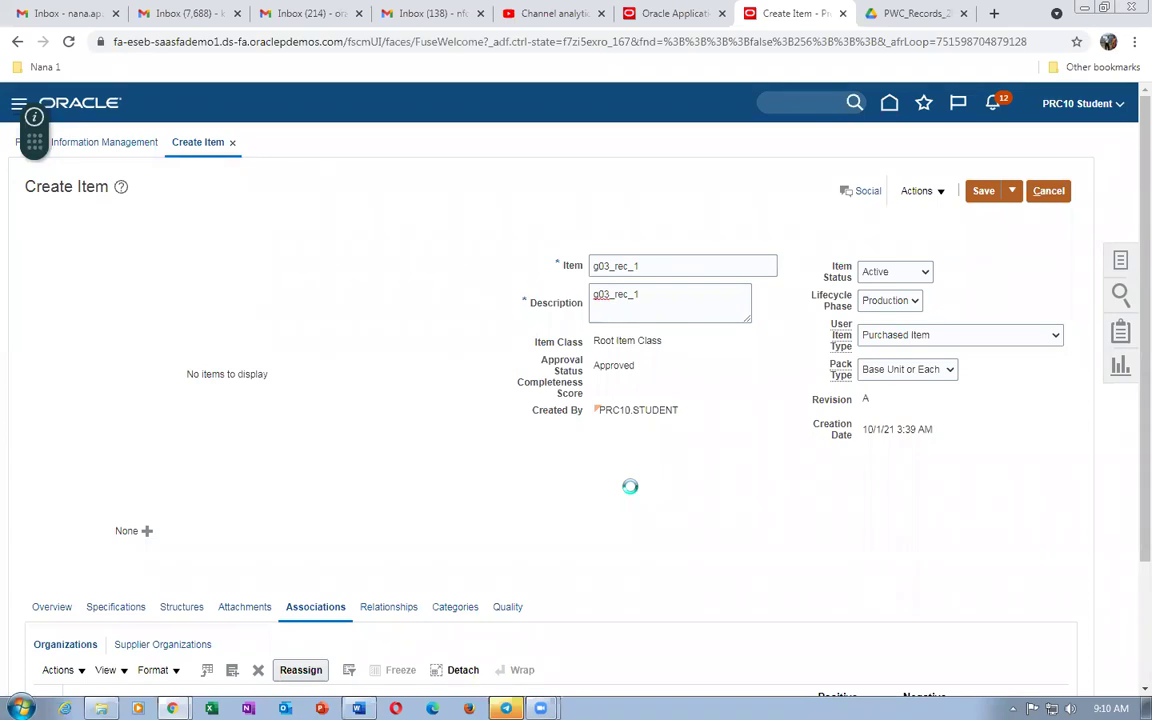
pyautogui.click(1120, 260)
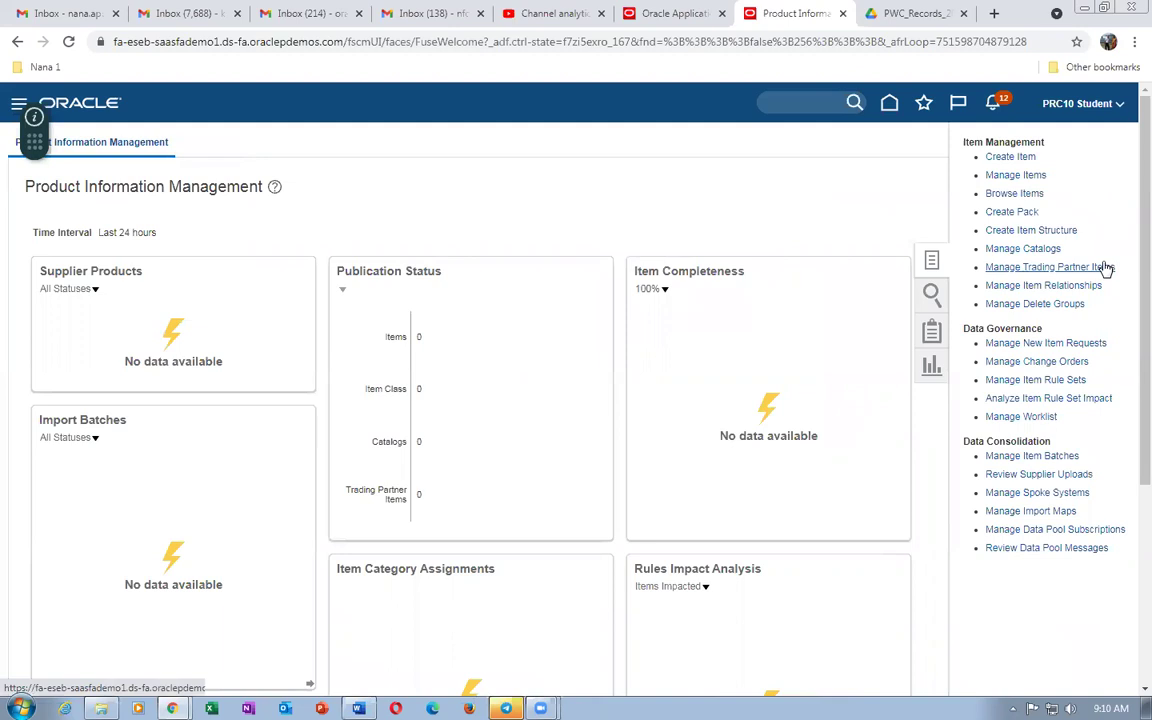
# Create a new item in organization 000 Operations as a copy of g03_rec_1.
pyautogui.click(1010, 157)
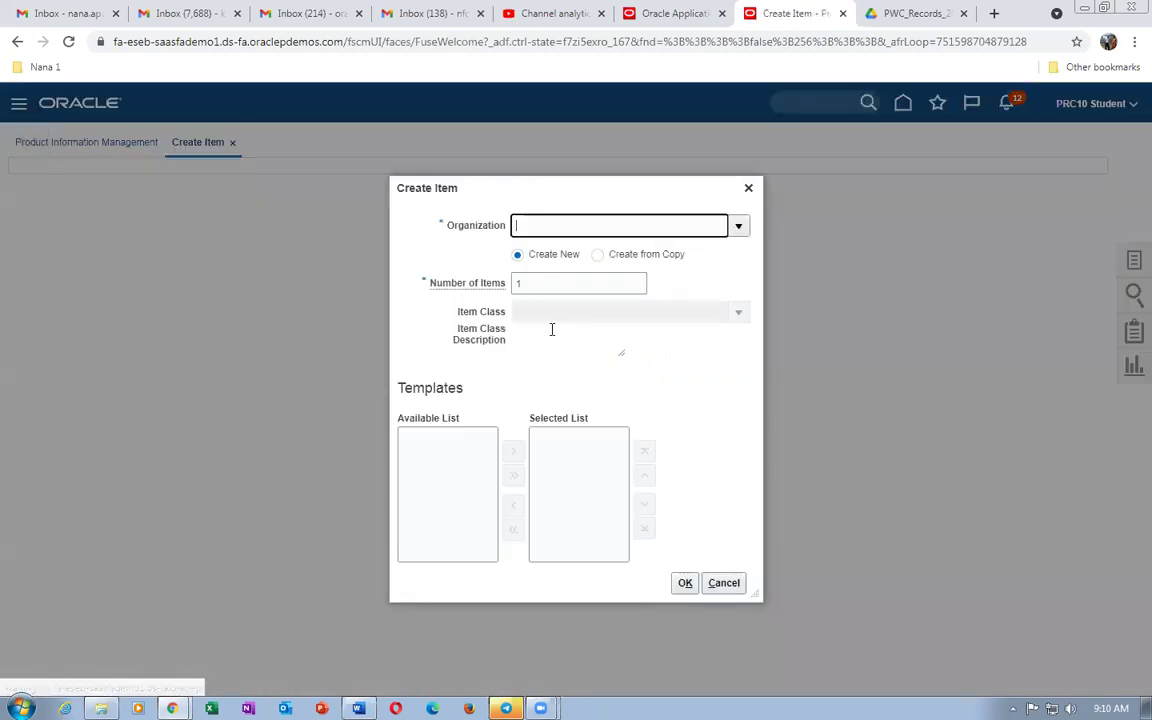
pyautogui.write('000')
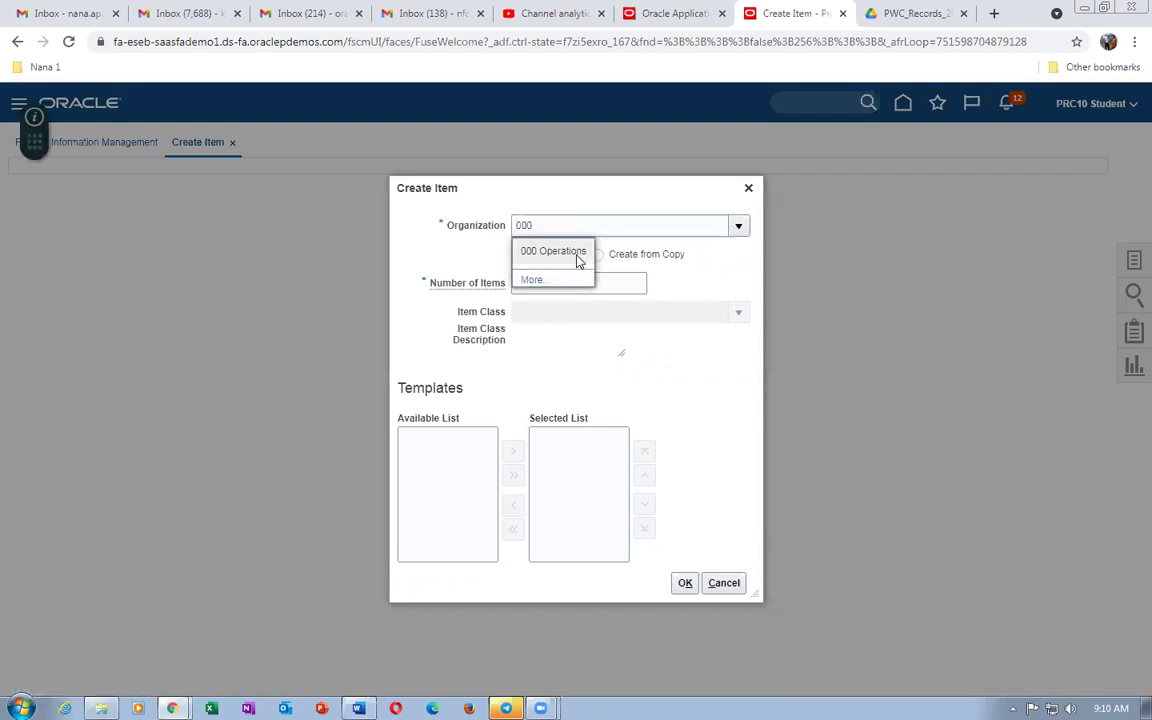
pyautogui.click(576, 252)
pyautogui.click(606, 255)
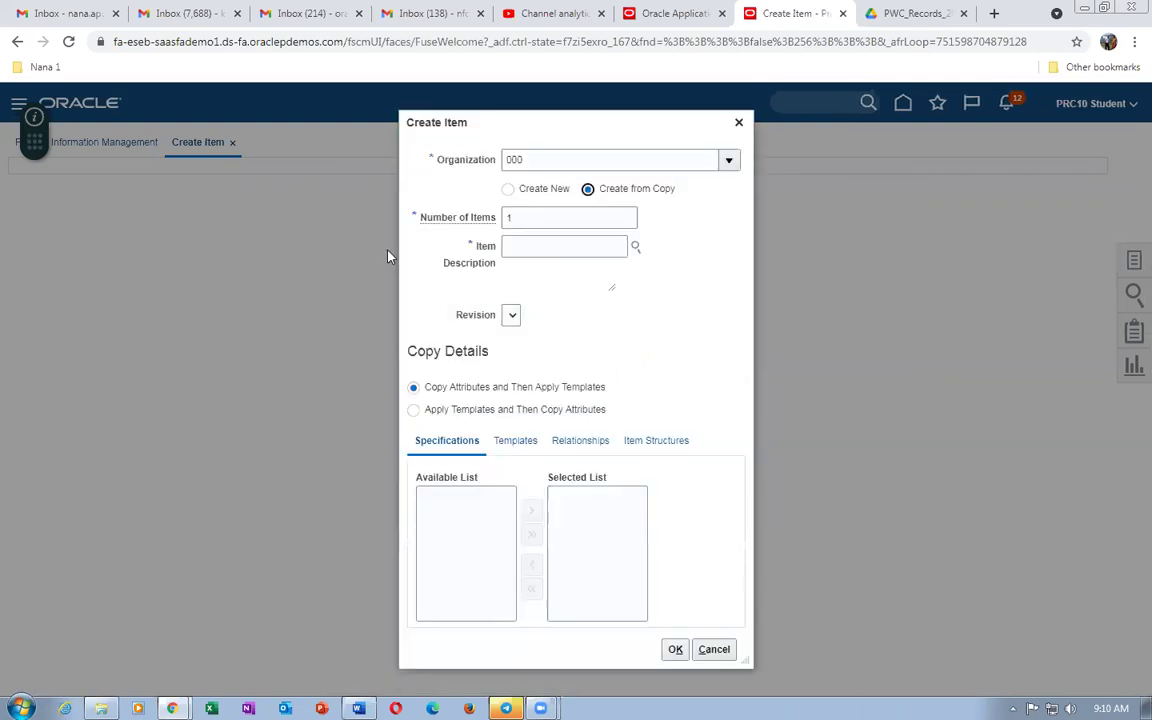
pyautogui.click(545, 246)
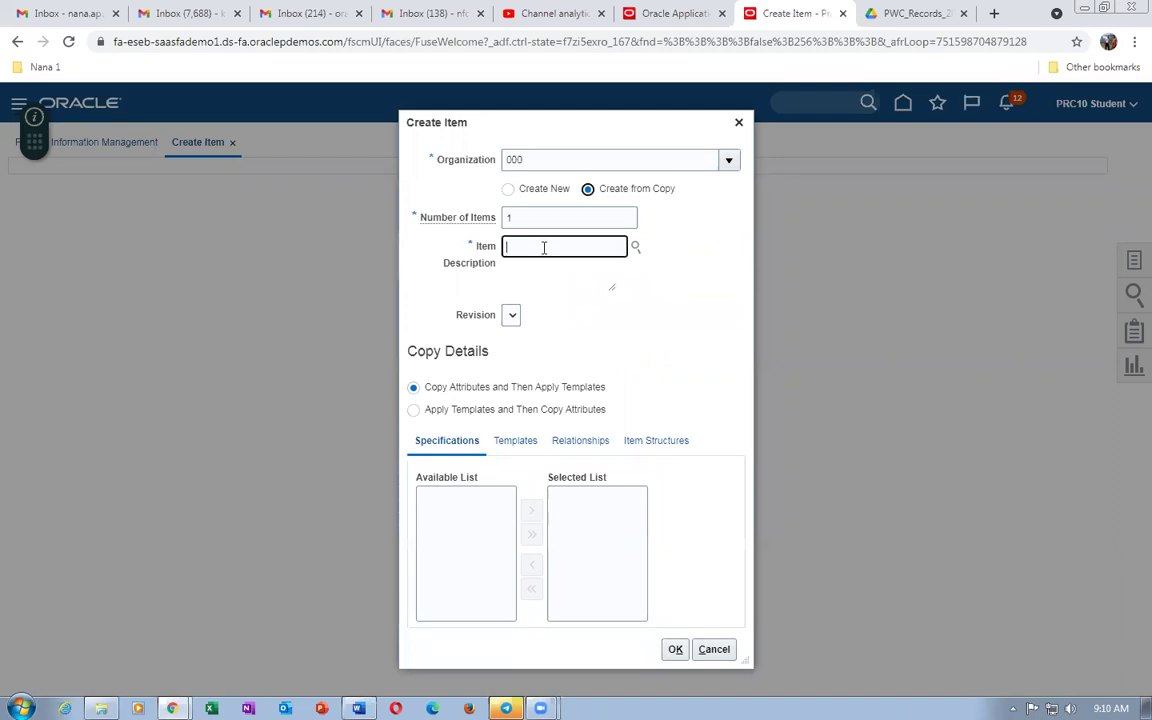
pyautogui.write('g03_re')
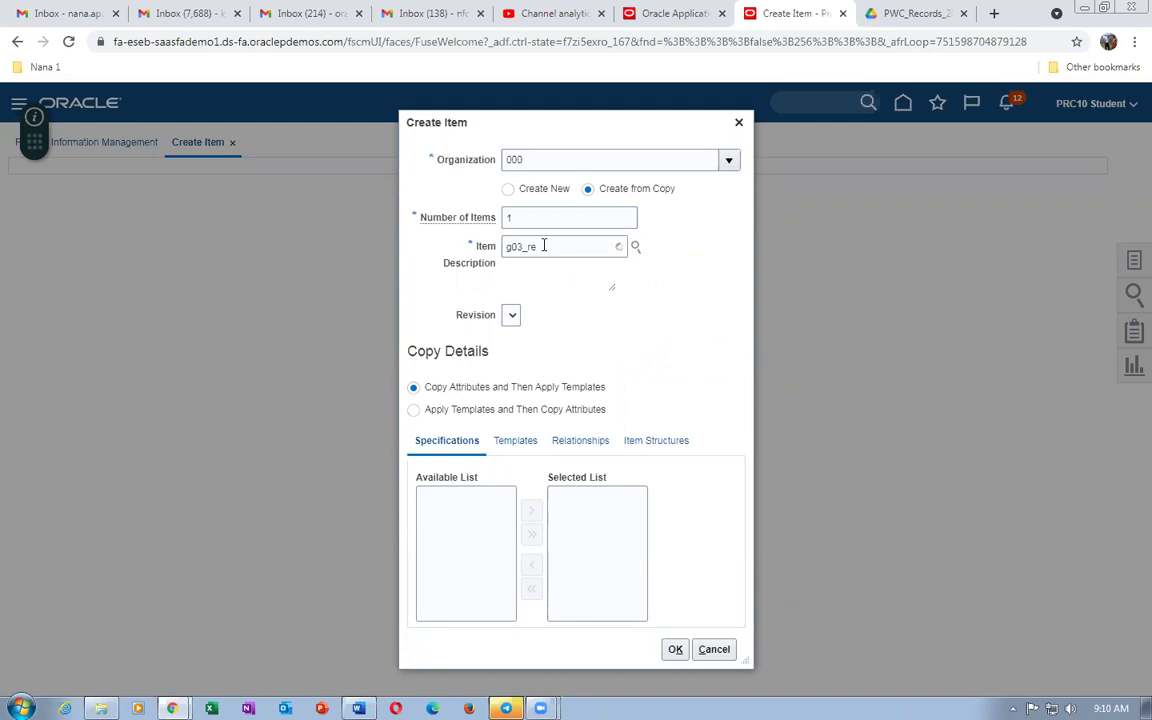
pyautogui.click(590, 305)
pyautogui.click(601, 332)
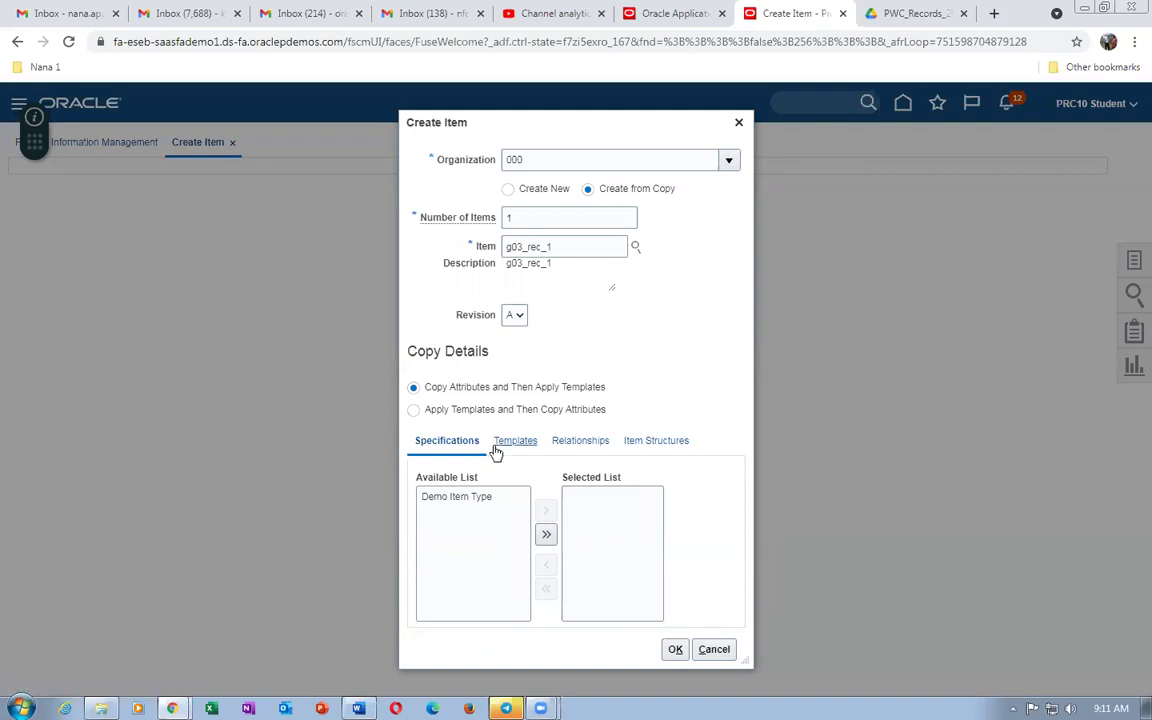
pyautogui.click(676, 650)
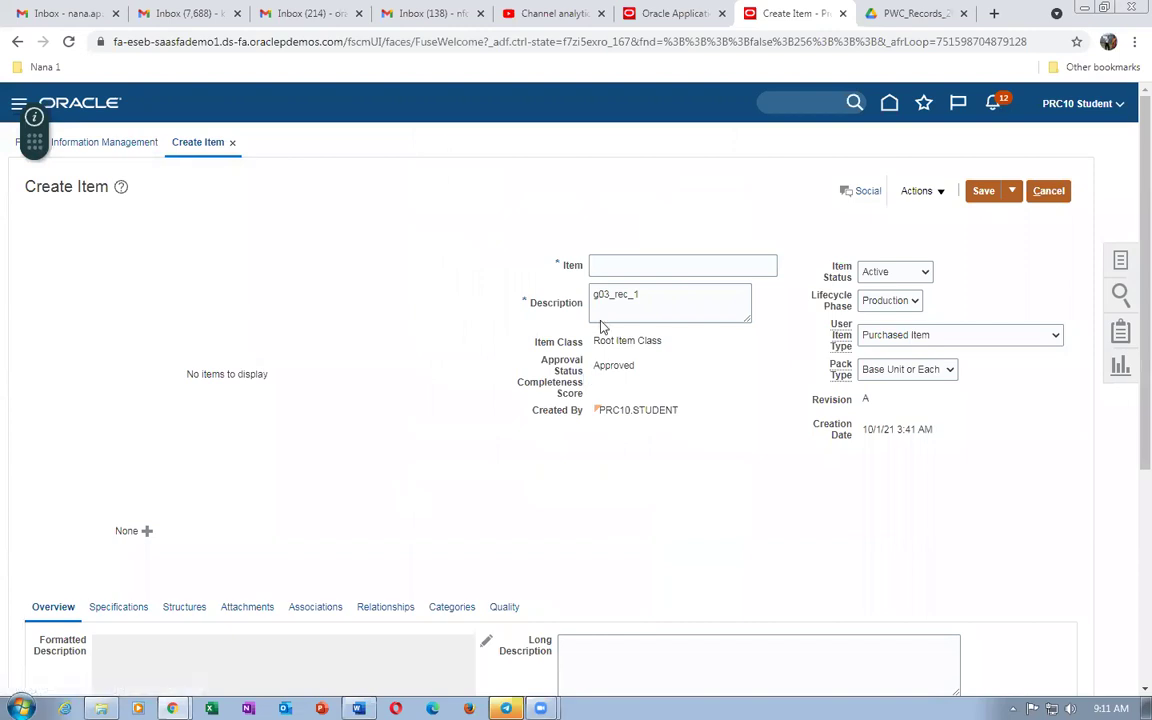
# Number the copied item g03_rec_2 and show its organization associations.
pyautogui.click(612, 263)
pyautogui.write('g02')
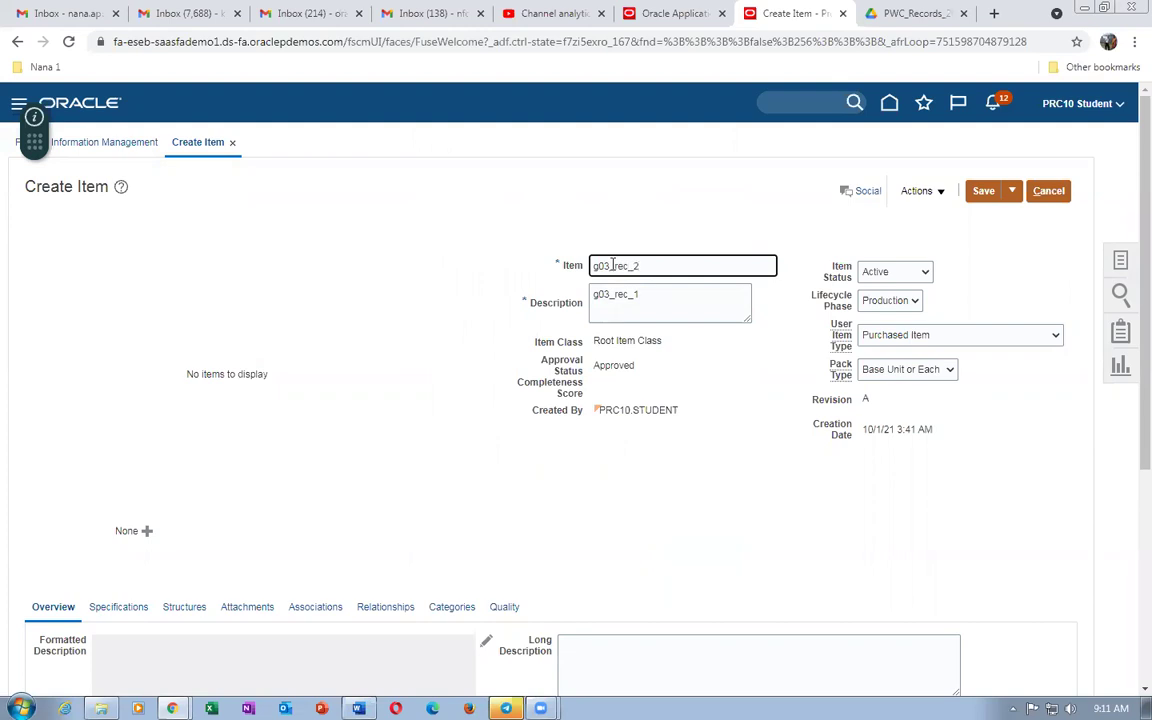
pyautogui.click(295, 395)
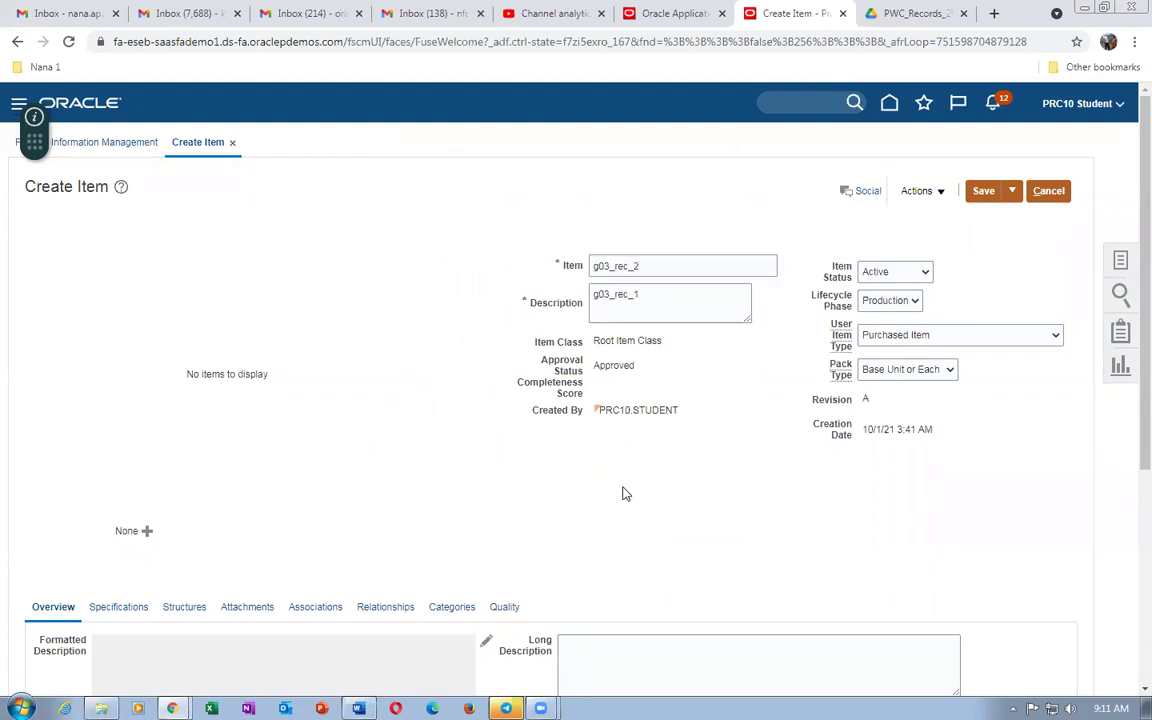
pyautogui.scroll(-3, 622, 493)
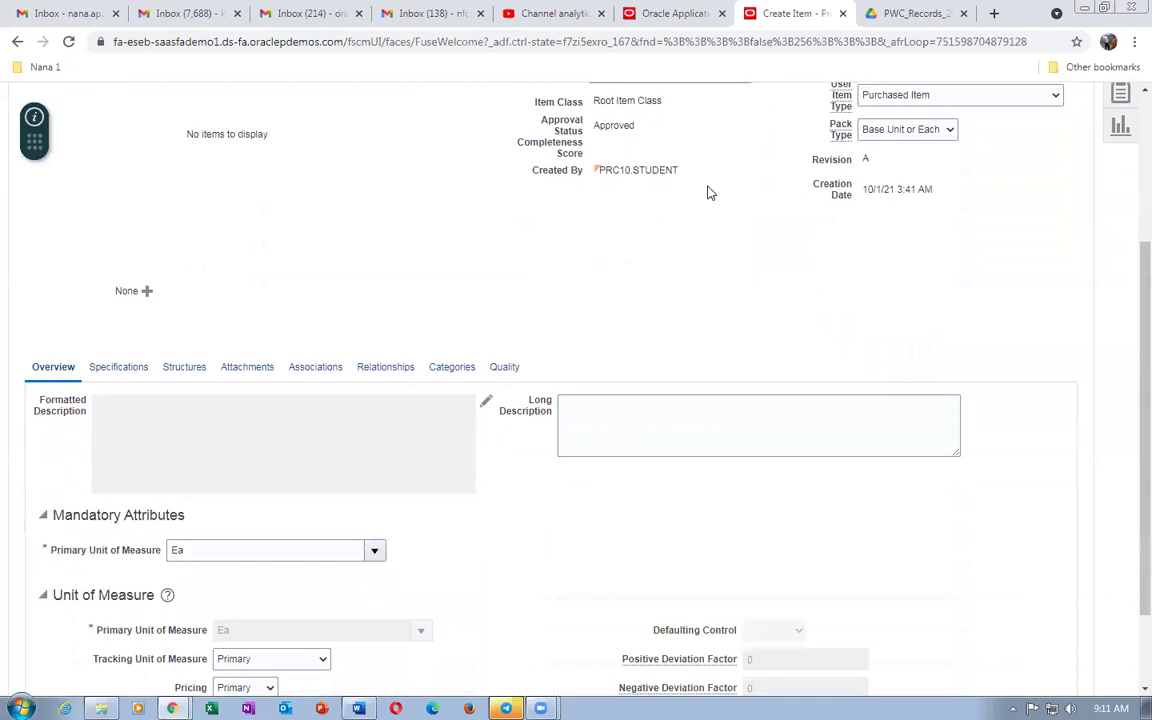
pyautogui.click(316, 371)
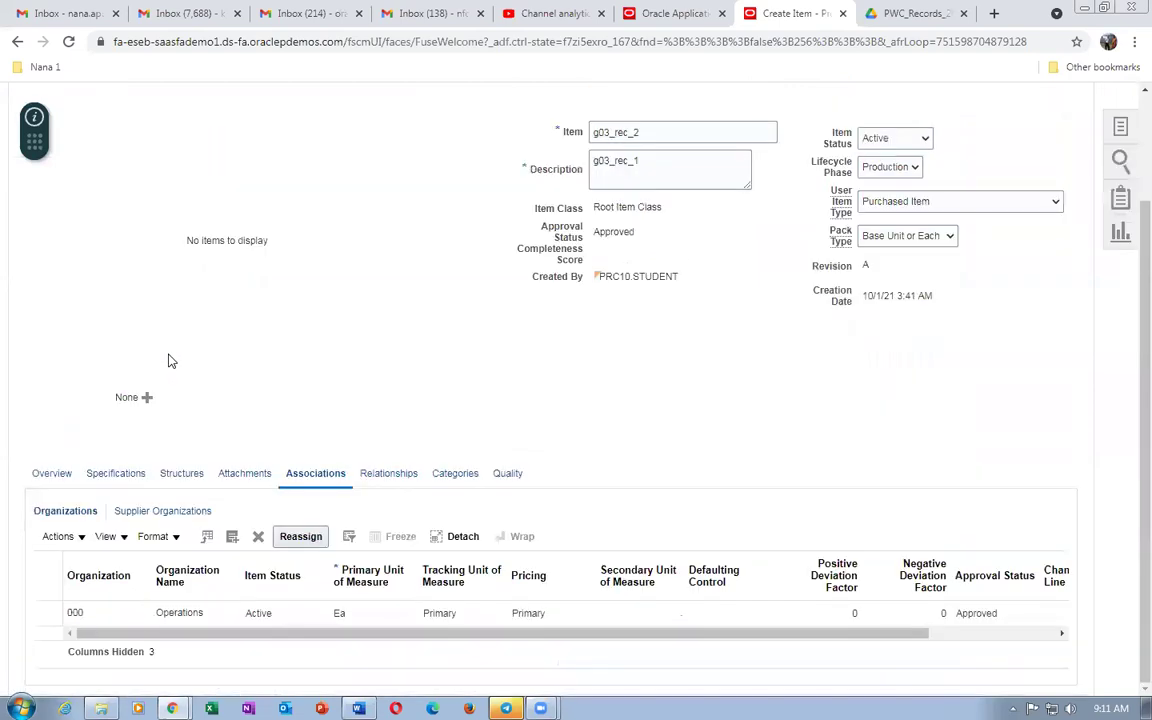
pyautogui.click(58, 536)
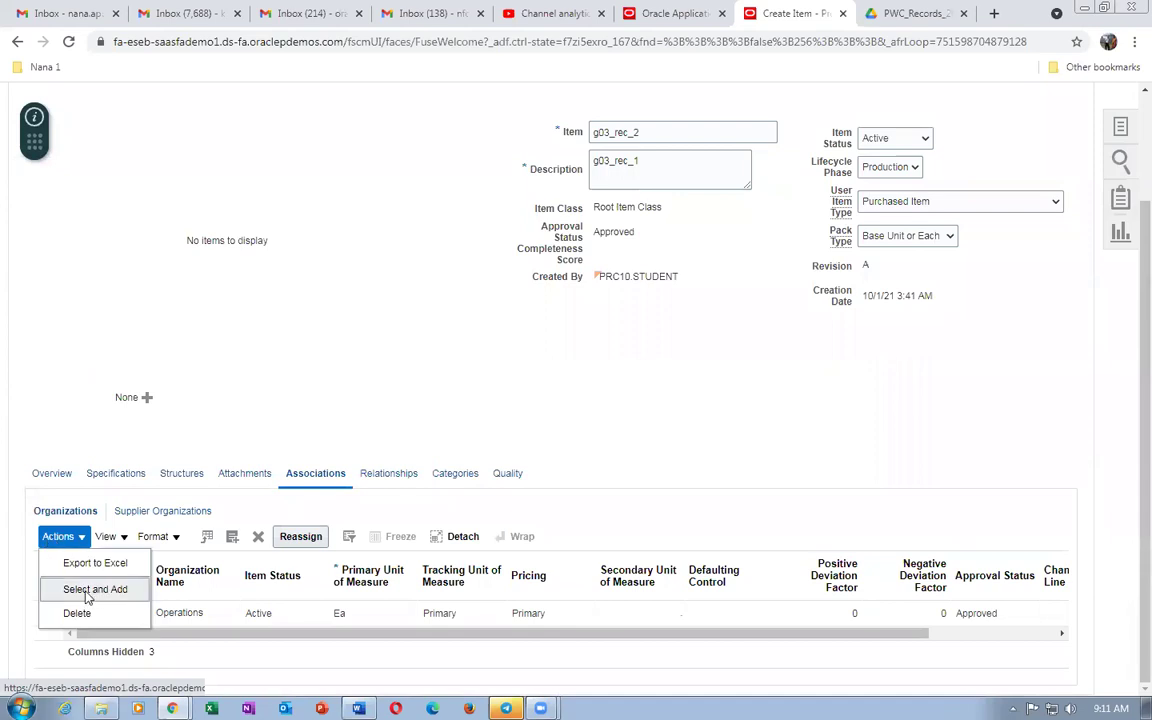
# Add organization 001 Seattle to g03_rec_2 alongside 000 Operations.
pyautogui.click(88, 592)
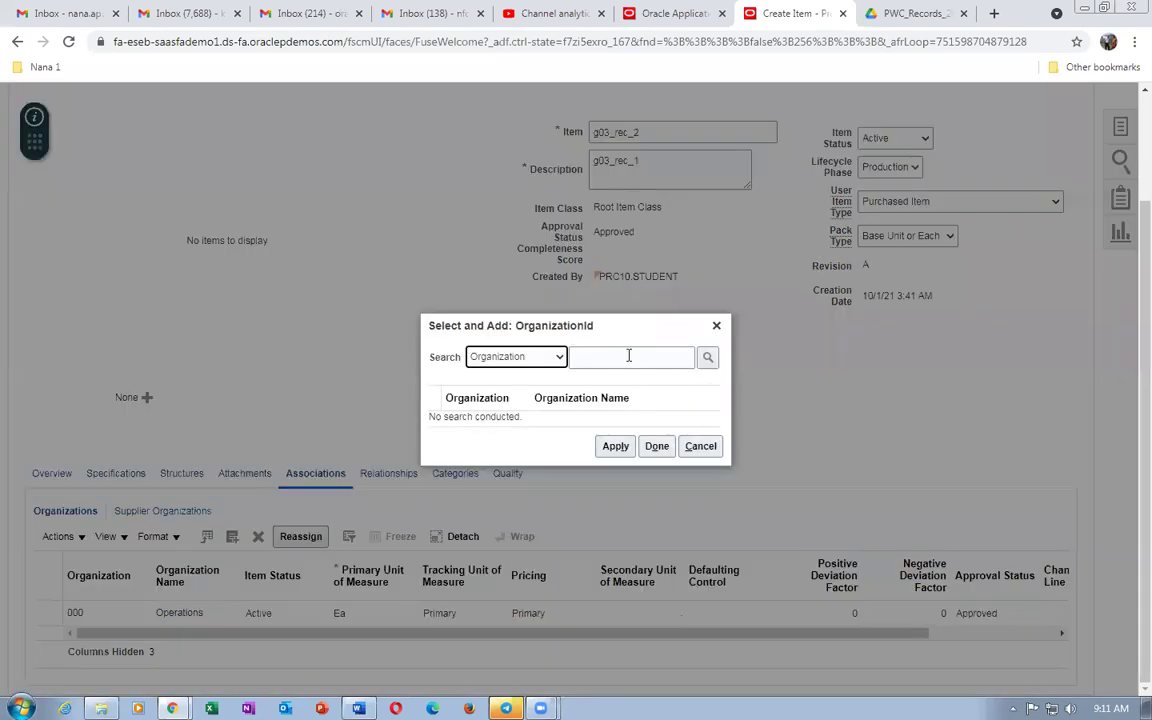
pyautogui.click(629, 355)
pyautogui.write('001')
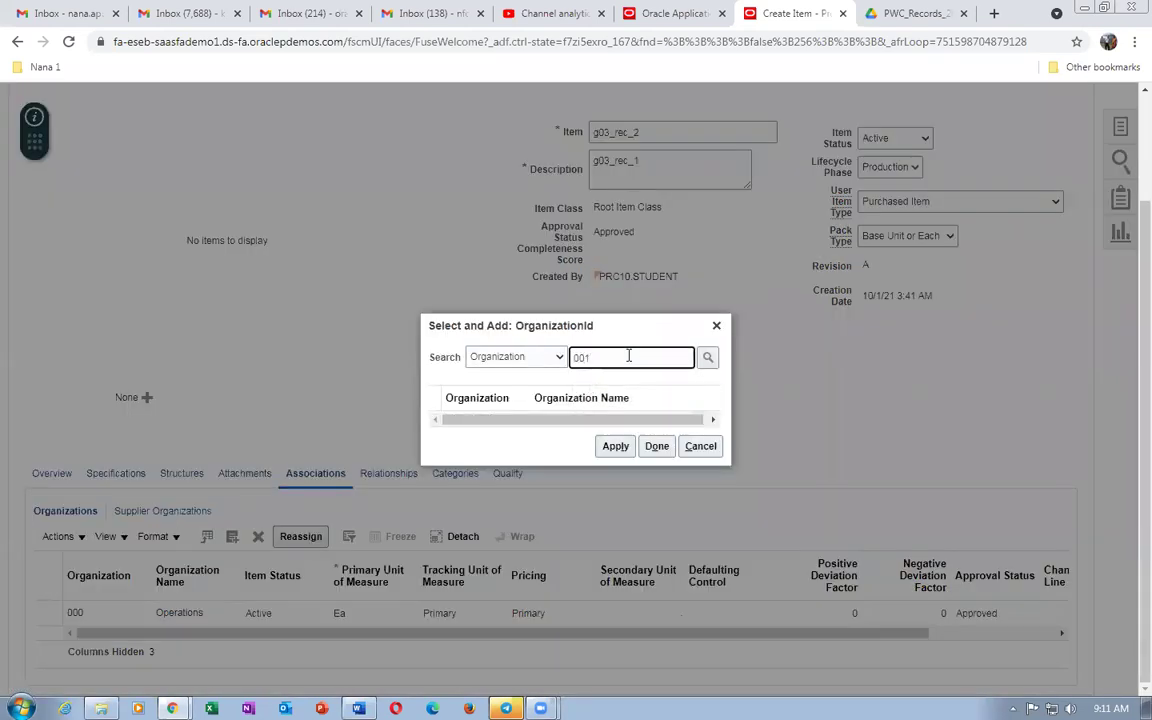
pyautogui.press('Return')
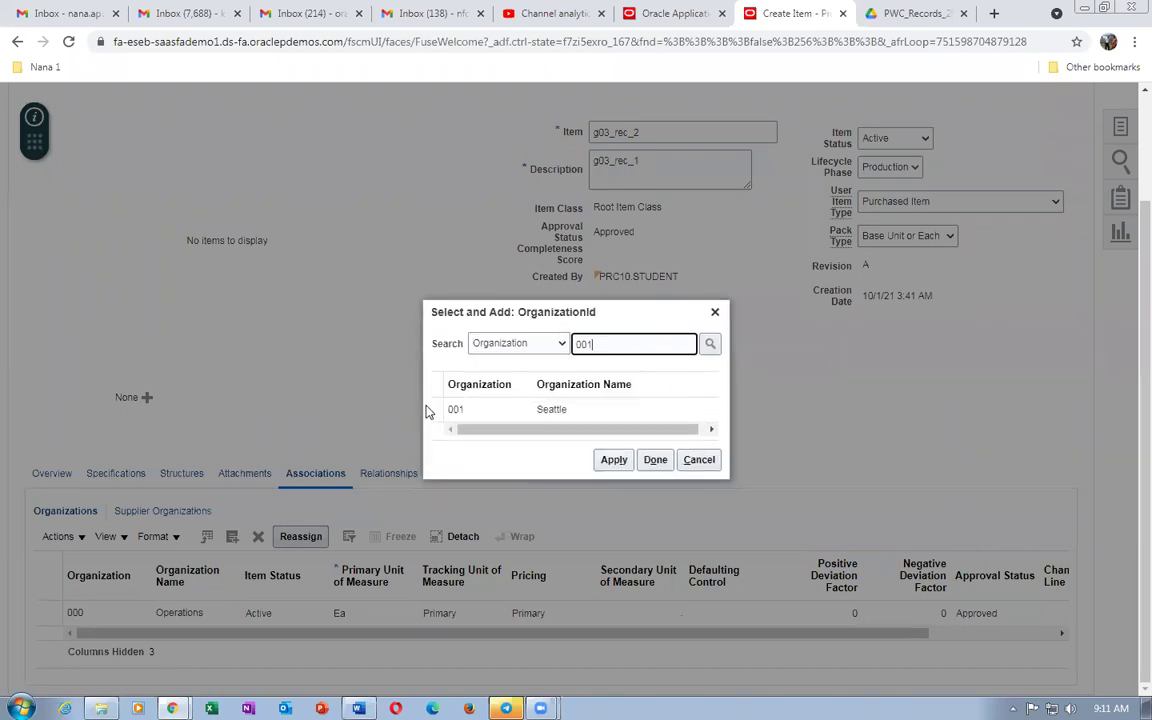
pyautogui.click(437, 409)
pyautogui.click(612, 460)
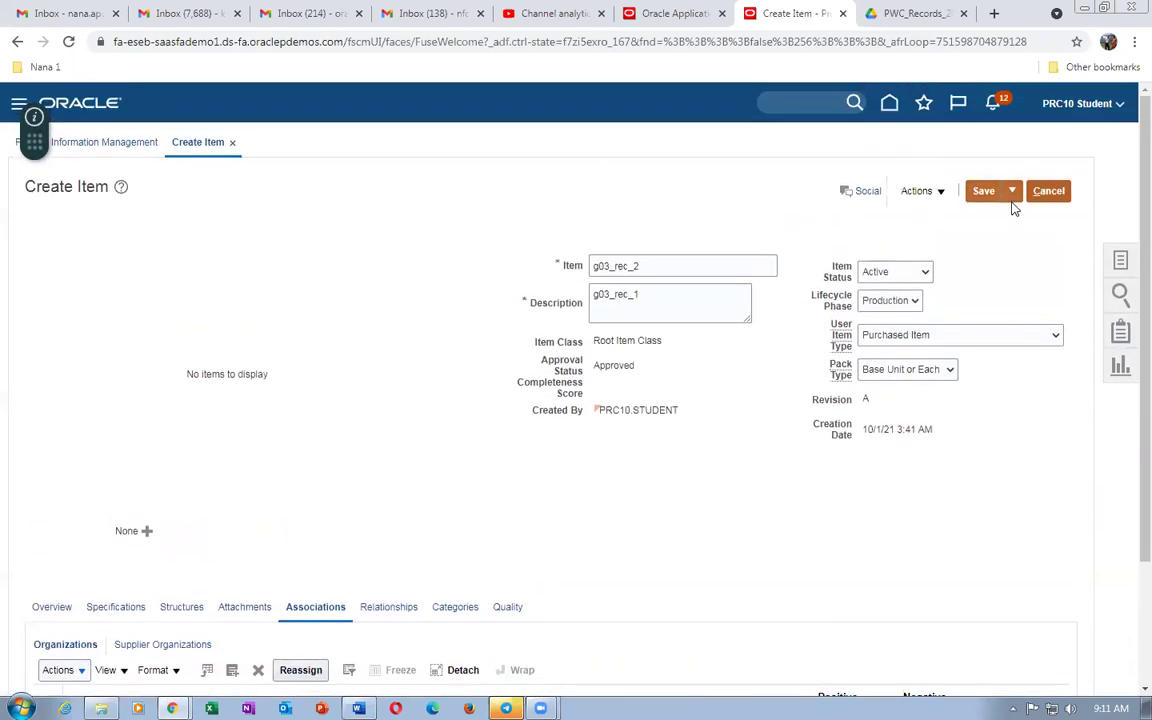
pyautogui.click(1012, 190)
# Save and close item g03_rec_2.
pyautogui.click(1013, 218)
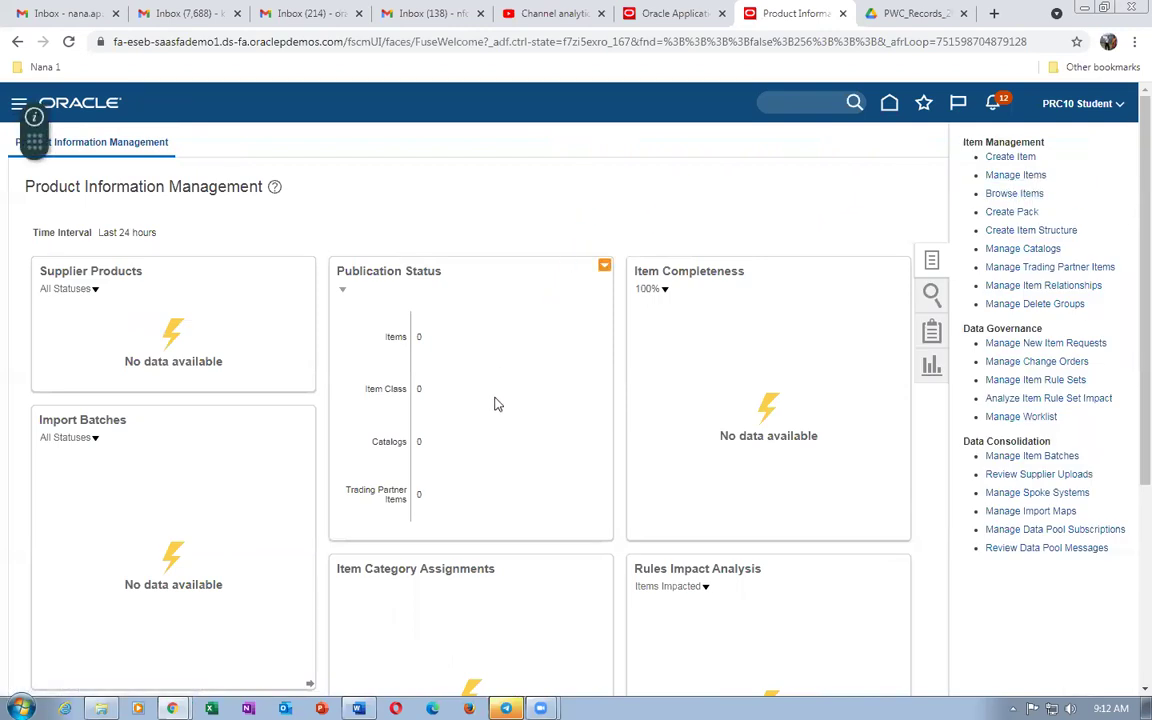
# Search Browse Items for items starting with g03_rec_.
pyautogui.click(501, 433)
pyautogui.write('g03_rec_2')
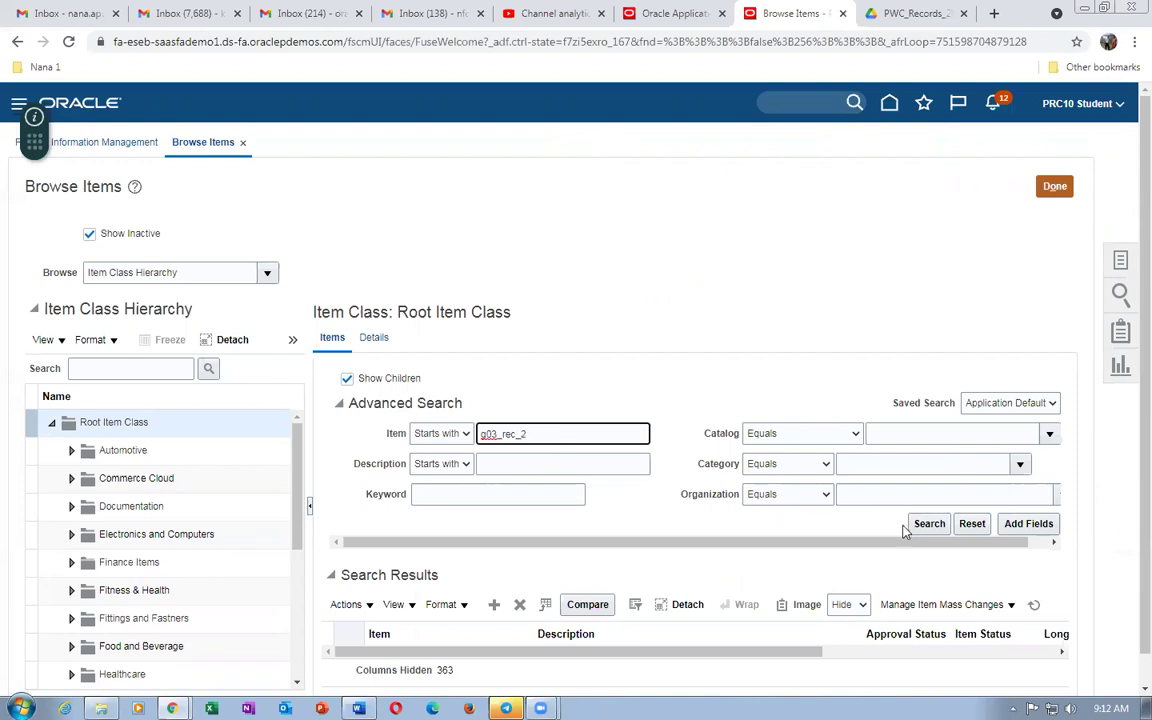
pyautogui.click(929, 523)
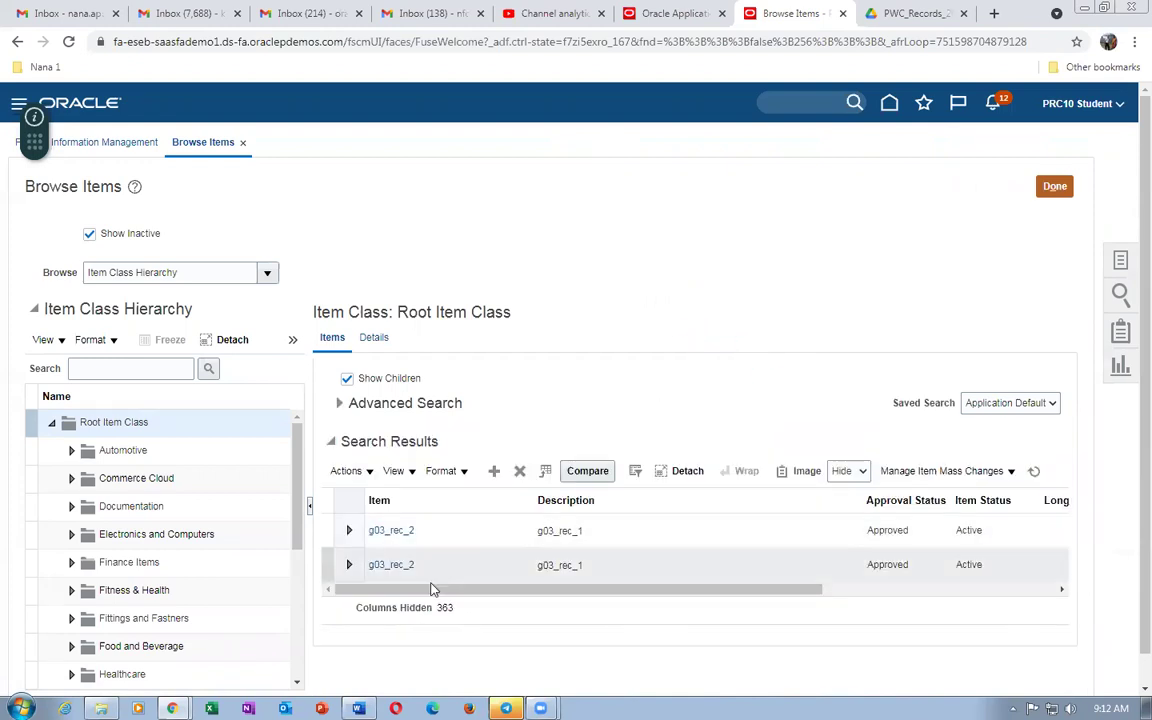
pyautogui.hscroll(5, 575, 605)
pyautogui.hscroll(-5, 656, 617)
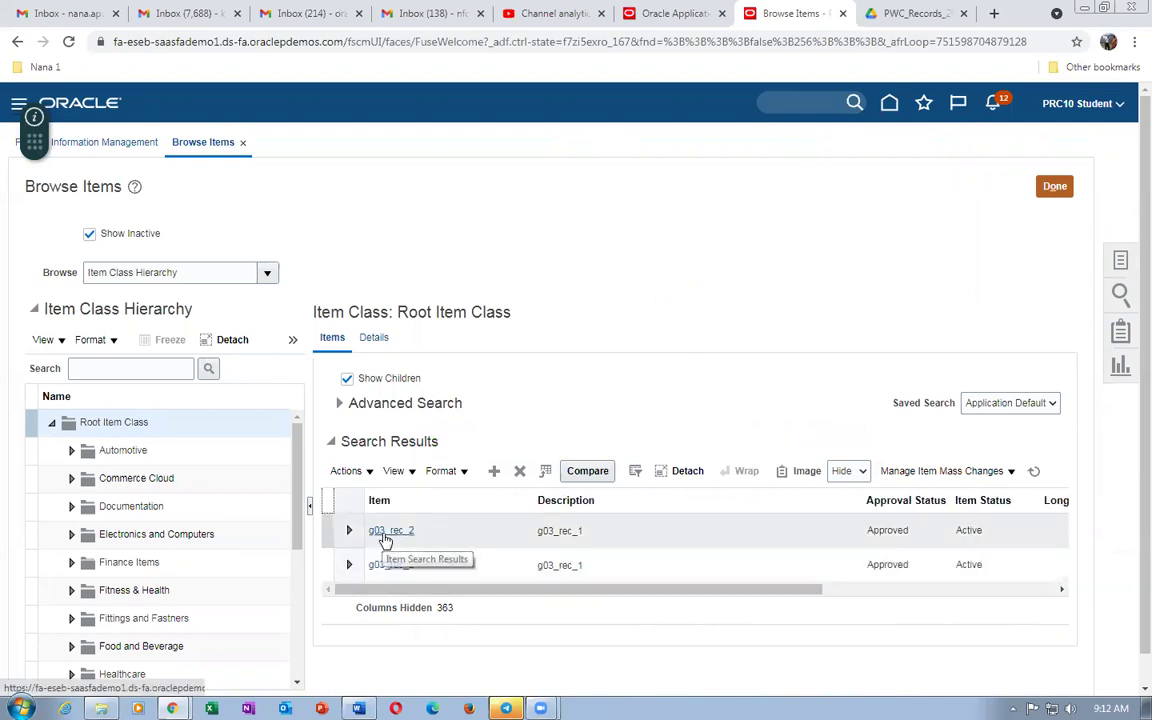
# Open g03_rec_2, edit its description, and save and close it.
pyautogui.click(388, 530)
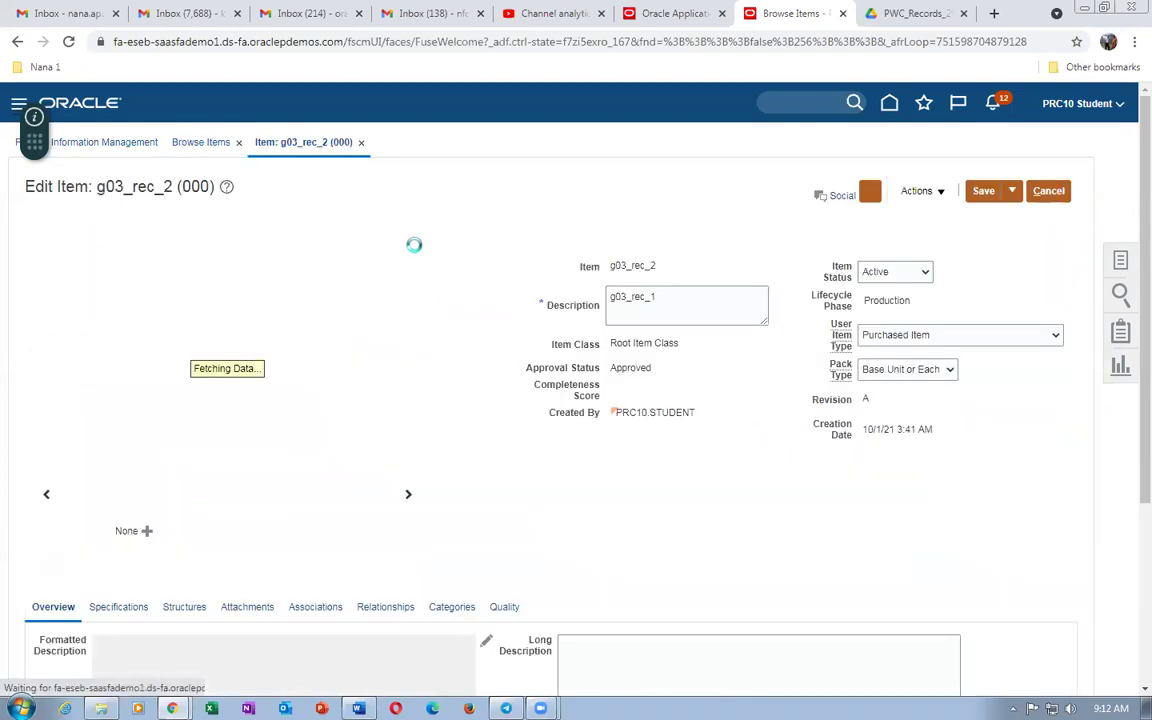
pyautogui.click(672, 297)
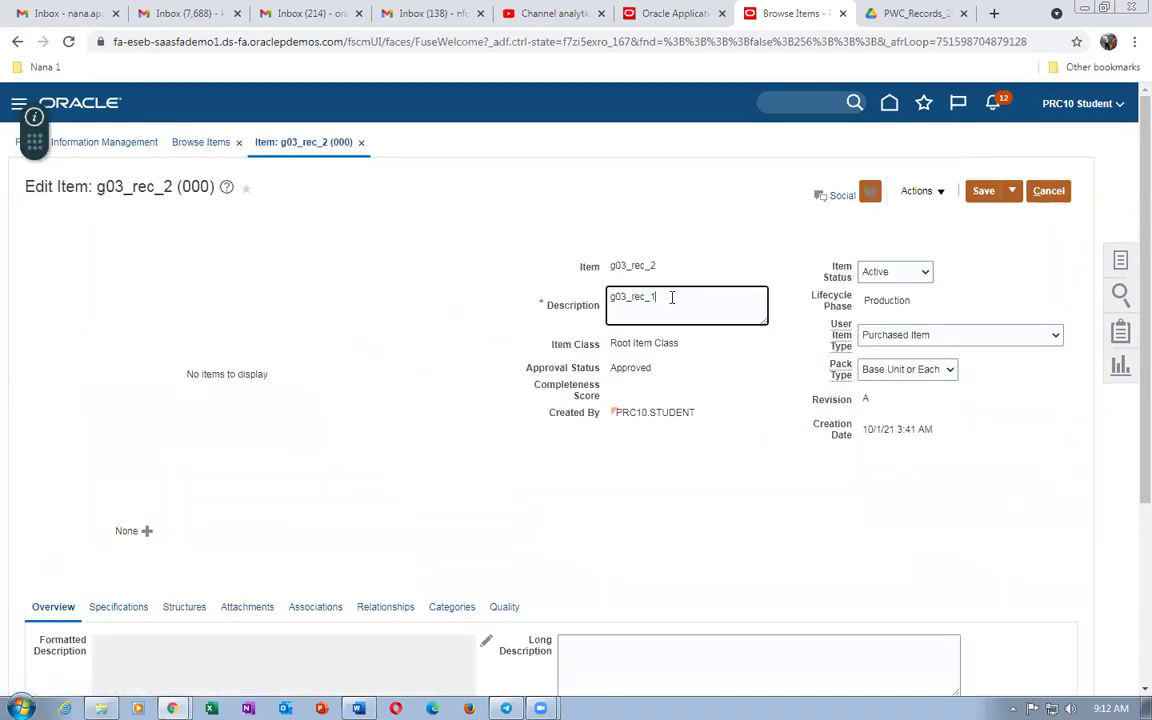
pyautogui.click(1011, 192)
pyautogui.click(1003, 222)
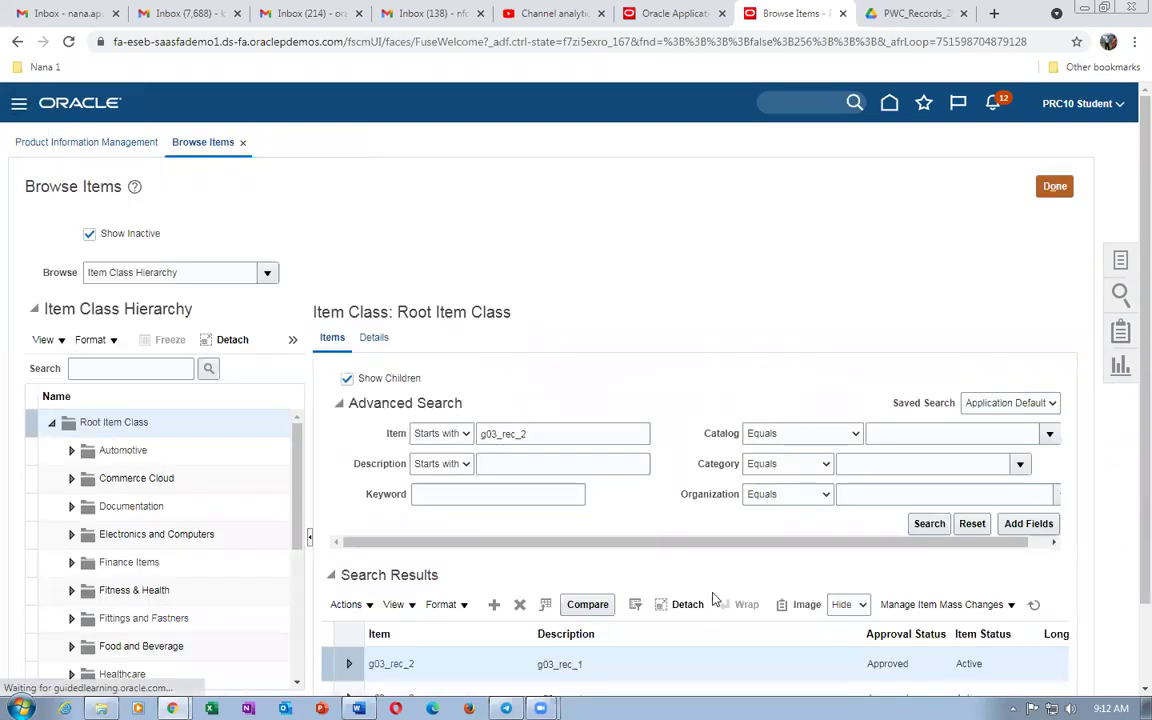
# Rerun the search and change the second g03_rec_2 record's description to g03_rec_2.
pyautogui.scroll(-1, 900, 460)
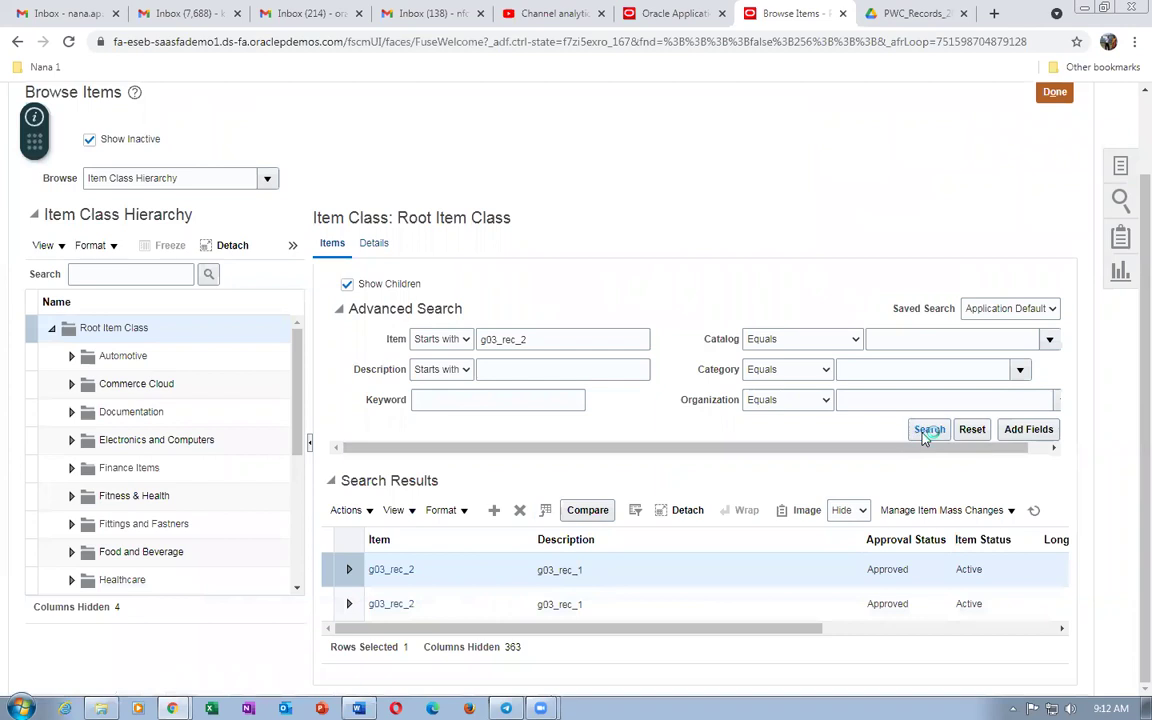
pyautogui.click(925, 435)
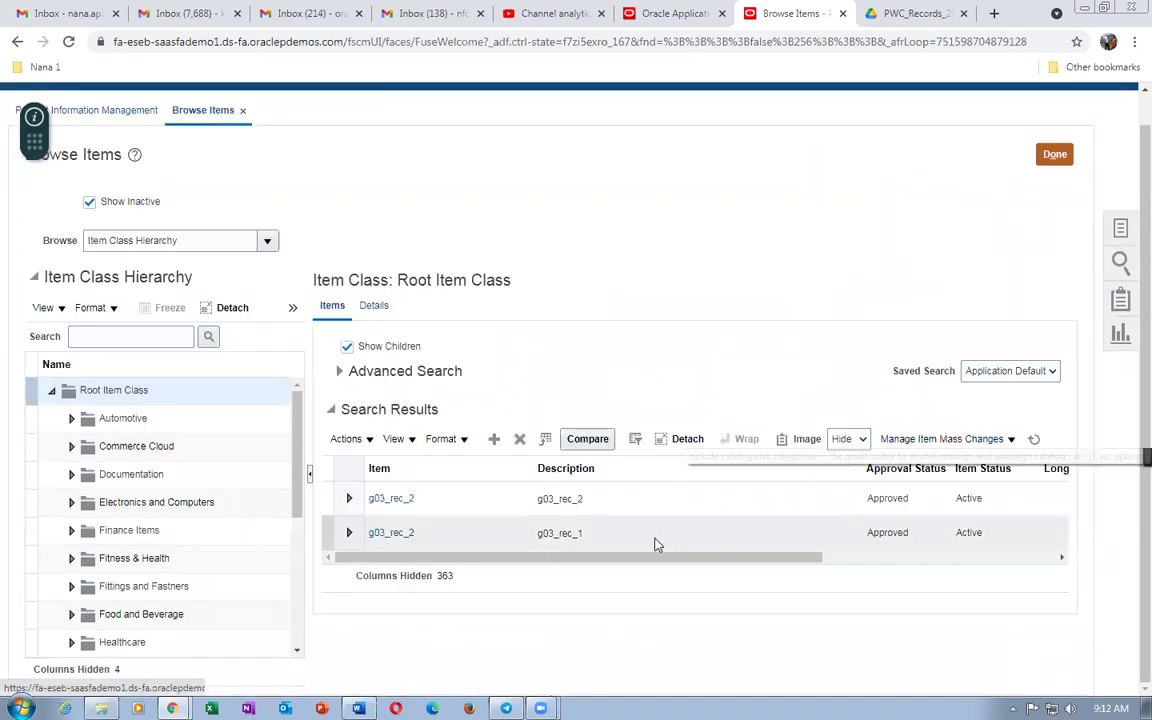
pyautogui.click(393, 533)
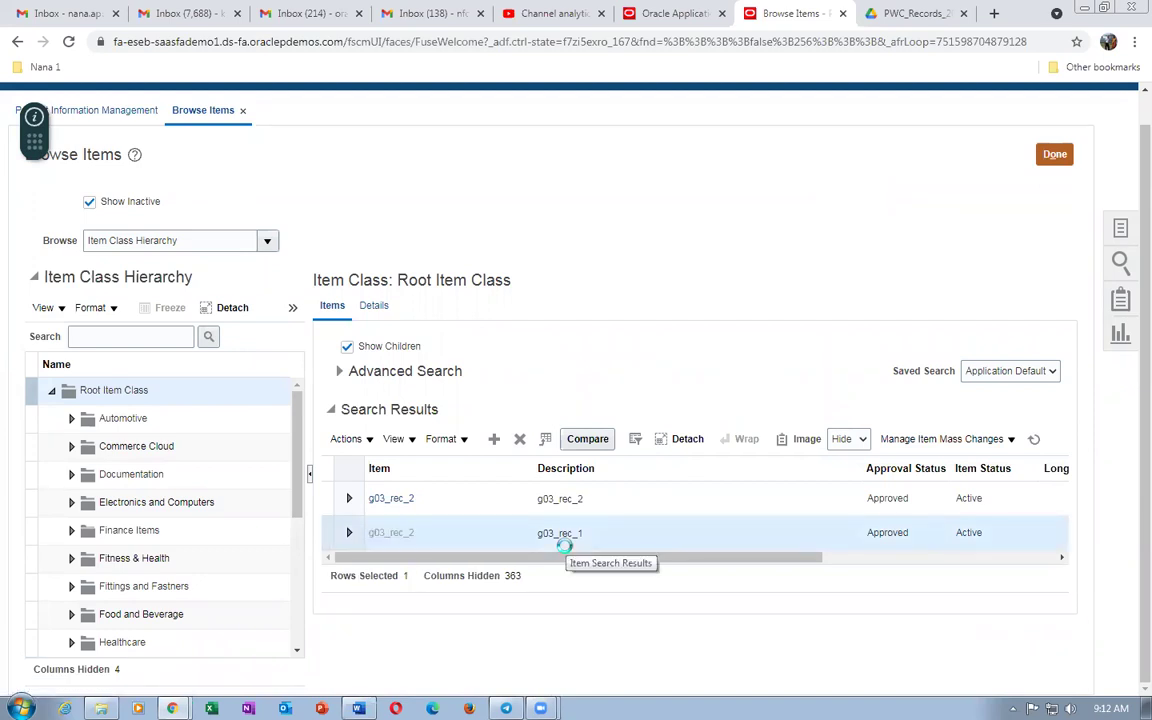
pyautogui.click(683, 297)
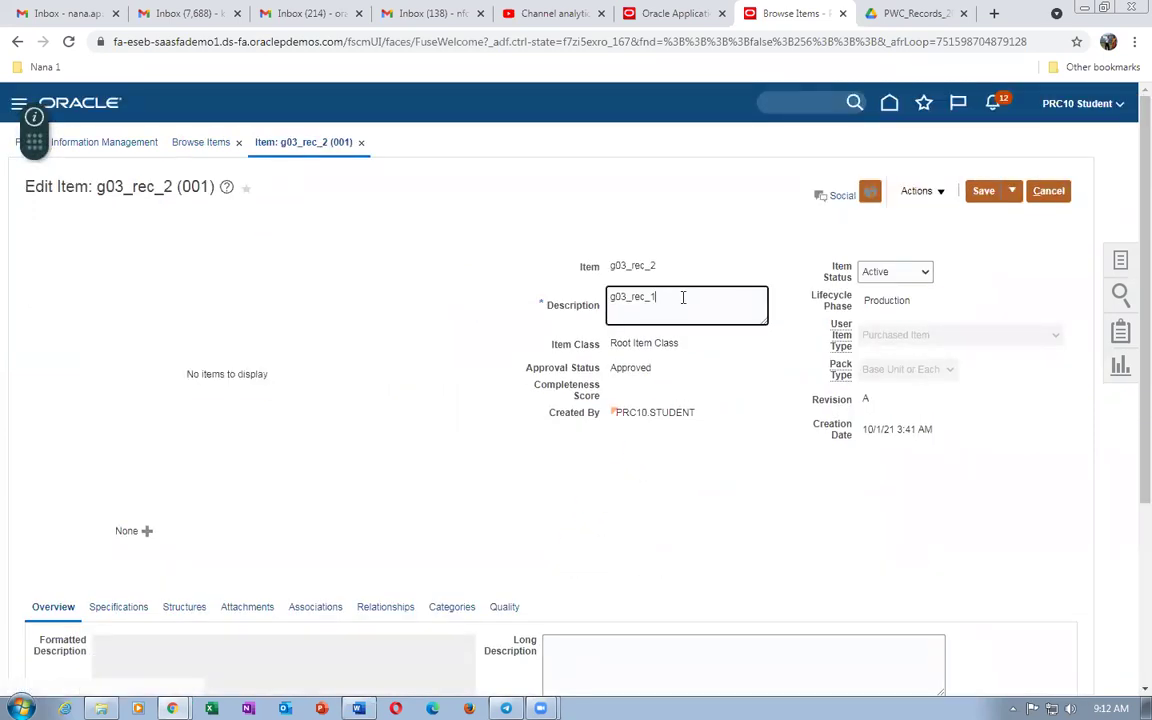
pyautogui.write('2')
pyautogui.press('Tab')
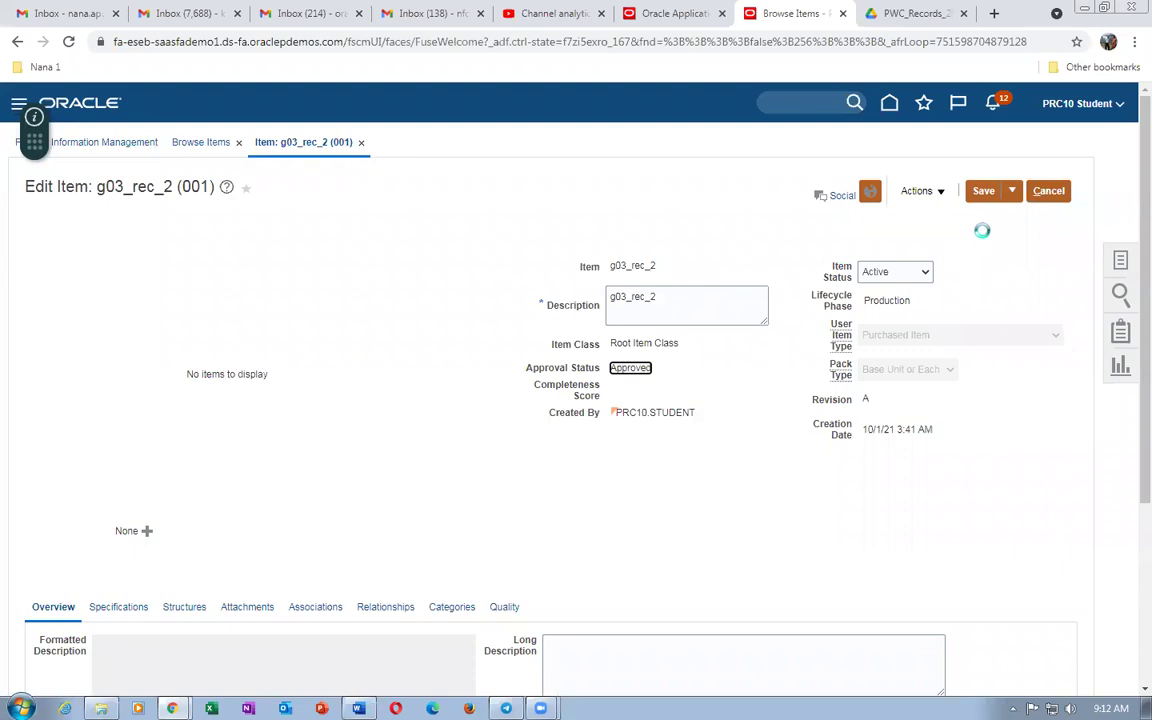
# Save and close the corrected item, then leave Browse Items.
pyautogui.click(1011, 192)
pyautogui.click(1010, 216)
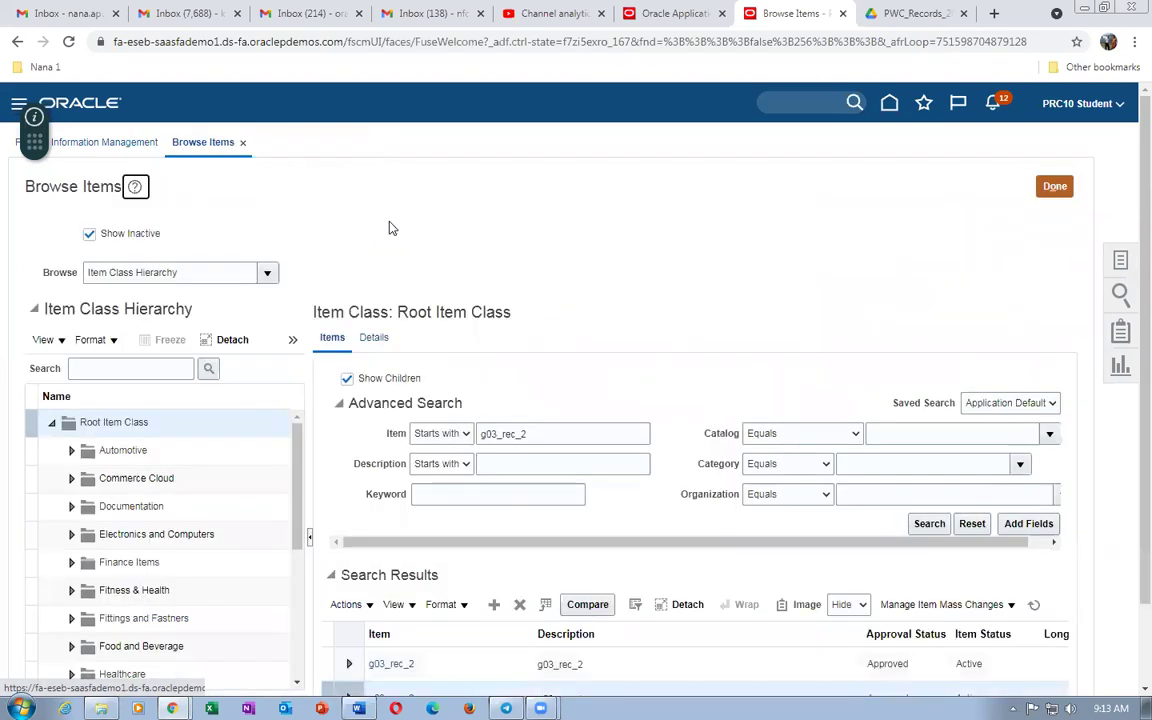
pyautogui.click(1060, 188)
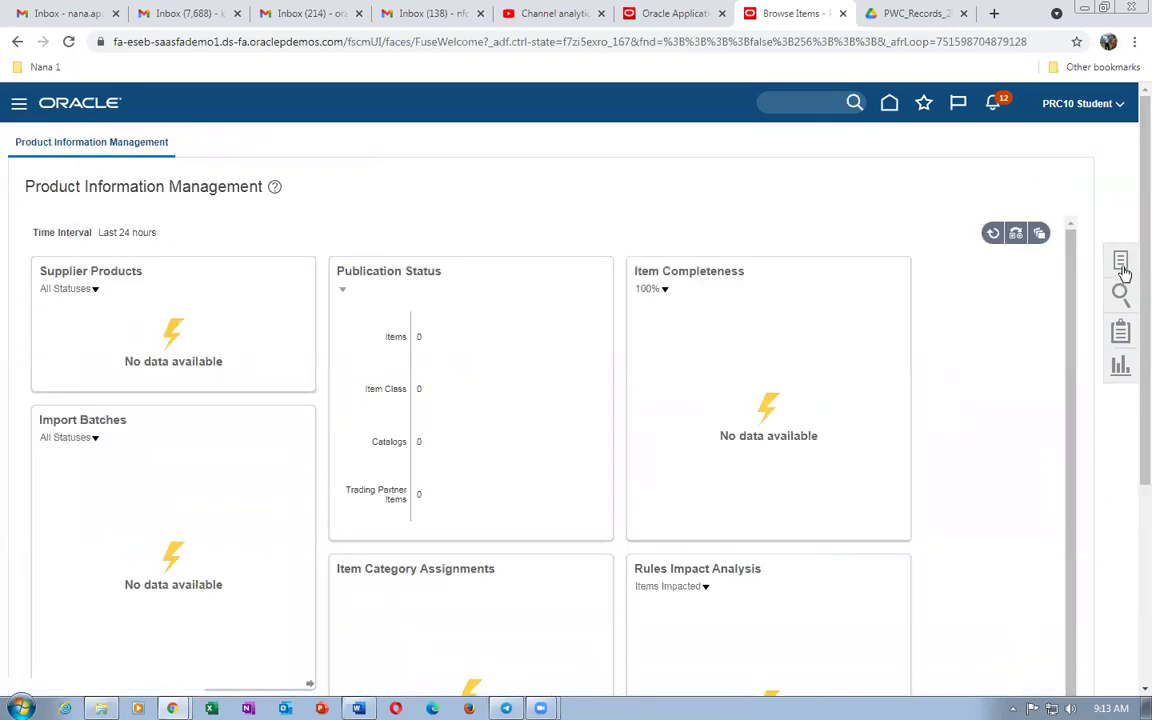
# Create a new item in organization 000 Operations copied from g03_rec_2.
pyautogui.click(1121, 262)
pyautogui.click(1010, 158)
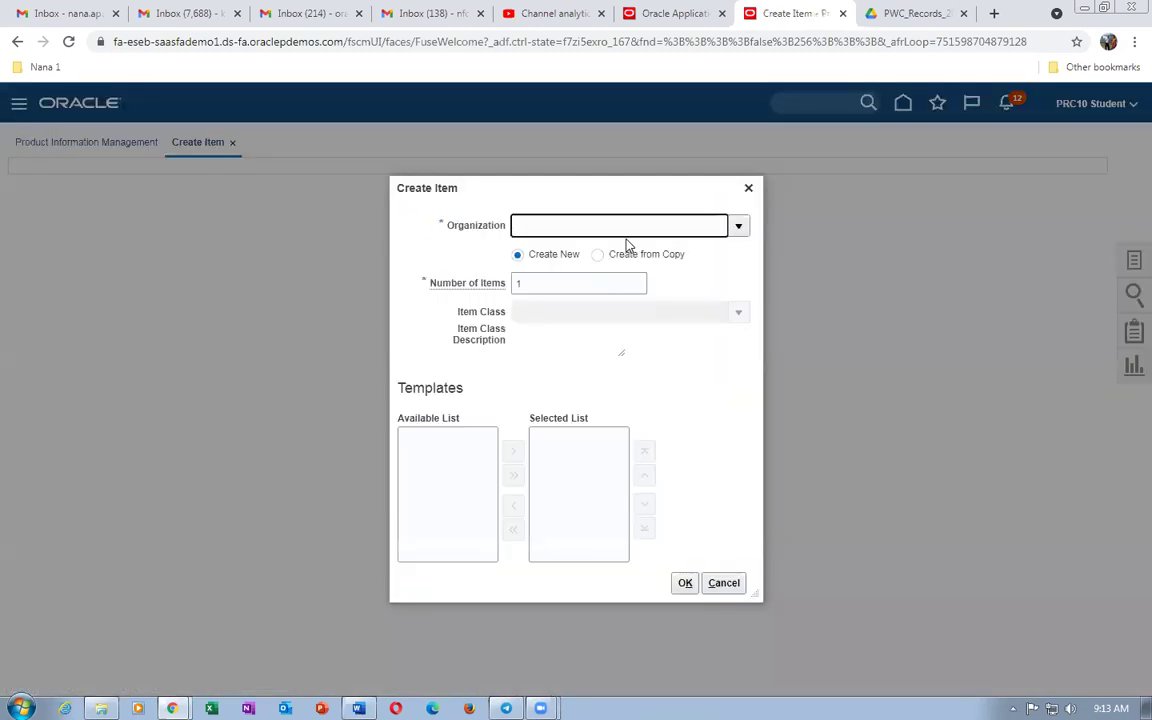
pyautogui.write('000')
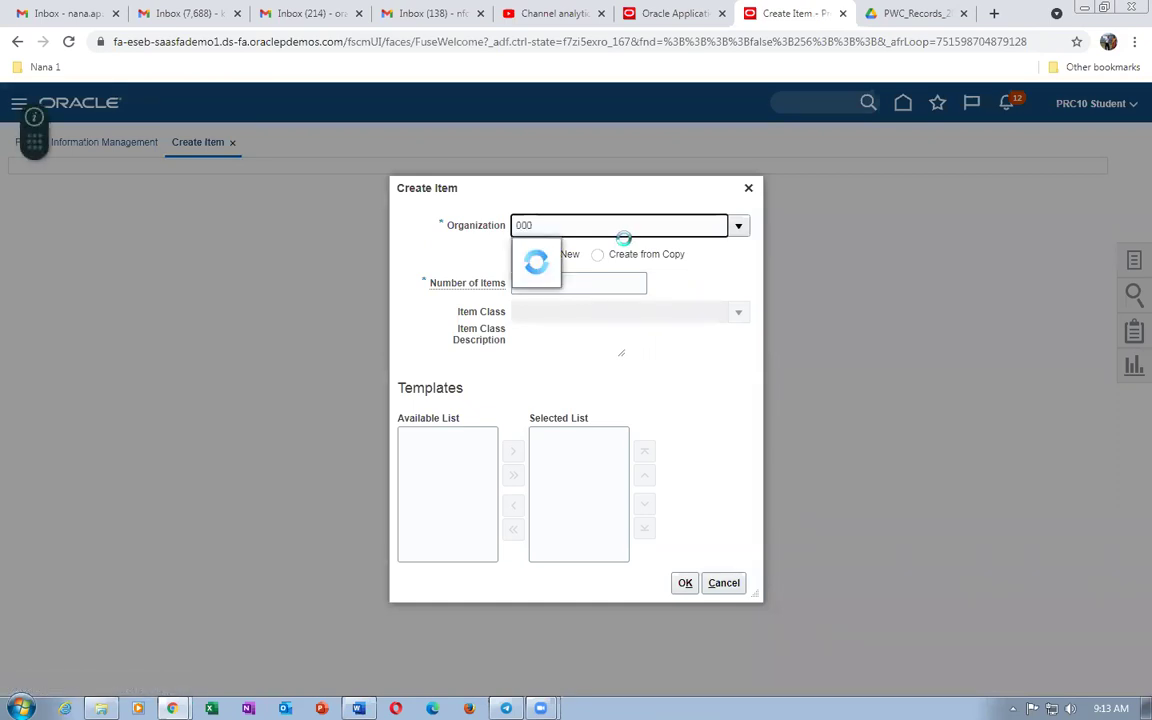
pyautogui.click(581, 249)
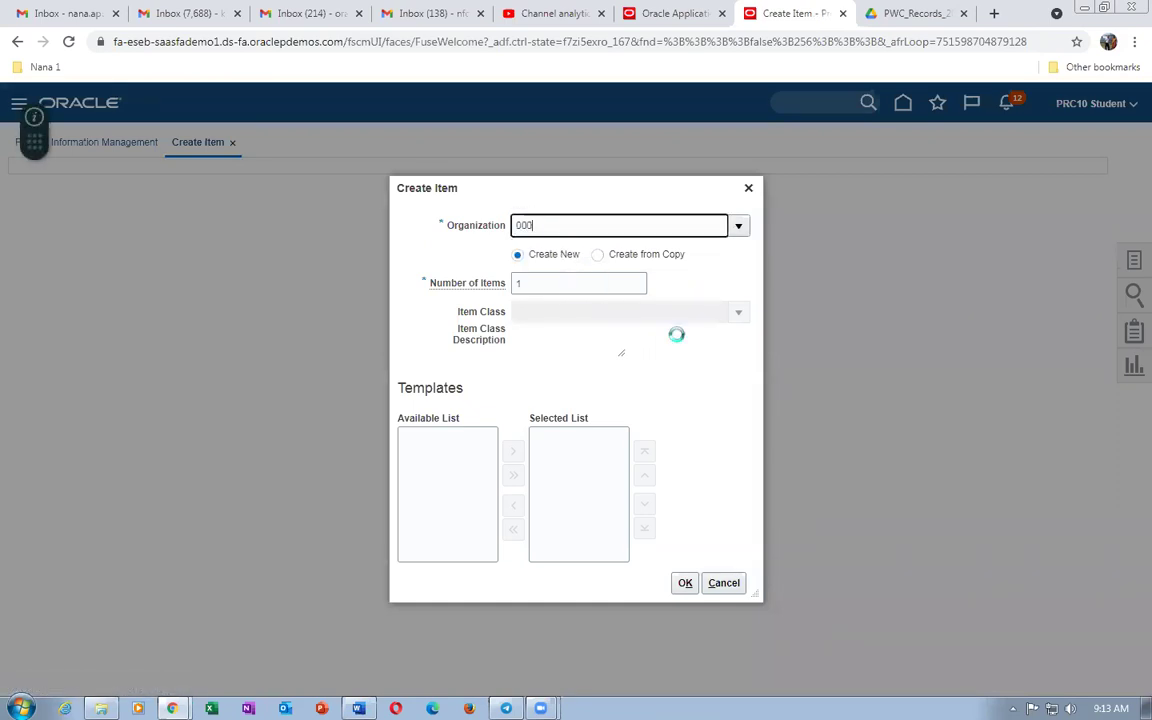
pyautogui.click(606, 256)
pyautogui.click(607, 254)
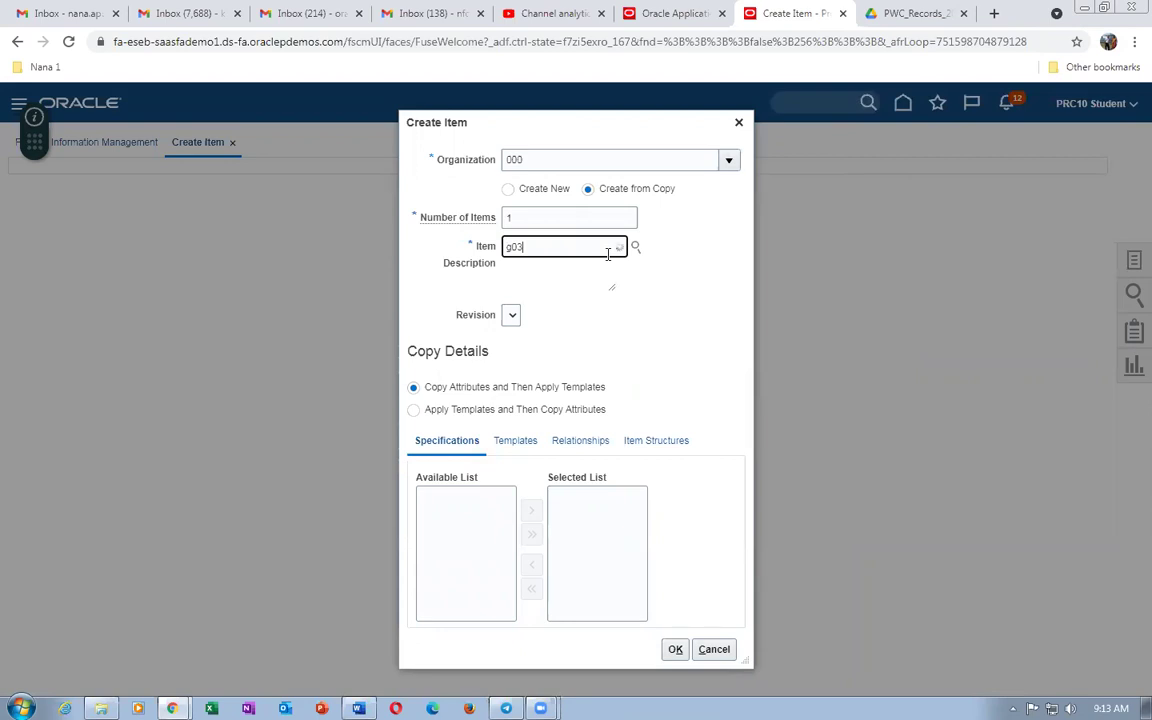
pyautogui.write('g03_rec_2')
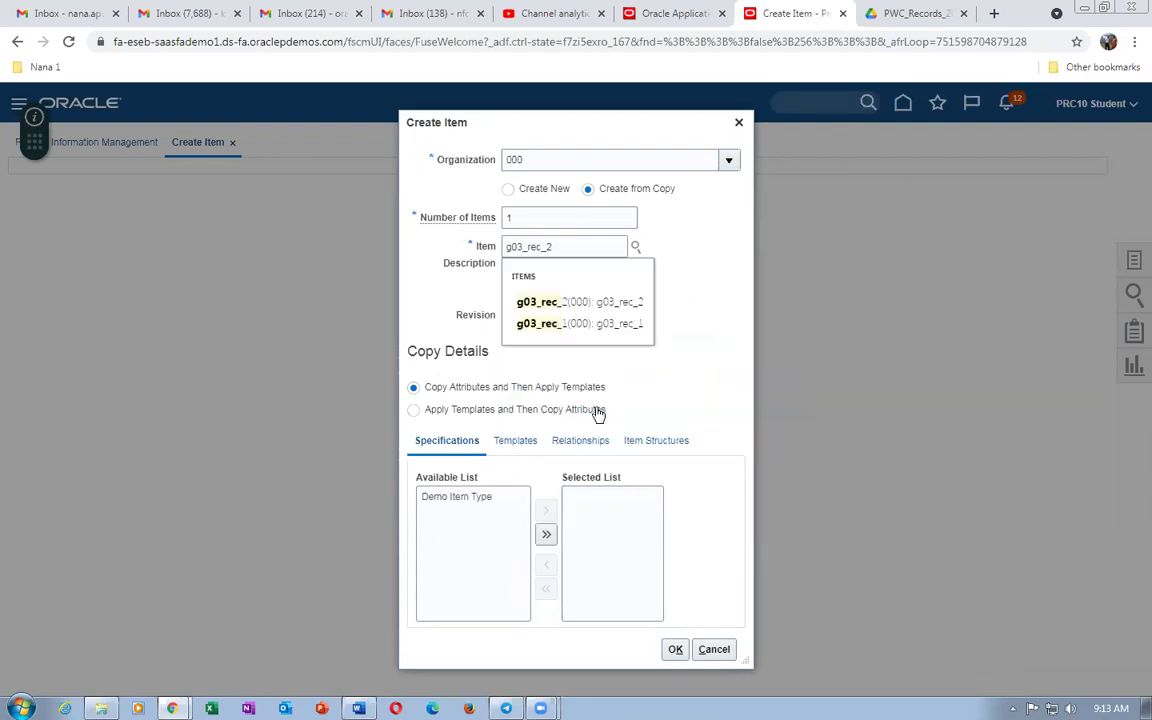
pyautogui.click(586, 302)
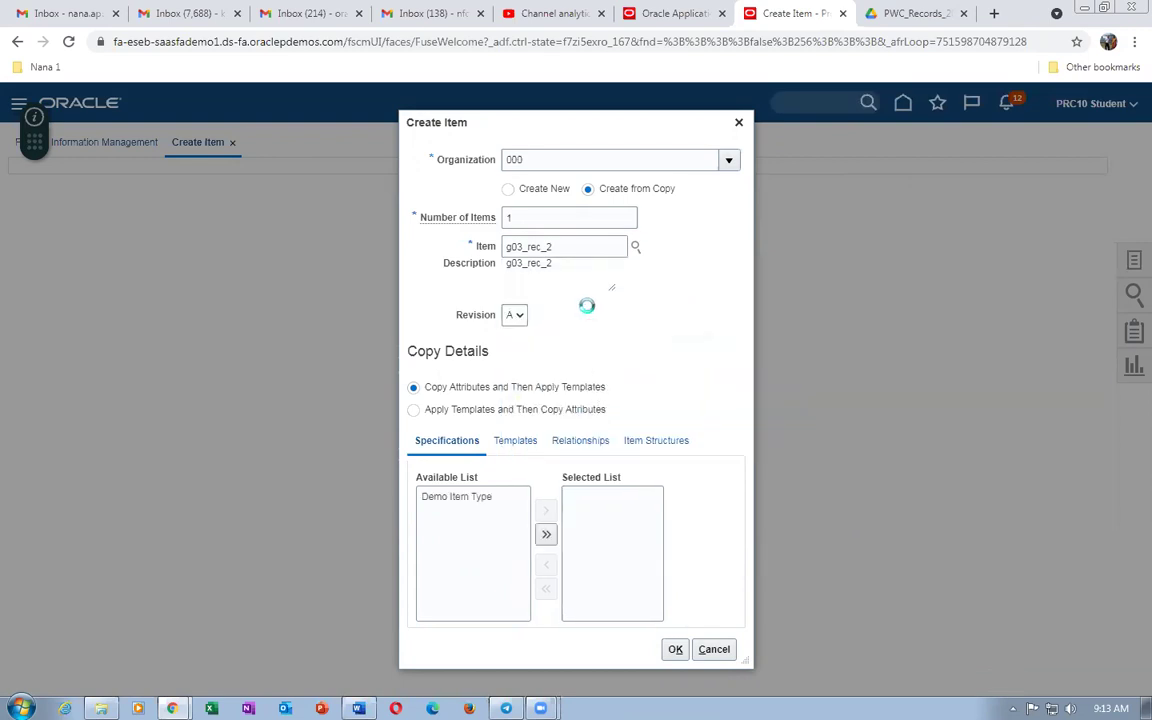
pyautogui.click(676, 649)
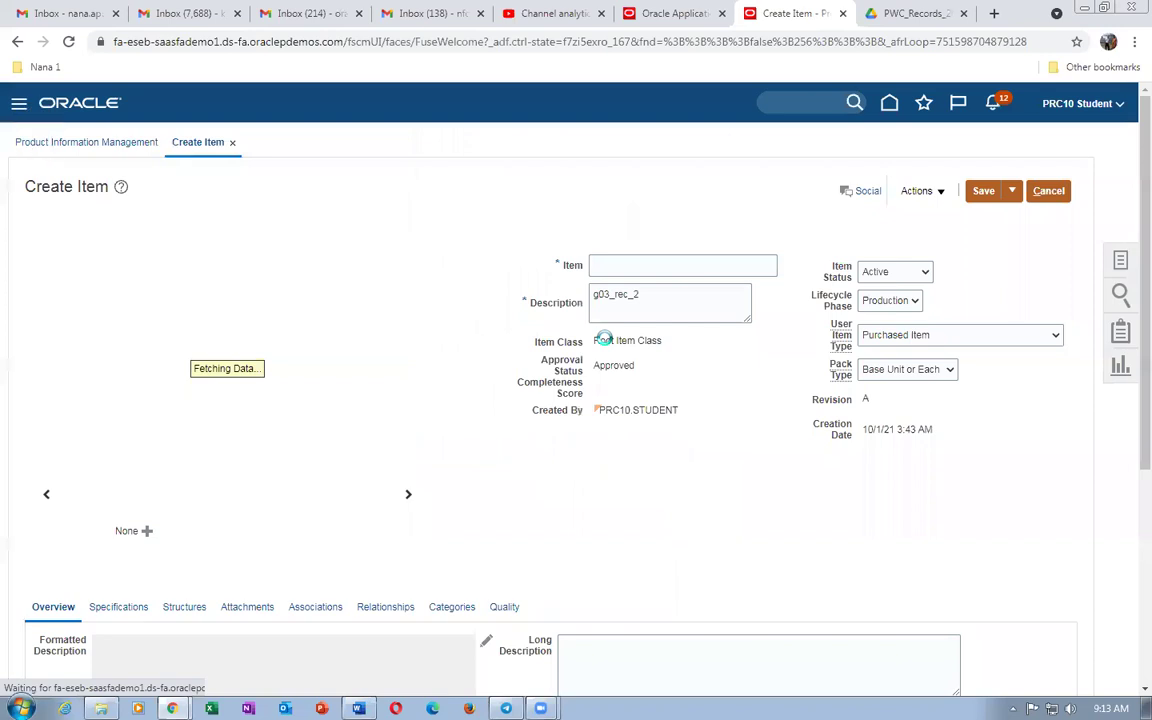
# Name the new item g03_rec_3 and change its description to g03_rec_3.
pyautogui.click(623, 267)
pyautogui.write('g03_rec_3')
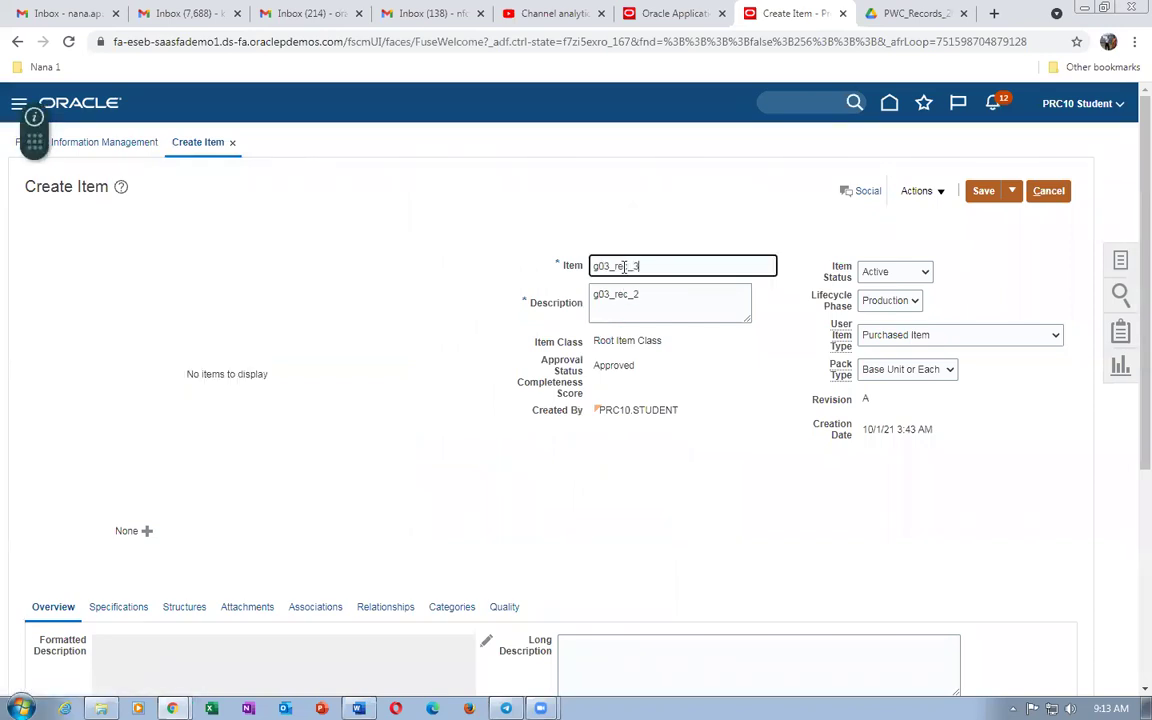
pyautogui.press('Tab')
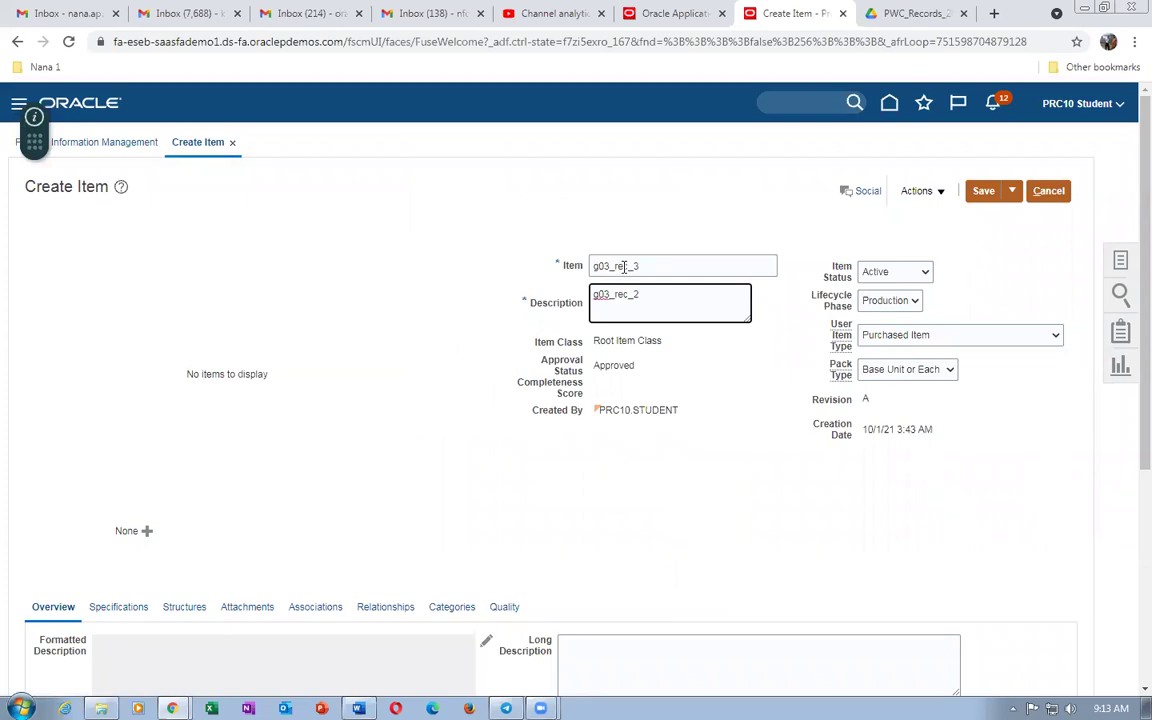
pyautogui.write('3')
pyautogui.press('Tab')
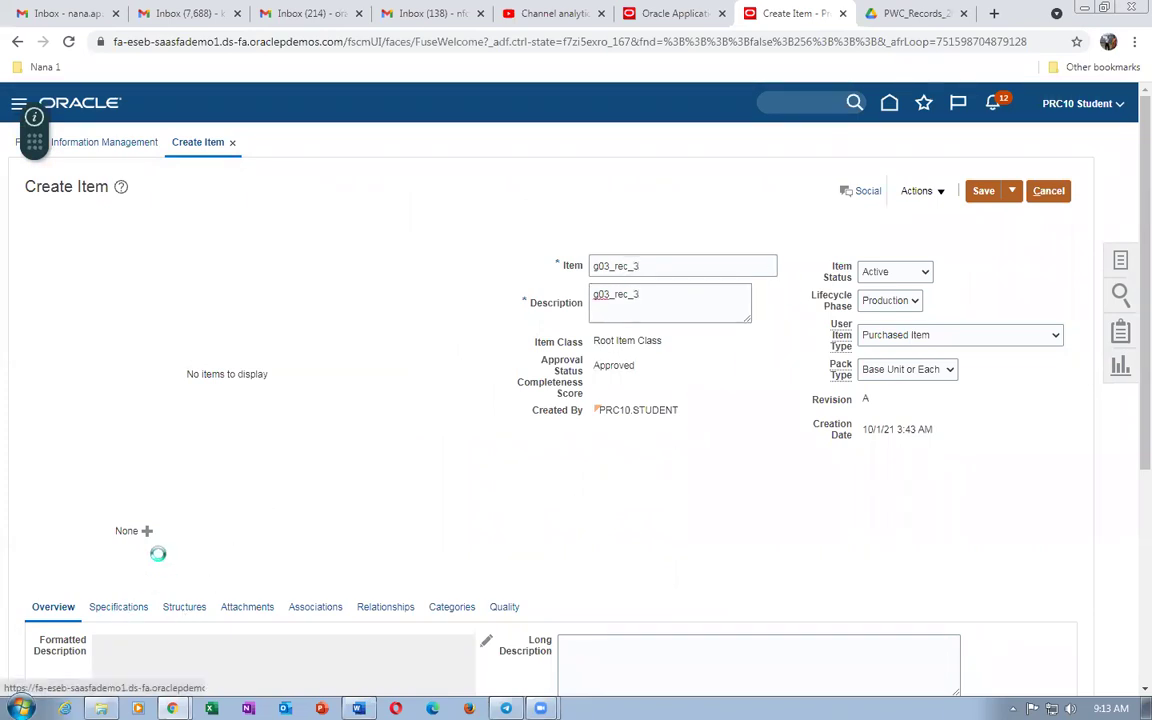
pyautogui.scroll(-3, 49, 498)
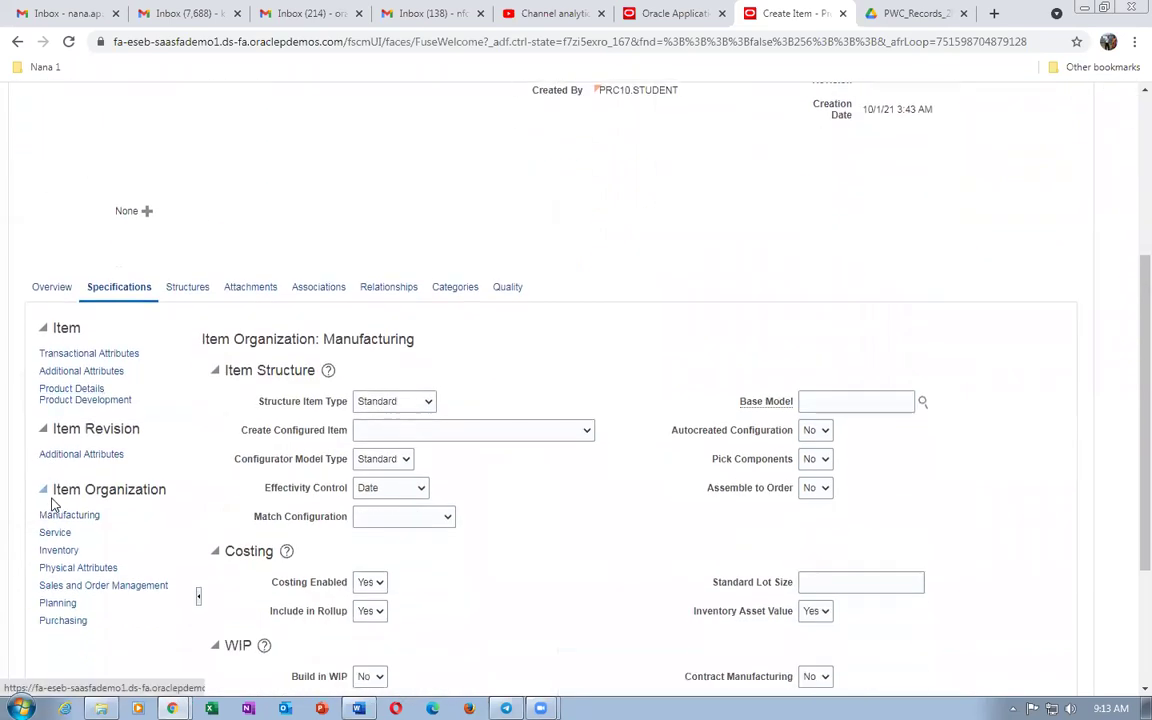
# Review g03_rec_3's purchasing and receiving attributes, then view its organization associations.
pyautogui.click(62, 621)
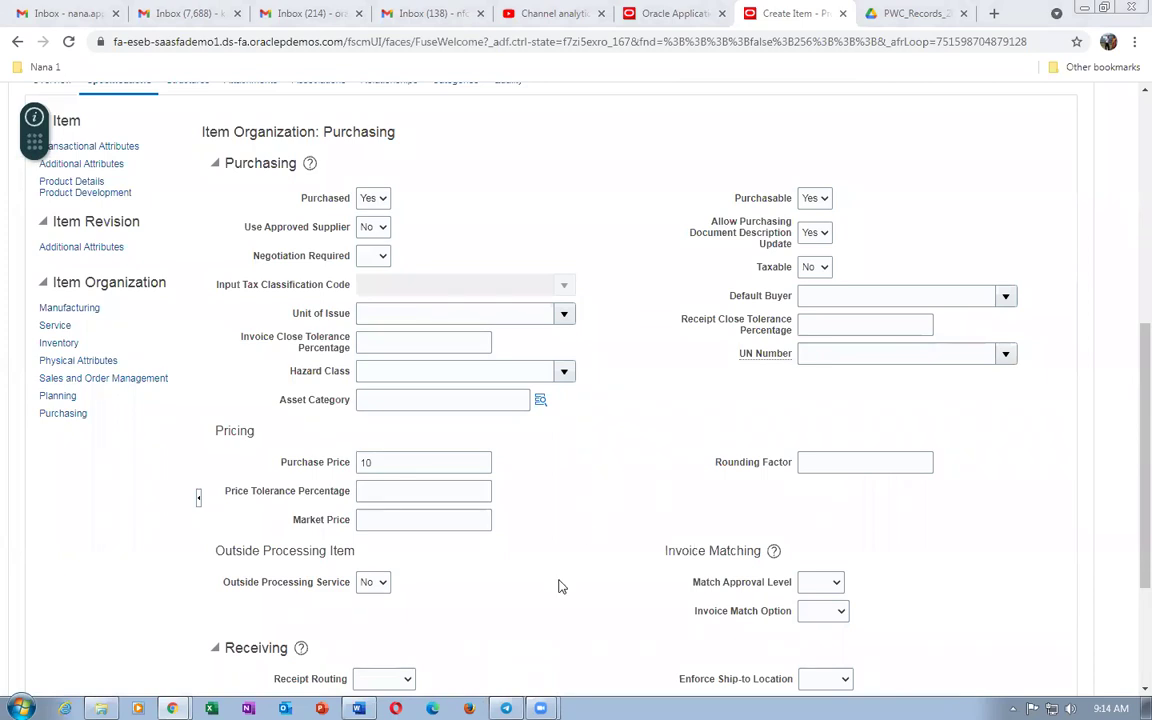
pyautogui.scroll(-3, 560, 583)
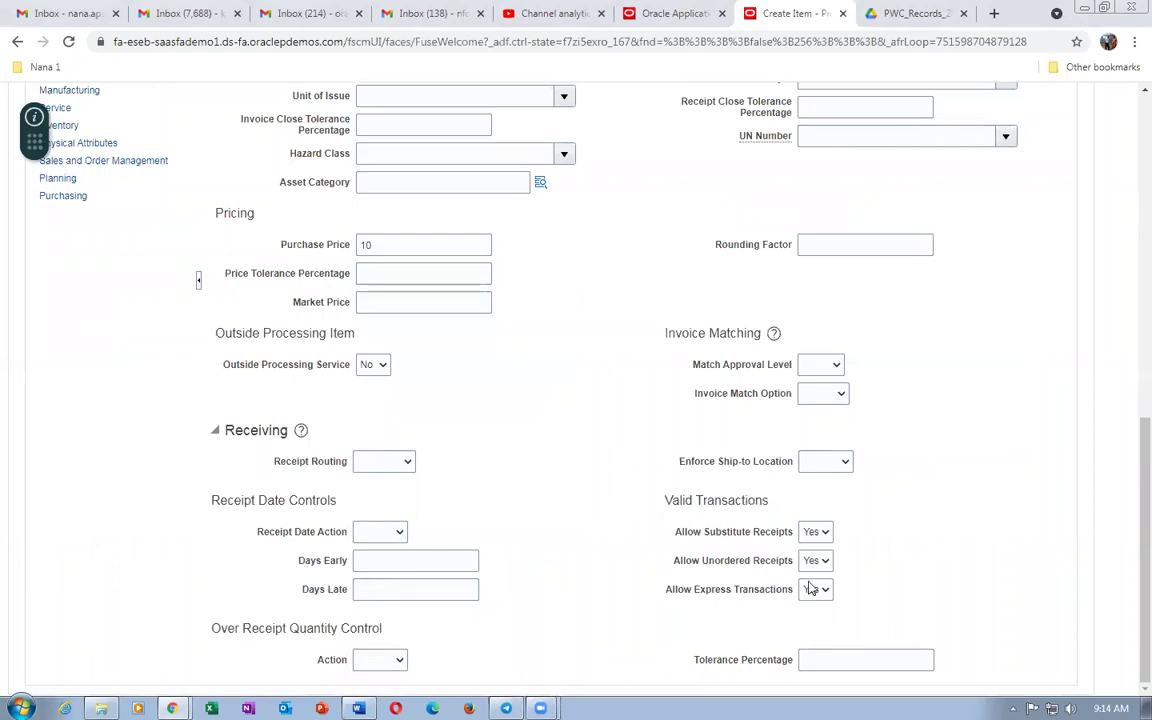
pyautogui.click(716, 557)
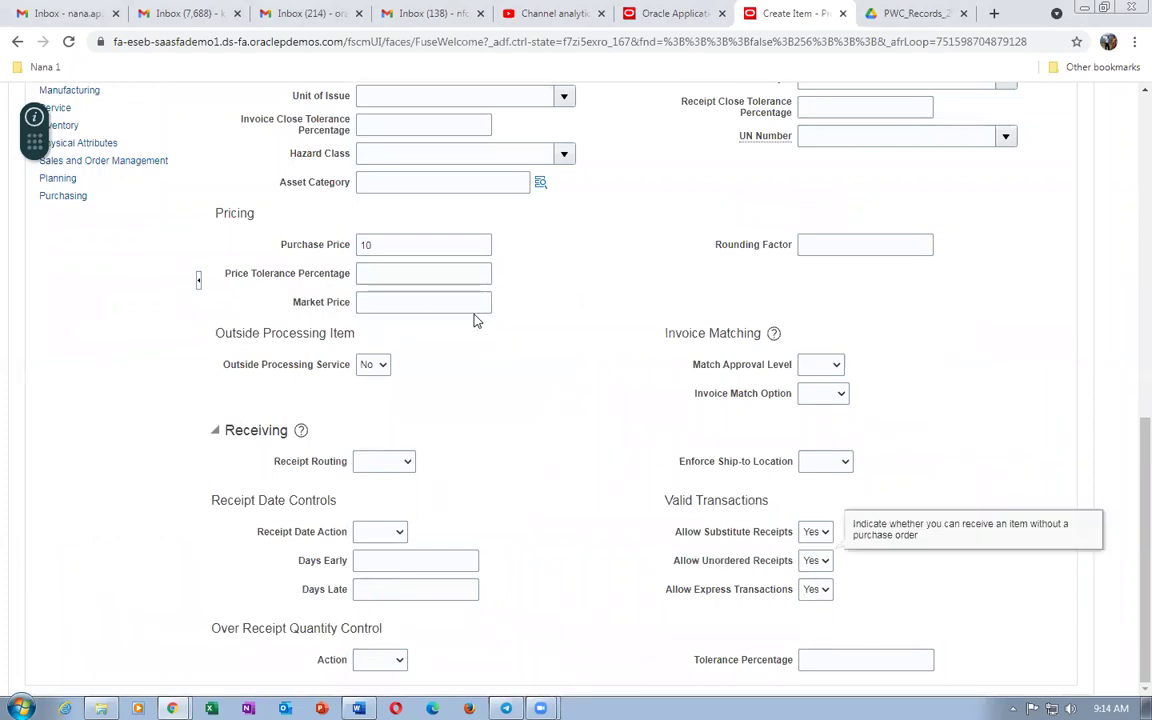
pyautogui.scroll(3, 540, 397)
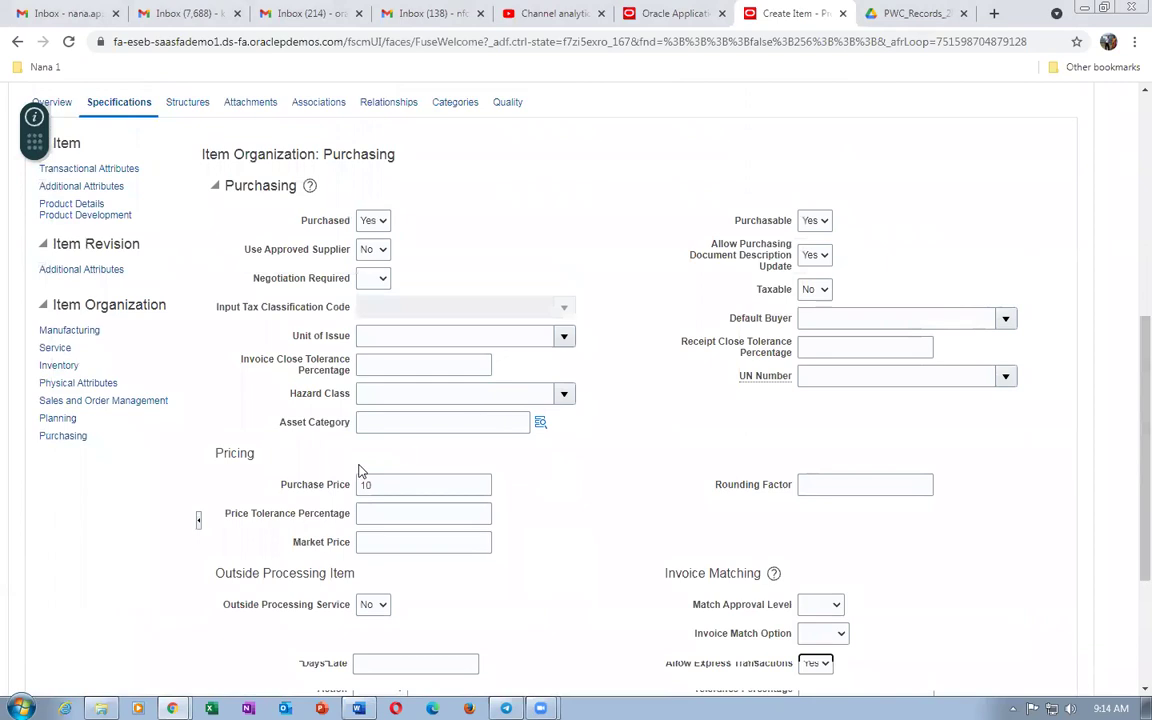
pyautogui.click(319, 104)
# Add organization 001 Seattle to g03_rec_3's organization associations alongside 000 Operations.
pyautogui.click(60, 536)
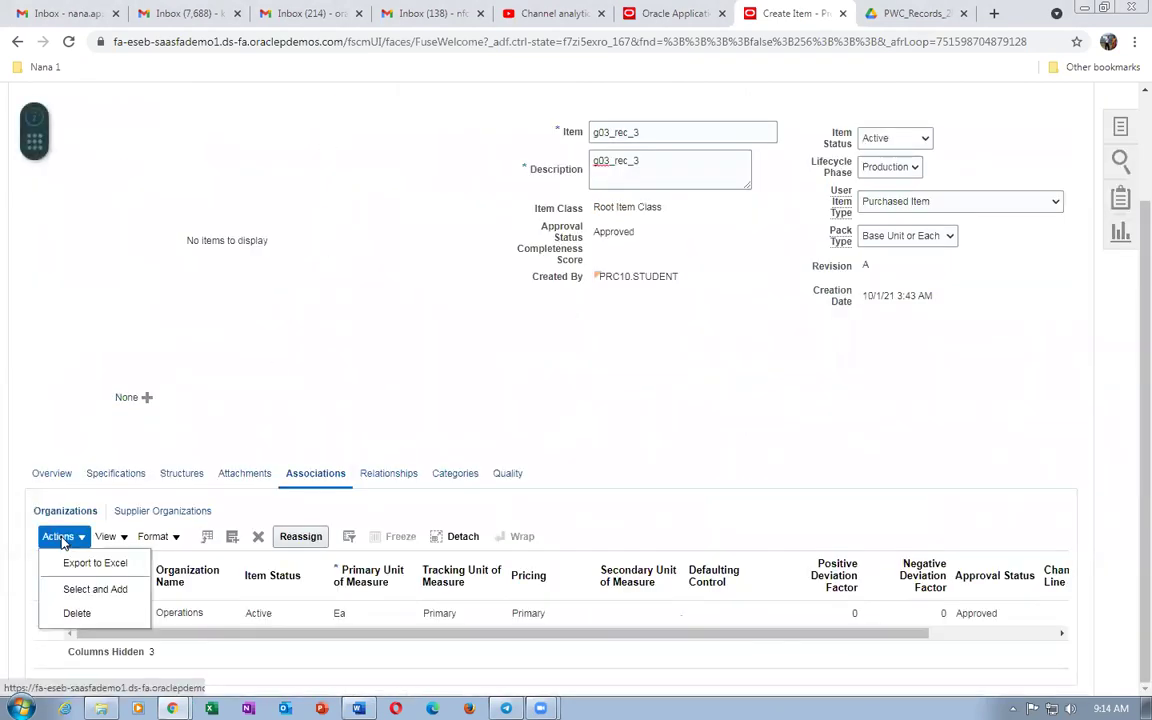
pyautogui.click(77, 589)
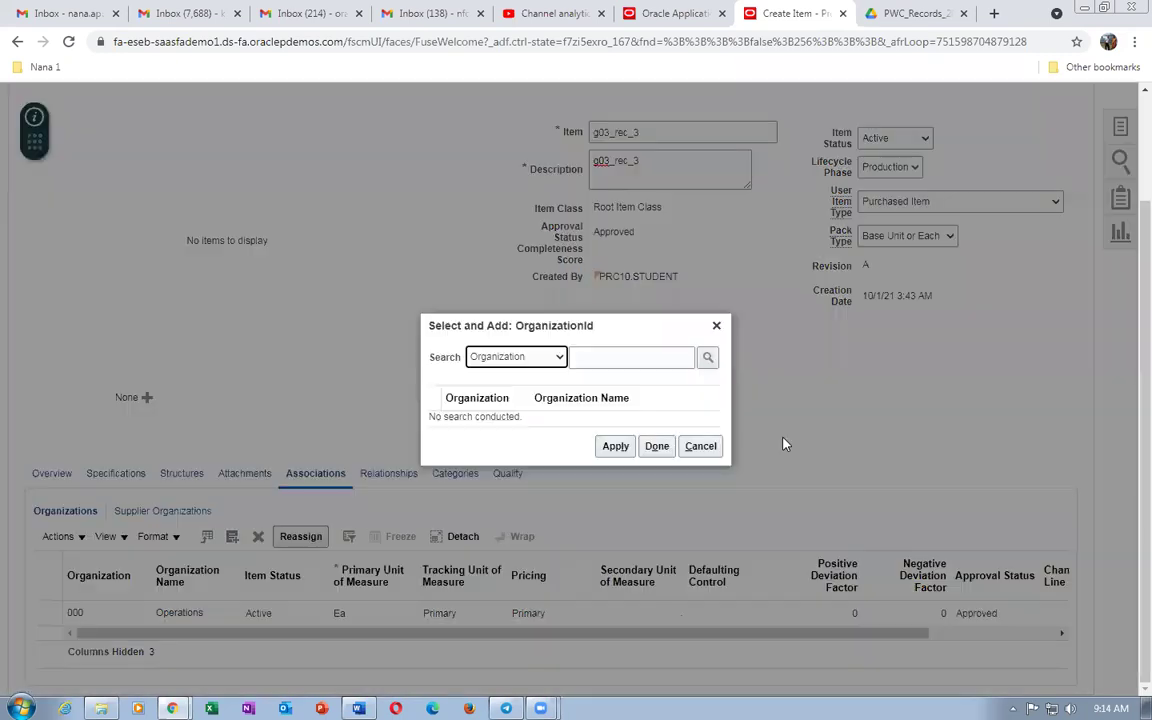
pyautogui.click(635, 356)
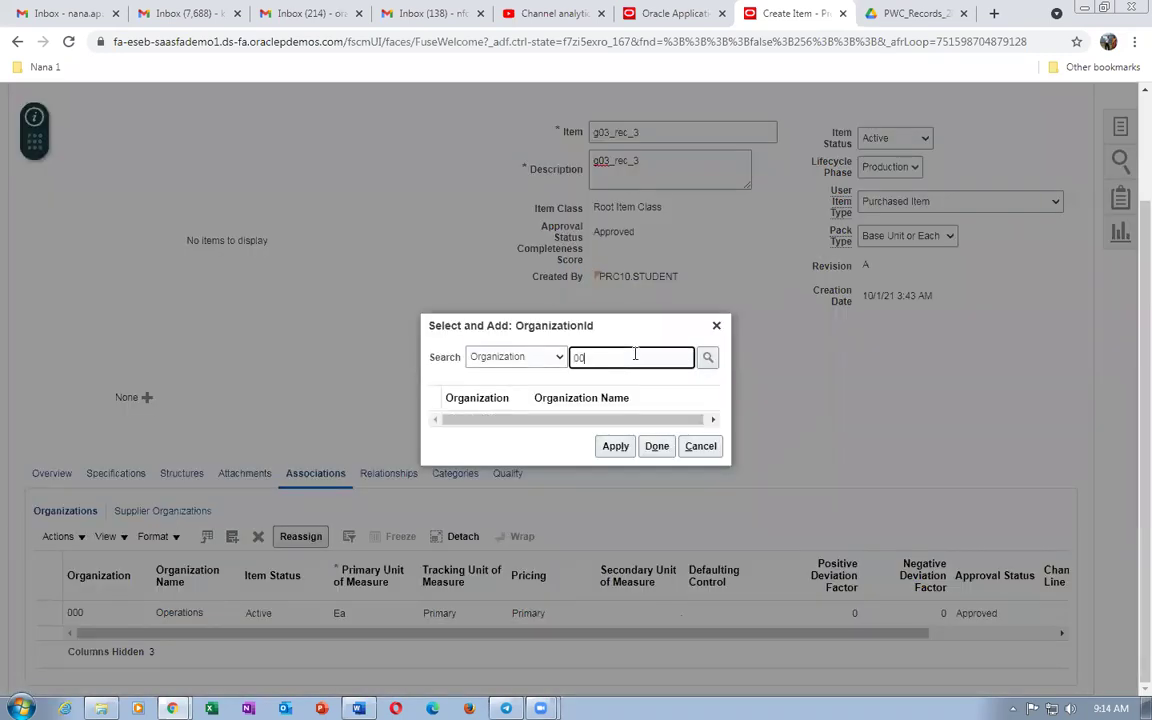
pyautogui.press('Return')
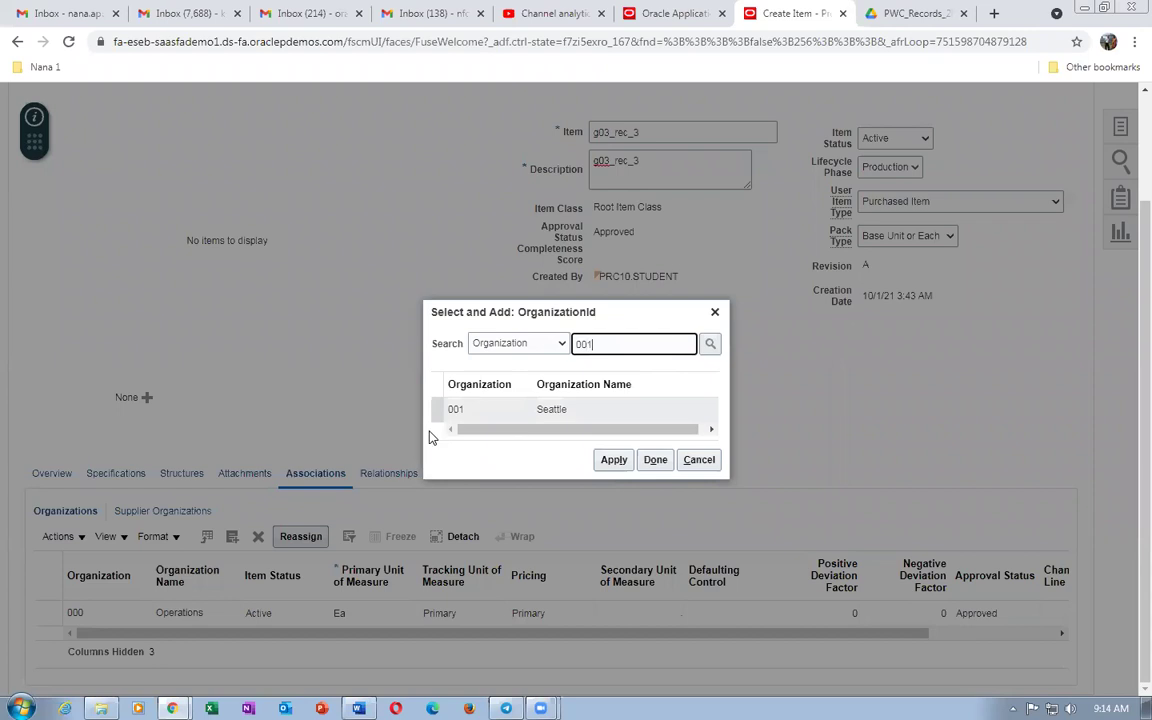
pyautogui.click(437, 408)
pyautogui.click(613, 459)
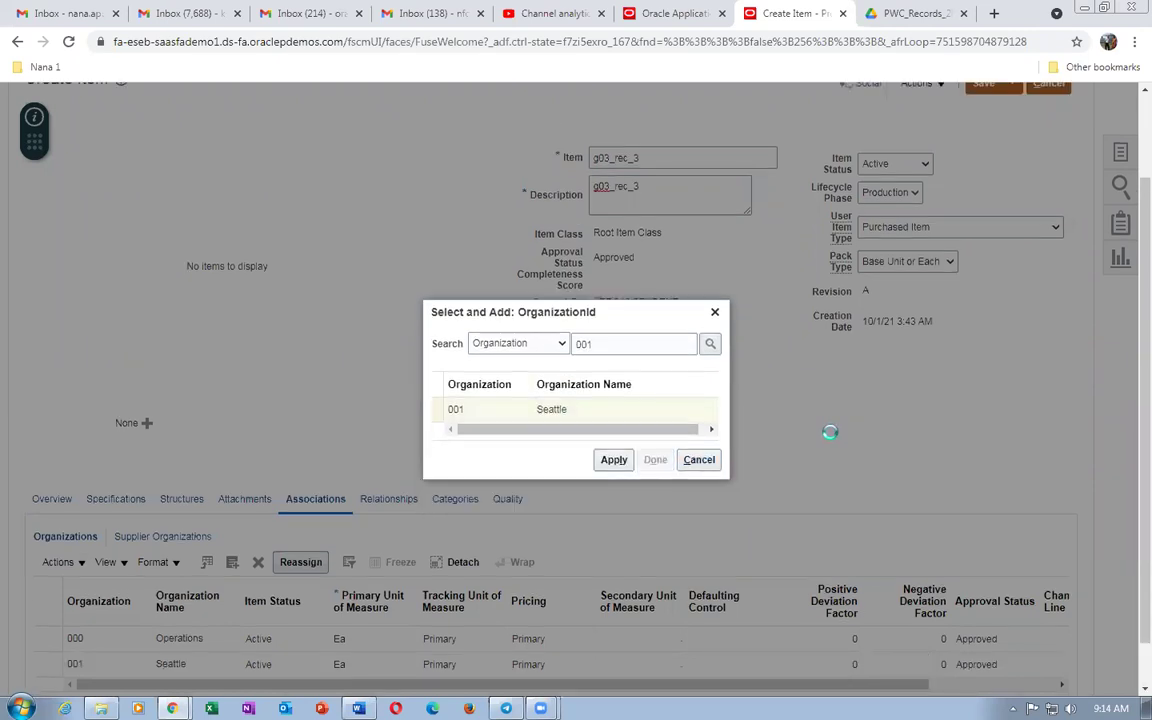
pyautogui.scroll(2, 900, 350)
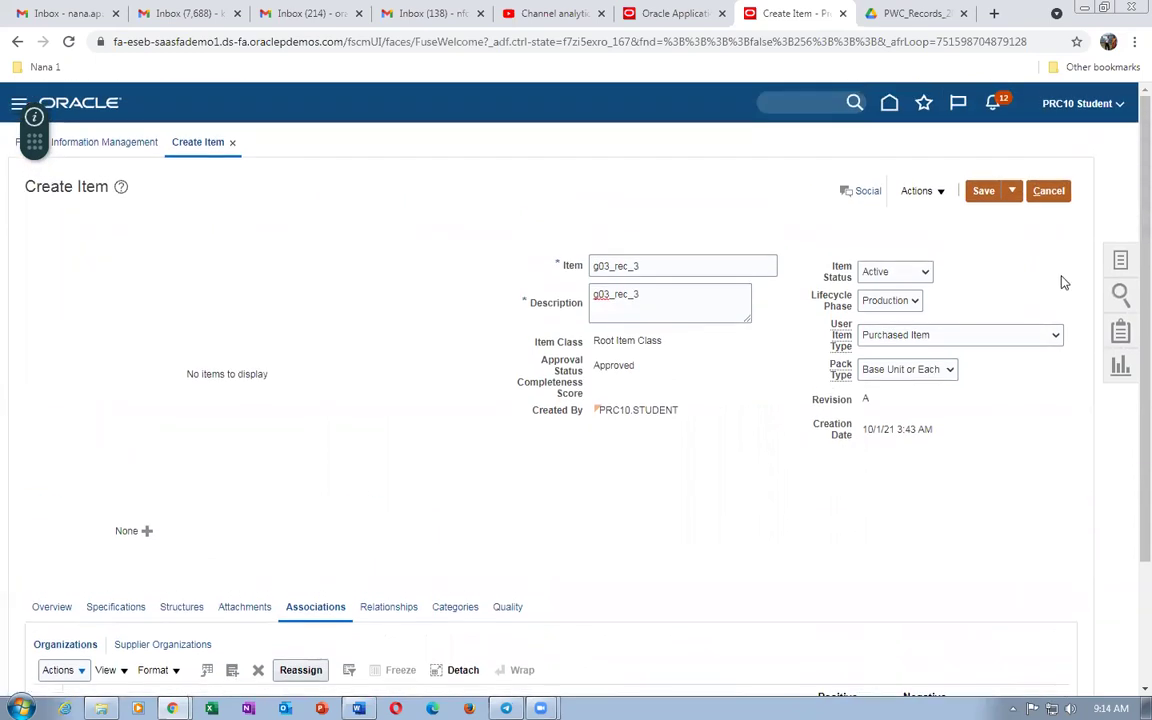
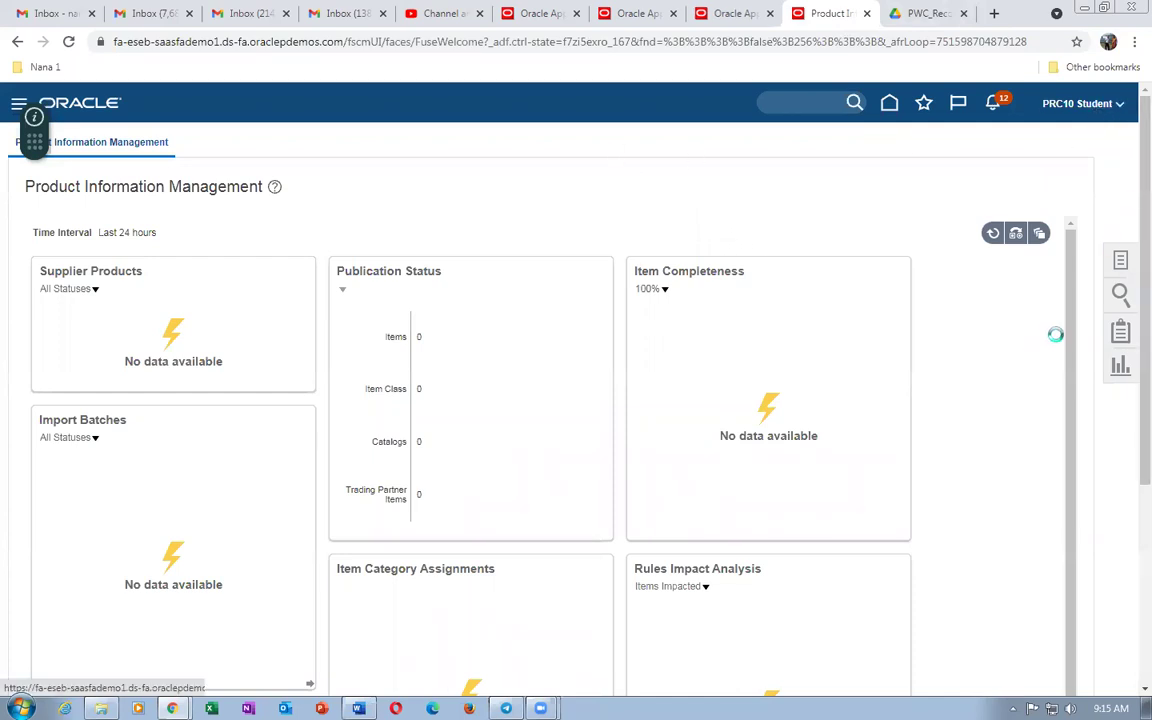
# Open Setup and Maintenance to the Compensation Management task list.
pyautogui.click(822, 342)
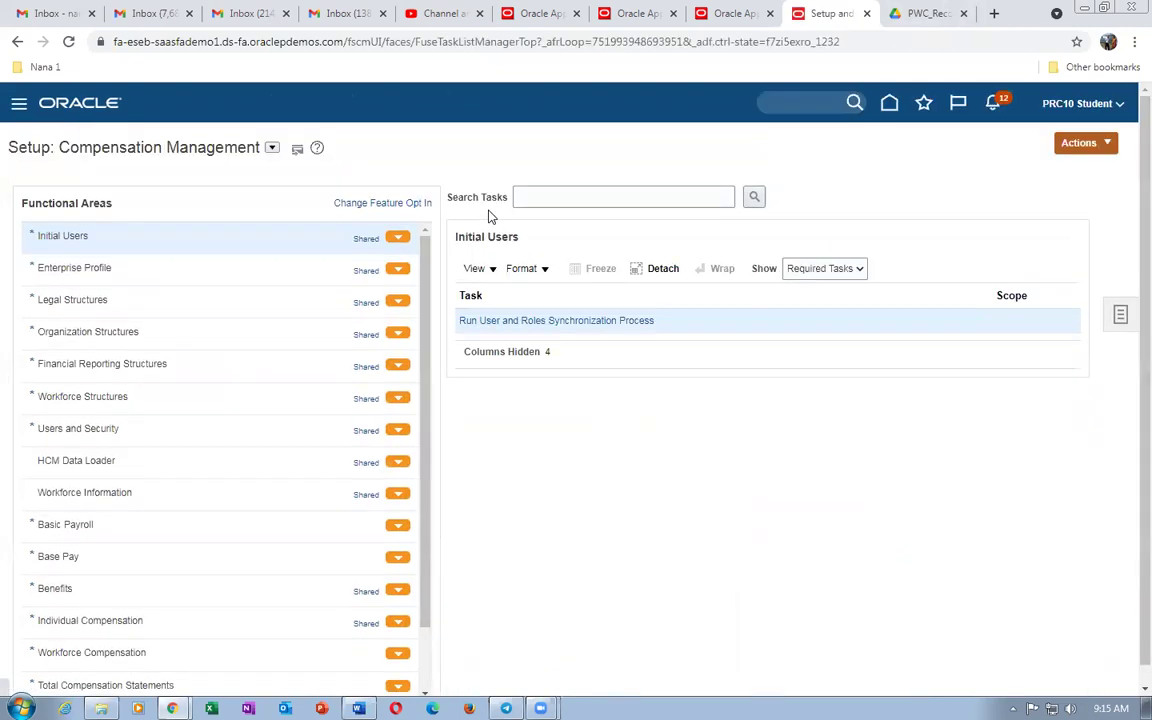
# Search the setup tasks for 'man%rec%para%'.
pyautogui.click(1121, 317)
pyautogui.click(994, 347)
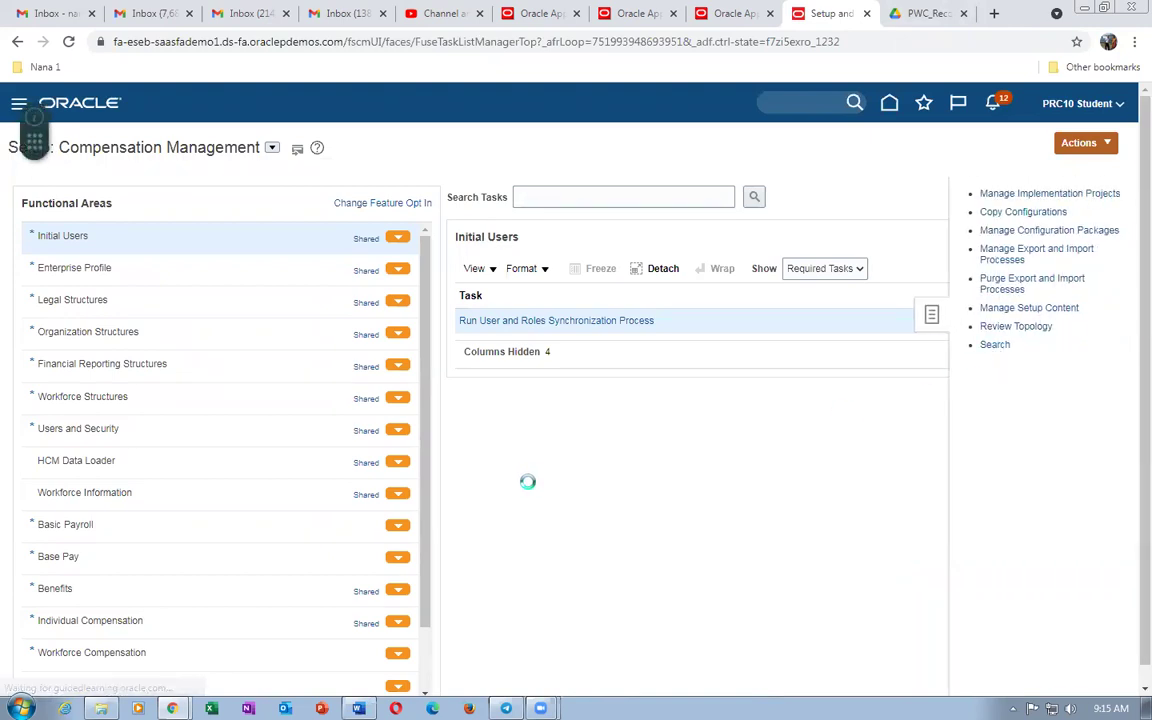
pyautogui.click(424, 193)
pyautogui.write('man%')
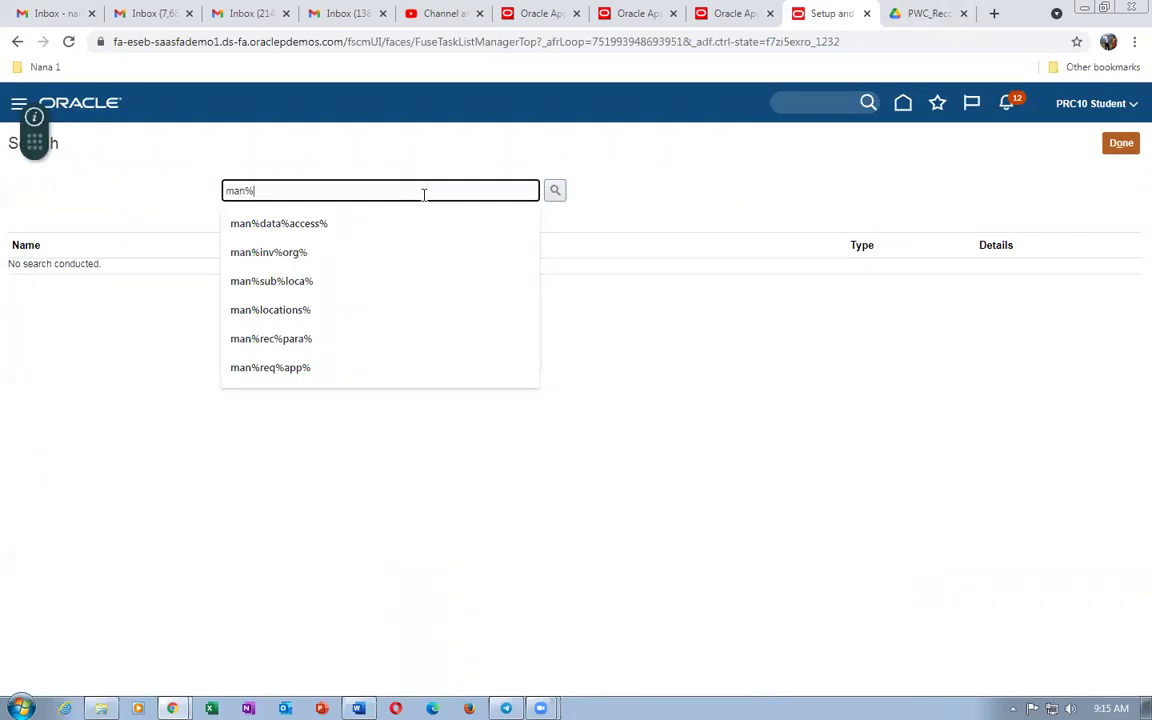
pyautogui.write('rec%para%')
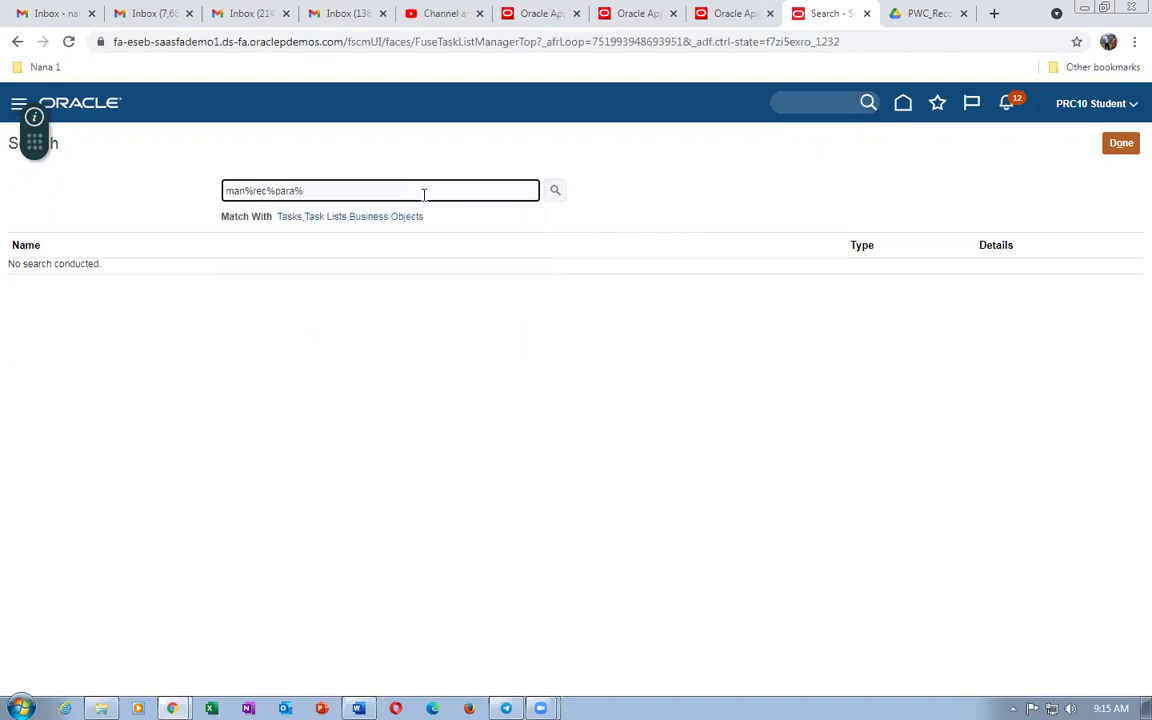
pyautogui.press('Return')
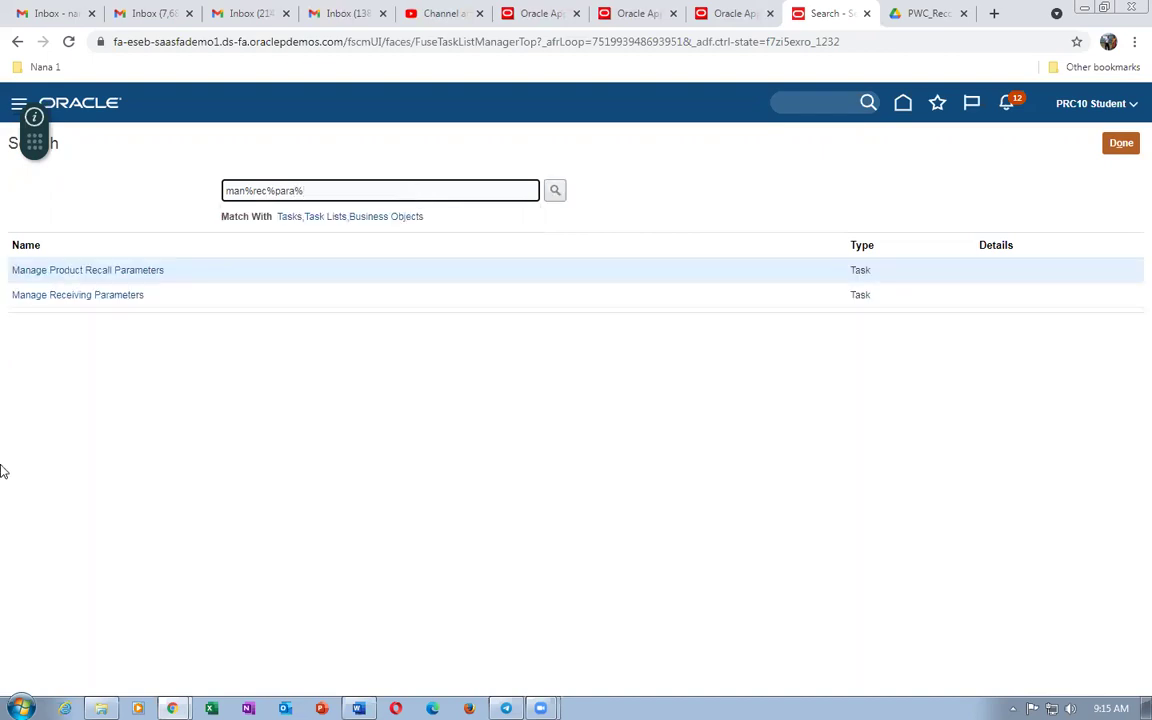
# Open Manage Receiving Parameters for organization 001.
pyautogui.click(113, 295)
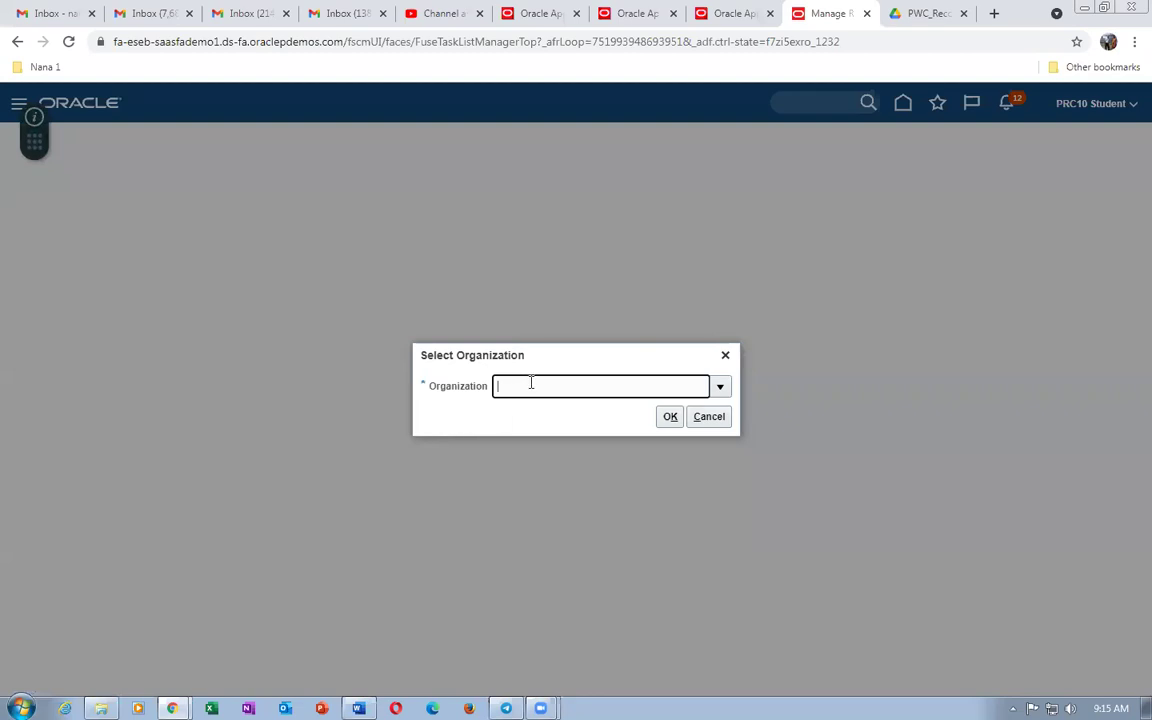
pyautogui.write('001')
pyautogui.press('Tab')
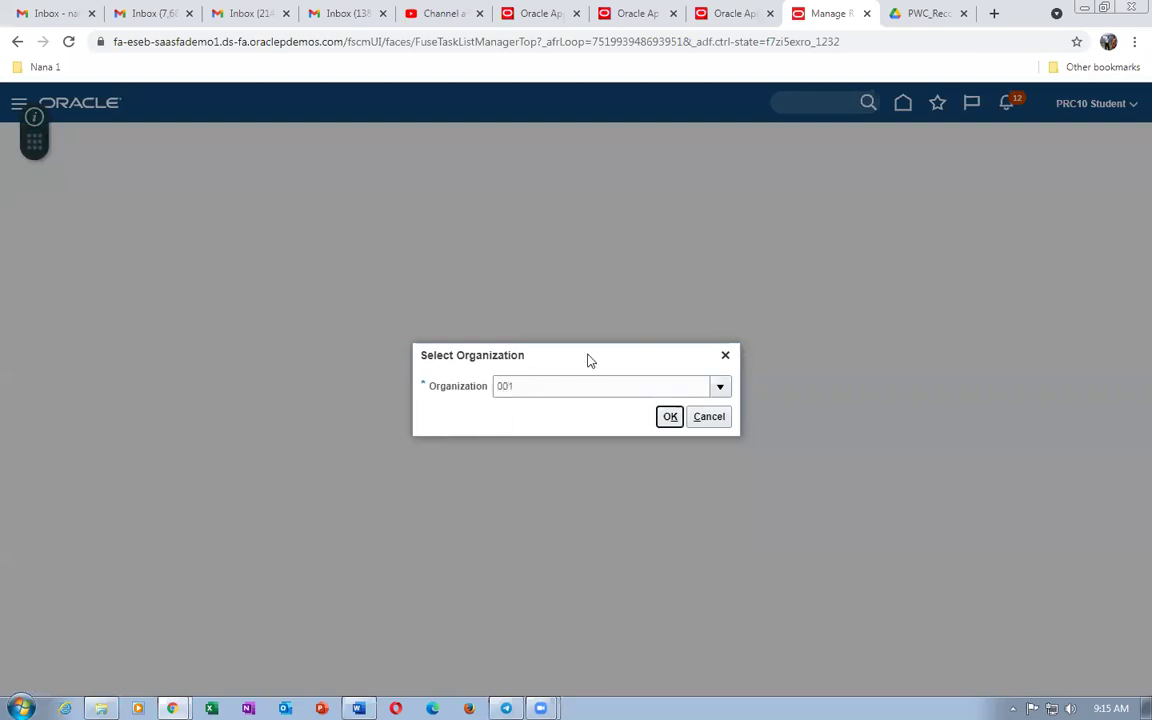
pyautogui.click(669, 416)
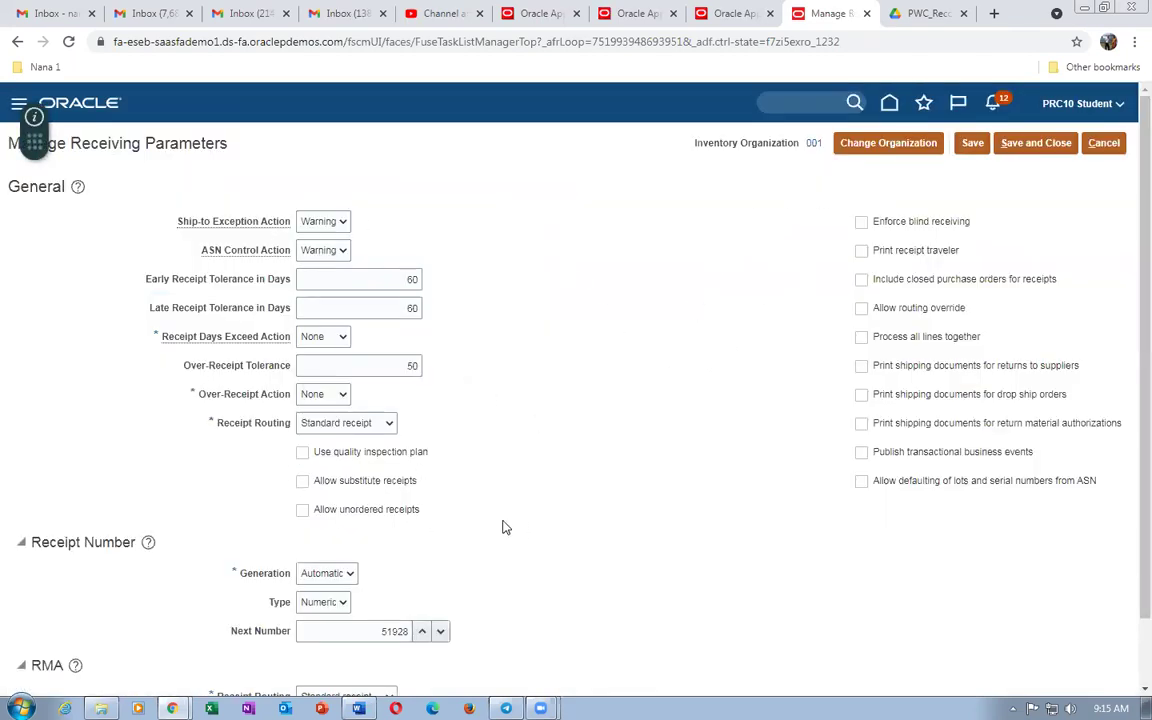
# Change the next receipt number from 51928 to 60000 and save the parameters.
pyautogui.scroll(-1, 433, 576)
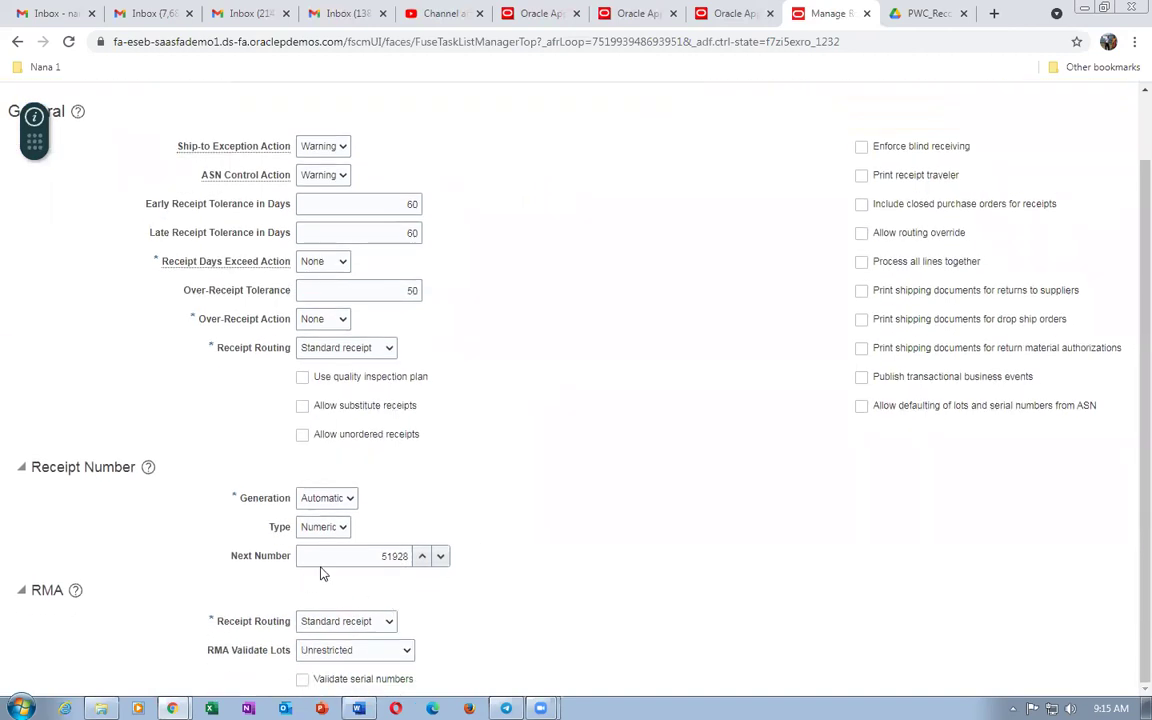
pyautogui.moveTo(352, 555); pyautogui.dragTo(413, 558)
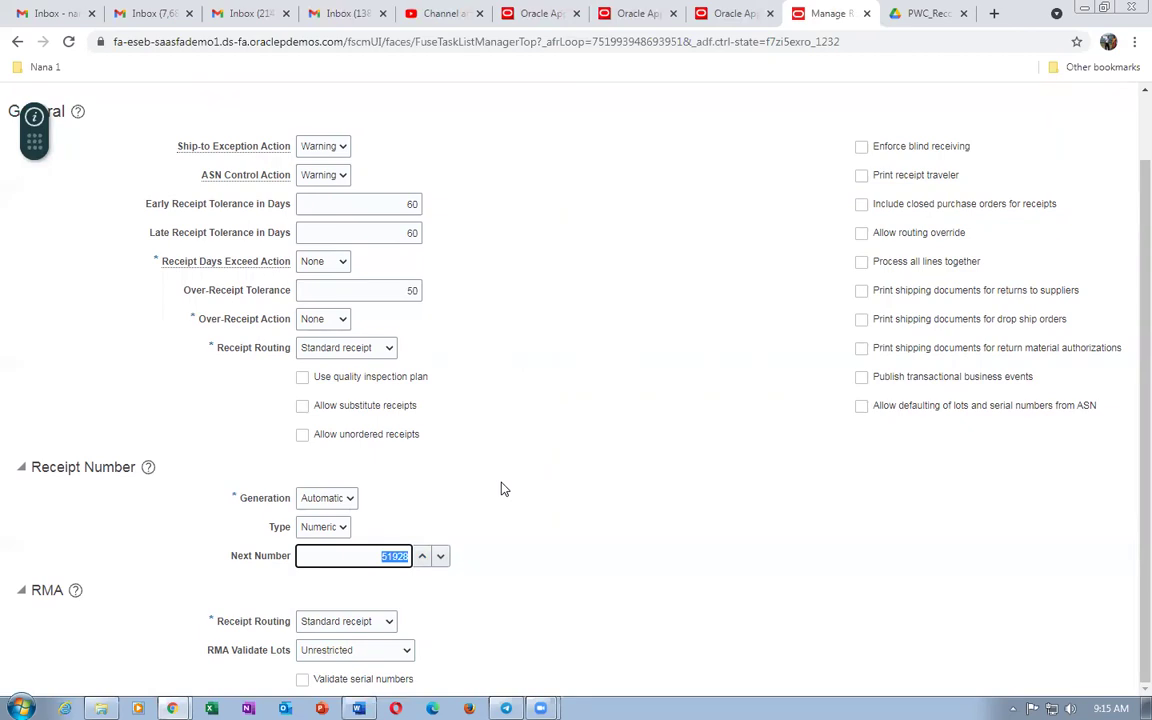
pyautogui.write('60000')
pyautogui.click(502, 490)
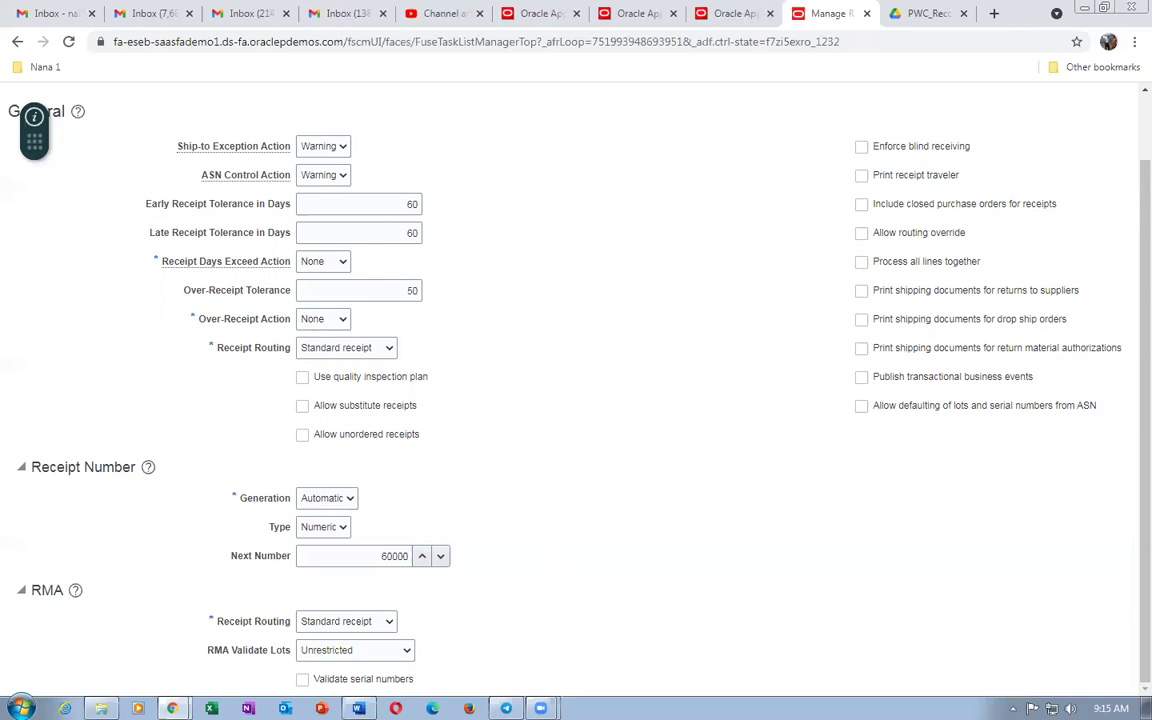
pyautogui.scroll(2, 1128, 440)
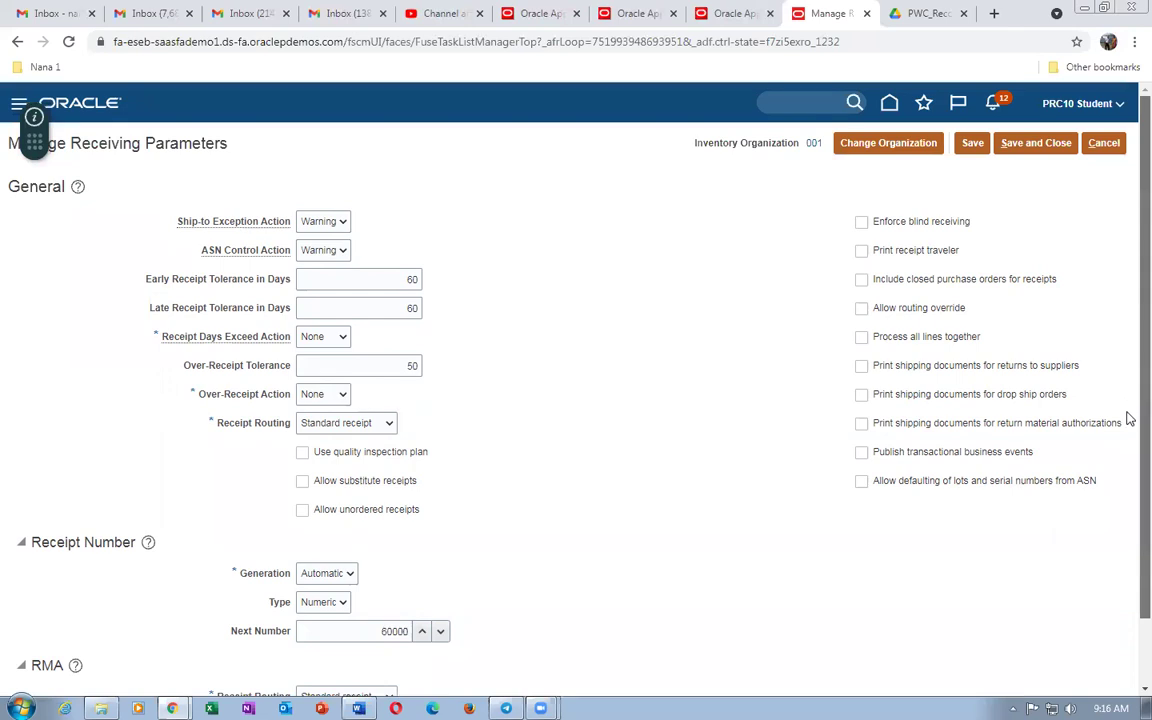
pyautogui.scroll(-1, 1127, 490)
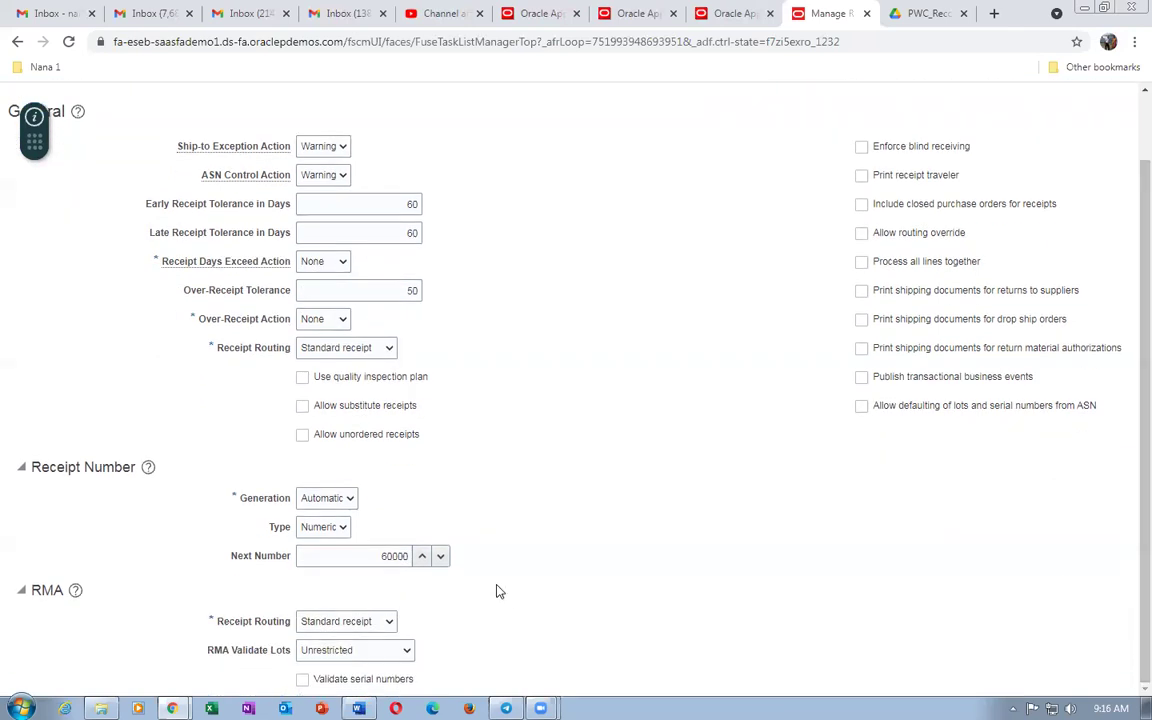
pyautogui.doubleClick(372, 558)
pyautogui.click(750, 428)
pyautogui.scroll(1, 1126, 300)
pyautogui.scroll(-1, 1126, 391)
pyautogui.scroll(1, 1130, 134)
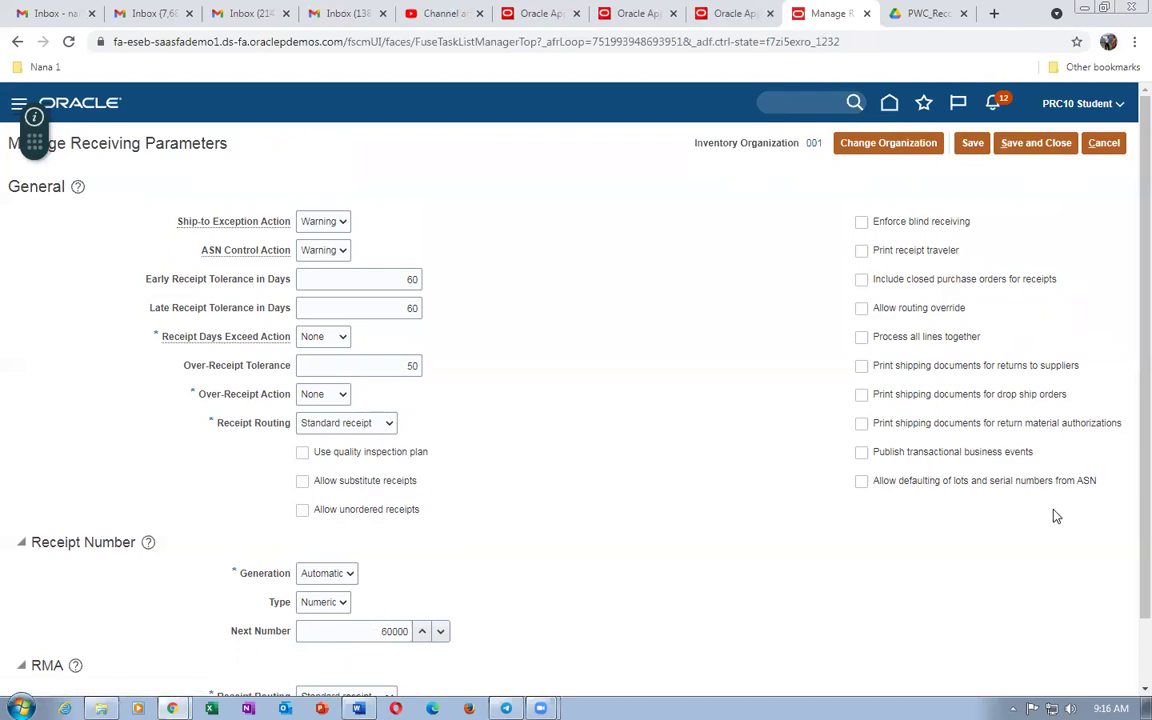
pyautogui.click(1036, 143)
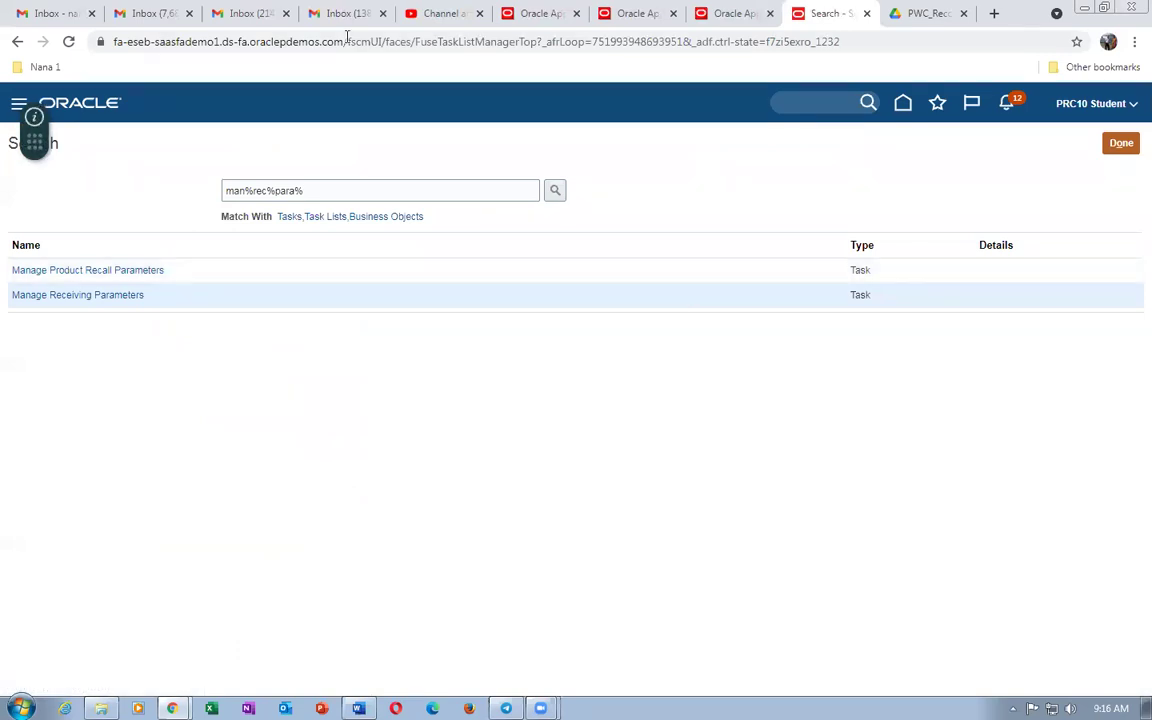
# Go from the home page to Procurement > Suppliers and show the supplier task list.
pyautogui.click(530, 13)
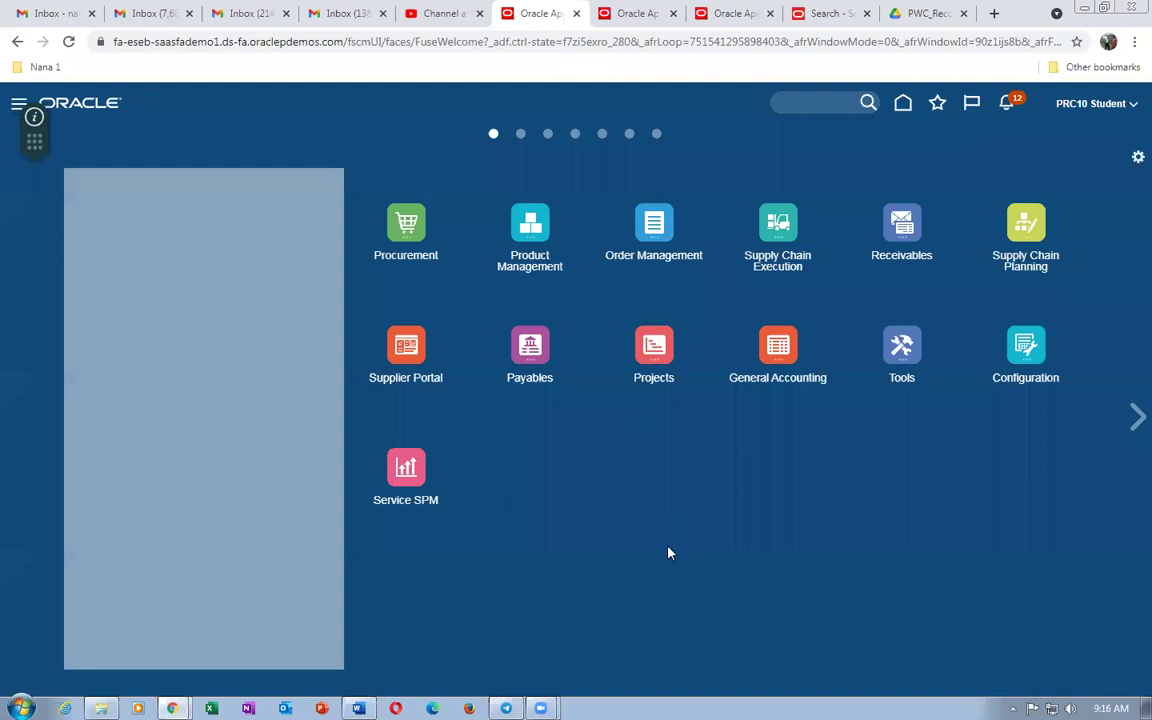
pyautogui.click(410, 228)
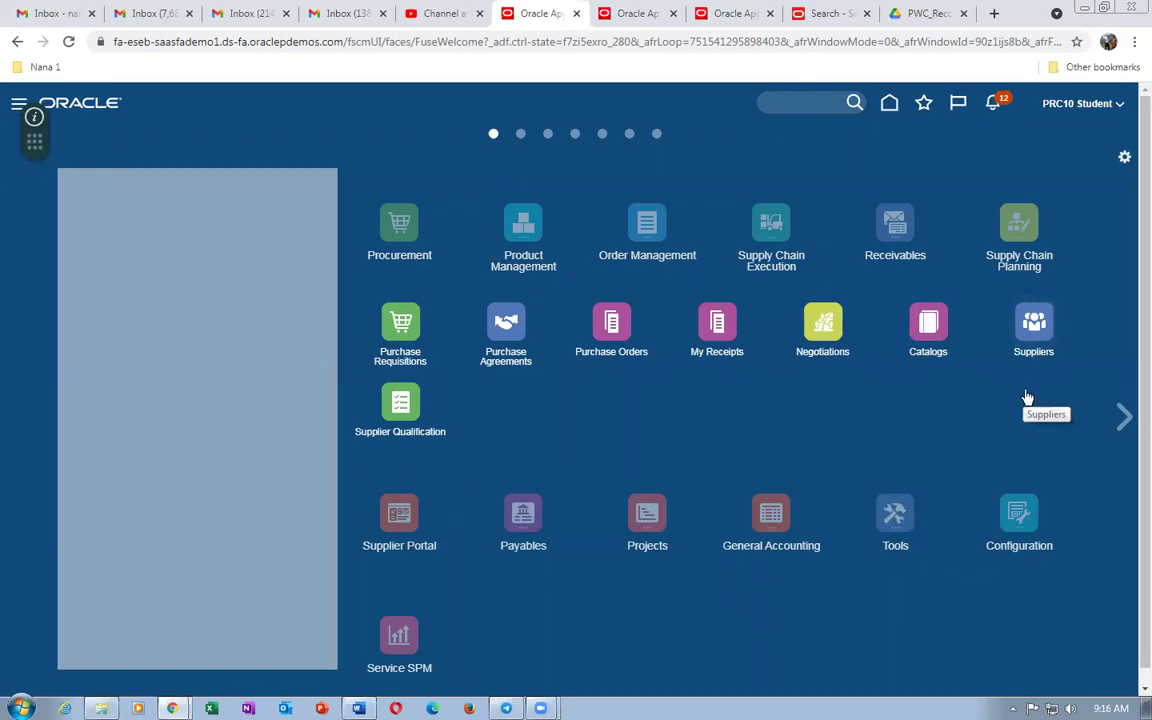
pyautogui.click(1057, 332)
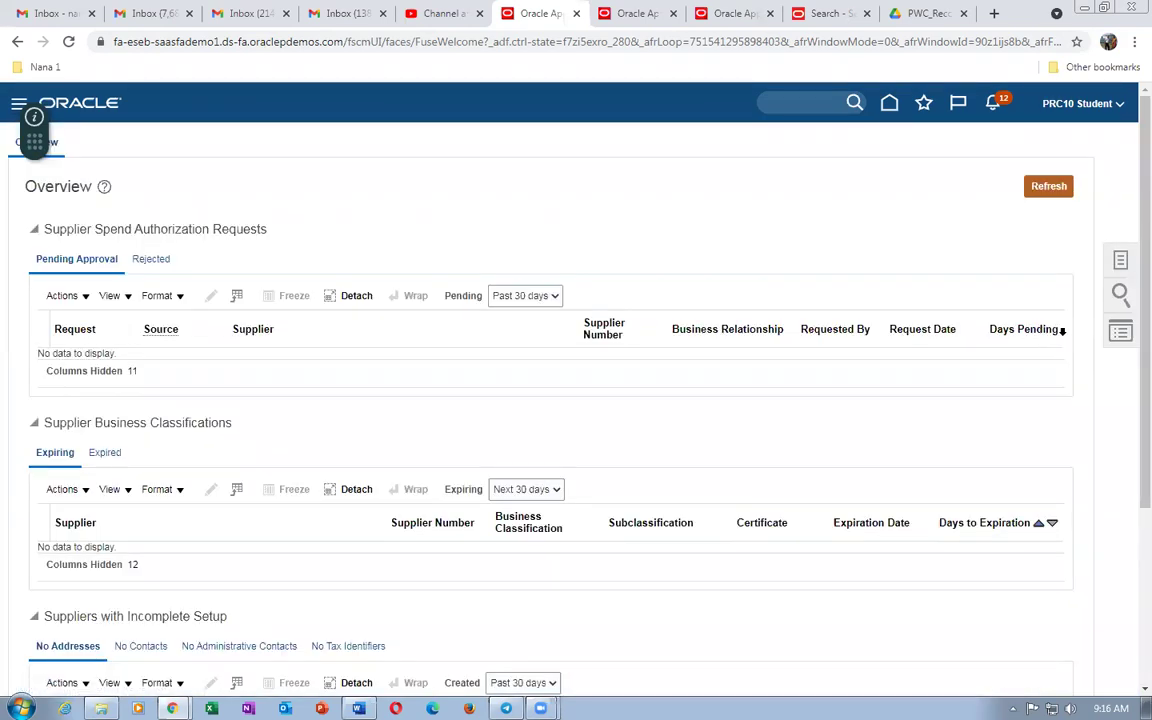
pyautogui.click(1120, 260)
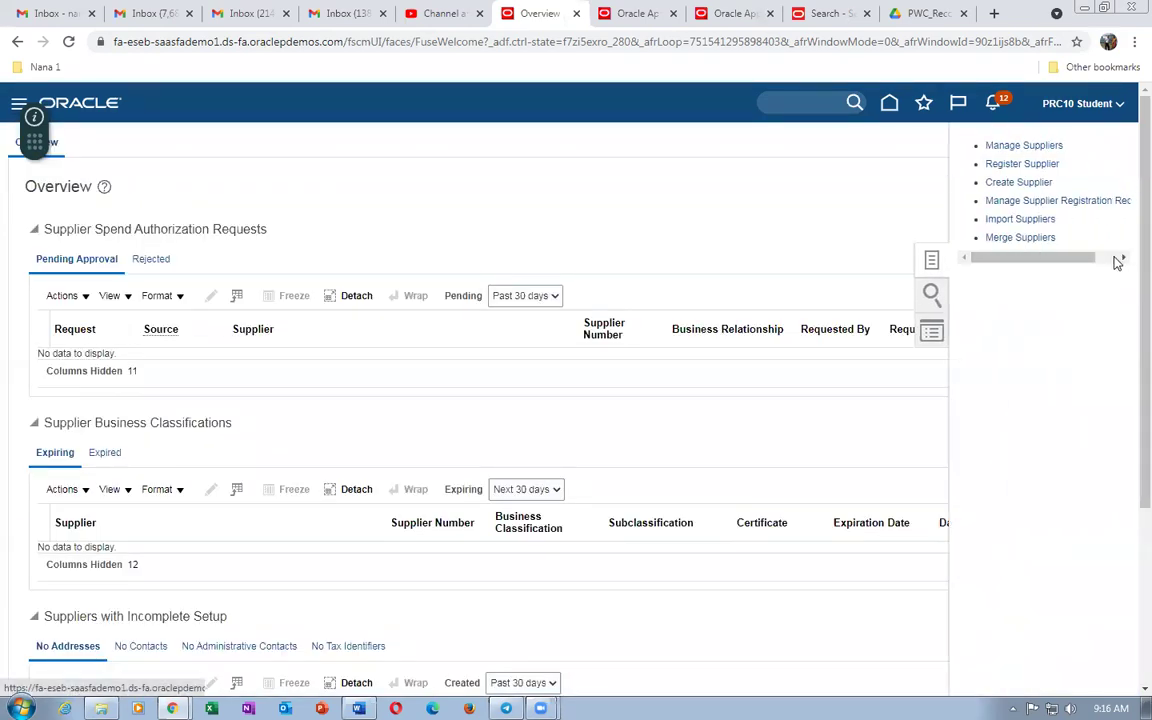
# Start a new supplier named g03_sup_2 with a Prospective business relationship.
pyautogui.click(1018, 183)
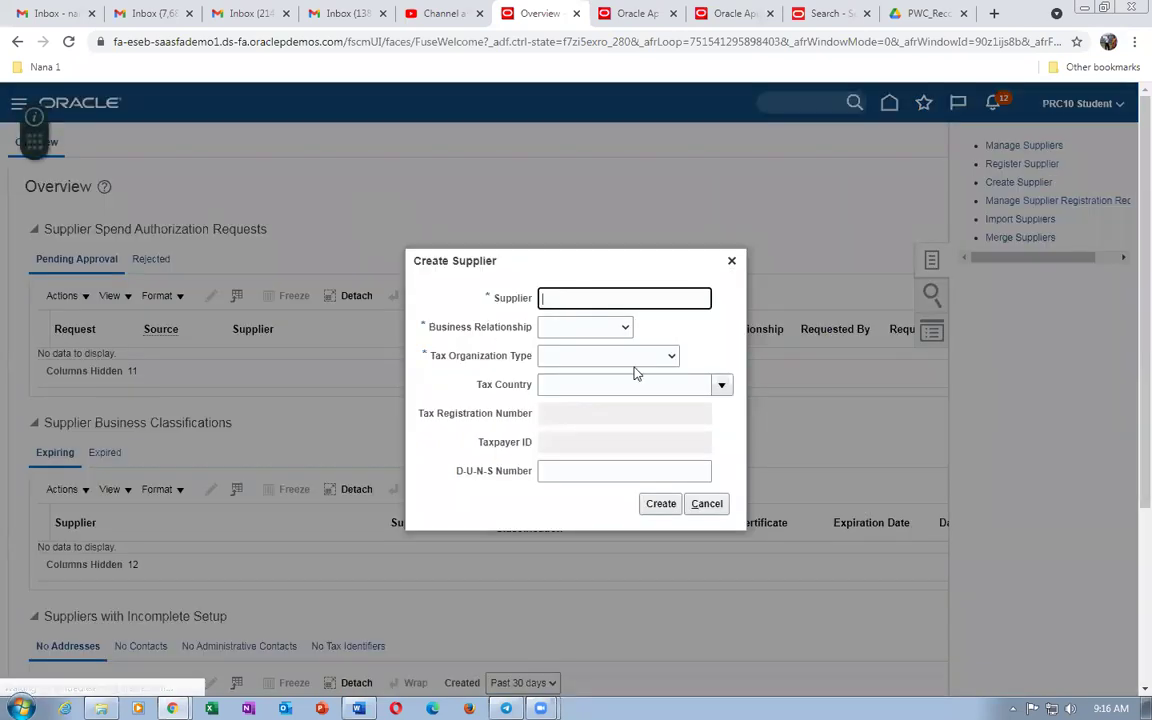
pyautogui.write('g03')
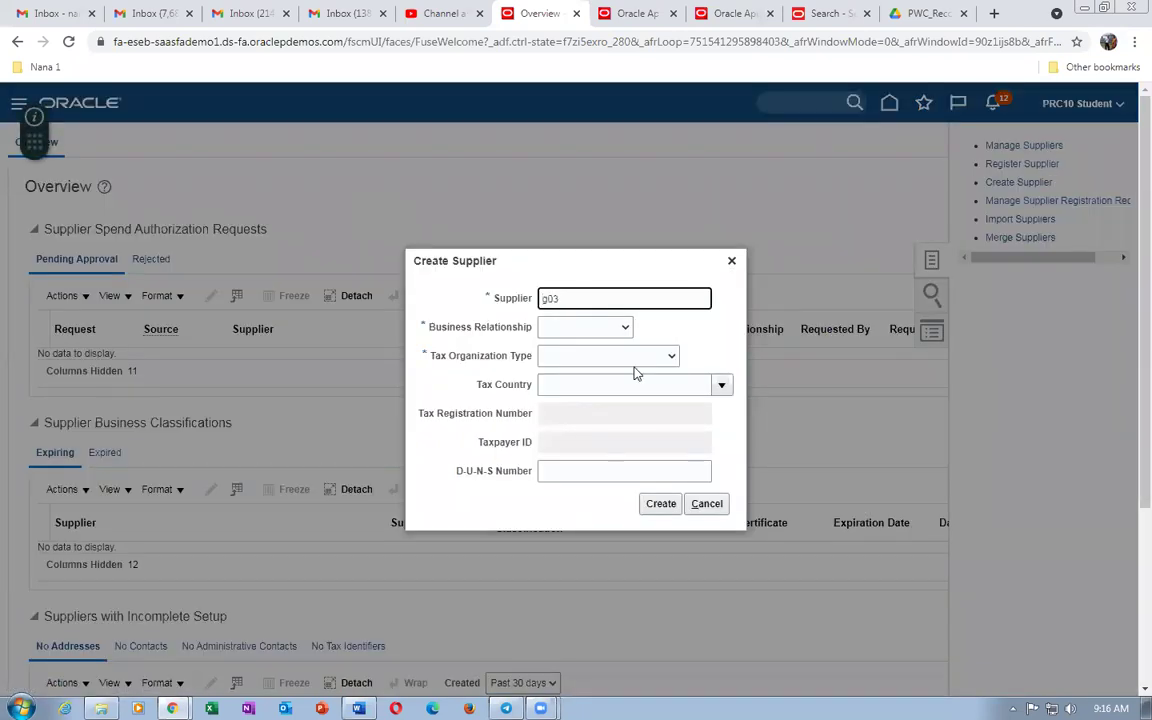
pyautogui.write('_sup_2')
pyautogui.press('Tab')
pyautogui.click(590, 328)
pyautogui.click(587, 372)
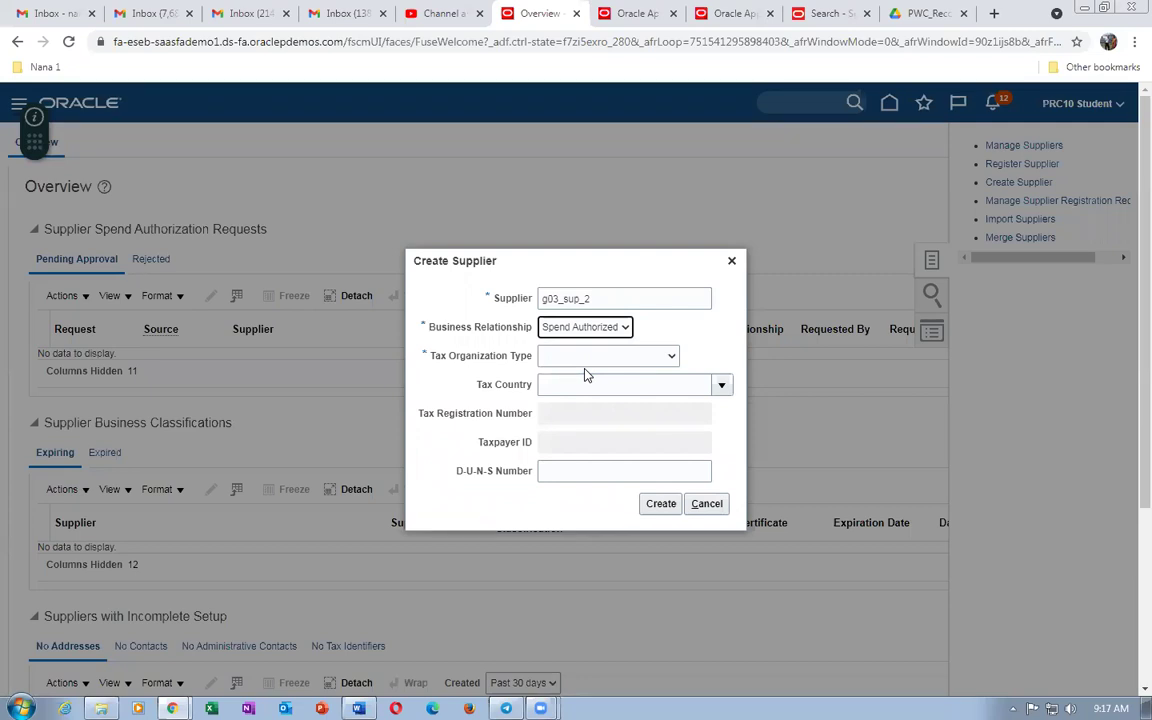
pyautogui.click(594, 330)
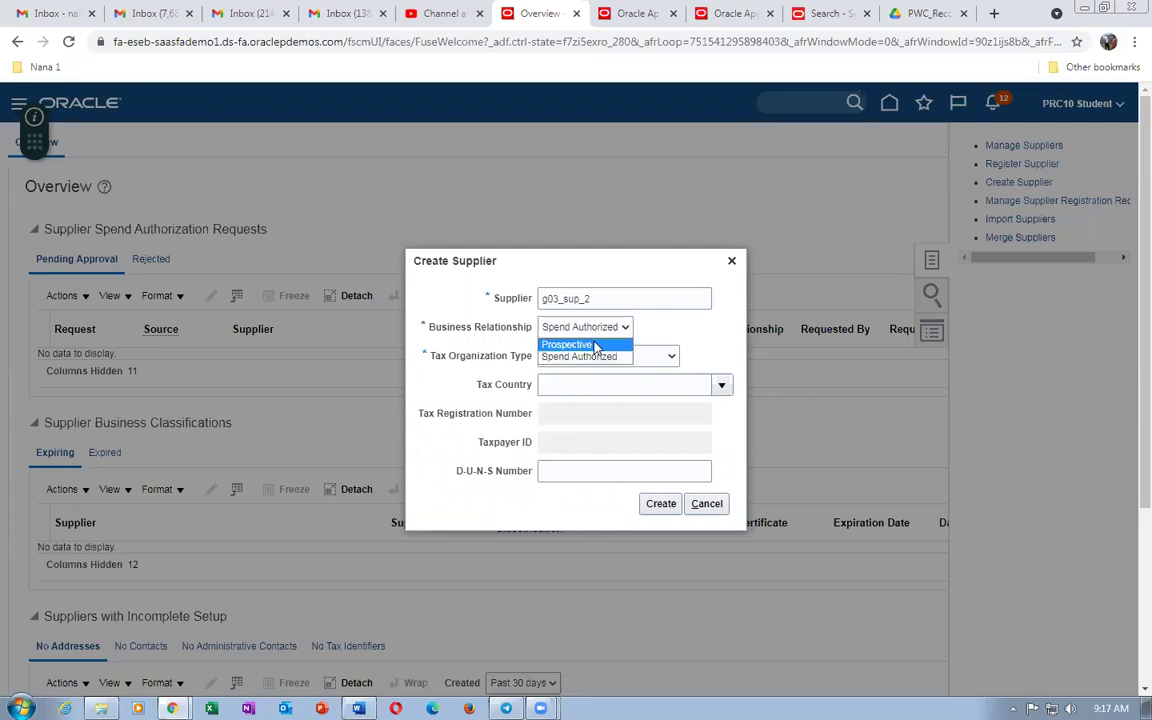
pyautogui.click(595, 345)
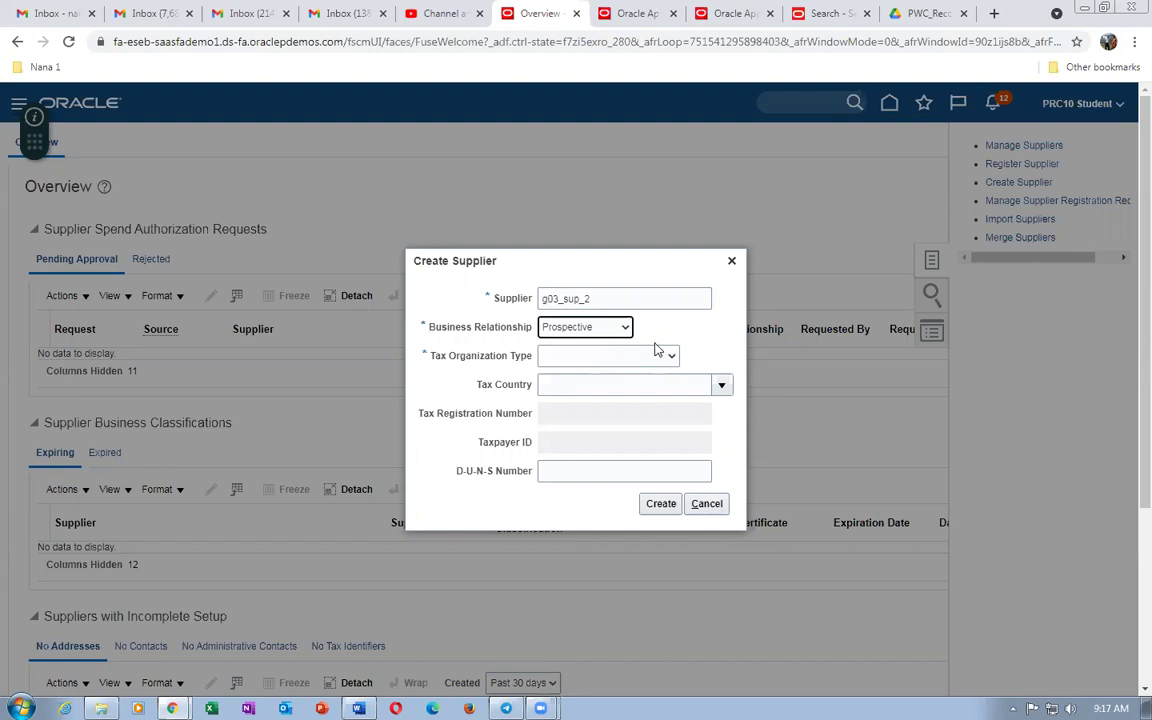
pyautogui.click(592, 327)
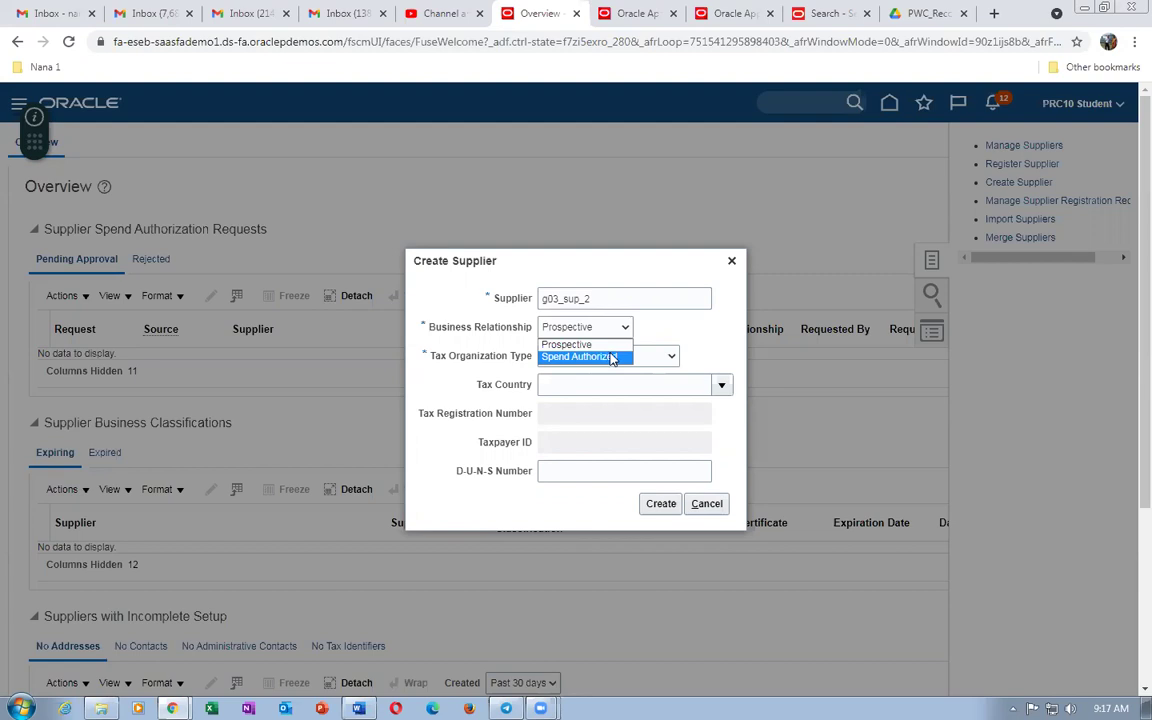
pyautogui.click(624, 328)
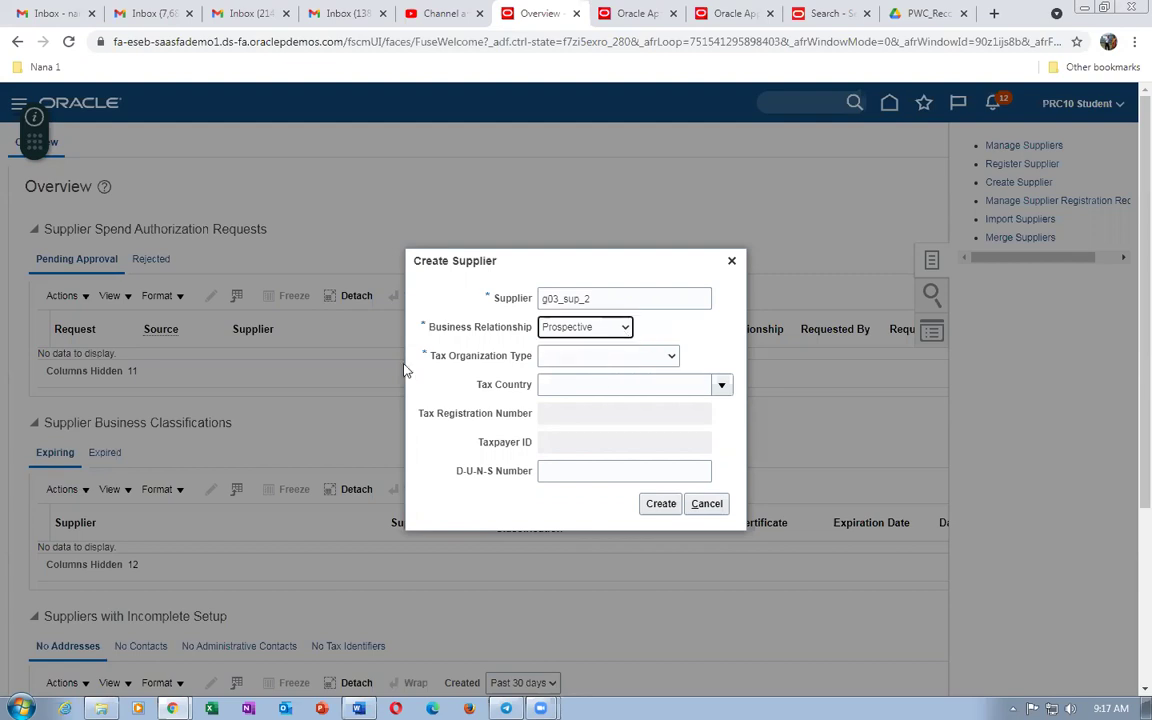
# Set the tax organization type to Corporation and the tax country to United States.
pyautogui.click(607, 358)
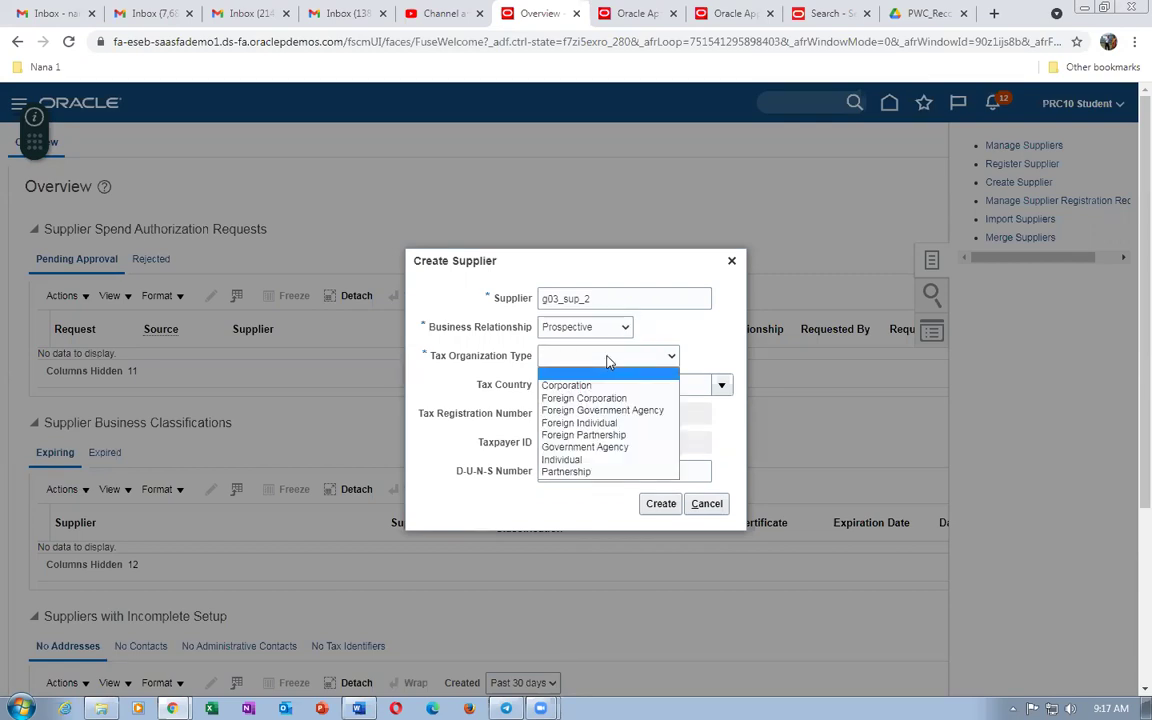
pyautogui.click(588, 388)
pyautogui.click(649, 386)
pyautogui.write('United sta')
pyautogui.press('Tab')
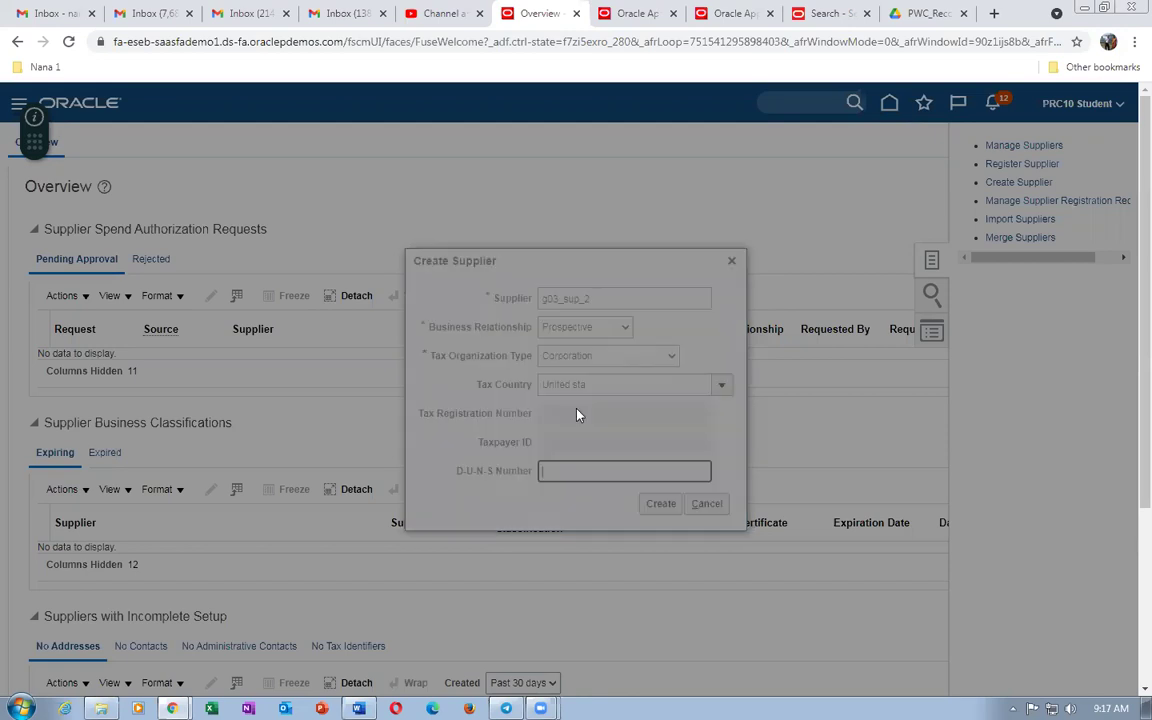
pyautogui.click(485, 455)
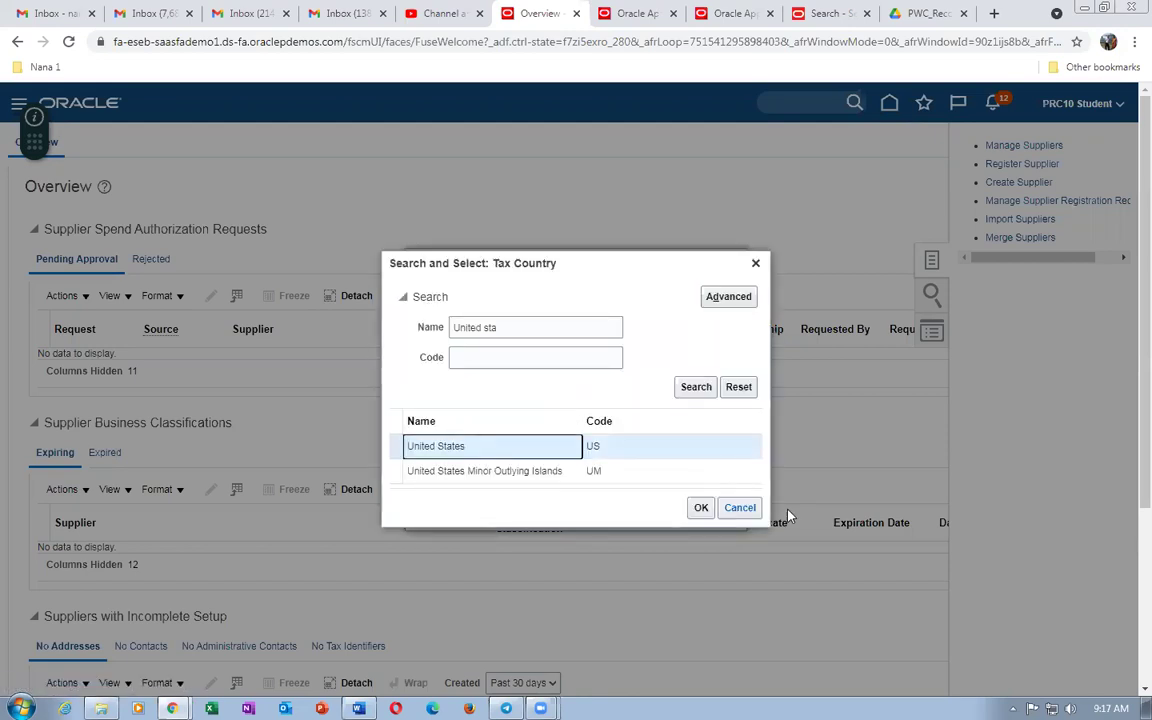
pyautogui.click(701, 507)
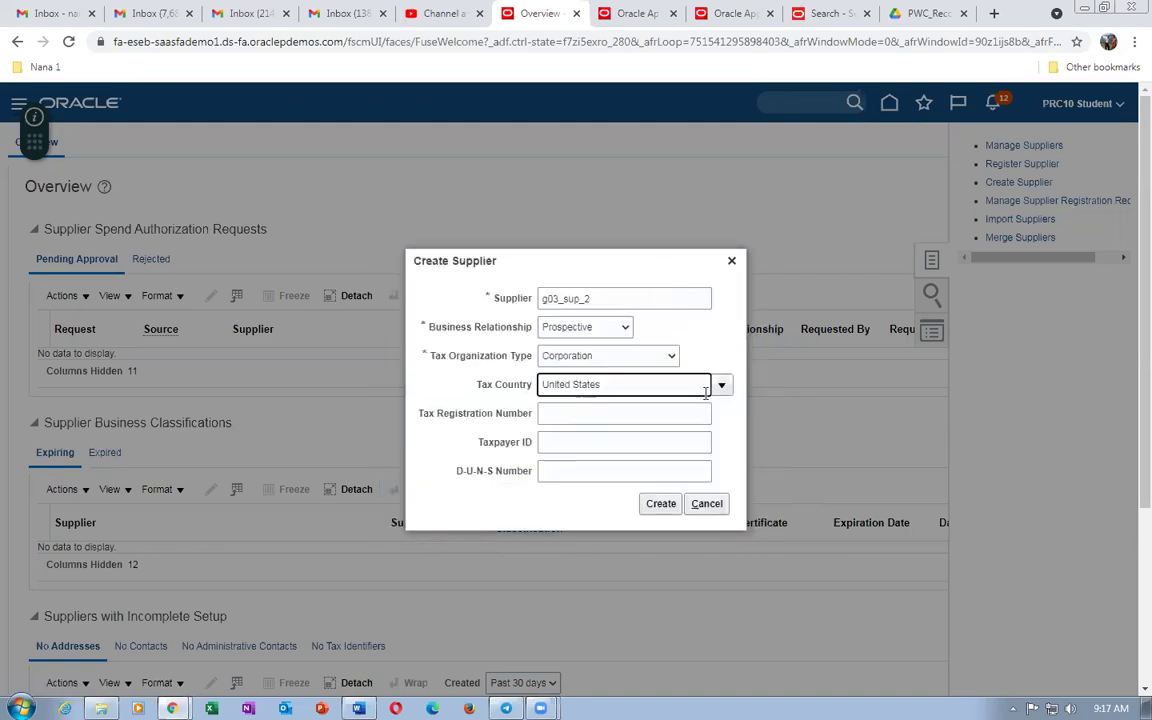
# Enter tax registration number 123456543, the taxpayer ID, and D-U-N-S number 123123543.
pyautogui.click(567, 416)
pyautogui.write('123456543')
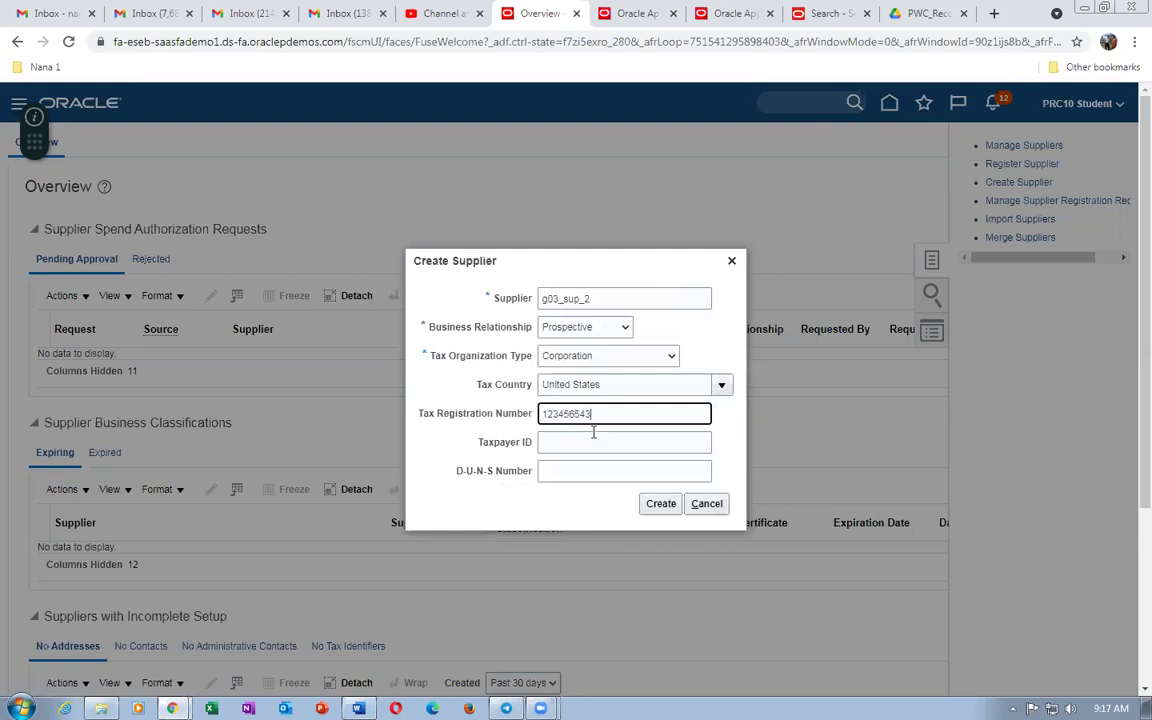
pyautogui.click(593, 434)
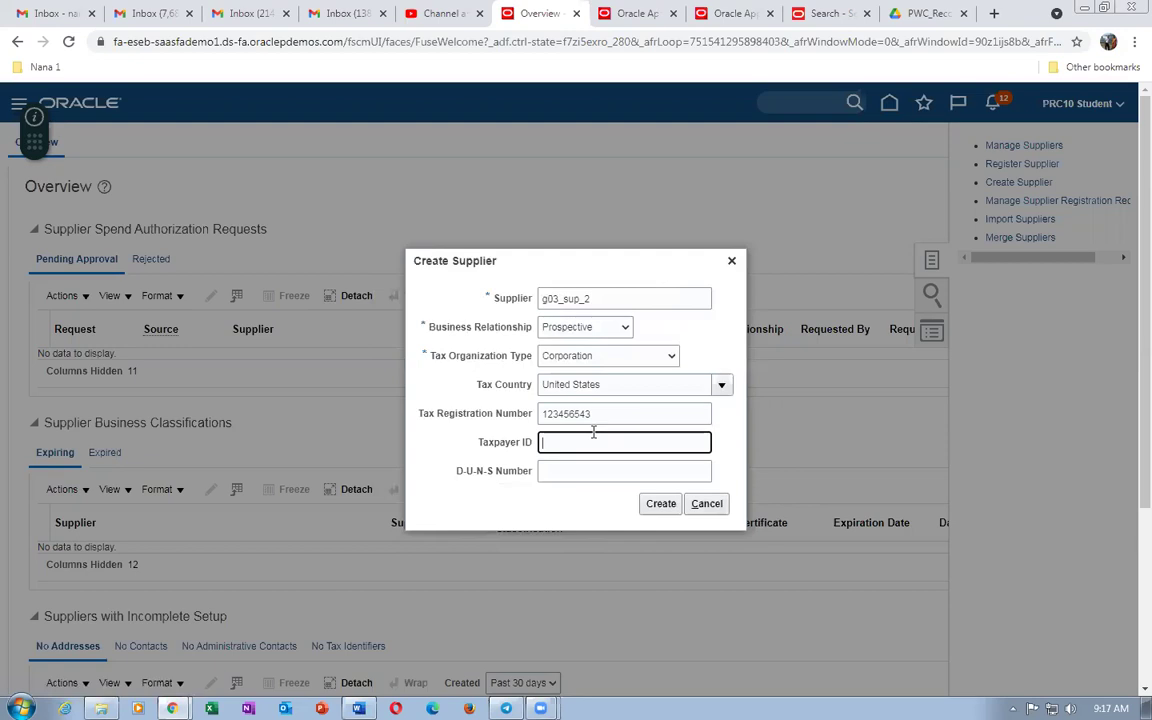
pyautogui.click(568, 469)
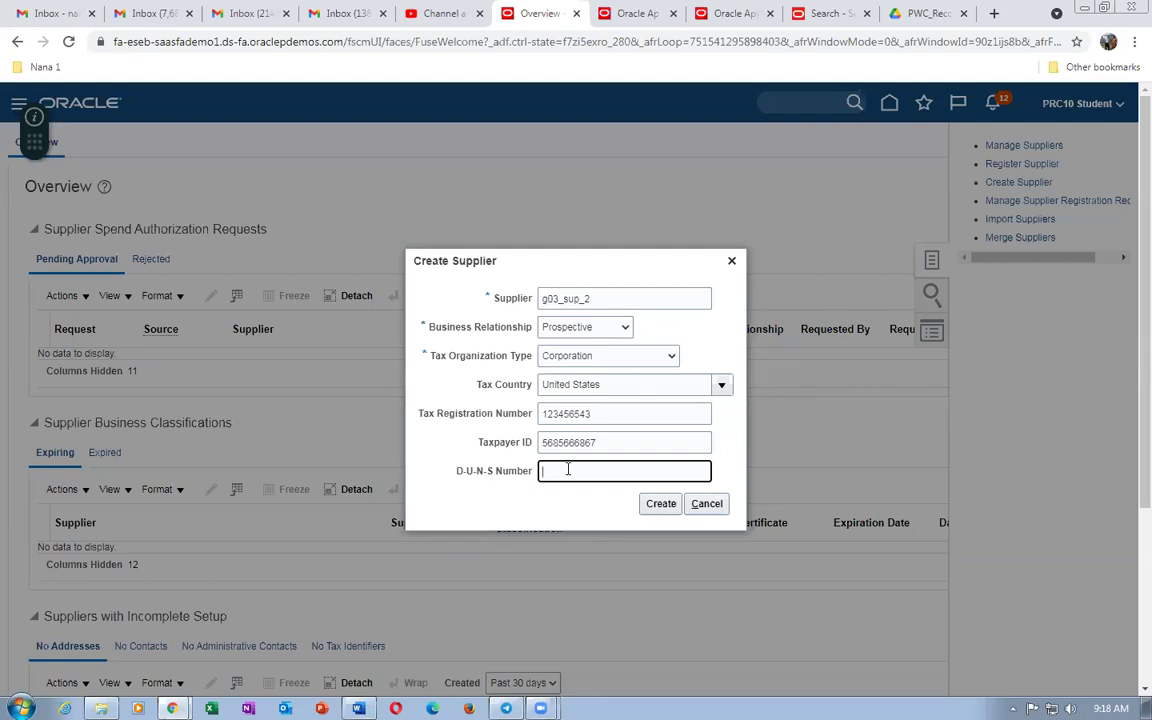
pyautogui.write('123123543')
pyautogui.doubleClick(620, 442)
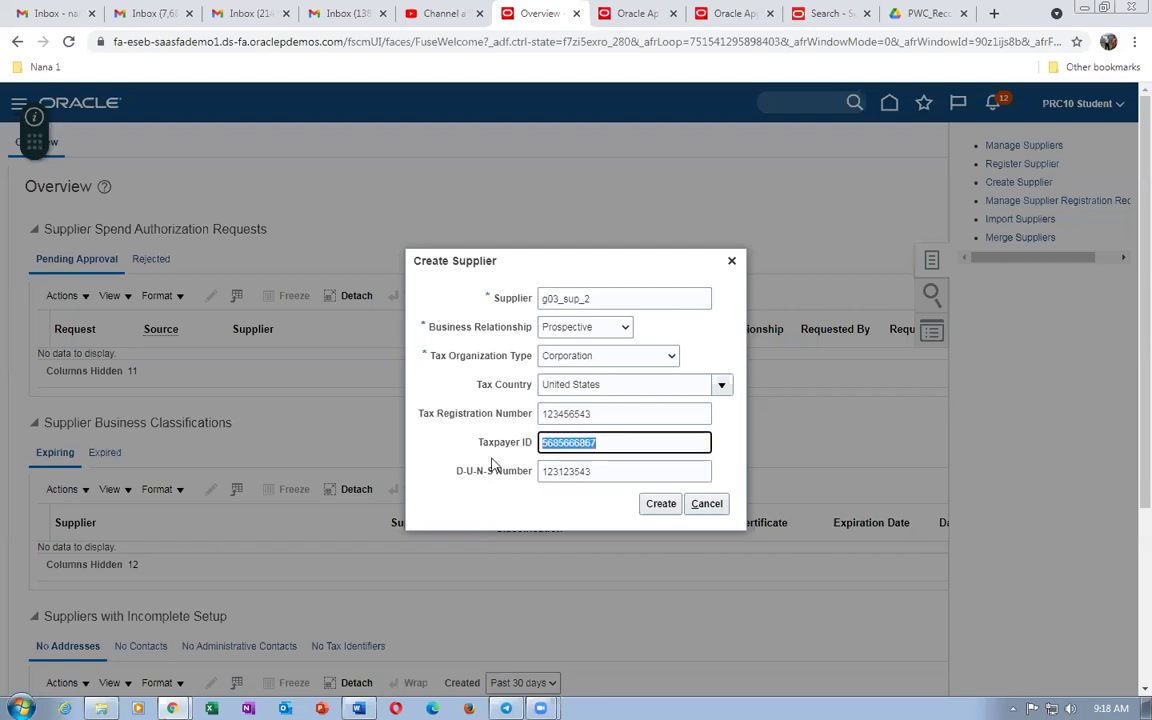
pyautogui.click(606, 439)
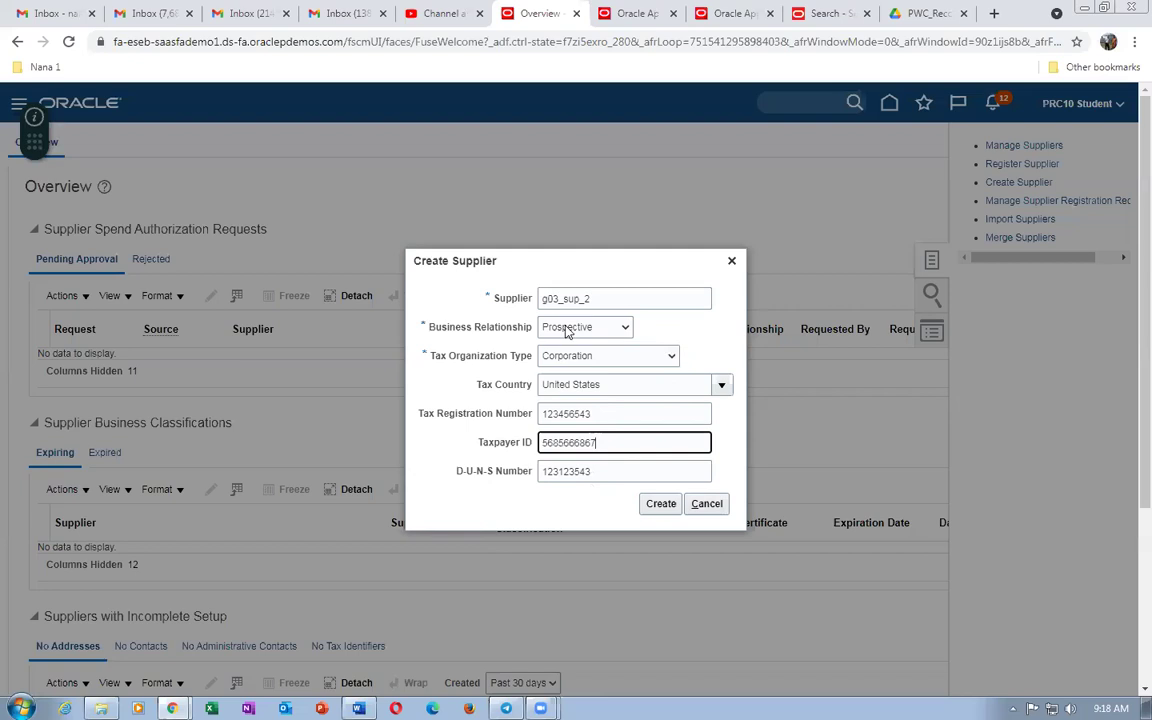
# Create supplier g03_sup_2, which is assigned supplier number 1411.
pyautogui.click(664, 505)
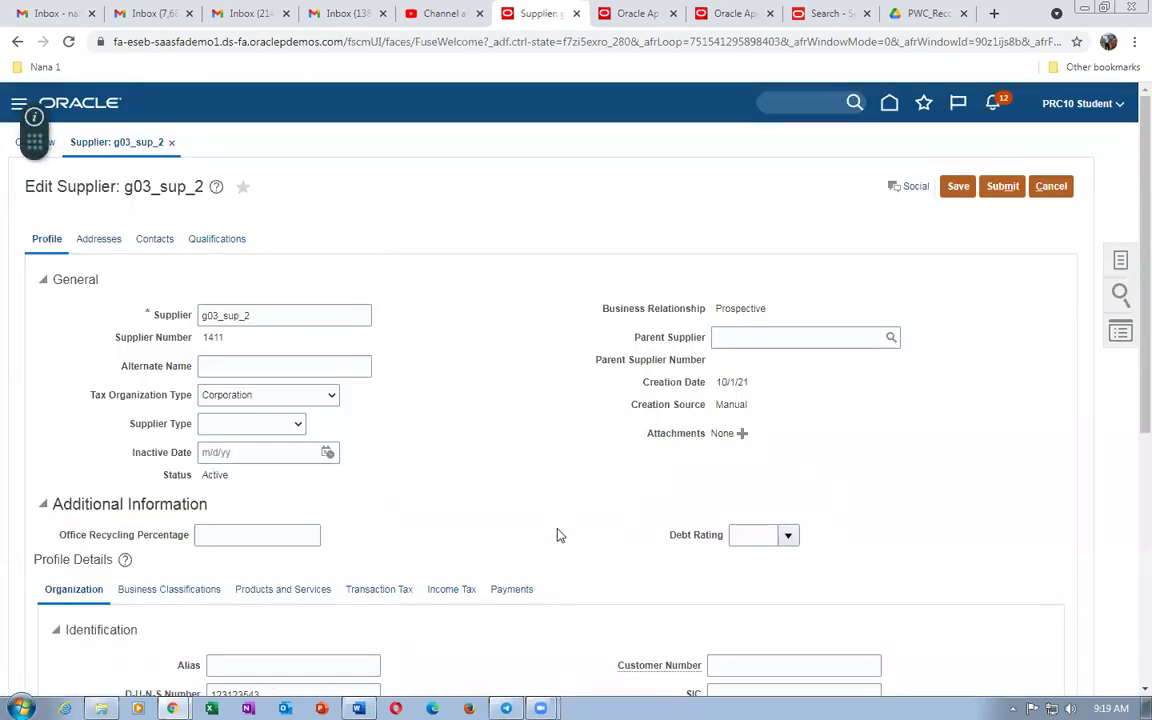
# Make Check the supplier's default payment method, save, and view its Addresses tab.
pyautogui.click(527, 591)
pyautogui.scroll(-3, 495, 518)
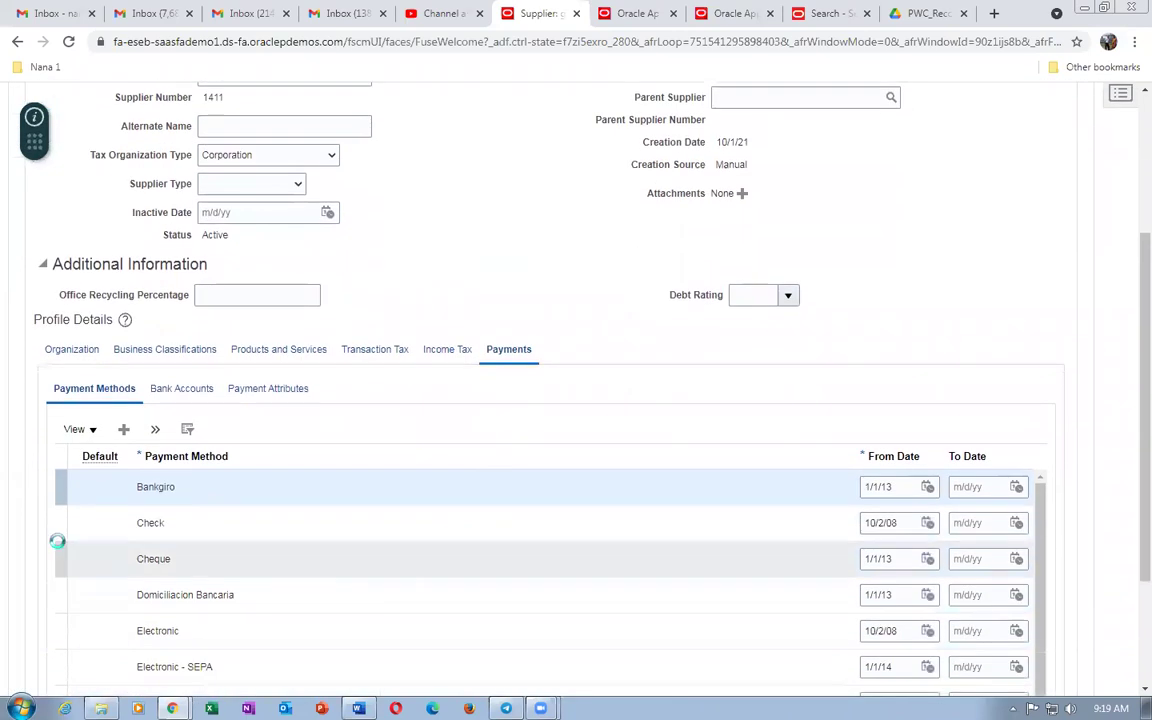
pyautogui.click(59, 520)
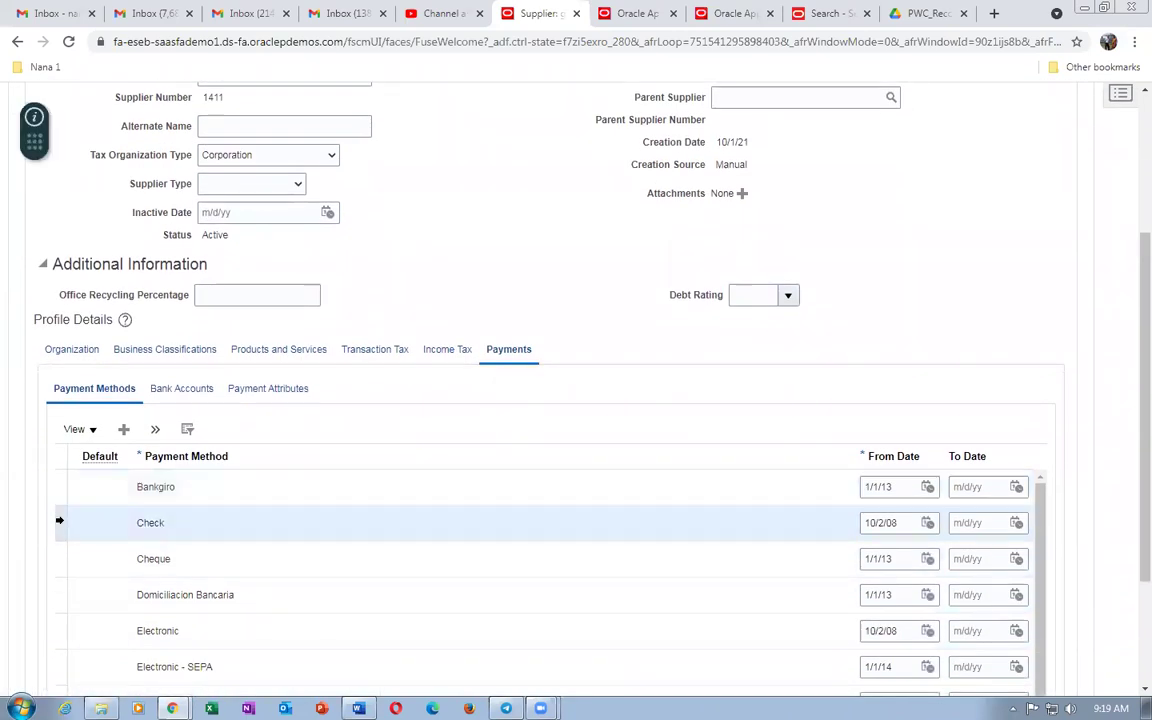
pyautogui.click(155, 392)
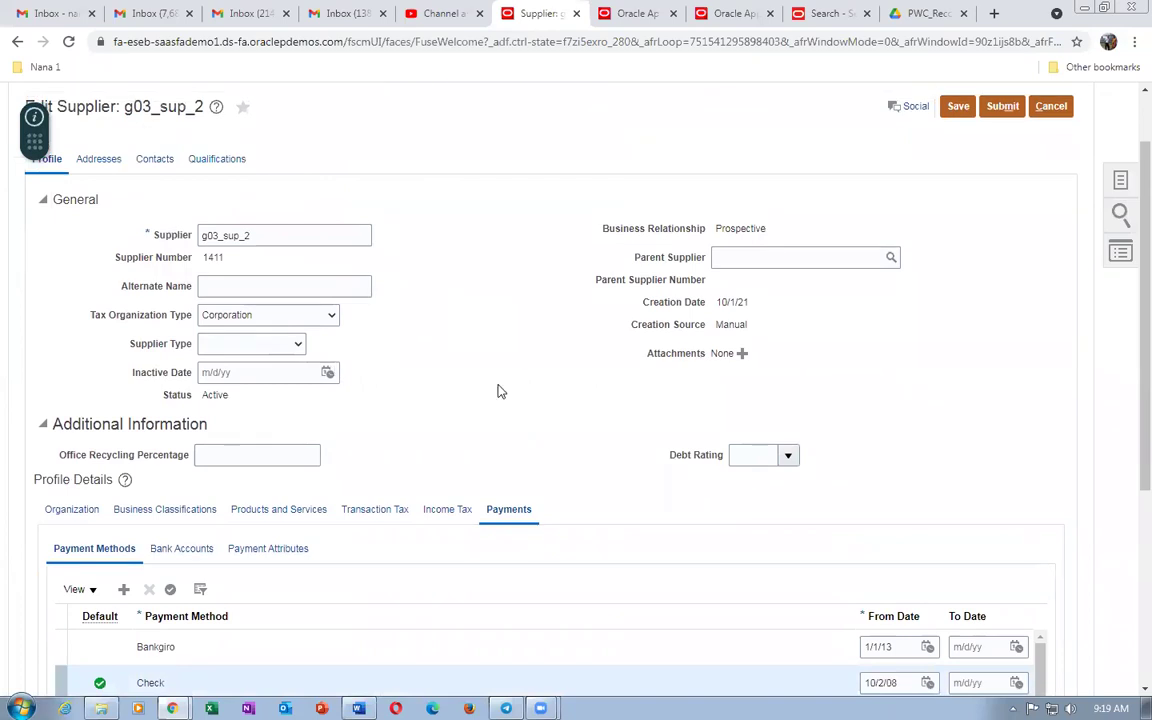
pyautogui.click(957, 106)
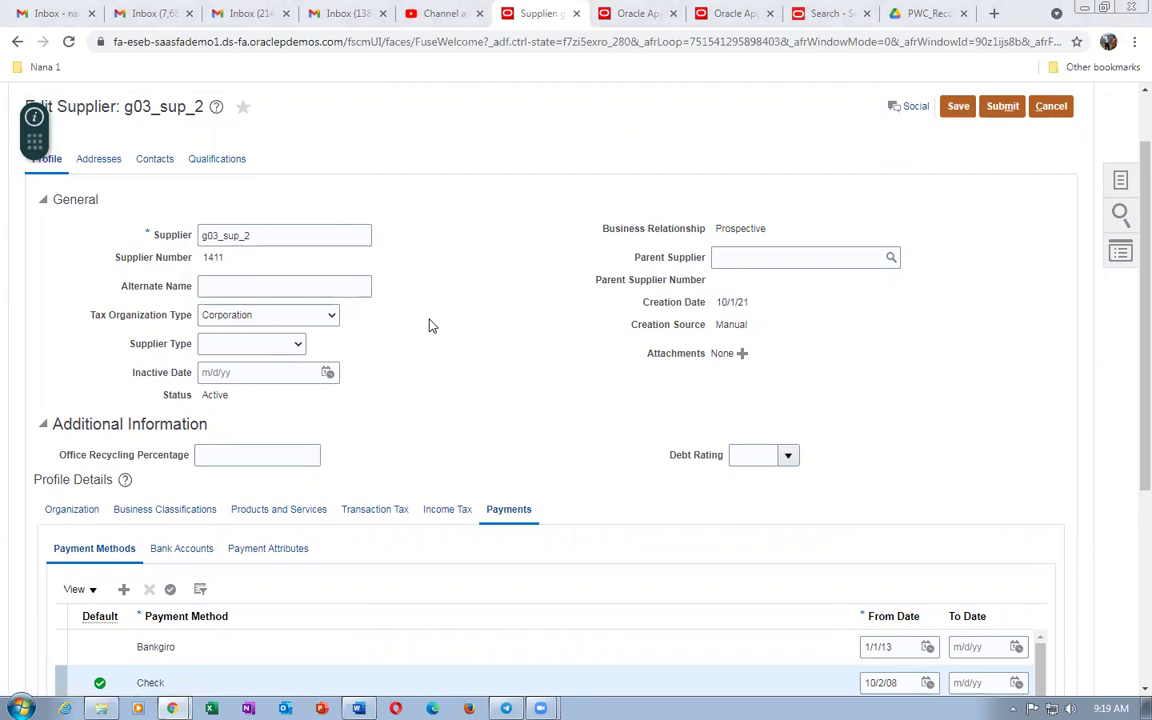
pyautogui.click(97, 160)
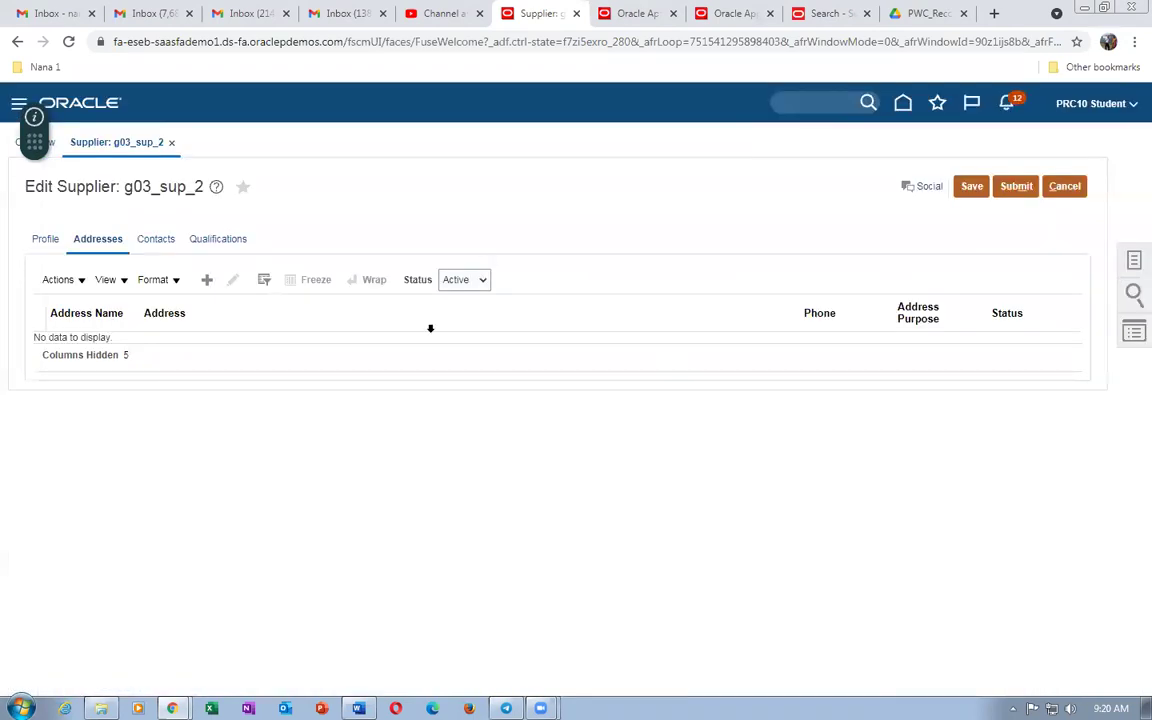
# Start a new address named g03_sup_2_addr with country United States.
pyautogui.click(208, 284)
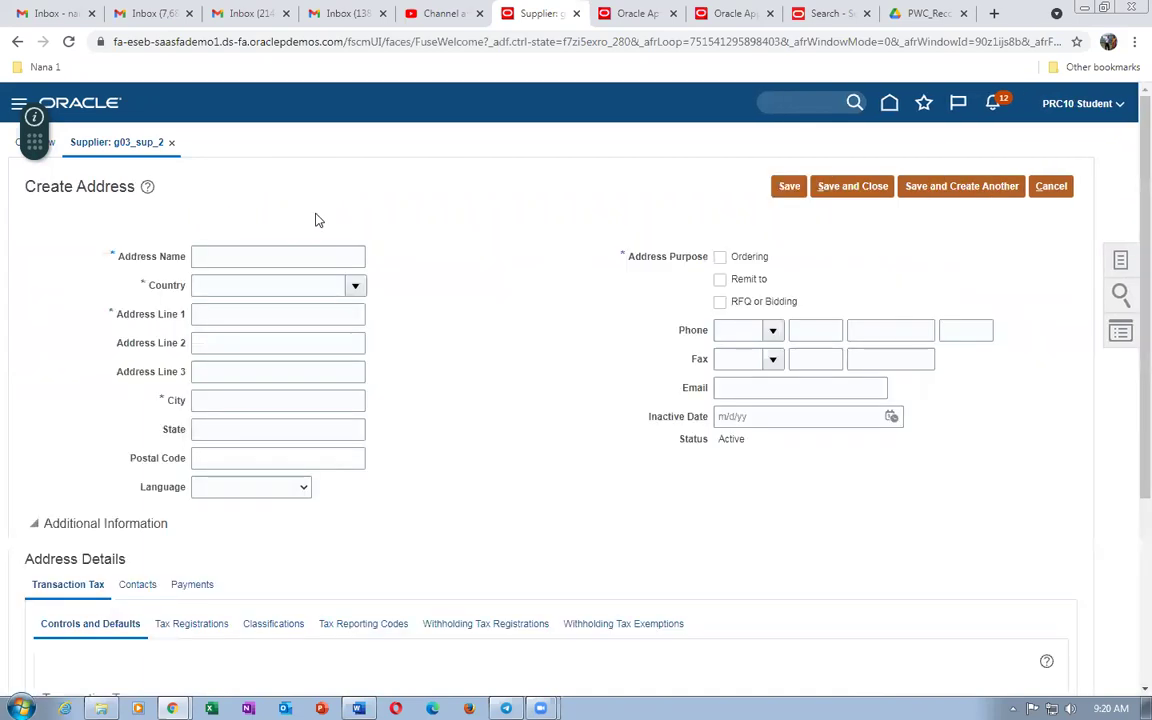
pyautogui.click(275, 261)
pyautogui.write('g03_')
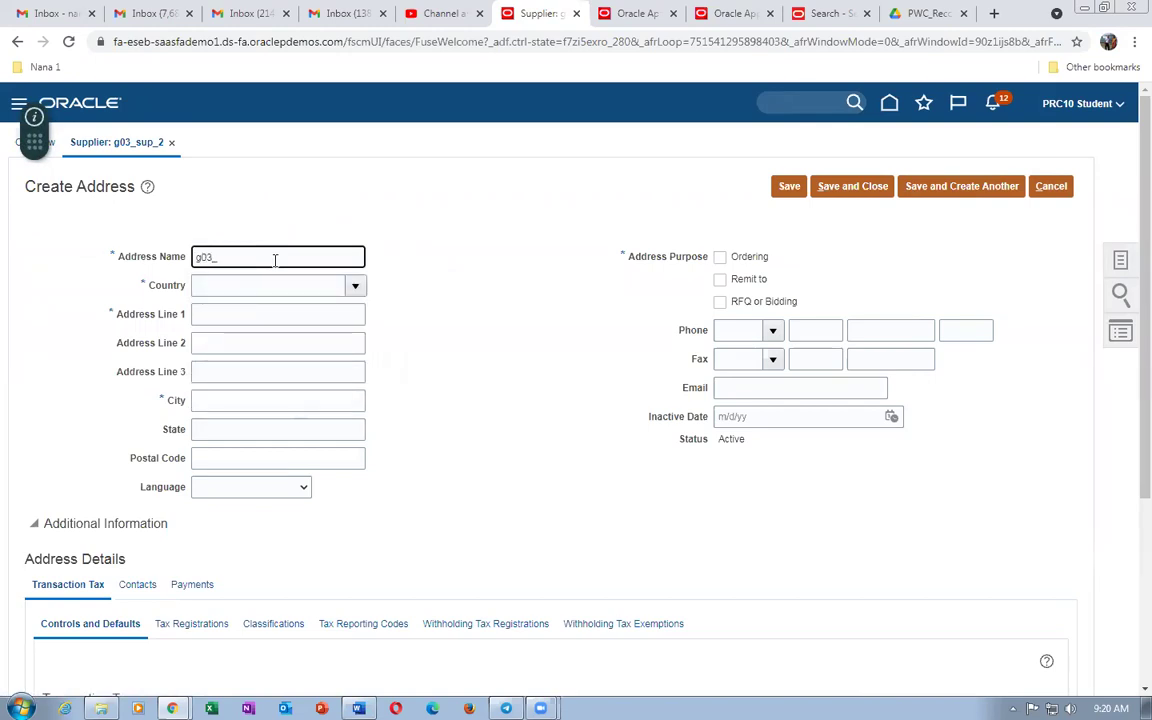
pyautogui.write('sup_2_addr')
pyautogui.click(228, 287)
pyautogui.write('U')
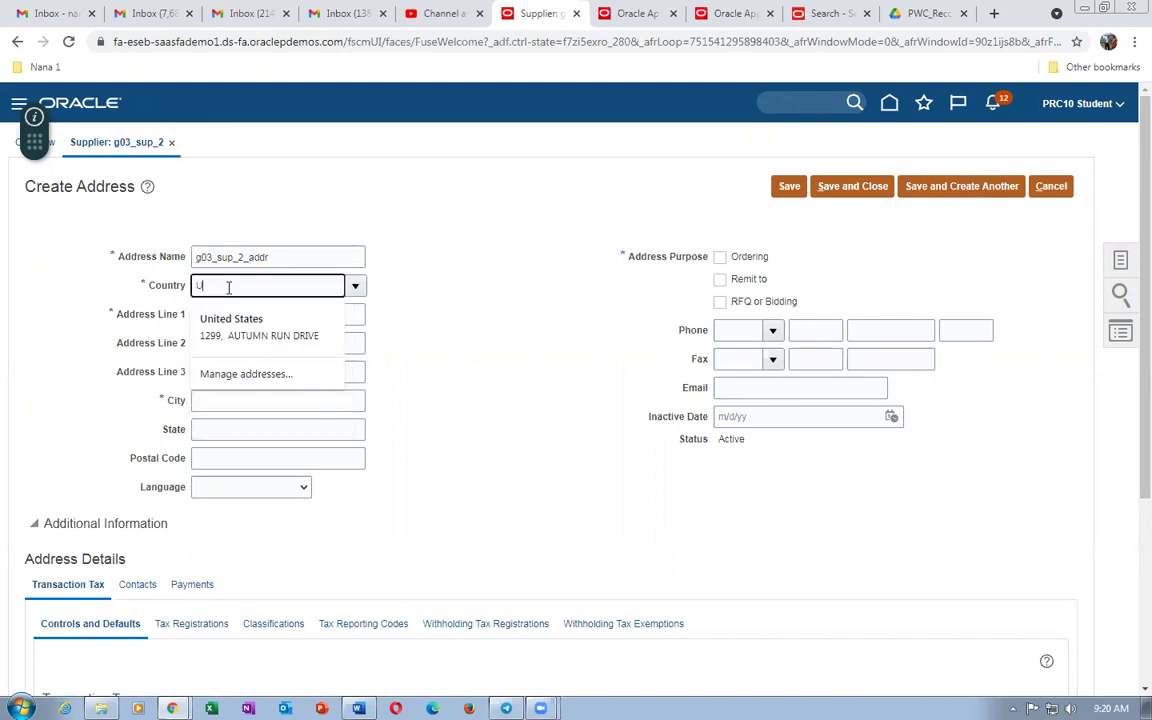
pyautogui.write('nited sta')
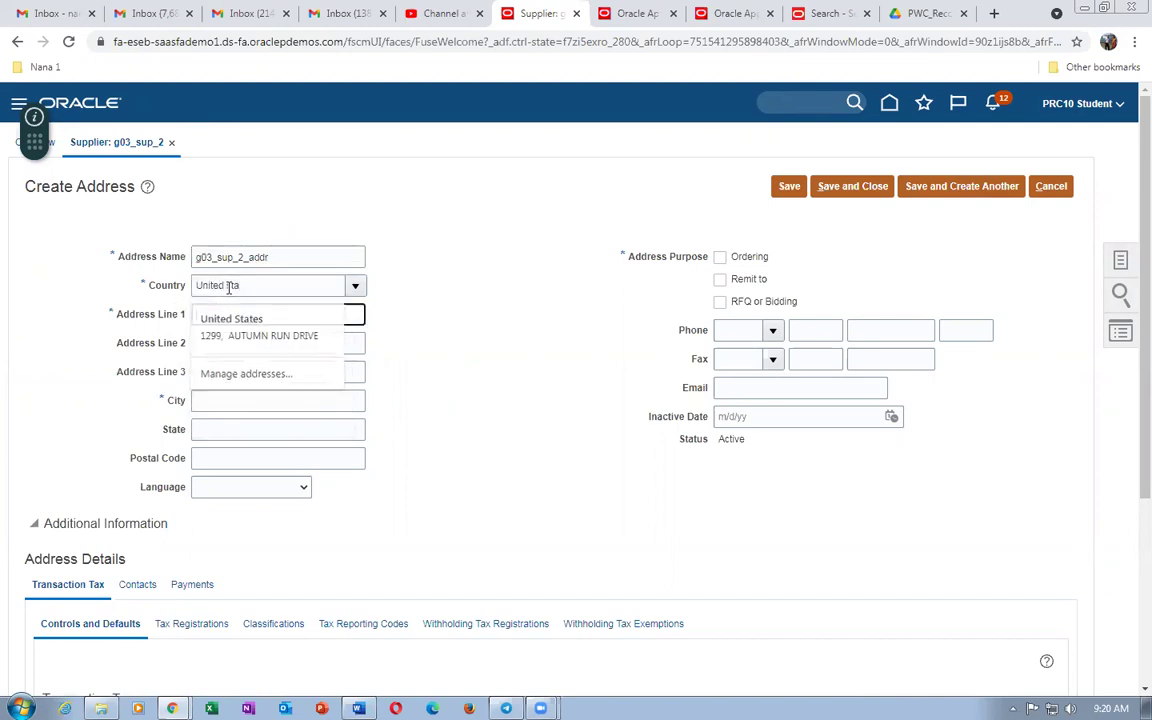
pyautogui.click(322, 423)
pyautogui.click(537, 448)
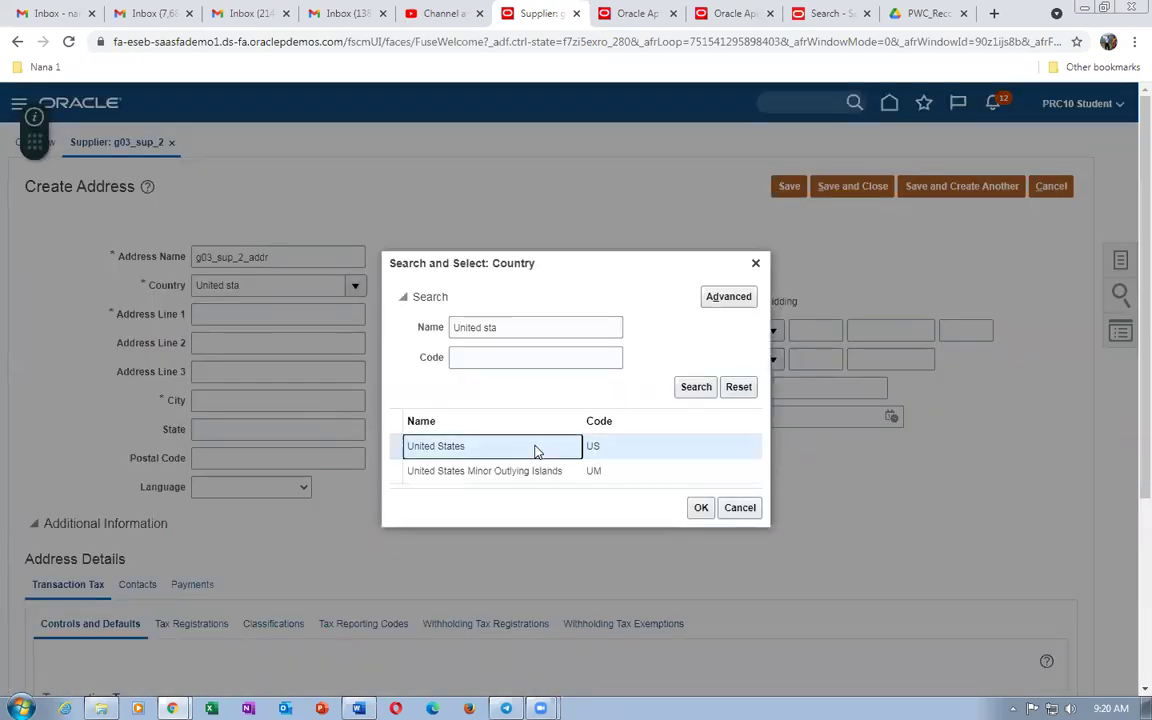
pyautogui.click(701, 508)
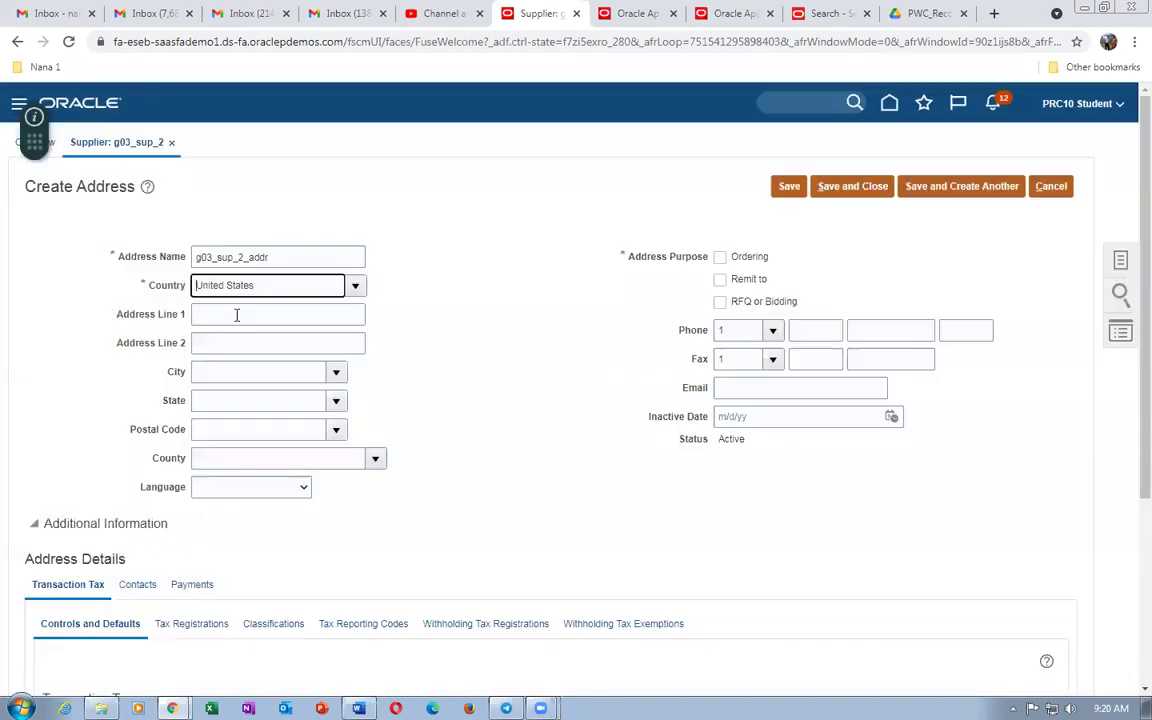
# Enter address line 'g03 addr line 1', postal code 10020 (Manhattan, New York), and the contact e-mail.
pyautogui.click(237, 314)
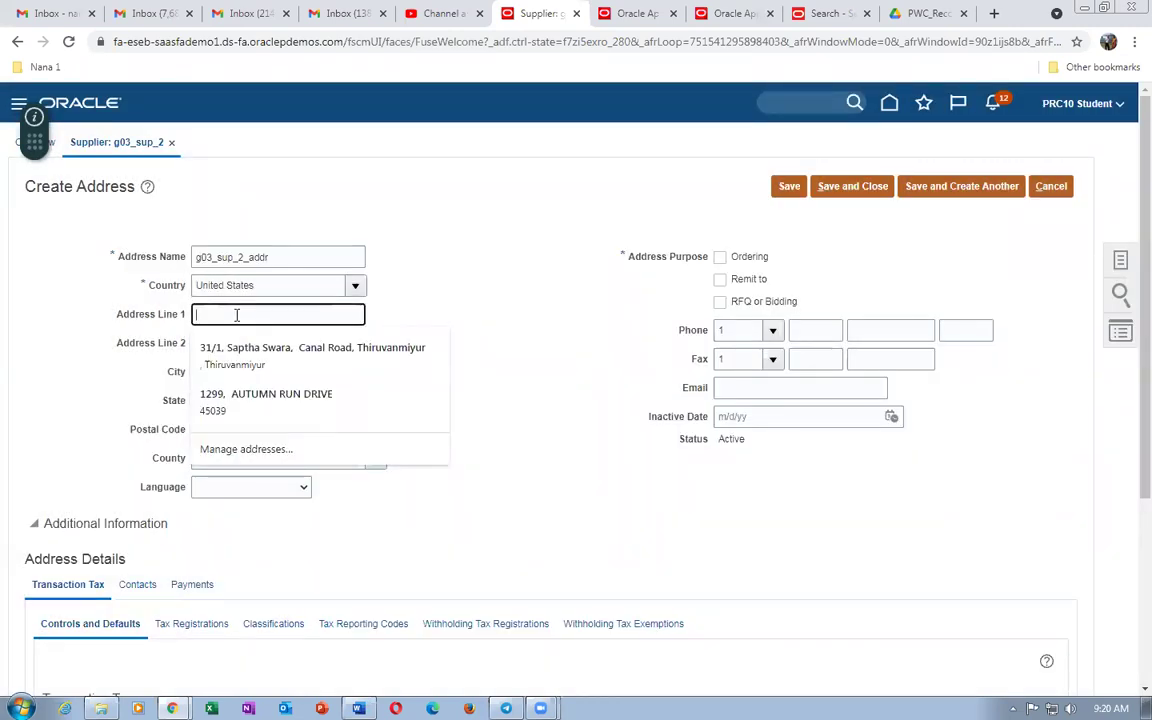
pyautogui.write('g03 addr line')
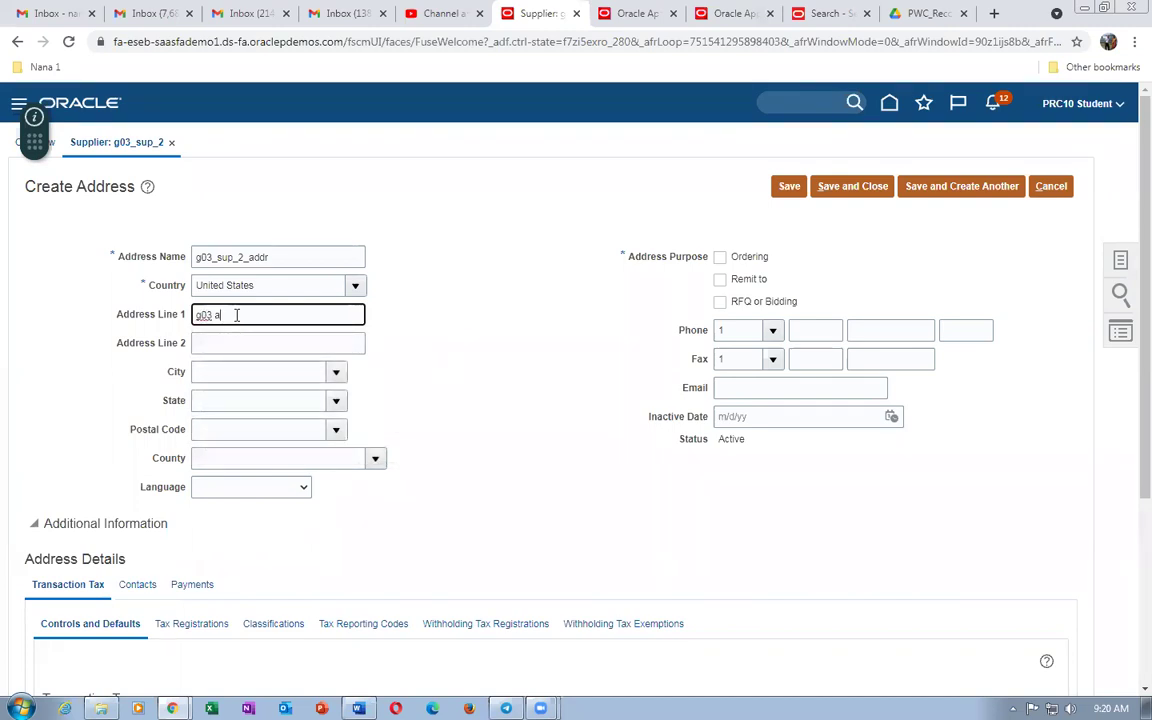
pyautogui.write(' 1')
pyautogui.click(250, 429)
pyautogui.write('10020')
pyautogui.press('Tab')
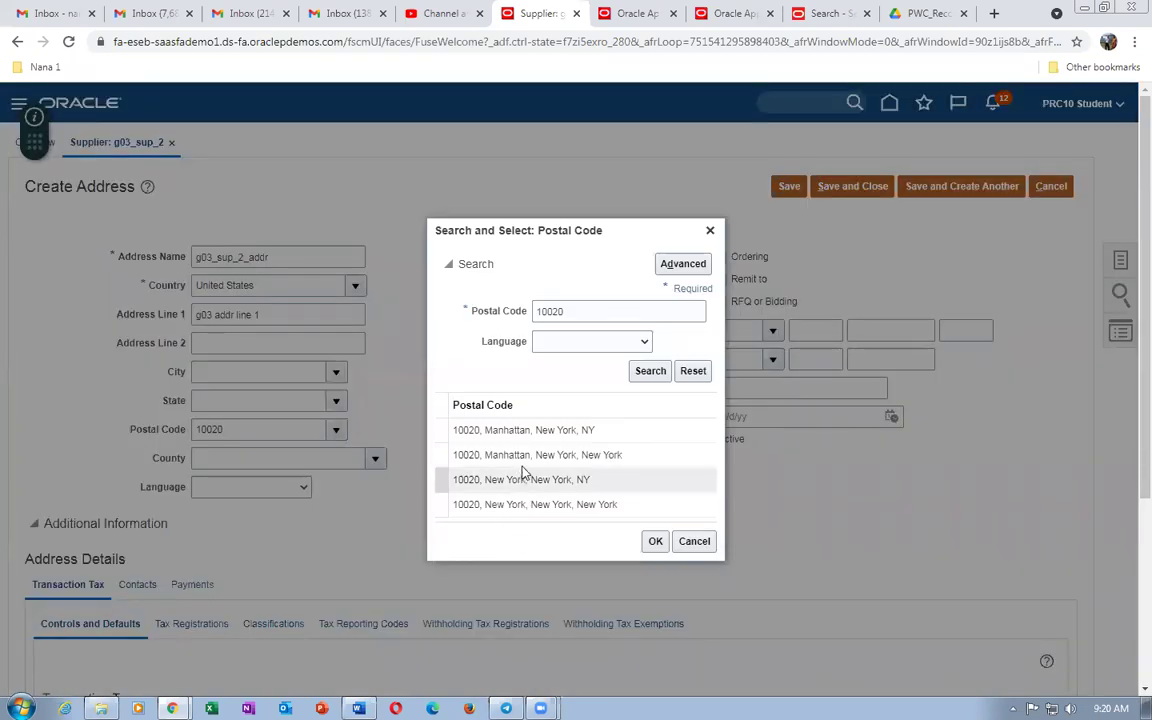
pyautogui.click(560, 455)
pyautogui.click(652, 541)
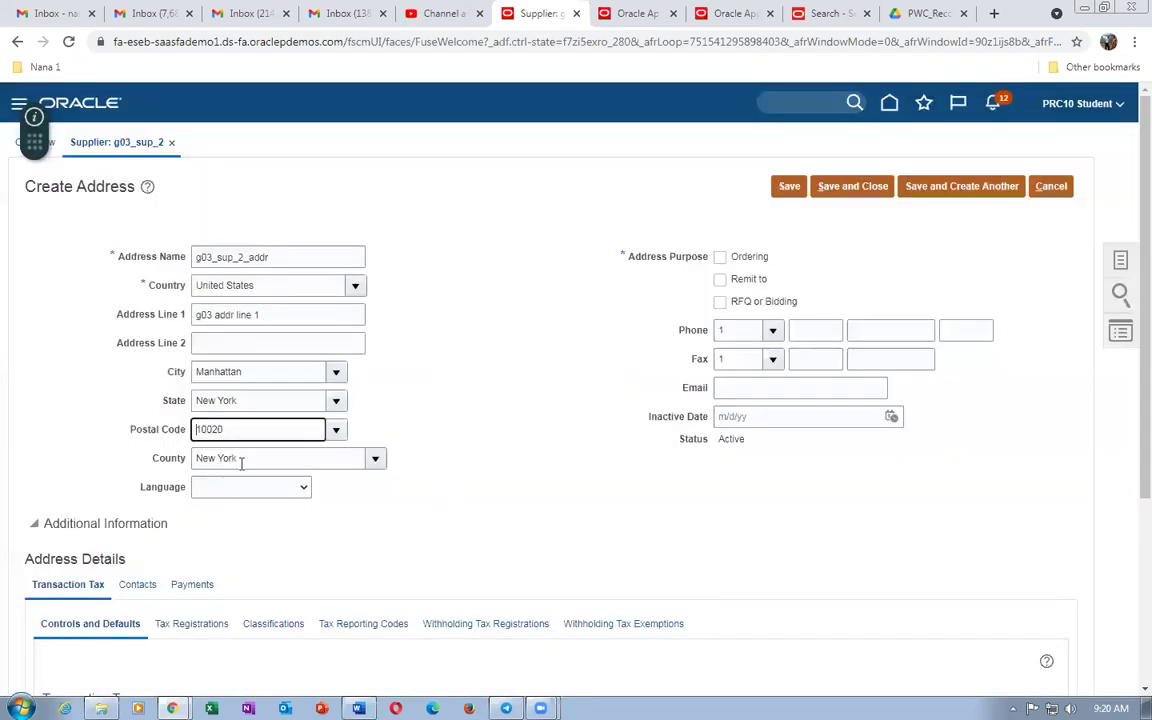
pyautogui.click(752, 390)
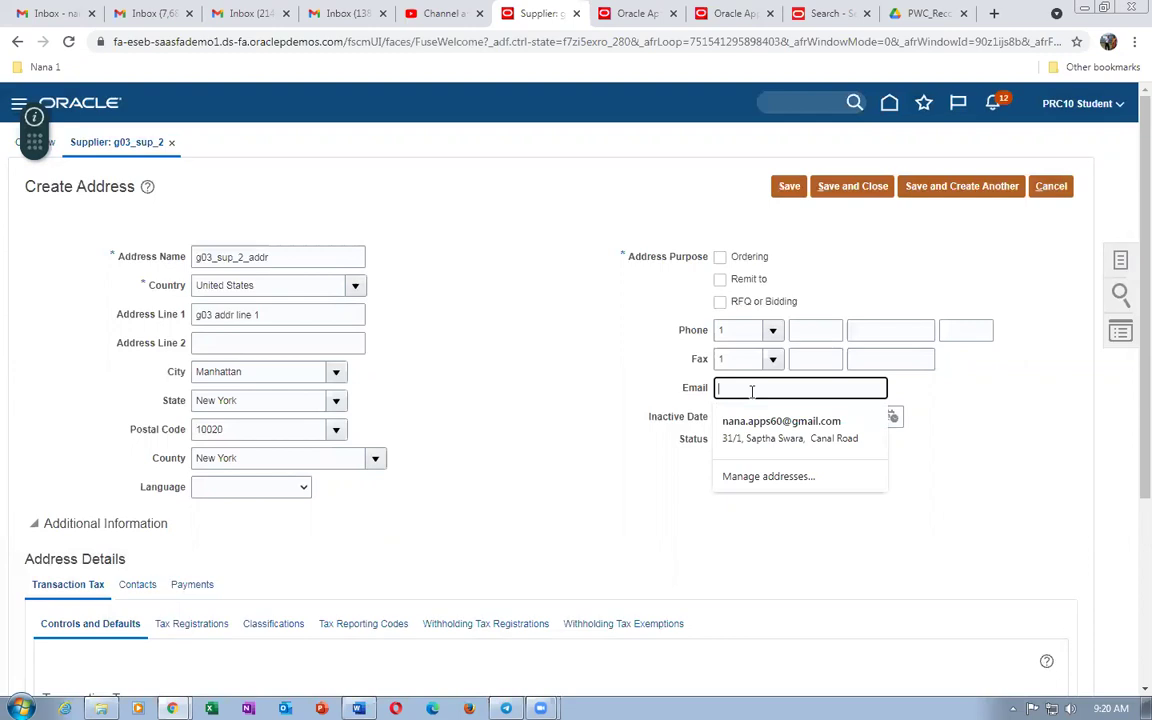
pyautogui.press('Tab')
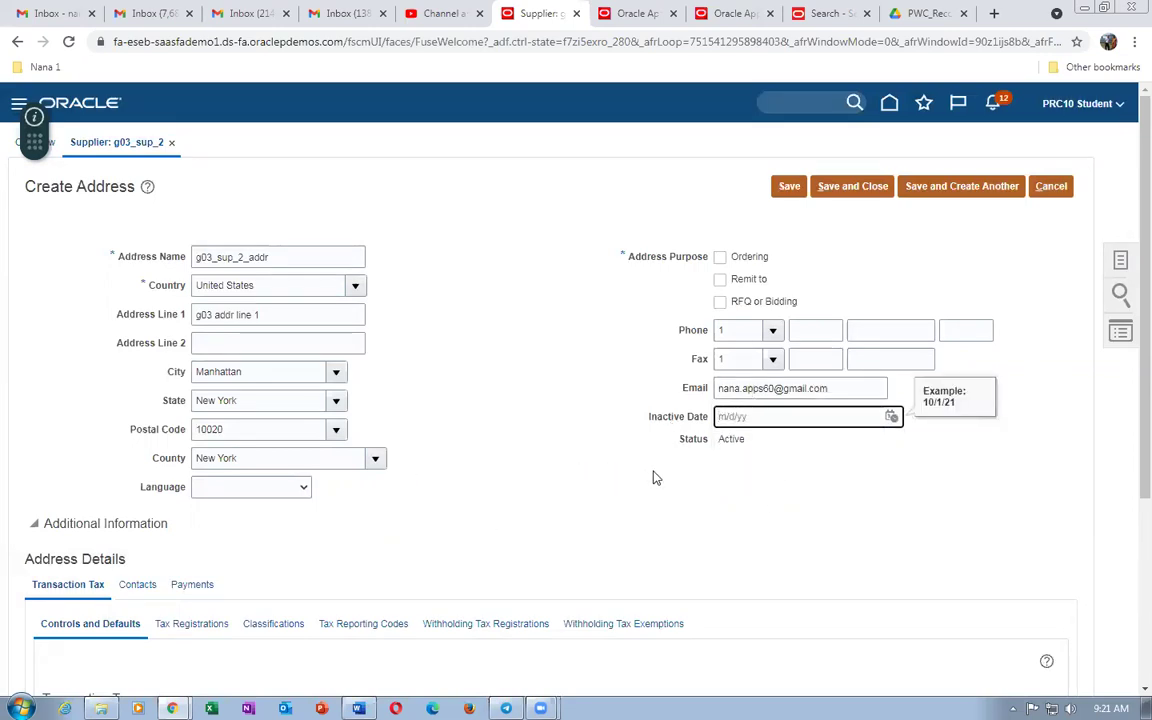
# Make Check the default payment method for the new address.
pyautogui.scroll(-4, 302, 499)
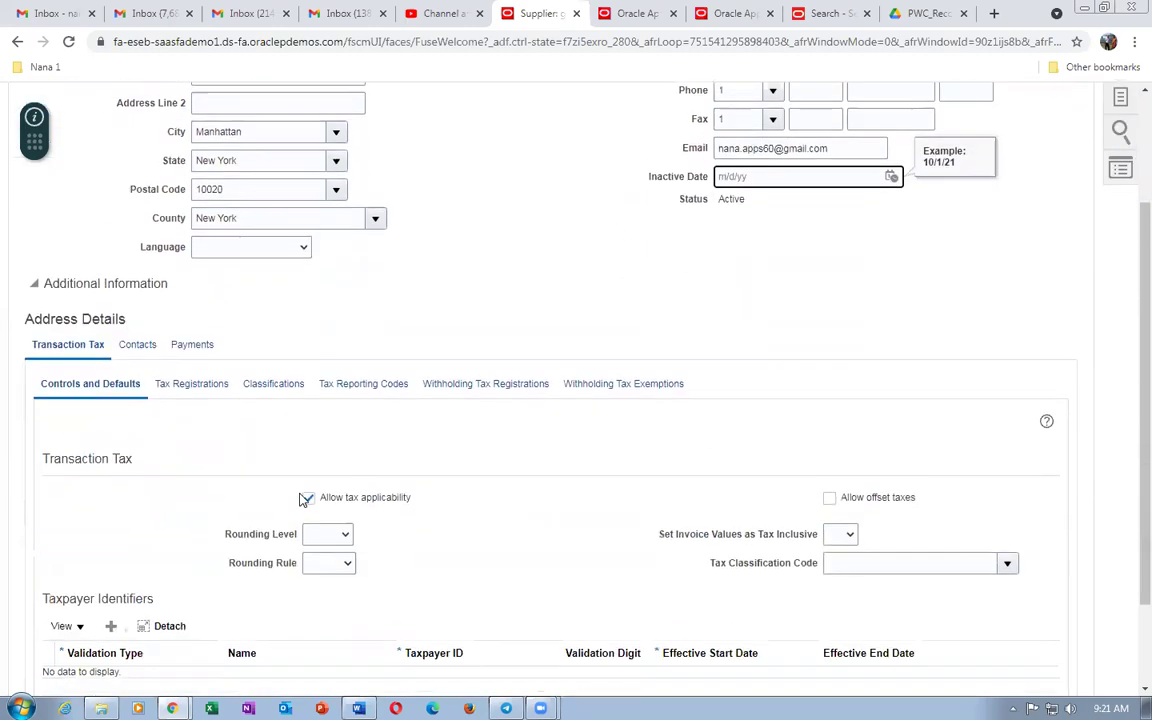
pyautogui.click(186, 346)
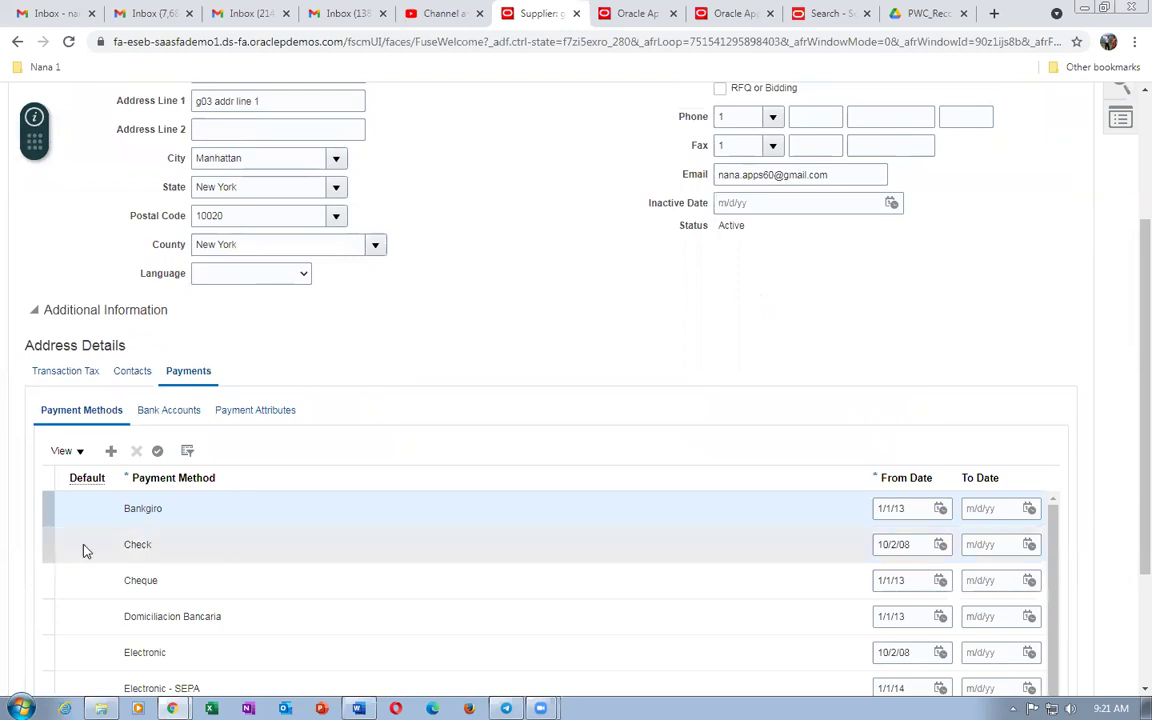
pyautogui.click(40, 544)
pyautogui.click(157, 452)
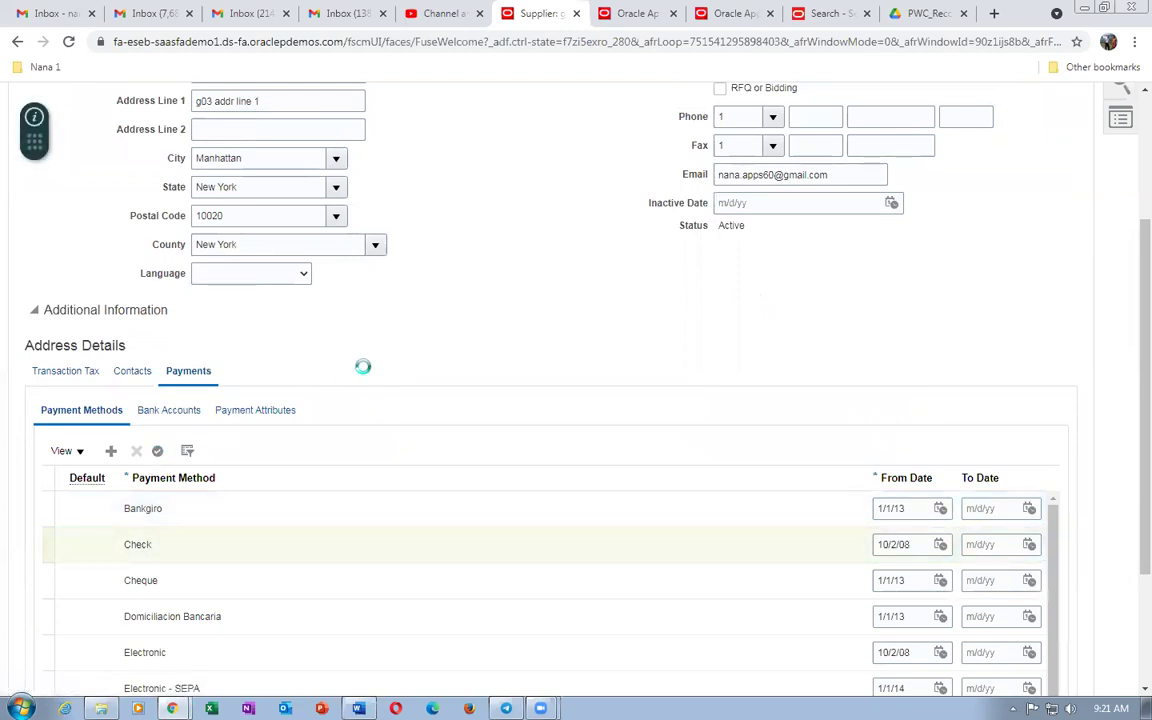
pyautogui.scroll(3, 365, 370)
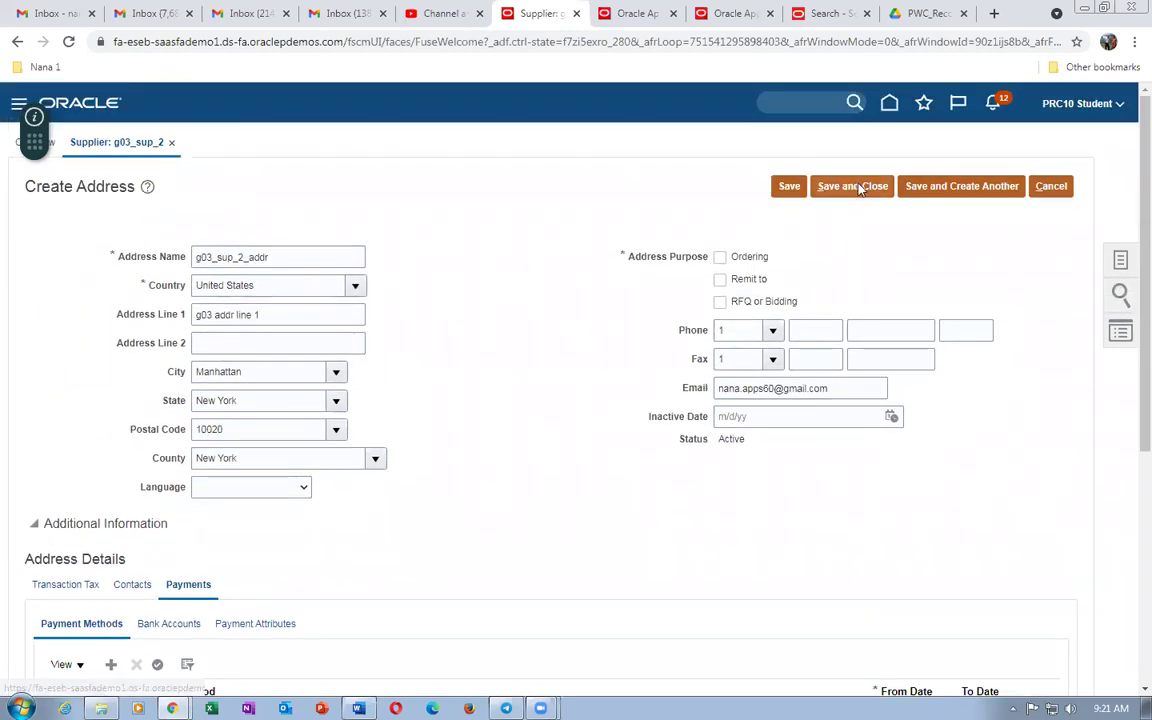
# Give the address Ordering and Remit to purposes, without RFQ or Bidding, and save it.
pyautogui.click(720, 258)
pyautogui.click(720, 280)
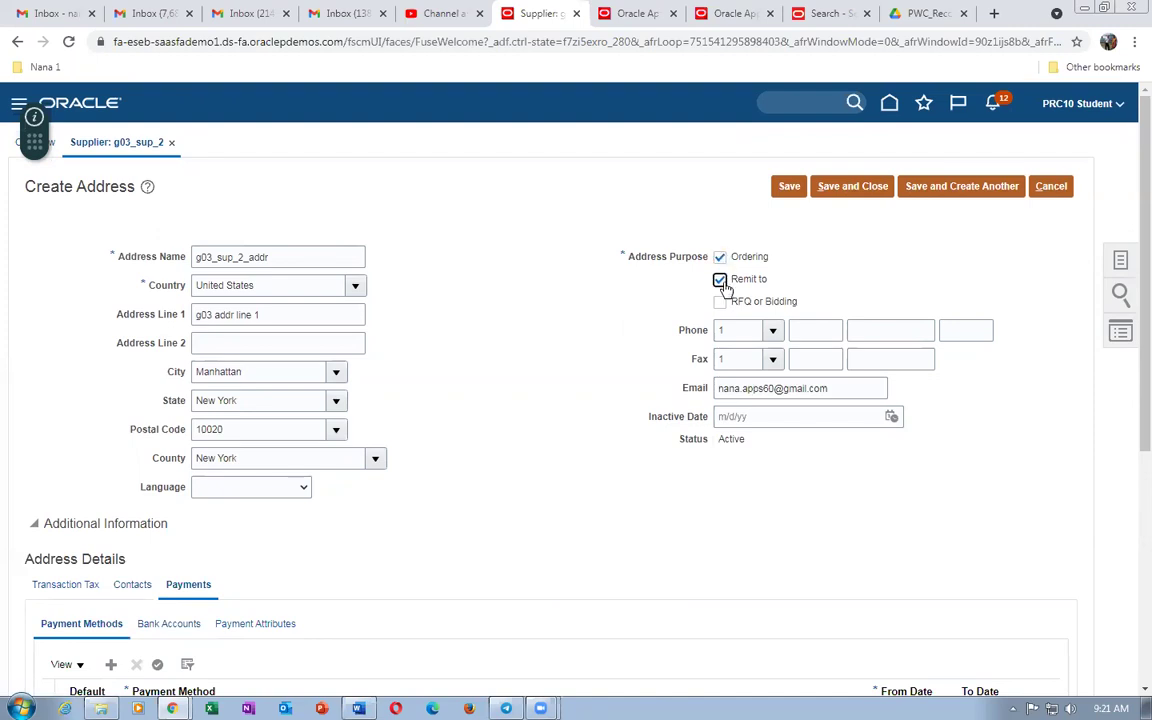
pyautogui.click(721, 301)
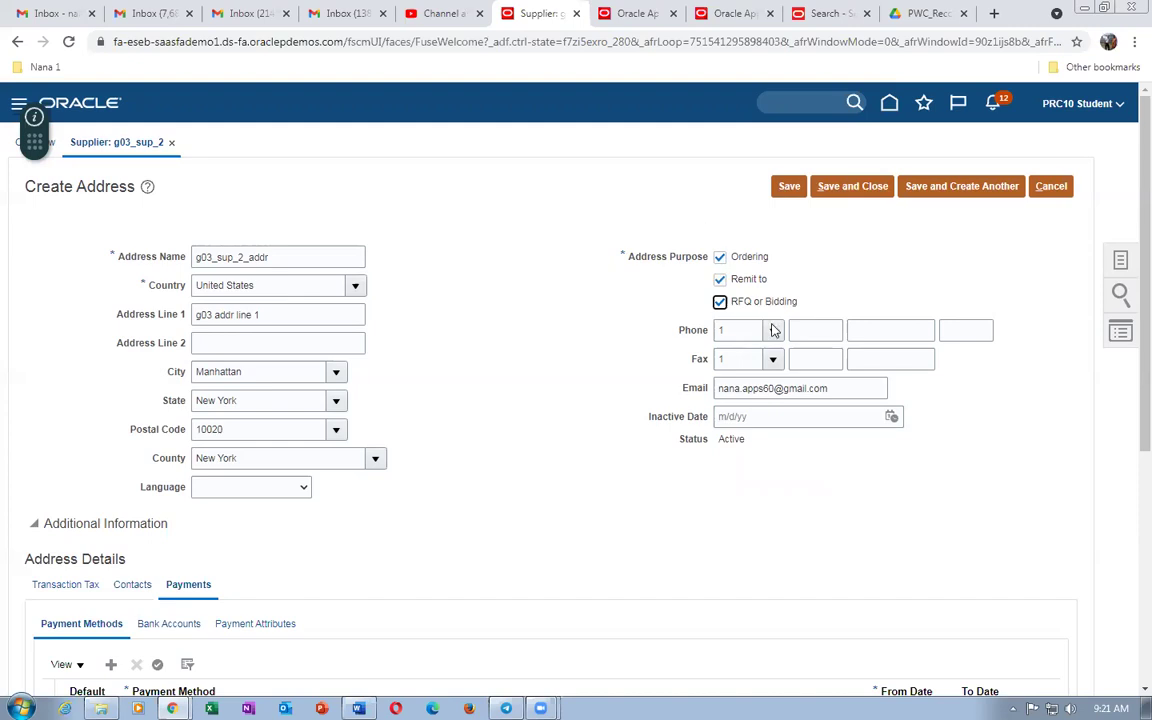
pyautogui.click(720, 301)
pyautogui.scroll(-3, 512, 312)
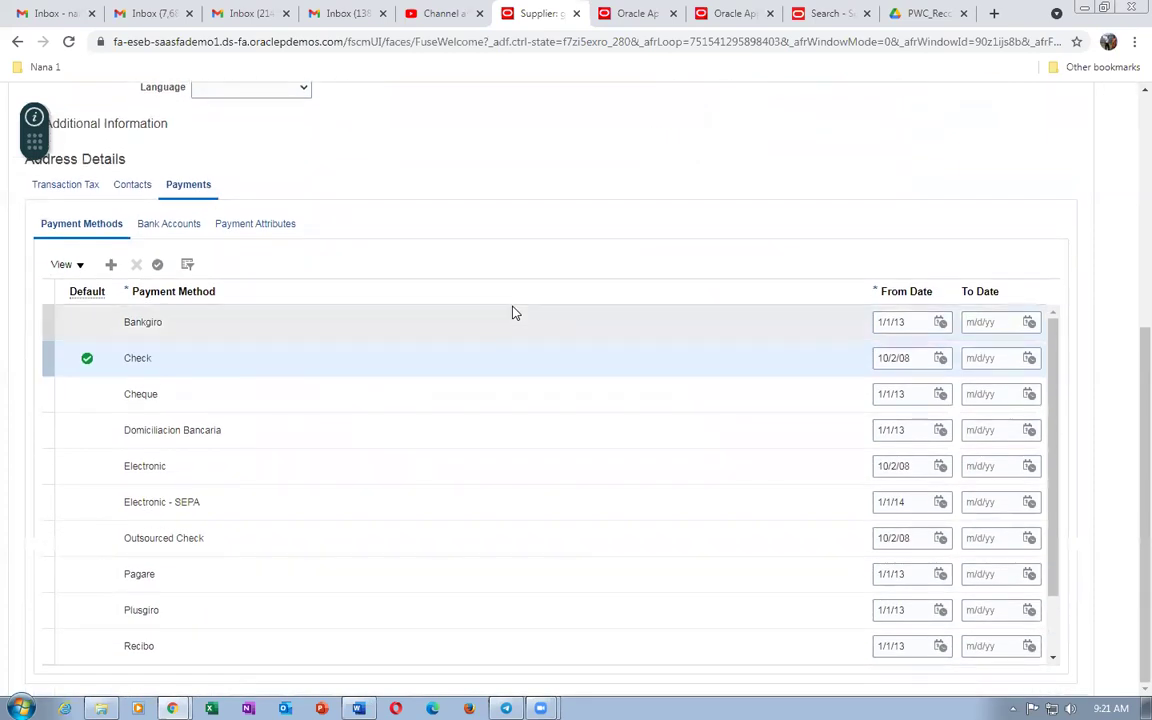
pyautogui.scroll(4, 514, 311)
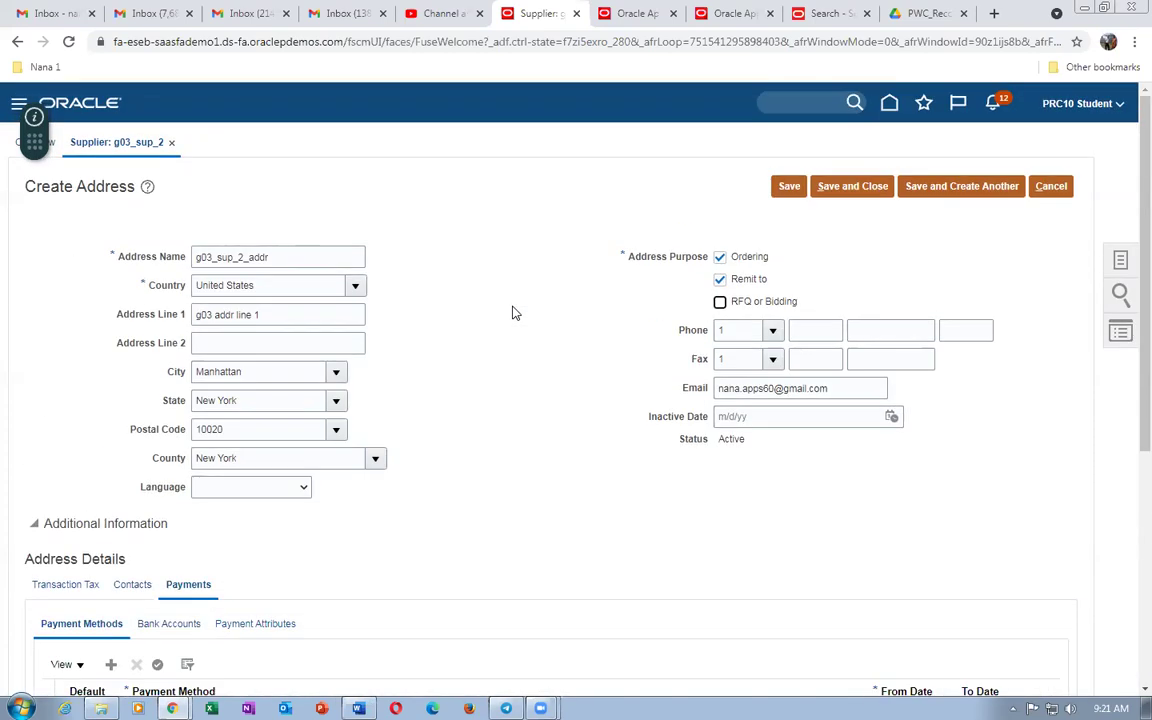
pyautogui.click(850, 197)
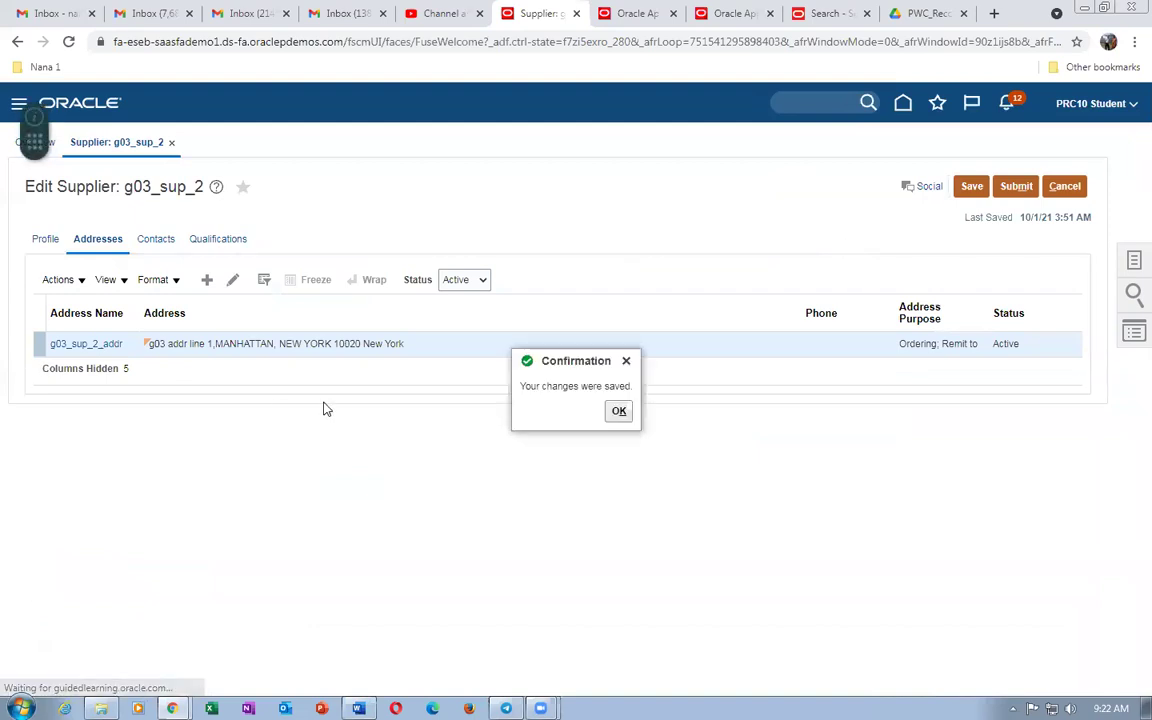
# Dismiss the confirmation, view supplier g03_sup_2's empty Contacts list, and start a new contact.
pyautogui.click(618, 412)
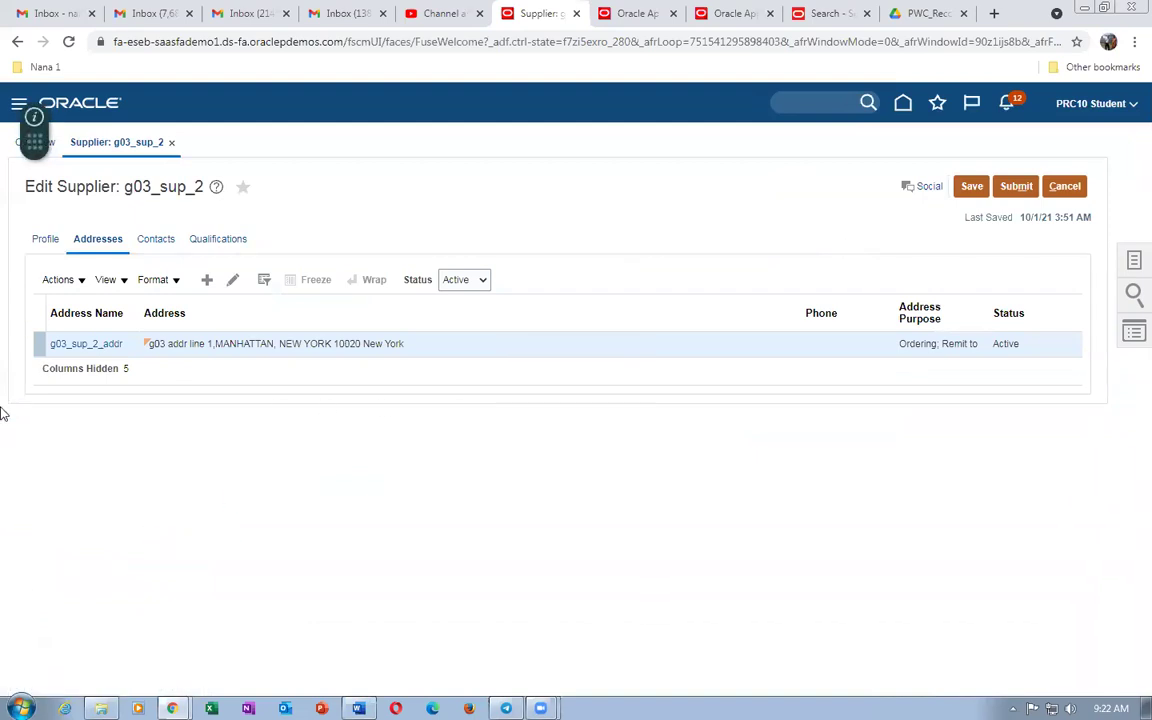
pyautogui.click(163, 250)
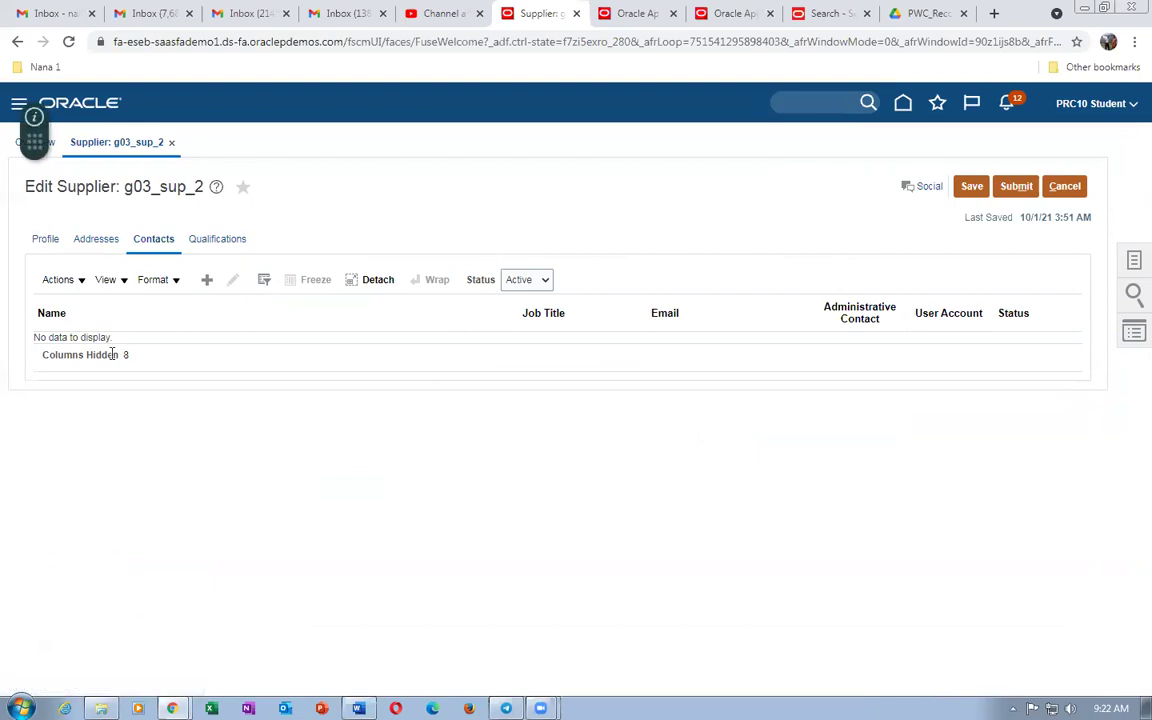
pyautogui.click(205, 281)
# Enter the contact's first name, last name, and e-mail, accepting the suggested contact details.
pyautogui.click(226, 274)
pyautogui.write('Anantha')
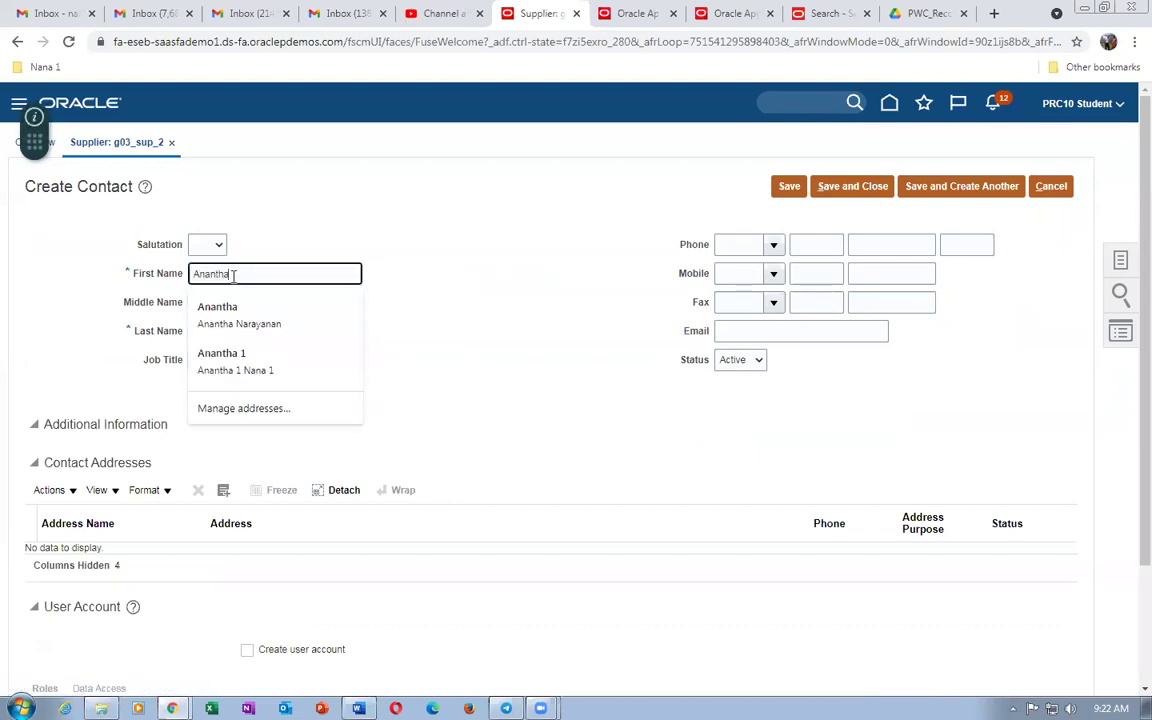
pyautogui.press('Tab')
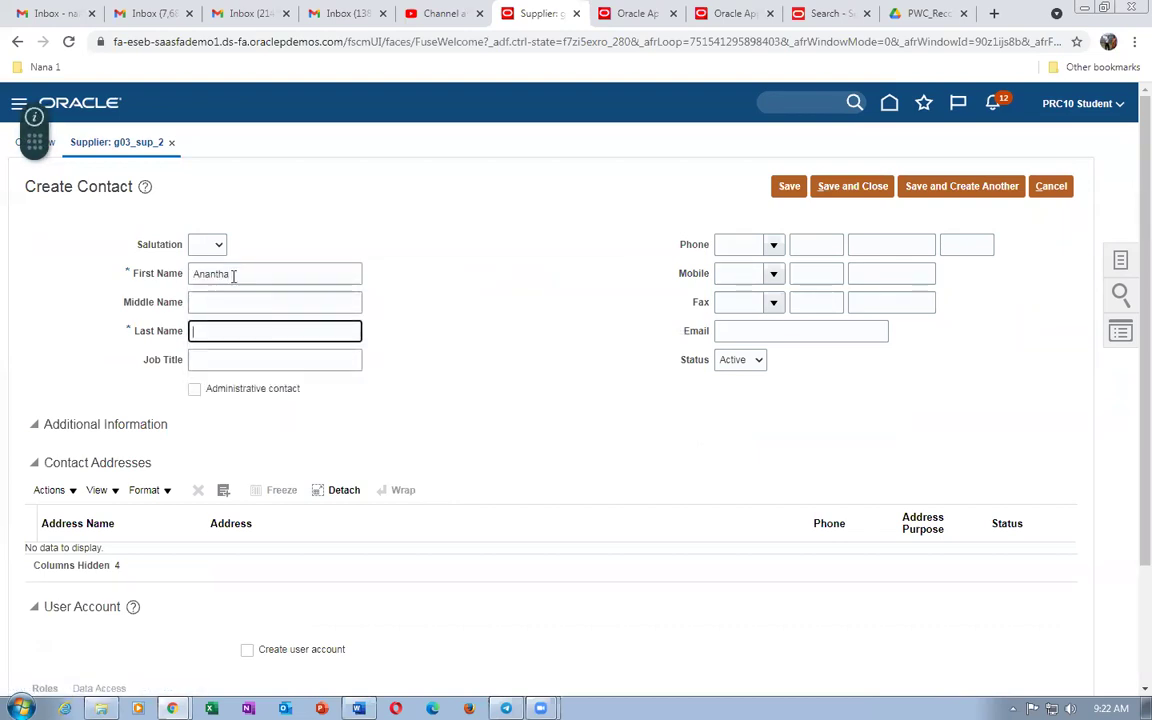
pyautogui.press('Down')
pyautogui.press('Down')
pyautogui.press('Tab')
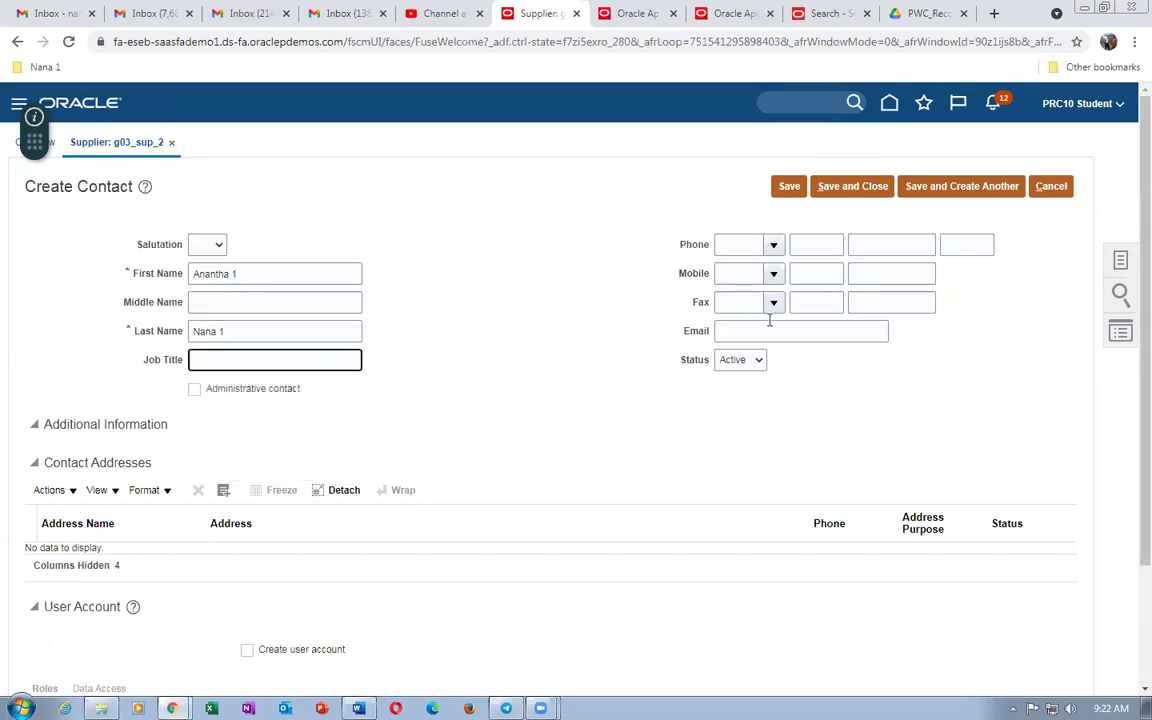
pyautogui.click(745, 330)
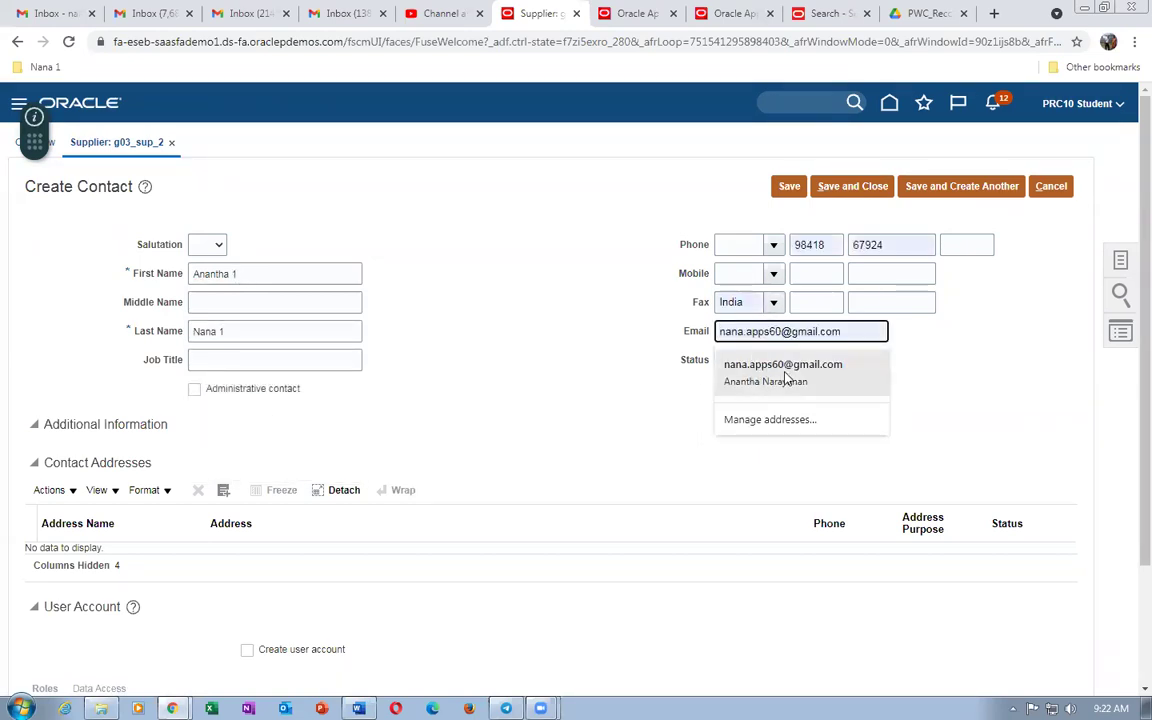
pyautogui.click(740, 374)
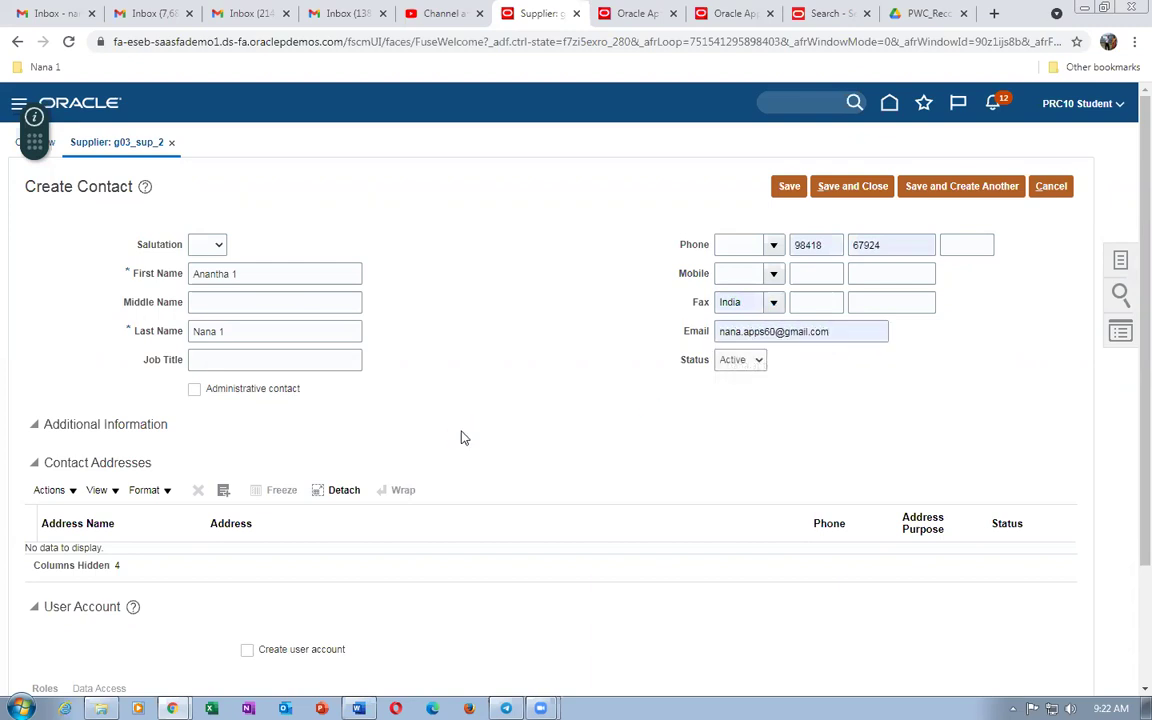
# Attach the existing supplier address g03_sup_2_addr to the contact.
pyautogui.click(52, 490)
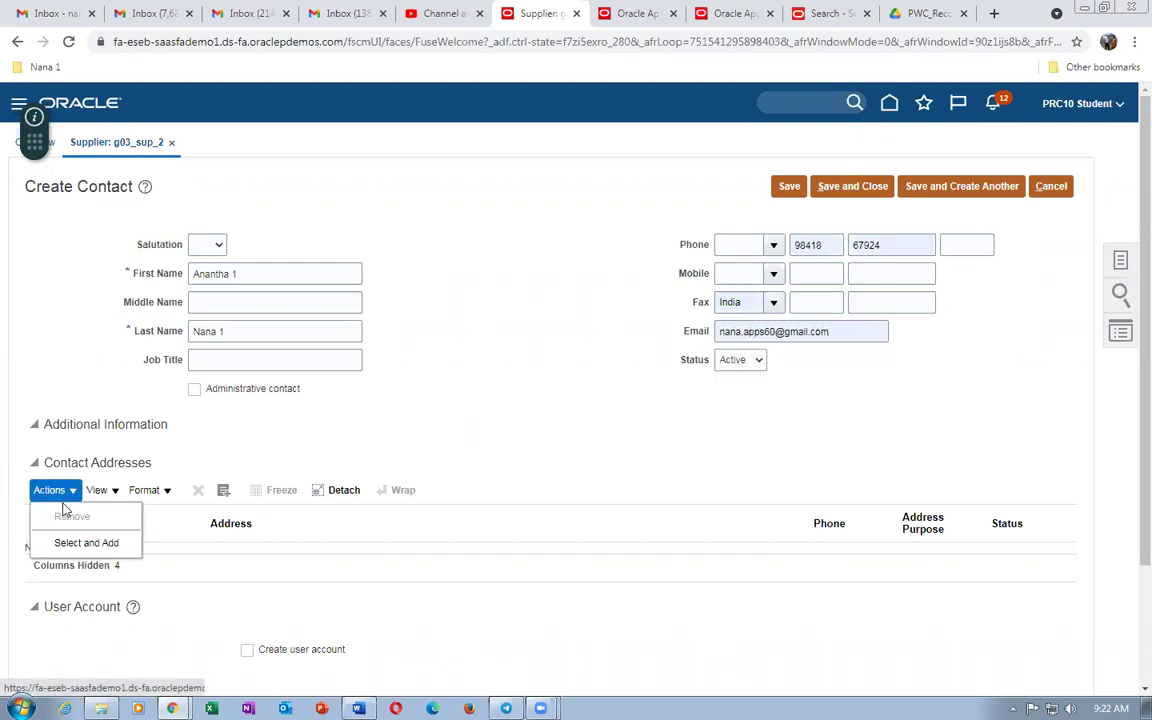
pyautogui.click(86, 543)
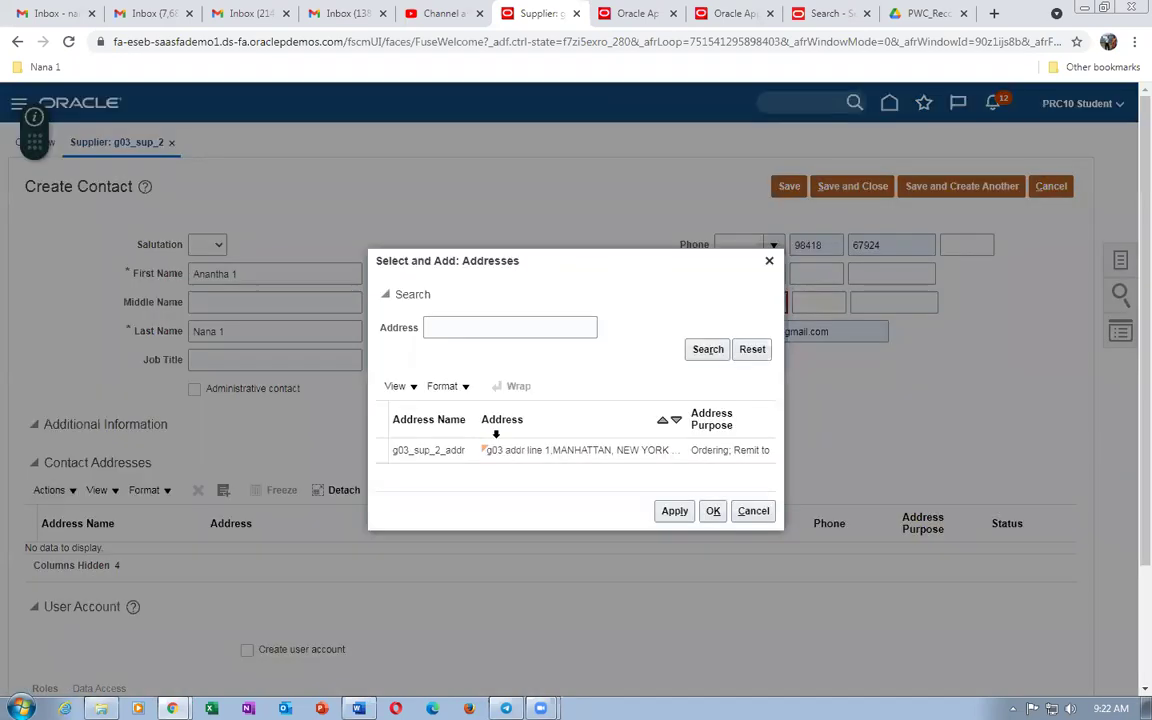
pyautogui.click(528, 453)
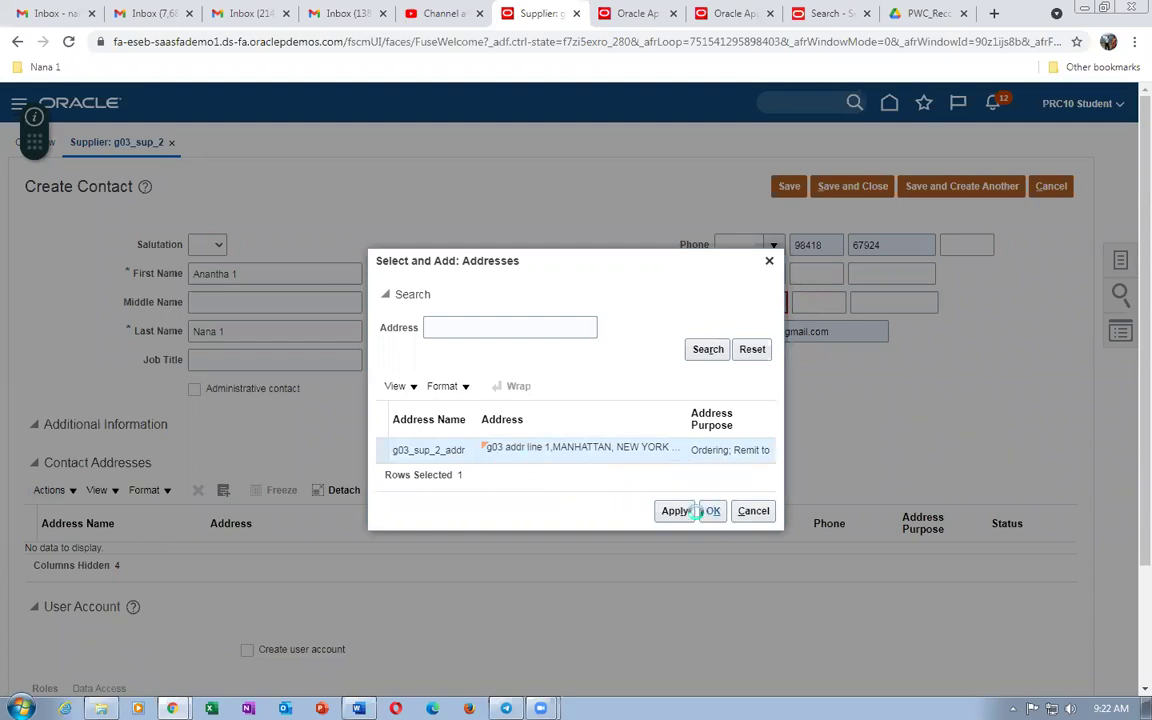
pyautogui.click(713, 511)
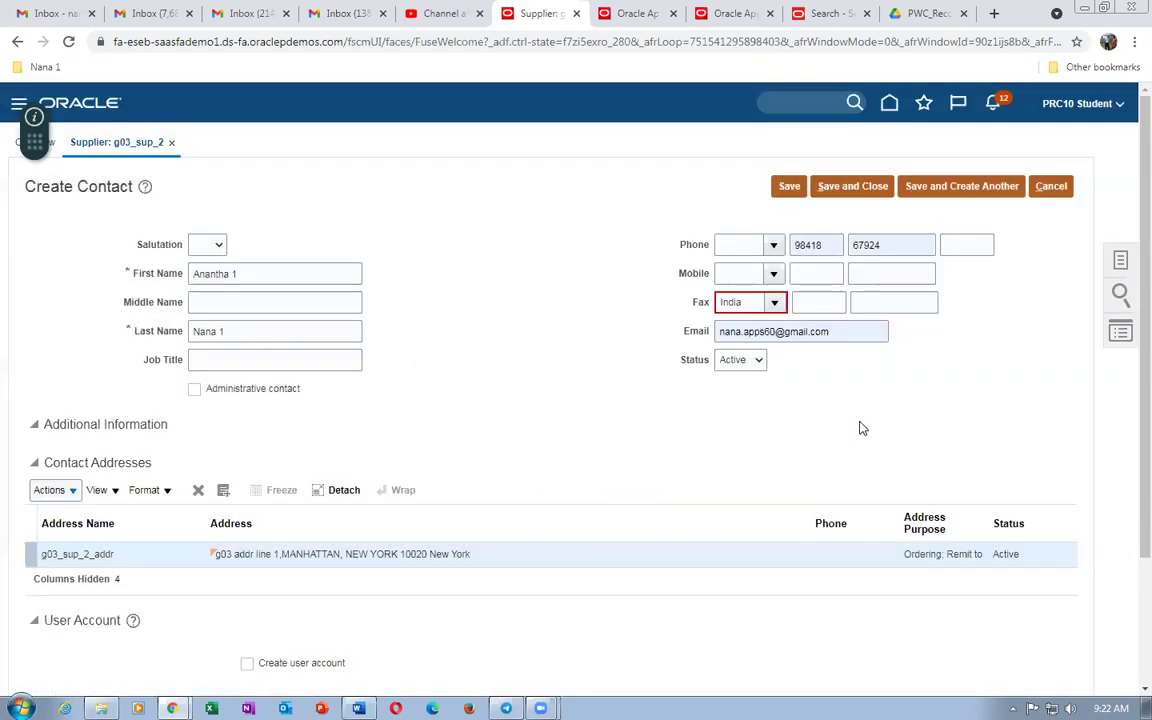
# Tick Create user account for the new contact.
pyautogui.scroll(-3, 270, 460)
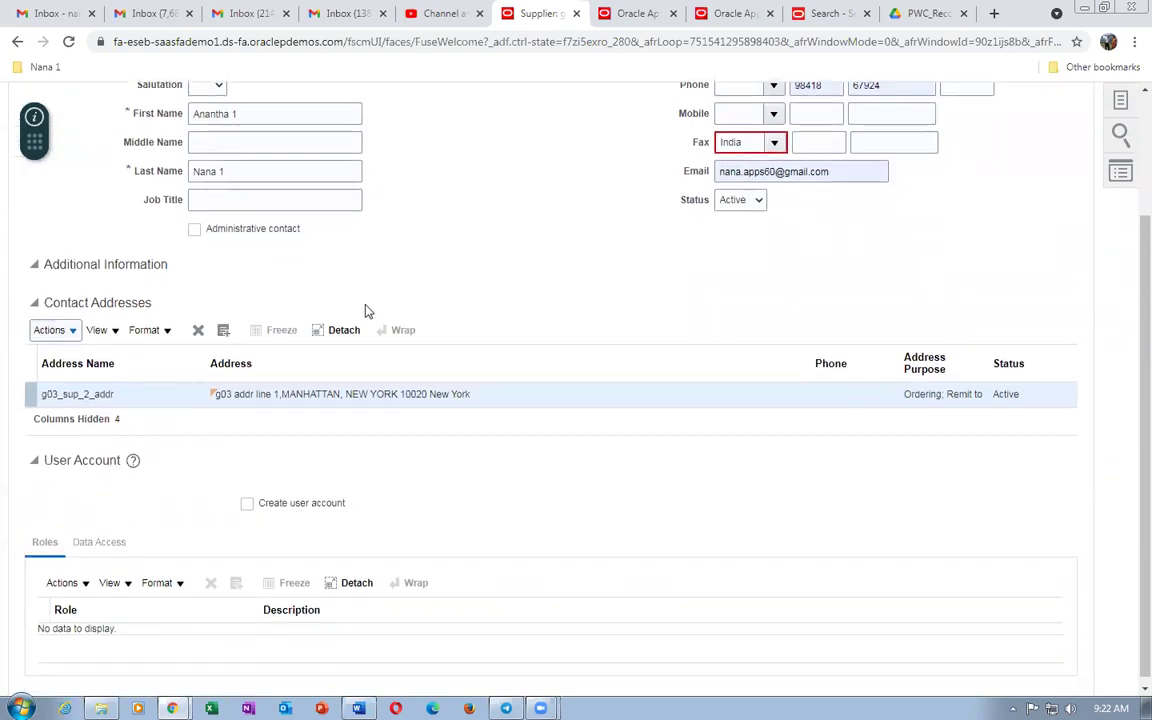
pyautogui.click(246, 505)
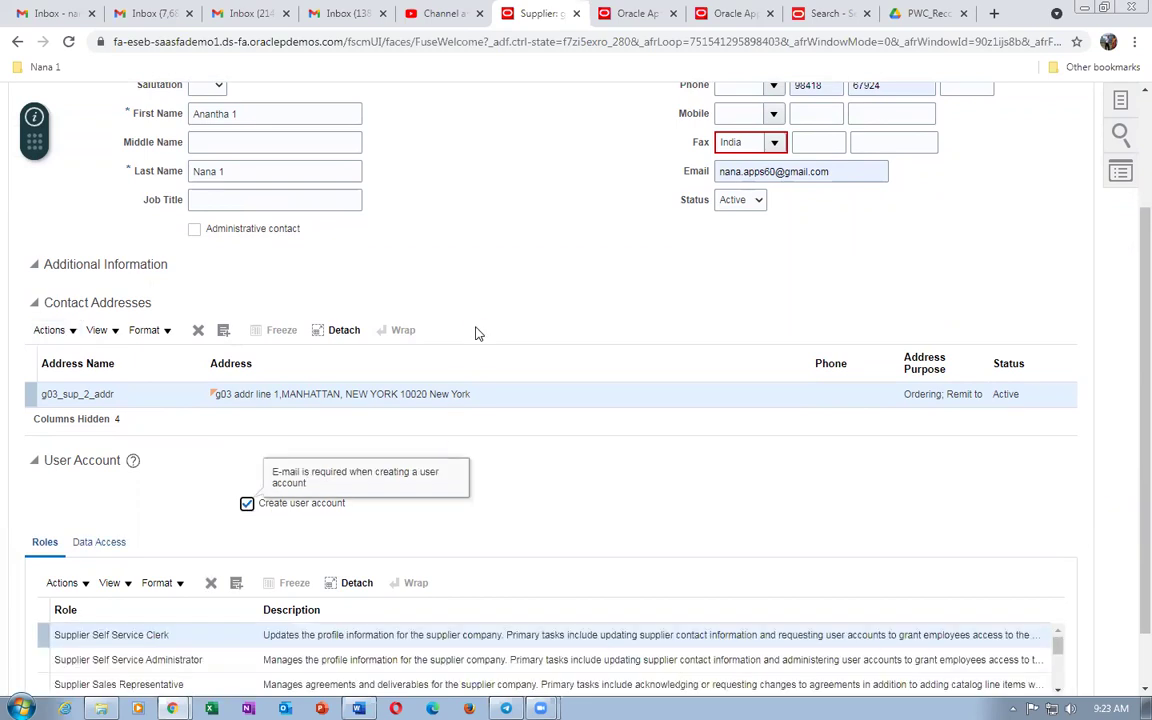
pyautogui.scroll(-1, 485, 410)
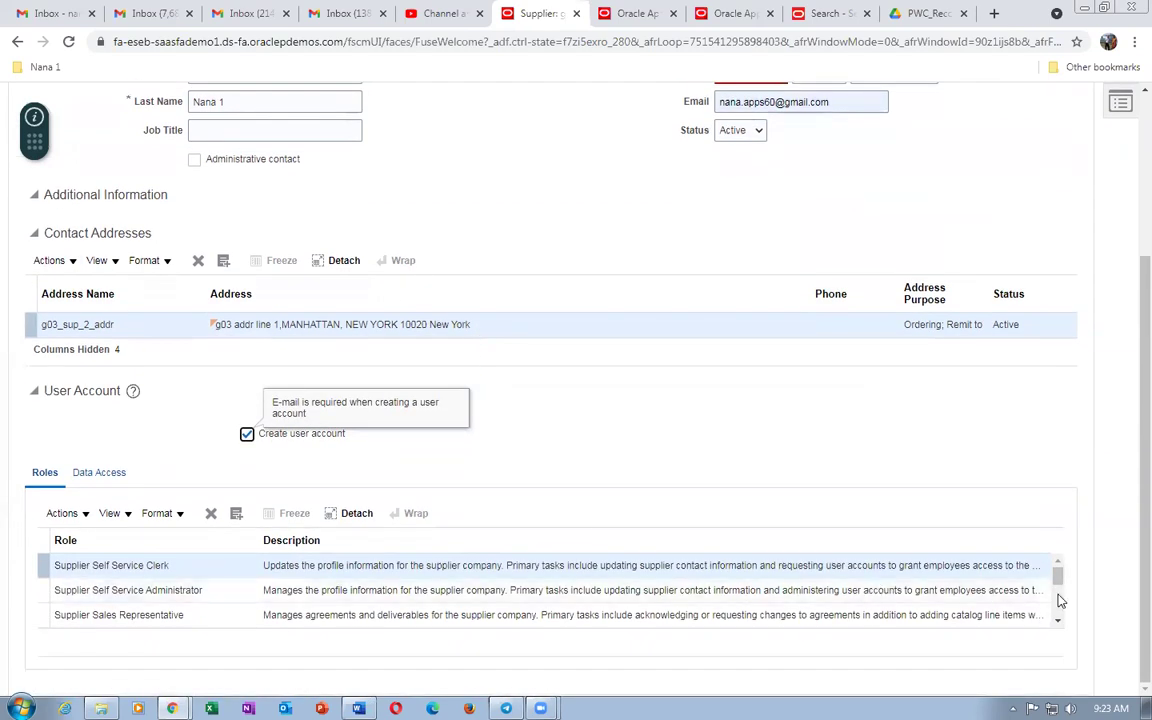
pyautogui.moveTo(1060, 588); pyautogui.dragTo(1064, 620)
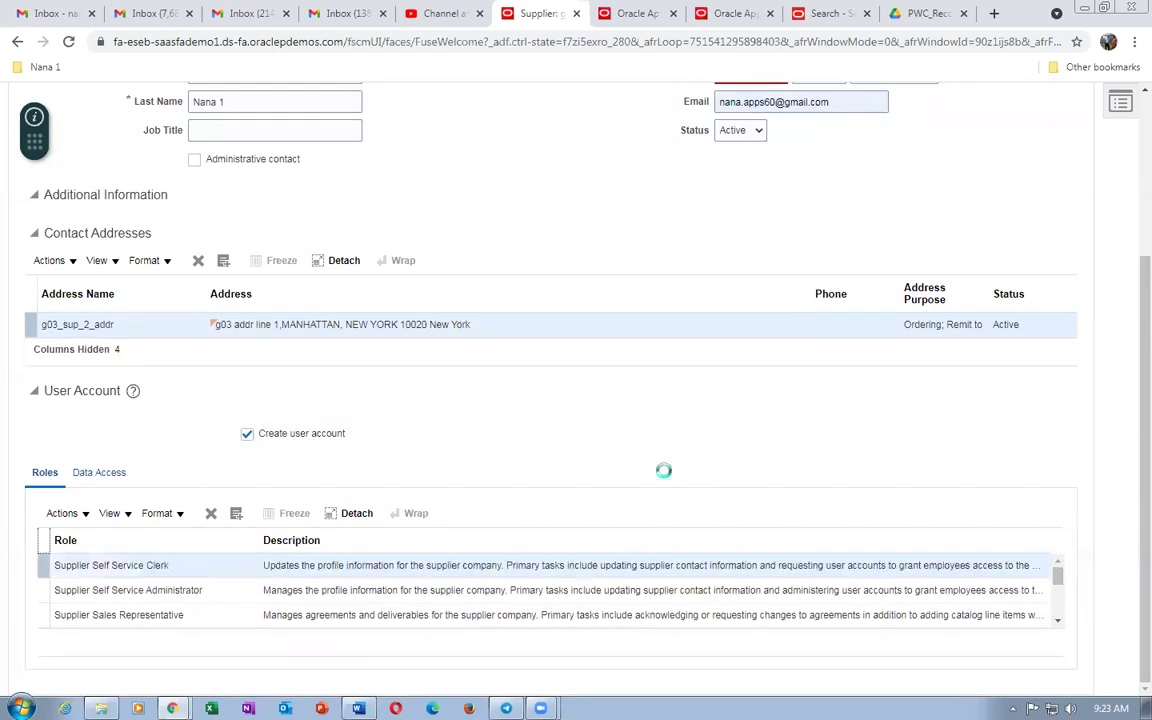
pyautogui.scroll(5, 652, 472)
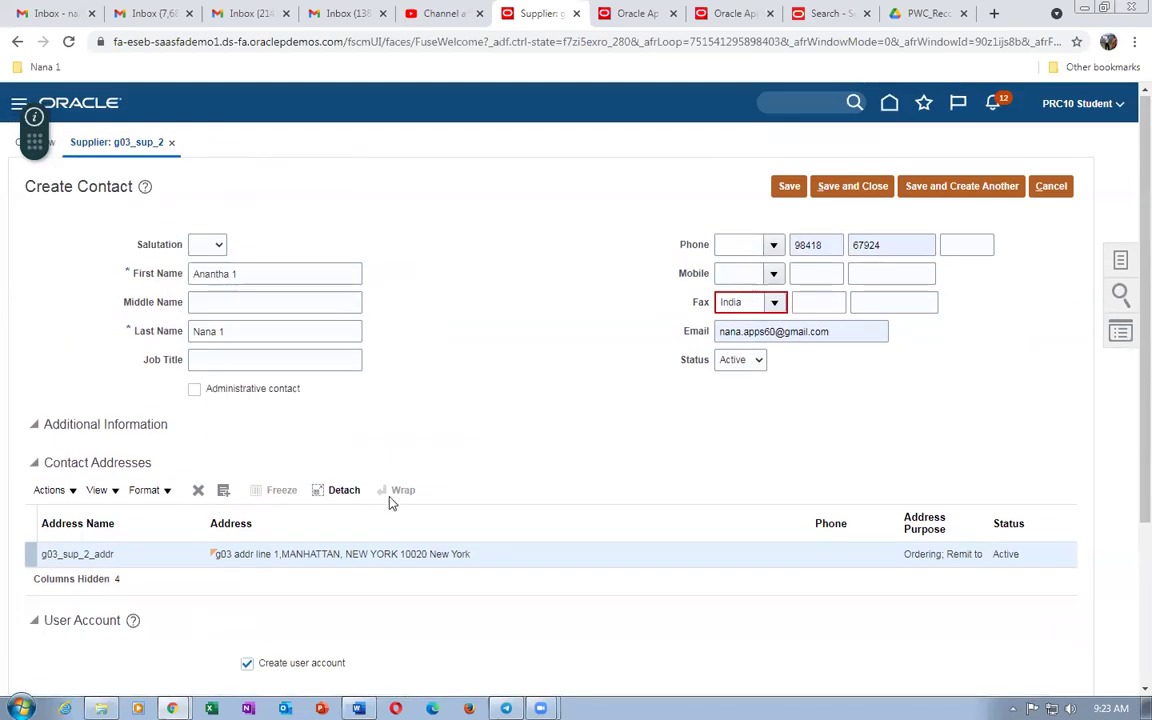
# Clear the invalid Fax country value and dismiss the fax error.
pyautogui.click(754, 304)
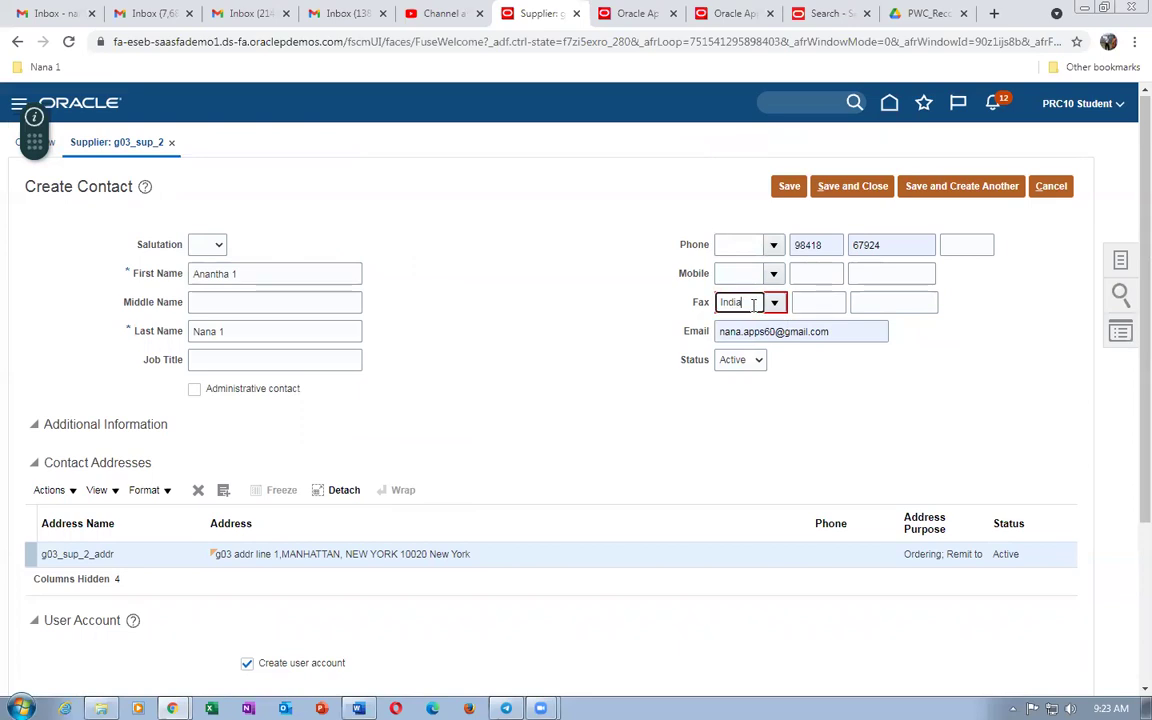
pyautogui.click(543, 460)
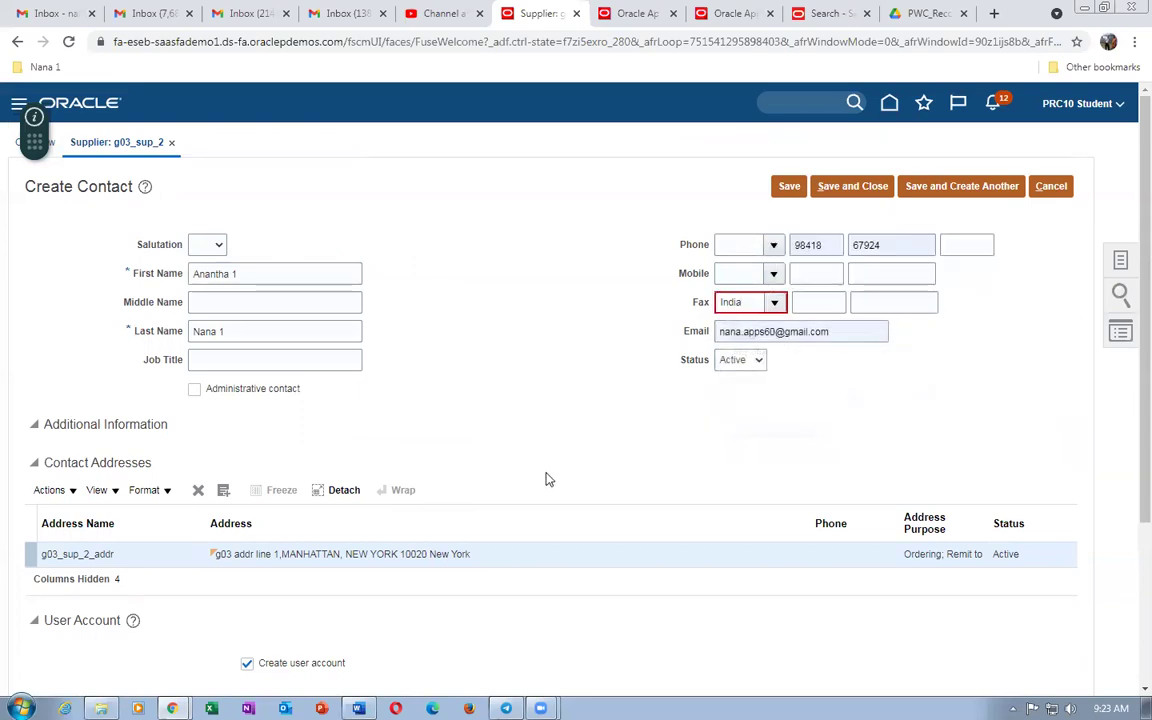
pyautogui.click(740, 302)
pyautogui.press('BackSpace')
pyautogui.click(475, 360)
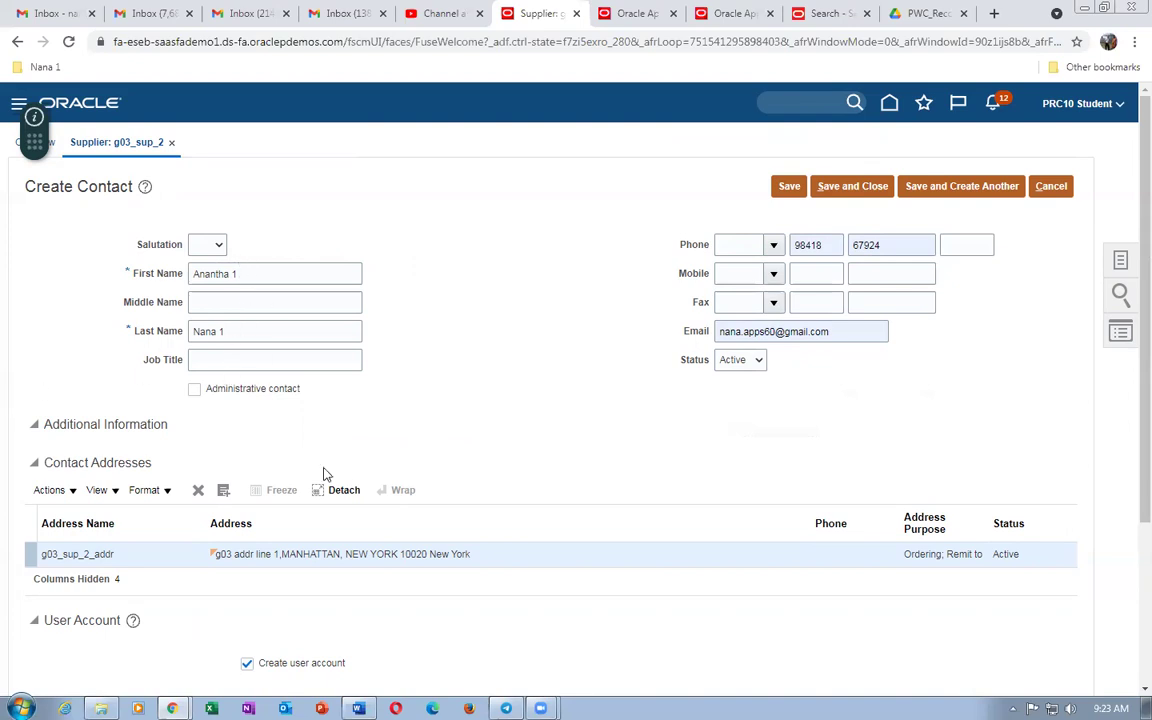
pyautogui.scroll(-3, 590, 497)
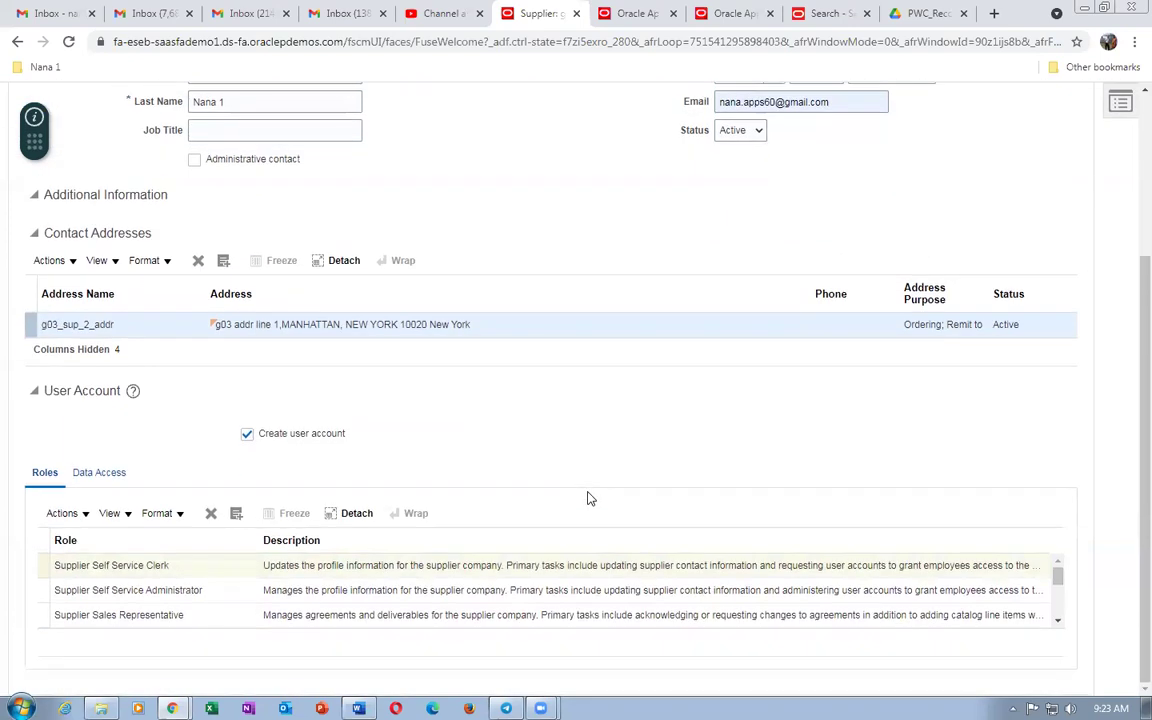
pyautogui.scroll(3, 590, 497)
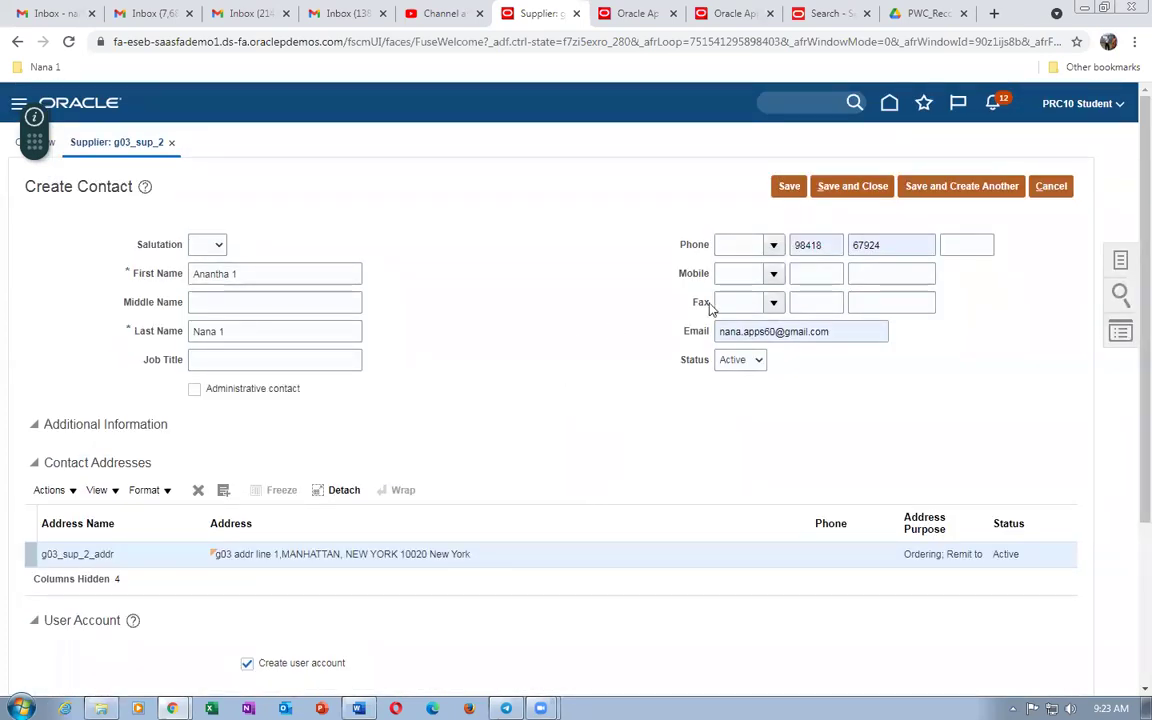
# Save and close the contact, correcting the last name by appending '1'.
pyautogui.click(849, 190)
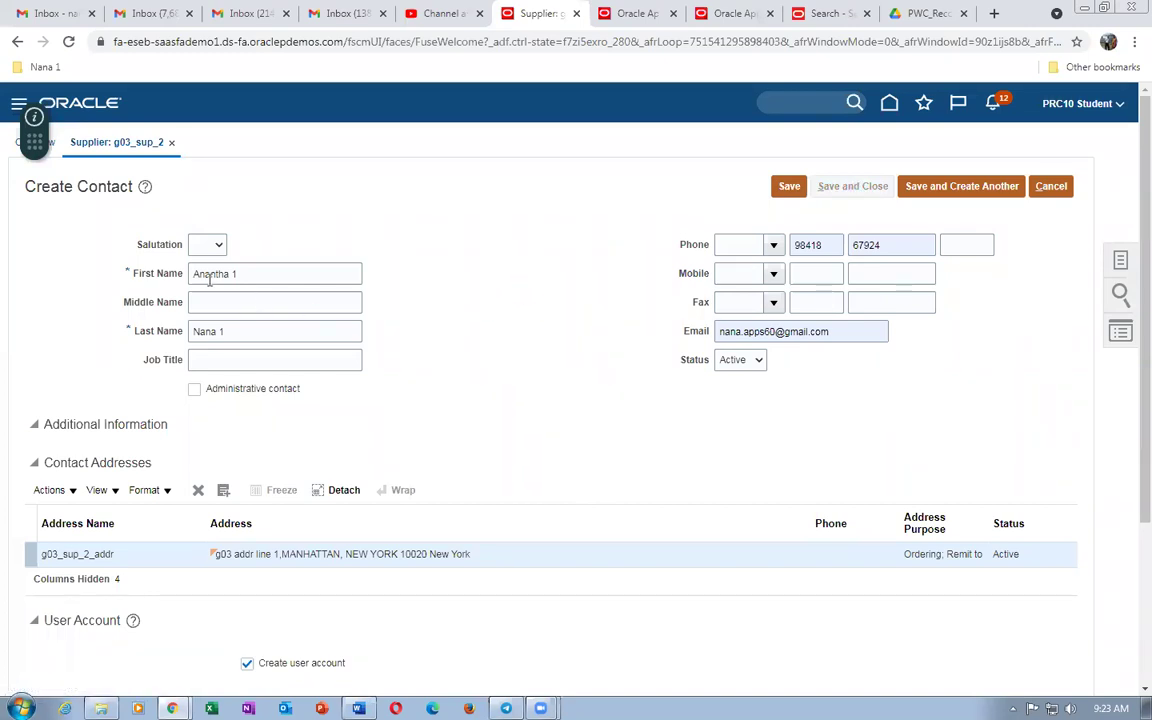
pyautogui.click(221, 331)
pyautogui.write('1')
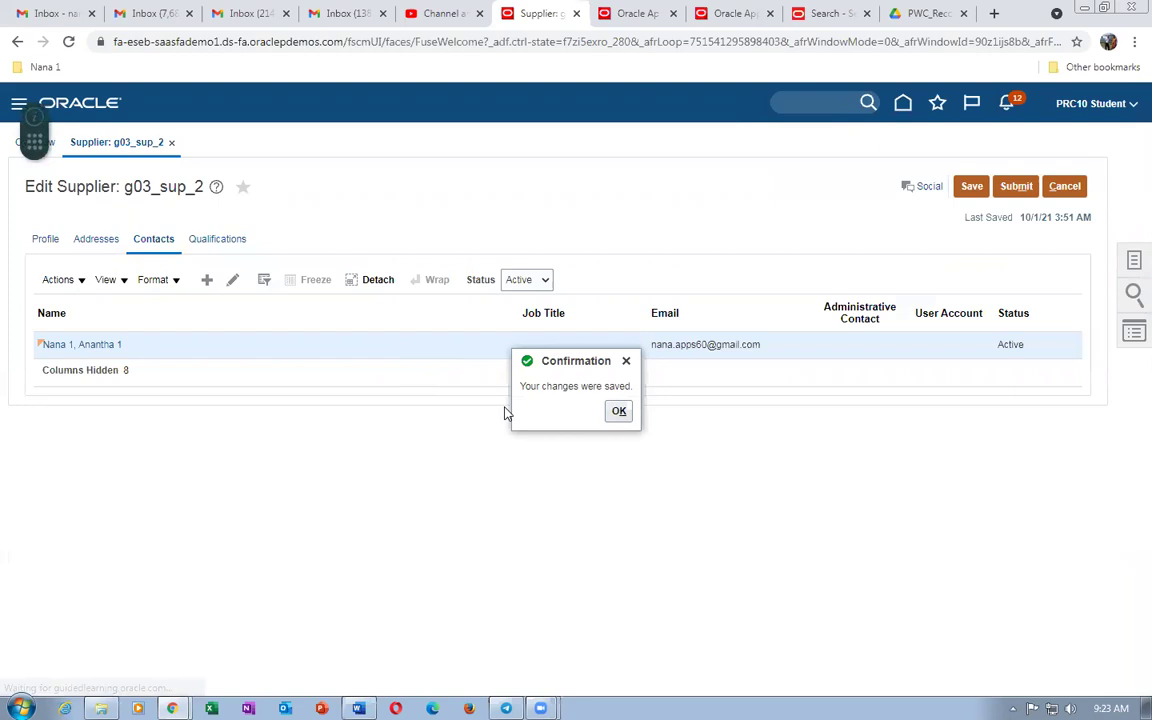
# Dismiss the confirmation, submit the supplier g03_sup_2 changes, and close the saved-changes message.
pyautogui.click(617, 414)
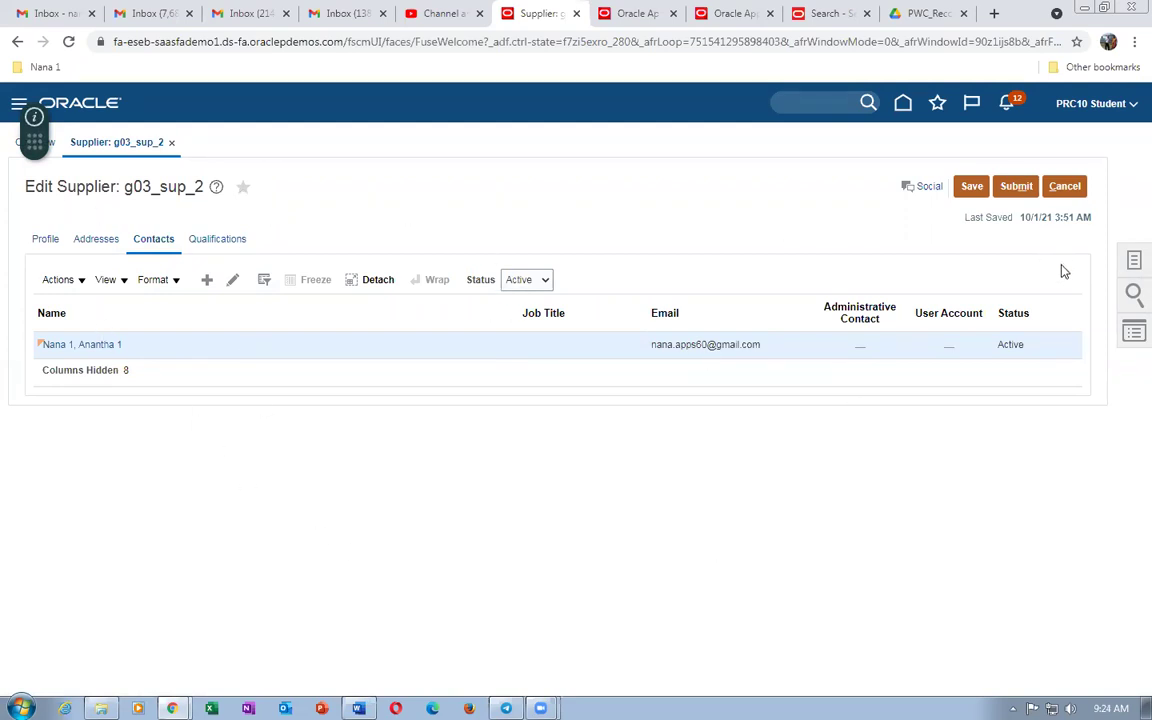
pyautogui.click(1020, 190)
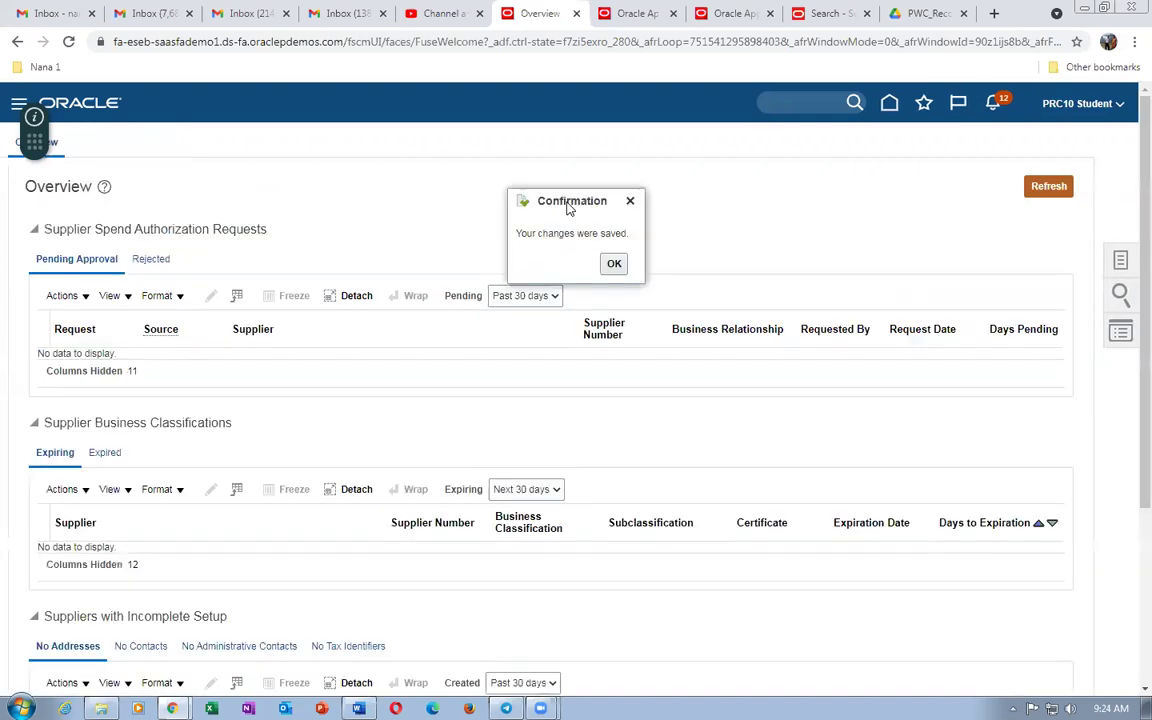
pyautogui.click(612, 264)
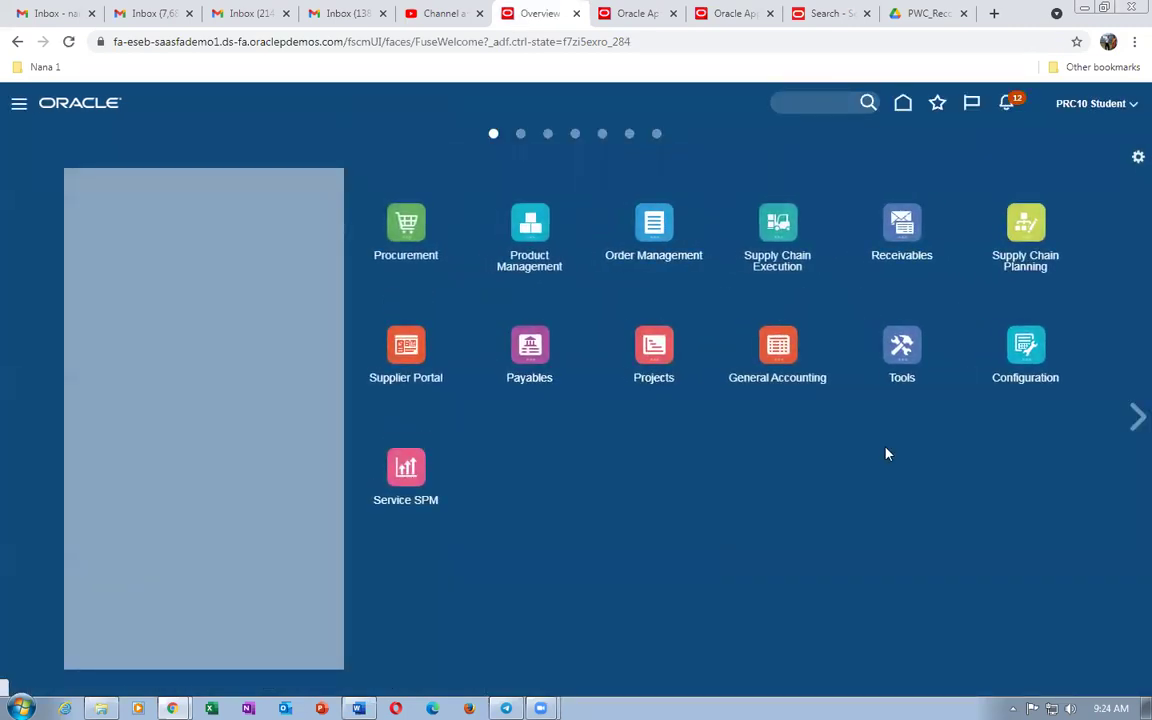
# In Security Console Users, search for the contact's first name and open the account.
pyautogui.click(912, 357)
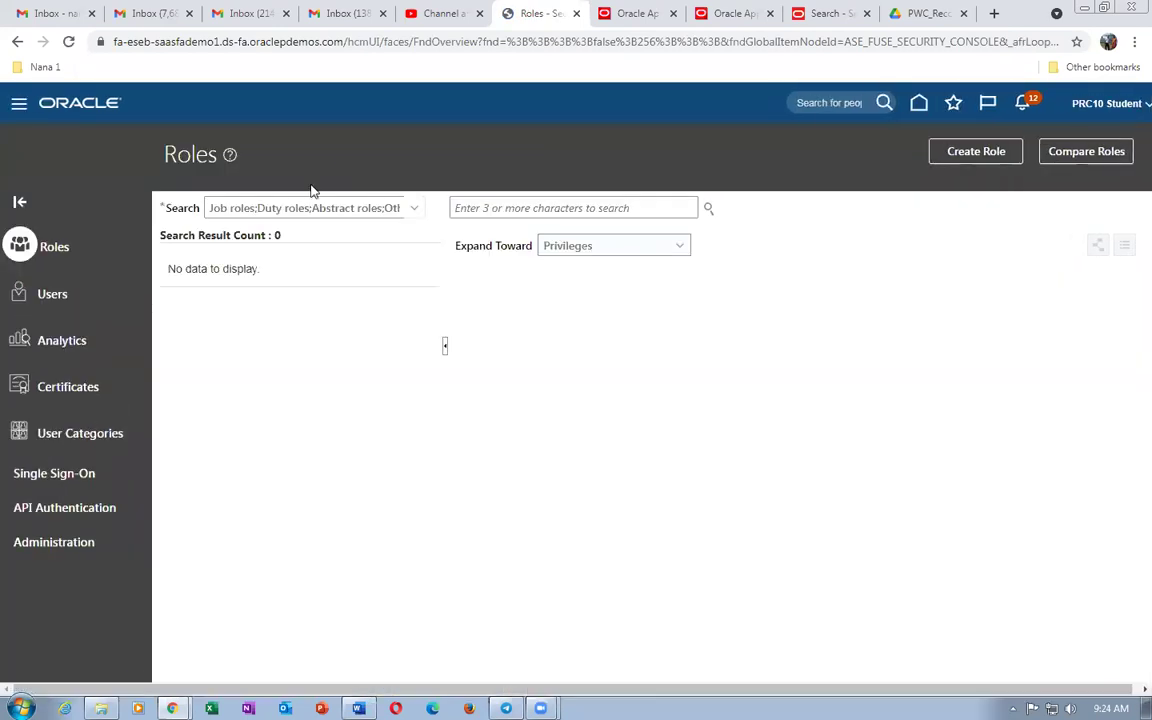
pyautogui.click(60, 296)
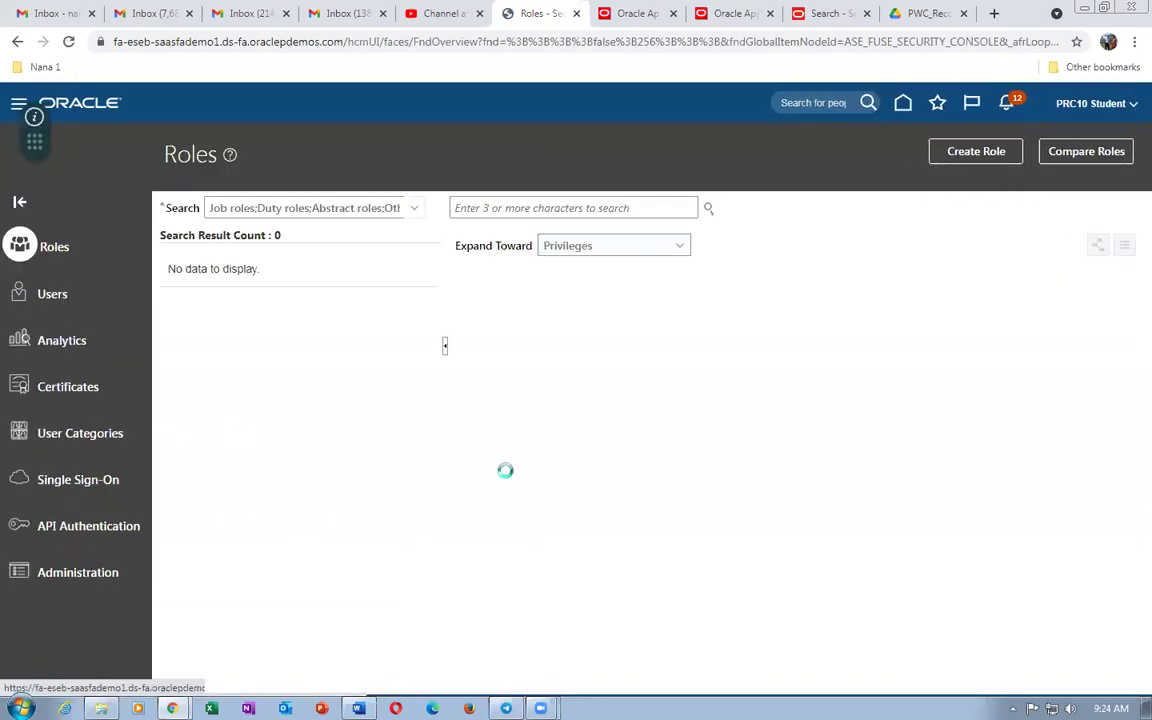
pyautogui.click(596, 208)
pyautogui.write('anantha')
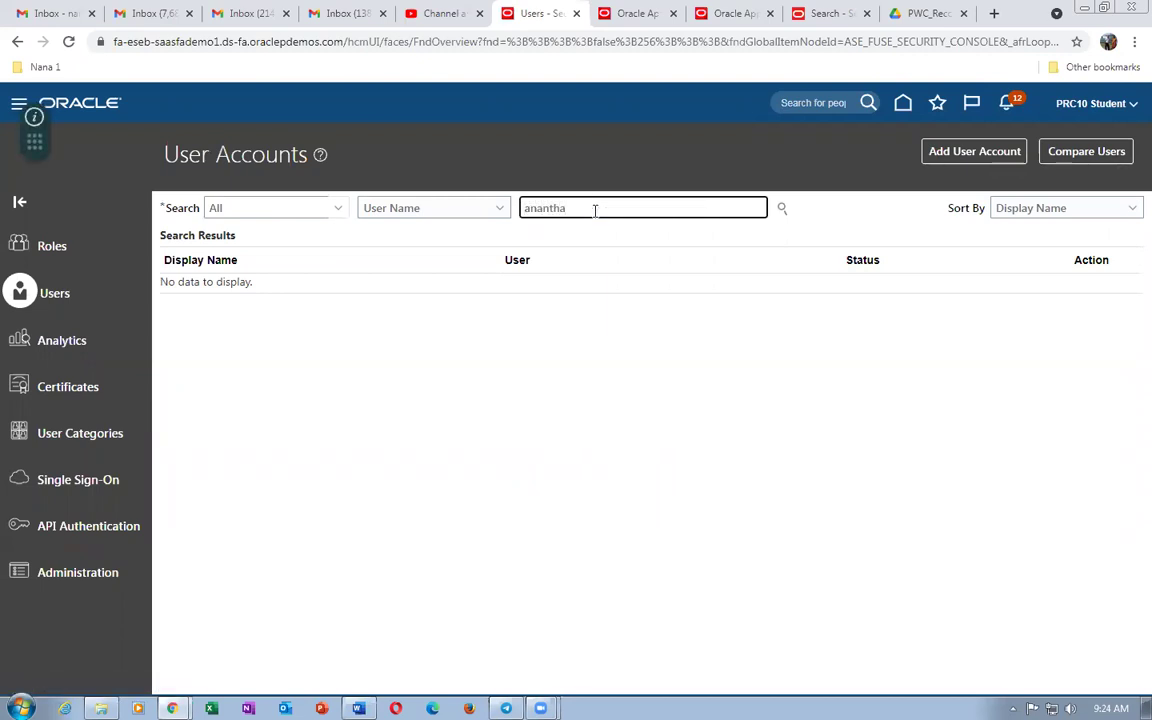
pyautogui.press('Return')
pyautogui.click(214, 305)
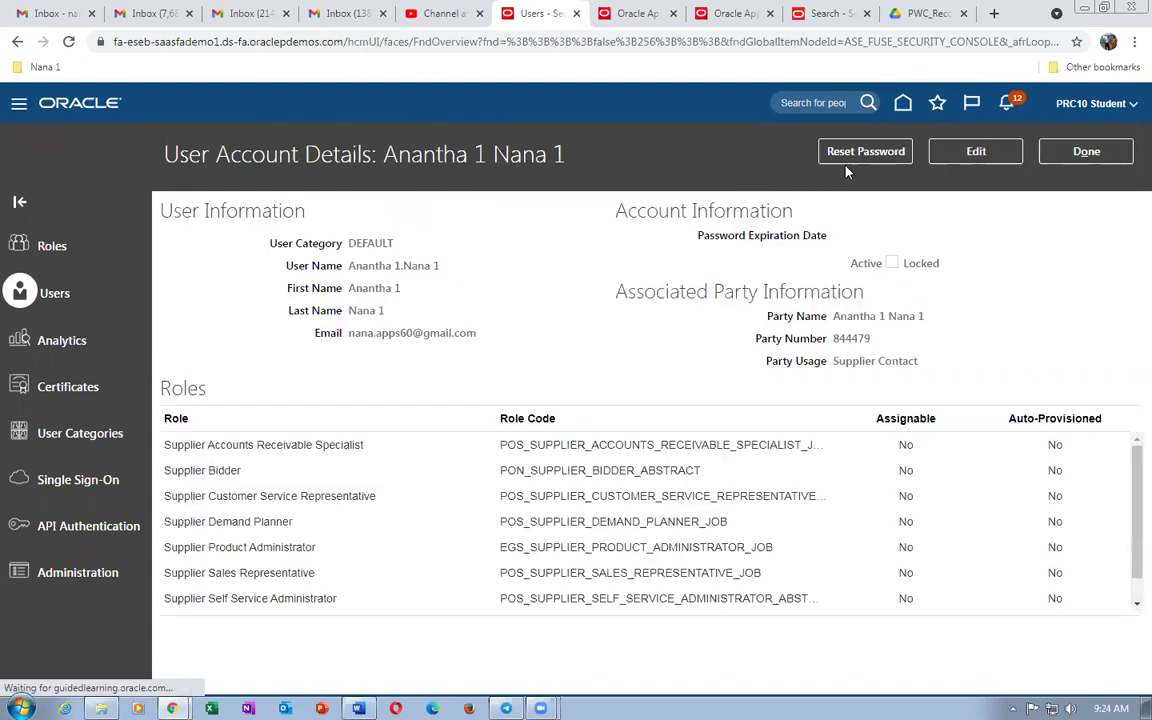
# Reset the account password manually, entering and confirming the new password.
pyautogui.click(865, 152)
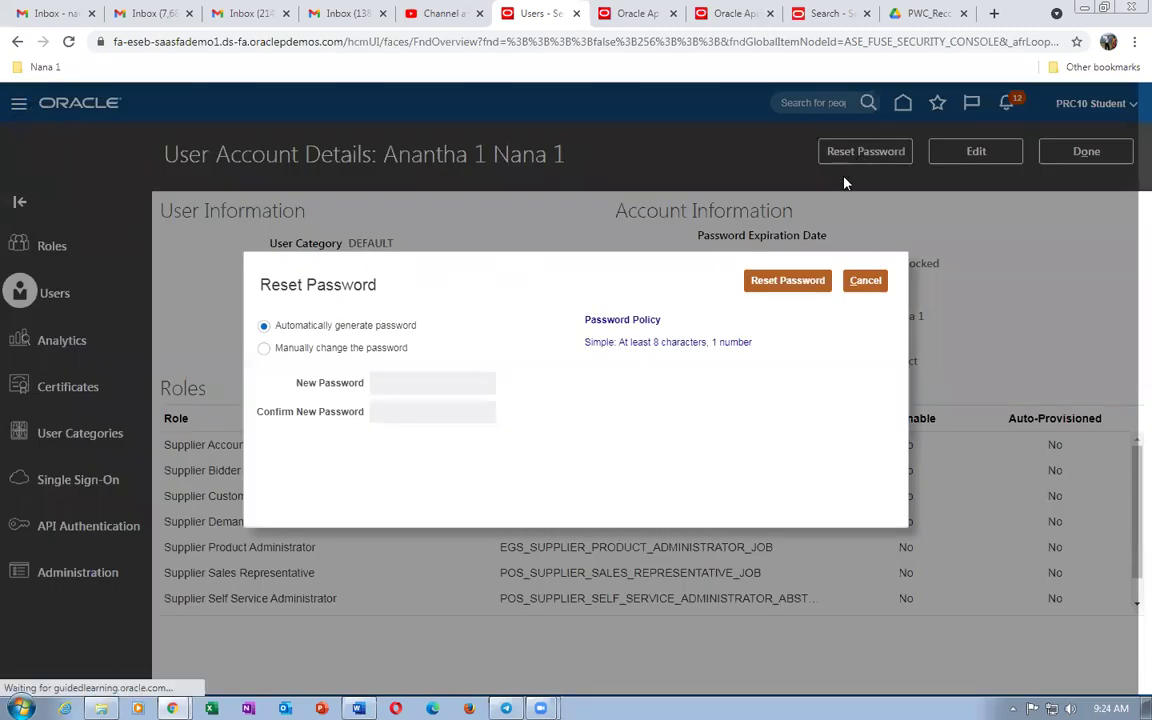
pyautogui.click(263, 349)
pyautogui.click(420, 383)
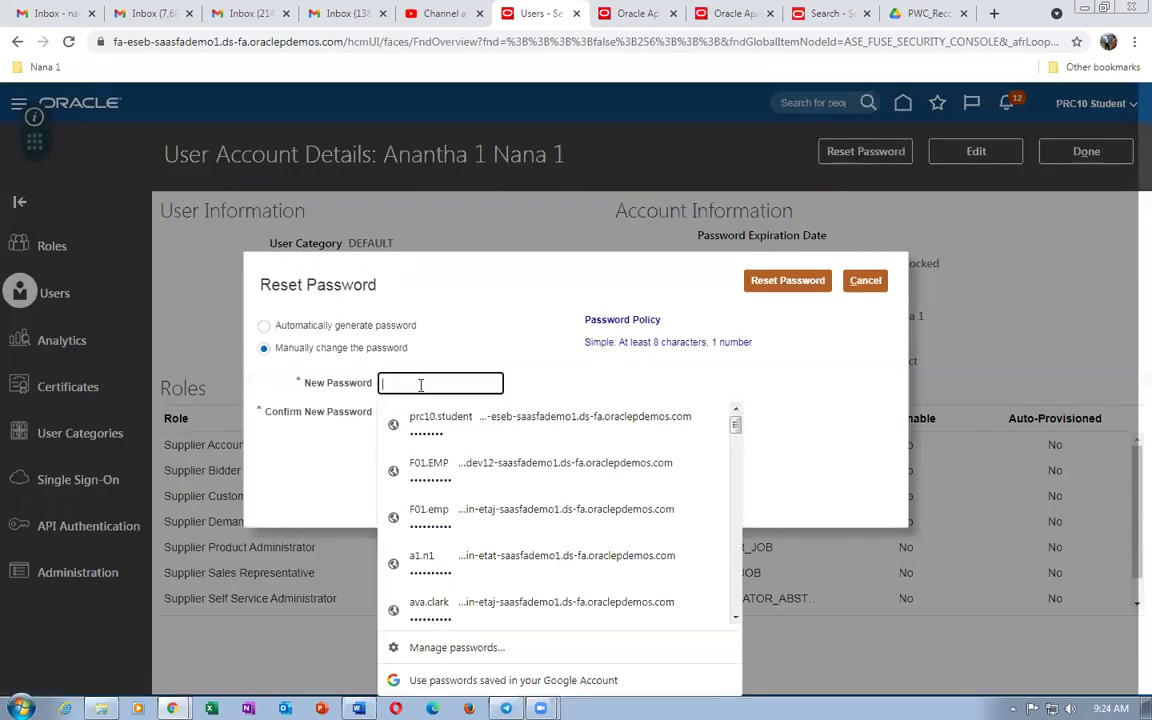
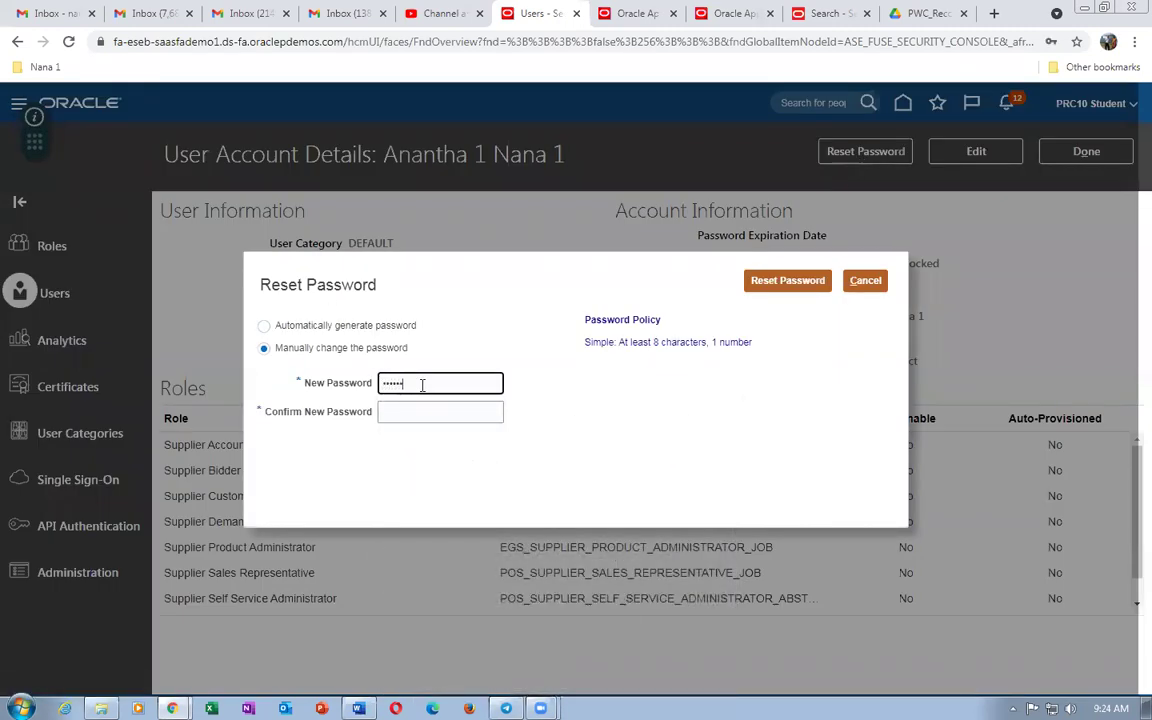
pyautogui.press('Tab')
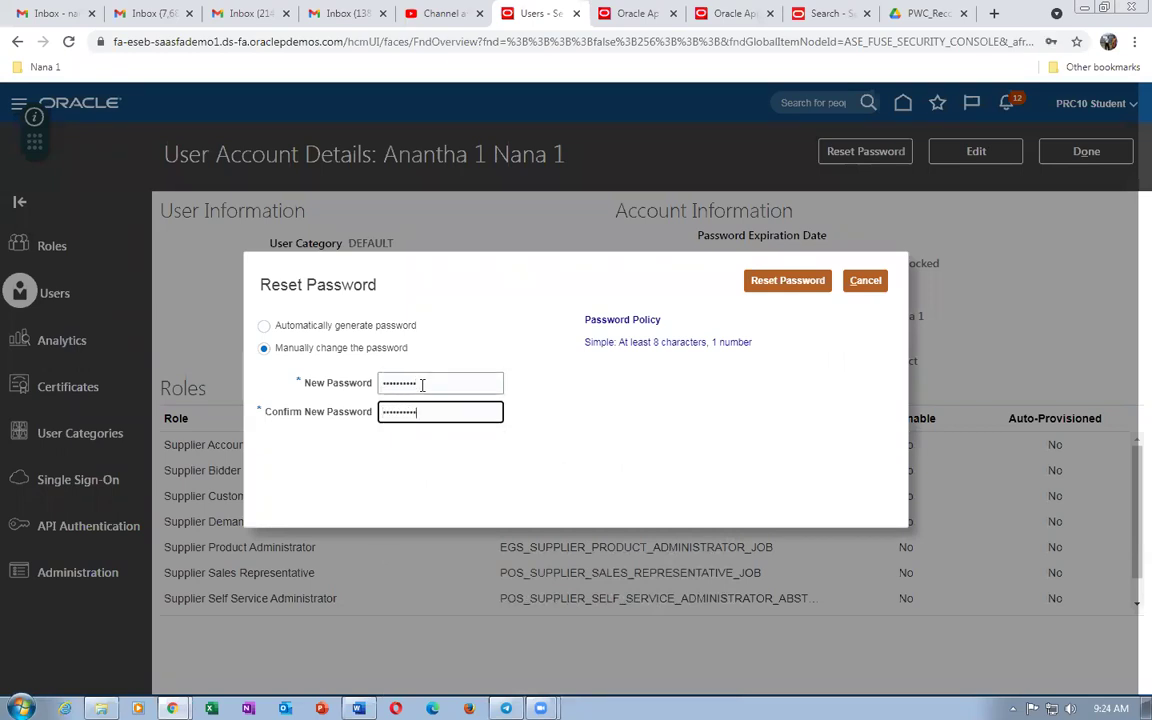
pyautogui.click(790, 282)
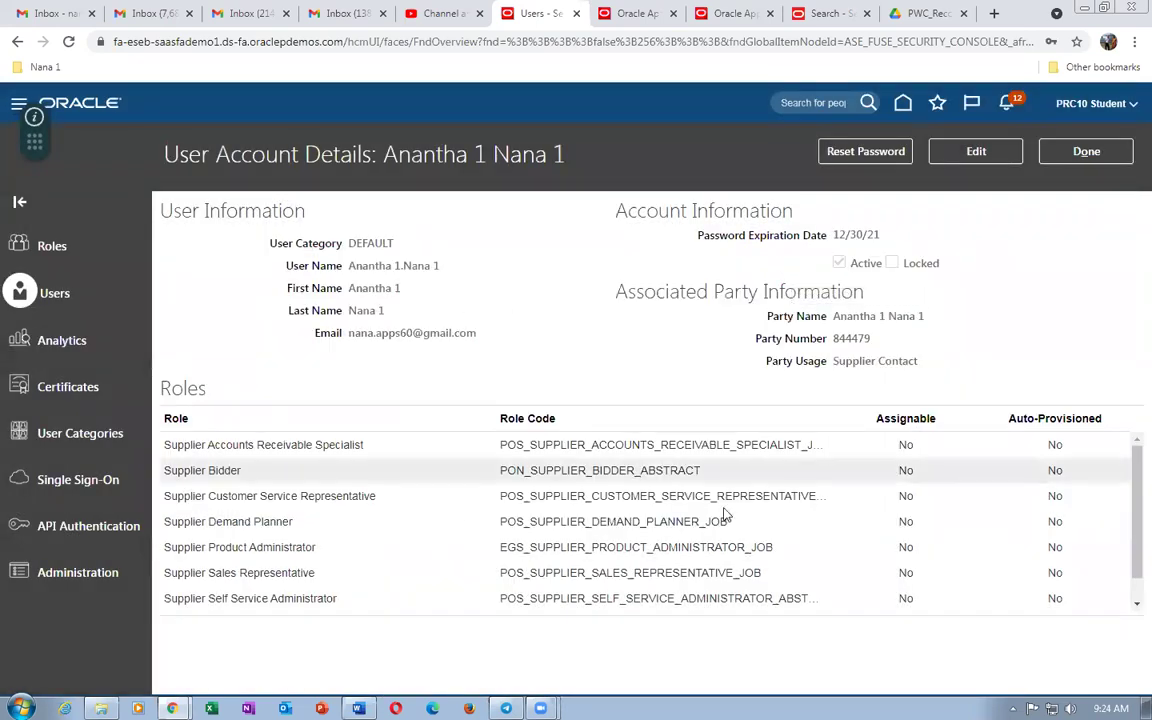
# Replace the account's user name with the short initials form and save the account.
pyautogui.click(972, 150)
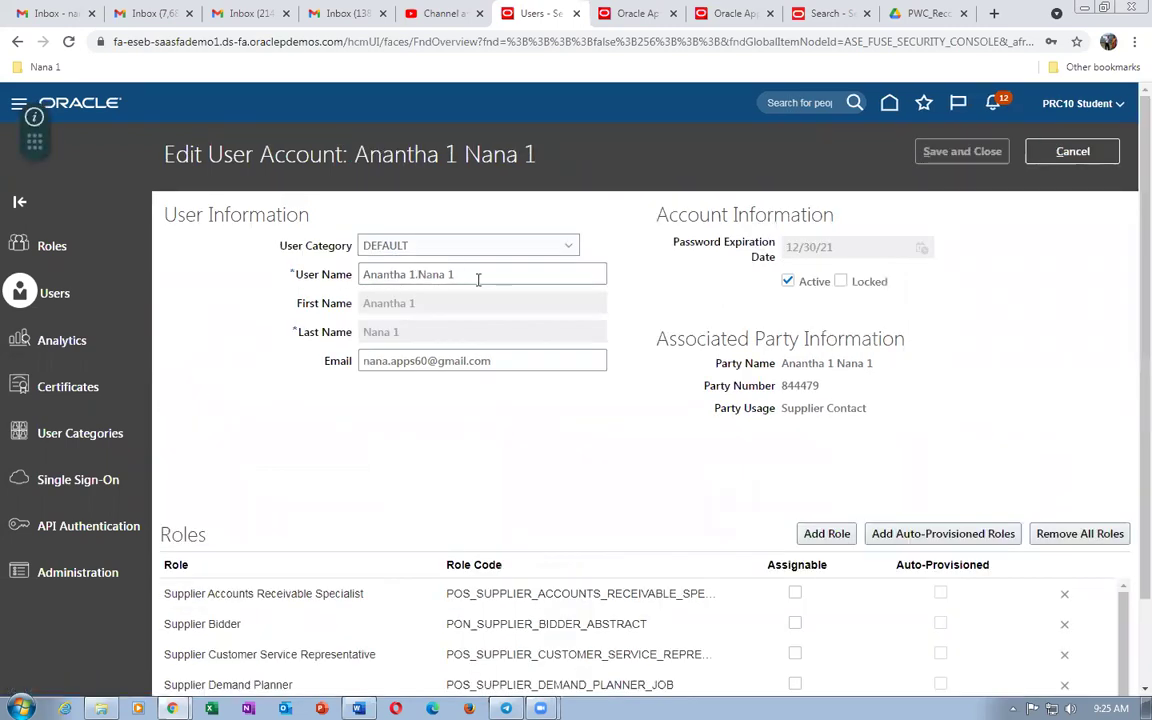
pyautogui.moveTo(480, 276); pyautogui.dragTo(300, 278)
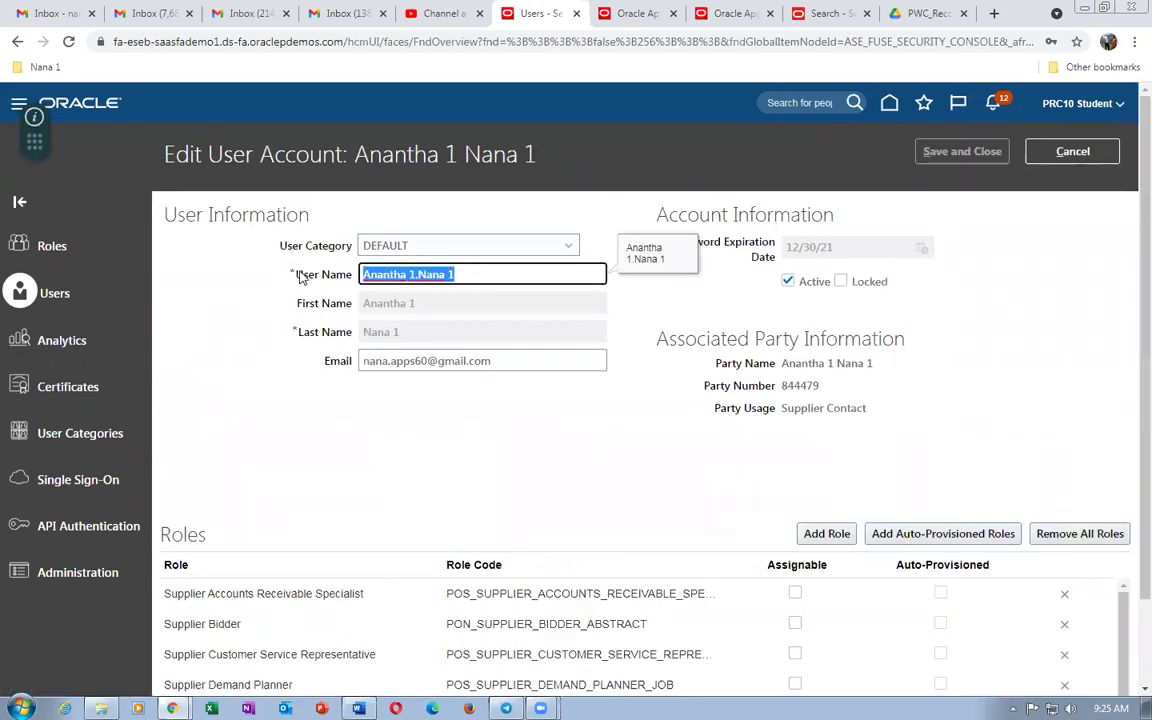
pyautogui.write('A1.N1')
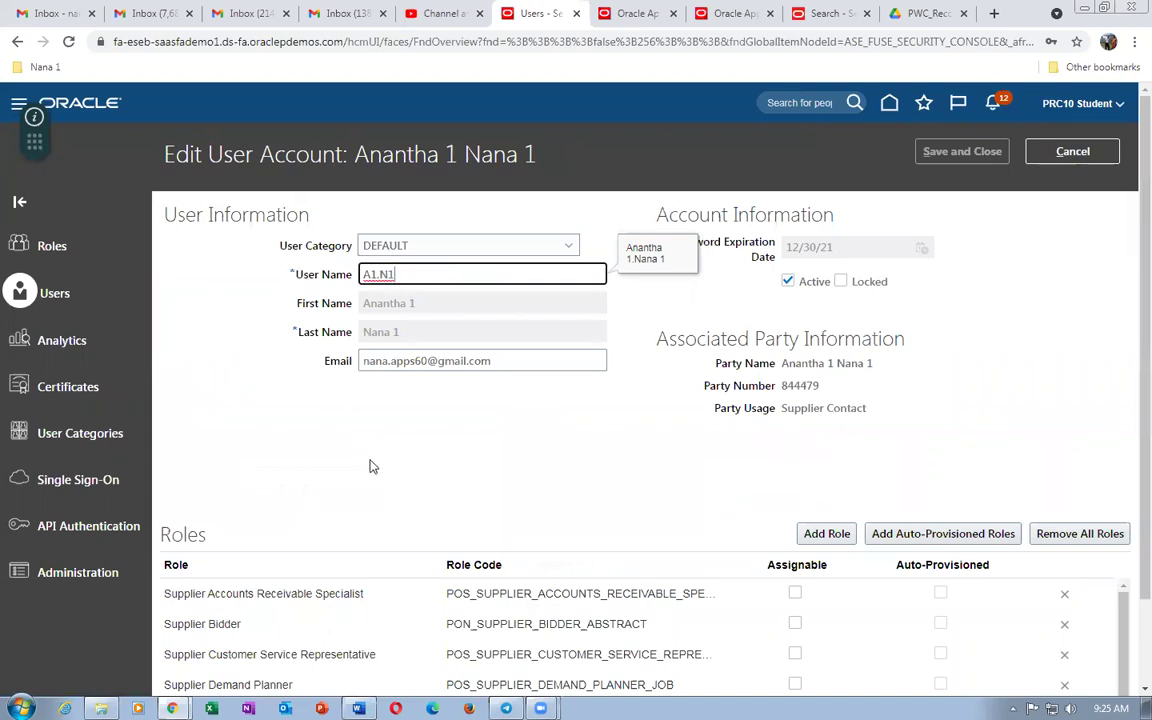
pyautogui.click(360, 440)
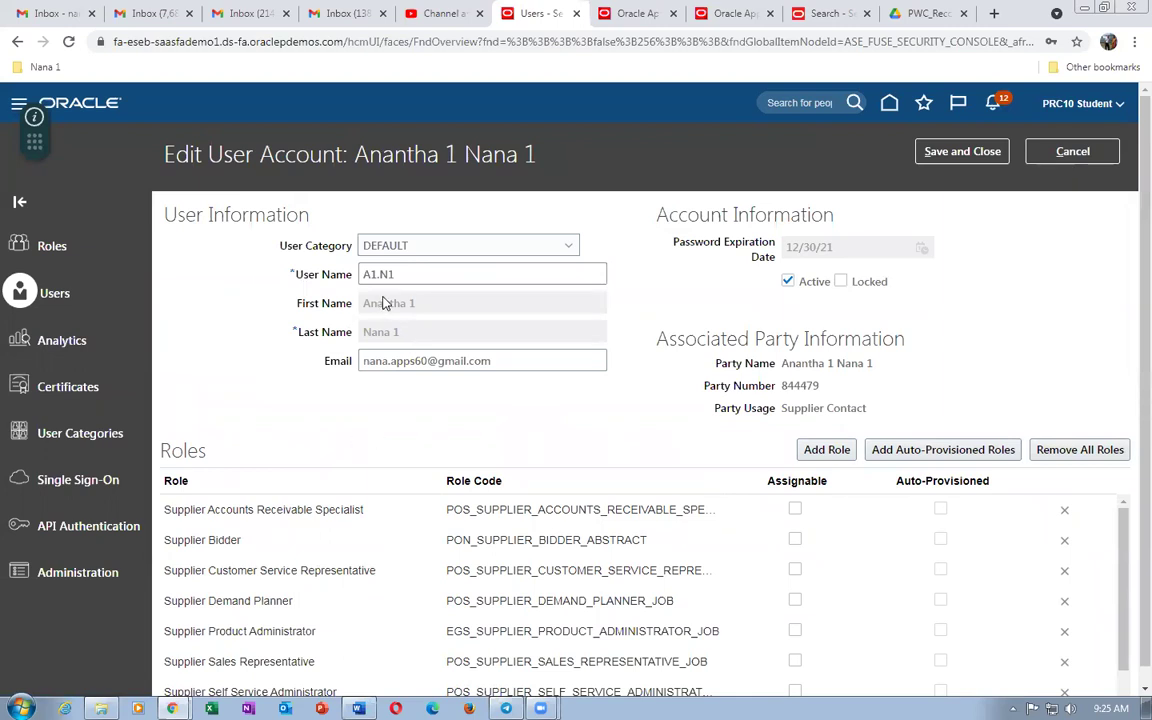
pyautogui.click(957, 152)
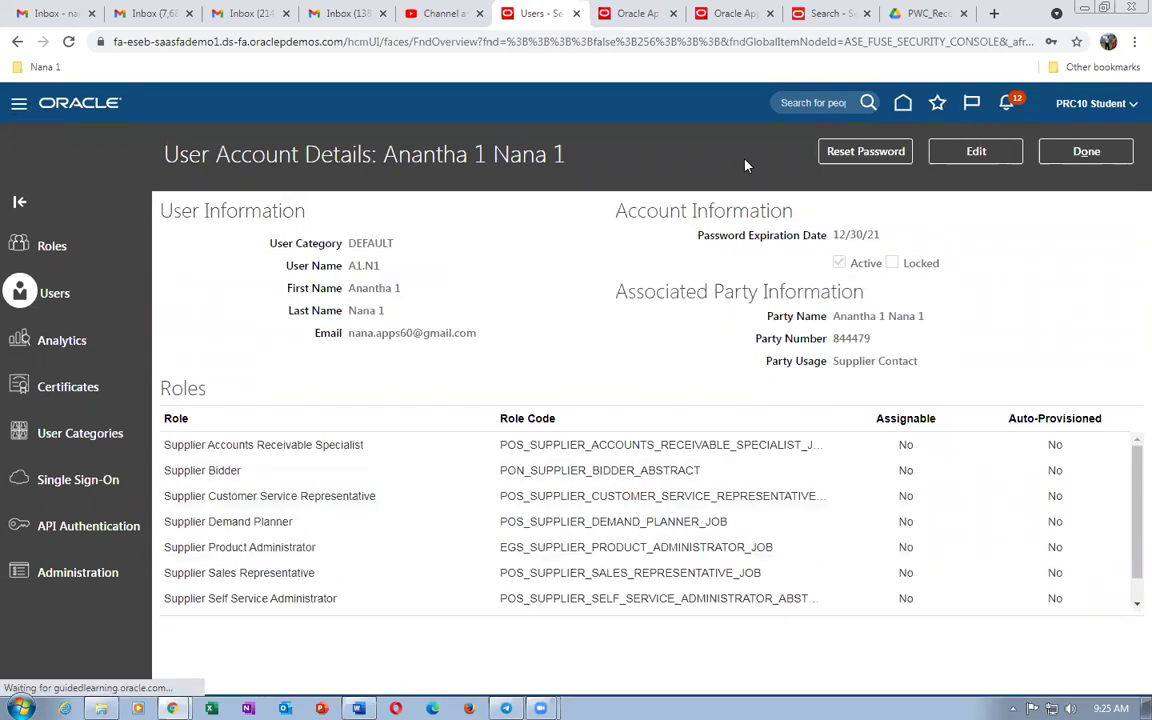
# Return to the User Accounts search page and select the site's base URL up to .com.
pyautogui.click(1086, 152)
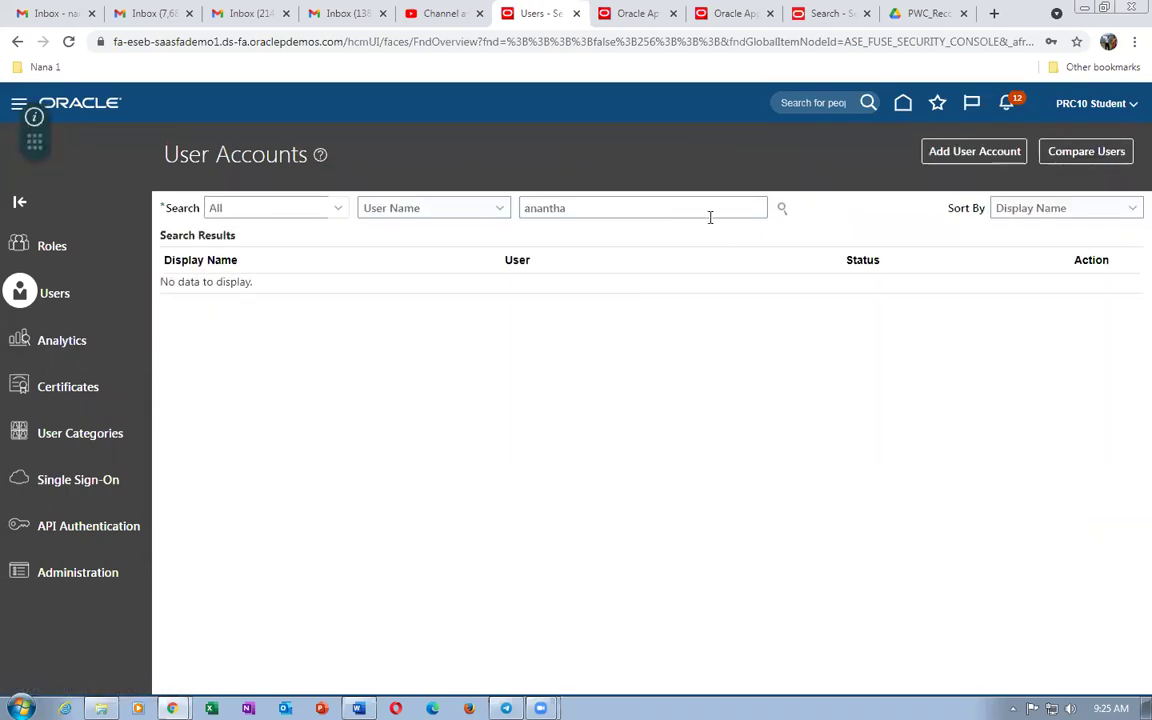
pyautogui.click(258, 44)
pyautogui.press('Home')
pyautogui.hotkey('shift', 'Right')
pyautogui.hotkey('shift', 'Right')
pyautogui.hotkey('shift', 'Right')
pyautogui.hotkey('shift', 'Right')
pyautogui.hotkey('shift', 'Right')
pyautogui.hotkey('shift', 'Right')
pyautogui.hotkey('shift', 'Right')
pyautogui.hotkey('shift', 'Right')
pyautogui.hotkey('shift', 'Right')
pyautogui.hotkey('shift', 'Right')
pyautogui.hotkey('shift', 'Right')
pyautogui.hotkey('shift', 'Right')
pyautogui.hotkey('shift', 'Right')
pyautogui.hotkey('shift', 'Right')
pyautogui.hotkey('shift', 'Right')
pyautogui.hotkey('shift', 'Right')
pyautogui.hotkey('shift', 'Right')
pyautogui.hotkey('shift', 'Right')
pyautogui.hotkey('shift', 'Right')
pyautogui.hotkey('shift', 'Right')
pyautogui.hotkey('shift', 'Right')
pyautogui.hotkey('shift', 'Right')
pyautogui.hotkey('ctrl', 'c')
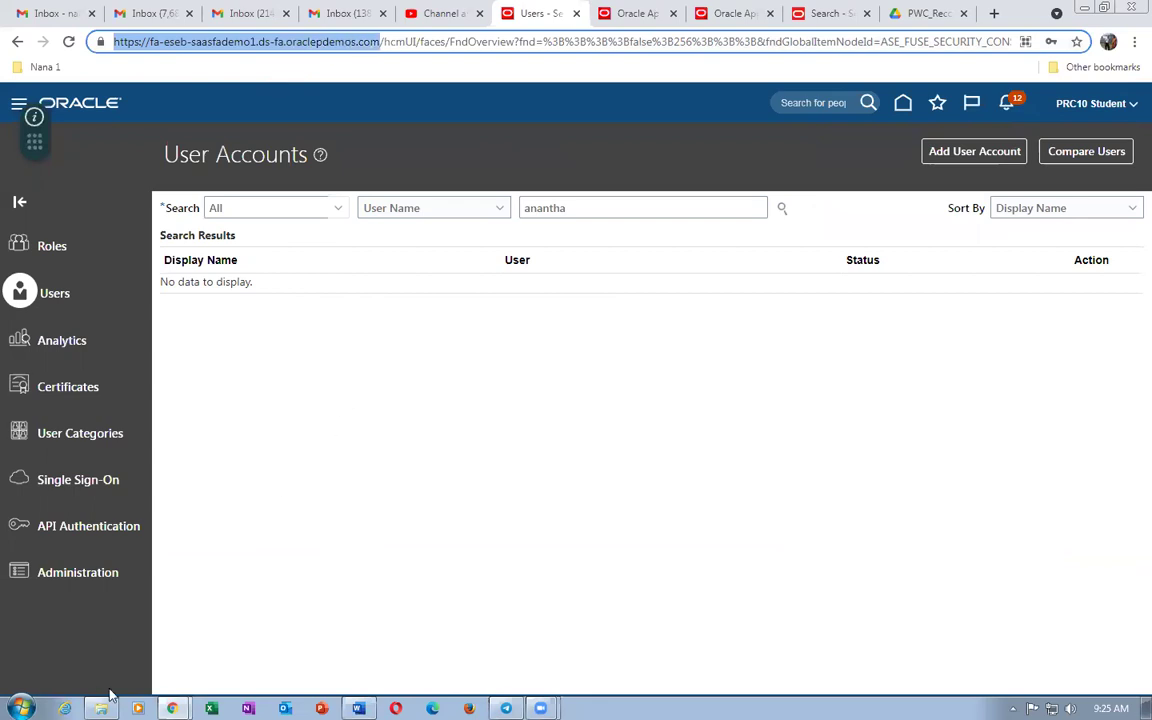
# In Opera, load the copied Oracle site address.
pyautogui.click(396, 708)
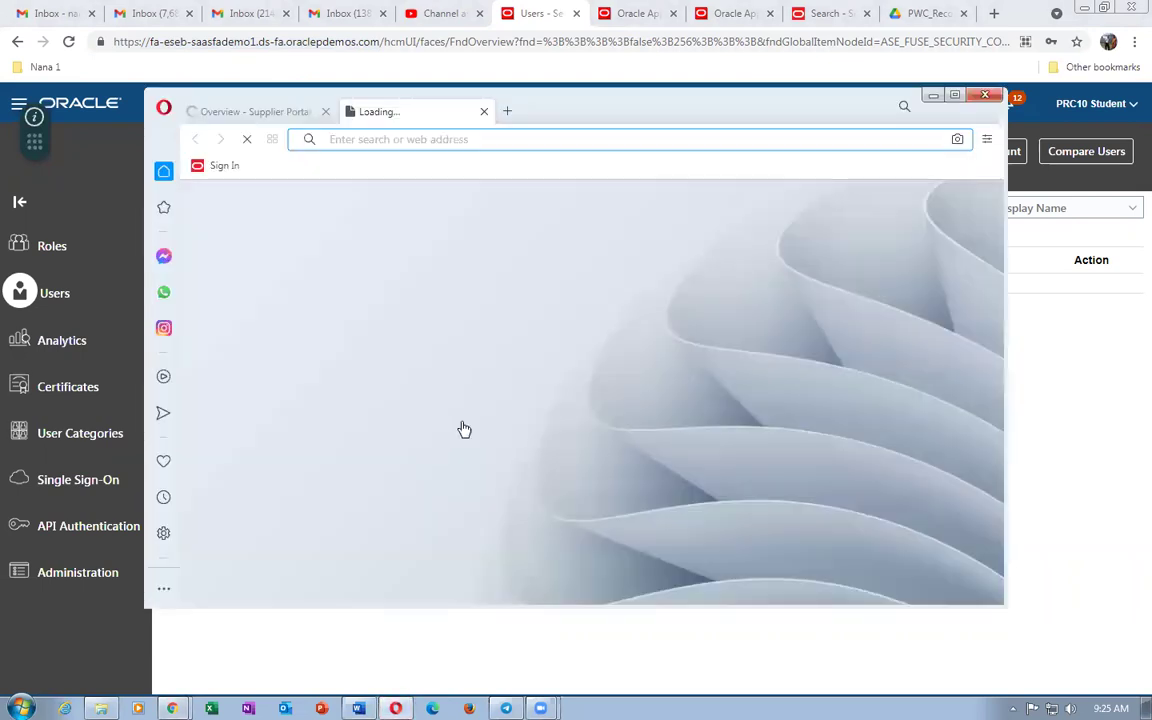
pyautogui.hotkey('ctrl', 'v')
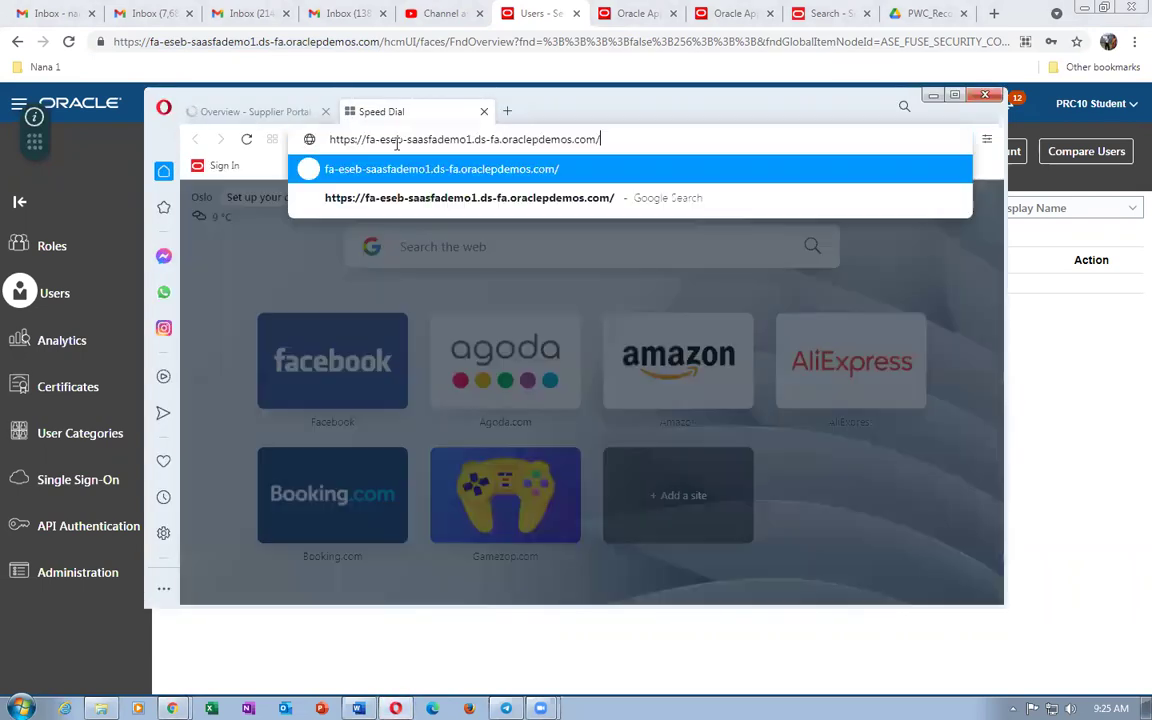
pyautogui.press('Return')
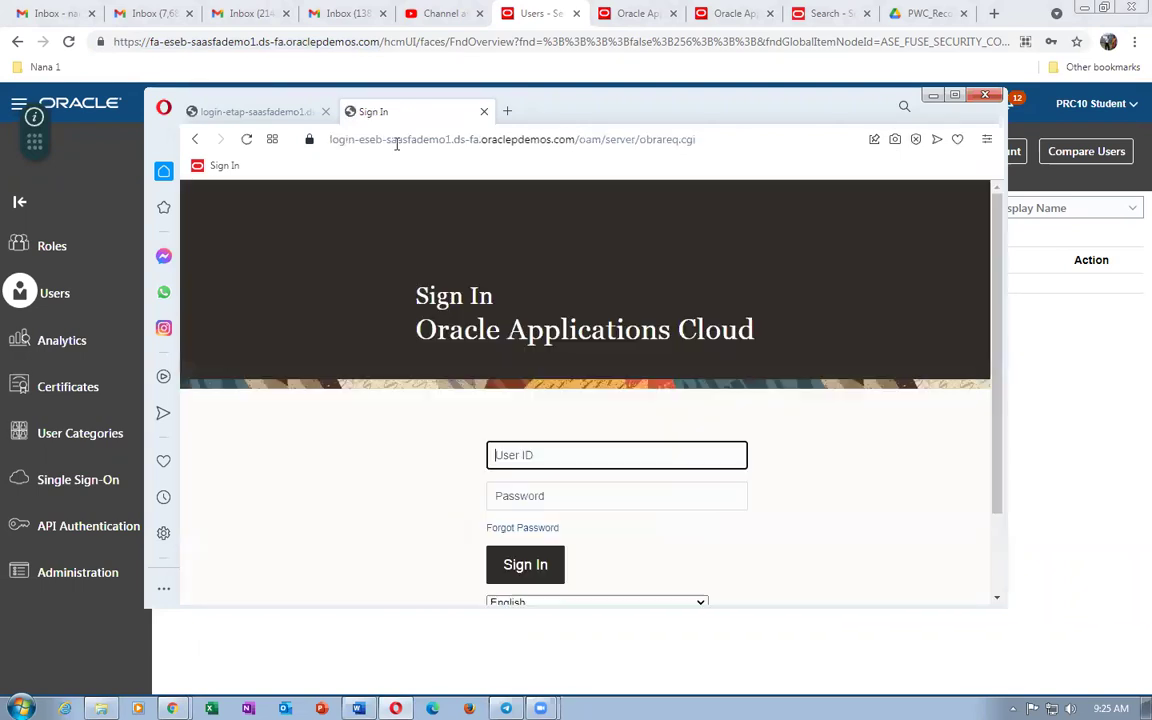
# Sign in with the renamed user name and new password, then maximize the window.
pyautogui.write('a1')
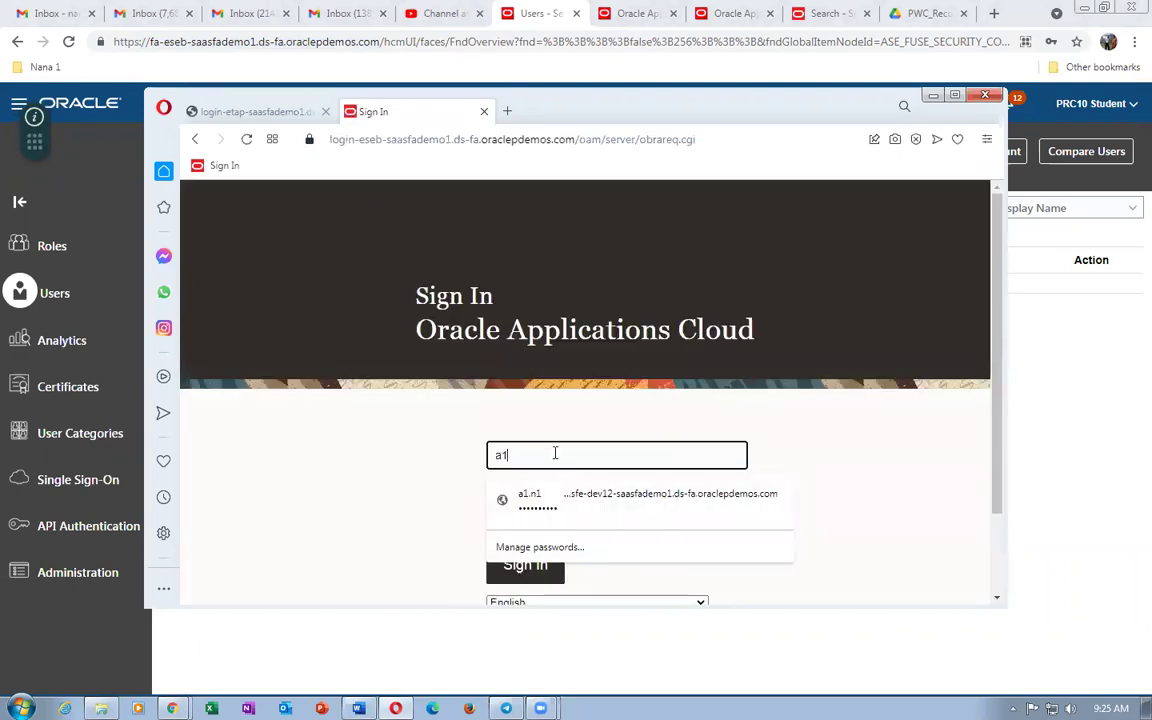
pyautogui.write('.n1')
pyautogui.press('Tab')
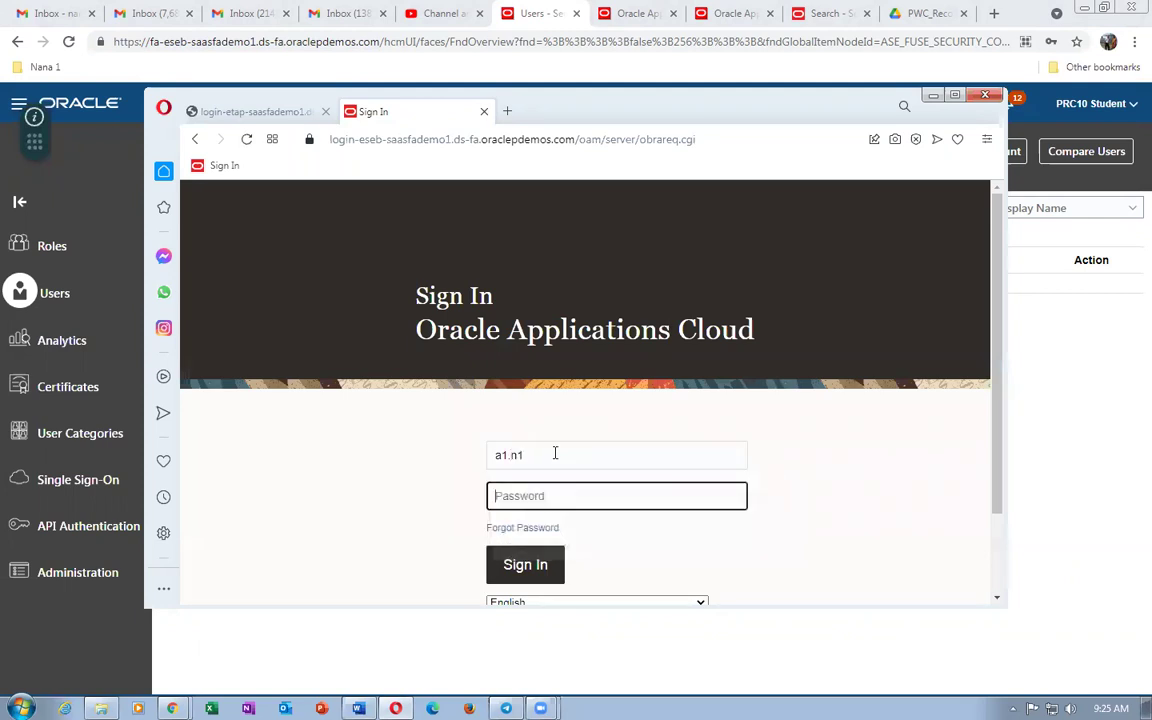
pyautogui.write('**********')
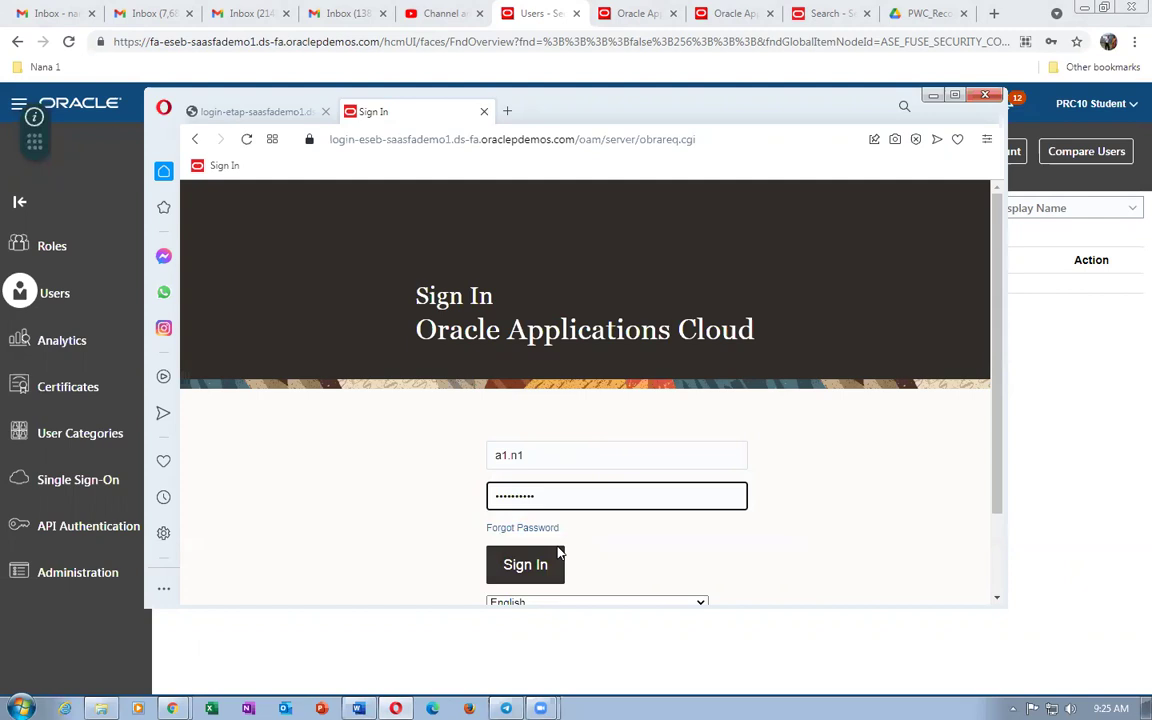
pyautogui.click(556, 561)
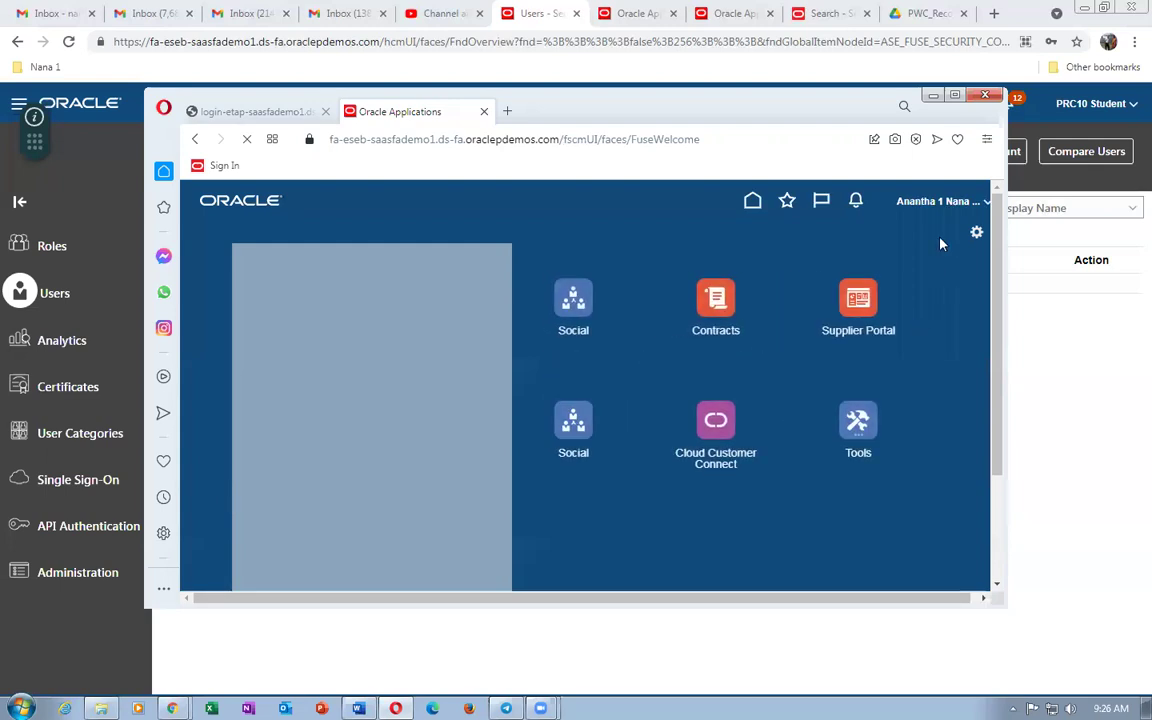
pyautogui.click(955, 95)
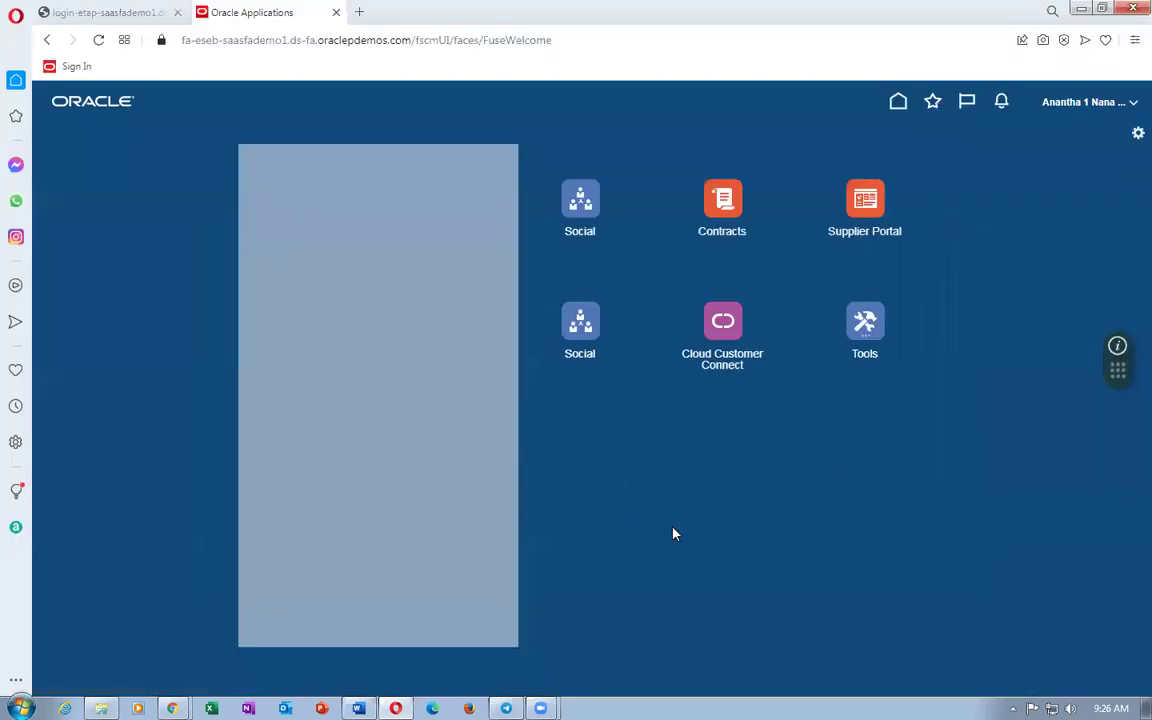
# Open Supplier Portal and scroll its Tasks panel to see order, shipment, invoice, profile tasks.
pyautogui.click(874, 216)
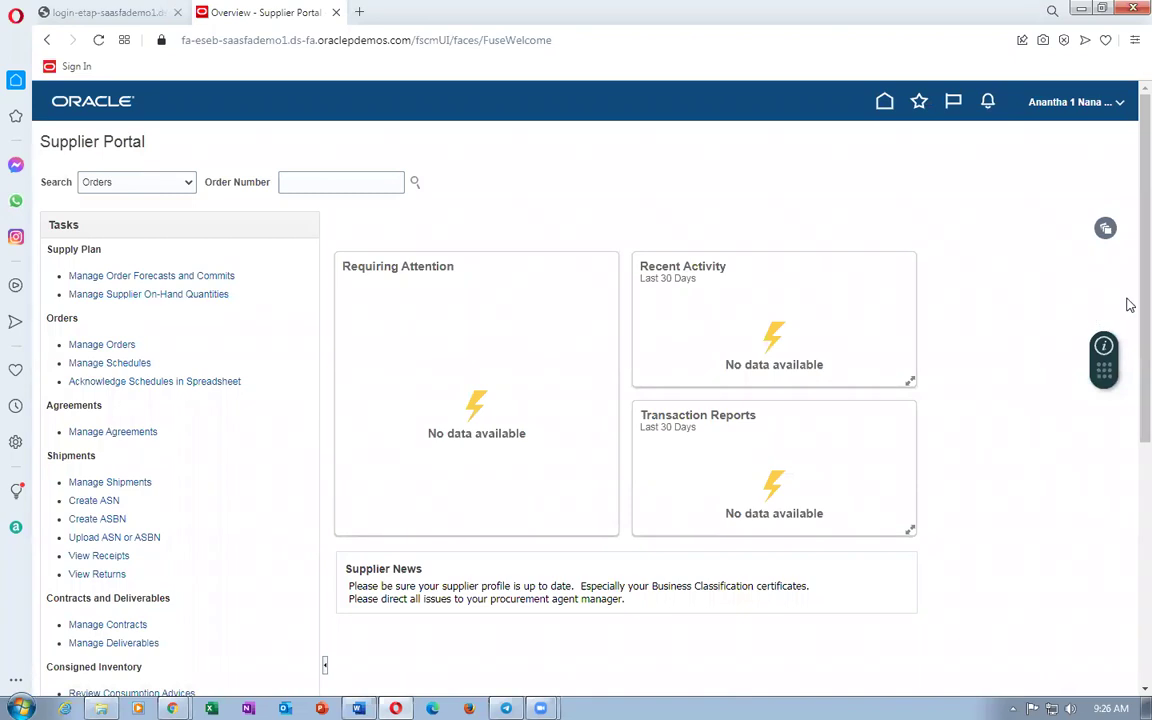
pyautogui.moveTo(1130, 308); pyautogui.dragTo(1126, 249)
# Browse up to PWC Training and open the Fusion_Inventory_Procurement_Work_Sheet workbook in Excel.
pyautogui.moveTo(101, 708)
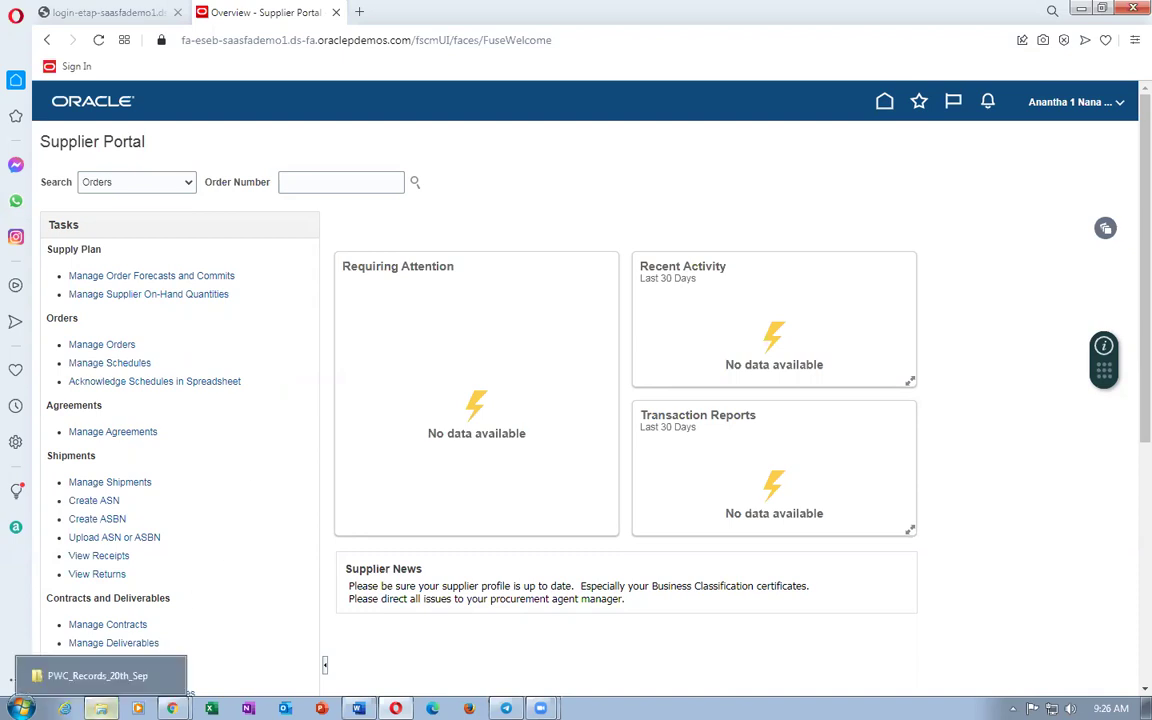
pyautogui.click(97, 675)
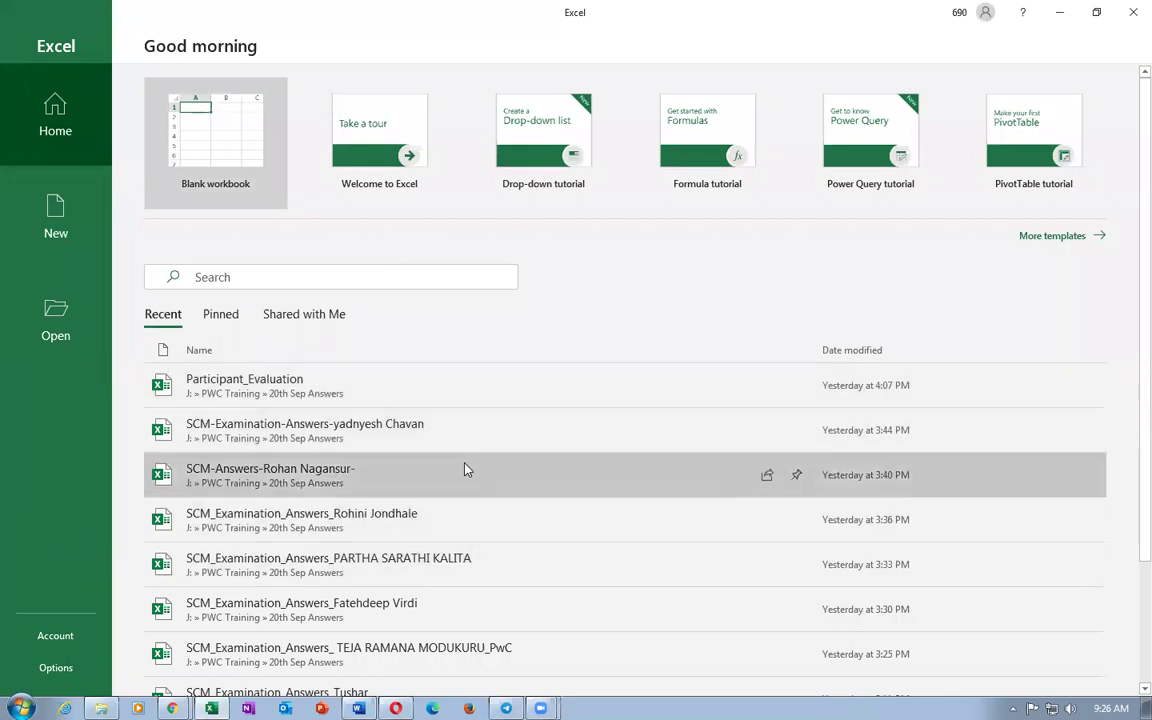
pyautogui.scroll(-3, 463, 469)
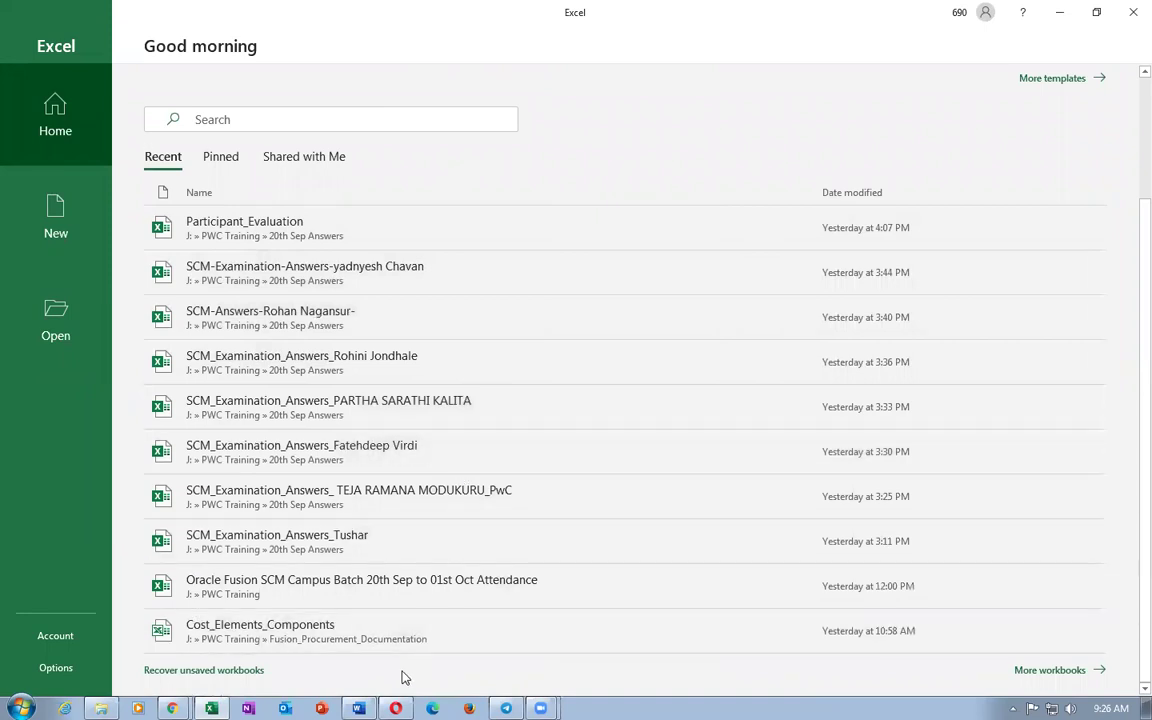
pyautogui.click(101, 708)
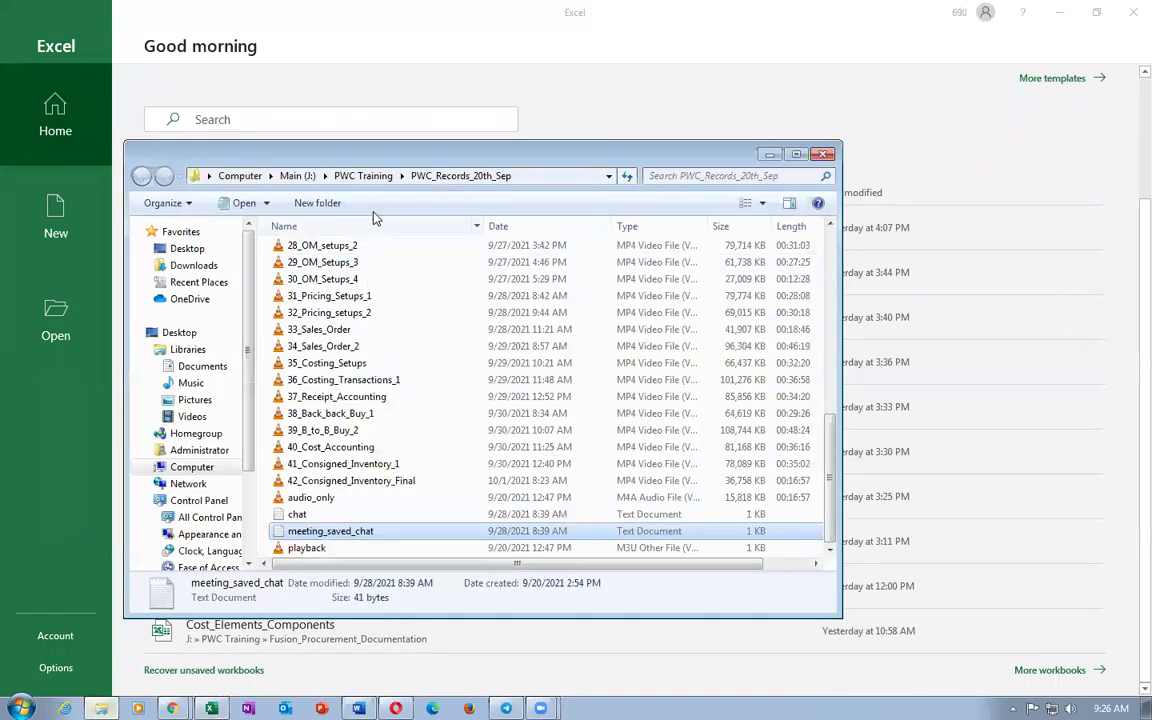
pyautogui.click(345, 177)
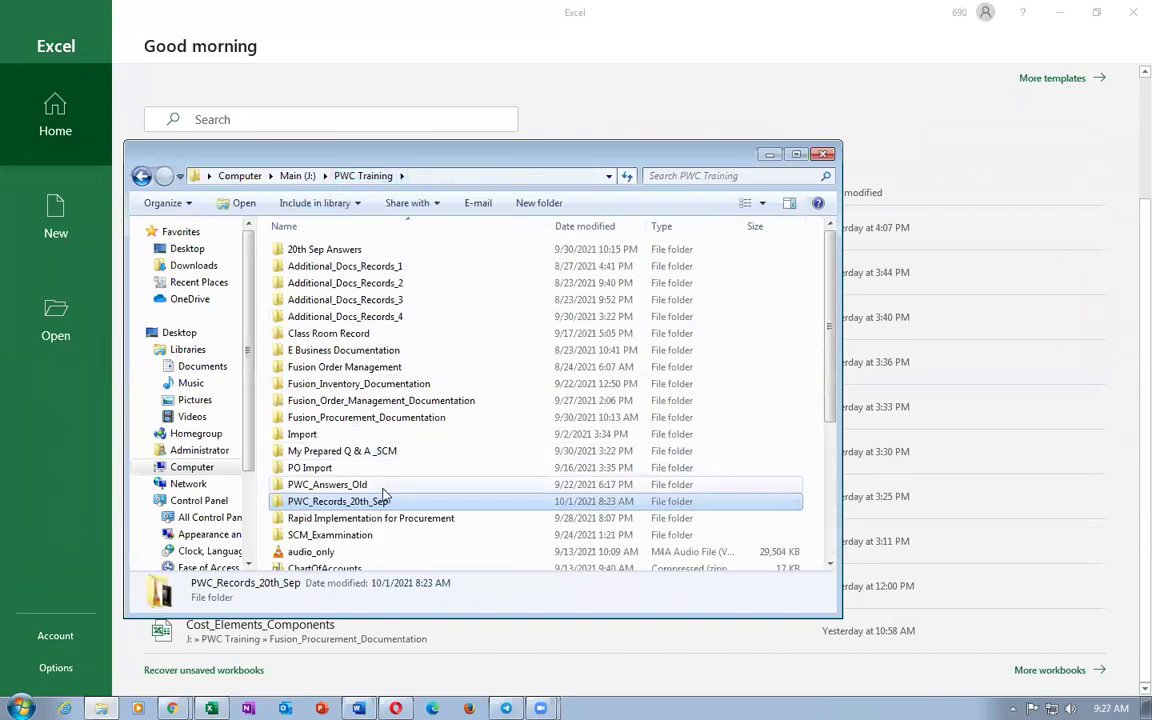
pyautogui.click(383, 520)
pyautogui.scroll(-2, 414, 477)
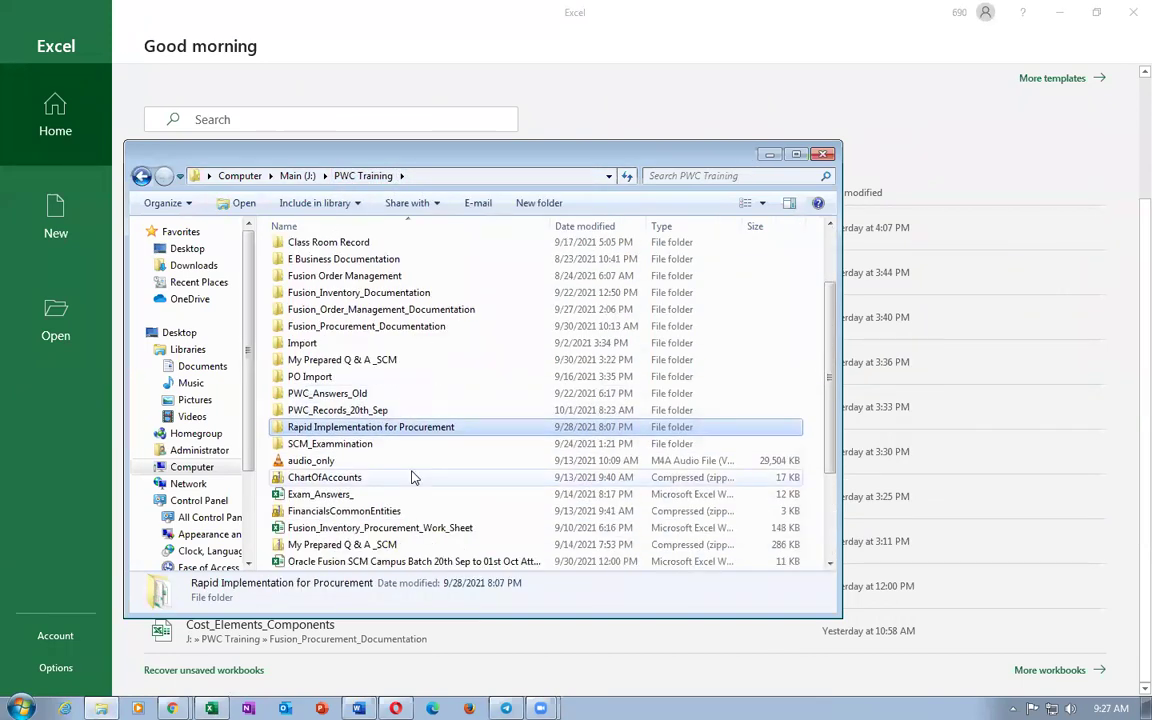
pyautogui.click(390, 529)
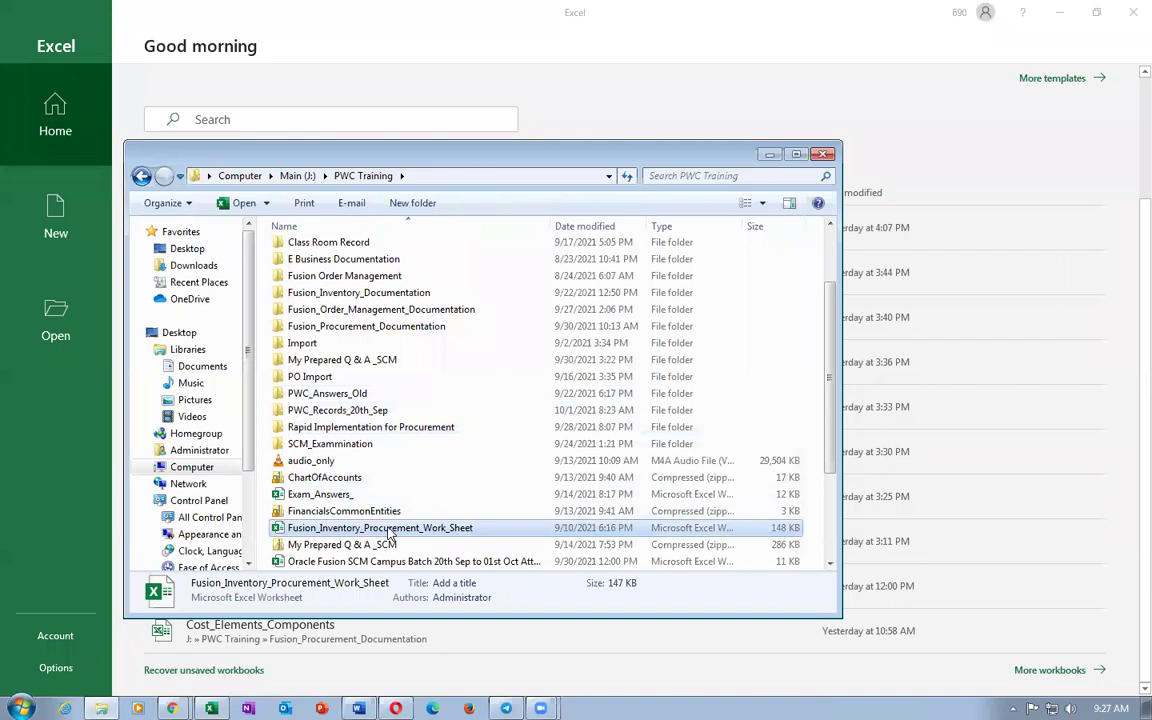
pyautogui.doubleClick(390, 533)
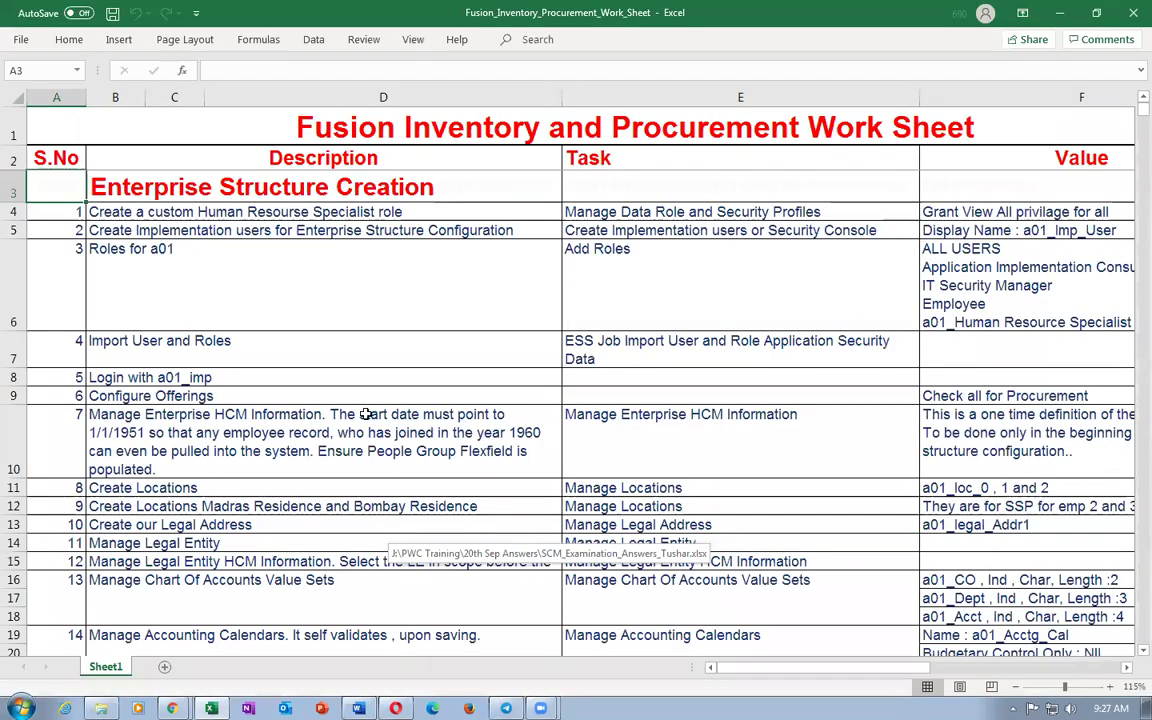
# Check where the task list's used range ends, then return to the top of the worksheet.
pyautogui.click(389, 460)
pyautogui.hotkey('ctrl', 'End')
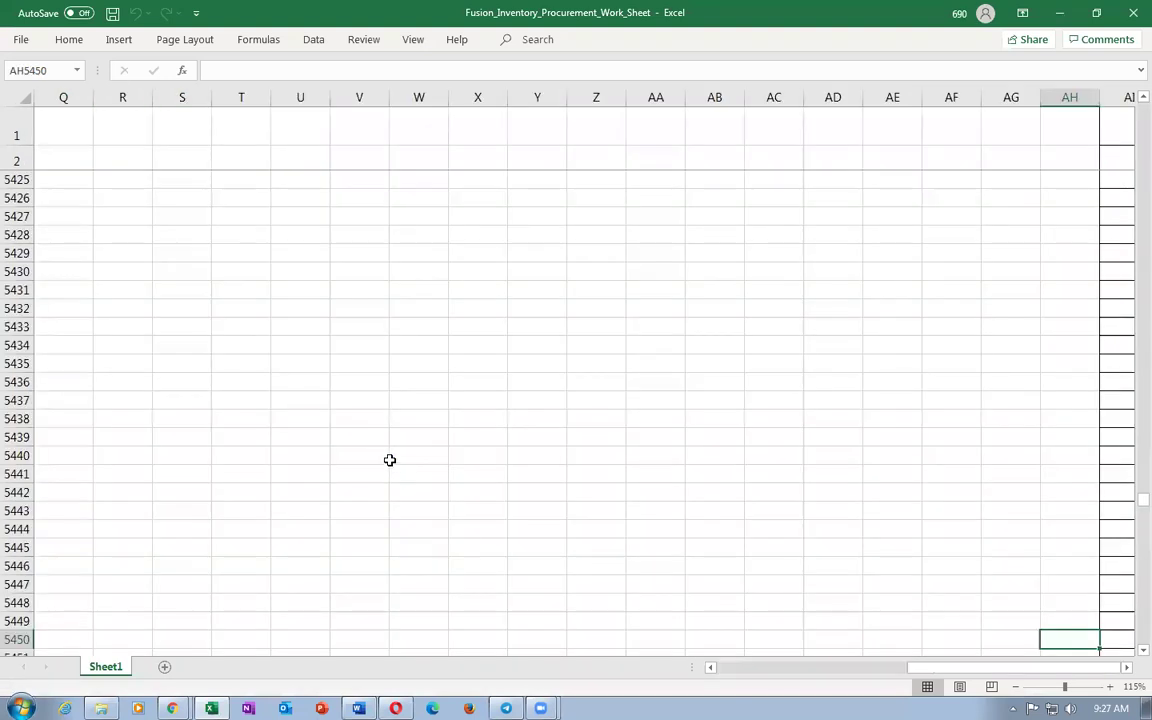
pyautogui.scroll(7, 485, 308)
pyautogui.press('pageup')
pyautogui.press('pageup')
pyautogui.press('pageup')
pyautogui.press('pageup')
pyautogui.press('pageup')
pyautogui.press('pageup')
pyautogui.press('pageup')
pyautogui.press('pageup')
pyautogui.press('pageup')
pyautogui.press('pageup')
pyautogui.press('pageup')
pyautogui.press('pageup')
pyautogui.press('pageup')
pyautogui.press('pageup')
pyautogui.press('pageup')
pyautogui.press('pageup')
pyautogui.press('pageup')
pyautogui.press('pageup')
pyautogui.press('pageup')
pyautogui.press('pageup')
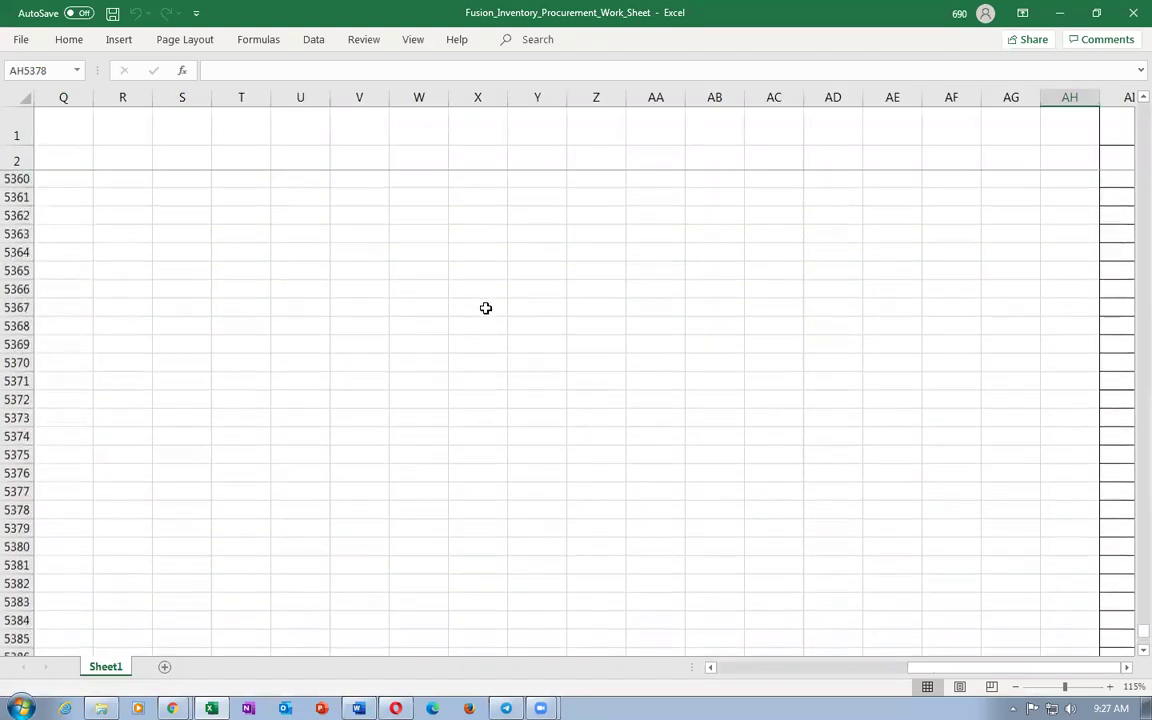
pyautogui.press('pageup')
pyautogui.press('pageup')
pyautogui.press('pageup')
pyautogui.press('pageup')
pyautogui.press('pageup')
pyautogui.press('pageup')
pyautogui.press('pageup')
pyautogui.press('pageup')
pyautogui.press('pageup')
pyautogui.press('pageup')
pyautogui.press('pageup')
pyautogui.press('pageup')
pyautogui.press('pageup')
pyautogui.press('pageup')
pyautogui.press('pageup')
pyautogui.press('pageup')
pyautogui.press('pageup')
pyautogui.press('pageup')
pyautogui.press('pageup')
pyautogui.press('pageup')
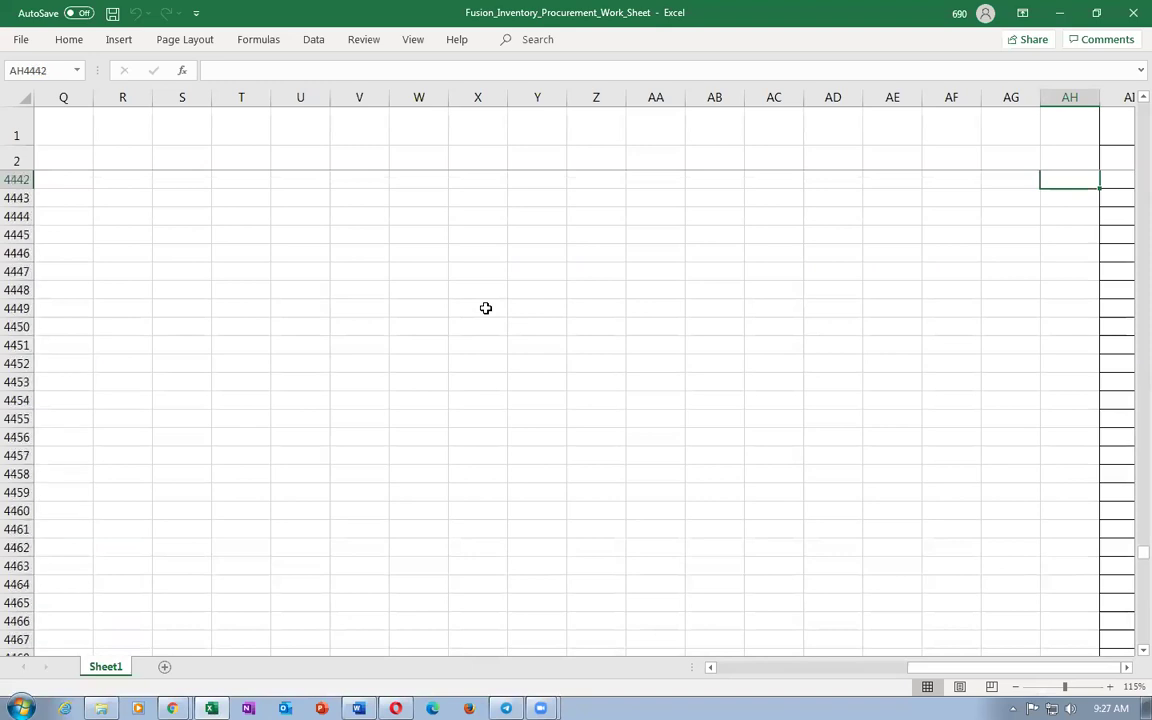
pyautogui.press('pageup')
pyautogui.press('pageup')
pyautogui.press('pageup')
pyautogui.press('pageup')
pyautogui.press('pageup')
pyautogui.press('pageup')
pyautogui.press('pageup')
pyautogui.press('pageup')
pyautogui.press('pageup')
pyautogui.press('pageup')
pyautogui.press('pageup')
pyautogui.press('pageup')
pyautogui.press('pageup')
pyautogui.press('pageup')
pyautogui.press('pageup')
pyautogui.press('pageup')
pyautogui.press('pageup')
pyautogui.press('pageup')
pyautogui.press('pageup')
pyautogui.press('pageup')
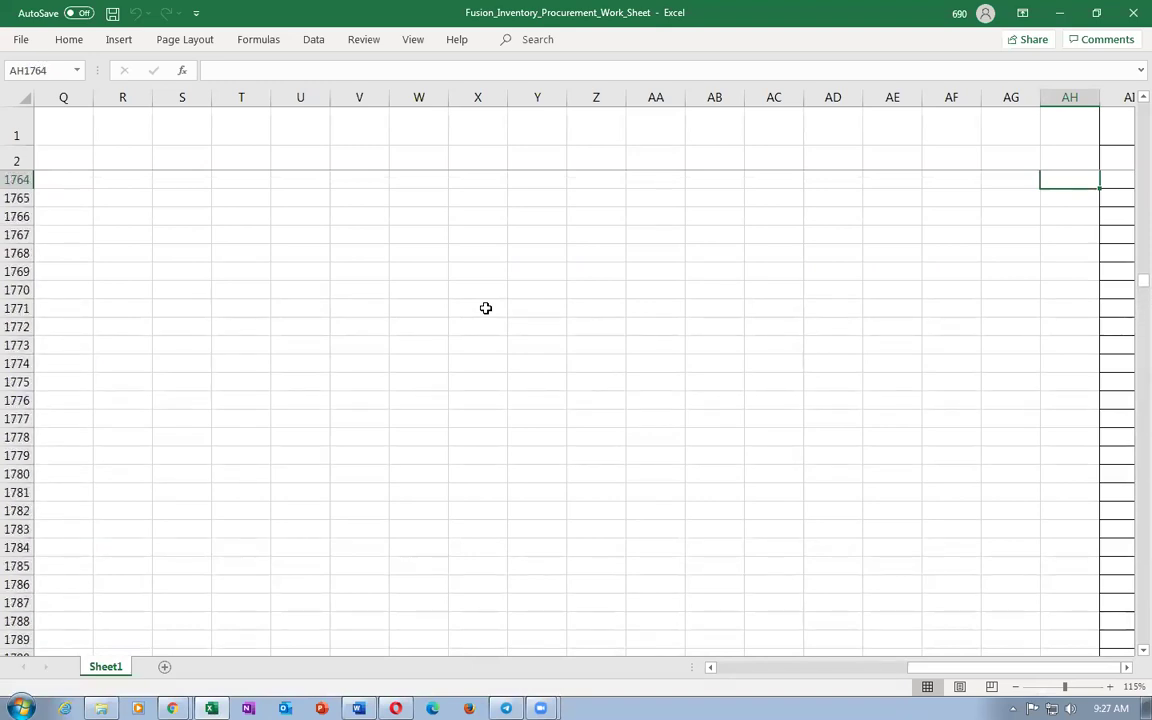
pyautogui.hotkey('ctrl', 'Home')
# Browse down through the early pillar sections of the task list and back up.
pyautogui.scroll(-10, 485, 308)
pyautogui.press('pagedown')
pyautogui.press('pagedown')
pyautogui.press('pagedown')
pyautogui.press('pagedown')
pyautogui.press('pagedown')
pyautogui.press('pagedown')
pyautogui.press('pagedown')
pyautogui.press('pagedown')
pyautogui.press('pagedown')
pyautogui.press('pagedown')
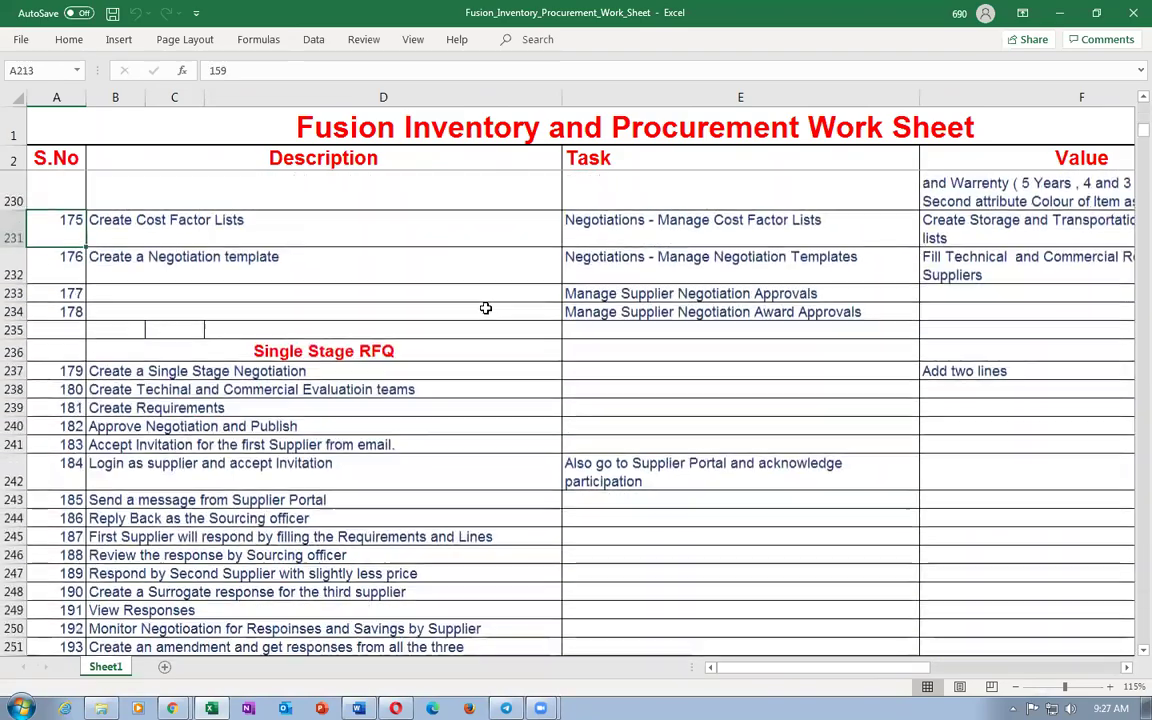
pyautogui.press('pagedown')
pyautogui.press('pagedown')
pyautogui.press('pagedown')
pyautogui.press('pagedown')
pyautogui.scroll(-1, 485, 308)
pyautogui.scroll(6, 485, 308)
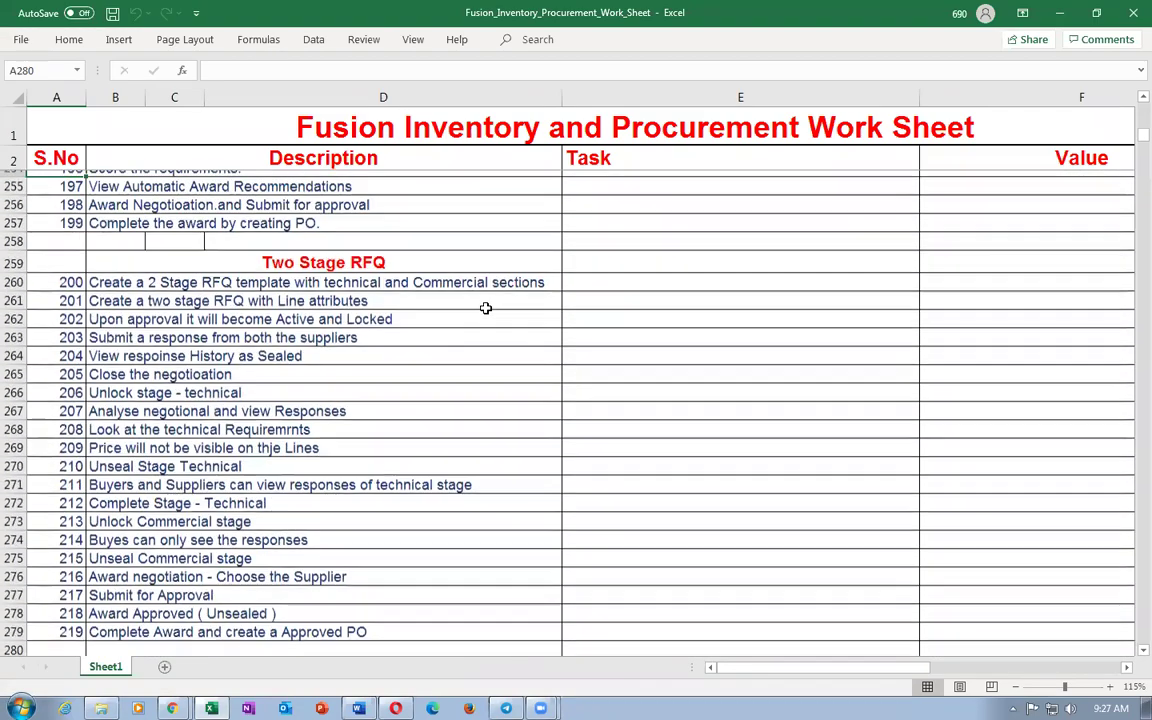
pyautogui.press('pageup')
pyautogui.press('pageup')
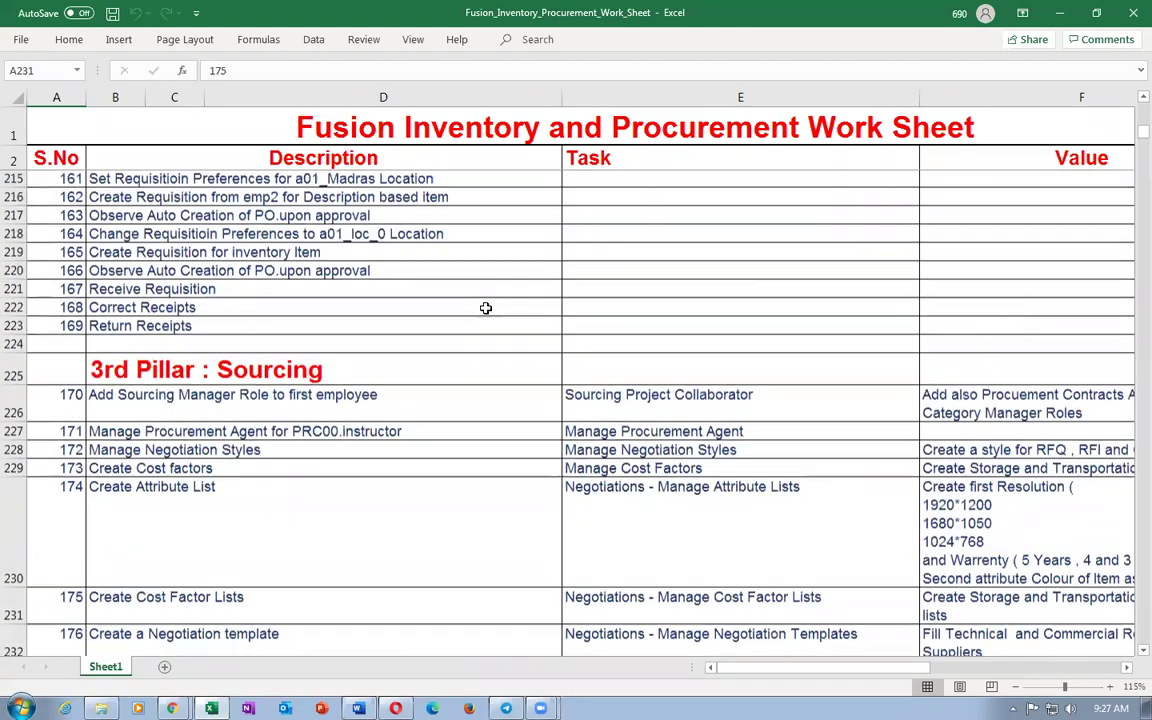
pyautogui.scroll(6, 485, 308)
pyautogui.scroll(-5, 485, 308)
# Scroll down past the later sections until the 6th Pillar : Supplier Portal rows show.
pyautogui.press('pagedown')
pyautogui.scroll(-15, 485, 308)
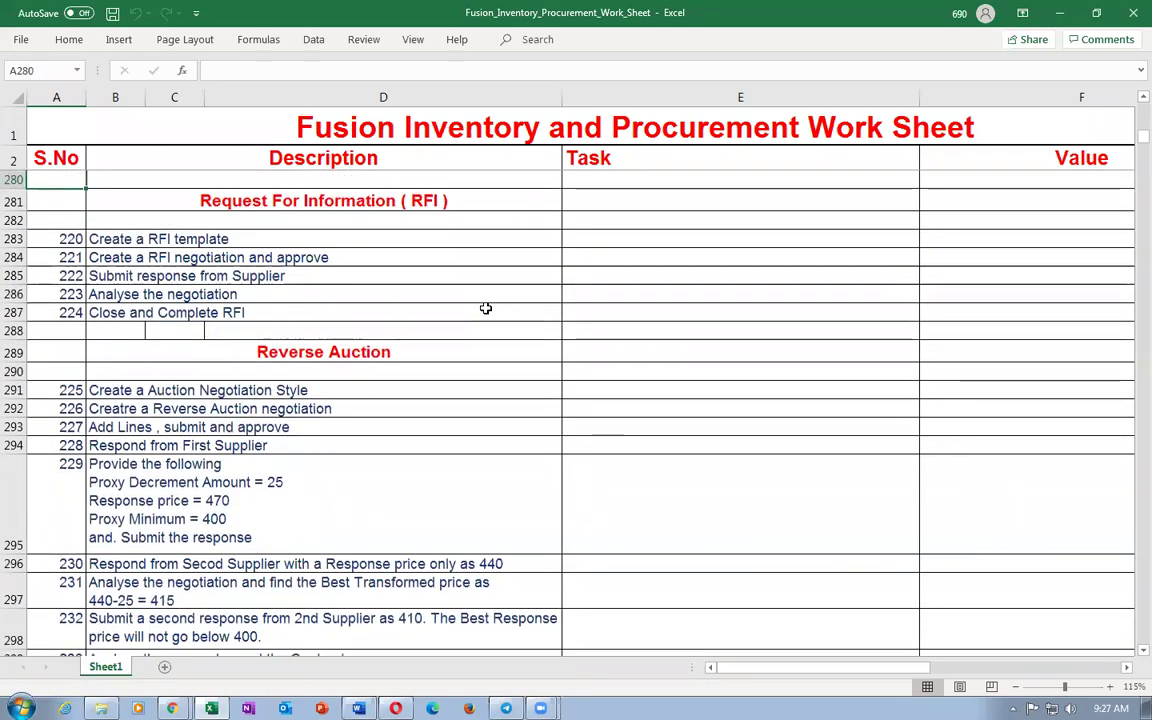
pyautogui.press('pagedown')
pyautogui.press('pagedown')
pyautogui.scroll(-3, 485, 308)
pyautogui.scroll(-8, 485, 308)
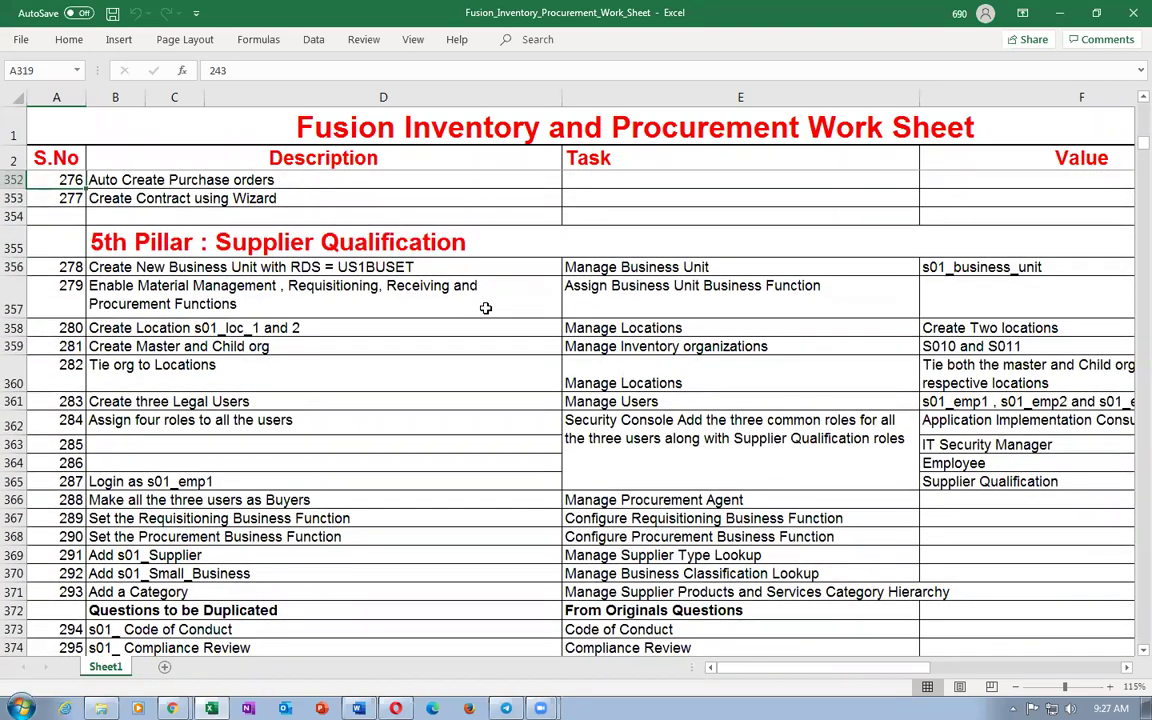
pyautogui.press('pagedown')
pyautogui.press('pagedown')
pyautogui.press('pagedown')
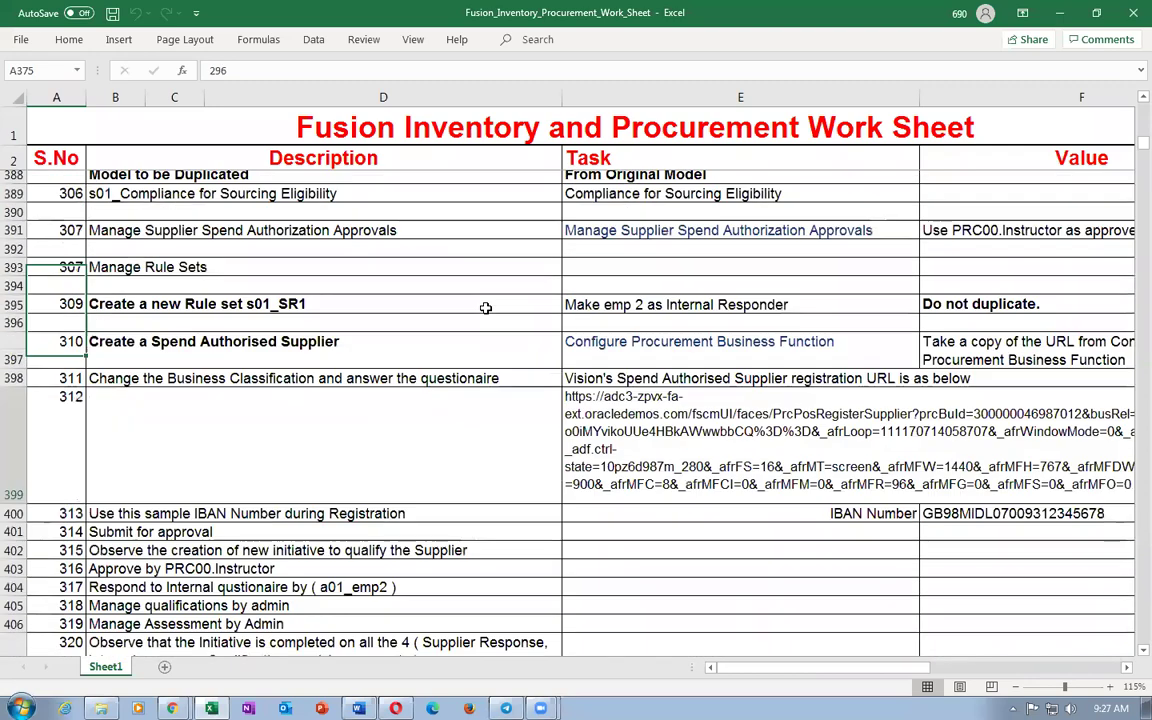
pyautogui.scroll(-1, 485, 308)
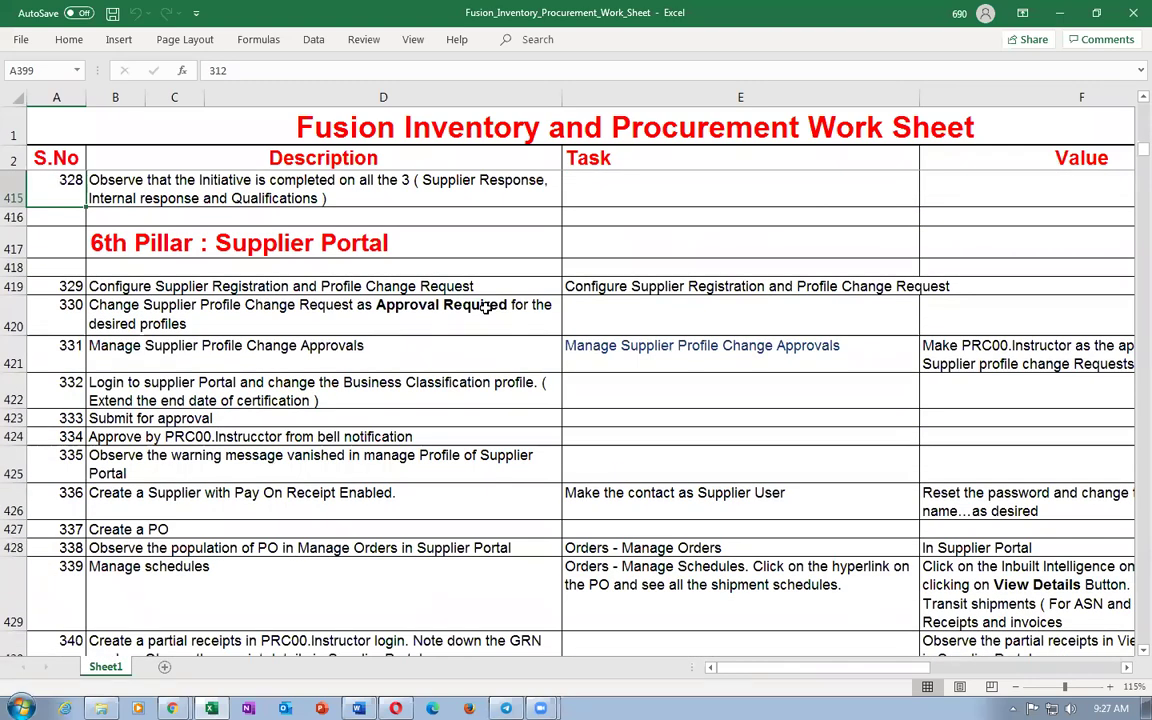
pyautogui.click(139, 232)
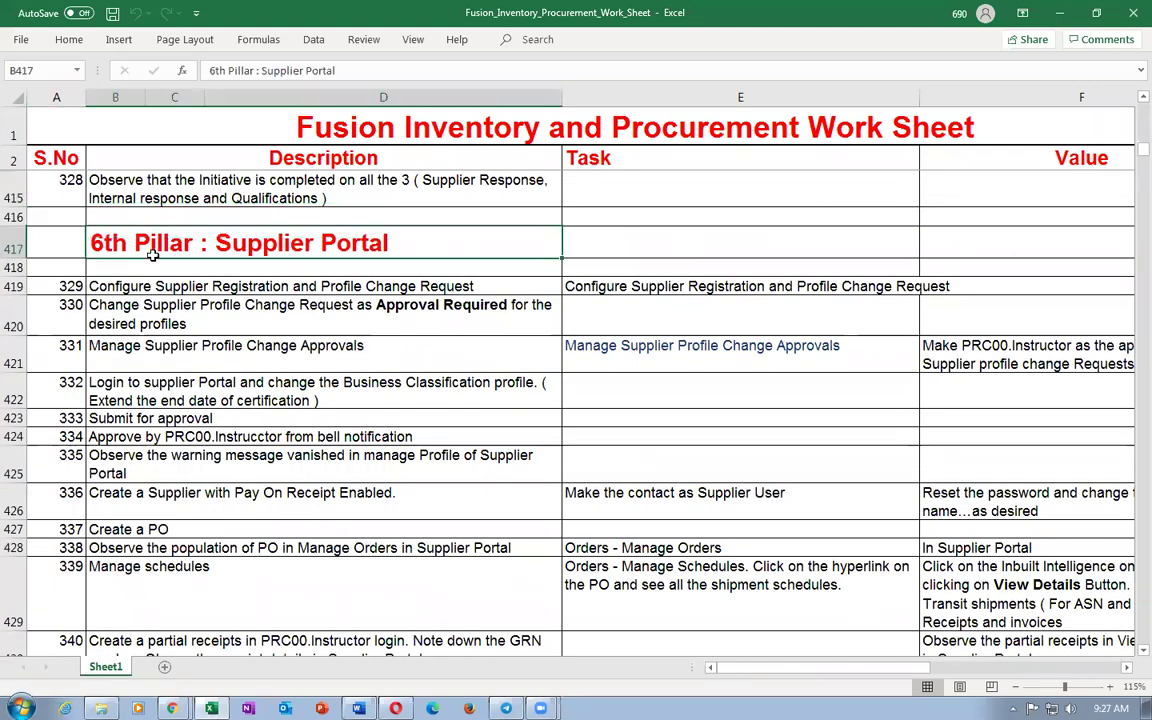
pyautogui.click(151, 312)
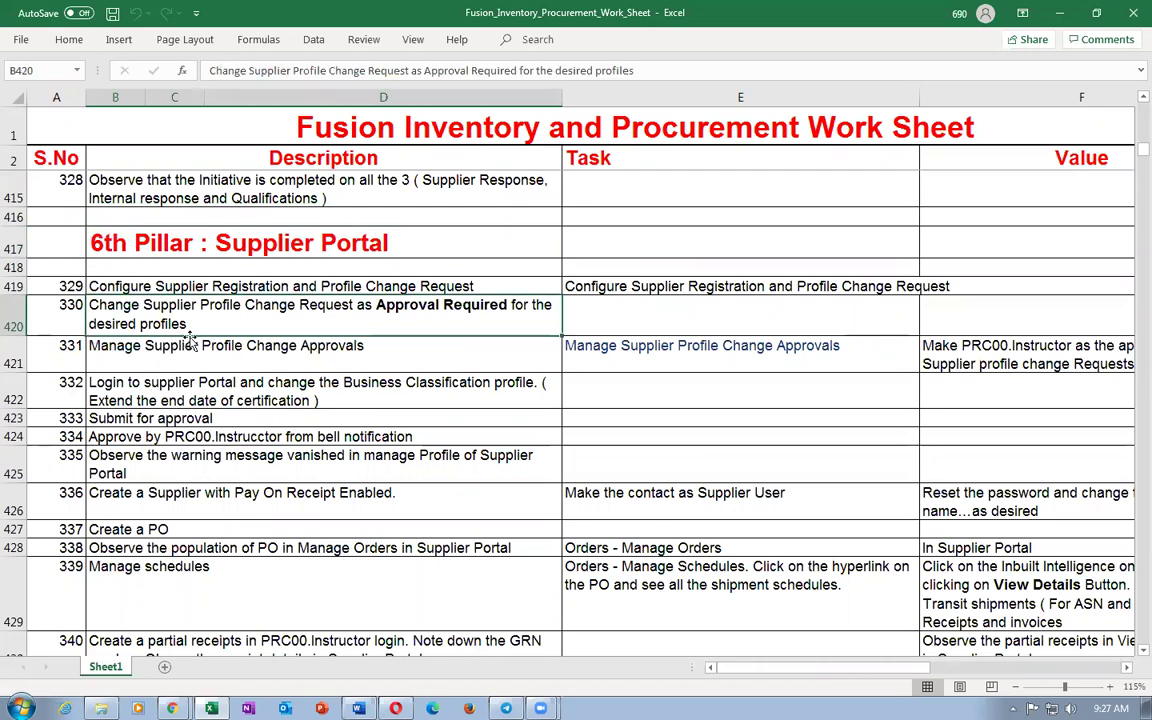
pyautogui.click(158, 285)
pyautogui.click(226, 322)
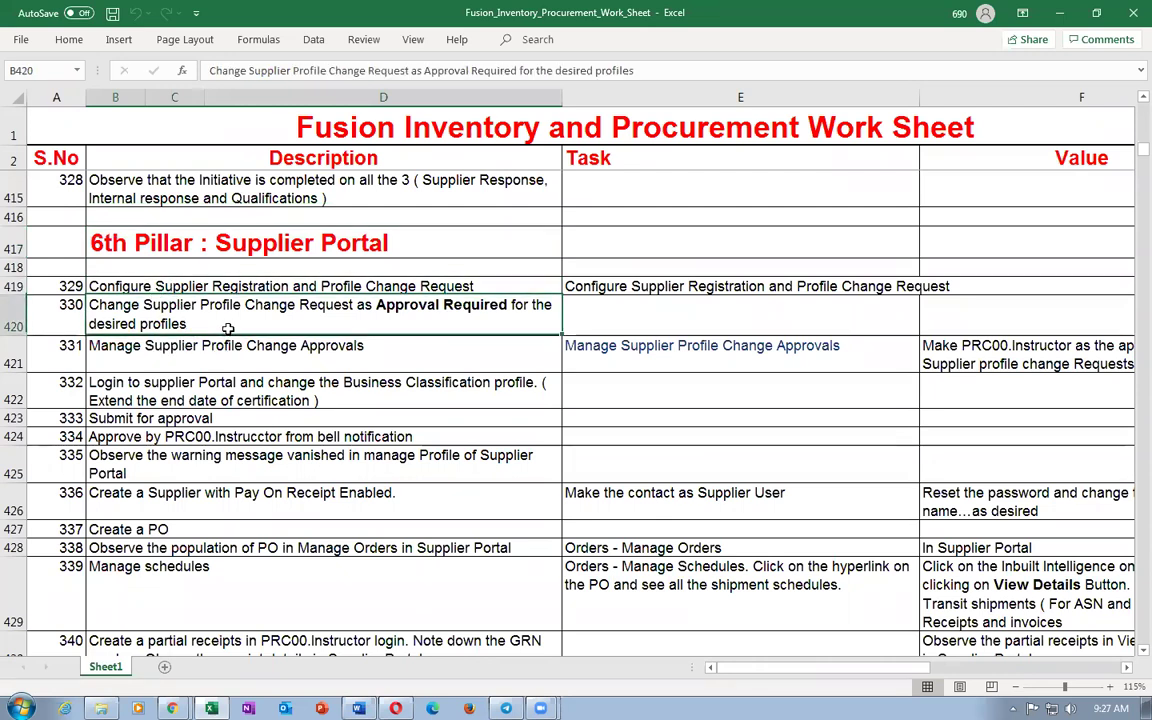
pyautogui.click(186, 285)
pyautogui.click(202, 320)
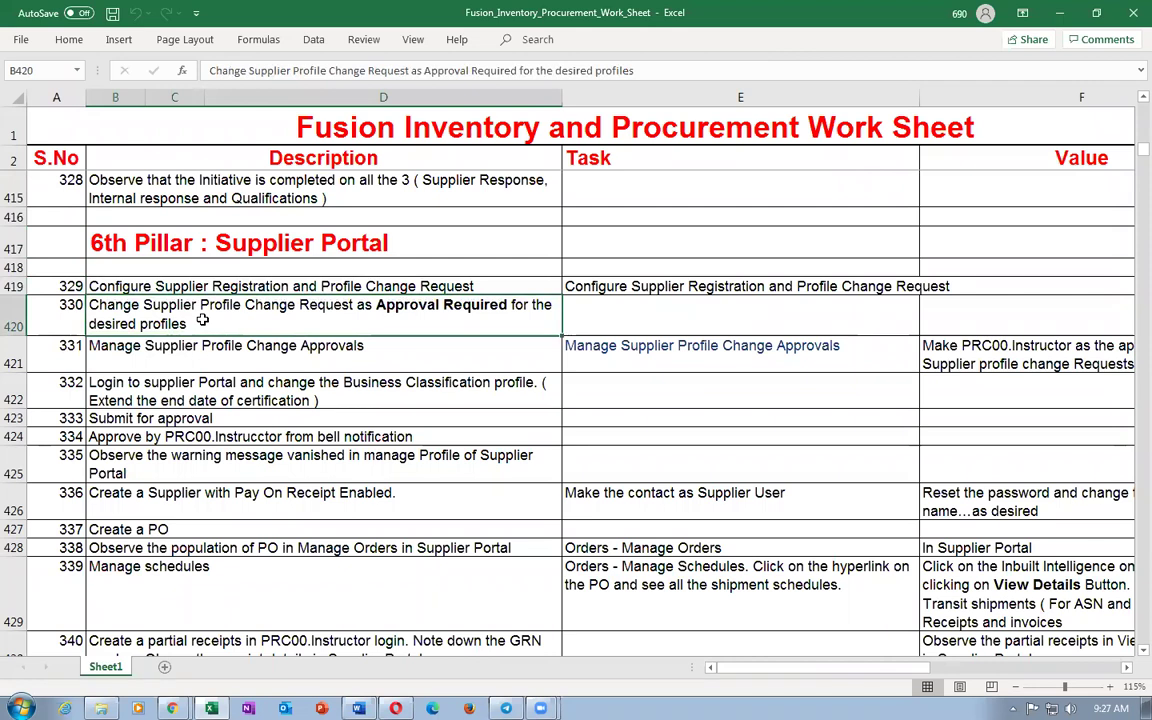
pyautogui.click(637, 357)
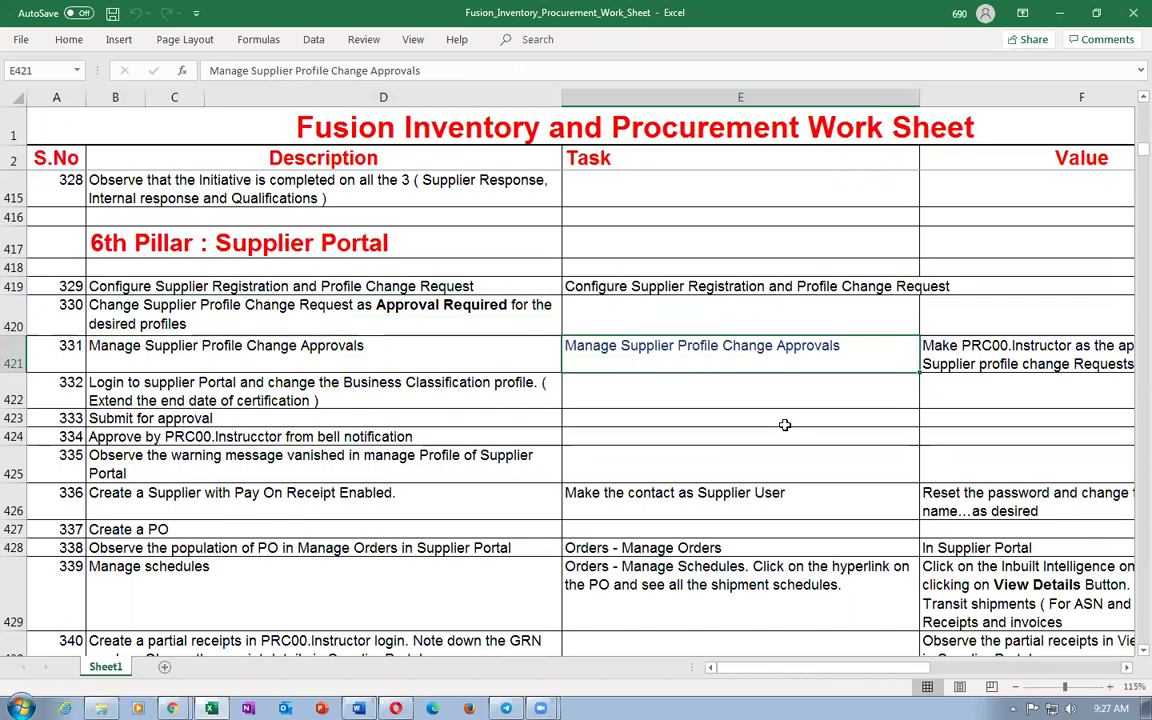
pyautogui.click(653, 598)
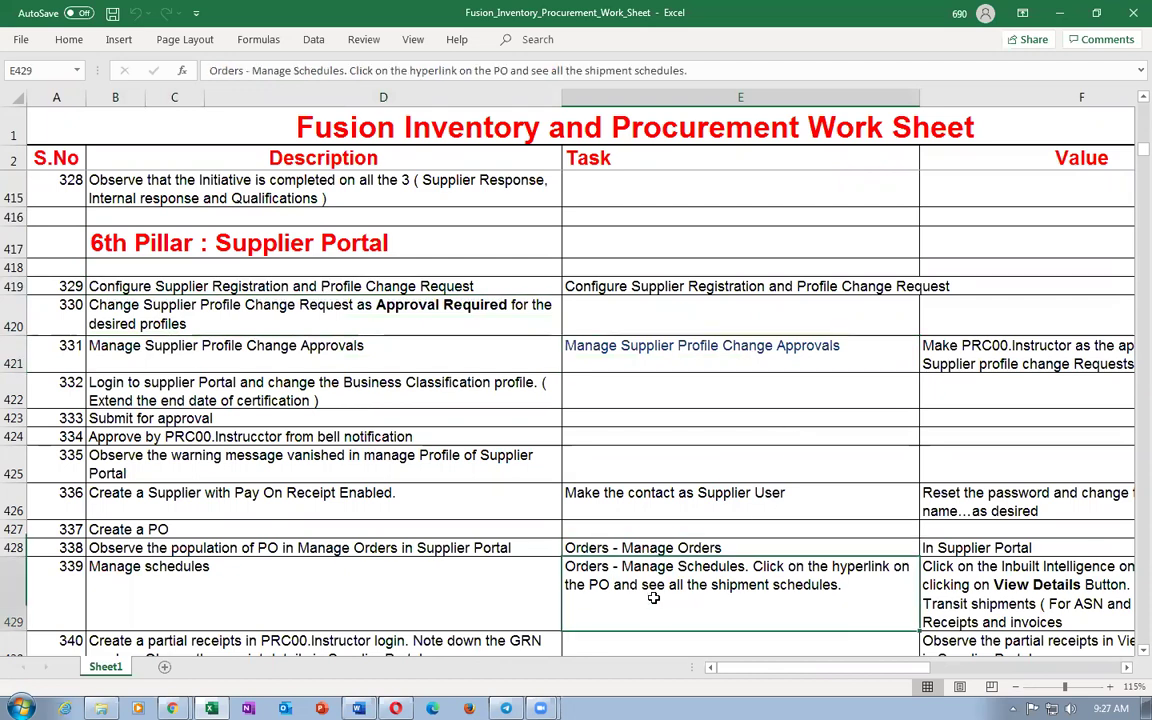
pyautogui.click(125, 570)
pyautogui.click(200, 235)
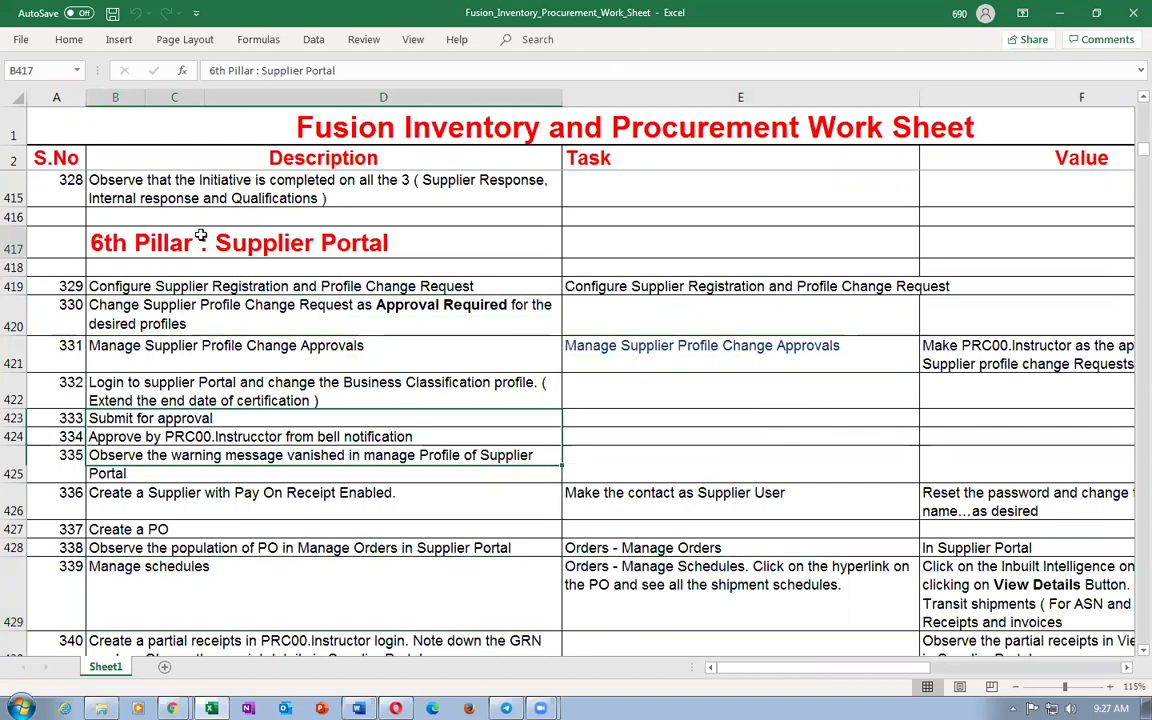
pyautogui.click(195, 286)
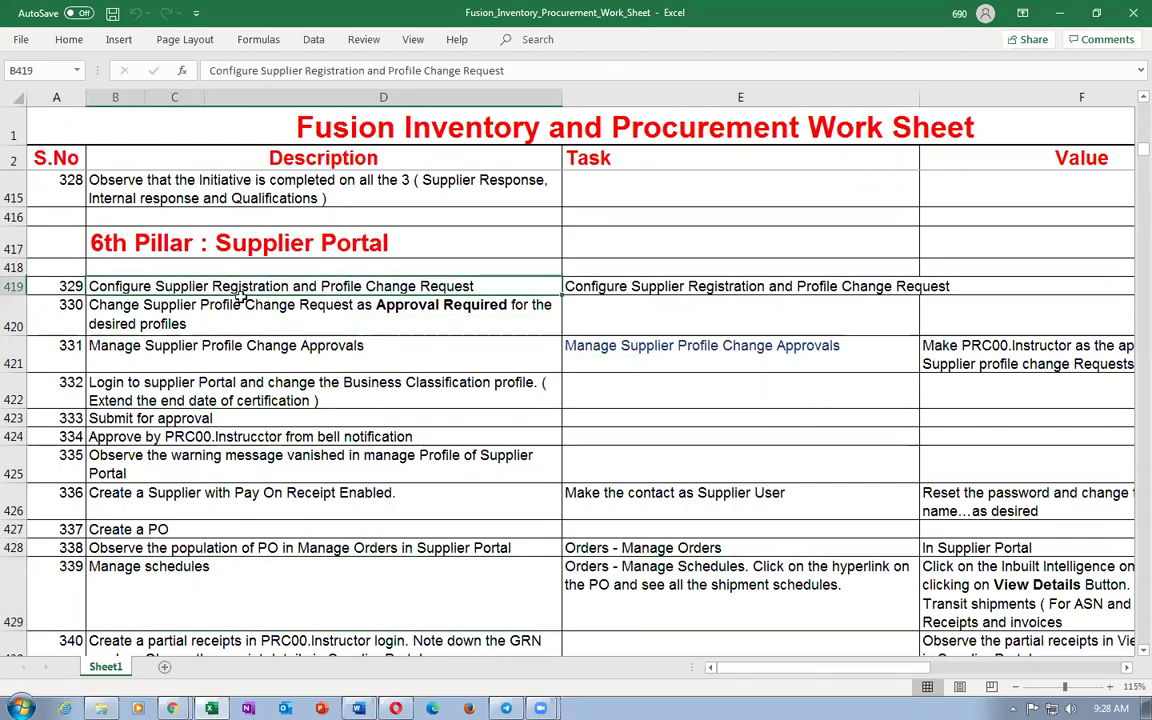
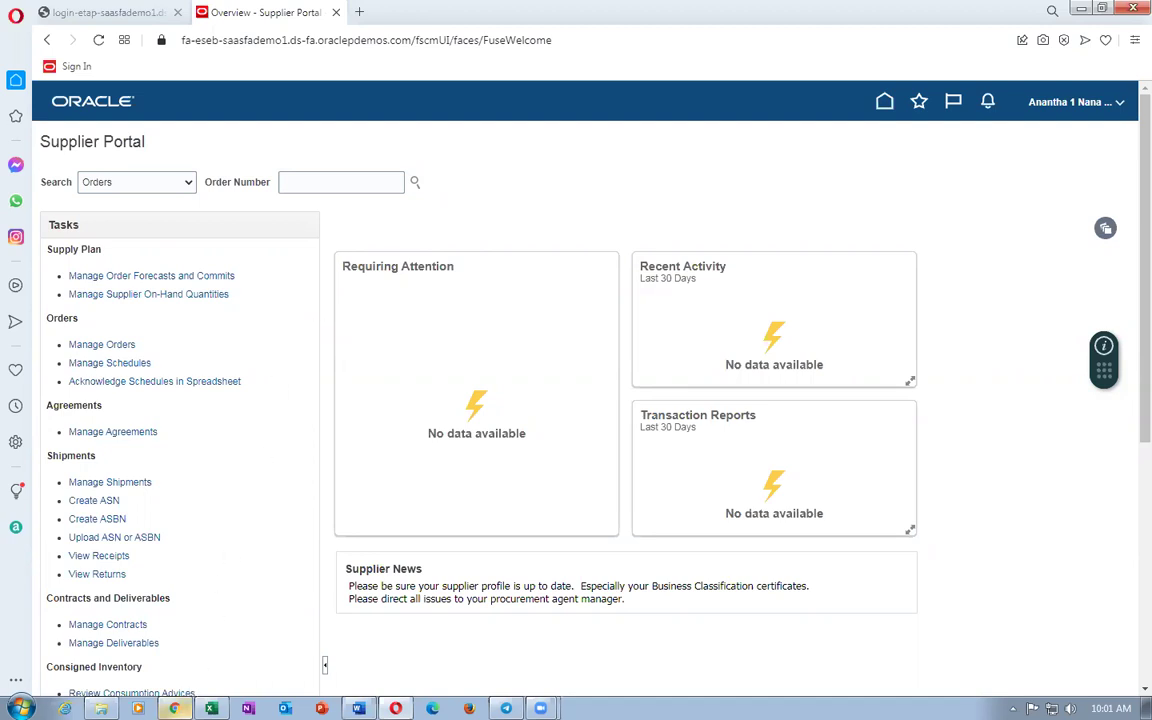
# Go to Setup and Maintenance in Chrome and open the setup task search page.
pyautogui.click(174, 708)
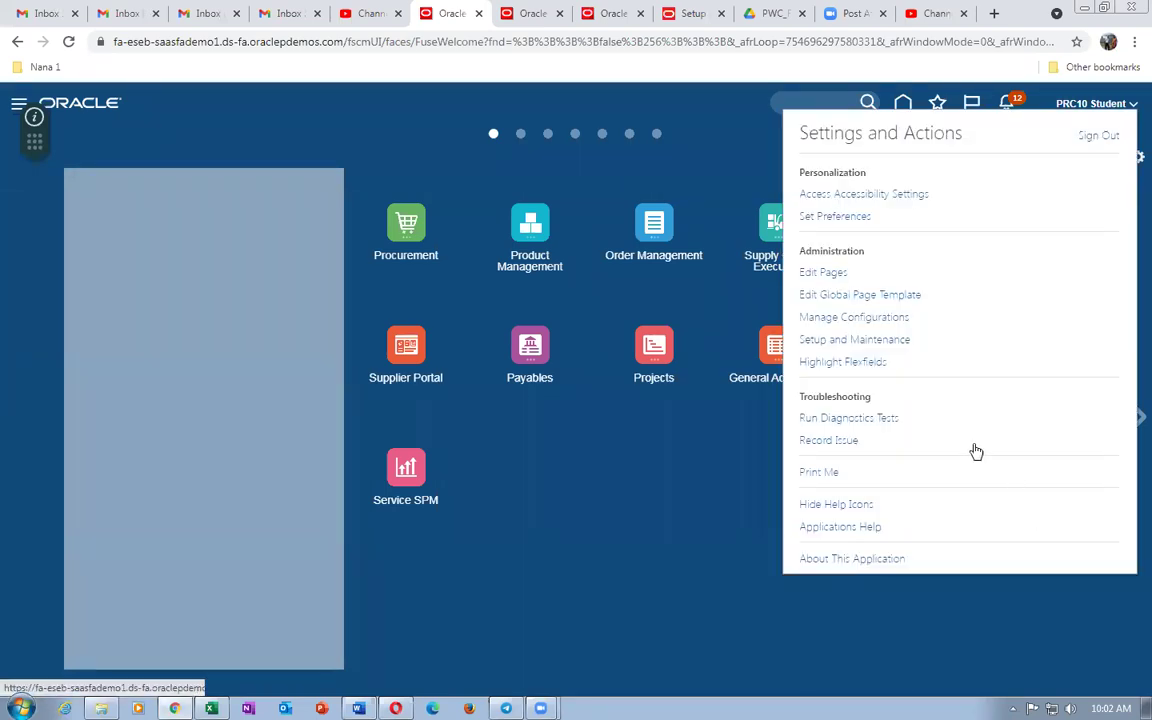
pyautogui.click(887, 343)
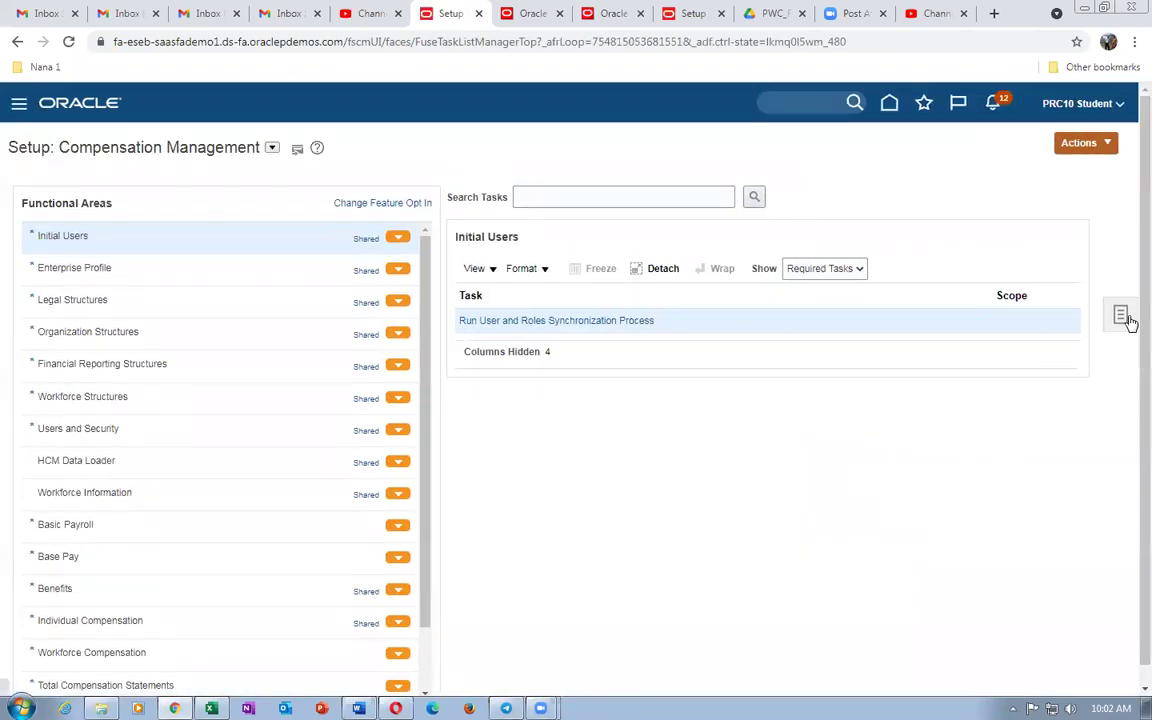
pyautogui.click(1122, 317)
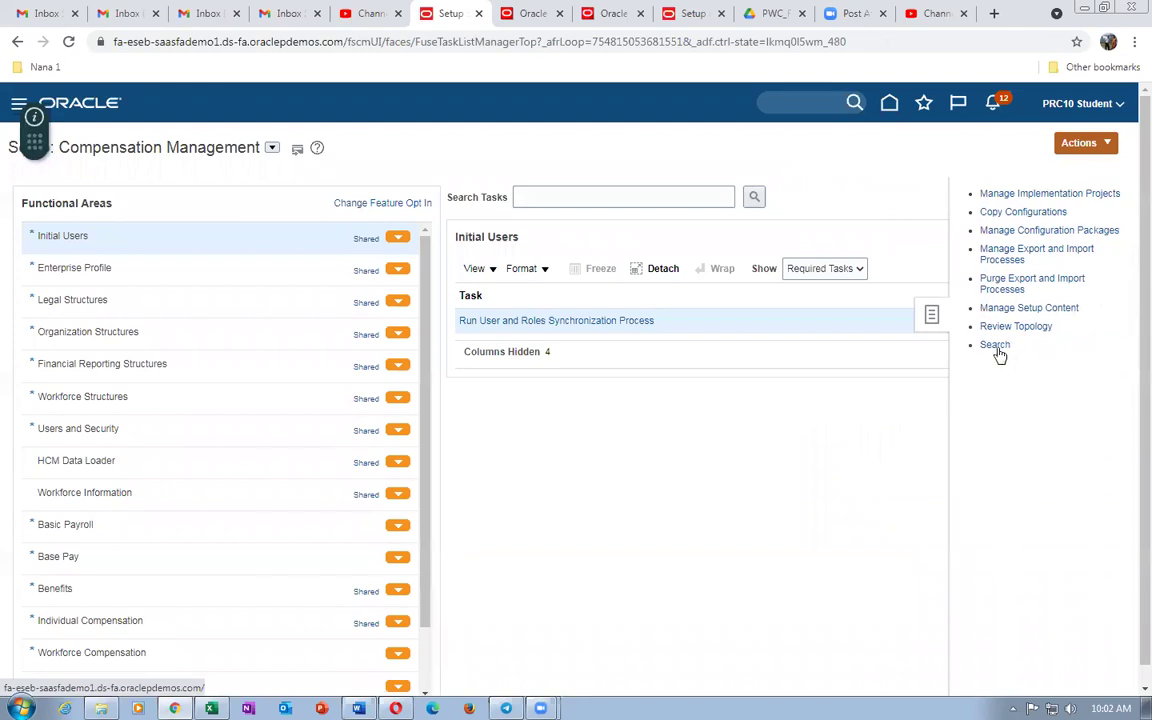
pyautogui.click(995, 346)
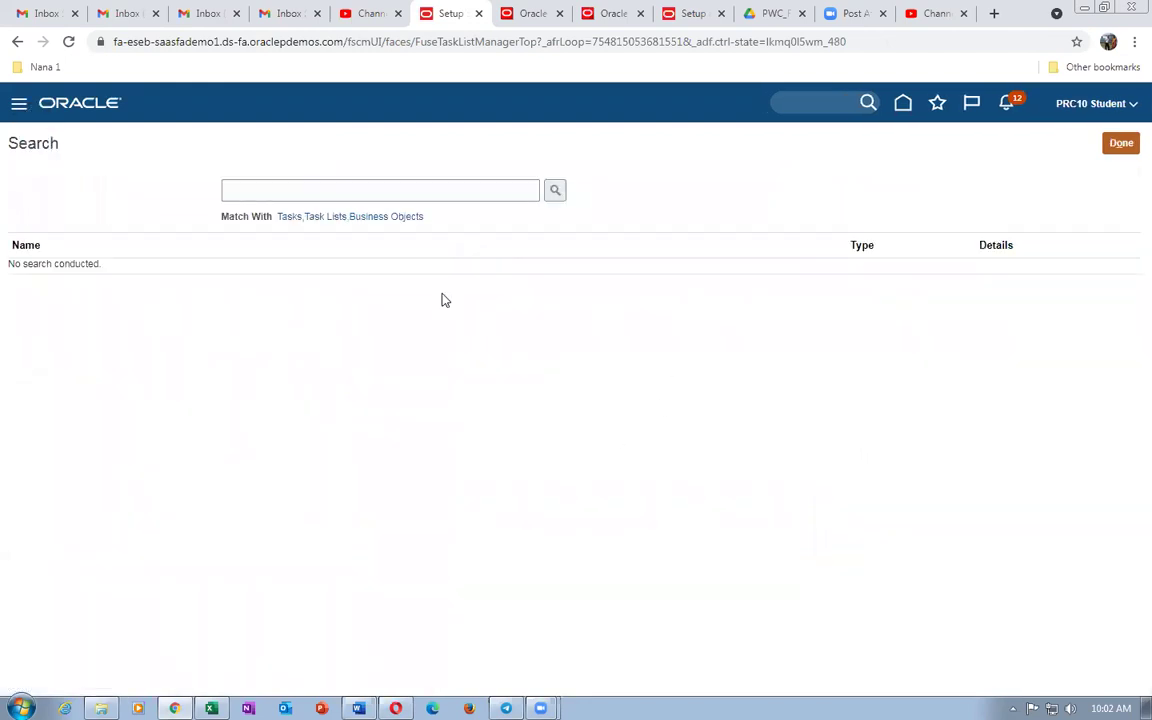
# Search tasks for man%spend%app% and open Manage Supplier Spend Authorization Approvals.
pyautogui.click(371, 191)
pyautogui.write('man')
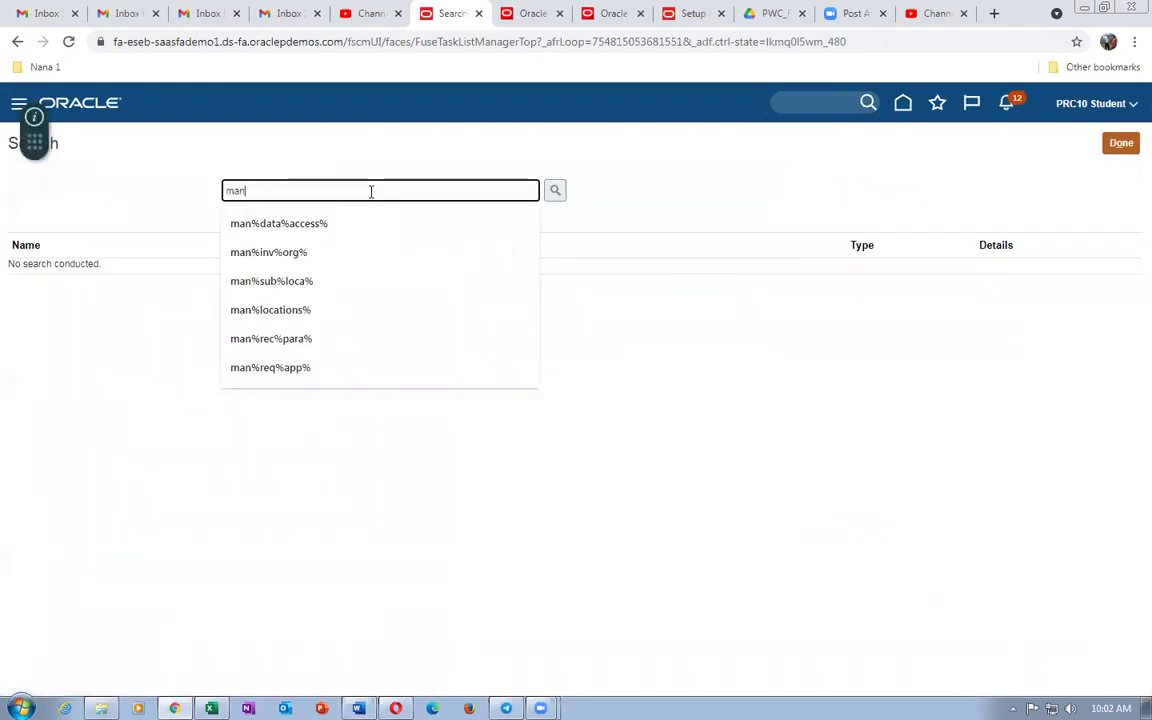
pyautogui.write('%spend%su')
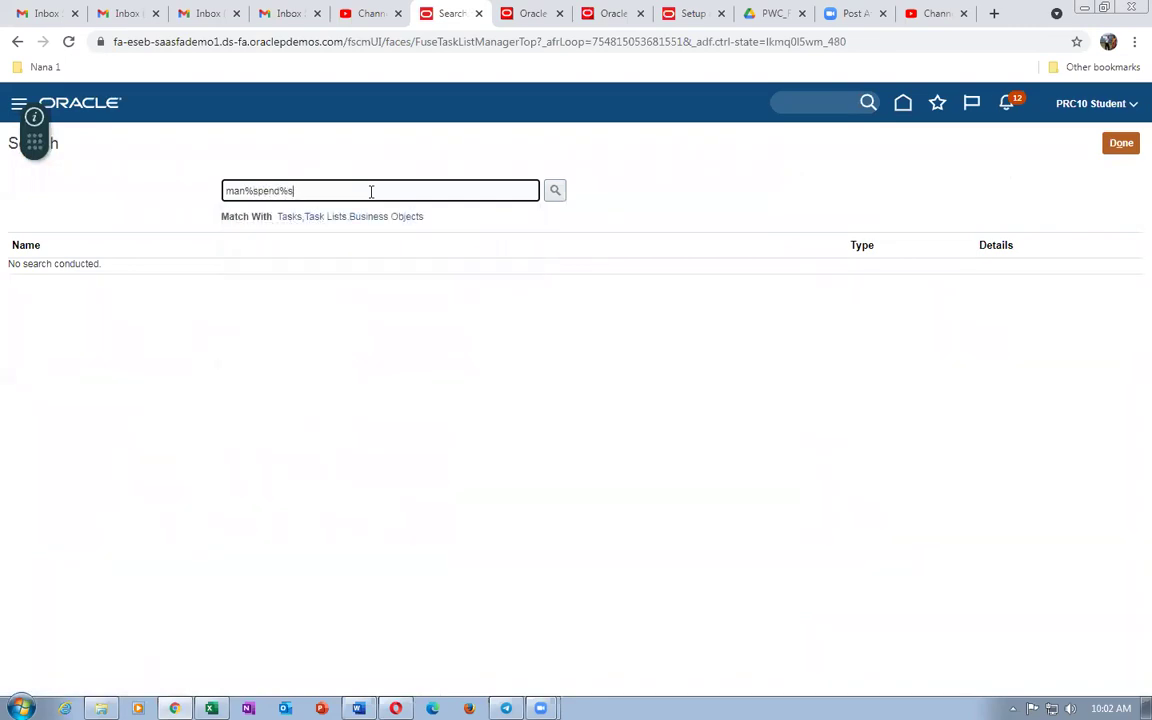
pyautogui.press('BackSpace')
pyautogui.write('app%')
pyautogui.press('Return')
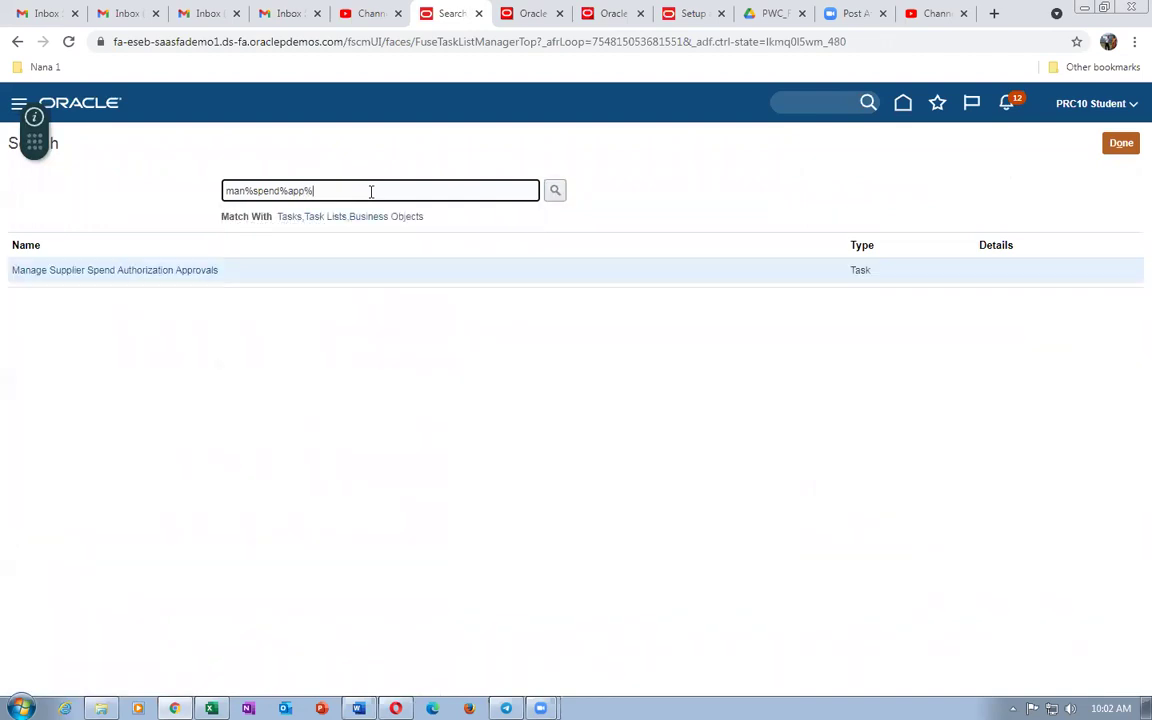
pyautogui.click(110, 271)
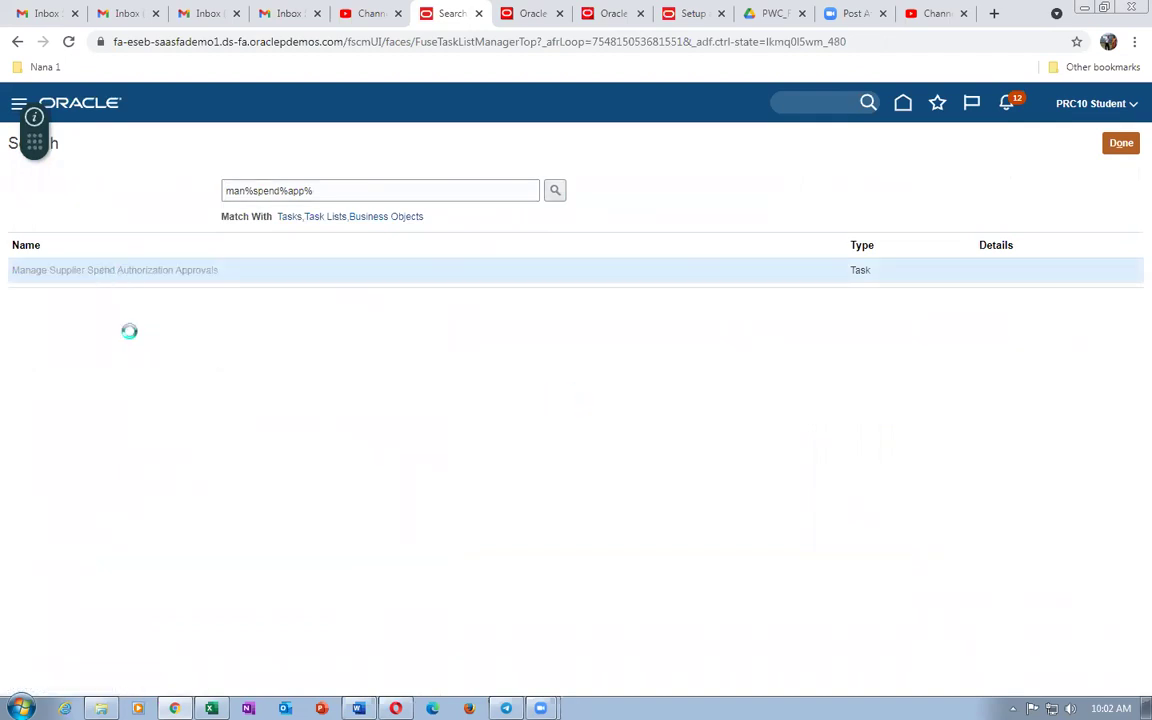
# Edit the first stage rule's Action 1 to route to a single approver with user type Worker.
pyautogui.click(535, 245)
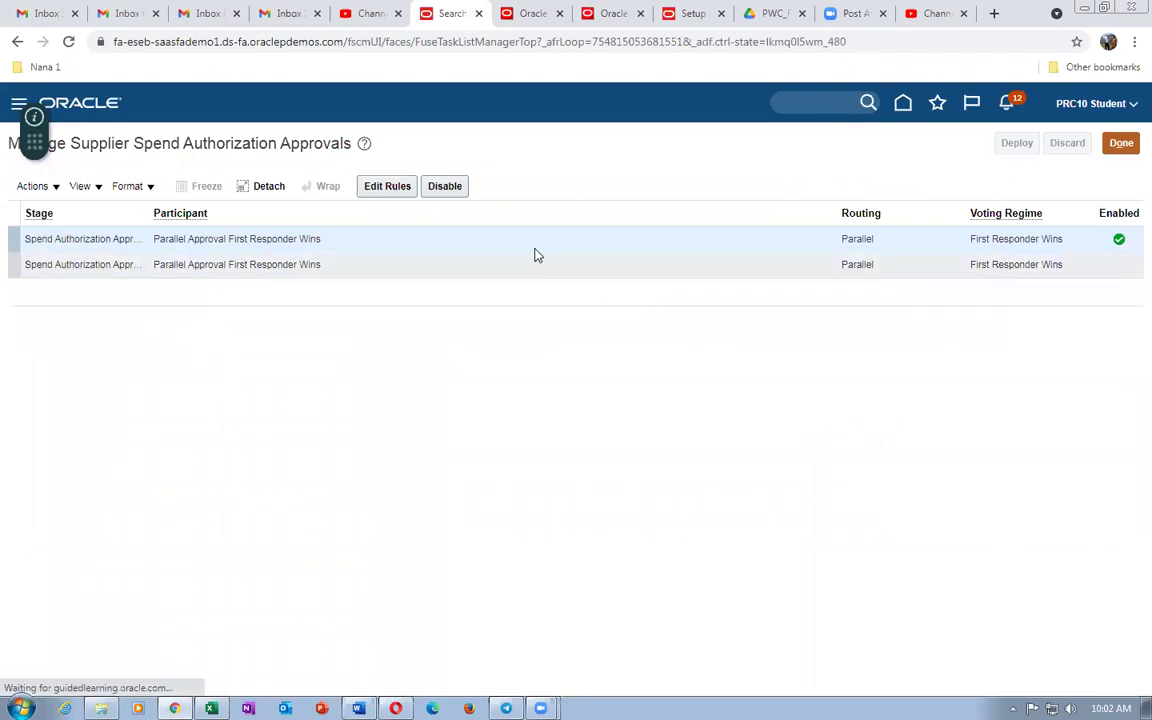
pyautogui.click(398, 191)
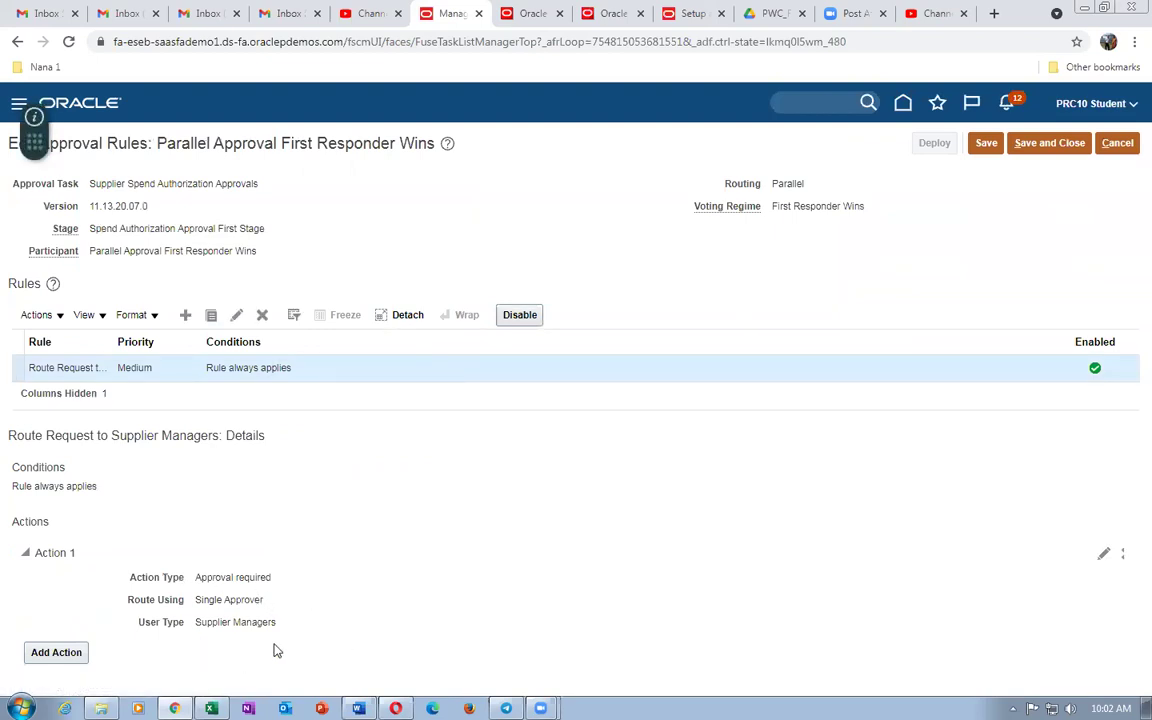
pyautogui.click(1105, 557)
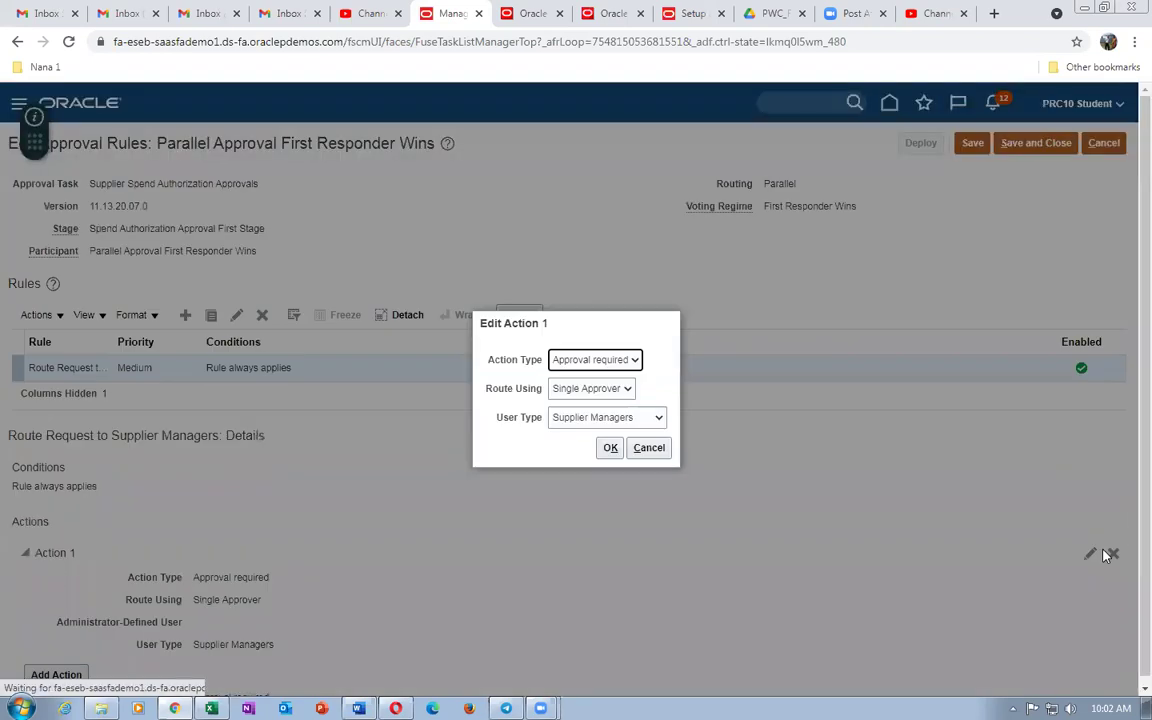
pyautogui.click(581, 392)
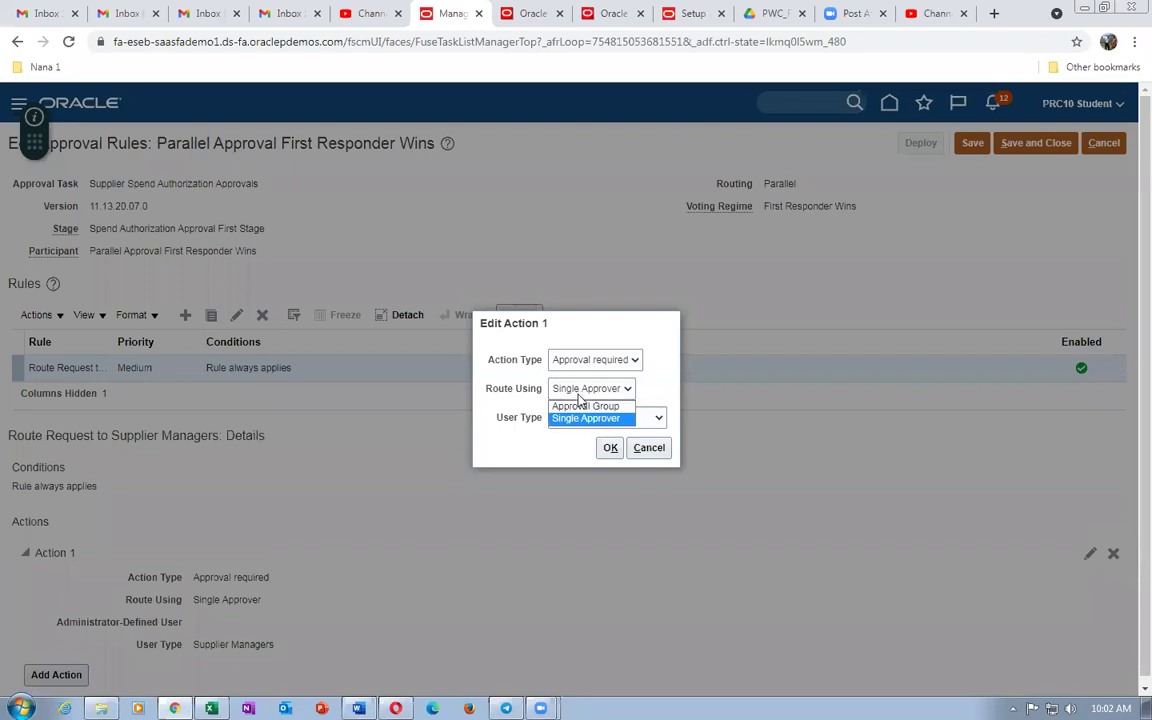
pyautogui.click(583, 360)
pyautogui.click(586, 363)
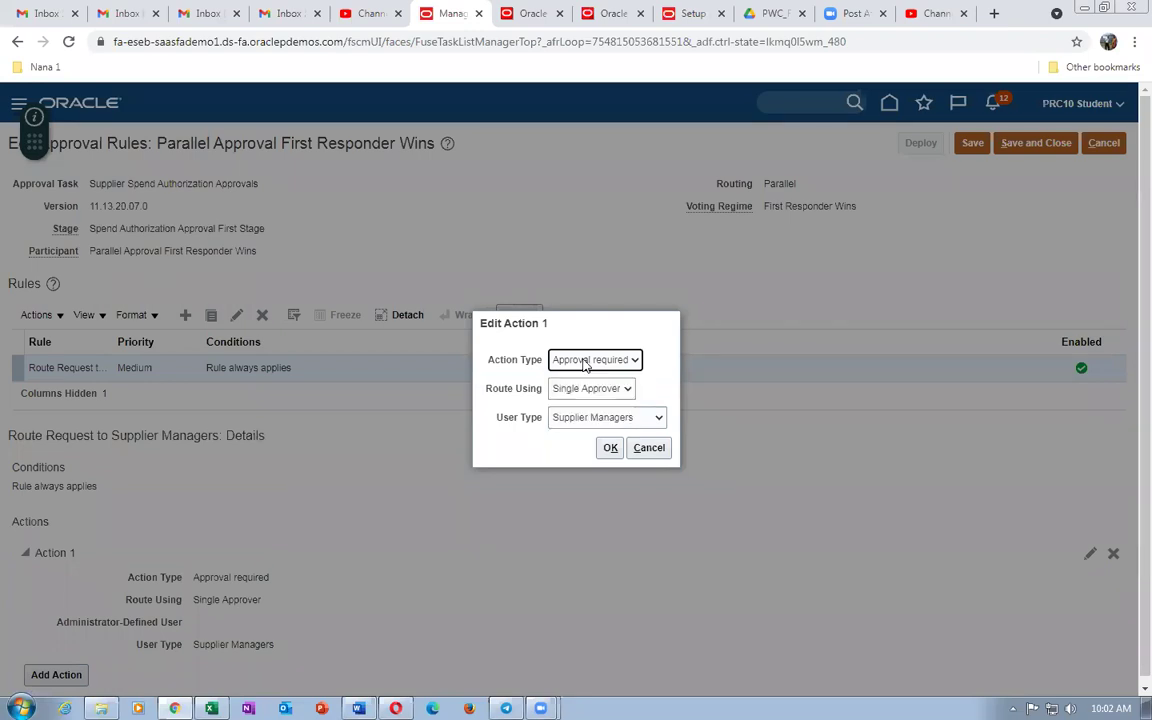
pyautogui.click(589, 390)
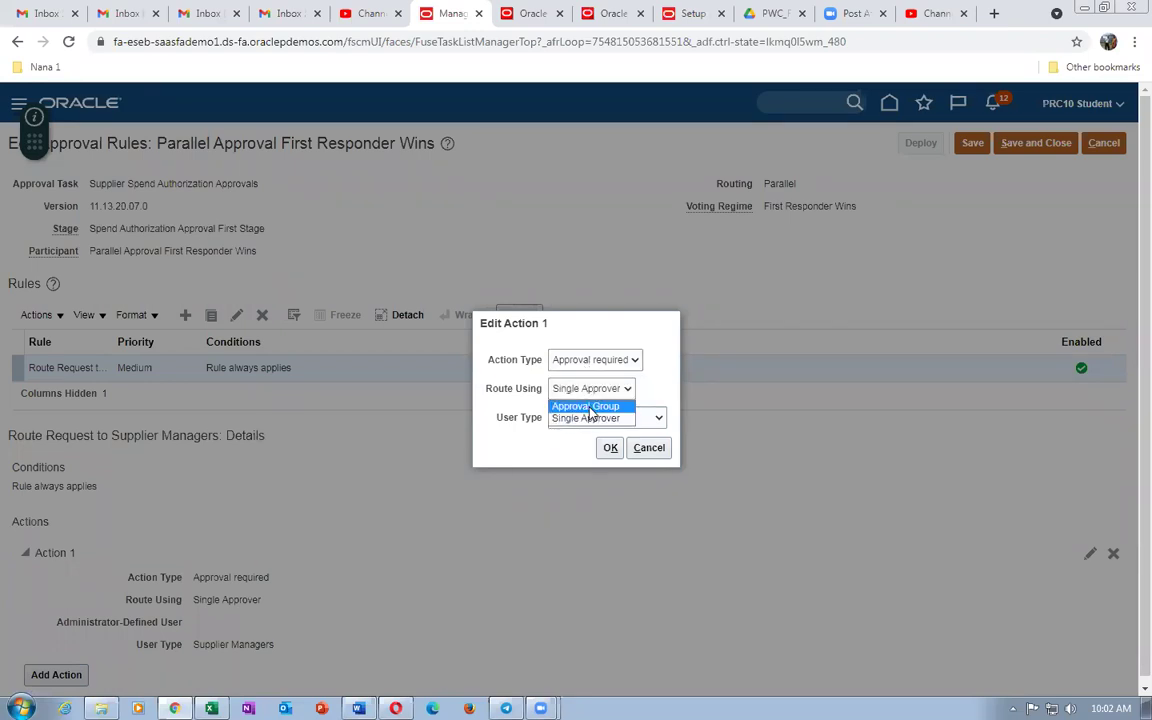
pyautogui.click(595, 419)
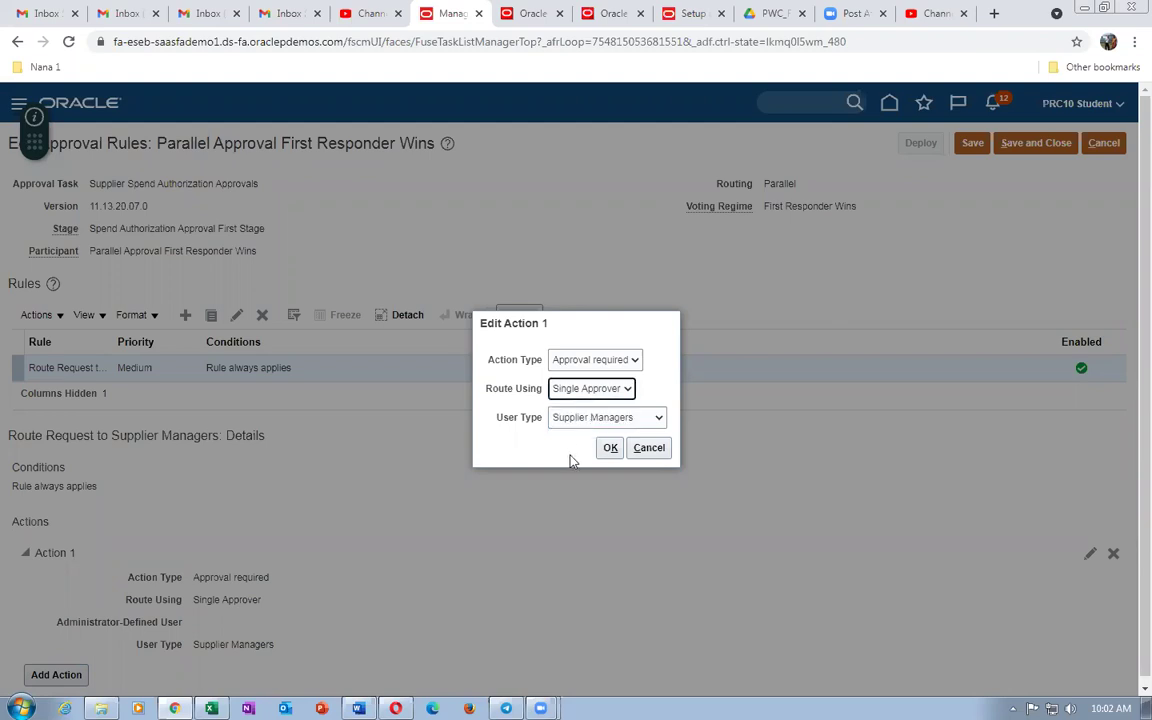
pyautogui.click(585, 418)
pyautogui.click(566, 460)
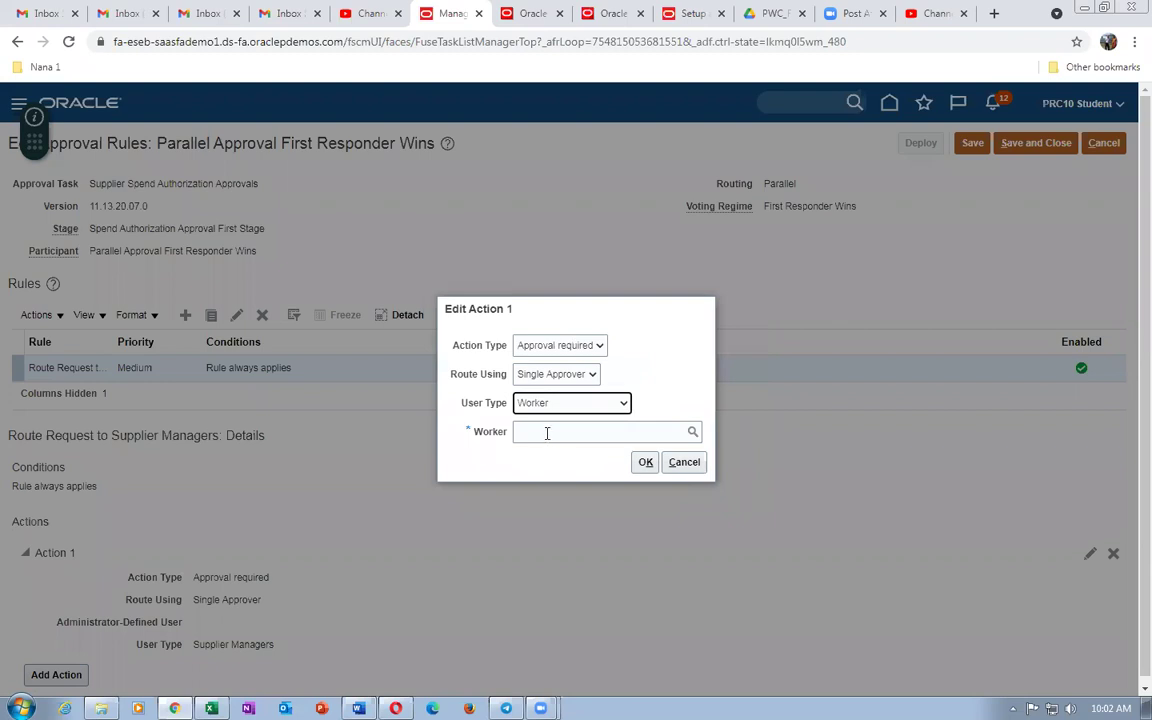
# Enter the approving worker's name, pick them from the suggestions, and confirm the action.
pyautogui.click(547, 432)
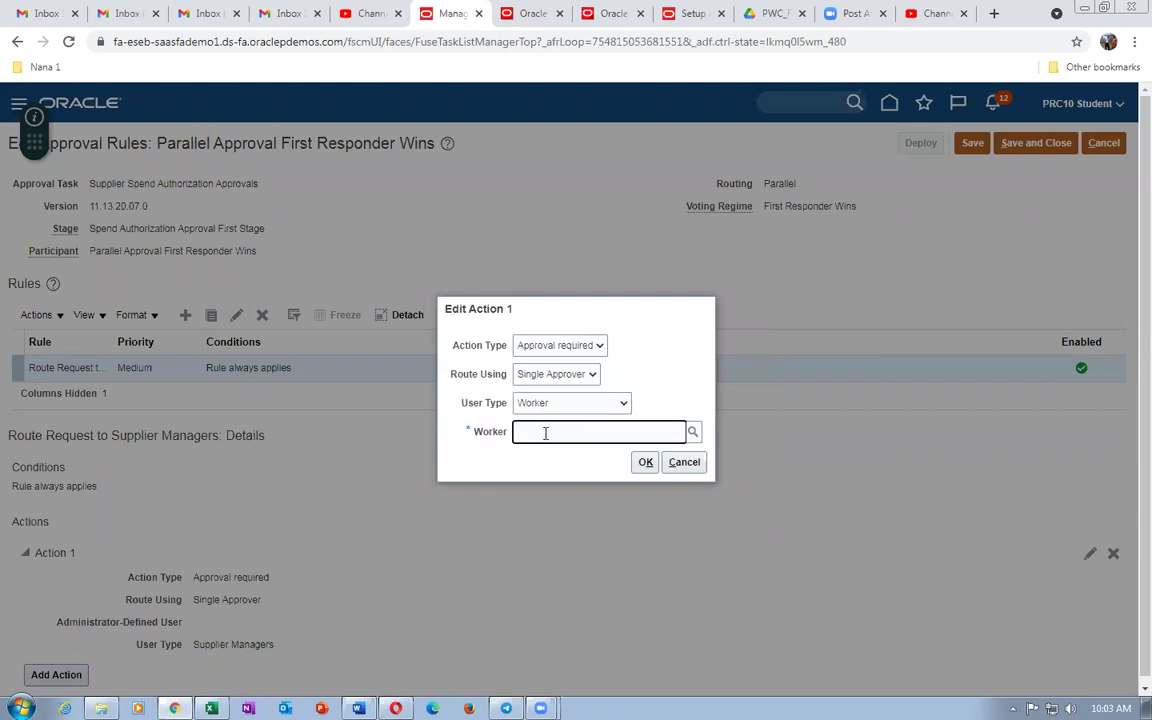
pyautogui.write('emp2_903')
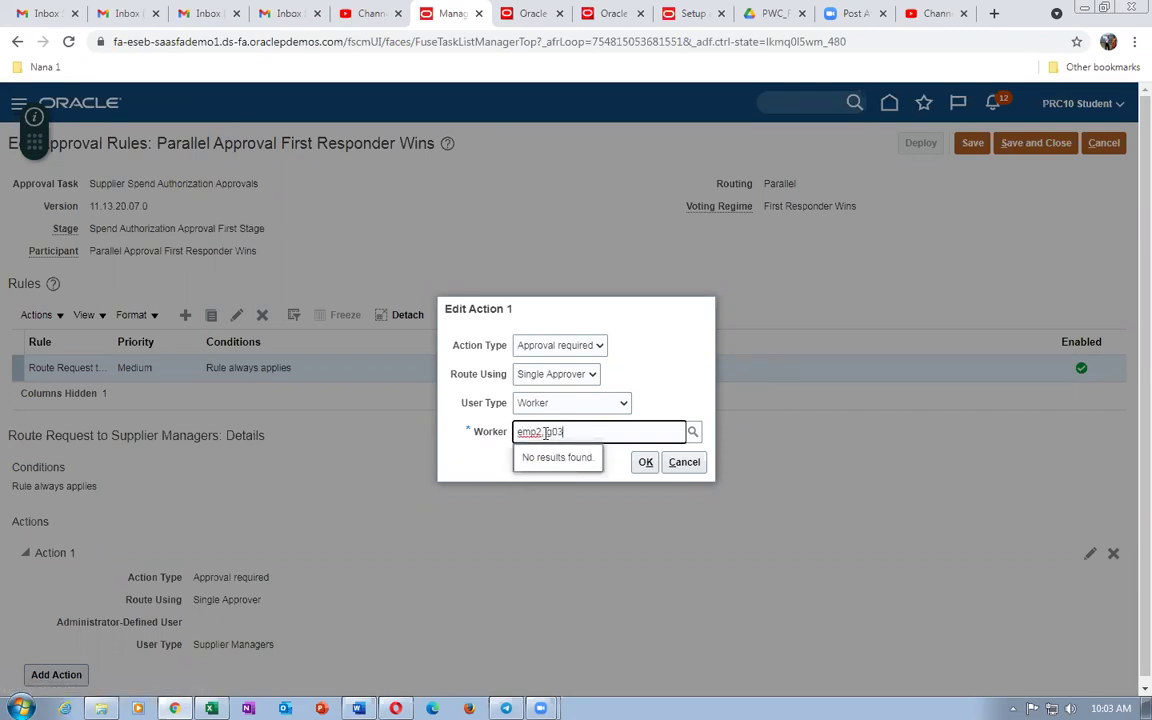
pyautogui.write('_')
pyautogui.hotkey('ctrl', 'a')
pyautogui.press('BackSpace')
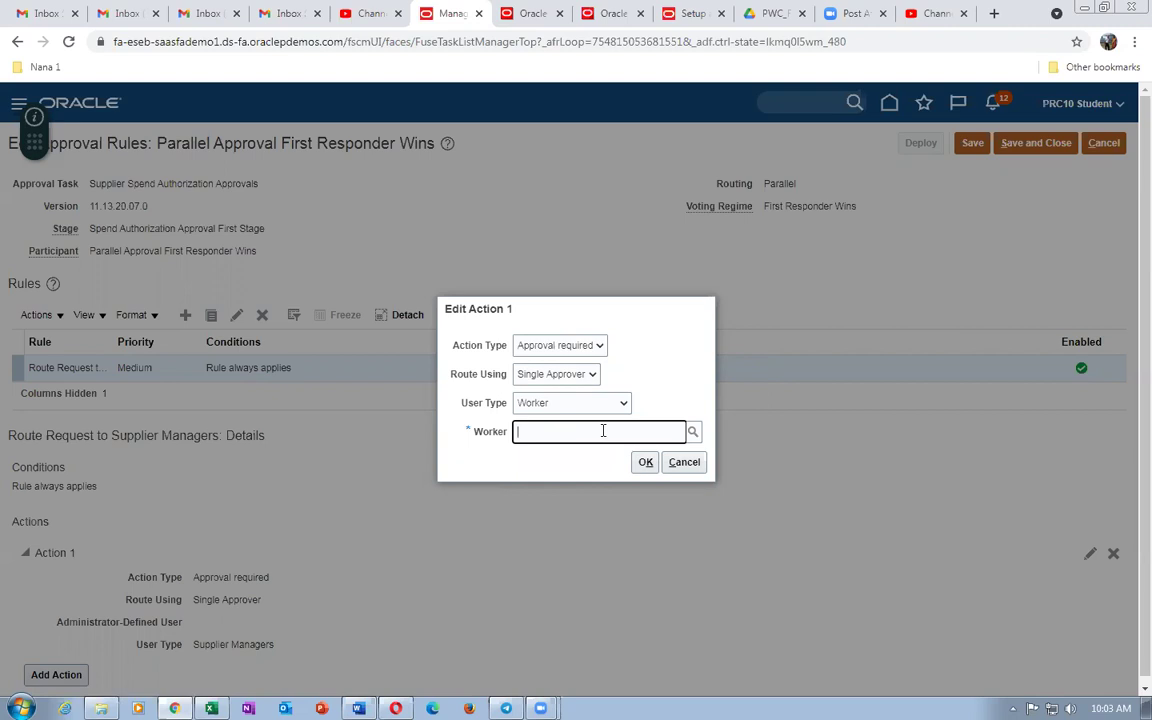
pyautogui.write('roth, ca')
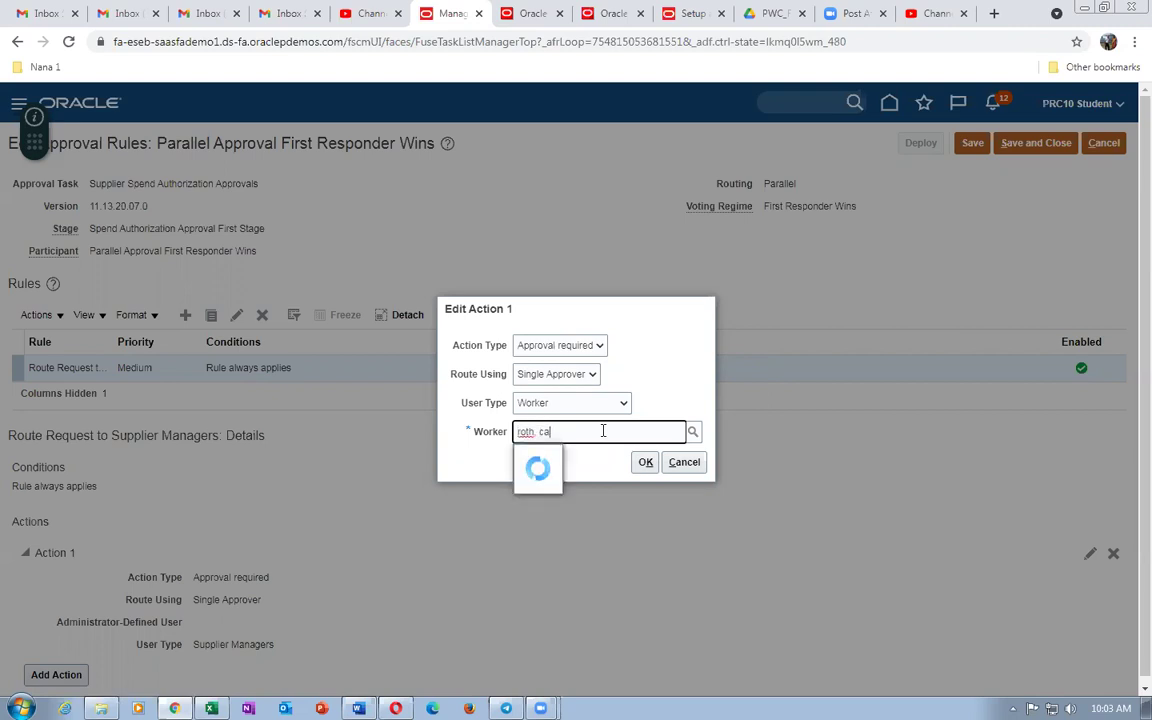
pyautogui.write('lvin')
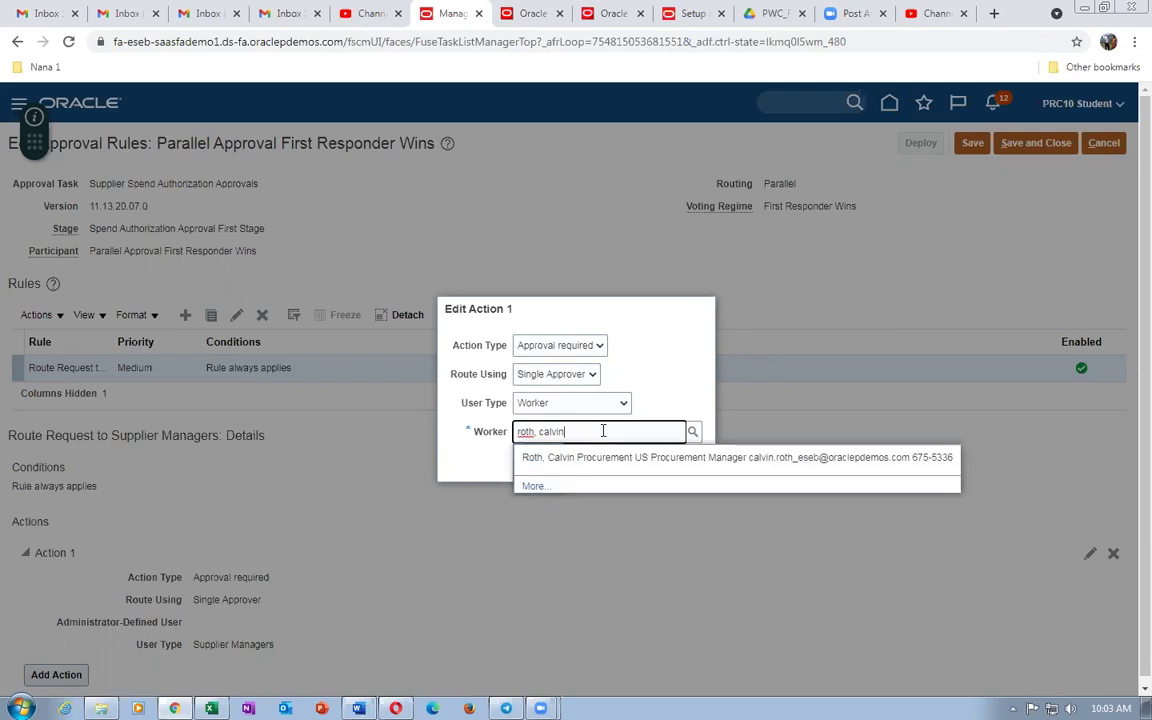
pyautogui.click(586, 458)
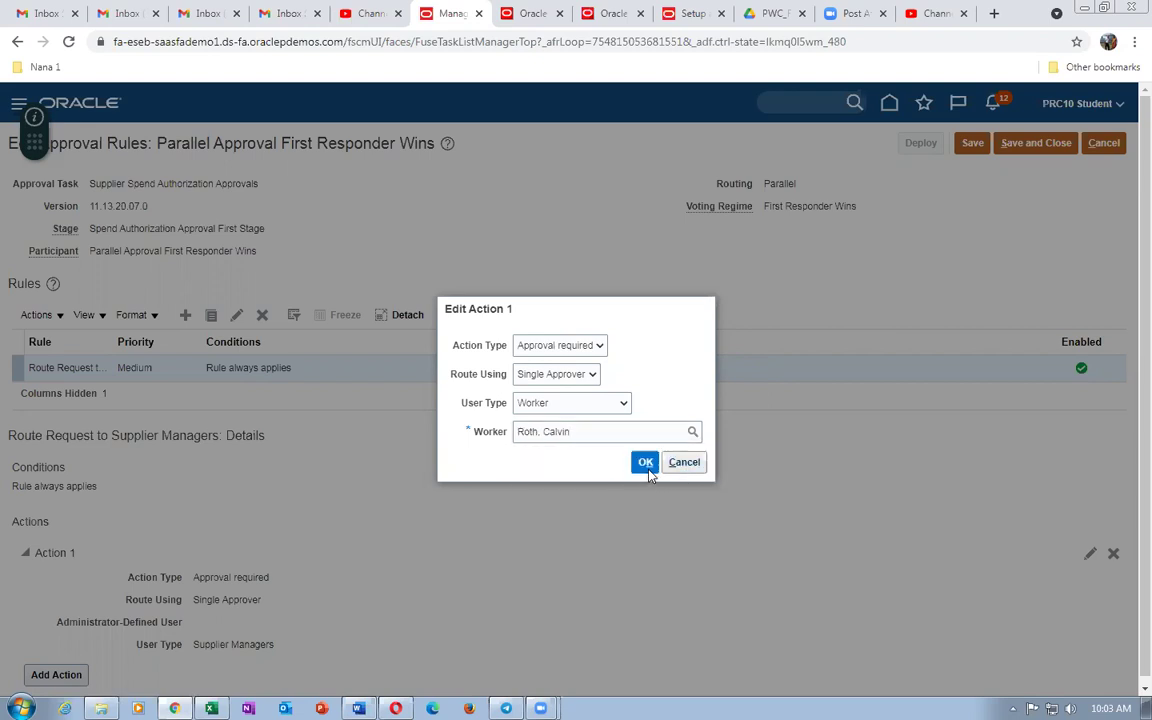
pyautogui.click(647, 463)
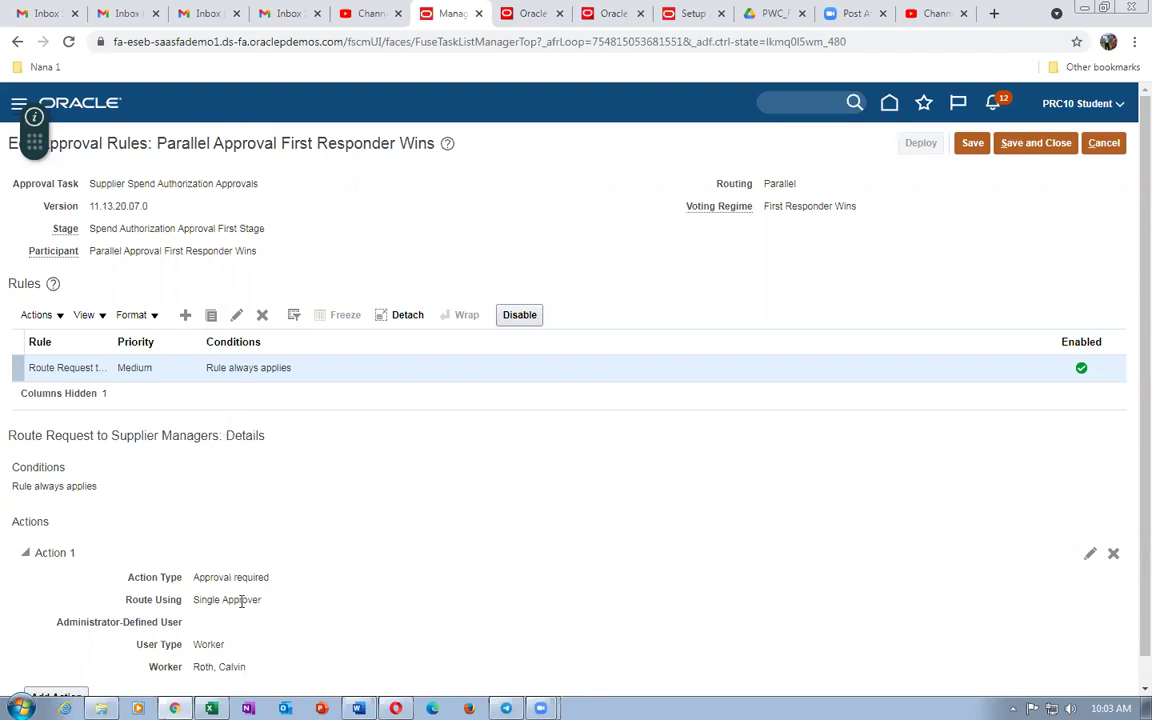
# Save the rule, deploy it after confirming the warning, and close the approvals task.
pyautogui.click(969, 145)
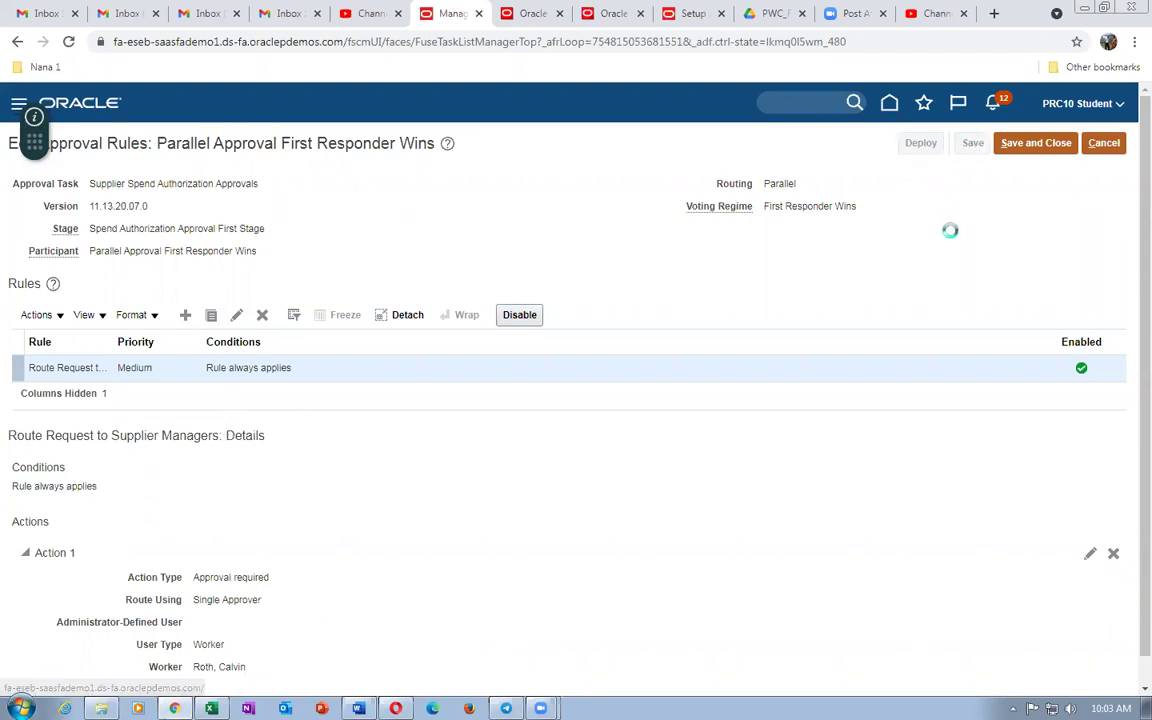
pyautogui.click(922, 145)
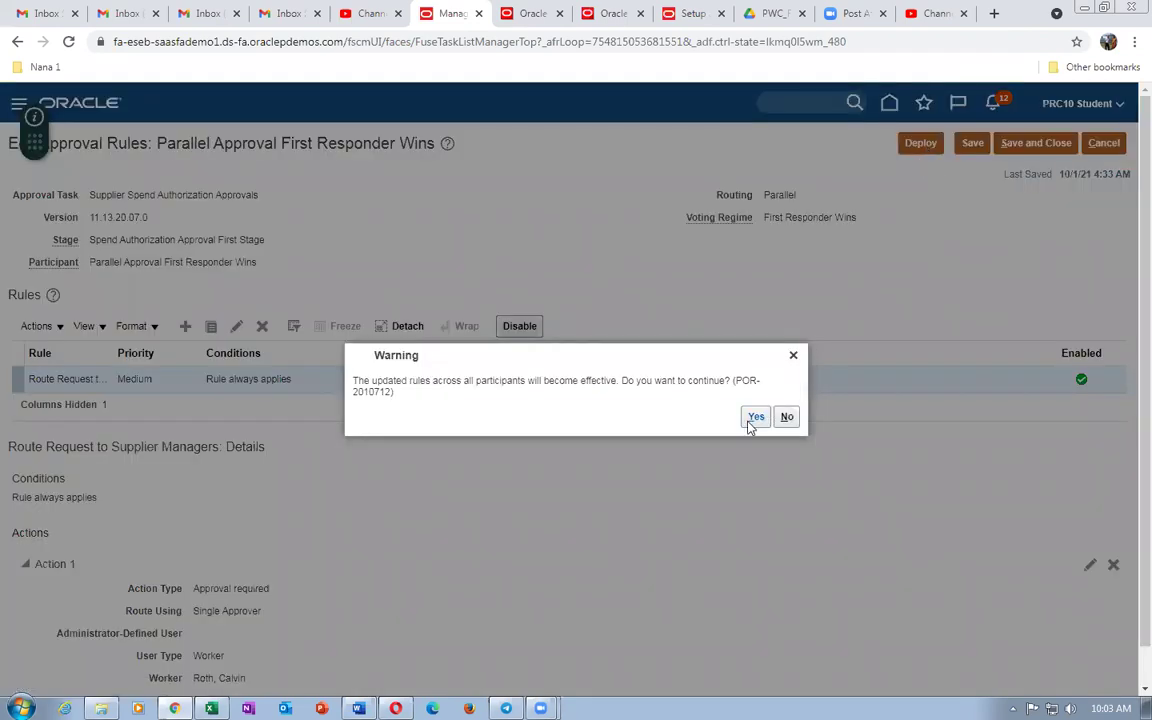
pyautogui.click(754, 418)
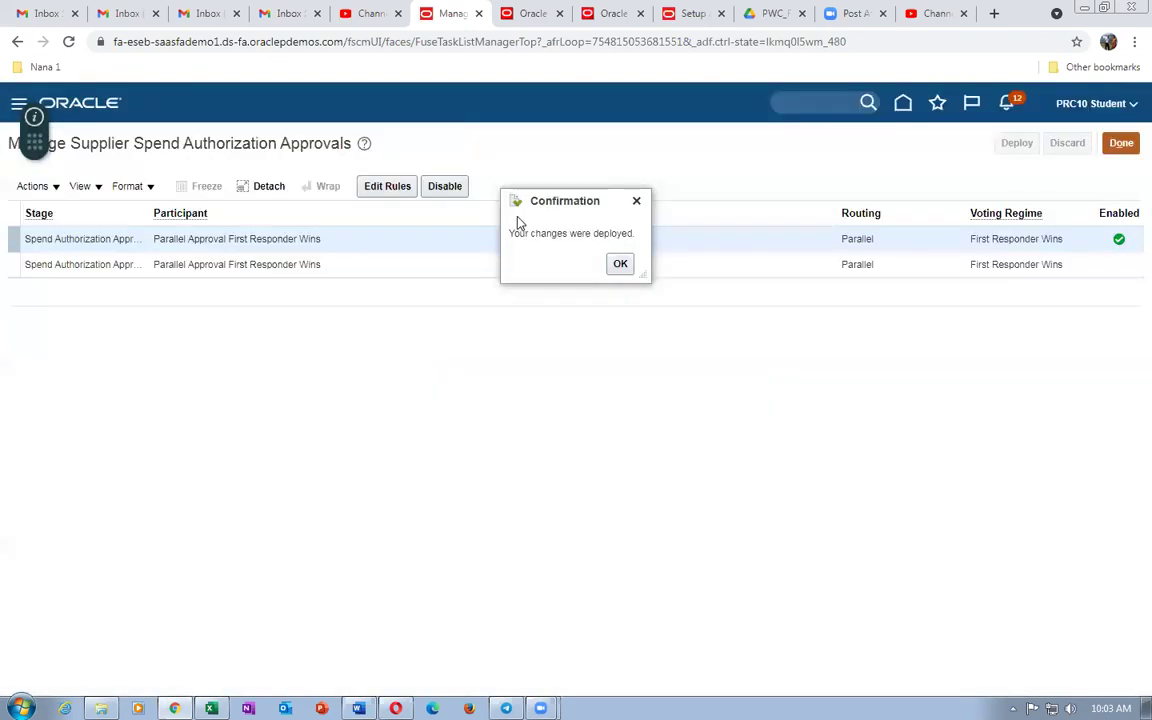
pyautogui.click(619, 264)
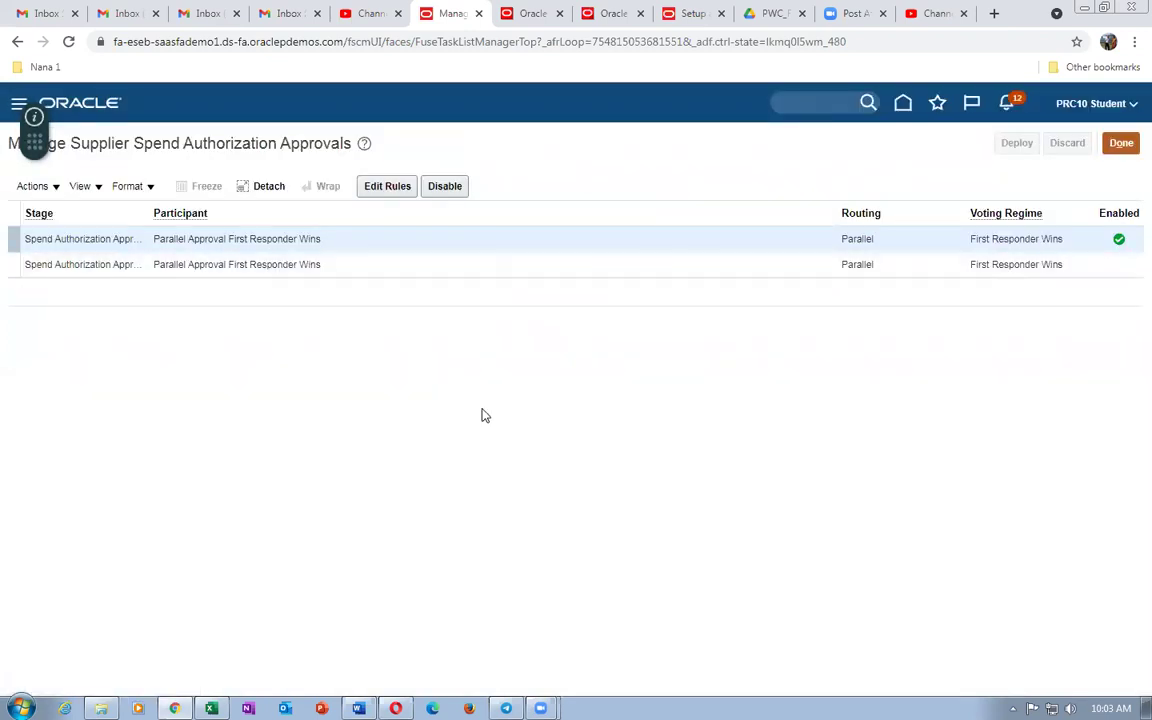
pyautogui.click(1121, 143)
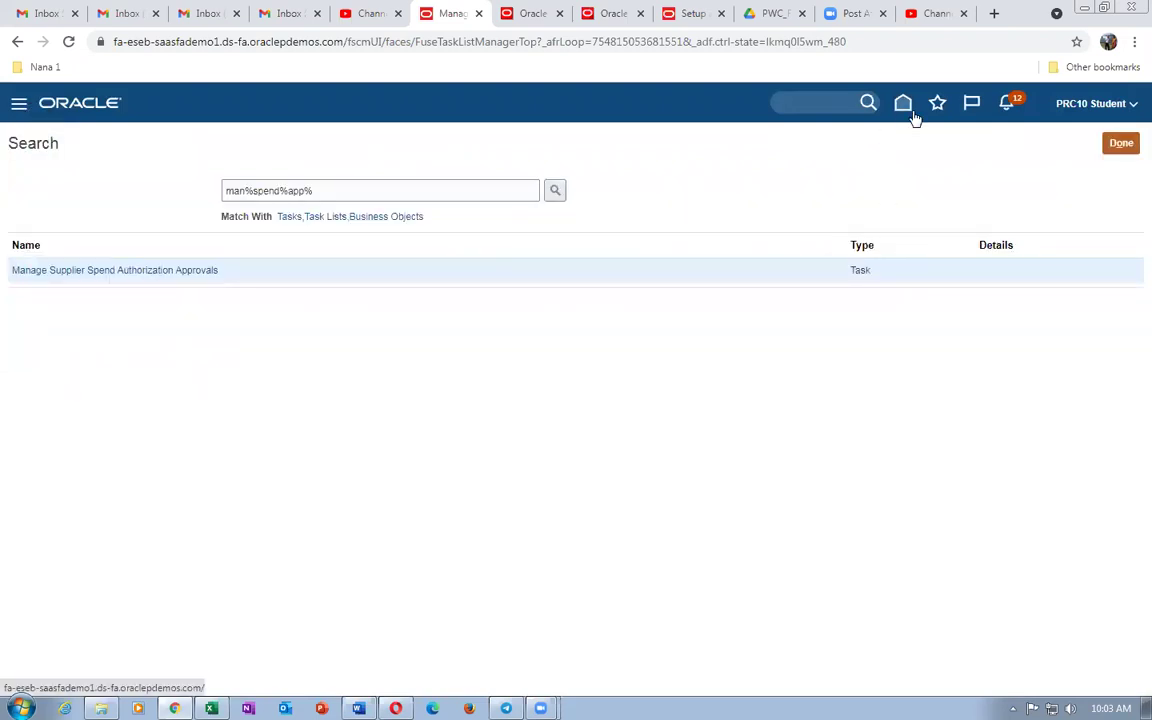
# Open the Manage Suppliers search page from the Procurement Suppliers work area.
pyautogui.click(1121, 143)
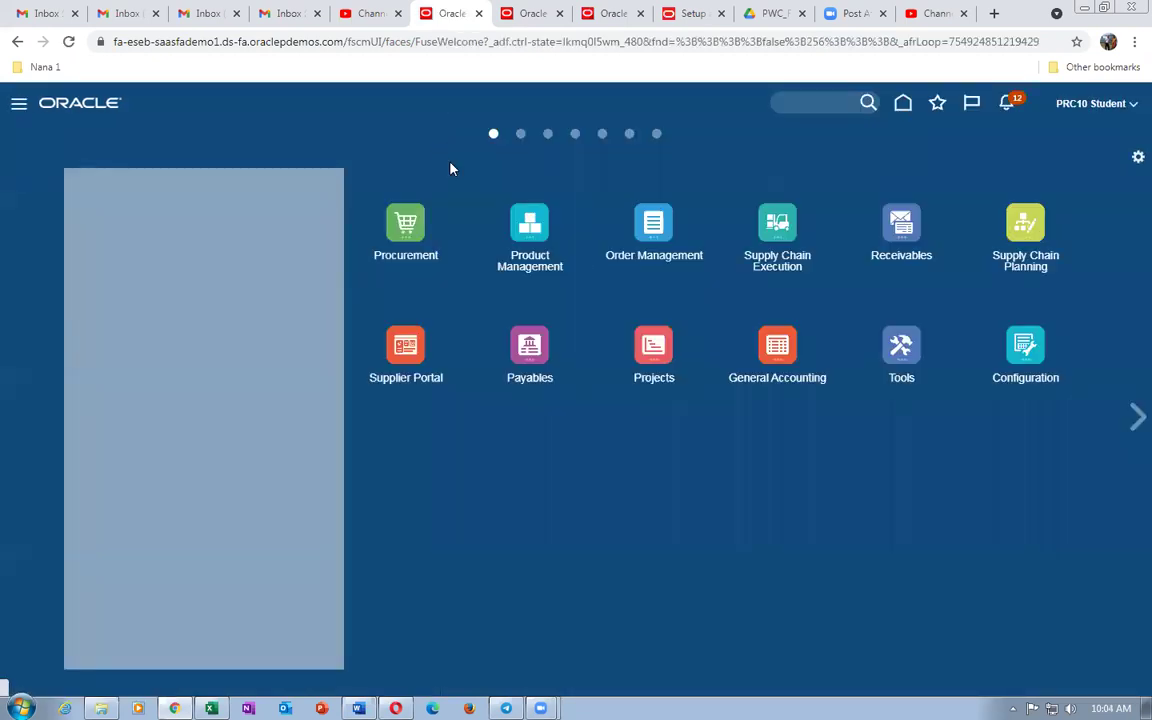
pyautogui.click(404, 222)
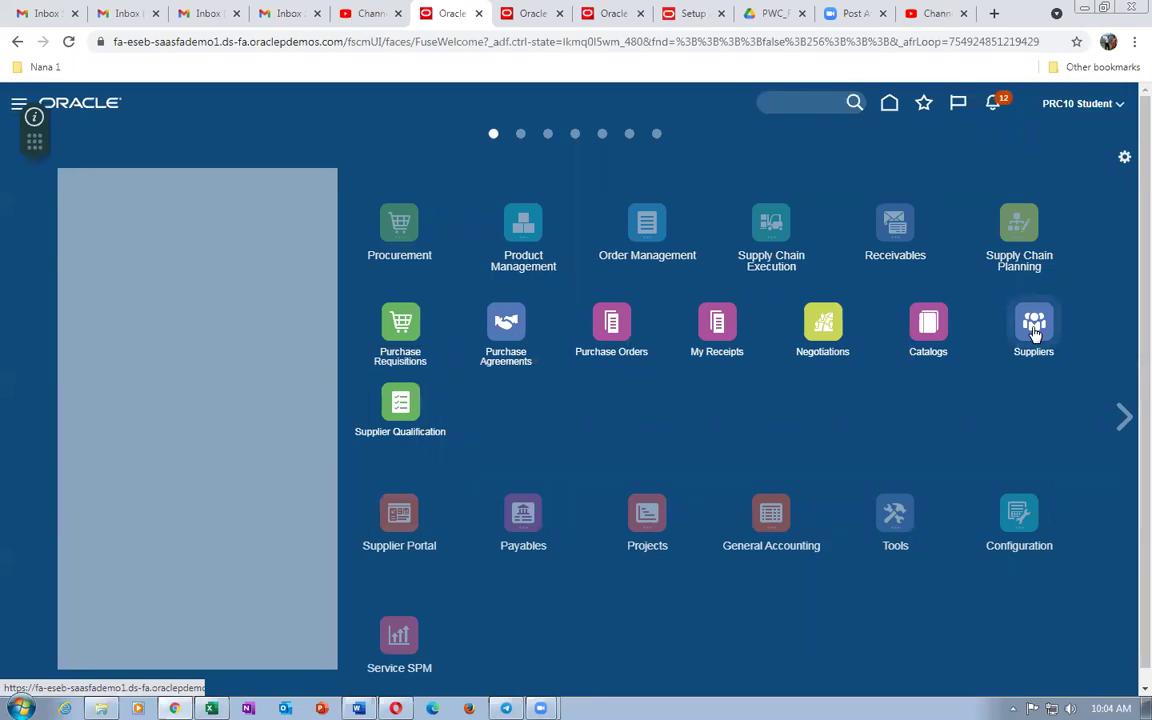
pyautogui.click(1034, 330)
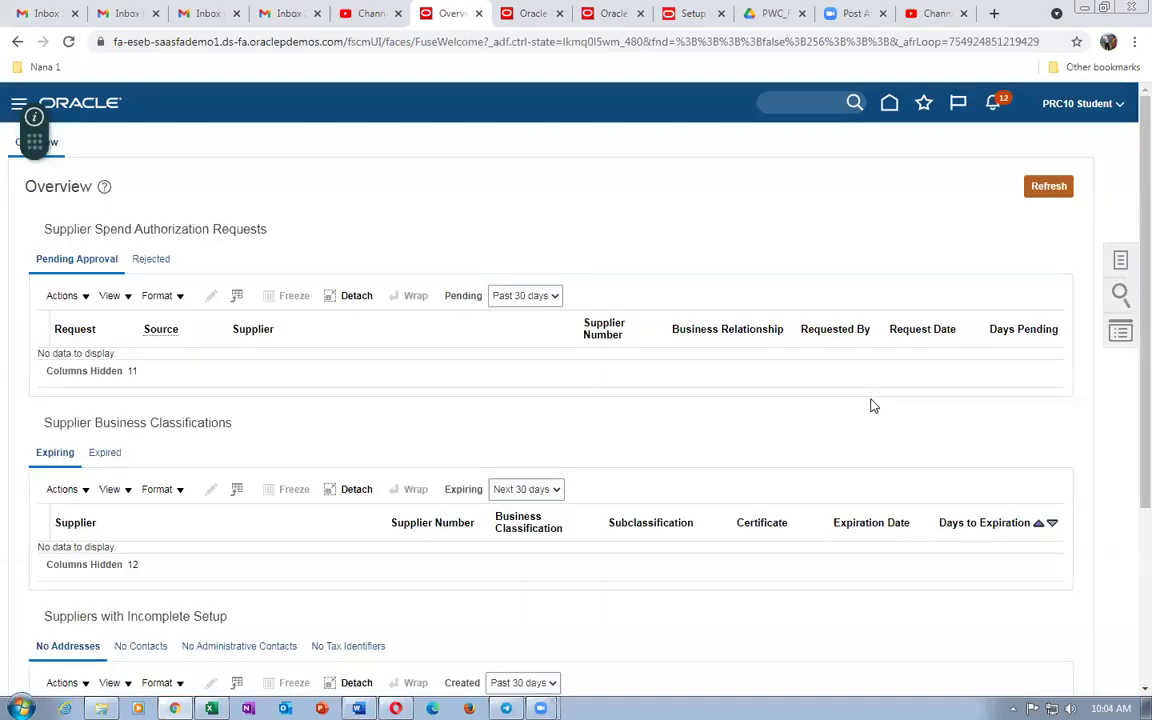
pyautogui.click(1120, 260)
pyautogui.click(1026, 147)
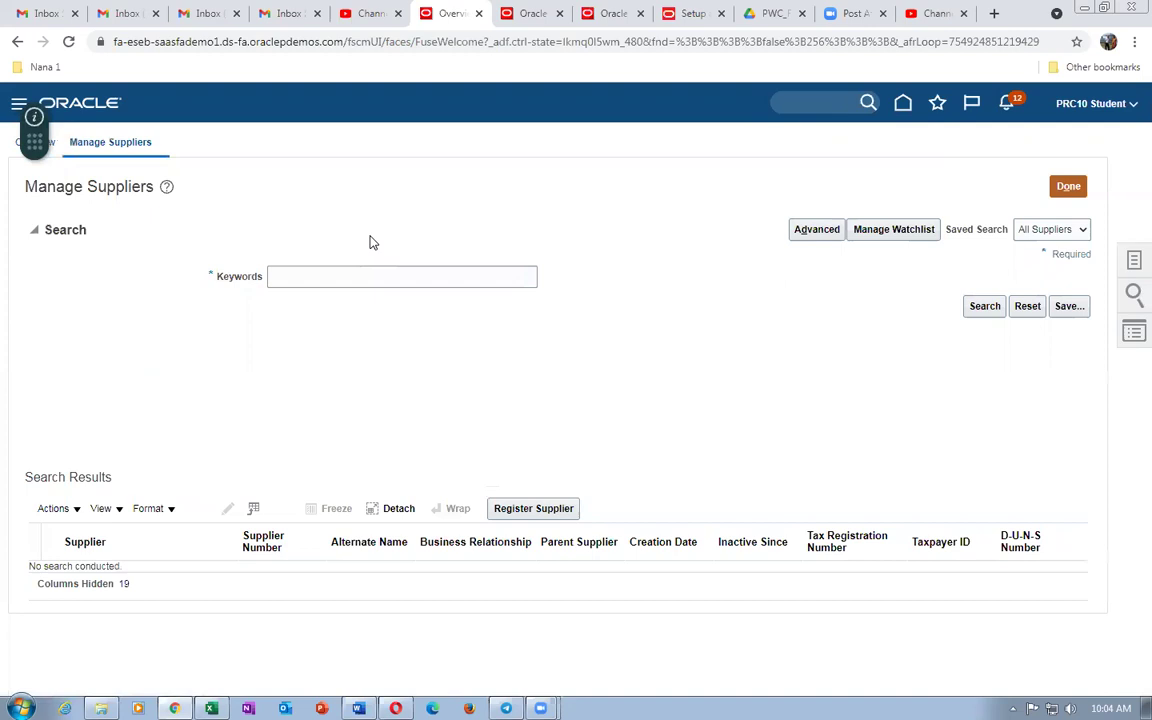
# Search suppliers by keyword g03 and open g03_sup_2 for editing.
pyautogui.click(353, 276)
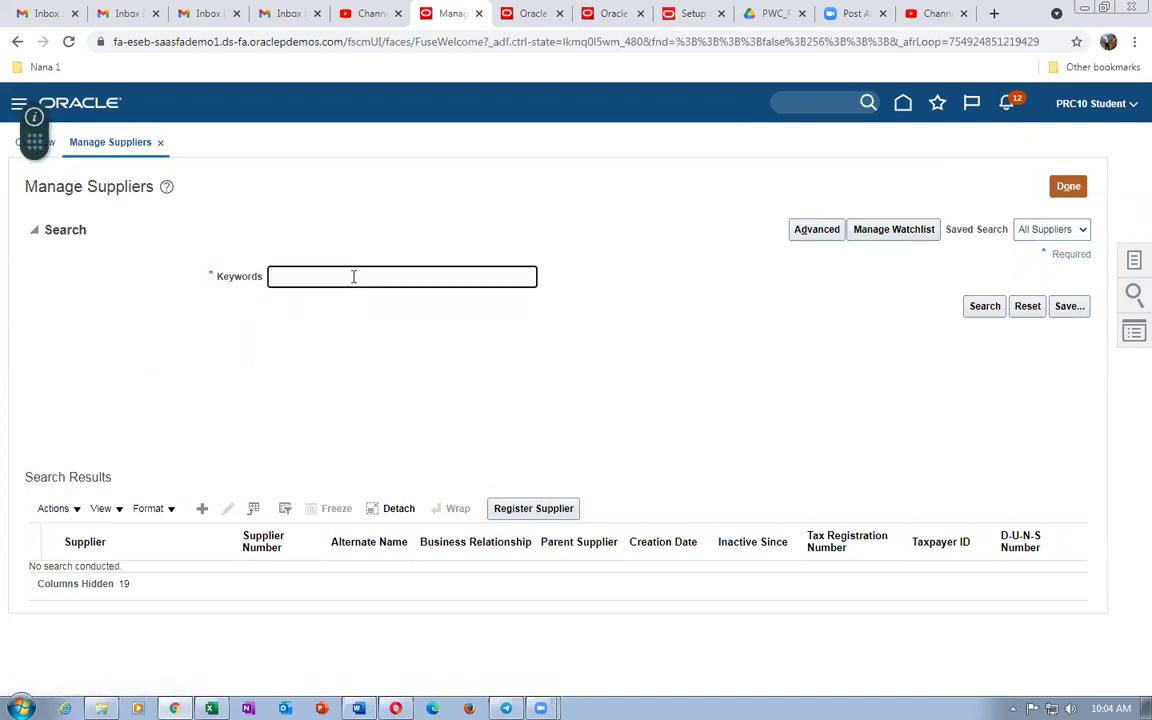
pyautogui.click(982, 315)
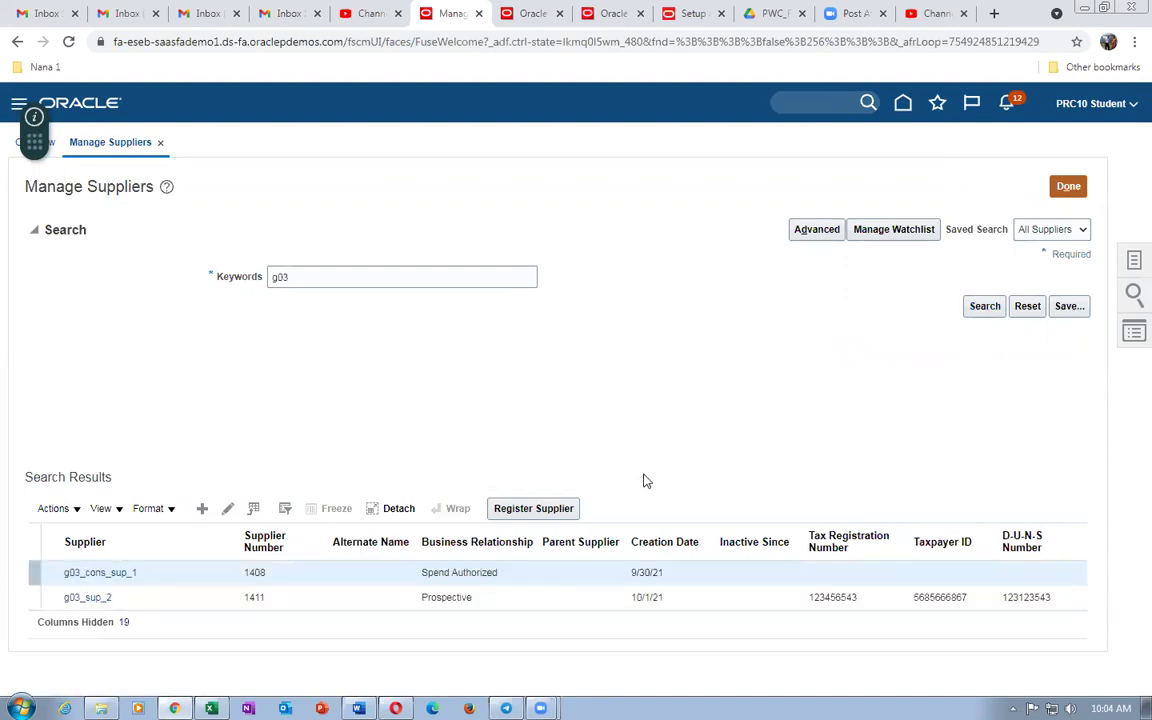
pyautogui.click(34, 600)
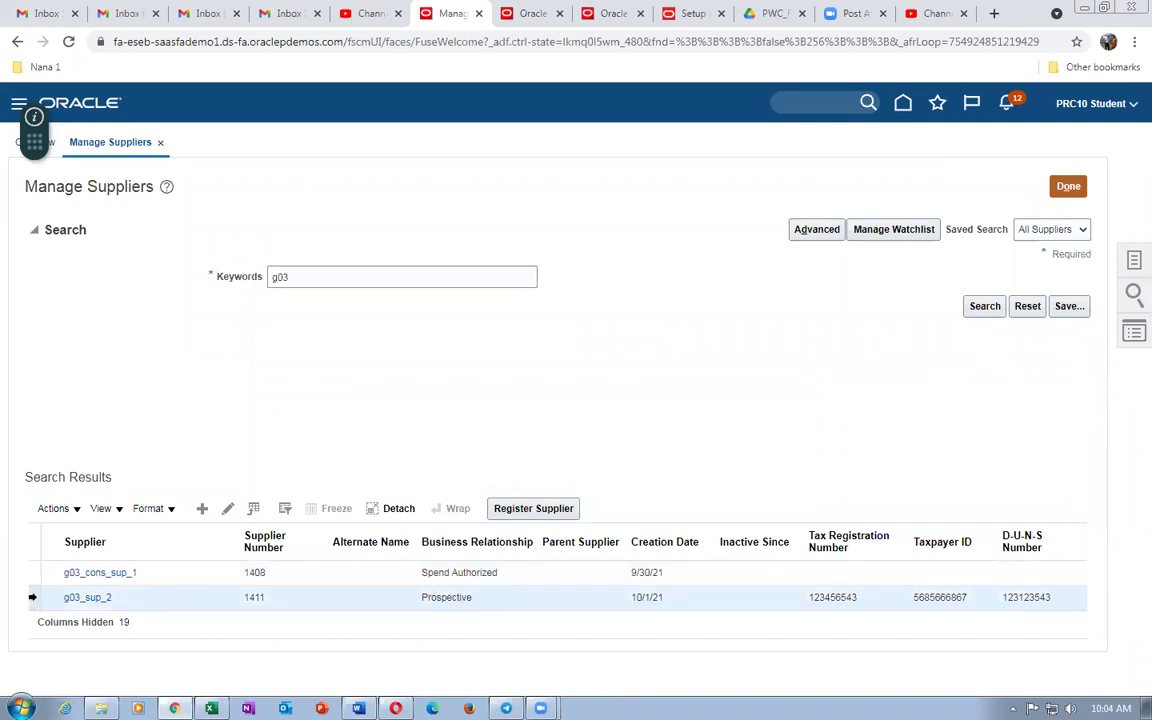
pyautogui.click(229, 510)
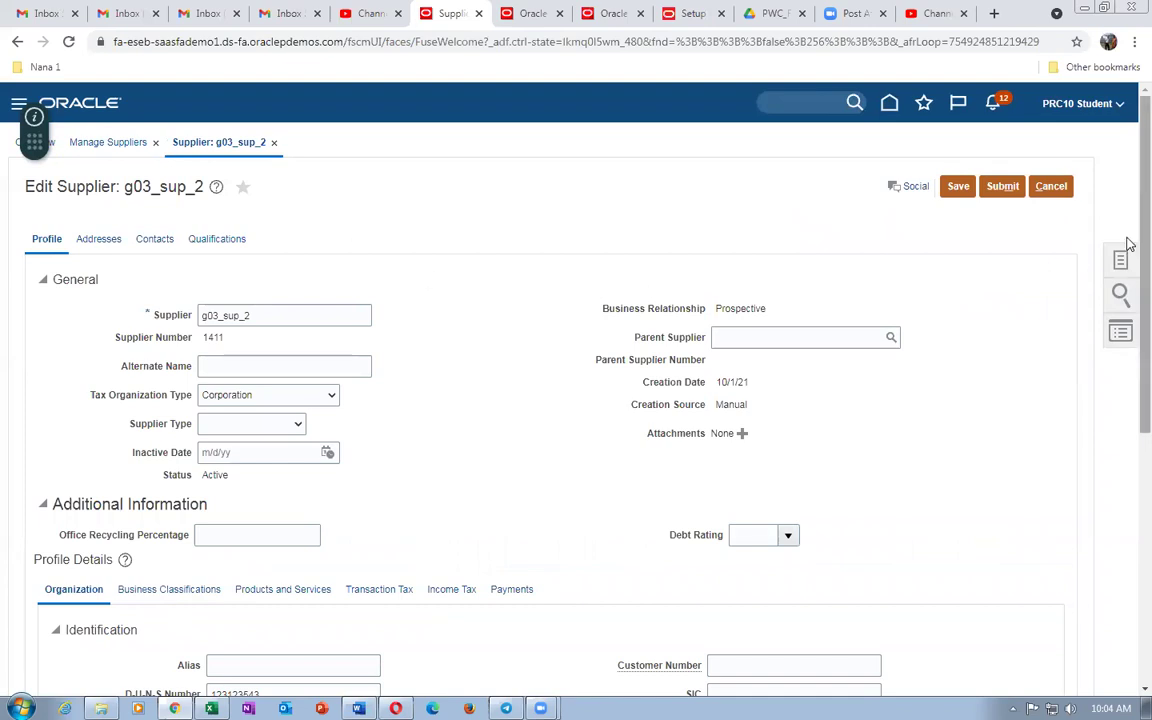
pyautogui.scroll(-1, 1128, 270)
pyautogui.scroll(1, 1128, 284)
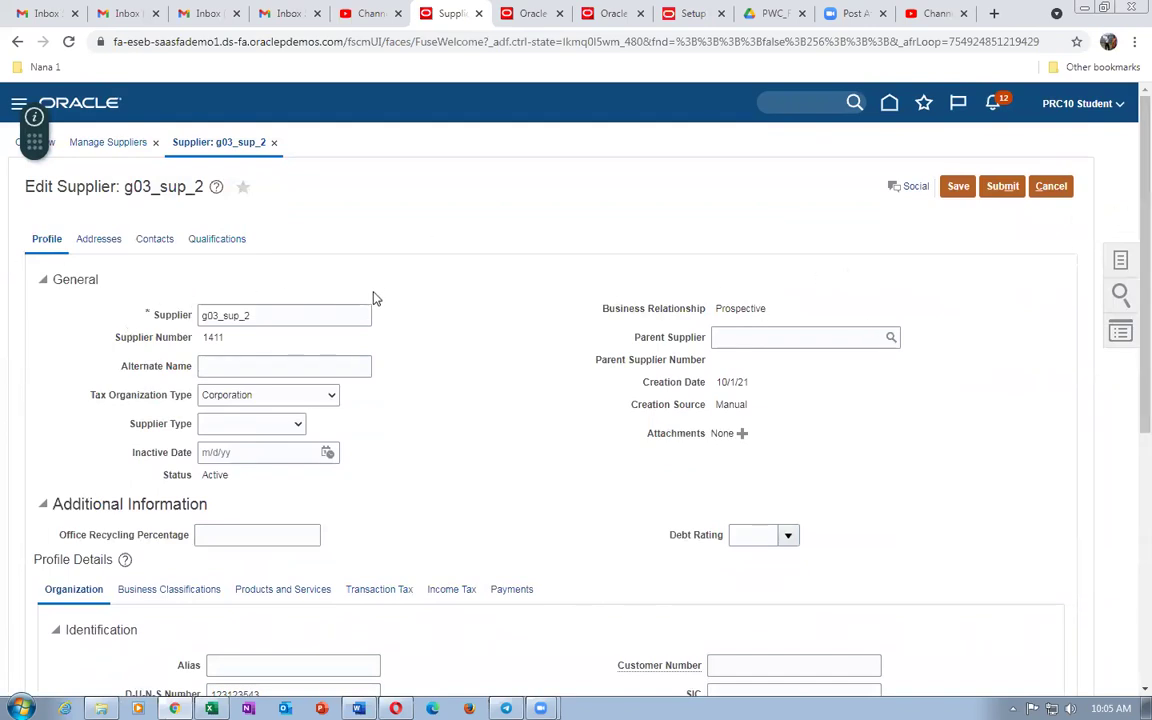
pyautogui.click(100, 242)
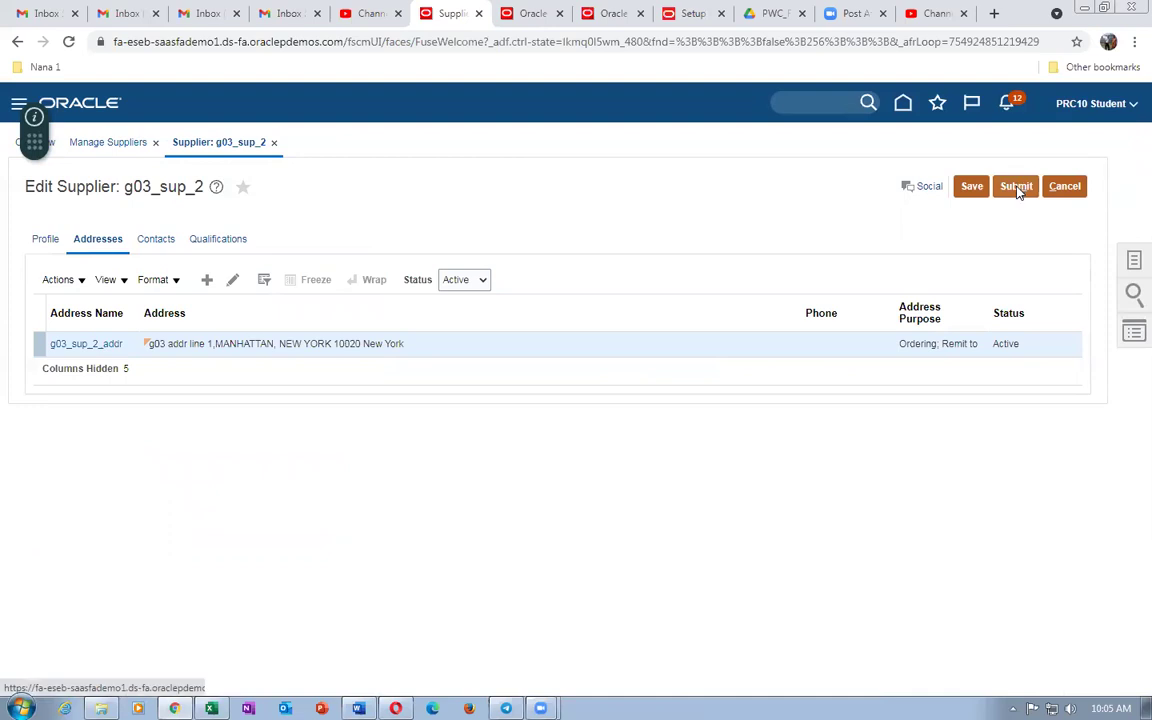
pyautogui.click(44, 241)
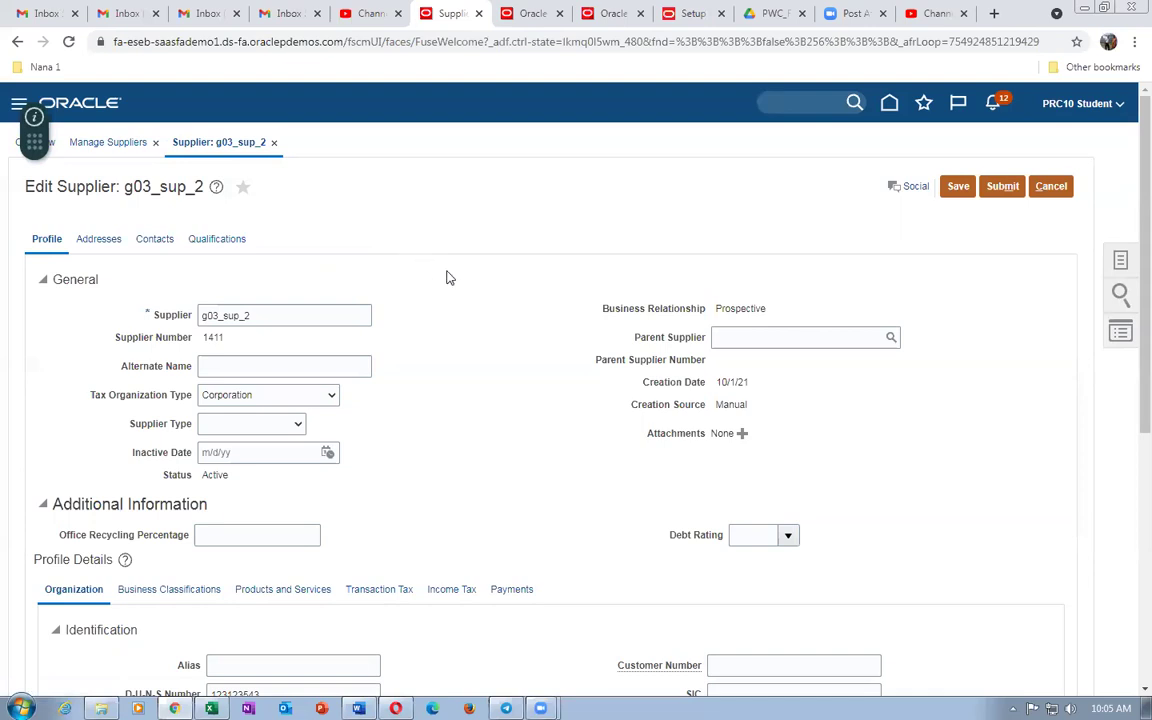
pyautogui.click(1052, 187)
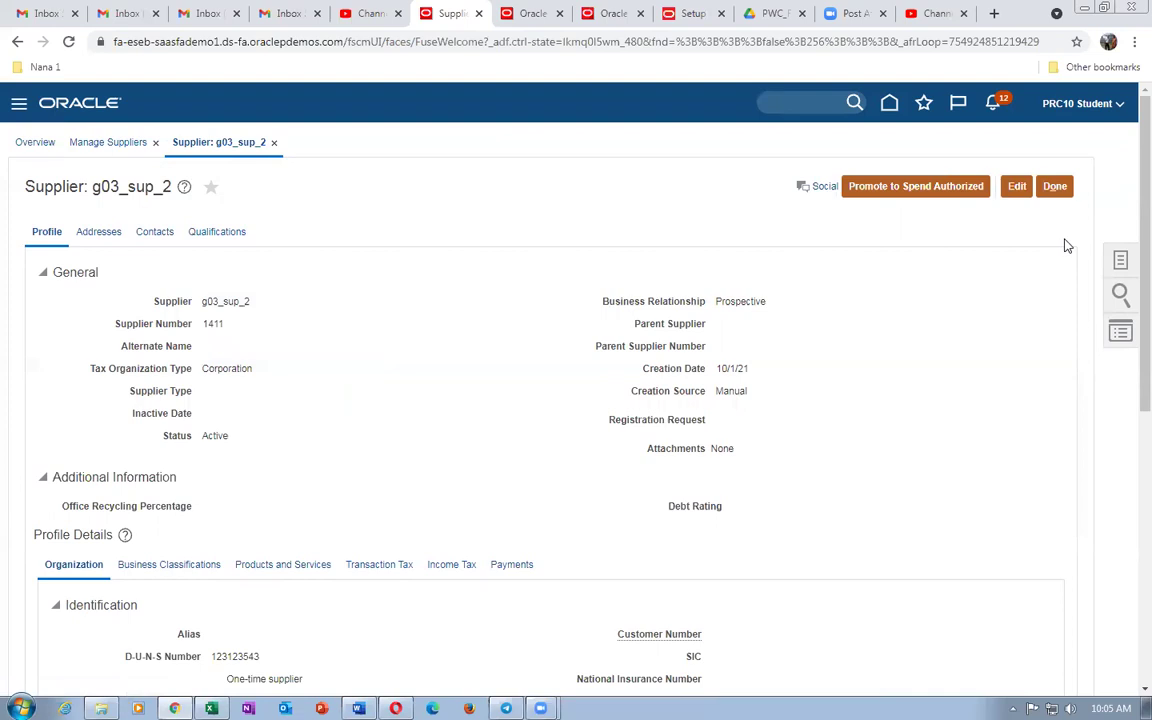
pyautogui.click(1055, 186)
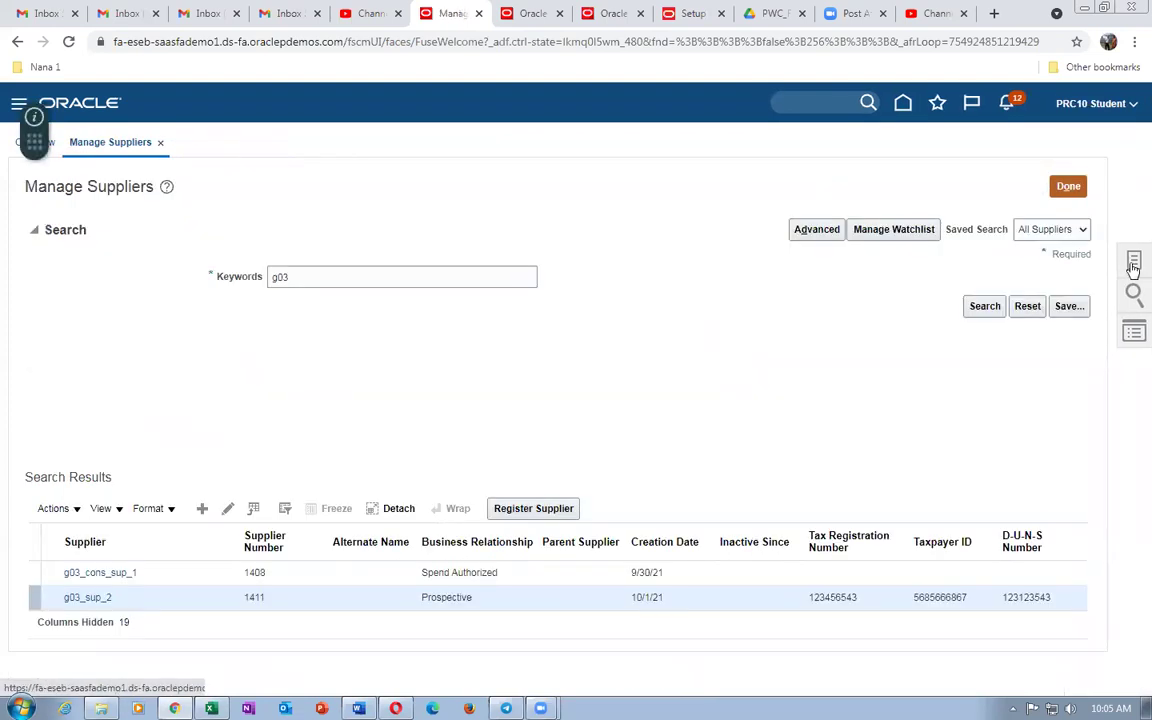
pyautogui.click(1133, 262)
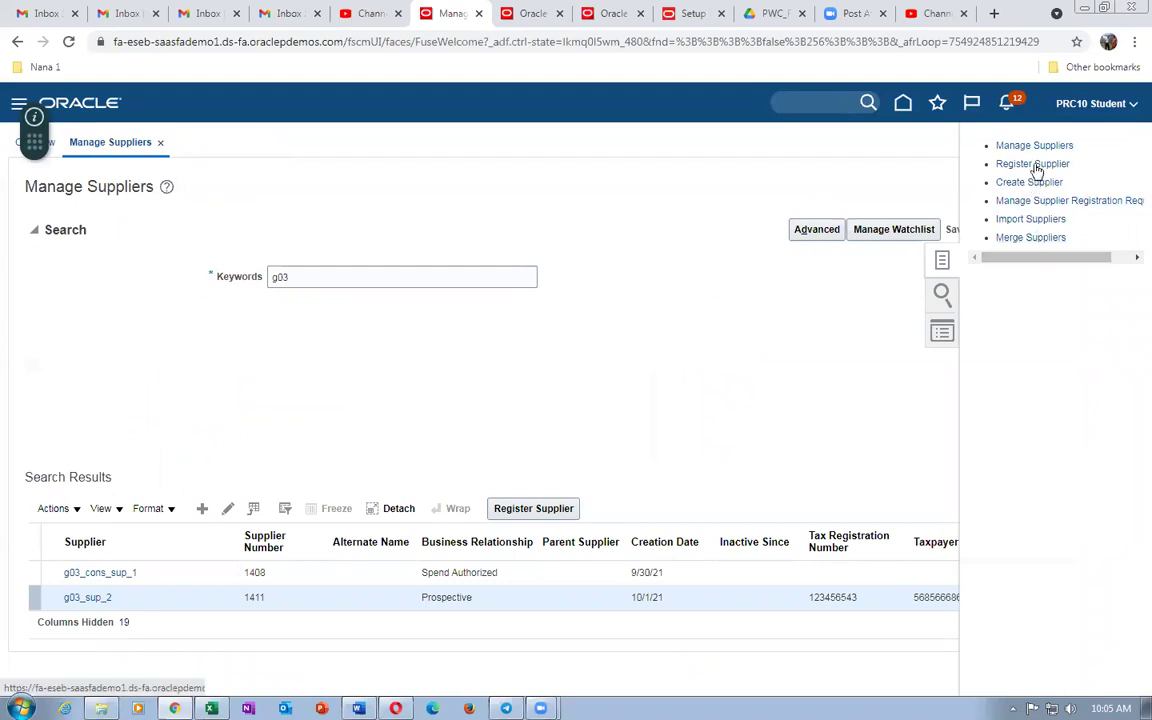
# Open User Accounts in the Security Console and enter prc10 as the user name to search.
pyautogui.click(697, 196)
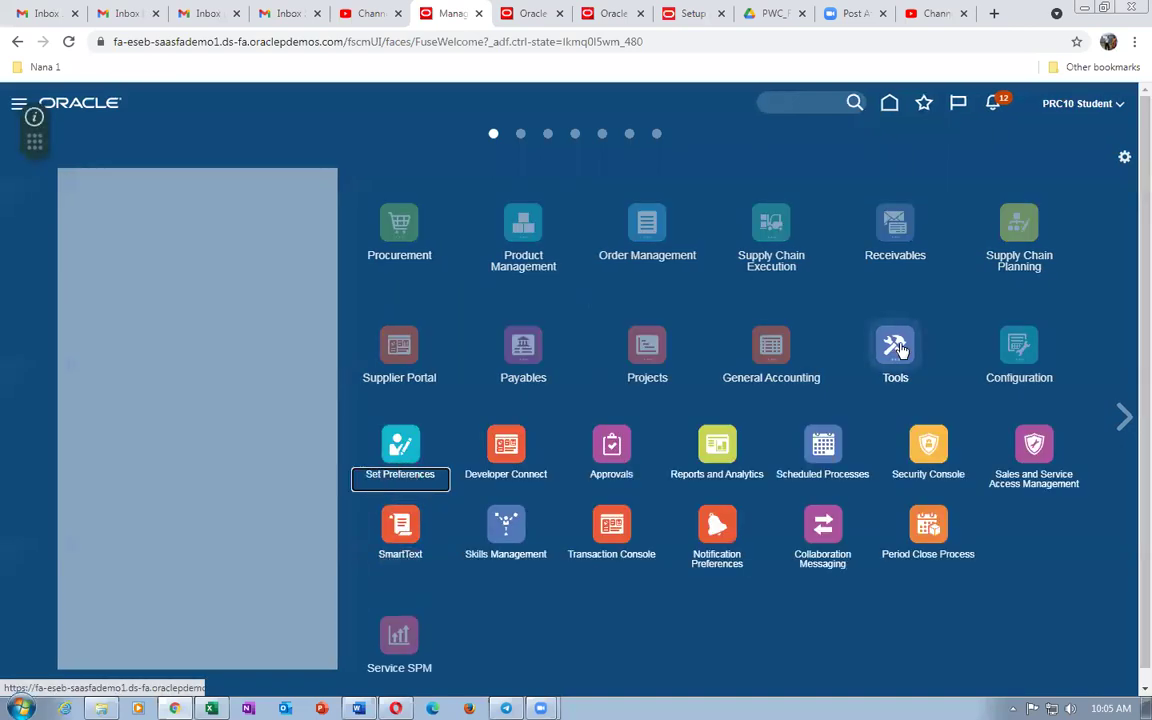
pyautogui.click(927, 454)
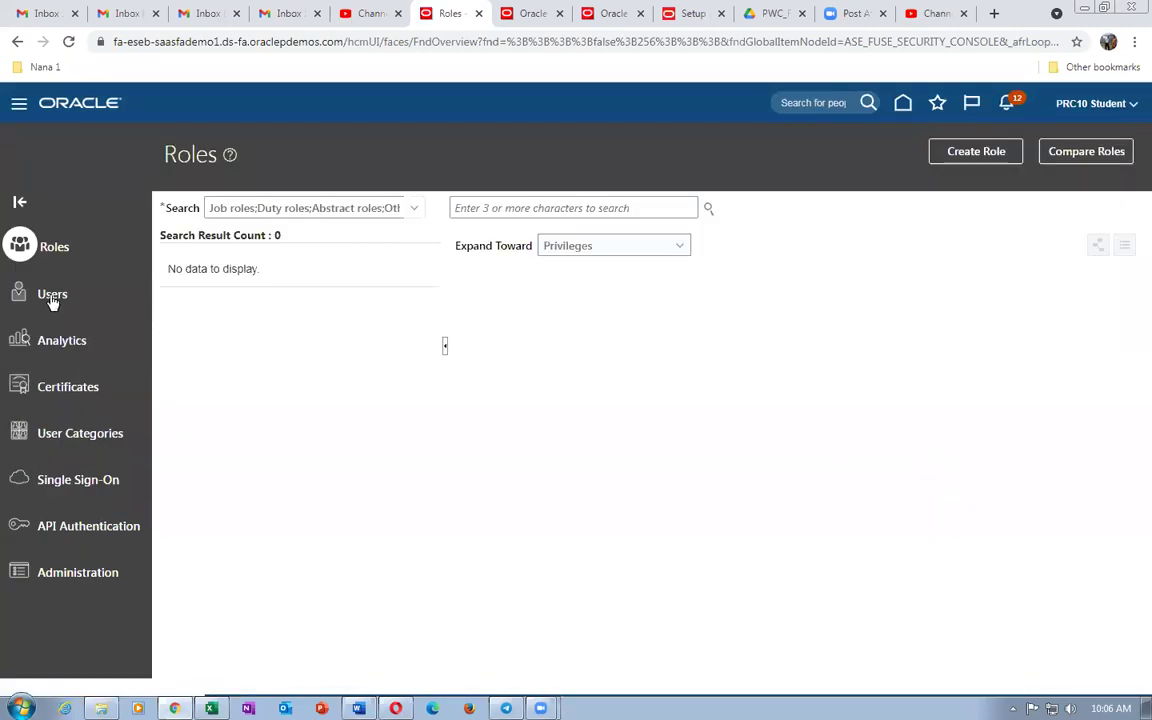
pyautogui.click(52, 296)
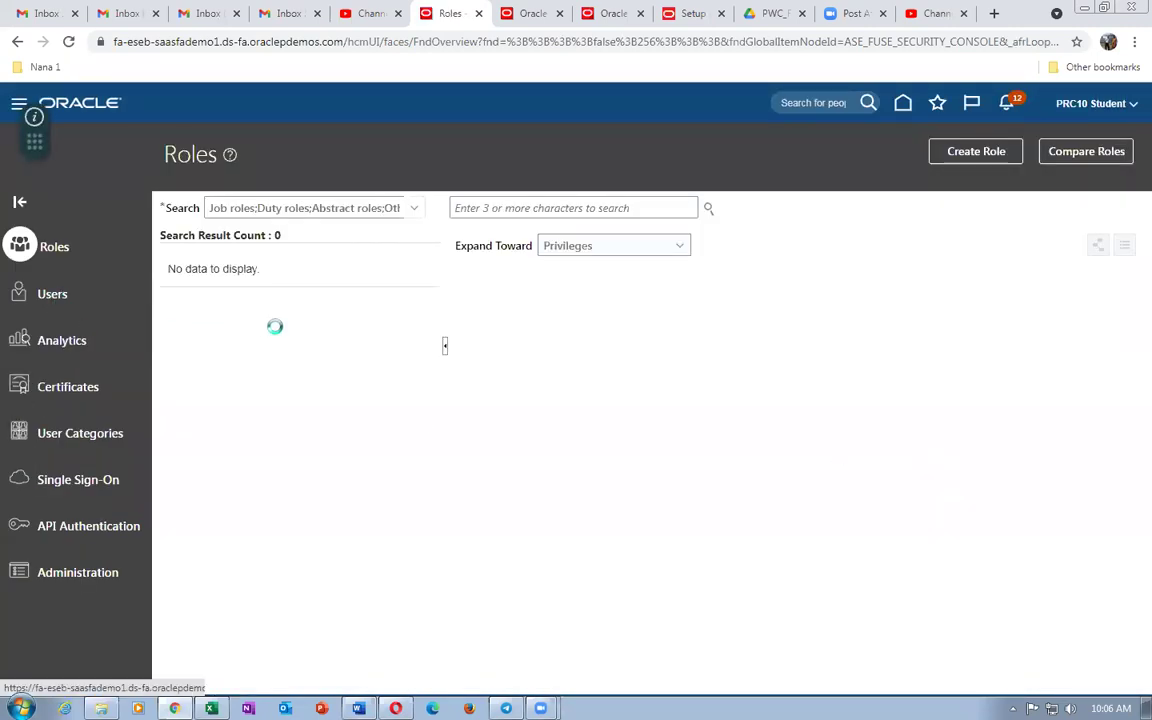
pyautogui.click(558, 206)
pyautogui.write('prc10')
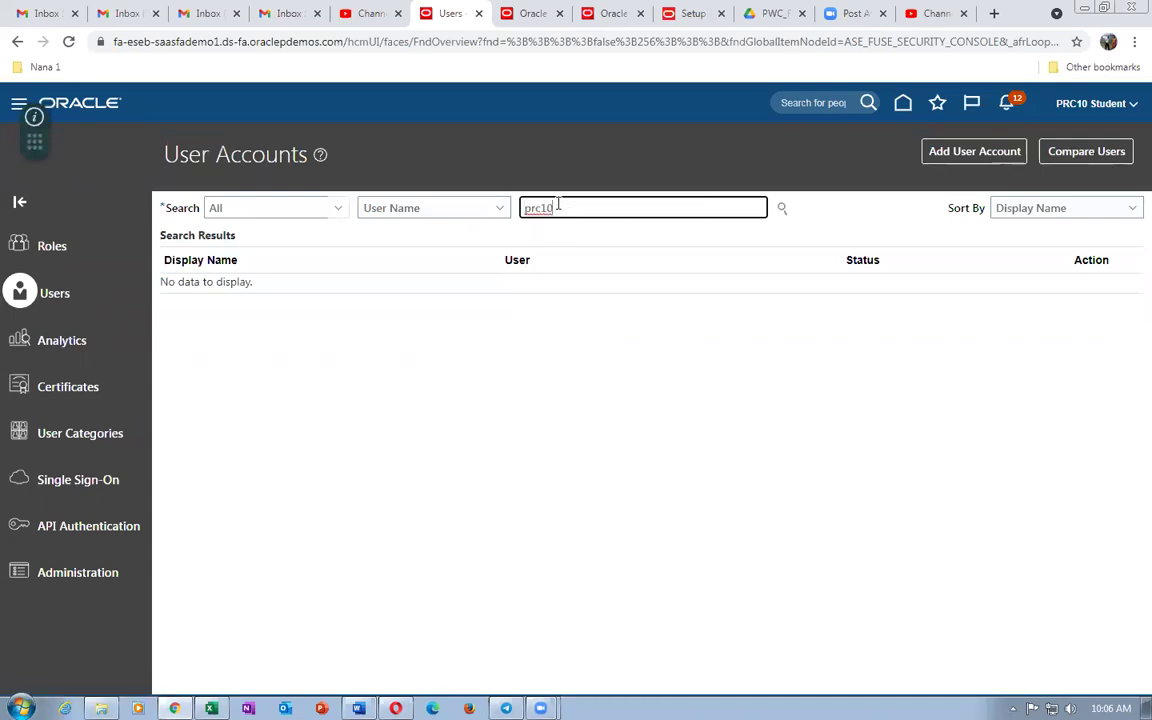
# Open the prc10 user account for editing and start adding a role membership.
pyautogui.press('Return')
pyautogui.click(190, 310)
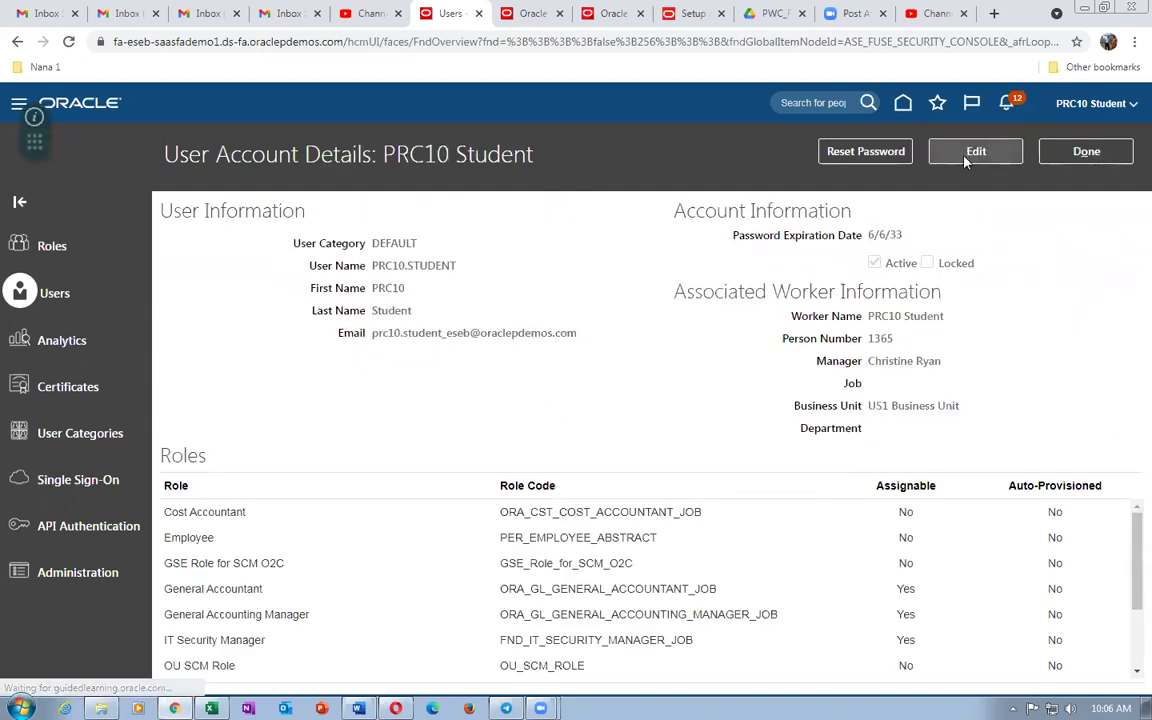
pyautogui.click(966, 152)
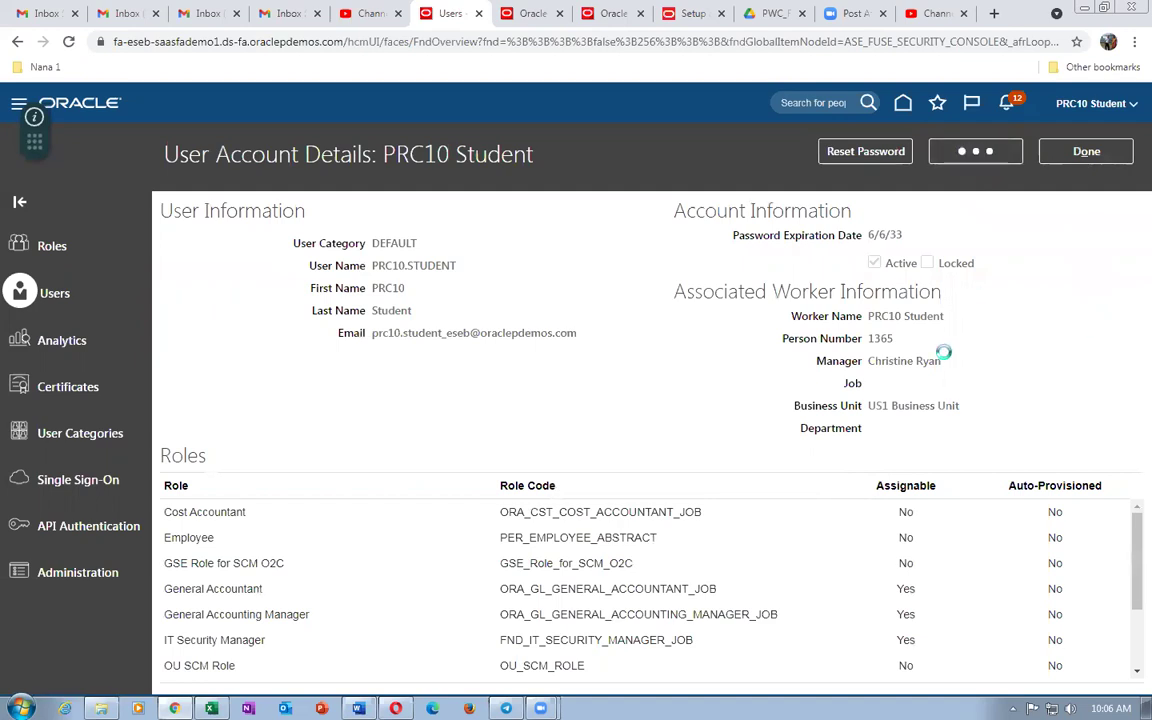
pyautogui.click(826, 600)
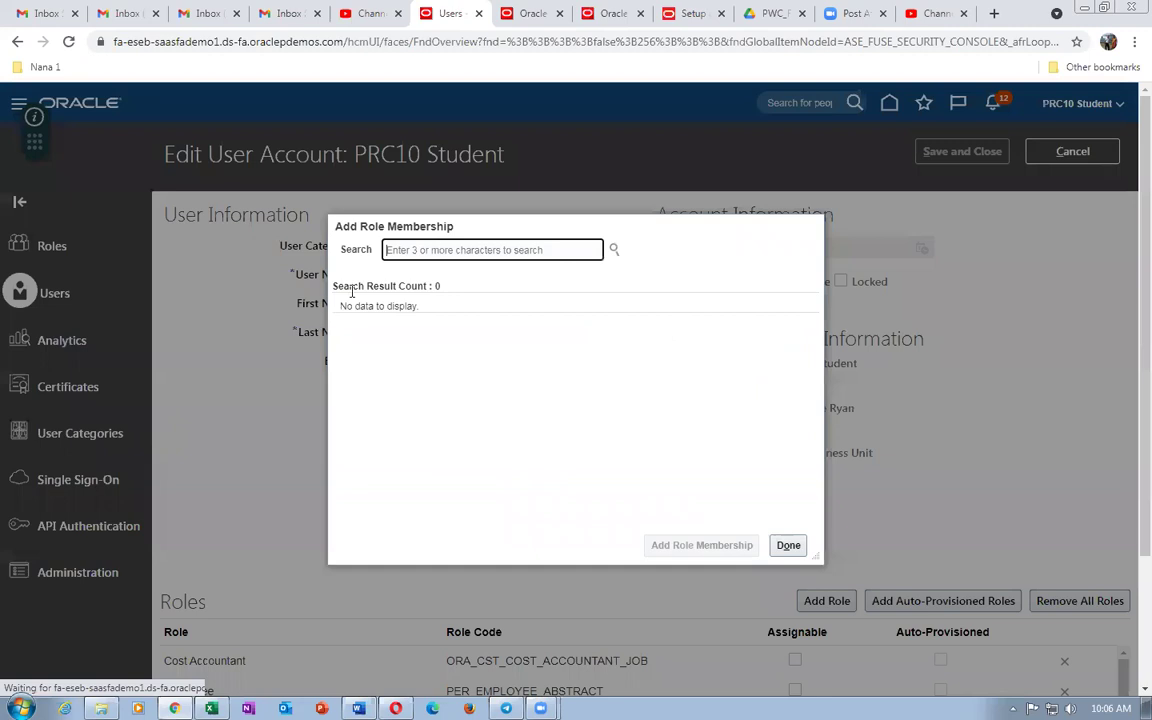
# Add the Supplier Administrator role to the prc10 user account.
pyautogui.write('supplier ac')
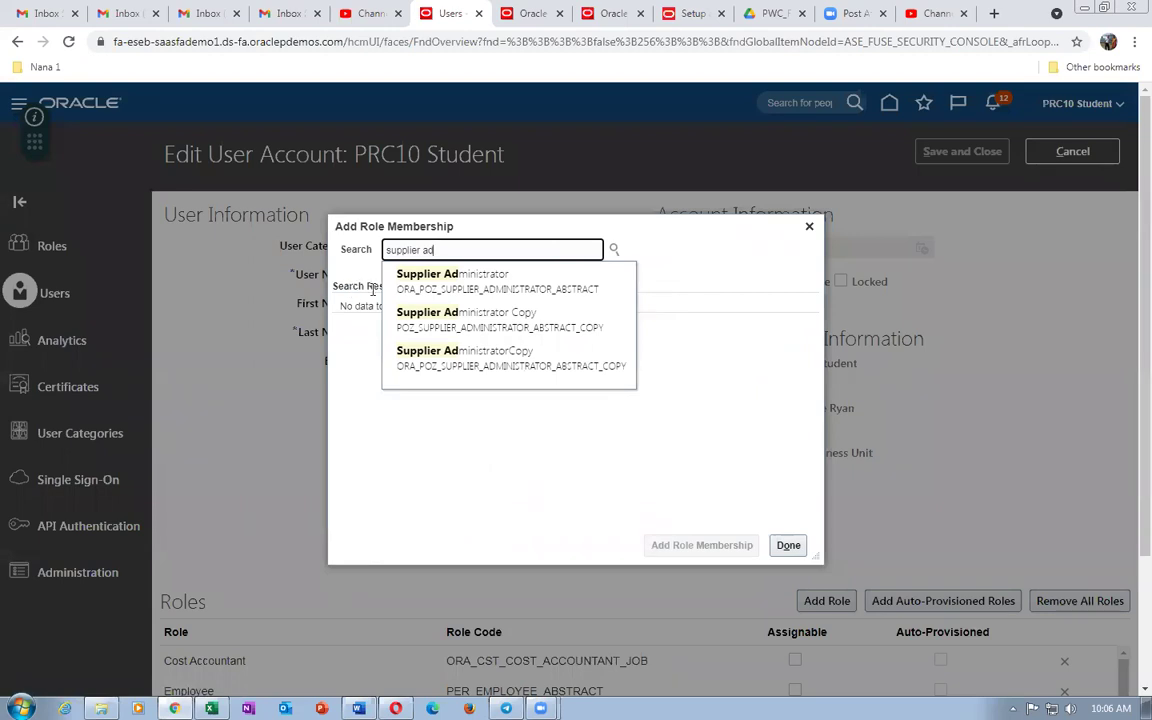
pyautogui.click(510, 286)
pyautogui.click(517, 329)
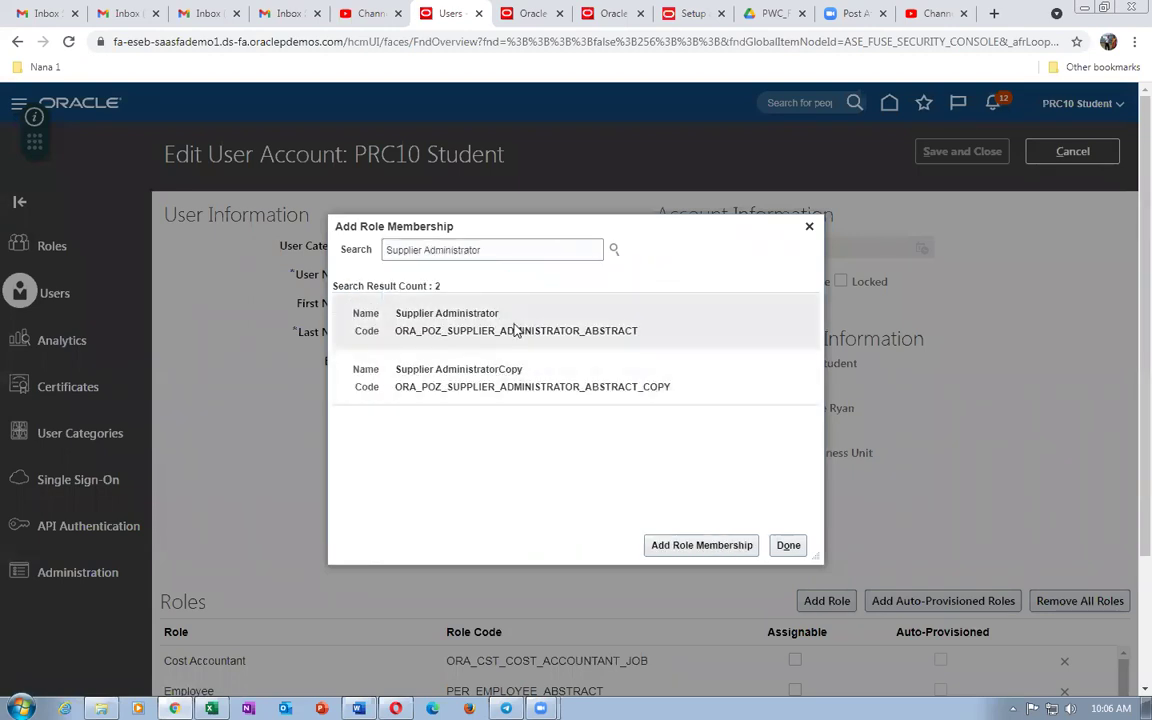
pyautogui.click(697, 547)
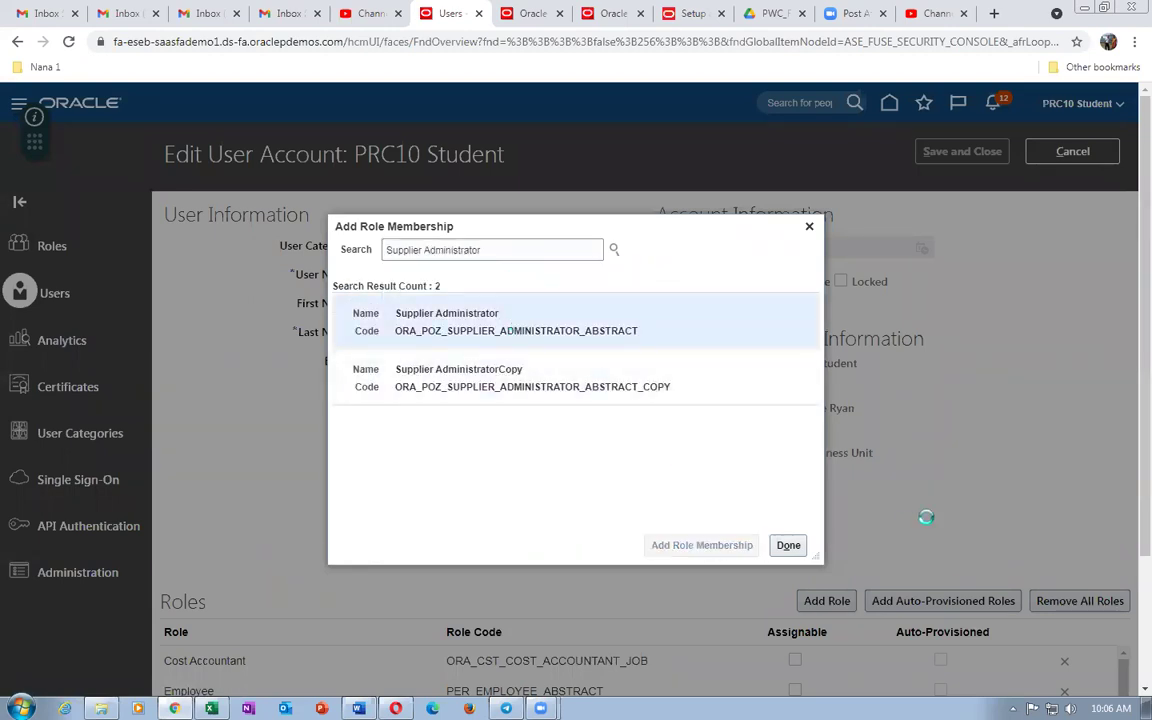
pyautogui.click(788, 545)
pyautogui.click(788, 545)
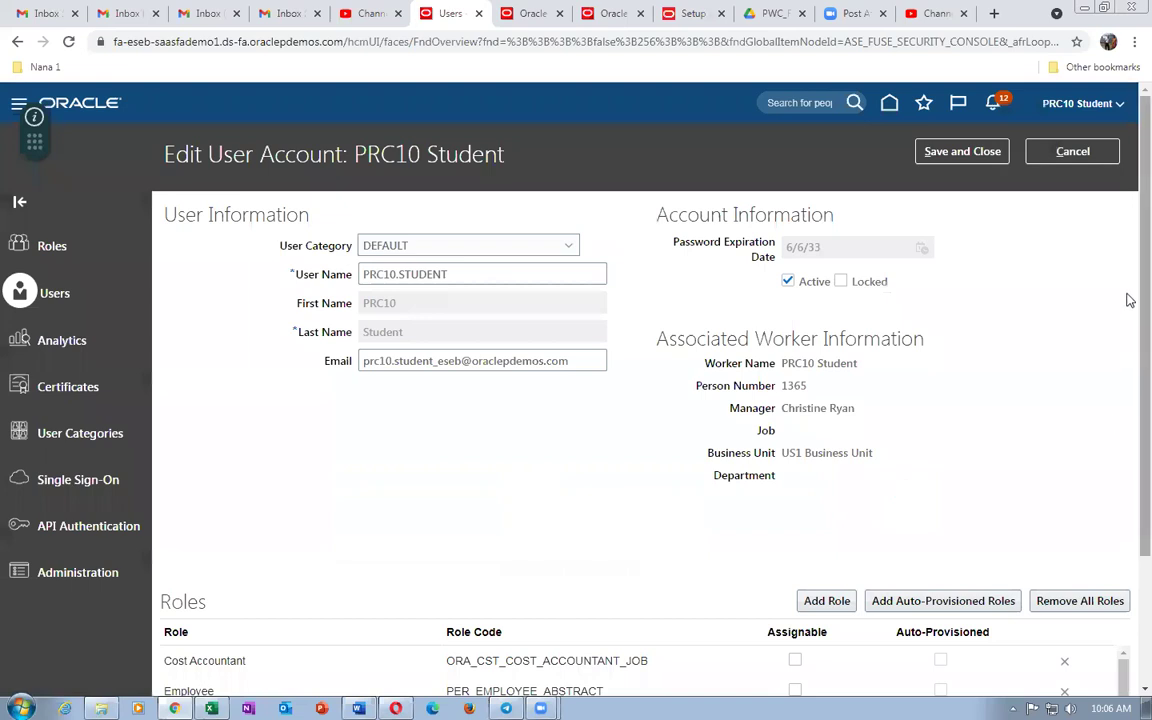
# Save the user's new role assignment and return to the home springboard.
pyautogui.scroll(-3, 1130, 475)
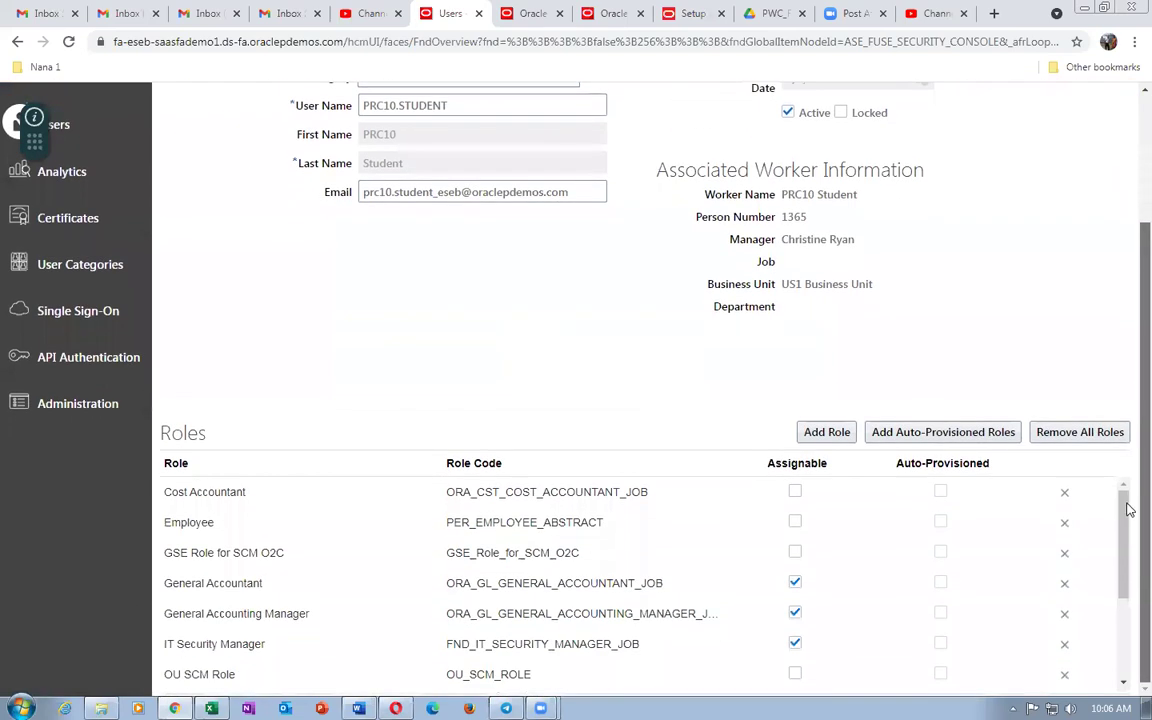
pyautogui.moveTo(1125, 560); pyautogui.dragTo(1128, 690)
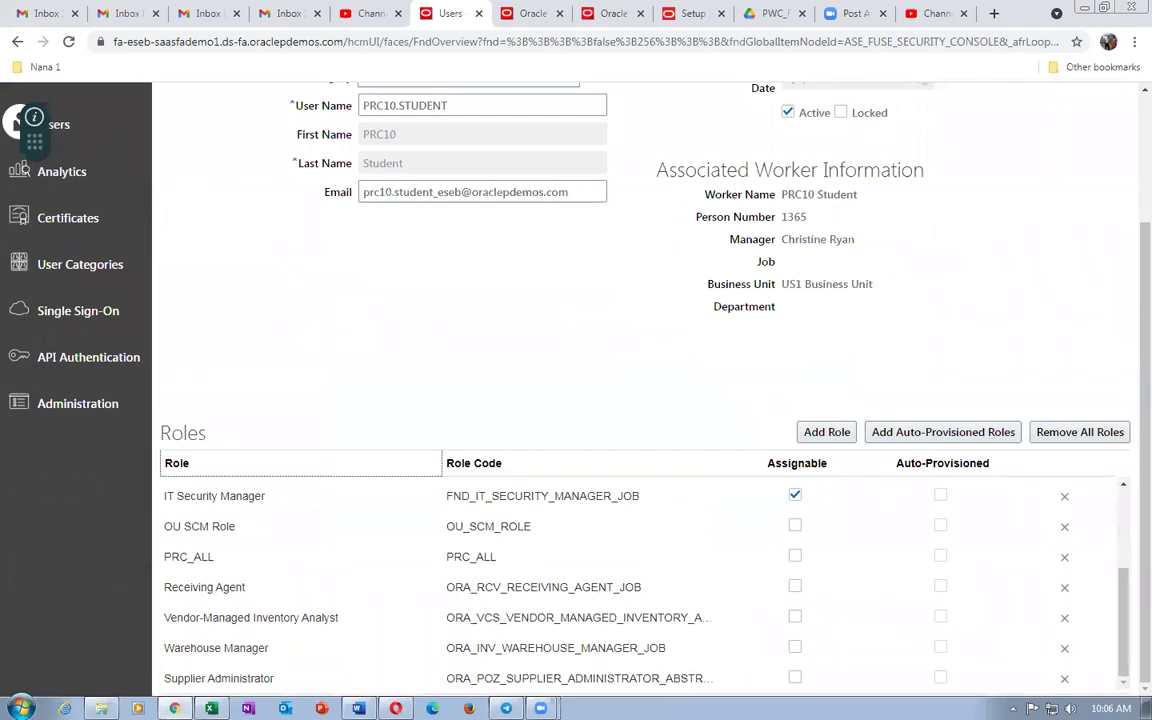
pyautogui.scroll(2, 1130, 335)
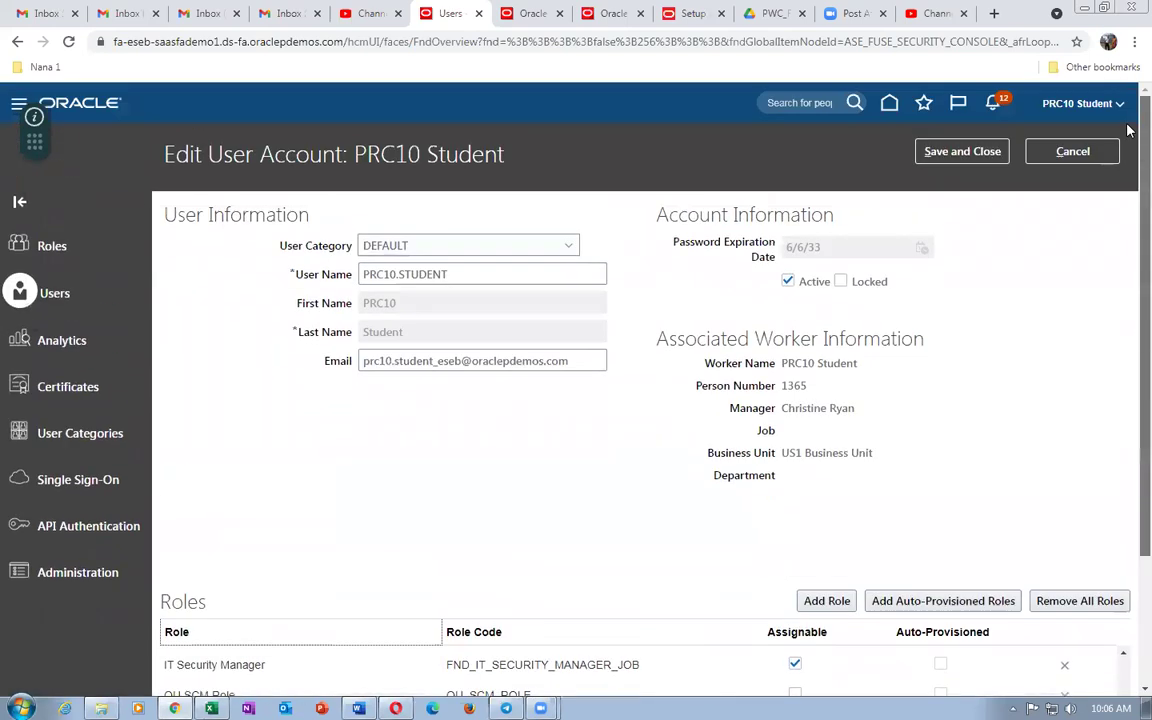
pyautogui.click(970, 152)
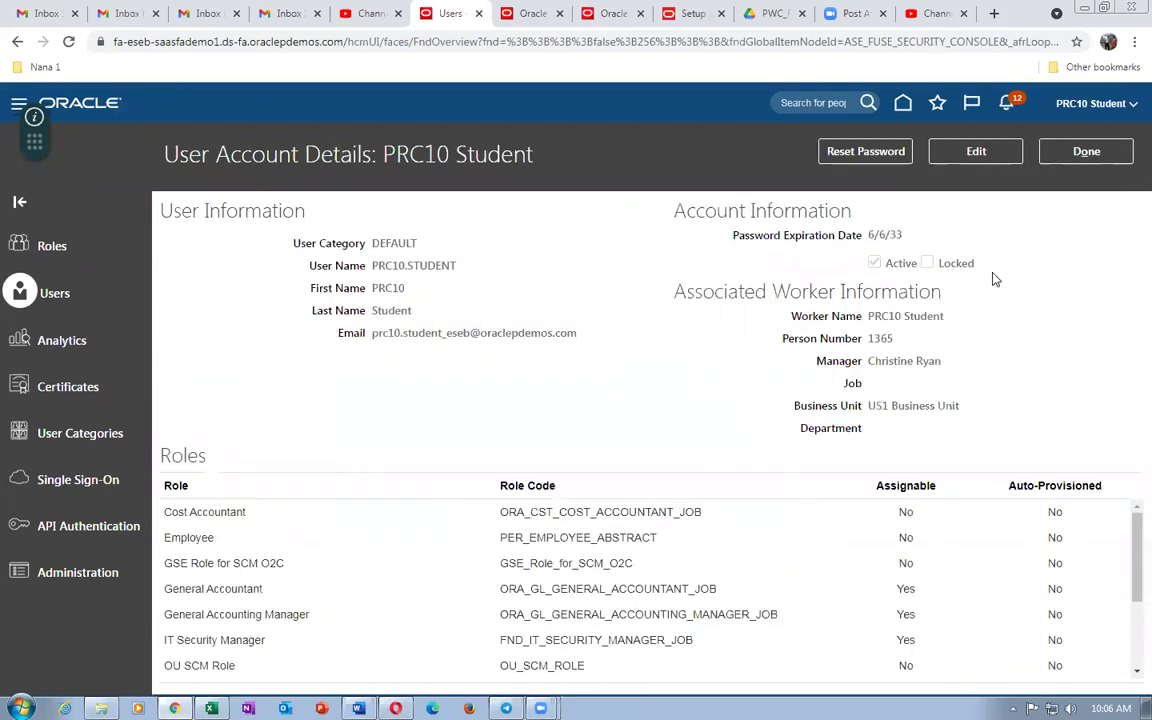
pyautogui.click(1087, 152)
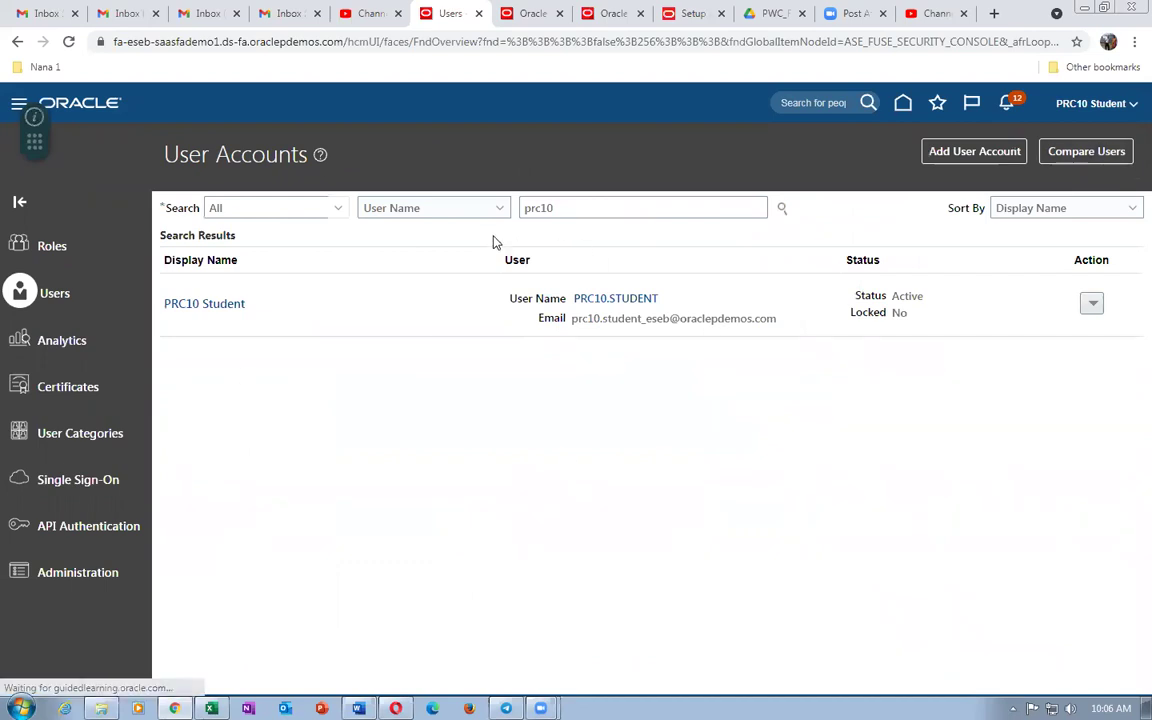
pyautogui.click(903, 104)
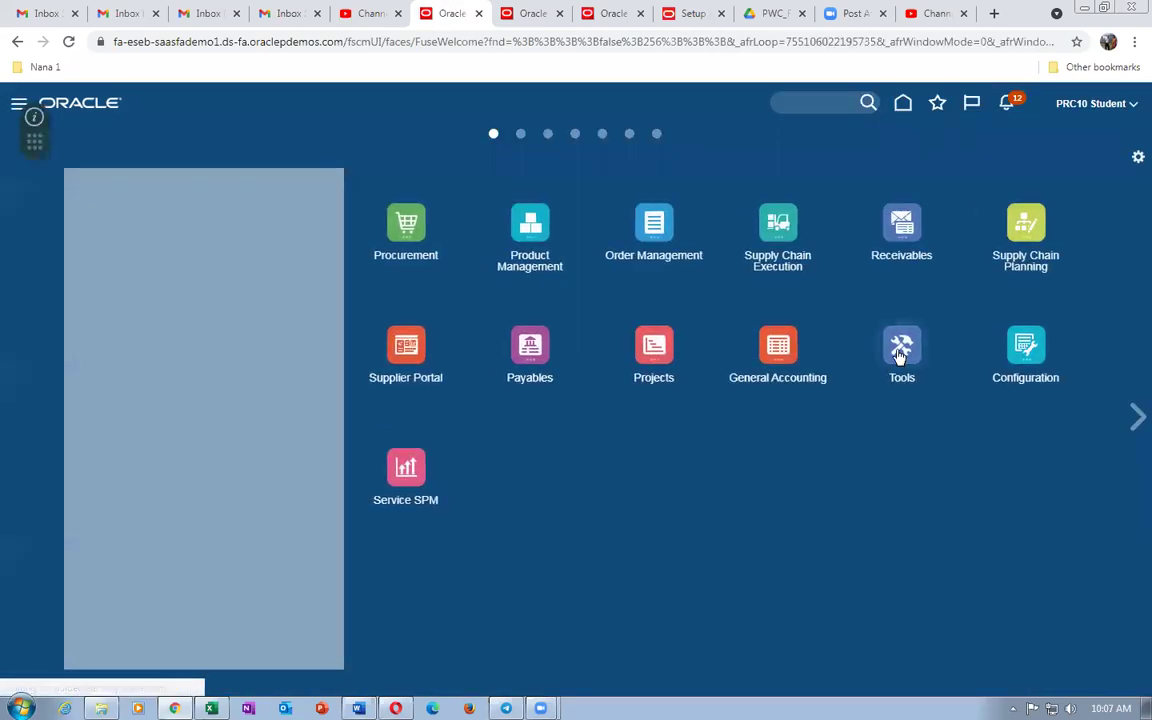
# Open Scheduled Processes from the Tools group and start scheduling a new process.
pyautogui.click(899, 350)
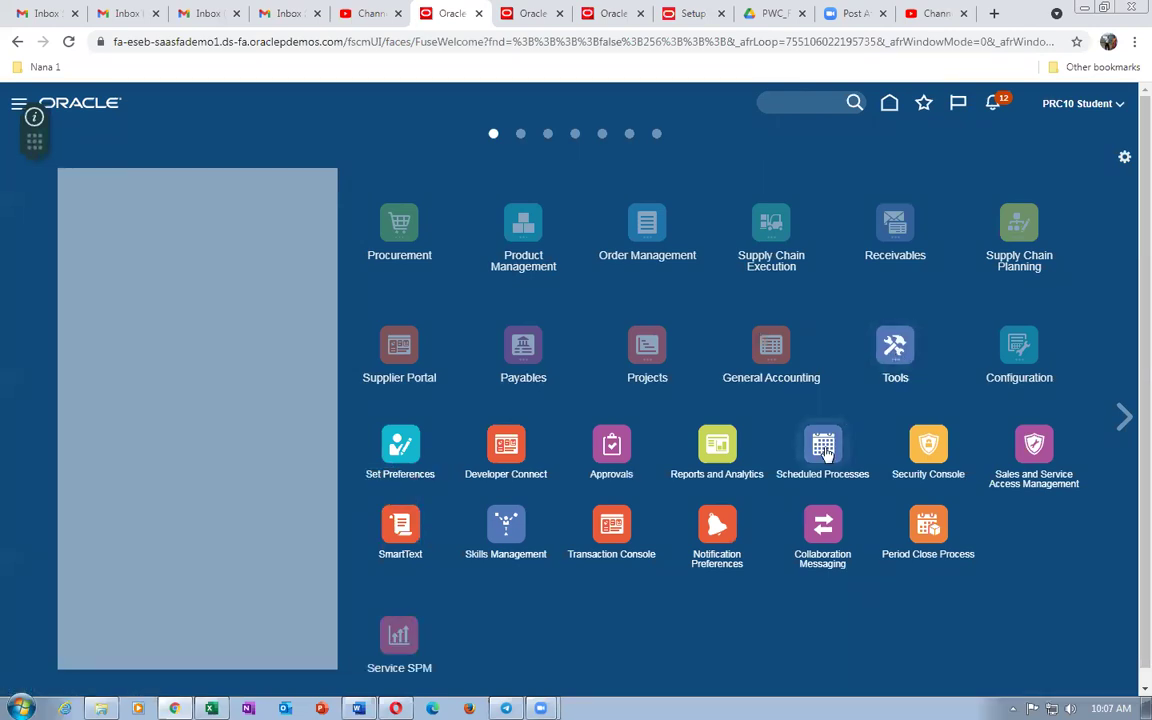
pyautogui.click(824, 450)
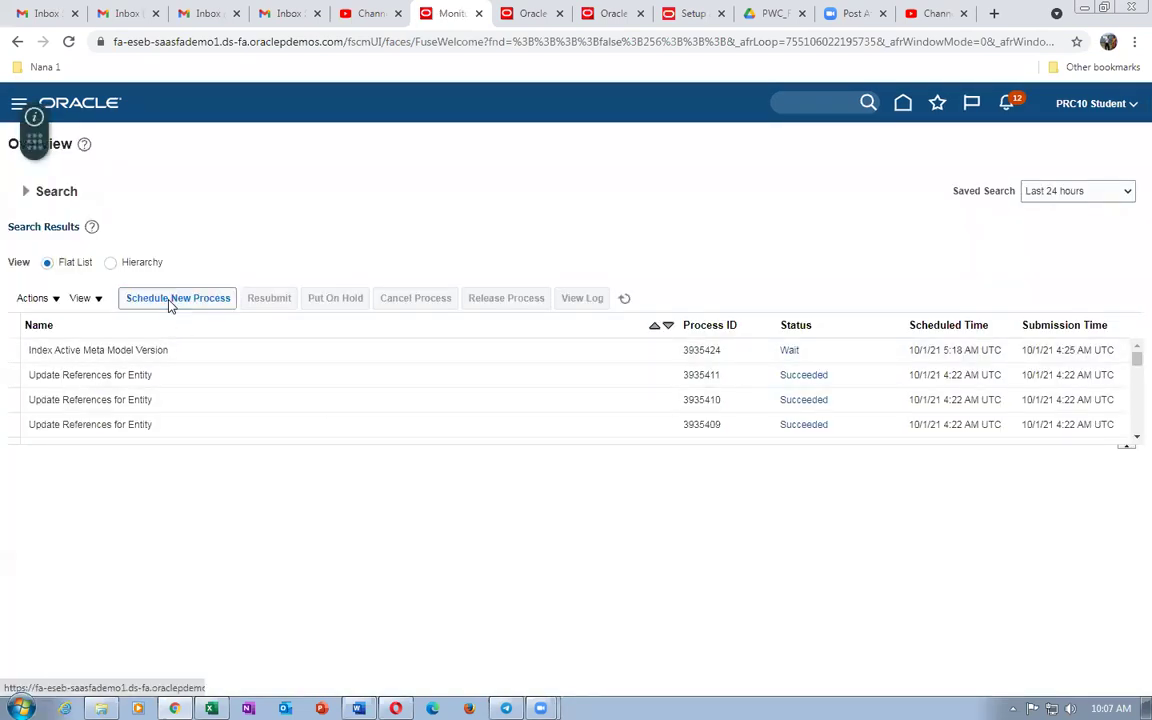
pyautogui.click(170, 306)
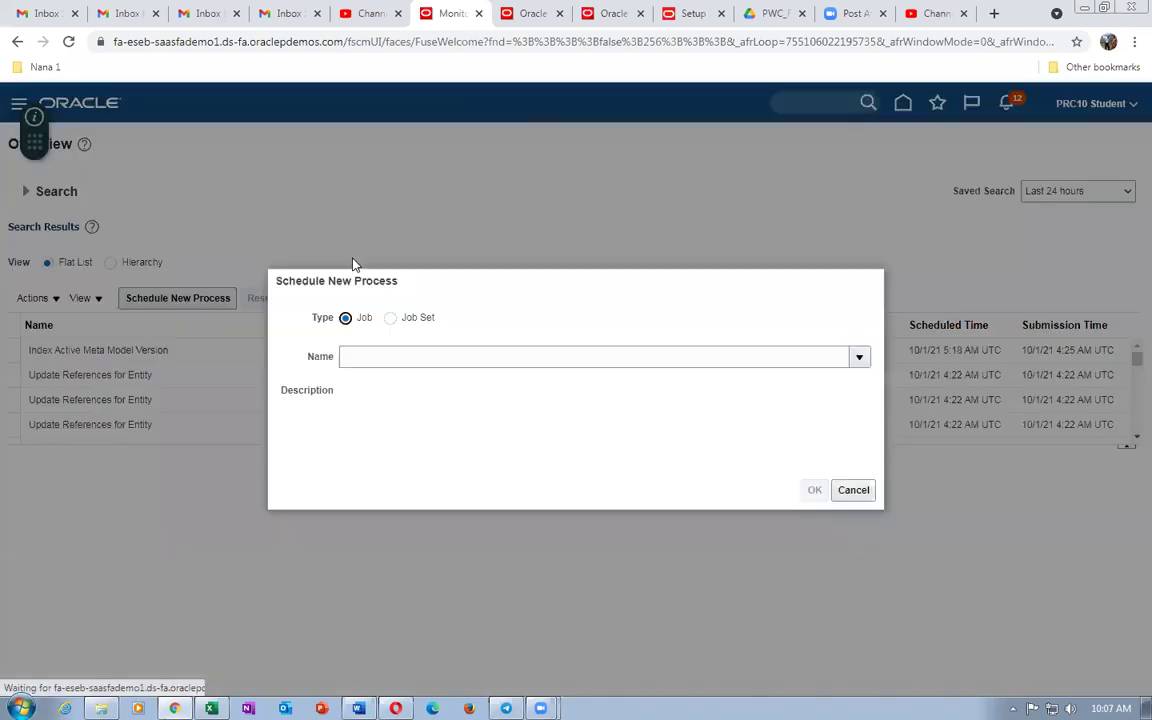
# Submit the Import User and Role Application Security Data process.
pyautogui.click(363, 354)
pyautogui.write('import%user%role%')
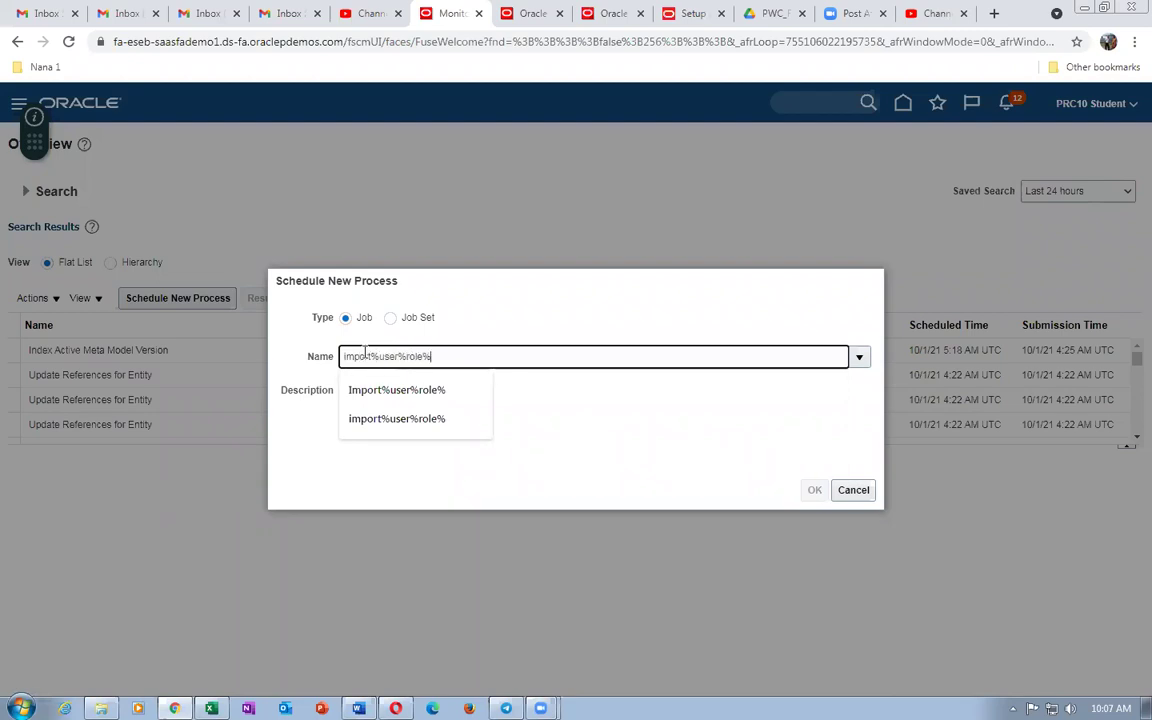
pyautogui.press('Tab')
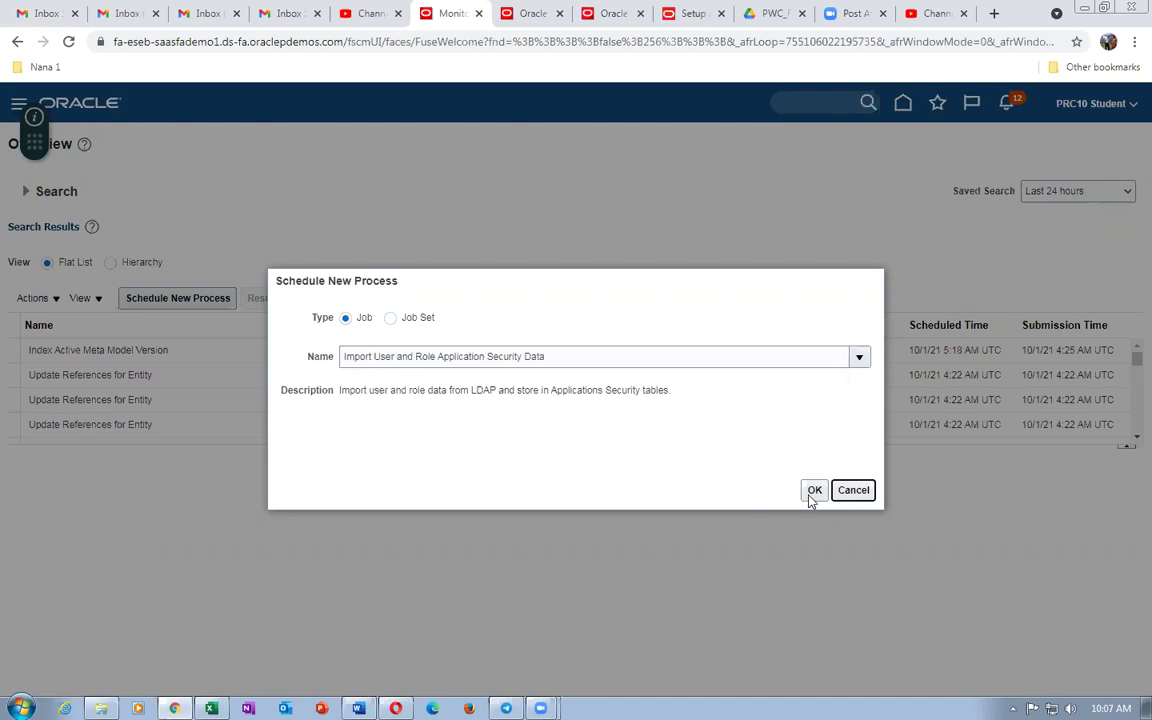
pyautogui.click(812, 492)
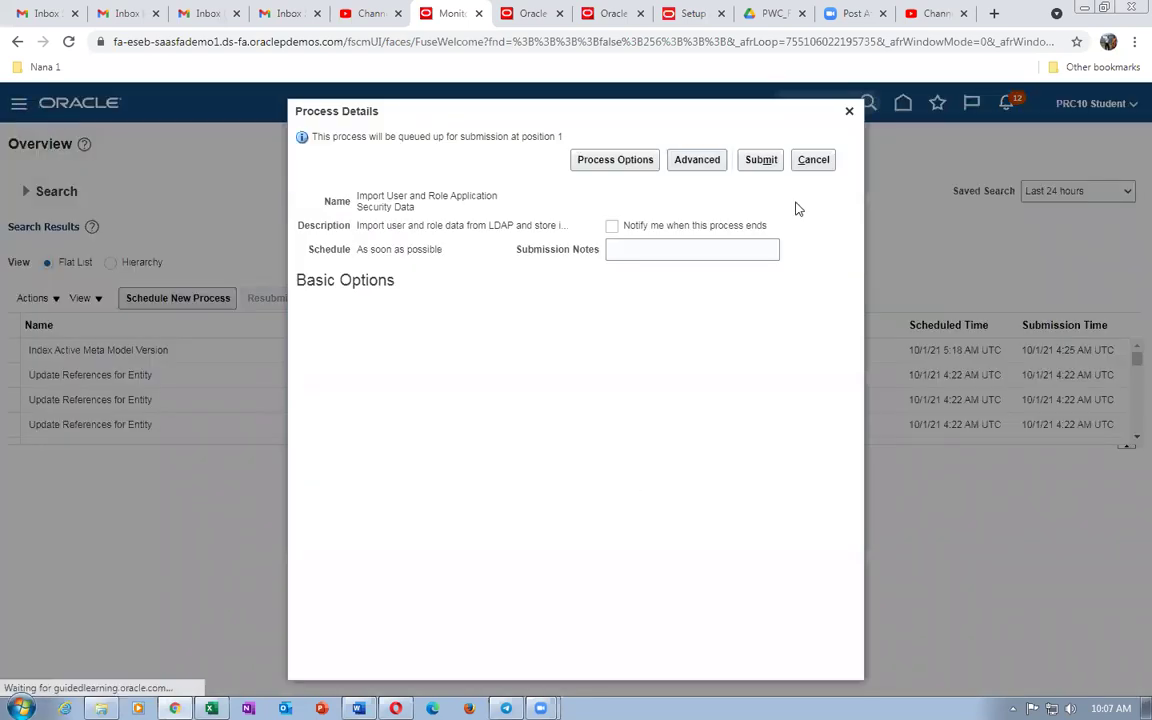
pyautogui.click(757, 160)
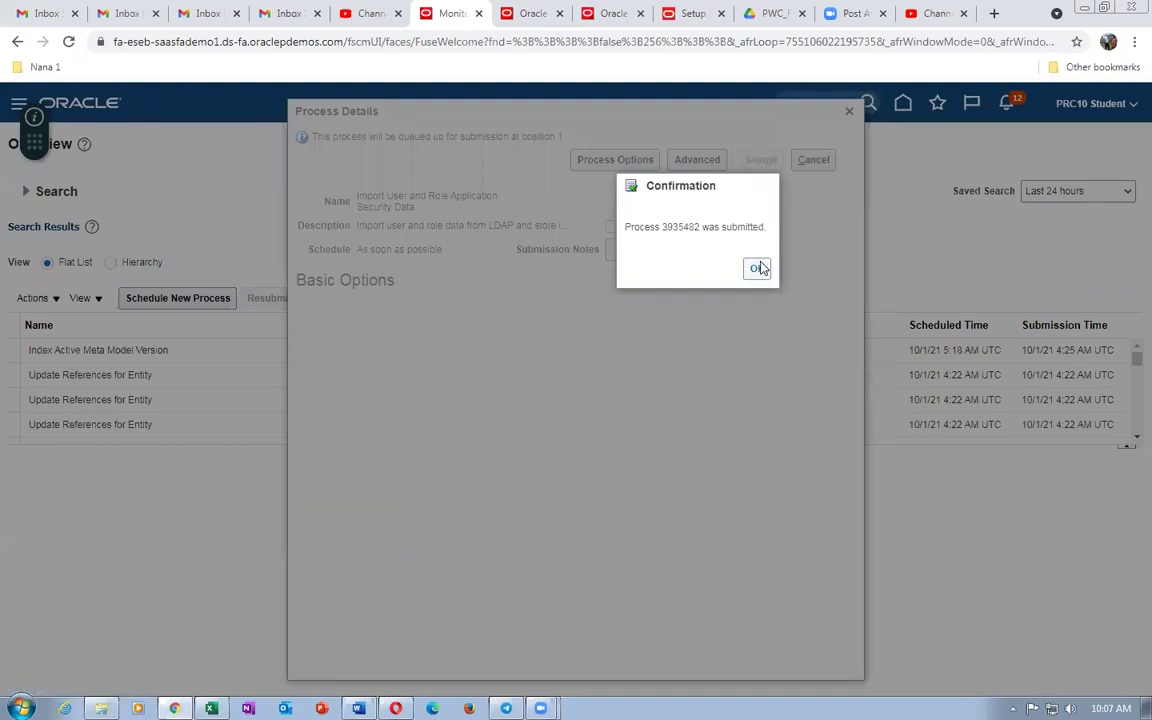
pyautogui.click(757, 268)
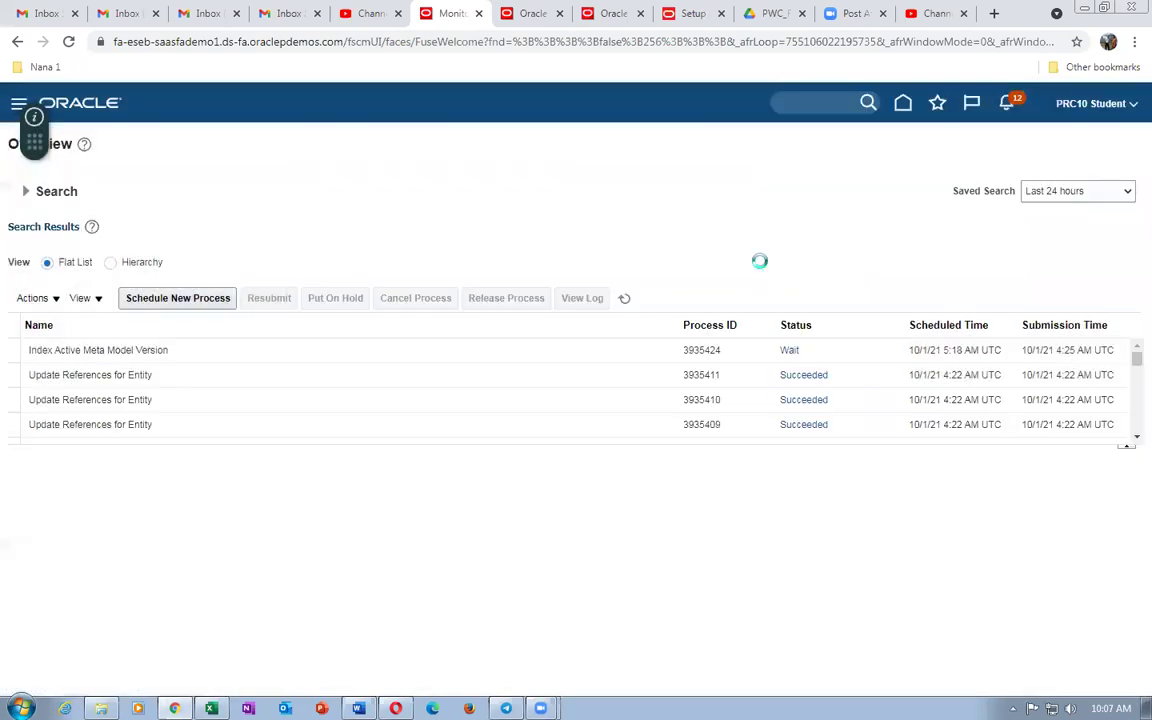
# Refresh the process list until the import shows Running, then switch to the Excel worksheet.
pyautogui.click(627, 304)
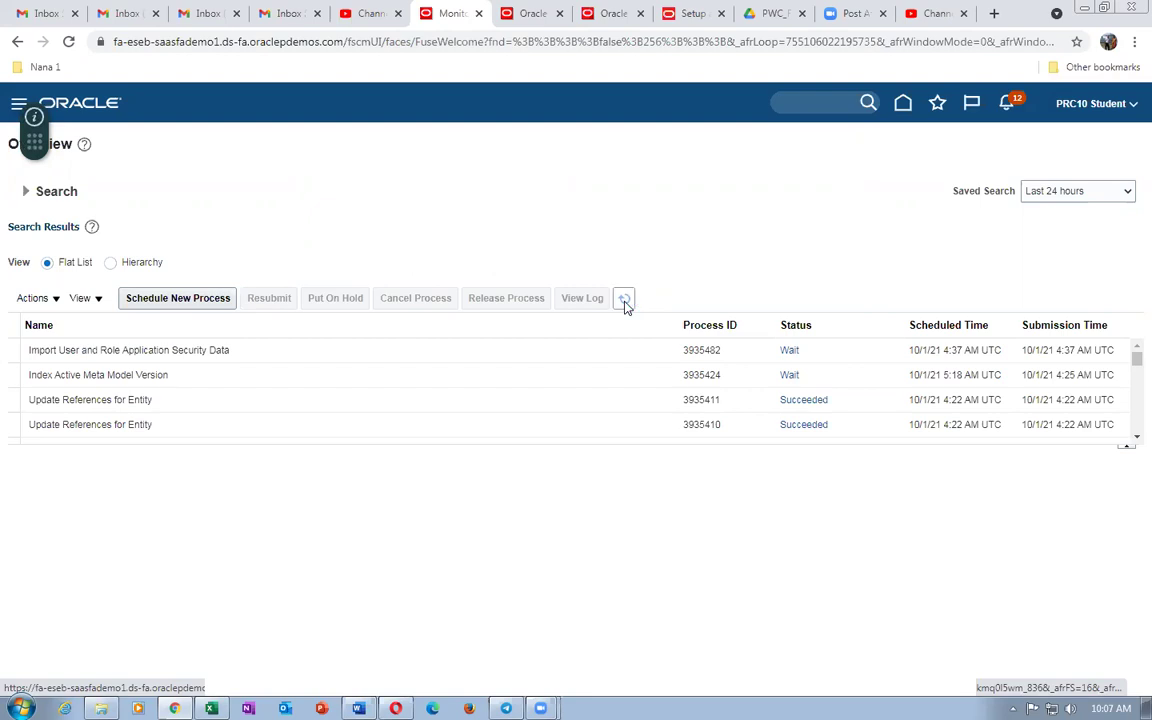
pyautogui.click(625, 302)
pyautogui.click(627, 304)
pyautogui.click(1108, 106)
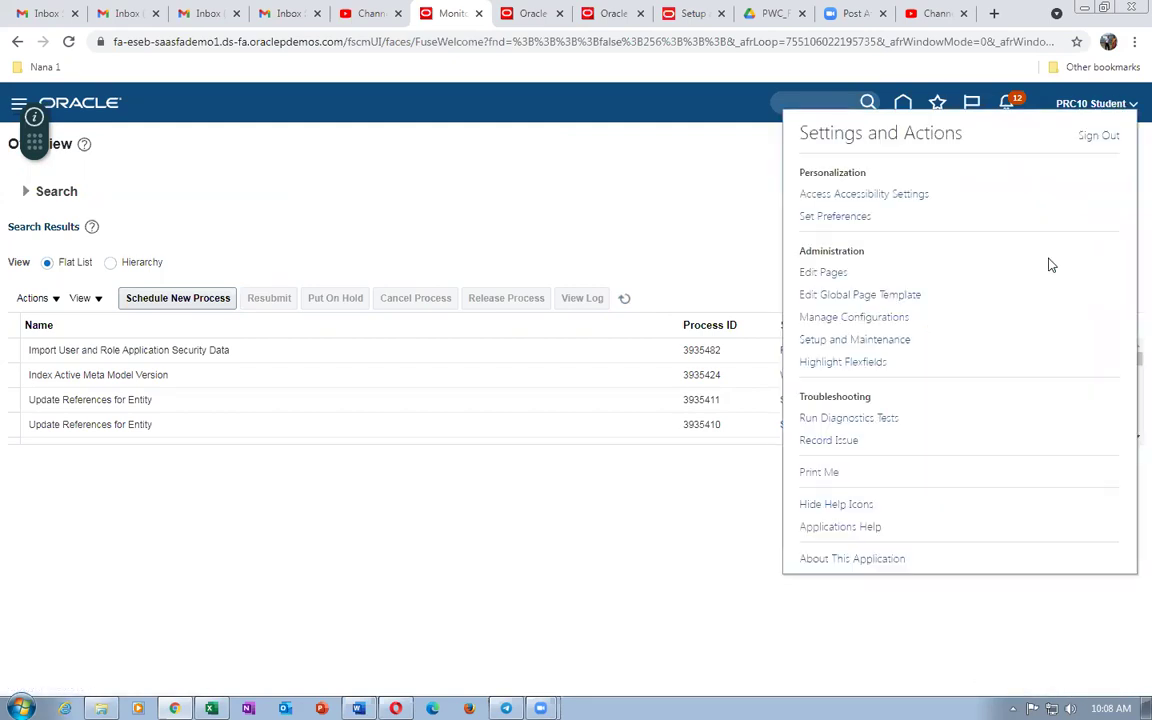
pyautogui.click(500, 249)
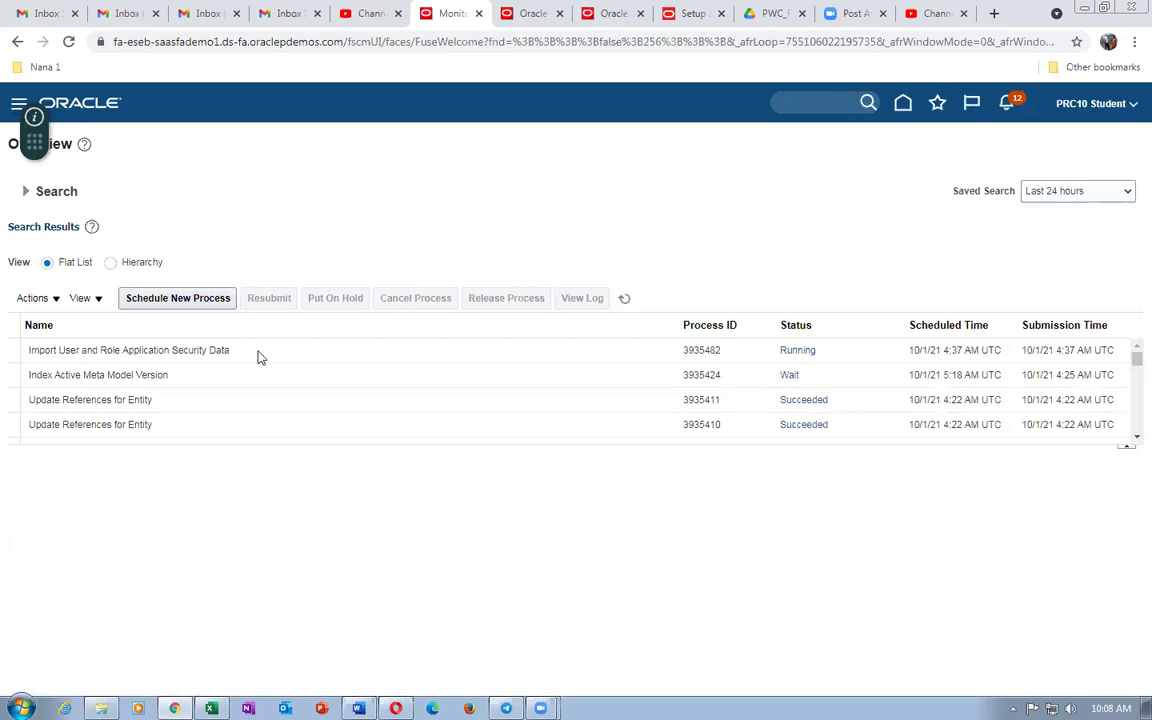
pyautogui.click(211, 708)
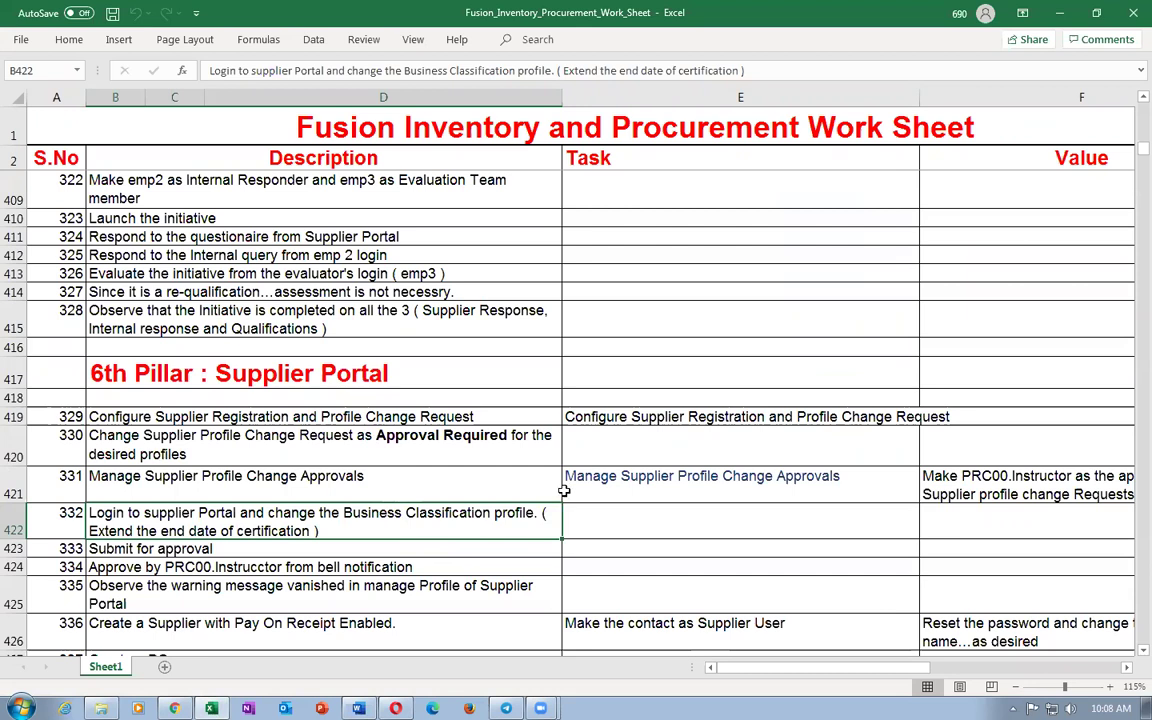
# Copy 'Configure Supplier Registration and Profile Change Request' from cell E419 and return to Chrome.
pyautogui.click(597, 421)
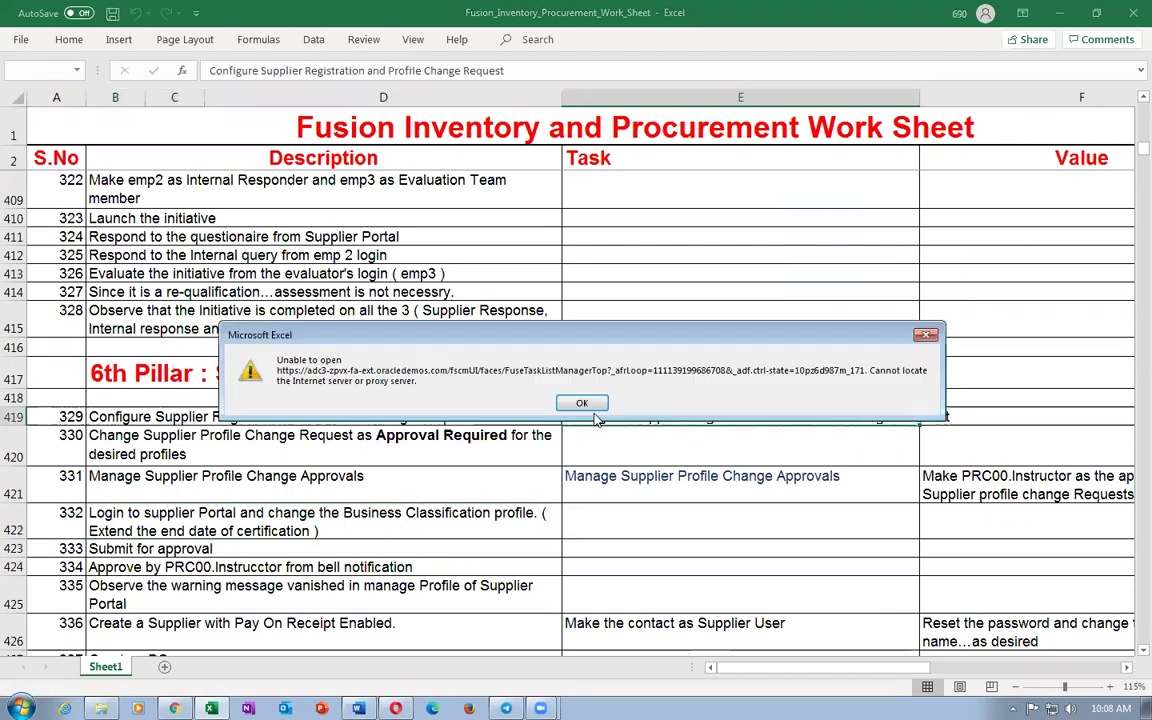
pyautogui.press('Return')
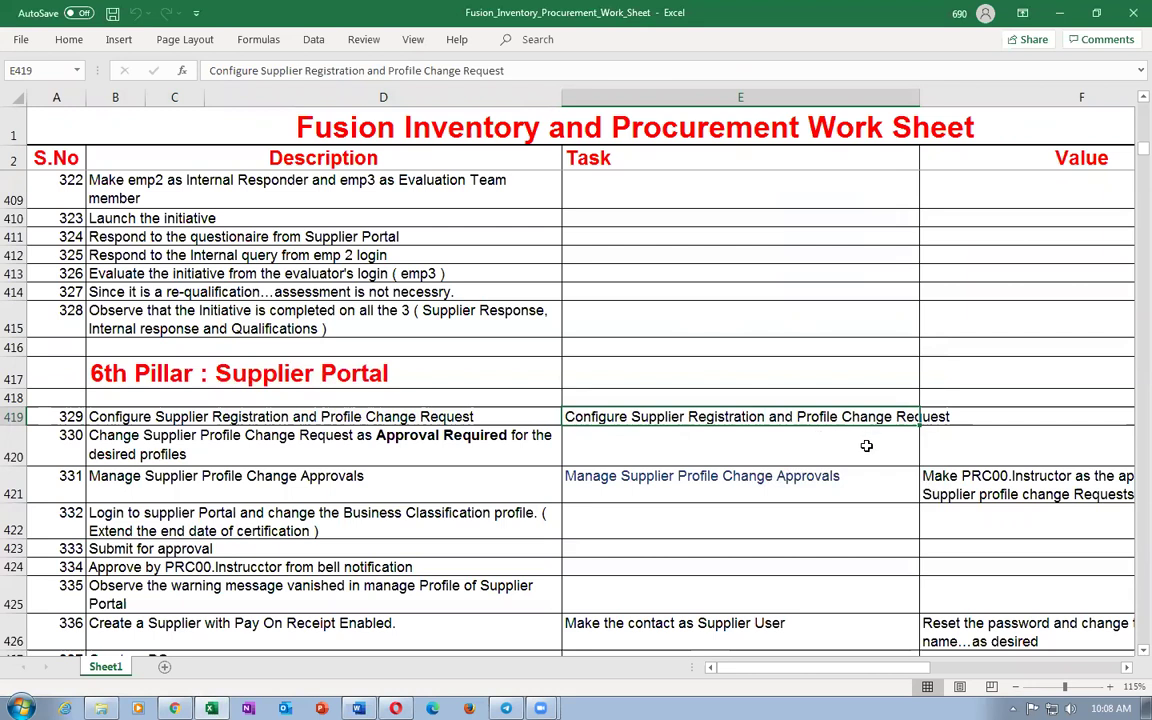
pyautogui.hotkey('ctrl', 'c')
pyautogui.hotkey('alt', 'Tab')
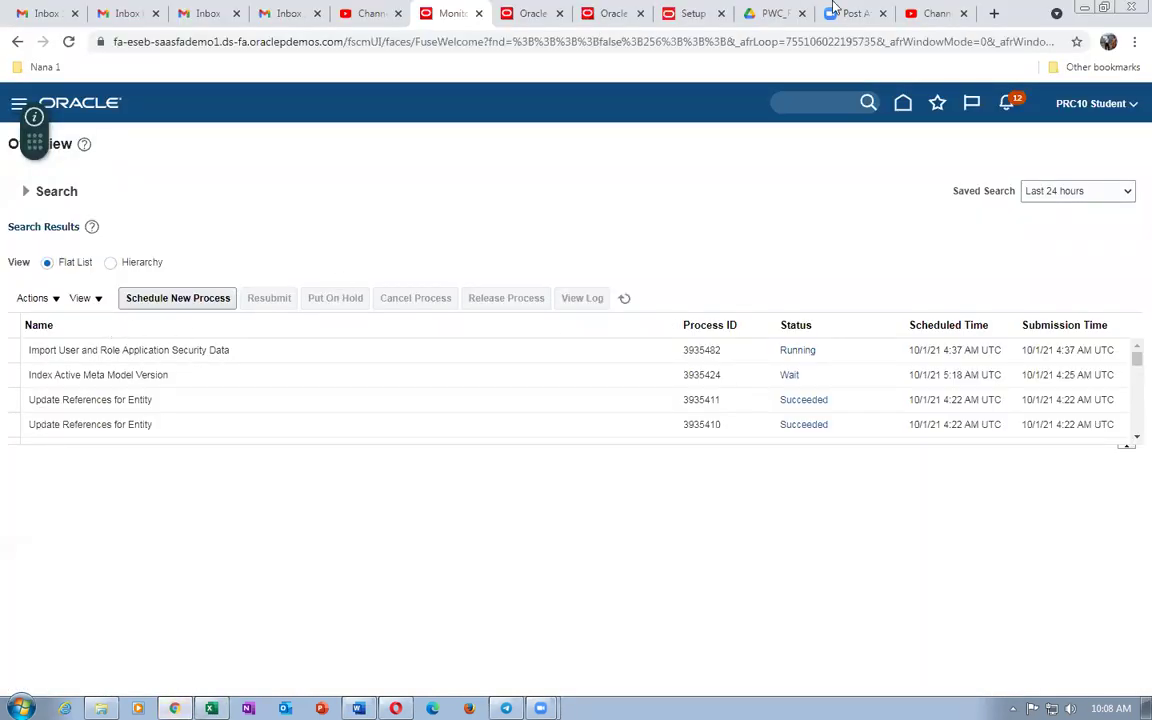
# In Setup and Maintenance, search for the Configure Supplier Registration and Profile Change Request task and open it.
pyautogui.click(1080, 106)
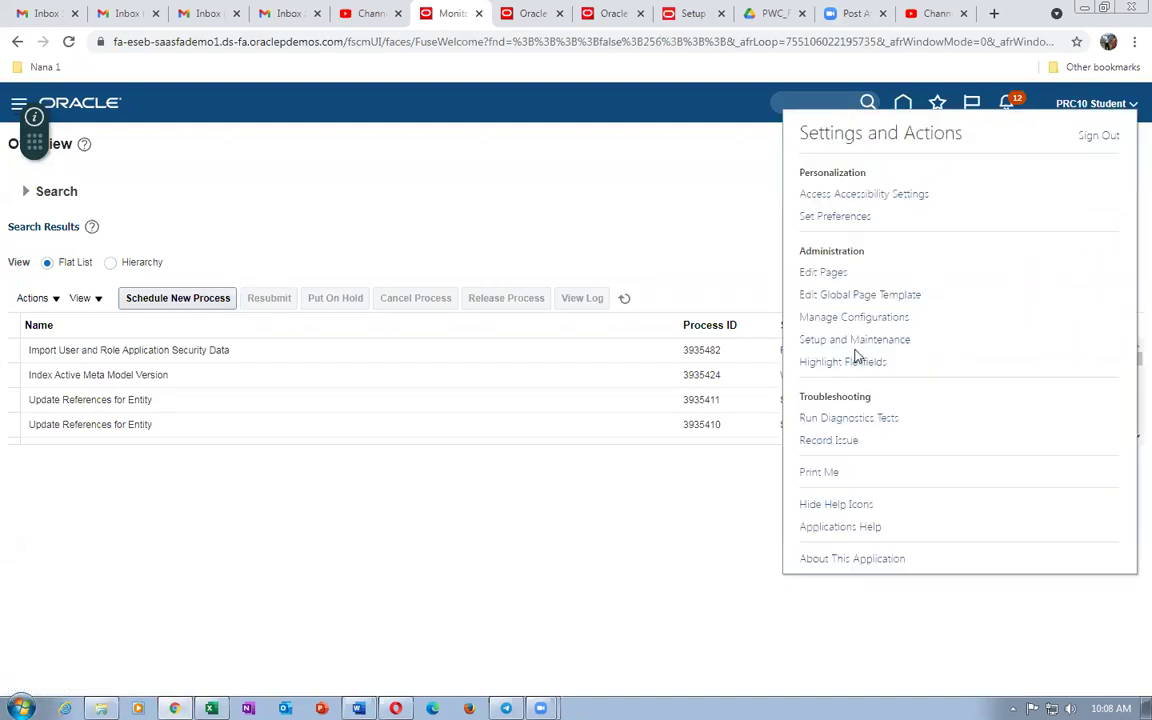
pyautogui.click(856, 341)
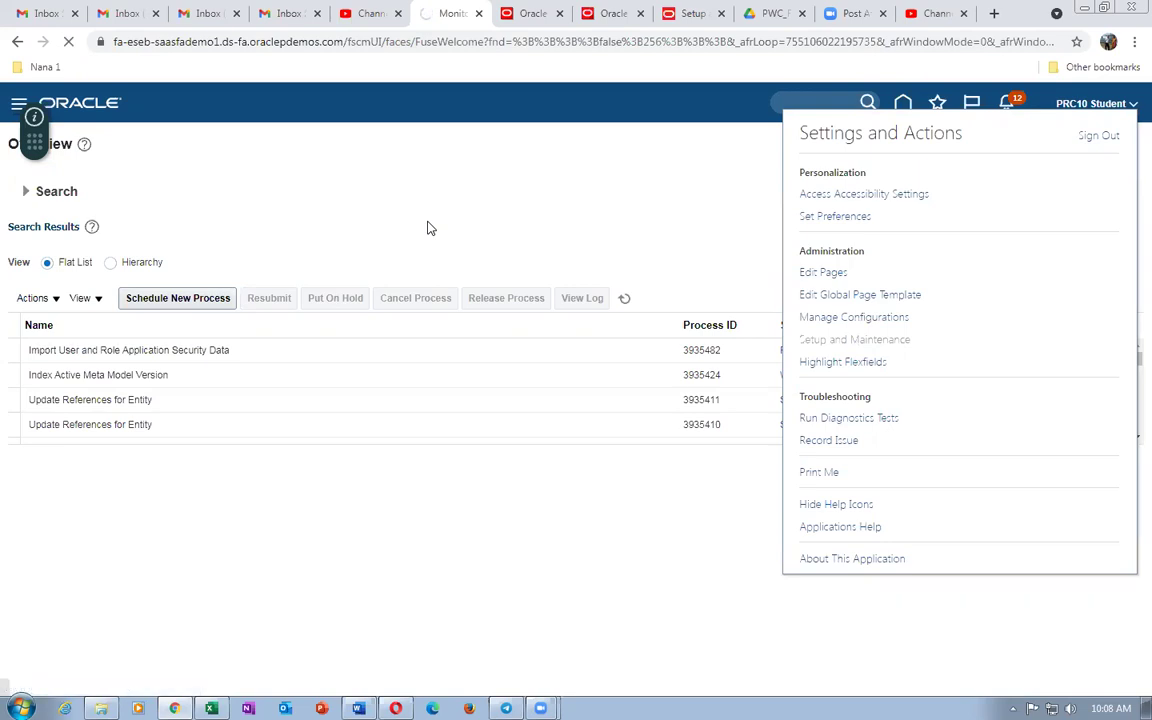
pyautogui.click(1122, 316)
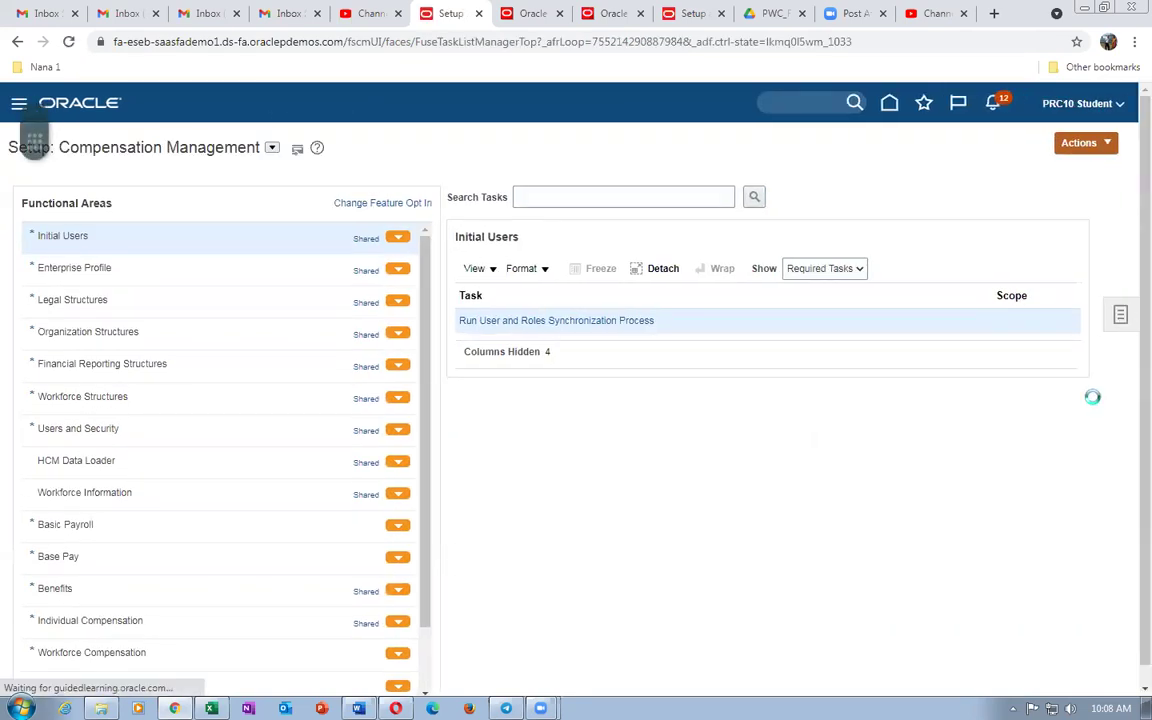
pyautogui.click(990, 345)
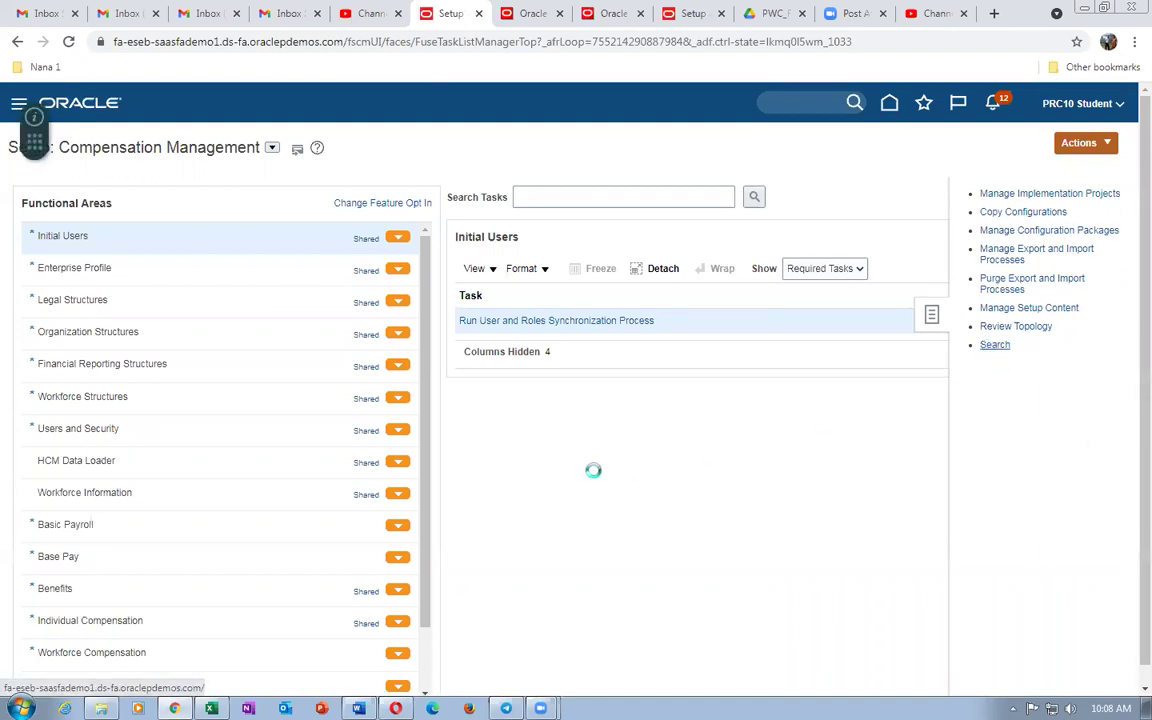
pyautogui.click(370, 190)
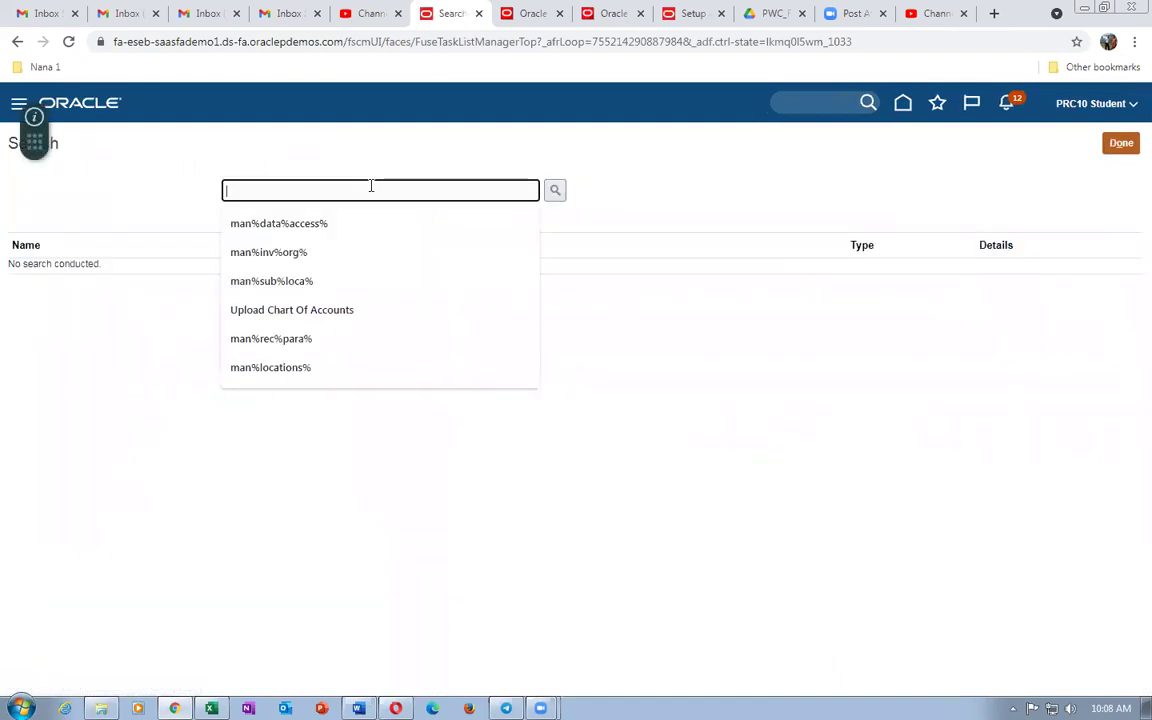
pyautogui.hotkey('ctrl', 'v')
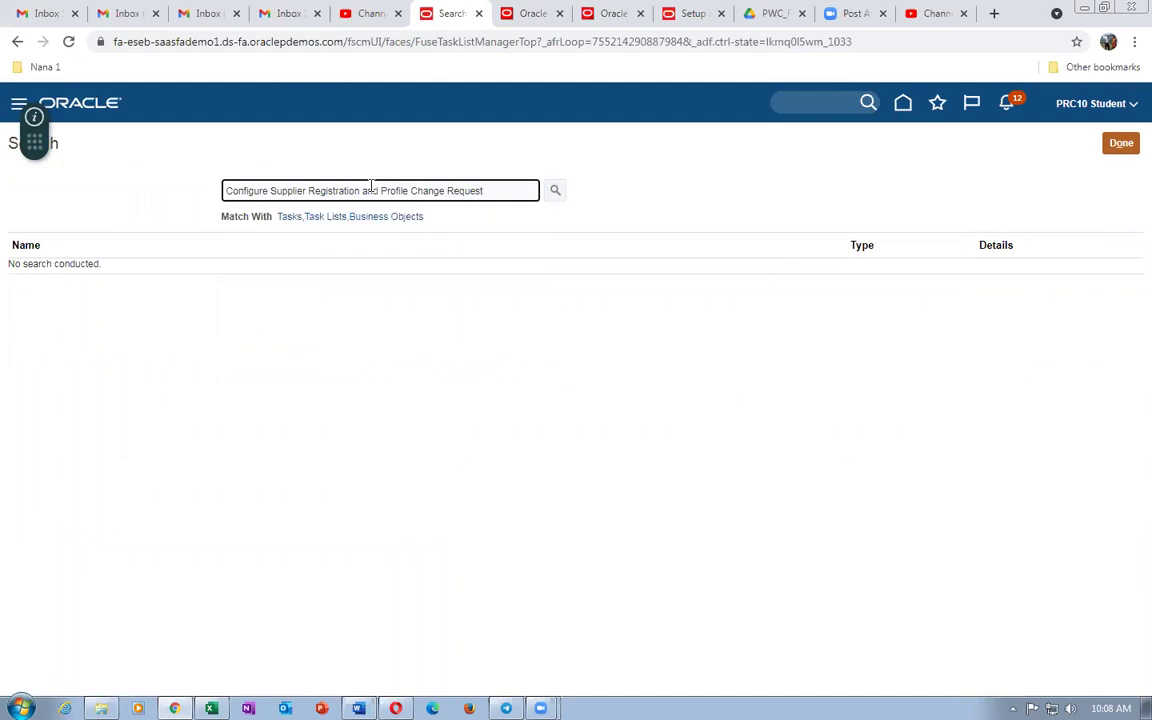
pyautogui.press('Return')
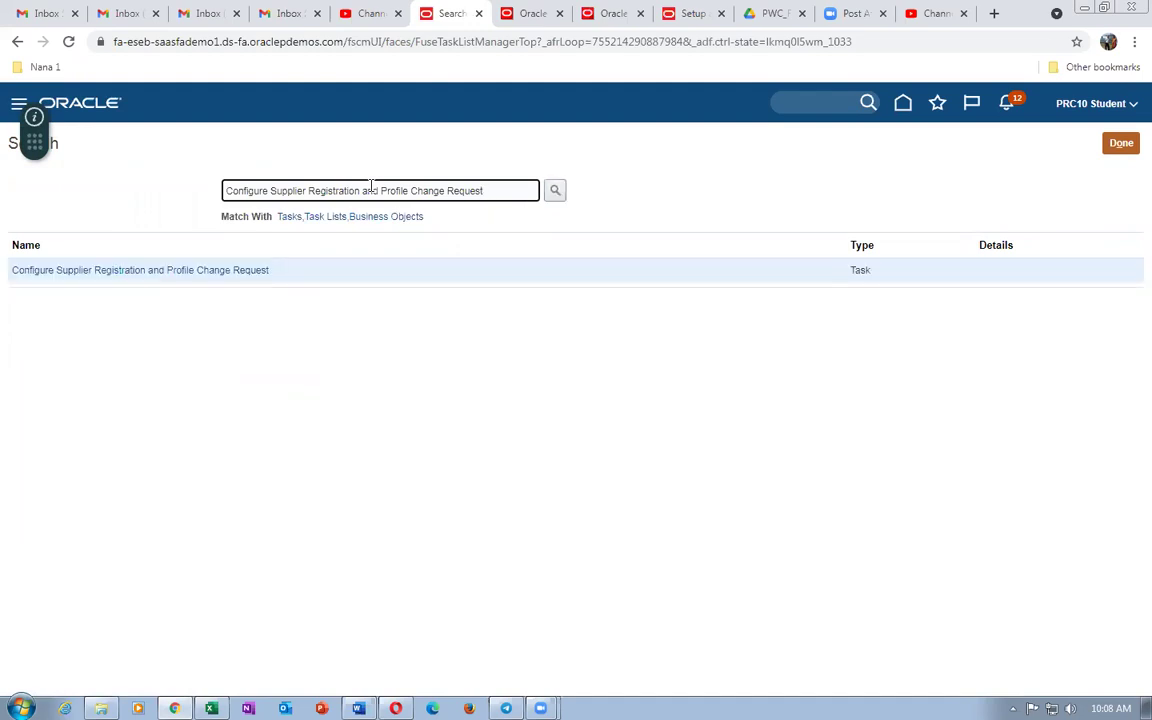
pyautogui.click(86, 271)
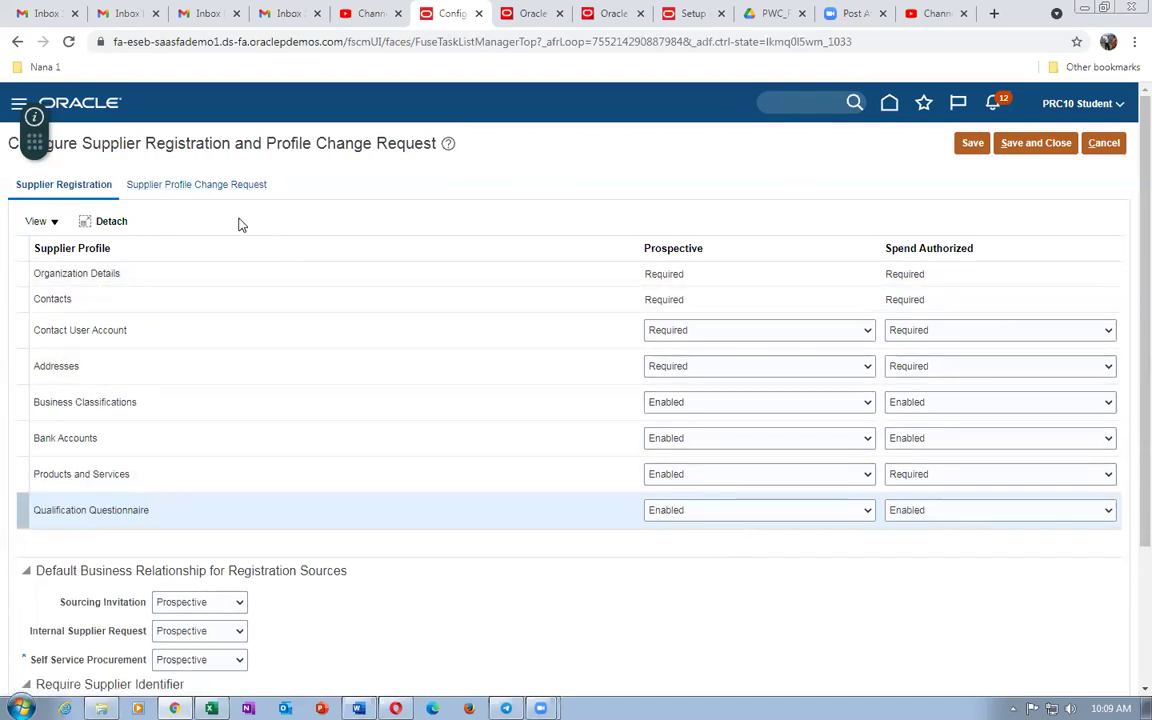
# Set spend-authorized Organization Details, Contacts and Contact User Account changes to No Approval Required.
pyautogui.click(177, 192)
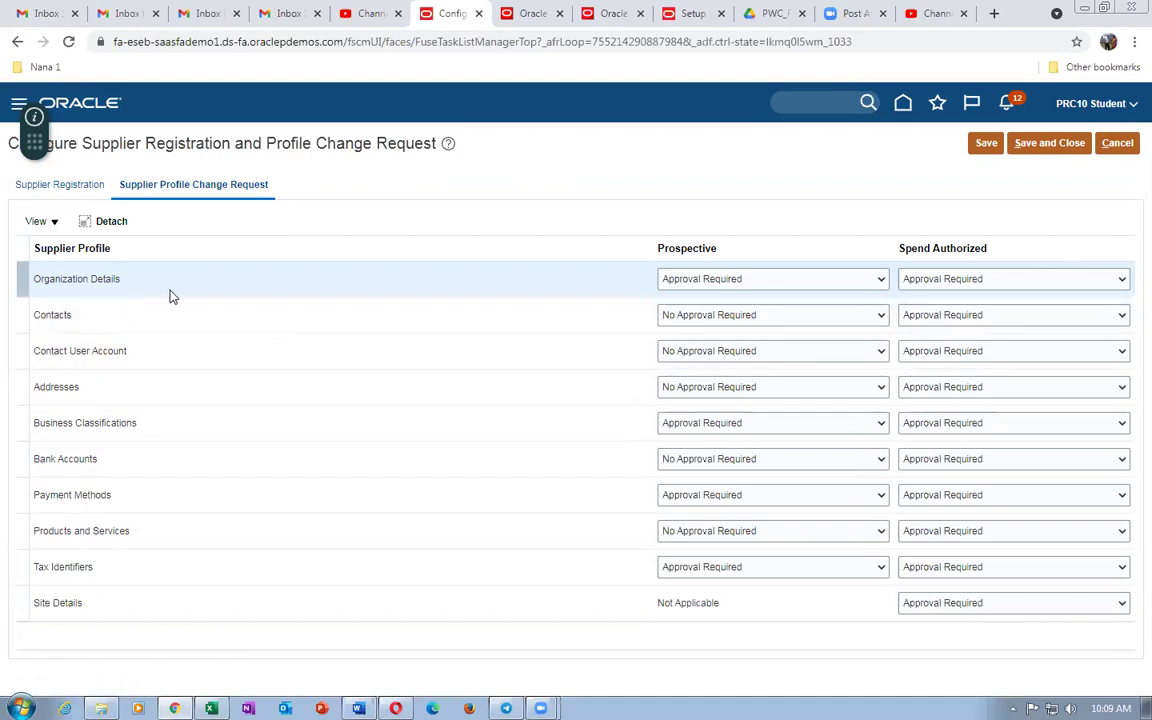
pyautogui.click(954, 281)
pyautogui.click(955, 297)
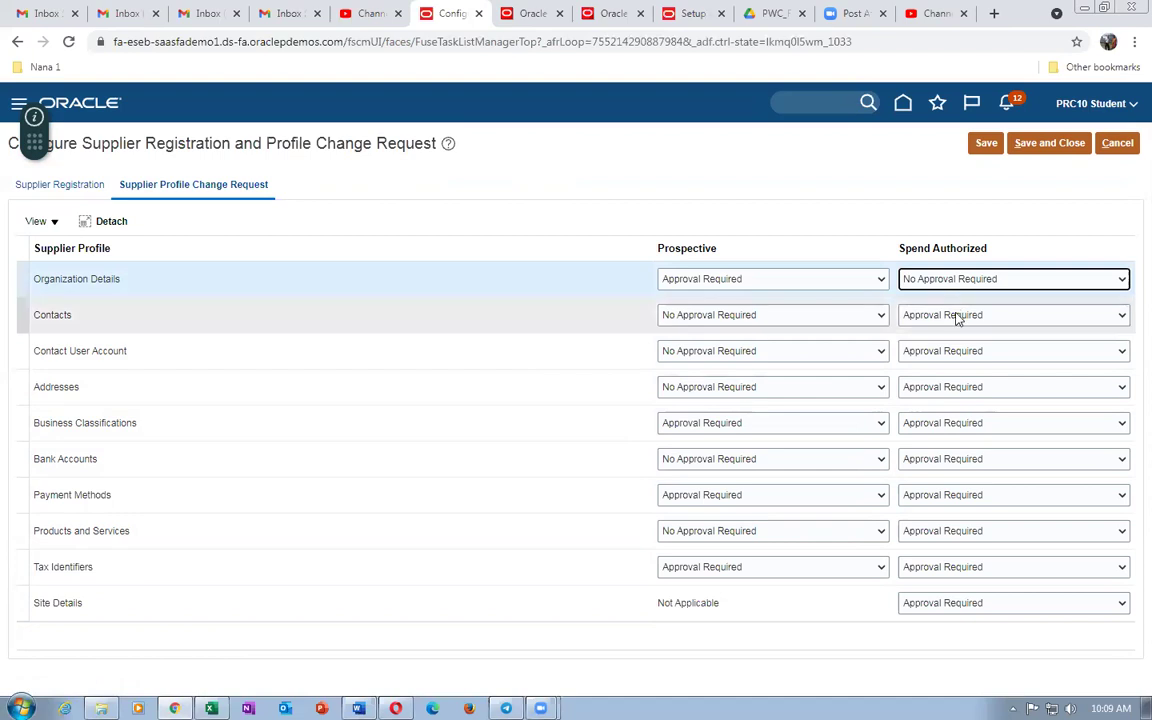
pyautogui.click(954, 314)
pyautogui.click(950, 331)
pyautogui.click(954, 357)
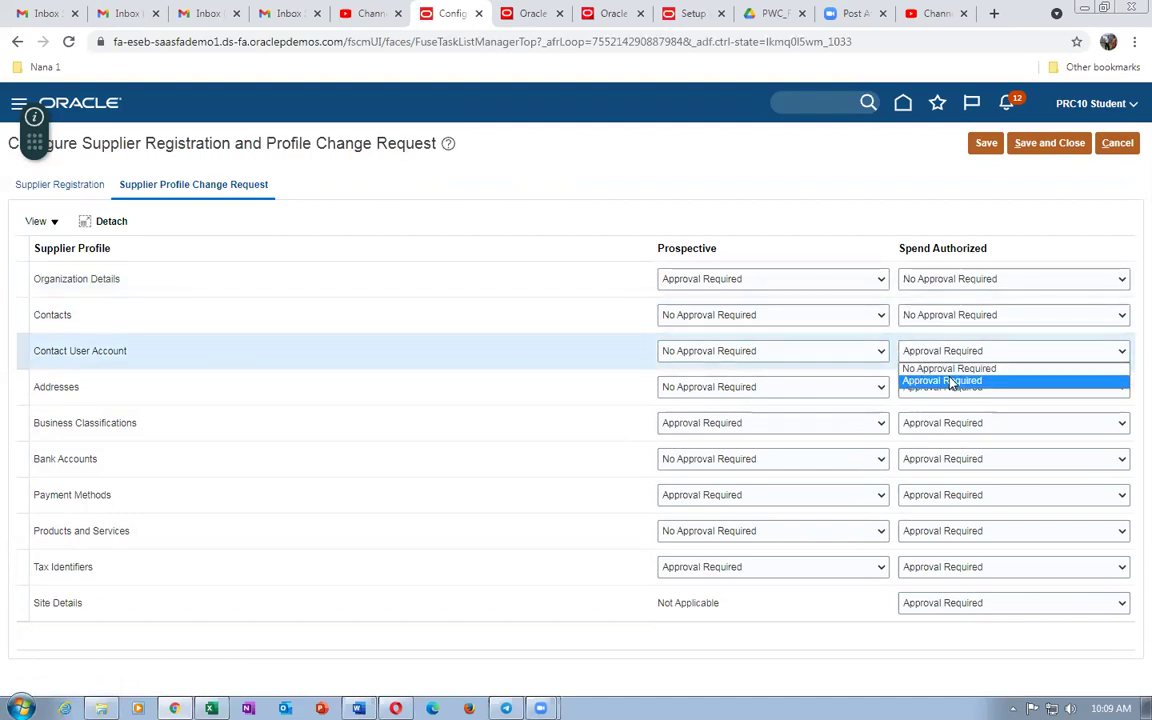
pyautogui.click(950, 369)
# Set Addresses, Business Classifications, Bank Accounts and Payment Methods to No Approval Required.
pyautogui.click(952, 387)
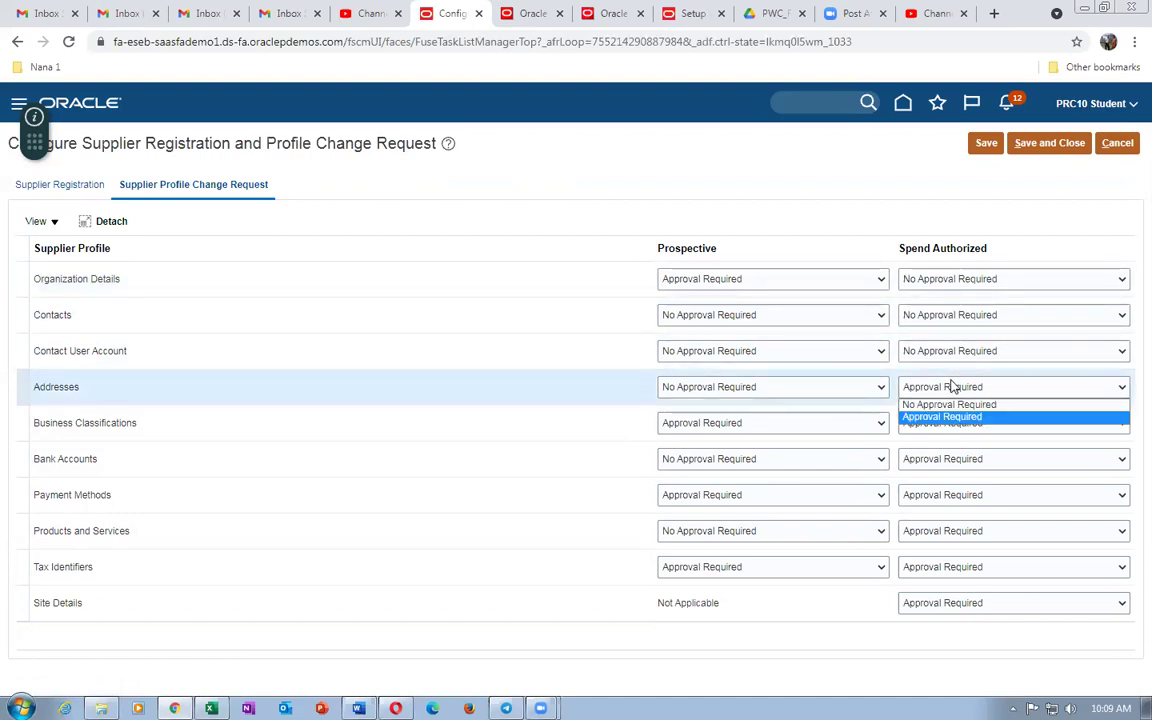
pyautogui.click(953, 406)
pyautogui.click(950, 425)
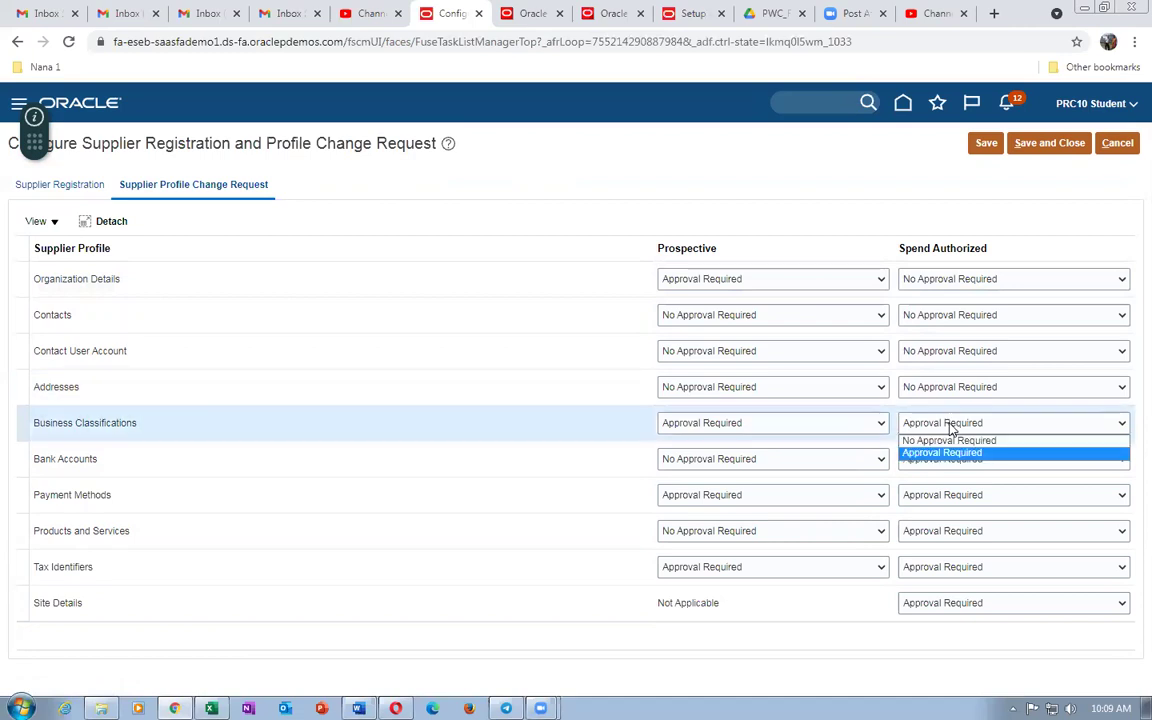
pyautogui.click(948, 440)
pyautogui.click(948, 462)
pyautogui.click(950, 478)
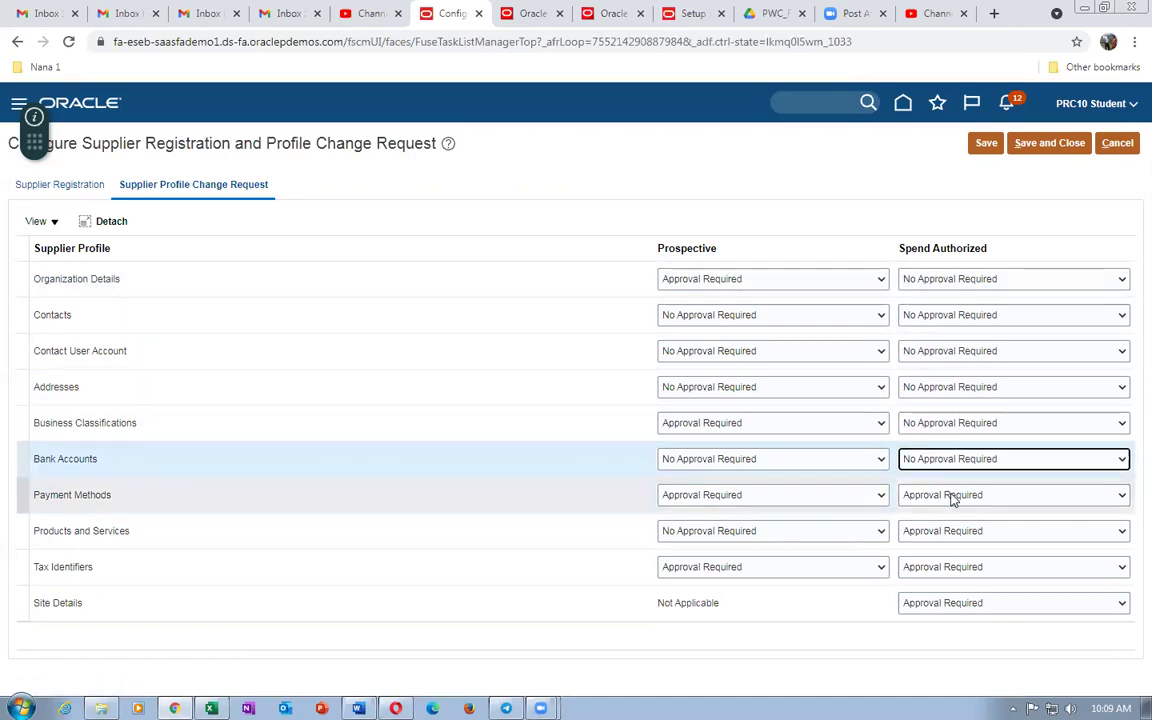
pyautogui.click(951, 496)
pyautogui.click(945, 517)
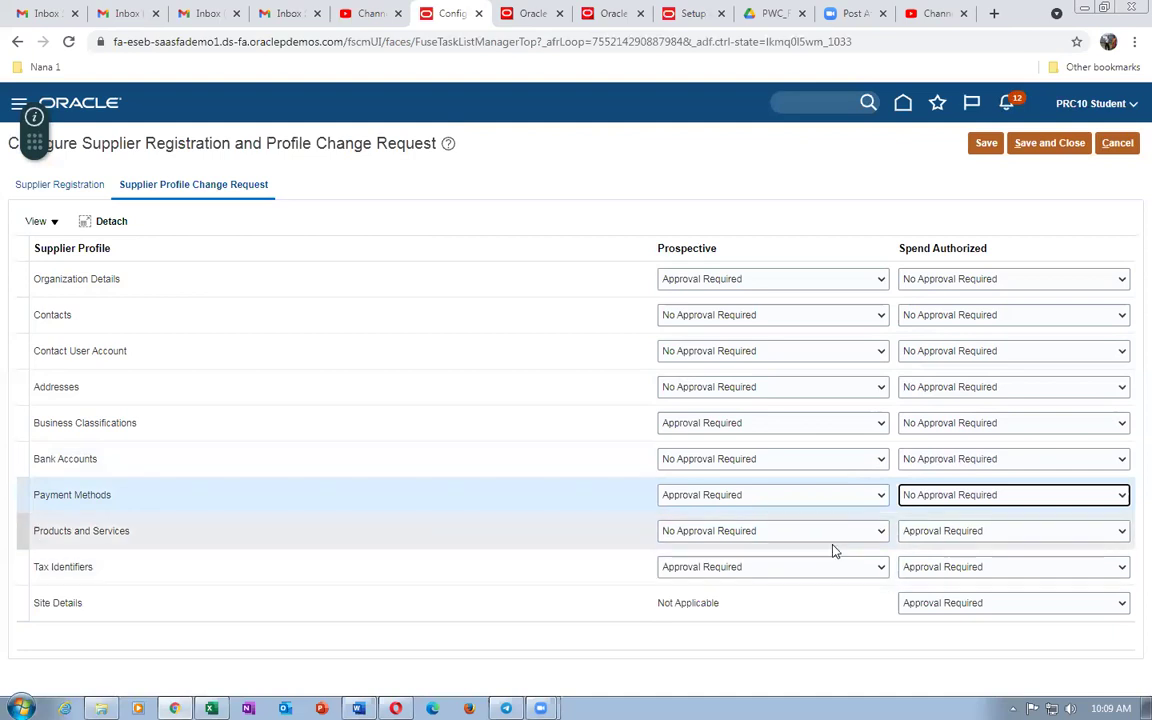
# Set Tax Identifiers and Site Details to No Approval Required, then save and close.
pyautogui.click(970, 568)
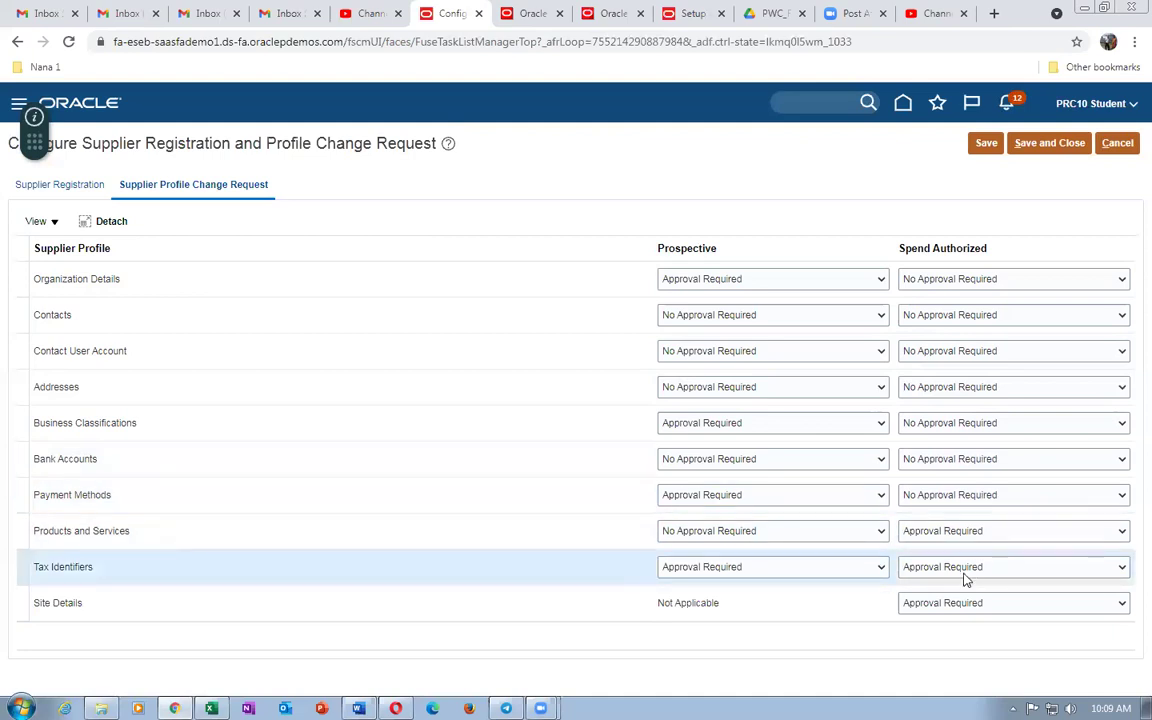
pyautogui.click(952, 586)
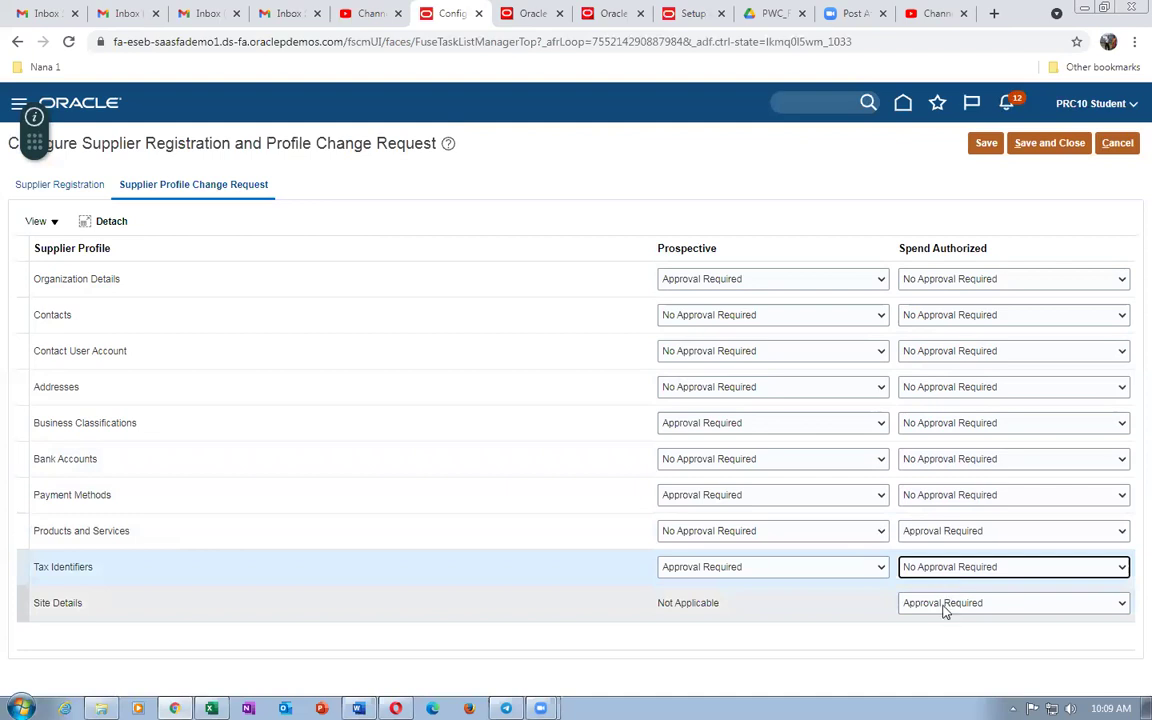
pyautogui.click(940, 608)
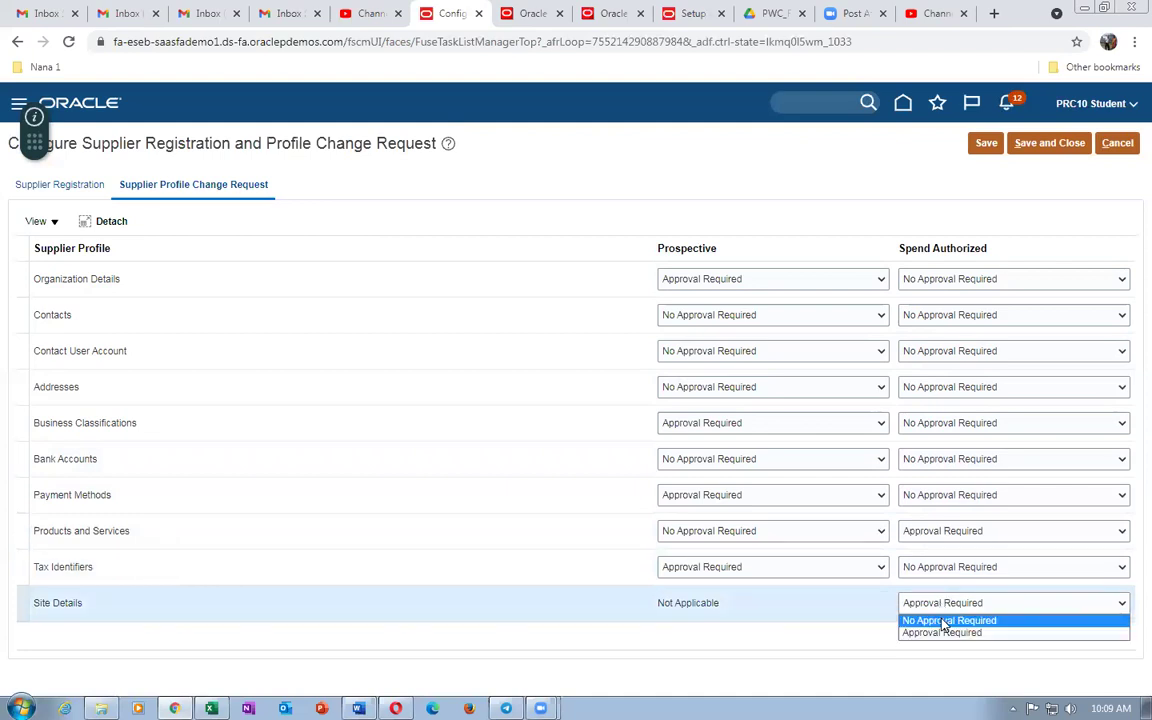
pyautogui.click(943, 618)
pyautogui.click(927, 659)
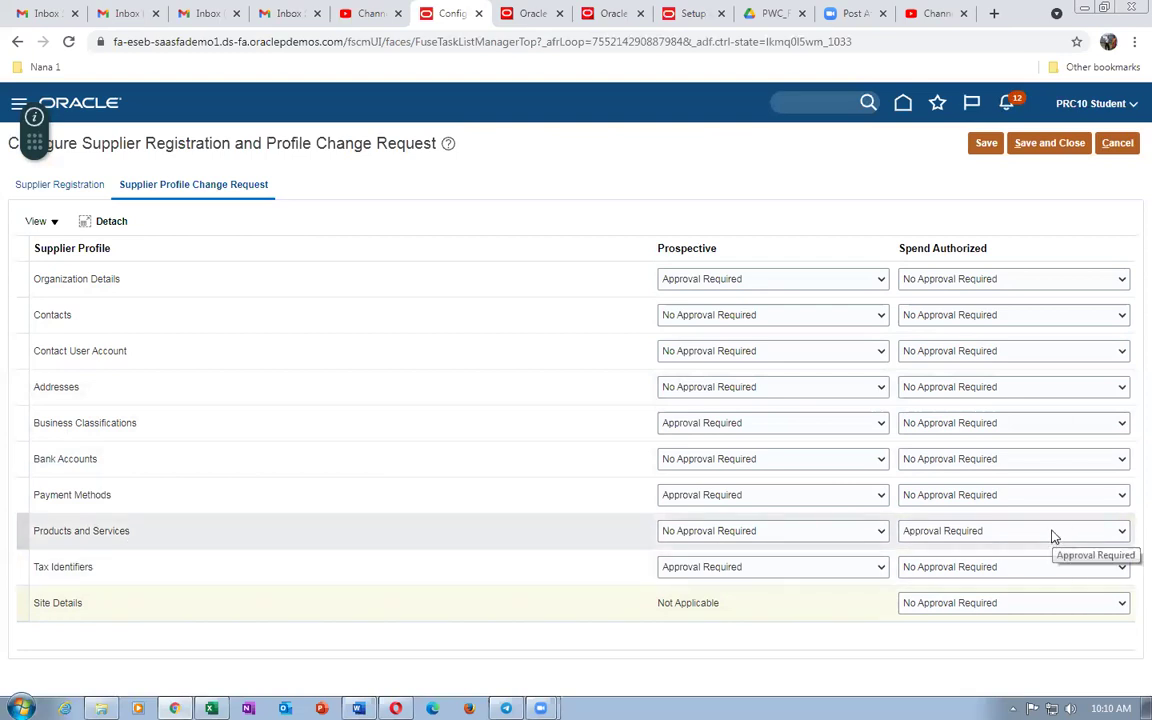
pyautogui.click(1067, 148)
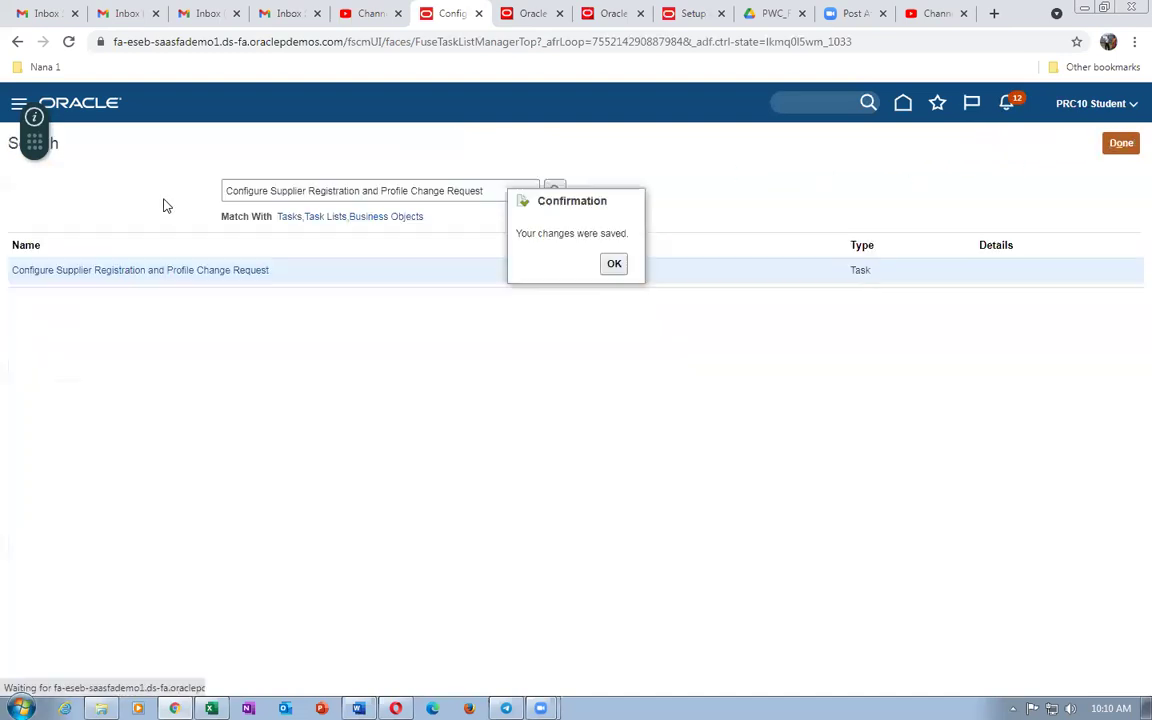
# Dismiss the confirmation and copy 'Manage Supplier Profile Change Approvals' from Excel cell E421.
pyautogui.click(616, 266)
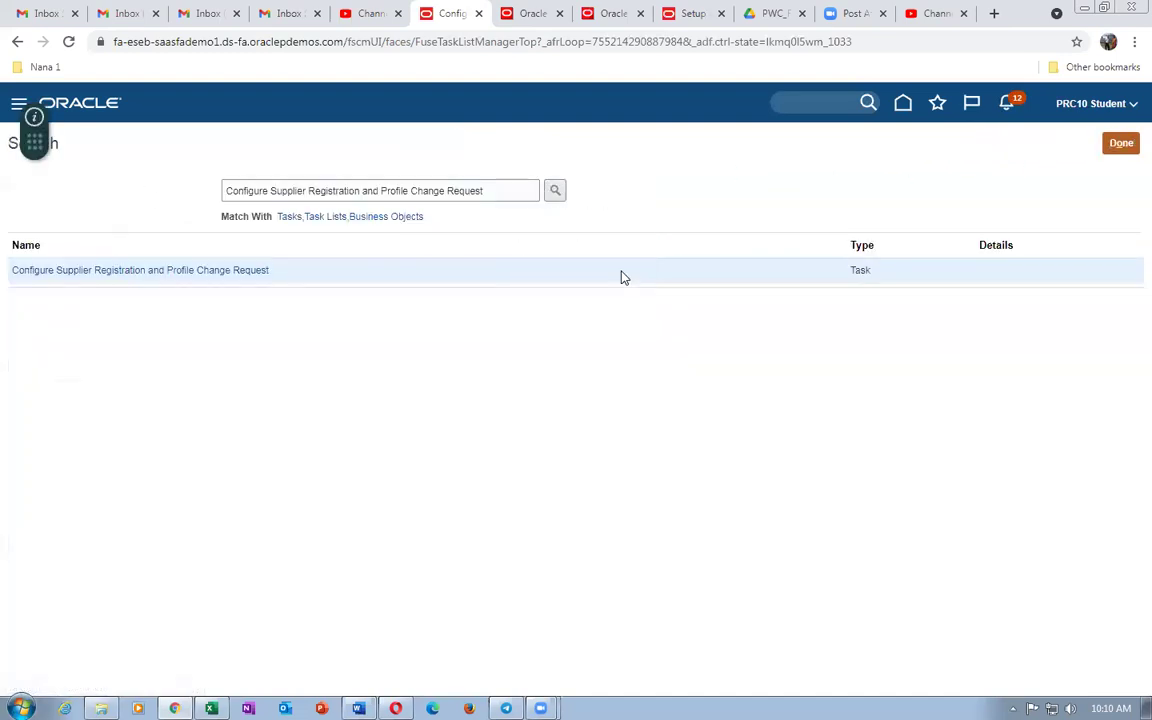
pyautogui.hotkey('alt', 'Tab')
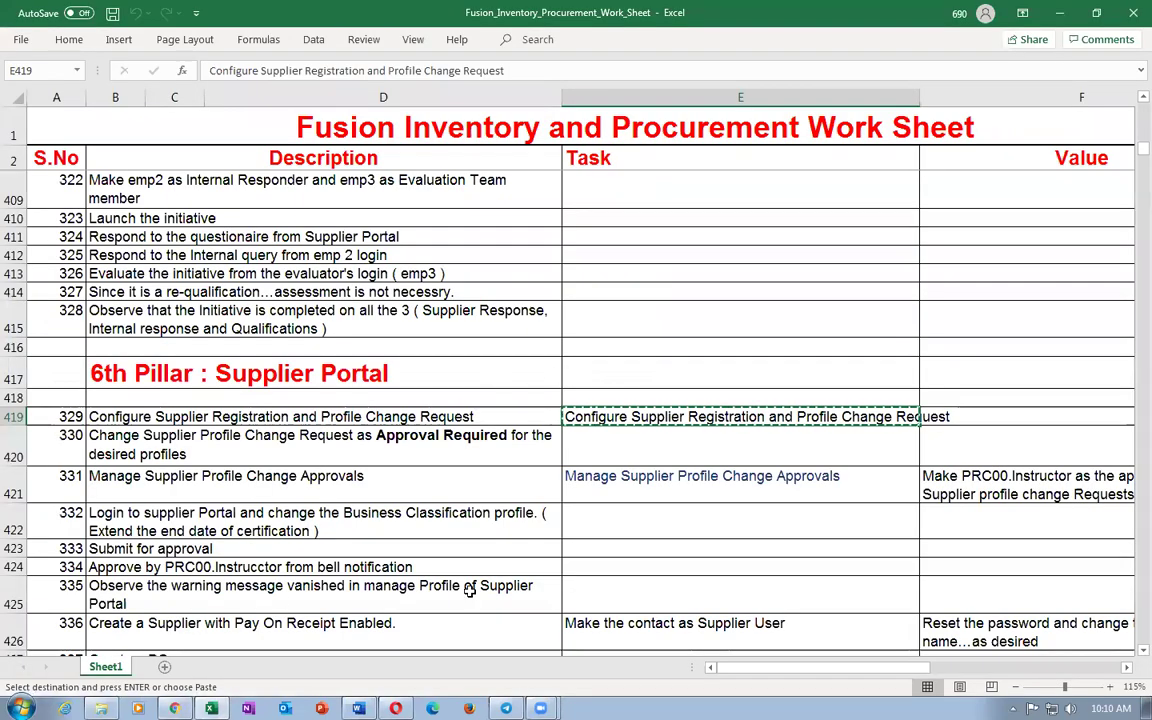
pyautogui.click(625, 479)
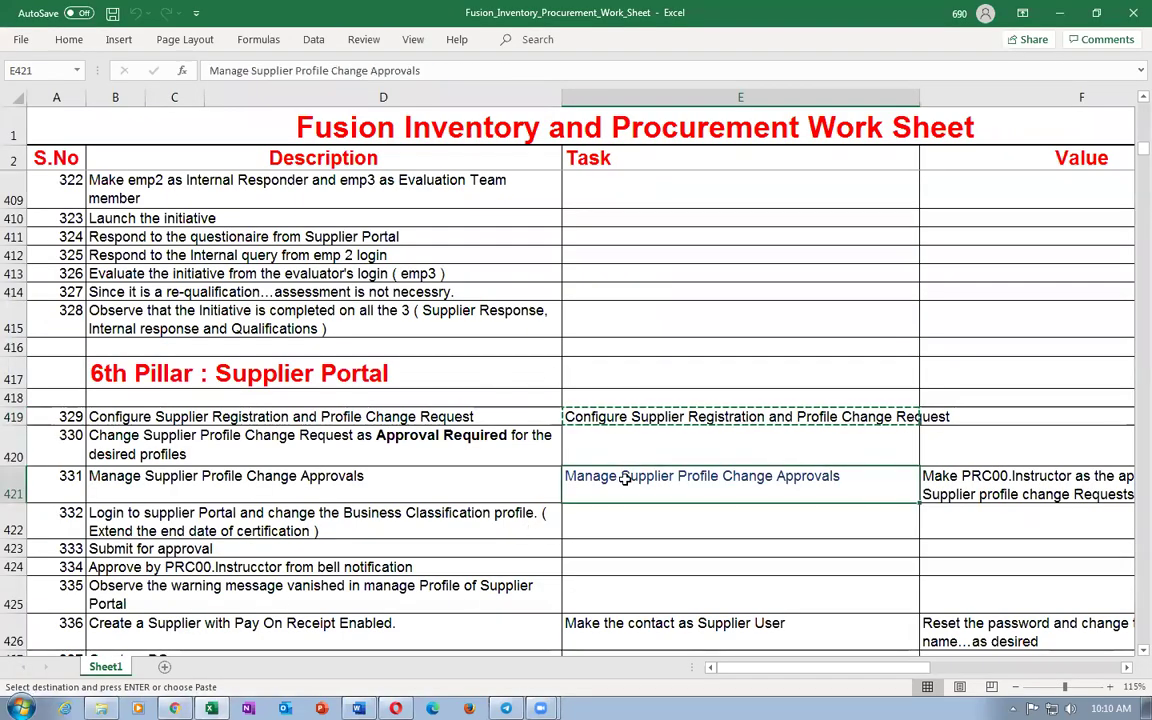
pyautogui.hotkey('ctrl', 'c')
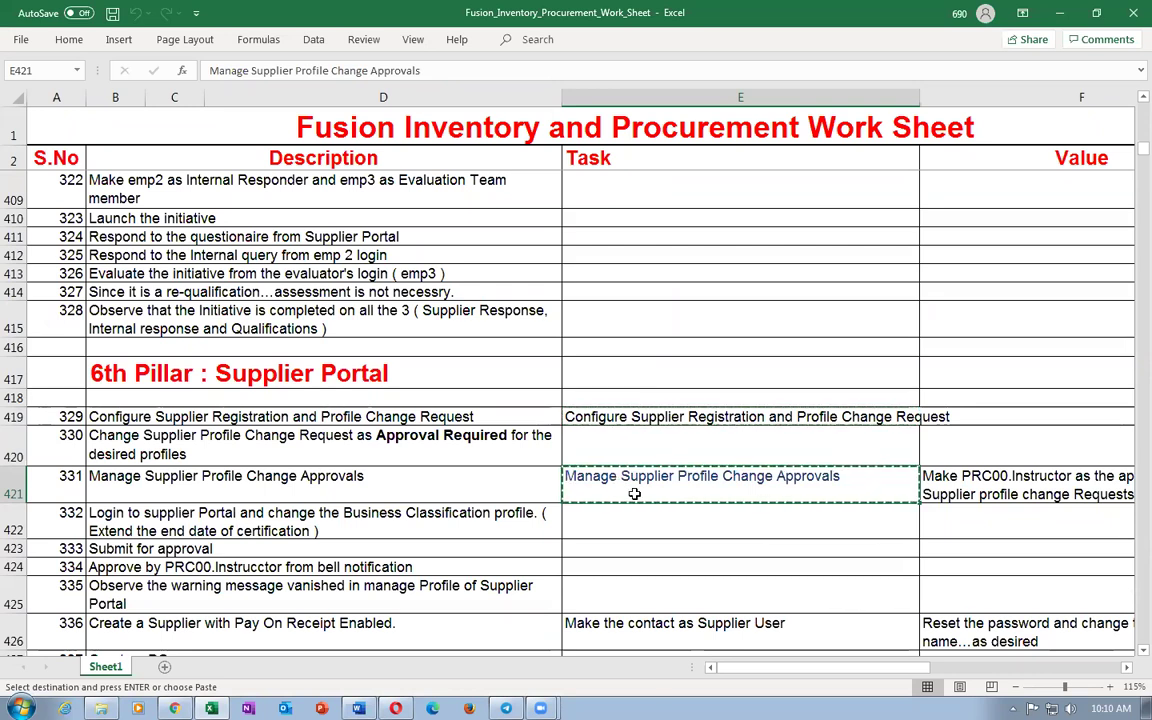
pyautogui.hotkey('alt', 'Tab')
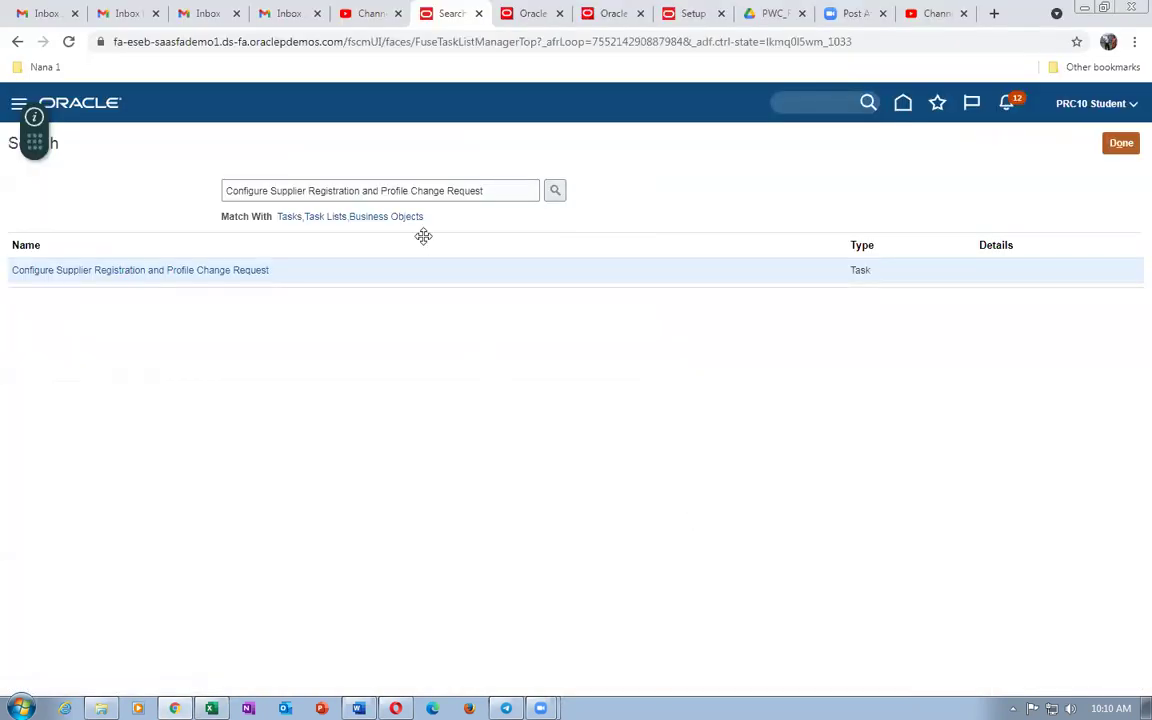
# Open Manage Supplier Profile Change Approvals and edit the First Responder Wins participant's rules.
pyautogui.moveTo(506, 188); pyautogui.dragTo(186, 205)
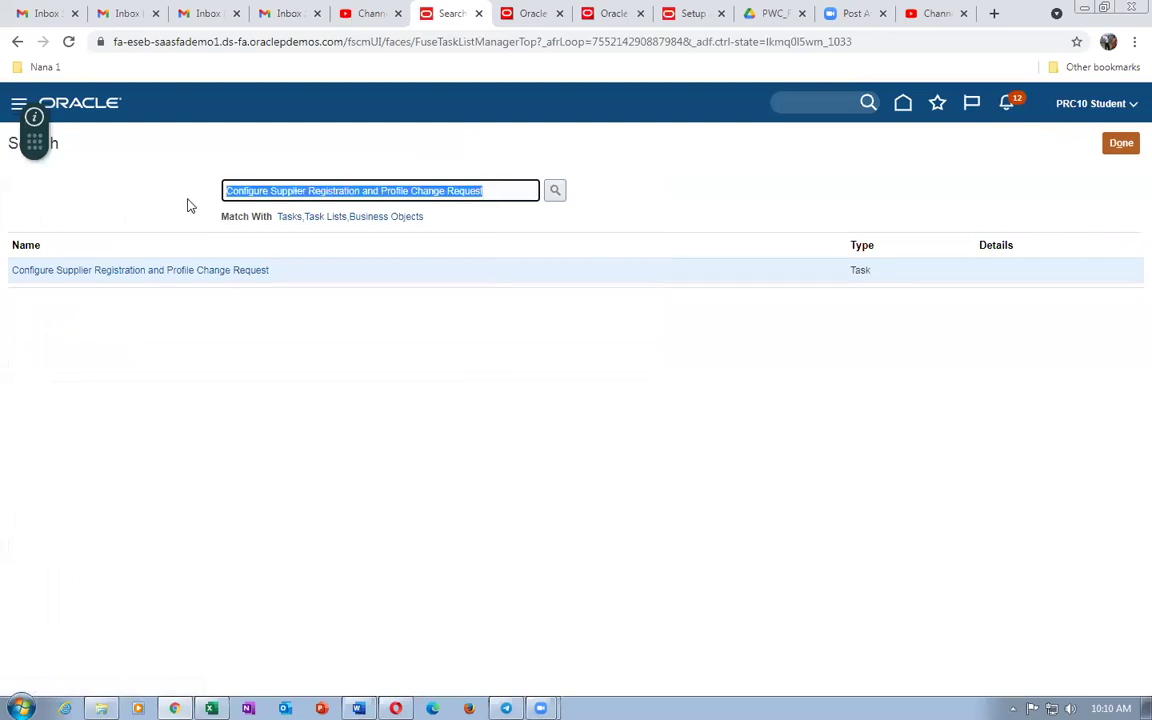
pyautogui.hotkey('ctrl', 'v')
pyautogui.press('Return')
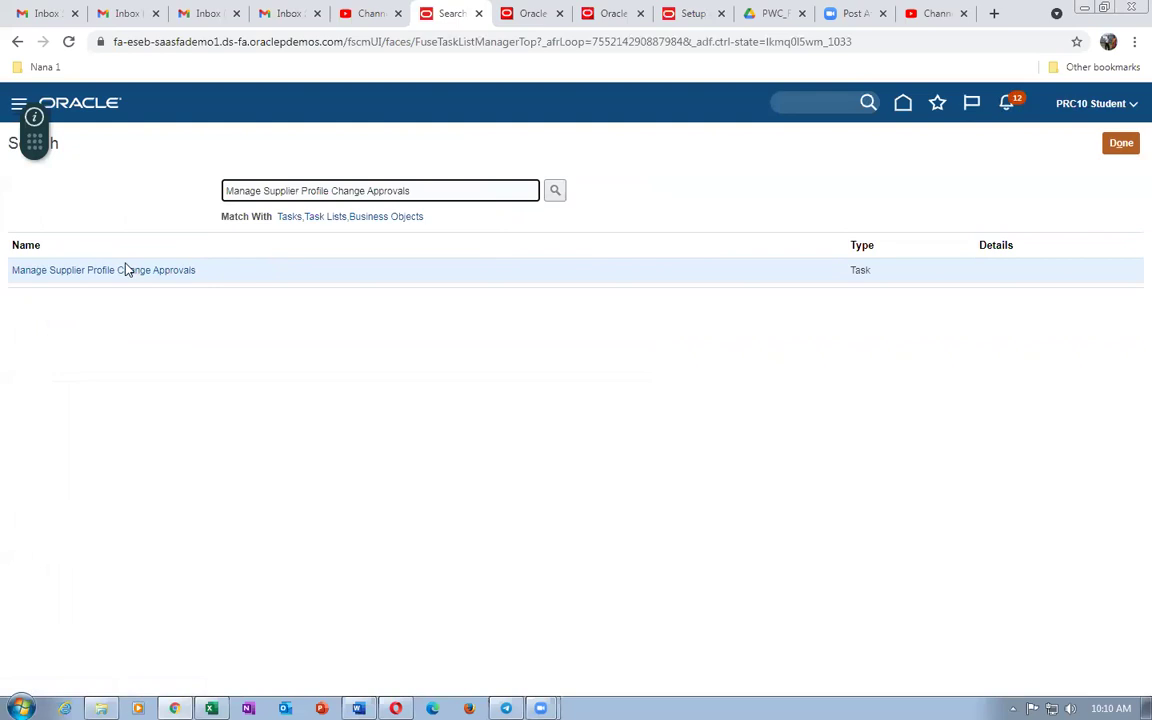
pyautogui.click(121, 271)
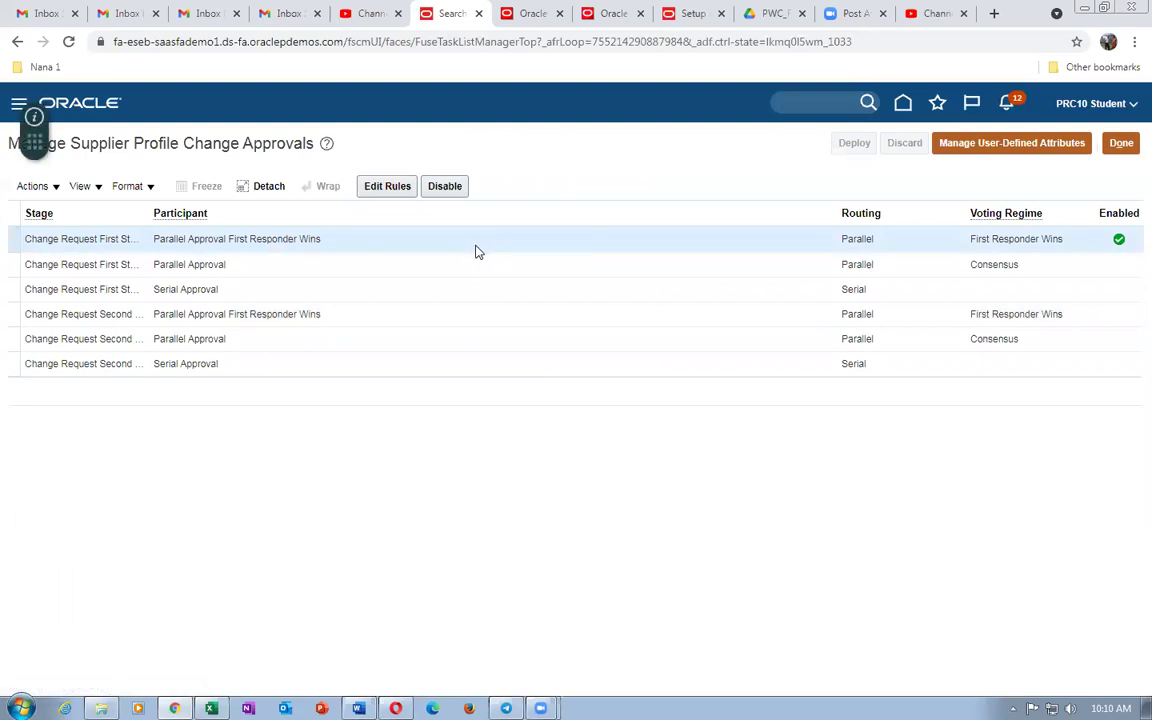
pyautogui.click(387, 186)
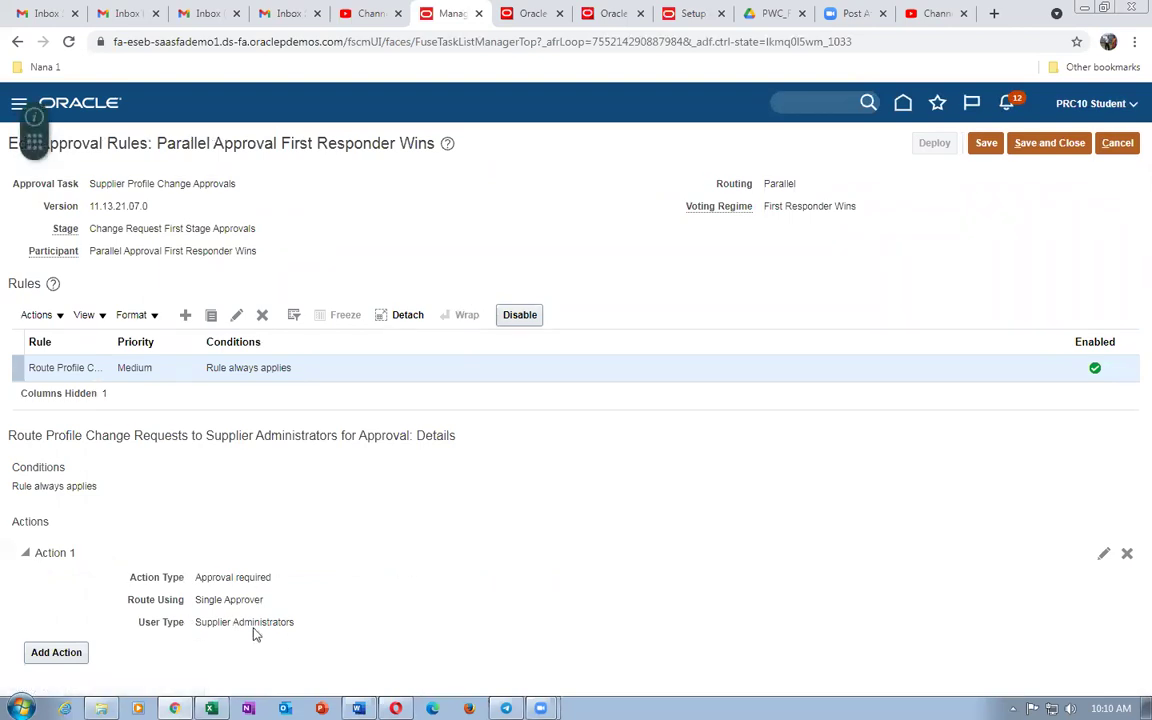
# Change the rule's first action to User Type Worker, approved by a single named worker.
pyautogui.click(1104, 554)
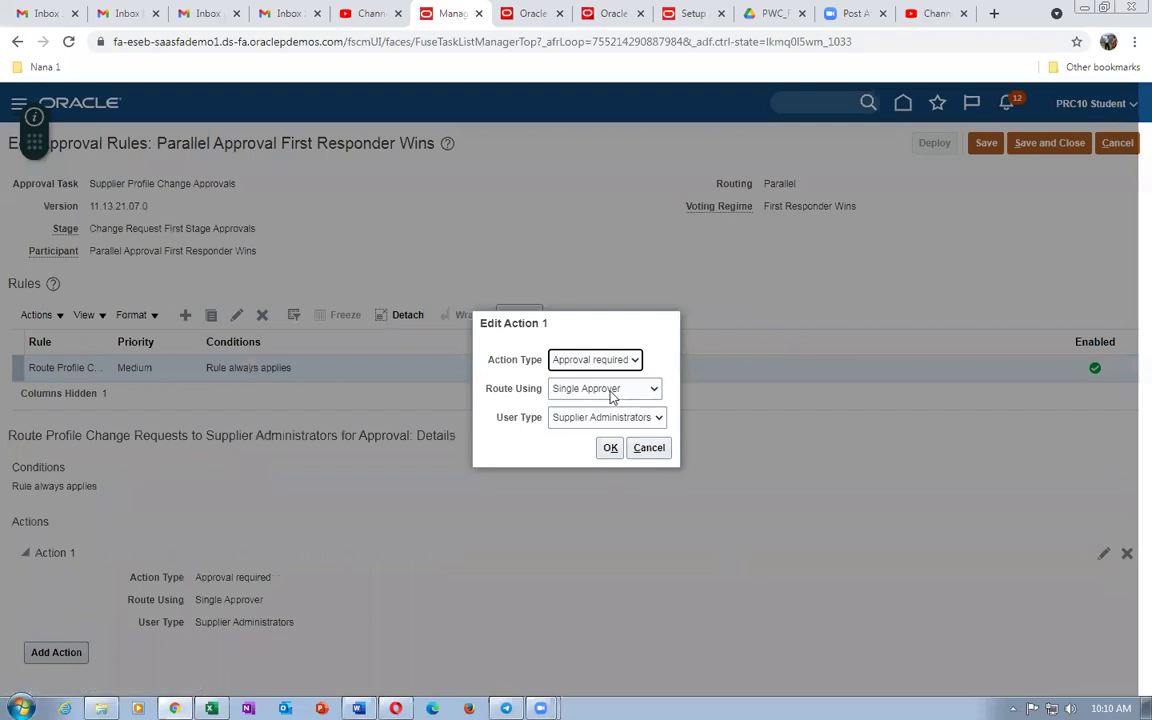
pyautogui.click(600, 418)
pyautogui.click(578, 457)
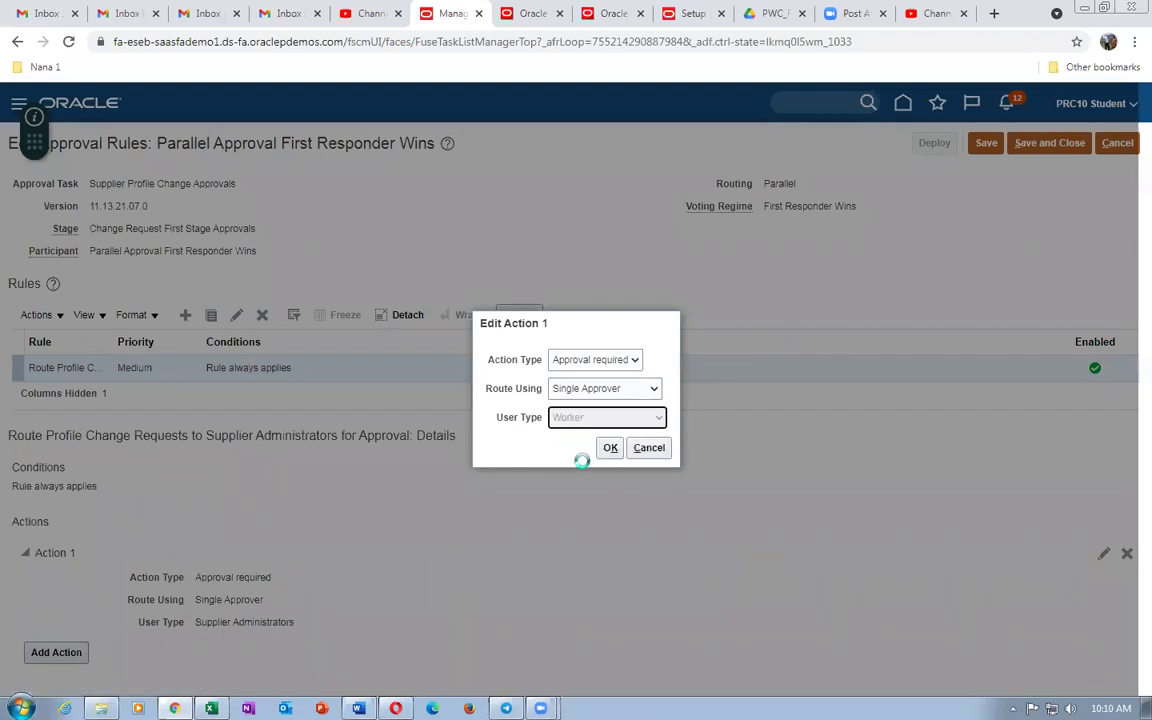
pyautogui.click(561, 432)
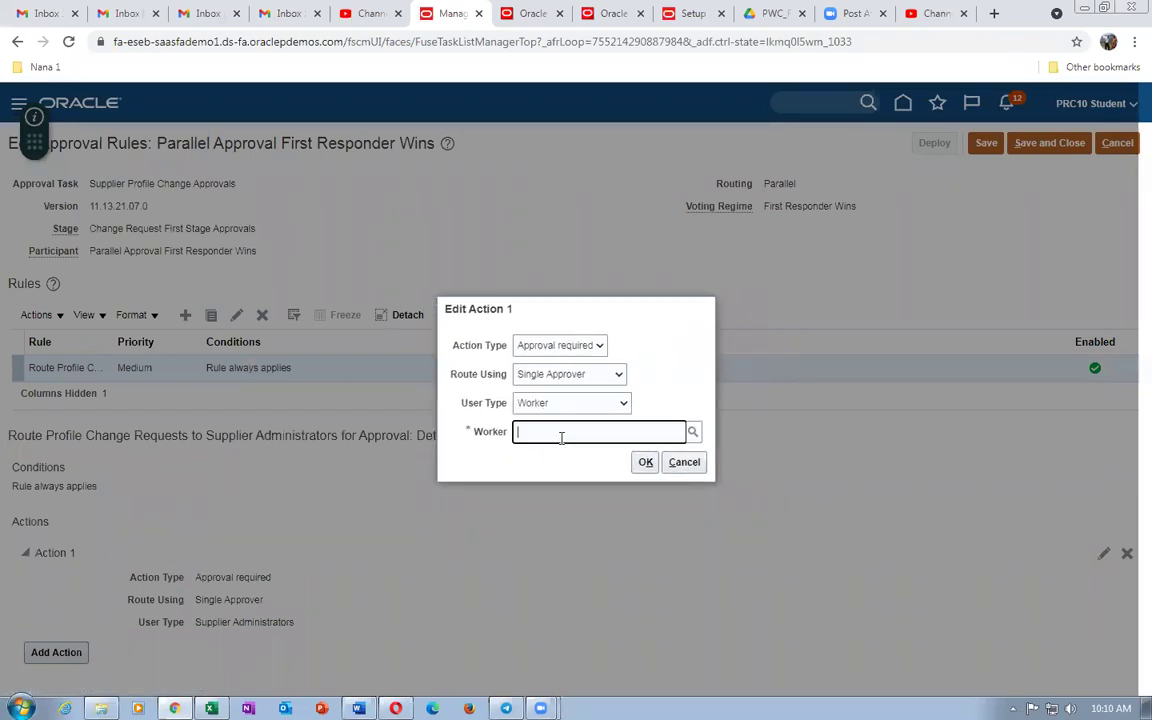
pyautogui.write('brown, casey')
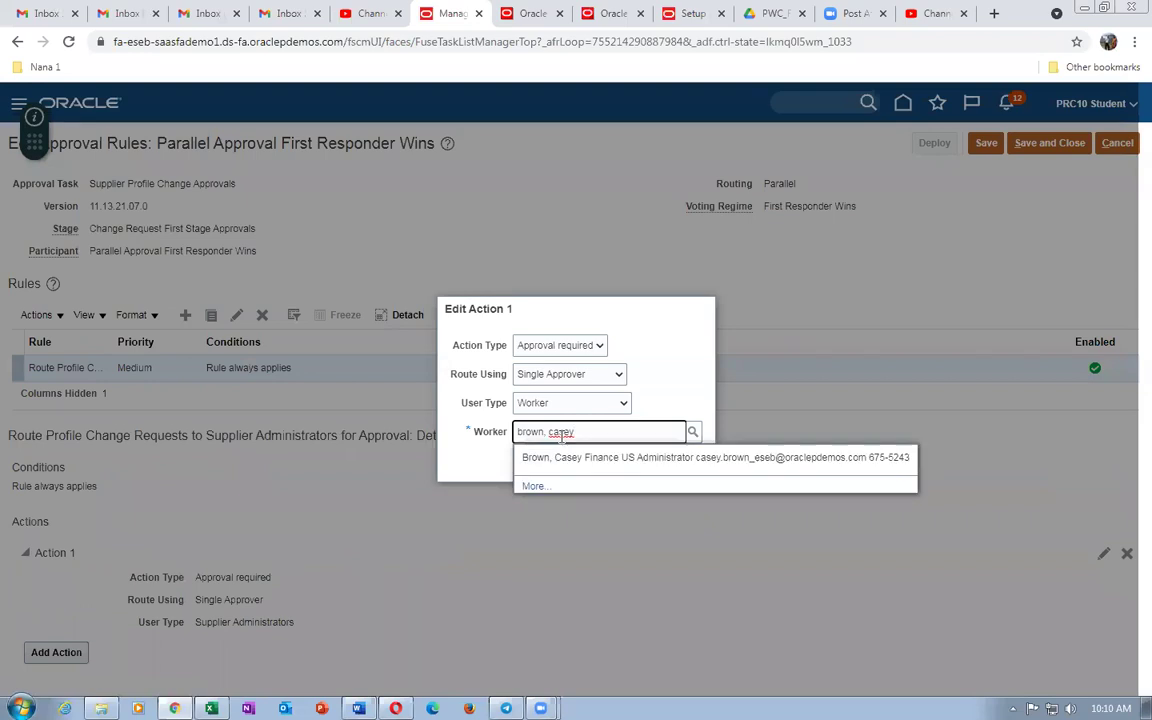
pyautogui.click(574, 460)
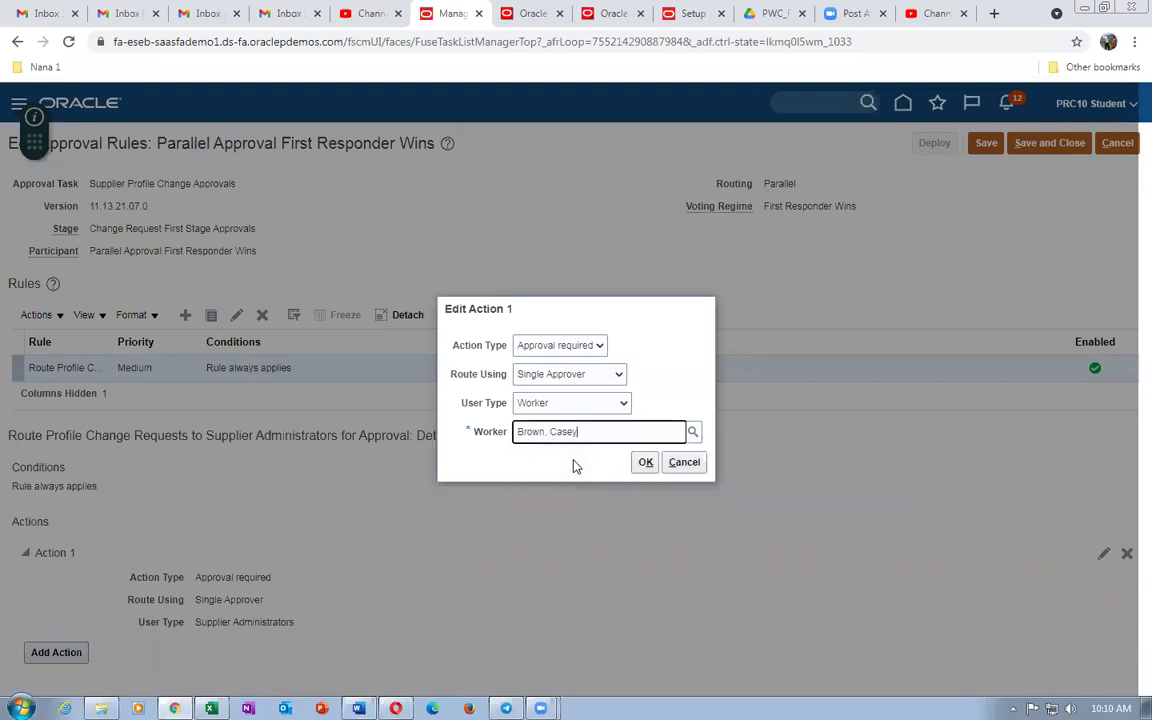
pyautogui.click(645, 462)
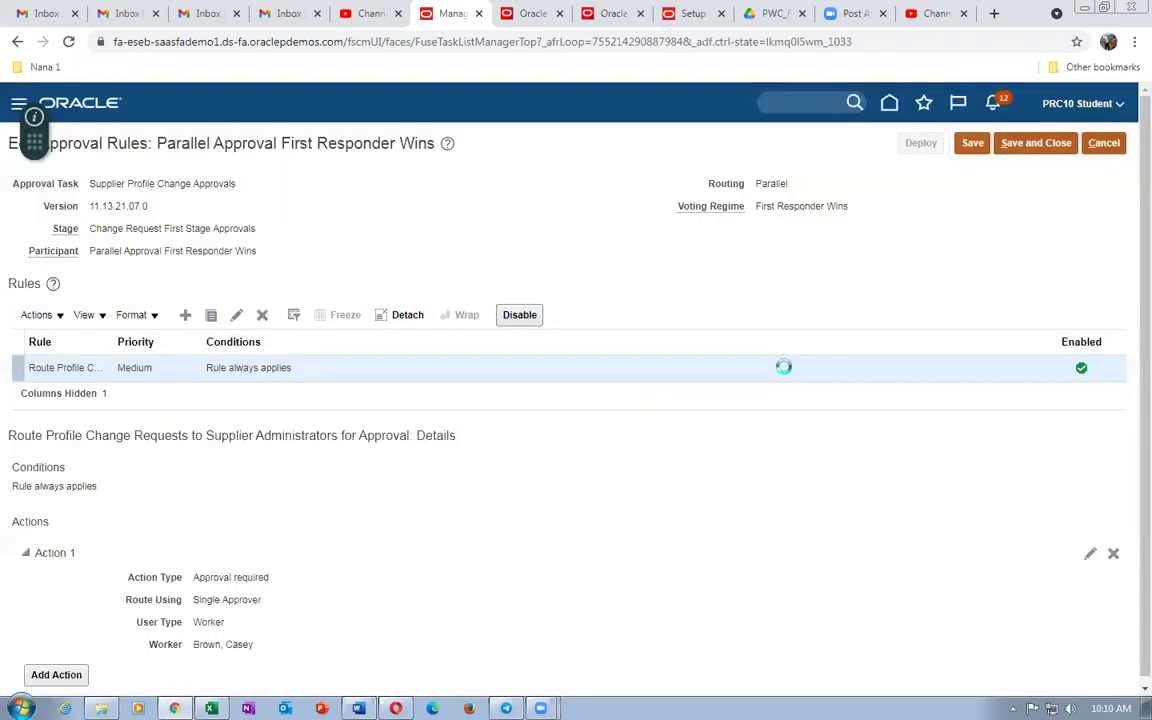
# Save and deploy the updated approval rules to all participants.
pyautogui.click(972, 143)
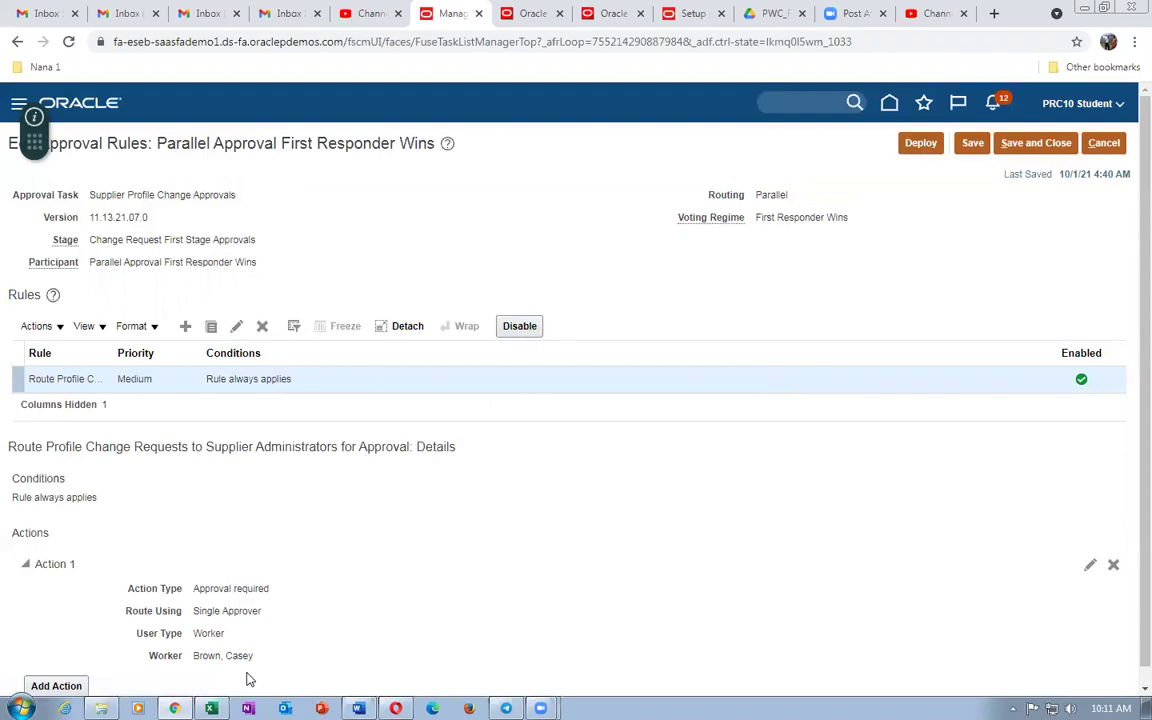
pyautogui.click(928, 148)
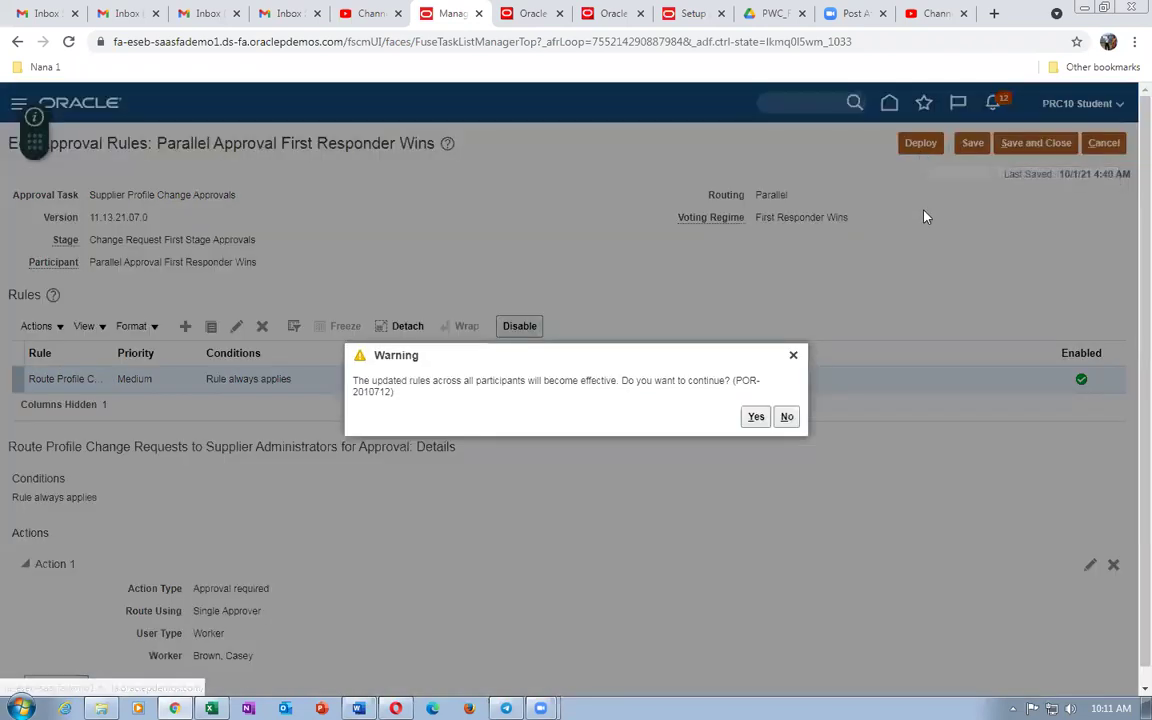
pyautogui.click(757, 417)
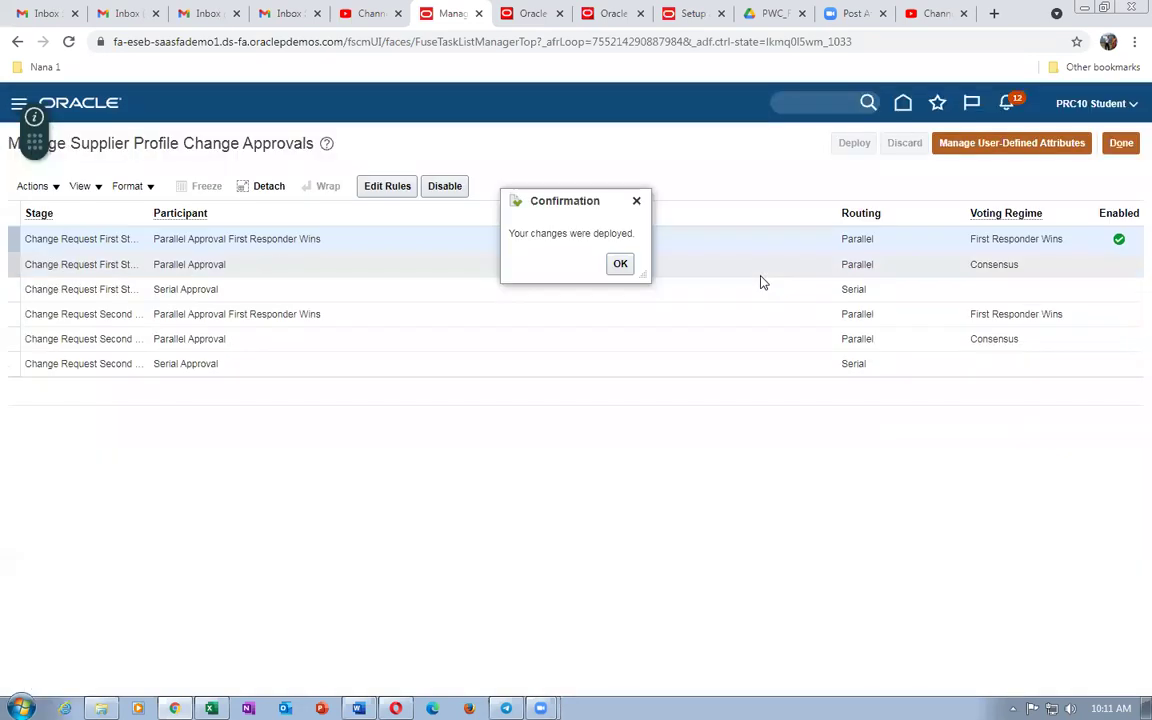
pyautogui.click(621, 264)
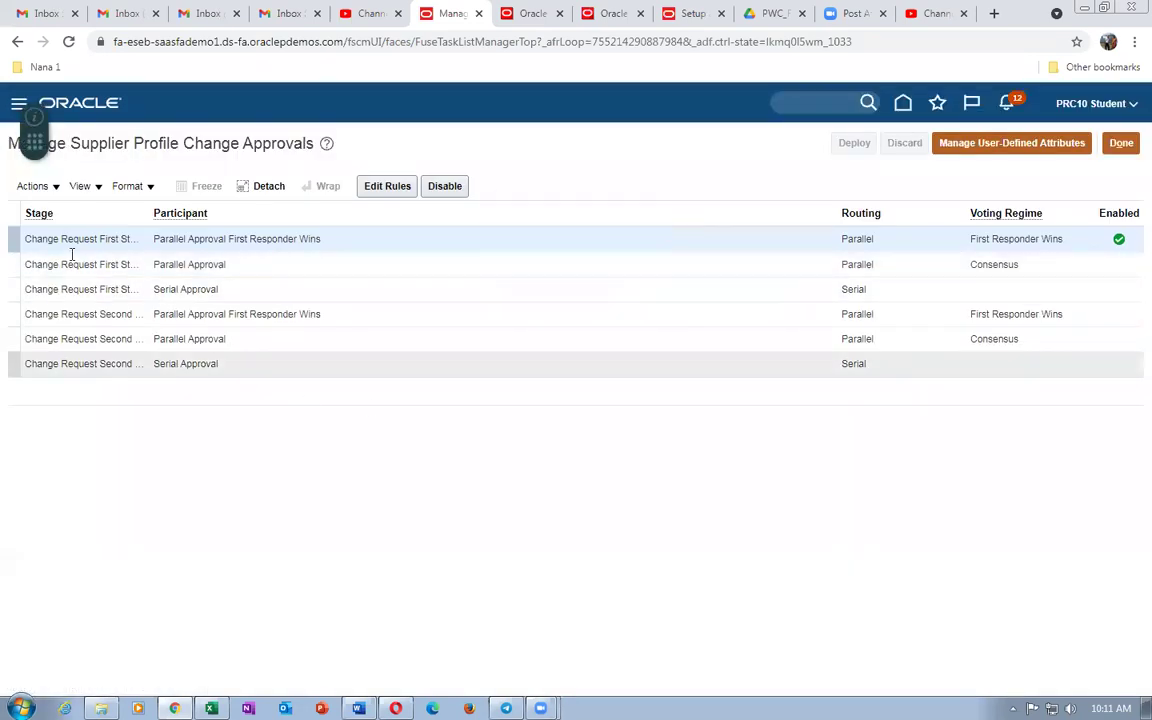
pyautogui.hotkey('alt', 'Tab')
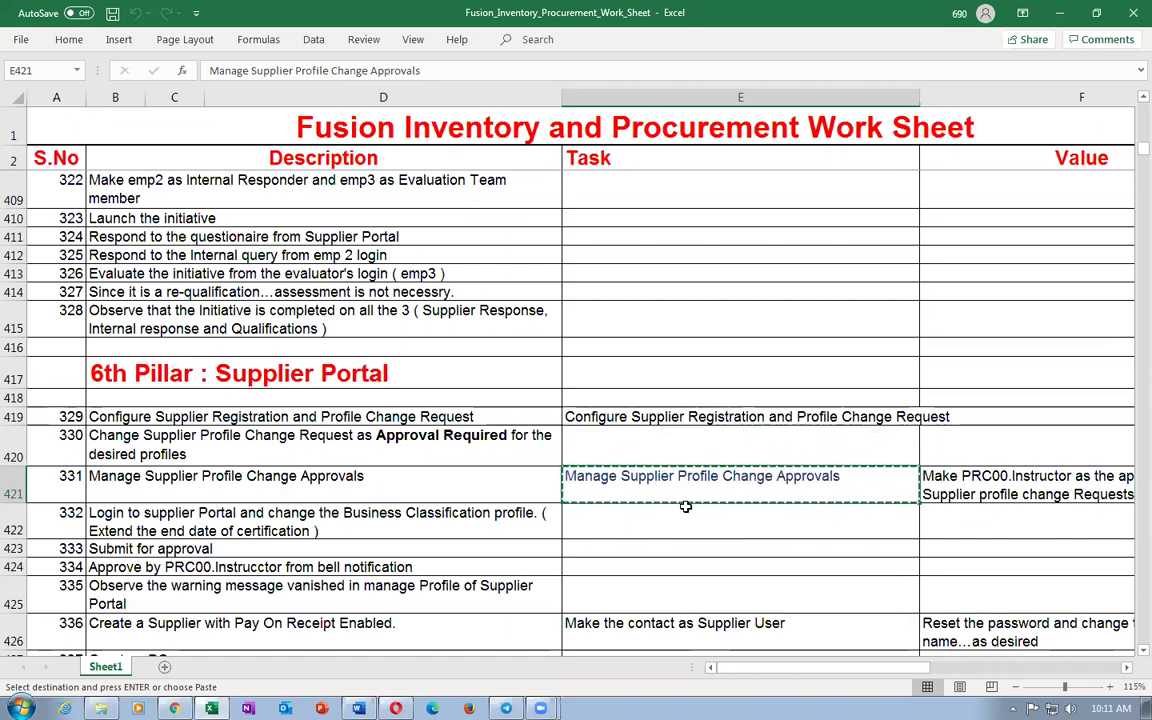
# Close the profile change approvals task, returning to Setup: Compensation Management.
pyautogui.hotkey('alt', 'Tab')
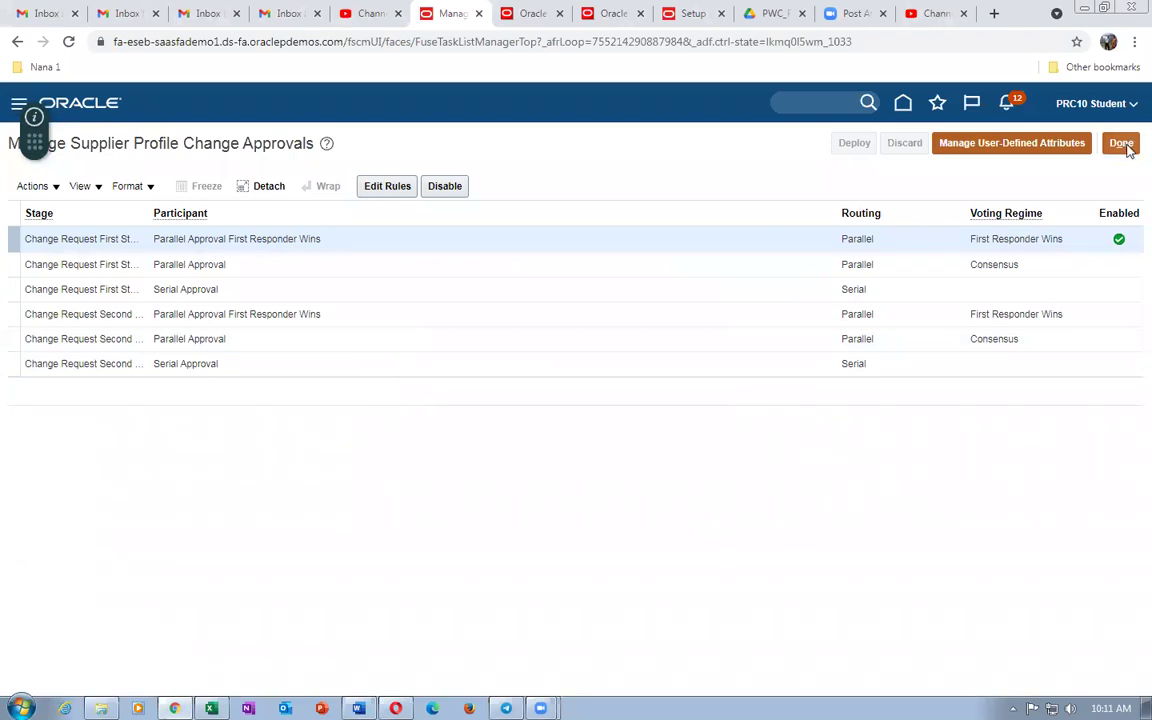
pyautogui.click(1128, 145)
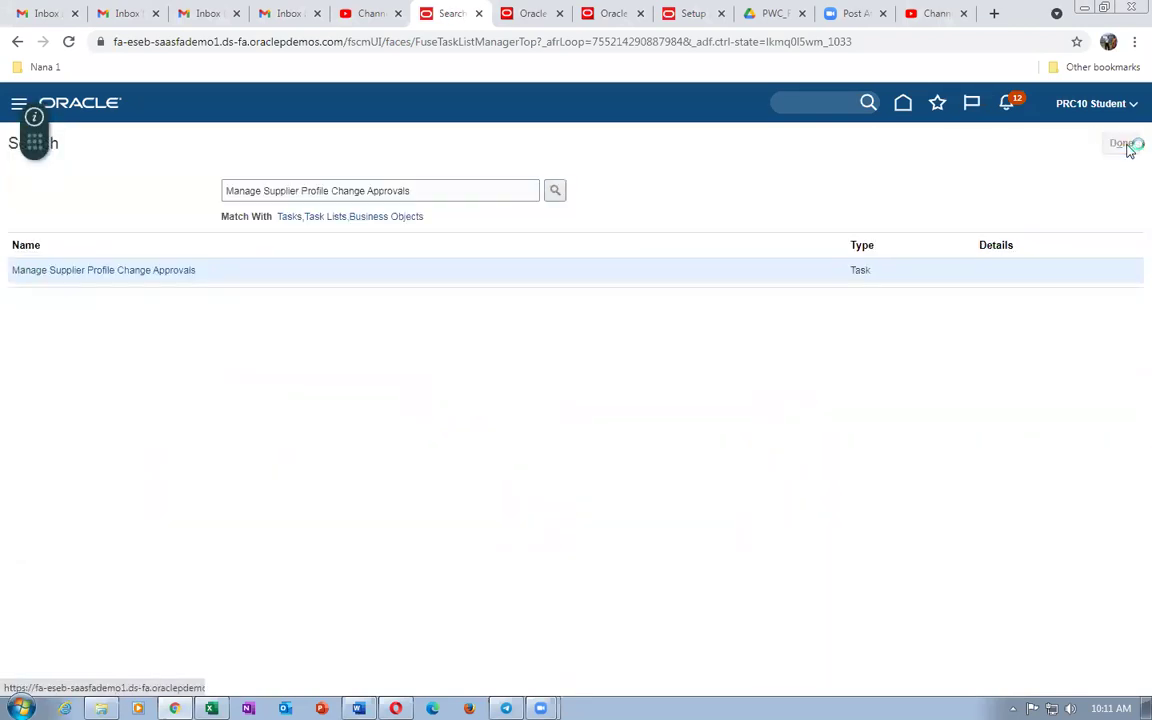
pyautogui.click(1080, 104)
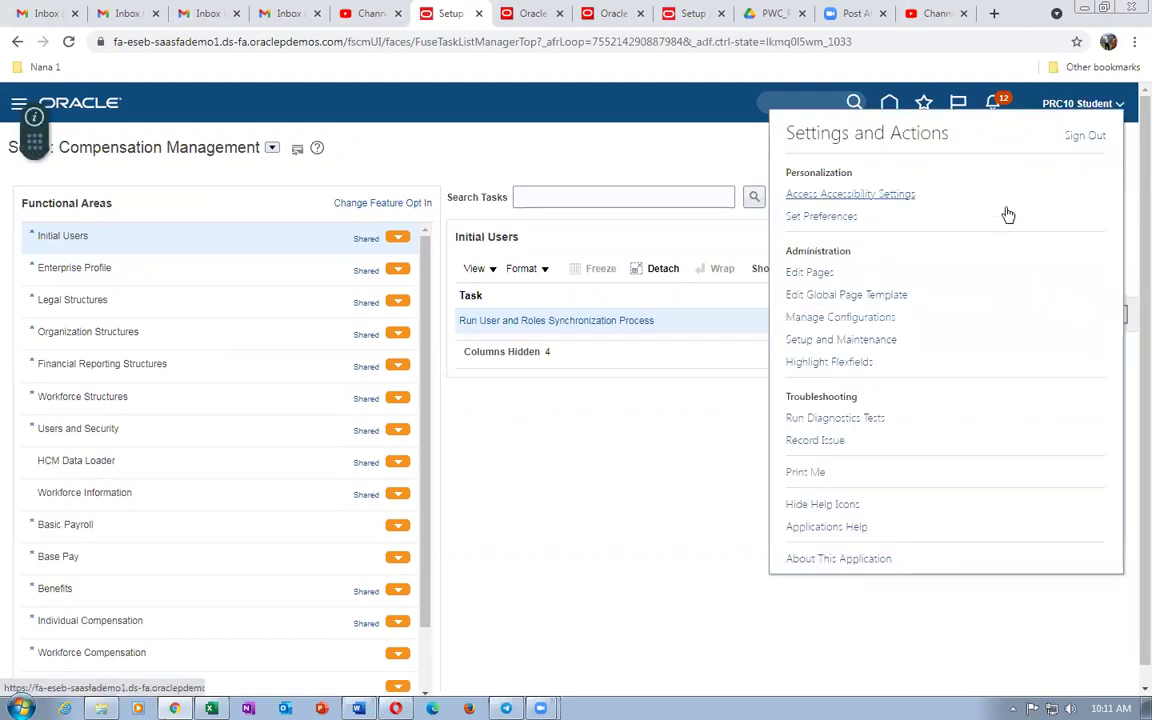
# Sign out, sign back in, and expand the Procurement app group on the home page.
pyautogui.click(1083, 136)
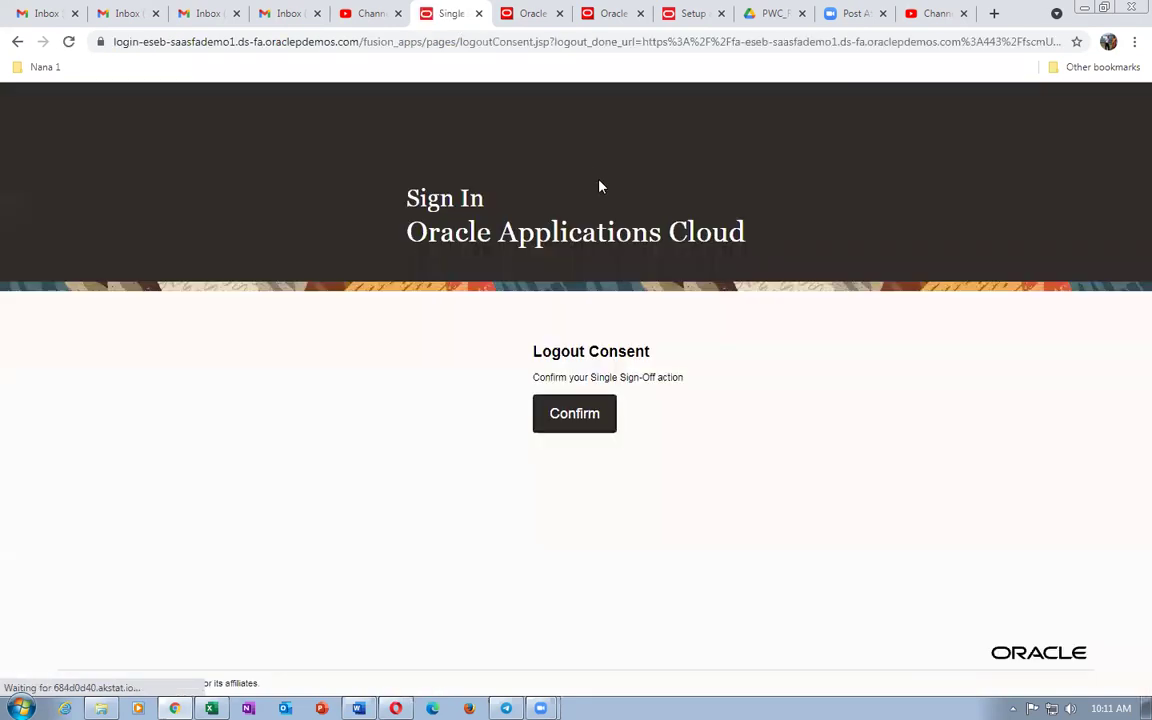
pyautogui.click(572, 427)
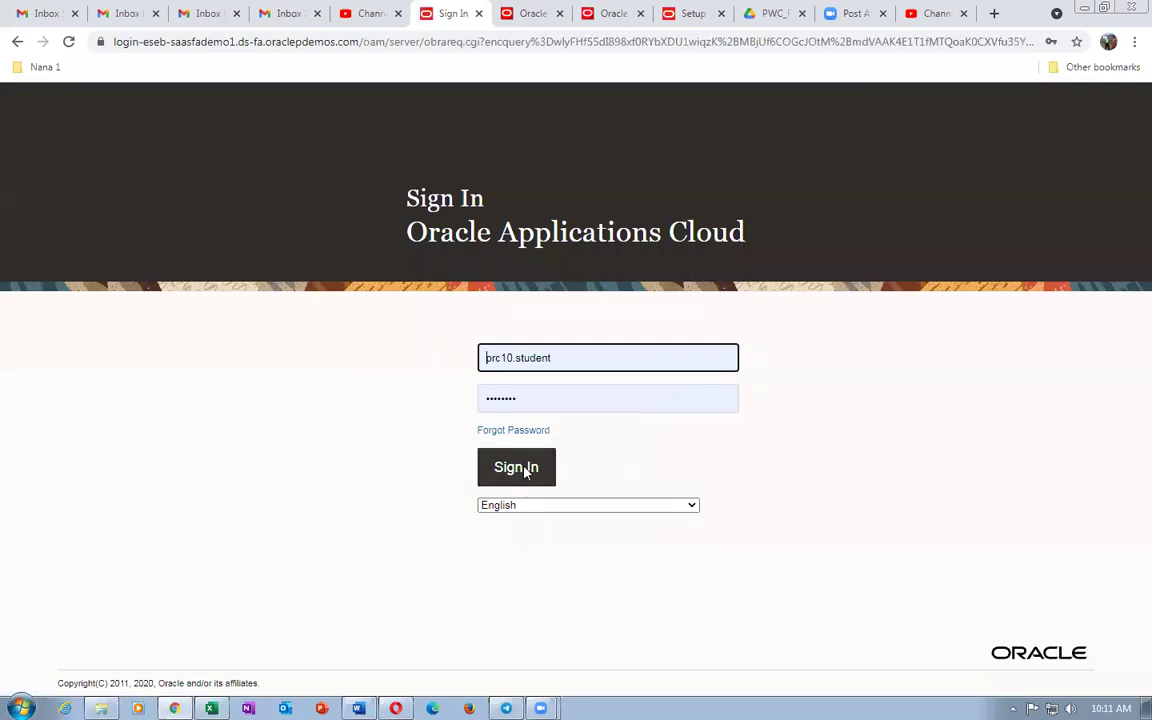
pyautogui.click(529, 470)
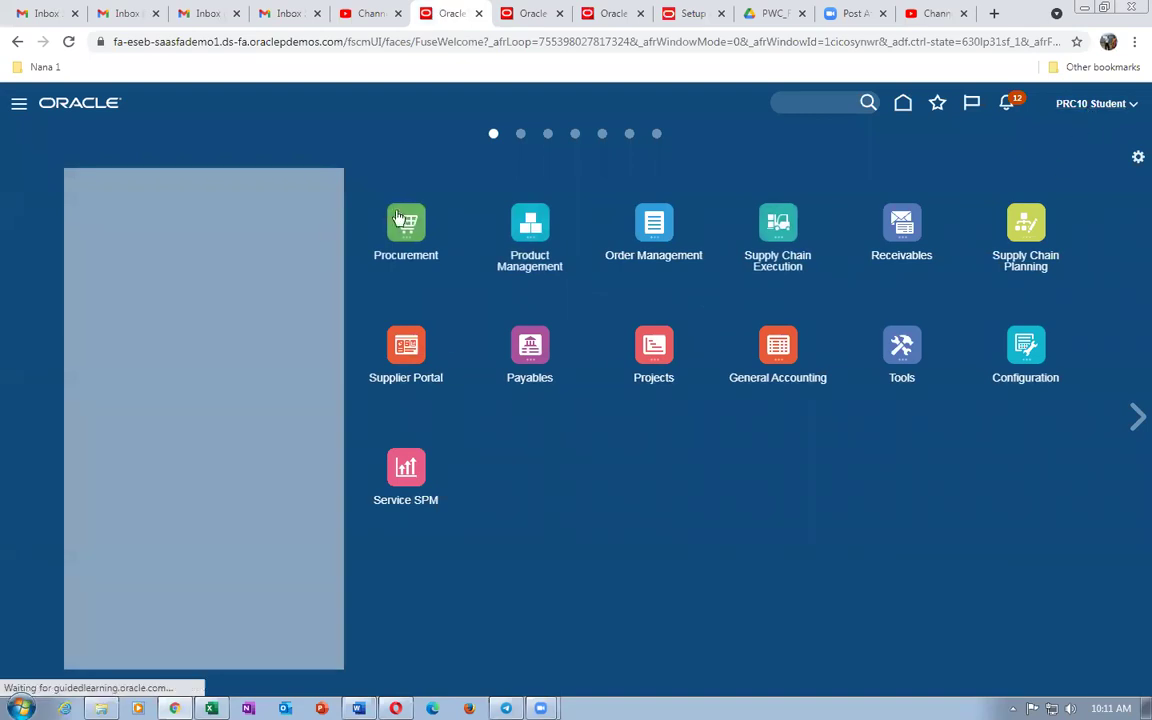
pyautogui.click(403, 222)
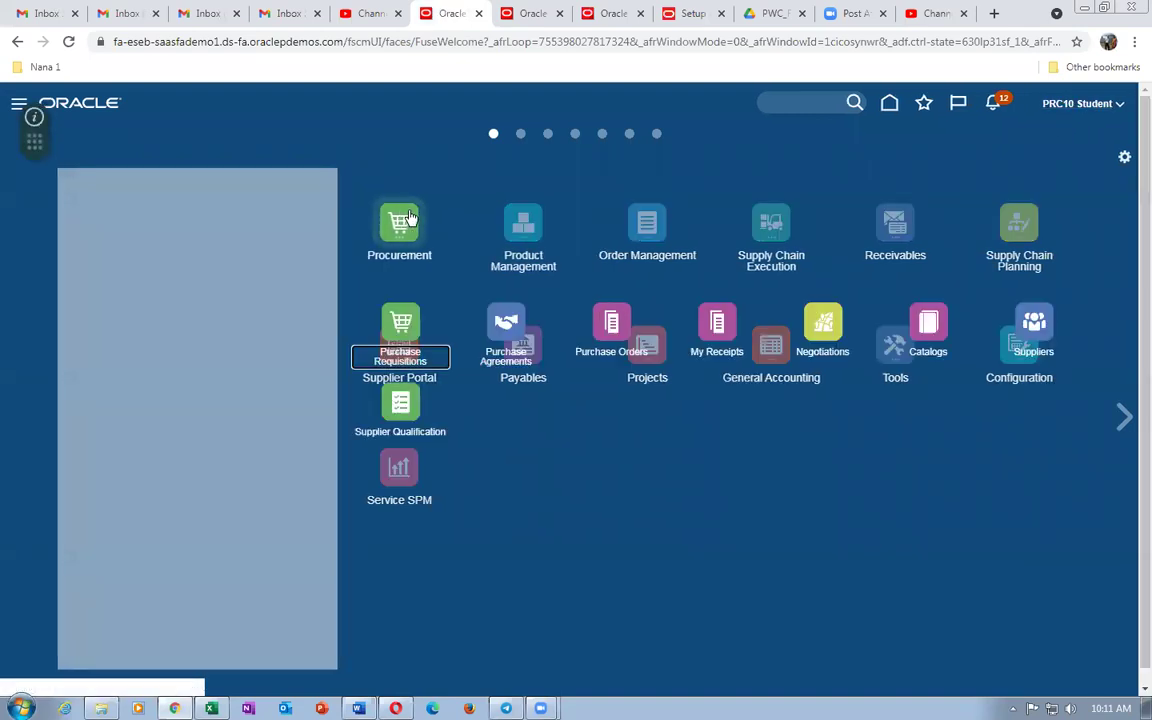
# In Manage Suppliers, search keyword g03 and open g03_sup_2 for editing.
pyautogui.click(1036, 330)
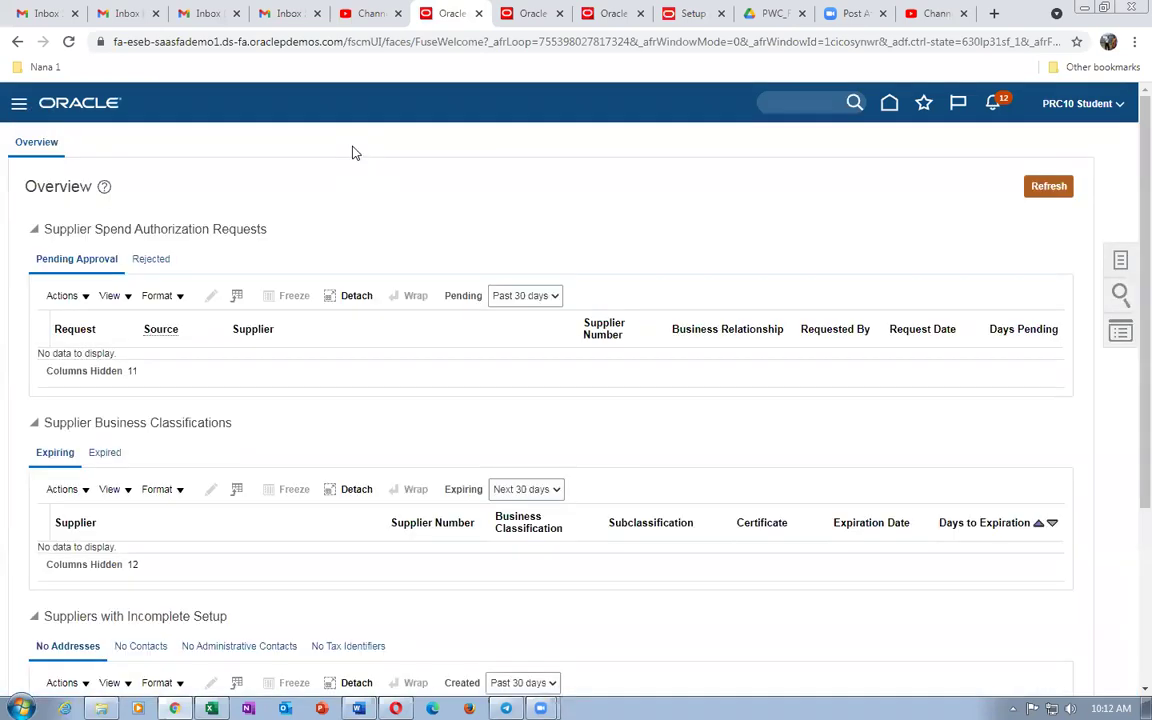
pyautogui.click(1123, 261)
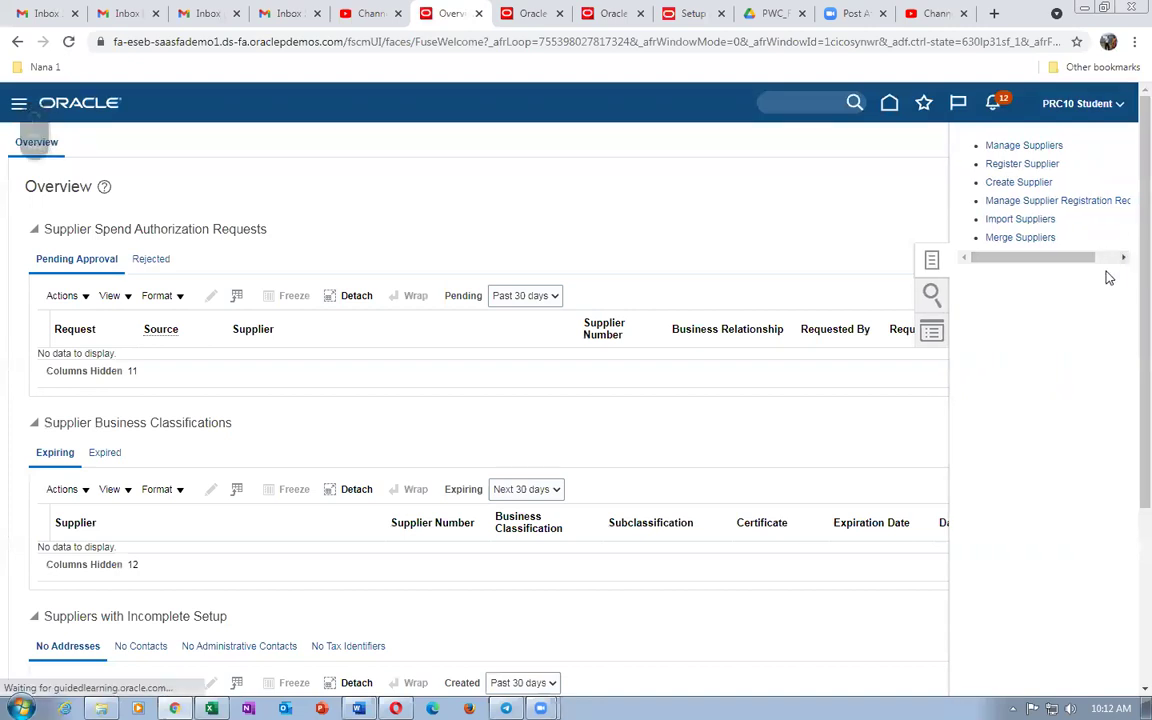
pyautogui.click(1040, 146)
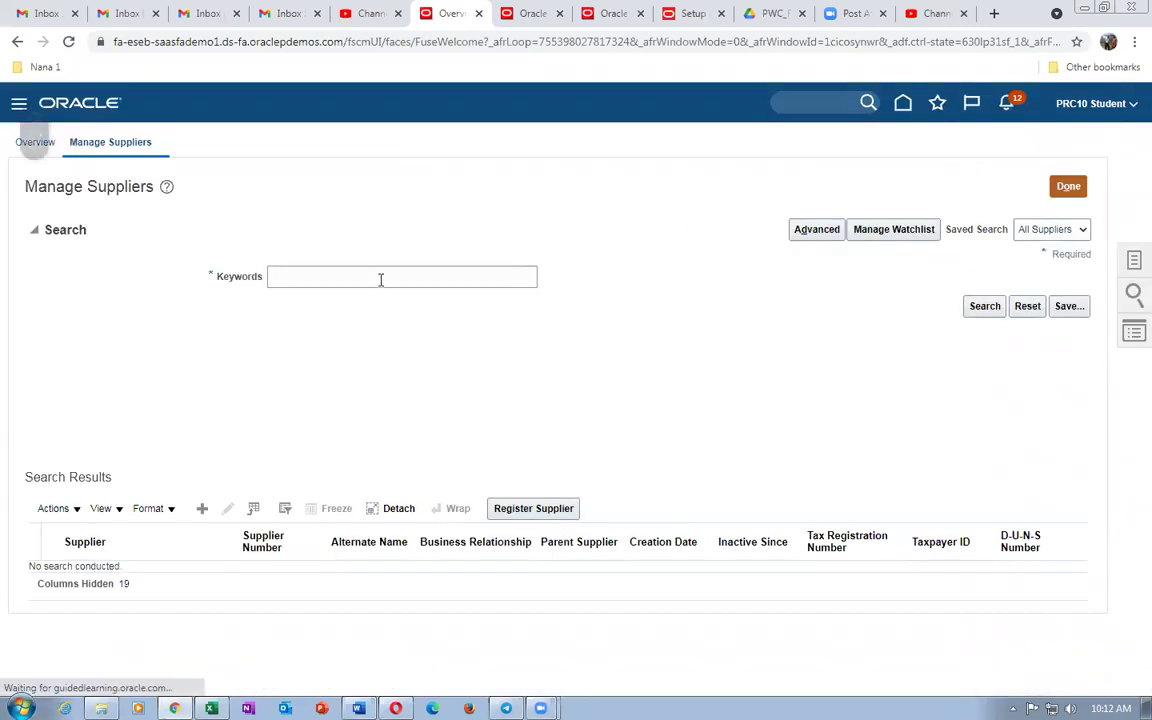
pyautogui.click(393, 278)
pyautogui.write('g03')
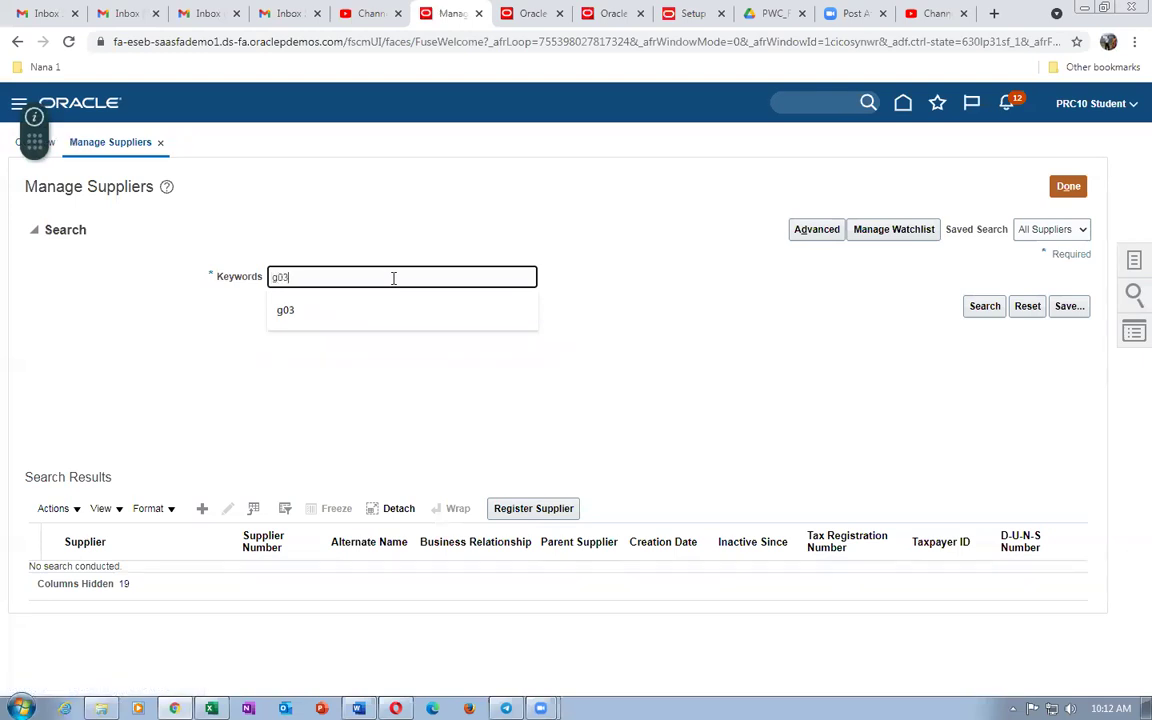
pyautogui.click(985, 306)
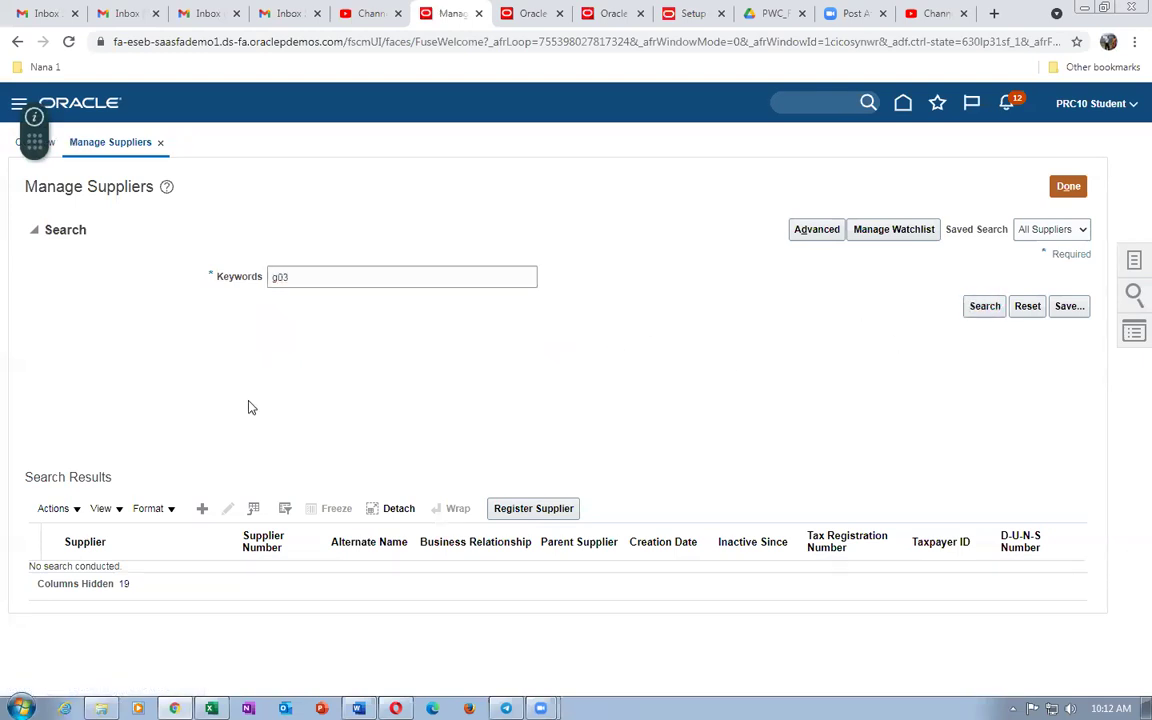
pyautogui.click(33, 597)
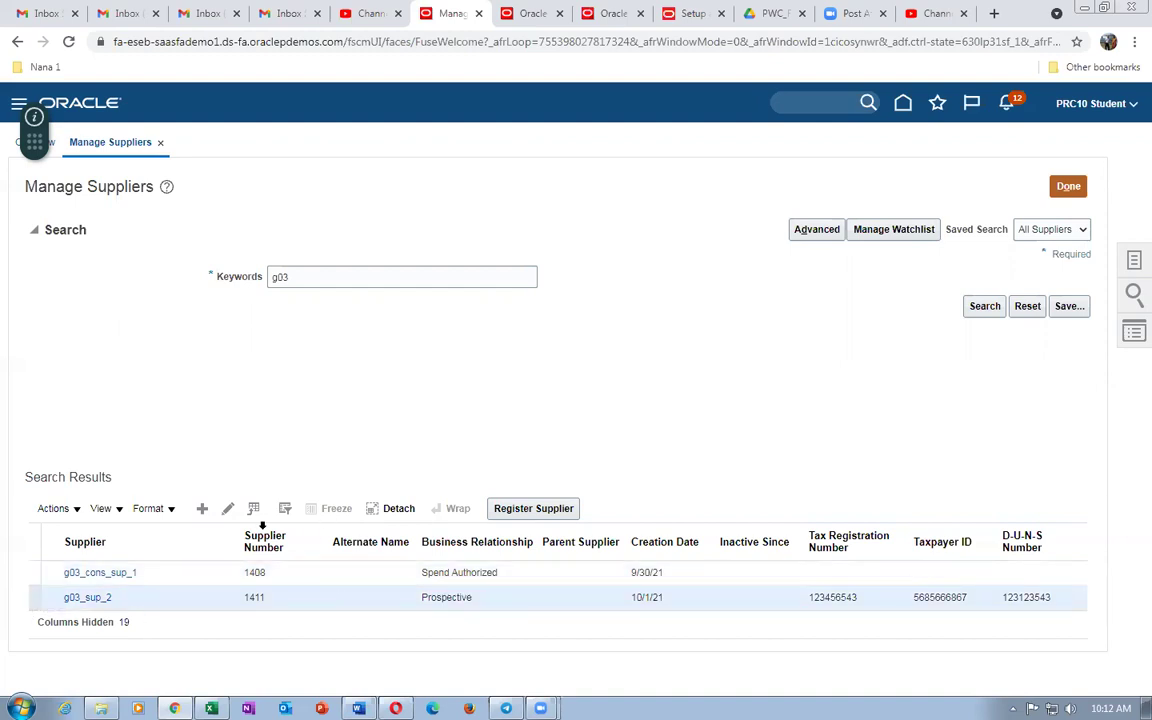
pyautogui.click(227, 510)
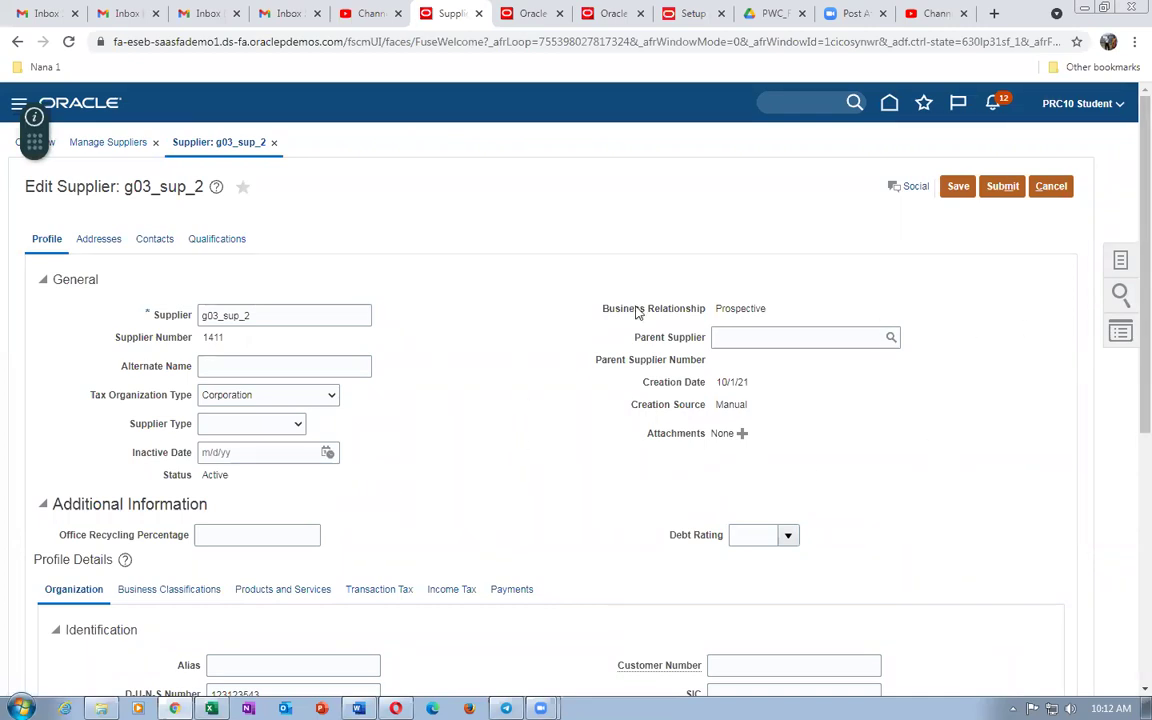
# Submit g03_sup_2, acknowledge the confirmation, and rerun the g03 supplier search.
pyautogui.click(1008, 186)
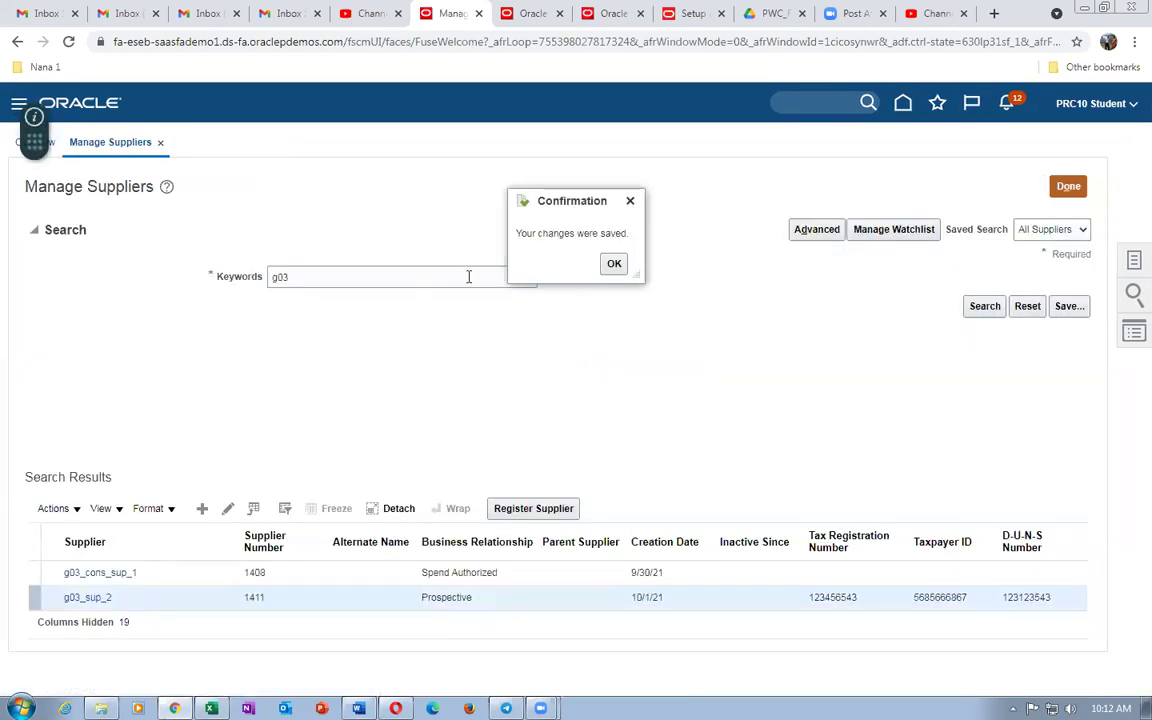
pyautogui.click(614, 265)
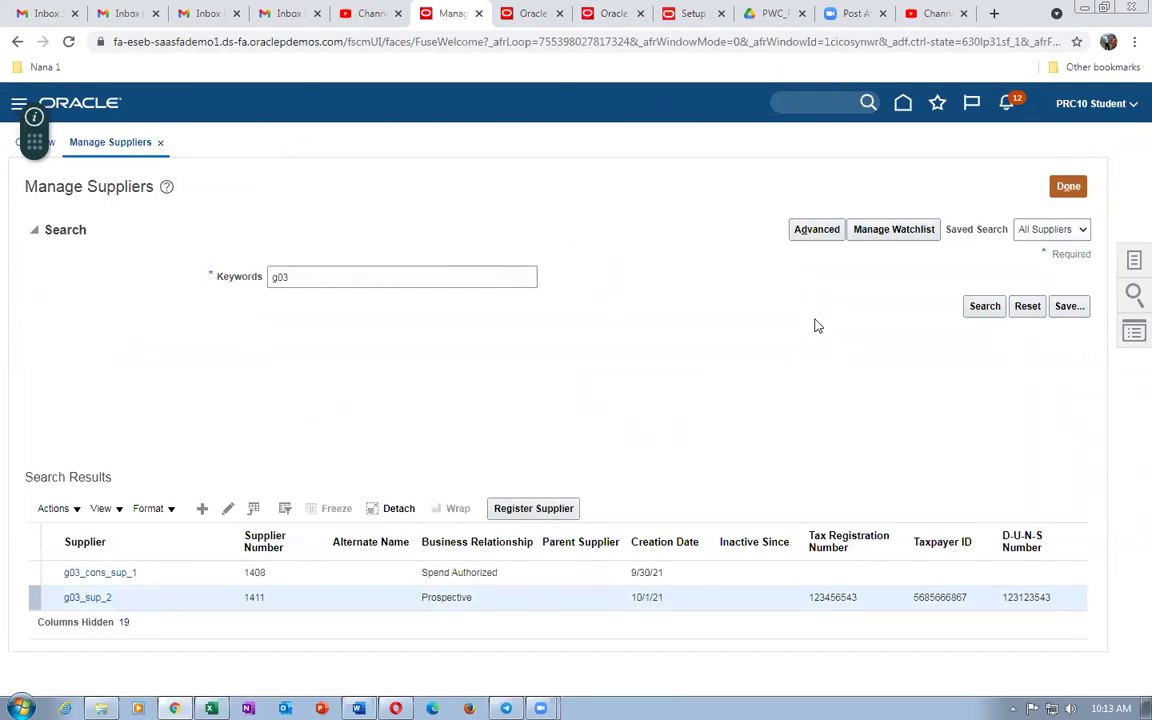
pyautogui.click(993, 310)
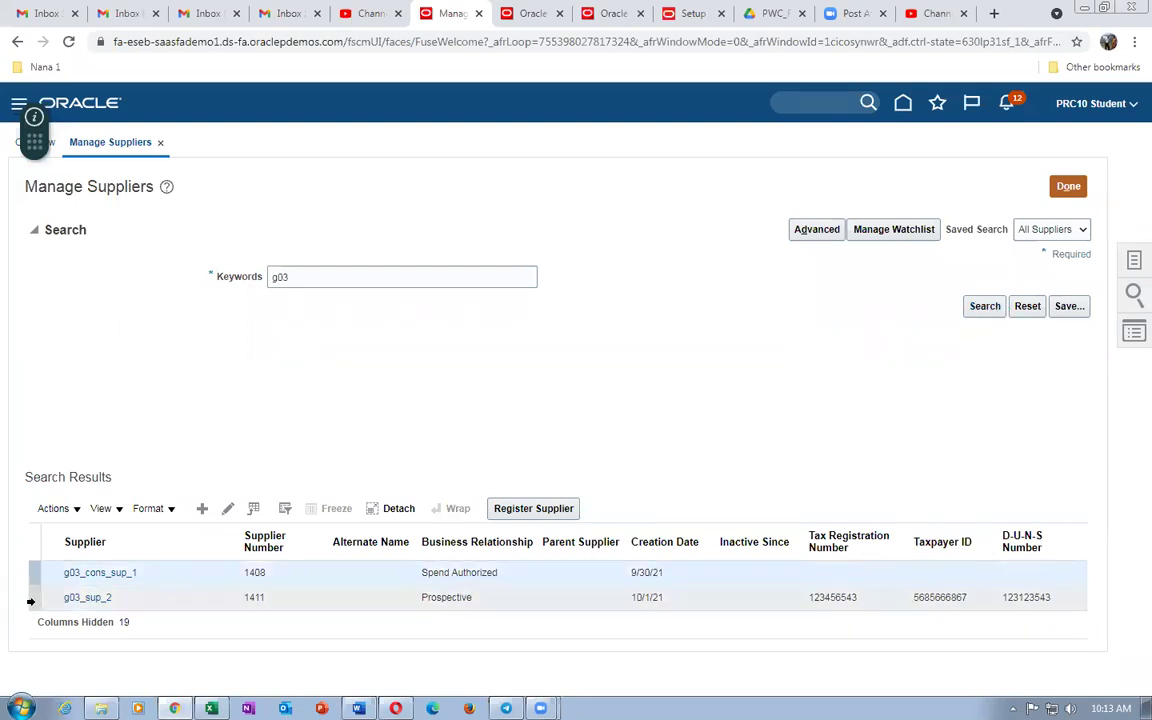
# Cancel the g03_sup_2 edit, close the supplier pages back to Overview, and sign out.
pyautogui.click(30, 601)
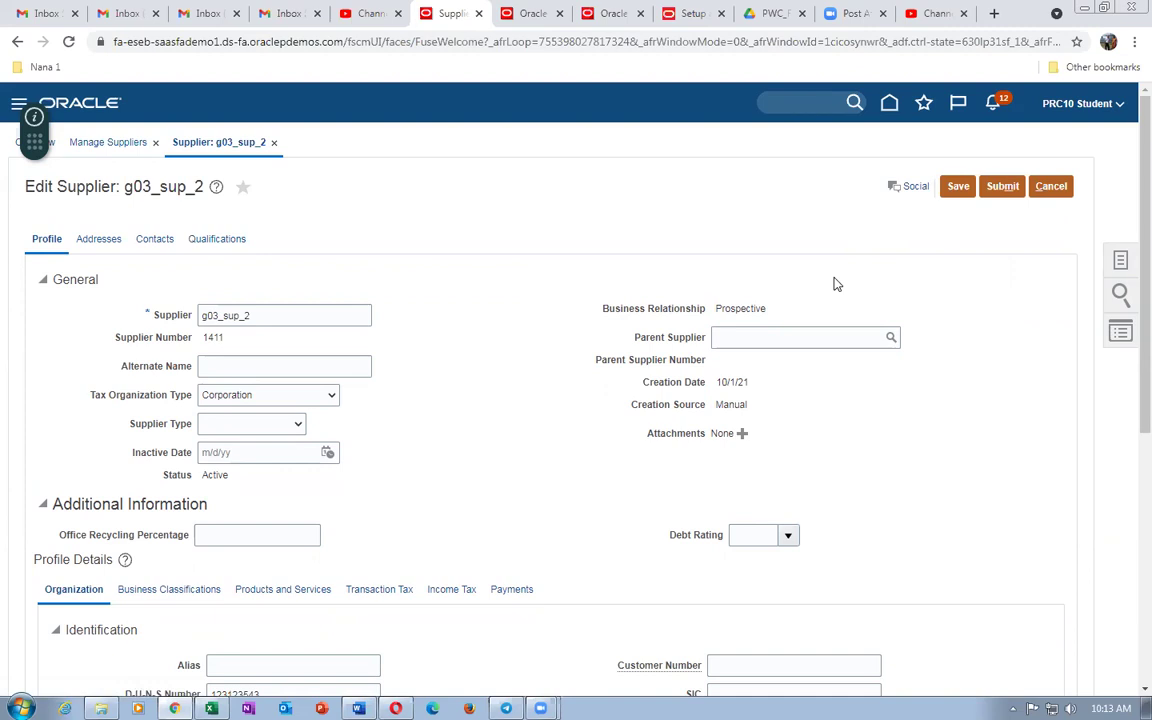
pyautogui.click(1119, 262)
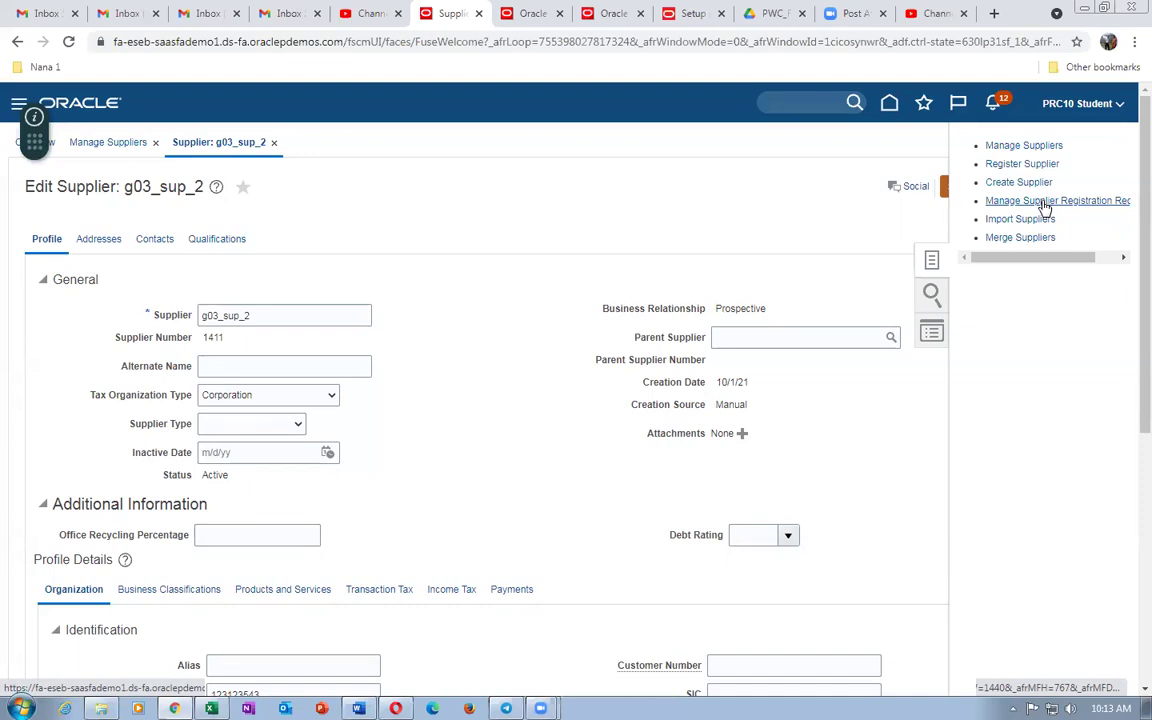
pyautogui.click(1043, 203)
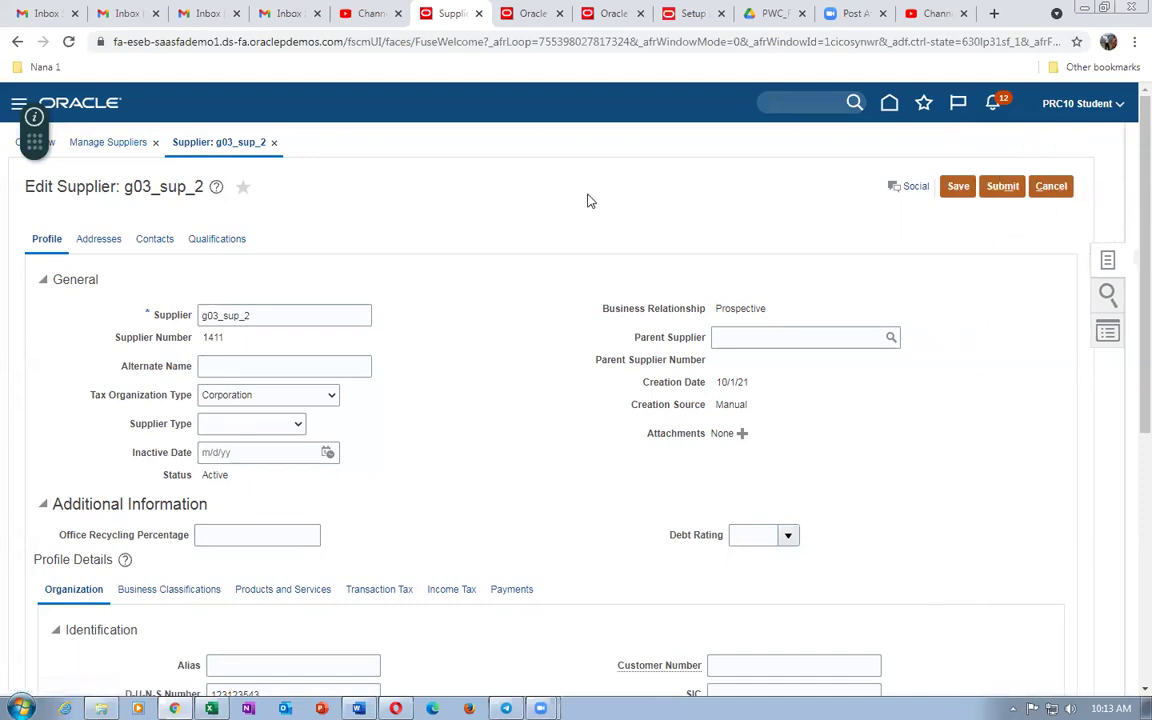
pyautogui.click(1051, 186)
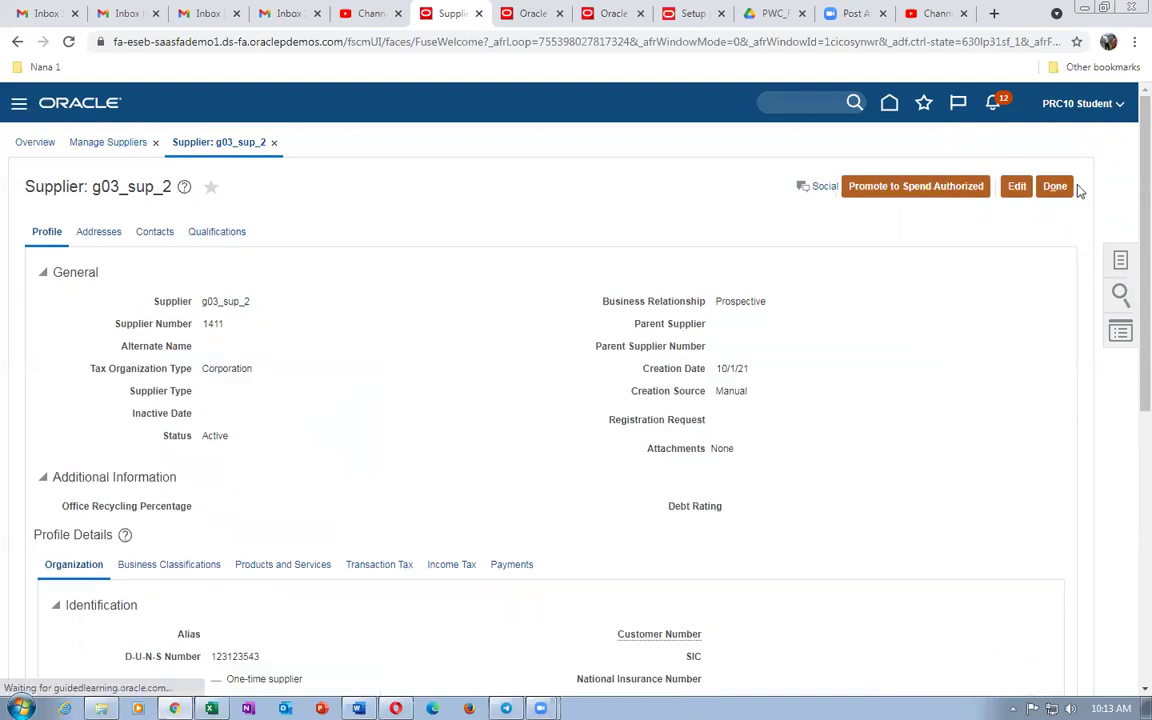
pyautogui.click(1055, 186)
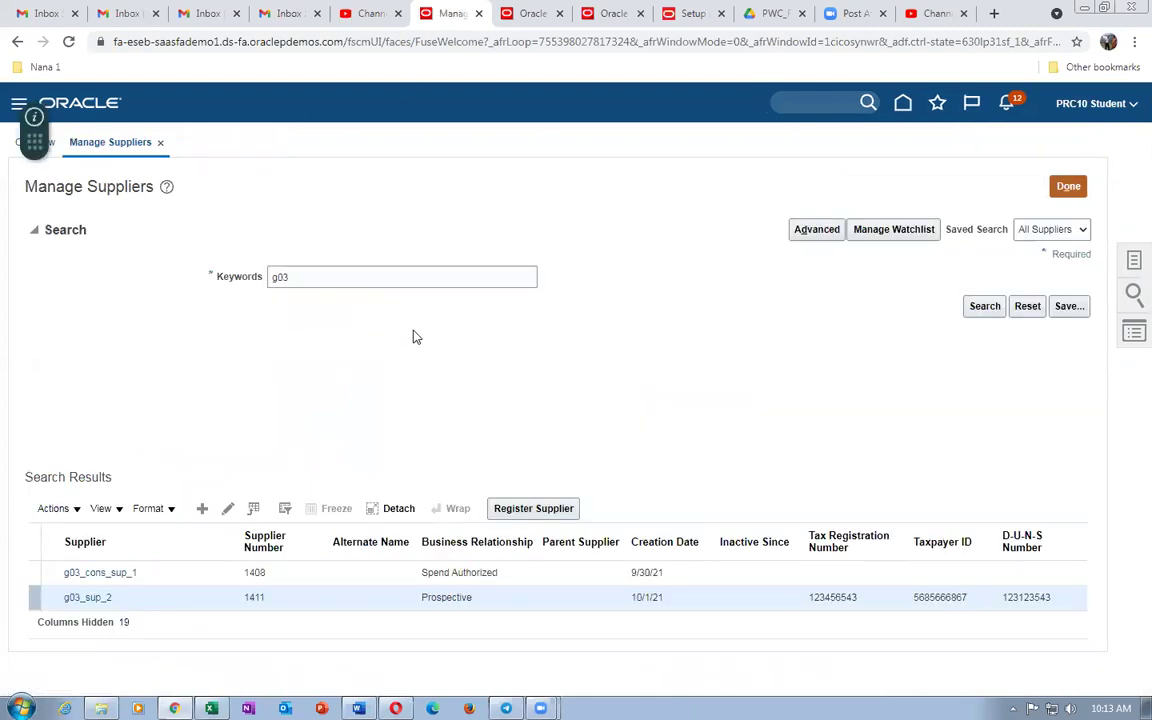
pyautogui.click(1066, 187)
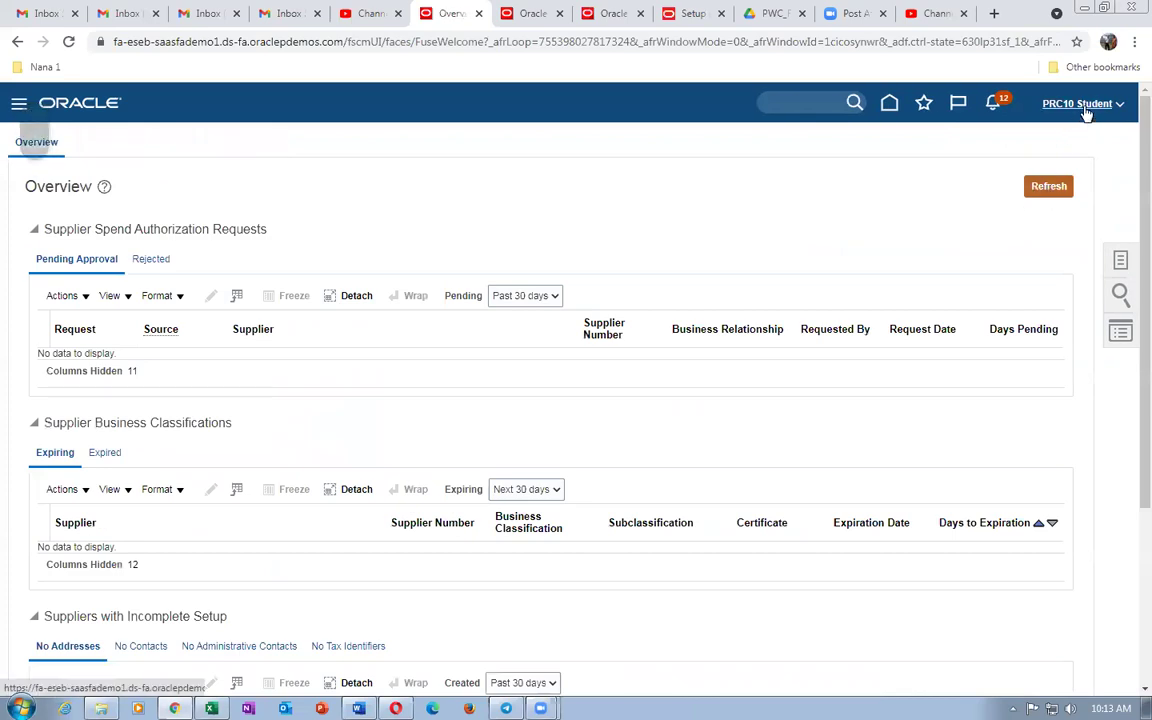
pyautogui.click(1080, 104)
pyautogui.click(1088, 135)
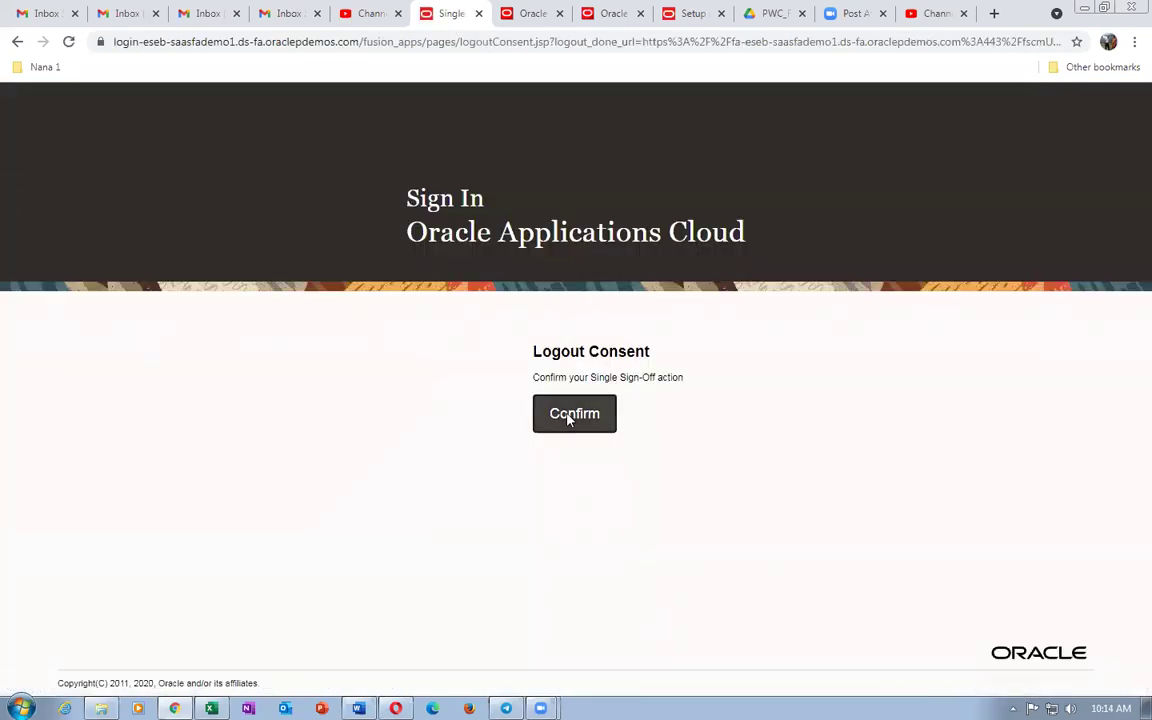
# Confirm sign-out, sign back in, and open the Suppliers work area under Procurement.
pyautogui.click(566, 416)
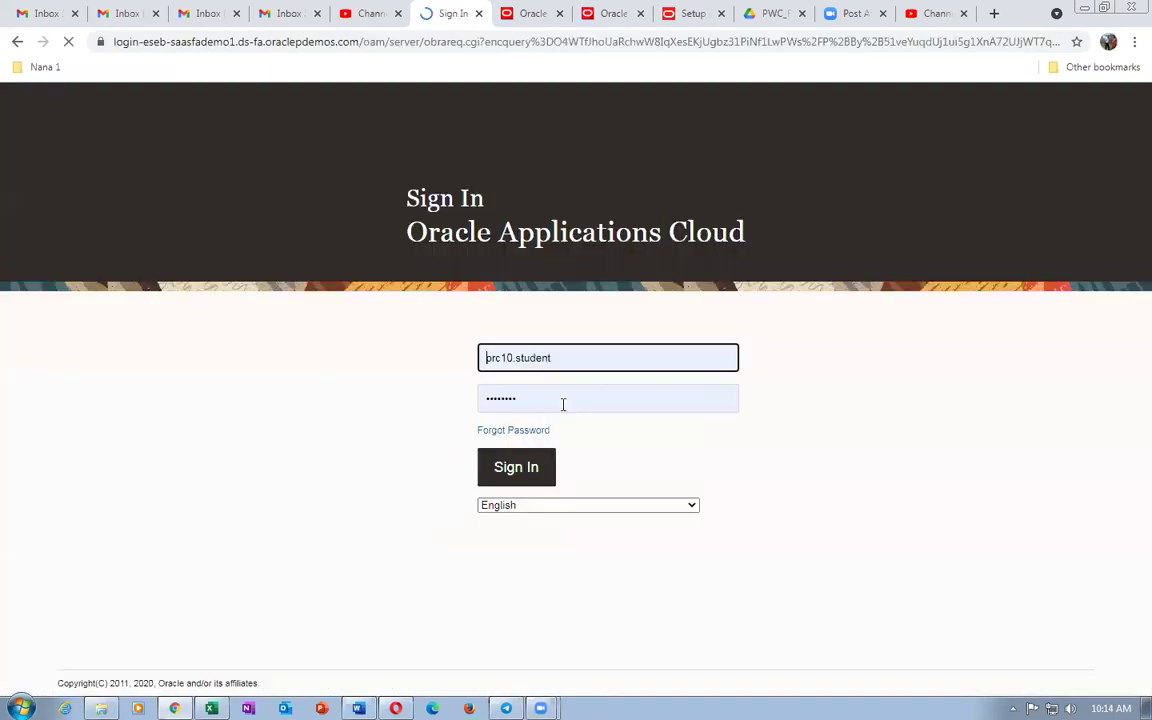
pyautogui.click(517, 479)
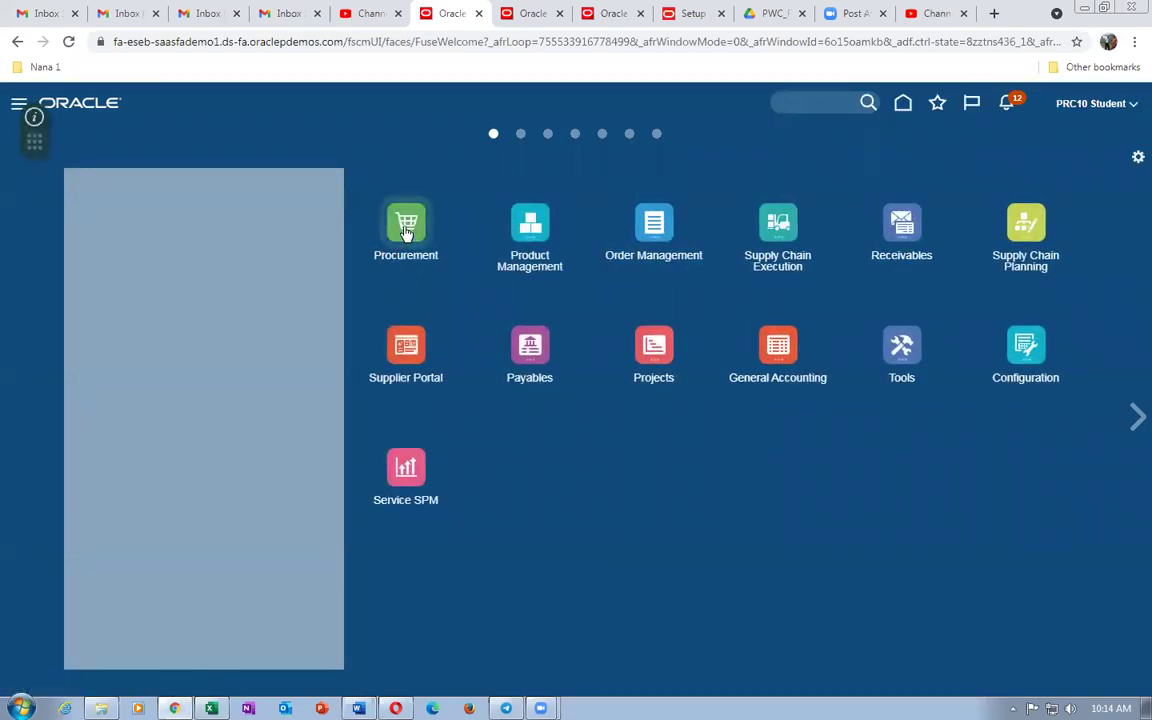
pyautogui.click(406, 225)
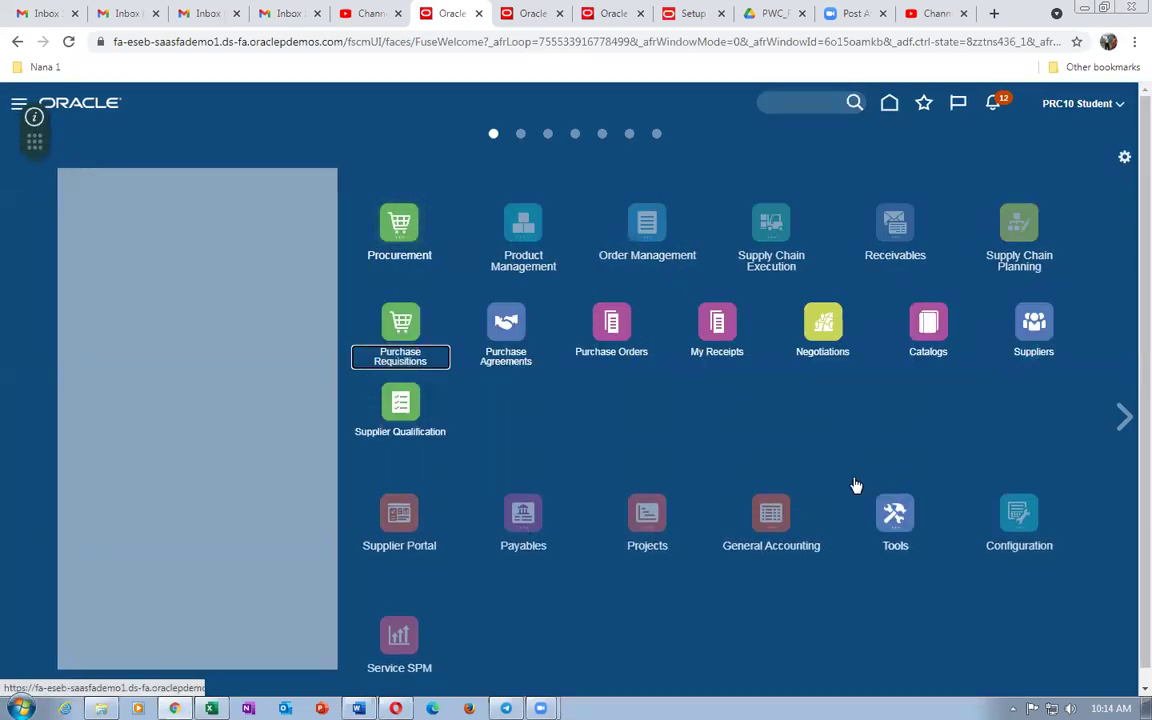
pyautogui.click(1034, 330)
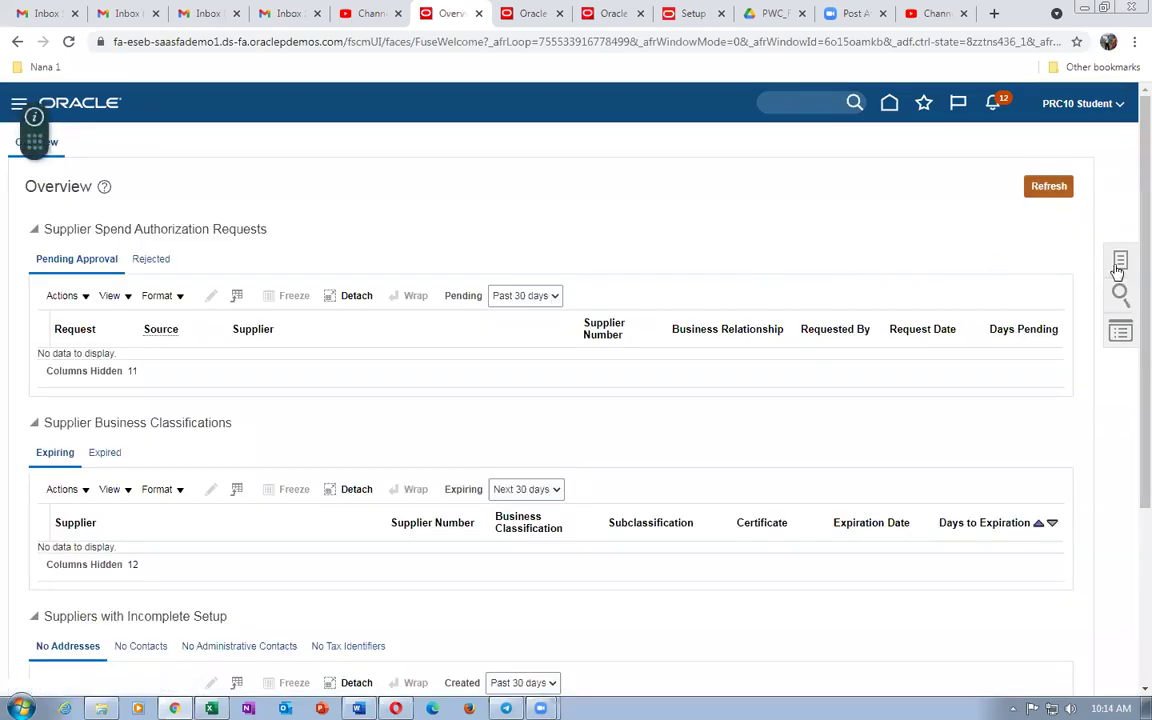
# Search Manage Suppliers for the keyword g03.
pyautogui.click(1120, 262)
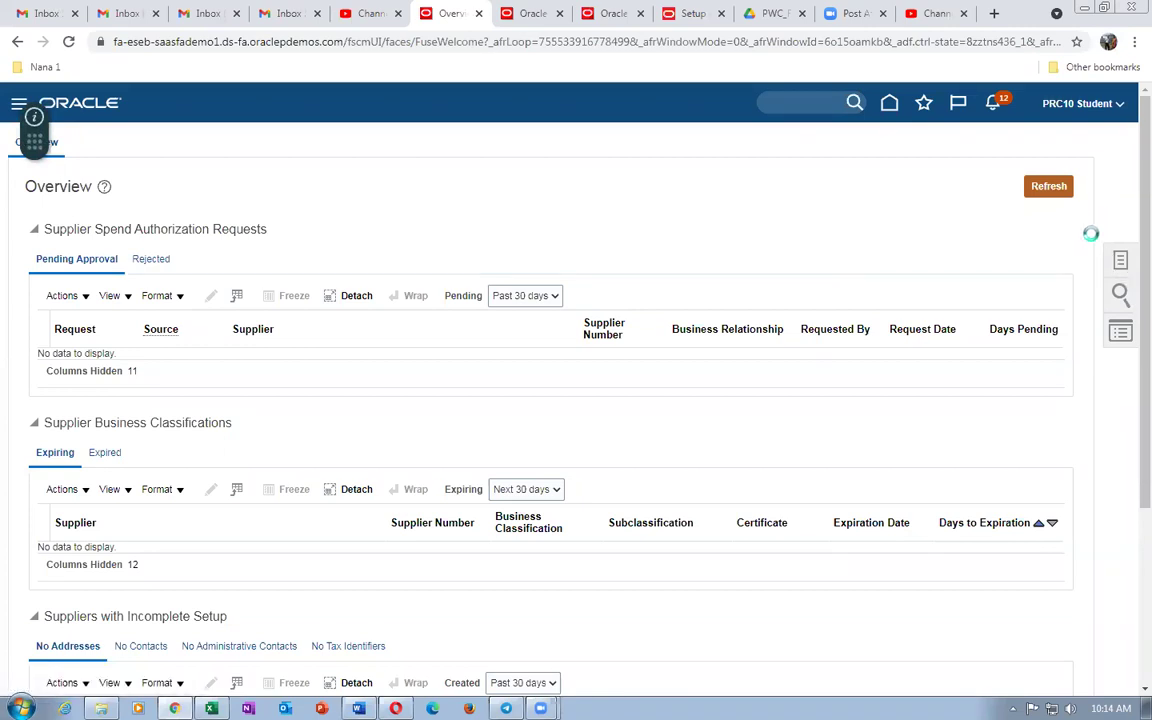
pyautogui.click(1016, 147)
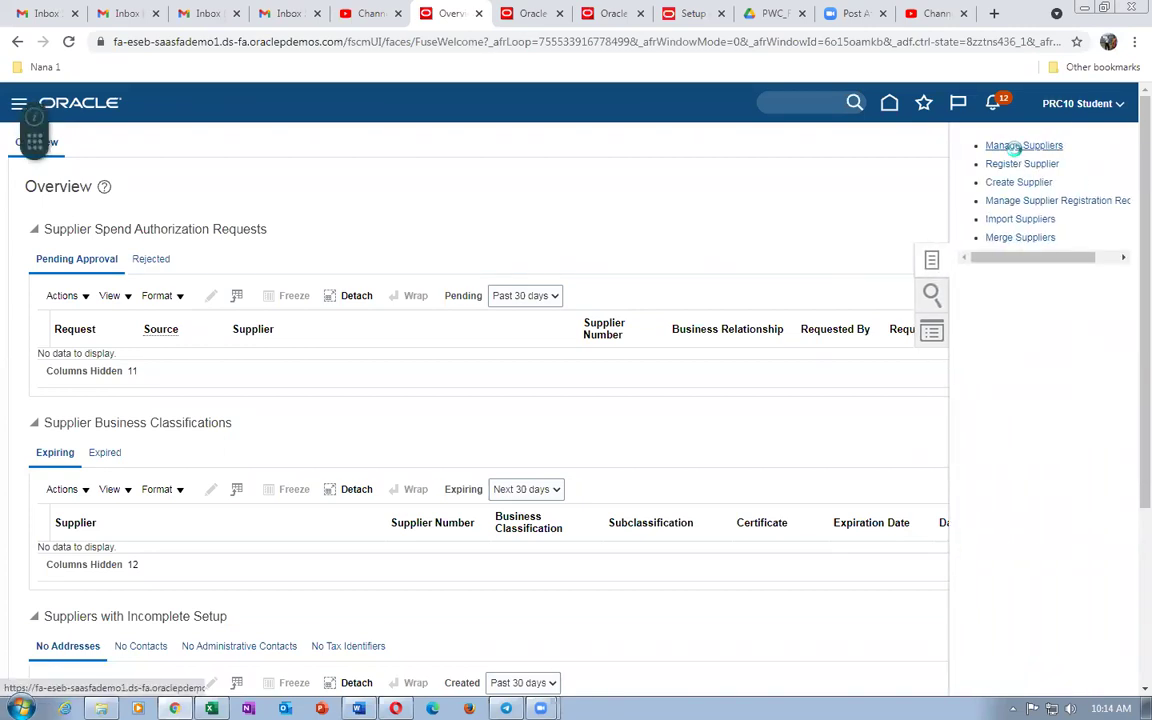
pyautogui.click(298, 277)
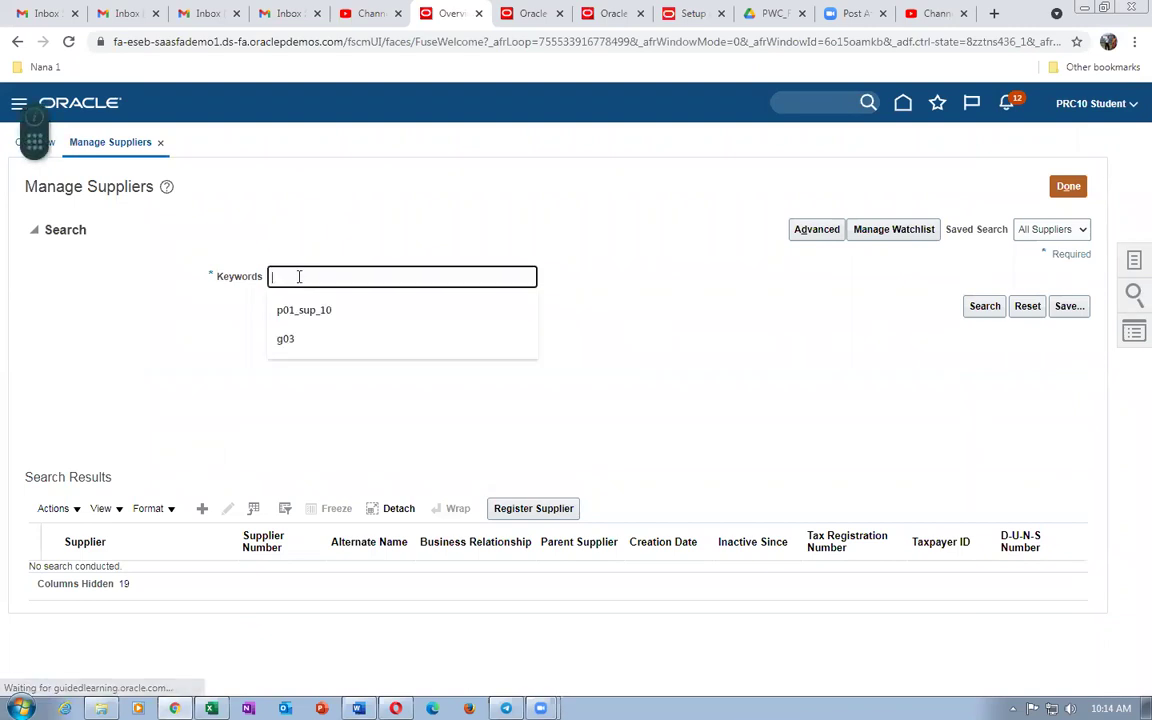
pyautogui.write('g03')
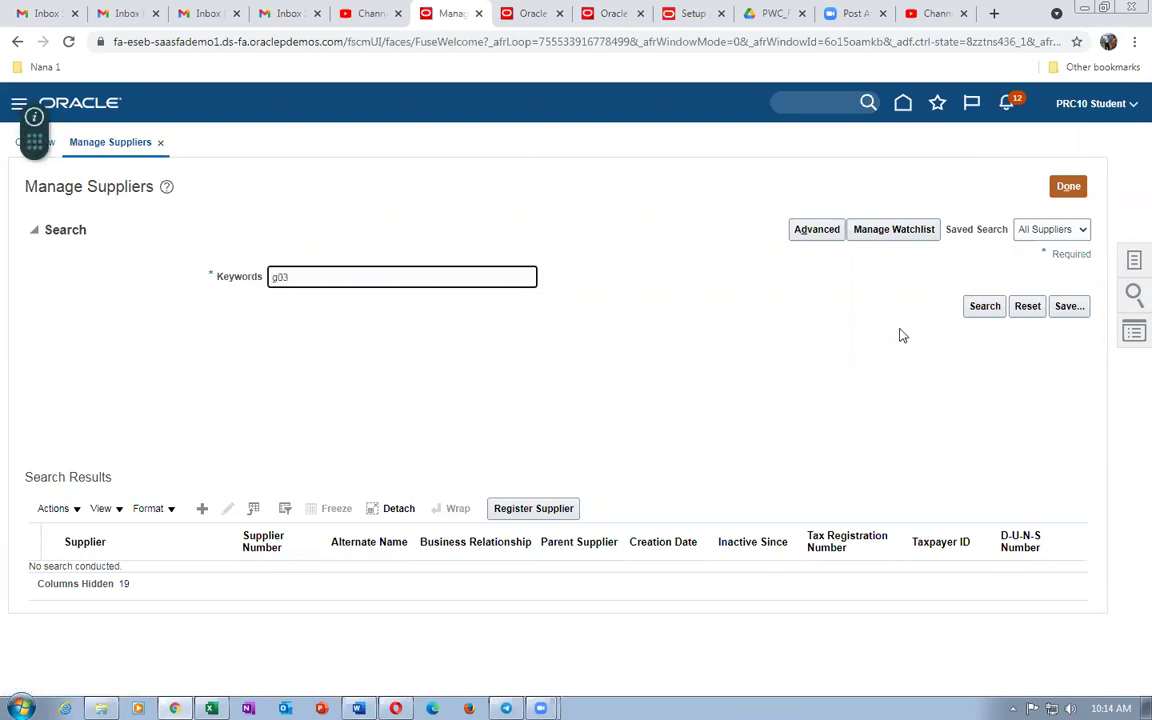
pyautogui.click(988, 306)
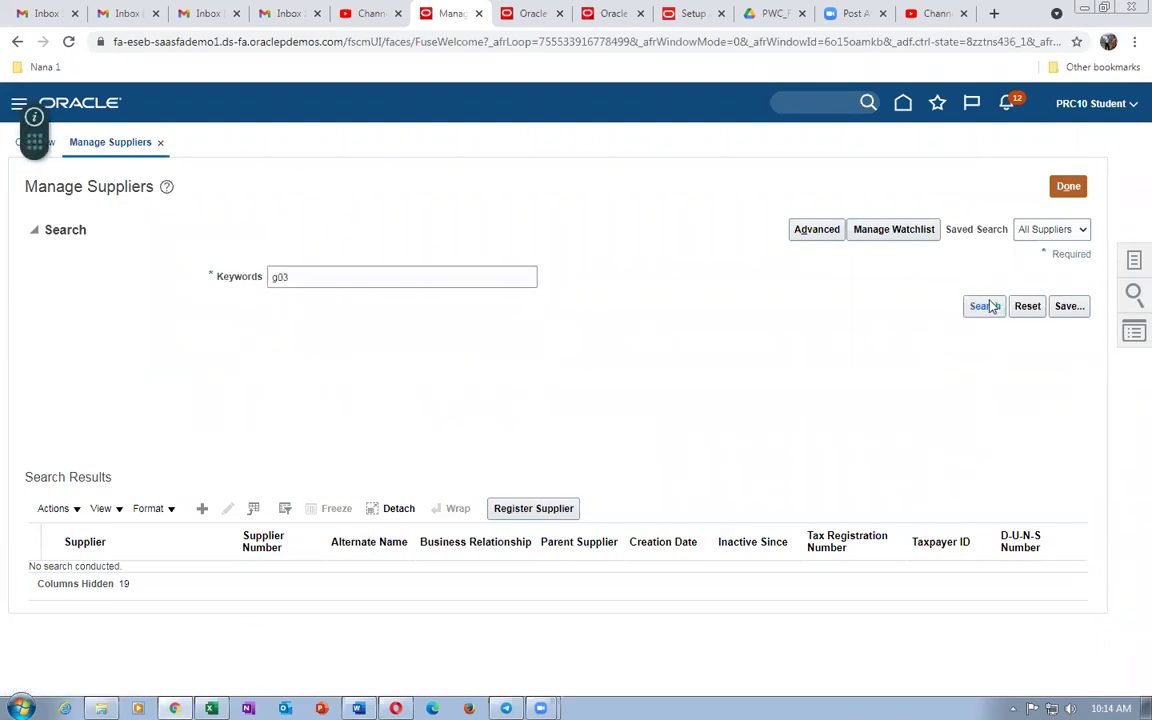
# Open g03_sup_2 for editing, cancel without changes, and choose Sign Out.
pyautogui.click(35, 597)
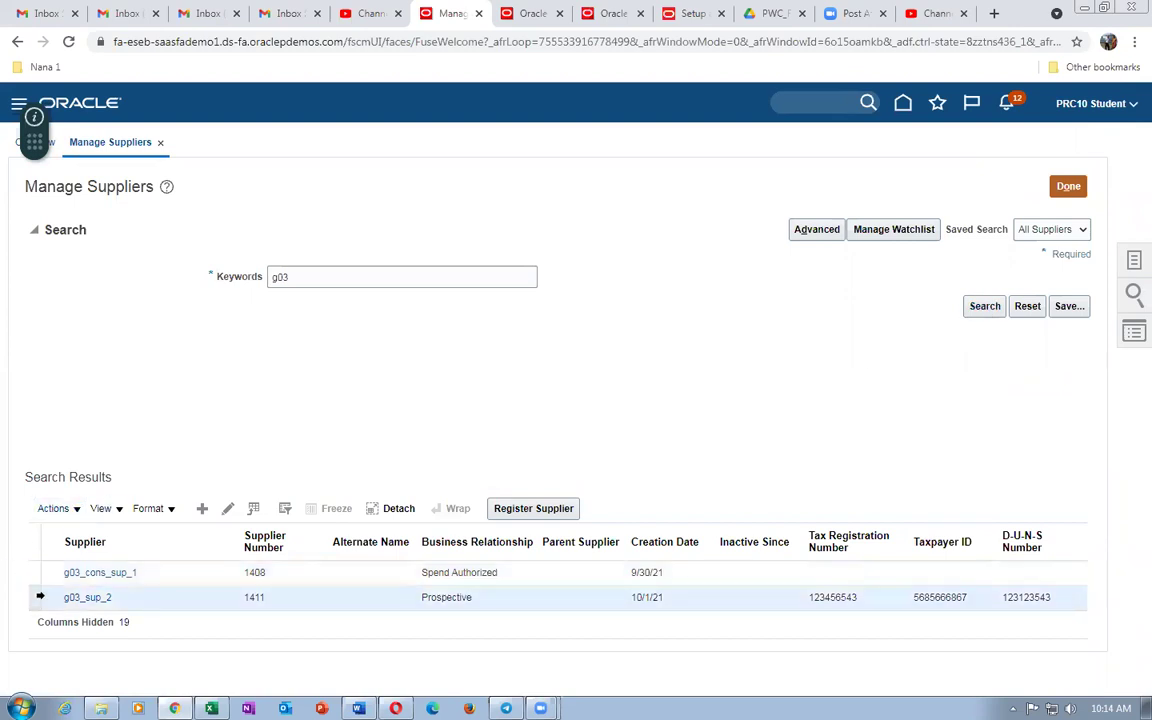
pyautogui.click(478, 375)
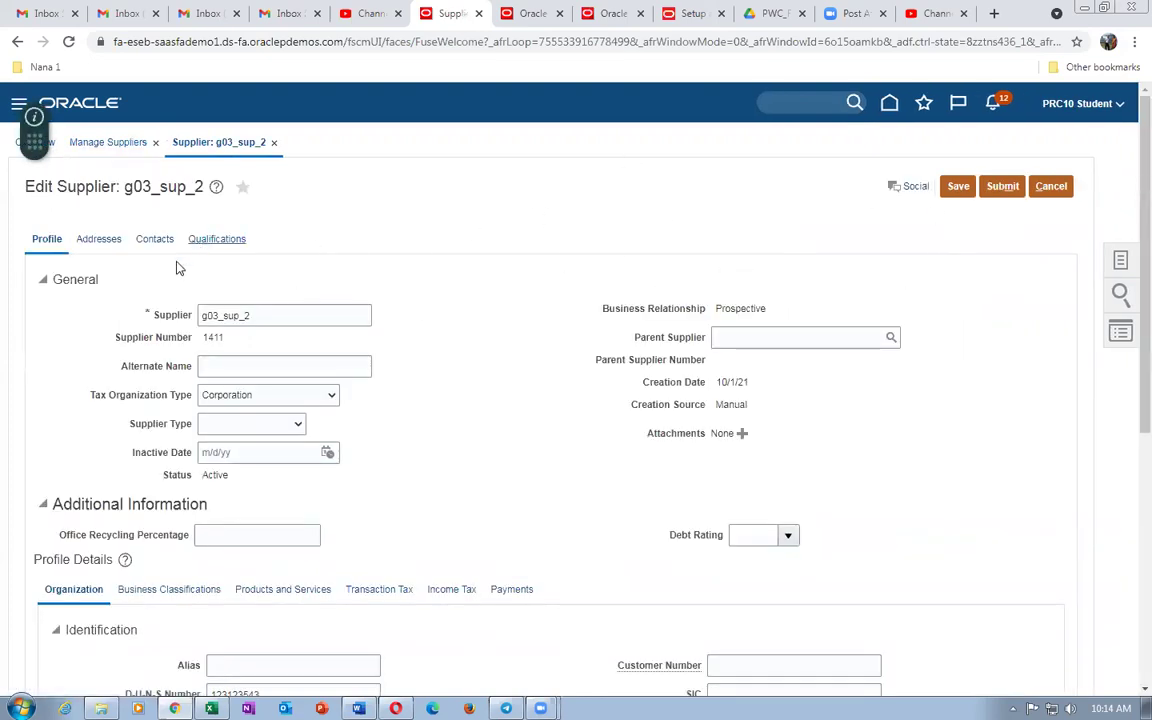
pyautogui.click(1051, 190)
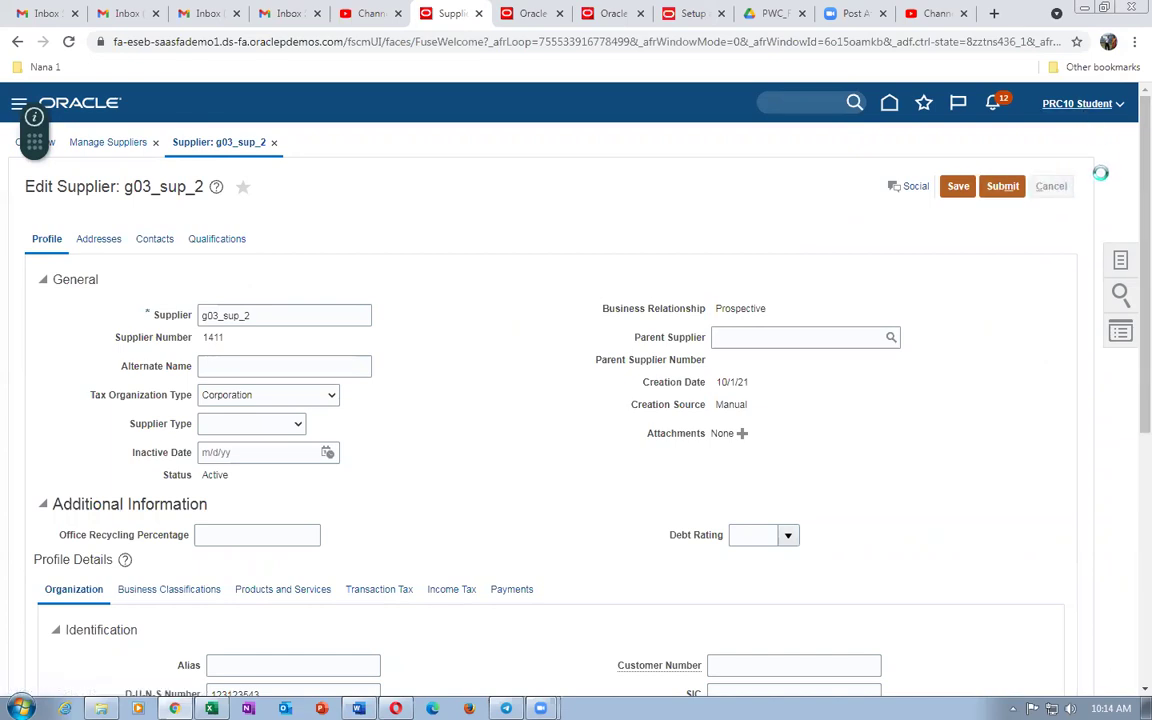
pyautogui.click(1080, 103)
pyautogui.click(1085, 135)
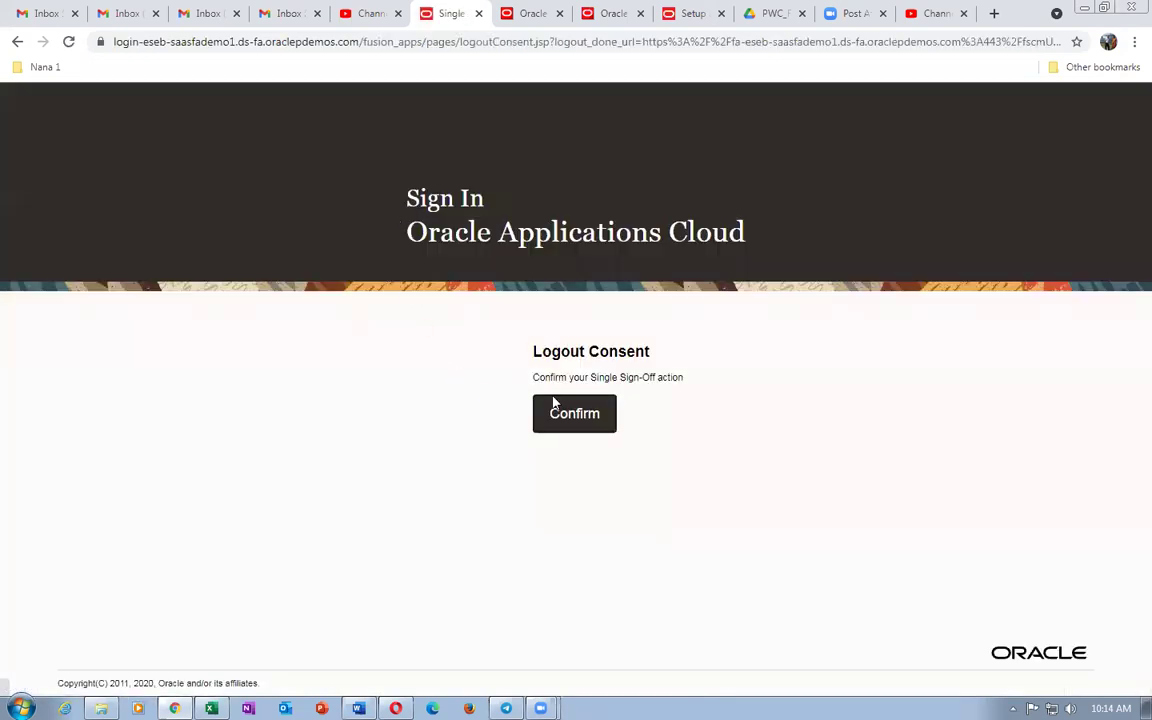
# Confirm sign-out, sign back in with the procurement manager's saved login, and save it in Chrome.
pyautogui.click(556, 412)
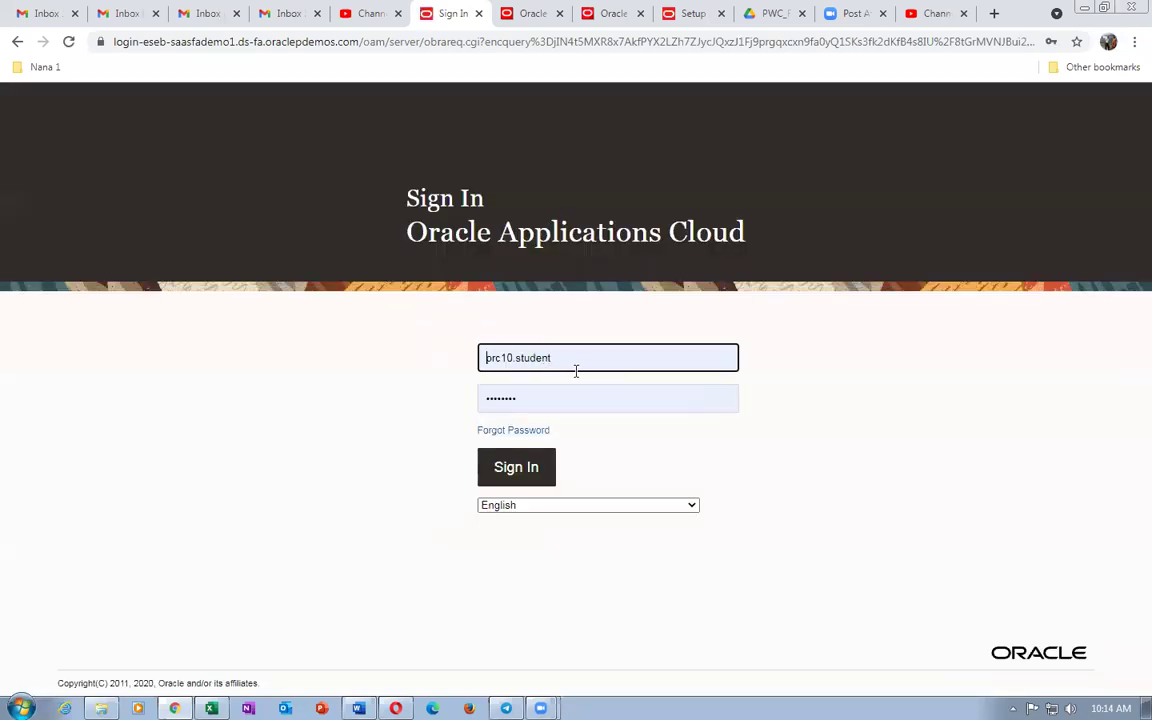
pyautogui.click(576, 366)
pyautogui.hotkey('ctrl', 'a')
pyautogui.write('c')
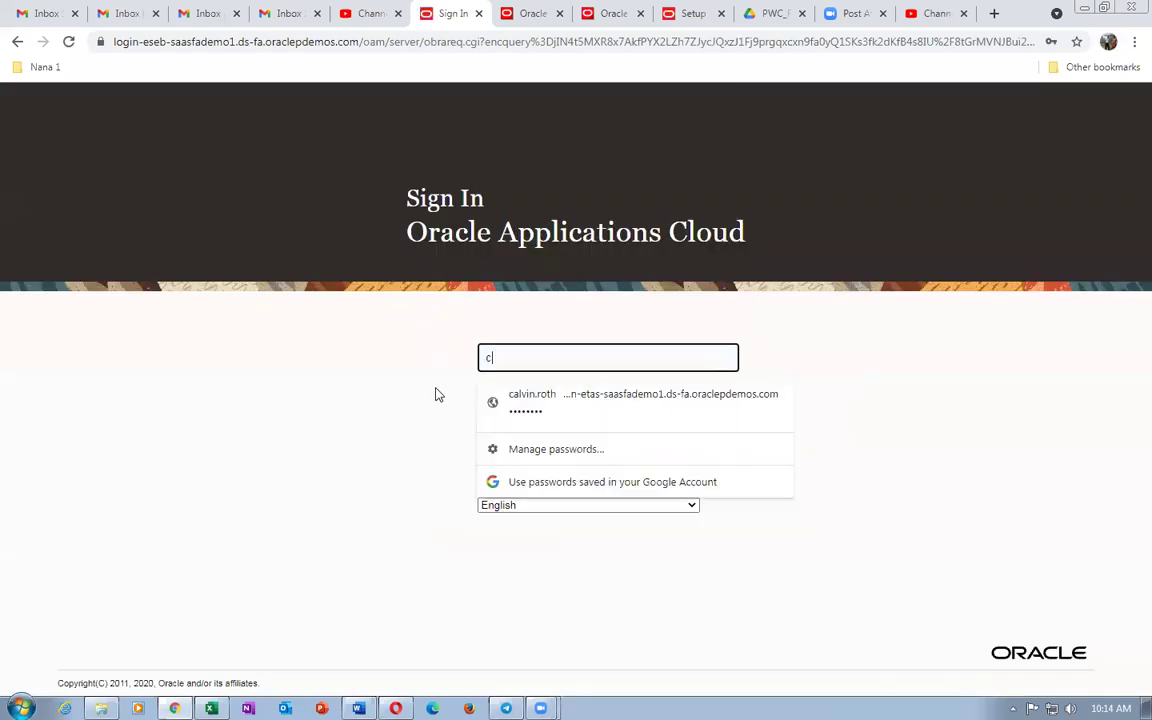
pyautogui.write('alvin.roth')
pyautogui.press('Down')
pyautogui.press('Return')
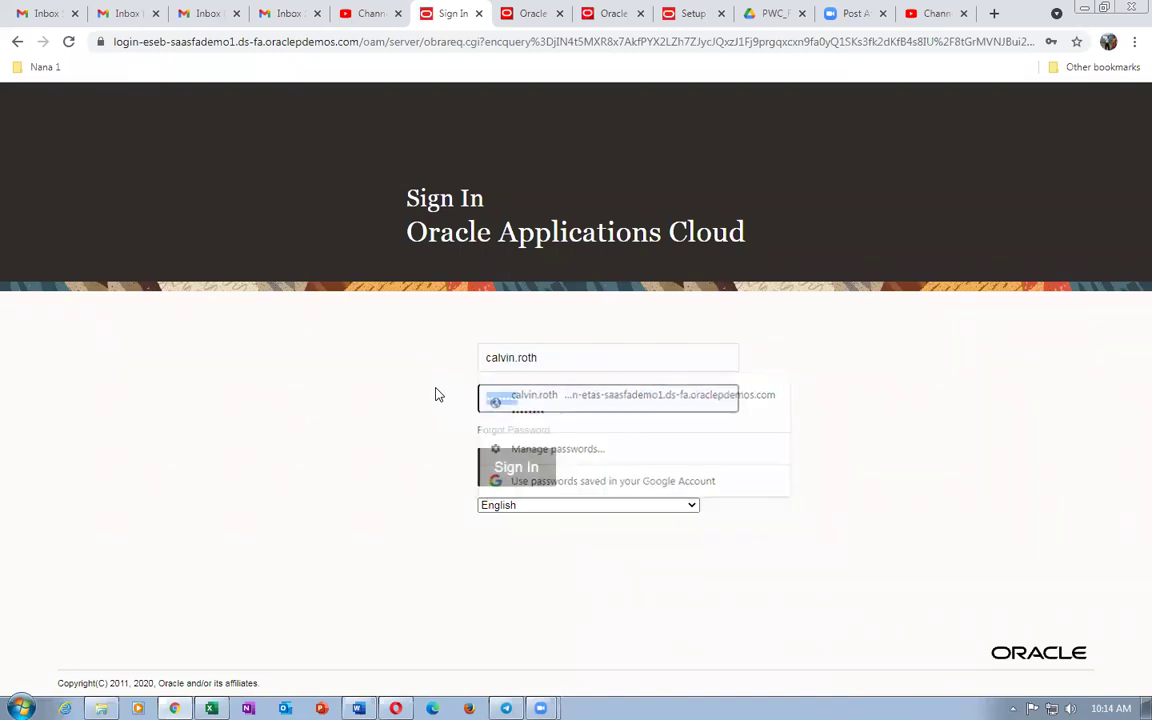
pyautogui.click(505, 477)
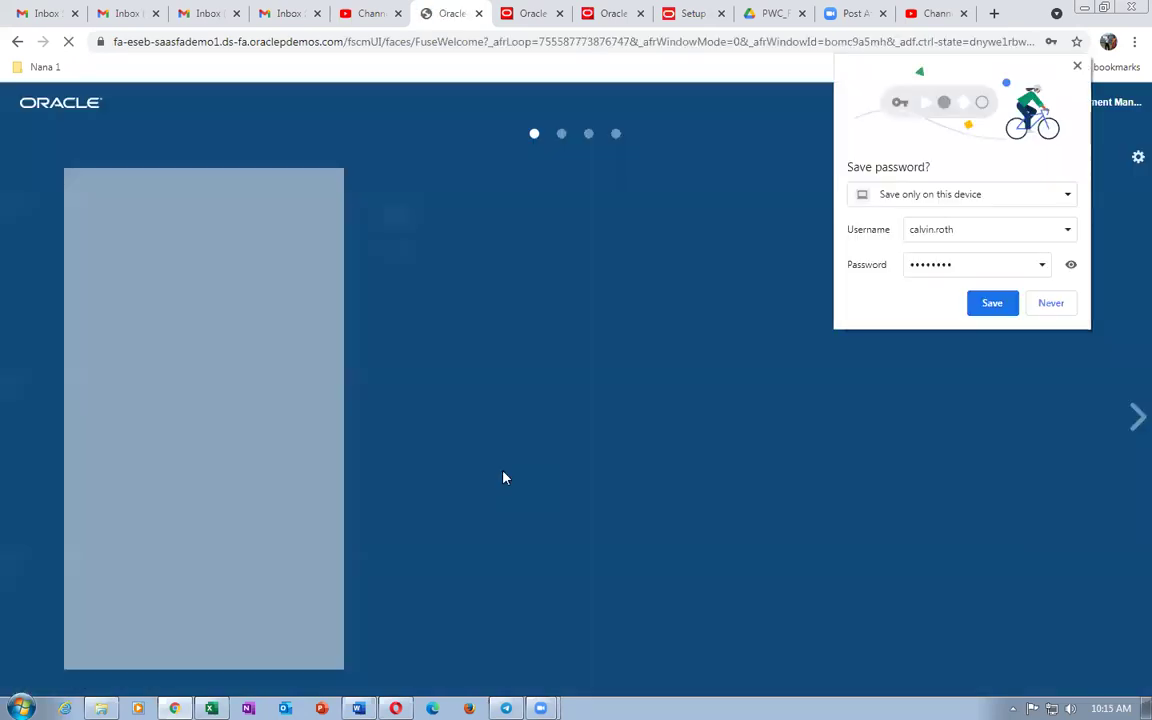
pyautogui.click(993, 303)
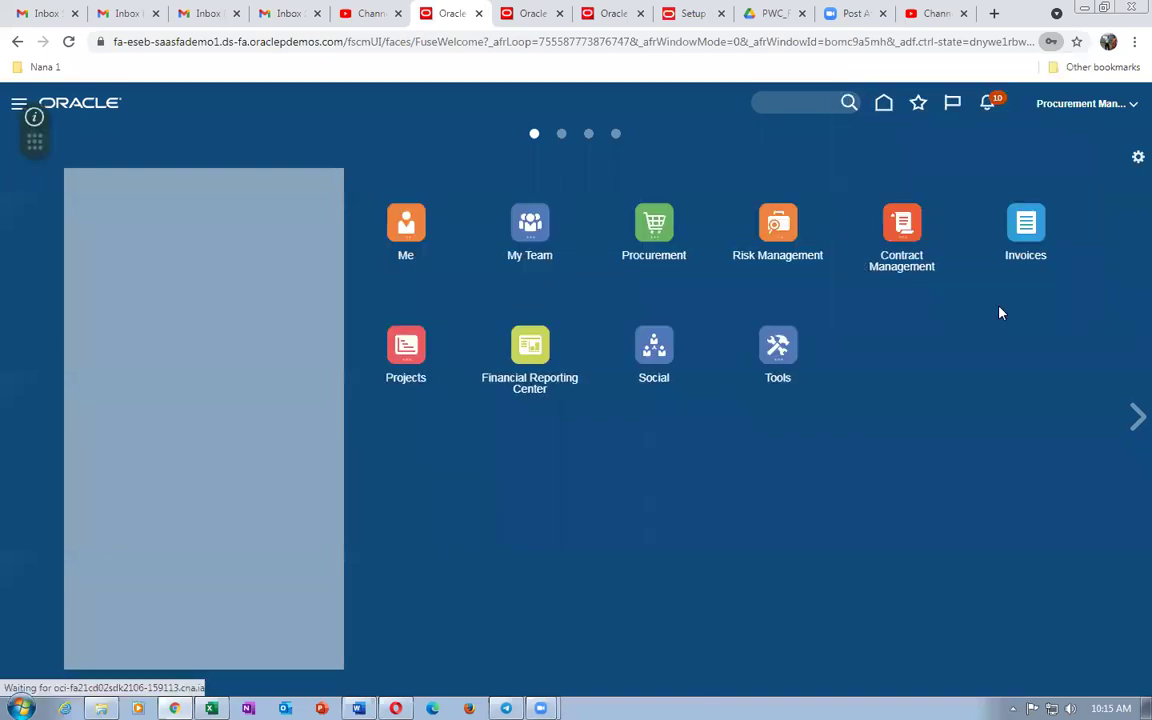
# Go to Procurement > Suppliers > Manage Suppliers and search for the keyword g03.
pyautogui.click(651, 226)
pyautogui.click(420, 425)
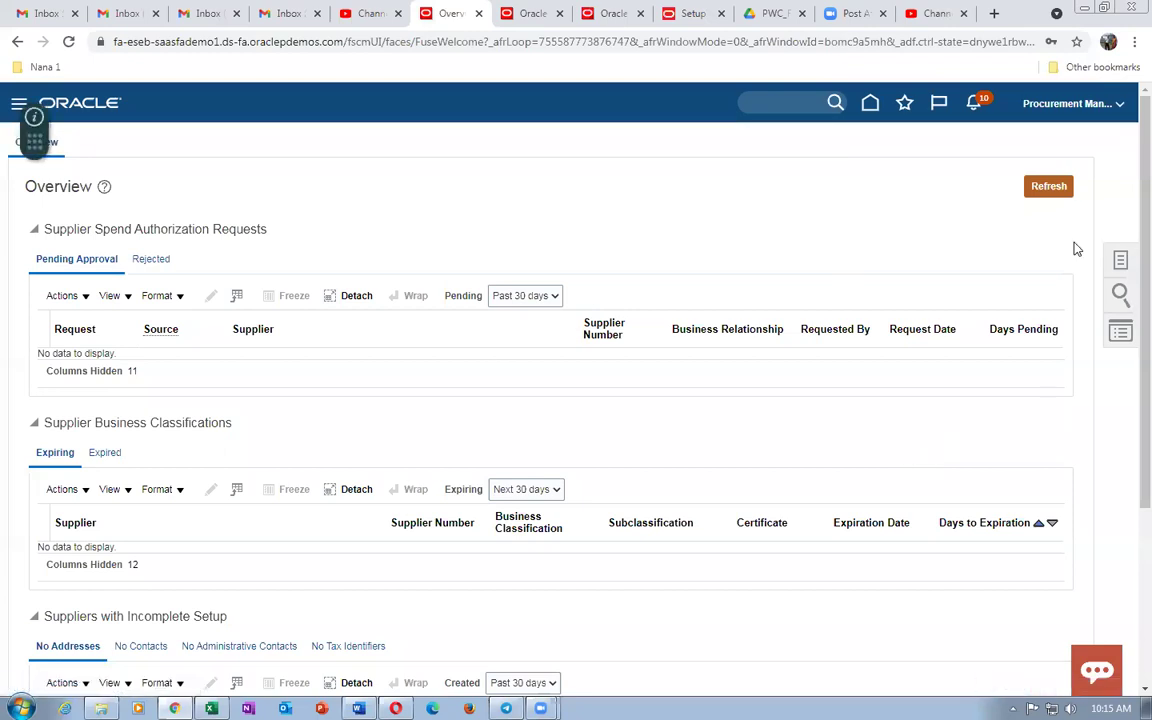
pyautogui.click(1122, 262)
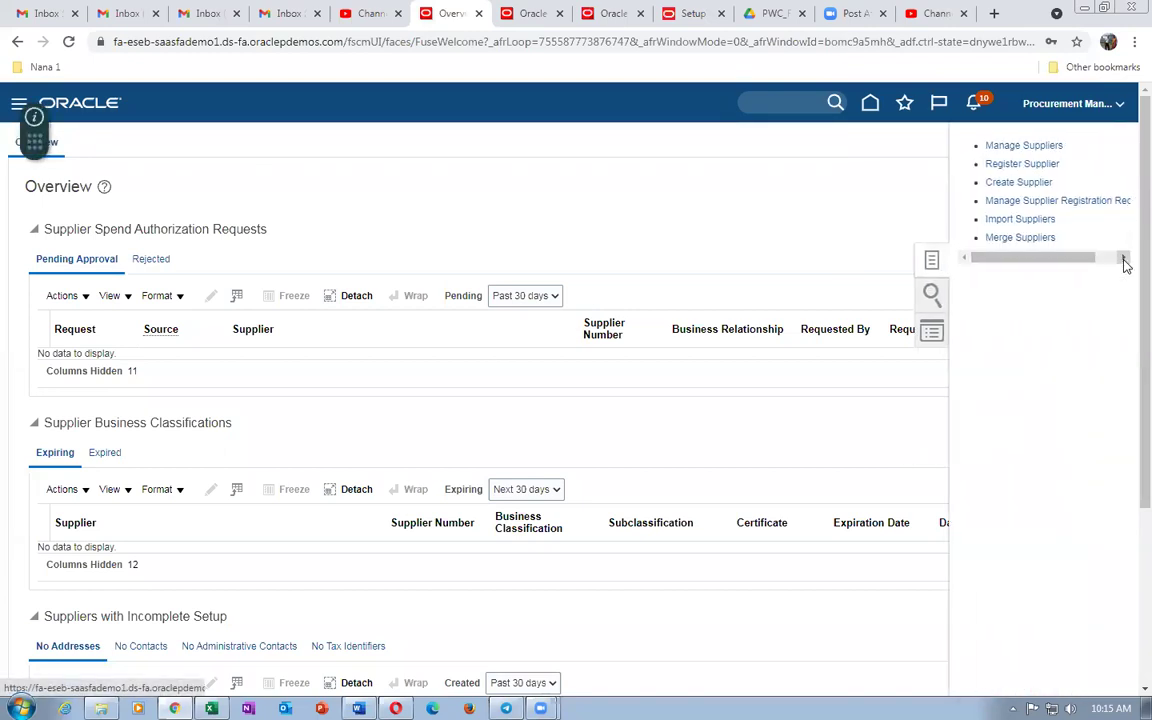
pyautogui.click(1022, 147)
pyautogui.click(400, 277)
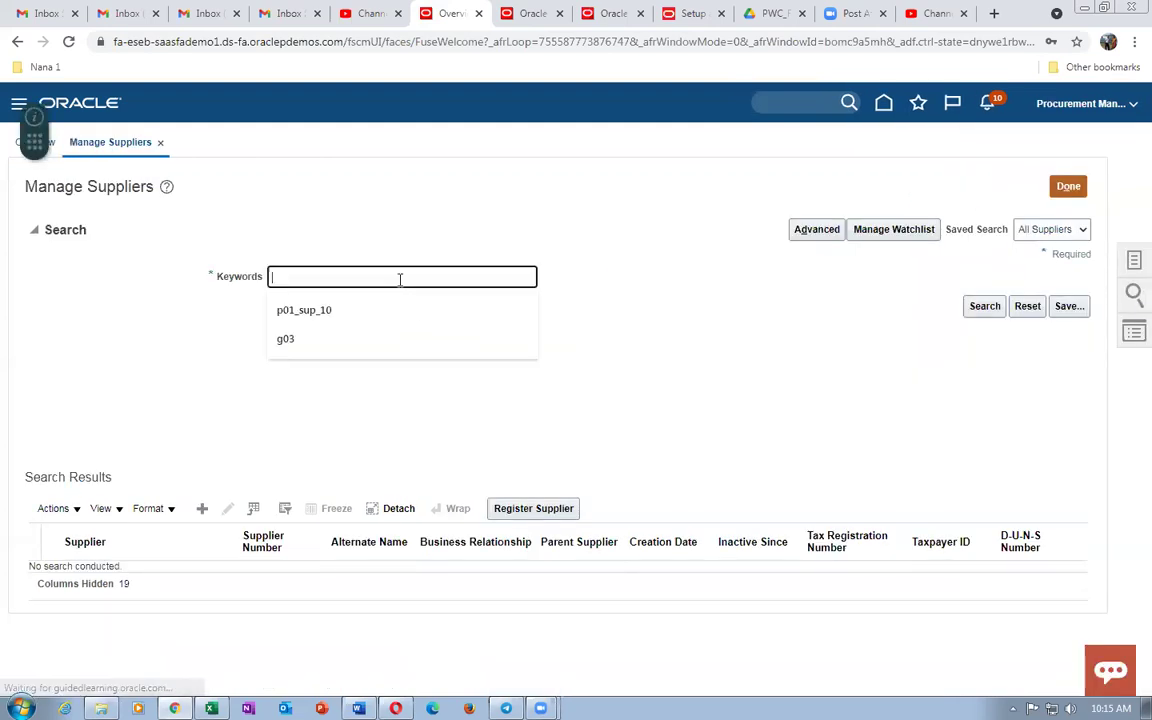
pyautogui.write('g03')
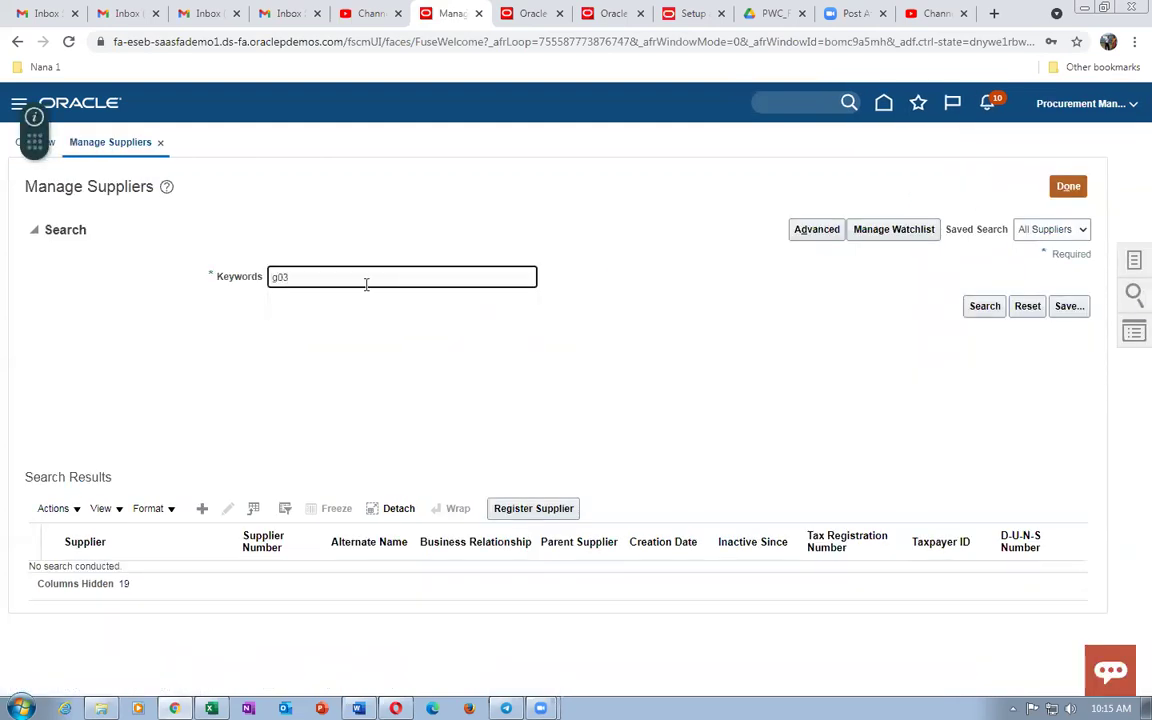
pyautogui.click(985, 307)
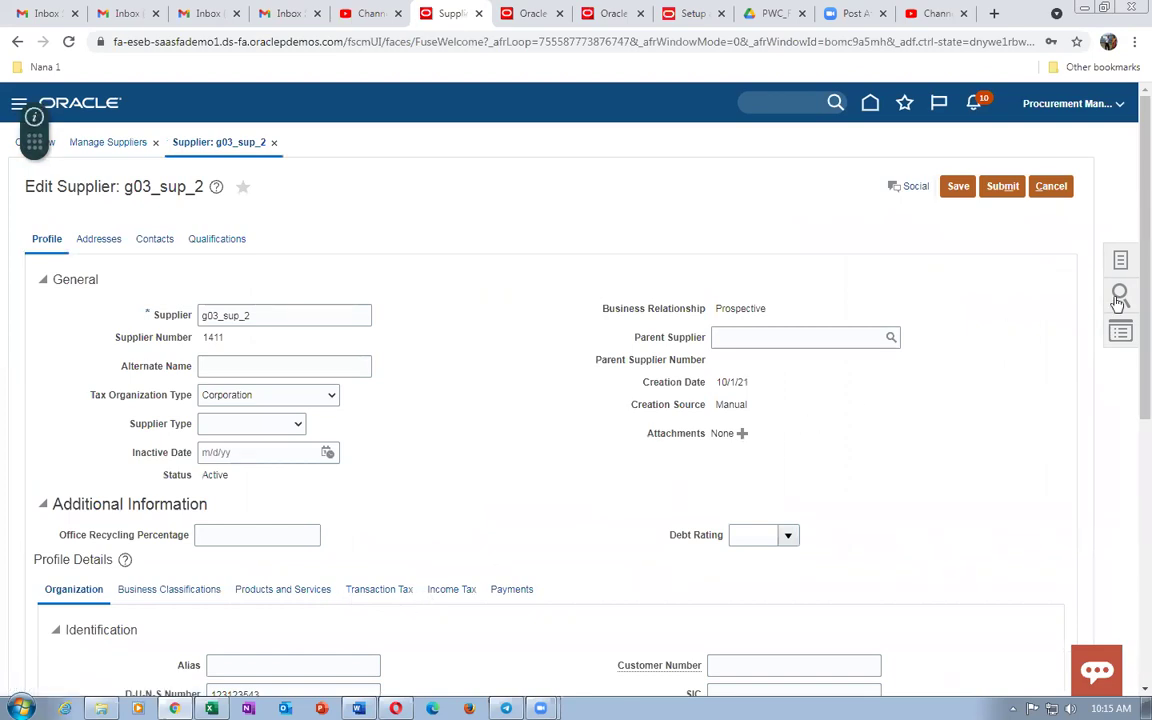
# Review the g03_sup_2 edit page and its Prospective relationship, then cancel without saving.
pyautogui.scroll(-5, 1126, 333)
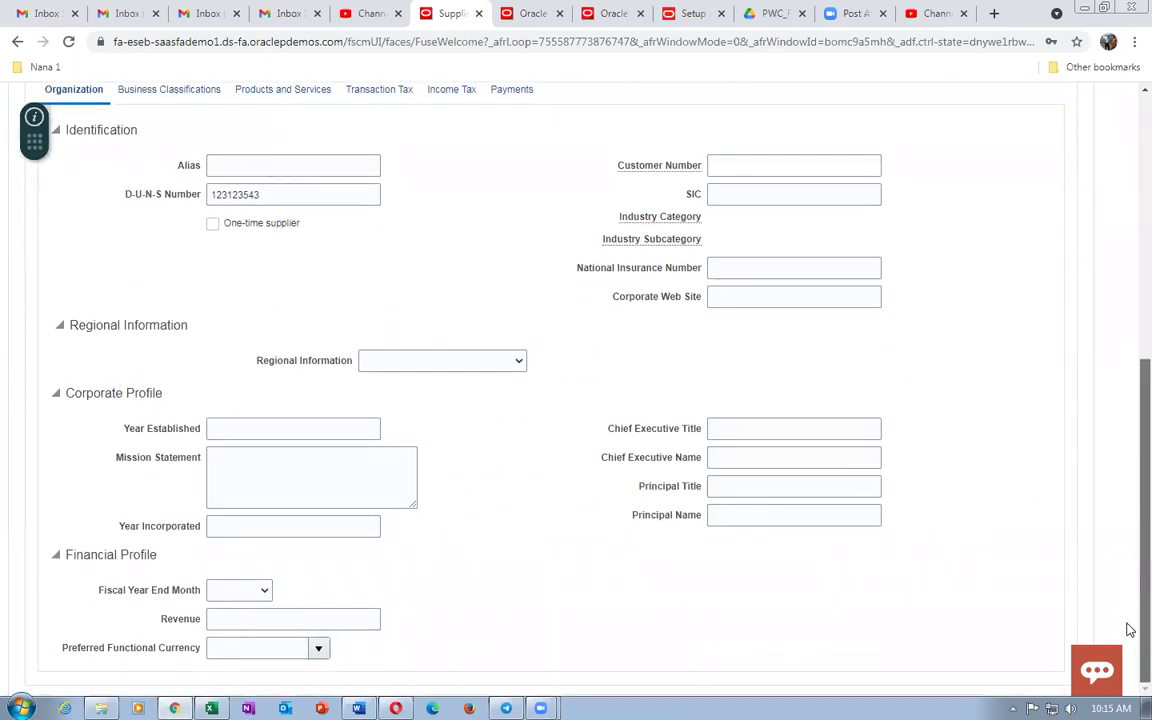
pyautogui.scroll(5, 1111, 424)
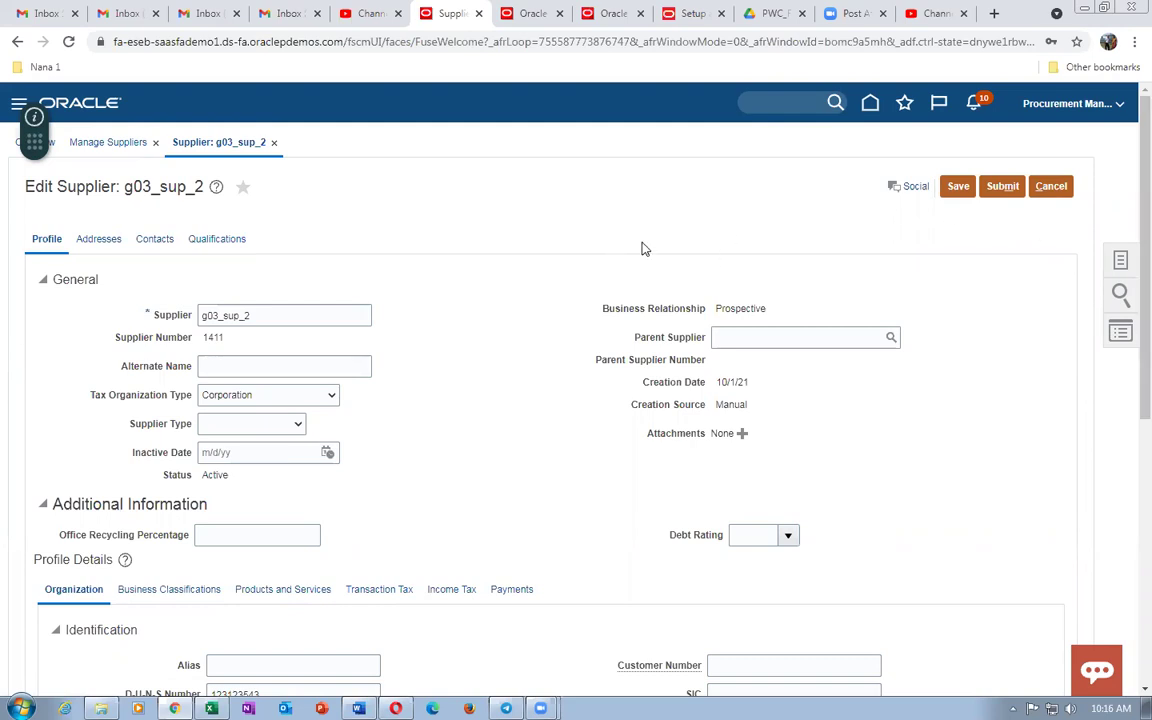
pyautogui.moveTo(726, 308); pyautogui.dragTo(751, 308)
pyautogui.click(805, 285)
pyautogui.click(1051, 187)
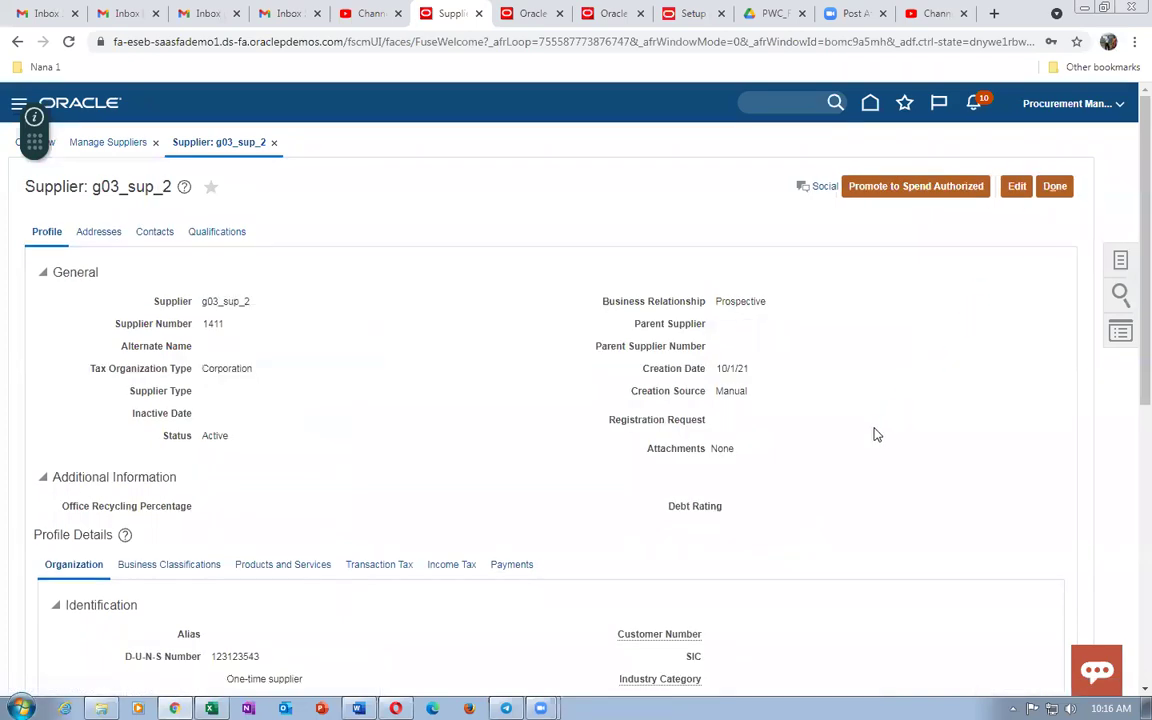
pyautogui.click(1054, 187)
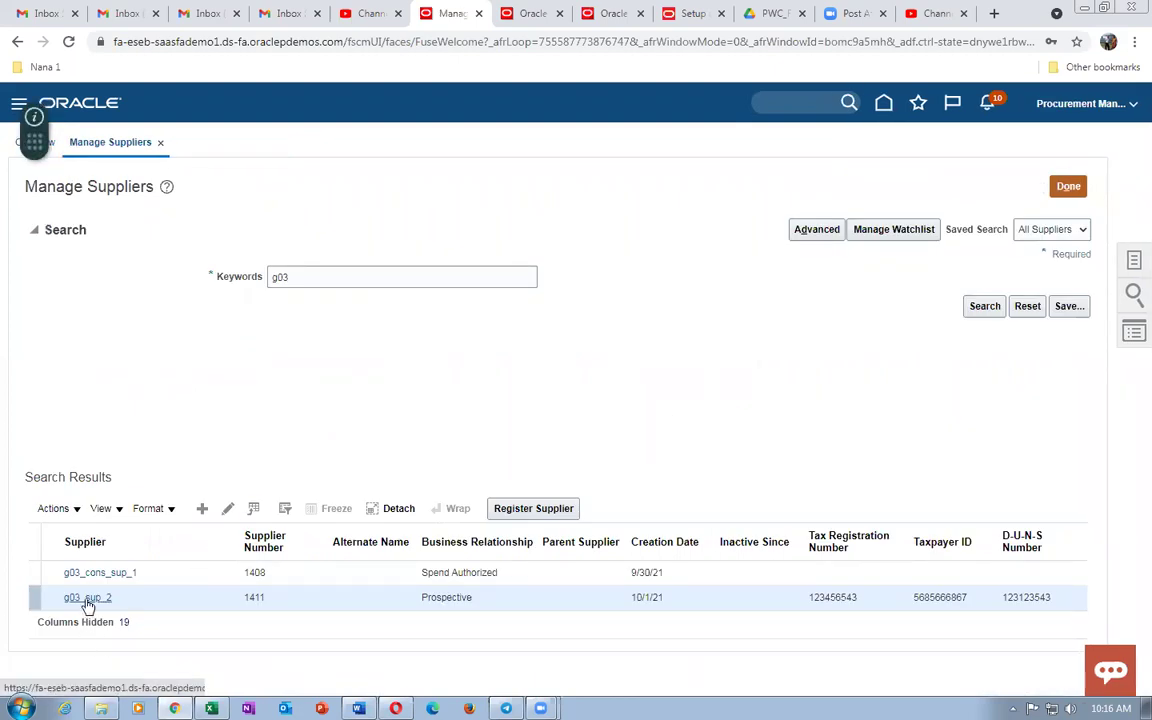
pyautogui.click(87, 599)
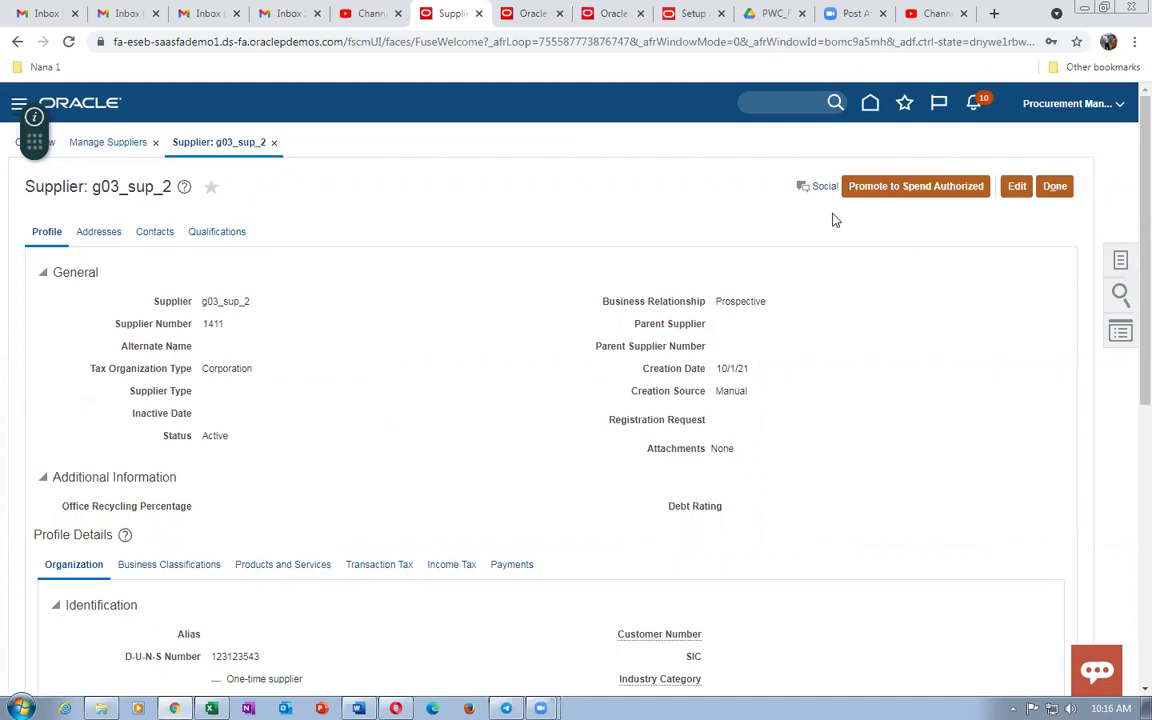
# Request spend authorization for g03_sup_2 with justification 'he is a good' and a US1 Business Unit site.
pyautogui.click(920, 190)
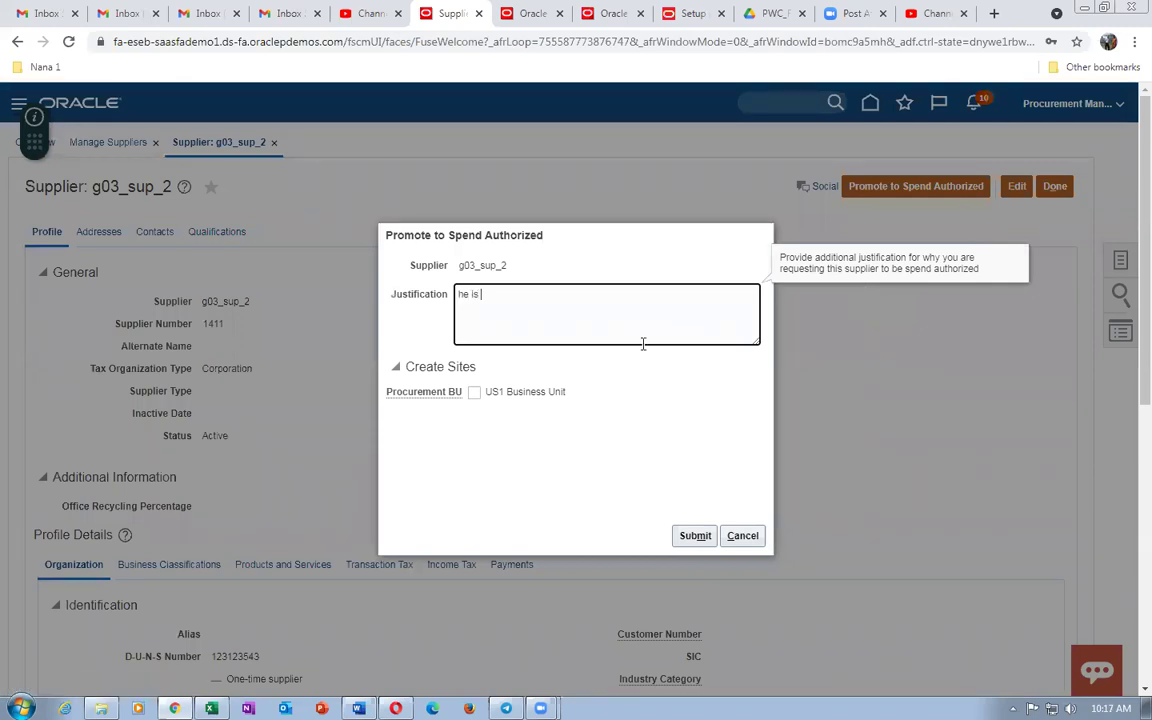
pyautogui.write('he is a good supplier')
pyautogui.click(475, 393)
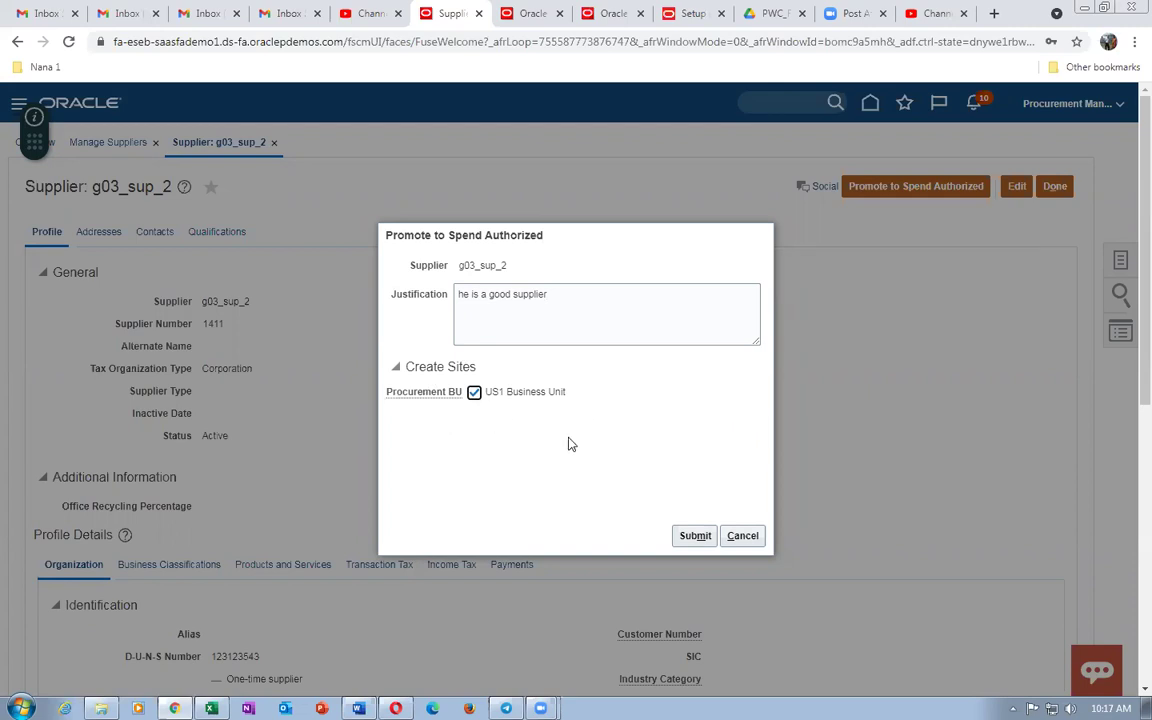
pyautogui.click(690, 540)
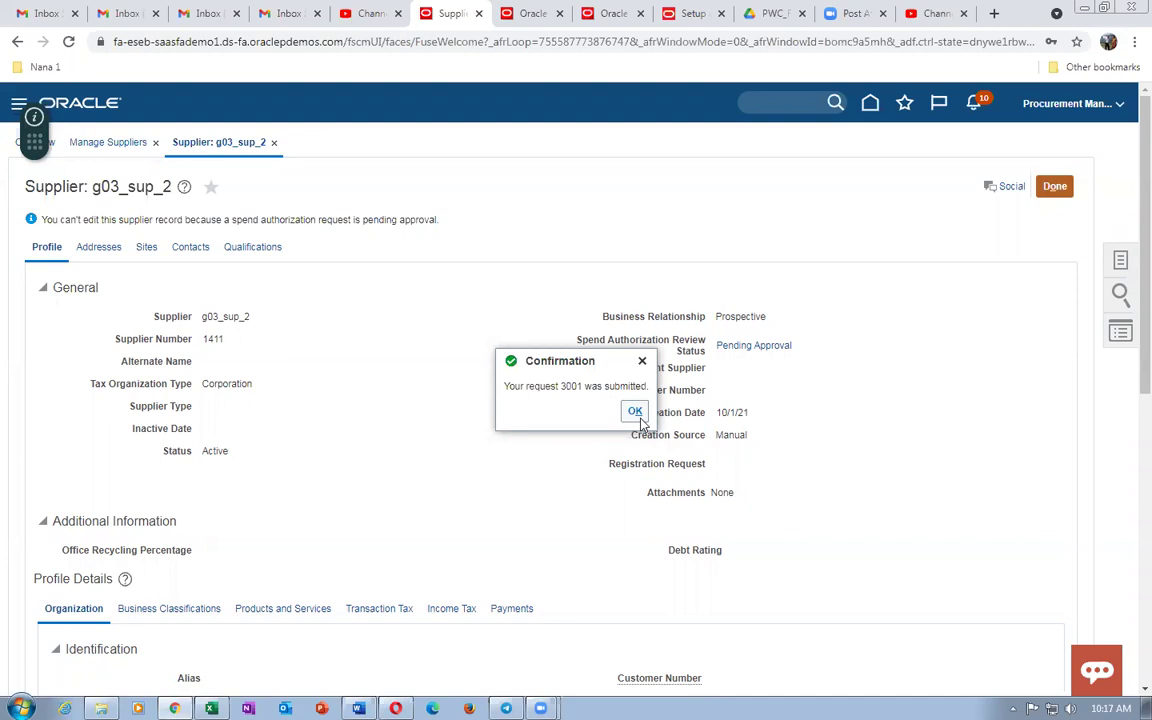
pyautogui.click(635, 412)
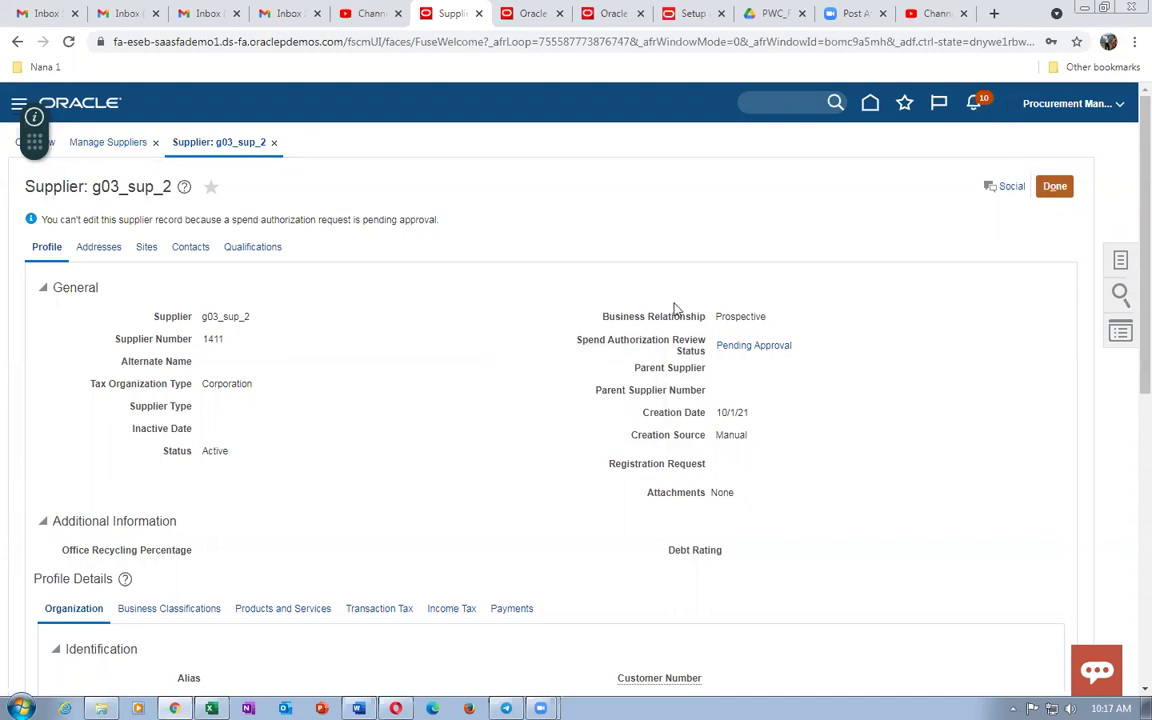
# Check the pending approval message on the Sites tab, then close the supplier with Done.
pyautogui.click(150, 248)
pyautogui.moveTo(300, 220); pyautogui.dragTo(416, 219)
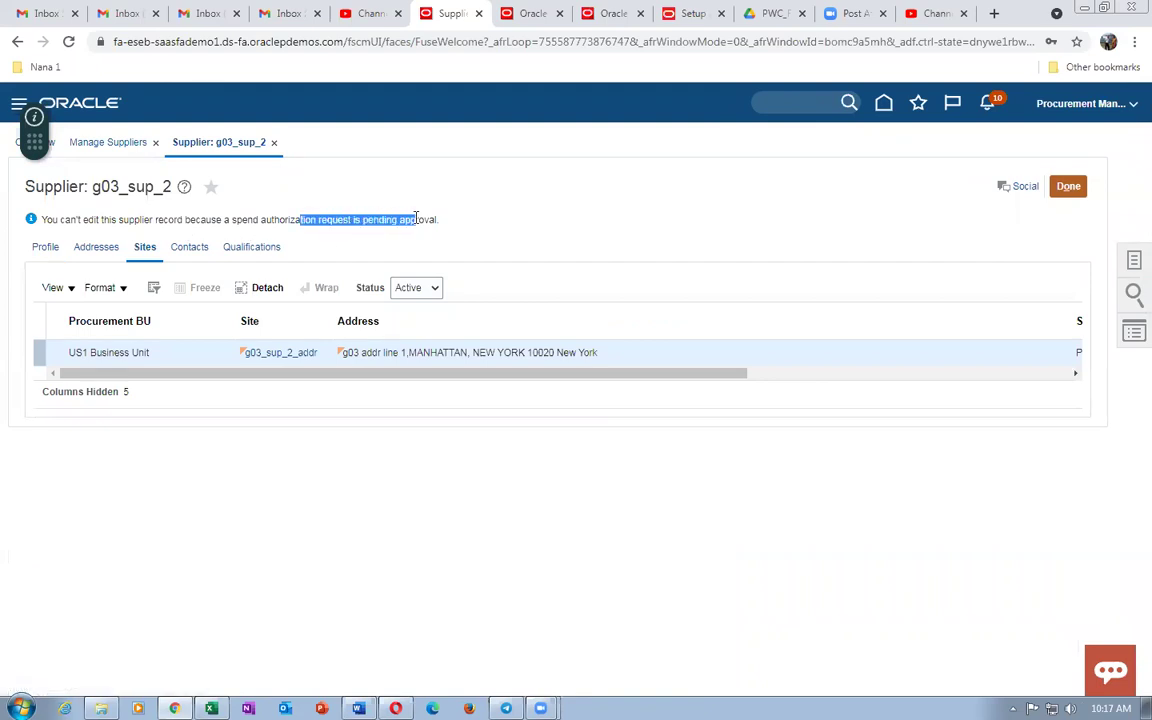
pyautogui.click(1068, 186)
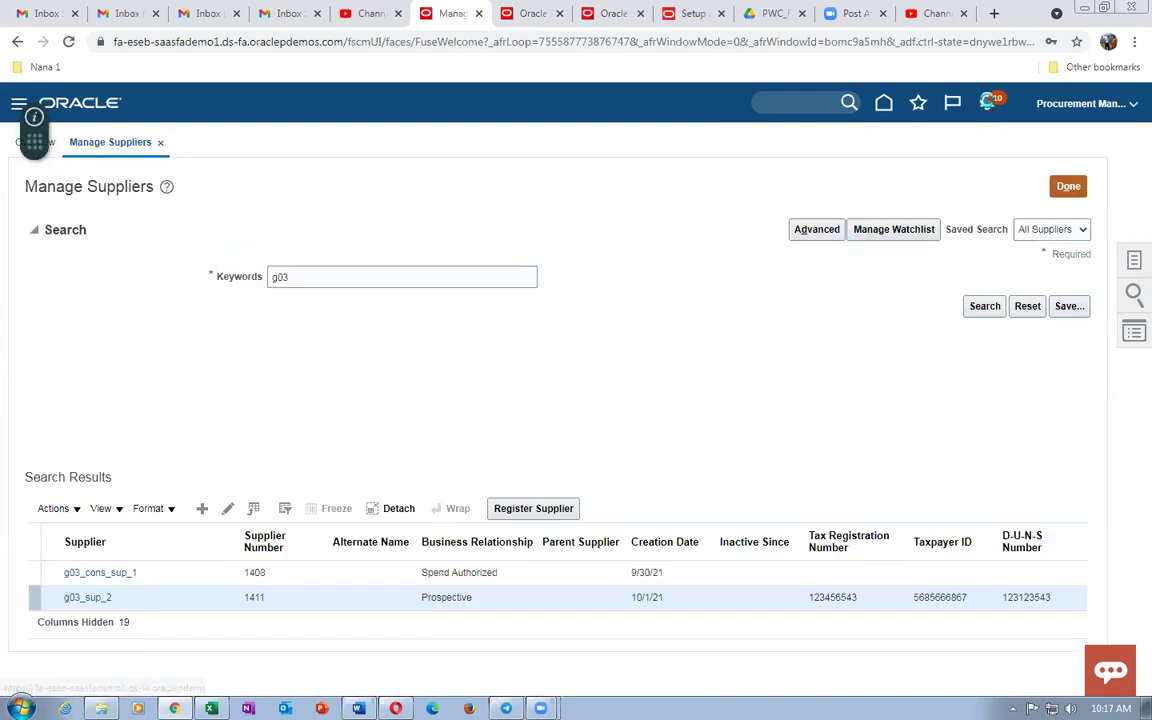
# Look at the Negotiation 31791 notification, close it, and reopen the notifications list.
pyautogui.click(988, 101)
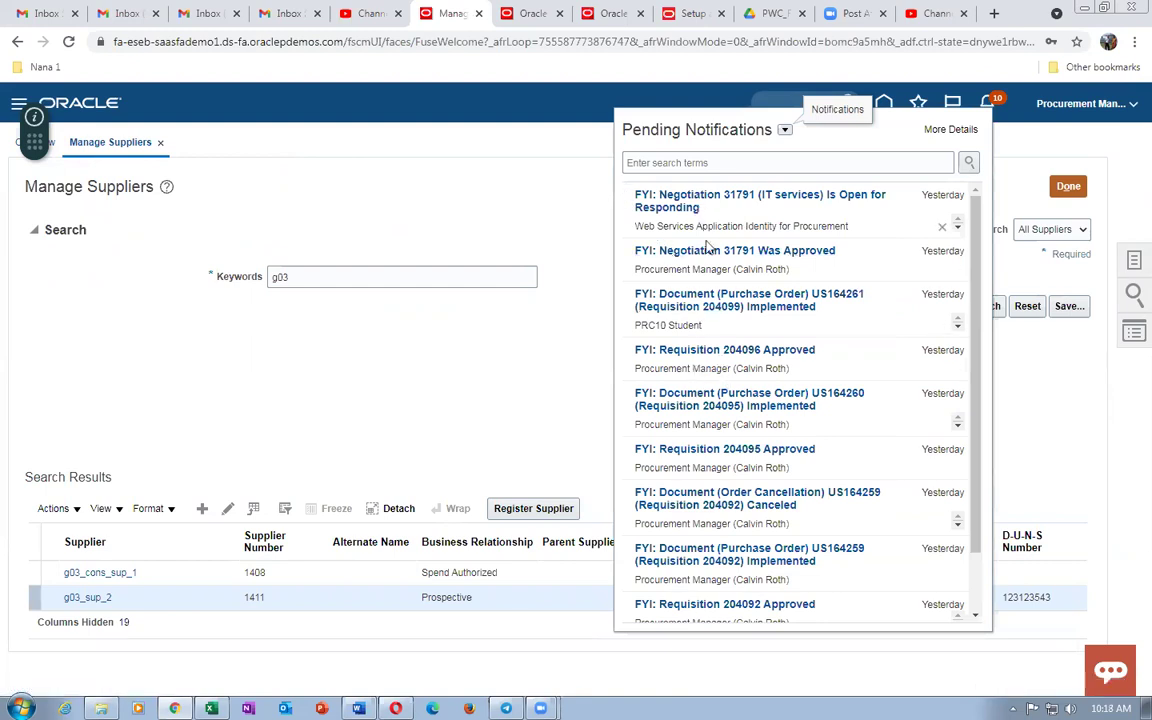
pyautogui.click(707, 196)
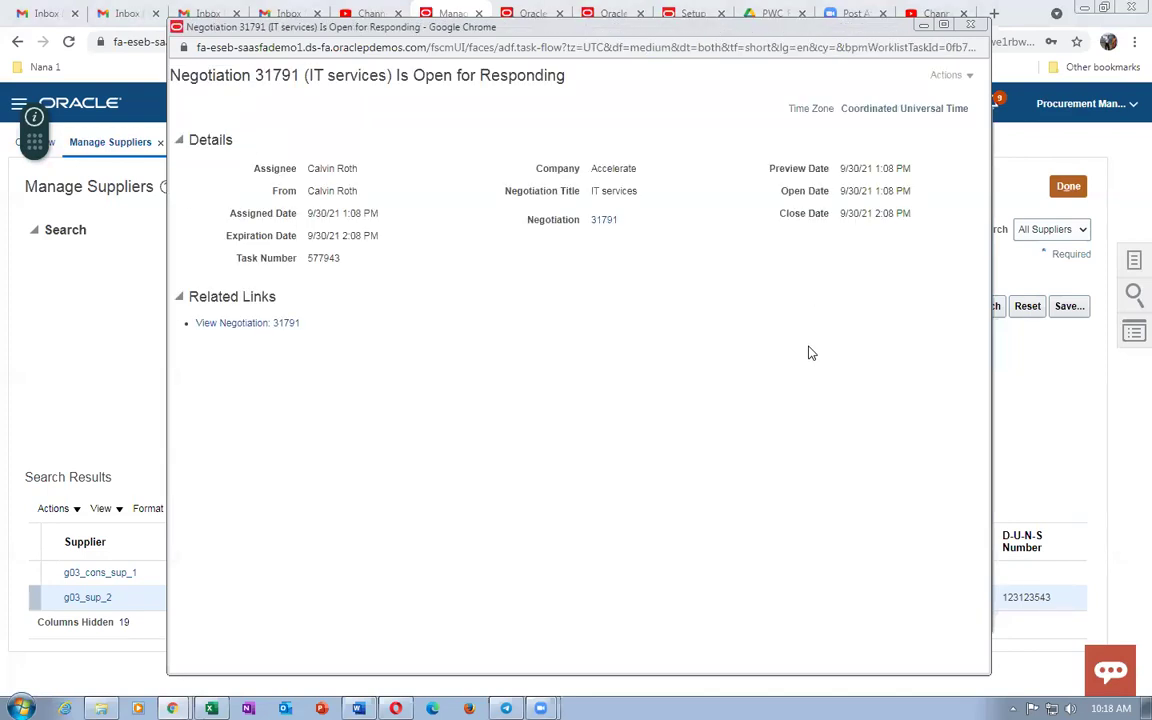
pyautogui.click(972, 25)
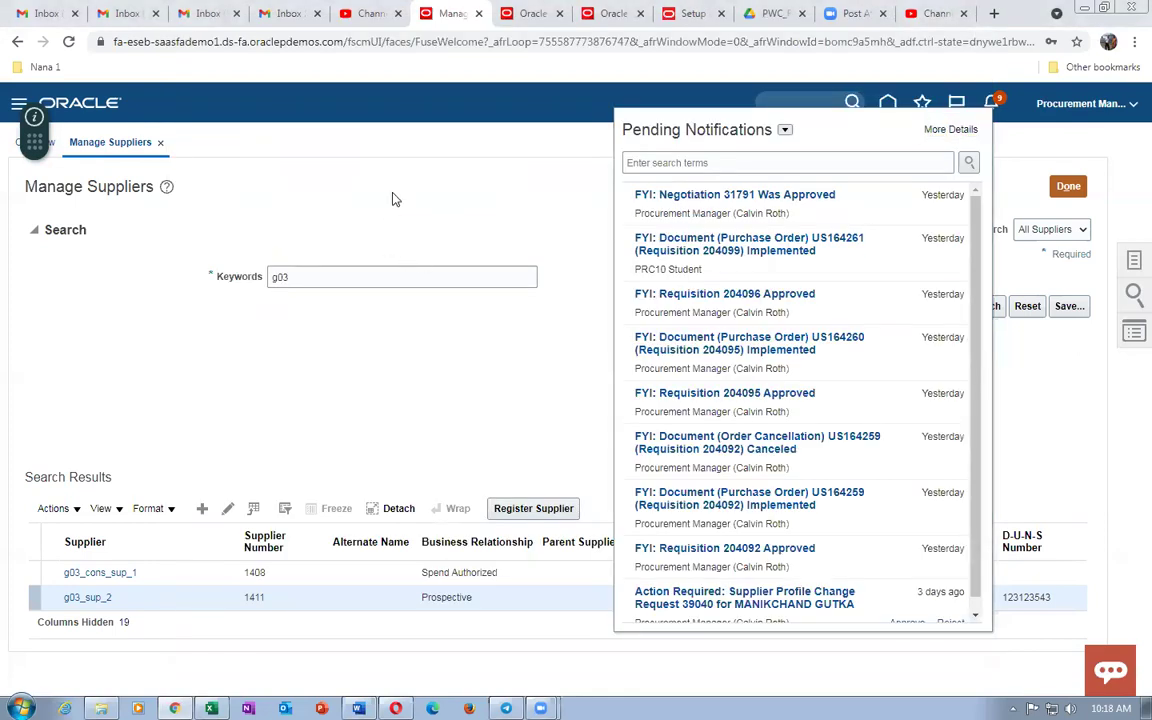
pyautogui.click(411, 204)
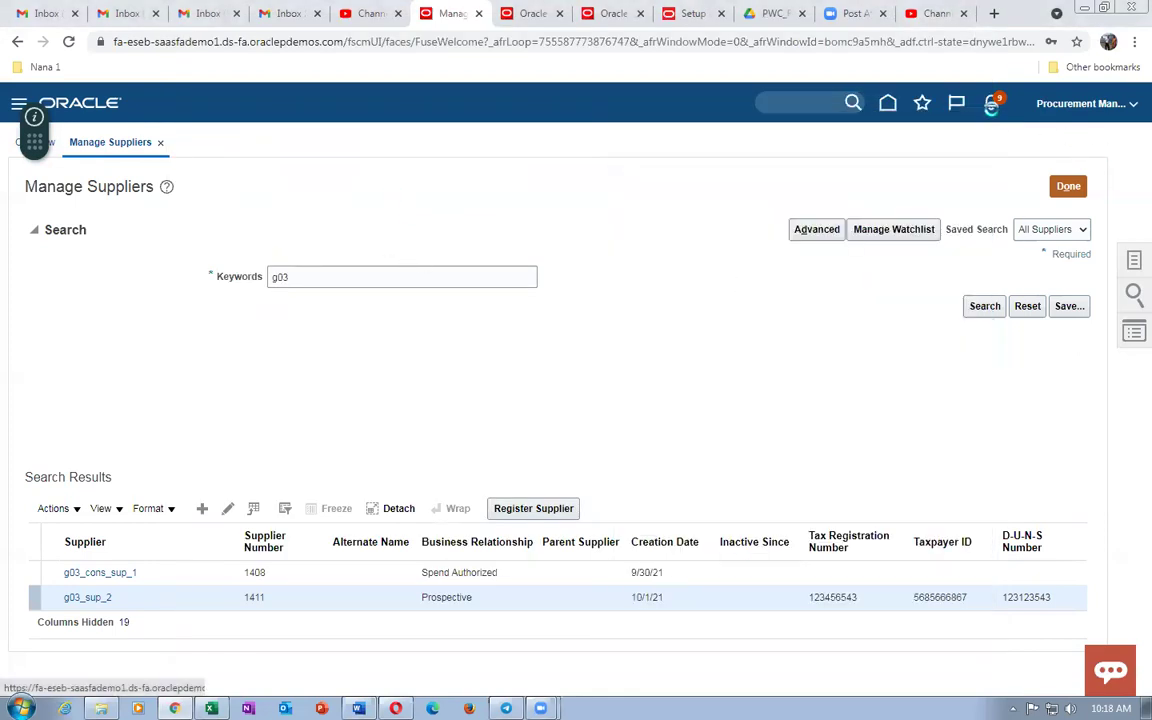
pyautogui.click(991, 104)
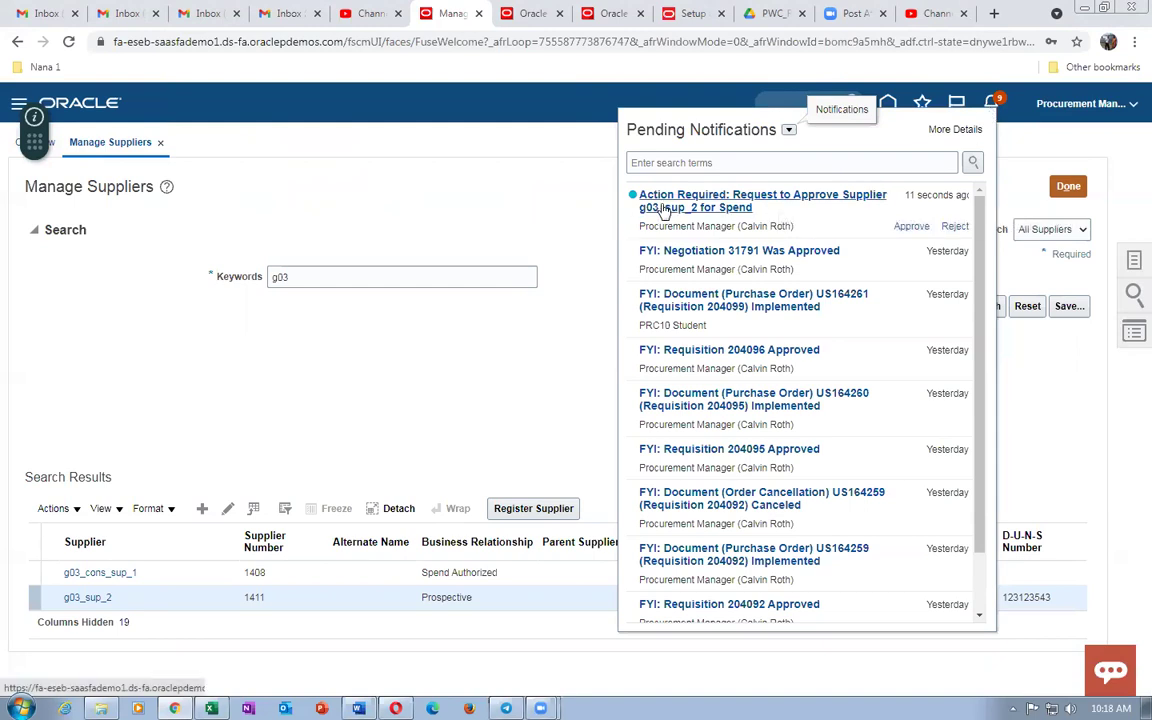
# Approve the request to authorize g03_sup_2 for spend, then finish with Done.
pyautogui.click(694, 197)
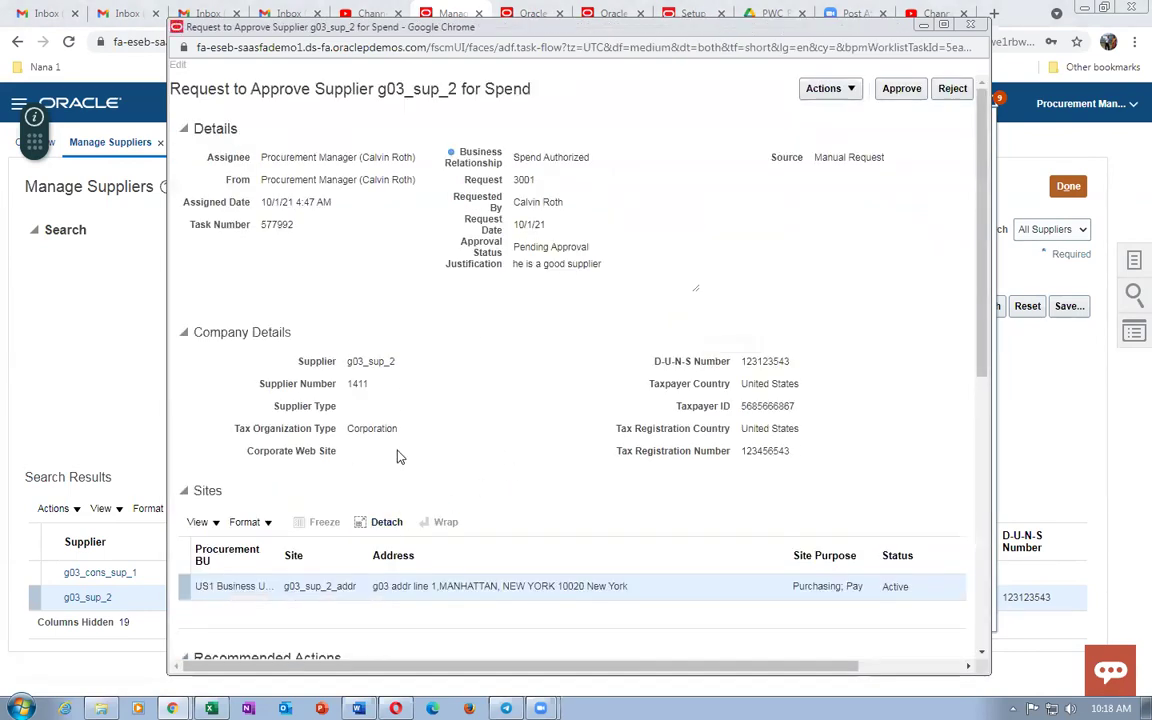
pyautogui.scroll(-3, 398, 457)
pyautogui.scroll(-5, 398, 457)
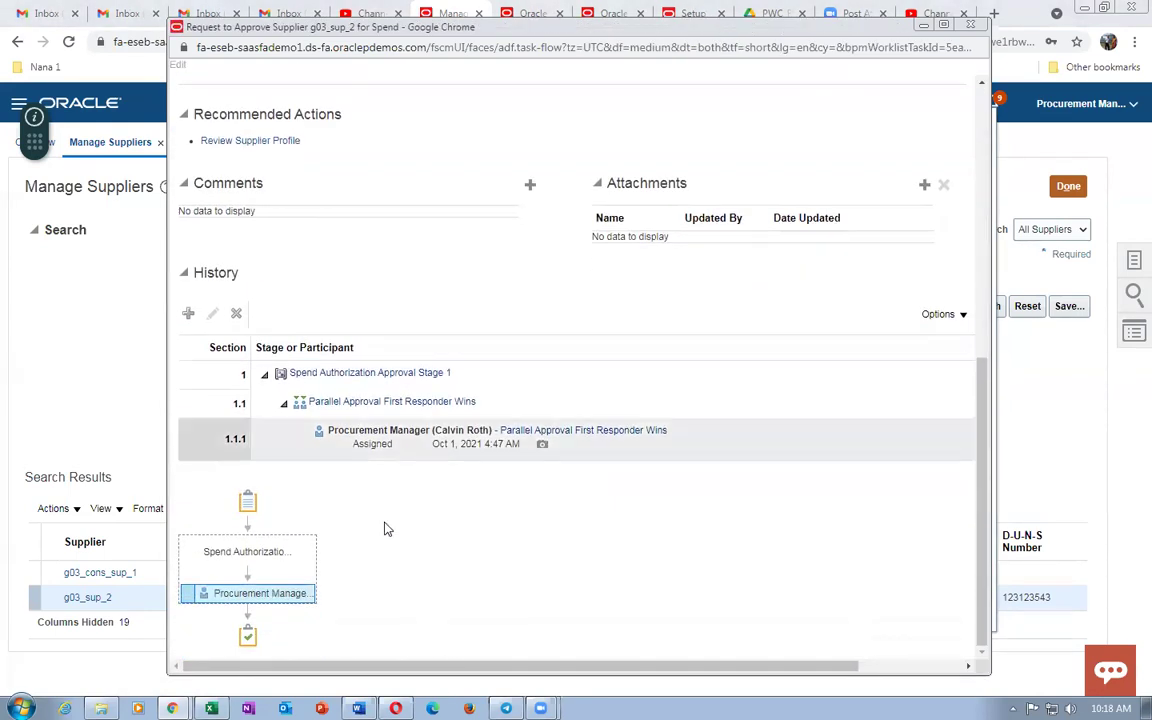
pyautogui.scroll(10, 676, 509)
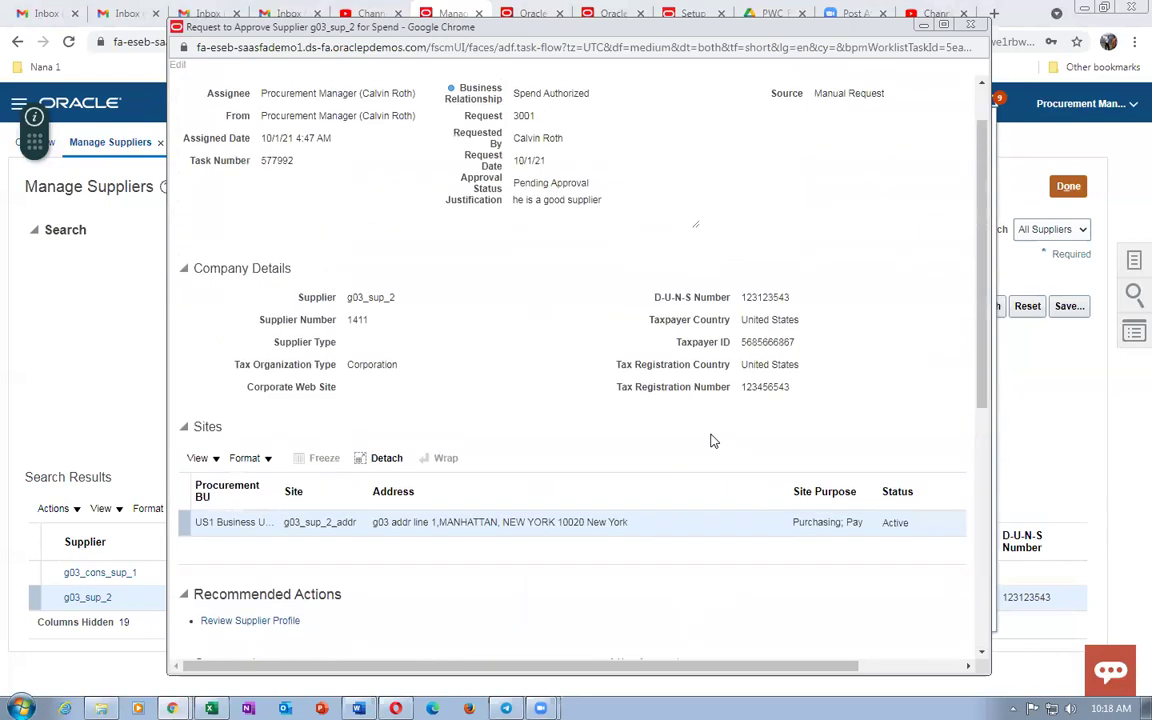
pyautogui.click(900, 90)
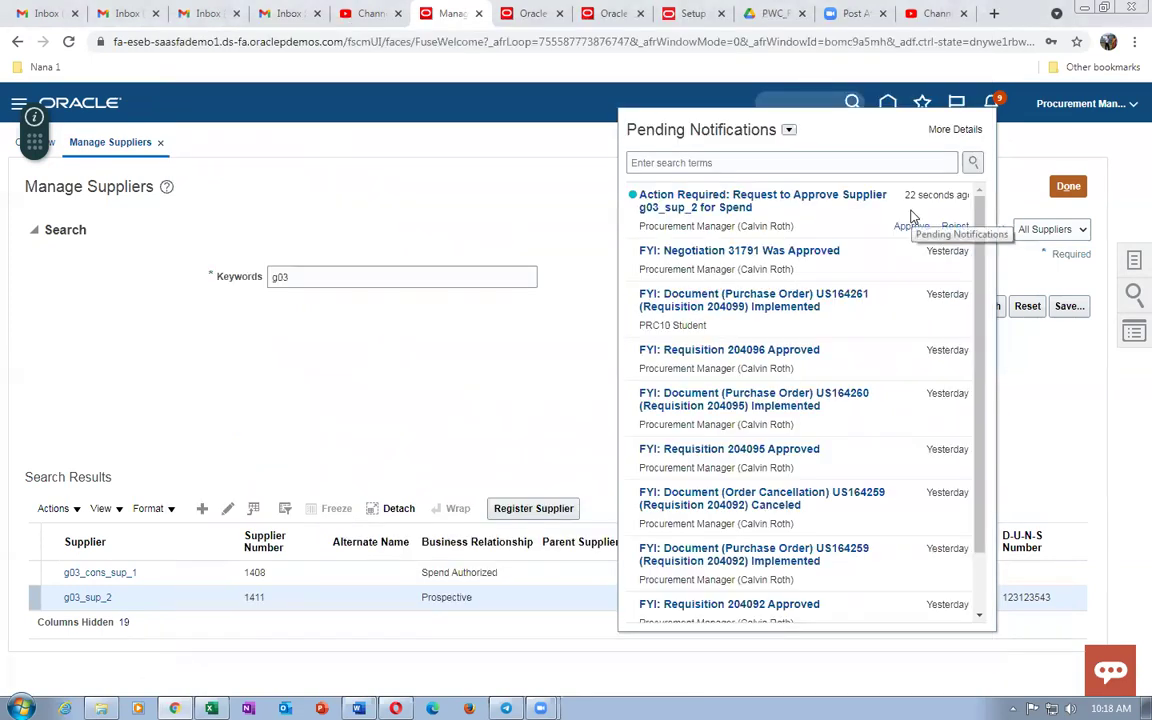
pyautogui.click(473, 203)
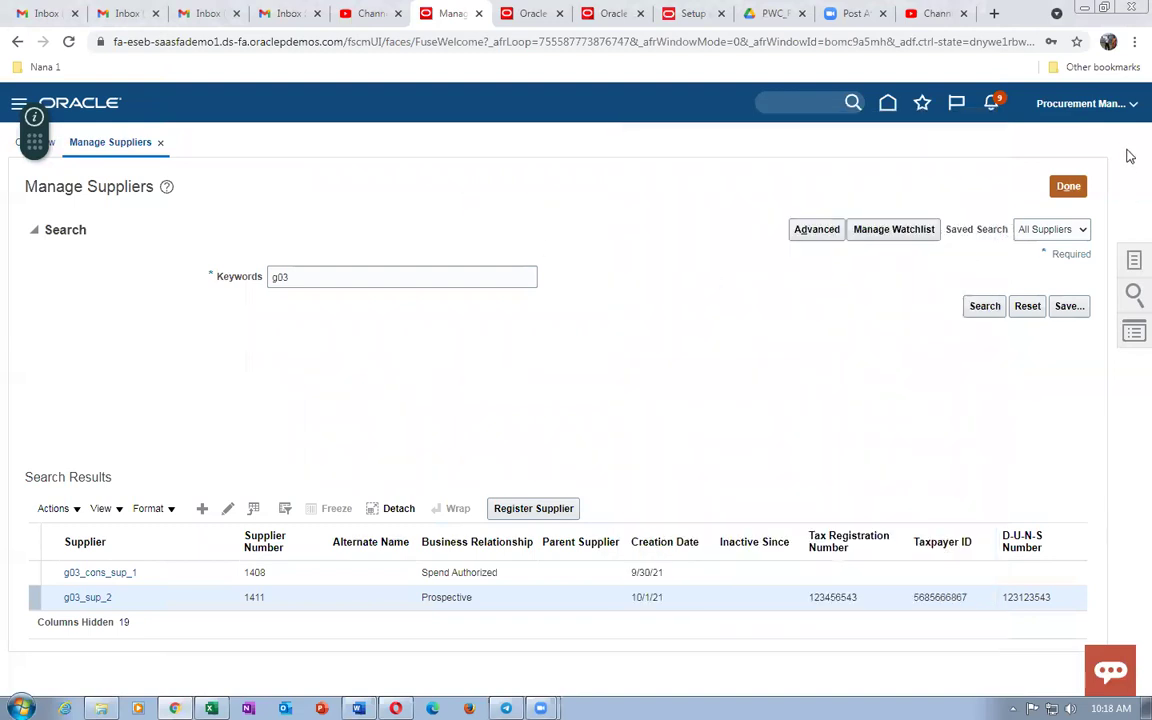
pyautogui.click(1068, 186)
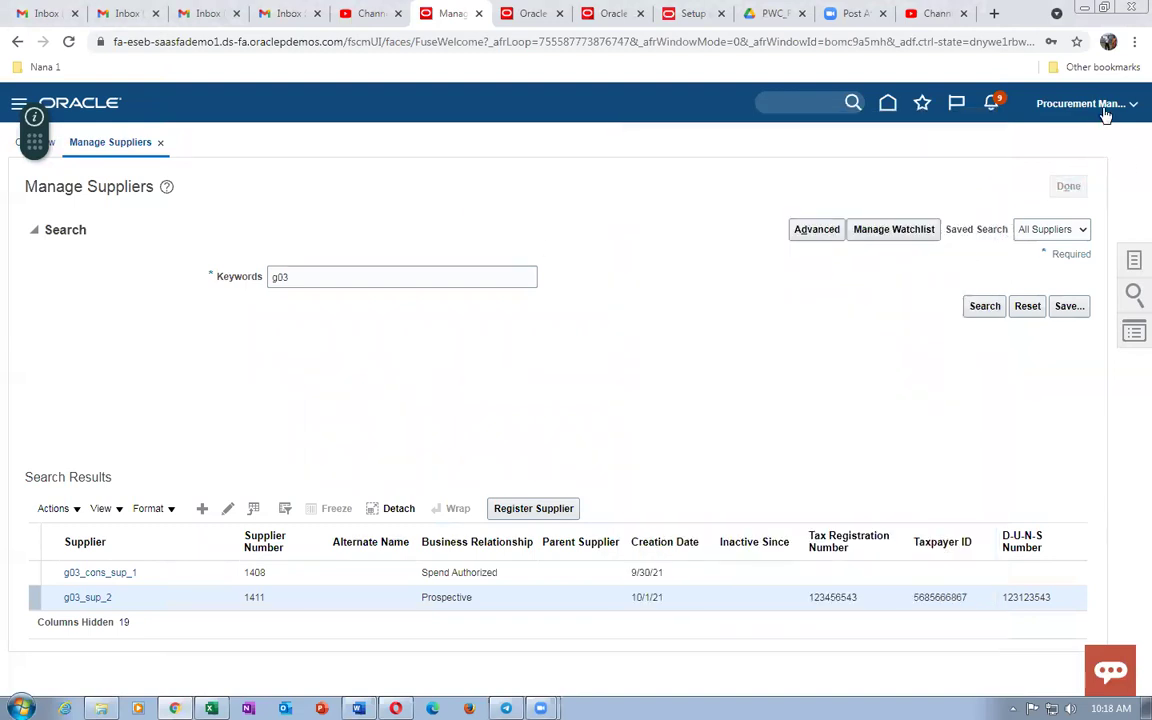
# Sign out, then sign back in with the student account's autofilled username and password.
pyautogui.click(1088, 105)
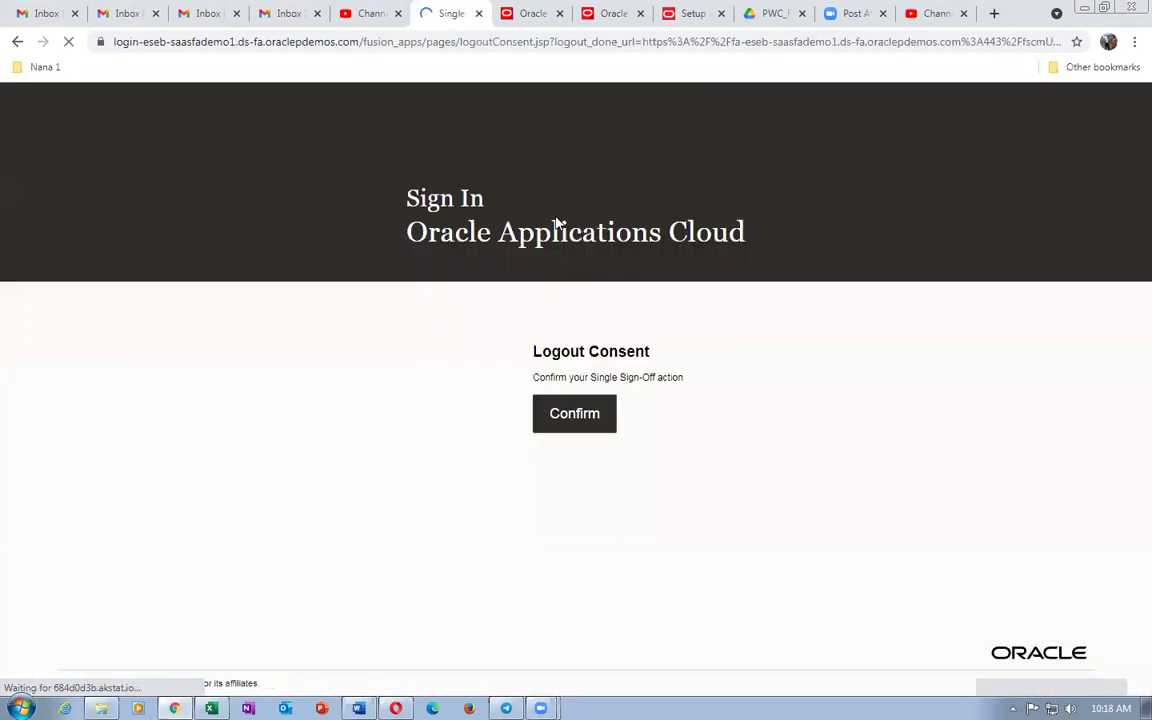
pyautogui.click(573, 419)
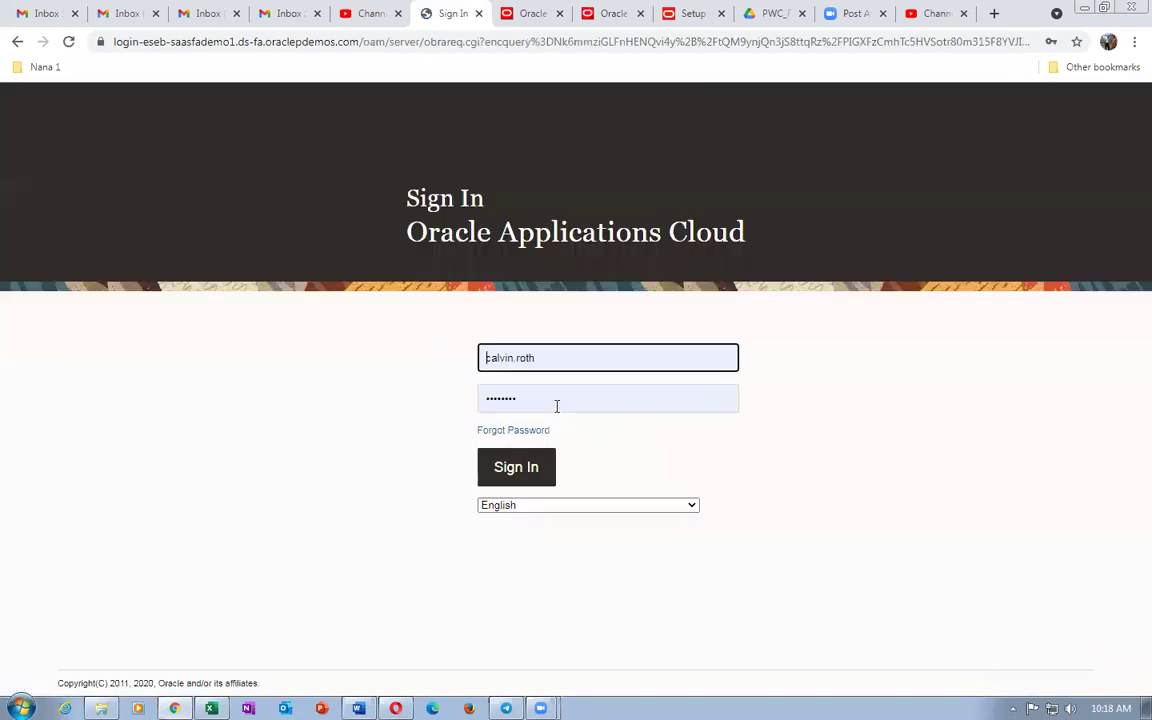
pyautogui.click(559, 358)
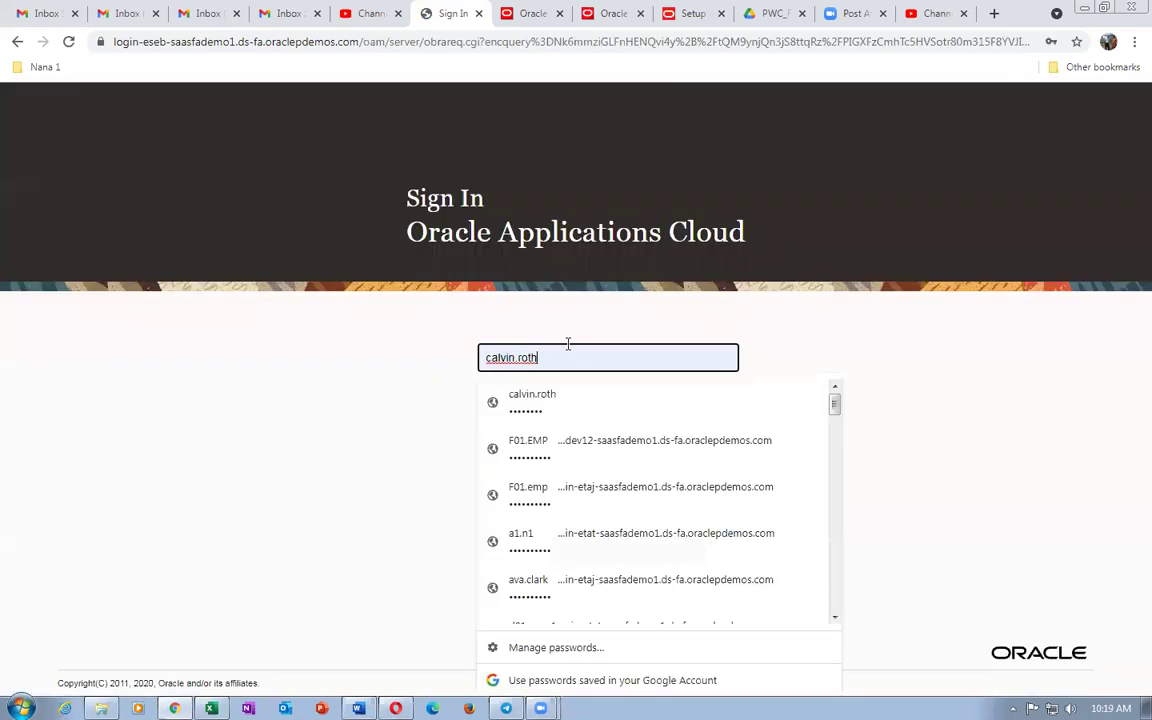
pyautogui.hotkey('ctrl', 'a')
pyautogui.write('prc10')
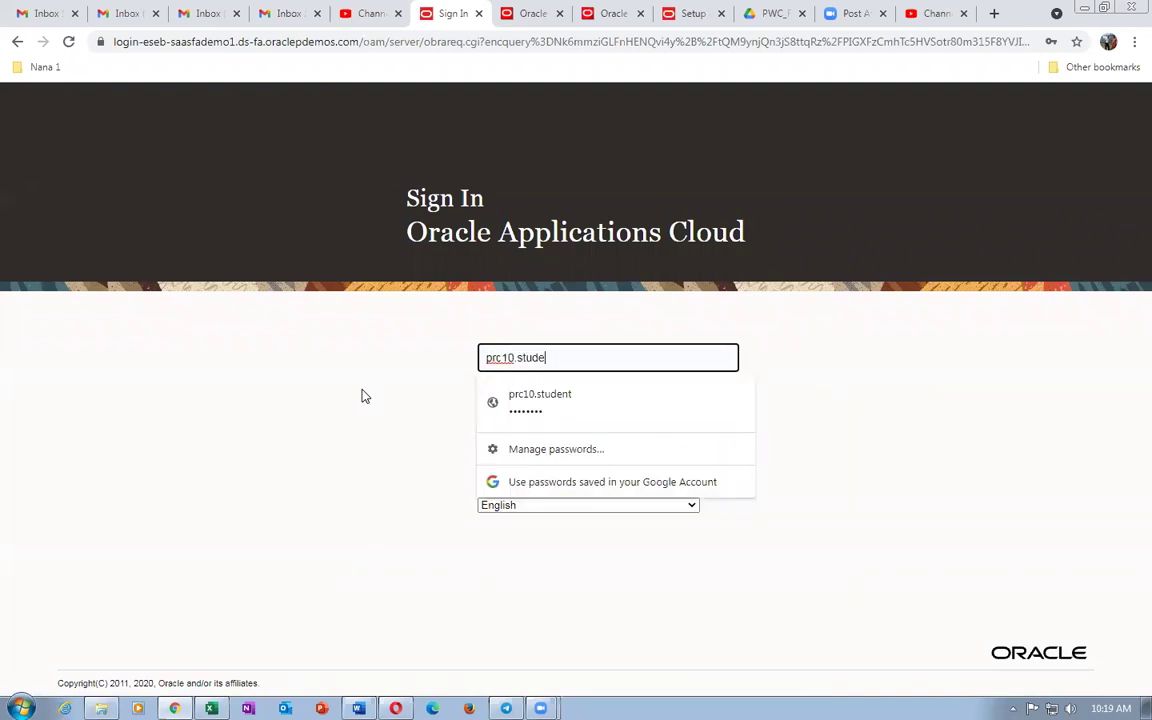
pyautogui.press('Tab')
pyautogui.click(507, 475)
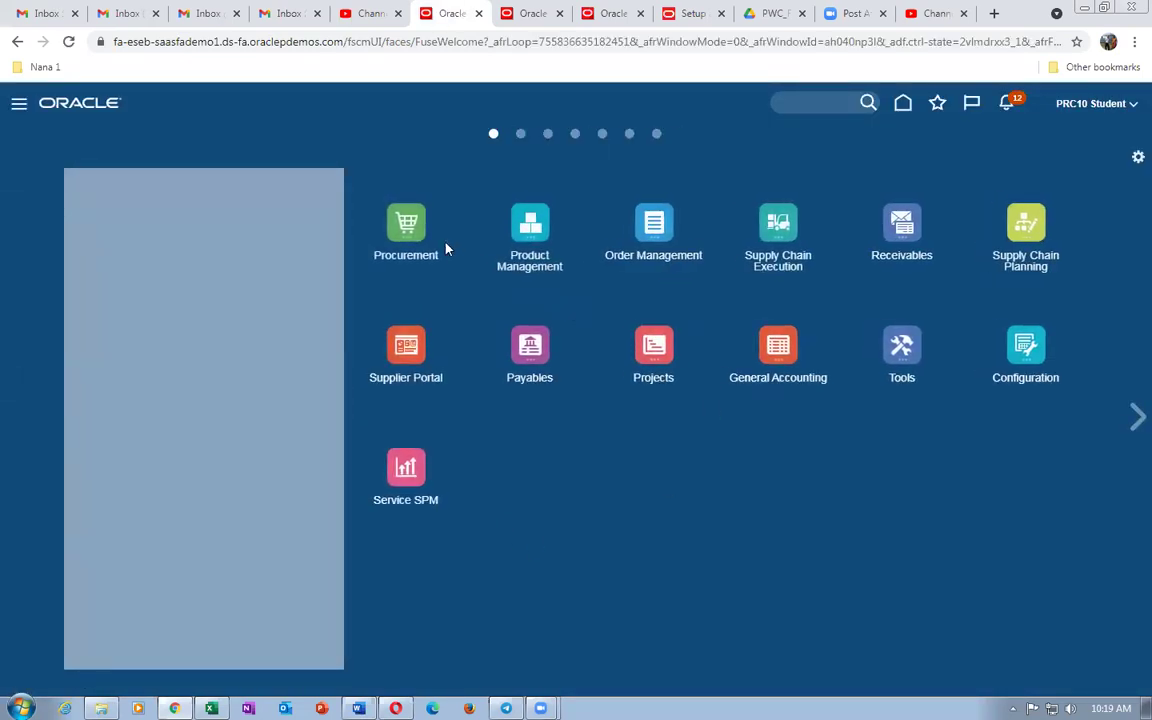
# Go to Procurement > Suppliers > Manage Suppliers and search for g03.
pyautogui.click(430, 245)
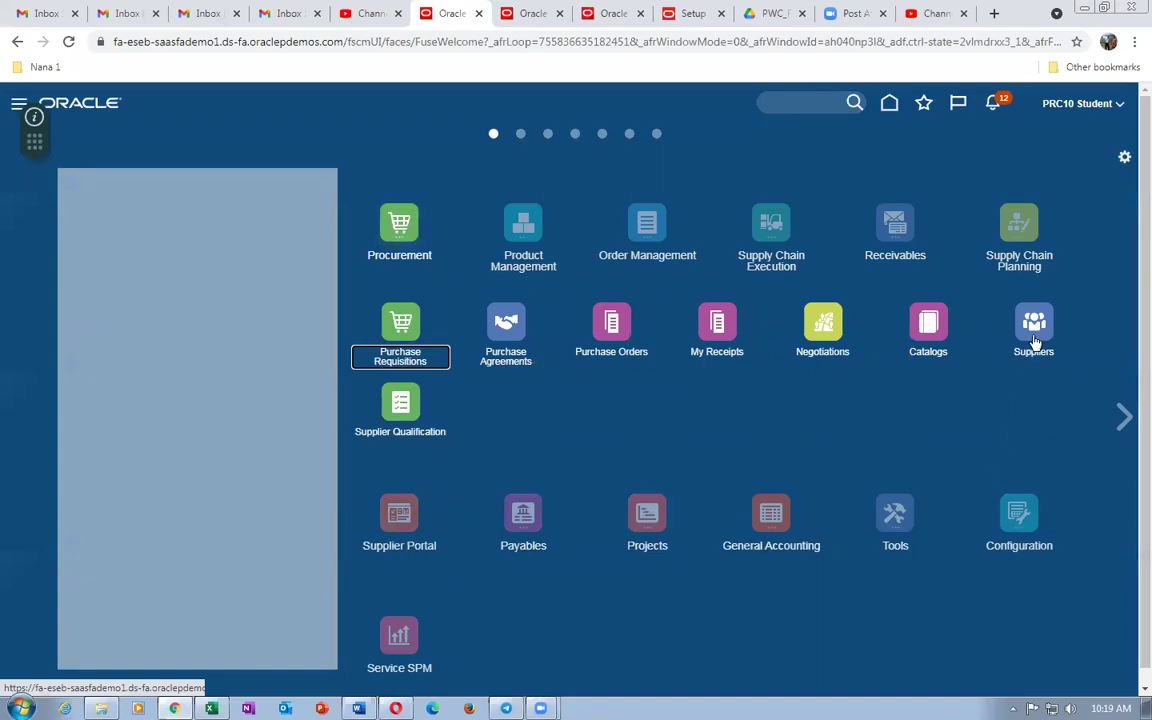
pyautogui.click(1035, 341)
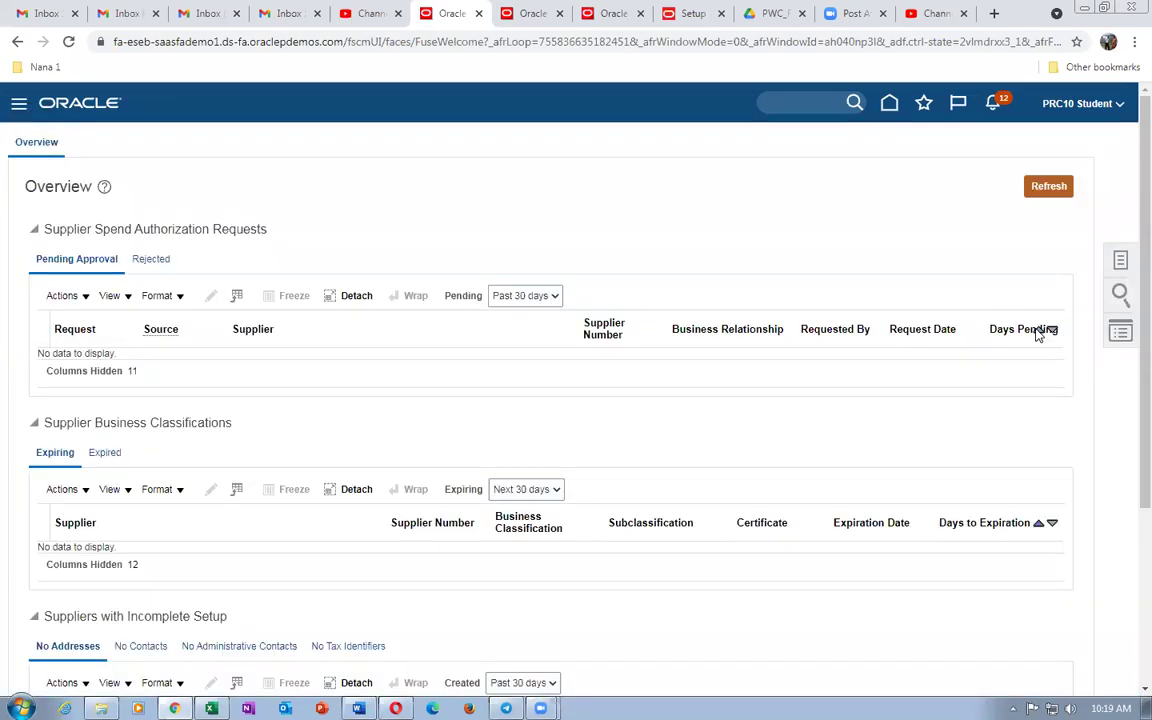
pyautogui.click(1120, 260)
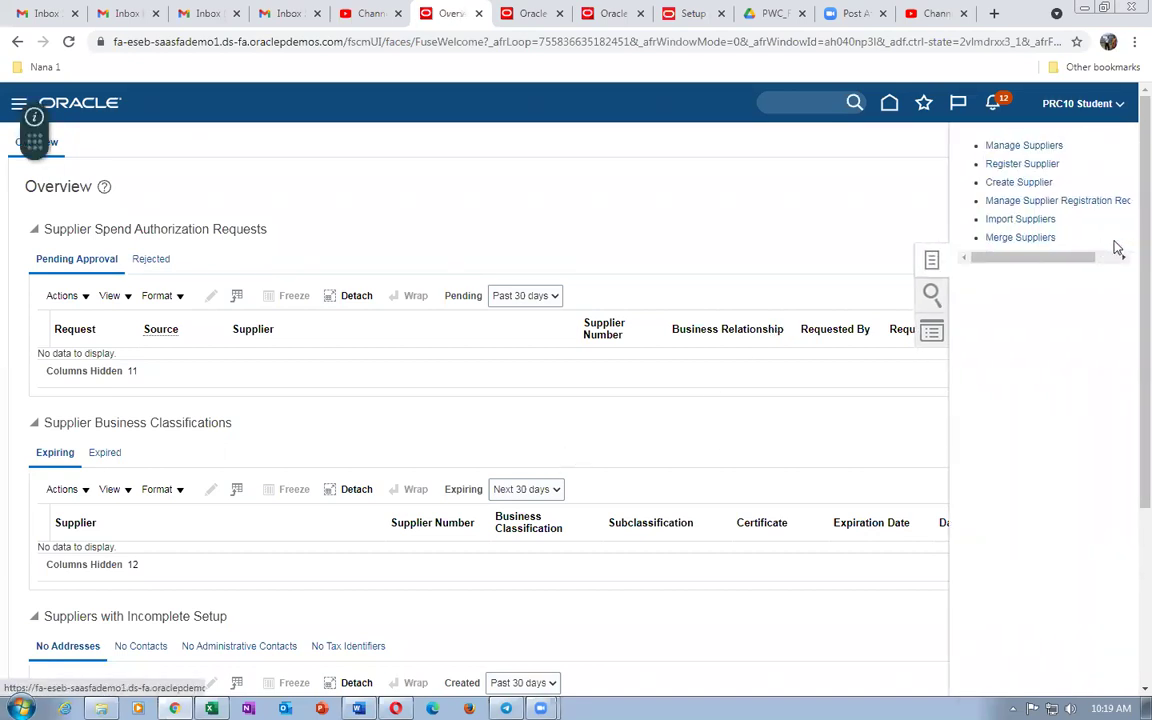
pyautogui.click(1022, 146)
pyautogui.click(393, 277)
pyautogui.write('g03')
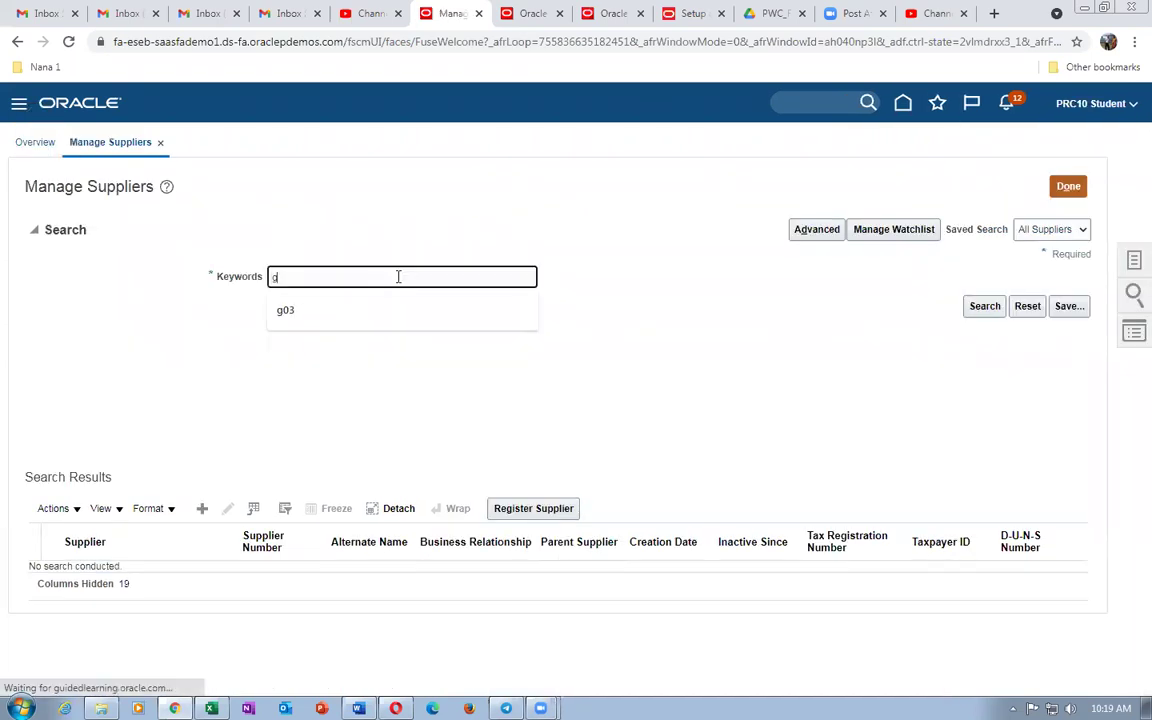
pyautogui.click(984, 306)
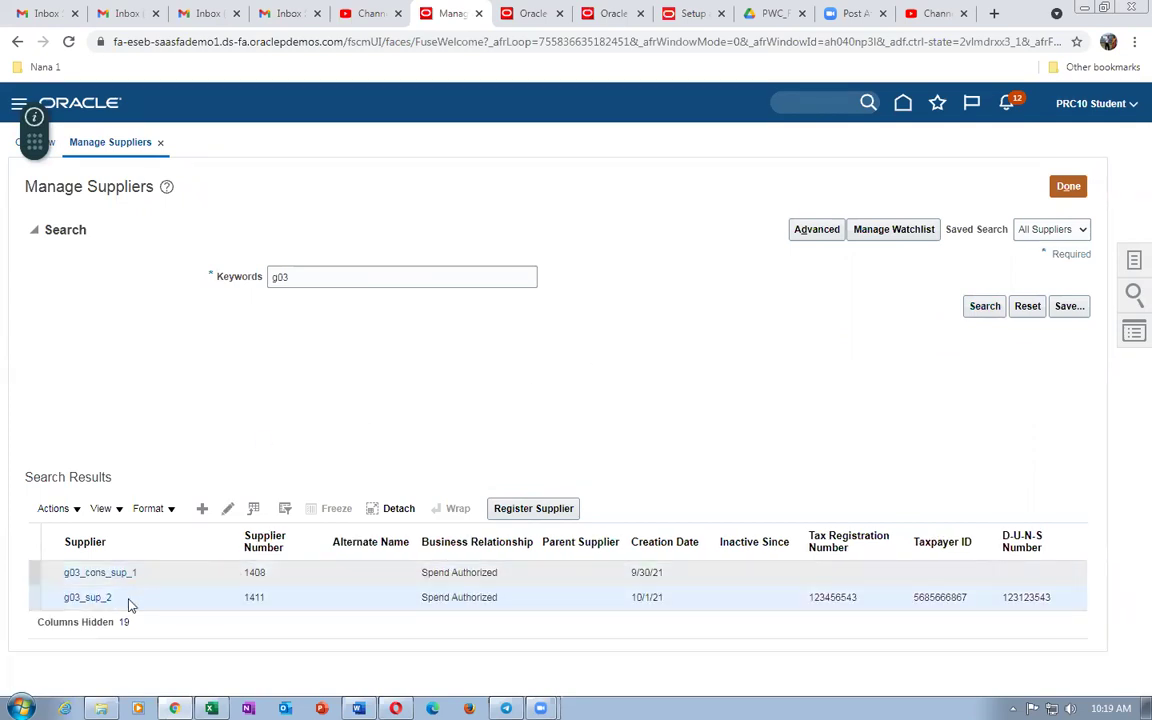
# Open g03_sup_2, note its Spend Authorized status, and show its sites.
pyautogui.click(92, 600)
pyautogui.click(88, 598)
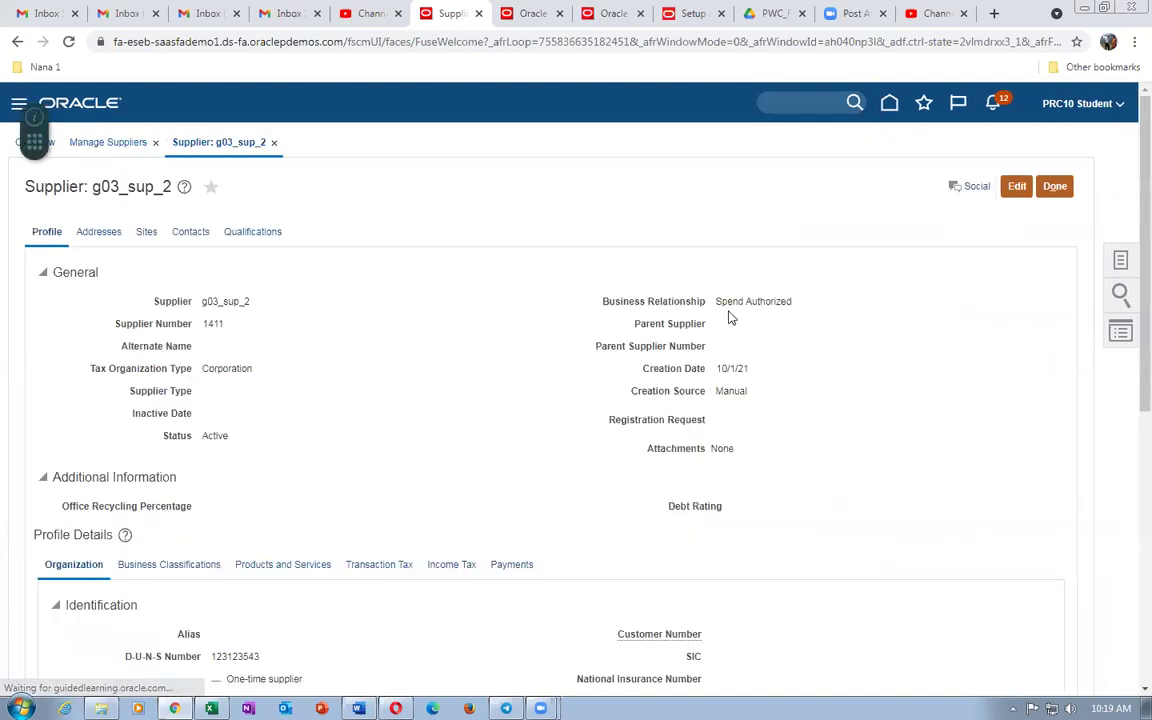
pyautogui.moveTo(726, 300); pyautogui.dragTo(782, 304)
pyautogui.click(146, 231)
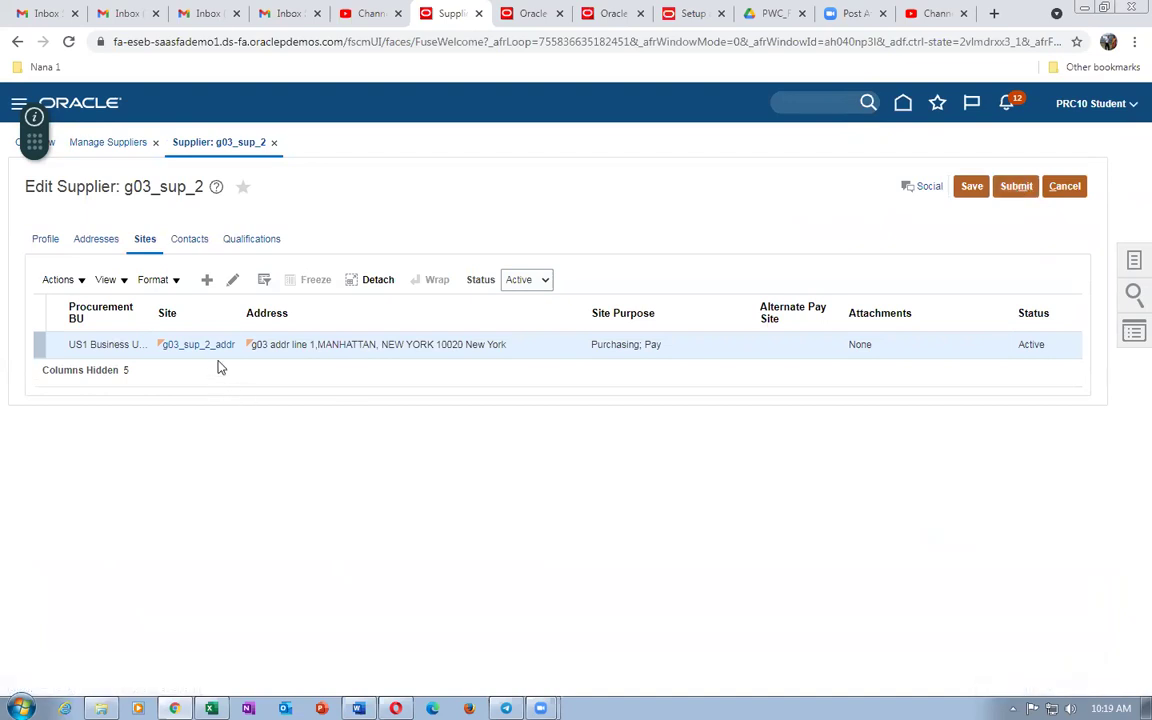
# Open site g03_sup_2_addr and show its business unit site assignments.
pyautogui.click(232, 279)
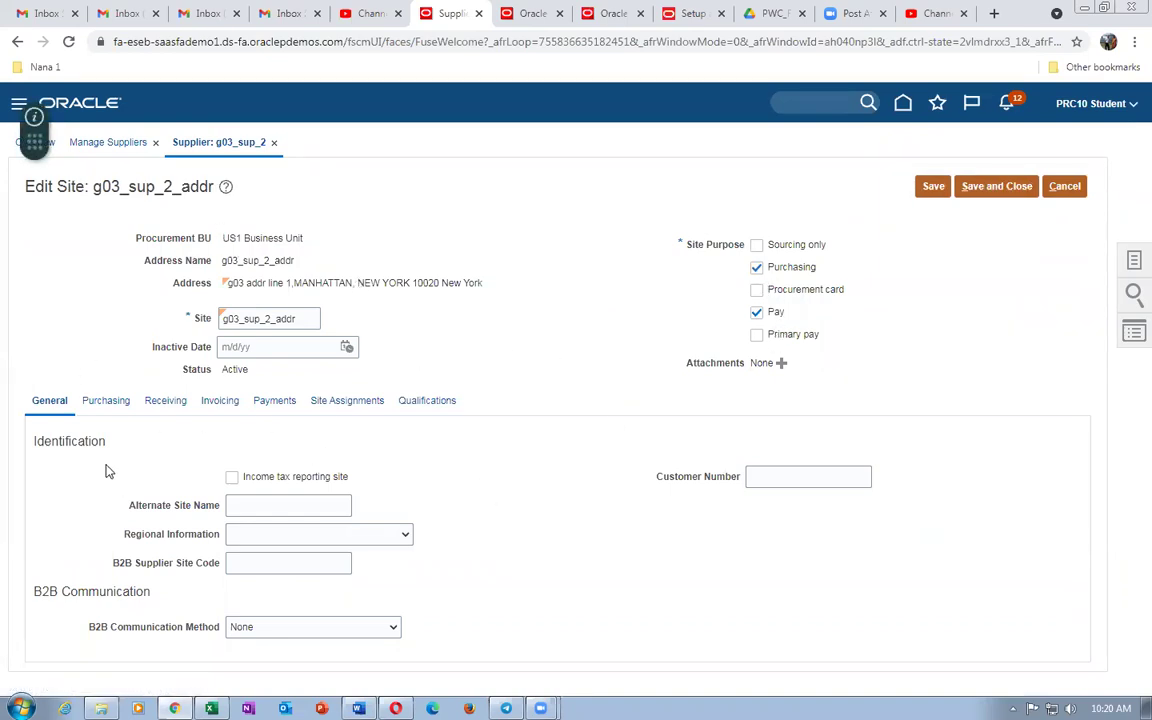
pyautogui.click(330, 402)
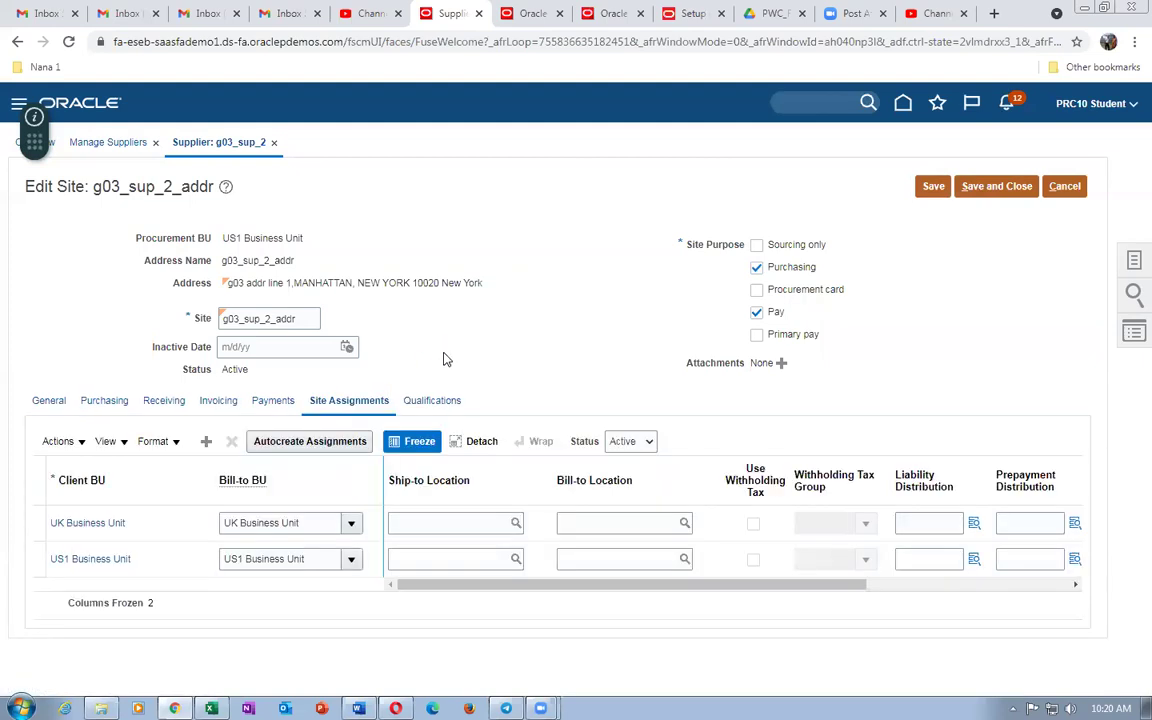
pyautogui.click(37, 522)
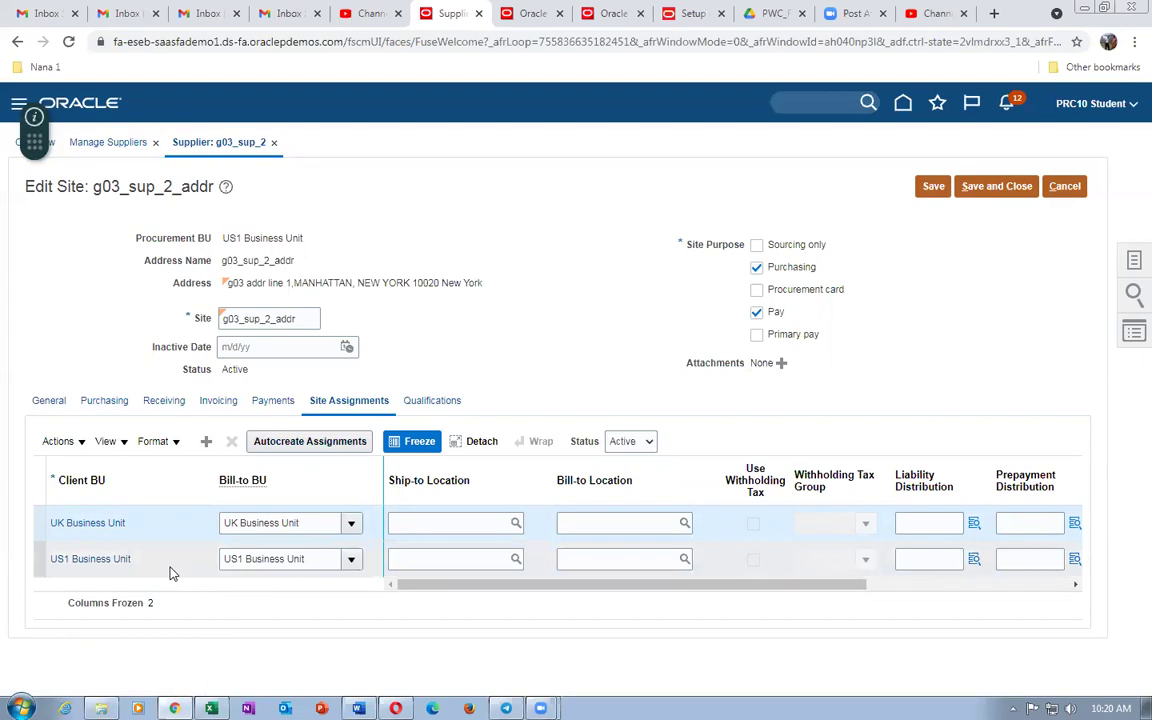
# Set Seattle as both ship-to and bill-to location for the US1 Business Unit assignment.
pyautogui.click(413, 560)
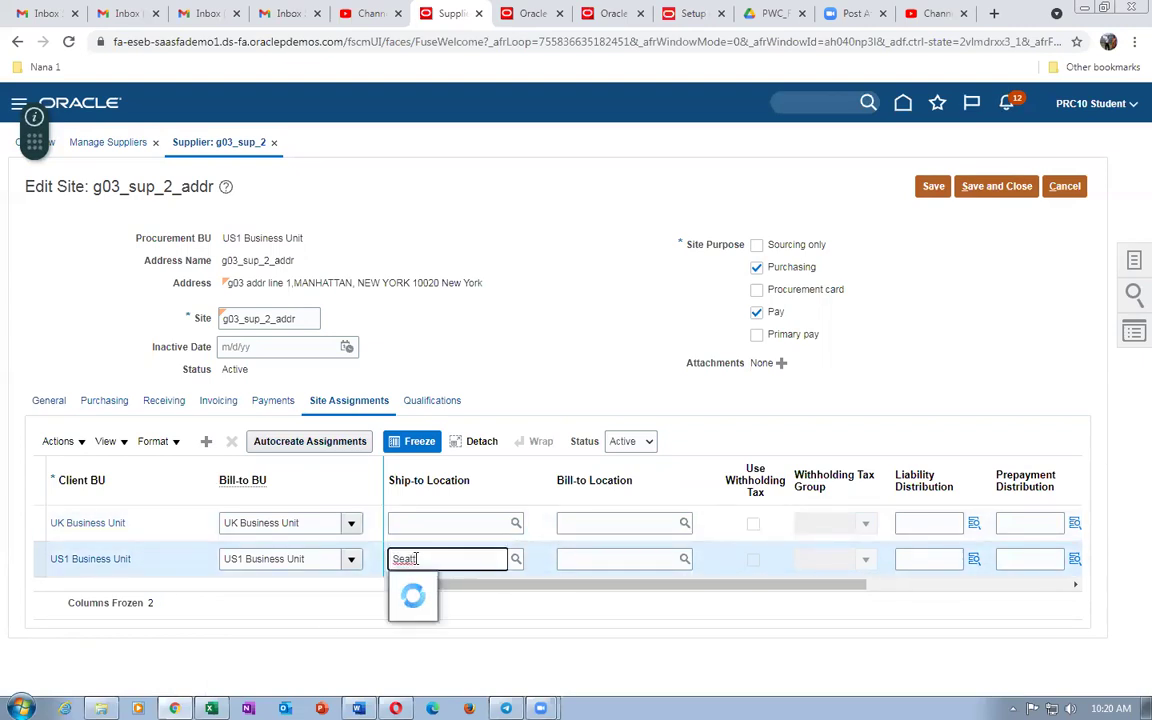
pyautogui.write('Seatt')
pyautogui.click(419, 586)
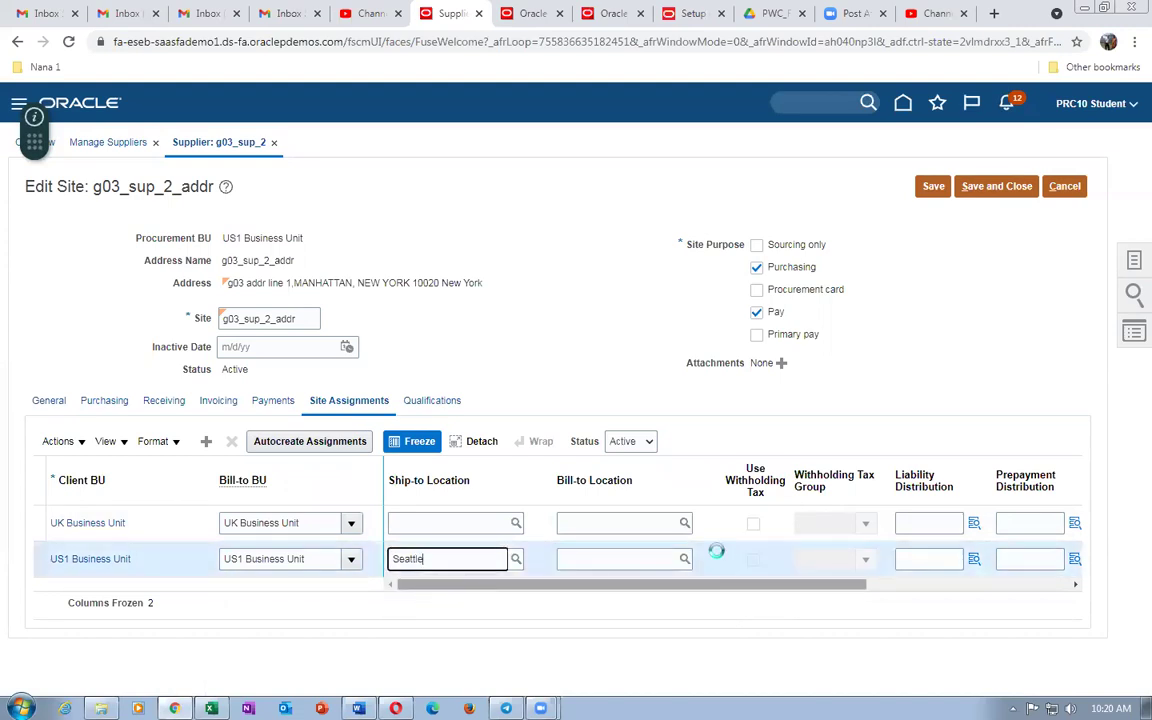
pyautogui.click(645, 561)
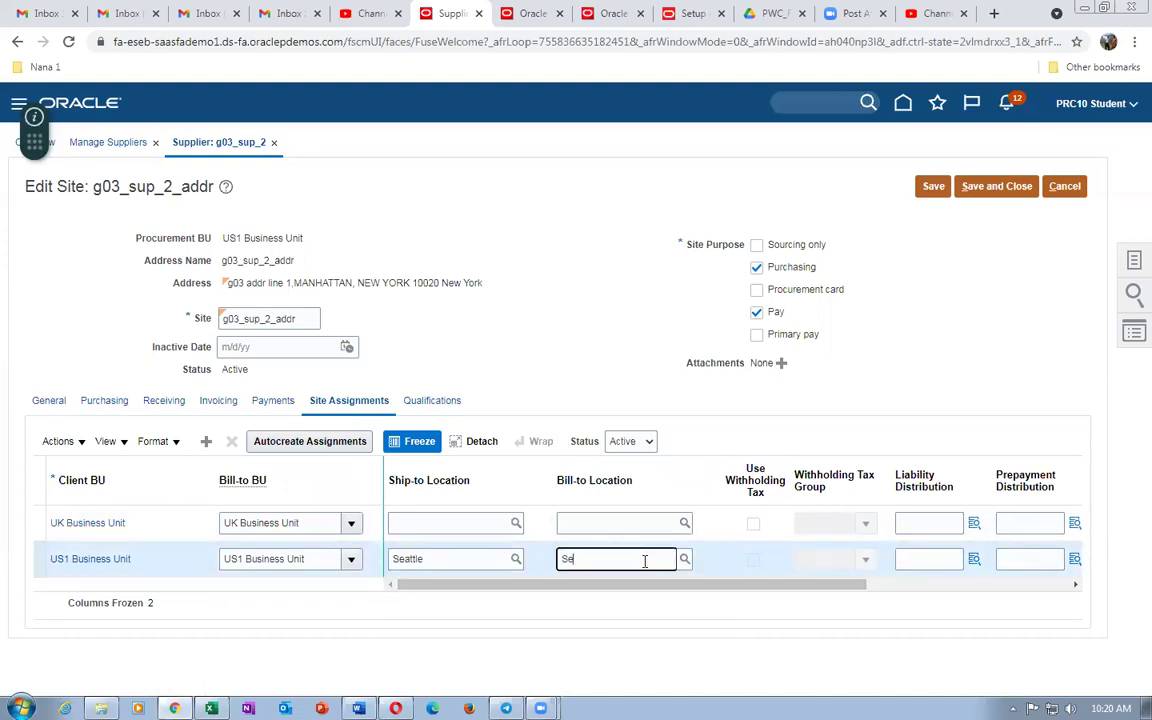
pyautogui.write('Seattle')
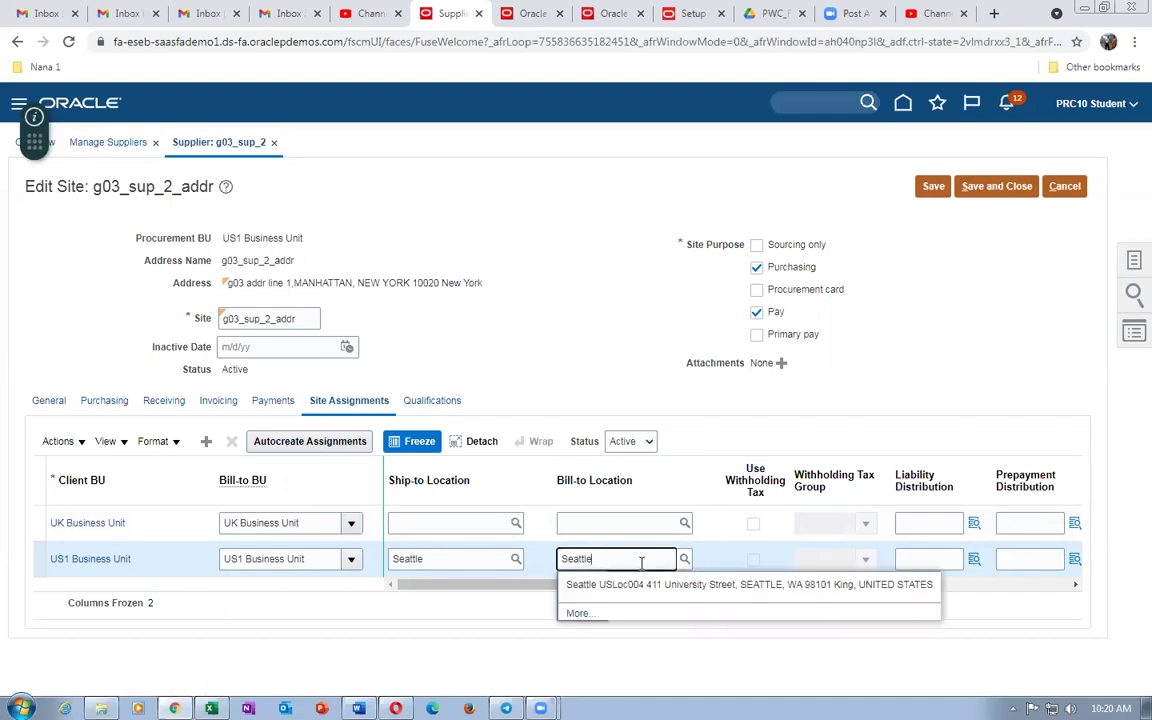
pyautogui.click(625, 512)
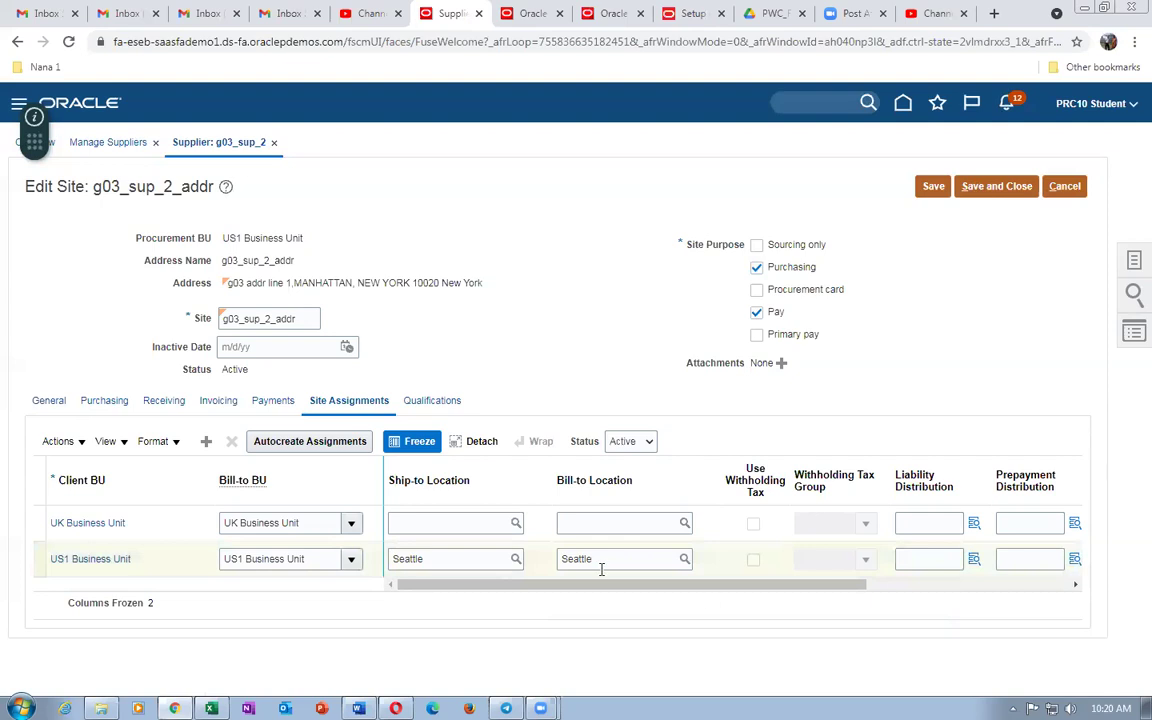
pyautogui.moveTo(567, 588); pyautogui.dragTo(778, 606)
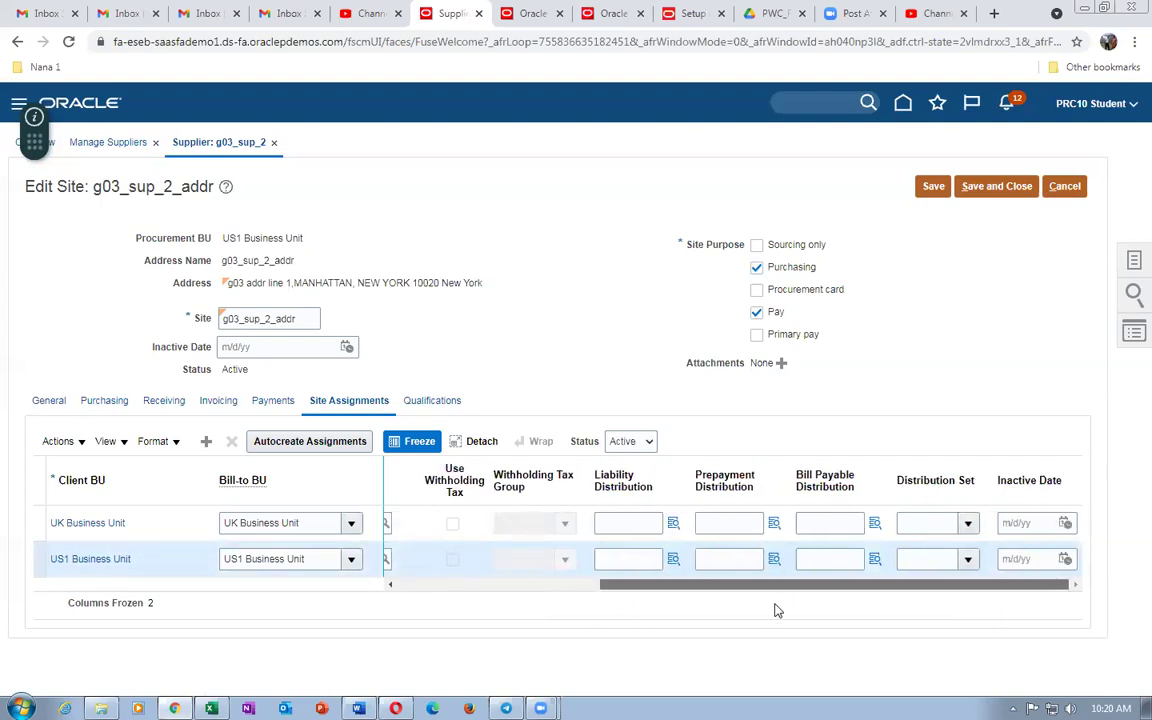
pyautogui.click(490, 585)
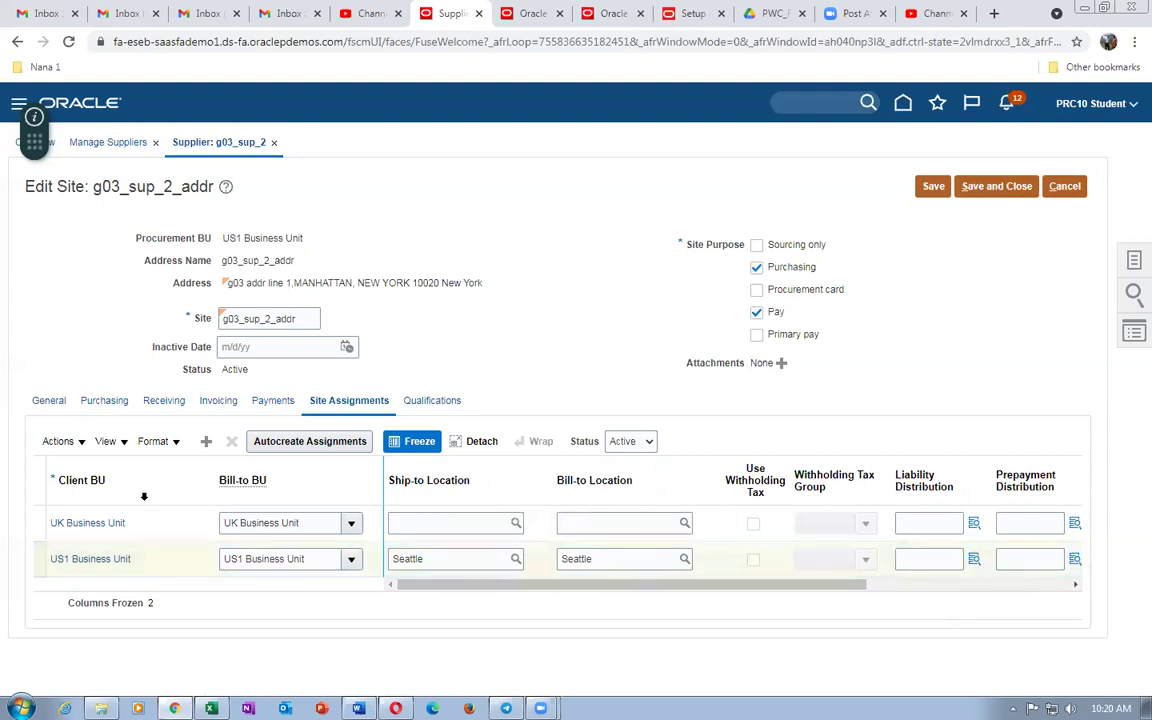
pyautogui.click(218, 400)
pyautogui.click(288, 476)
# Set US Dollar as the site's invoice currency and payment currency.
pyautogui.write('US')
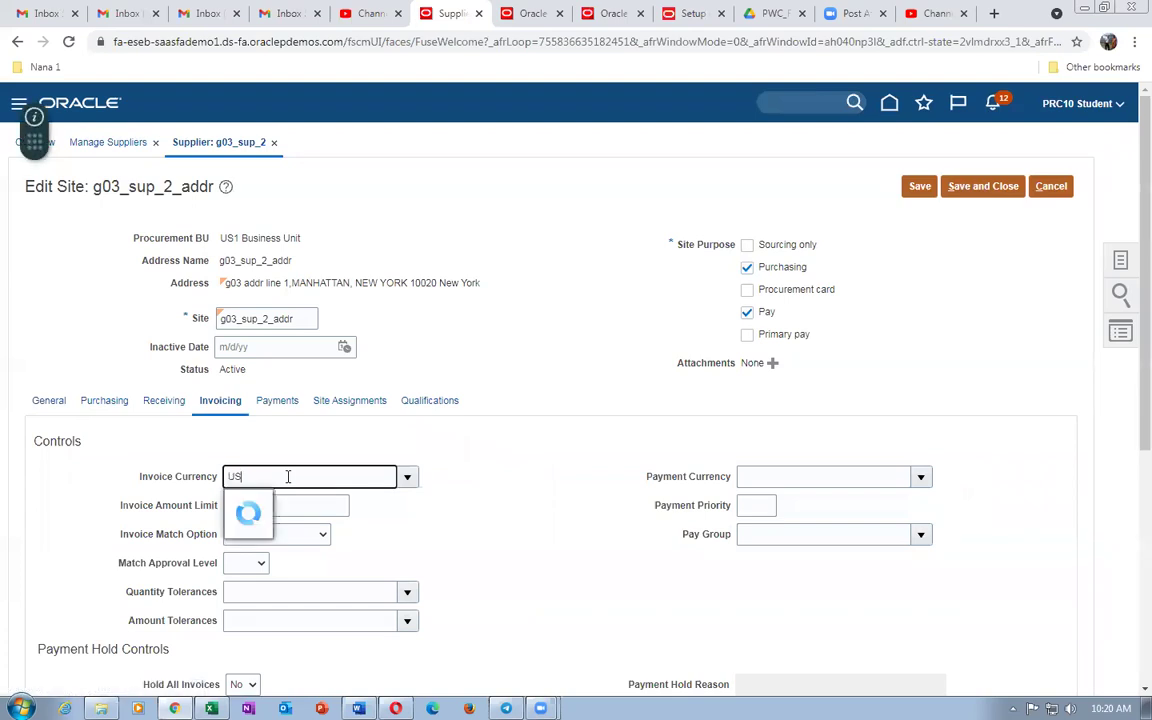
pyautogui.click(270, 504)
pyautogui.click(782, 481)
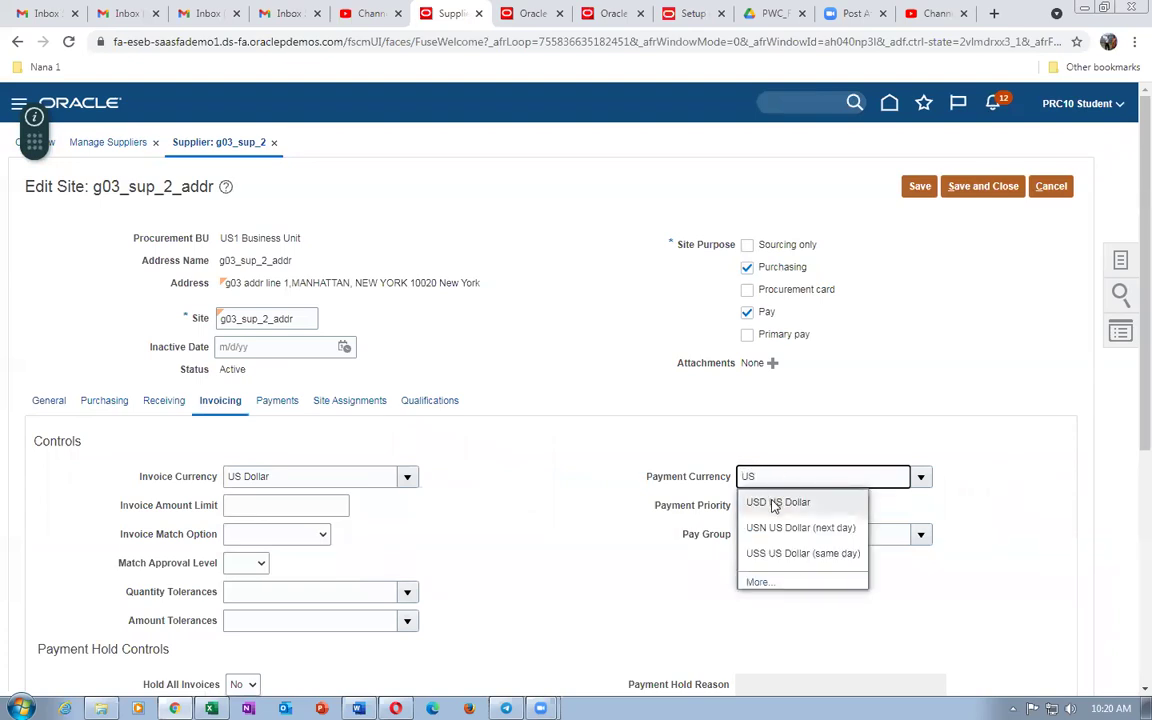
pyautogui.click(775, 503)
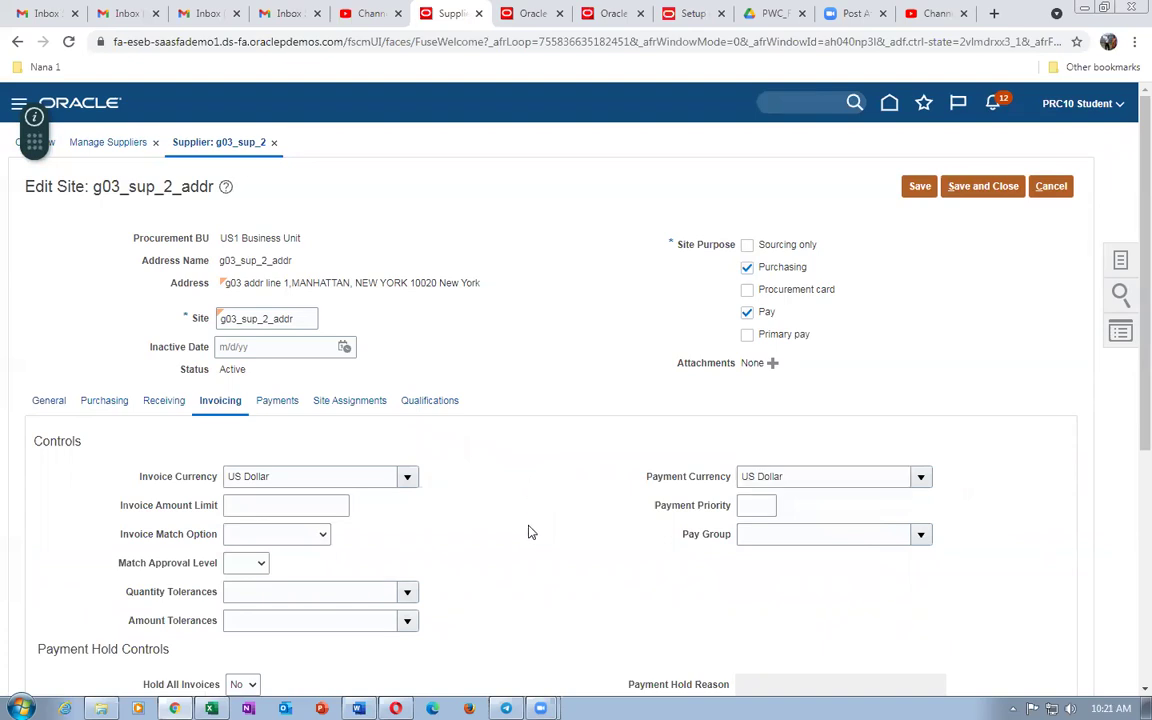
# Save and close the supplier site, then submit supplier g03_sup_2 as Spend Authorized.
pyautogui.click(919, 187)
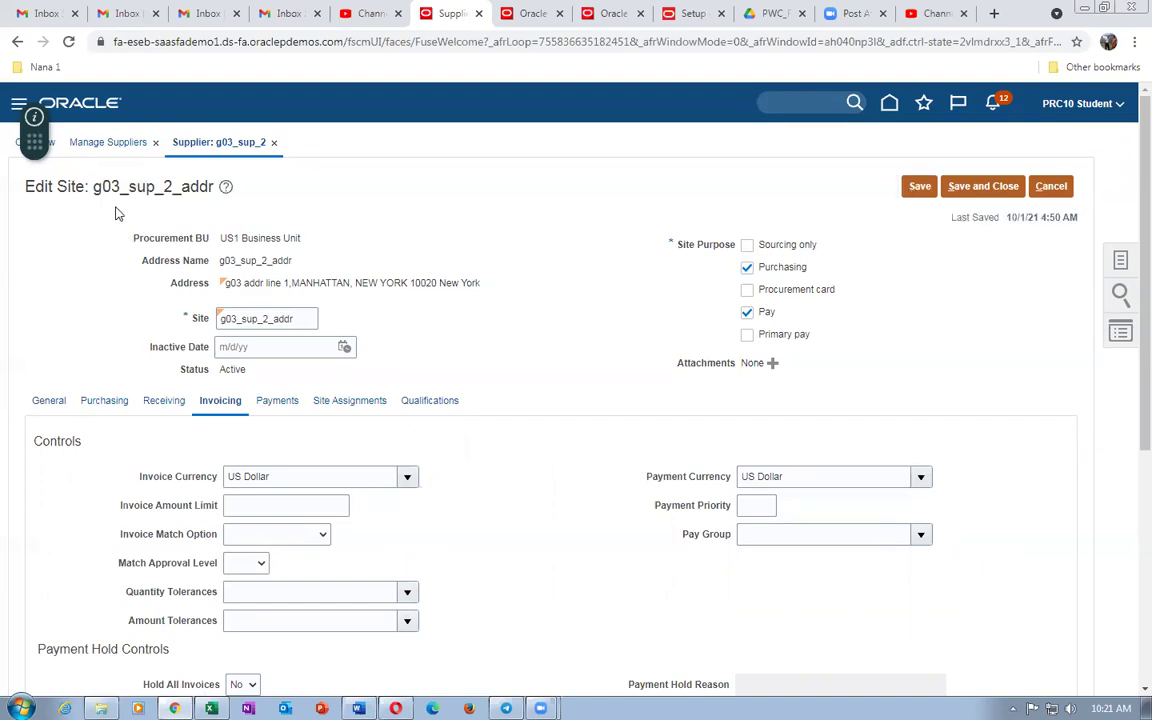
pyautogui.click(980, 189)
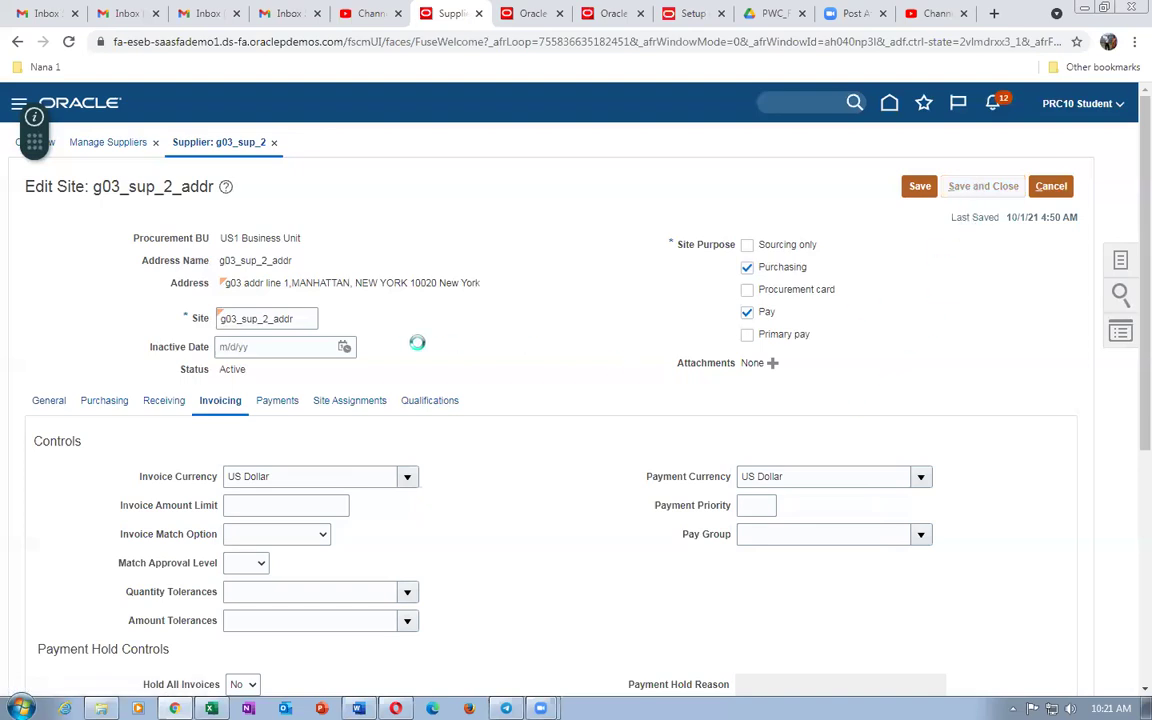
pyautogui.click(619, 411)
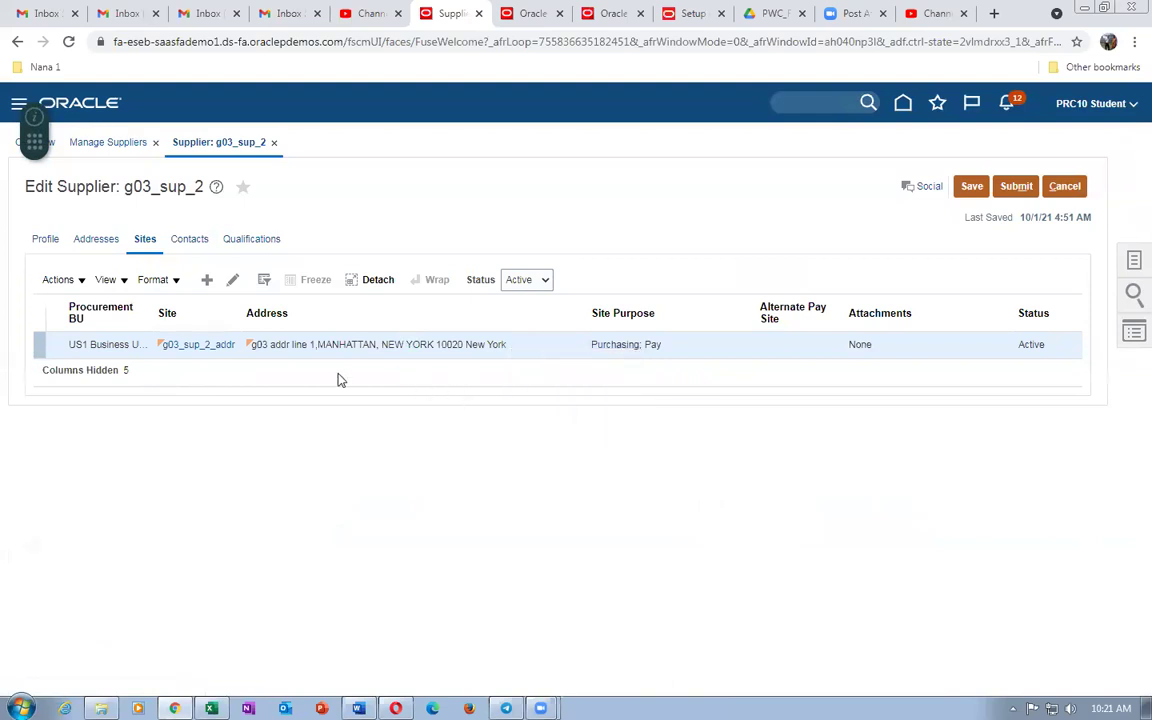
pyautogui.click(1018, 190)
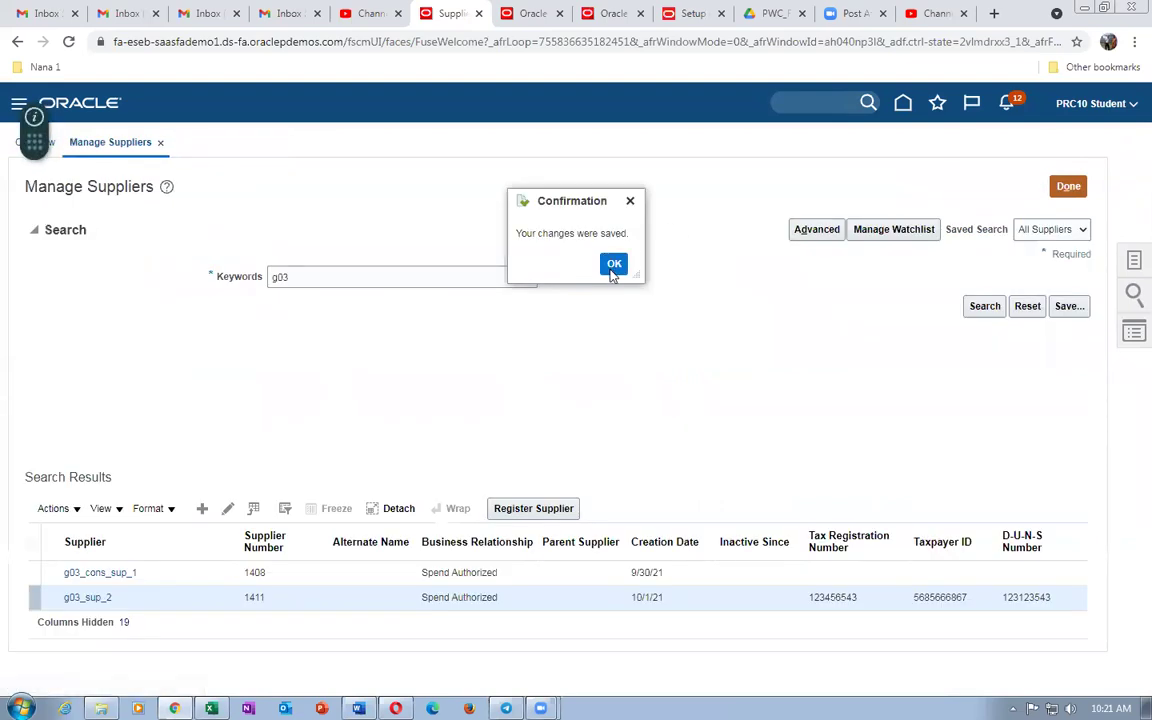
pyautogui.click(614, 264)
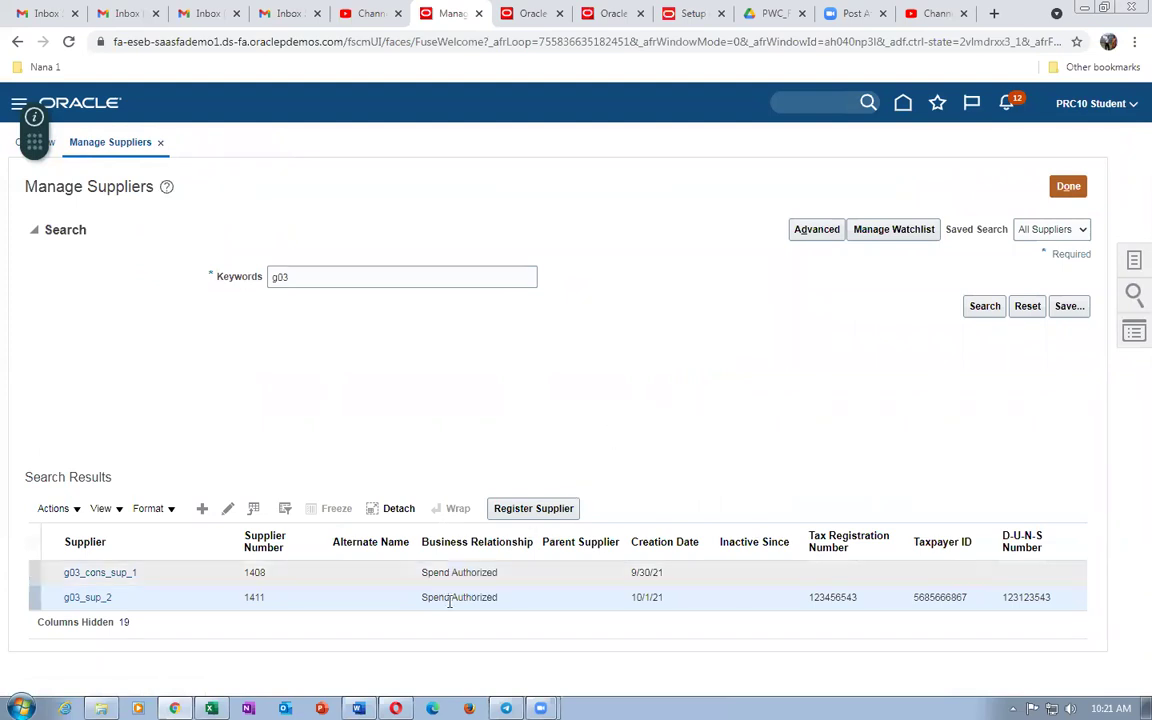
pyautogui.hotkey('alt', 'Tab')
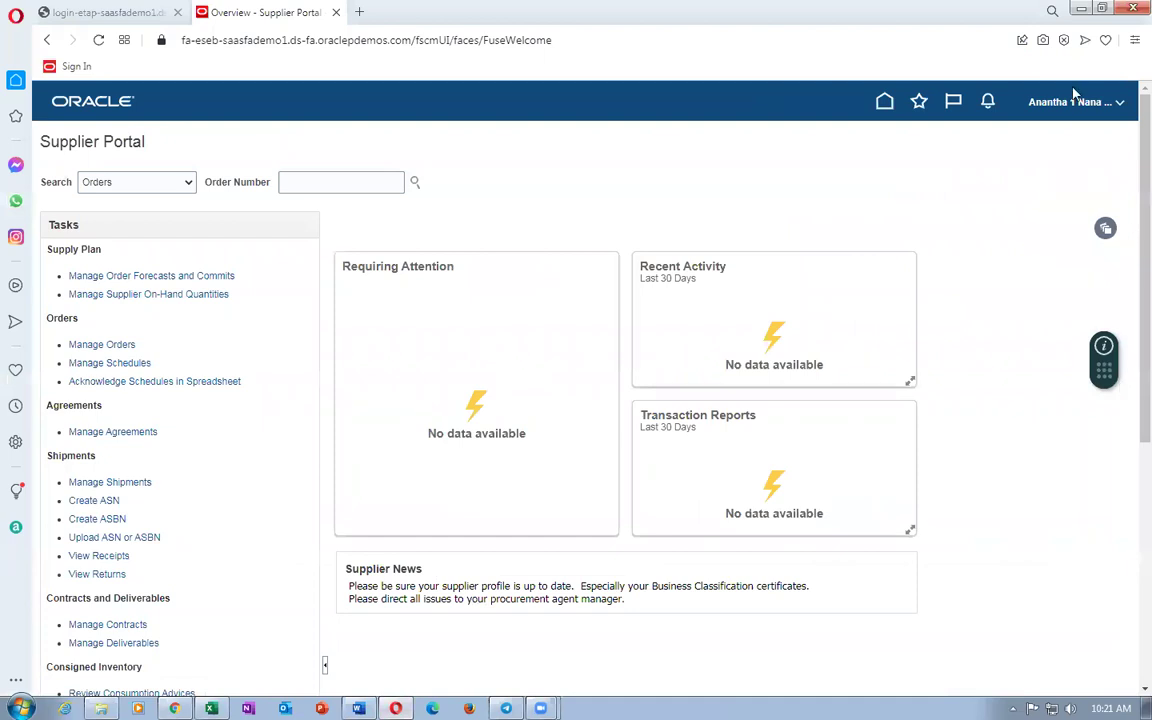
# Sign out of the Supplier Portal with single sign-off, then sign back in to the overview.
pyautogui.click(1077, 108)
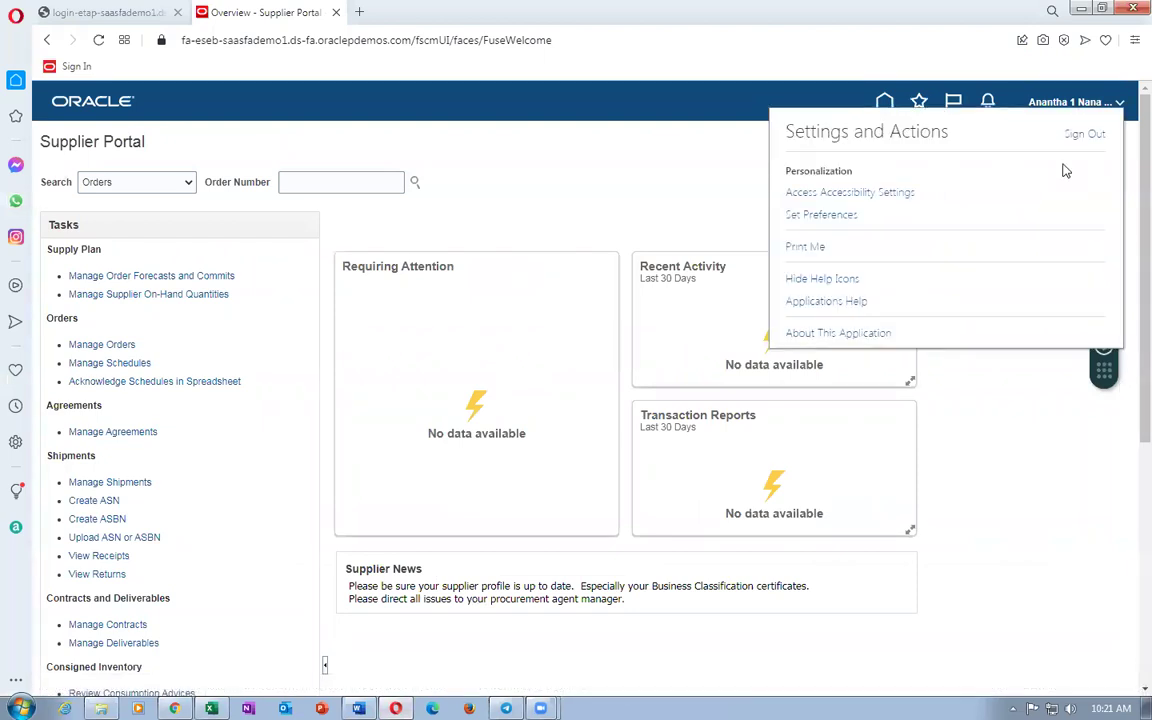
pyautogui.click(1085, 134)
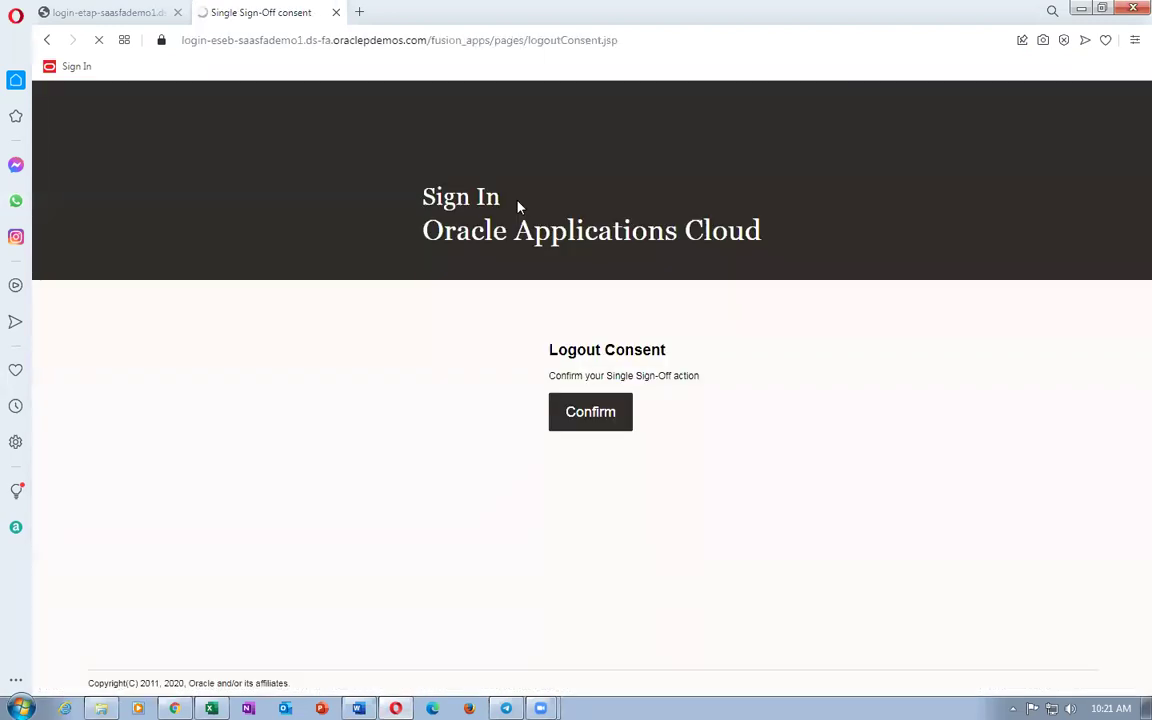
pyautogui.click(597, 414)
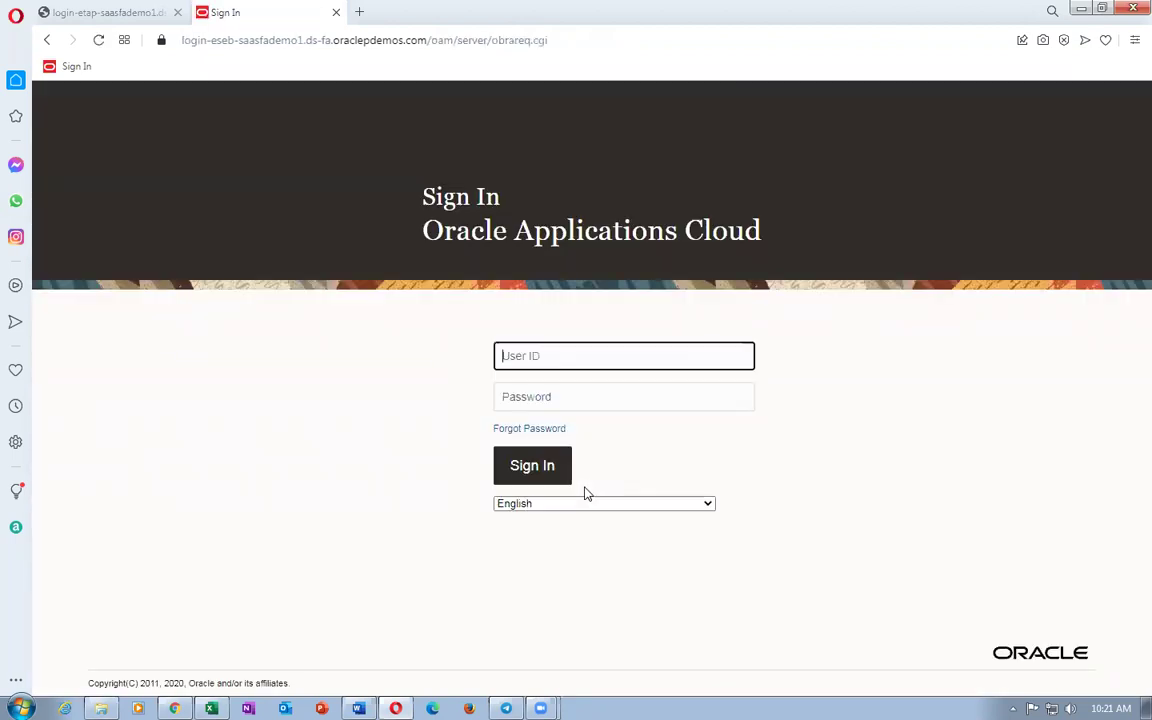
pyautogui.click(538, 474)
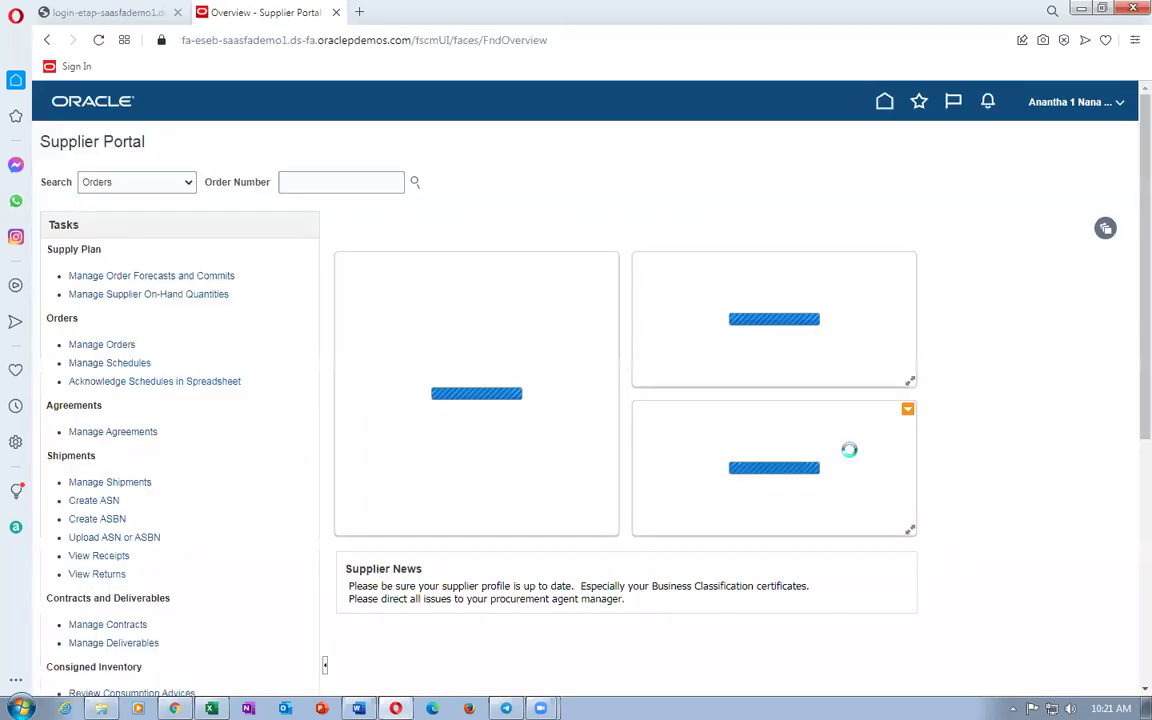
pyautogui.scroll(-1, 1130, 260)
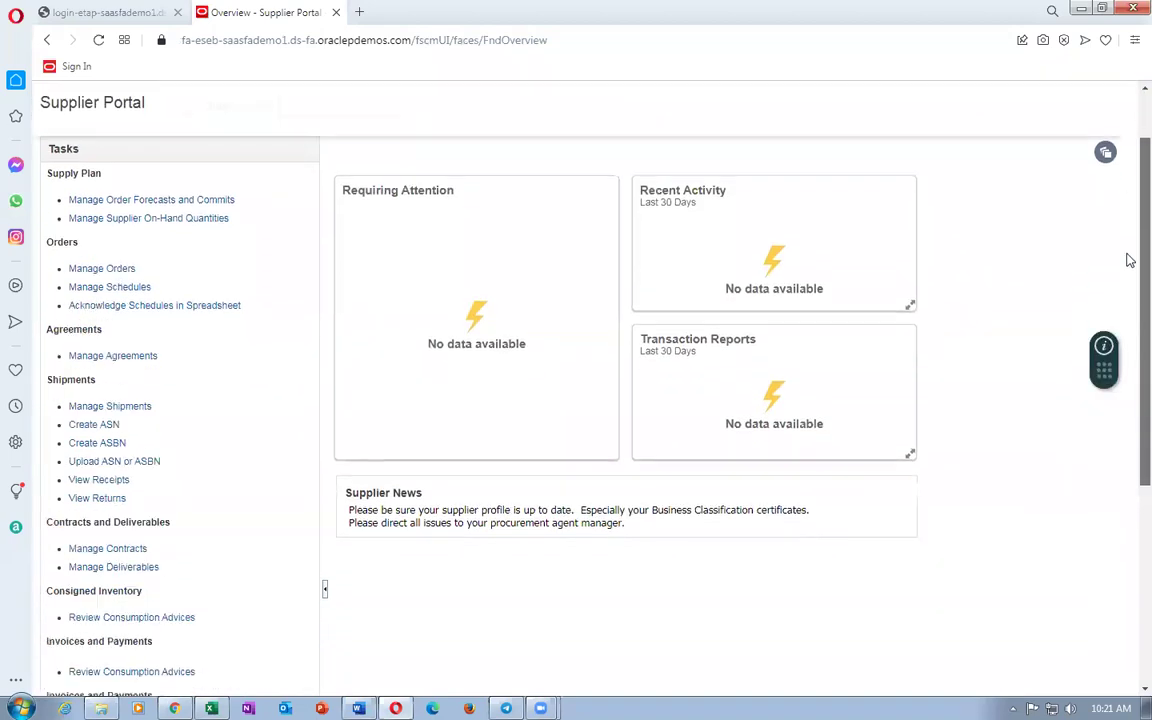
pyautogui.scroll(-4, 1130, 260)
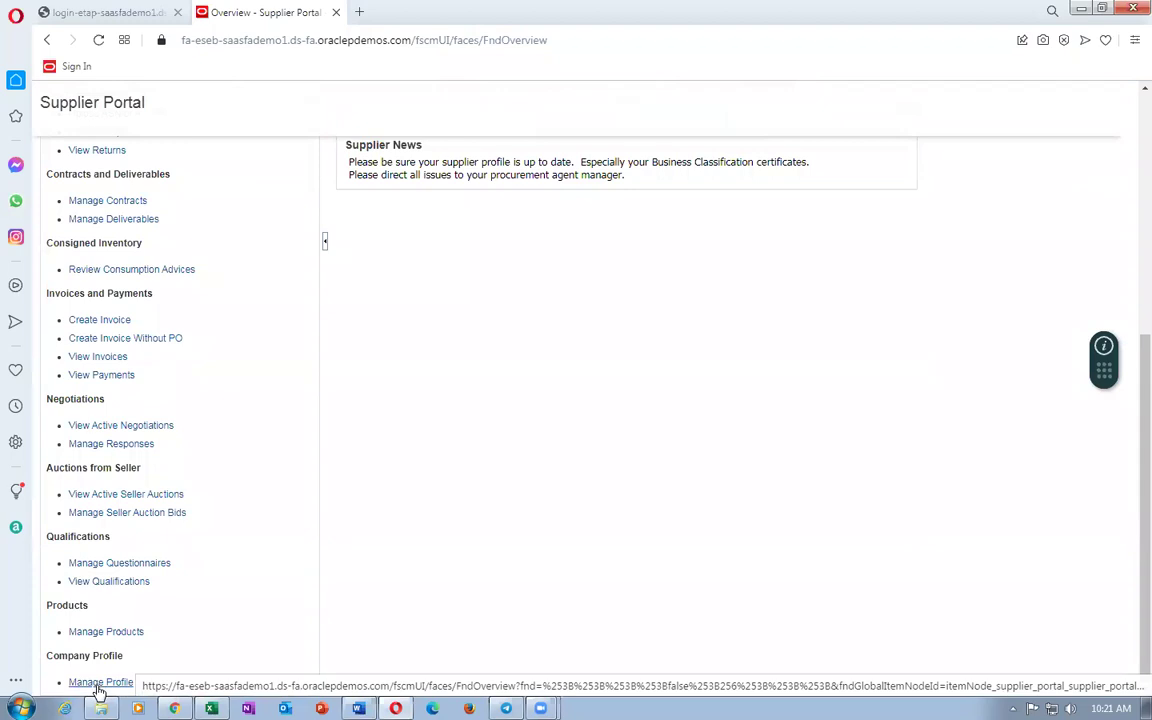
# Open the Company Profile's Business Classifications and accept editing it as a change request.
pyautogui.click(100, 682)
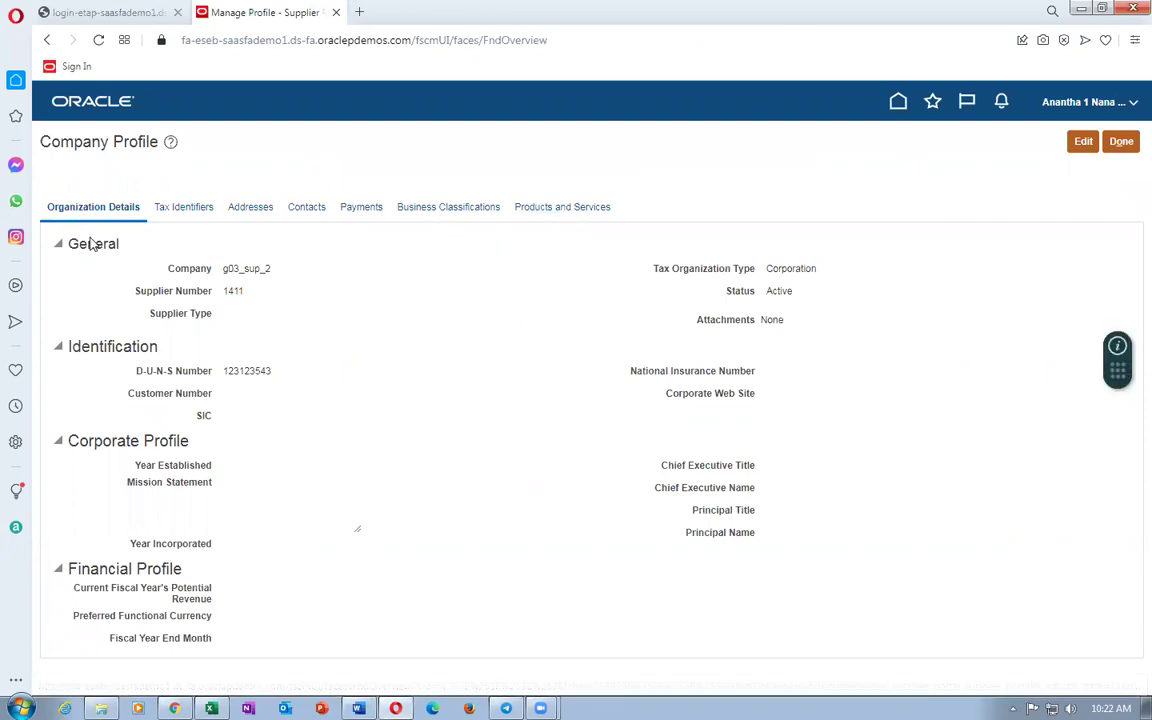
pyautogui.click(435, 208)
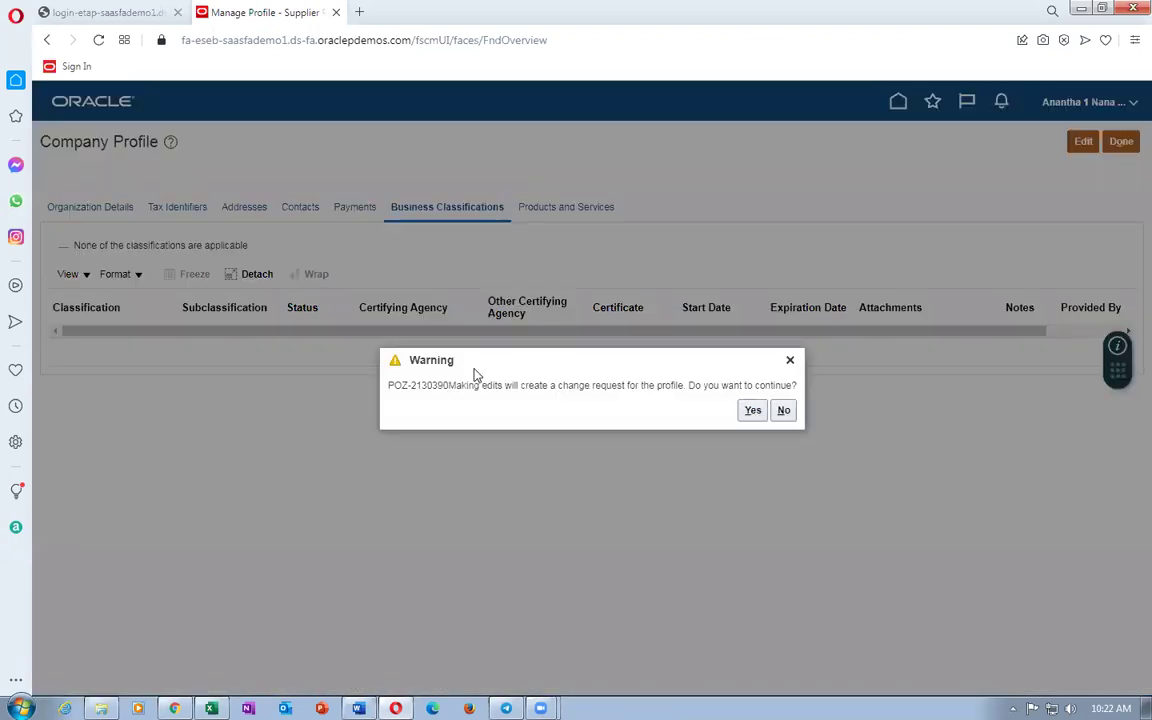
pyautogui.moveTo(446, 391); pyautogui.dragTo(668, 388)
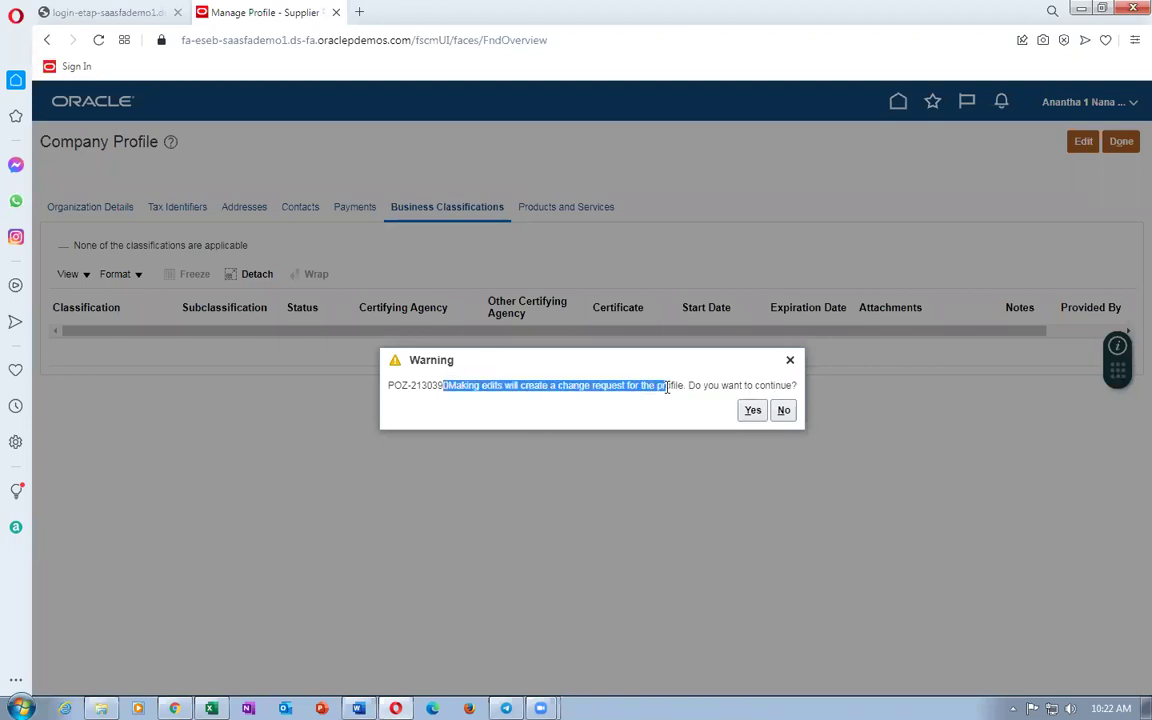
pyautogui.click(753, 410)
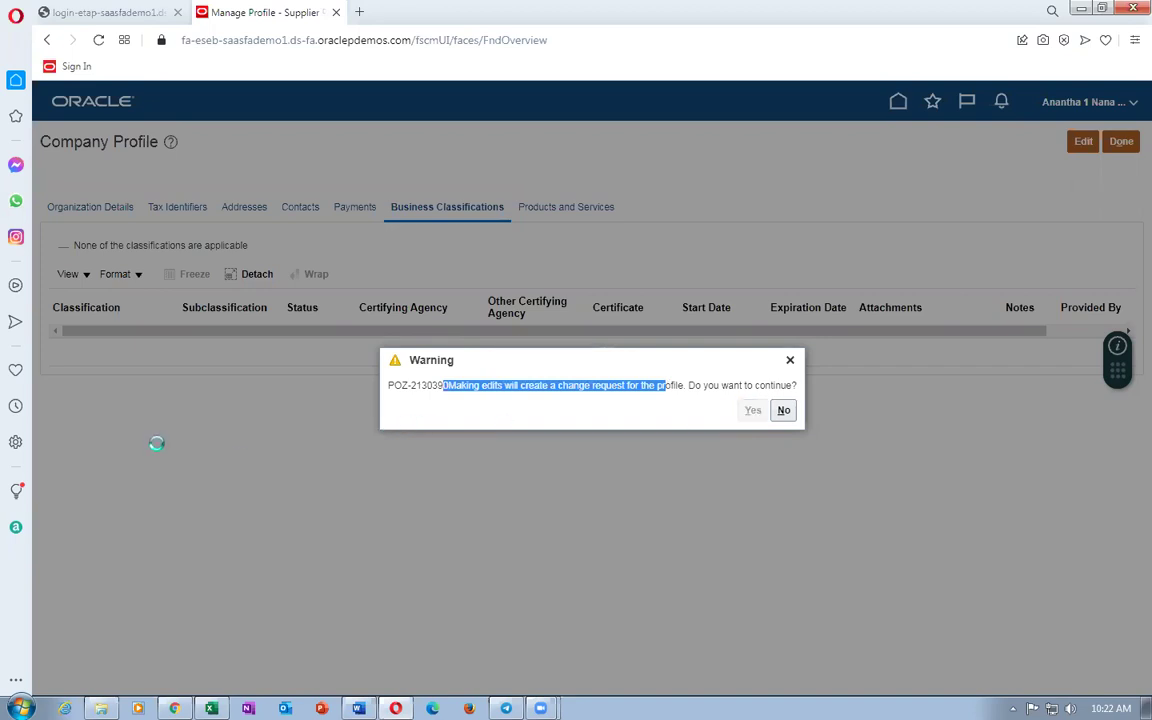
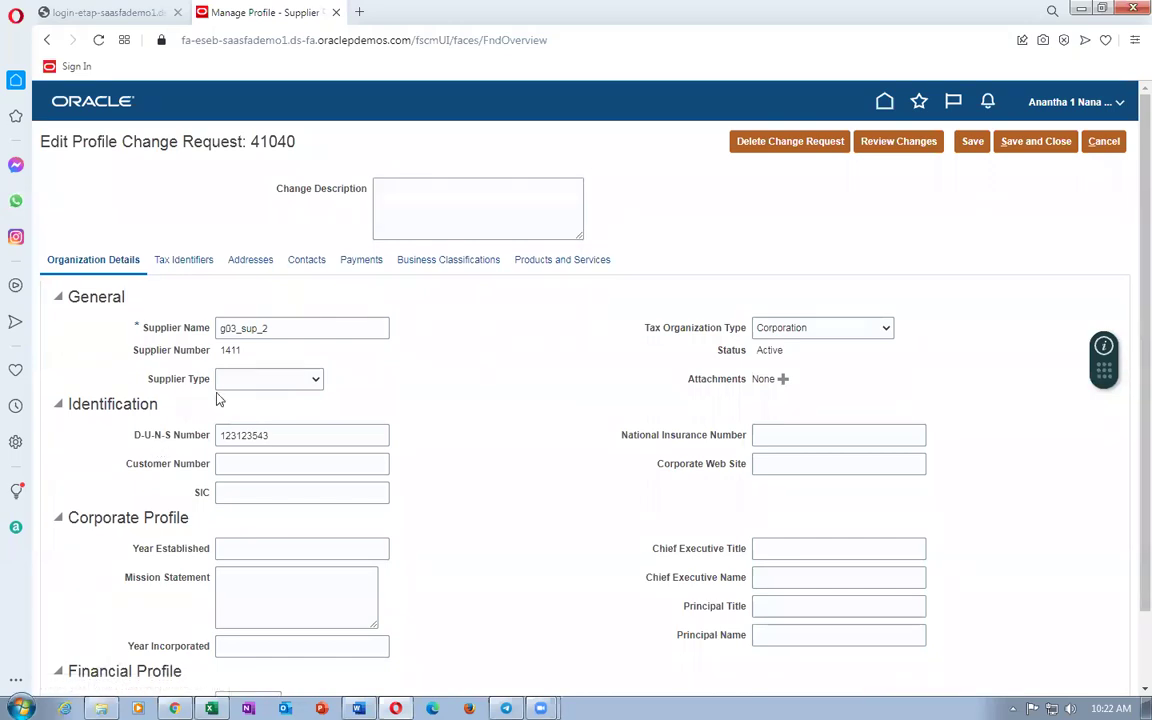
# Add a new business classification row and set it to Small Business.
pyautogui.click(440, 262)
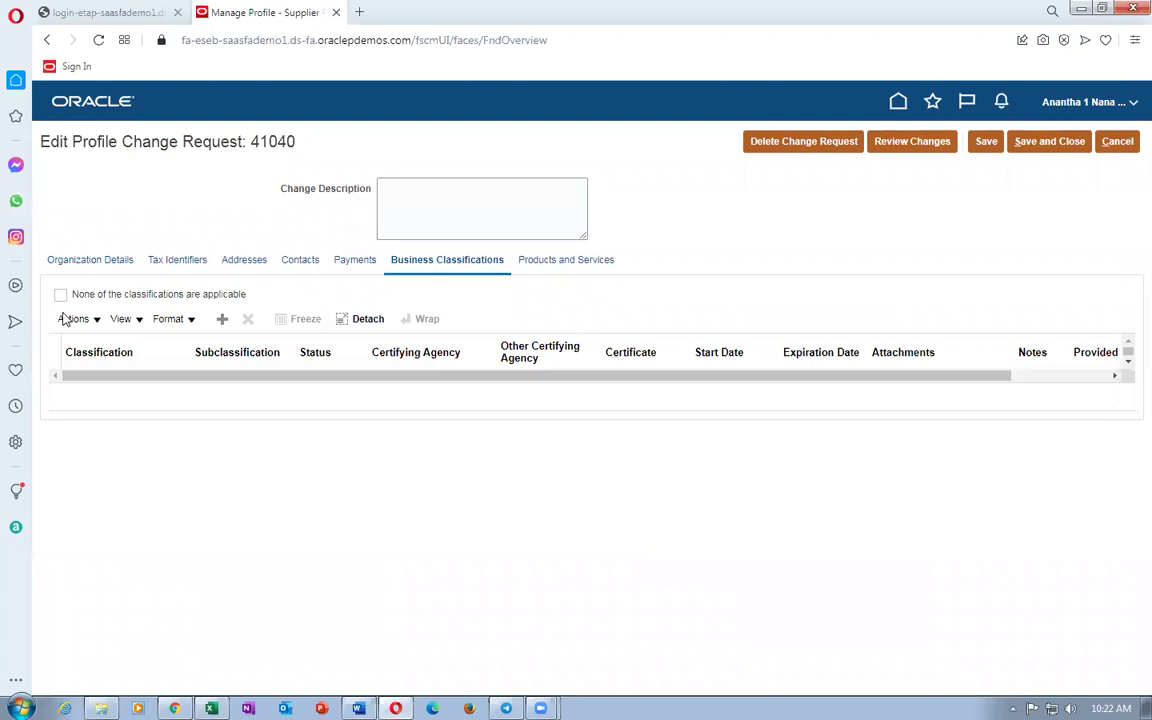
pyautogui.click(63, 318)
pyautogui.click(80, 341)
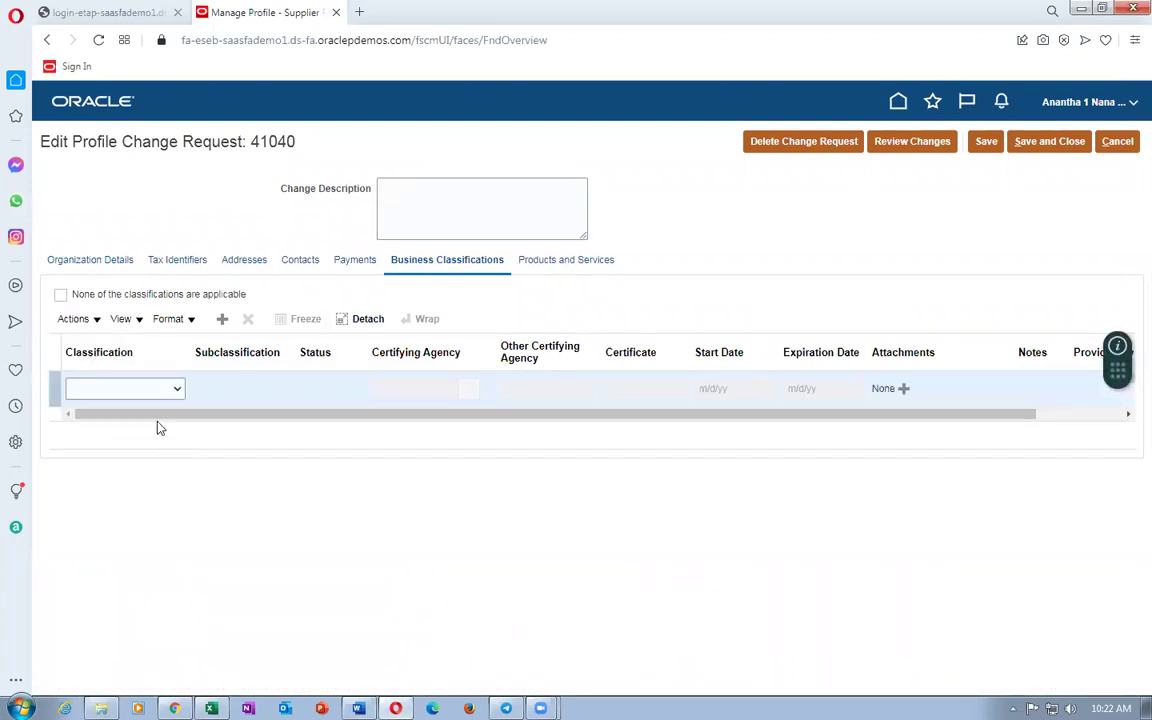
pyautogui.click(144, 392)
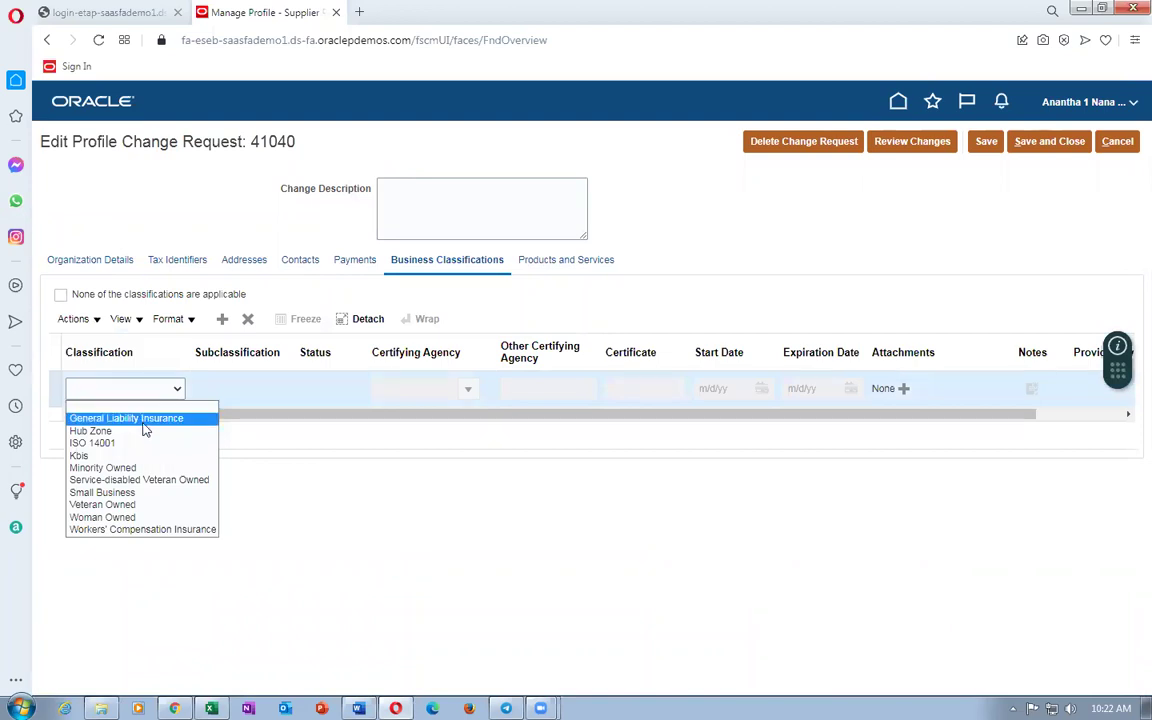
pyautogui.click(142, 493)
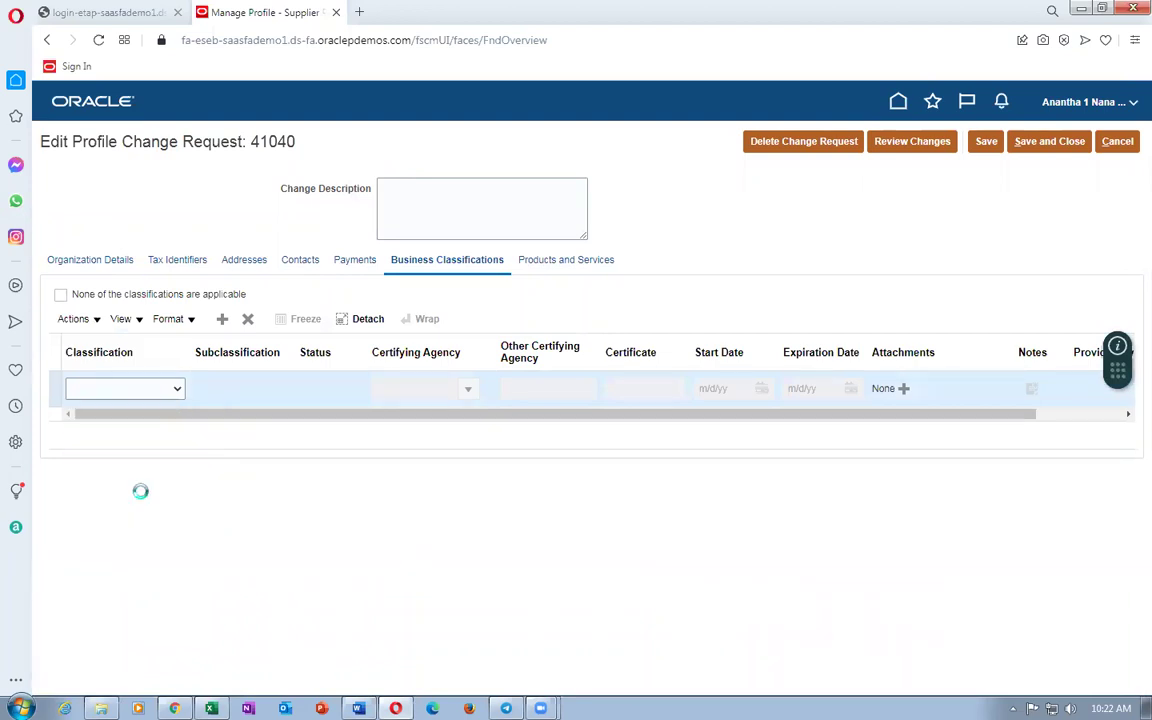
# Set the certifying agency to New York Council and the certificate number to 123.
pyautogui.click(419, 390)
pyautogui.click(468, 390)
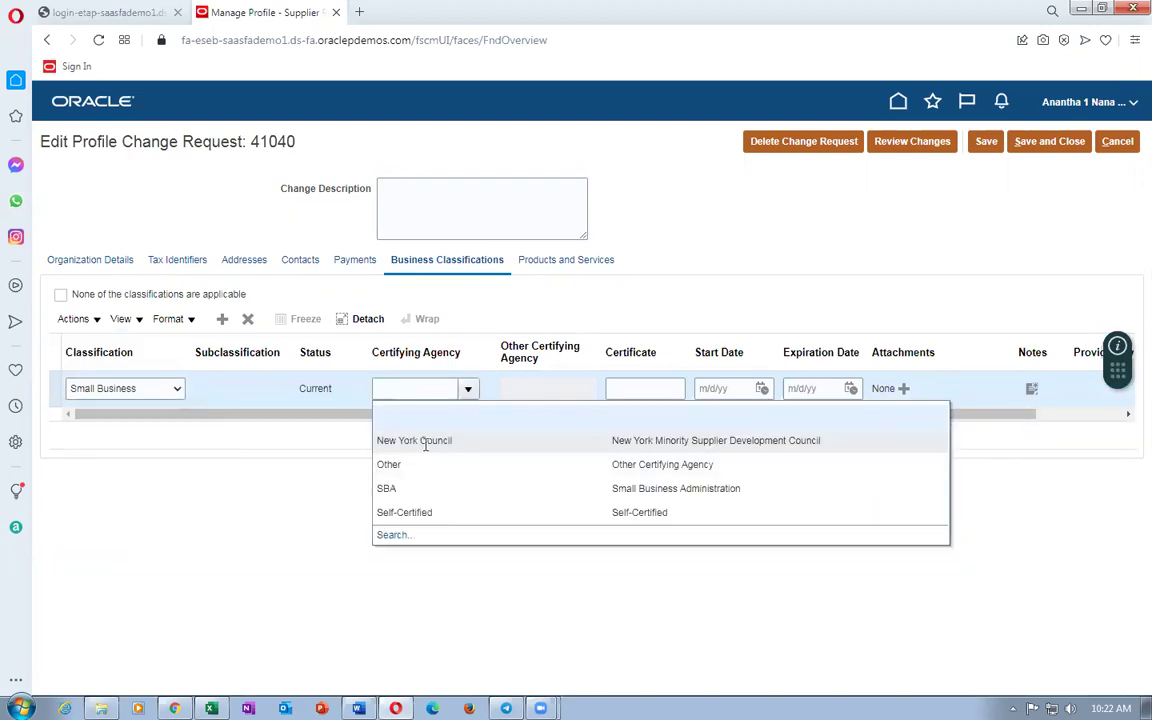
pyautogui.click(414, 440)
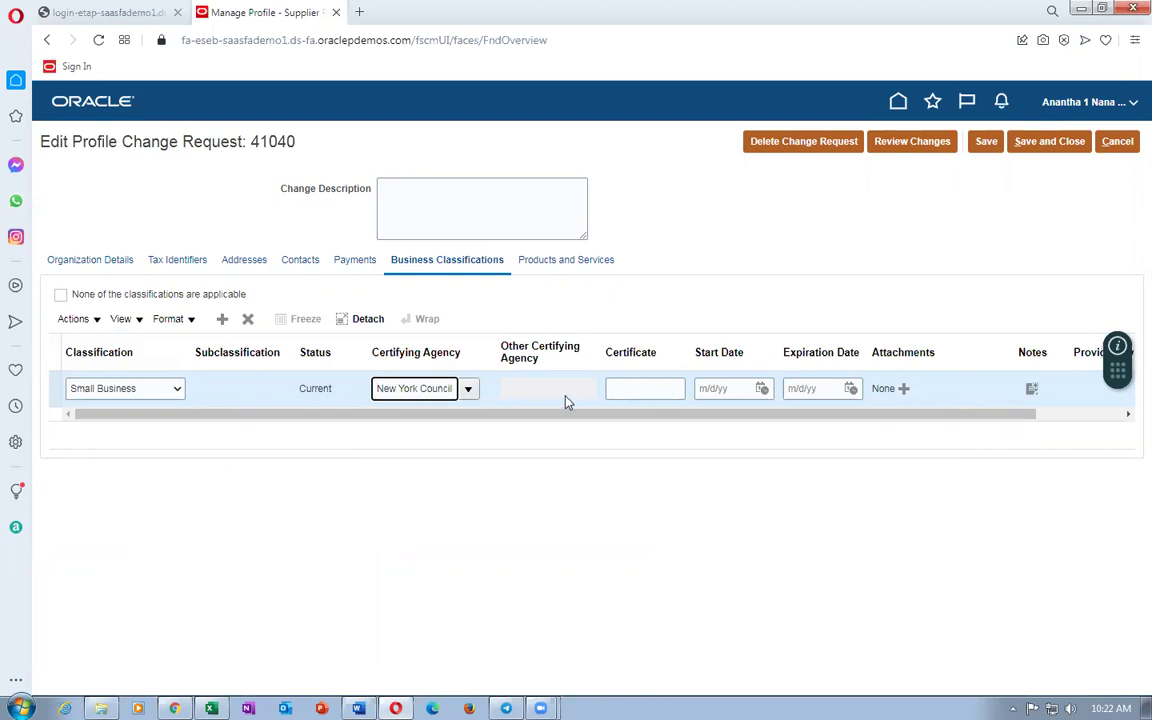
pyautogui.click(636, 388)
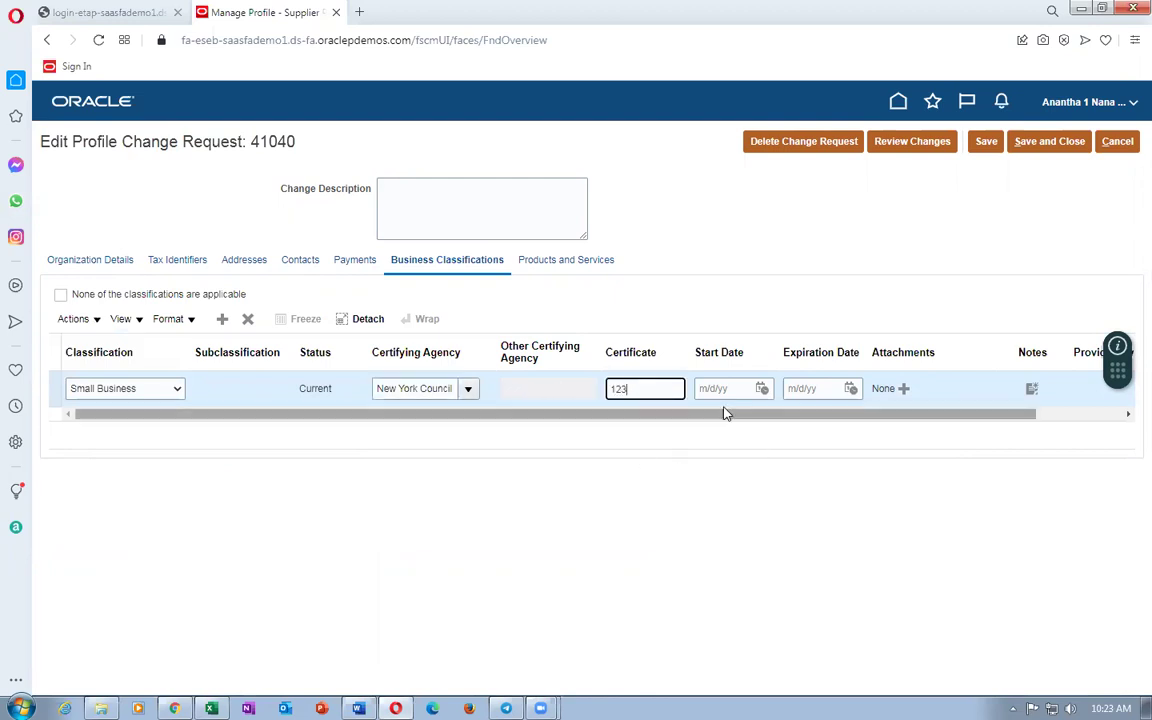
pyautogui.click(747, 383)
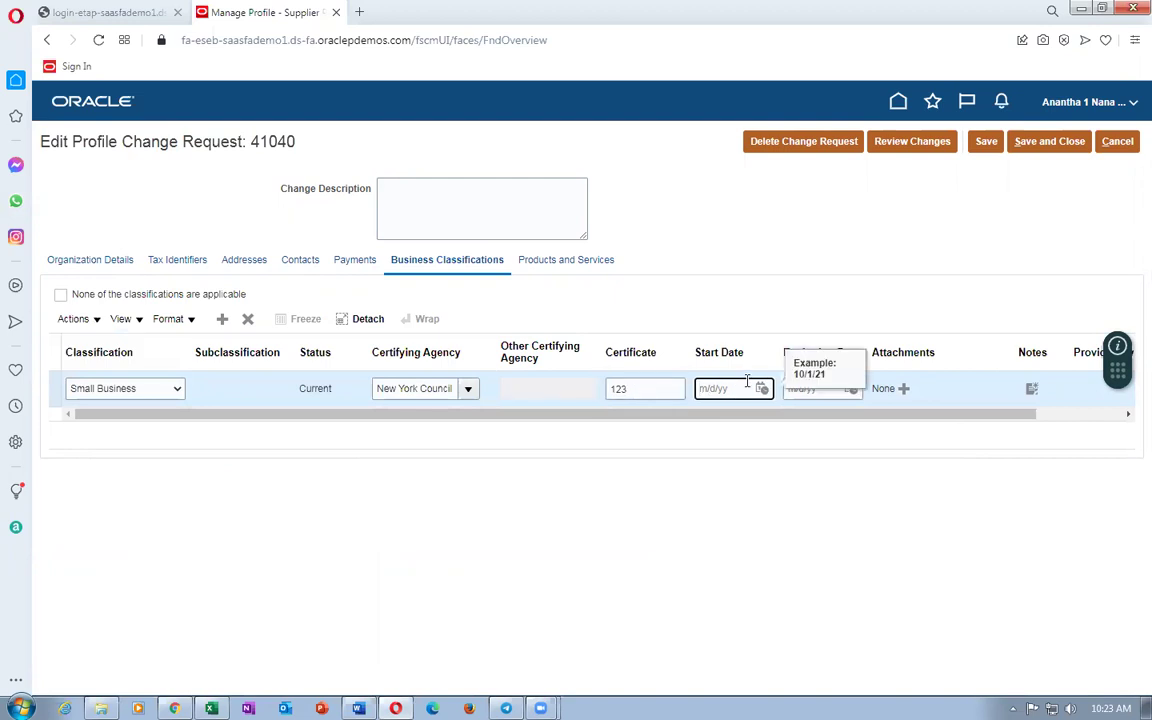
# Give the classification start date 1/1/21 and expiration date 12/31/21.
pyautogui.write('01/01/21')
pyautogui.press('Tab')
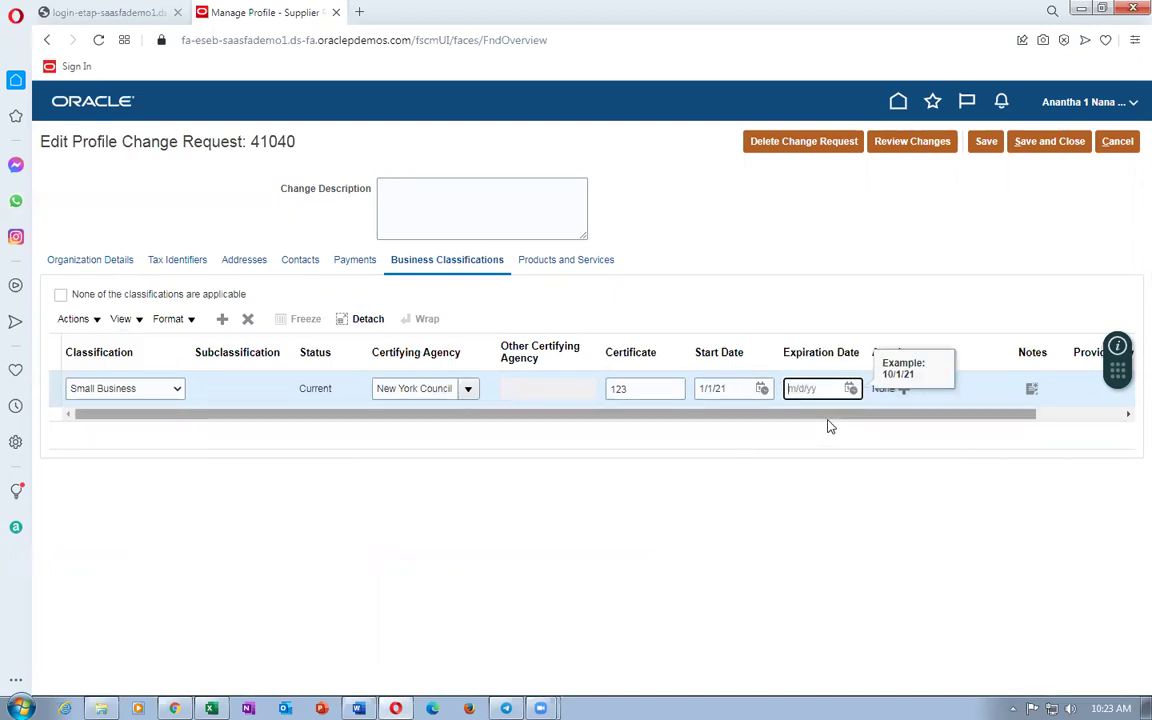
pyautogui.write('12/31')
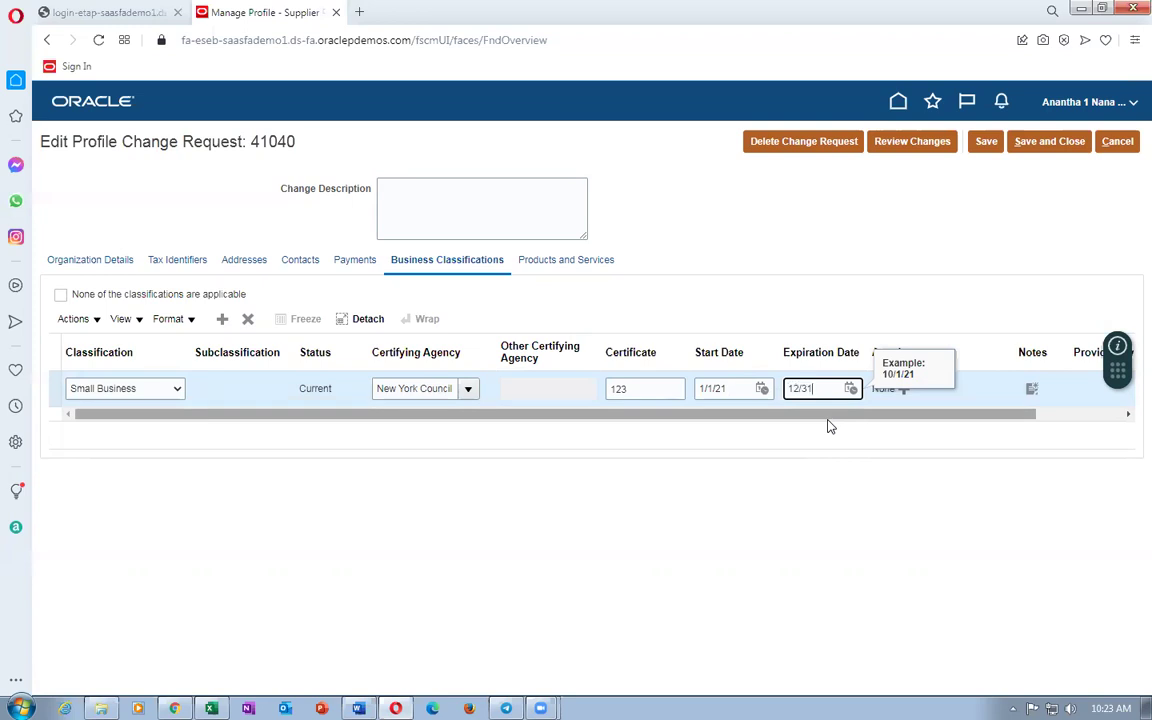
pyautogui.write('/21')
pyautogui.click(828, 426)
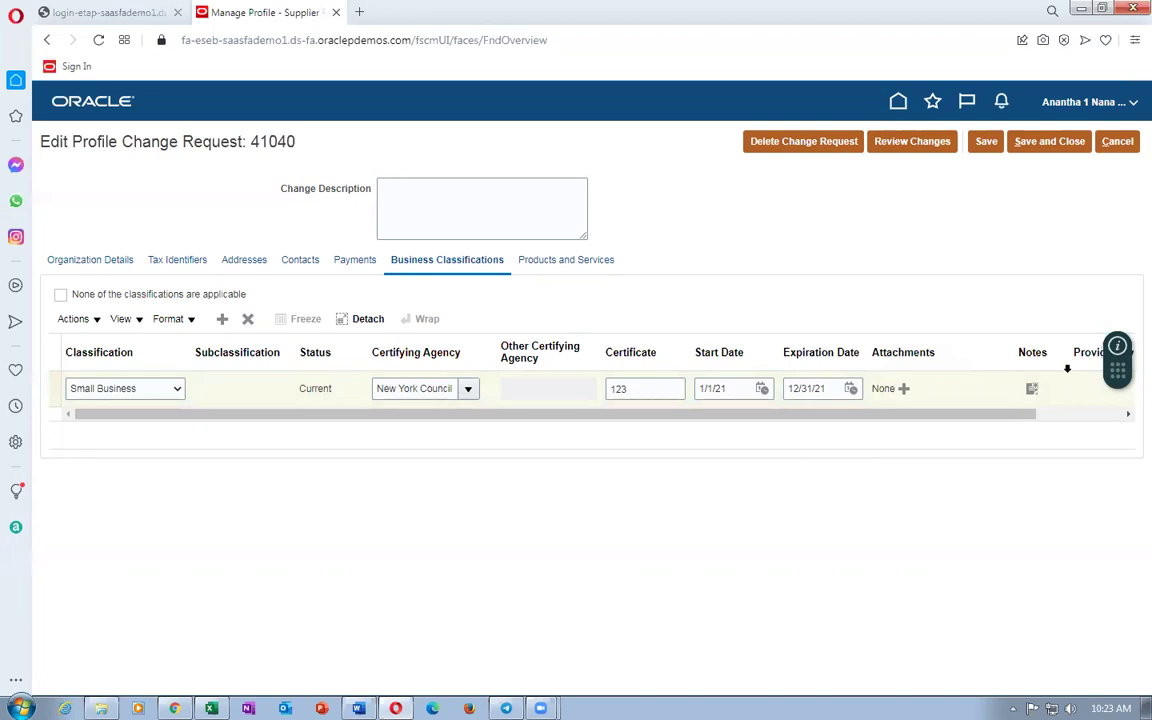
pyautogui.moveTo(1117, 357); pyautogui.dragTo(8, 72)
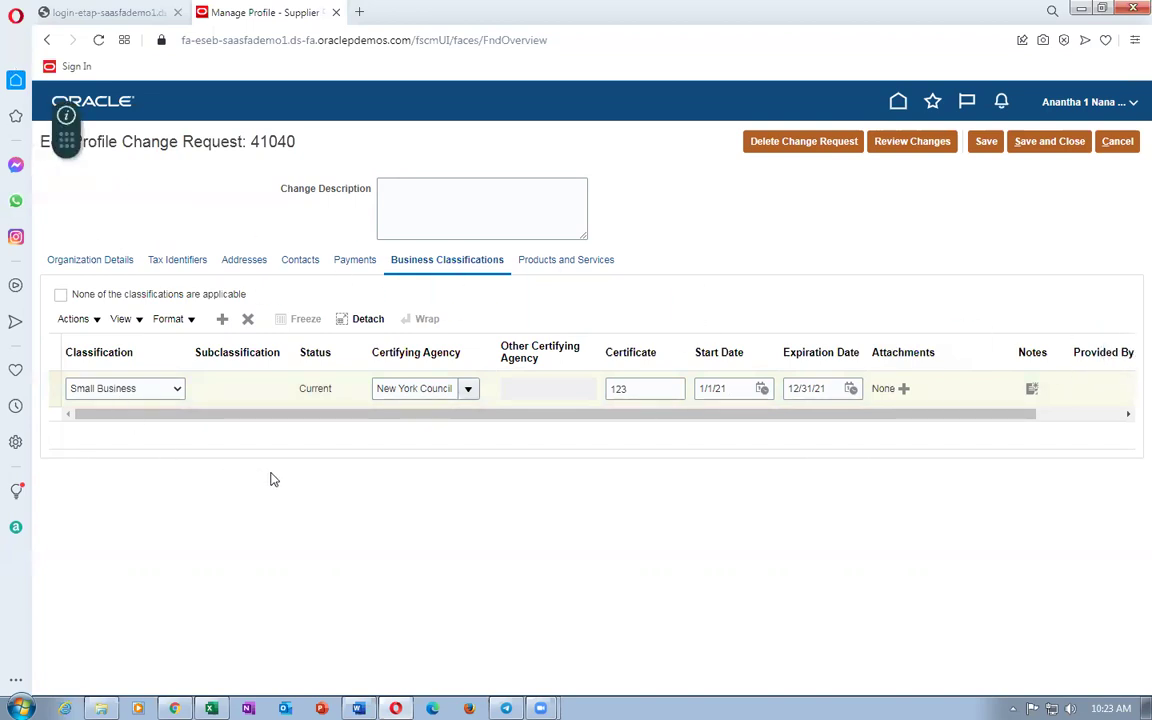
# Review and confirm the classification changes, submit request 41040, dismiss the confirmation, and finish with Done.
pyautogui.click(912, 145)
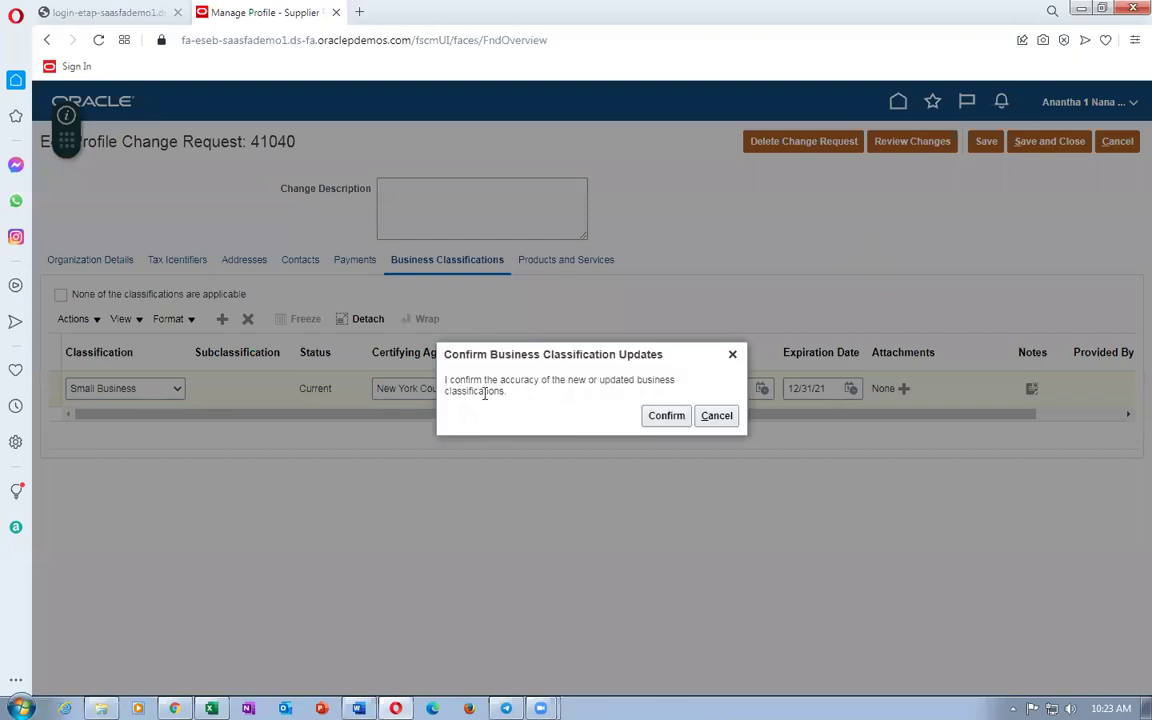
pyautogui.click(668, 416)
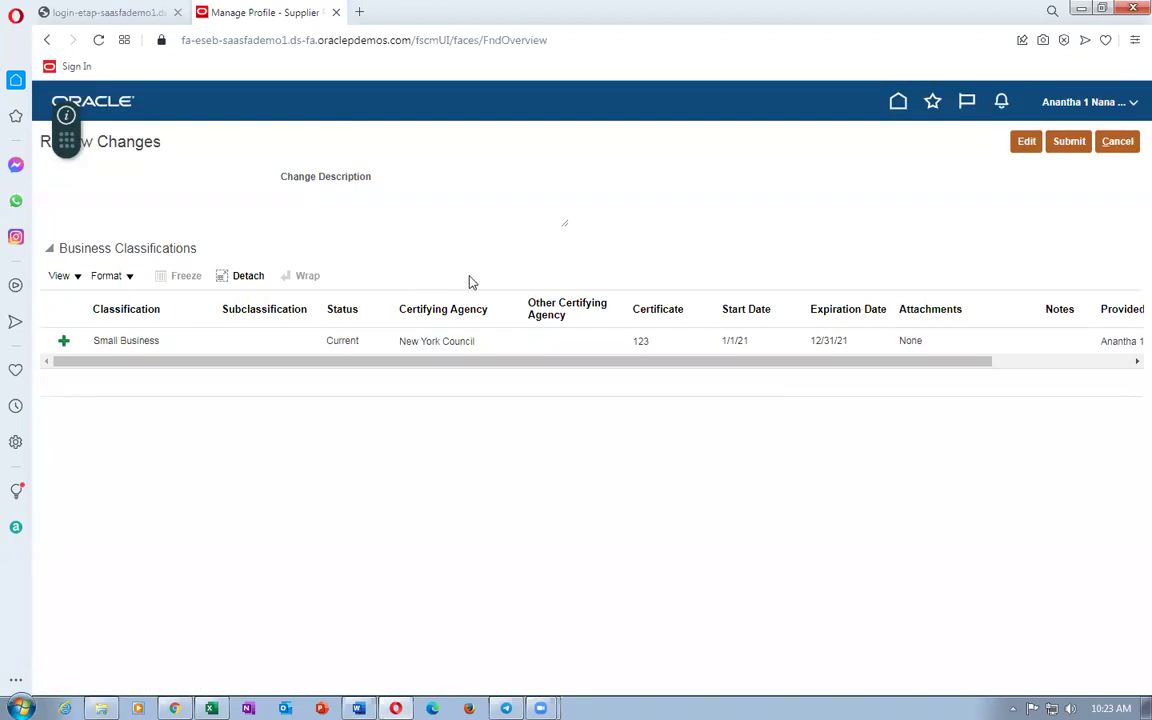
pyautogui.click(1068, 142)
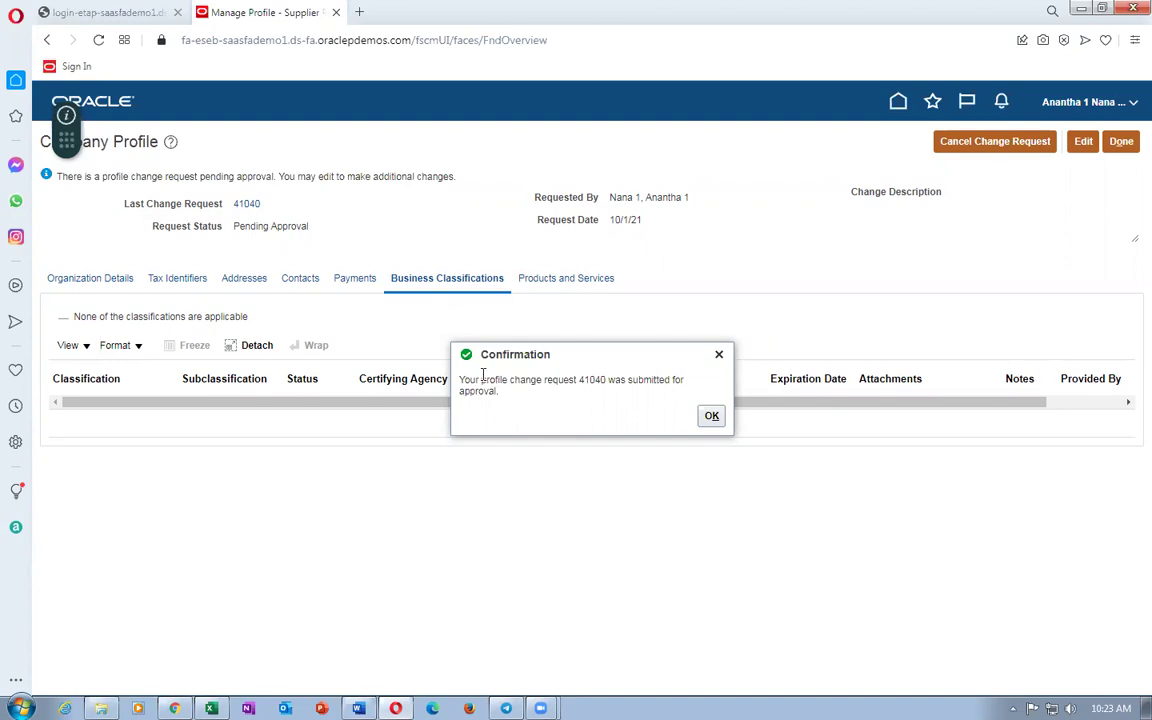
pyautogui.moveTo(482, 379); pyautogui.dragTo(494, 391)
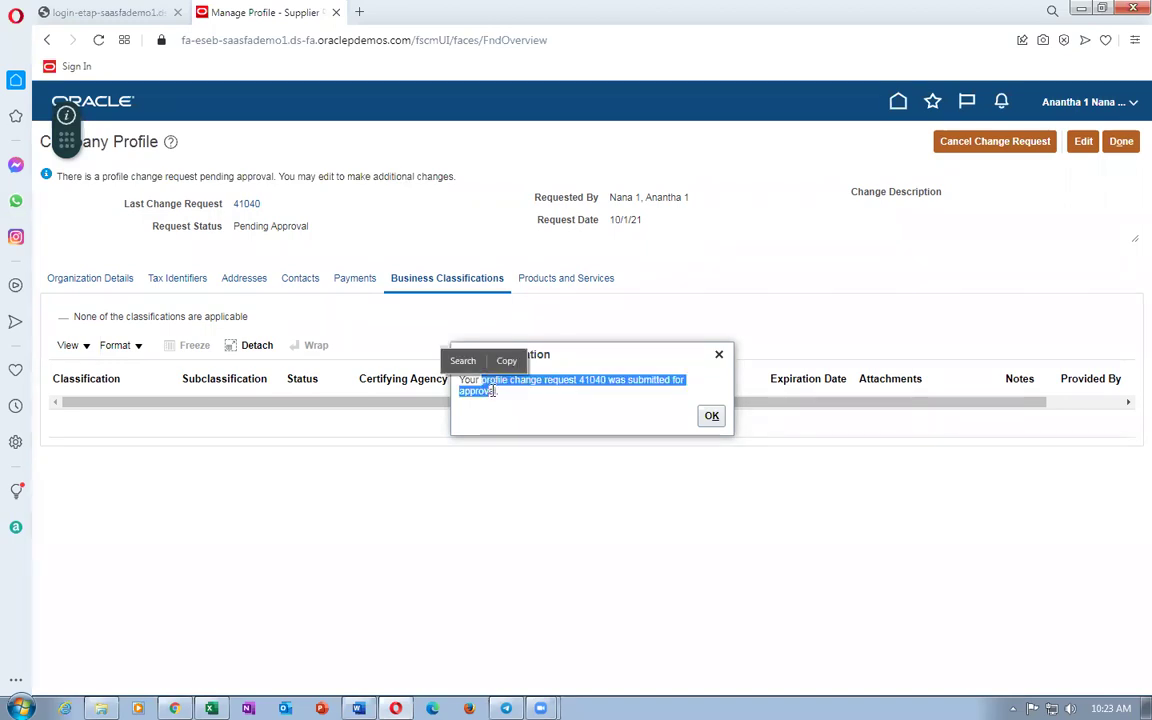
pyautogui.click(711, 415)
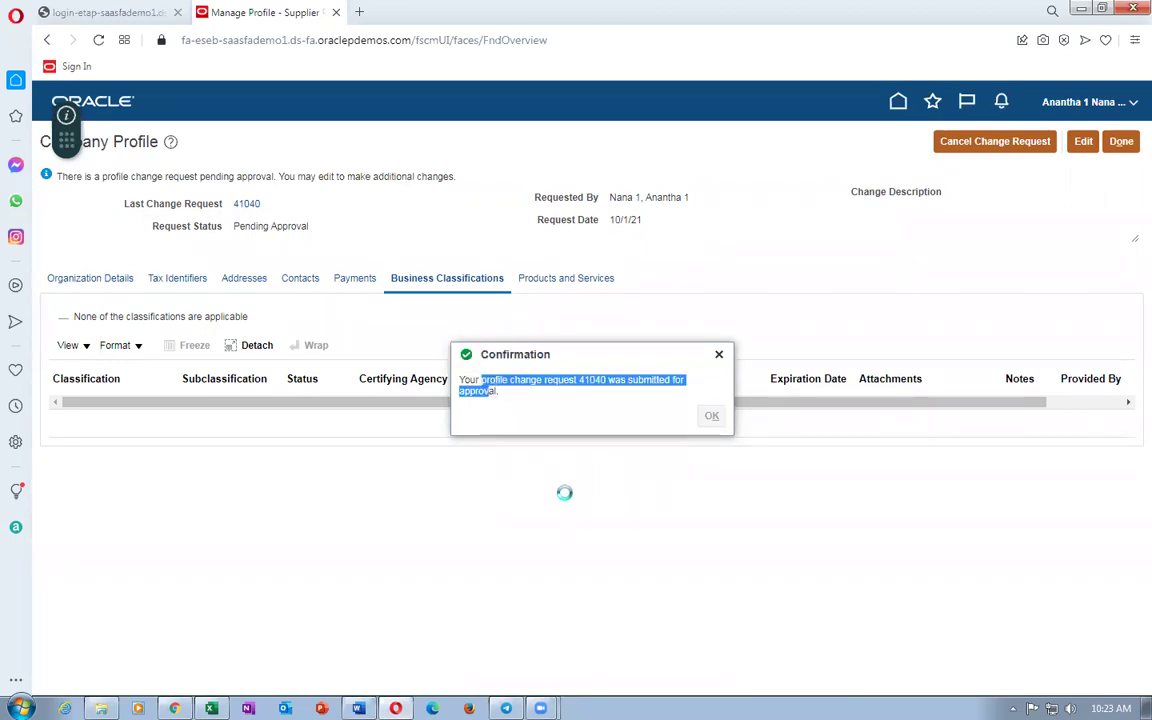
pyautogui.click(1123, 142)
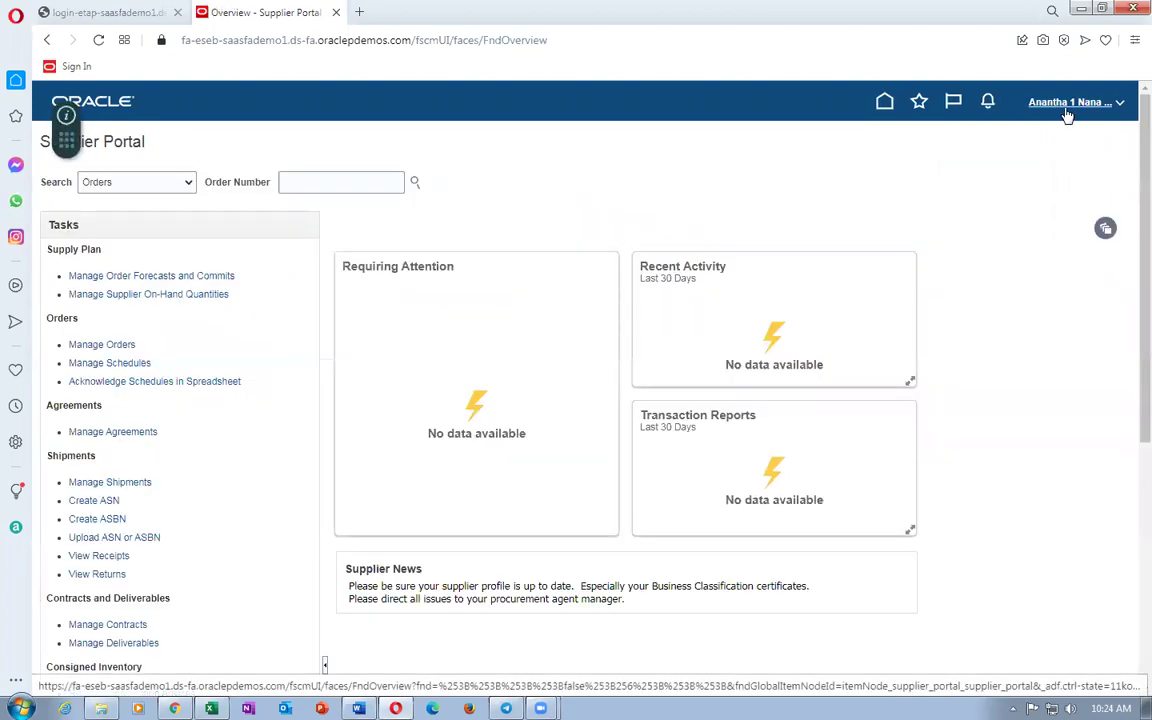
# Sign out, sign back in, and open Manage Profile to see request 41040 as Processed.
pyautogui.click(1067, 108)
pyautogui.click(1083, 134)
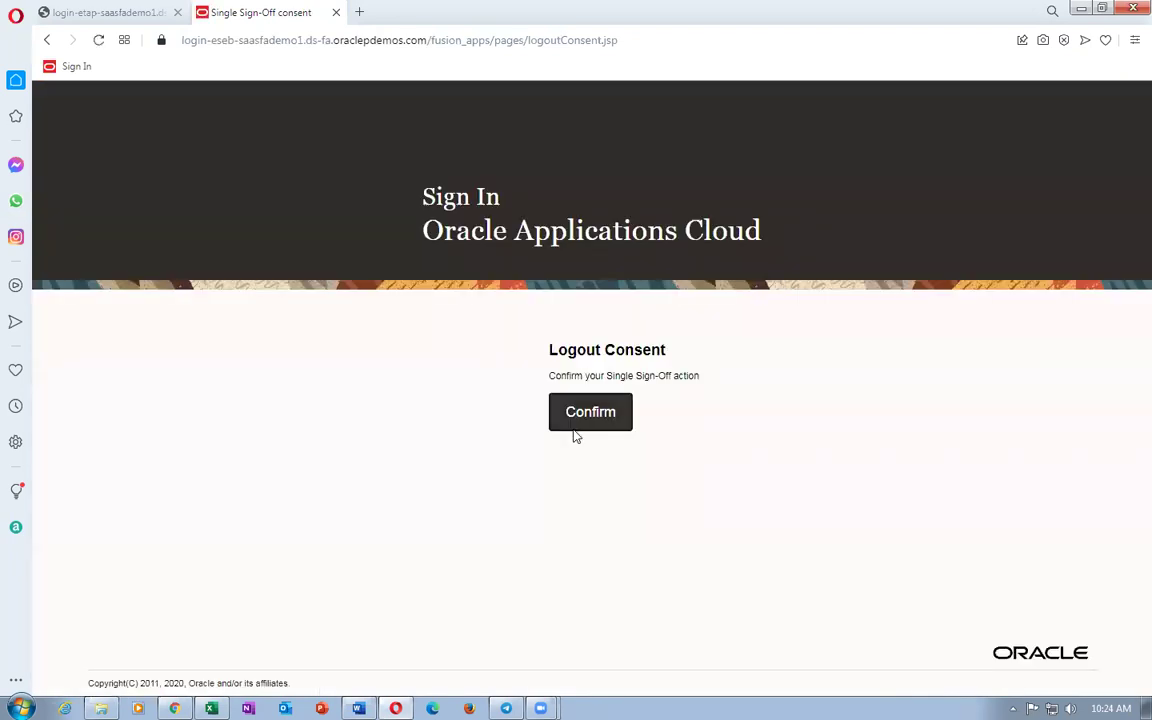
pyautogui.click(587, 412)
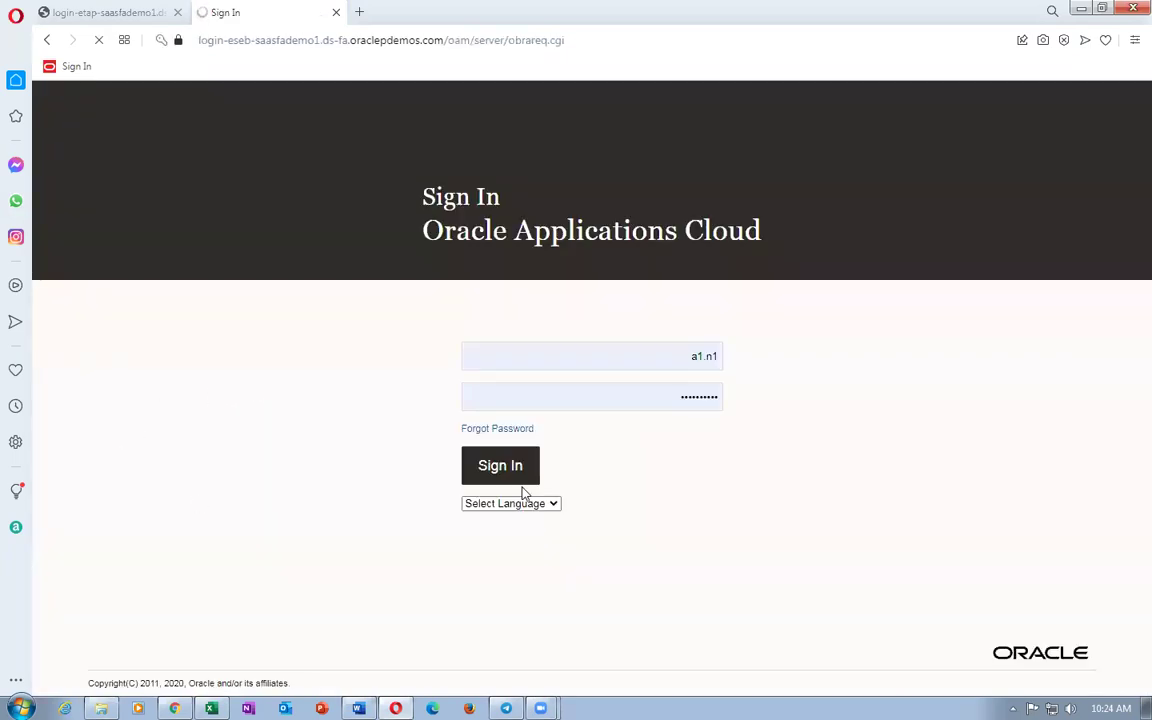
pyautogui.click(517, 472)
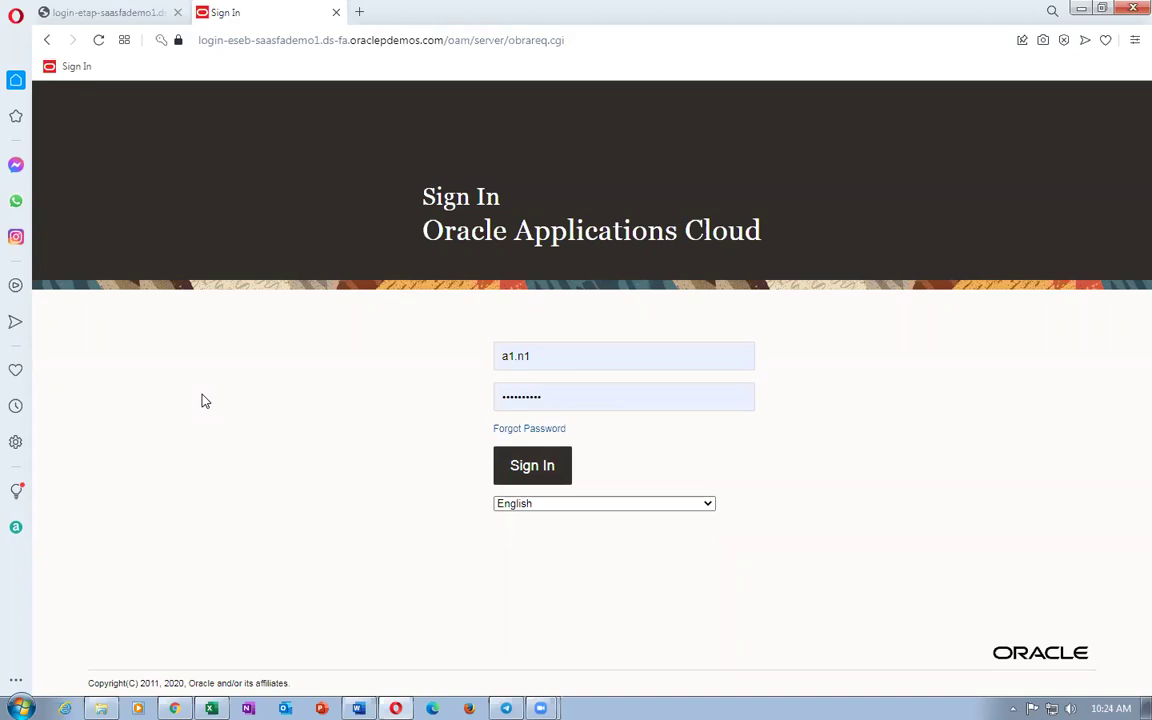
pyautogui.scroll(-3, 170, 432)
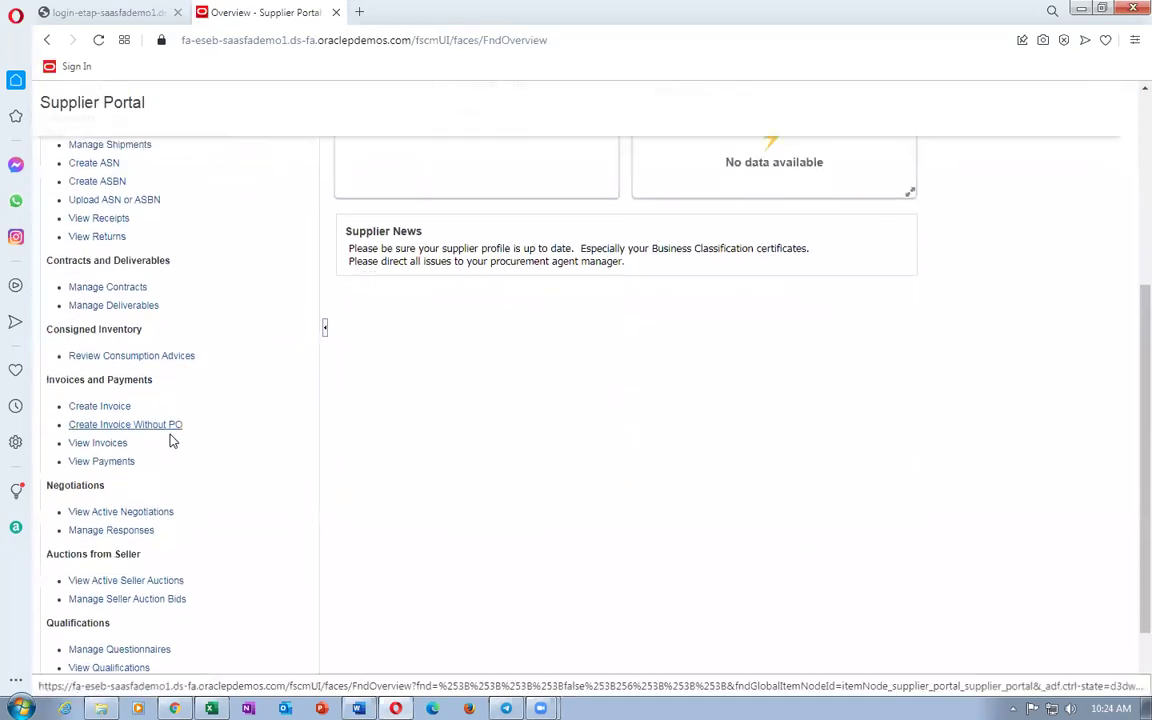
pyautogui.scroll(-2, 170, 441)
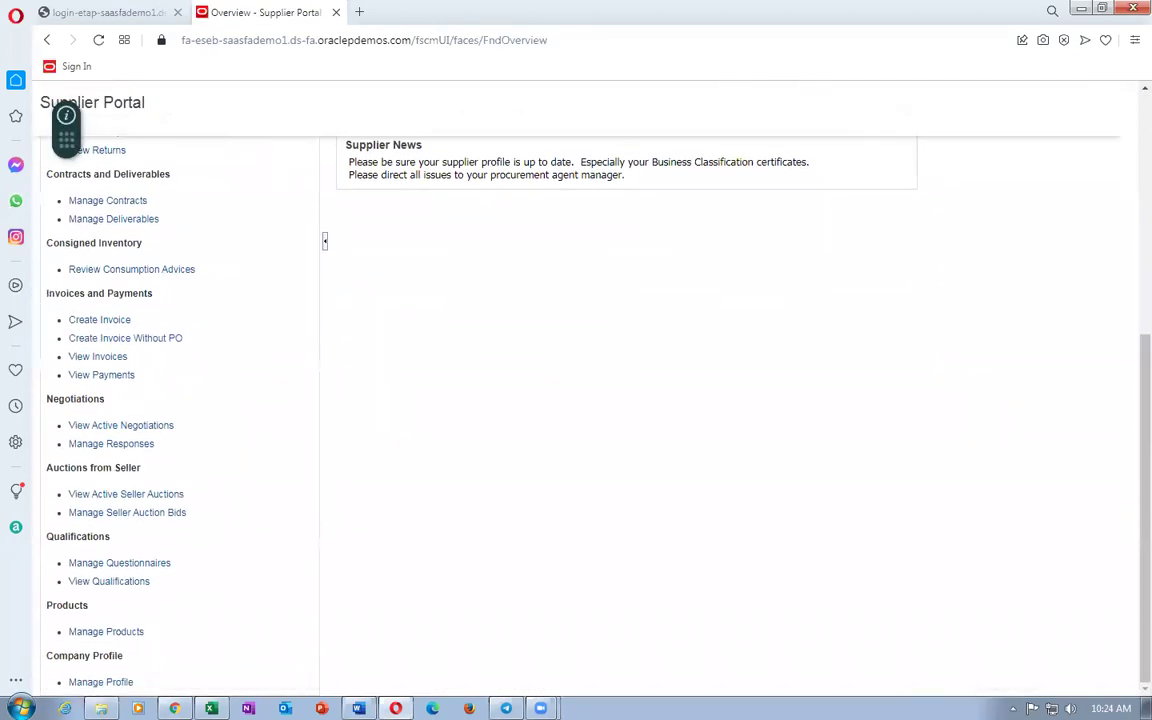
pyautogui.click(100, 682)
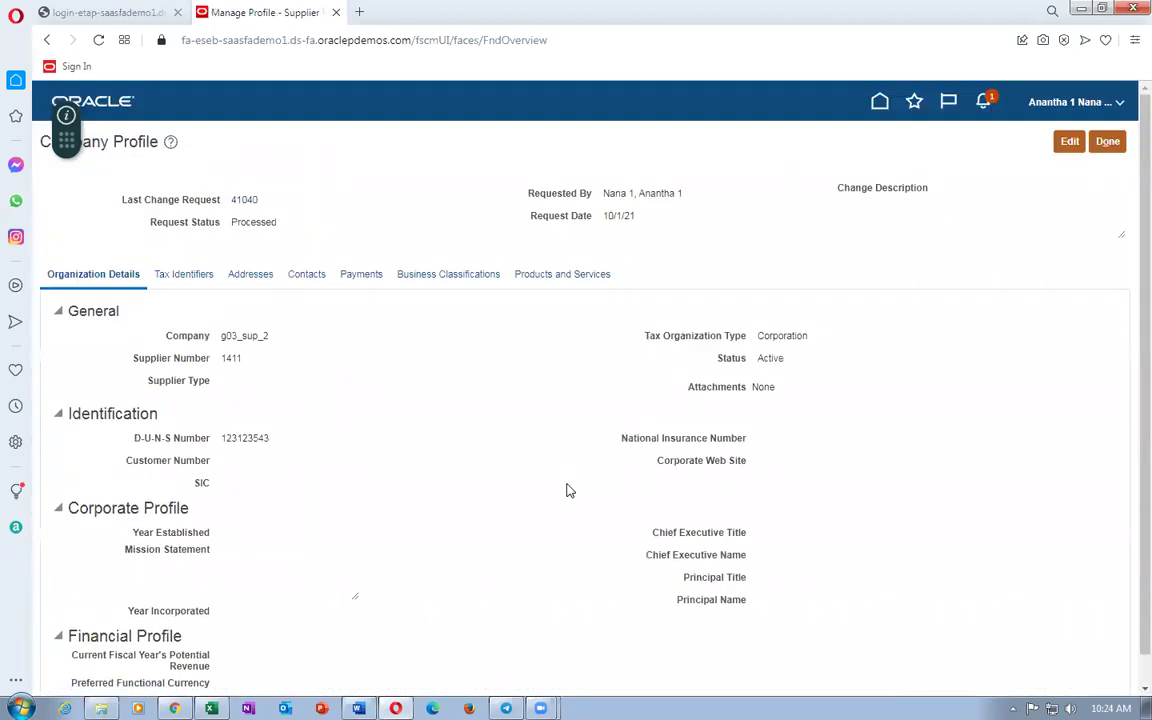
# Check the Business Classifications and Products and Services tabs, then edit the profile, creating request 42040.
pyautogui.click(430, 274)
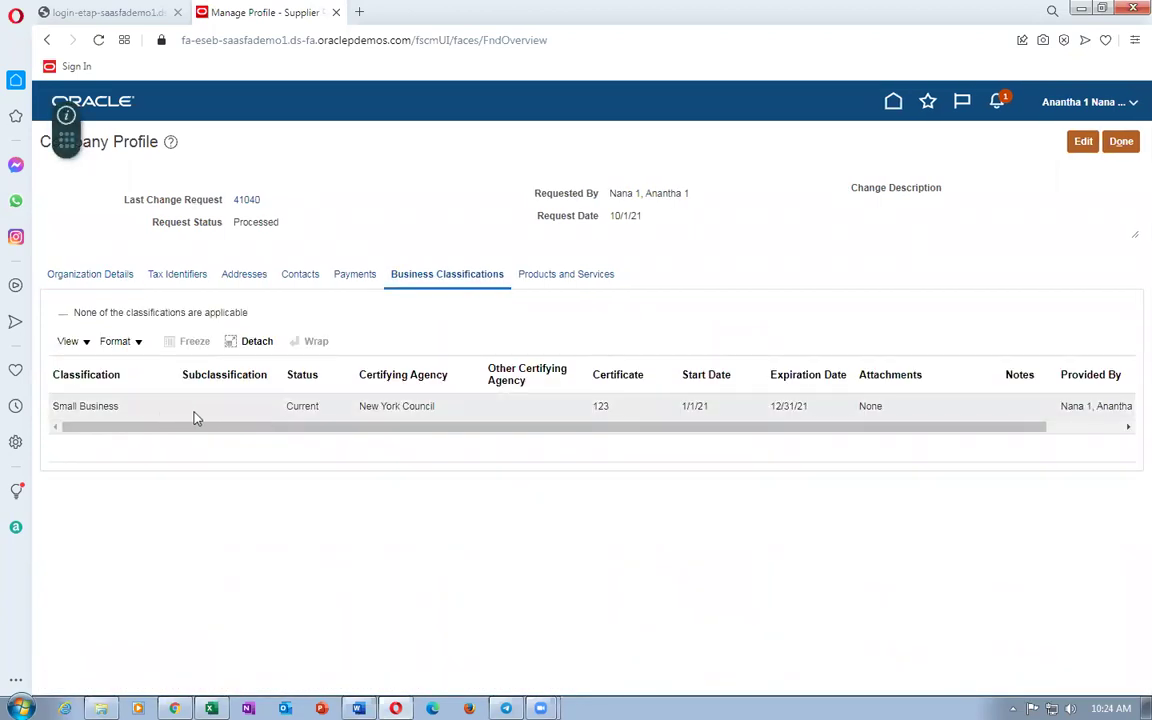
pyautogui.click(587, 276)
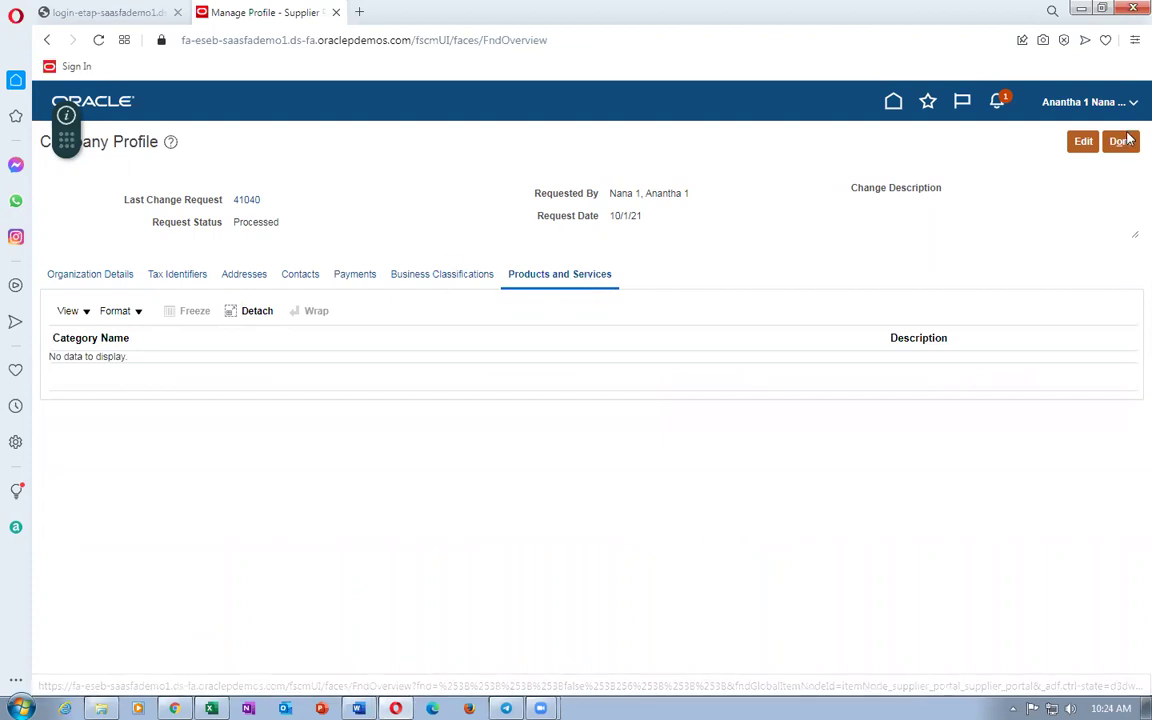
pyautogui.click(1083, 141)
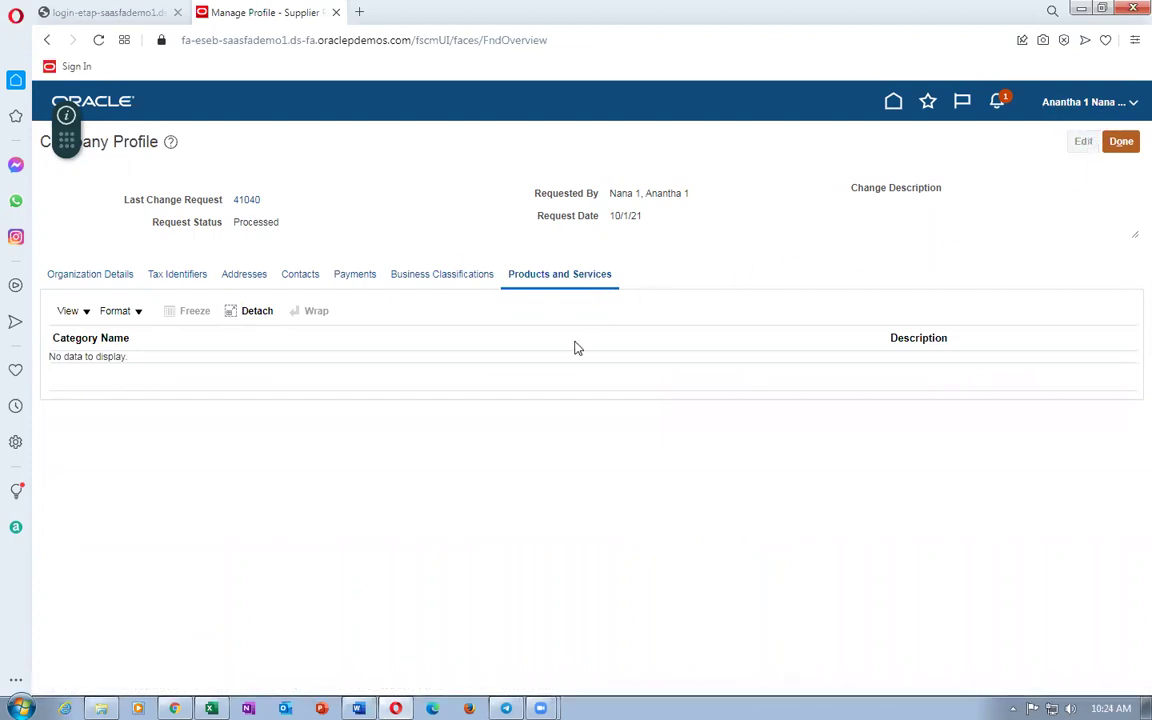
pyautogui.click(755, 411)
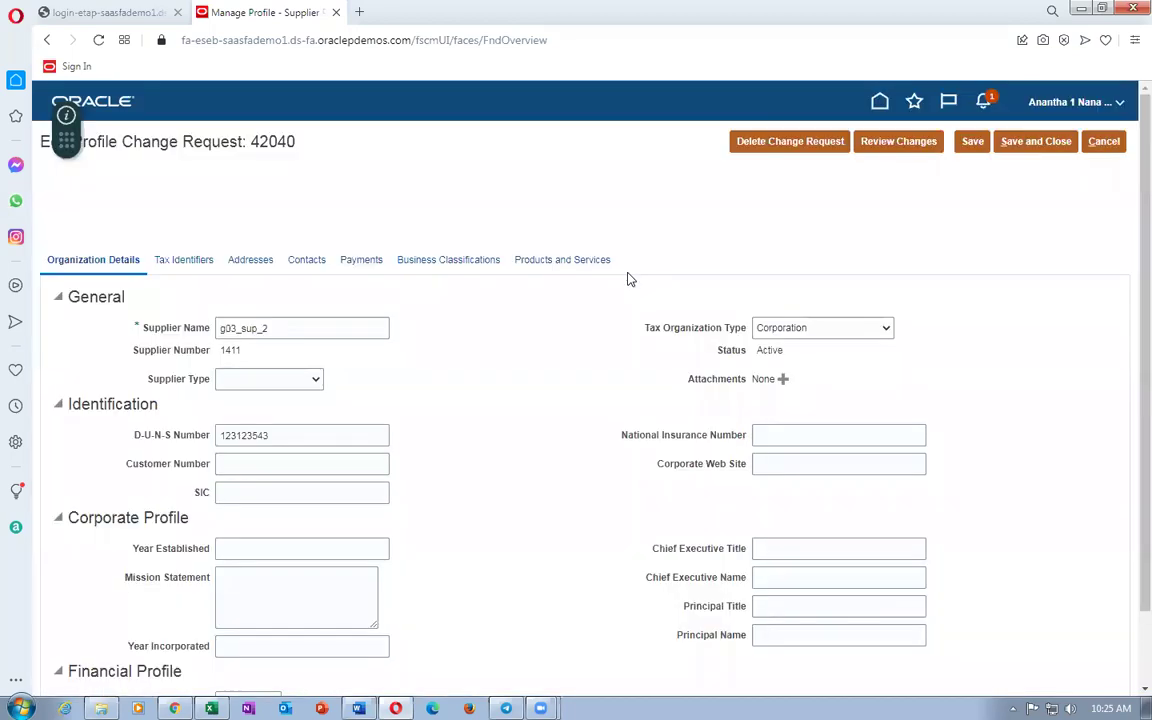
pyautogui.scroll(-1, 478, 431)
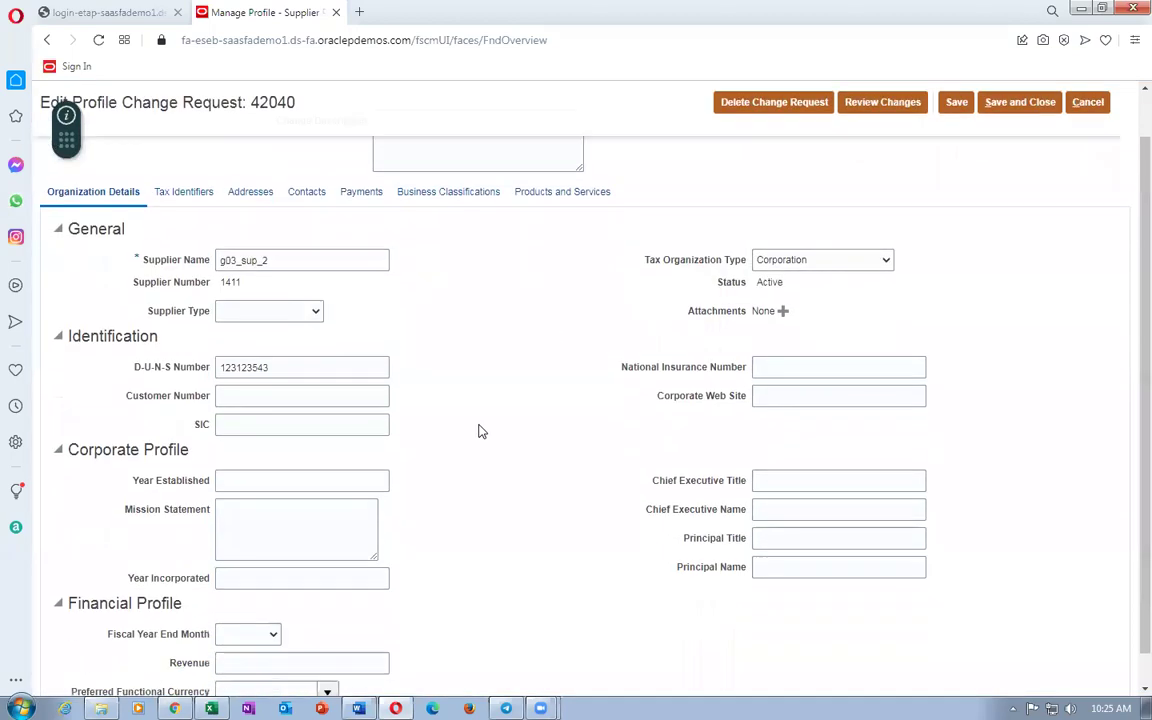
pyautogui.scroll(1, 519, 292)
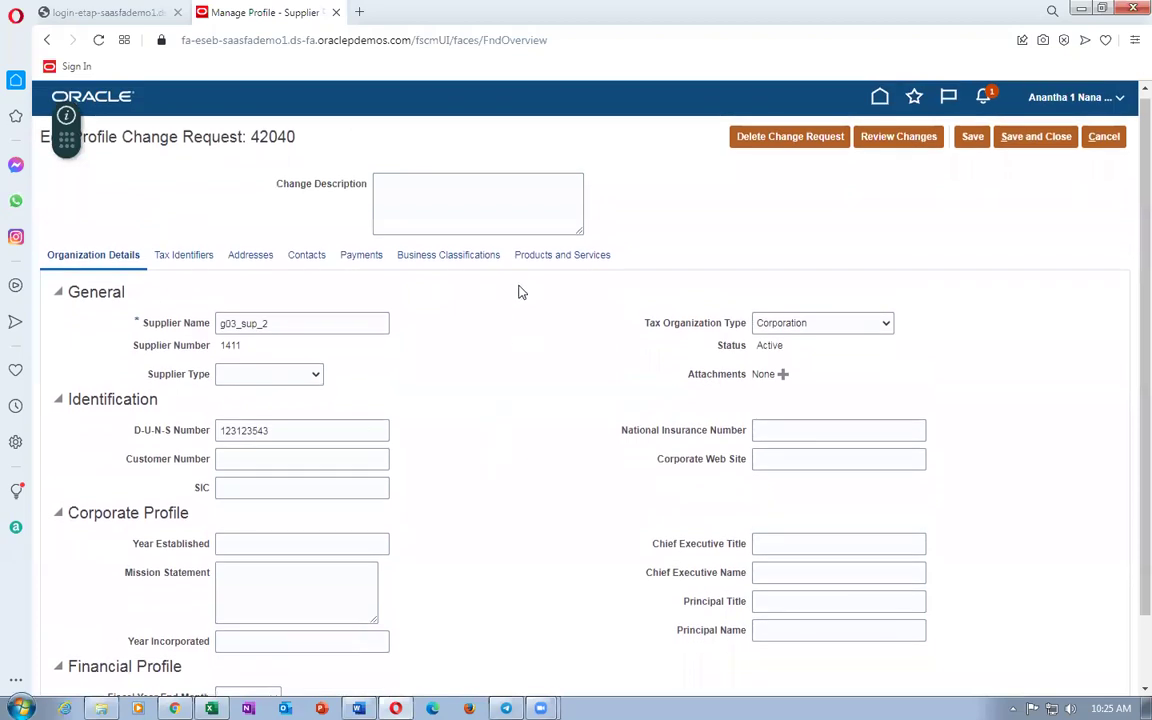
# Add Computer Supplies > Computer Packaging and Computer Supplies > Desktops to the request, then save.
pyautogui.click(597, 256)
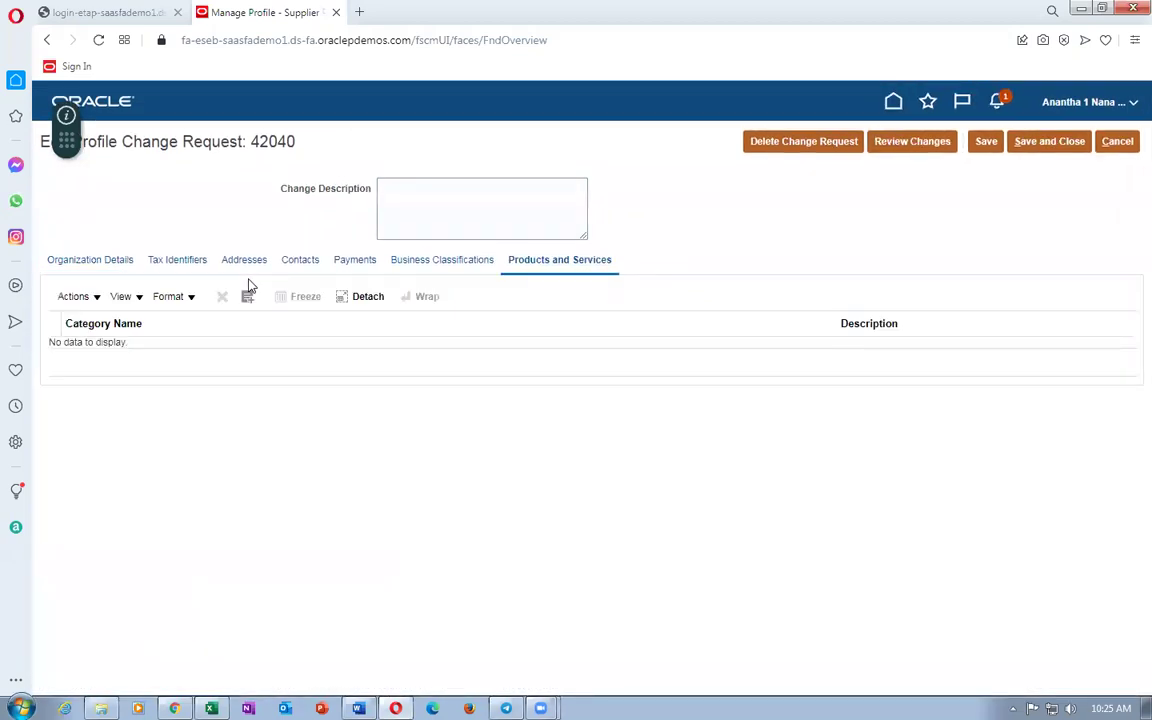
pyautogui.click(72, 297)
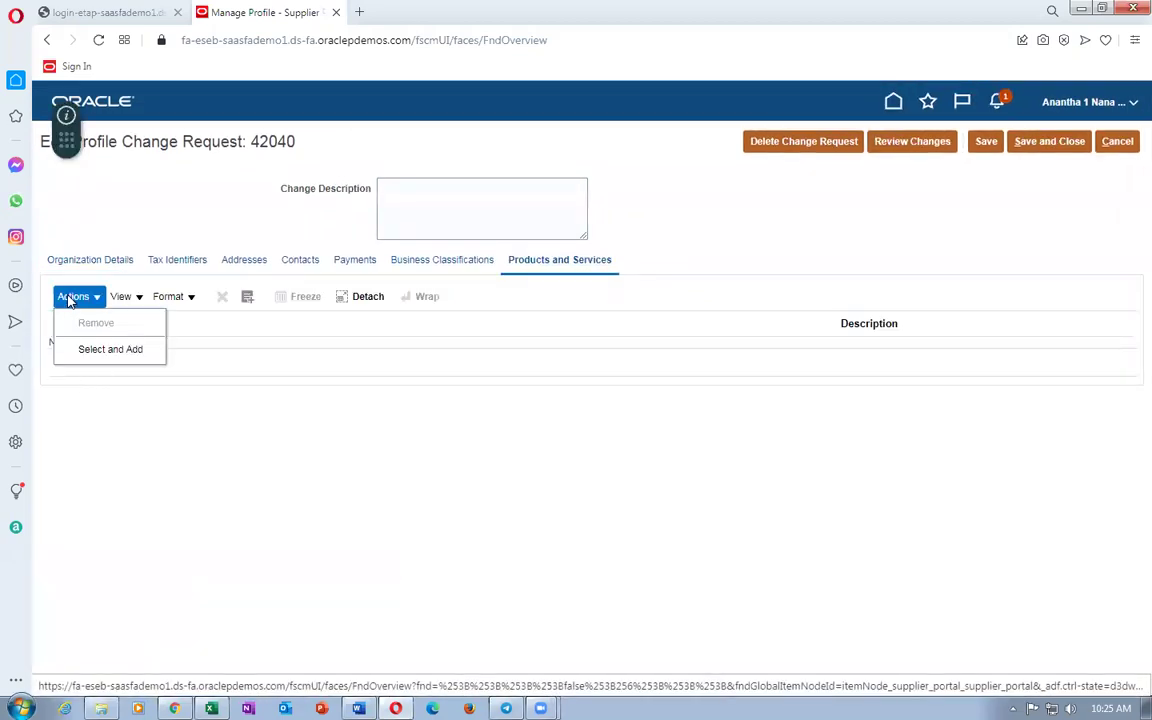
pyautogui.click(88, 350)
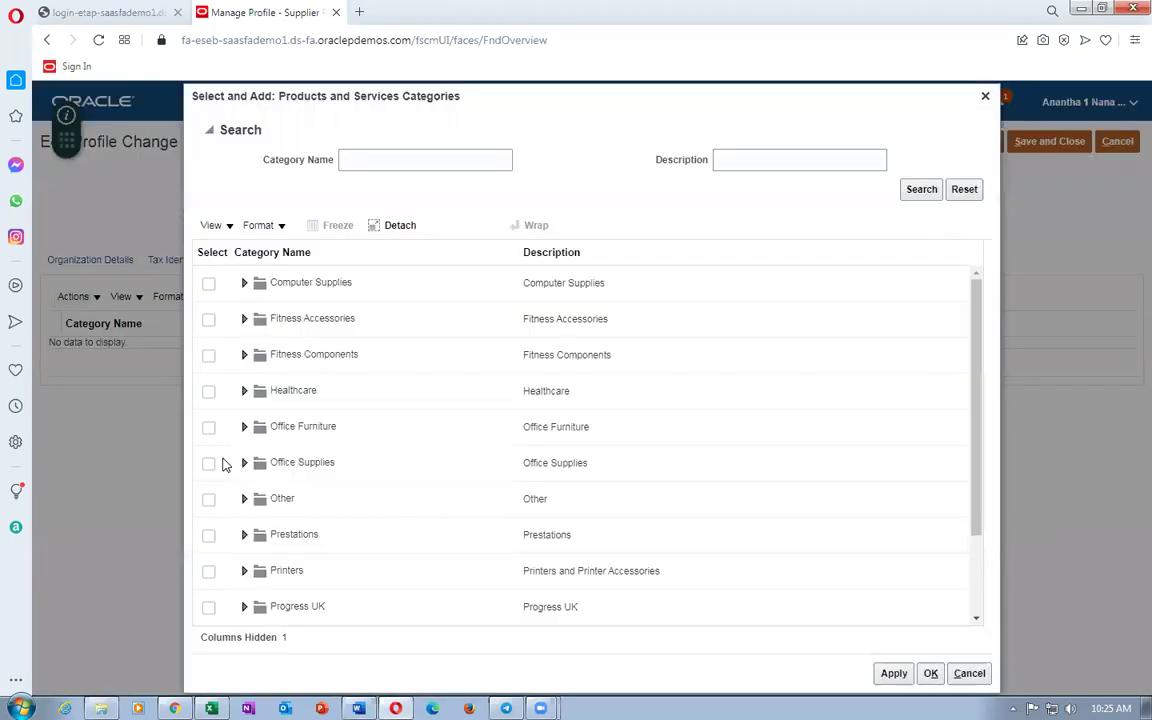
pyautogui.click(245, 284)
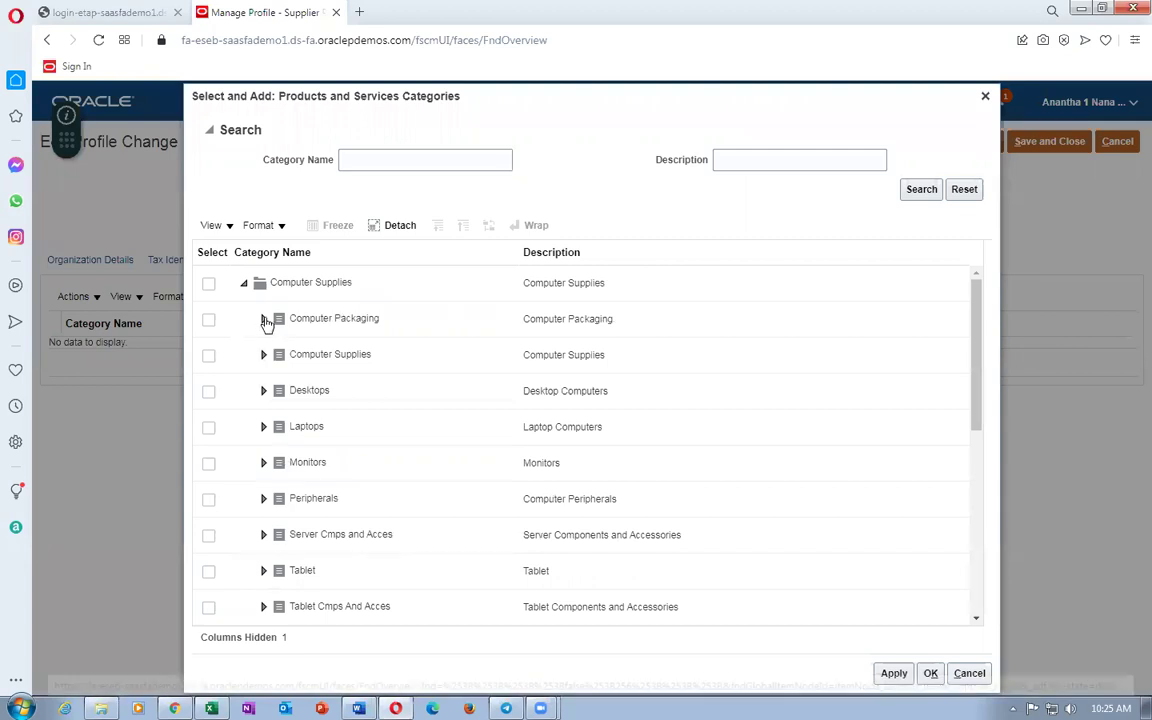
pyautogui.click(263, 320)
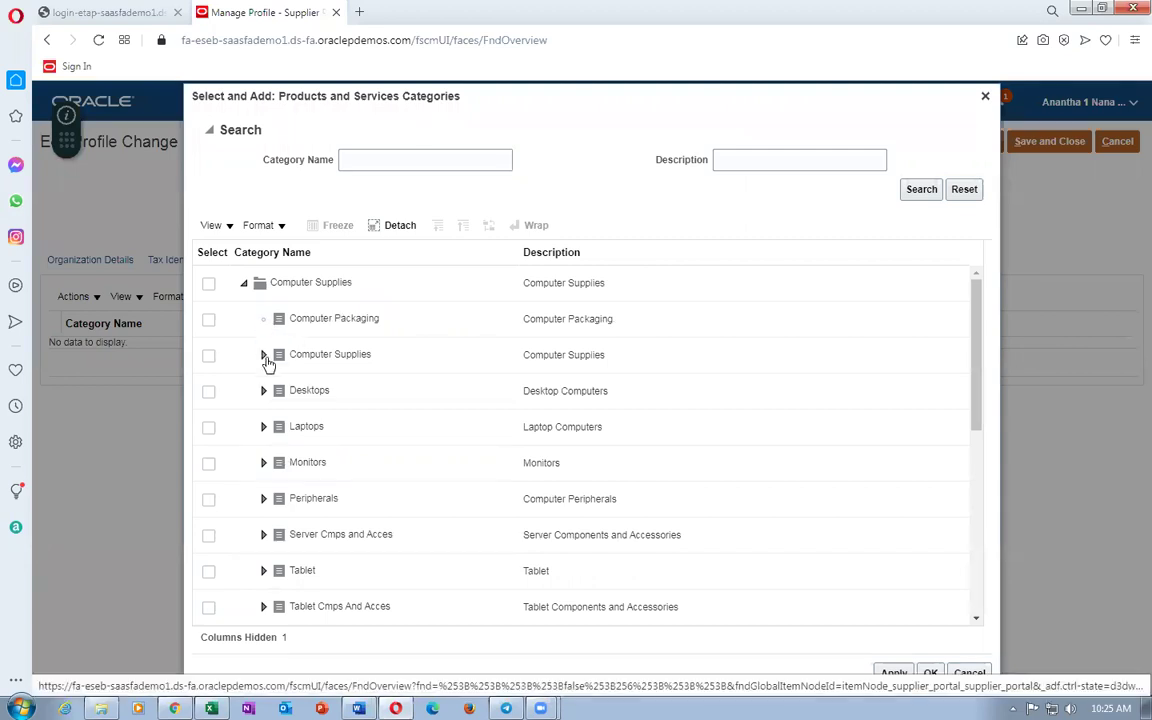
pyautogui.click(209, 321)
pyautogui.click(263, 392)
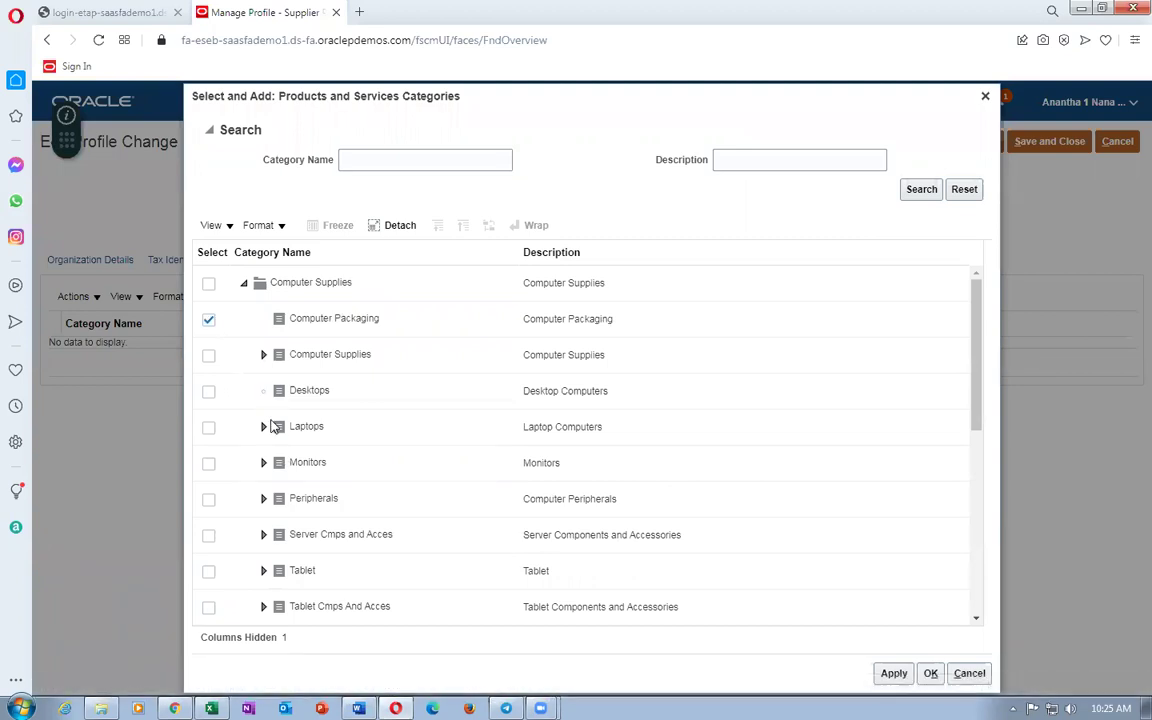
pyautogui.click(209, 393)
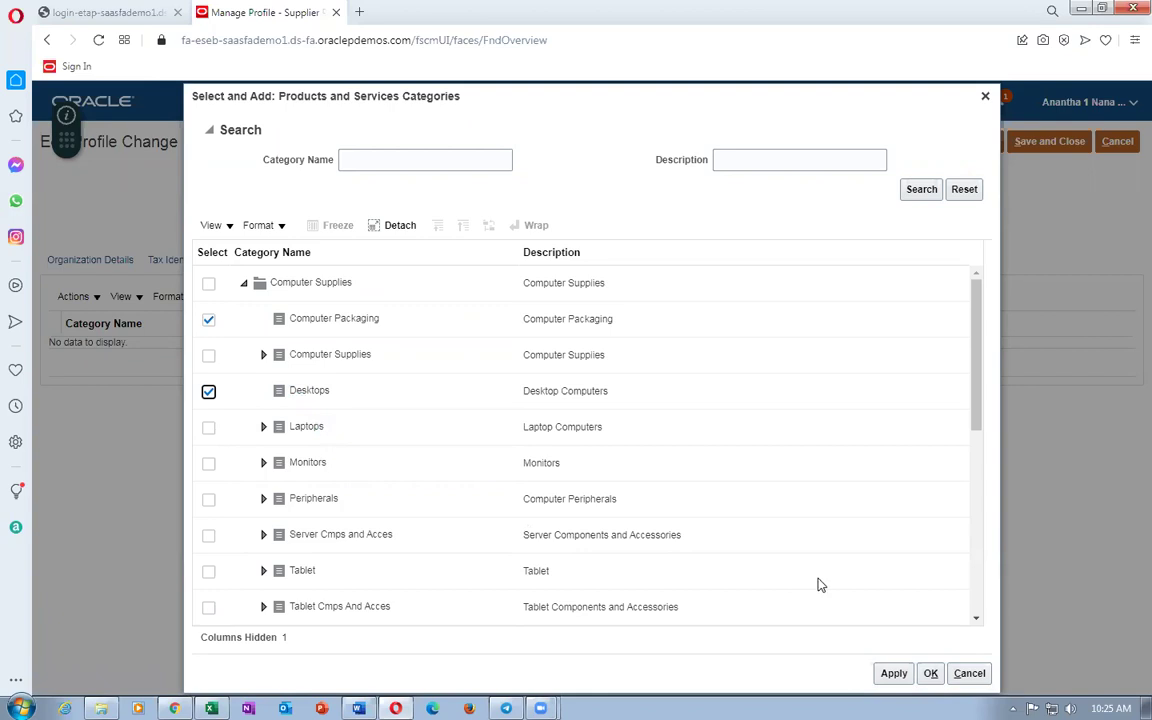
pyautogui.click(893, 675)
pyautogui.click(930, 673)
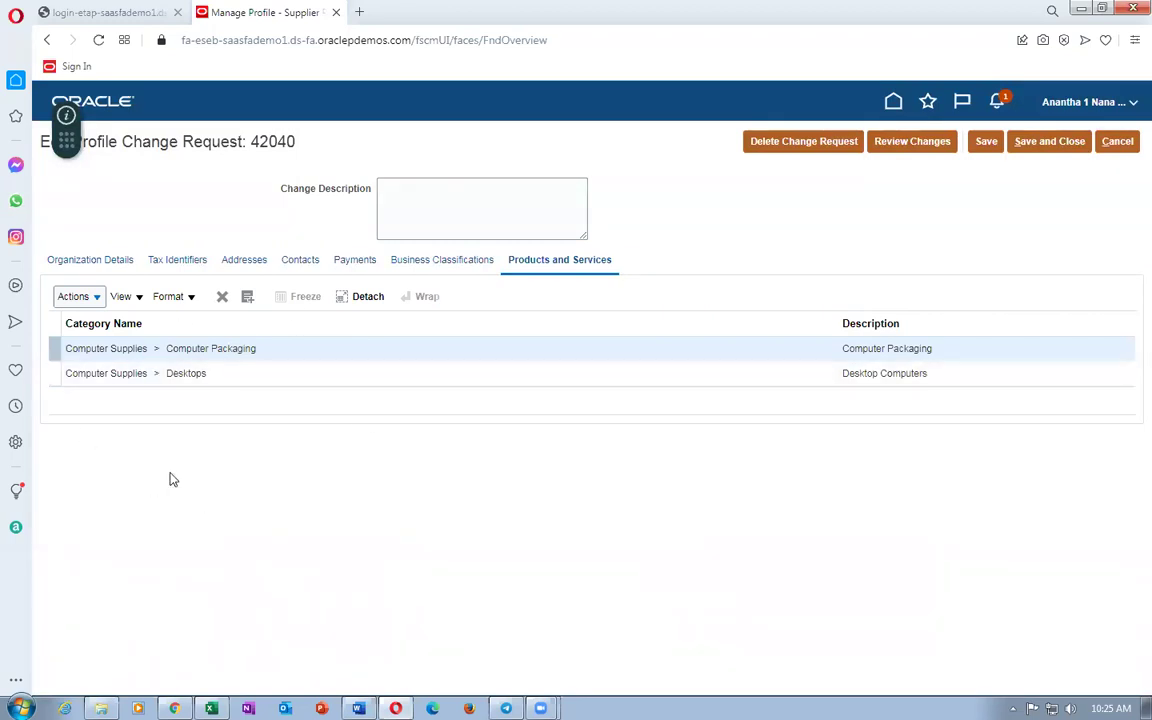
pyautogui.click(985, 142)
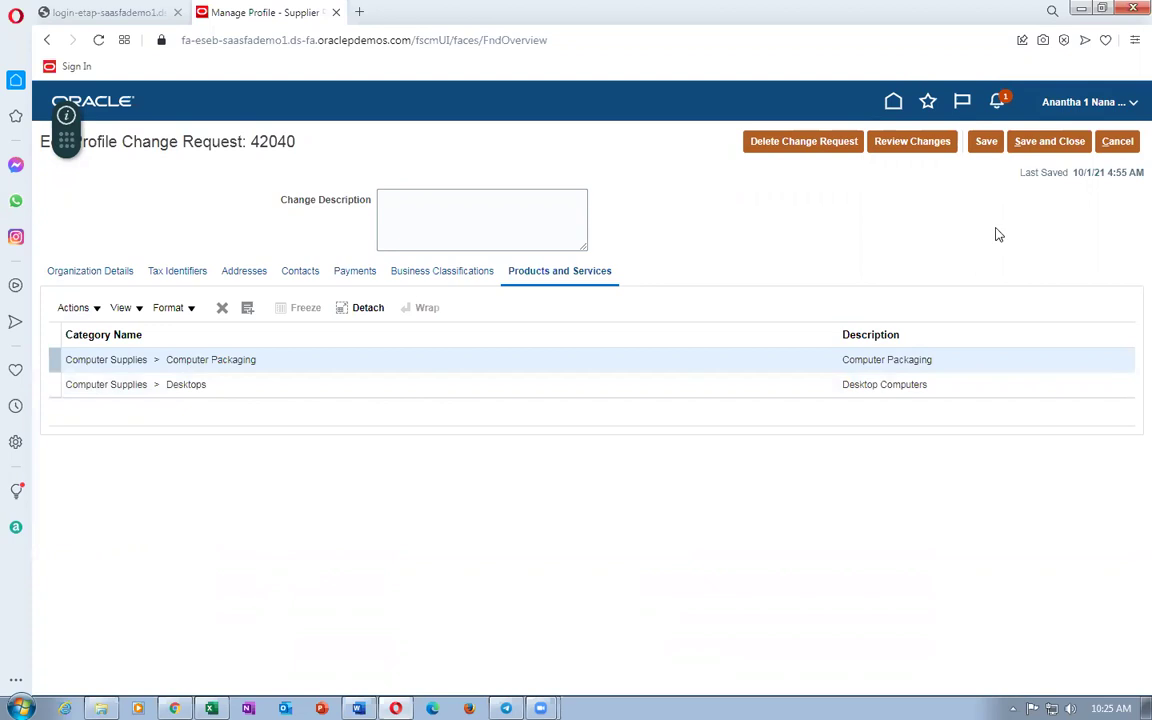
# Review and submit request 42040 for approval, dismiss the confirmation, and finish with Done.
pyautogui.click(900, 145)
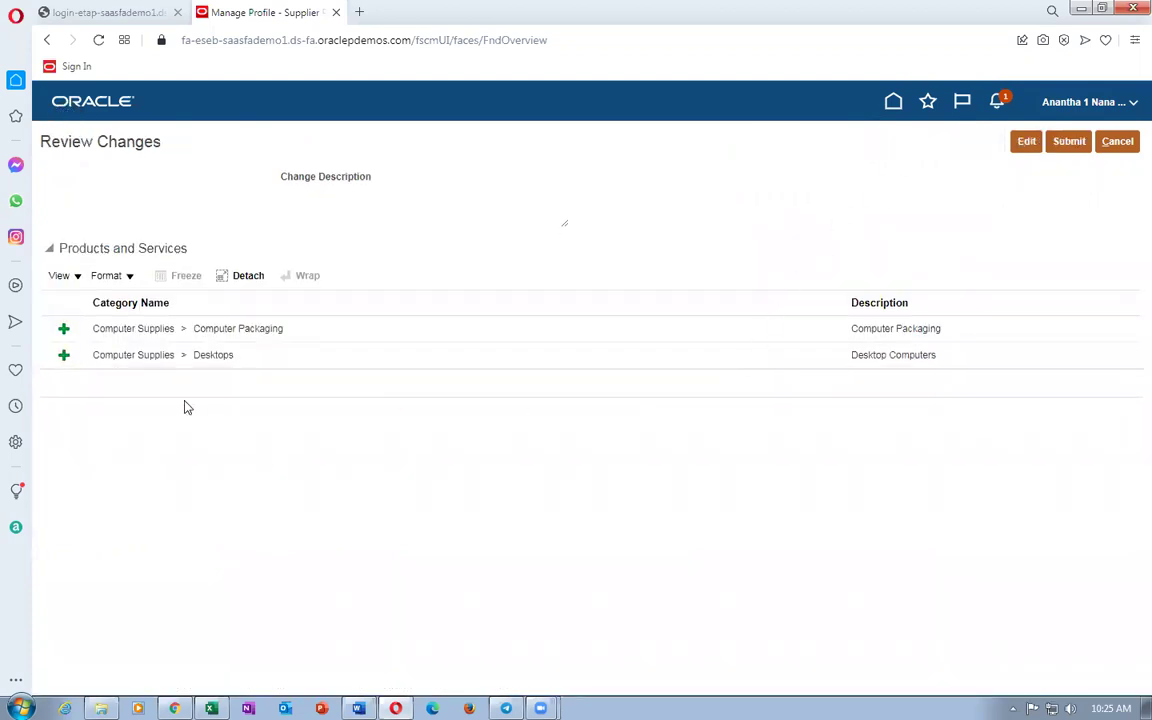
pyautogui.click(1066, 143)
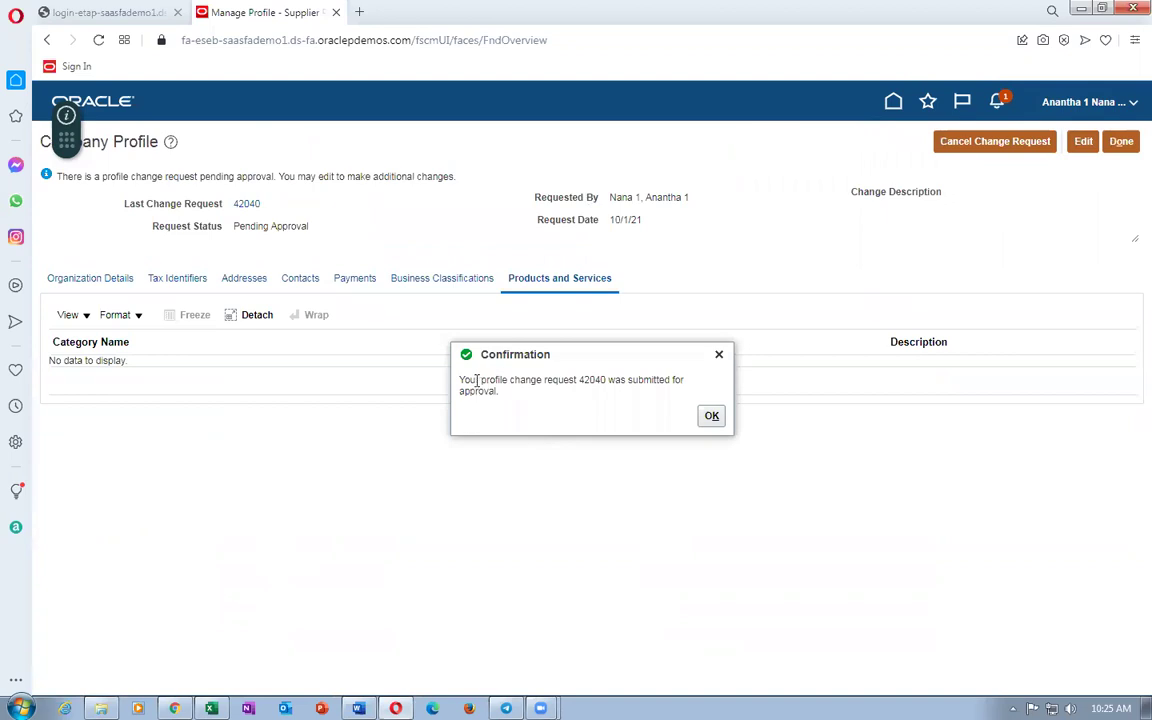
pyautogui.moveTo(477, 382); pyautogui.dragTo(486, 391)
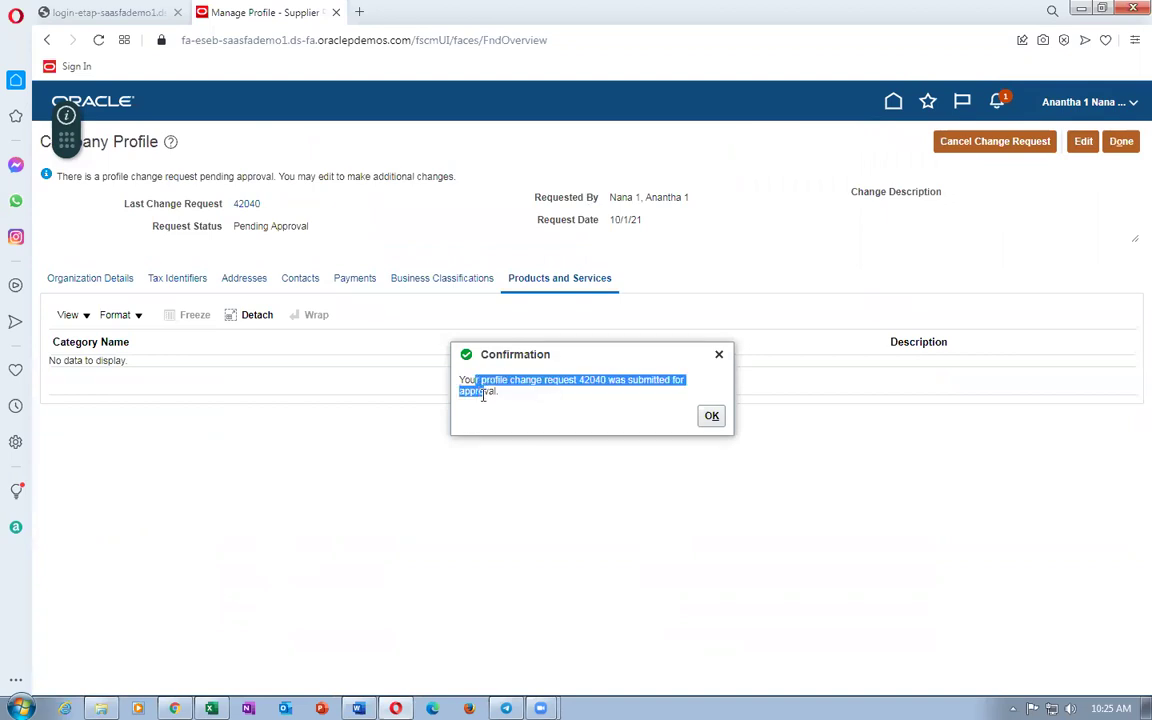
pyautogui.click(711, 417)
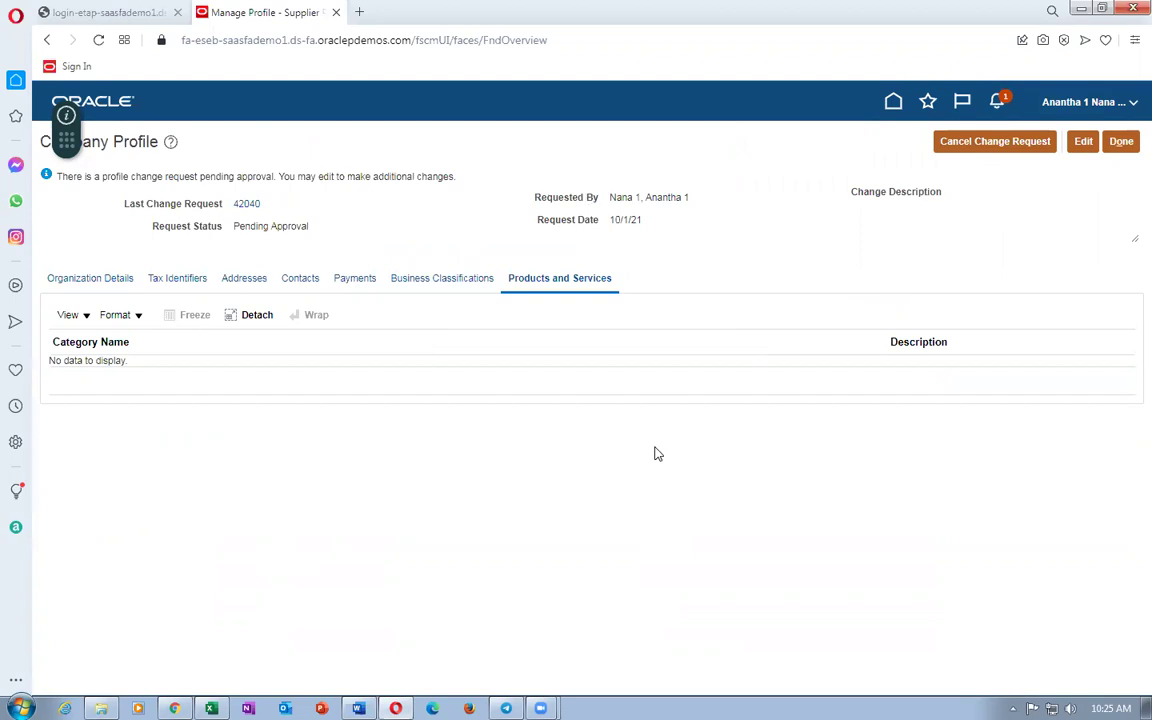
pyautogui.click(1121, 141)
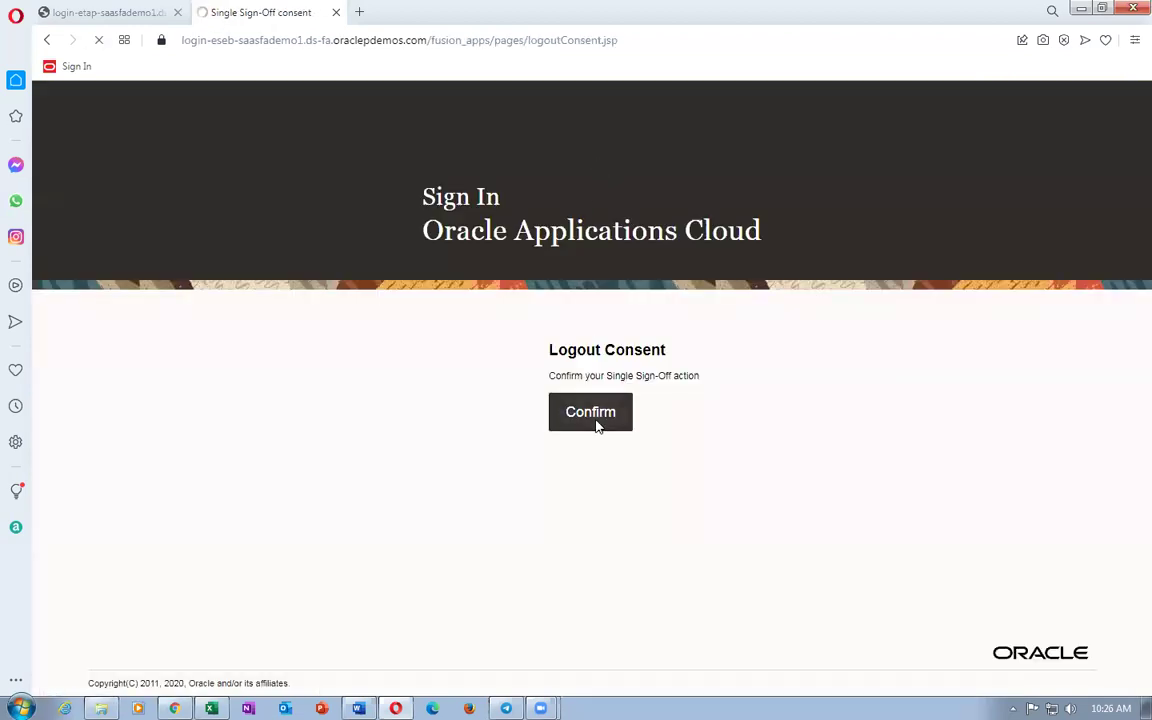
# Confirm the sign-out, then press Sign In on the Oracle Applications Cloud login page.
pyautogui.click(592, 412)
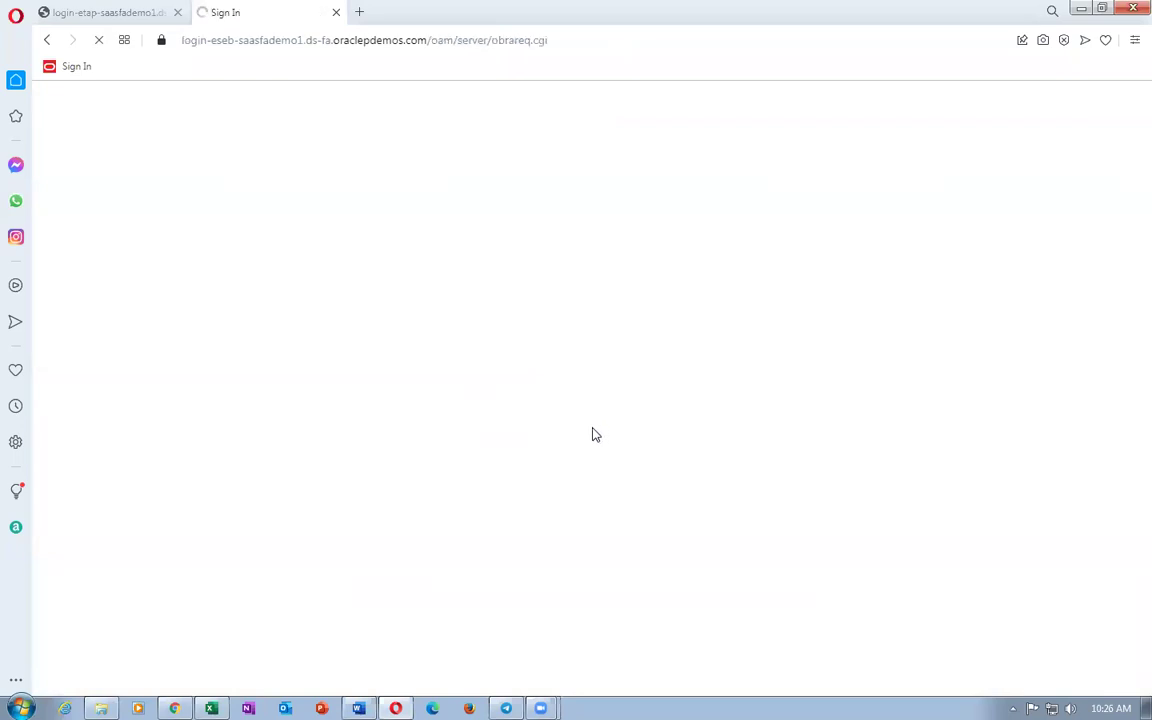
pyautogui.click(569, 472)
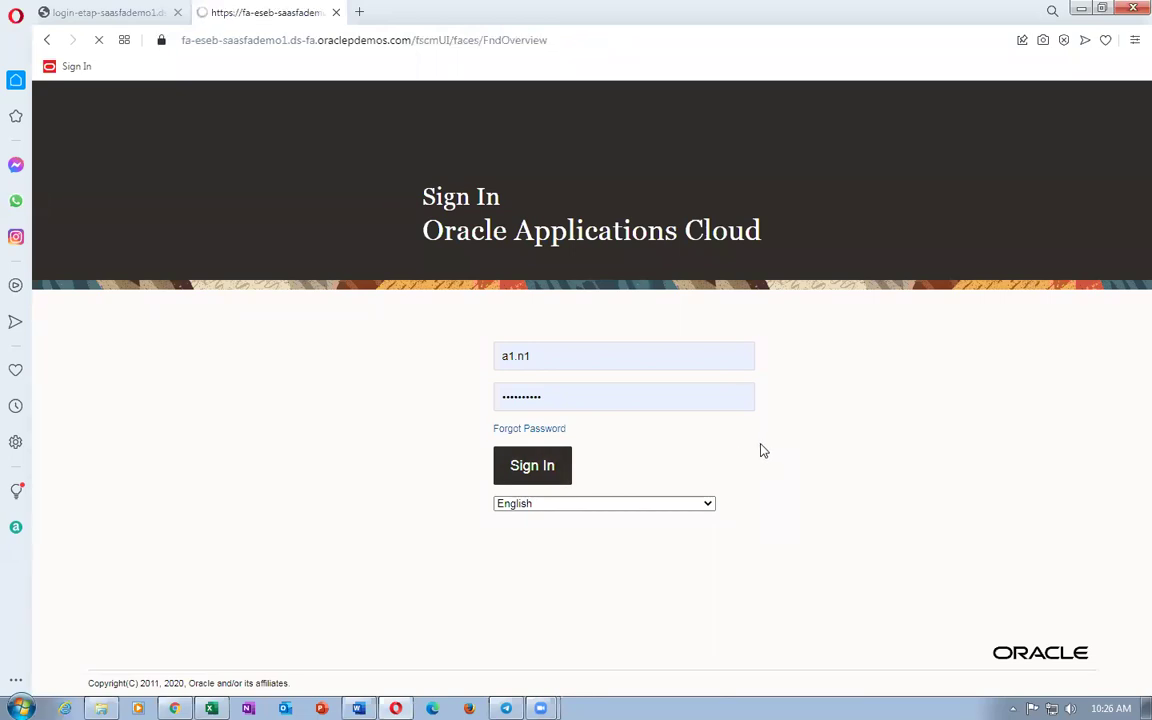
# Open the company profile's Products and Services and highlight request 42040's Pending Approval status.
pyautogui.scroll(-5, 175, 486)
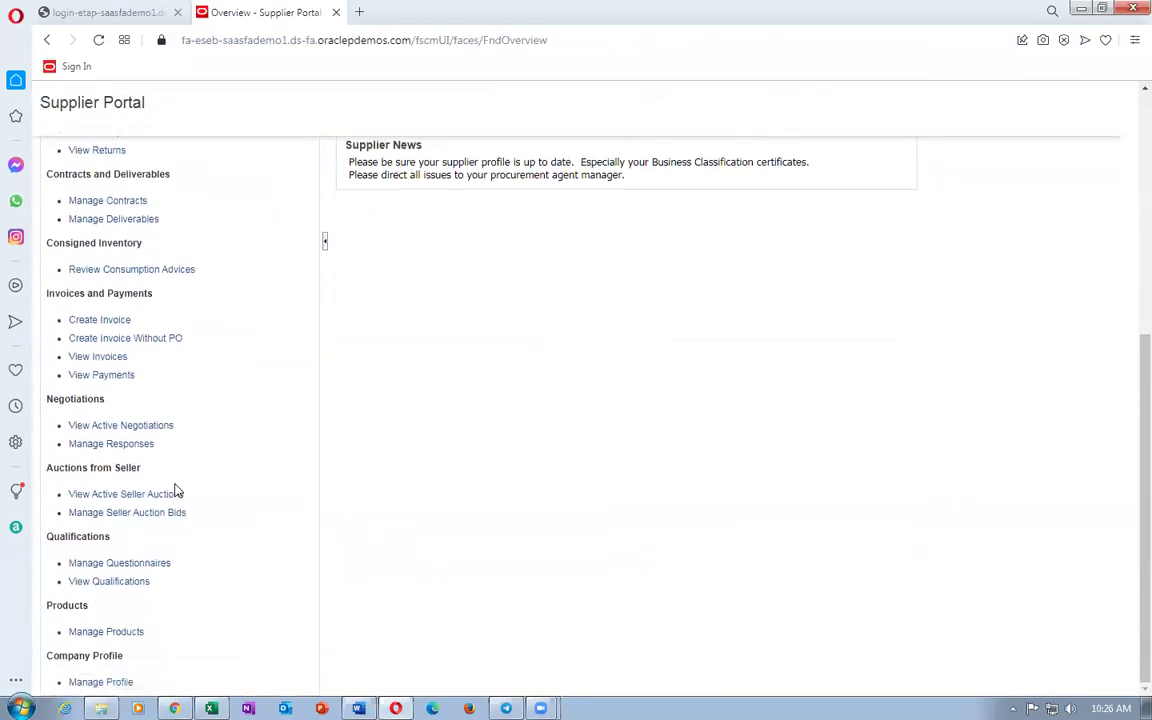
pyautogui.click(106, 683)
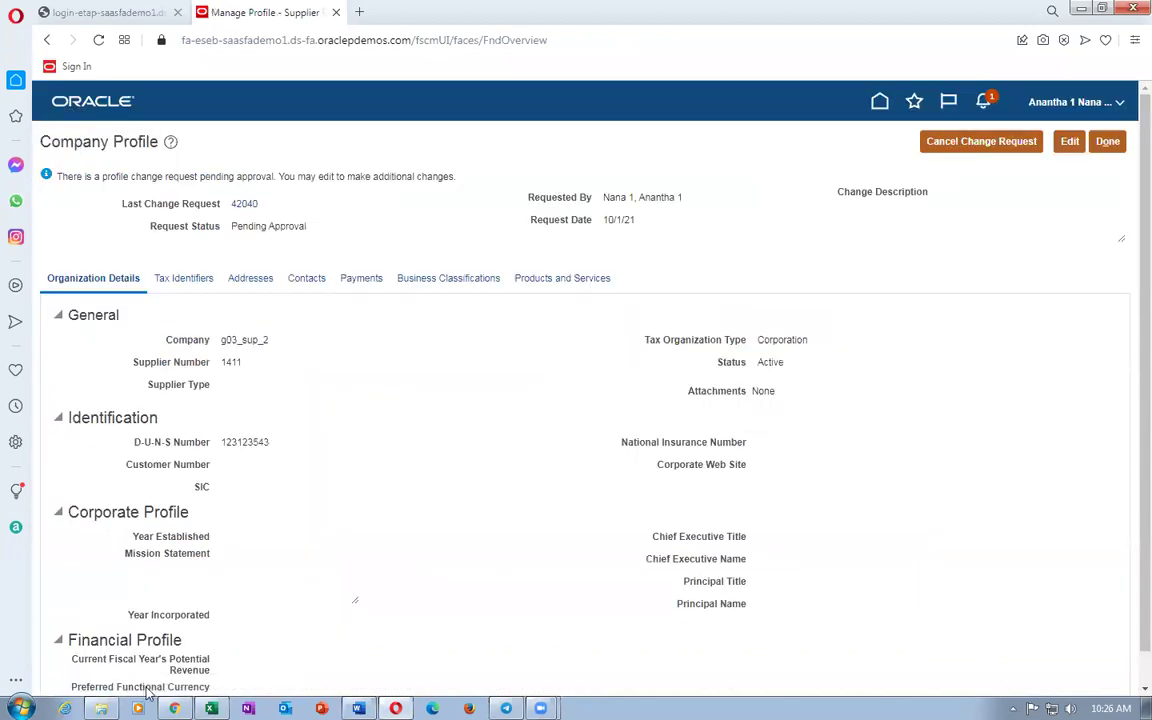
pyautogui.click(577, 288)
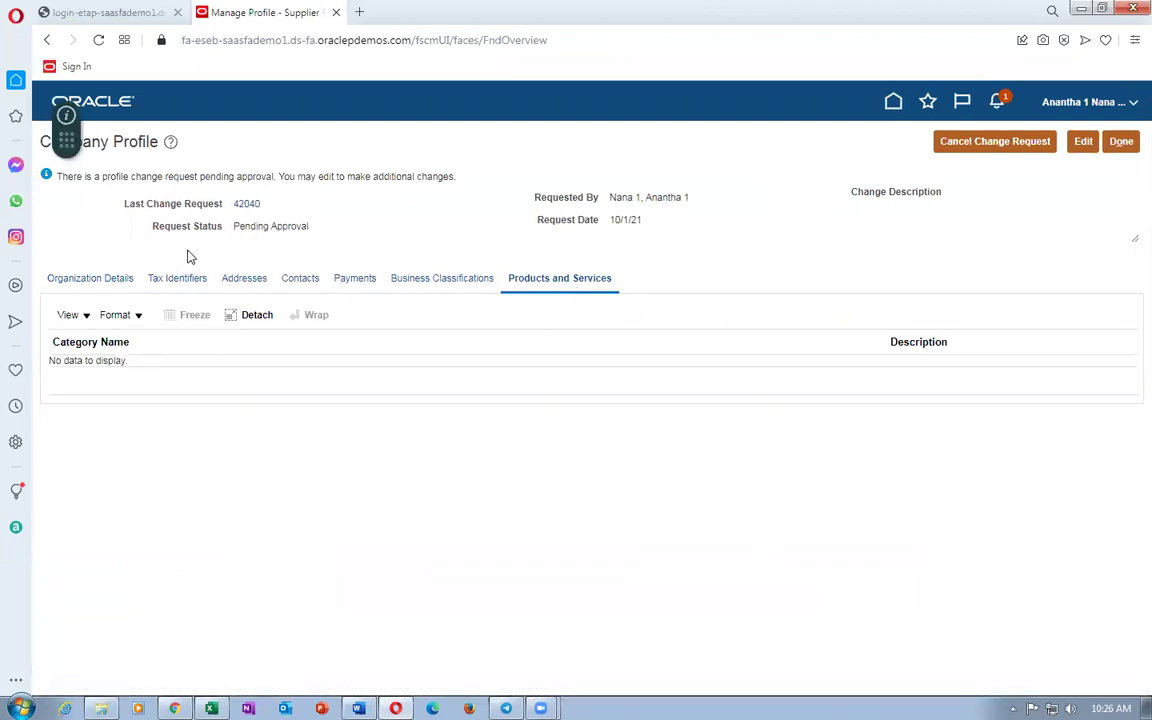
pyautogui.moveTo(244, 226); pyautogui.dragTo(272, 228)
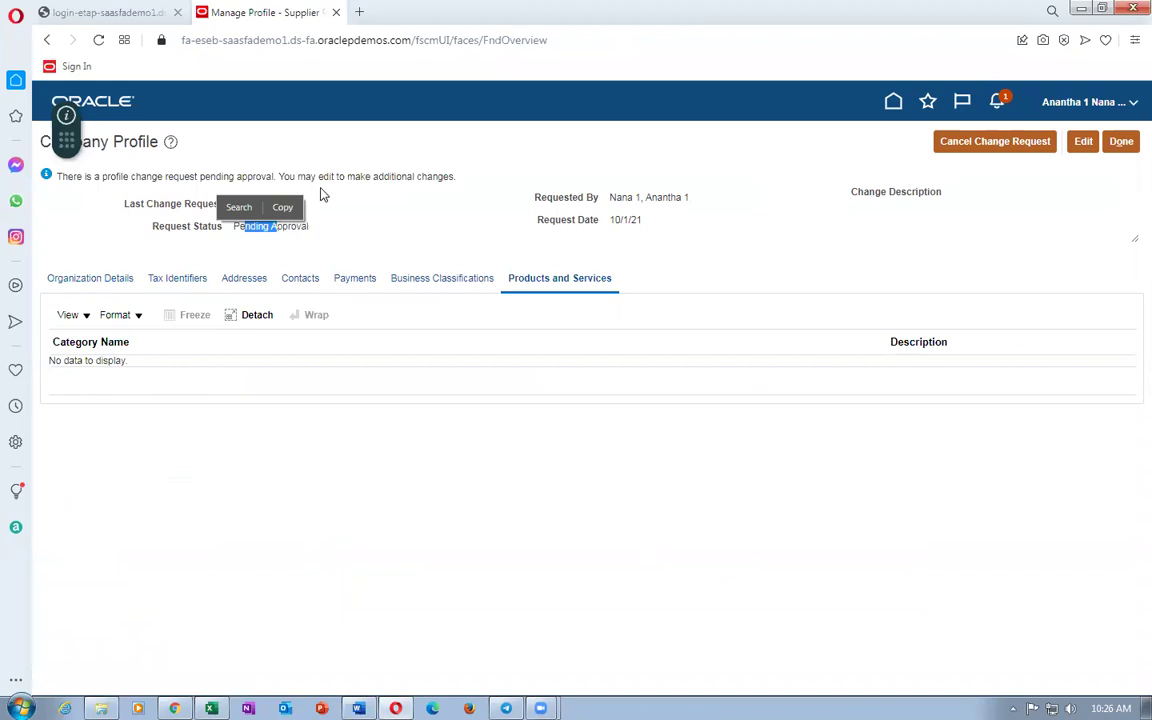
# Select and copy the portal's host name from the browser address bar.
pyautogui.click(260, 41)
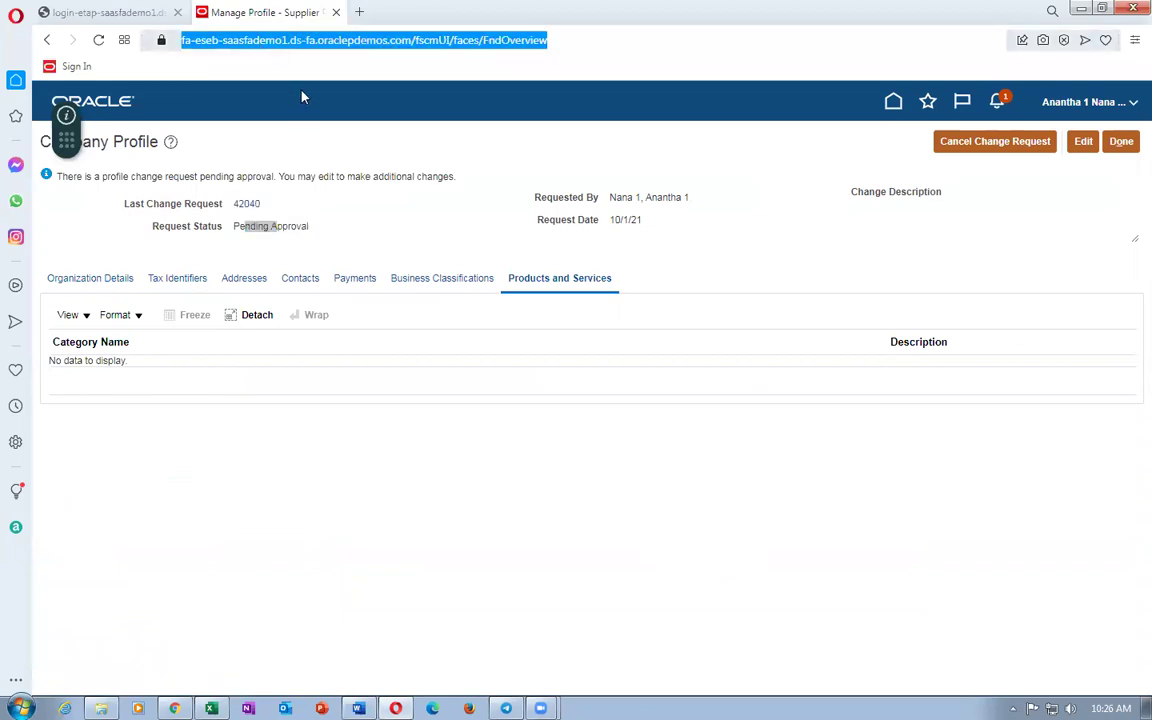
pyautogui.press('Home')
pyautogui.hotkey('shift', 'Right')
pyautogui.hotkey('shift', 'Right')
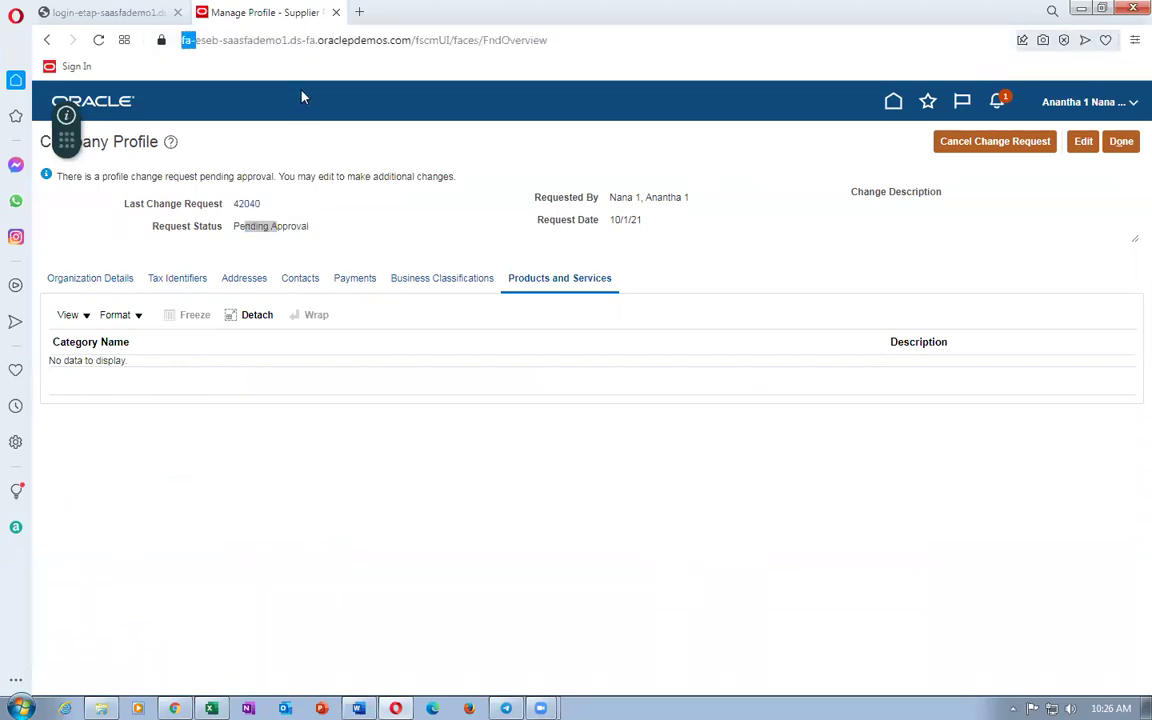
pyautogui.hotkey('shift', 'Right')
pyautogui.hotkey('shift', 'Right')
pyautogui.hotkey('shift', 'Right')
pyautogui.hotkey('shift', 'Right')
pyautogui.hotkey('shift', 'Right')
pyautogui.hotkey('shift', 'Right')
pyautogui.hotkey('shift', 'Right')
pyautogui.hotkey('shift', 'Right')
pyautogui.hotkey('shift', 'Right')
pyautogui.hotkey('shift', 'Right')
pyautogui.hotkey('shift', 'Right')
pyautogui.hotkey('shift', 'Right')
pyautogui.hotkey('shift', 'Right')
pyautogui.hotkey('shift', 'Right')
pyautogui.hotkey('shift', 'Right')
pyautogui.hotkey('shift', 'Right')
pyautogui.hotkey('shift', 'Right')
pyautogui.hotkey('shift', 'Right')
pyautogui.hotkey('shift', 'Right')
pyautogui.hotkey('shift', 'Right')
pyautogui.hotkey('ctrl', 'c')
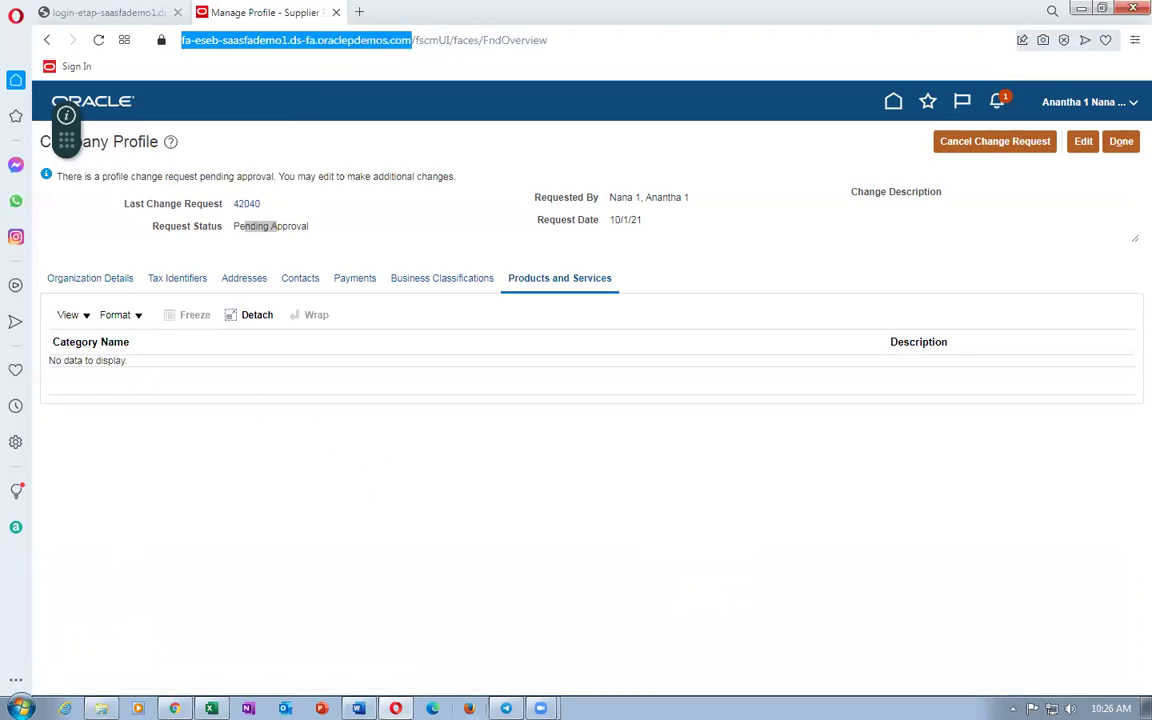
pyautogui.click(469, 708)
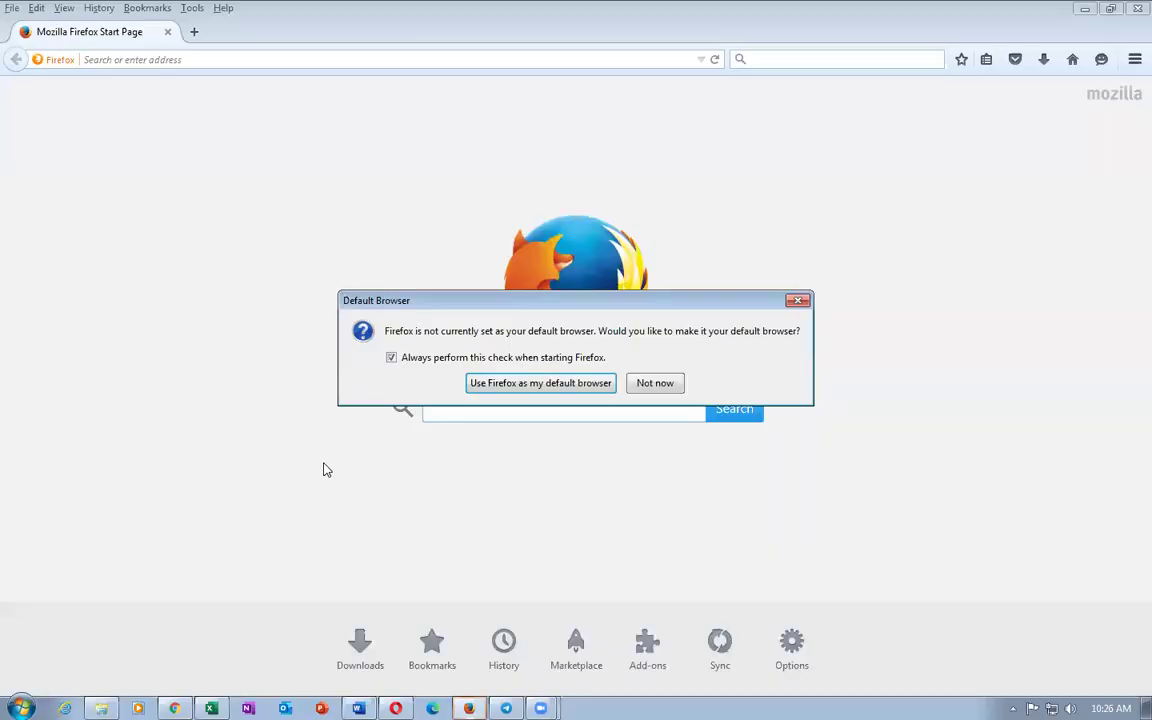
# In the second browser, load the copied portal address and enter the administrator user ID.
pyautogui.click(679, 389)
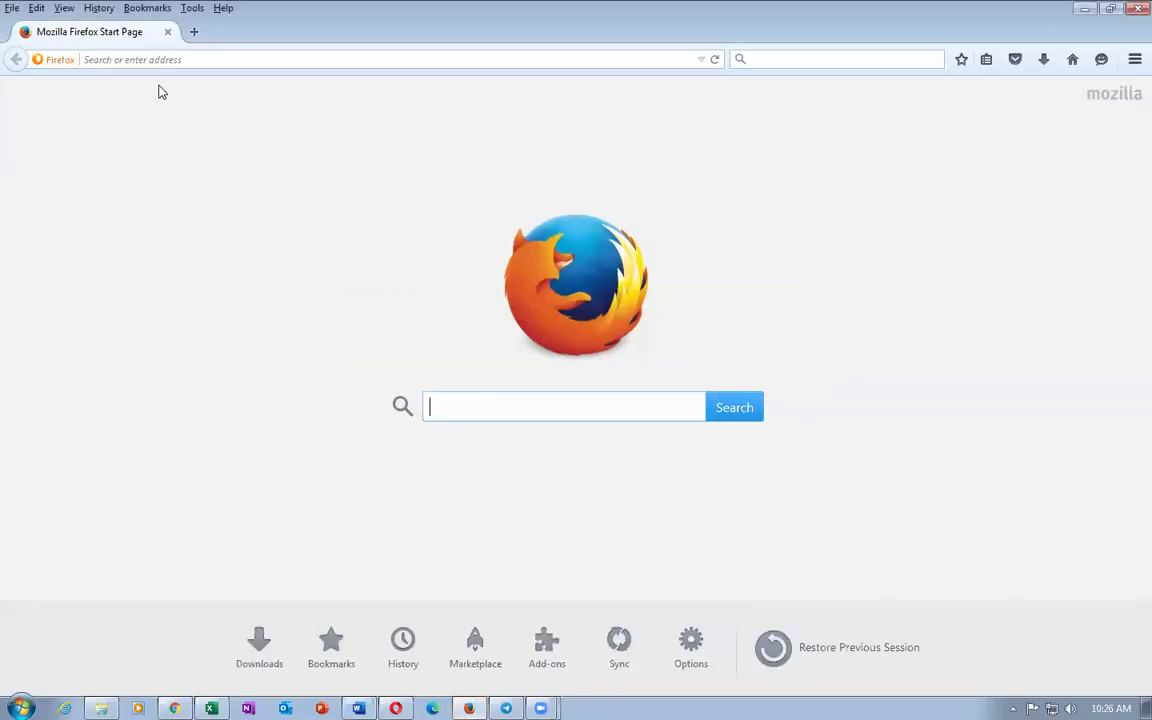
pyautogui.click(188, 58)
pyautogui.hotkey('ctrl', 'v')
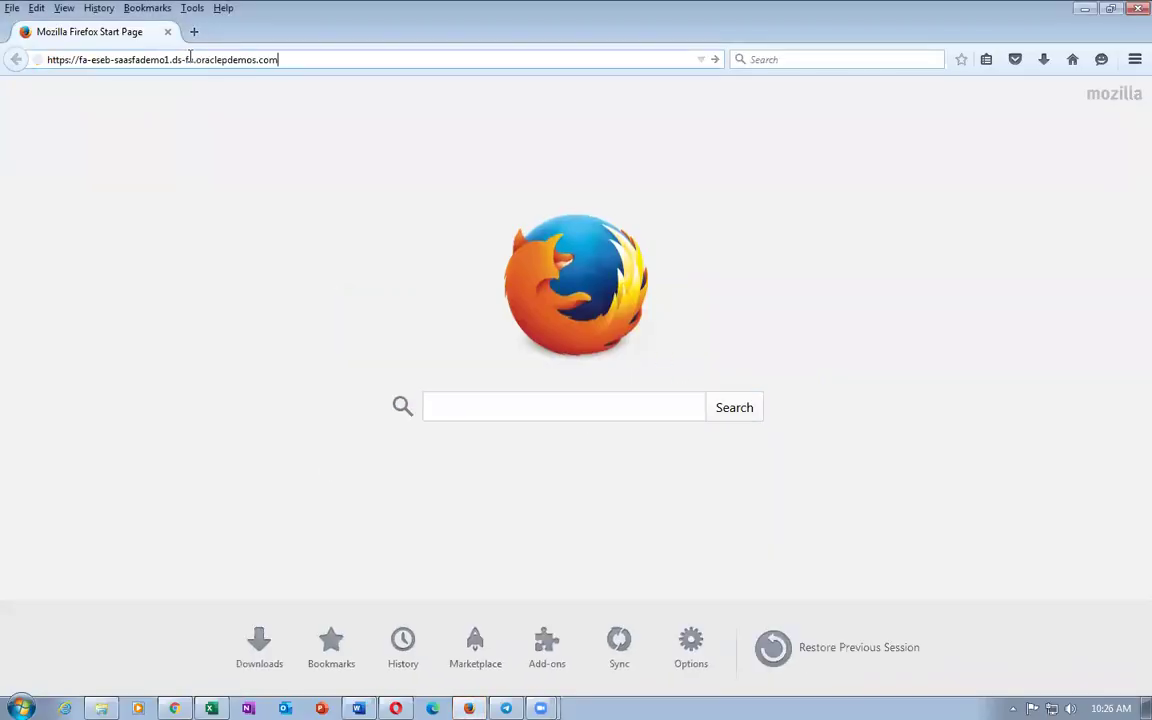
pyautogui.press('Return')
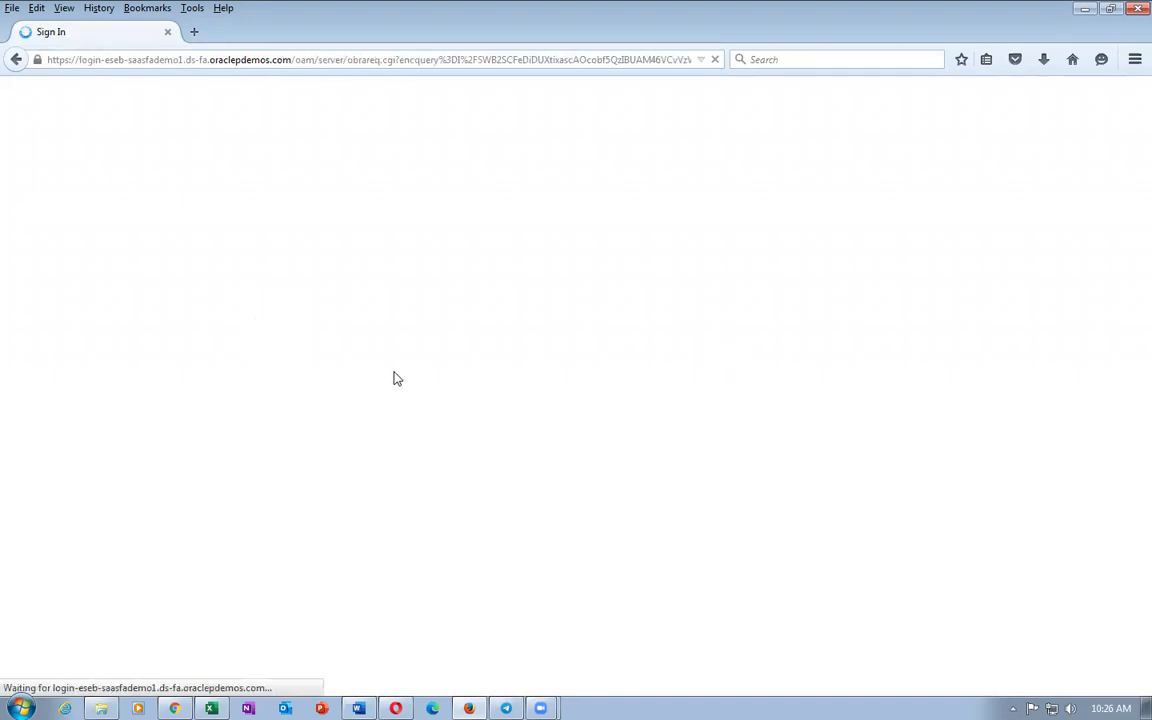
pyautogui.write('case')
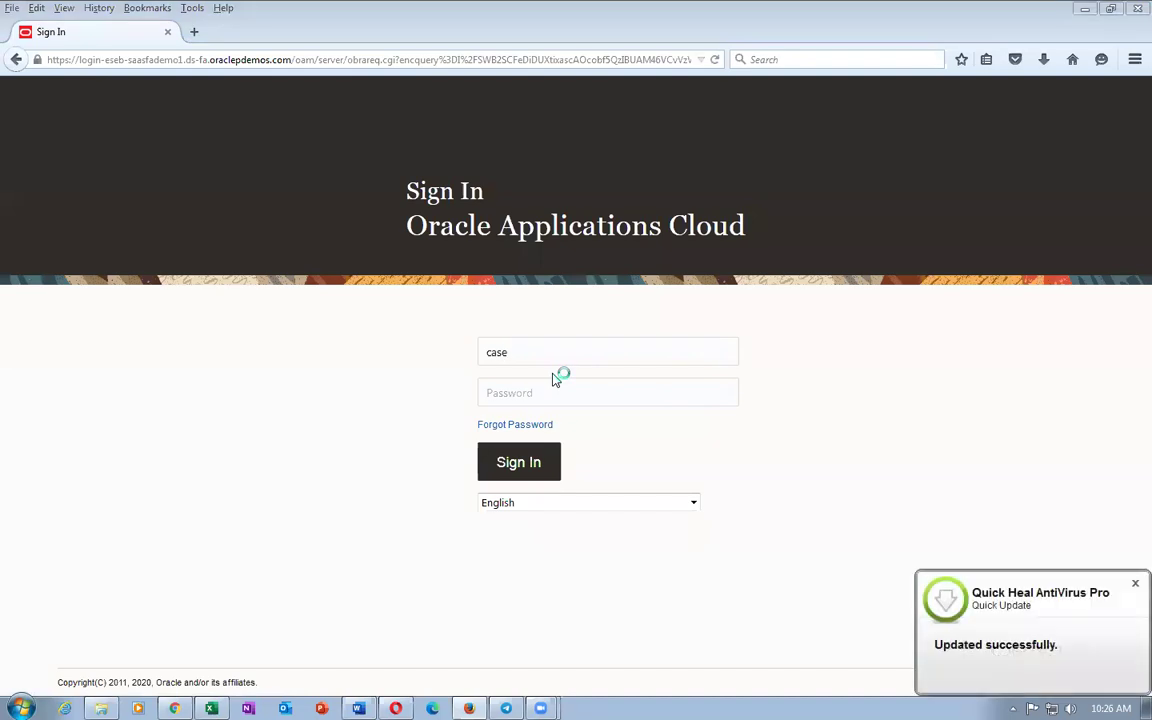
pyautogui.click(548, 350)
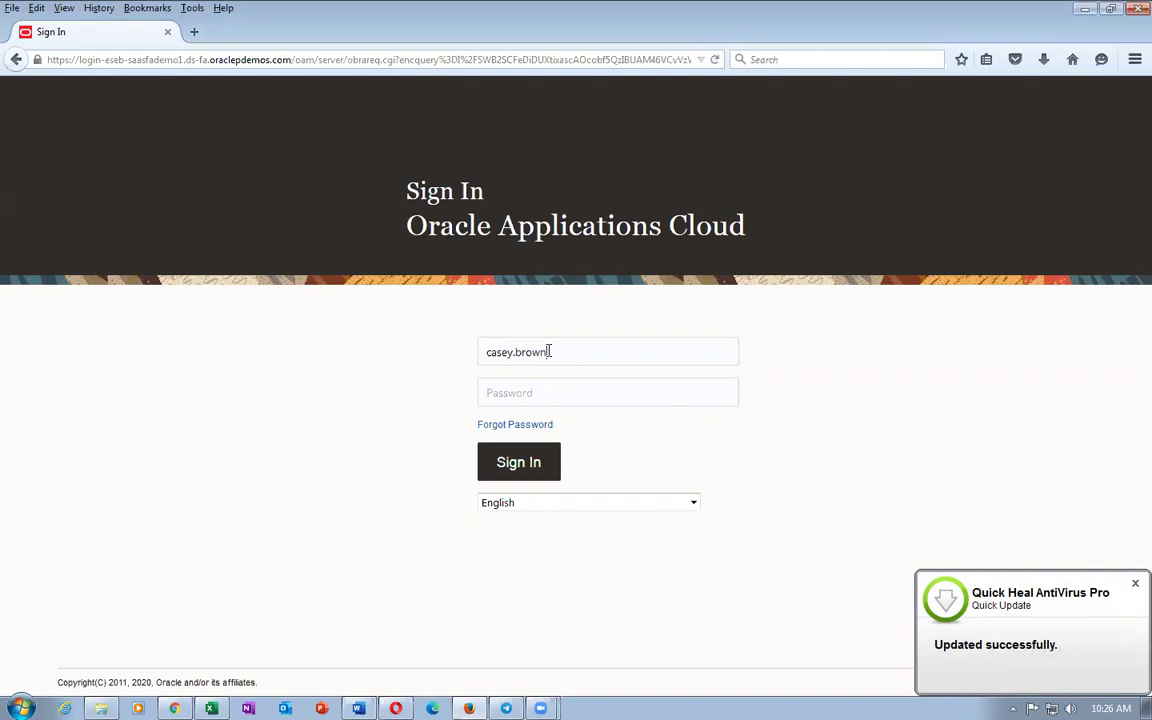
# Copy the first instance's password from the notes document, paste it, and sign in.
pyautogui.hotkey('alt', 'Tab')
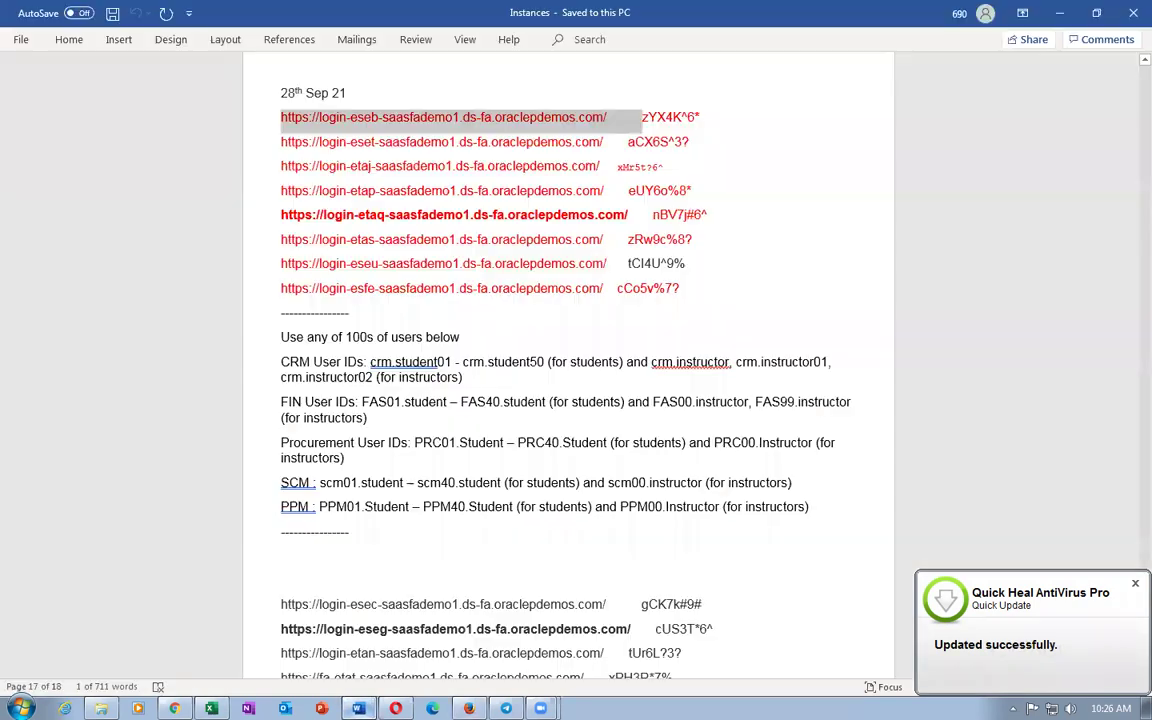
pyautogui.click(689, 119)
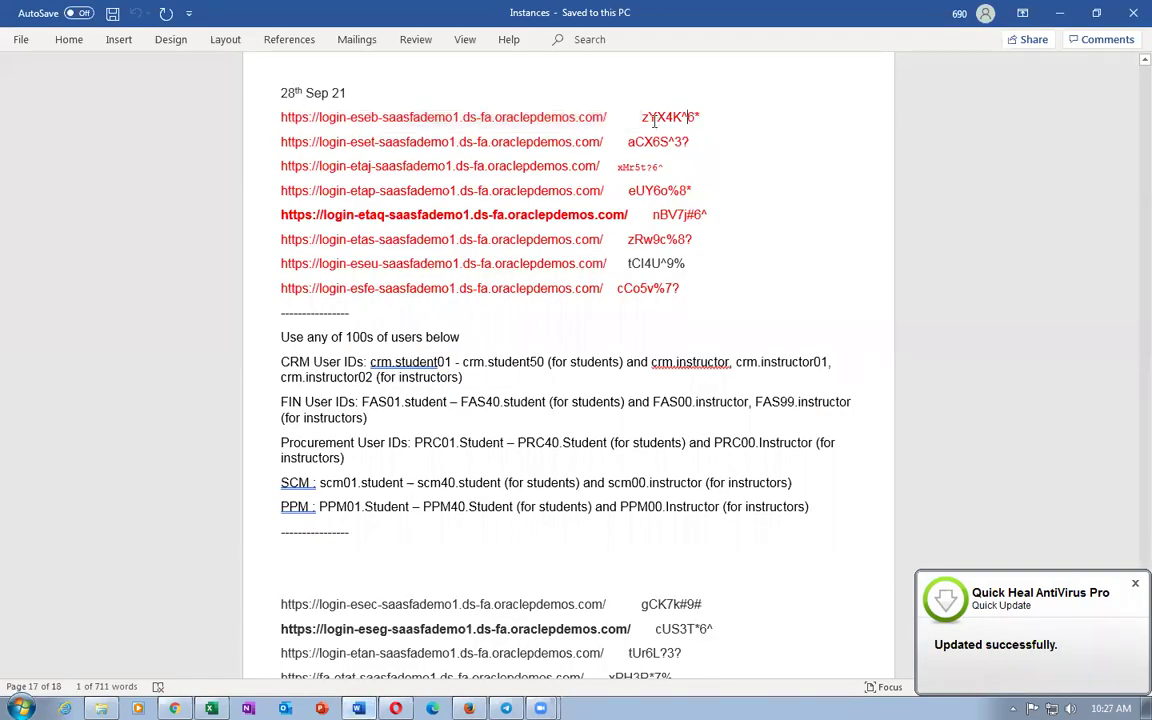
pyautogui.moveTo(643, 118); pyautogui.dragTo(703, 126)
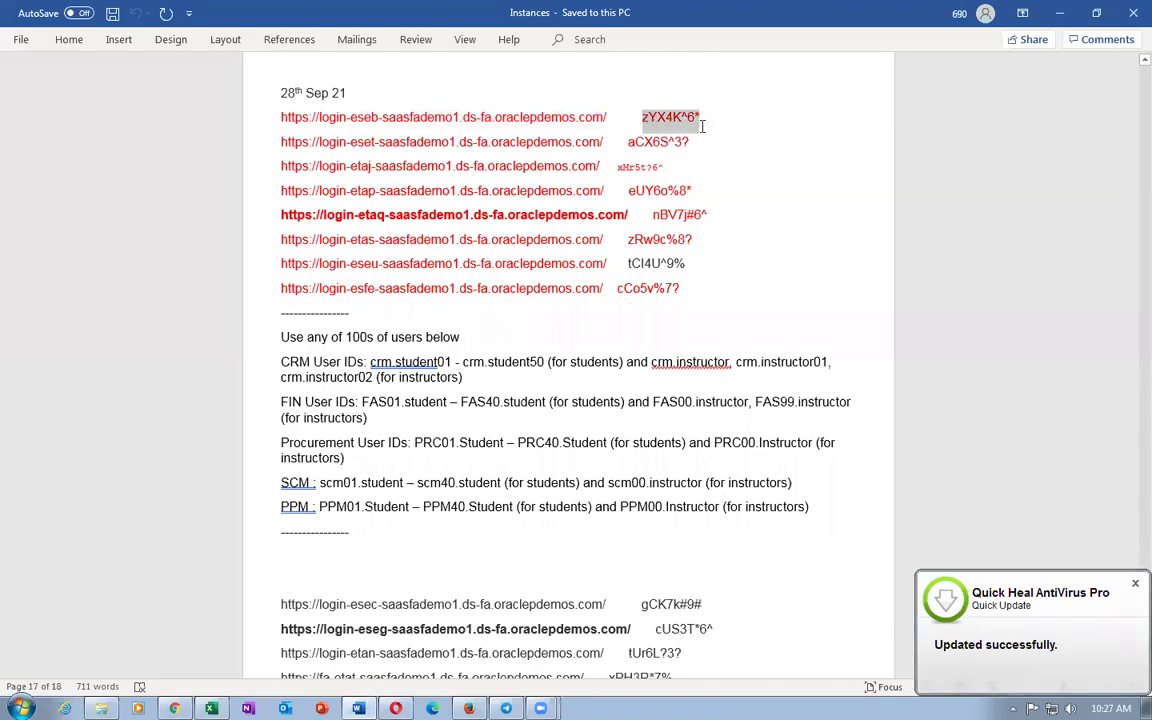
pyautogui.hotkey('alt', 'Tab')
pyautogui.hotkey('ctrl', 'v')
pyautogui.click(520, 468)
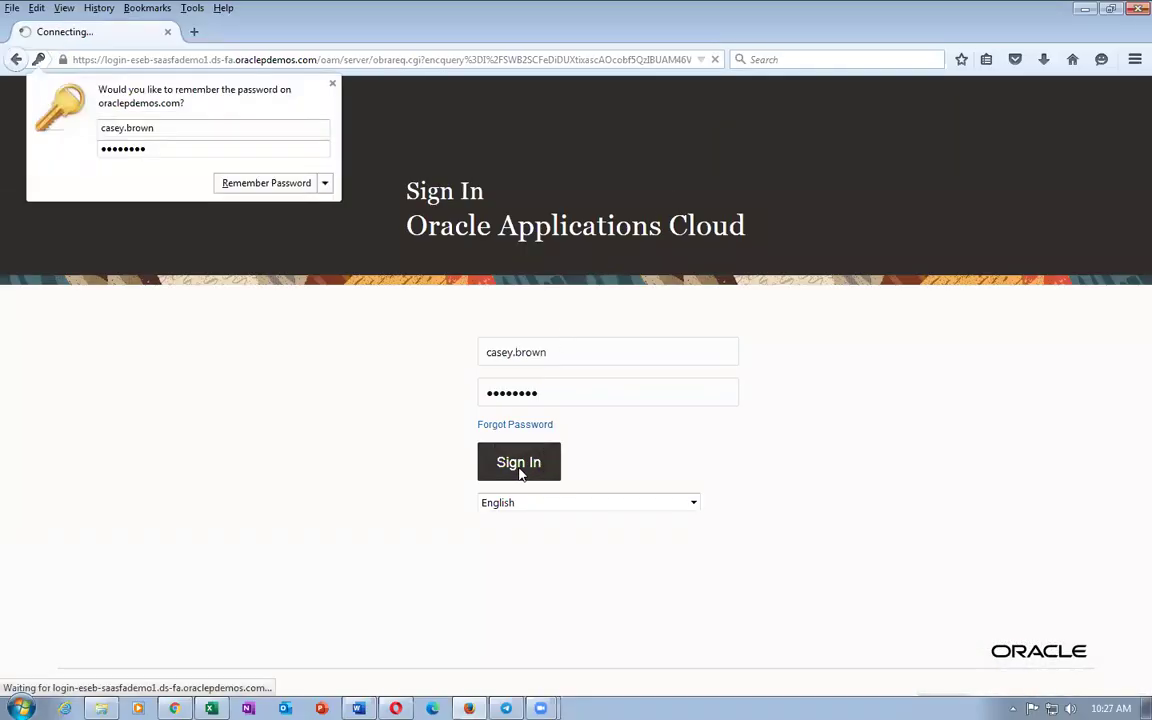
# Open the Supplier Profile Change Request notification, allow pop-ups, review request 42040's categories, then close it.
pyautogui.click(250, 185)
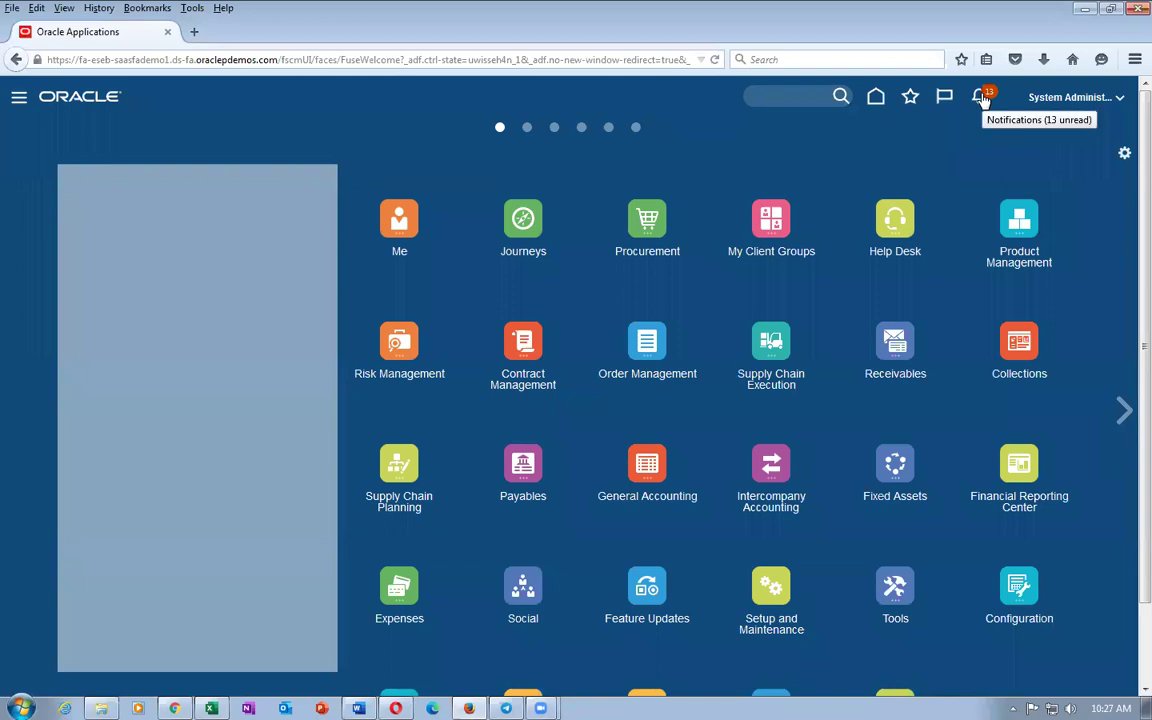
pyautogui.click(983, 98)
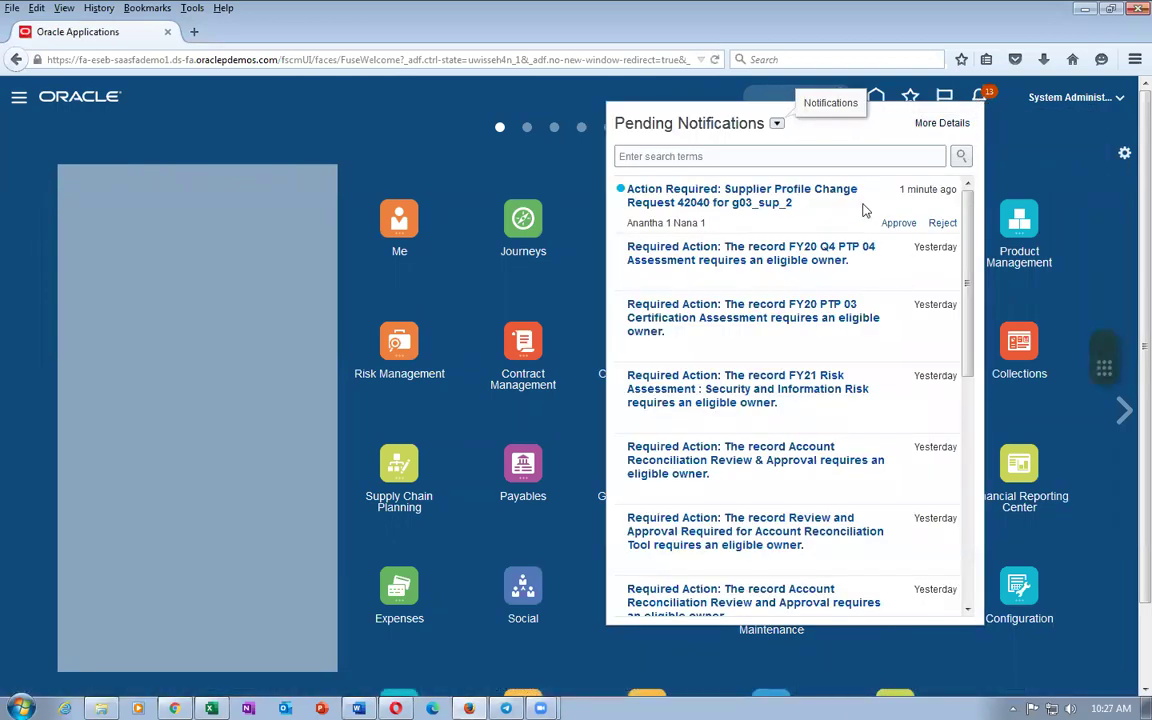
pyautogui.click(697, 194)
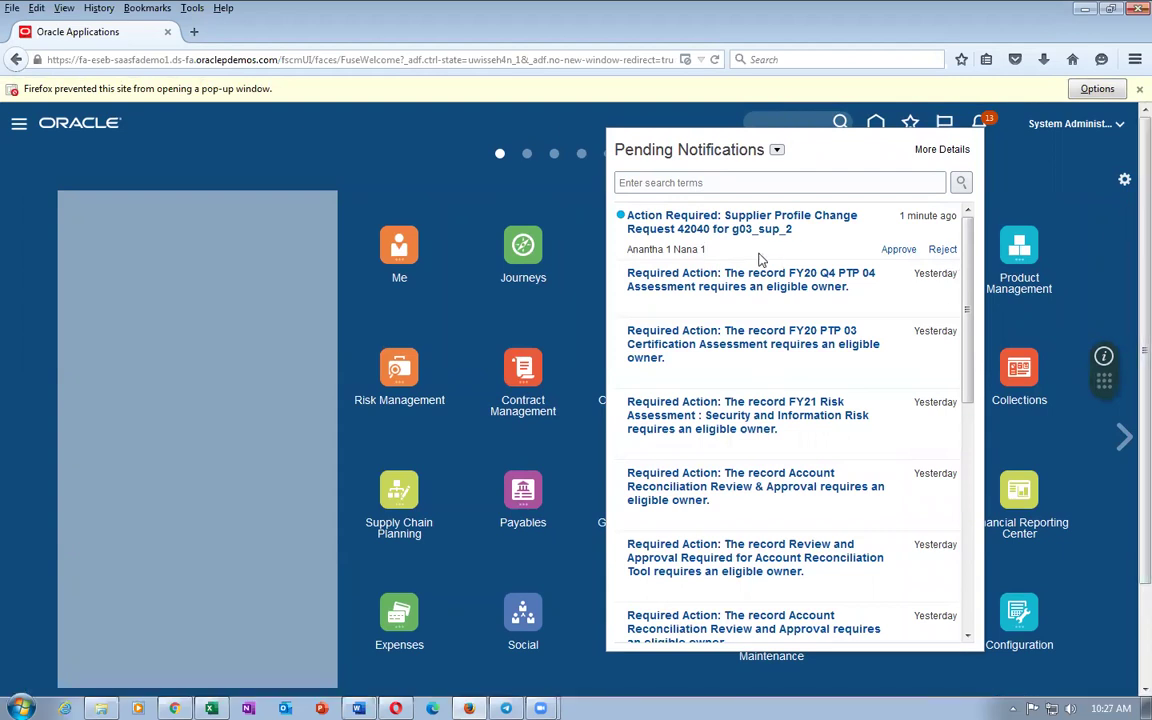
pyautogui.click(716, 229)
pyautogui.click(1095, 88)
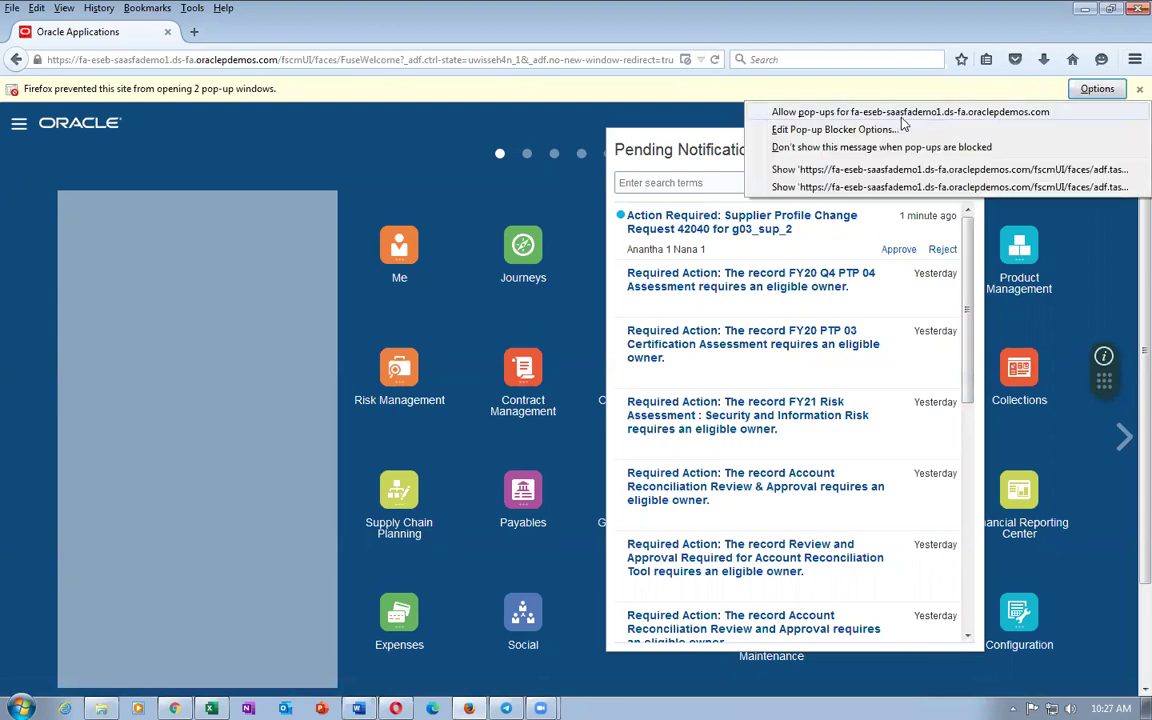
pyautogui.click(900, 112)
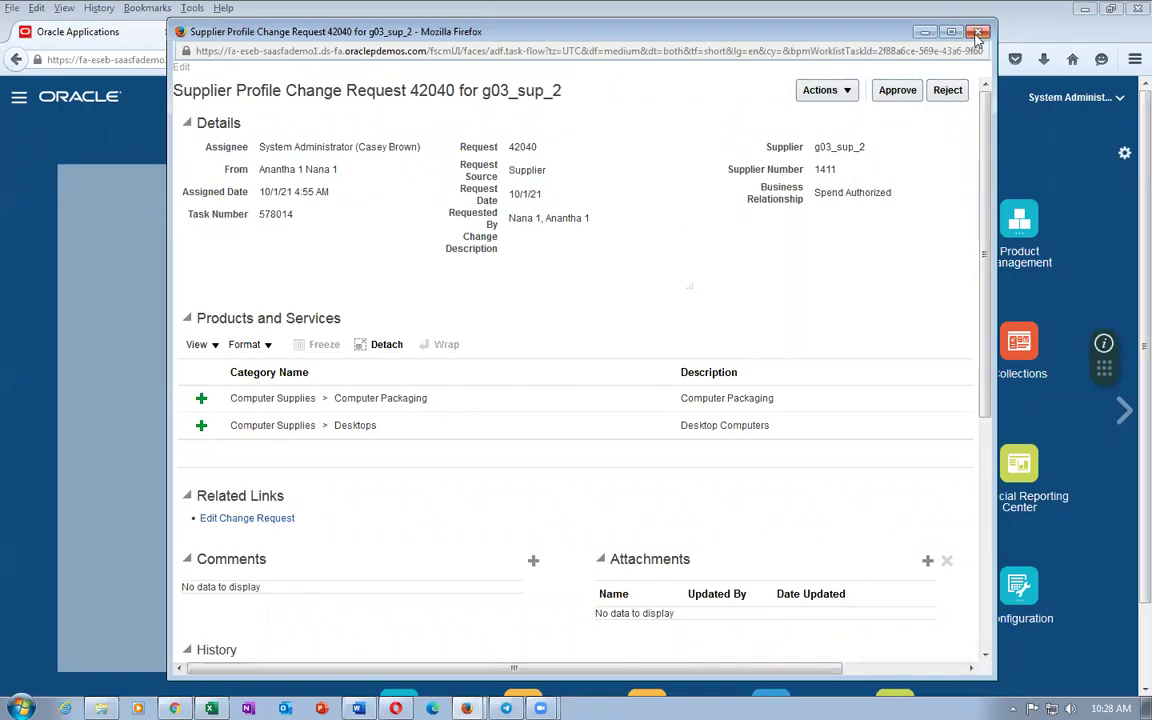
pyautogui.click(978, 33)
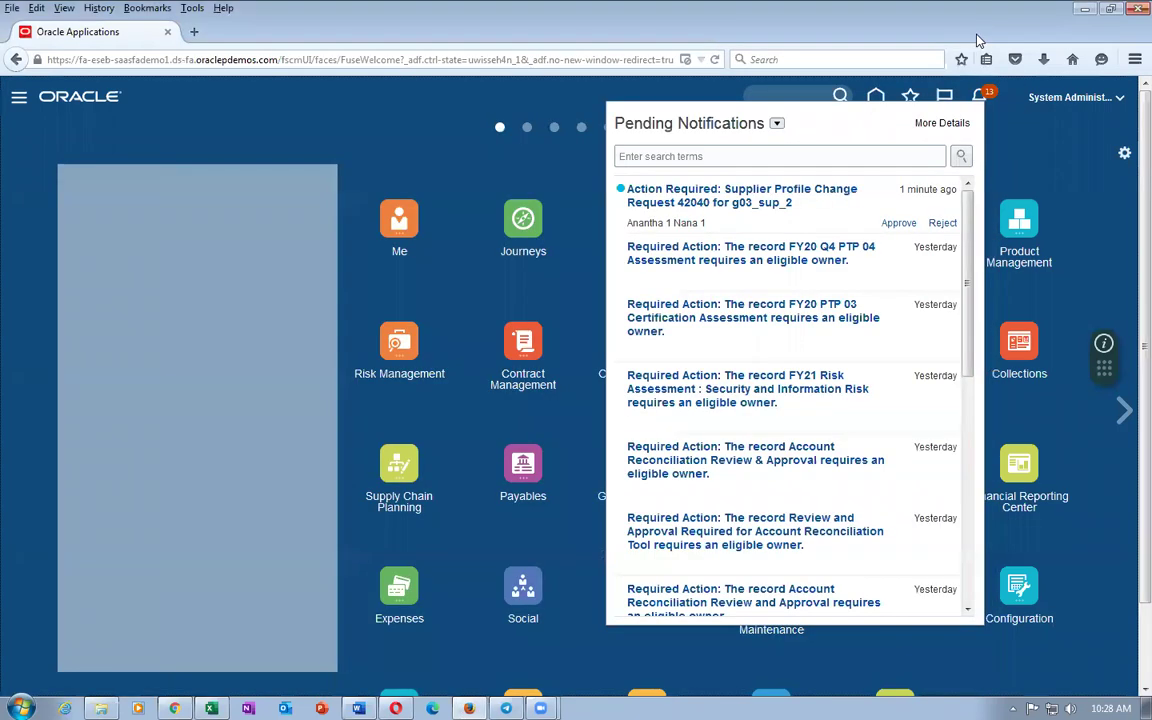
# Close the notifications and open the Approvals worklist from Navigator > More > Tools.
pyautogui.click(18, 97)
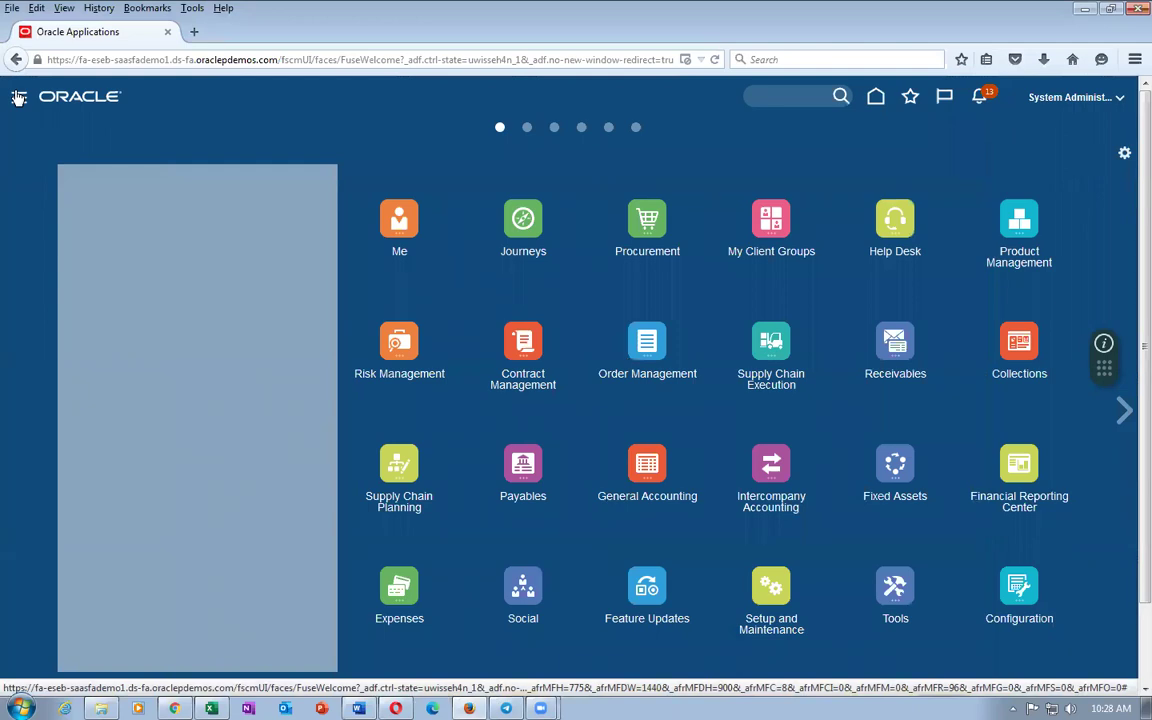
pyautogui.click(18, 97)
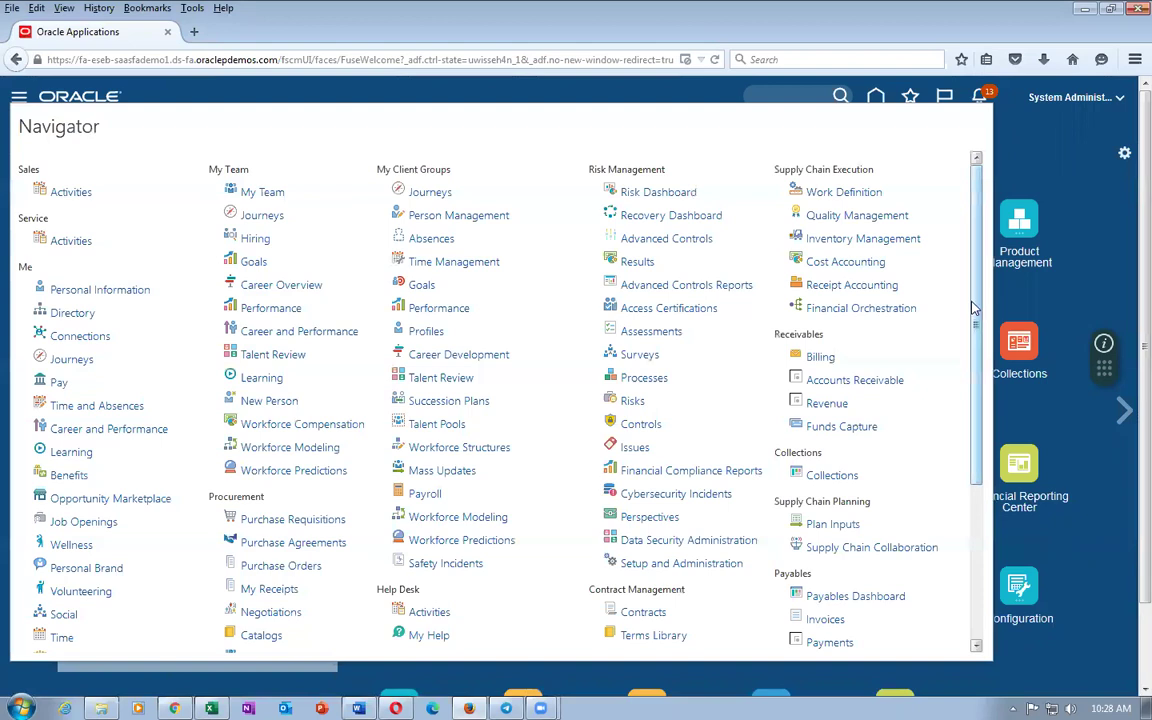
pyautogui.scroll(-5, 882, 278)
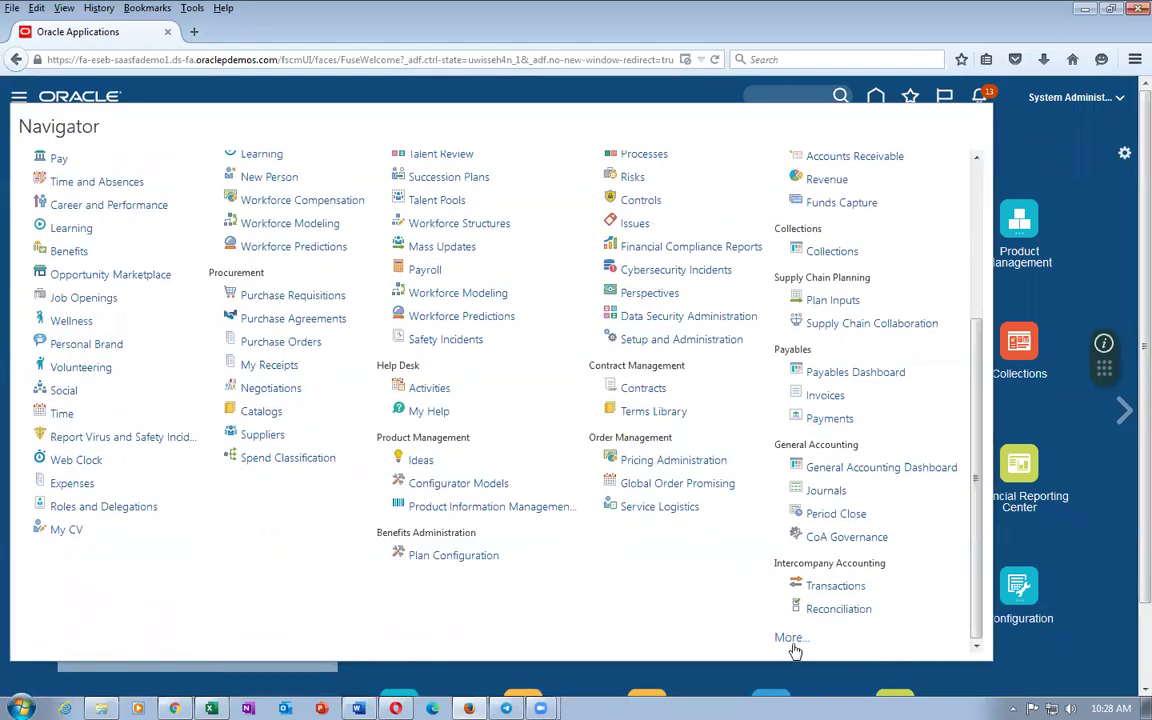
pyautogui.click(789, 638)
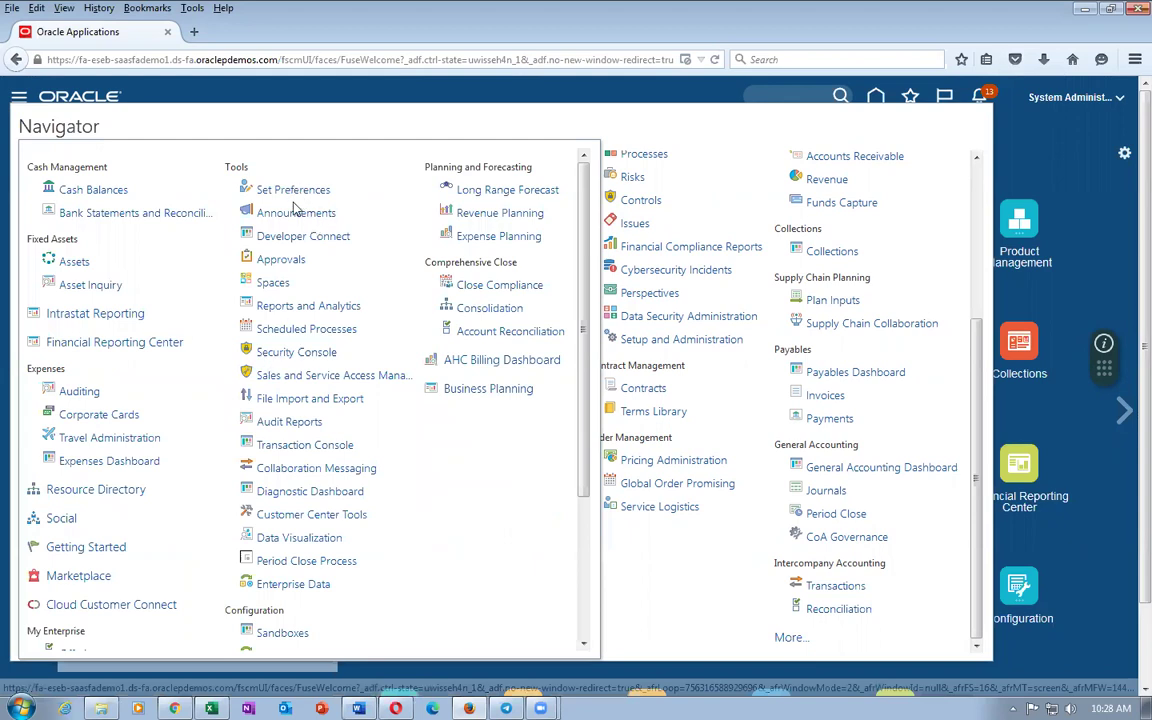
pyautogui.click(281, 260)
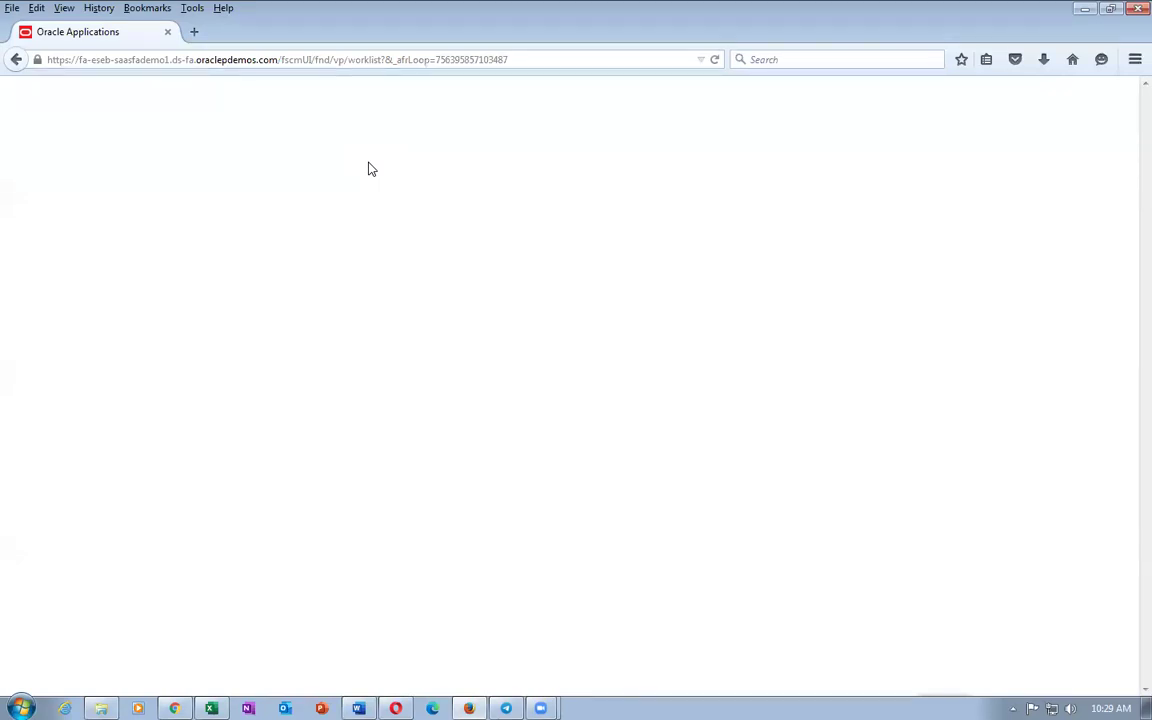
# Reload the blank Approvals worklist page, then return to the home page.
pyautogui.click(441, 60)
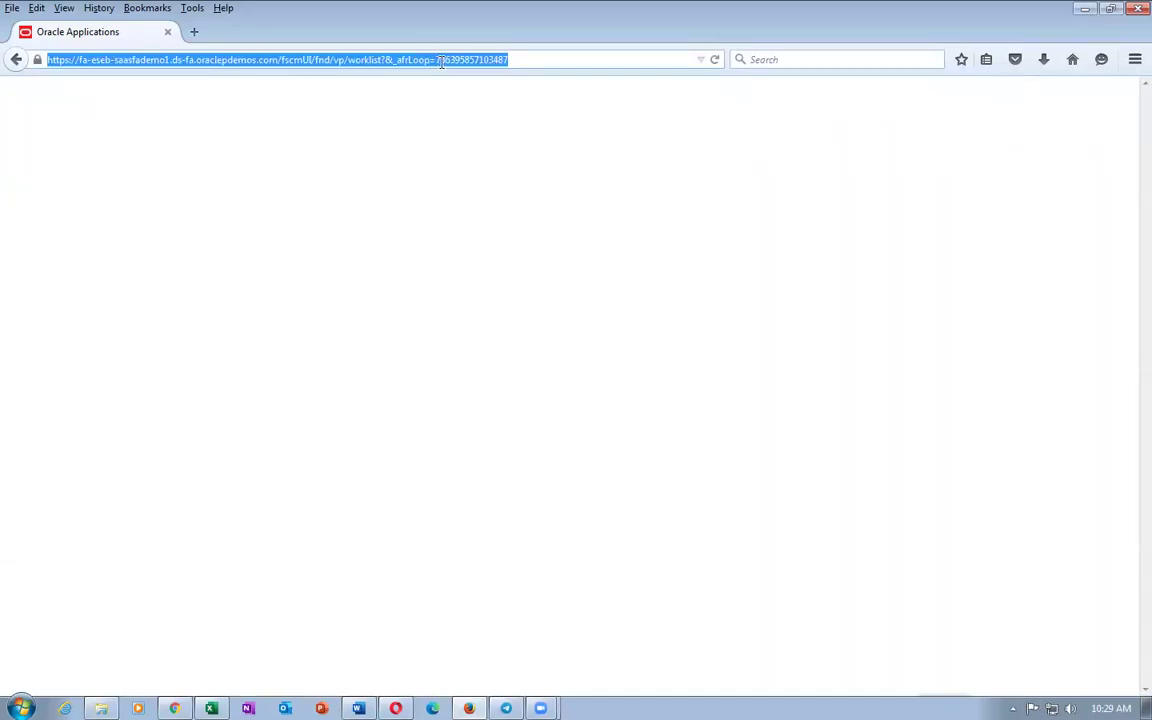
pyautogui.press('Return')
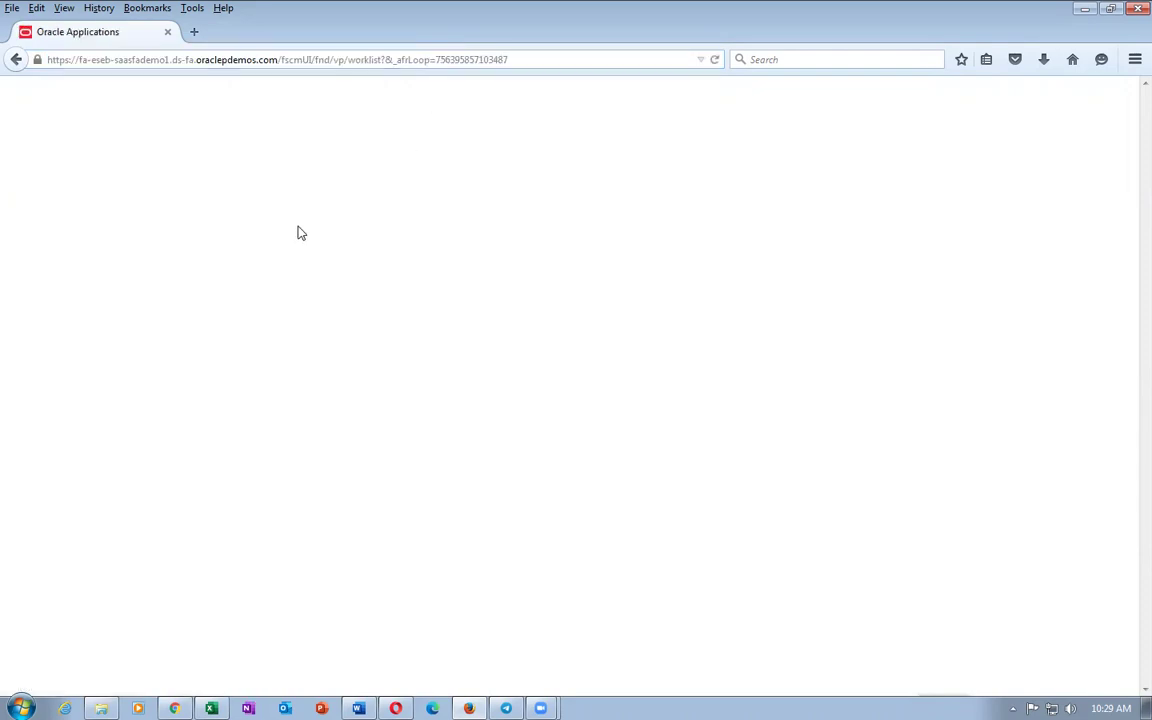
pyautogui.click(16, 60)
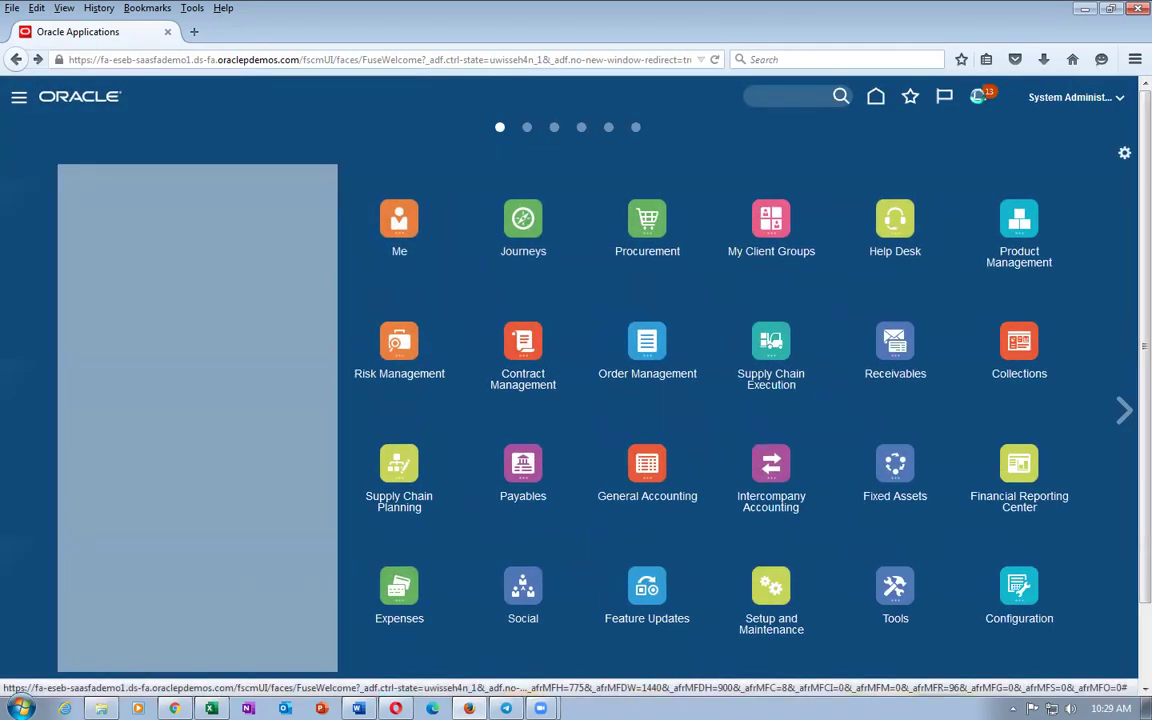
# Approve Supplier Profile Change Request 42040 and confirm it no longer appears in notifications.
pyautogui.click(978, 97)
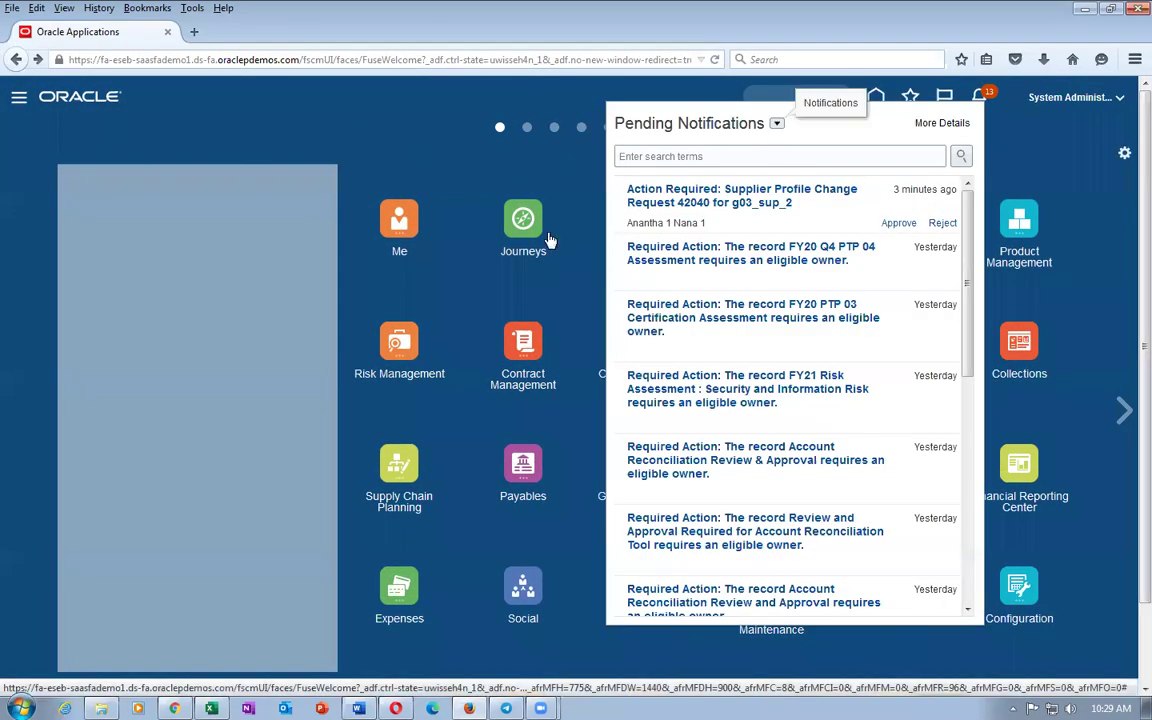
pyautogui.click(899, 224)
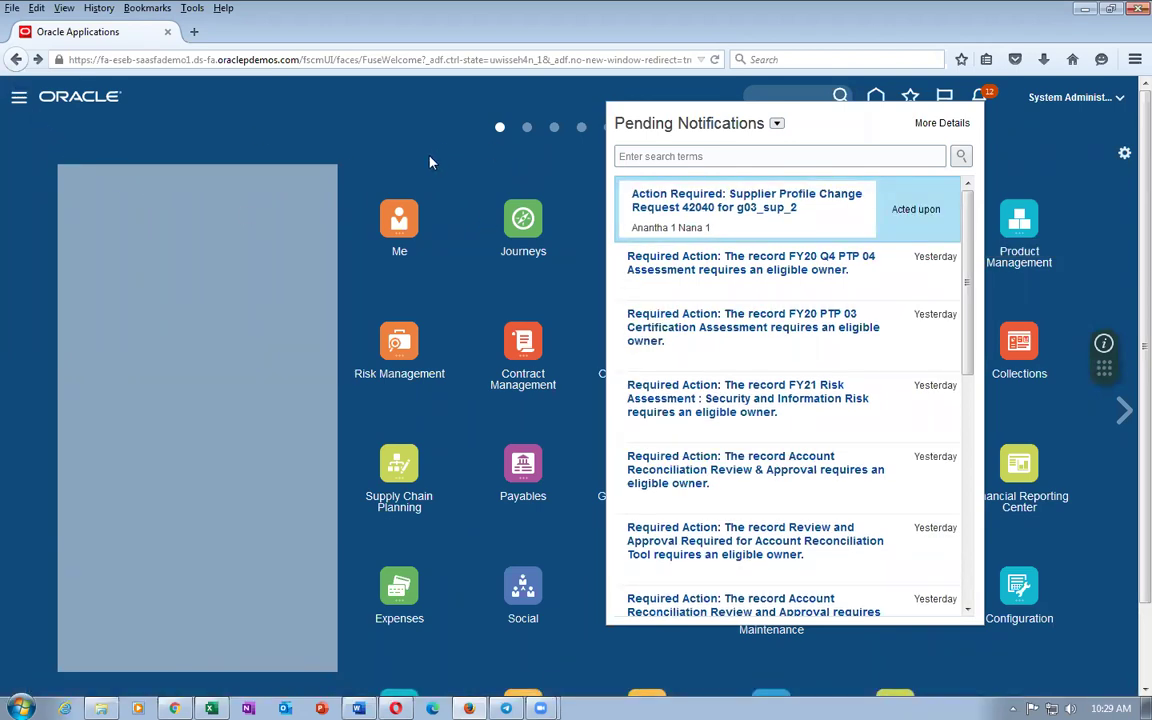
pyautogui.click(430, 162)
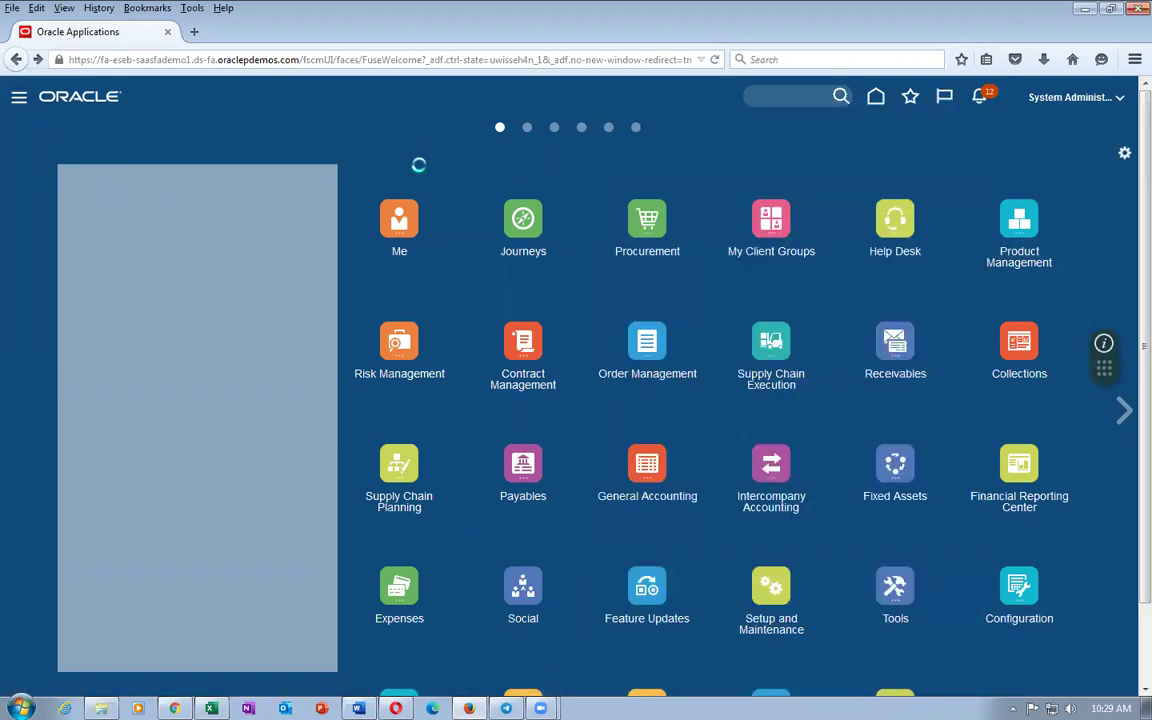
pyautogui.click(978, 100)
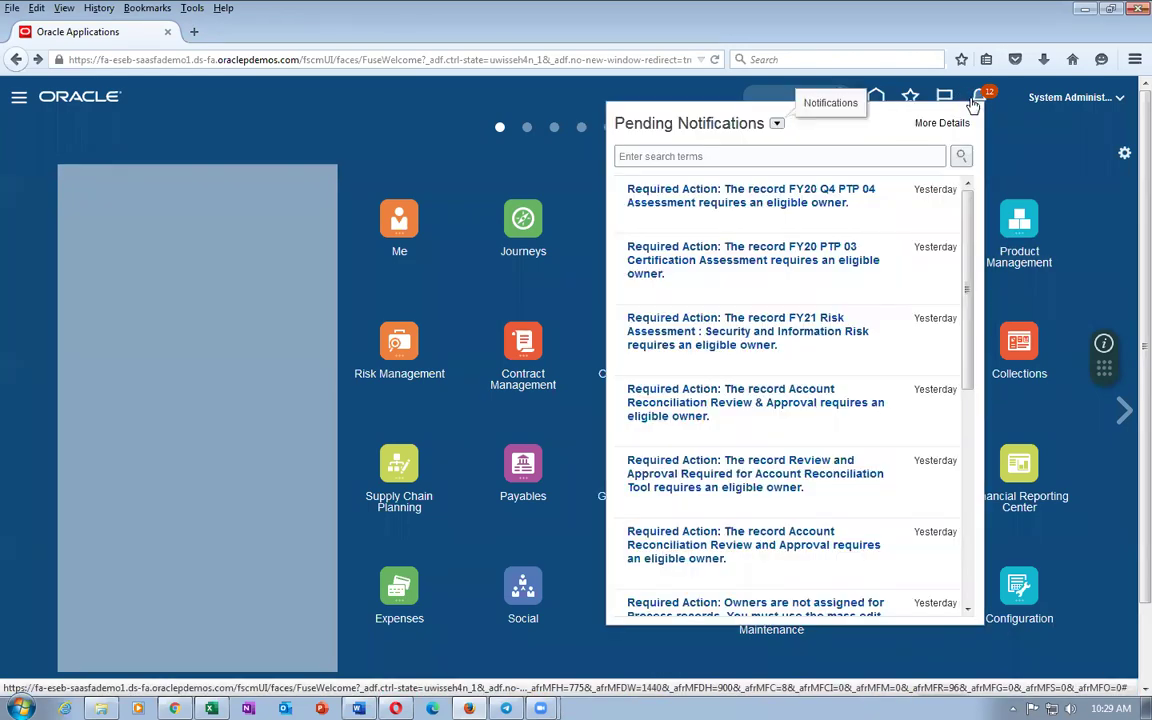
pyautogui.click(1054, 169)
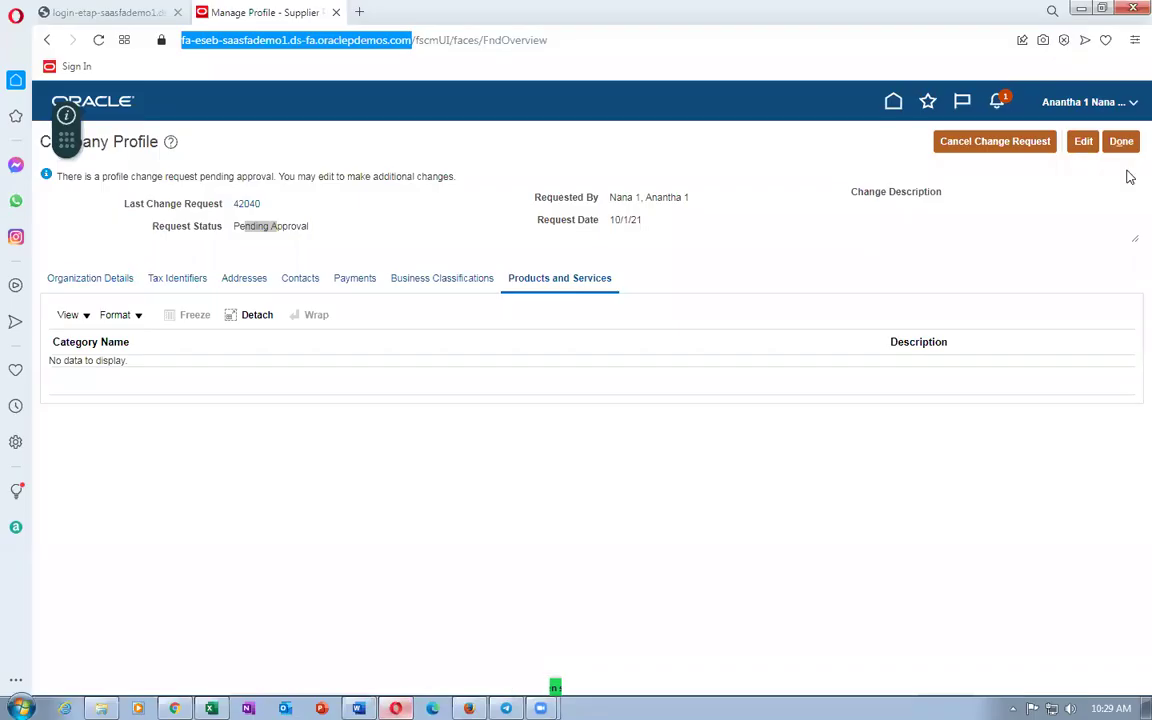
# Finish the company profile, sign out of the supplier portal, and sign back in.
pyautogui.click(1121, 142)
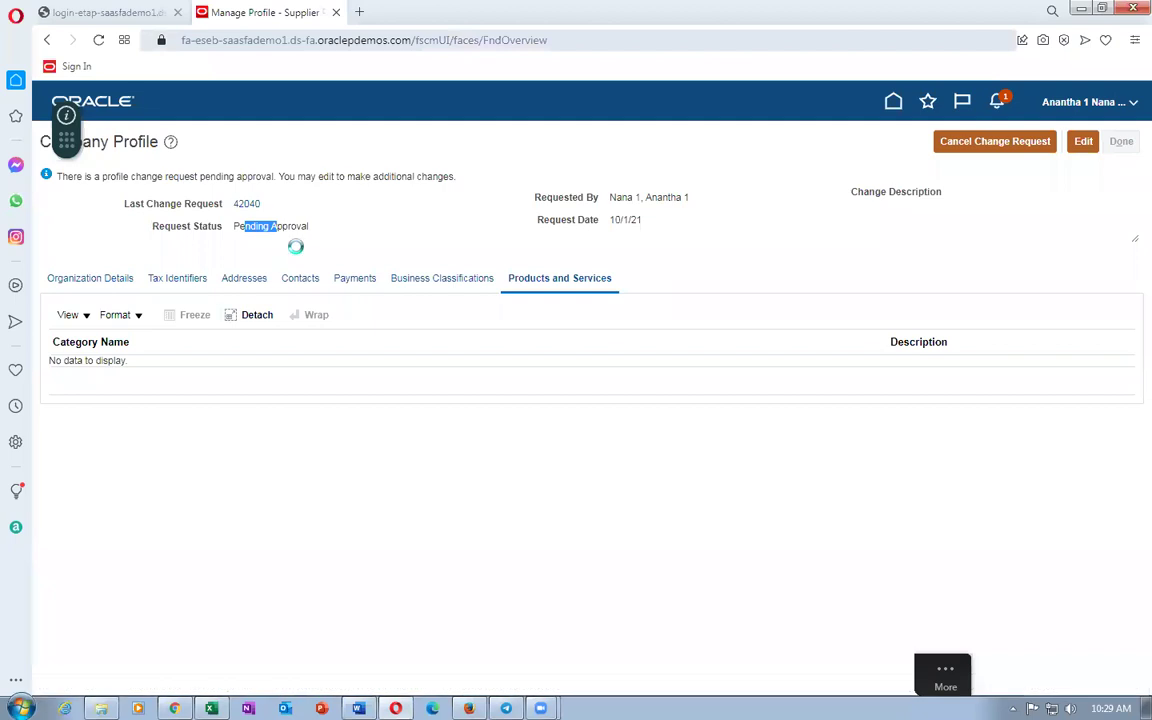
pyautogui.click(1078, 104)
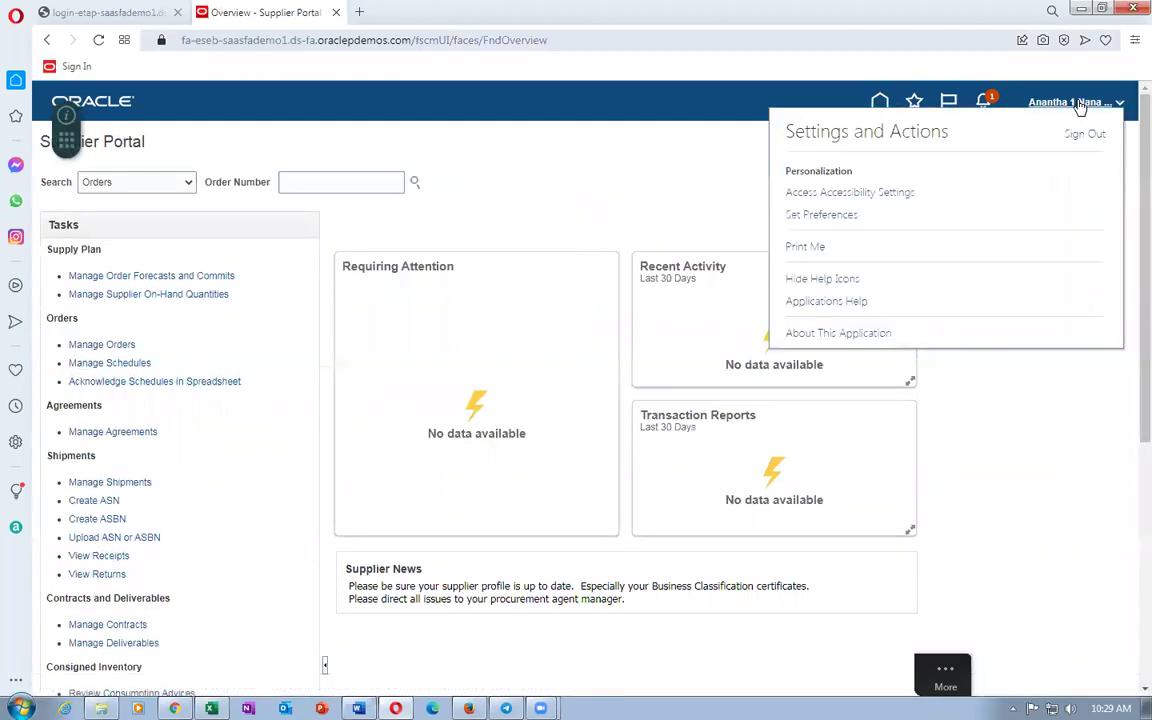
pyautogui.click(1077, 135)
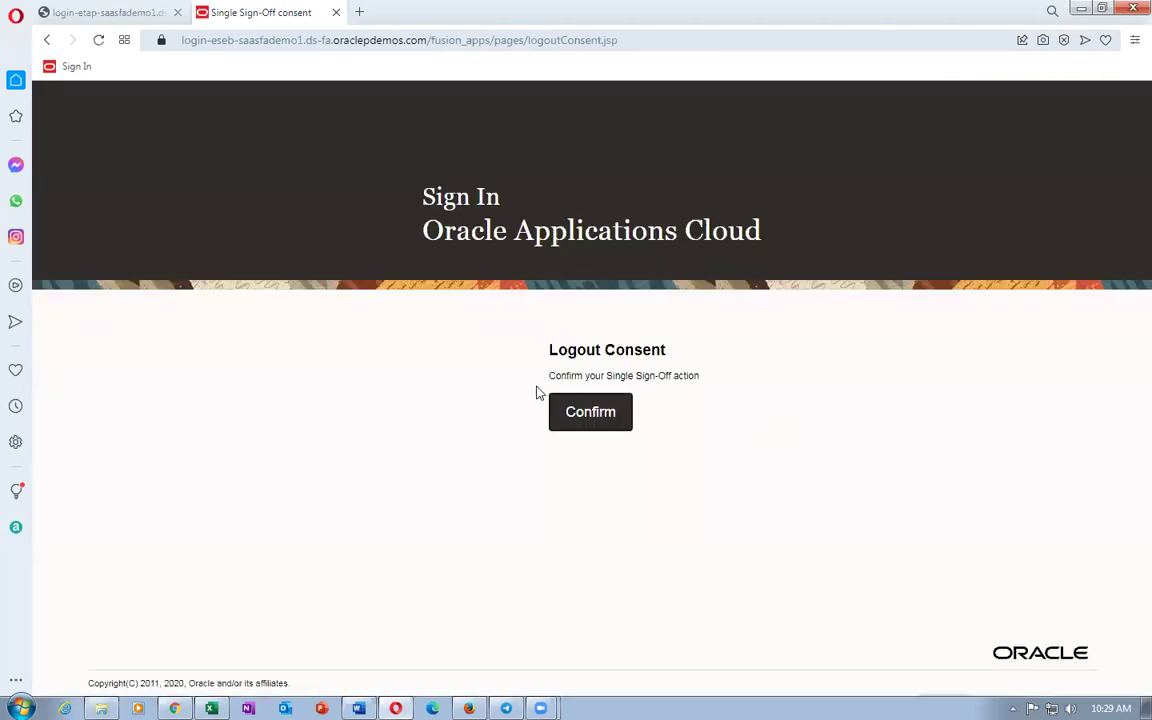
pyautogui.click(582, 420)
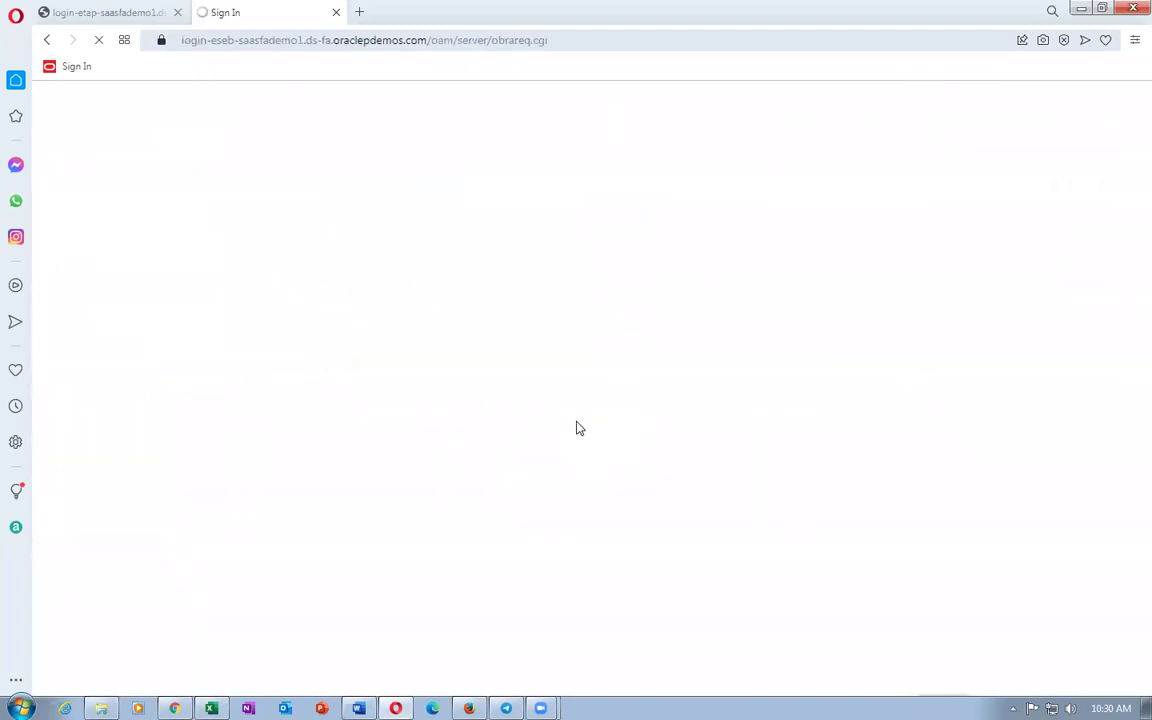
pyautogui.click(527, 465)
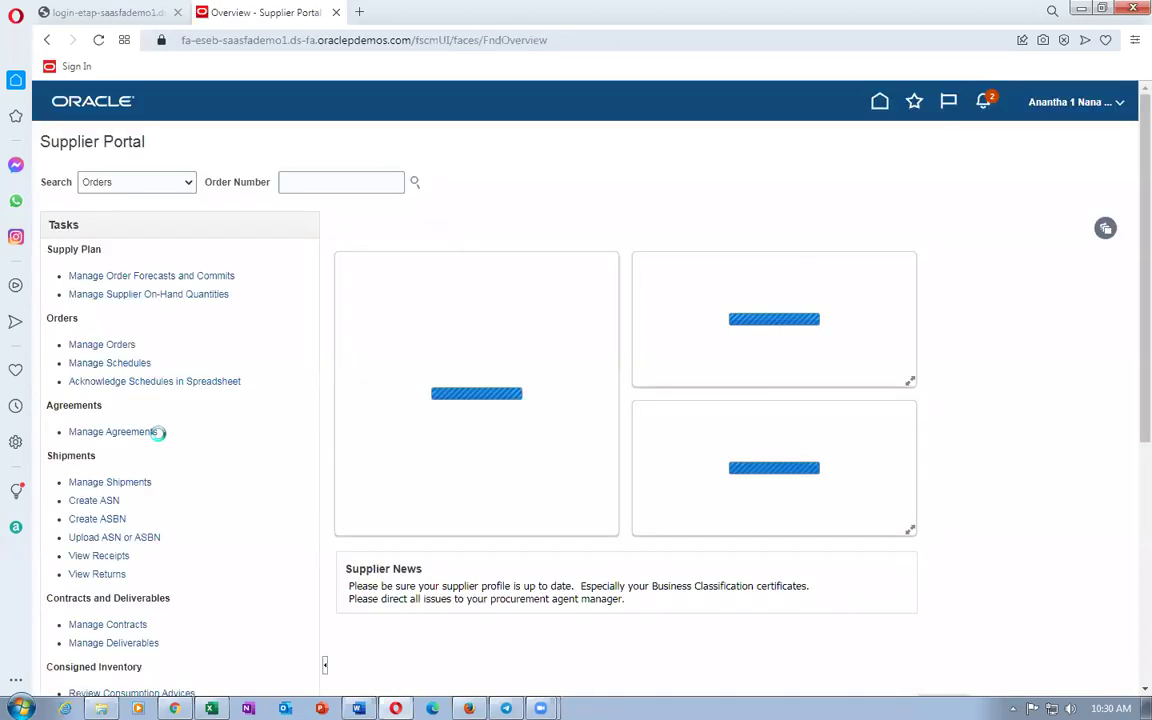
# Check the company profile shows request 42040 Processed with both Computer Supplies categories.
pyautogui.scroll(-3, 284, 548)
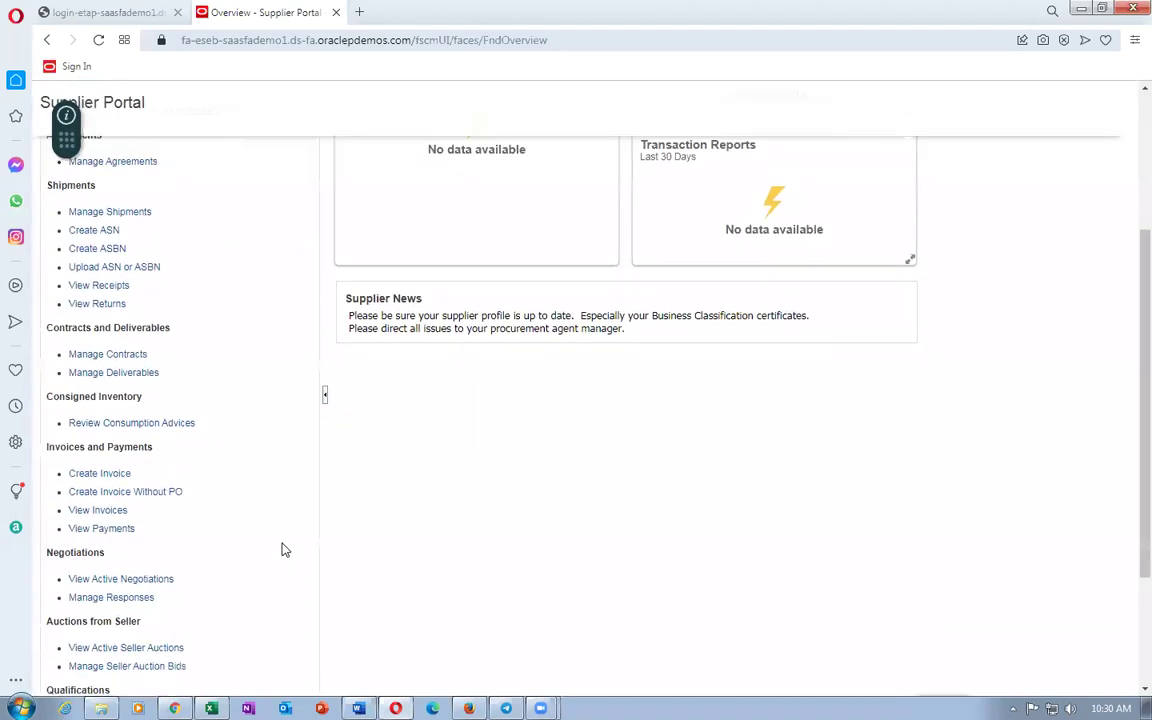
pyautogui.scroll(-2, 284, 550)
pyautogui.click(100, 682)
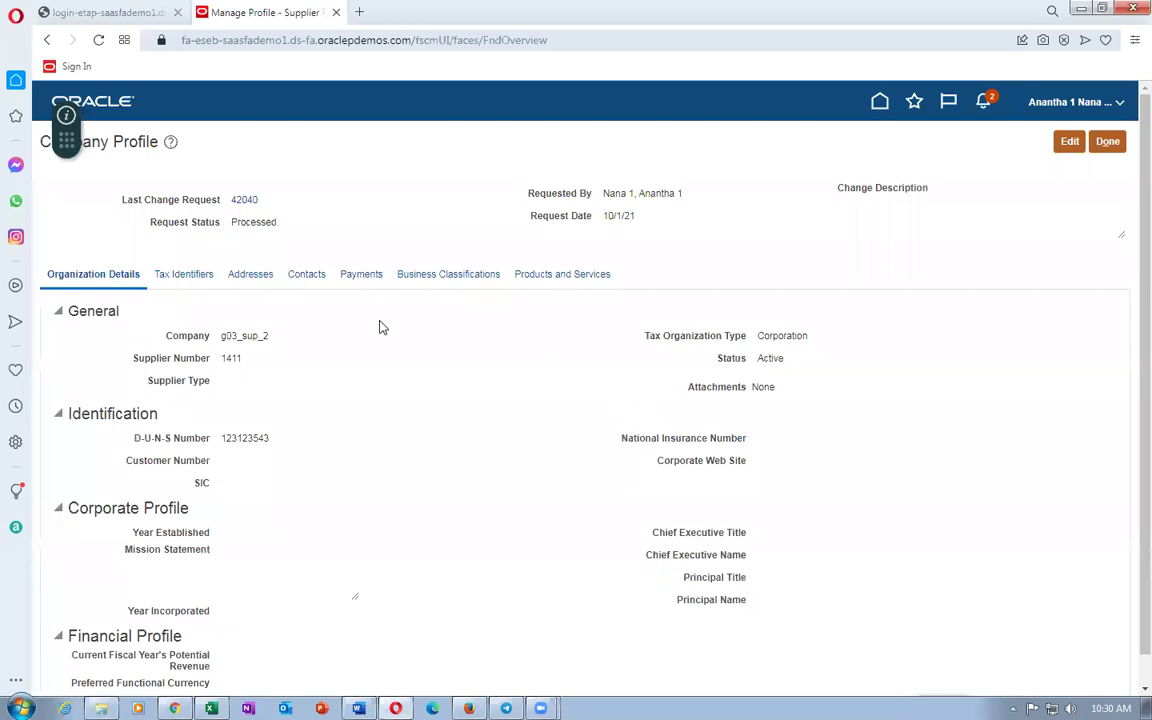
pyautogui.click(578, 274)
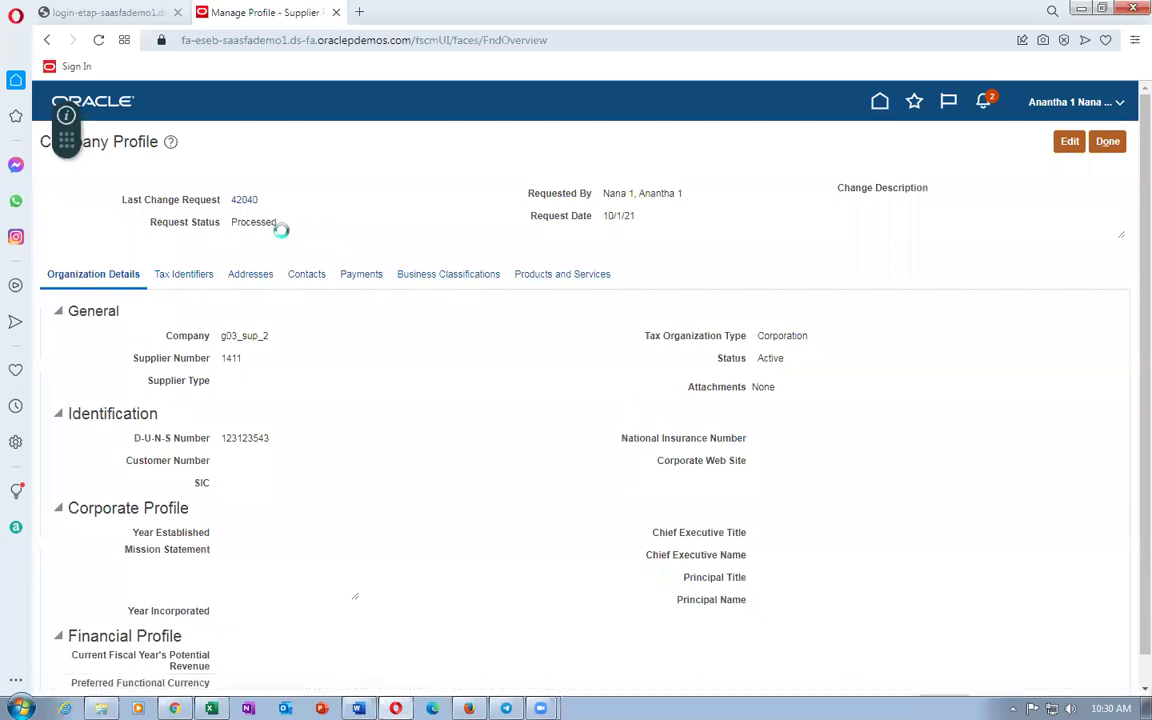
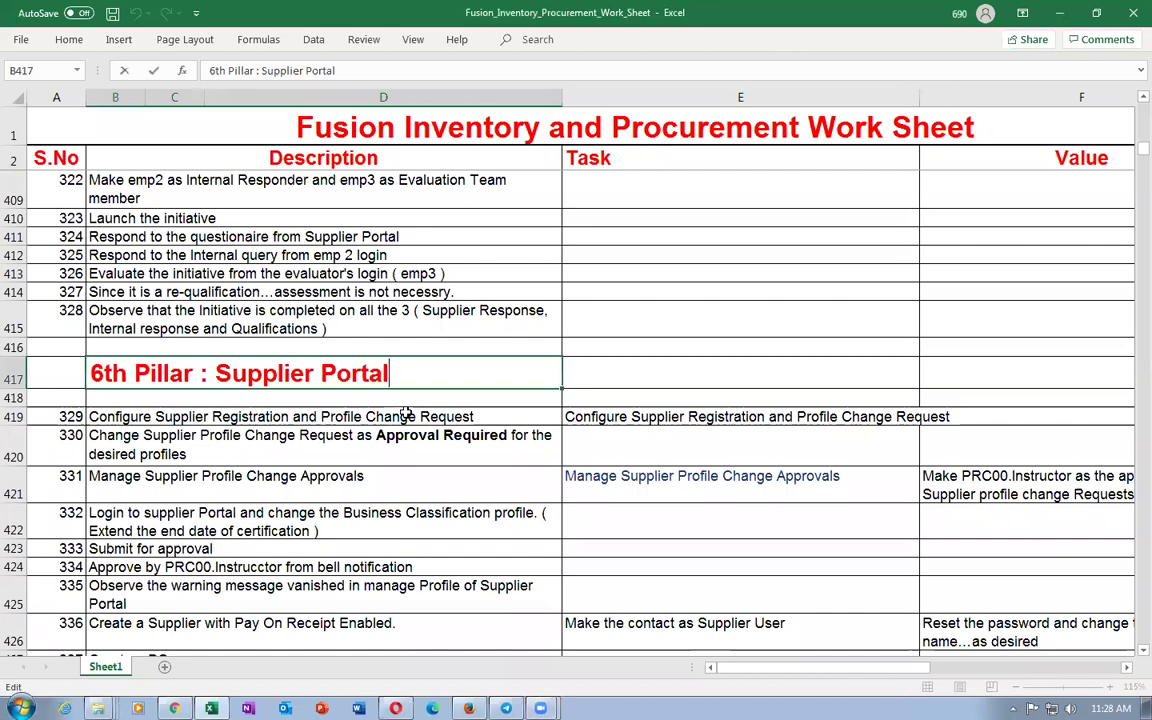
# Dismiss the 'Unable to open' error from the worksheet task link and switch to Chrome.
pyautogui.click(575, 416)
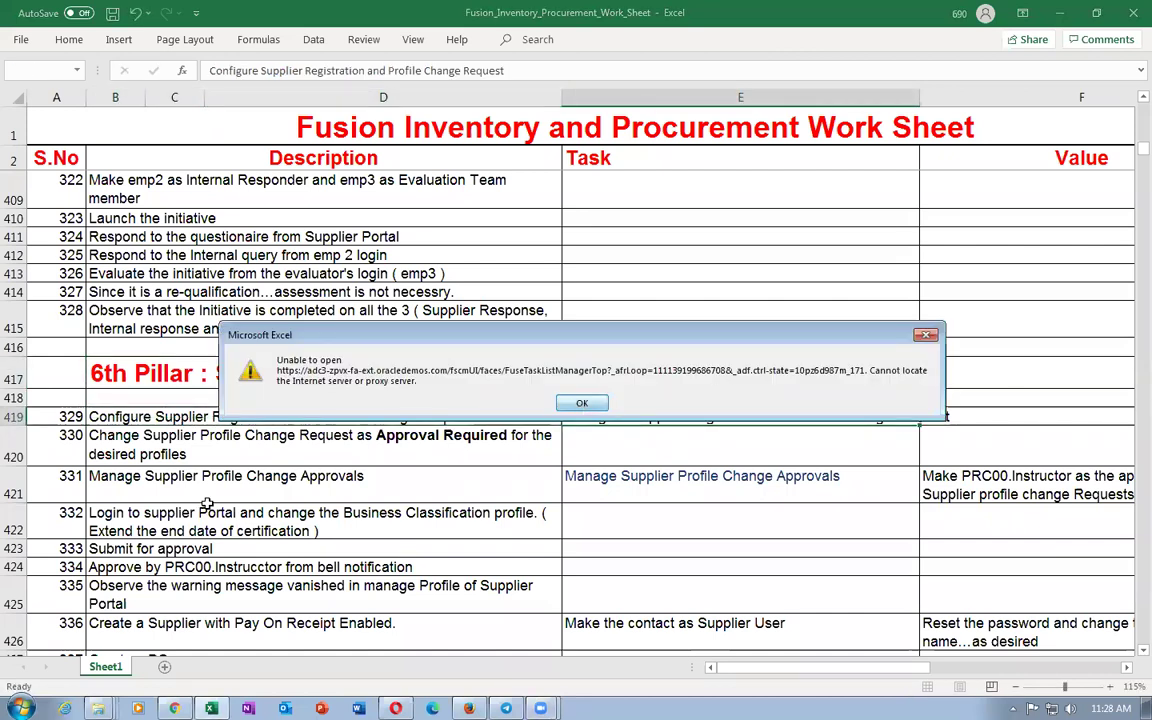
pyautogui.press('Return')
pyautogui.scroll(-2, 200, 480)
pyautogui.click(174, 708)
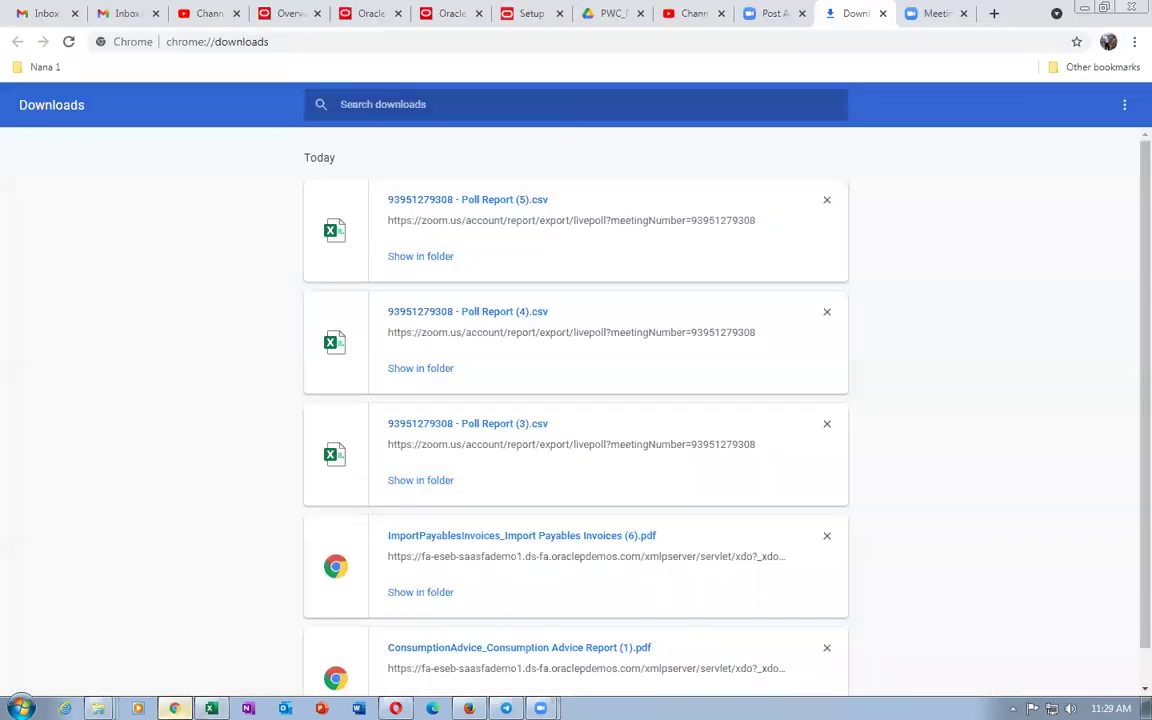
# Close the downloads and Zoom tabs, then reload the expired Oracle Setup and Maintenance page.
pyautogui.click(883, 14)
pyautogui.click(883, 14)
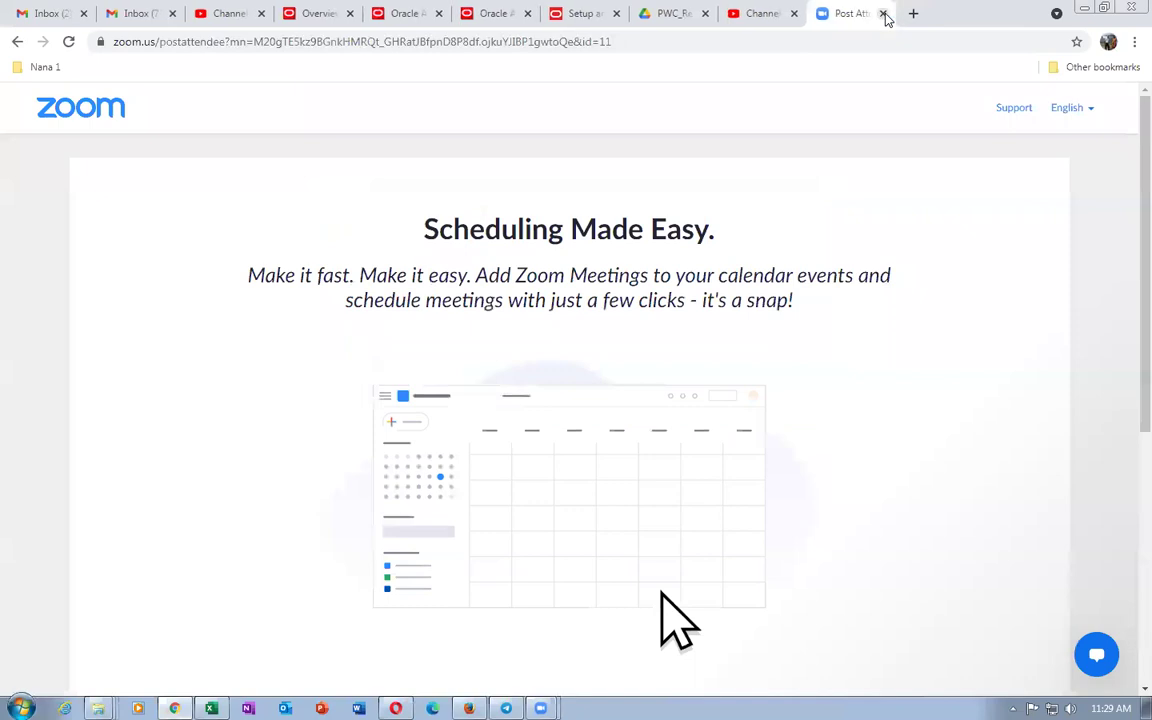
pyautogui.click(883, 14)
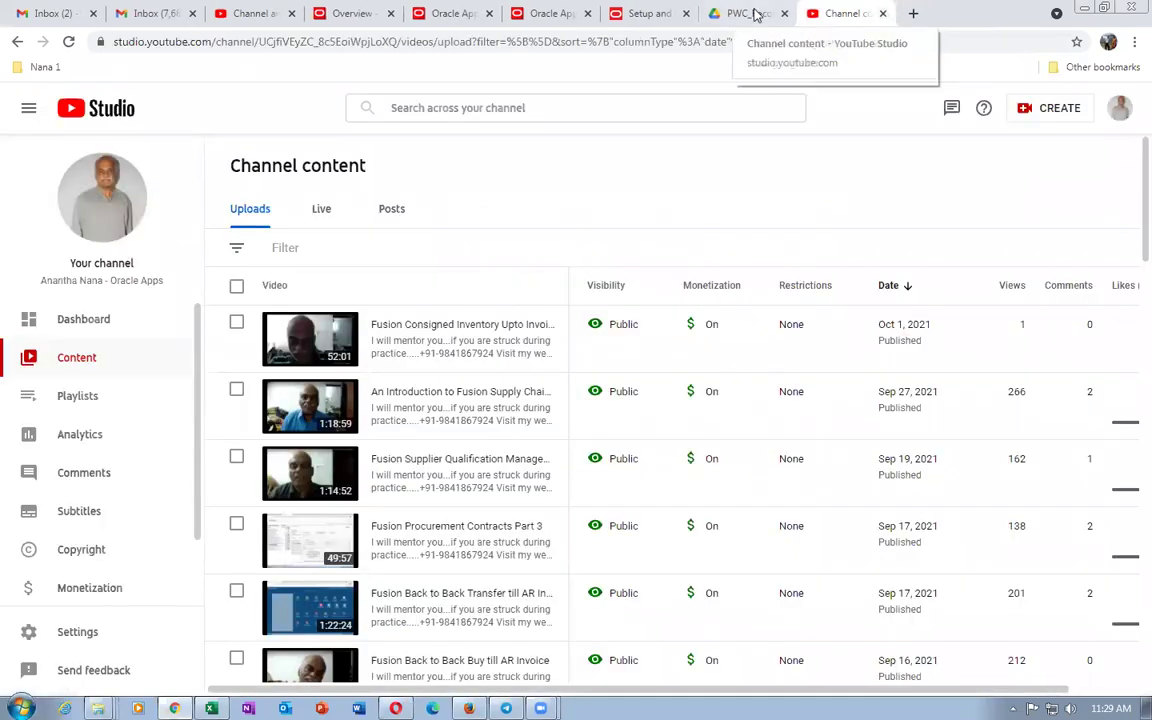
pyautogui.click(750, 14)
pyautogui.click(649, 15)
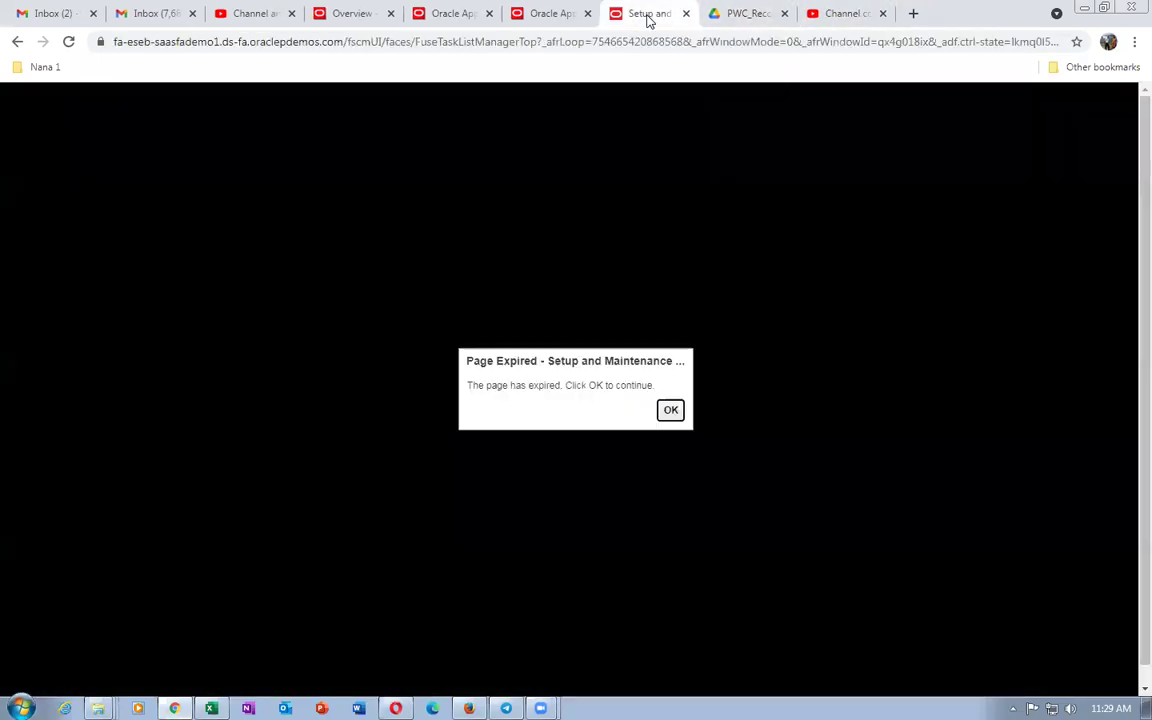
pyautogui.click(668, 417)
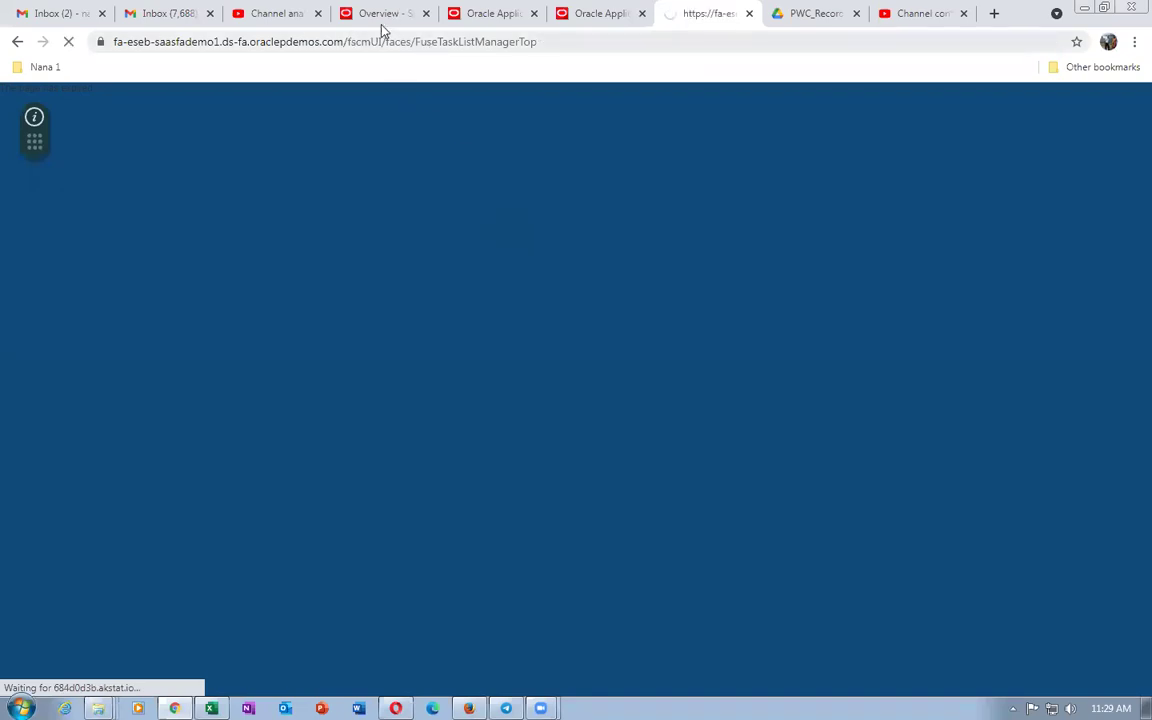
pyautogui.click(381, 20)
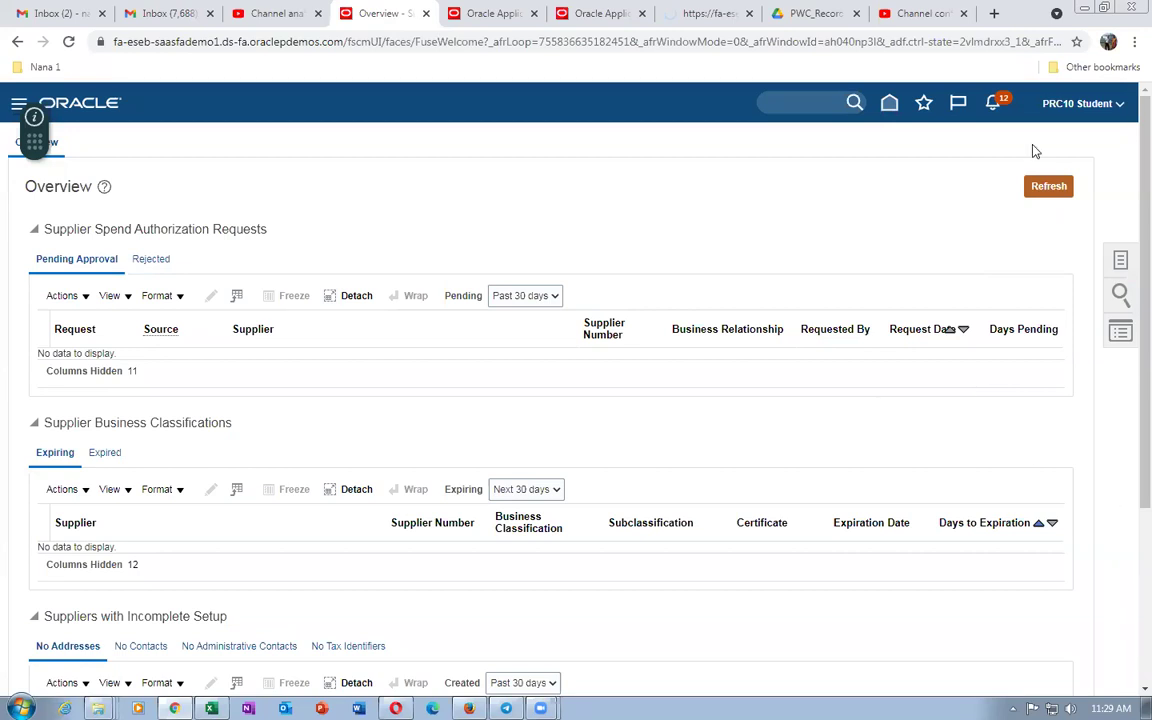
# In Setup and Maintenance, search tasks for 'man%doc%app%' and open Manage Purchasing Document Approvals.
pyautogui.click(1085, 103)
pyautogui.click(841, 341)
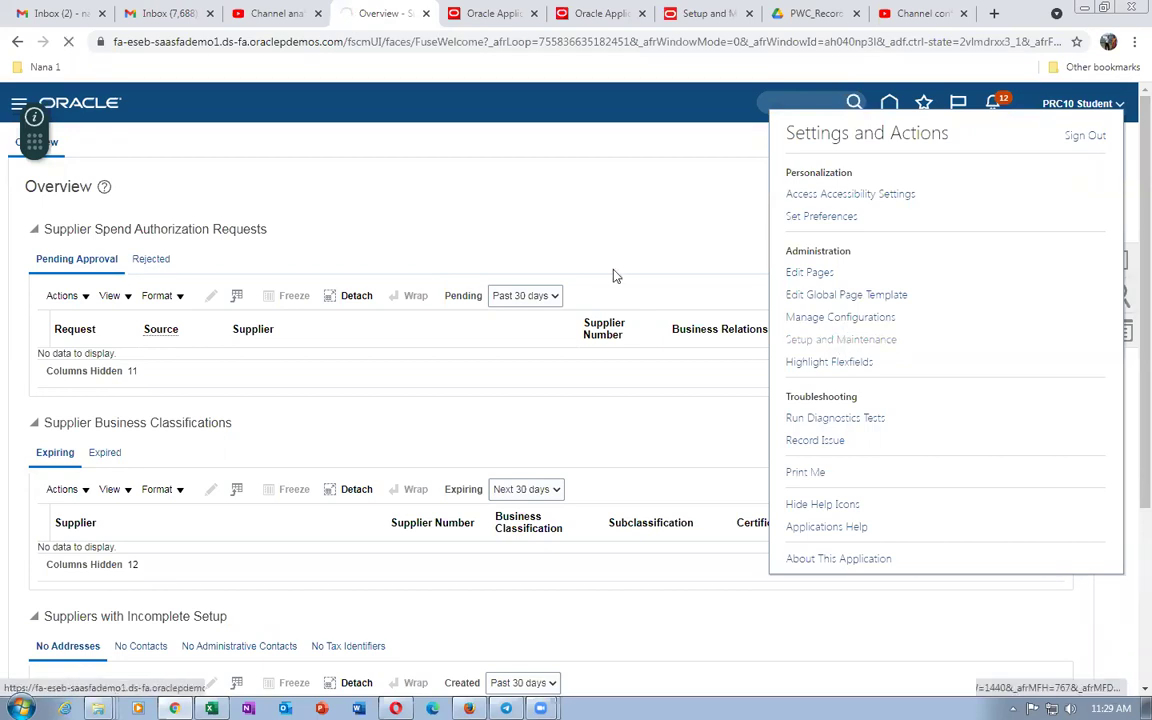
pyautogui.click(1118, 318)
pyautogui.click(995, 345)
pyautogui.click(389, 189)
pyautogui.write('man%doc')
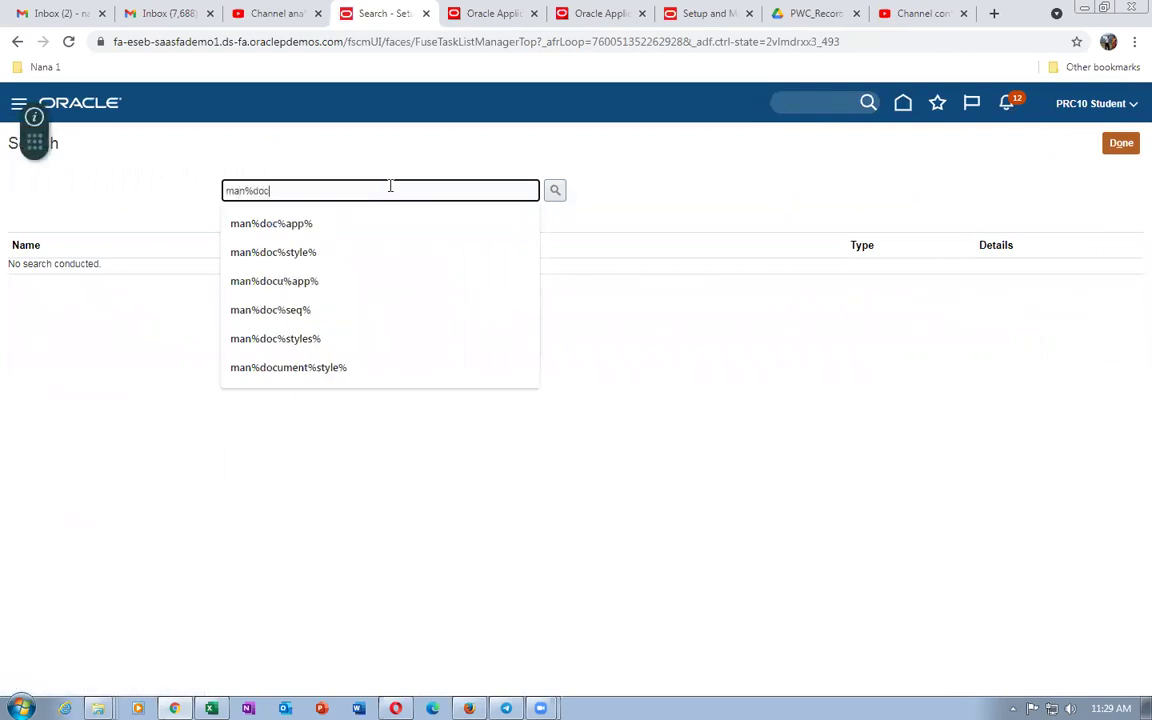
pyautogui.write('%app%')
pyautogui.press('Return')
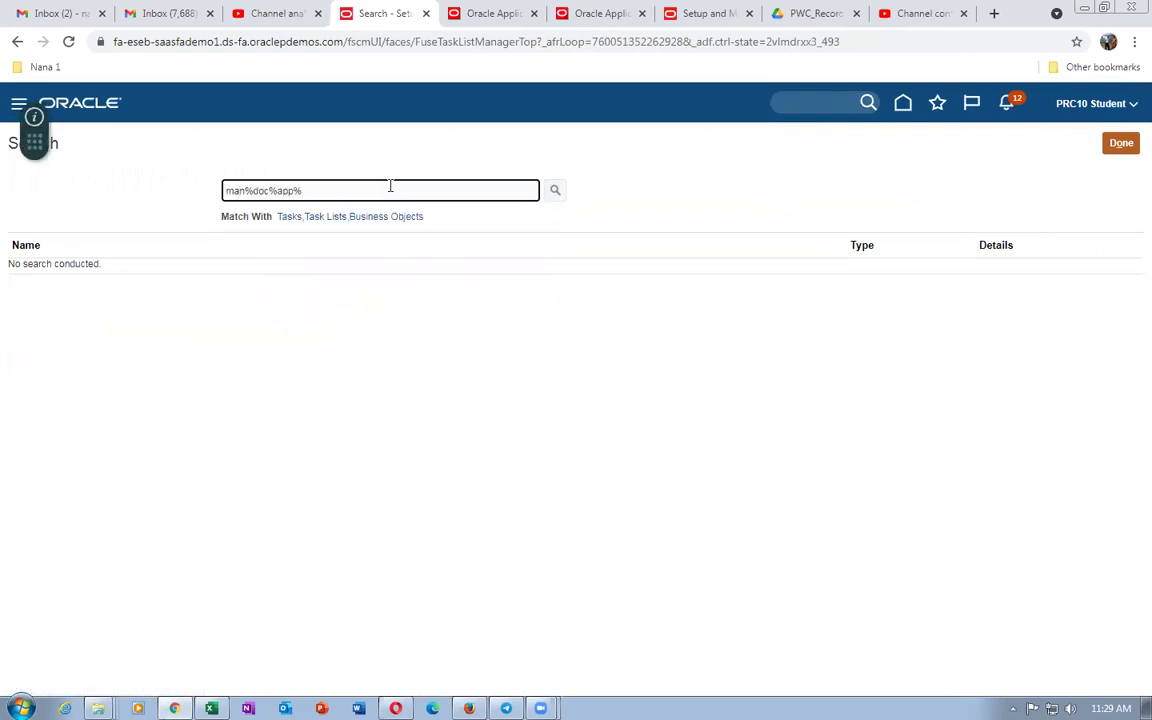
pyautogui.click(95, 272)
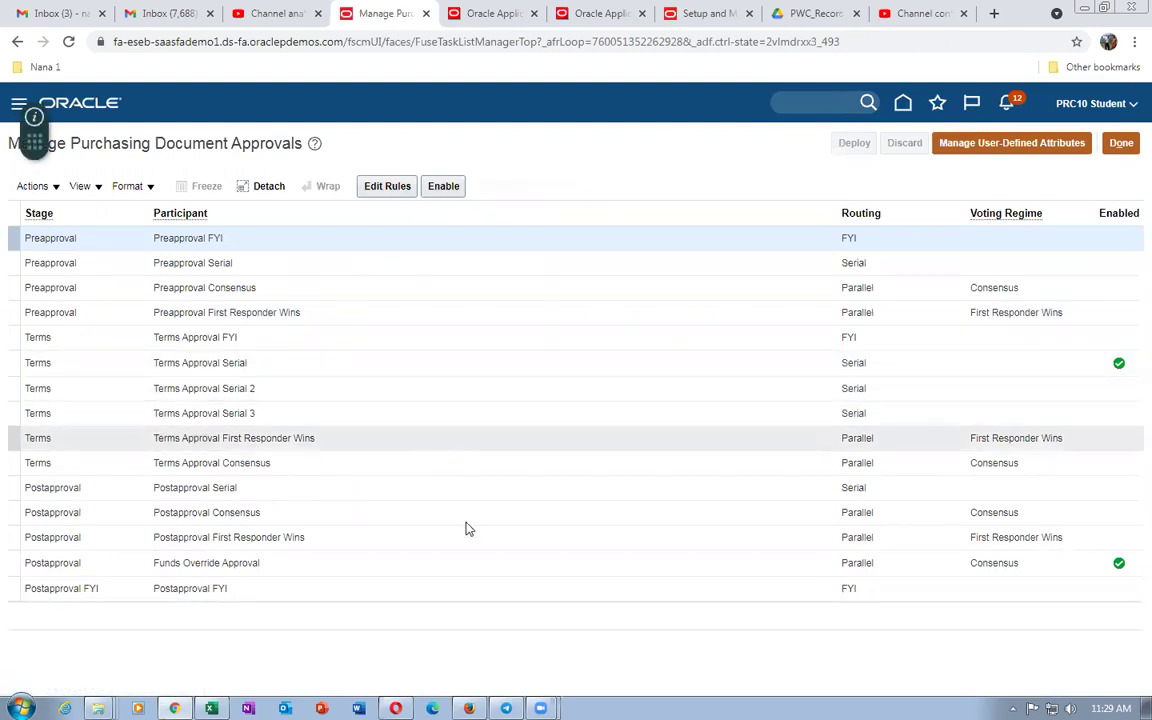
# Review the Terms Approval Serial participant's rules and leave without saving.
pyautogui.click(420, 562)
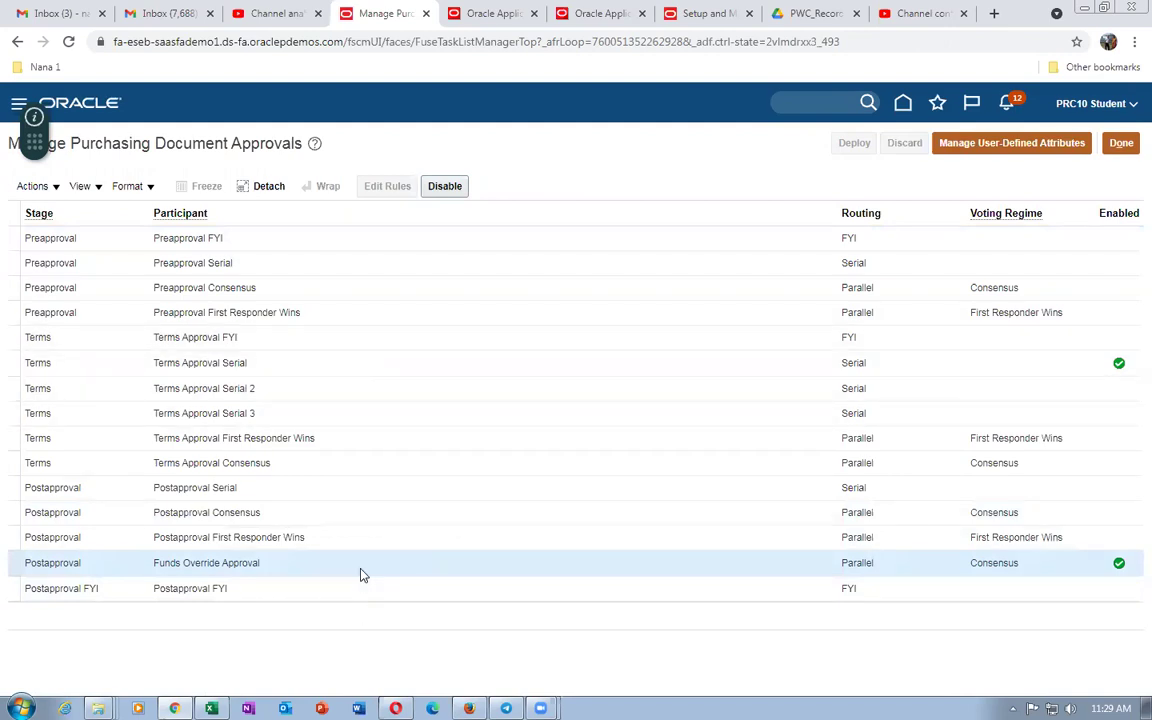
pyautogui.click(435, 364)
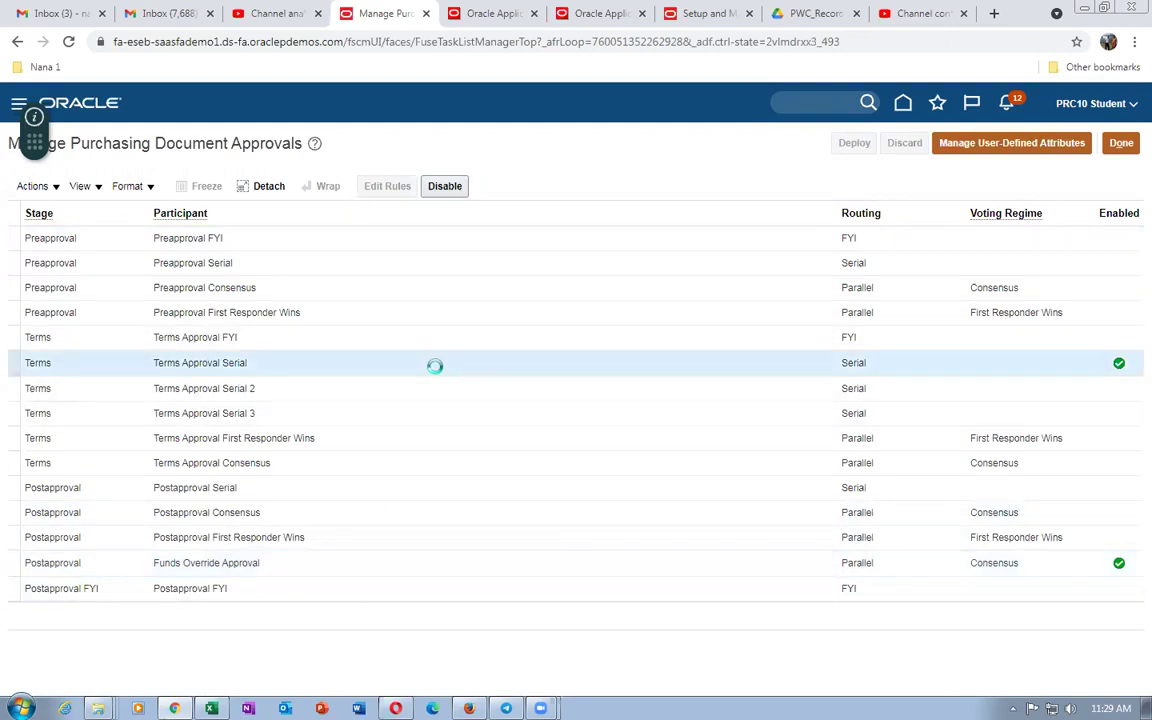
pyautogui.click(394, 193)
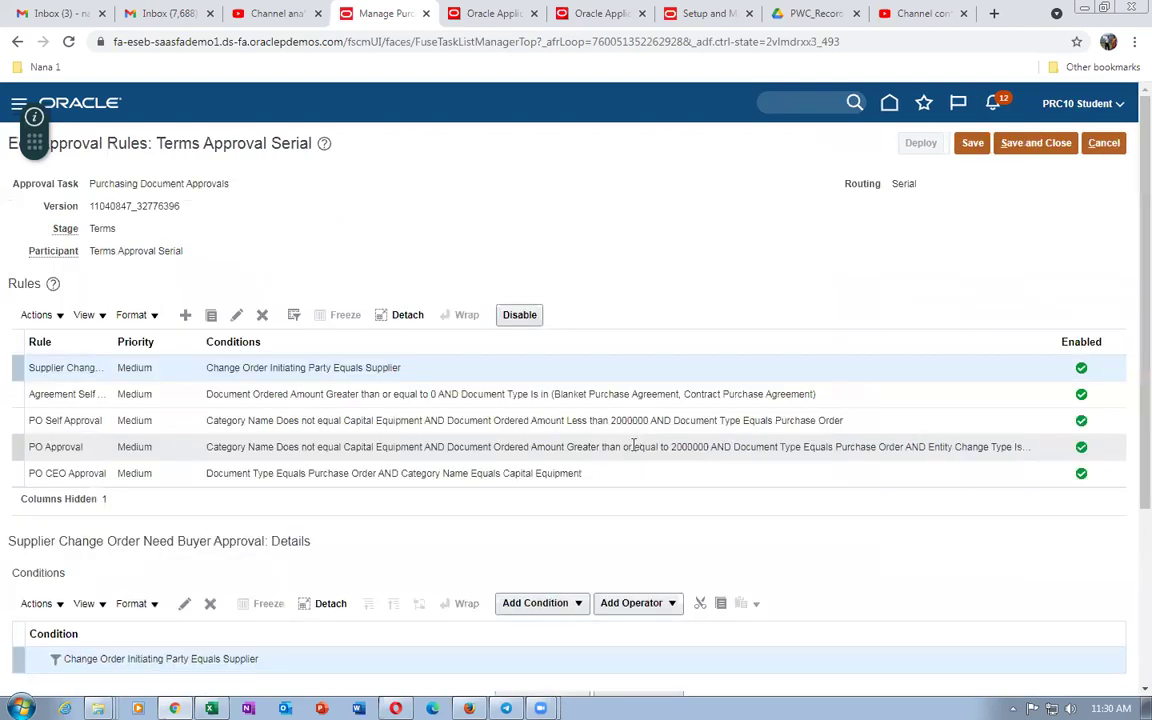
pyautogui.scroll(-3, 634, 446)
pyautogui.scroll(3, 634, 446)
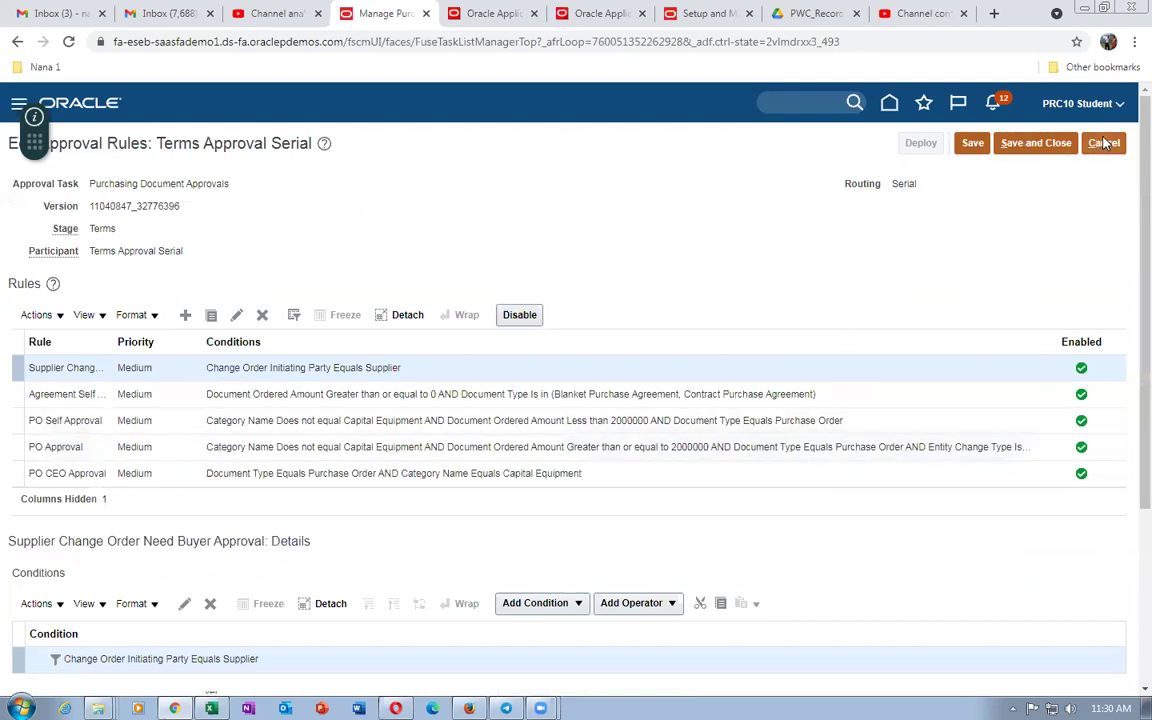
pyautogui.click(1104, 143)
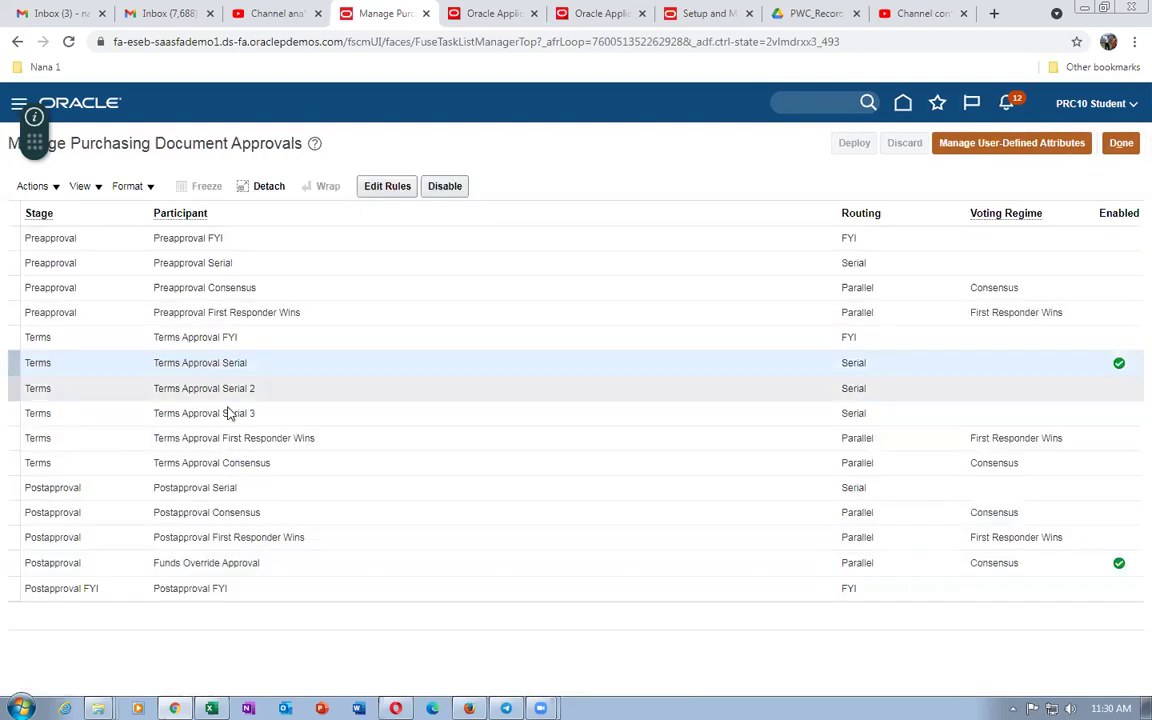
# Open the rules for Terms Approval Serial 3 and add a new rule.
pyautogui.click(267, 418)
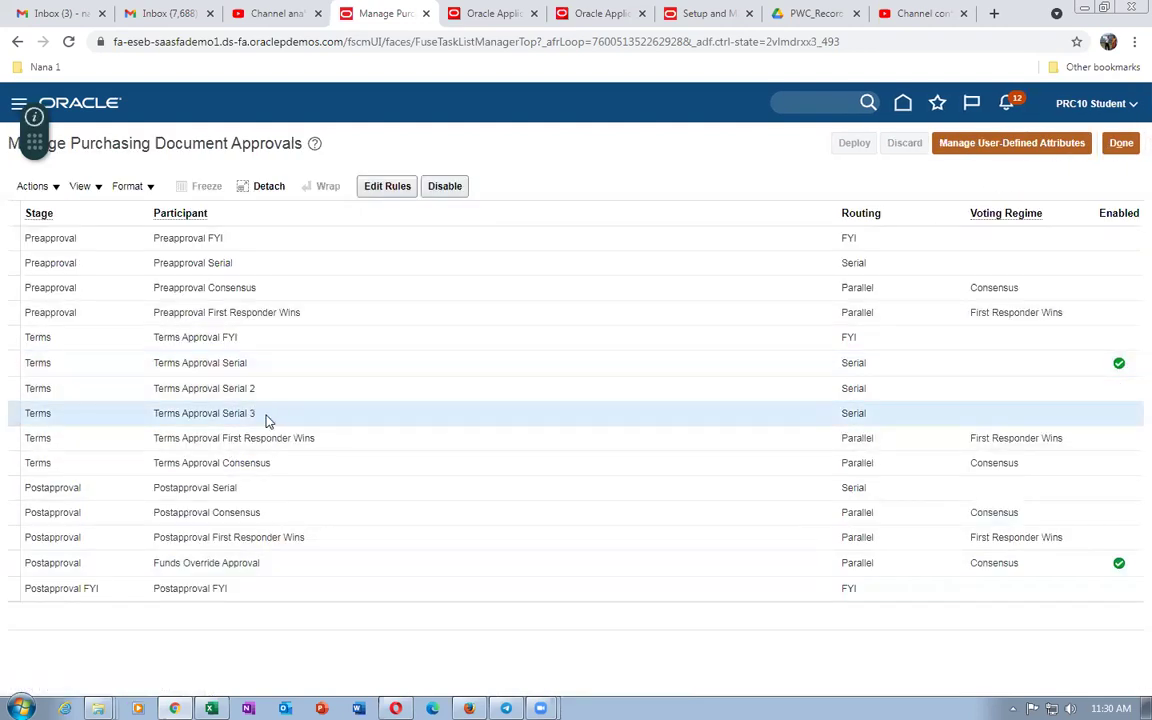
pyautogui.click(445, 186)
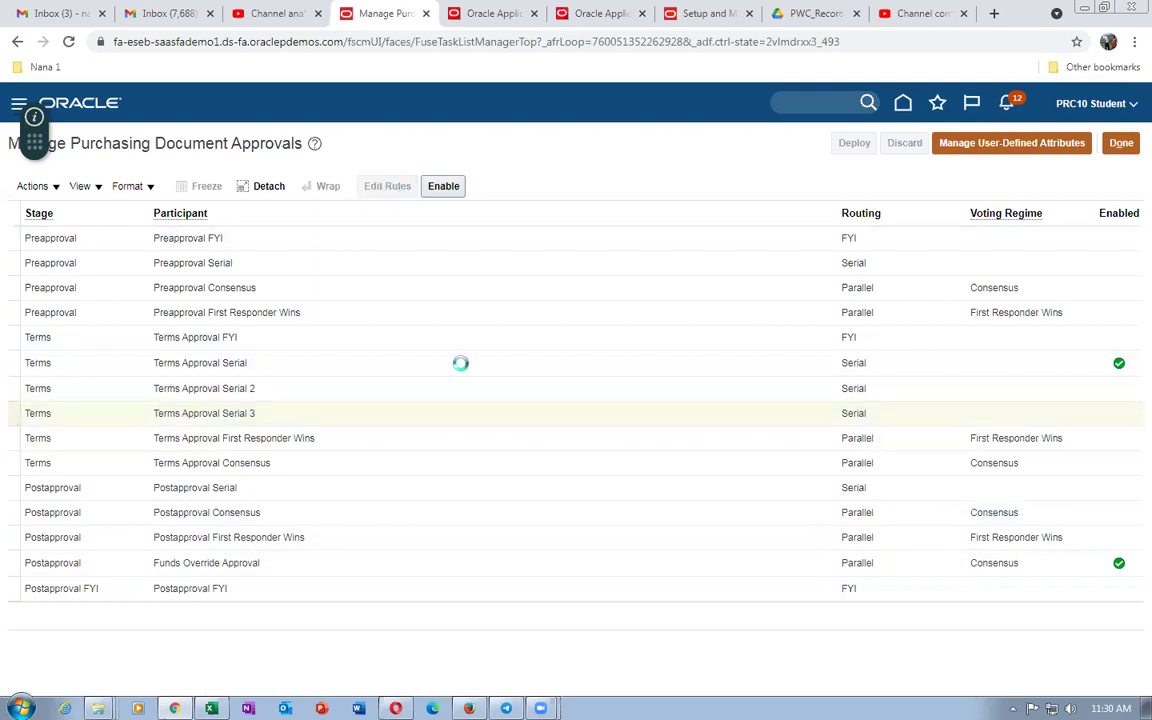
pyautogui.click(185, 316)
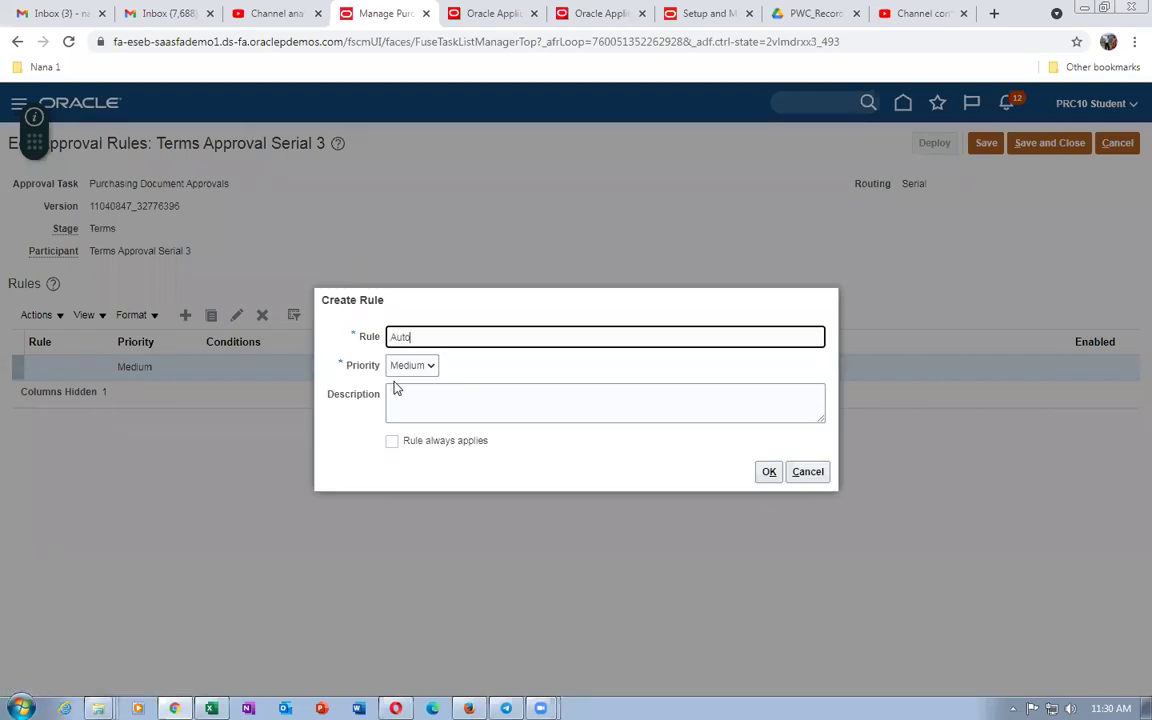
# Name the rule 'Automatic', copy the name into its description, and make it always apply.
pyautogui.write('Automatic')
pyautogui.moveTo(452, 337); pyautogui.dragTo(365, 355)
pyautogui.hotkey('ctrl', 'c')
pyautogui.click(473, 420)
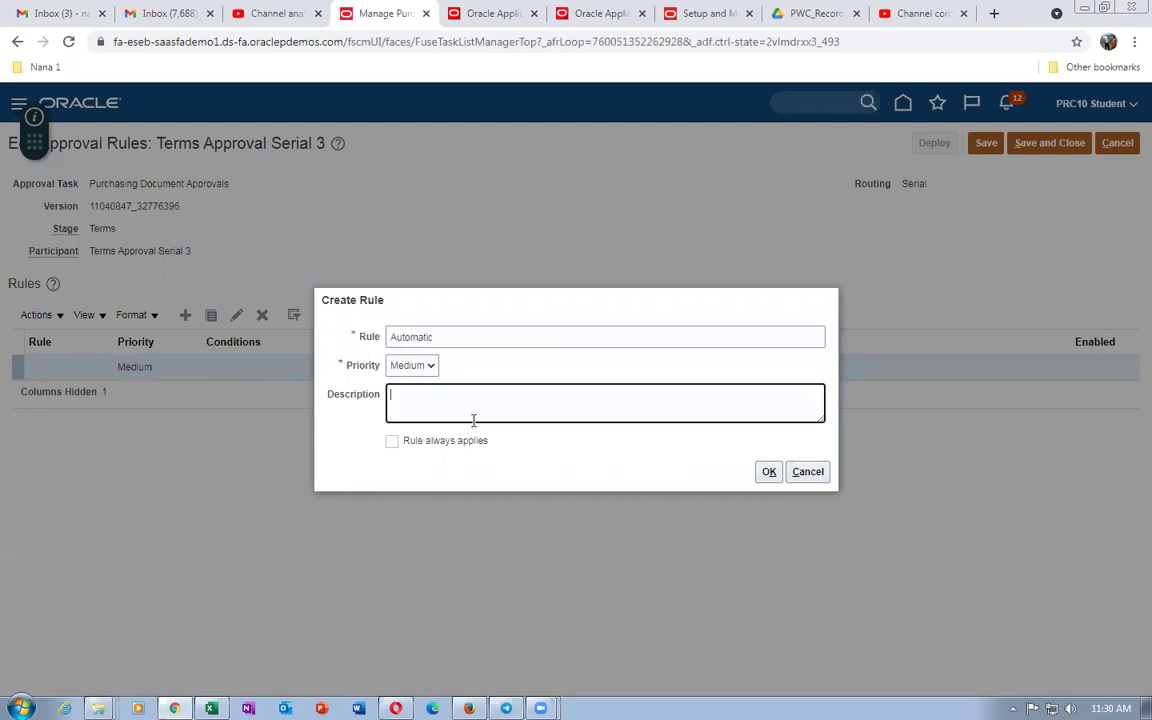
pyautogui.hotkey('ctrl', 'v')
pyautogui.click(392, 441)
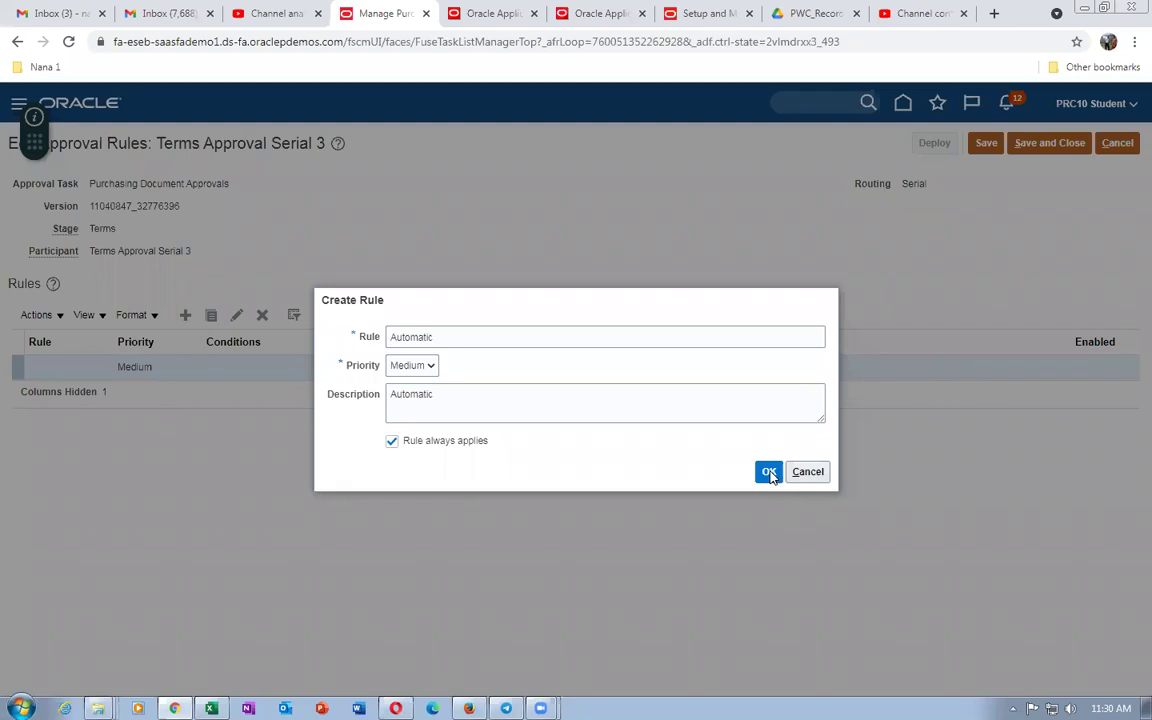
pyautogui.click(769, 473)
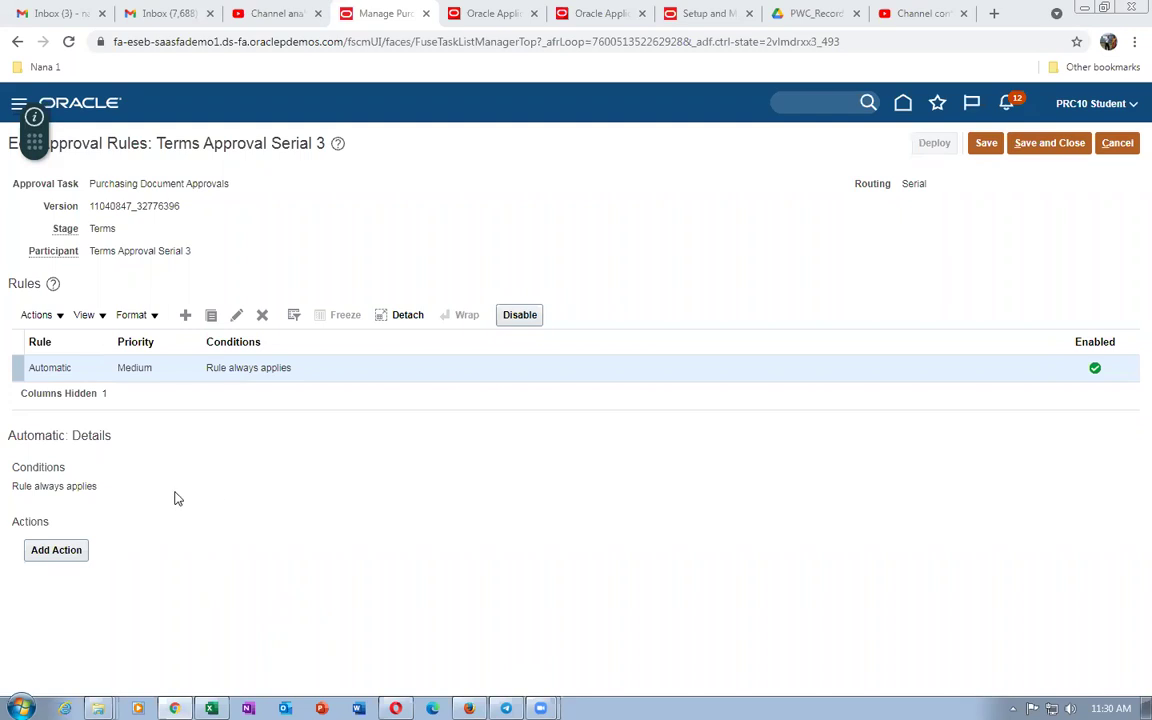
# Add an action of type Automatic with outcome Approved to the rule.
pyautogui.click(46, 552)
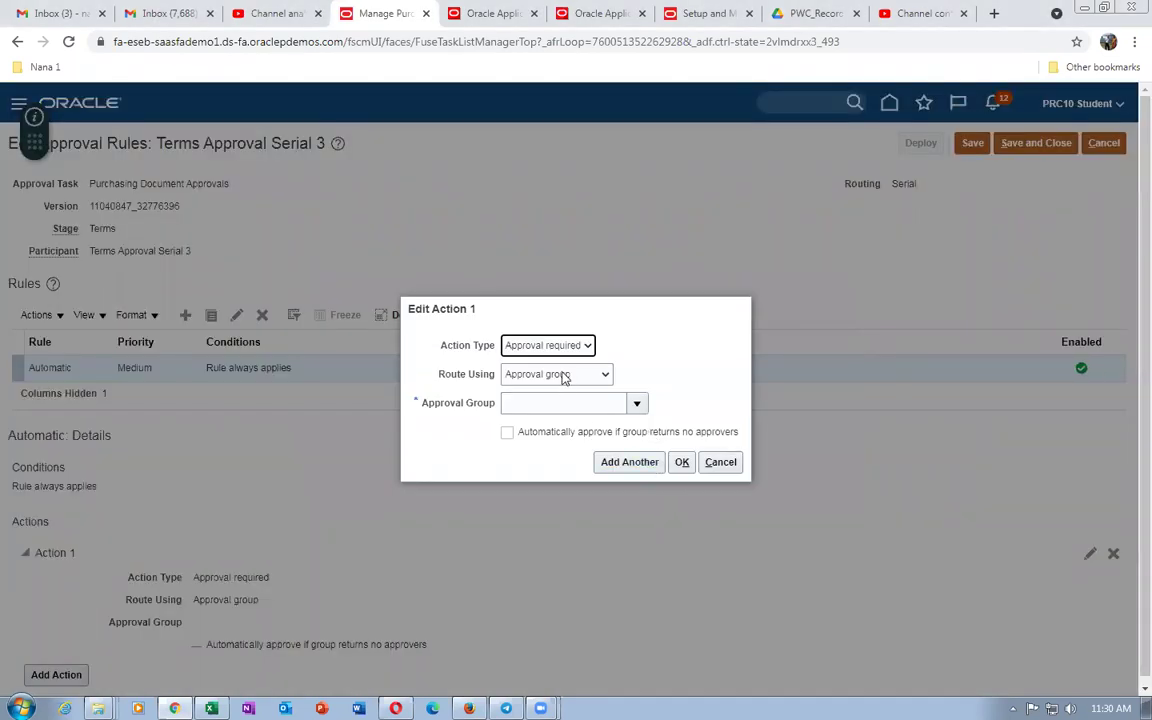
pyautogui.click(548, 345)
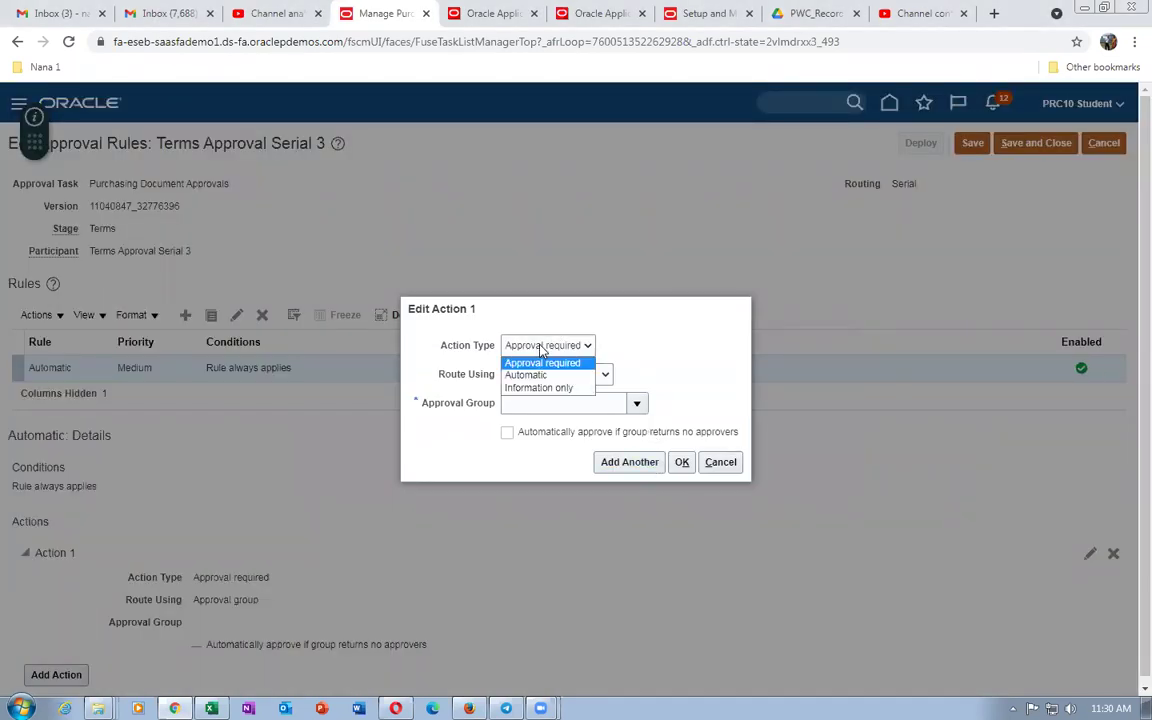
pyautogui.click(540, 376)
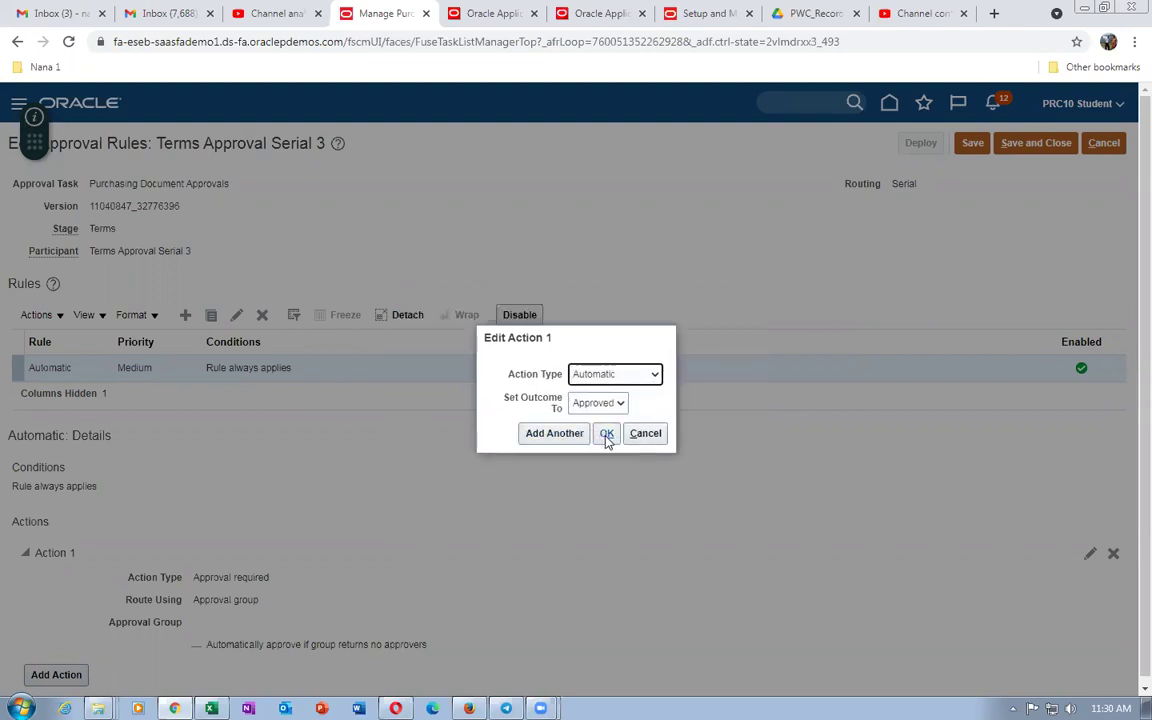
pyautogui.click(606, 433)
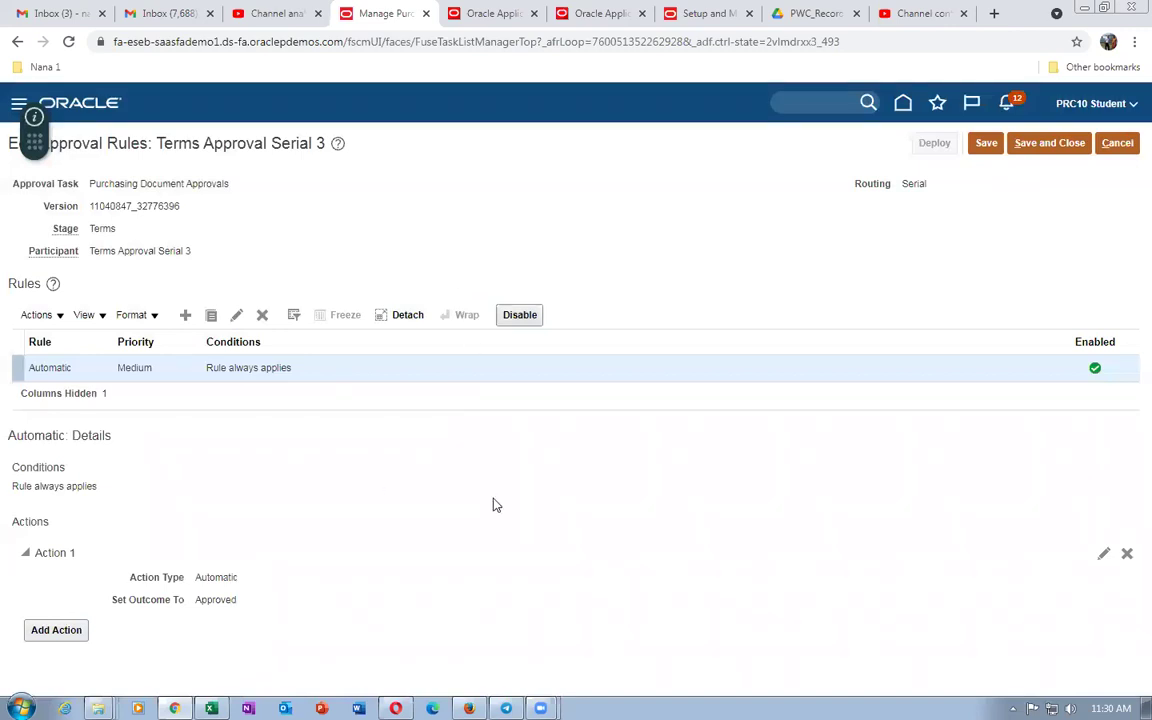
# Save and deploy the updated approval rules, confirming with Yes.
pyautogui.click(985, 144)
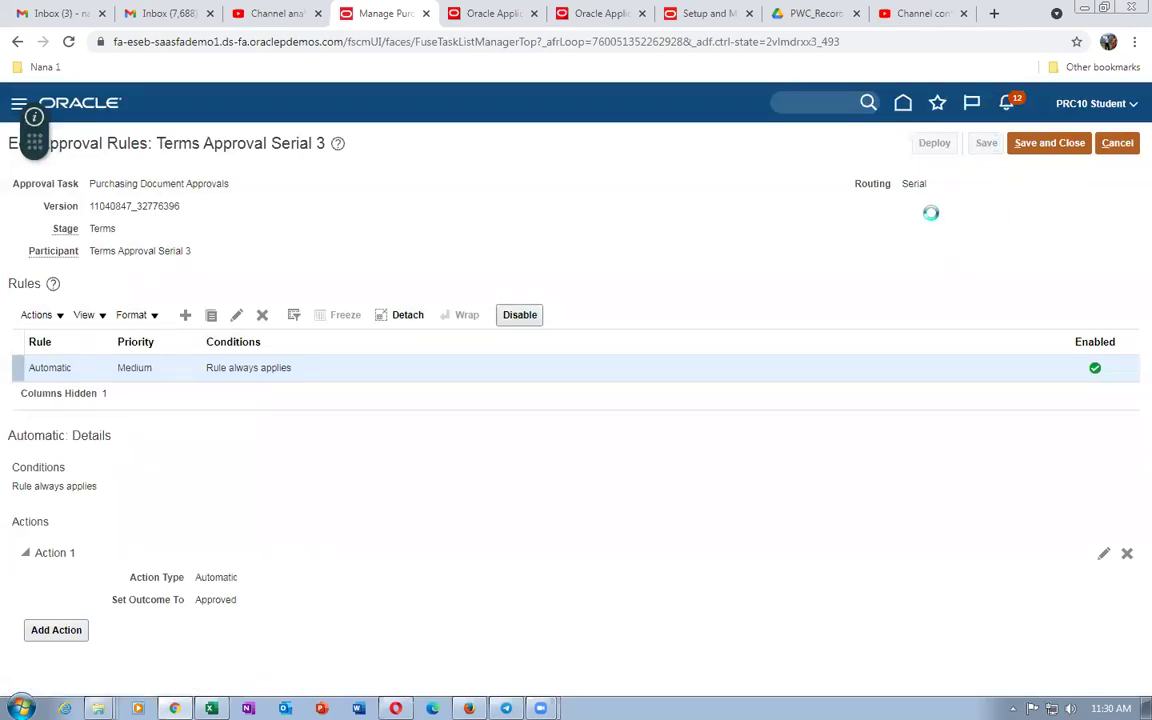
pyautogui.click(921, 145)
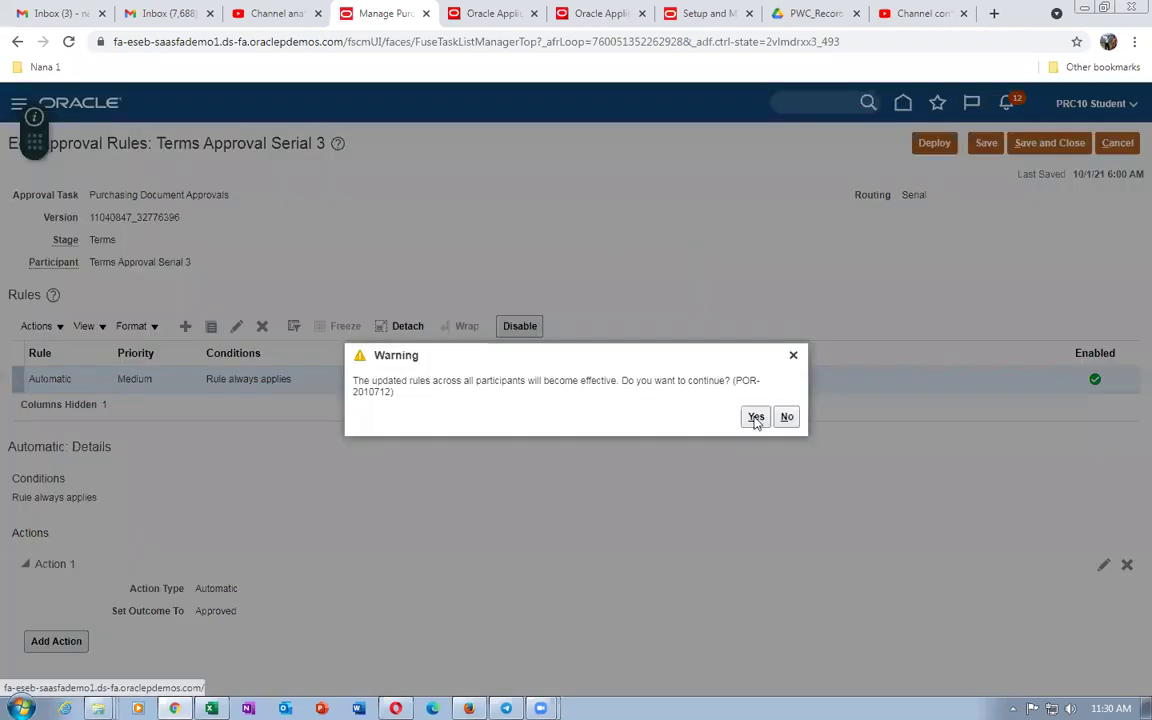
pyautogui.click(757, 418)
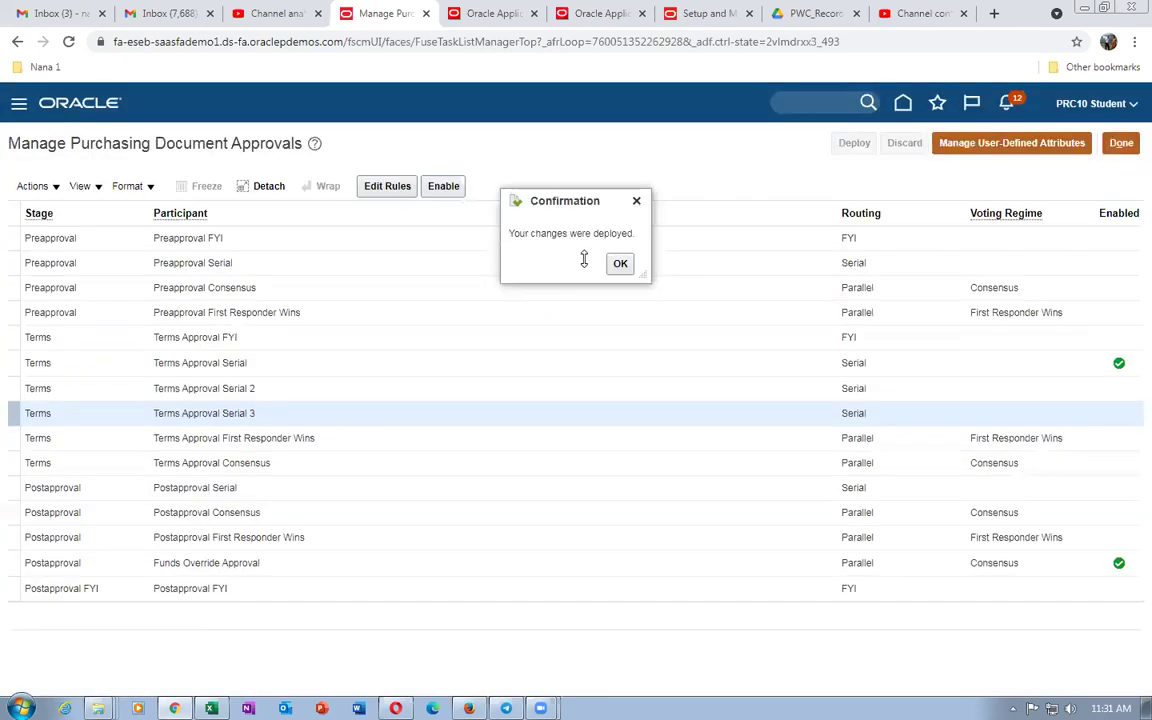
# Enable Terms Approval Serial 3 and disable the Terms Approval Serial participant.
pyautogui.click(617, 261)
pyautogui.click(461, 191)
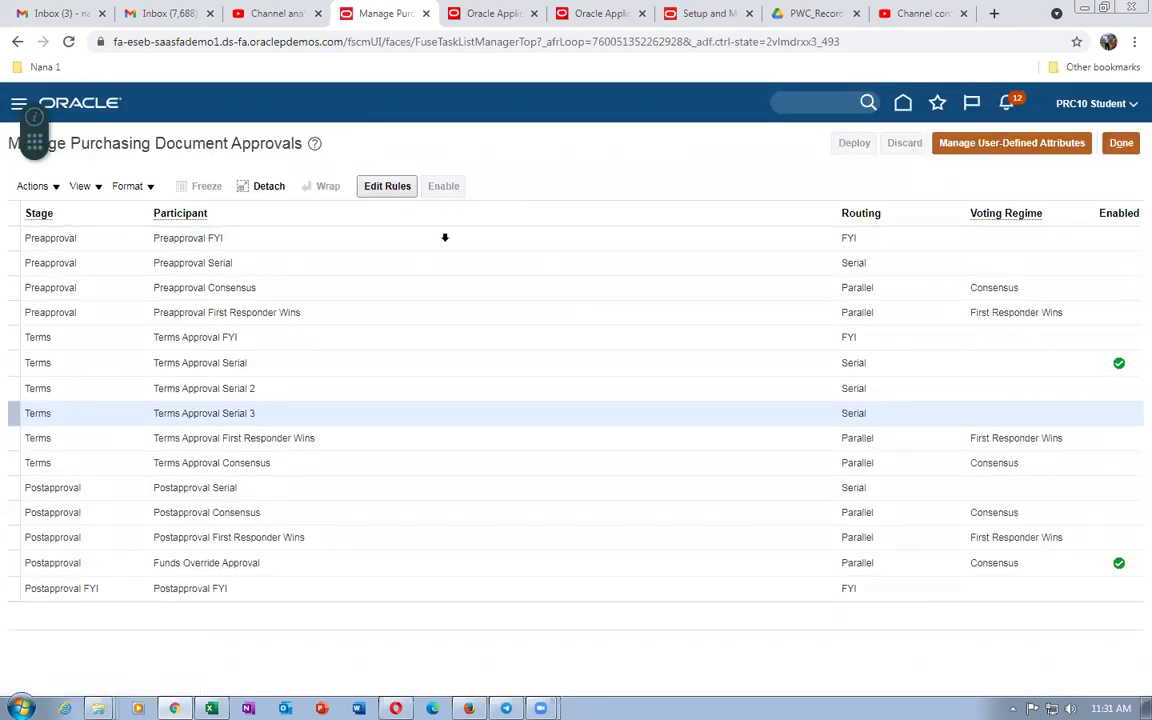
pyautogui.click(548, 370)
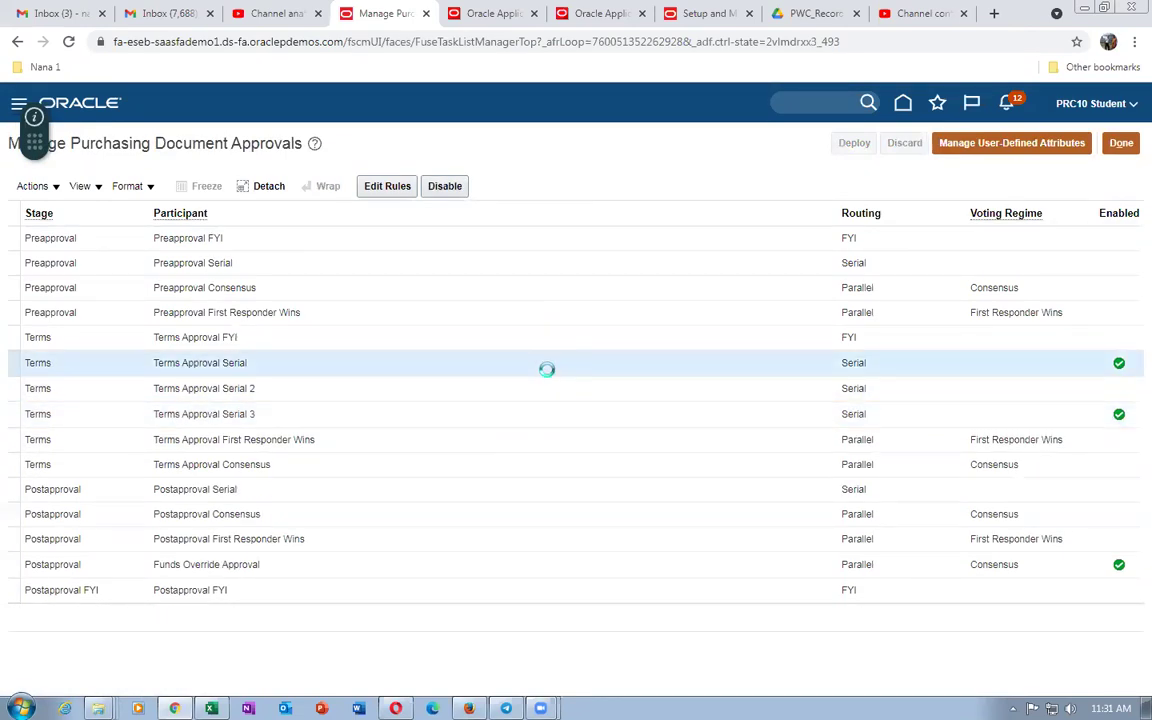
pyautogui.click(455, 190)
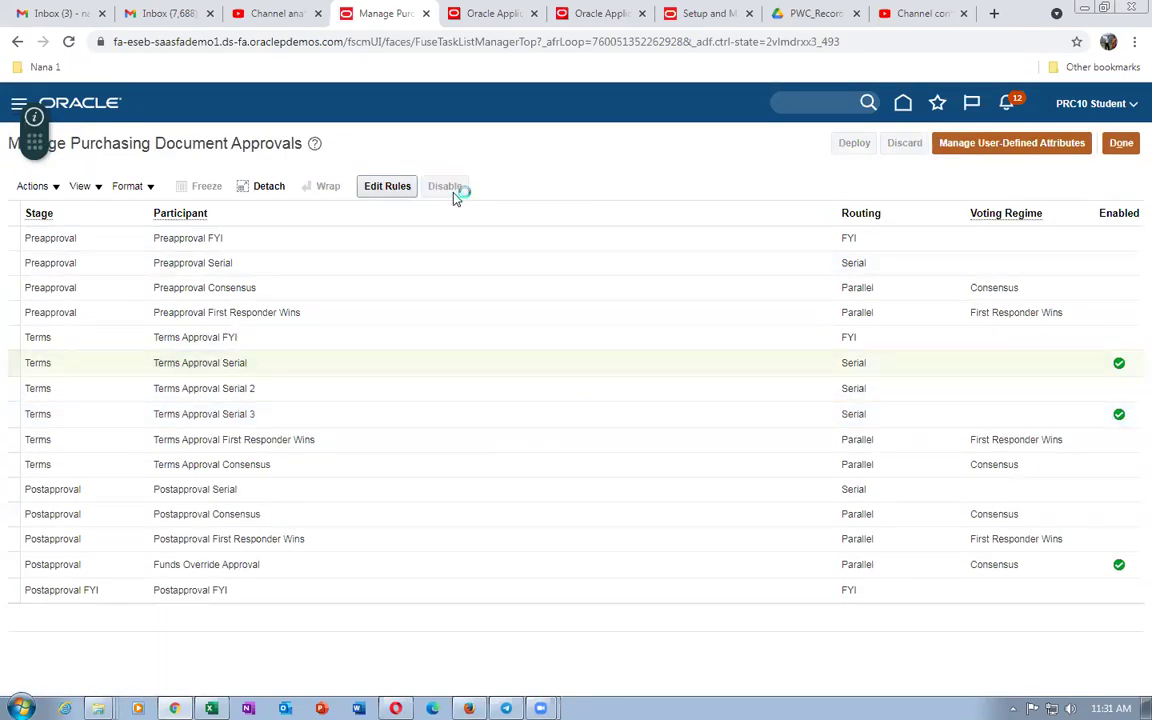
# Disable Funds Override Approval, then reload the expired page in the other Oracle tab.
pyautogui.click(530, 565)
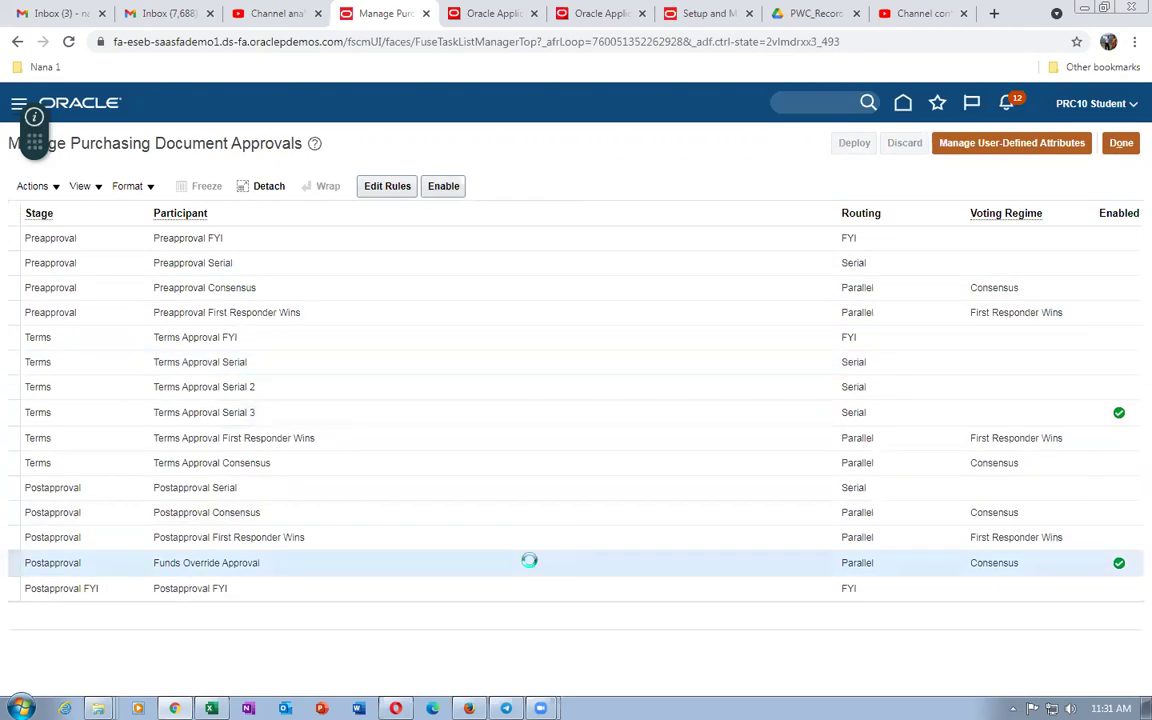
pyautogui.click(443, 188)
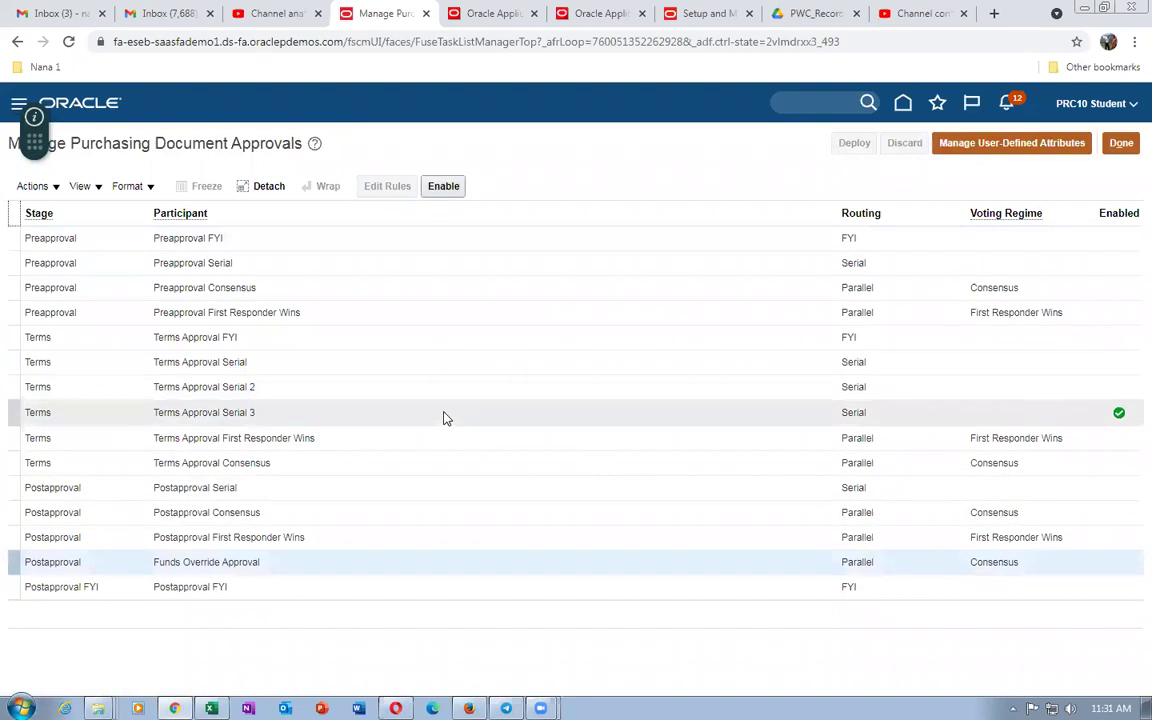
pyautogui.click(489, 14)
pyautogui.click(656, 413)
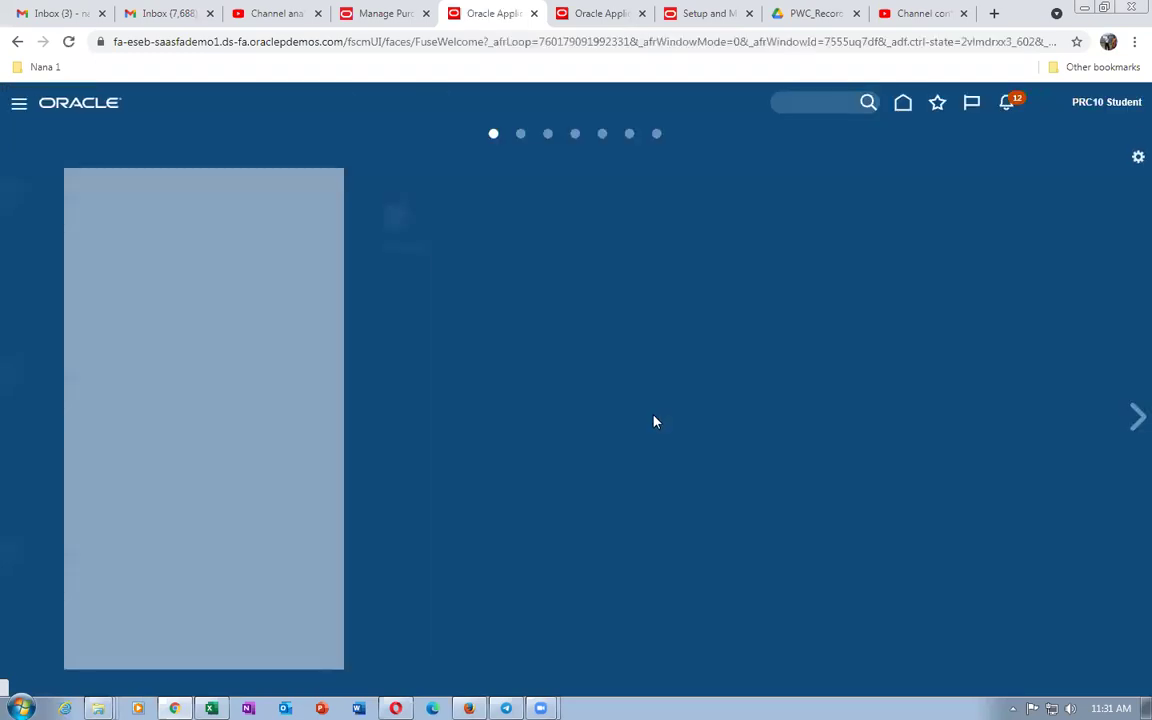
# Read the email about all 7 participants present and the PWC training attendance reply.
pyautogui.click(60, 13)
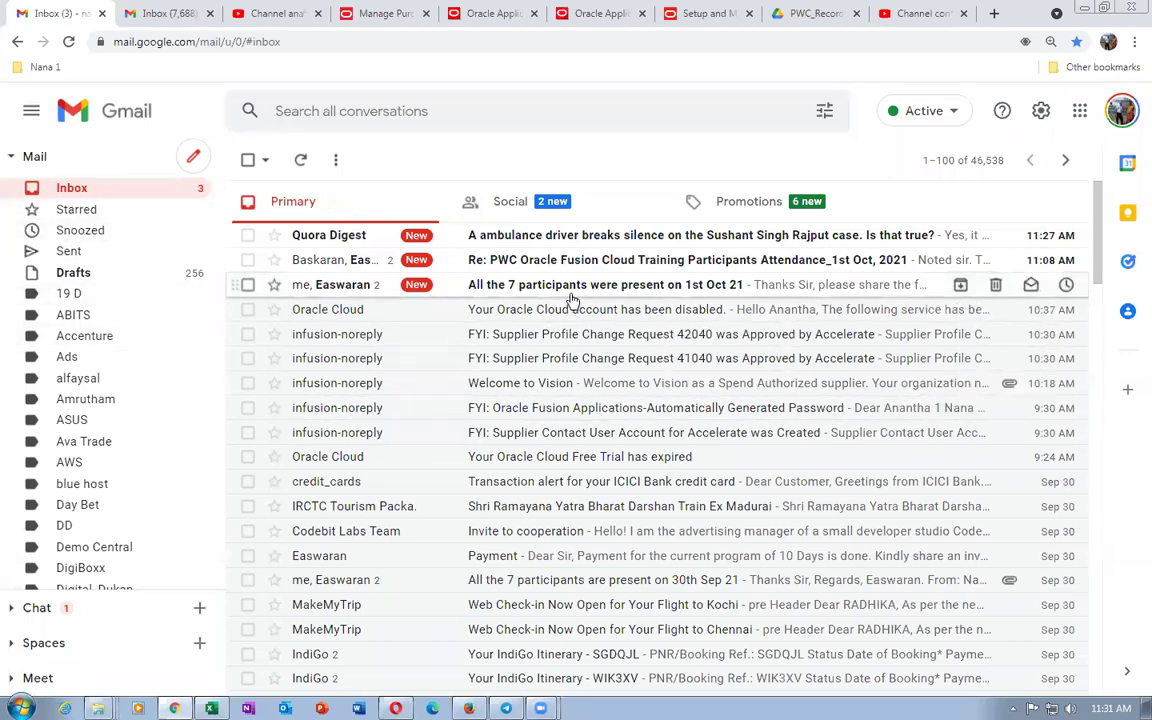
pyautogui.click(515, 284)
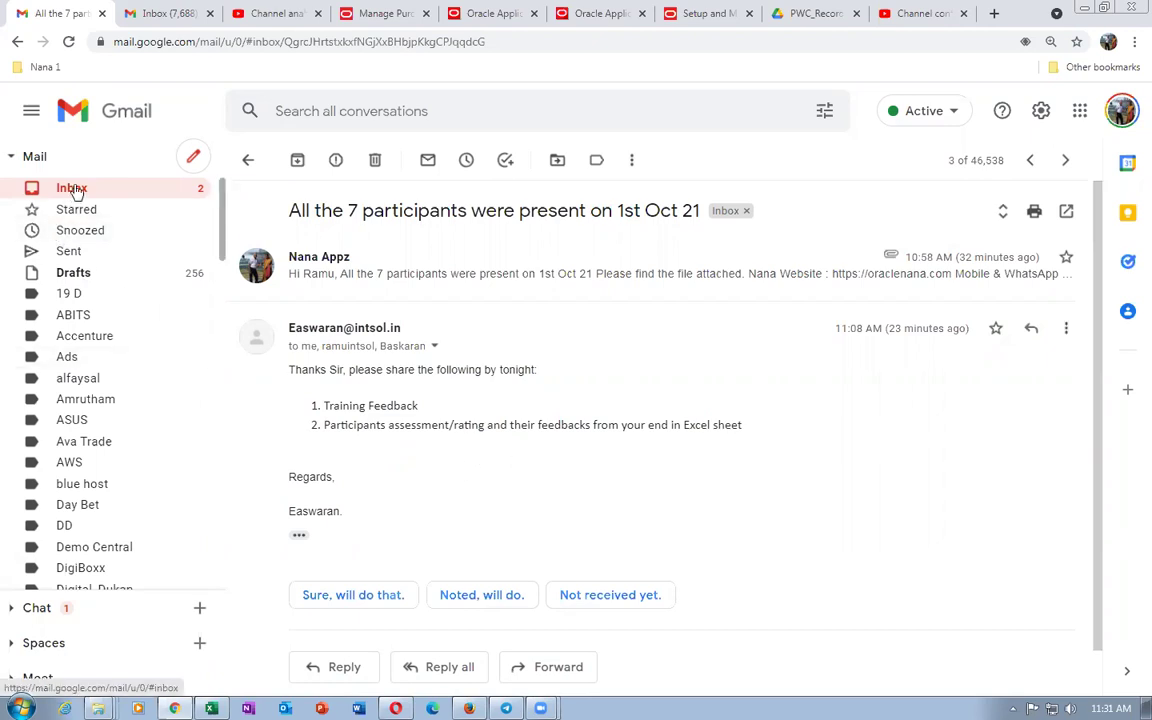
pyautogui.click(335, 447)
pyautogui.click(545, 262)
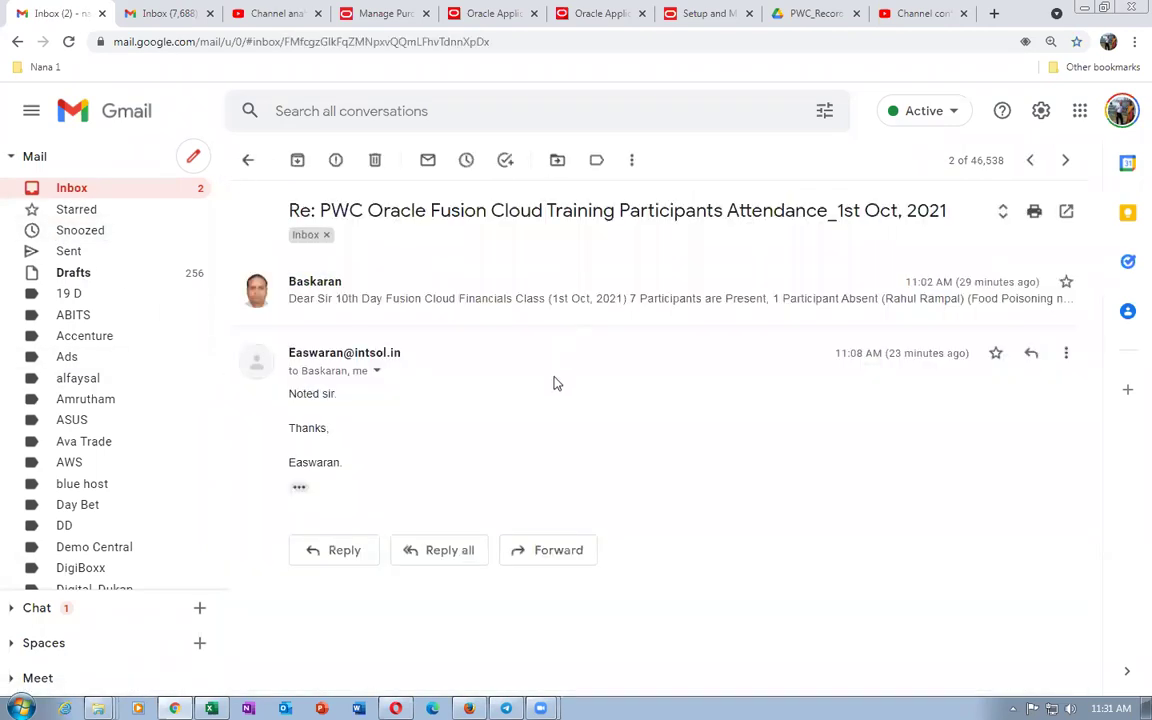
# Return to and refresh the inbox, then switch through YouTube Studio to the Oracle setup tab.
pyautogui.click(70, 188)
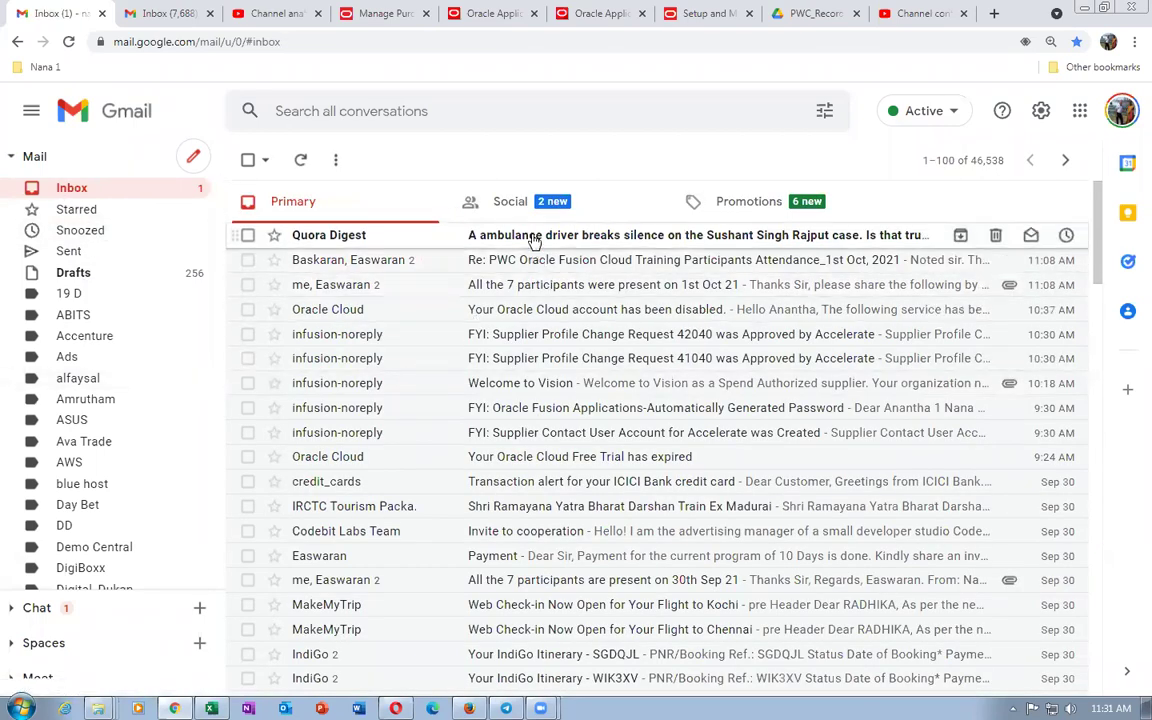
pyautogui.click(72, 189)
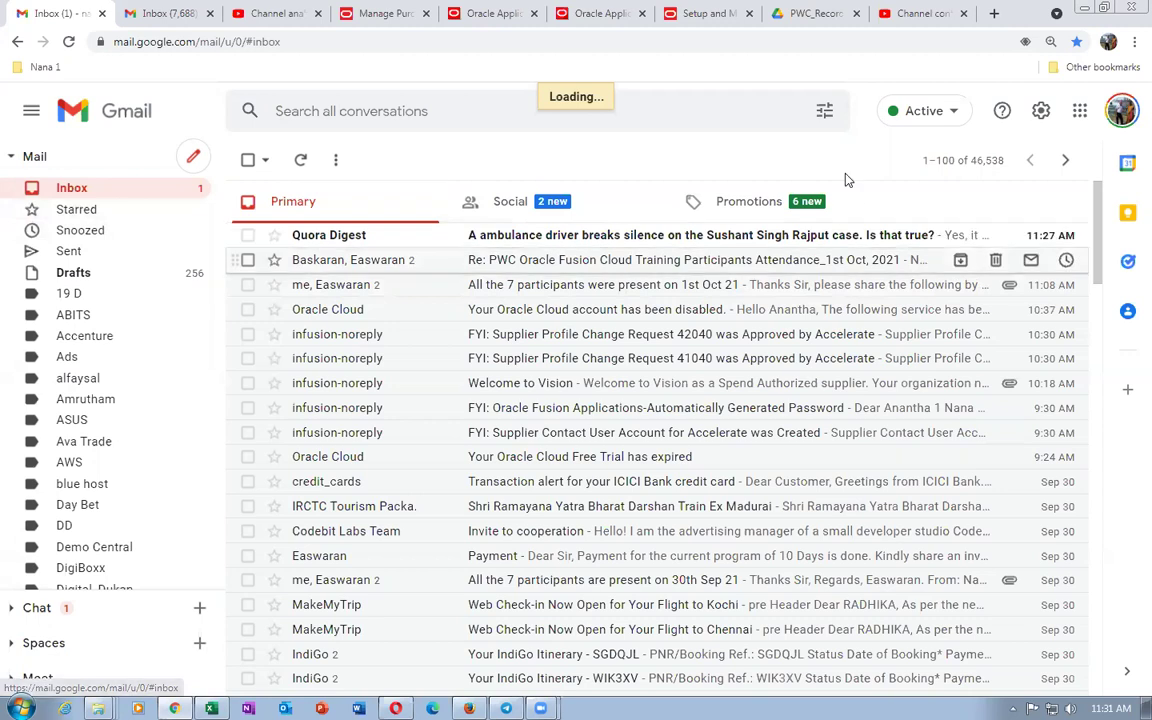
pyautogui.click(910, 13)
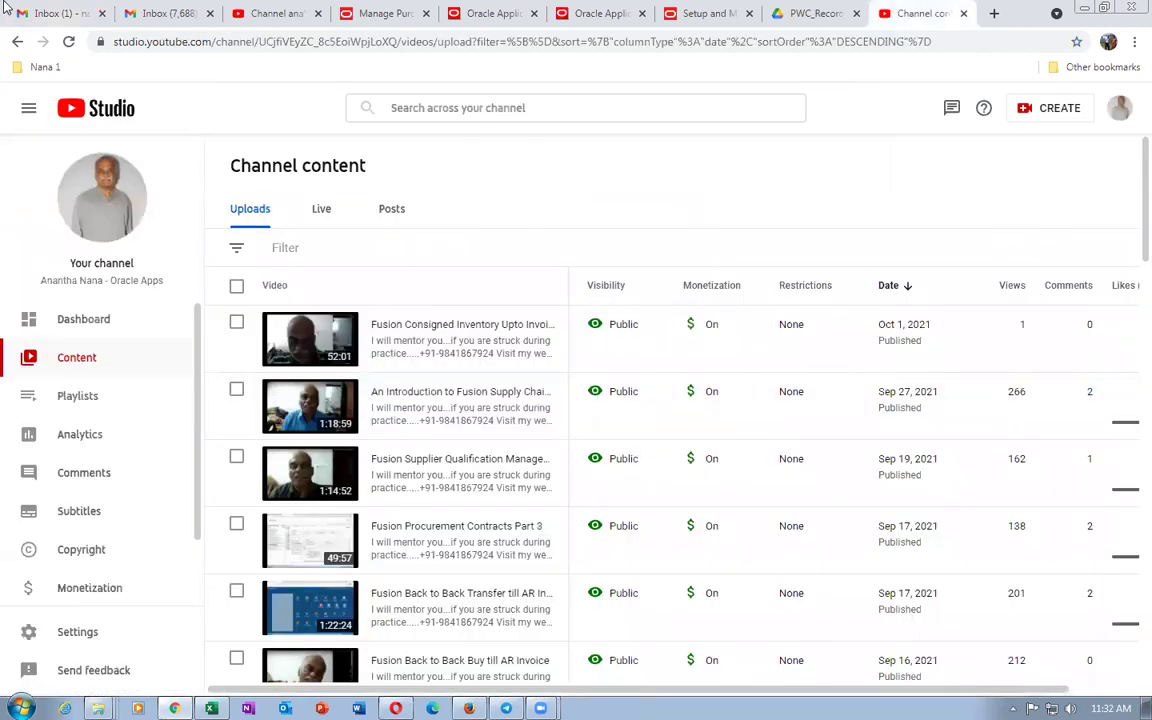
pyautogui.click(700, 15)
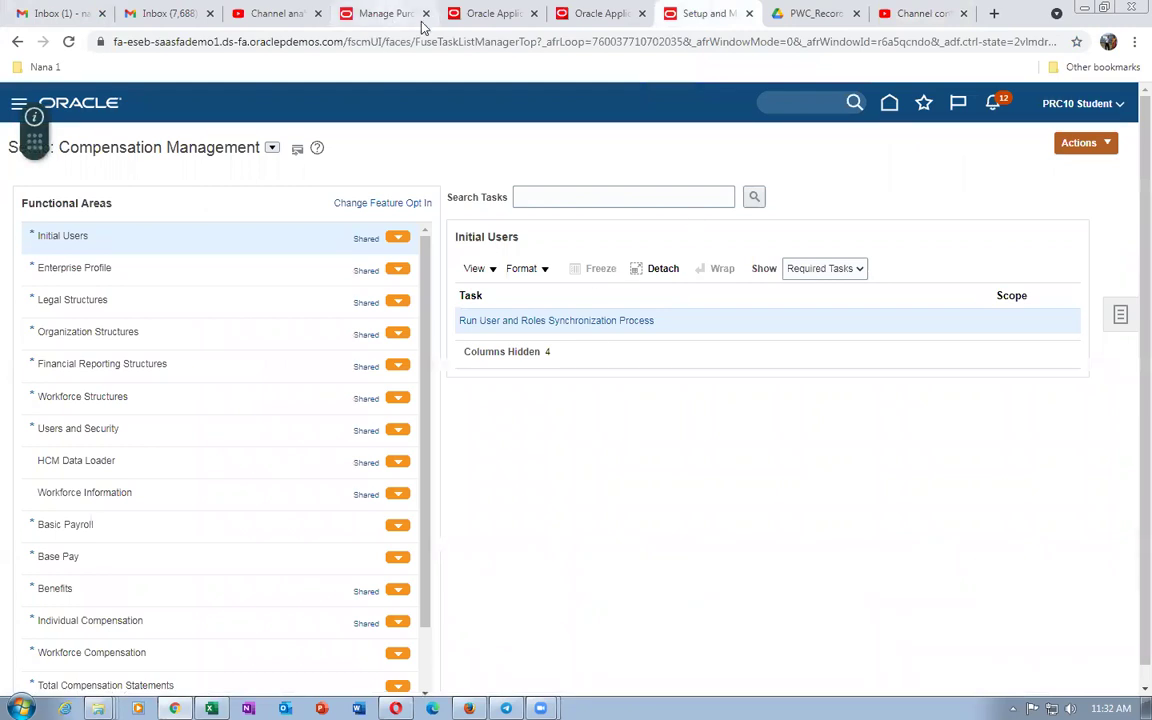
# Go to Procurement > Purchase Orders from the Oracle home page and show the Tasks panel.
pyautogui.click(475, 14)
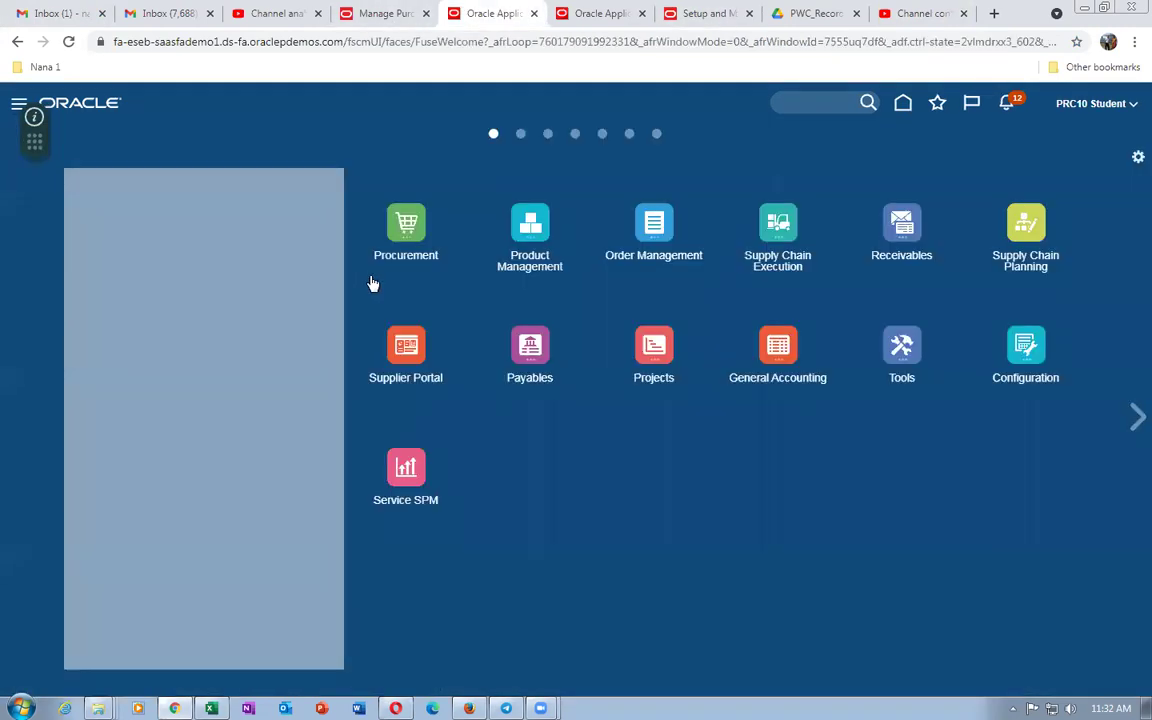
pyautogui.click(395, 236)
pyautogui.click(615, 338)
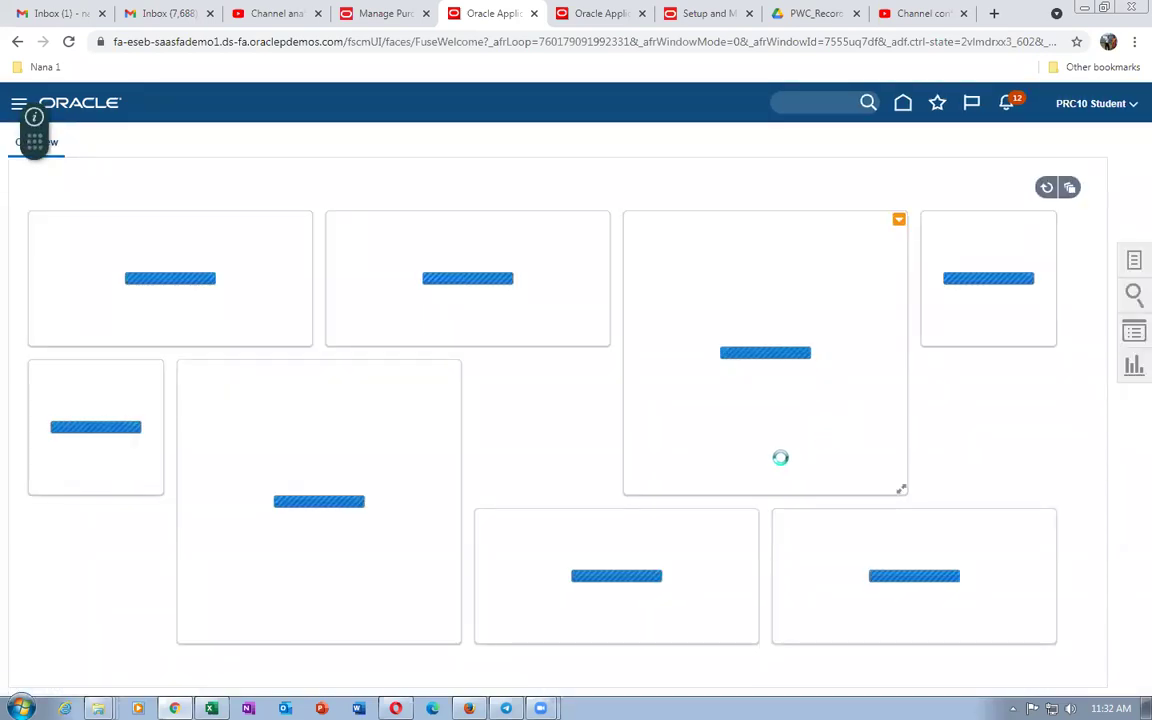
pyautogui.click(1133, 262)
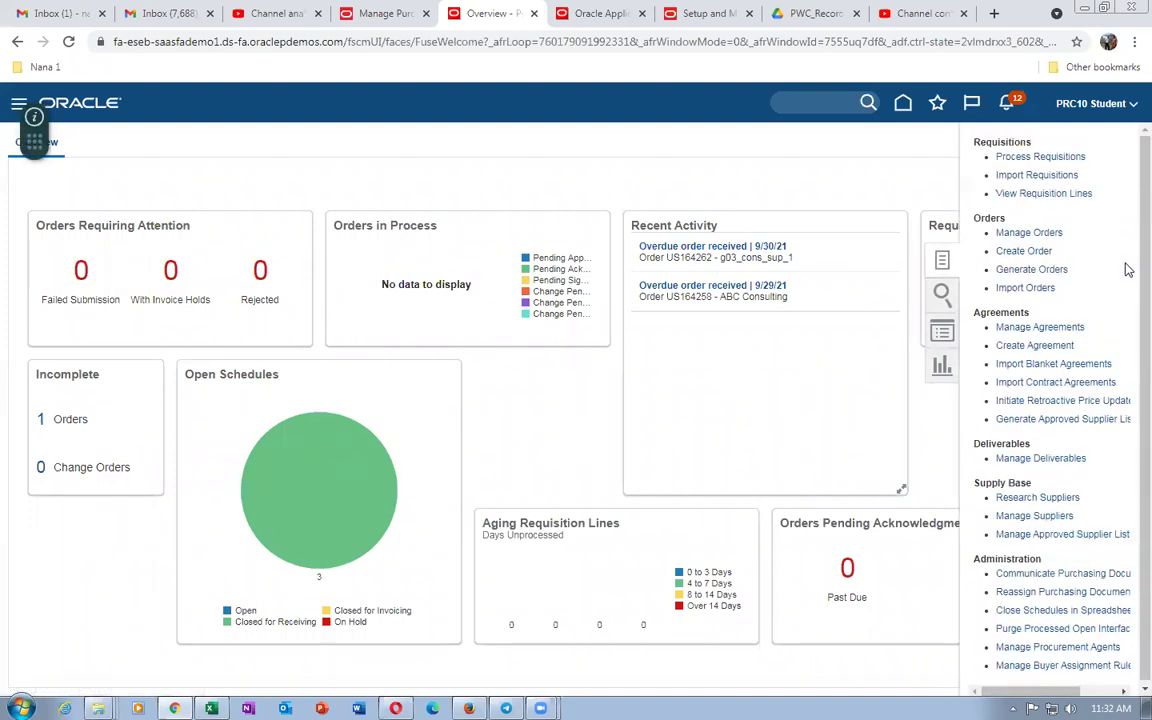
# Create a purchase order with supplier g03_sup_2 chosen from the autocomplete list.
pyautogui.click(1010, 251)
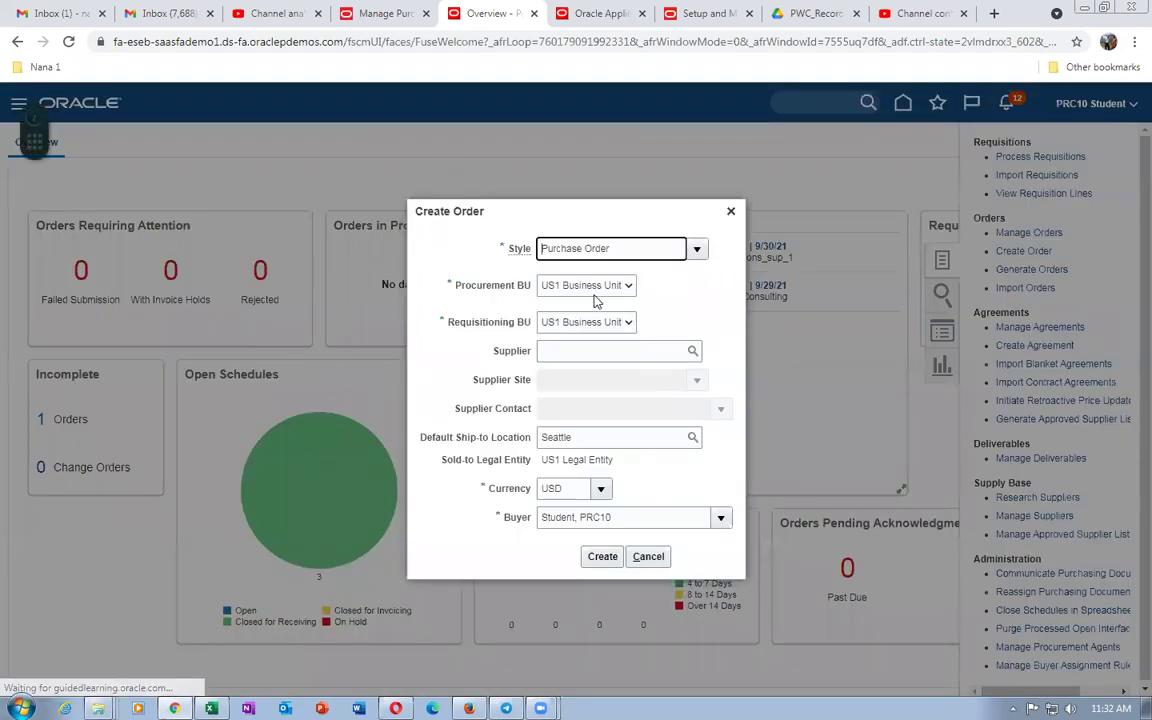
pyautogui.click(571, 352)
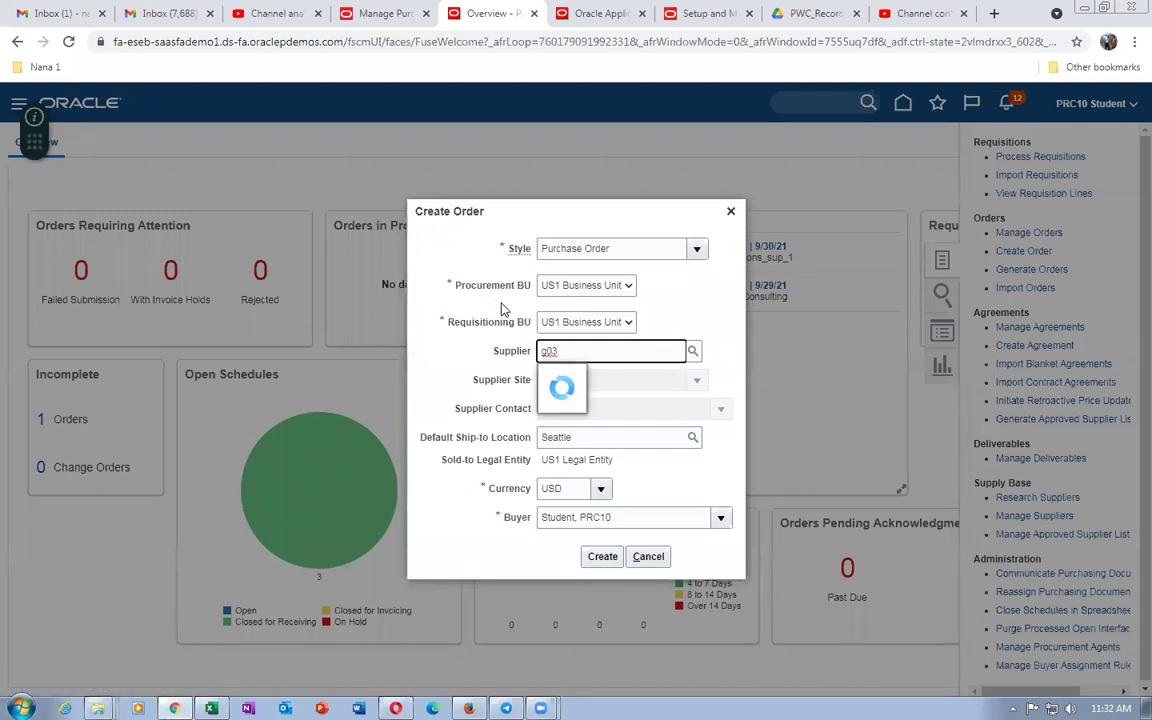
pyautogui.click(607, 408)
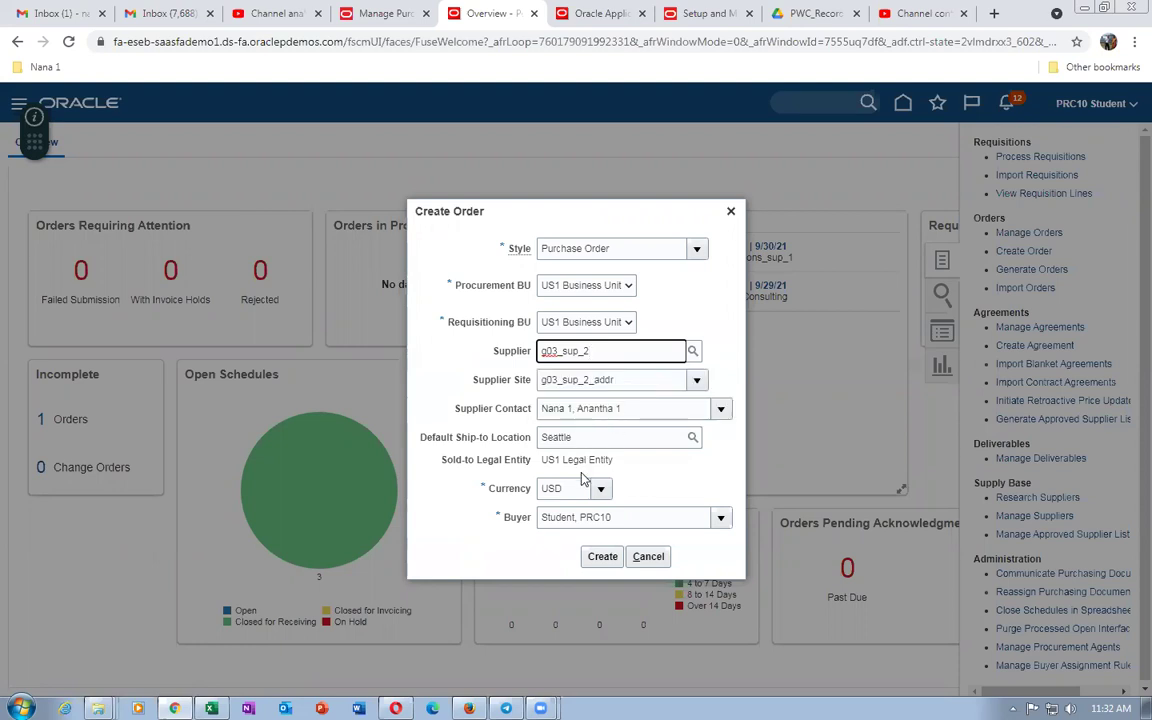
pyautogui.click(603, 557)
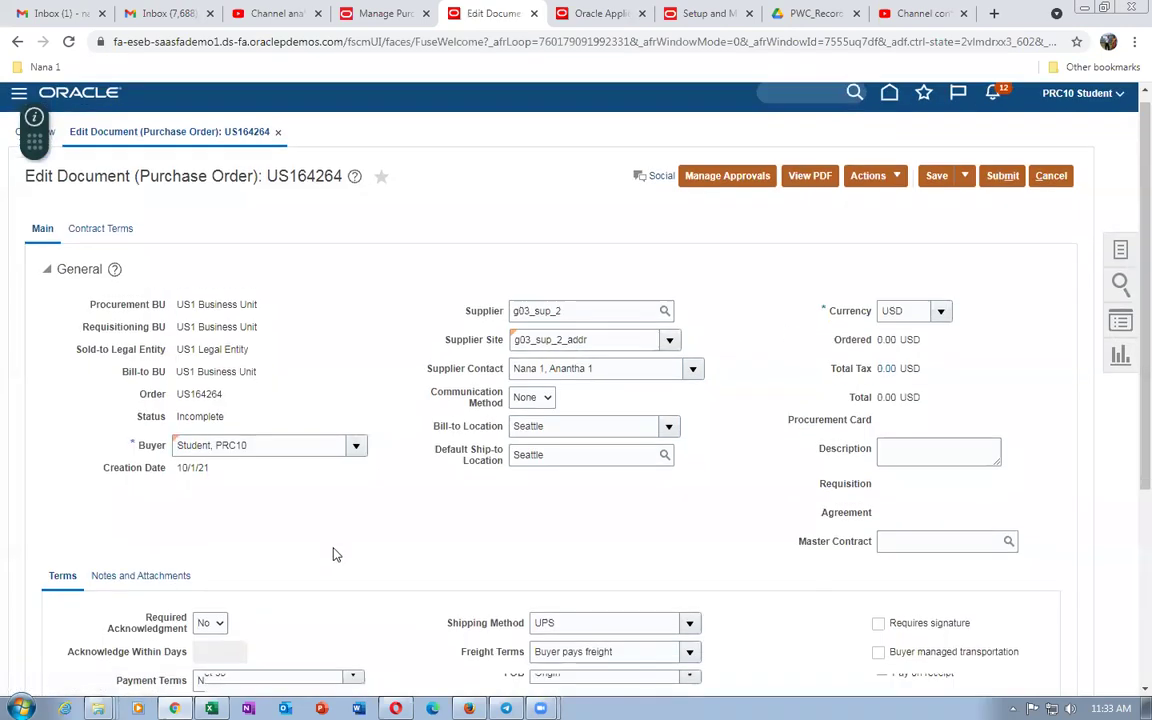
# Add order line 1 with item g03_rec_1, quantity 100 and base price 10.
pyautogui.scroll(-3, 310, 545)
pyautogui.click(222, 556)
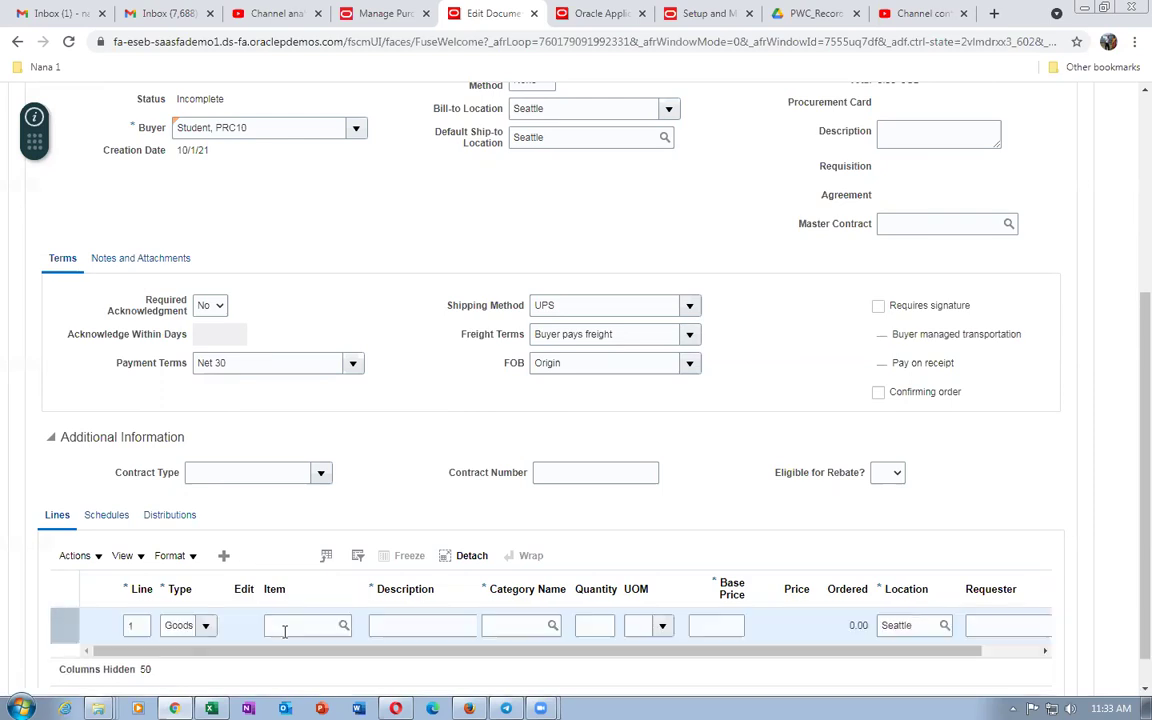
pyautogui.click(288, 627)
pyautogui.write('g03_re')
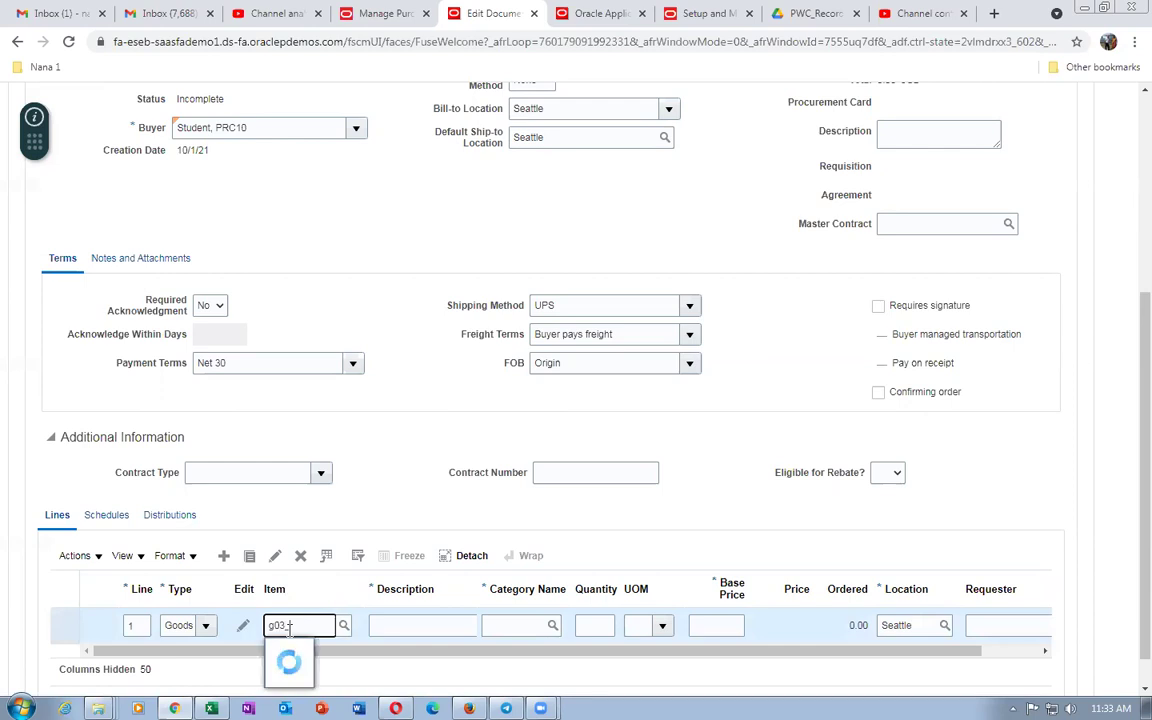
pyautogui.write('c_1')
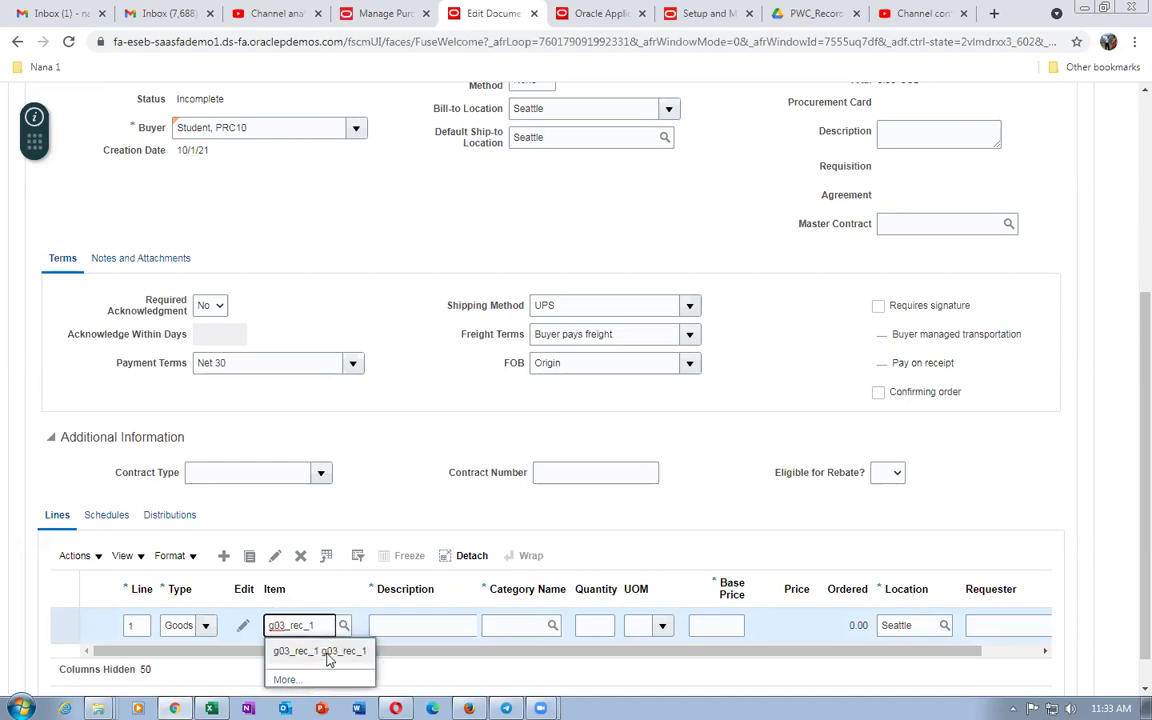
pyautogui.click(327, 655)
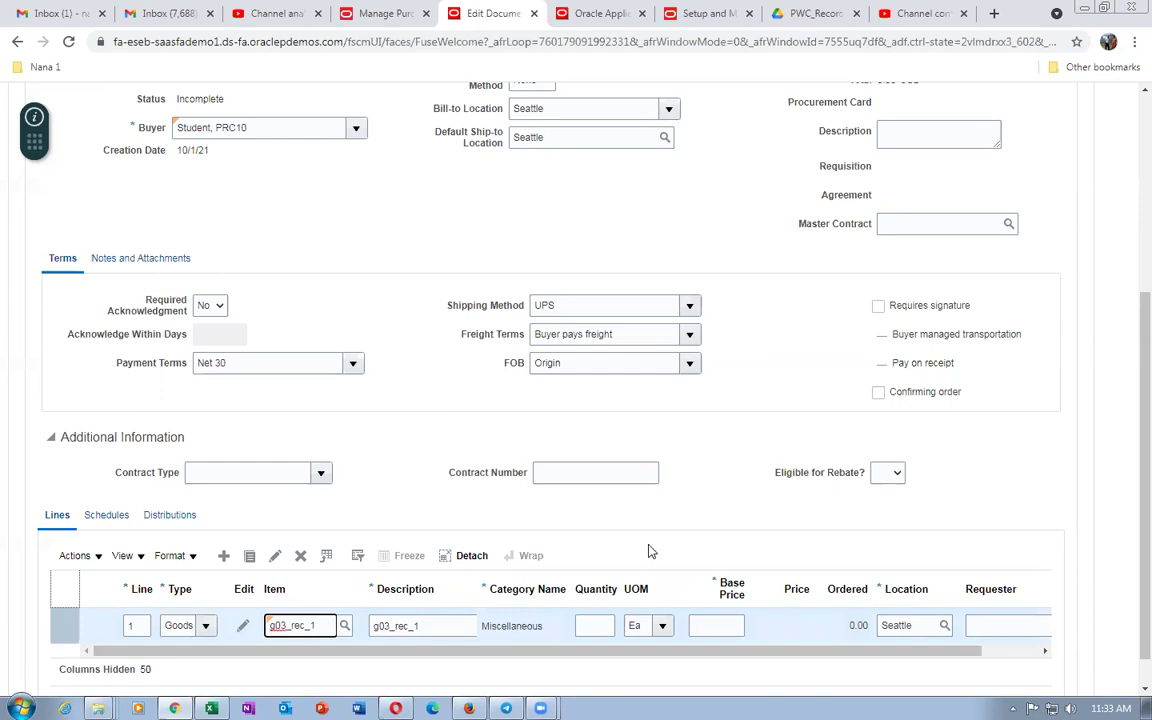
pyautogui.click(598, 623)
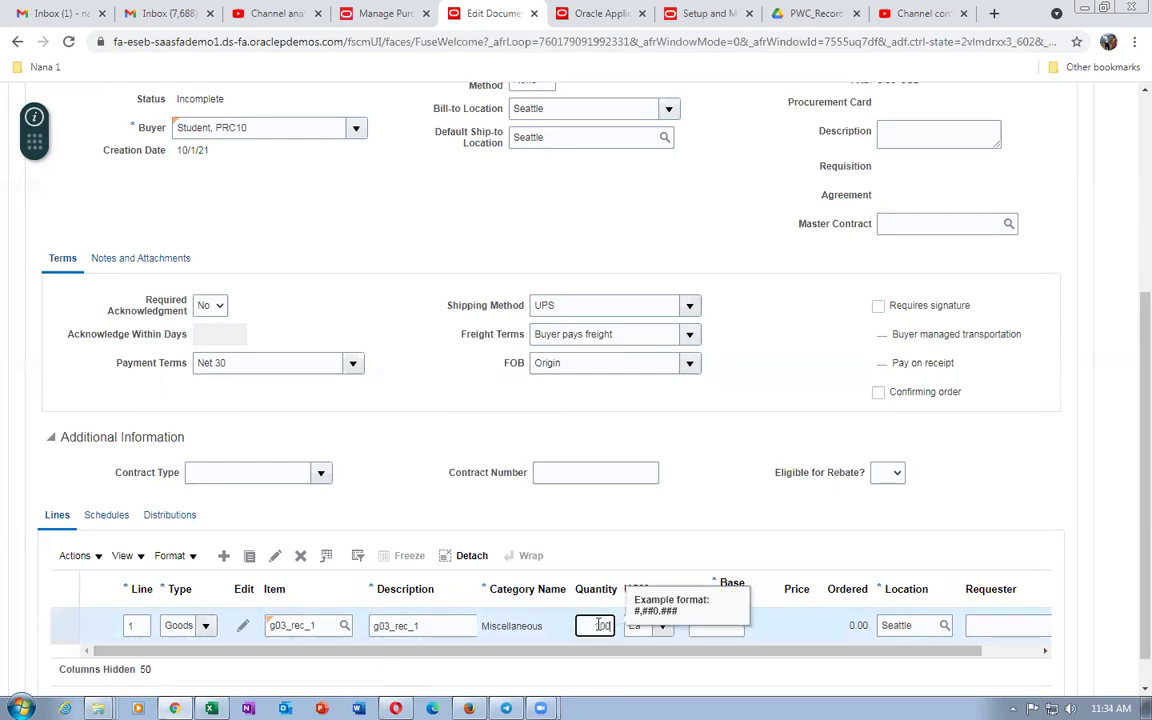
pyautogui.press('Tab')
pyautogui.click(710, 628)
pyautogui.write('1')
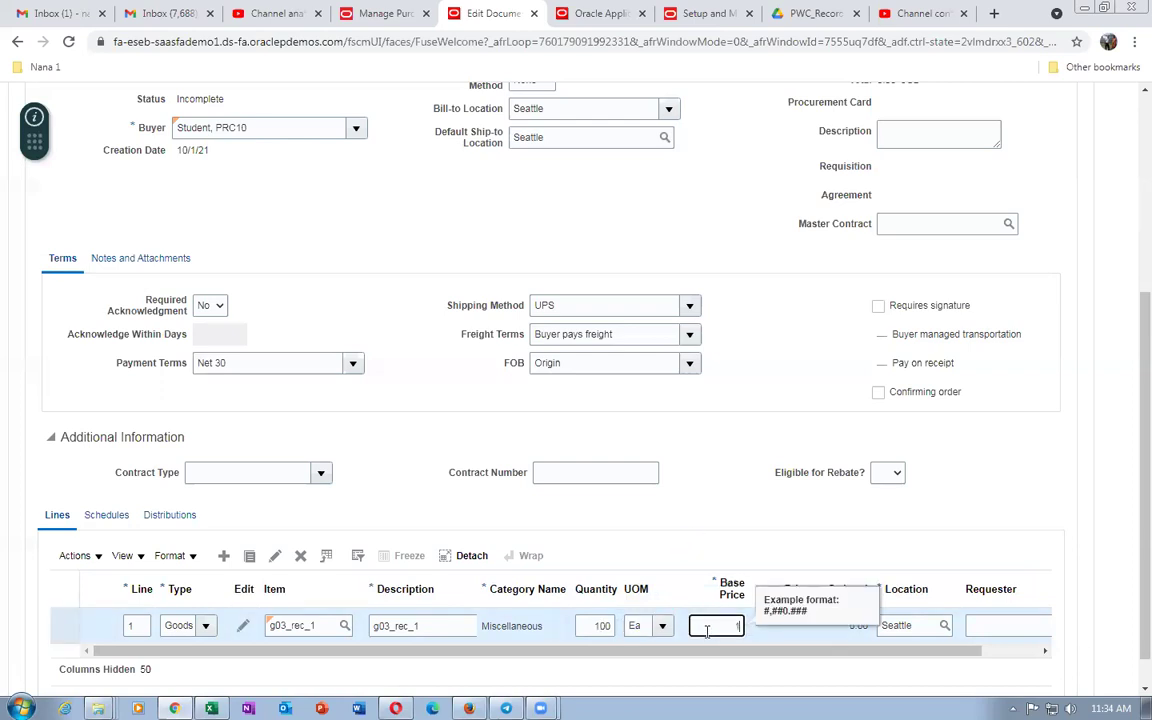
pyautogui.write('0')
pyautogui.press('Tab')
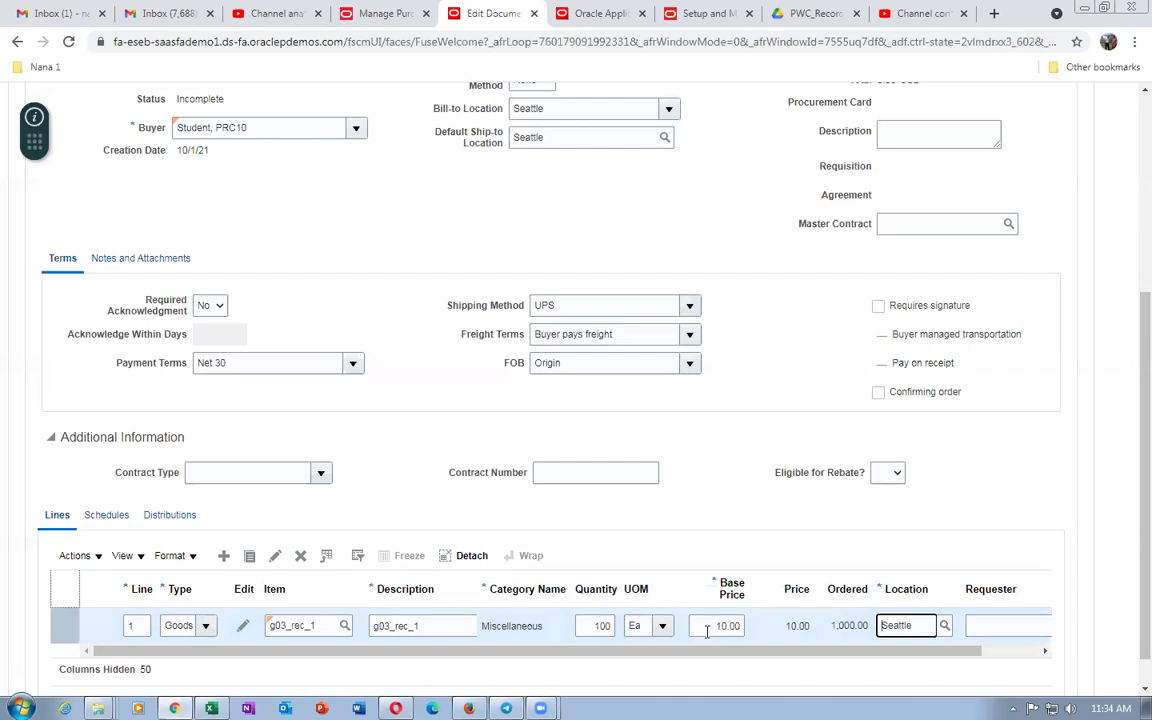
# Set the schedule's requested delivery date to 10/1/21 and open schedule line 1 for editing.
pyautogui.click(106, 516)
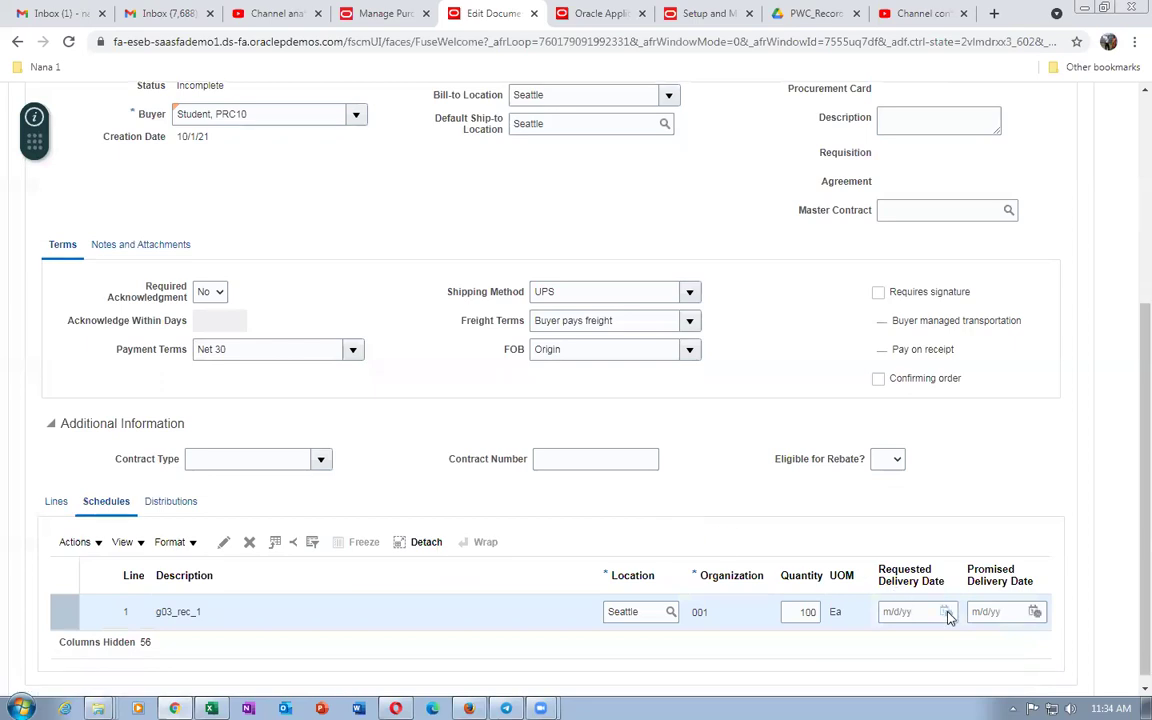
pyautogui.click(946, 612)
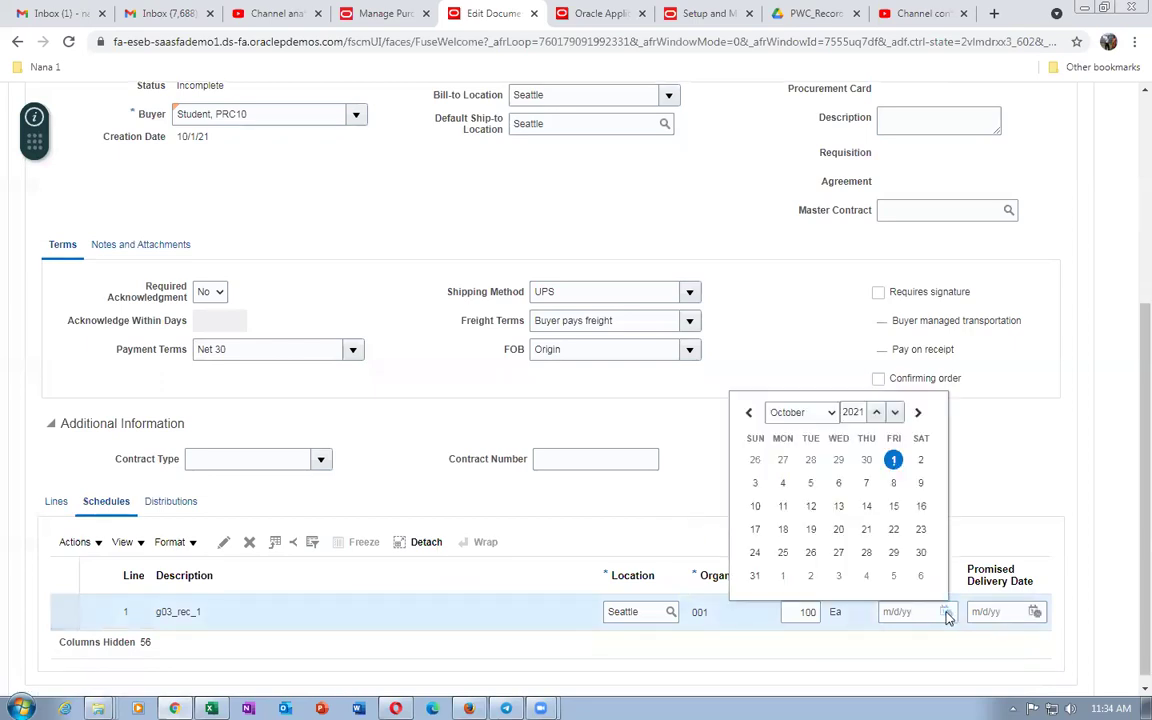
pyautogui.click(892, 460)
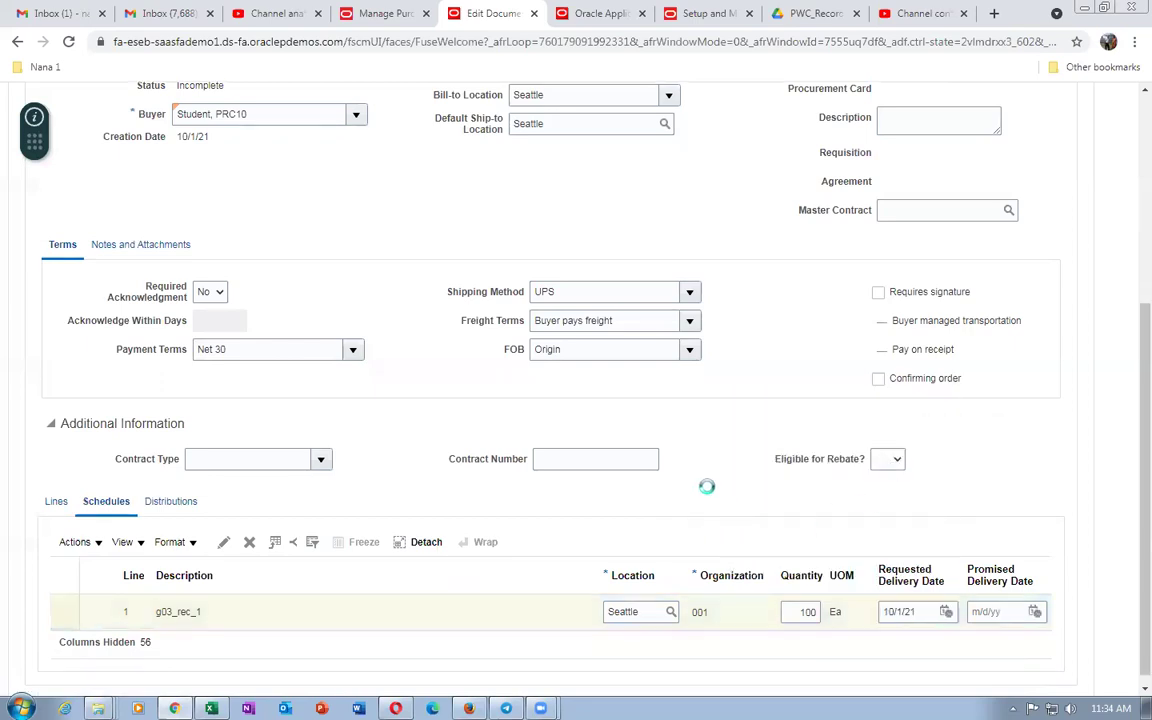
pyautogui.click(57, 617)
pyautogui.click(224, 542)
# Set Invoice Match Option to Receipt with 2 Way match approval and confirm the schedule.
pyautogui.scroll(-3, 787, 385)
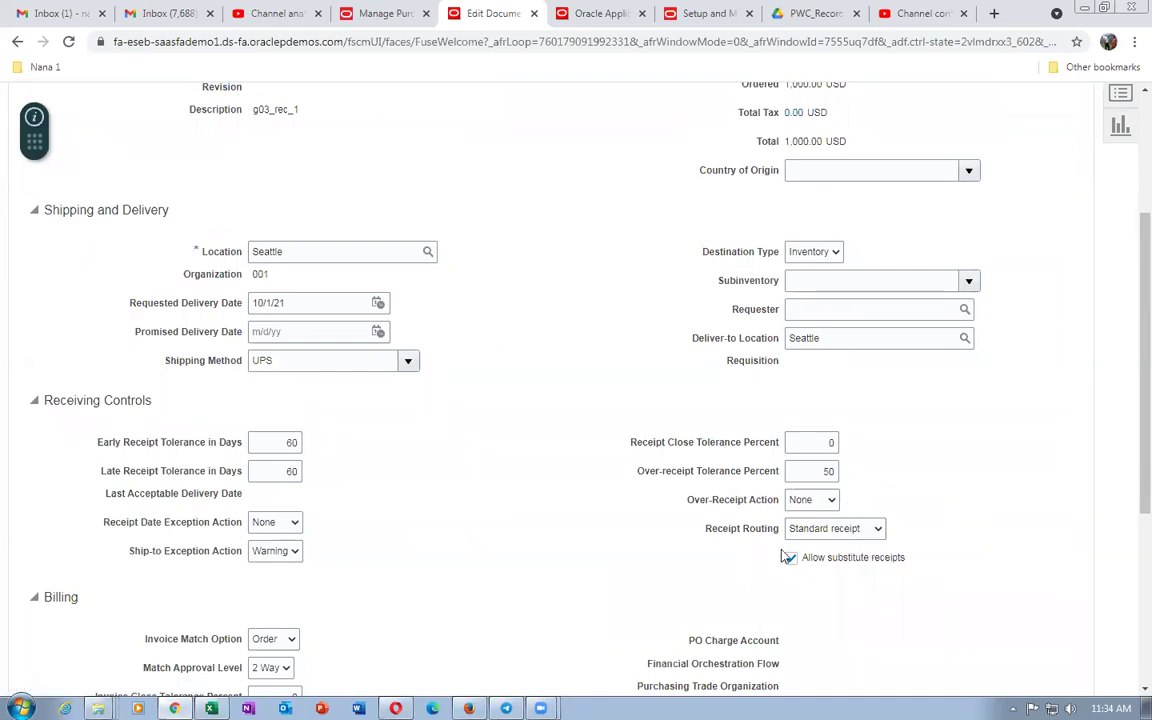
pyautogui.scroll(-2, 381, 558)
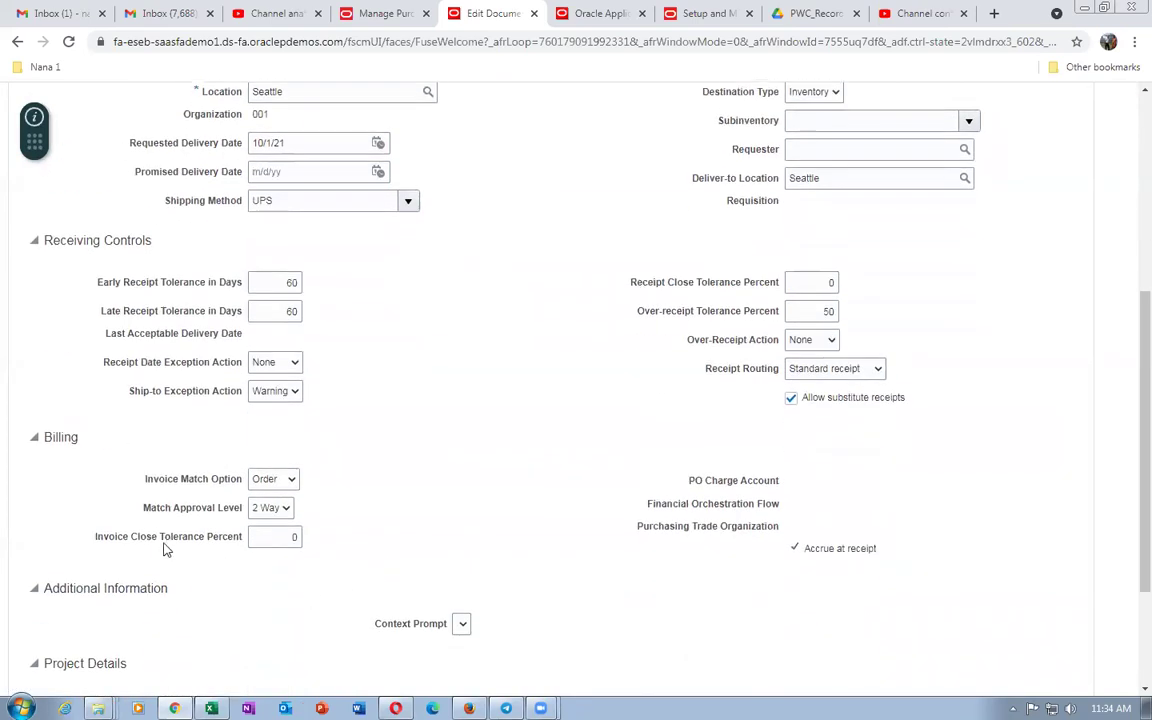
pyautogui.click(265, 481)
pyautogui.click(265, 508)
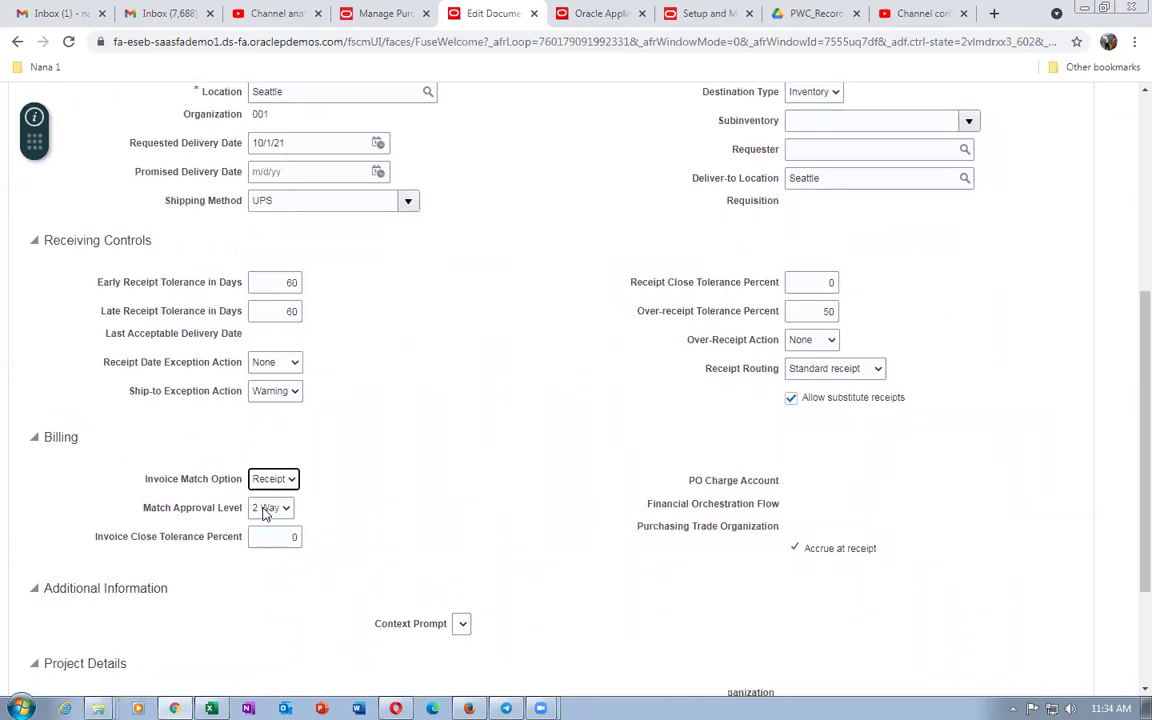
pyautogui.click(270, 509)
pyautogui.click(272, 528)
pyautogui.moveTo(1130, 409); pyautogui.dragTo(1126, 237)
pyautogui.click(1011, 132)
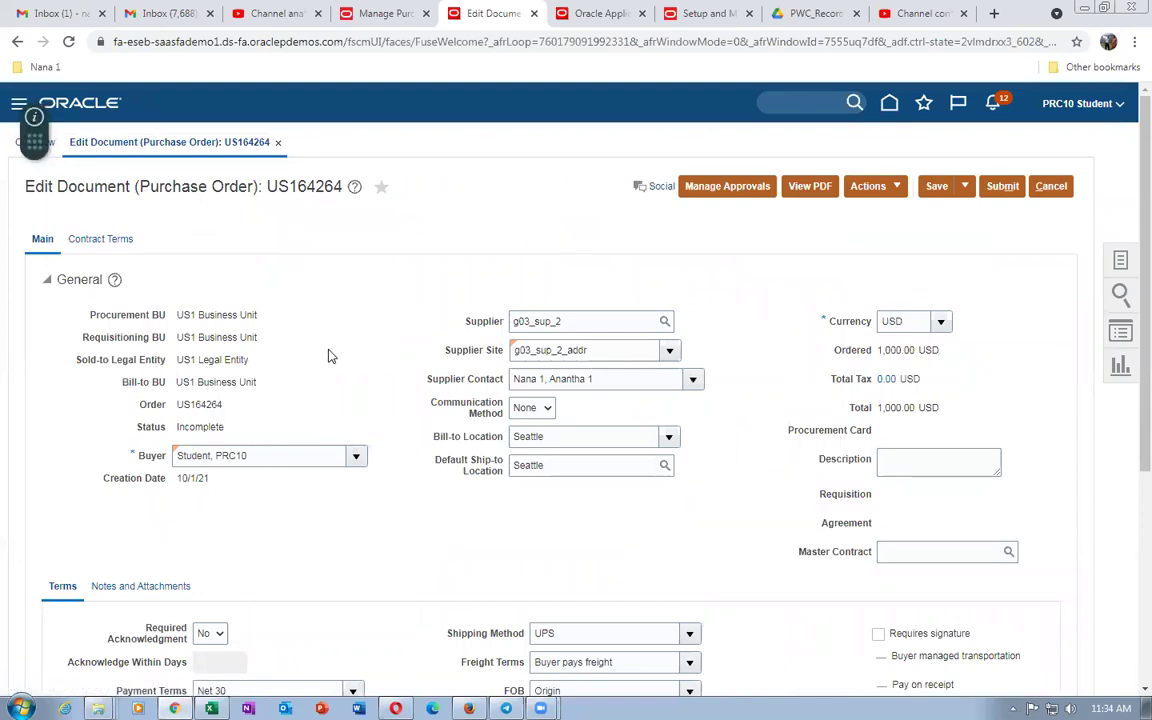
# Record 'PO Number US164264' in a new Notepad note, then submit the purchase order.
pyautogui.moveTo(268, 186); pyautogui.dragTo(344, 194)
pyautogui.hotkey('ctrl', 'c')
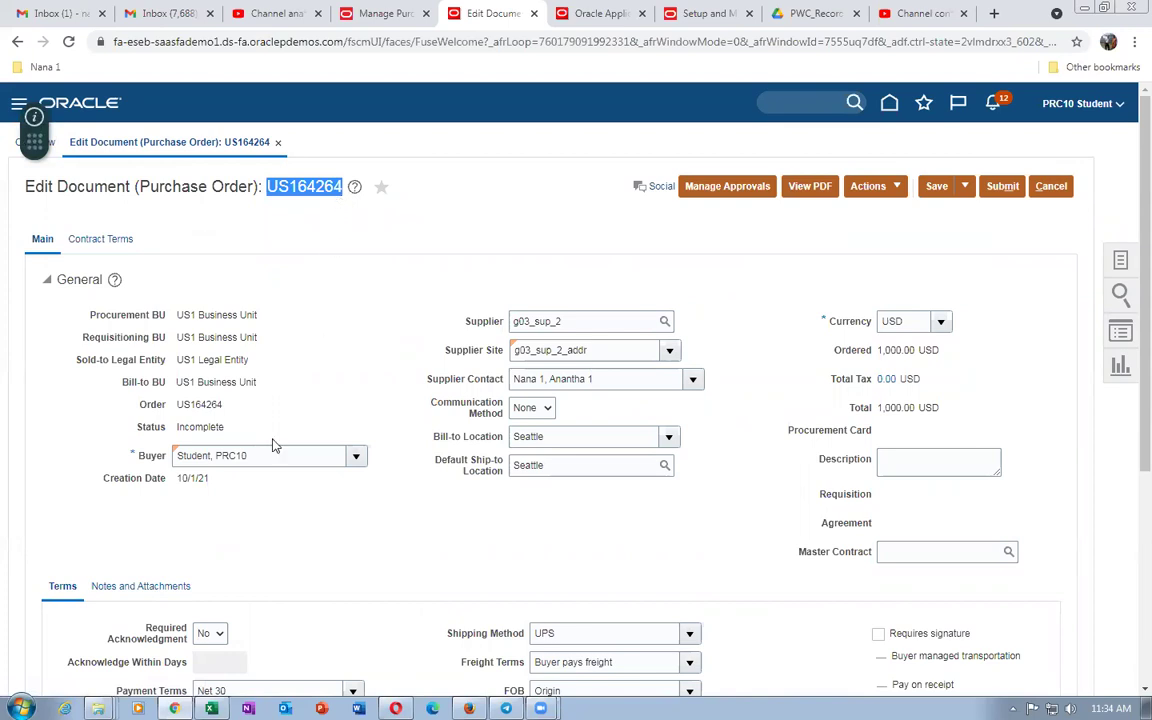
pyautogui.click(20, 706)
pyautogui.write('notepad')
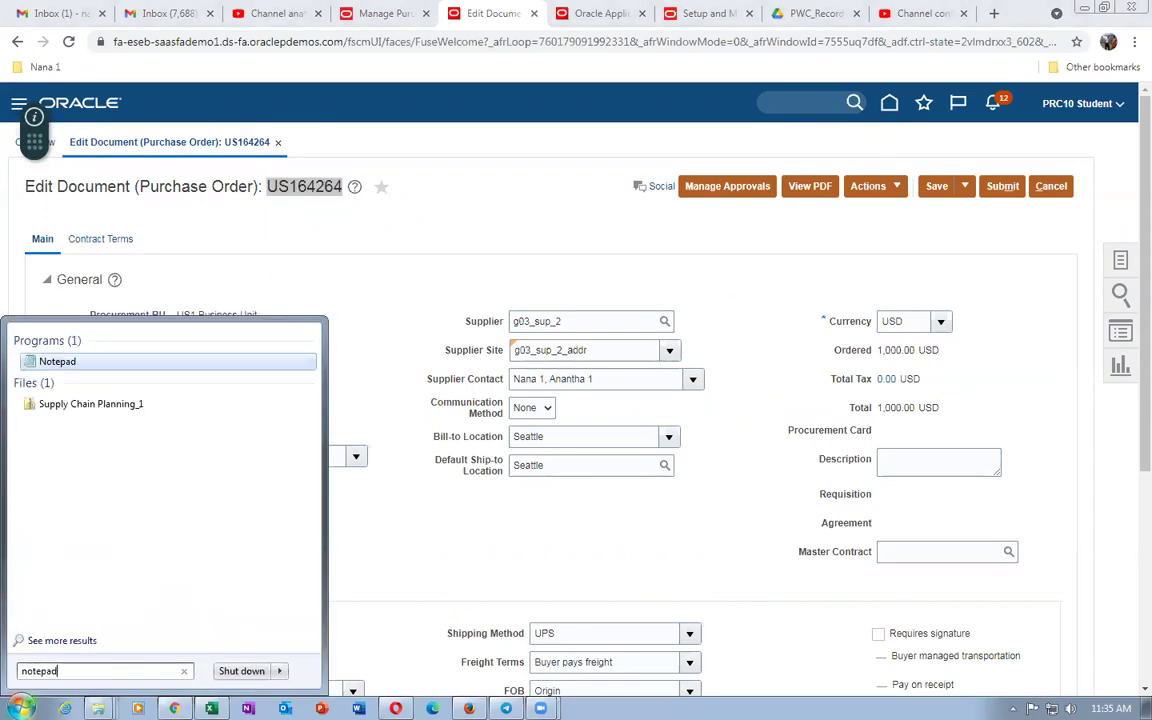
pyautogui.press('Return')
pyautogui.hotkey('ctrl', 'v')
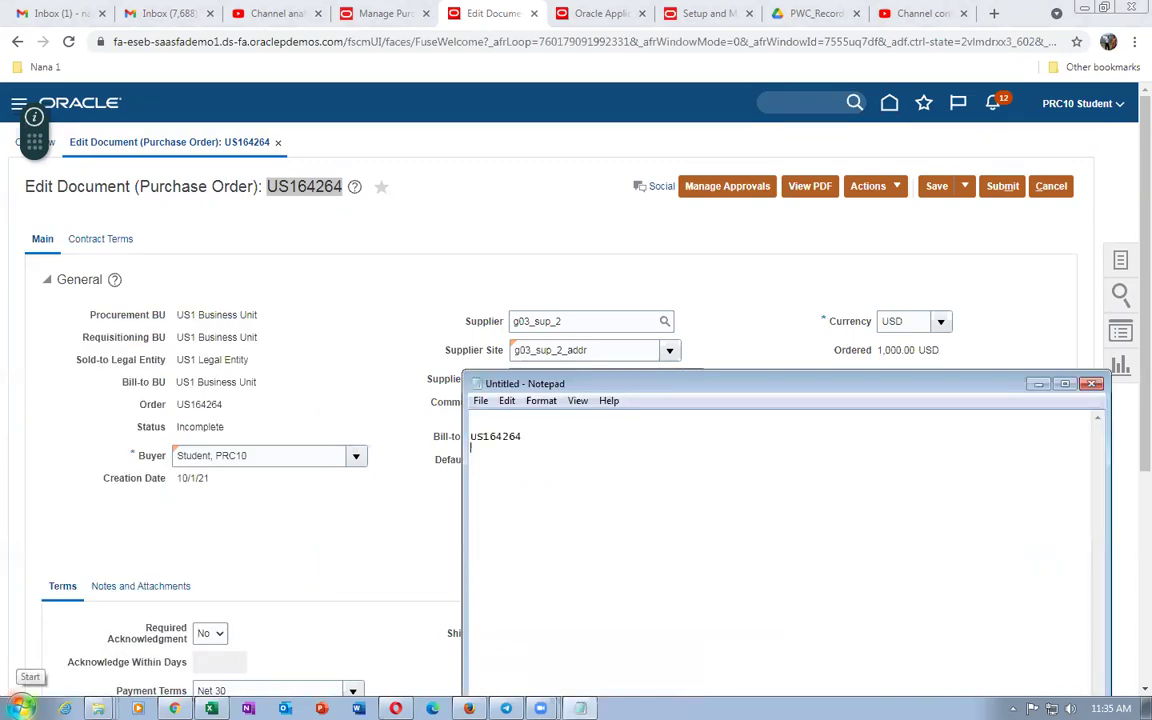
pyautogui.write('PO Number')
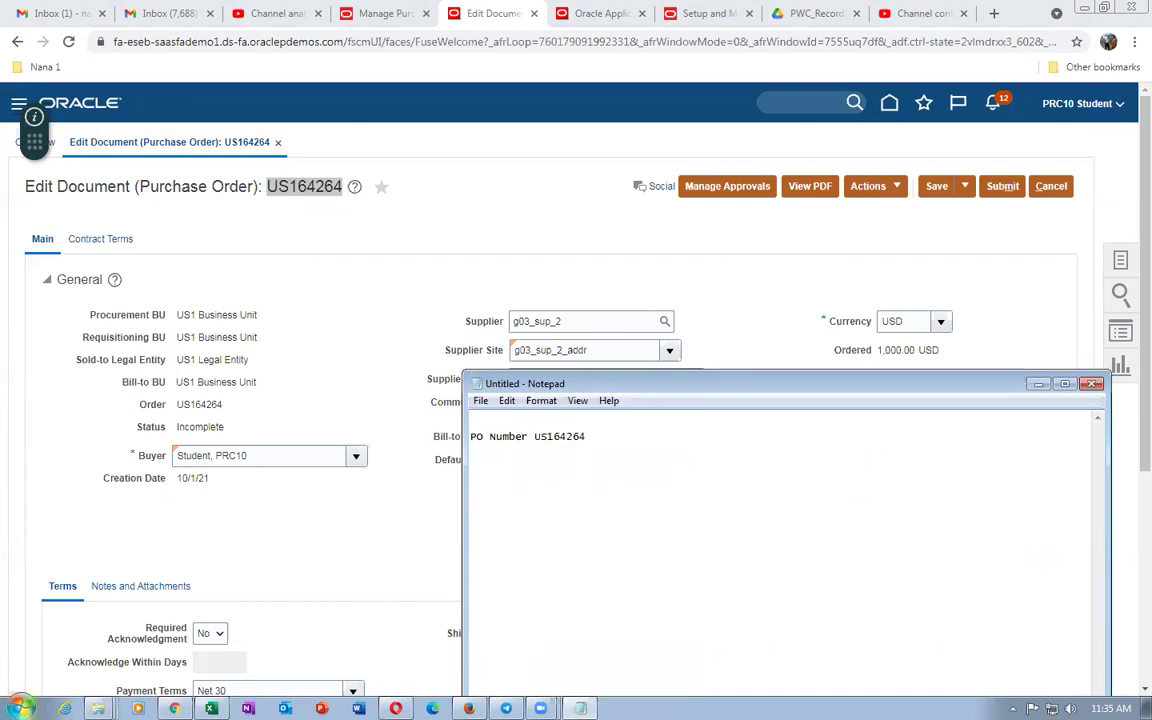
pyautogui.click(629, 436)
pyautogui.press('Return')
pyautogui.click(417, 221)
pyautogui.click(1003, 188)
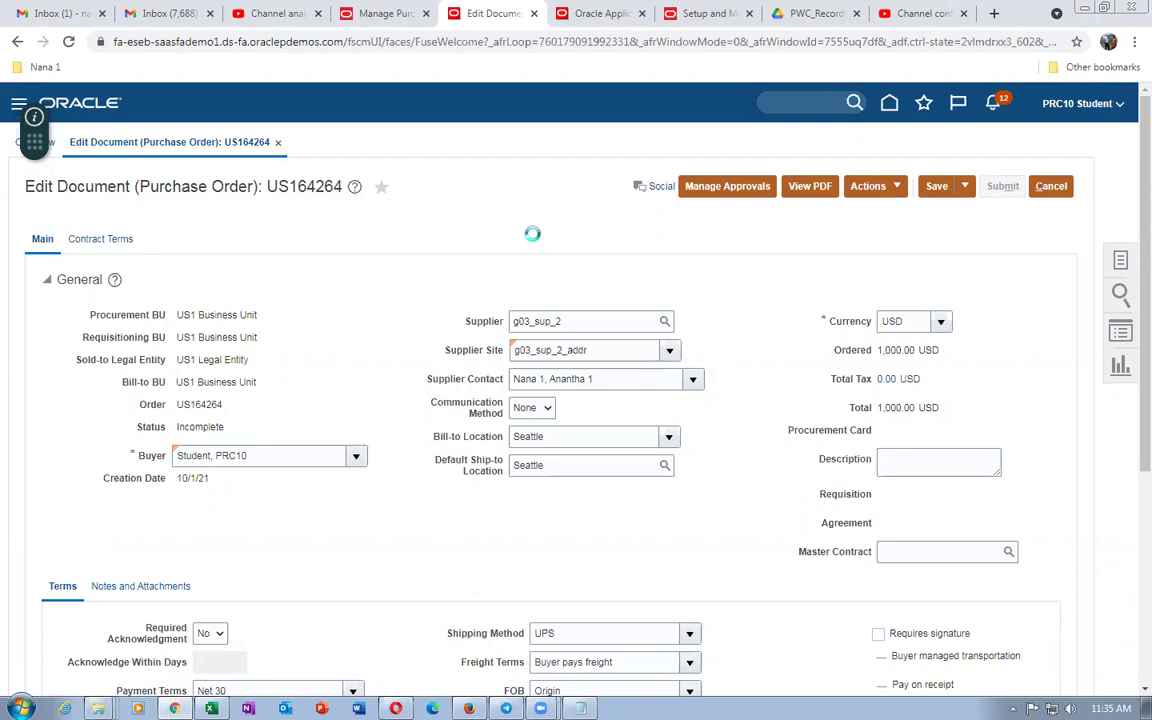
# Acknowledge the account-determination errors on US164264 and dismiss the Page Expired notice on the home tab.
pyautogui.click(44, 13)
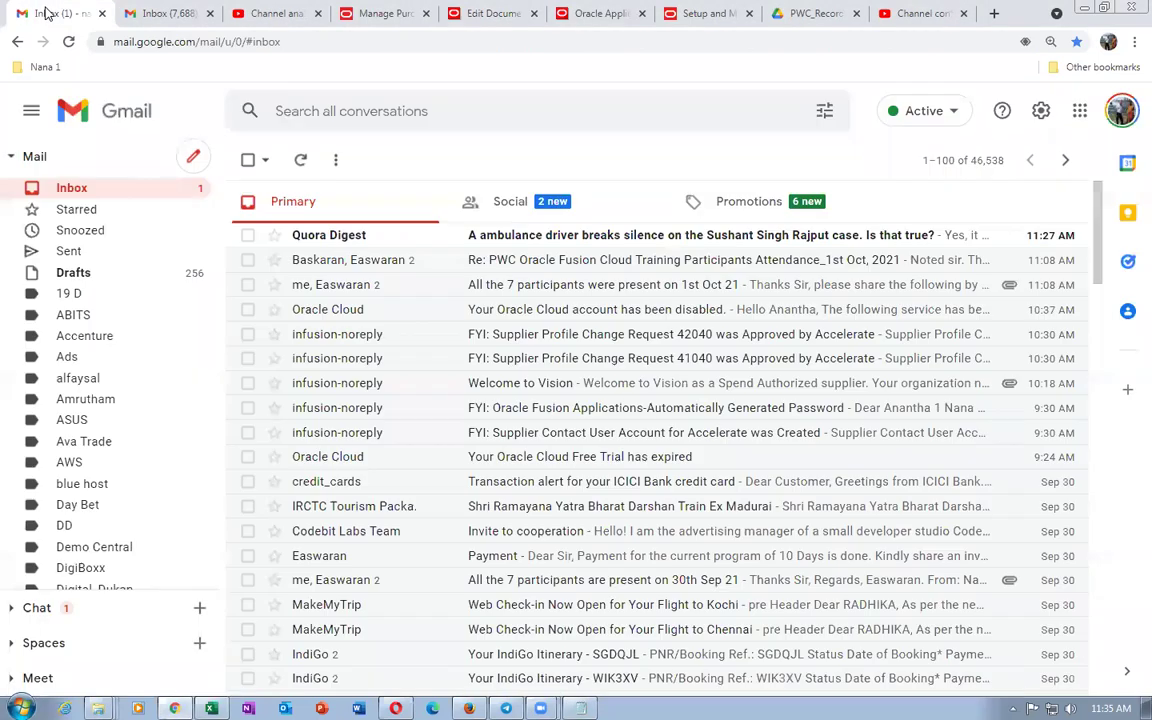
pyautogui.click(482, 13)
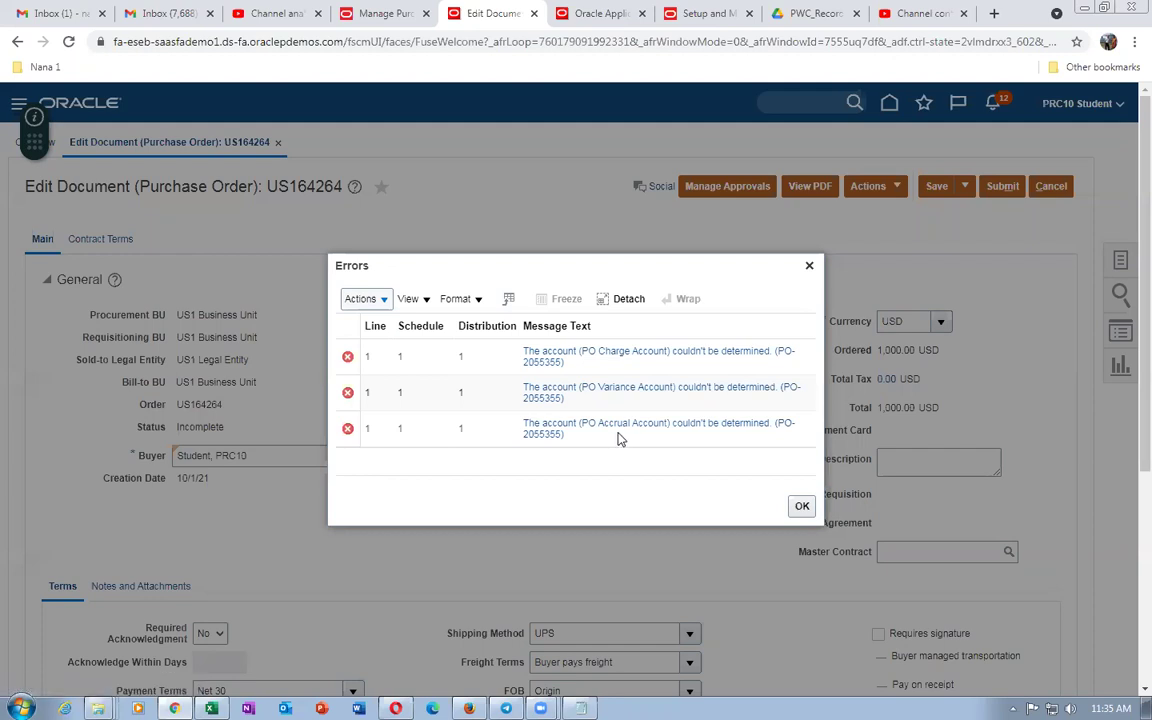
pyautogui.click(802, 507)
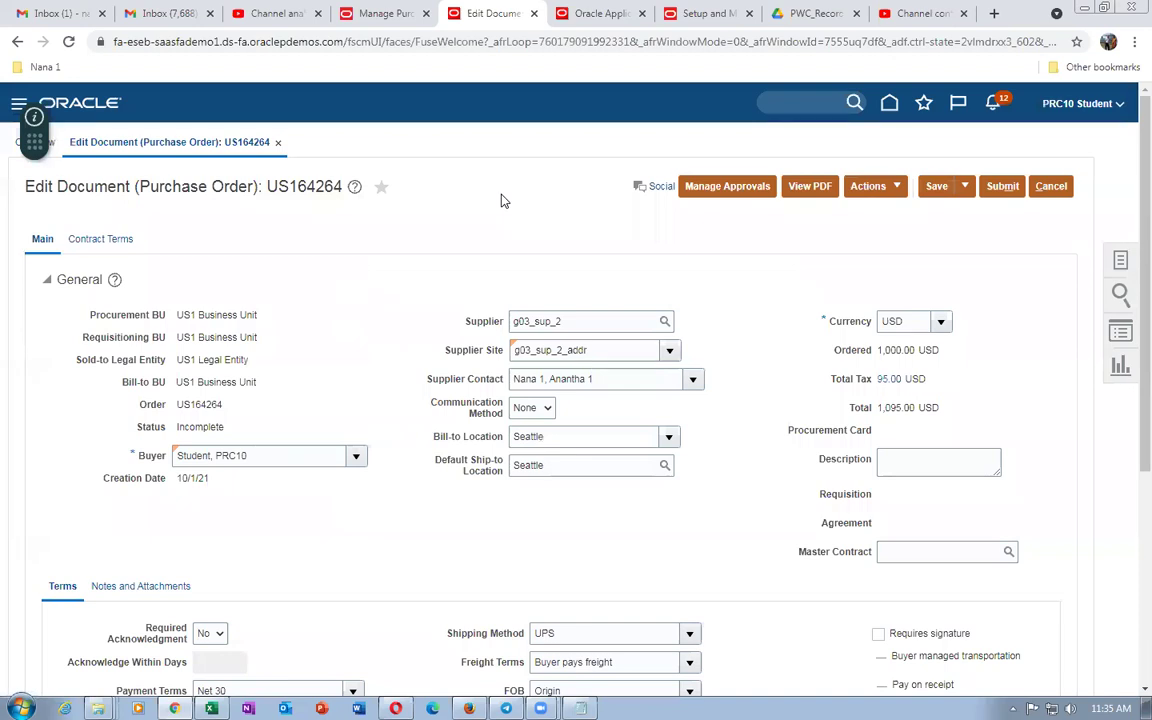
pyautogui.click(602, 13)
pyautogui.click(664, 413)
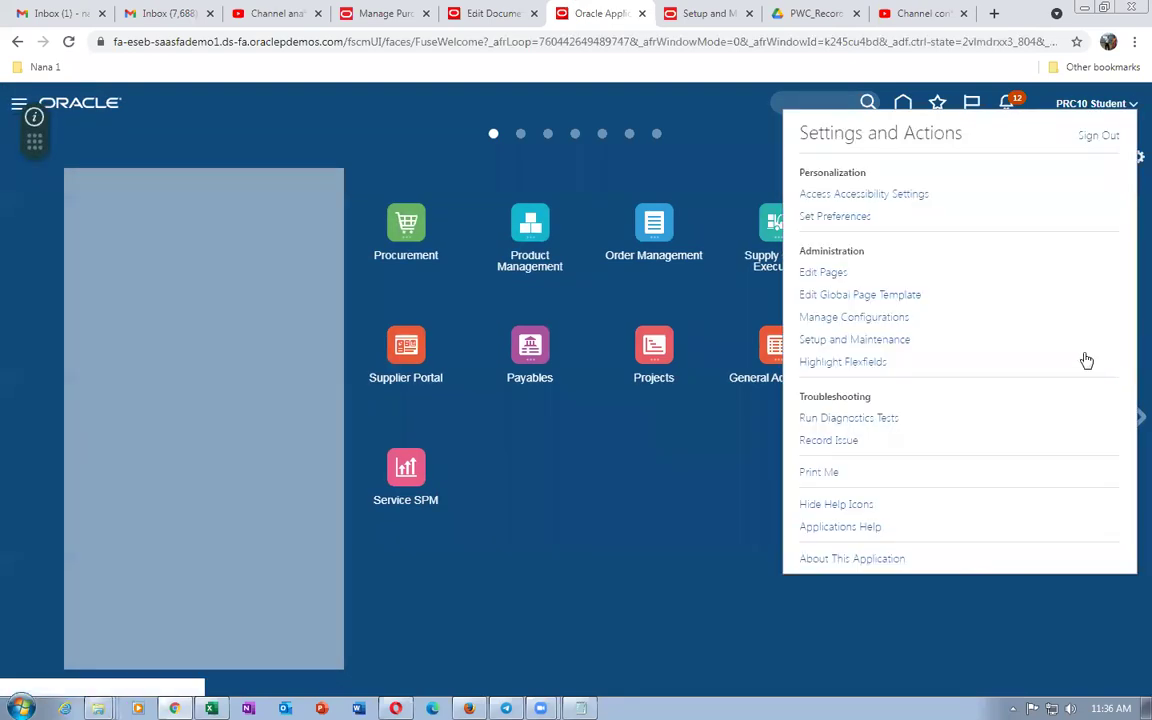
# Switch Setup and Maintenance to the Manufacturing and Supply Chain Materials Management offering and begin a task search.
pyautogui.click(846, 340)
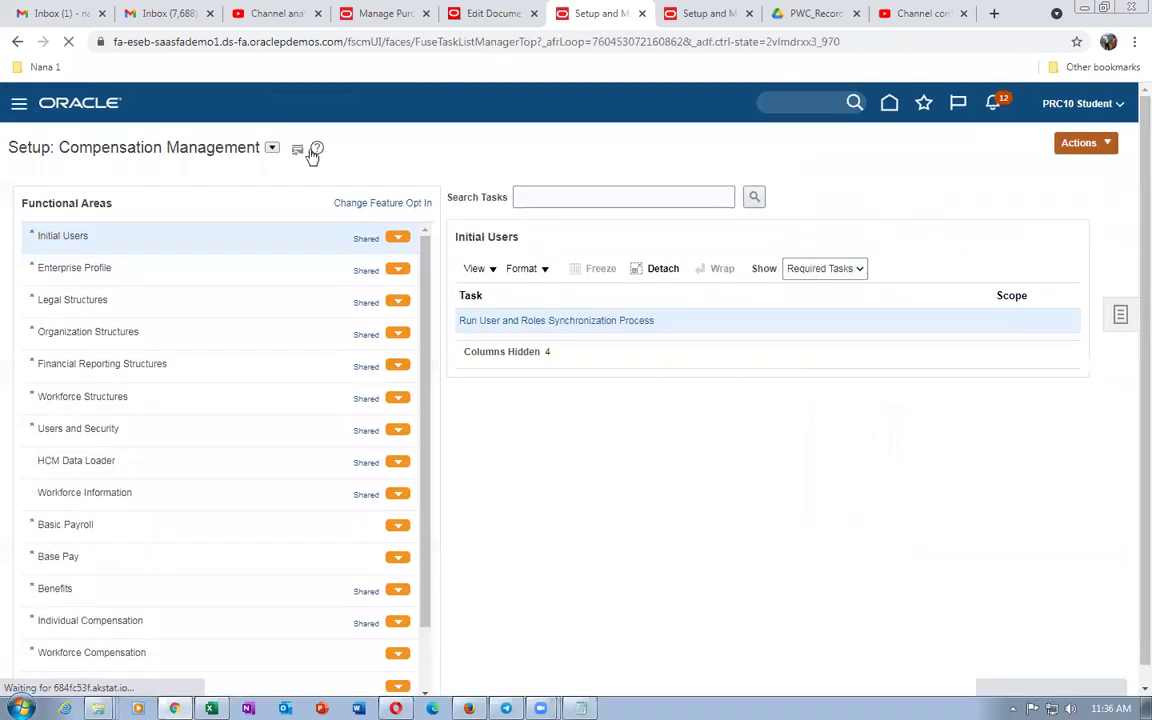
pyautogui.click(272, 147)
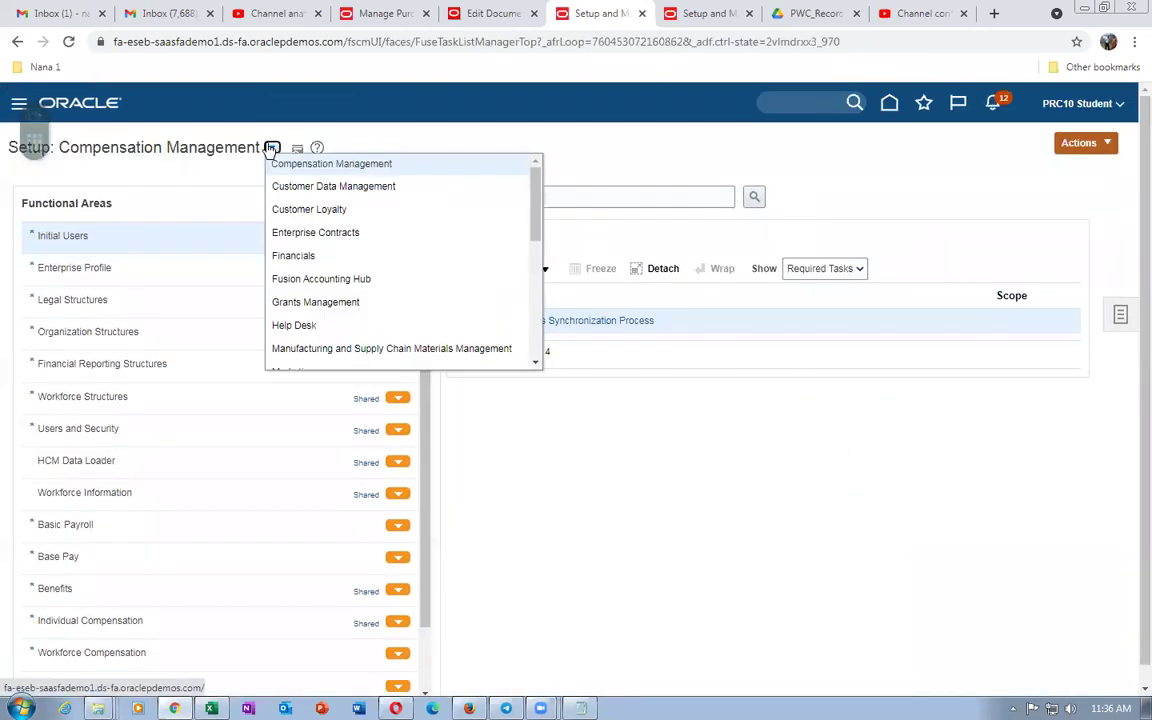
pyautogui.click(293, 348)
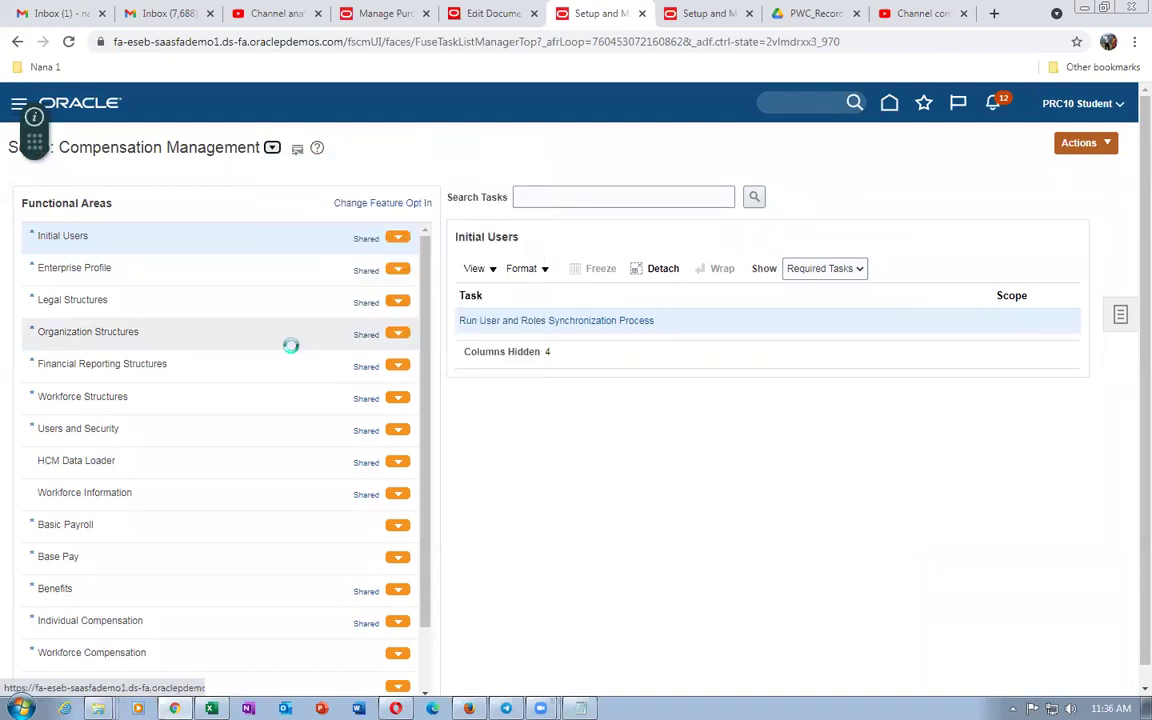
pyautogui.click(620, 197)
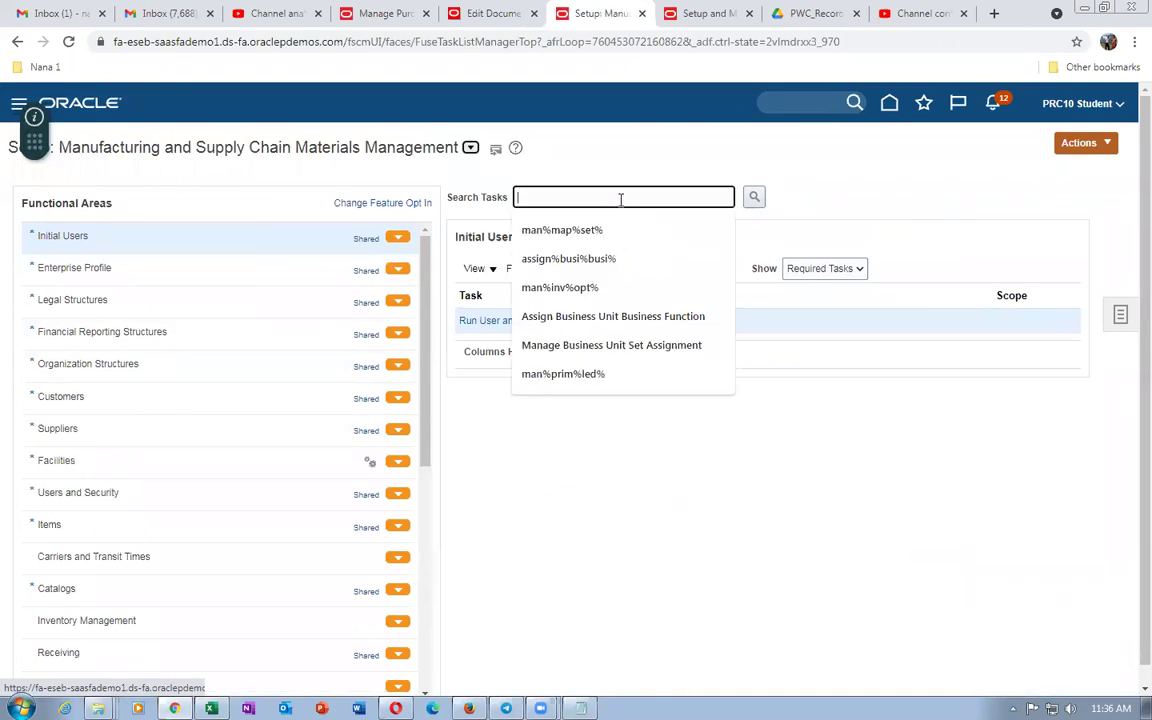
# Search tasks for 'man%map' and open Cost Accounting's Manage Mapping Sets.
pyautogui.write('man%m')
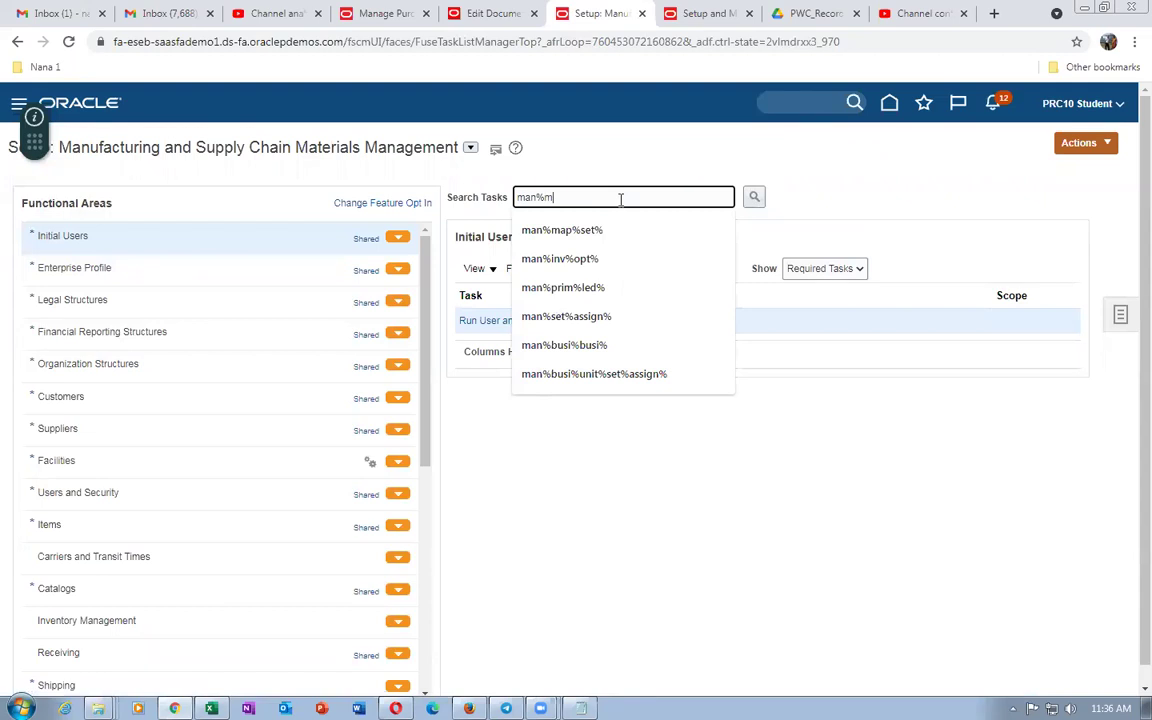
pyautogui.write('ap%set%')
pyautogui.press('Return')
pyautogui.press('Return')
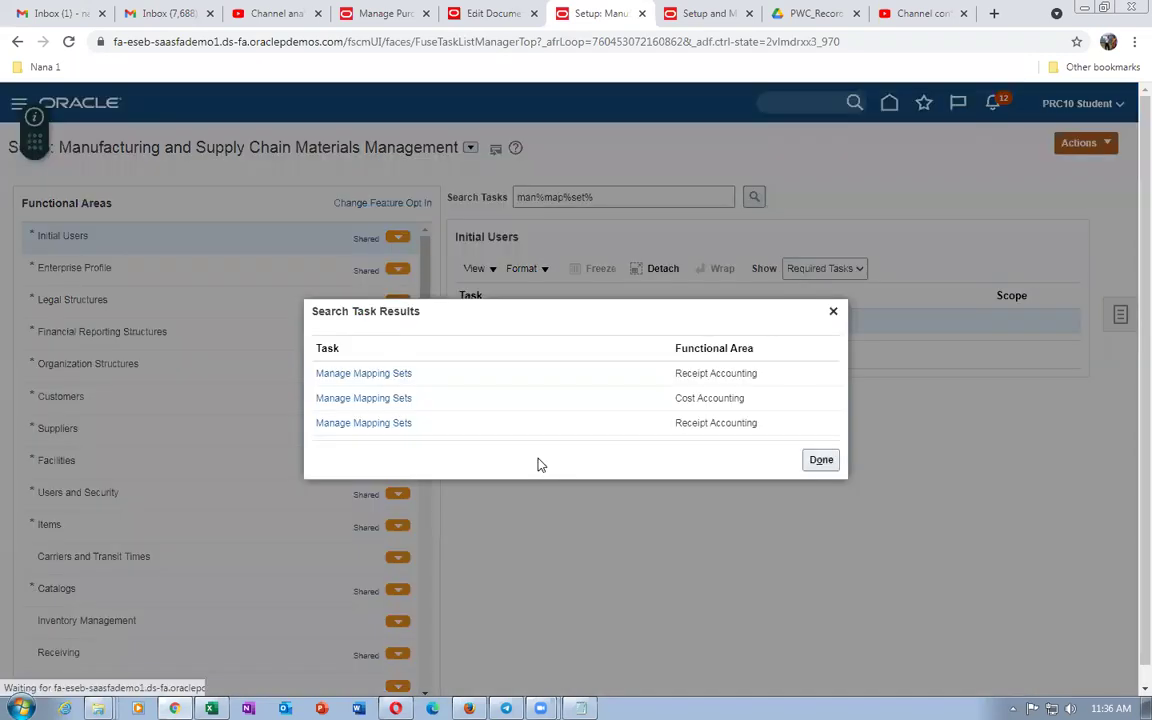
pyautogui.click(343, 397)
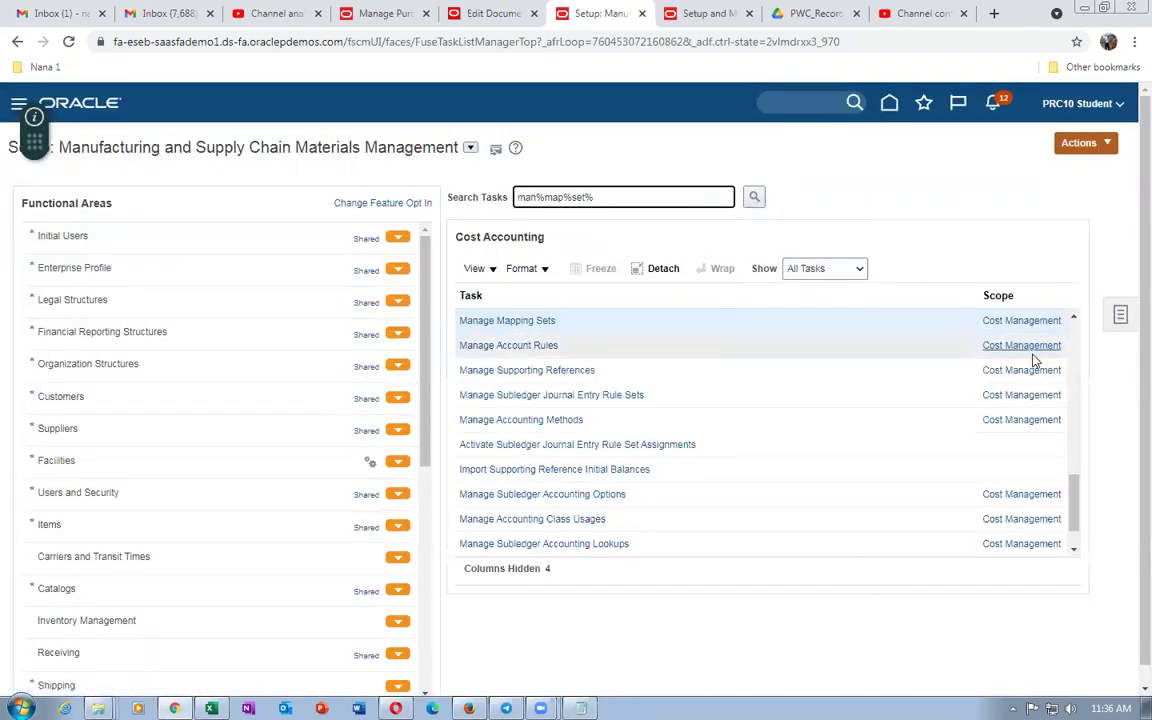
pyautogui.click(494, 321)
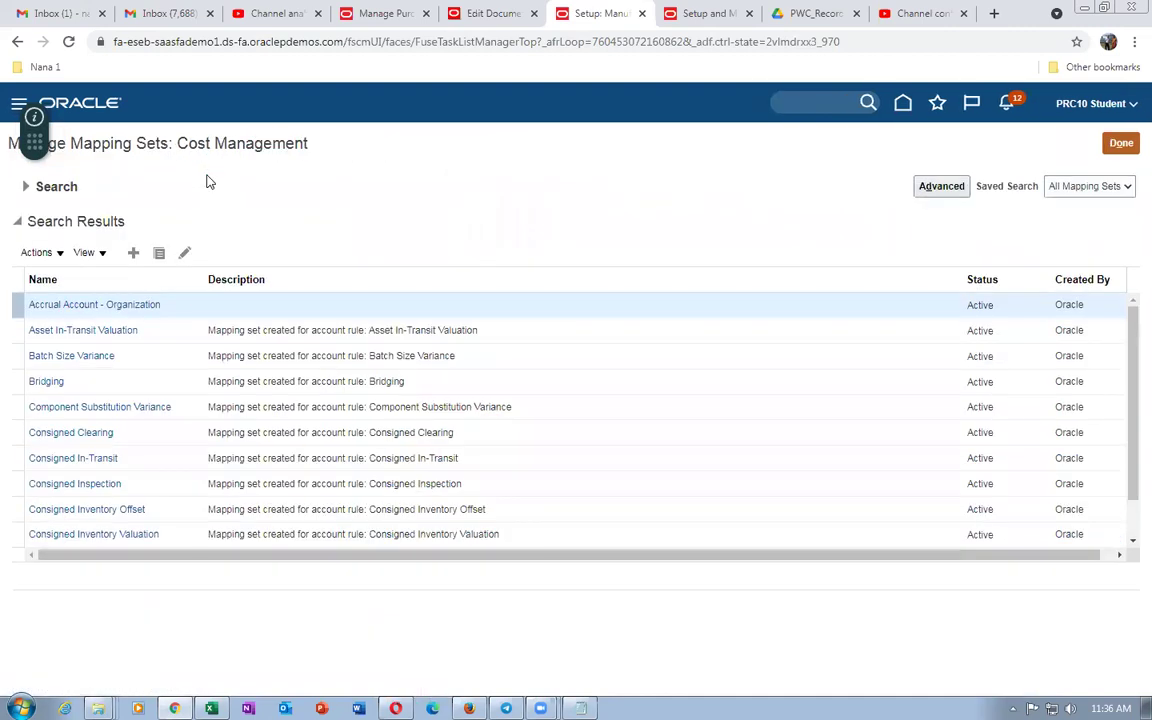
# Find mapping sets named 'materi' and open Material Account - Organization to view its mappings.
pyautogui.click(26, 187)
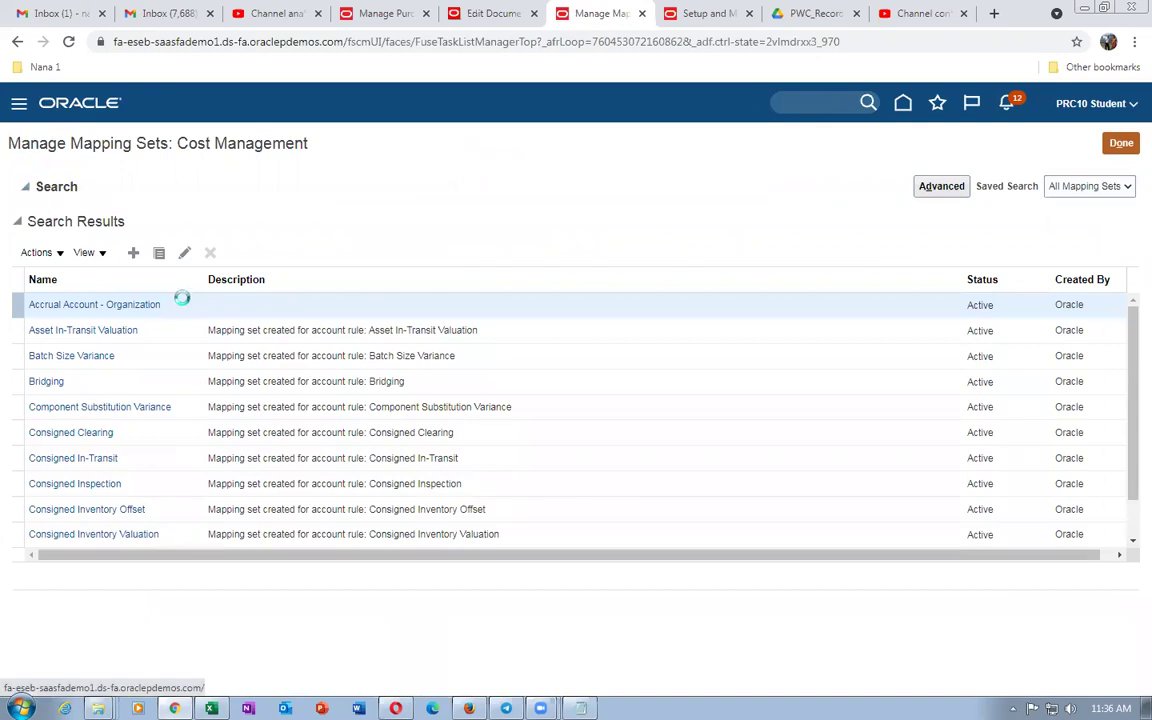
pyautogui.click(222, 218)
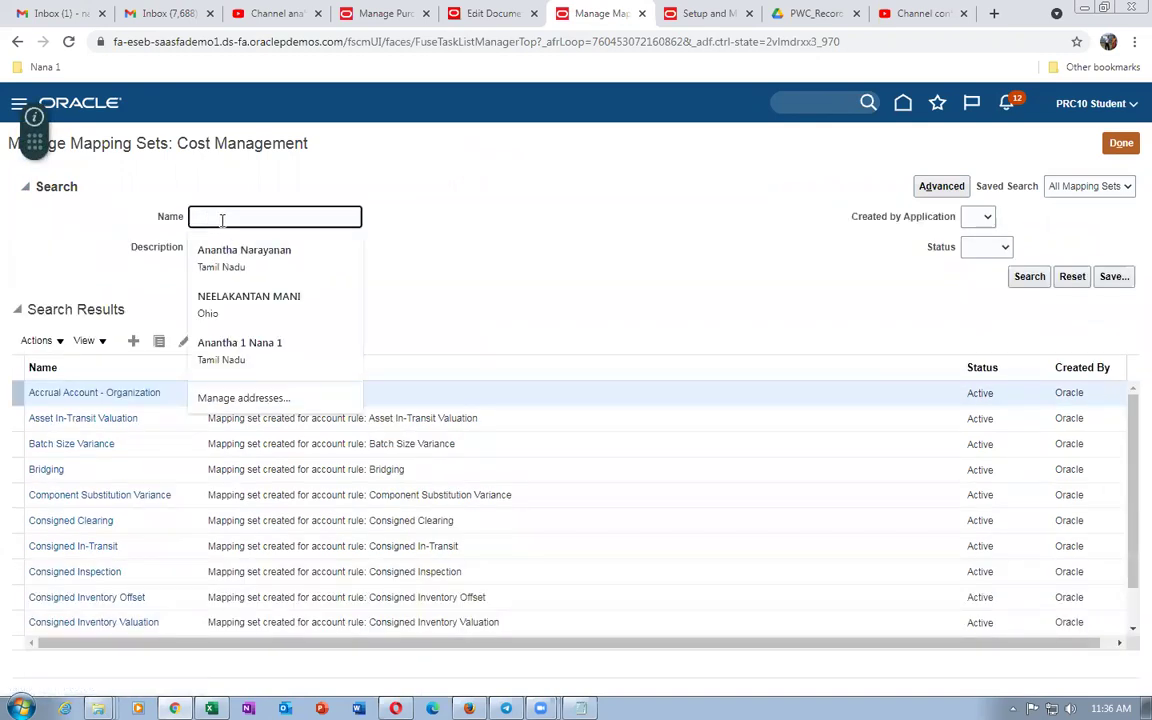
pyautogui.write('ma')
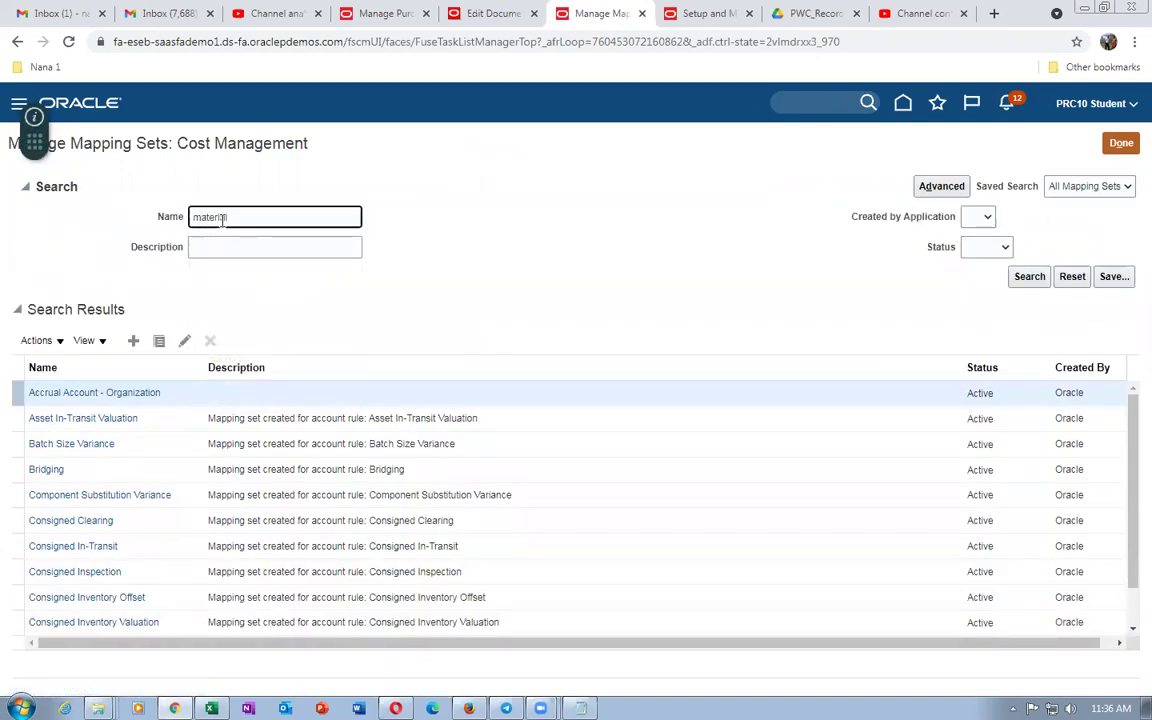
pyautogui.write('teri')
pyautogui.press('Return')
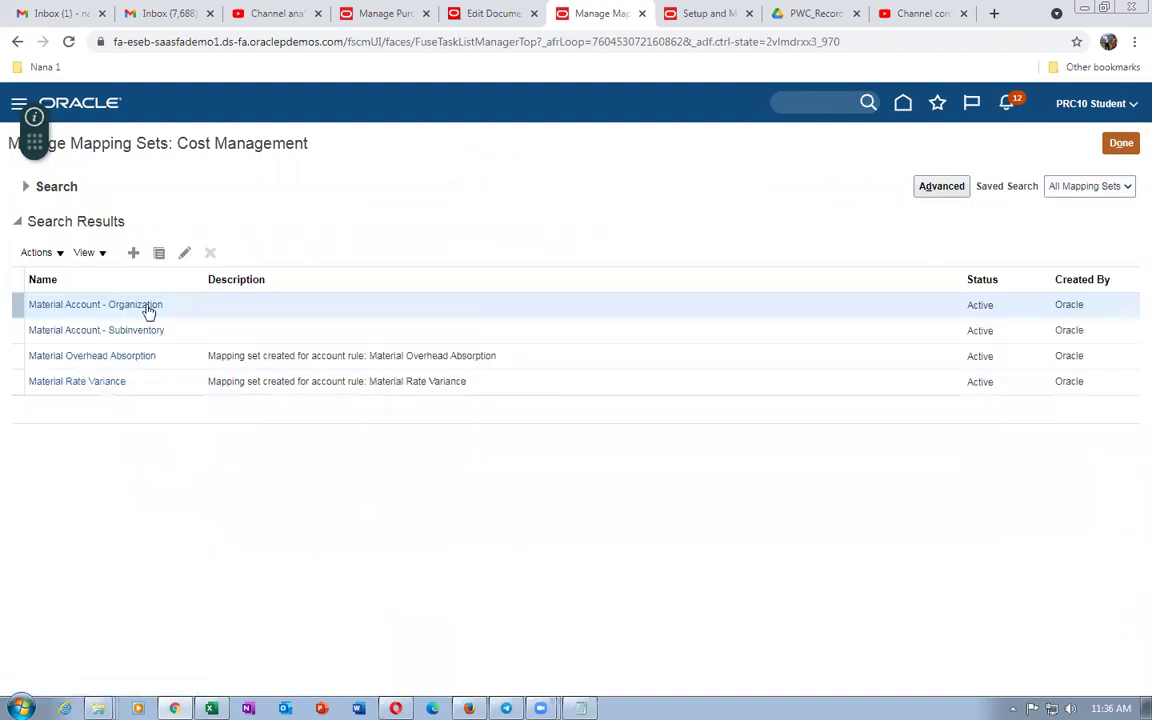
pyautogui.click(113, 305)
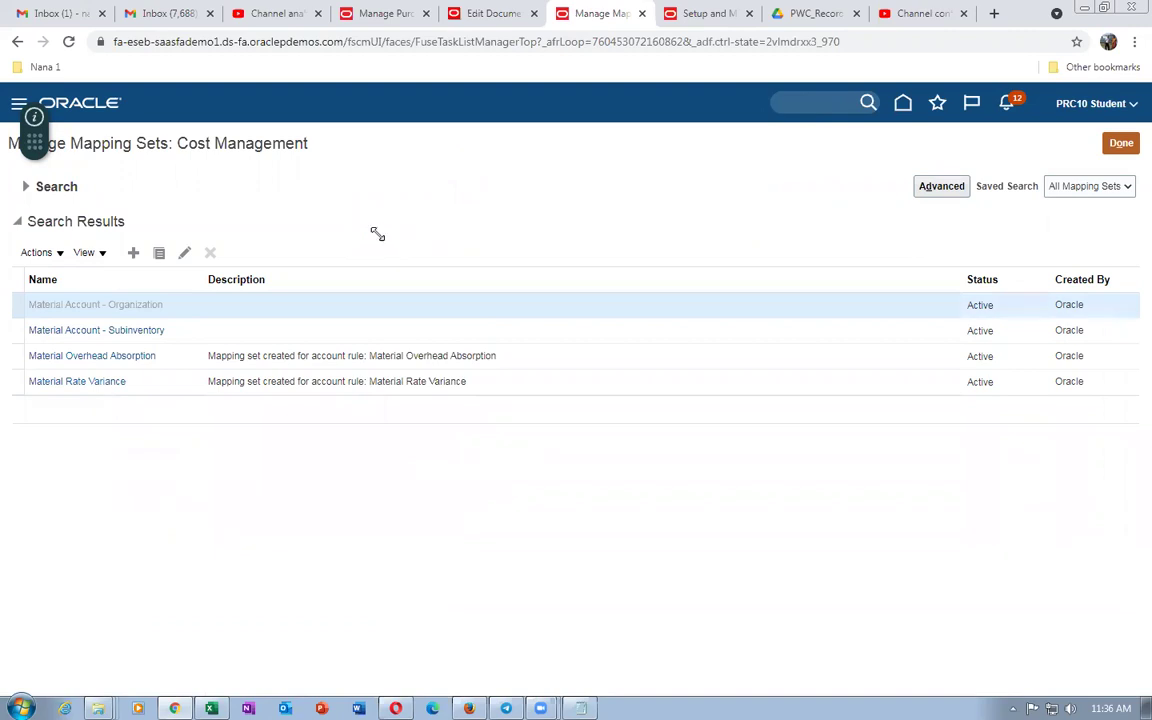
pyautogui.scroll(-2, 378, 234)
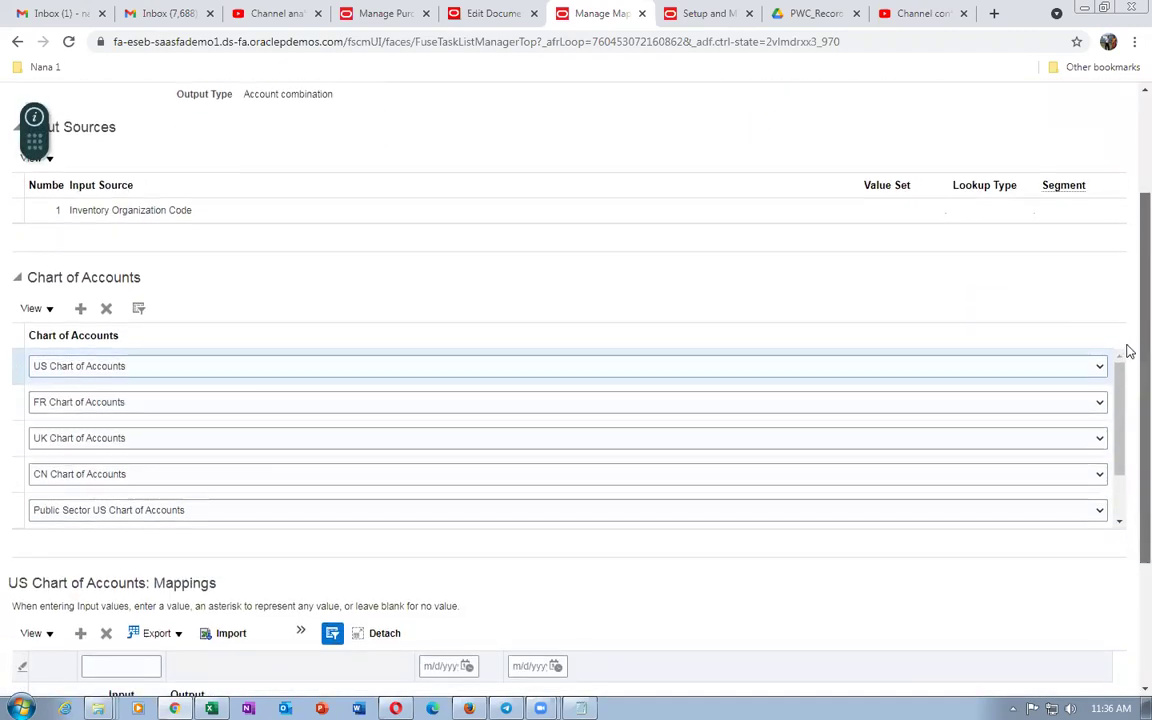
pyautogui.scroll(-2, 1130, 349)
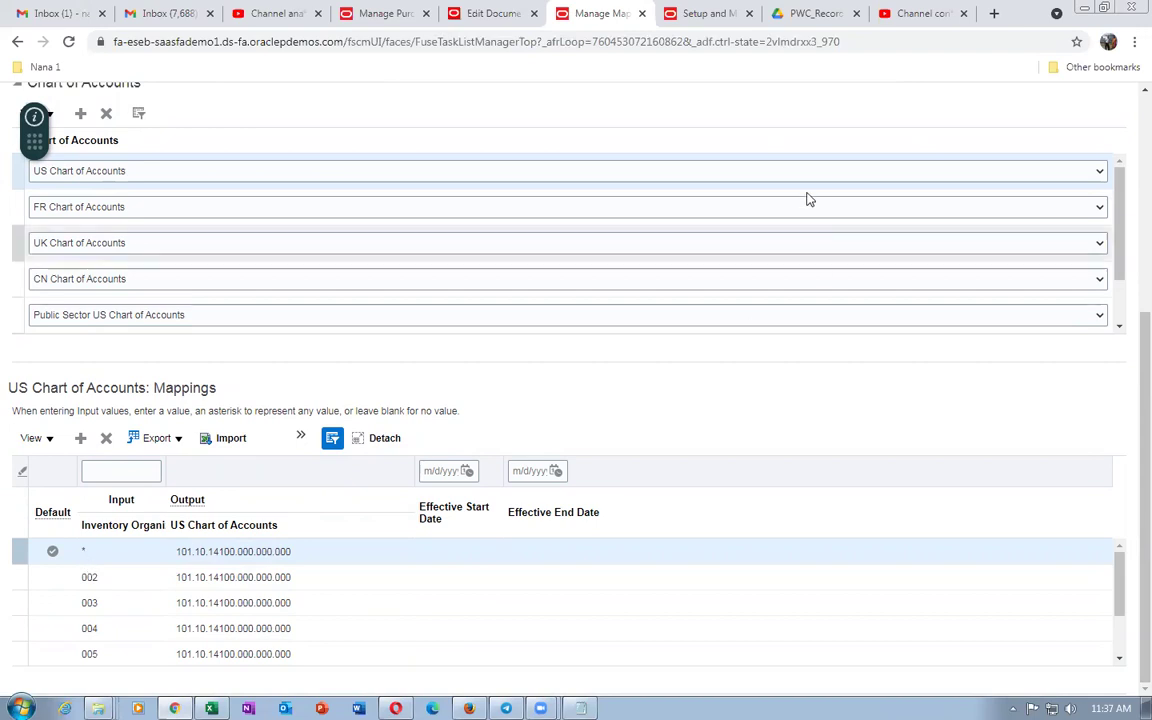
# Save and validate PO US164264, acknowledging the three undetermined-account errors.
pyautogui.click(506, 14)
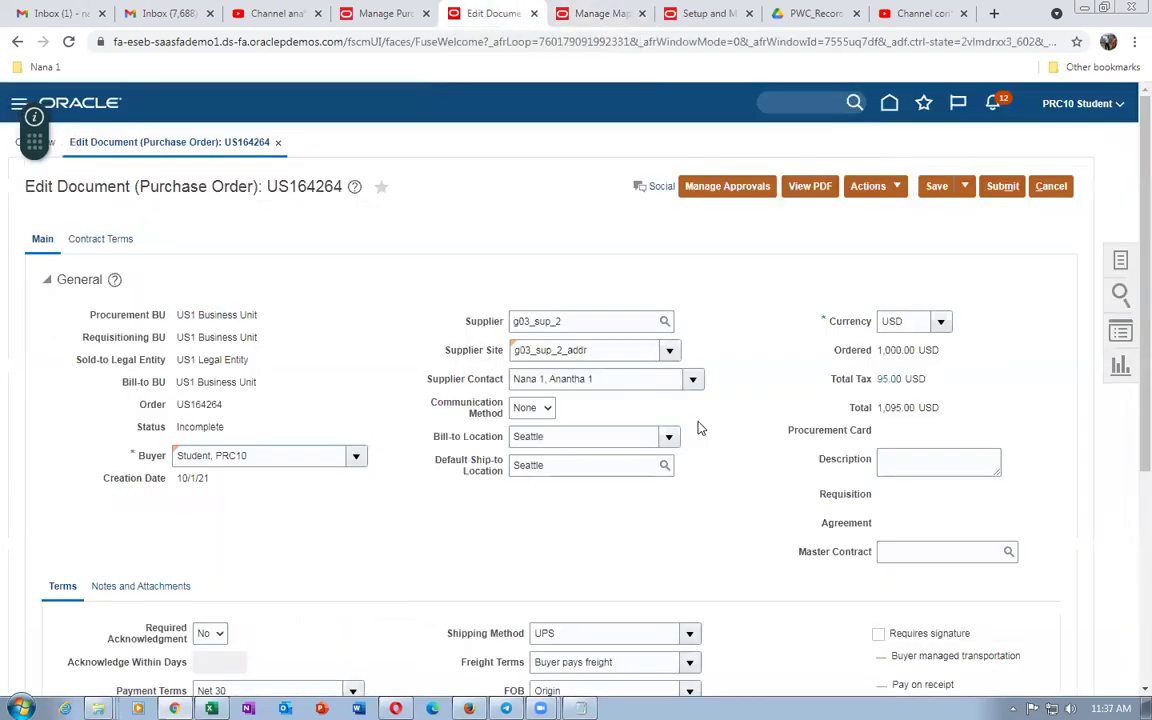
pyautogui.click(940, 186)
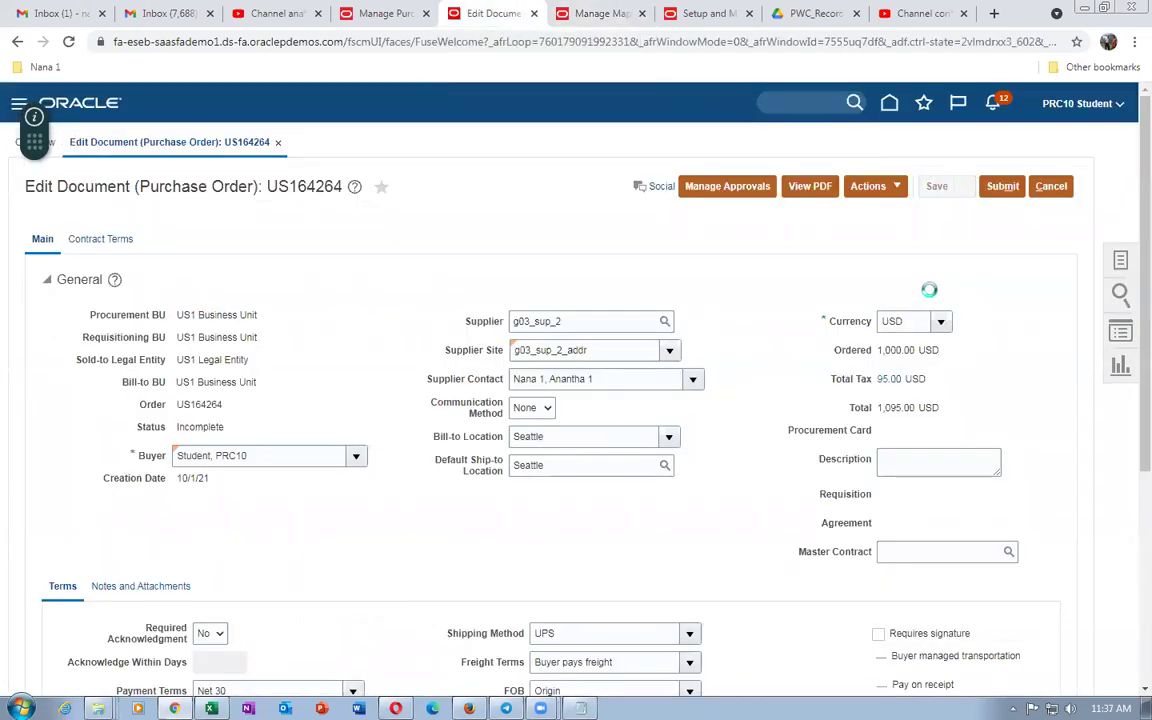
pyautogui.click(868, 186)
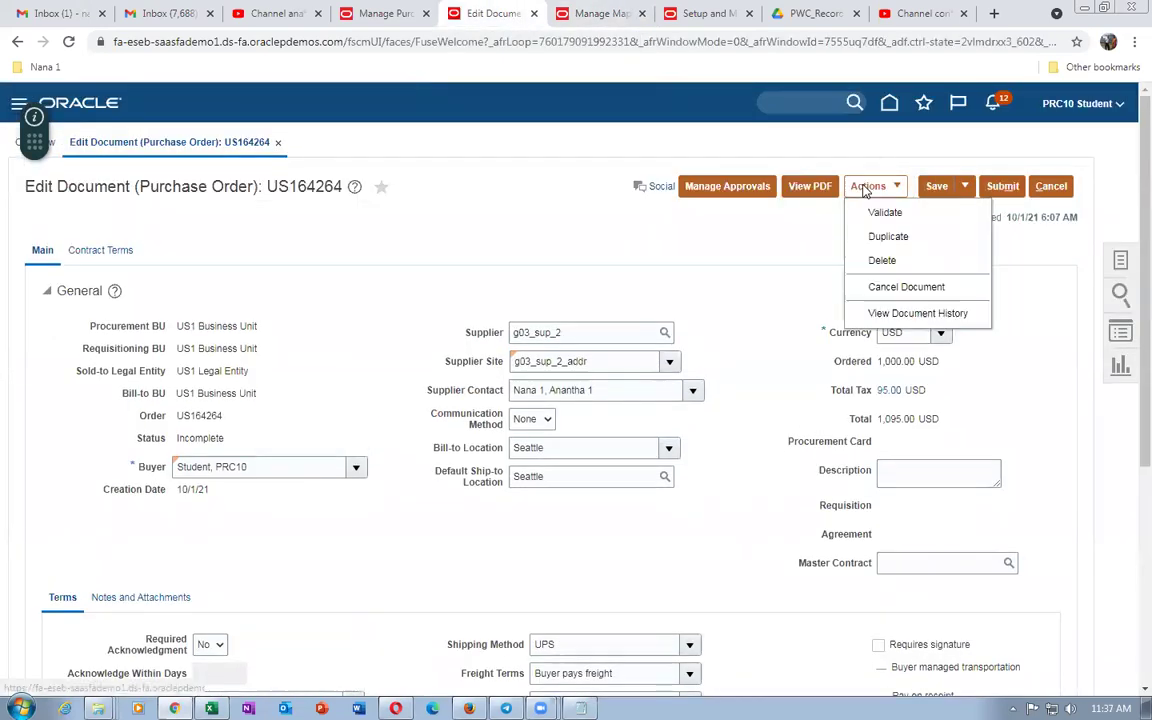
pyautogui.click(884, 213)
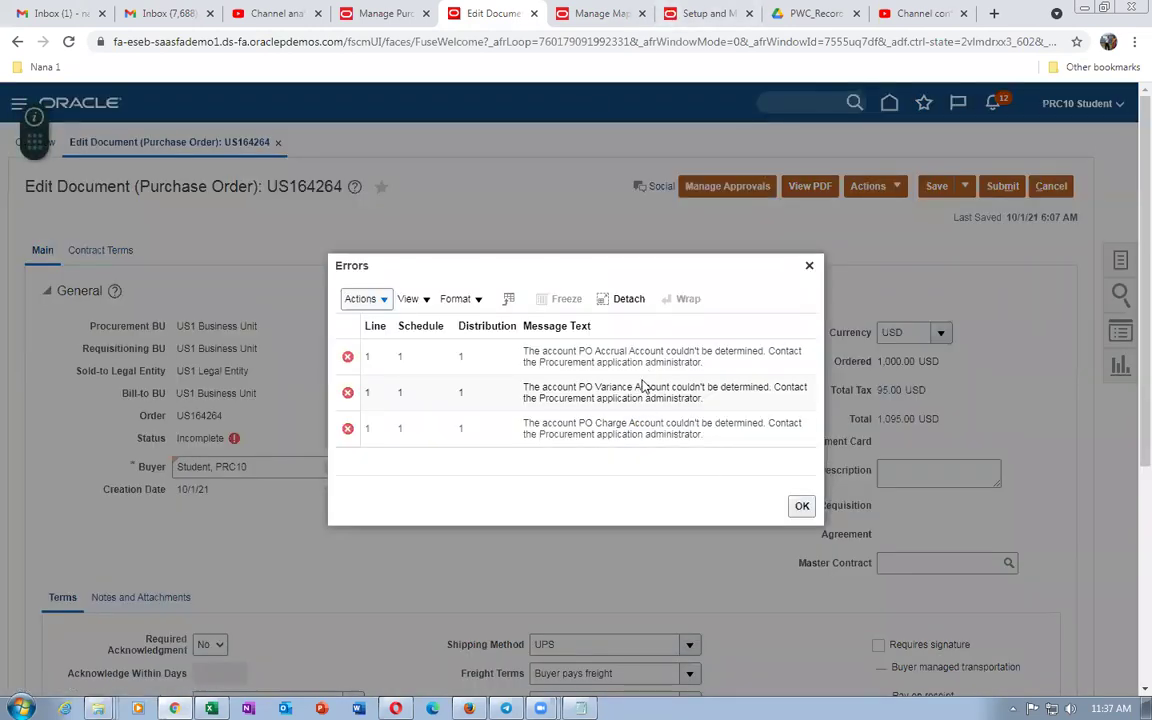
pyautogui.click(801, 506)
# Copy the default row's output account 101.10.14100.000.000.000.
pyautogui.click(600, 13)
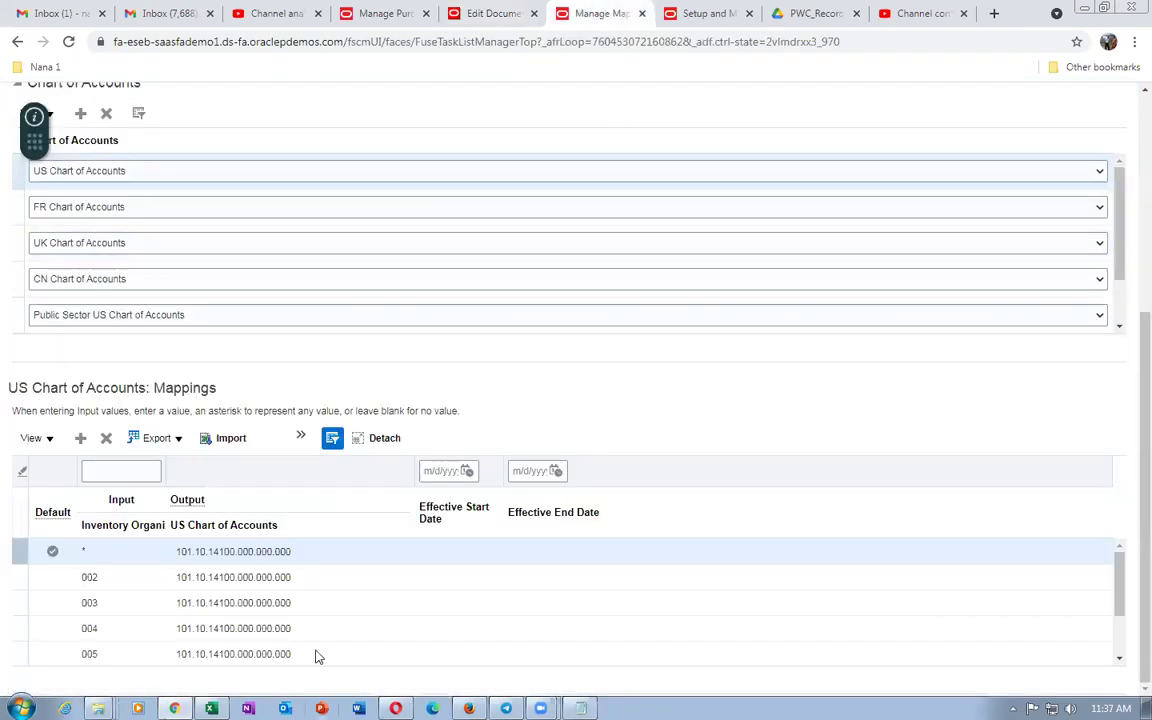
pyautogui.click(250, 551)
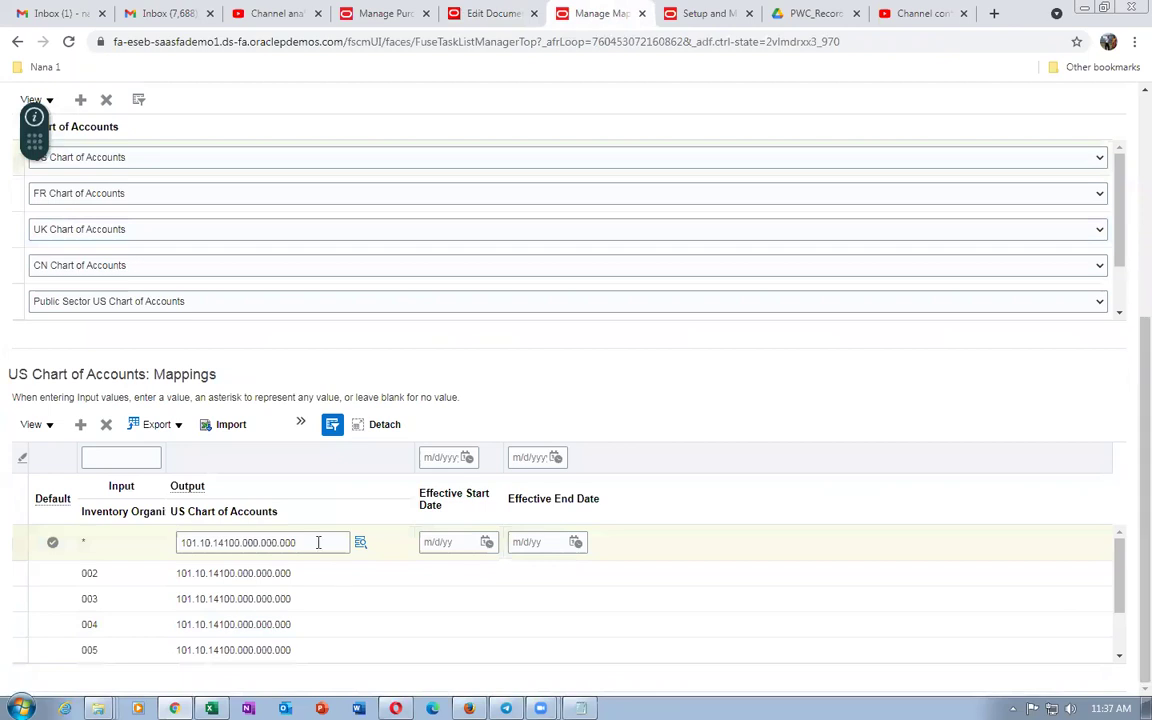
pyautogui.click(318, 542)
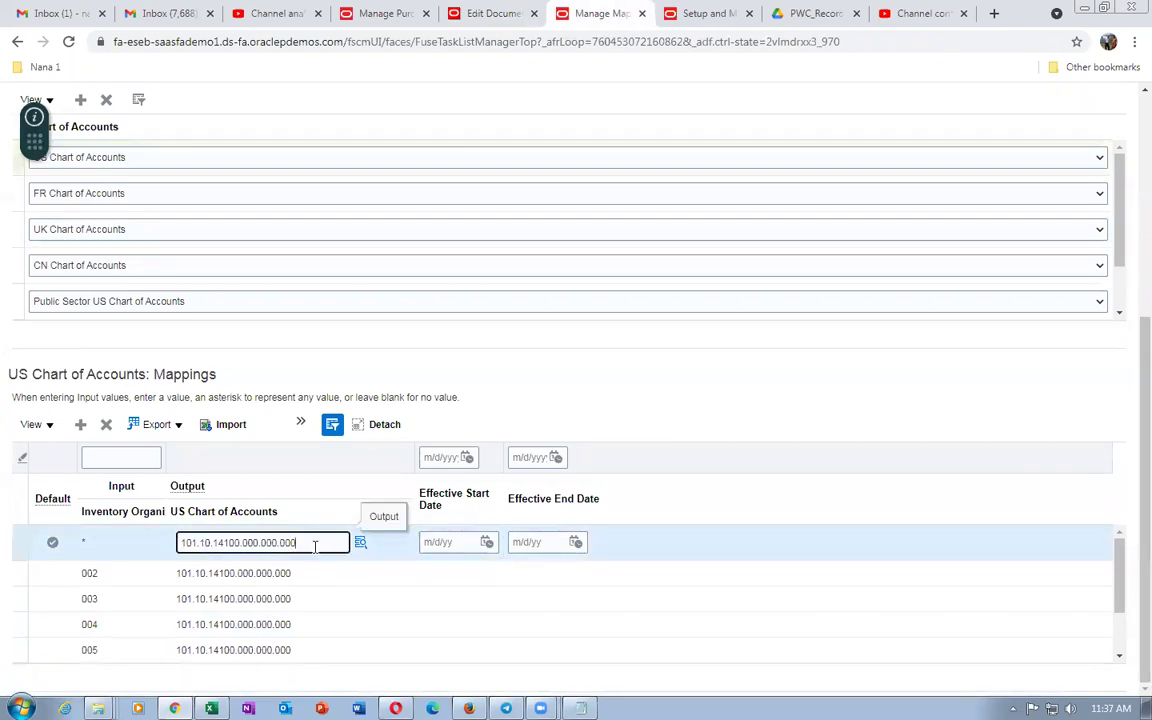
pyautogui.moveTo(297, 542); pyautogui.dragTo(178, 545)
pyautogui.hotkey('ctrl', 'c')
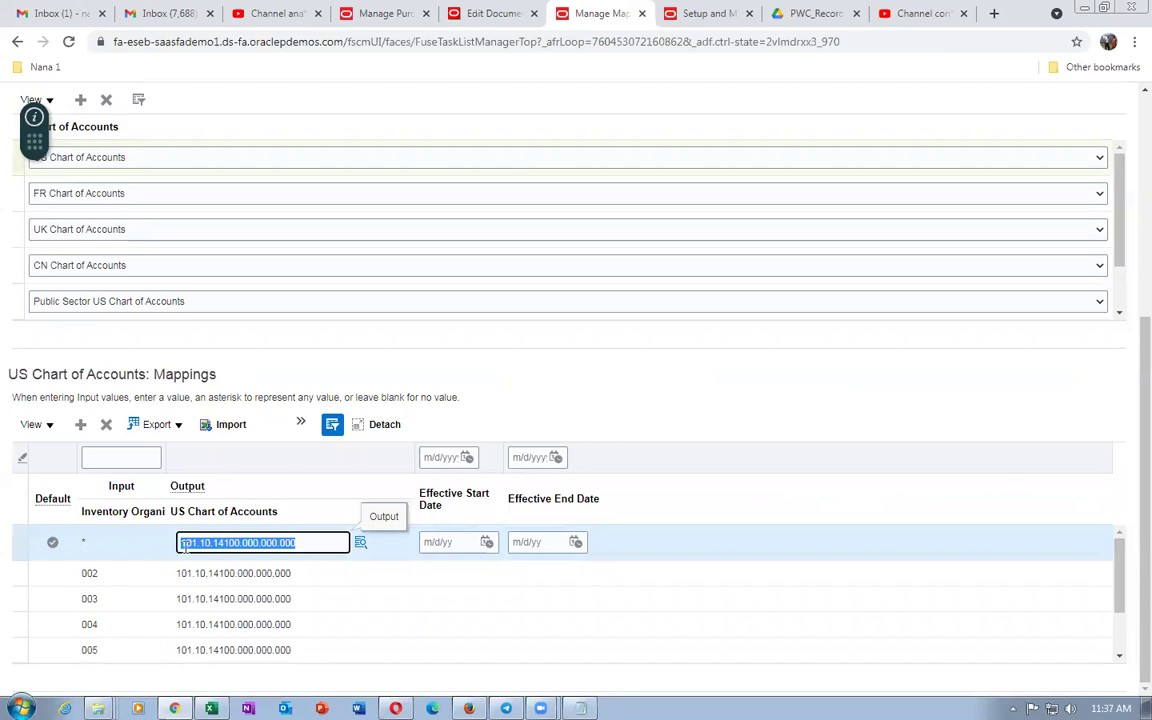
pyautogui.click(558, 402)
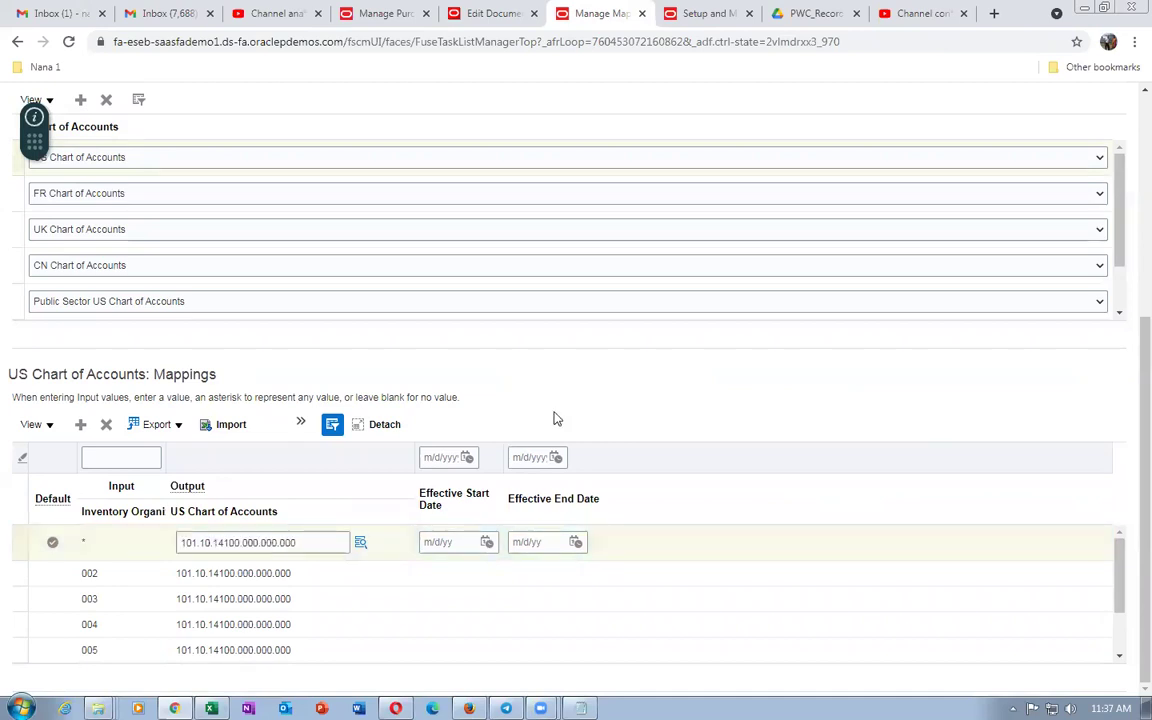
# Add a mapping row for organization 001 with that account, then save and close.
pyautogui.click(80, 426)
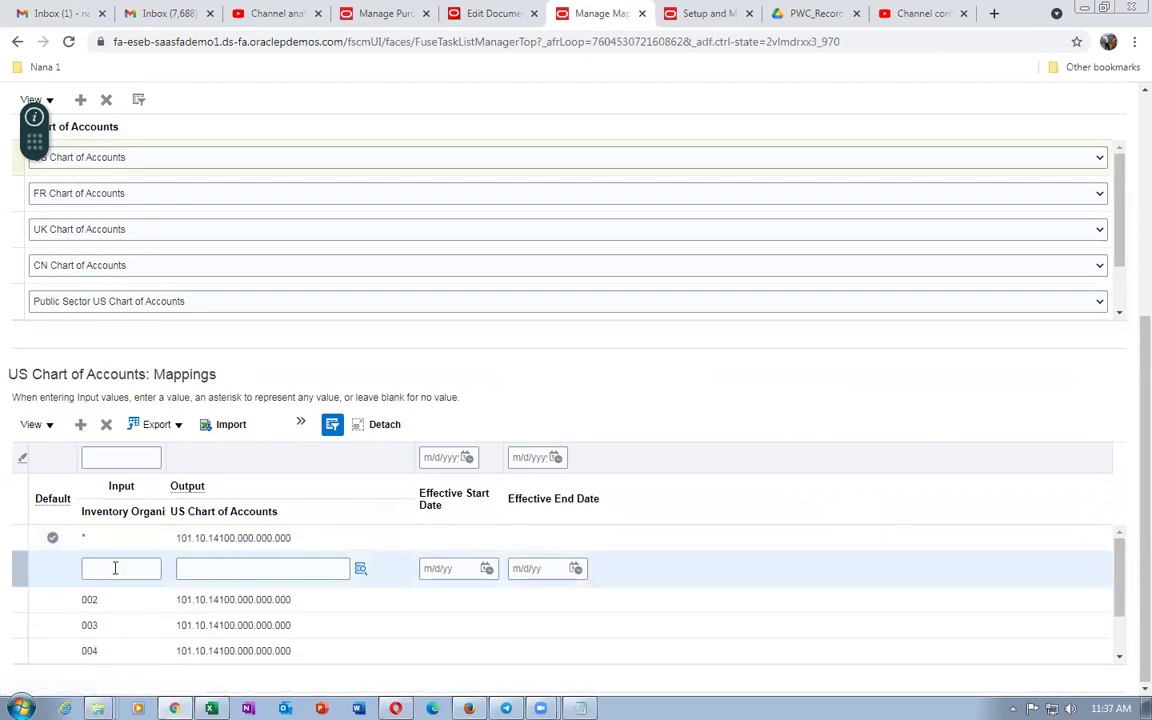
pyautogui.click(115, 568)
pyautogui.write('001')
pyautogui.press('Tab')
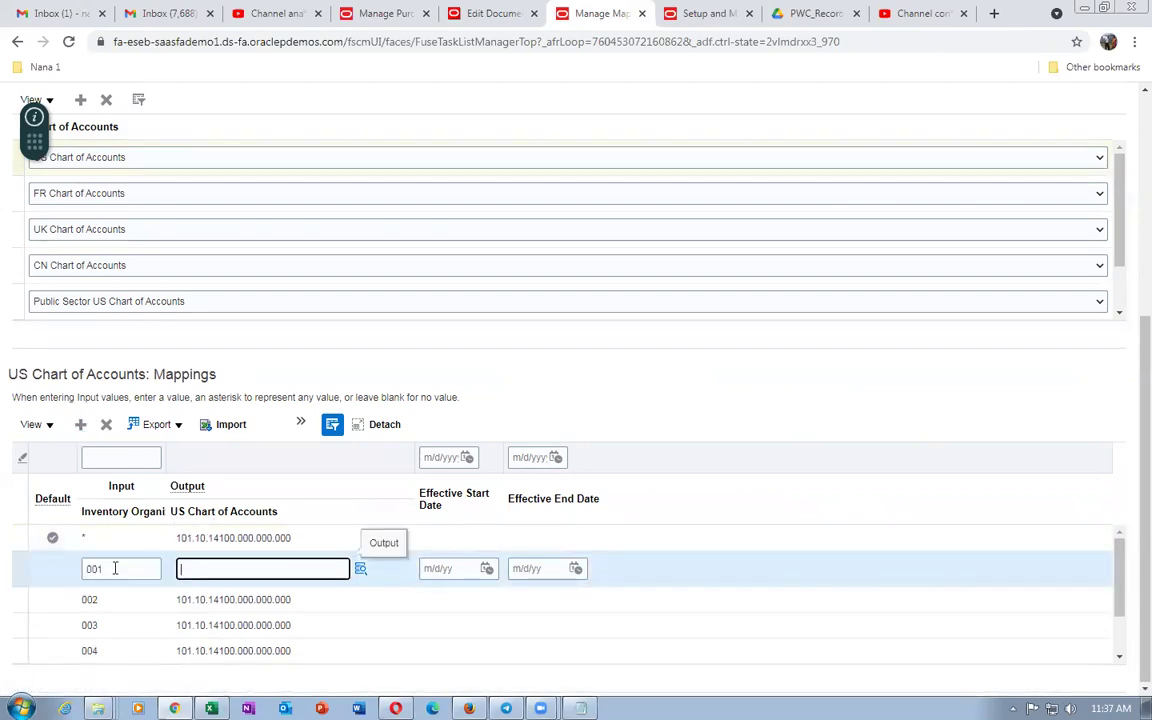
pyautogui.hotkey('ctrl', 'v')
pyautogui.click(661, 420)
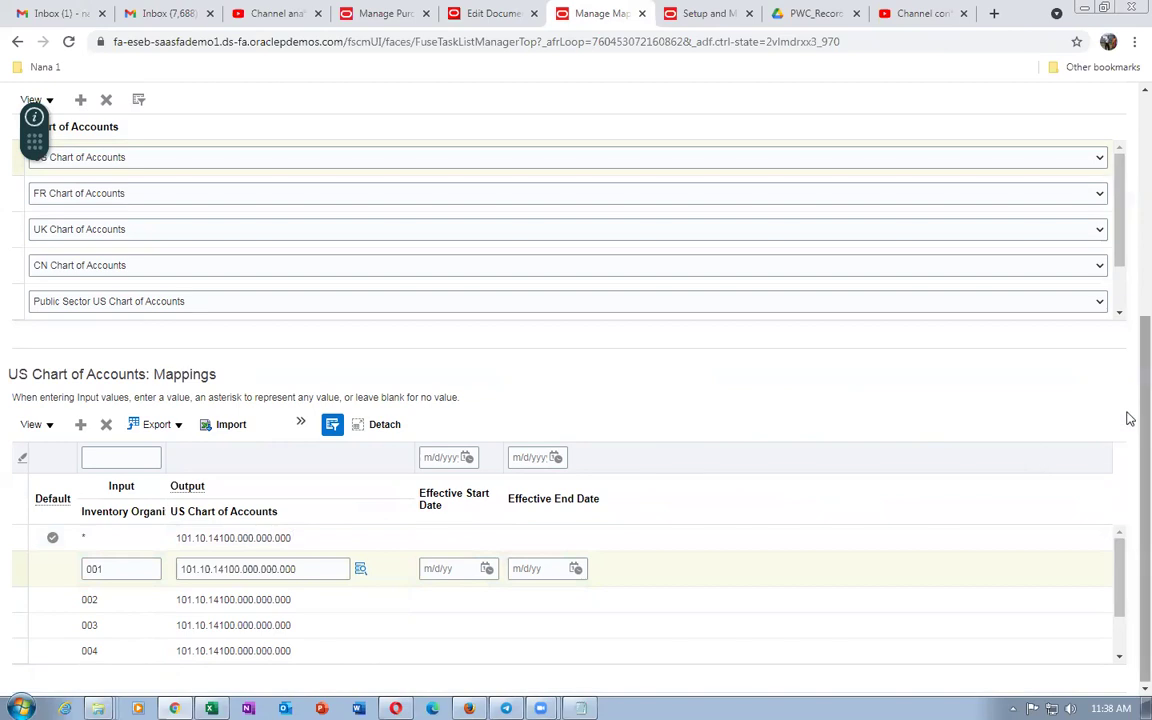
pyautogui.scroll(5, 1126, 237)
pyautogui.click(895, 136)
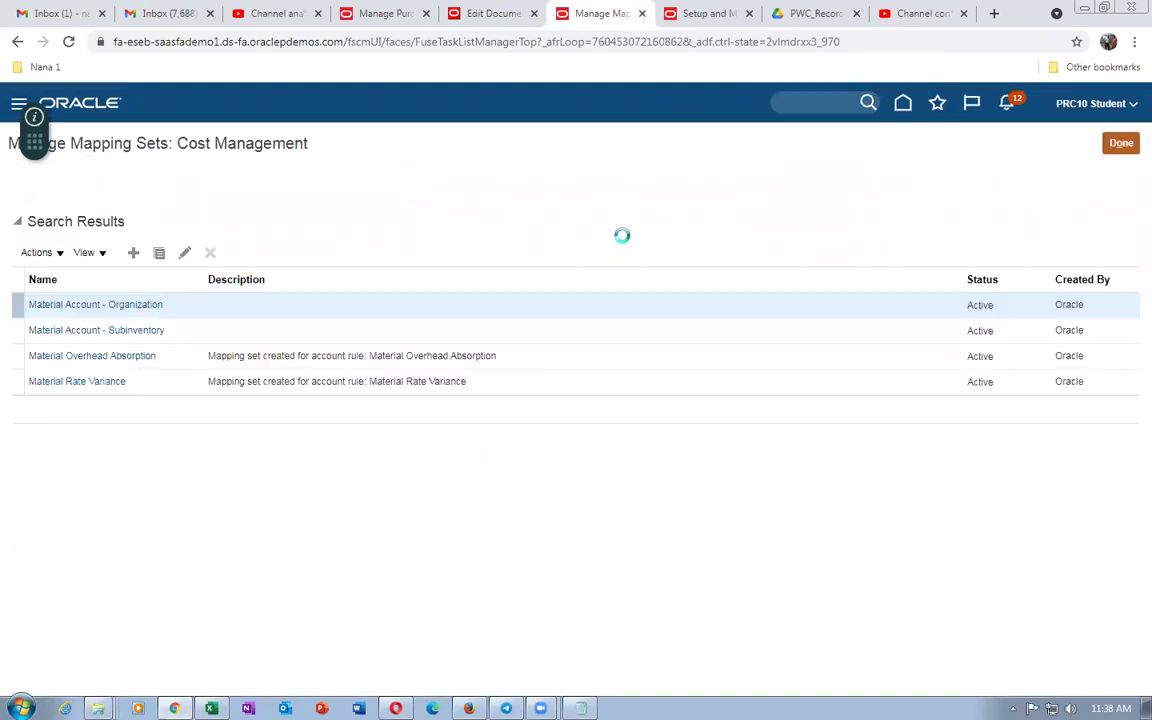
# Search mapping sets for 'accrual' and open Accrual Account - Organization.
pyautogui.click(25, 187)
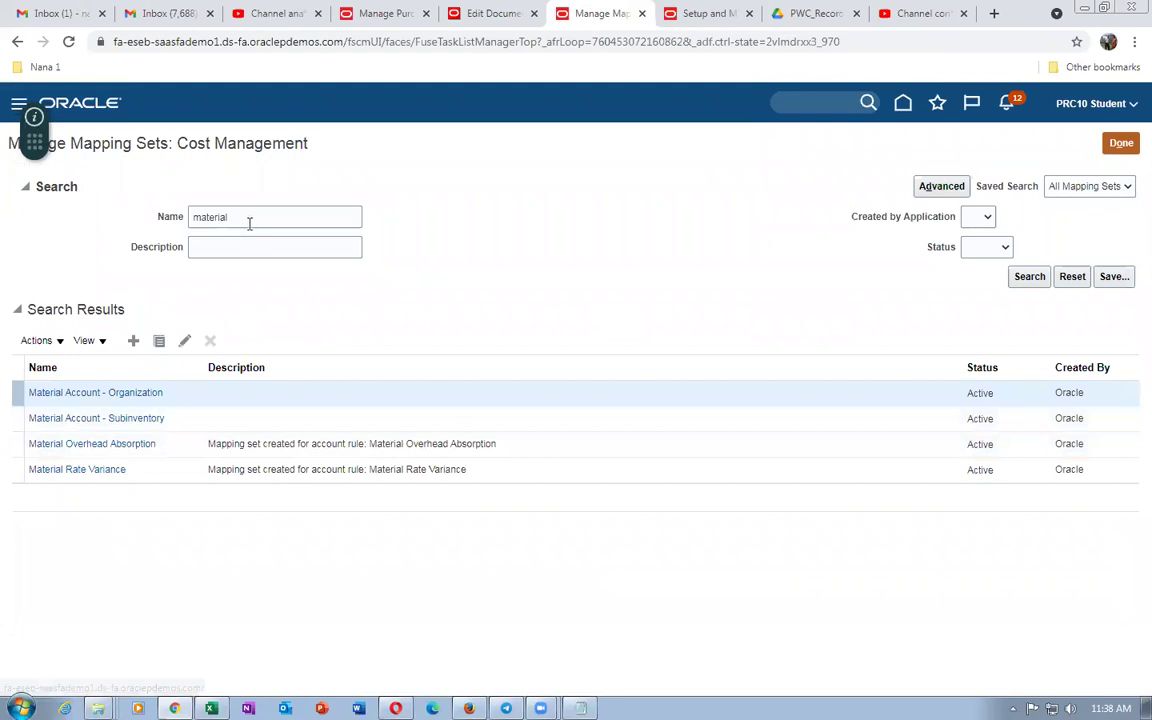
pyautogui.moveTo(250, 223); pyautogui.dragTo(128, 218)
pyautogui.write('accrual')
pyautogui.press('Return')
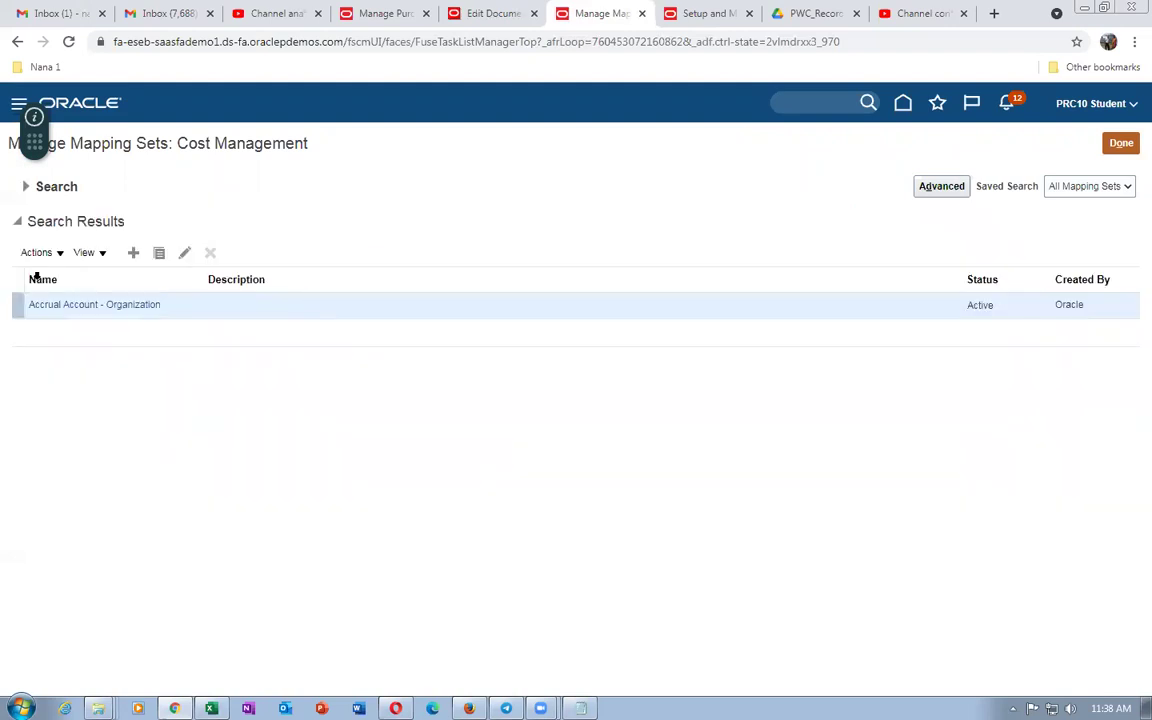
pyautogui.click(50, 305)
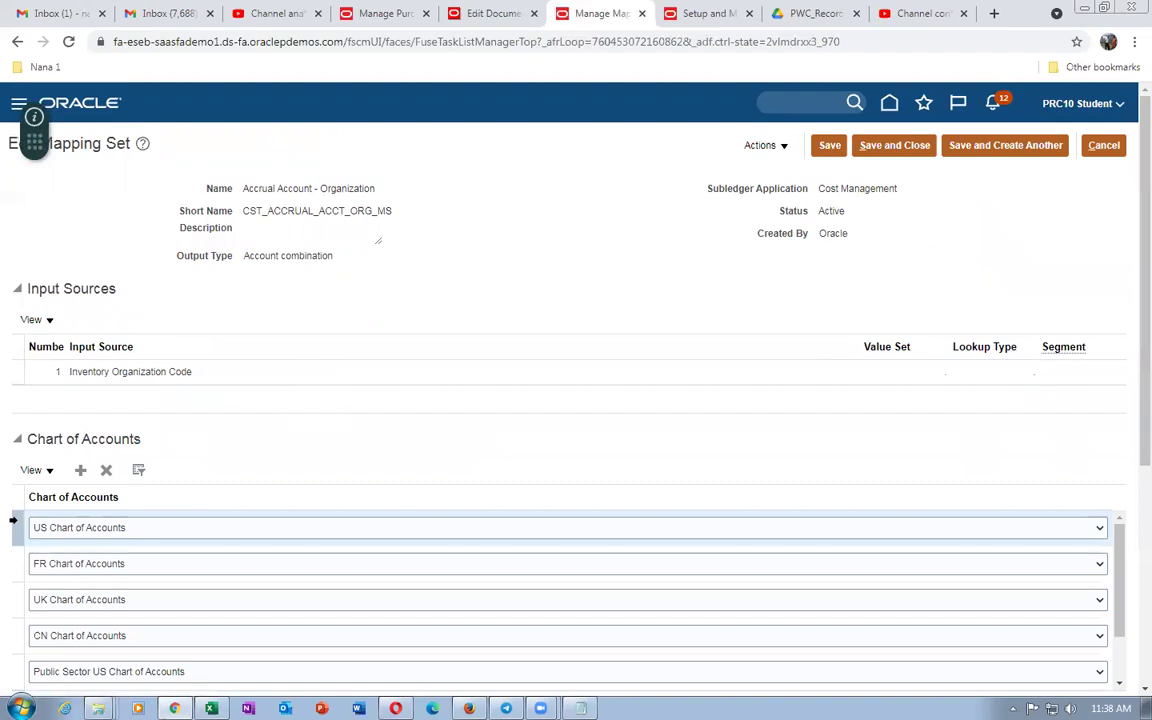
# Copy the default row's output account 101.10.22210.000.000.000.
pyautogui.scroll(-4, 1126, 420)
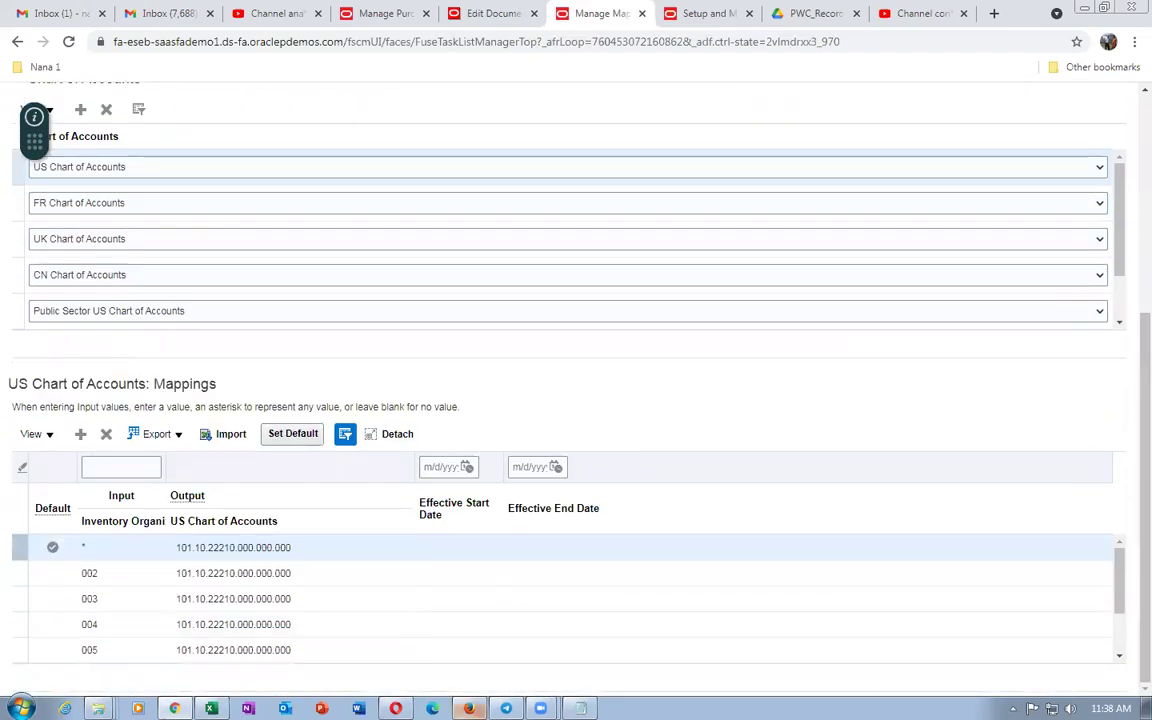
pyautogui.click(246, 548)
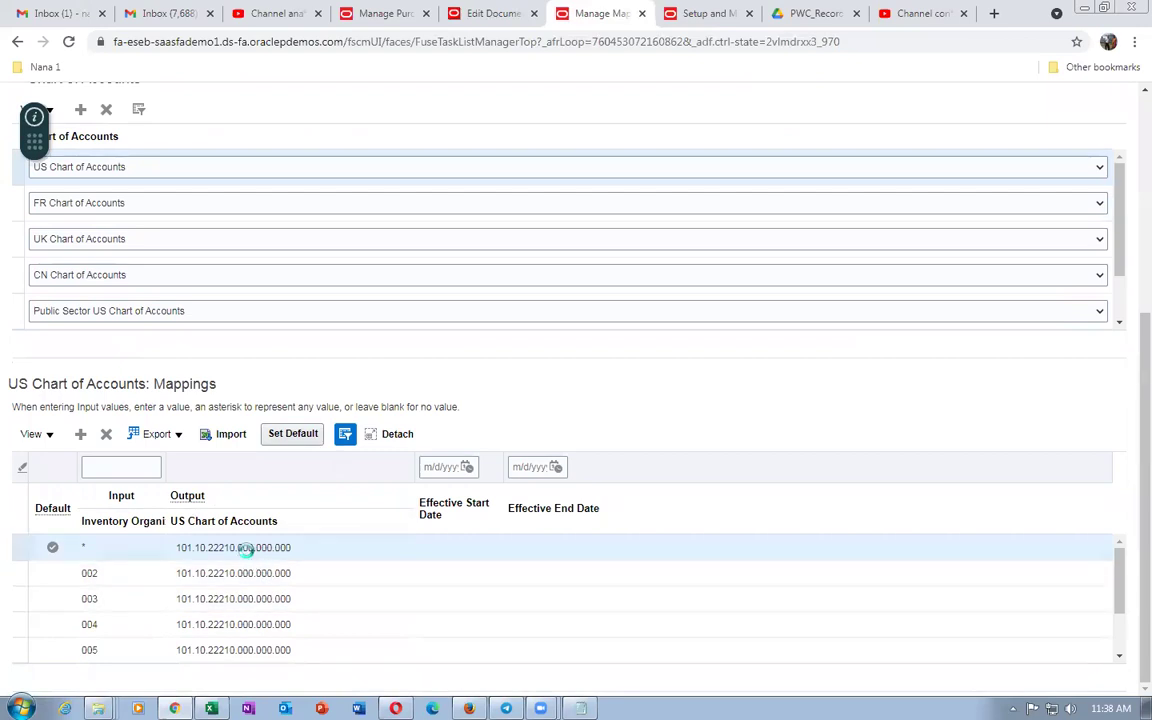
pyautogui.scroll(5, 248, 553)
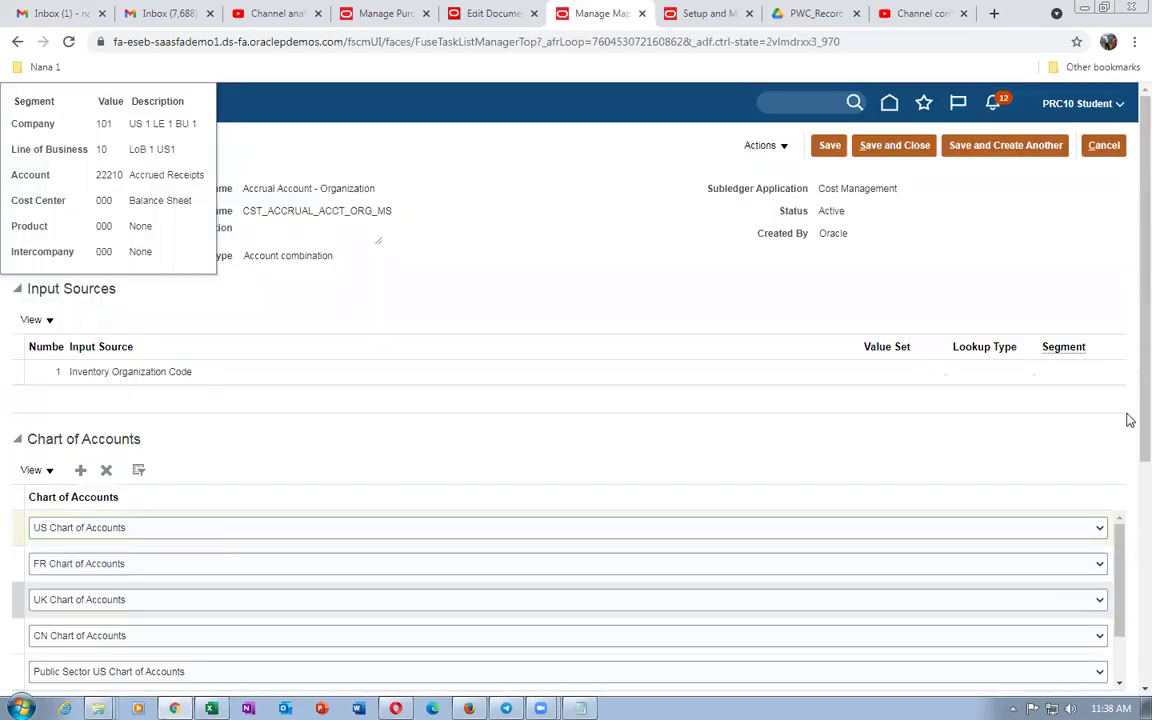
pyautogui.scroll(-5, 411, 658)
pyautogui.click(90, 554)
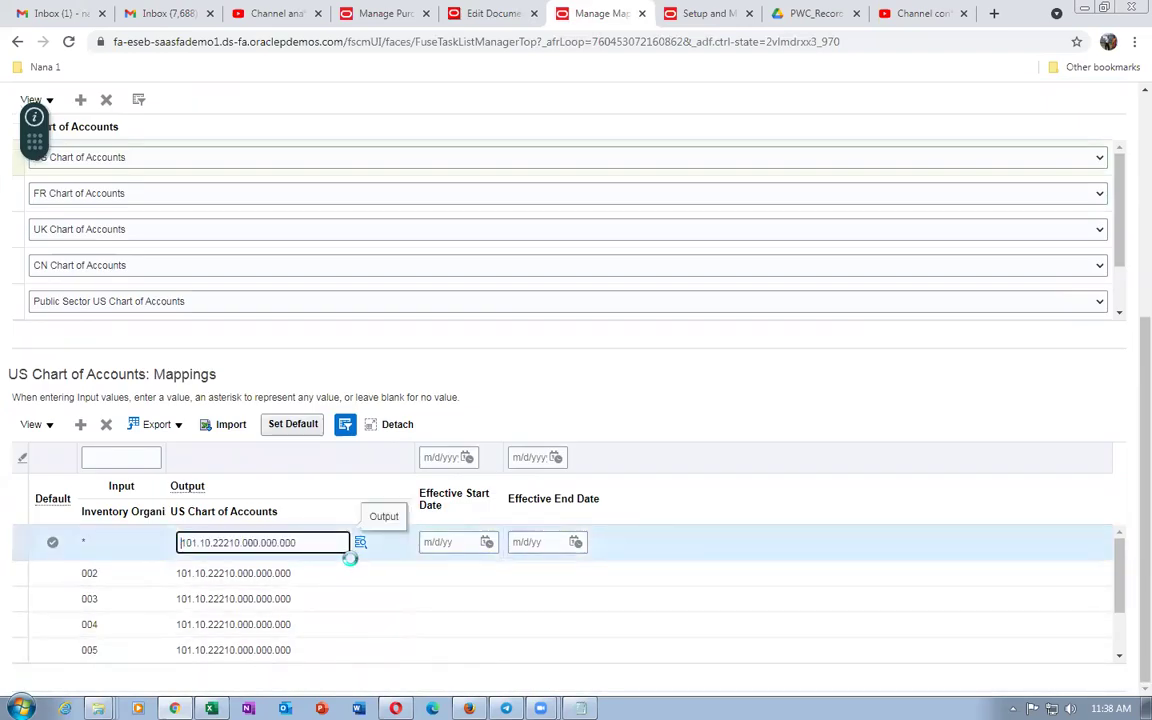
pyautogui.moveTo(333, 545); pyautogui.dragTo(129, 558)
pyautogui.hotkey('ctrl', 'c')
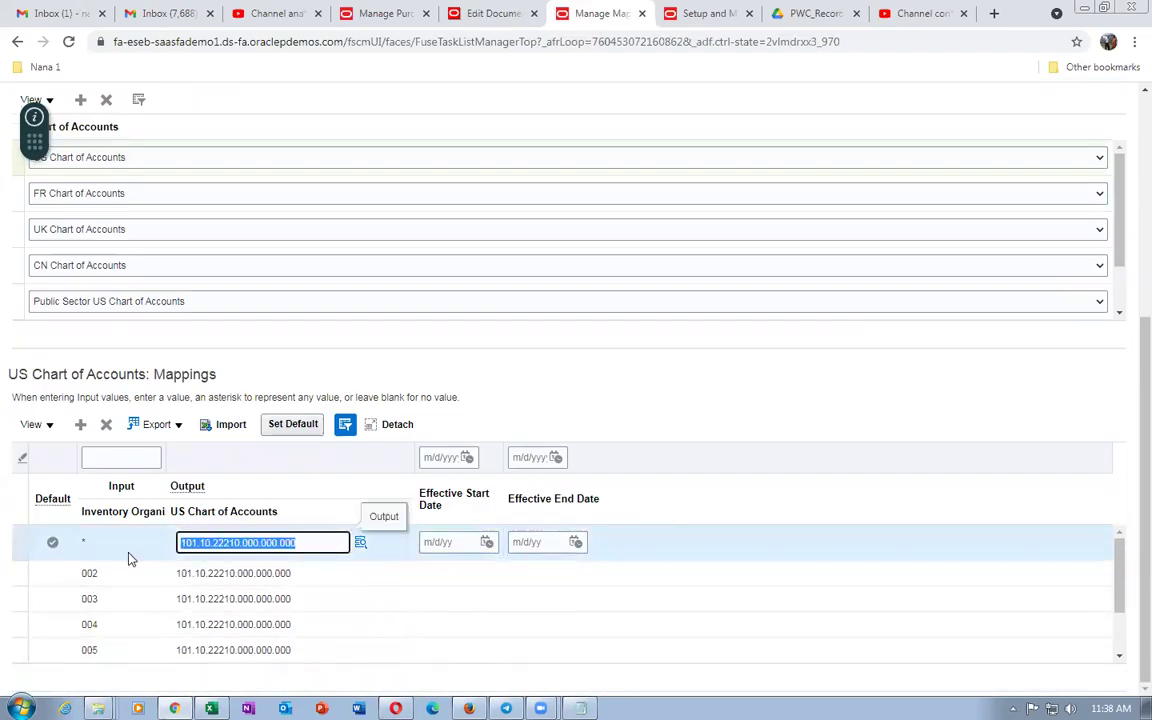
# Add a mapping row for organization 001 with the copied account, then save and close.
pyautogui.click(81, 424)
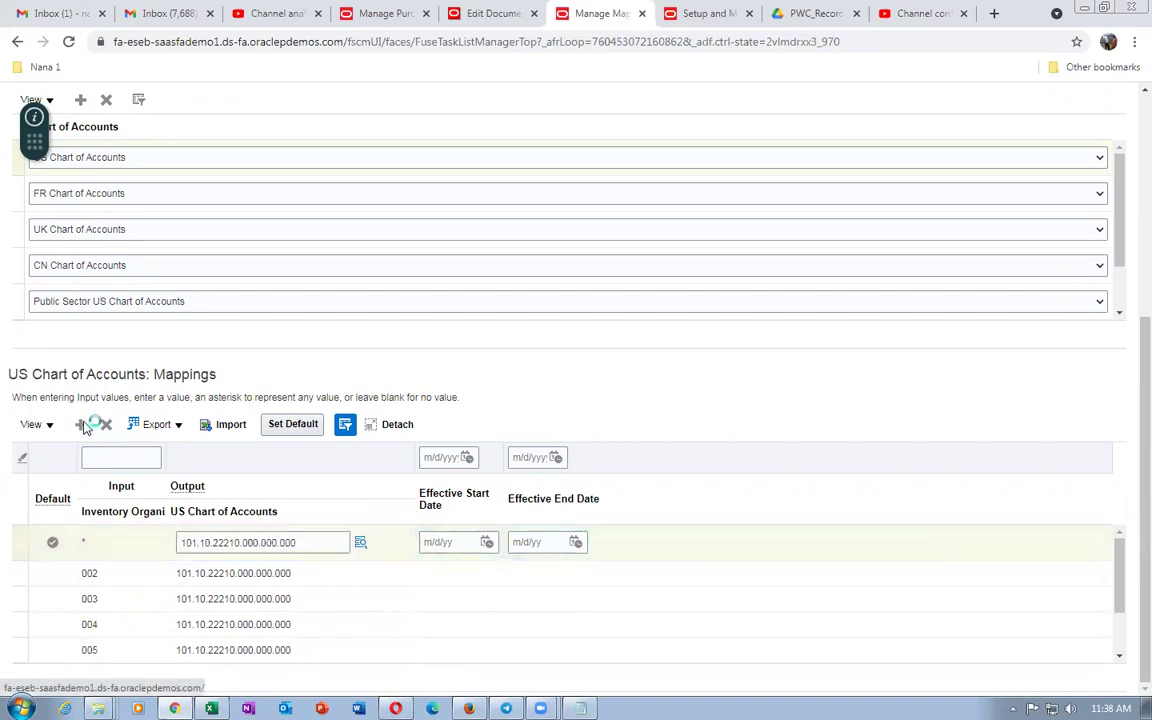
pyautogui.click(96, 570)
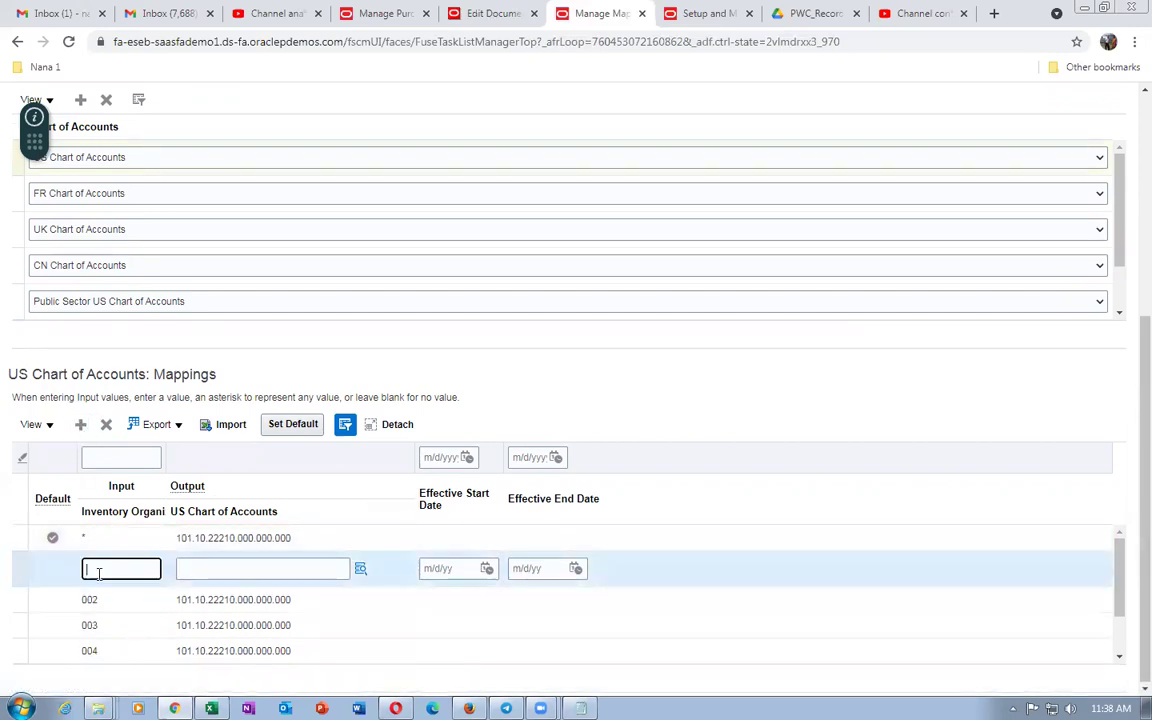
pyautogui.write('001')
pyautogui.press('Tab')
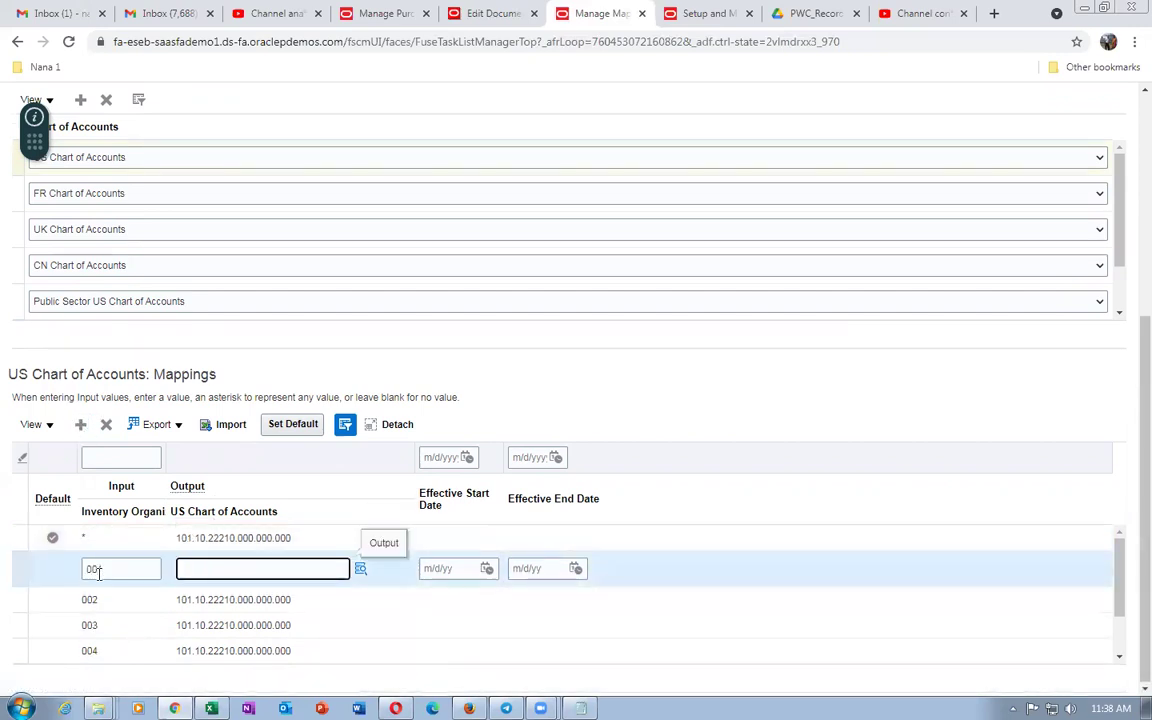
pyautogui.hotkey('ctrl', 'v')
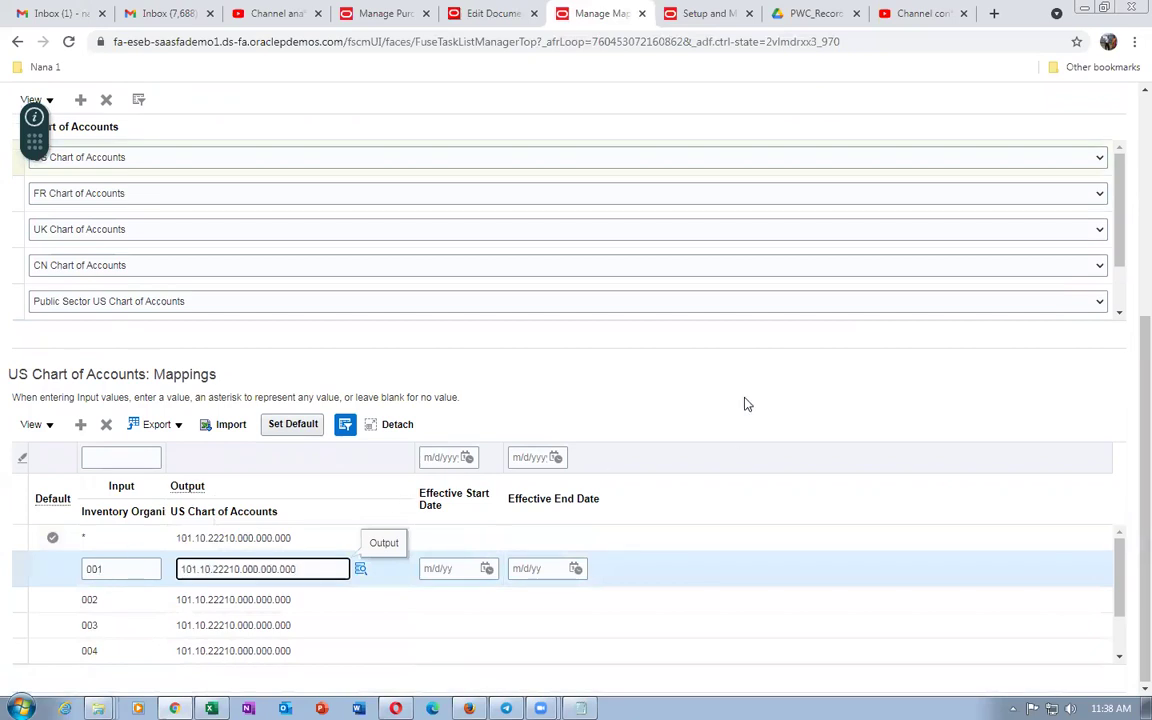
pyautogui.click(747, 392)
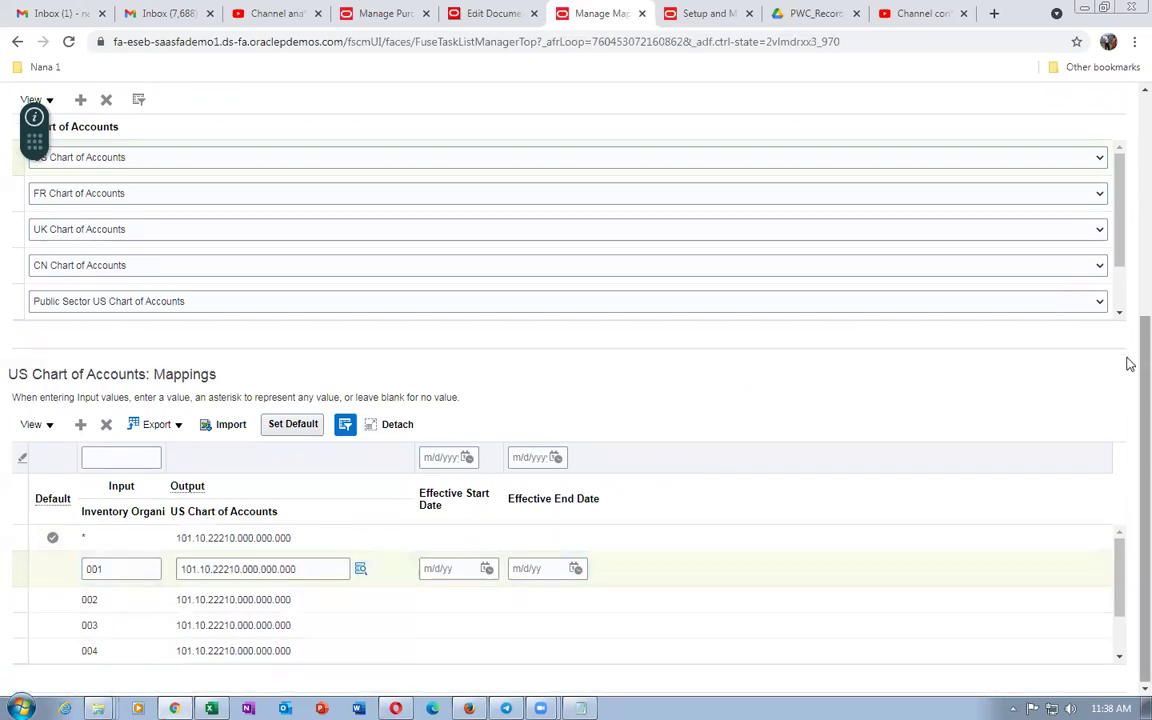
pyautogui.scroll(4, 1126, 300)
pyautogui.click(908, 146)
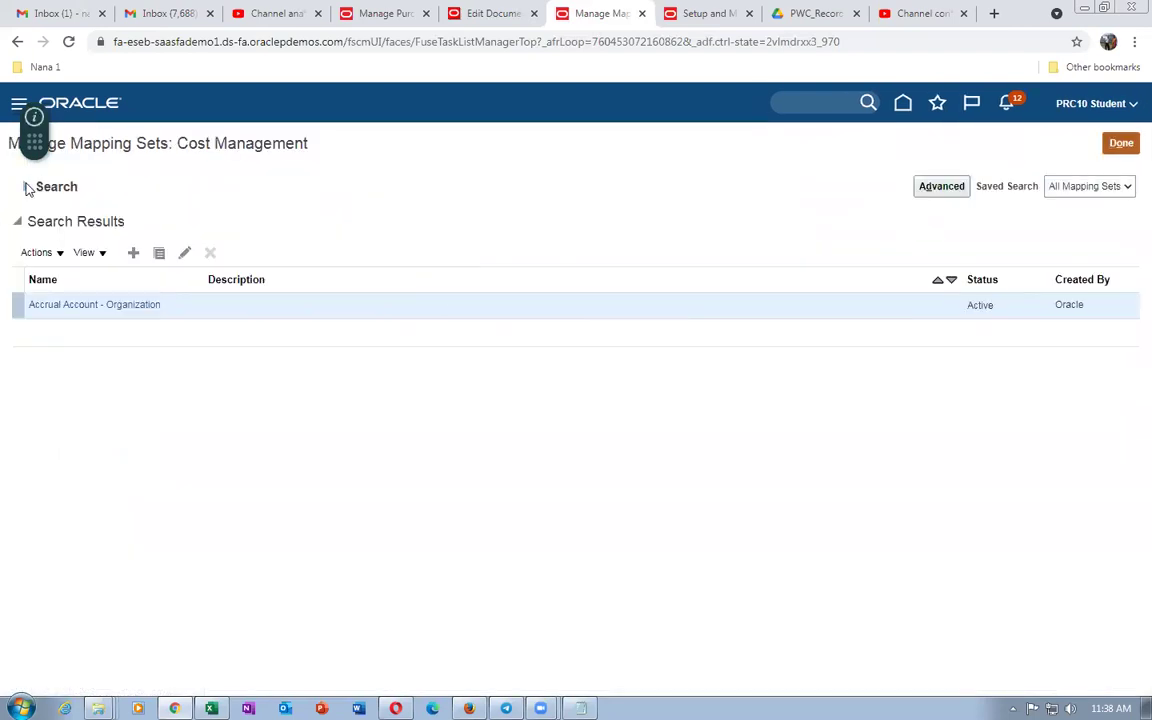
# Search mapping sets for 'Invoice' and open Invoice Price Variance Account - Organization.
pyautogui.click(27, 187)
pyautogui.moveTo(283, 219); pyautogui.dragTo(51, 213)
pyautogui.write('Invoic')
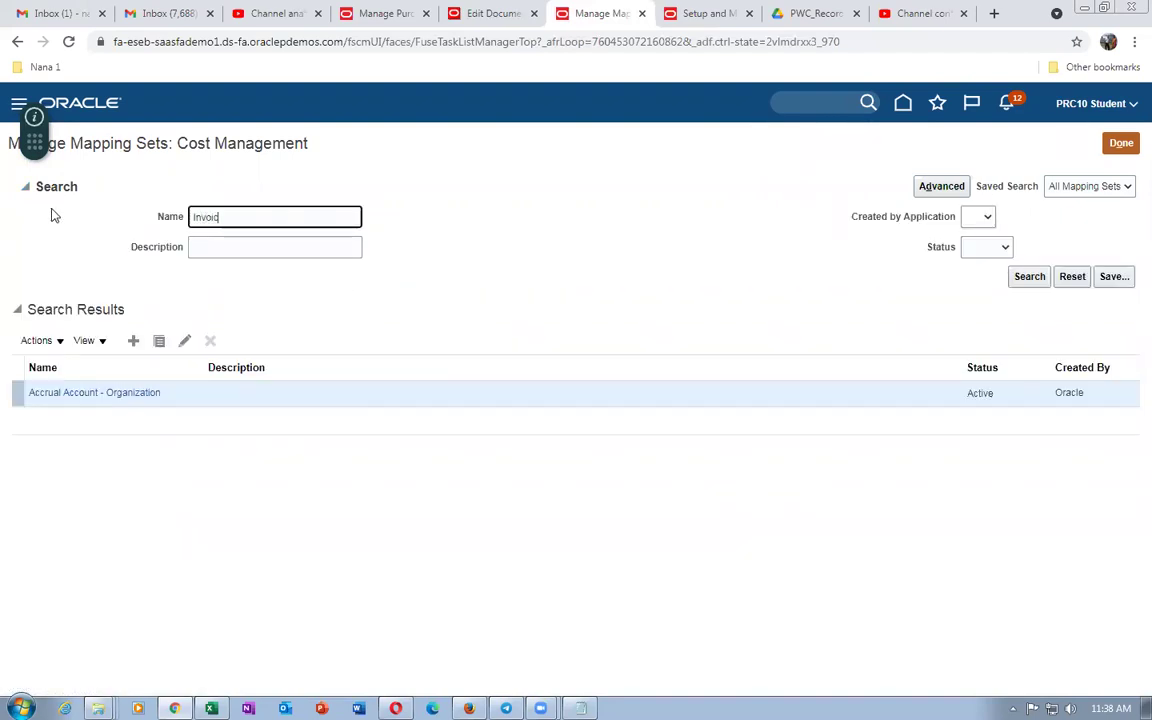
pyautogui.write('e')
pyautogui.press('Return')
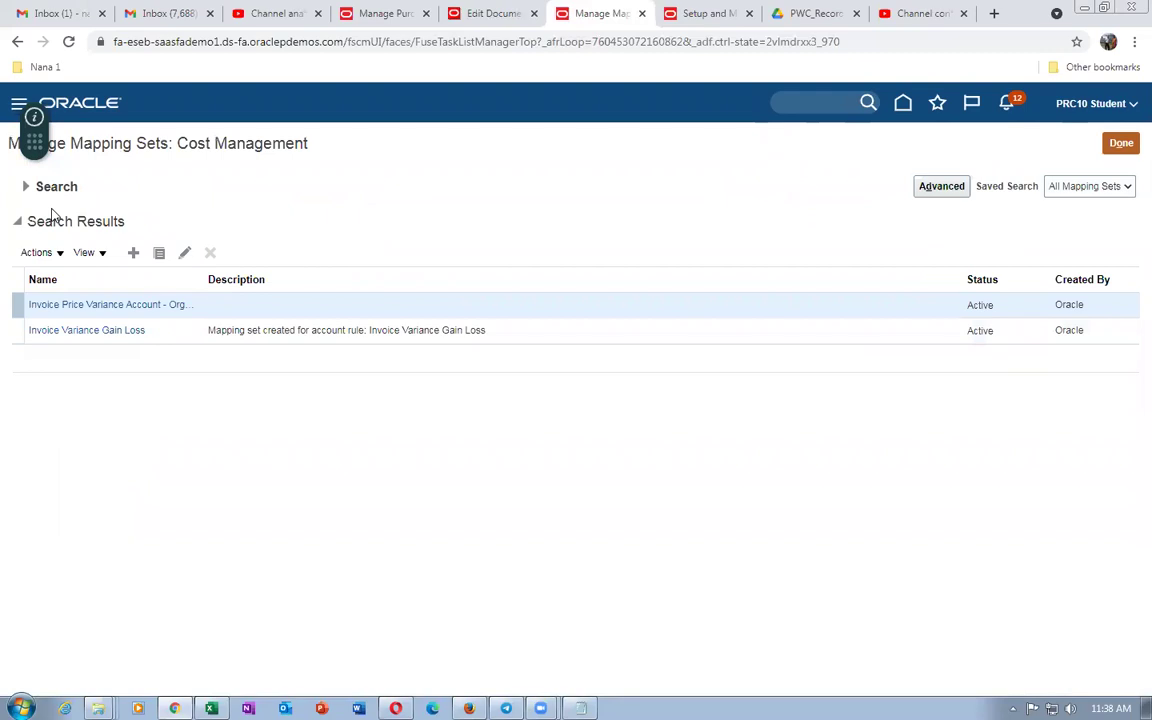
pyautogui.click(110, 305)
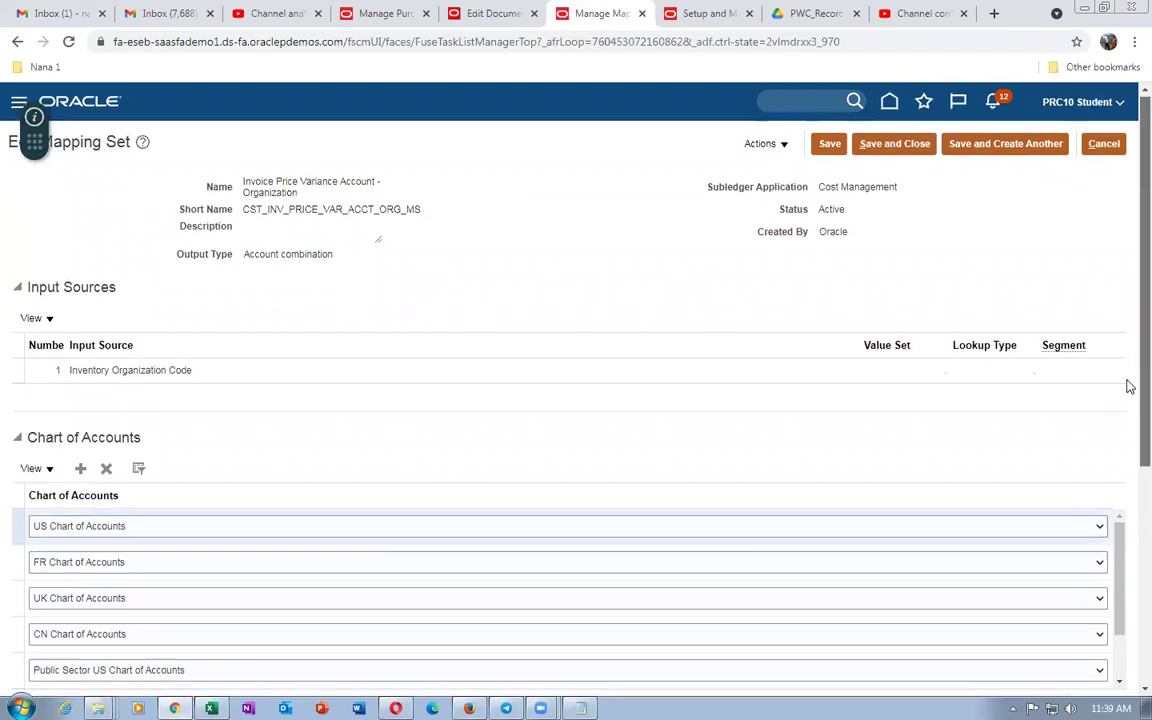
pyautogui.scroll(-4, 1127, 375)
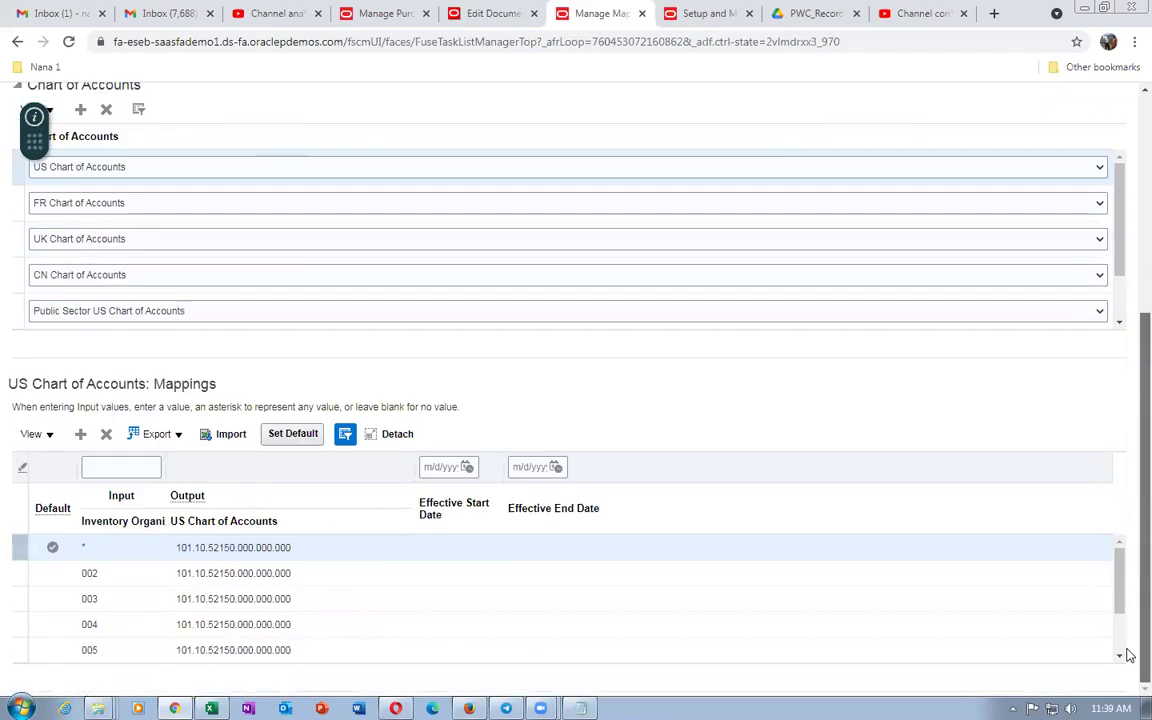
pyautogui.click(226, 547)
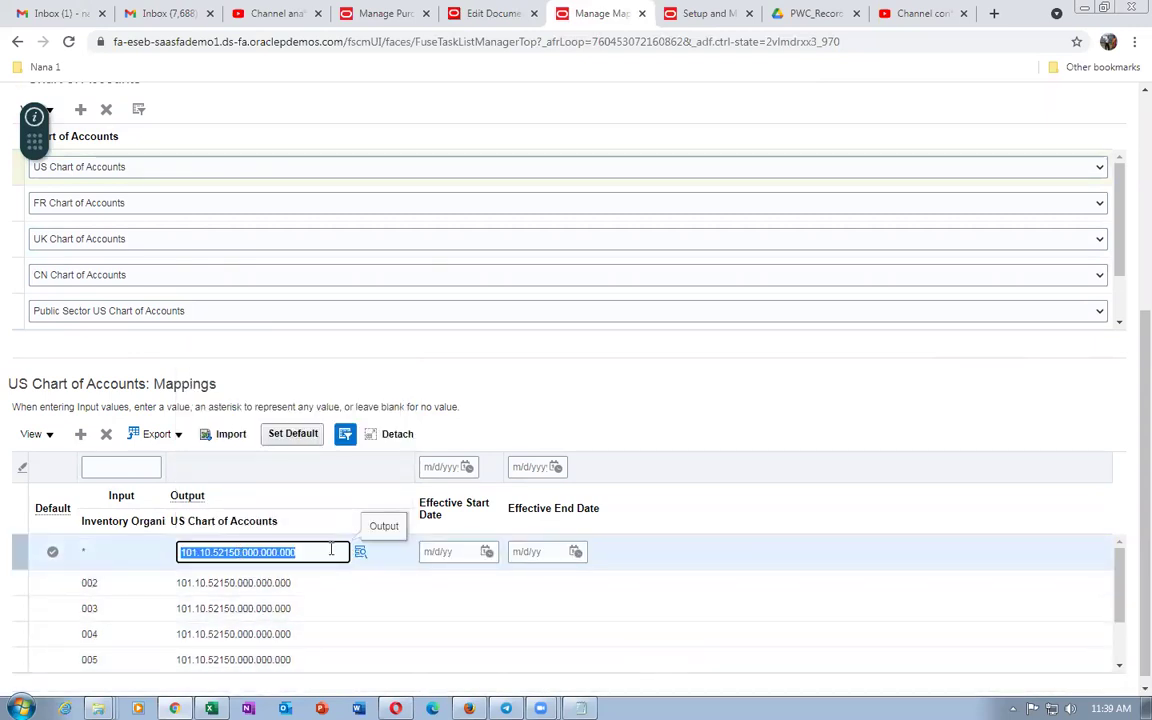
# Add organization 001 mapped to 101.10.52150.000.000.000, then save and close.
pyautogui.click(83, 441)
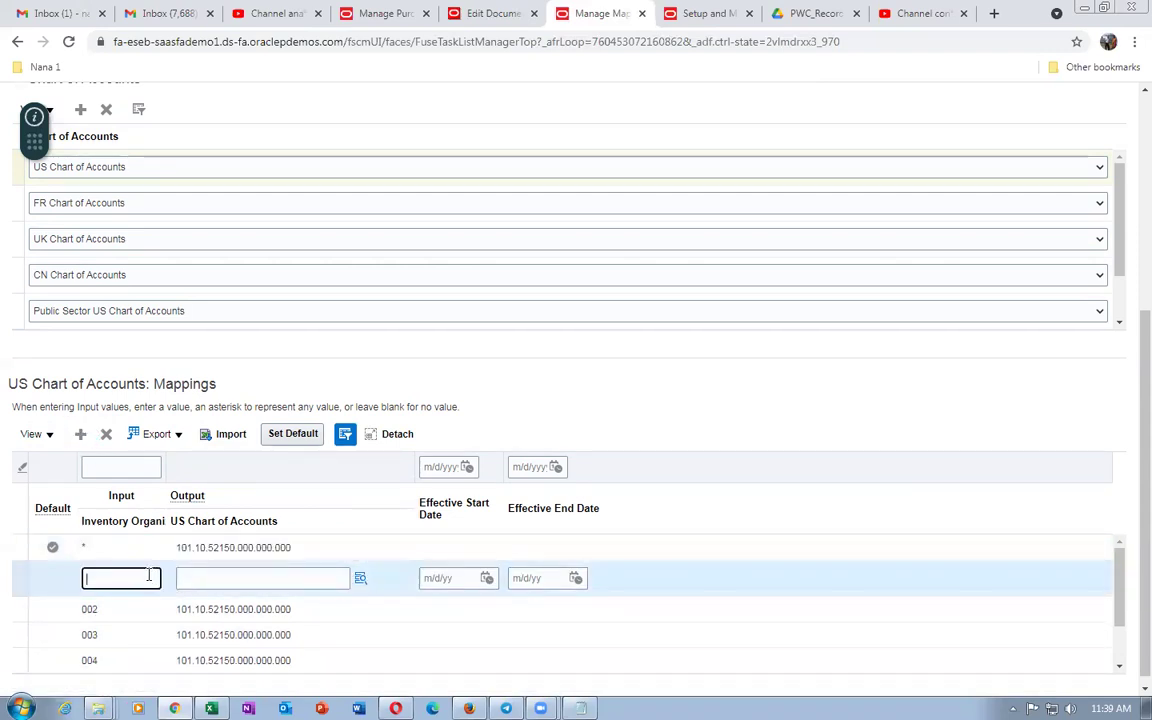
pyautogui.write('001')
pyautogui.press('Tab')
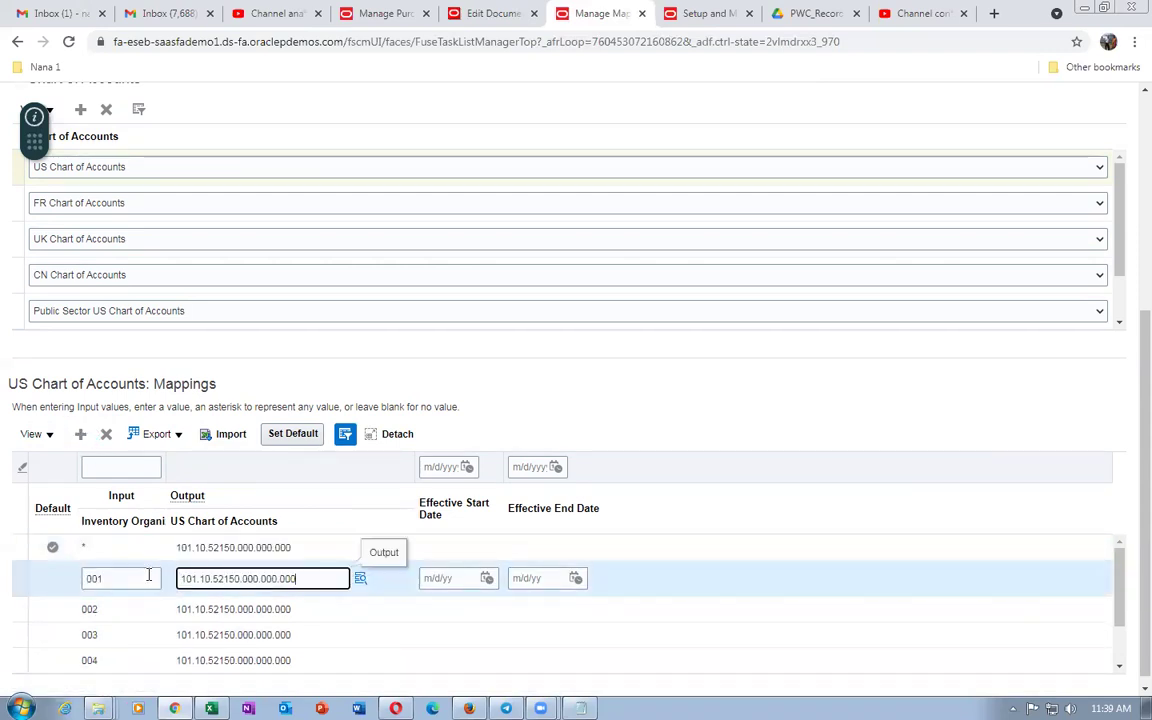
pyautogui.click(614, 397)
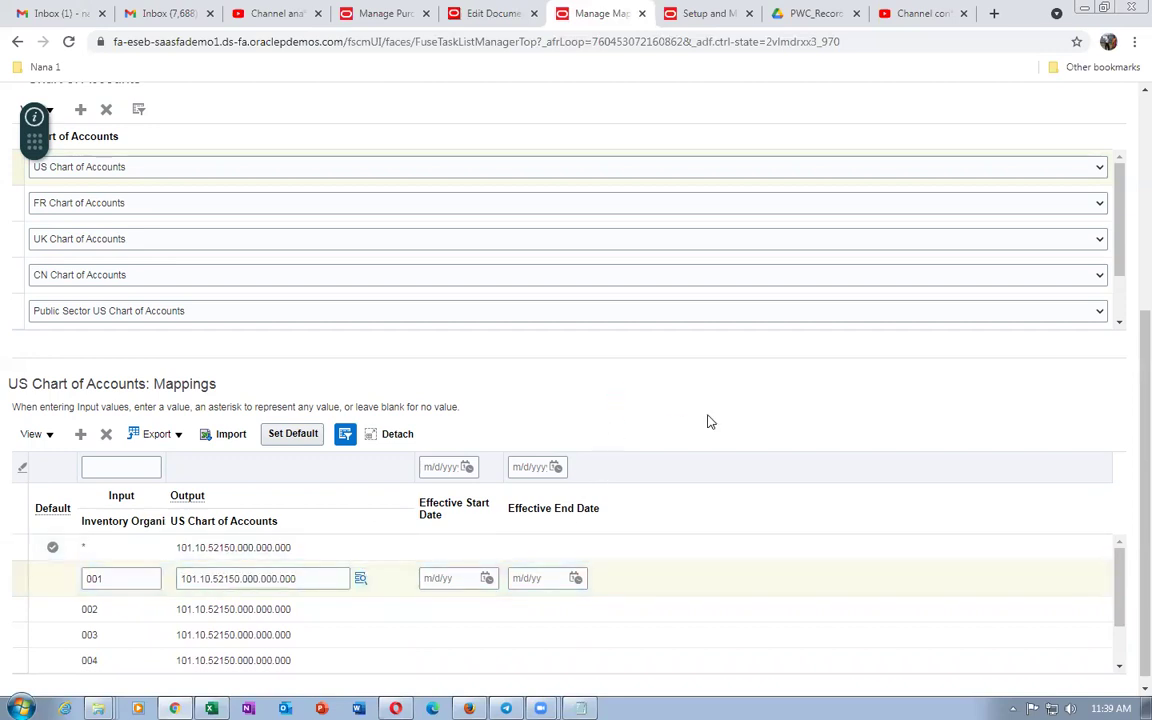
pyautogui.scroll(3, 712, 421)
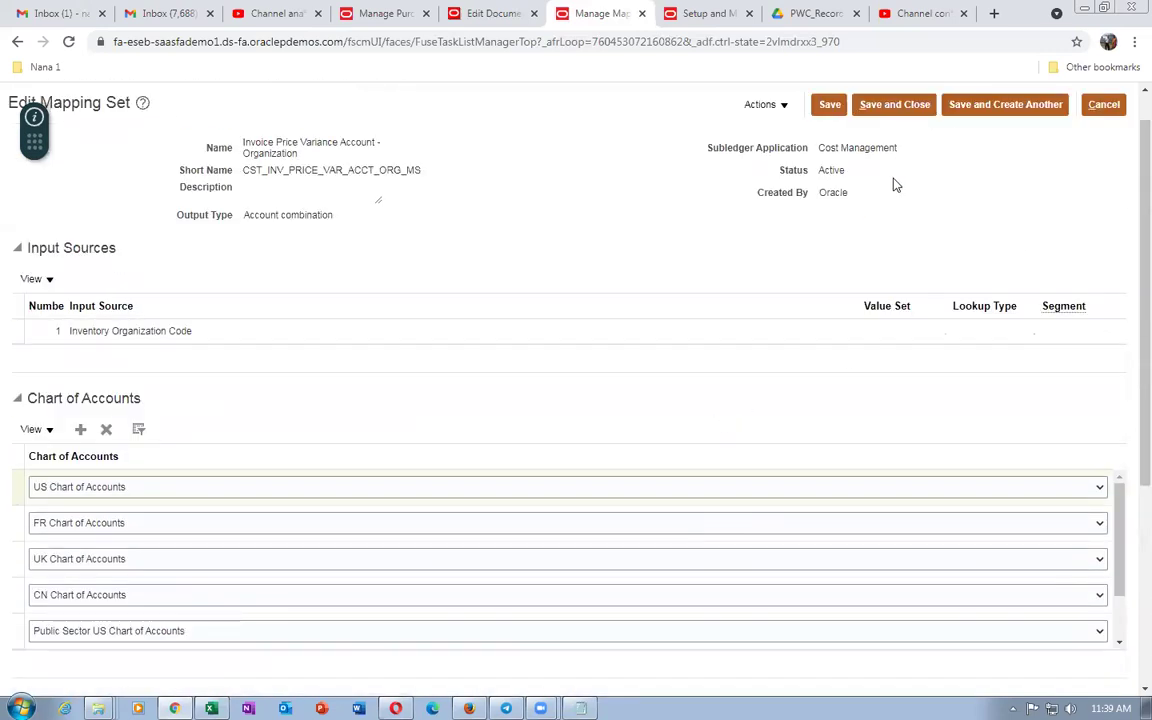
pyautogui.click(903, 108)
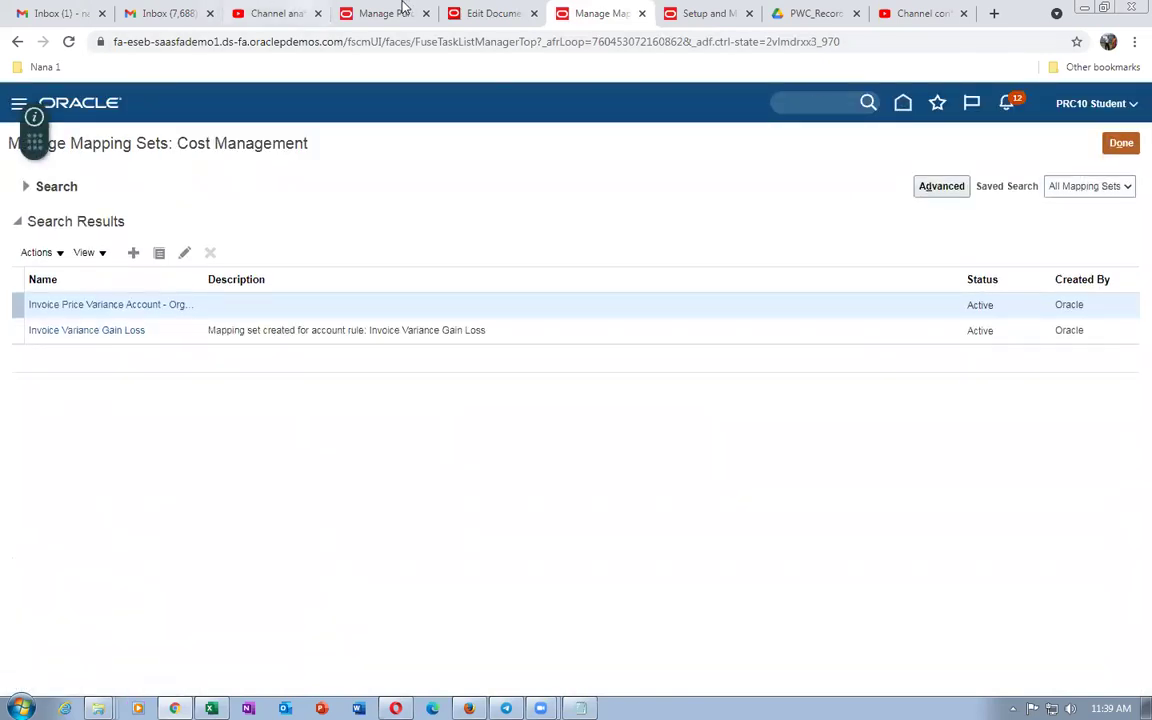
# Validate PO US164264 again and dismiss the account error messages.
pyautogui.click(472, 16)
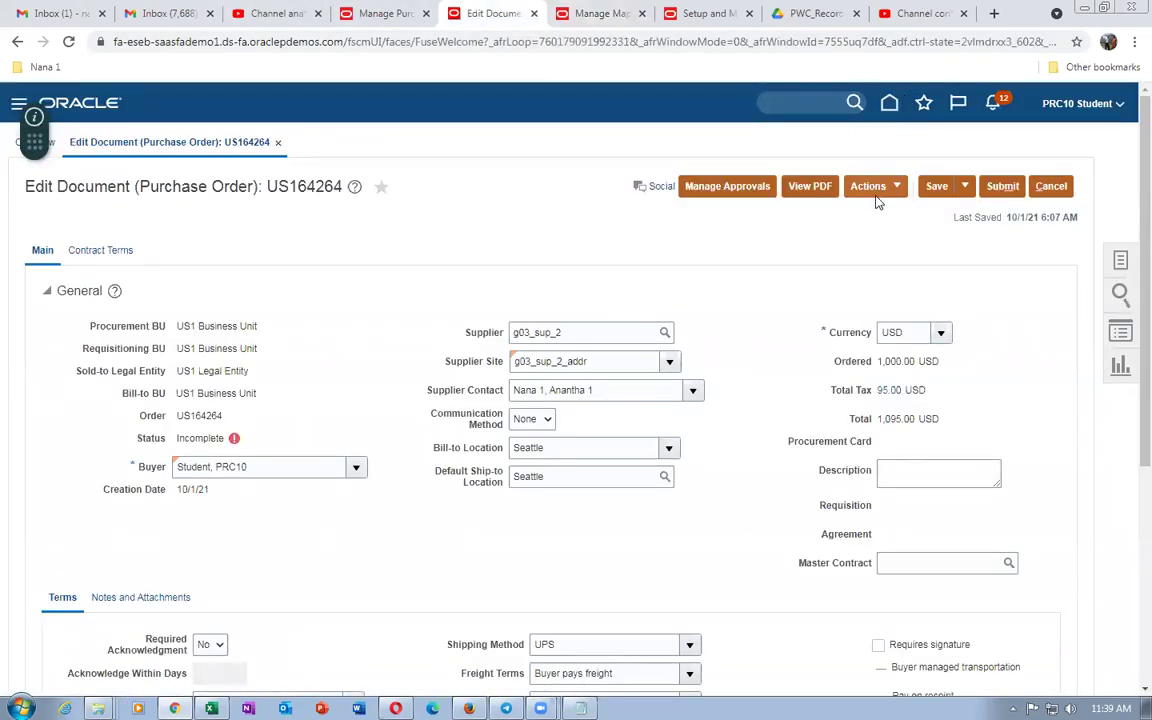
pyautogui.click(868, 186)
pyautogui.click(877, 210)
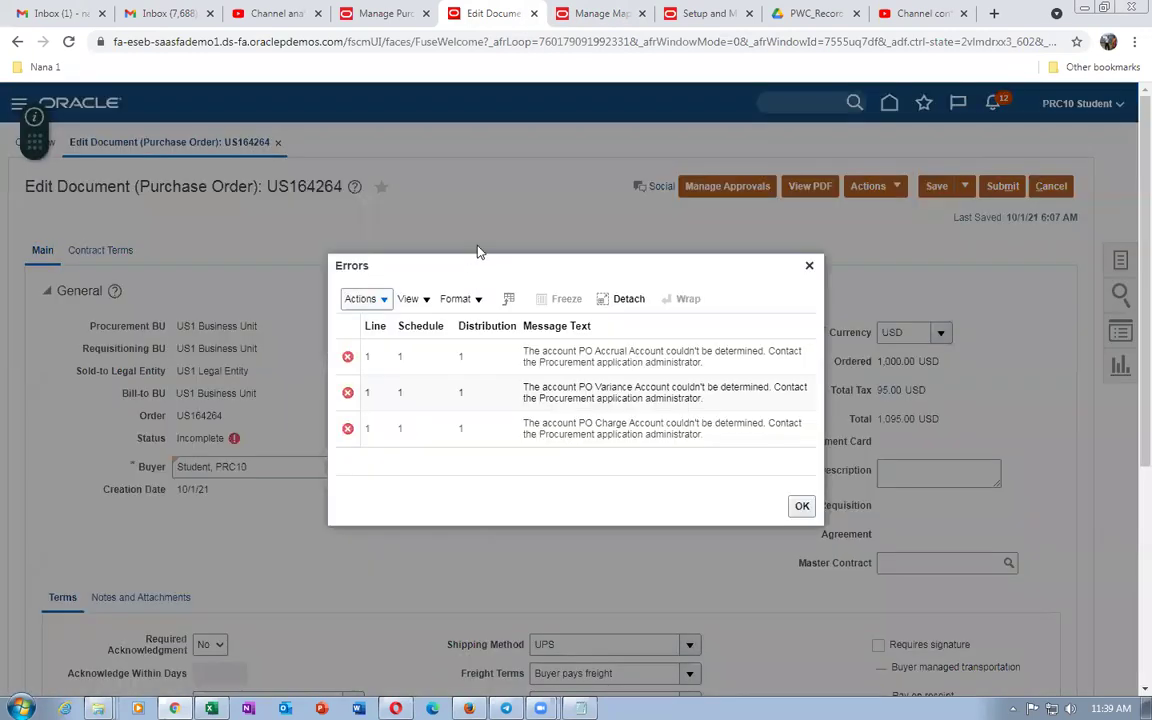
pyautogui.click(801, 506)
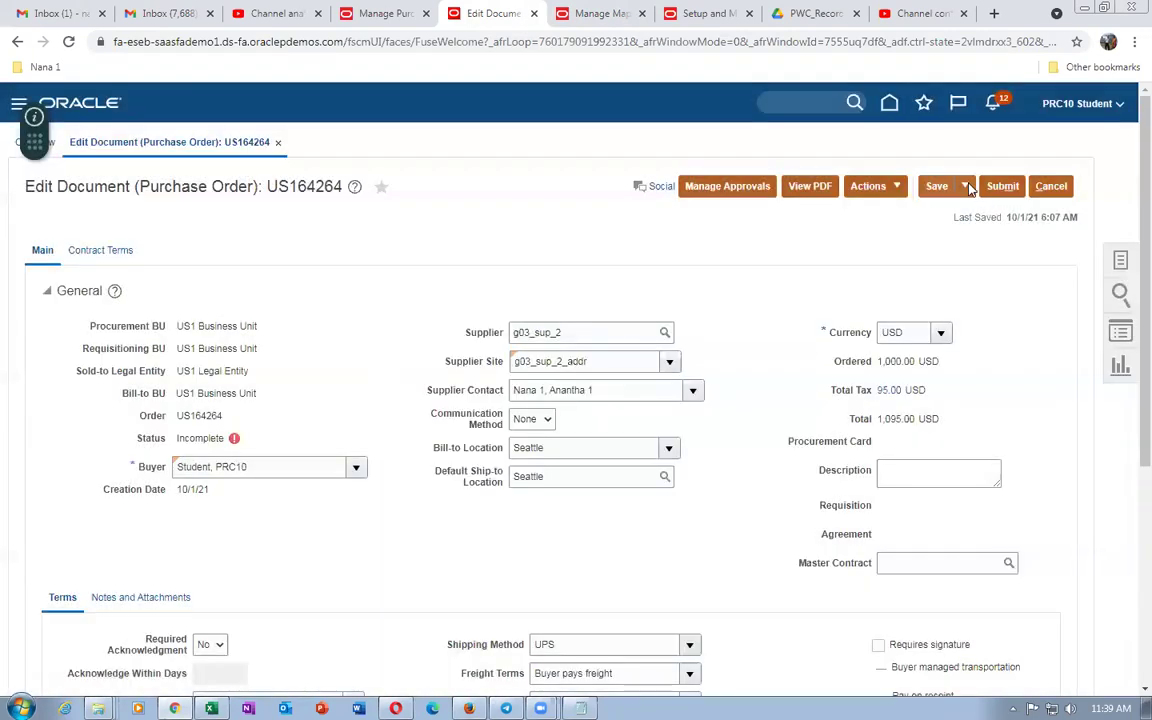
# Save and close the order, then go to the order search page from Tasks.
pyautogui.click(968, 189)
pyautogui.click(962, 211)
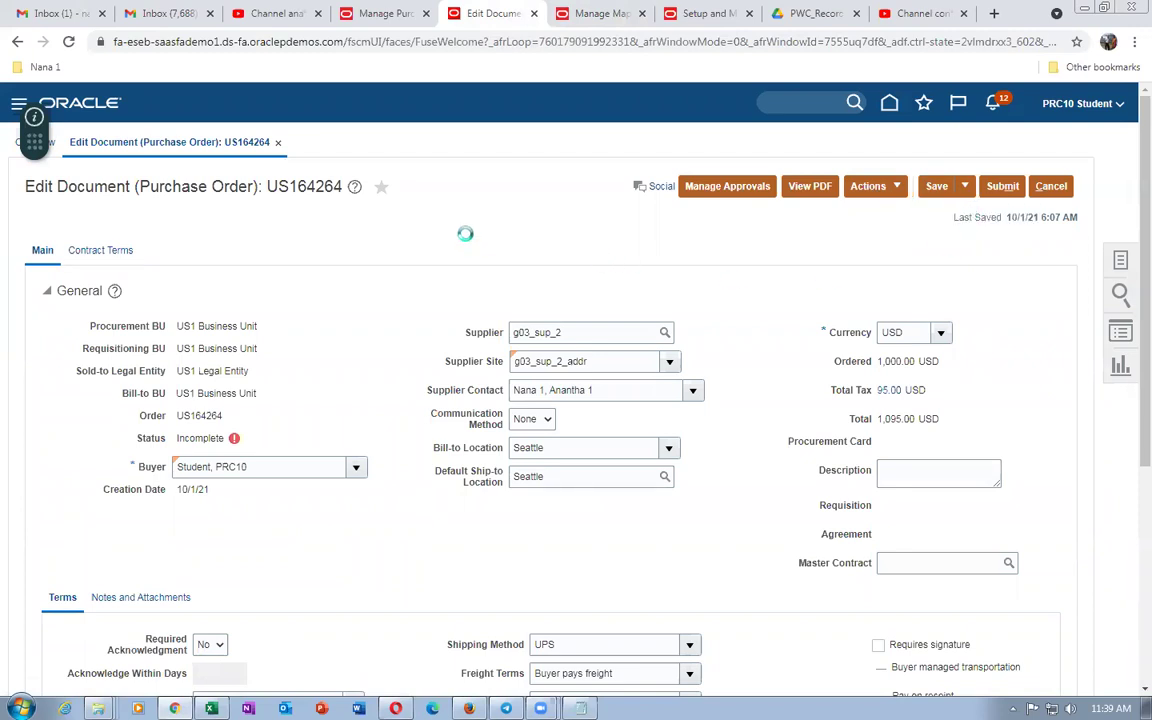
pyautogui.click(1133, 263)
pyautogui.click(1016, 231)
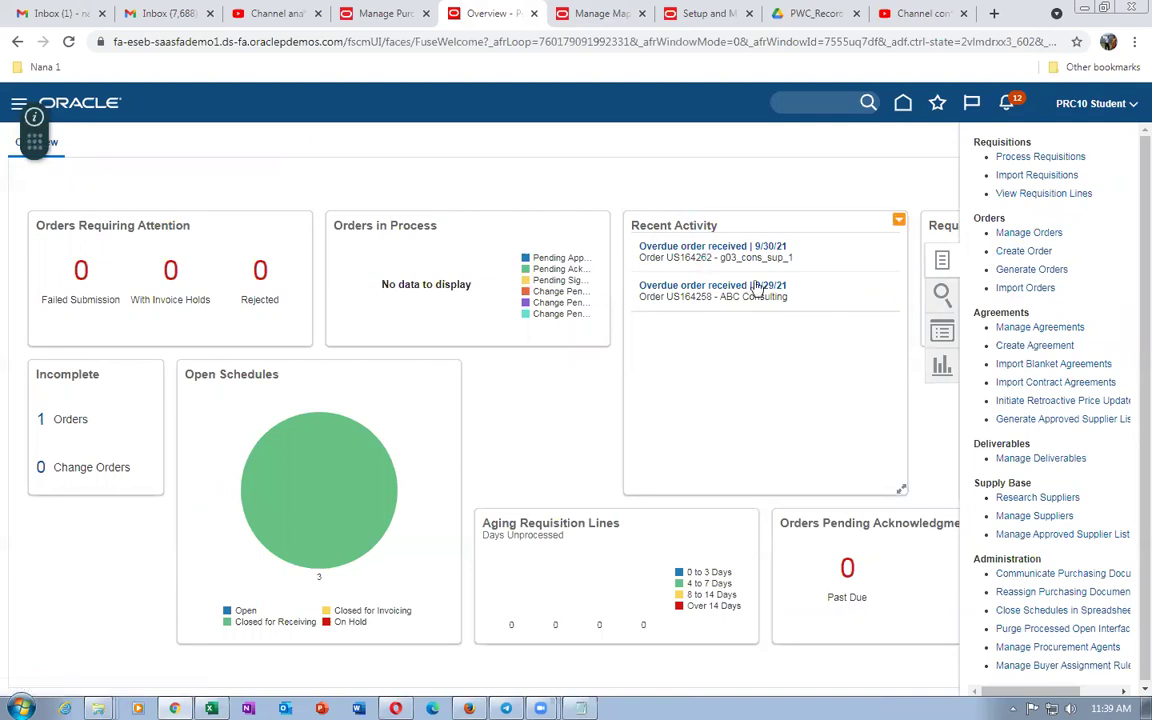
# Search Manage Orders for US164264, copied from the Notepad note, and open it for editing.
pyautogui.click(819, 322)
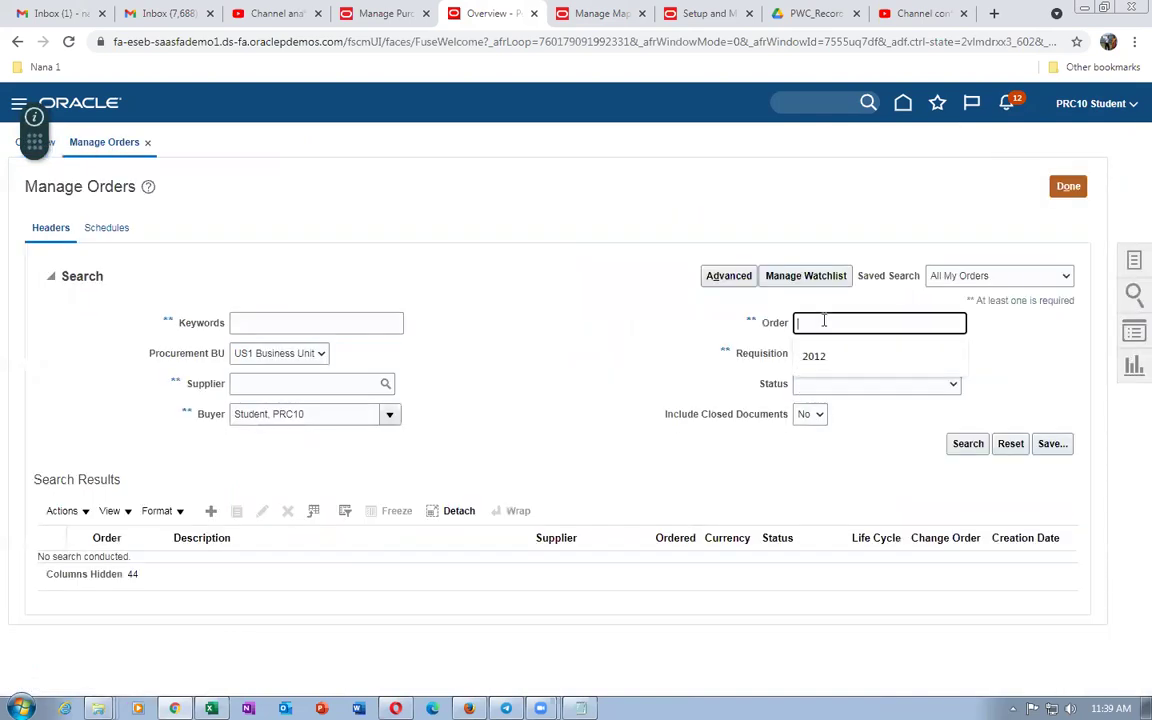
pyautogui.write('101.10.32150.000.000.000')
pyautogui.press('BackSpace')
pyautogui.press('BackSpace')
pyautogui.press('BackSpace')
pyautogui.press('BackSpace')
pyautogui.press('BackSpace')
pyautogui.press('BackSpace')
pyautogui.press('BackSpace')
pyautogui.press('BackSpace')
pyautogui.press('BackSpace')
pyautogui.press('BackSpace')
pyautogui.press('BackSpace')
pyautogui.press('BackSpace')
pyautogui.press('BackSpace')
pyautogui.press('BackSpace')
pyautogui.press('BackSpace')
pyautogui.press('BackSpace')
pyautogui.press('BackSpace')
pyautogui.press('BackSpace')
pyautogui.press('BackSpace')
pyautogui.press('BackSpace')
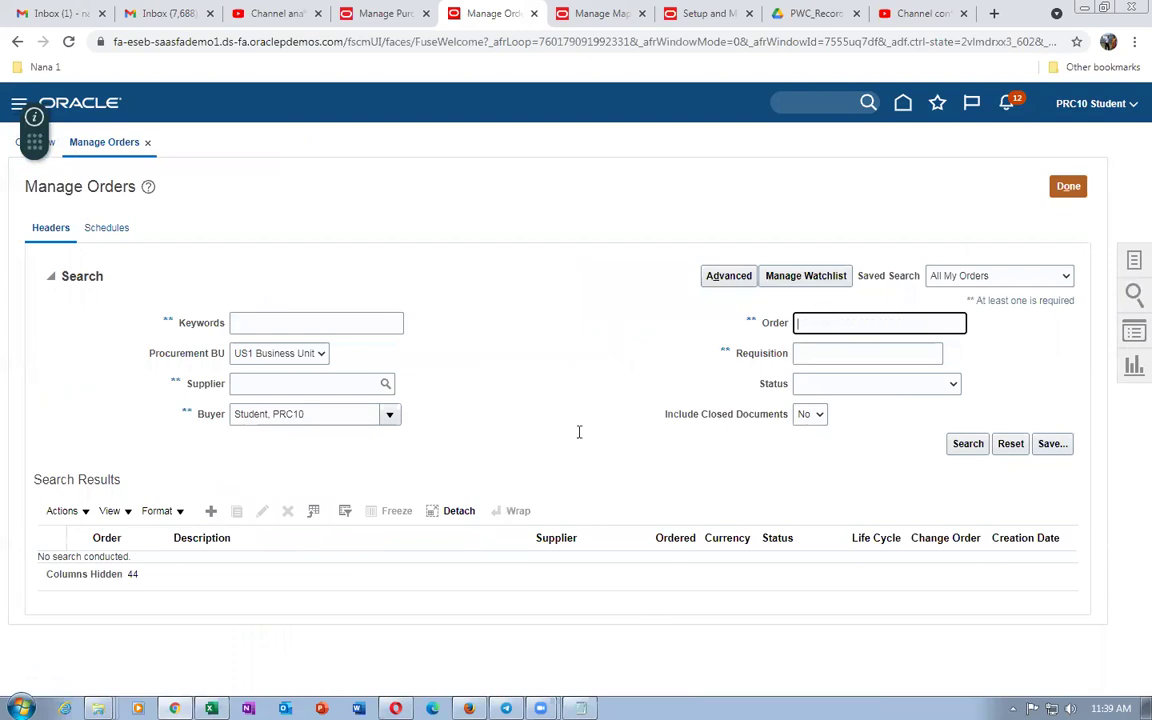
pyautogui.hotkey('alt', 'Tab')
pyautogui.moveTo(536, 438); pyautogui.dragTo(591, 437)
pyautogui.hotkey('ctrl', 'c')
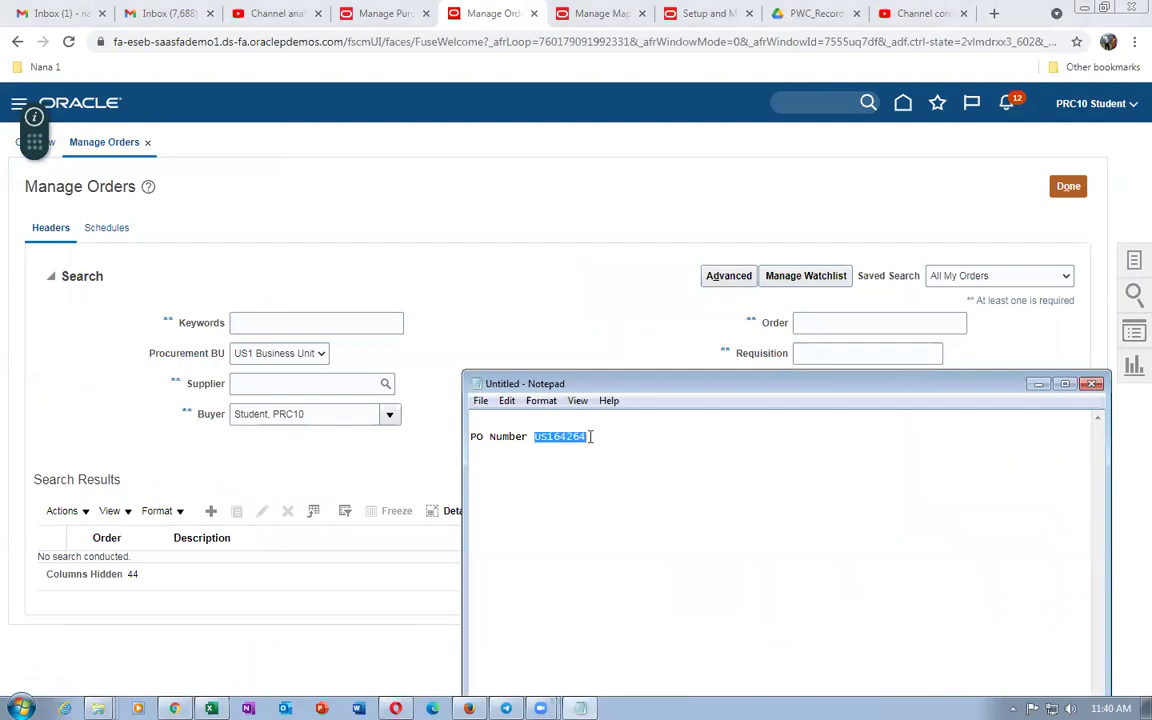
pyautogui.click(802, 326)
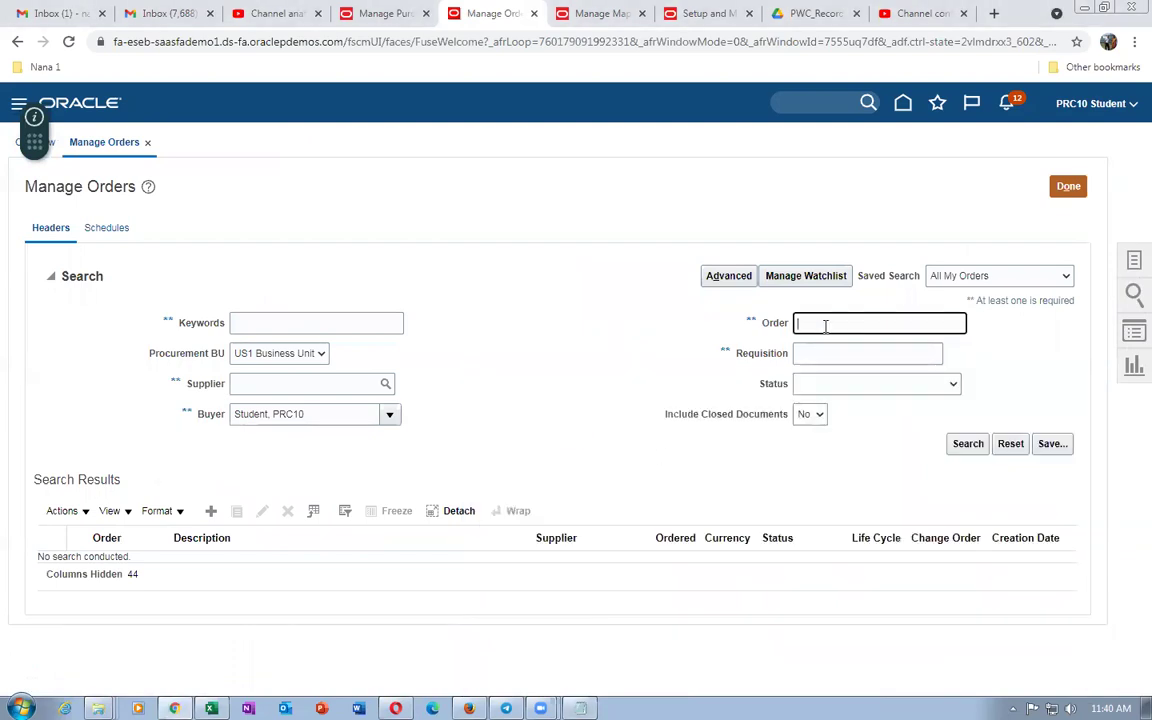
pyautogui.hotkey('ctrl', 'v')
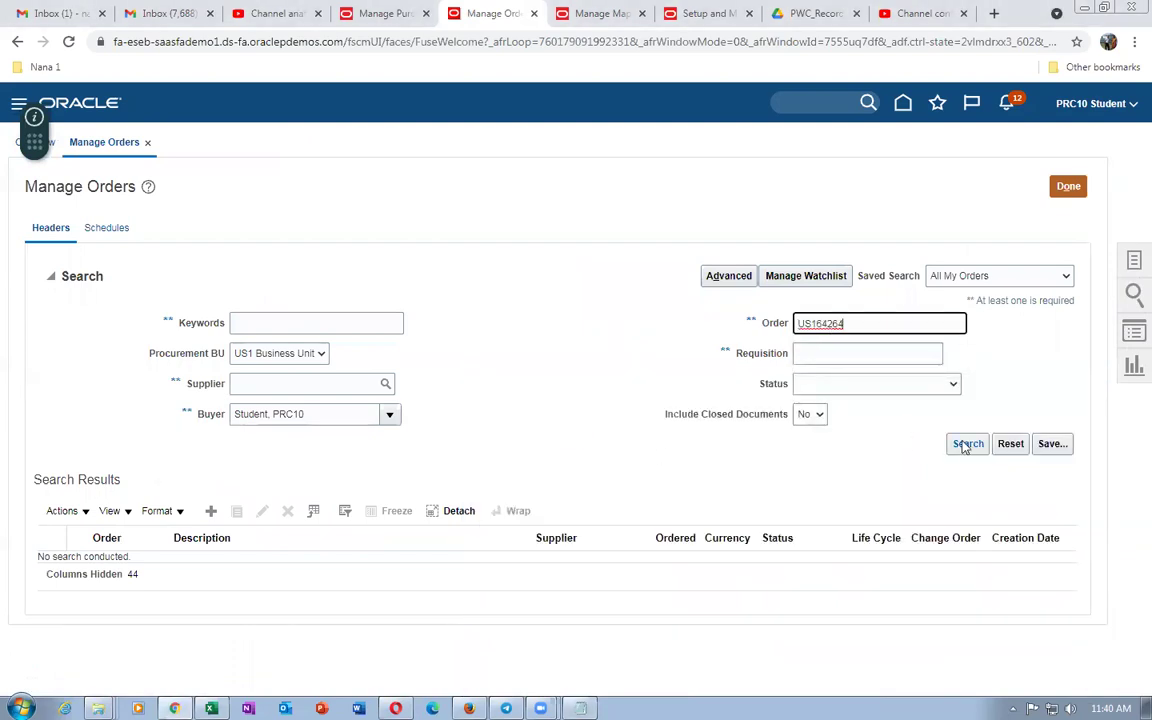
pyautogui.click(965, 444)
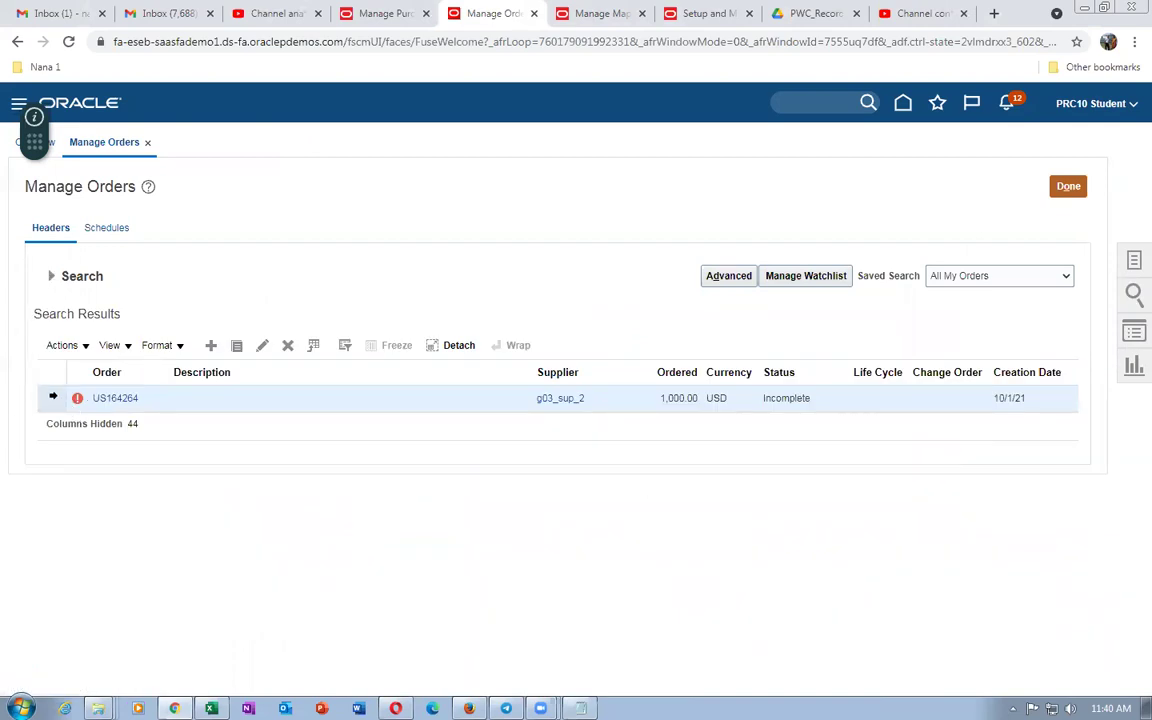
pyautogui.click(262, 345)
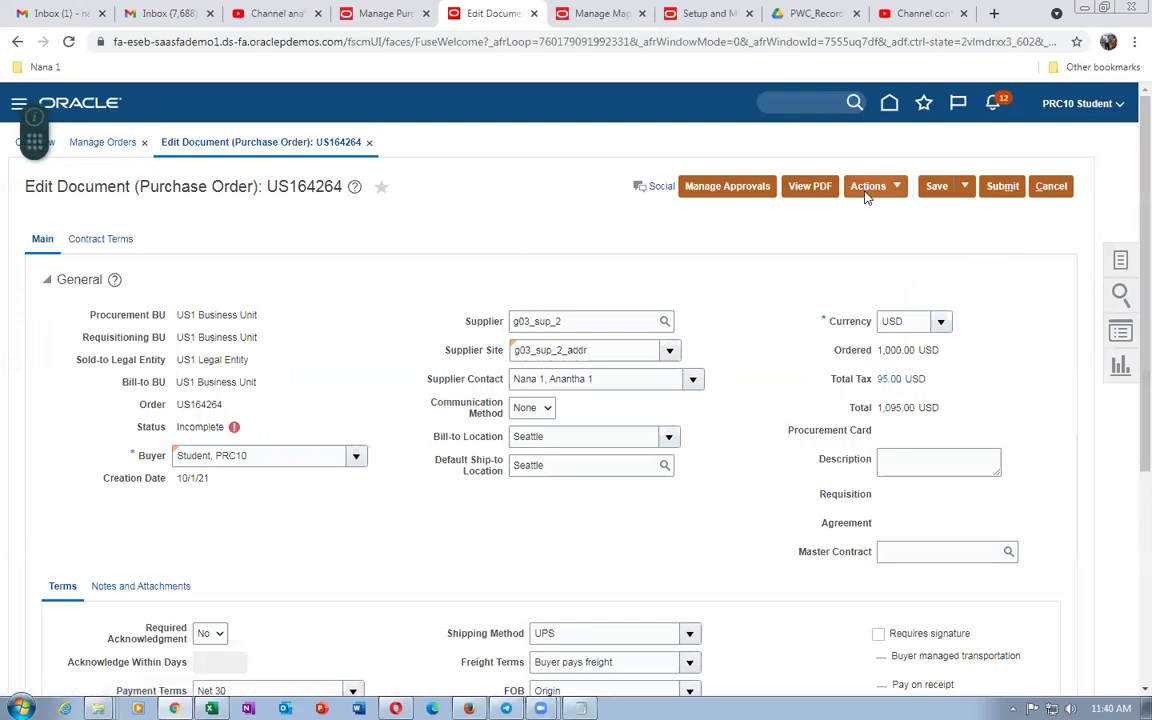
pyautogui.click(868, 186)
pyautogui.click(884, 213)
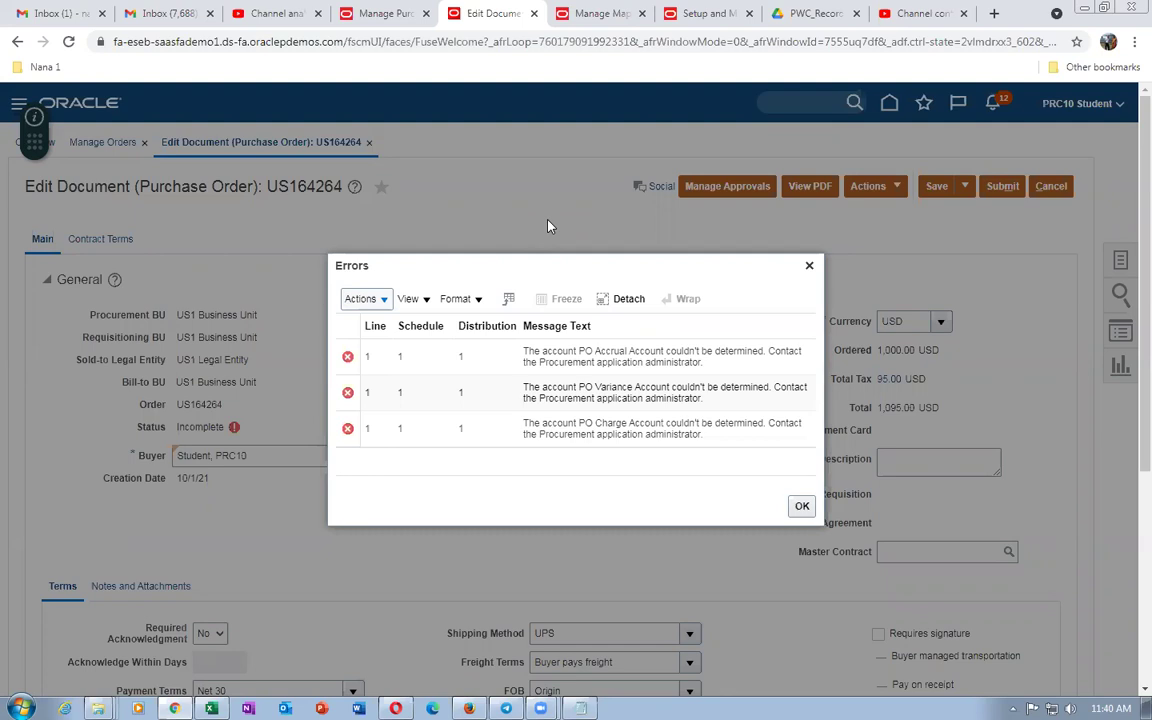
pyautogui.click(802, 506)
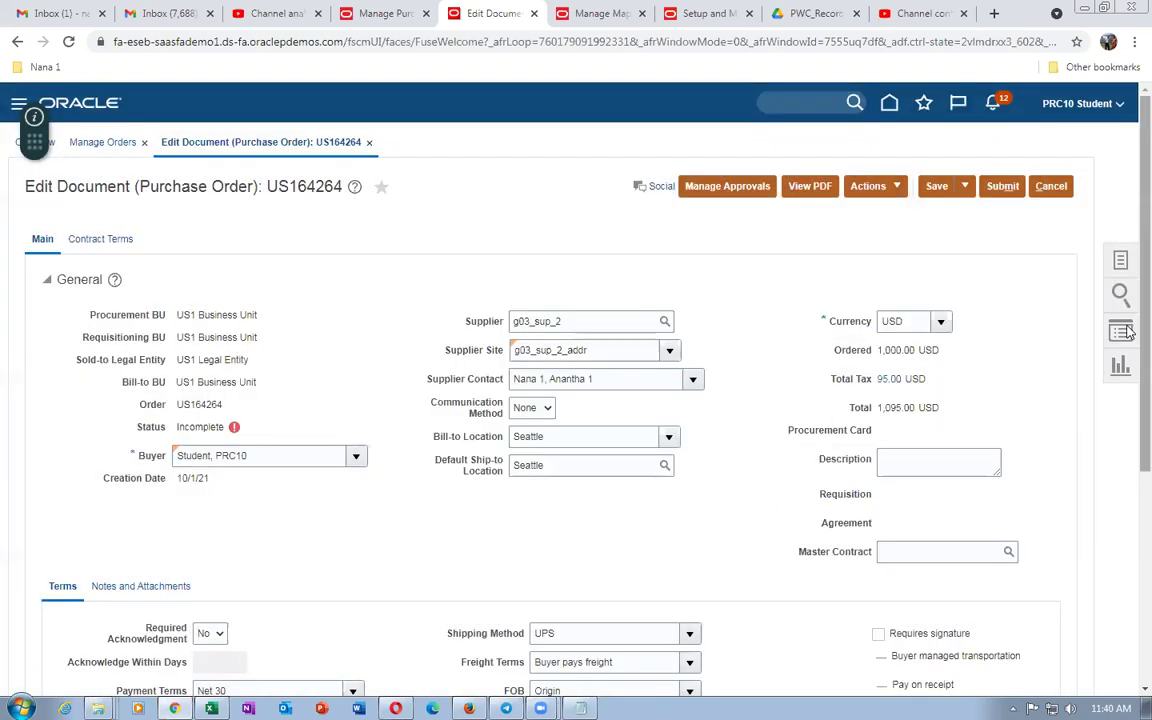
pyautogui.scroll(-3, 1126, 332)
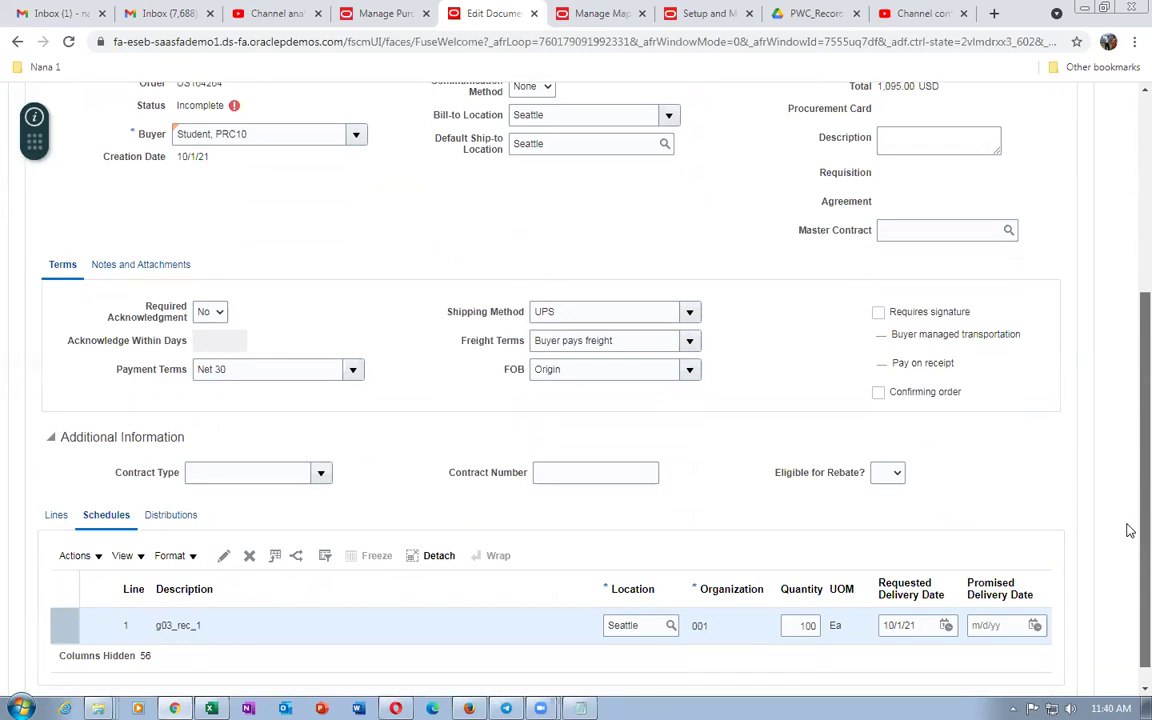
pyautogui.scroll(2, 1130, 530)
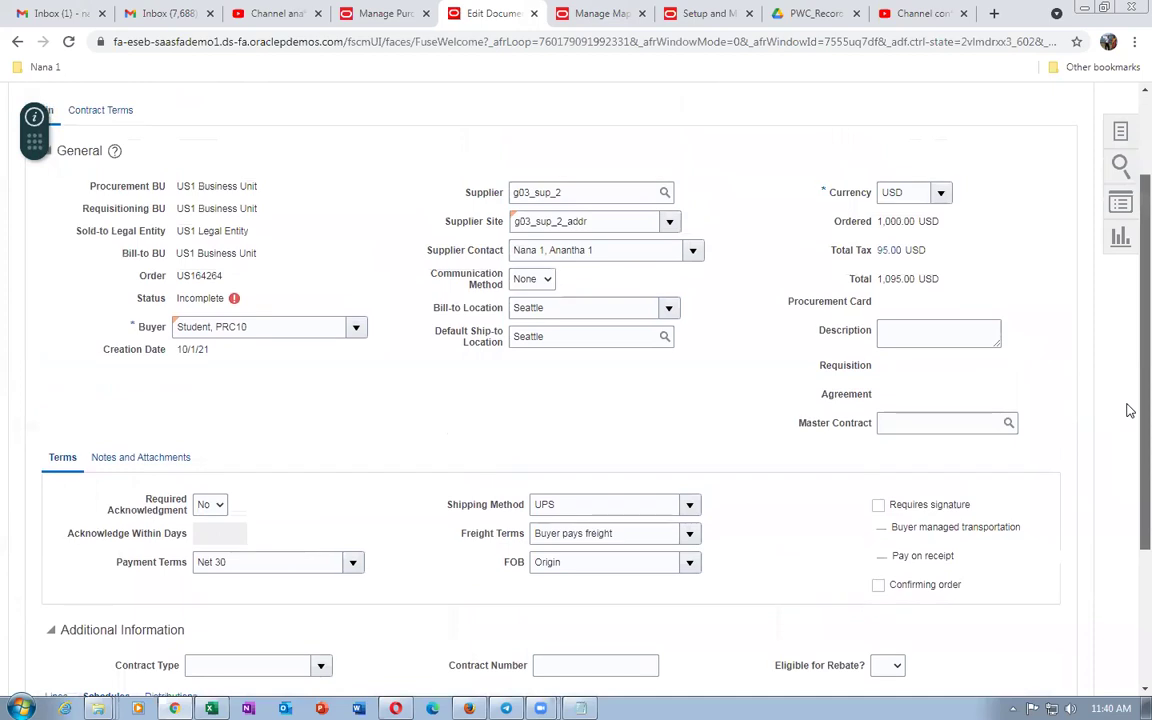
pyautogui.scroll(2, 1129, 410)
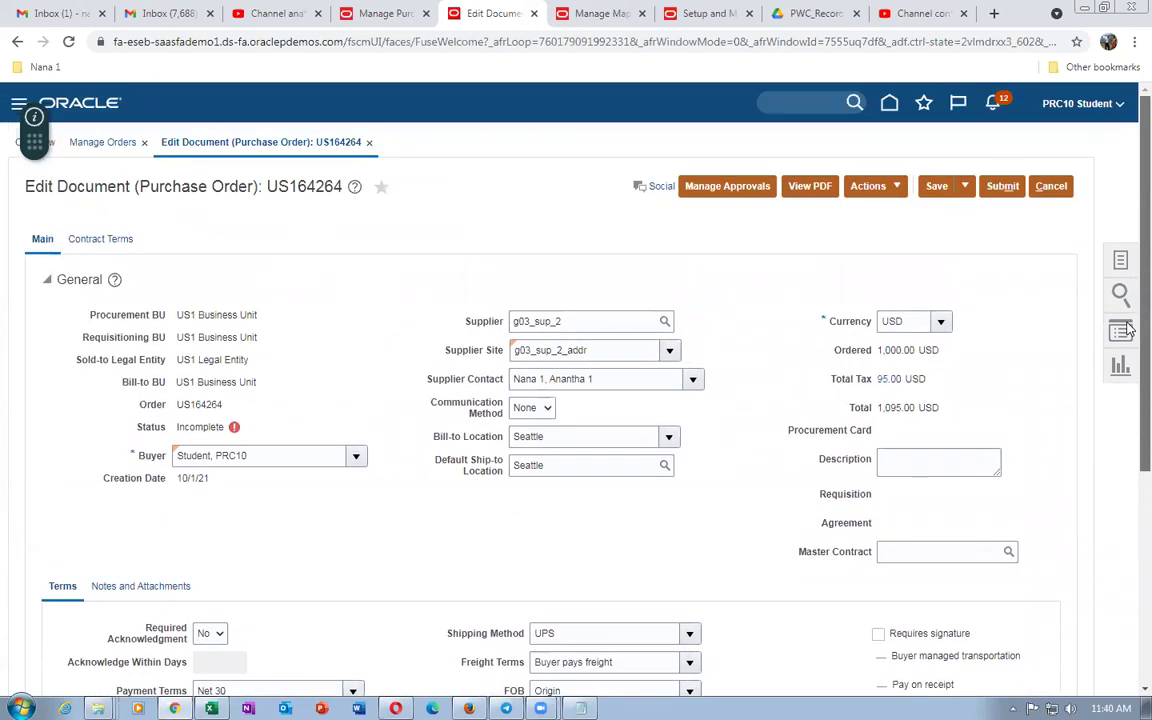
pyautogui.doubleClick(572, 463)
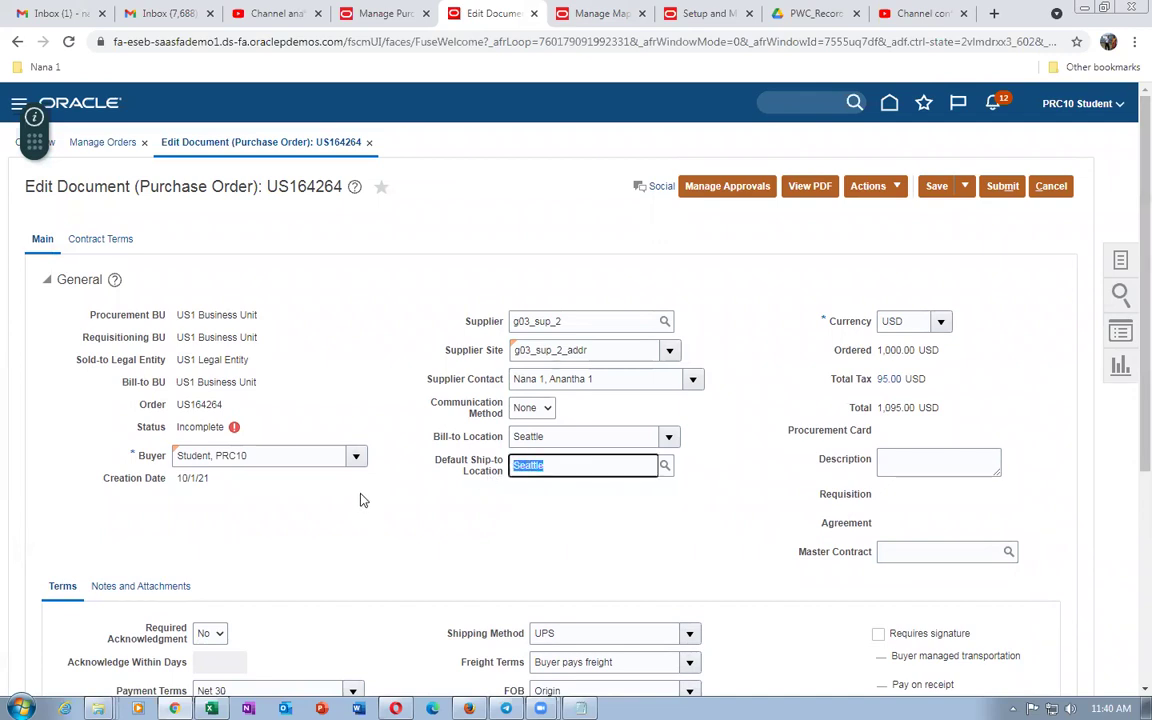
pyautogui.click(397, 531)
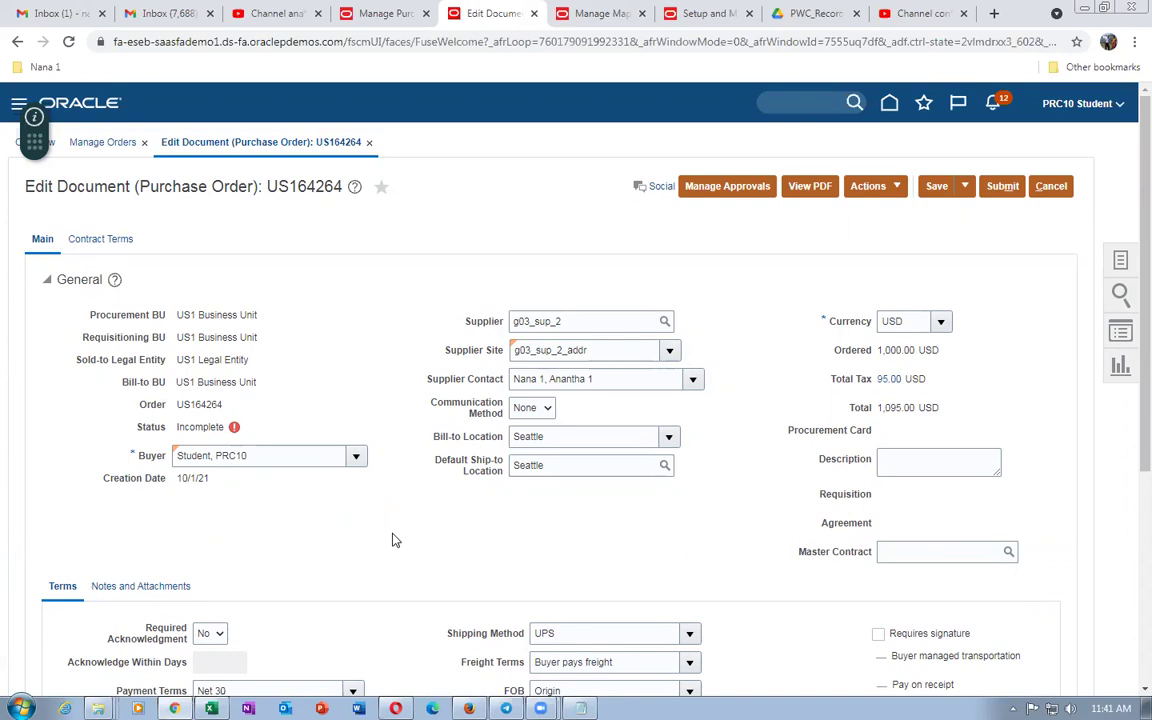
# Finish with Manage Mapping Sets and sign out of the application.
pyautogui.click(598, 13)
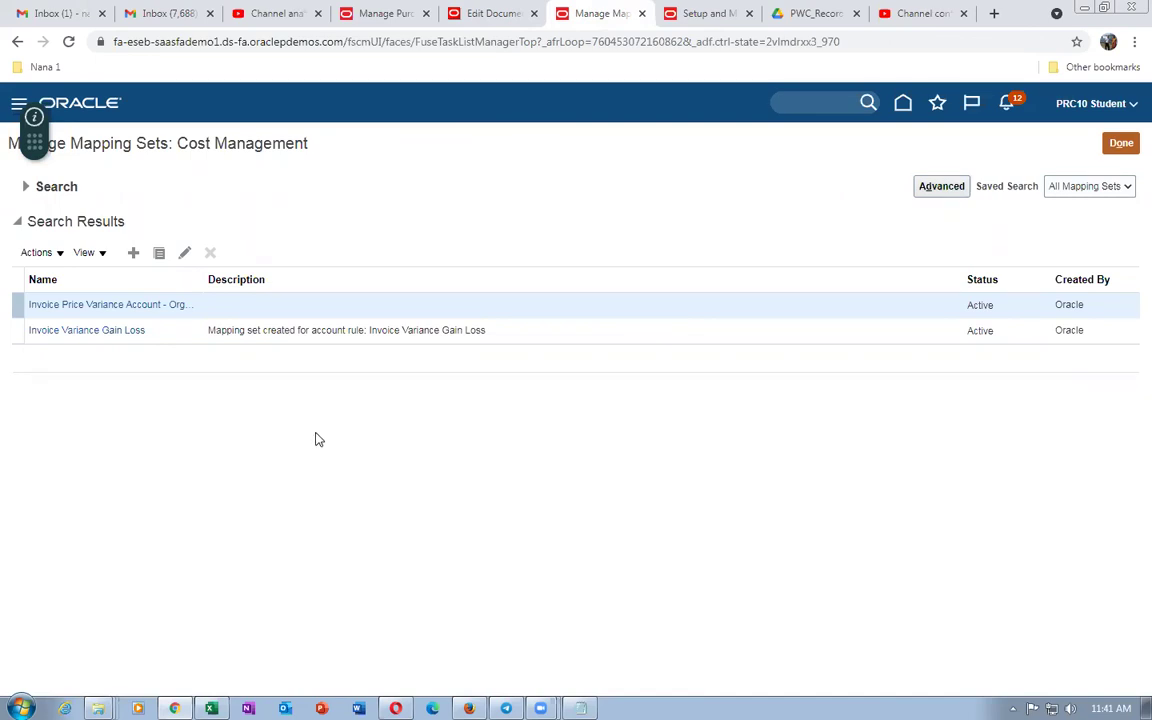
pyautogui.click(1120, 143)
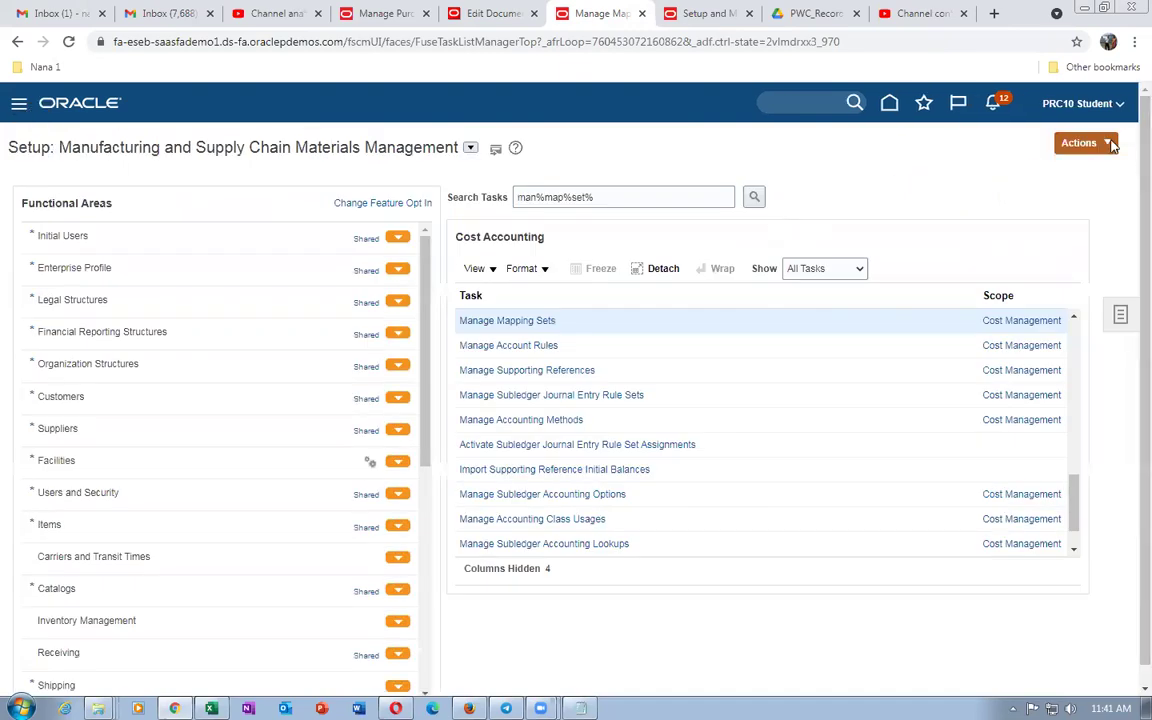
pyautogui.click(1080, 105)
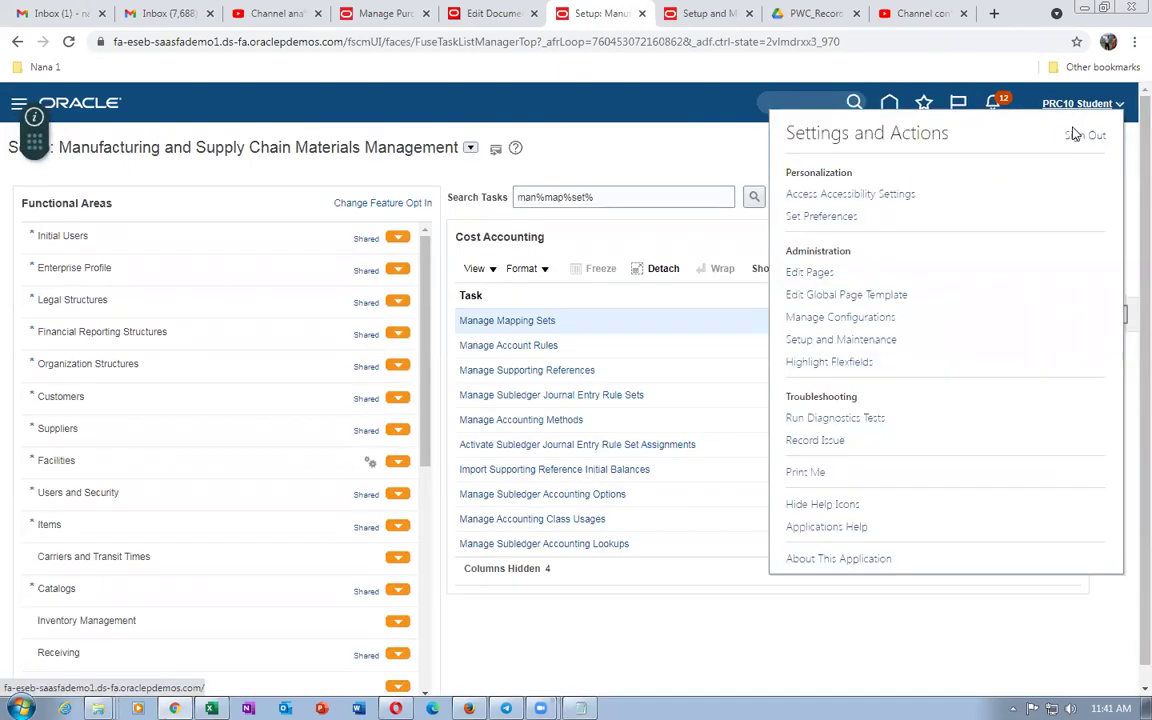
pyautogui.click(1085, 136)
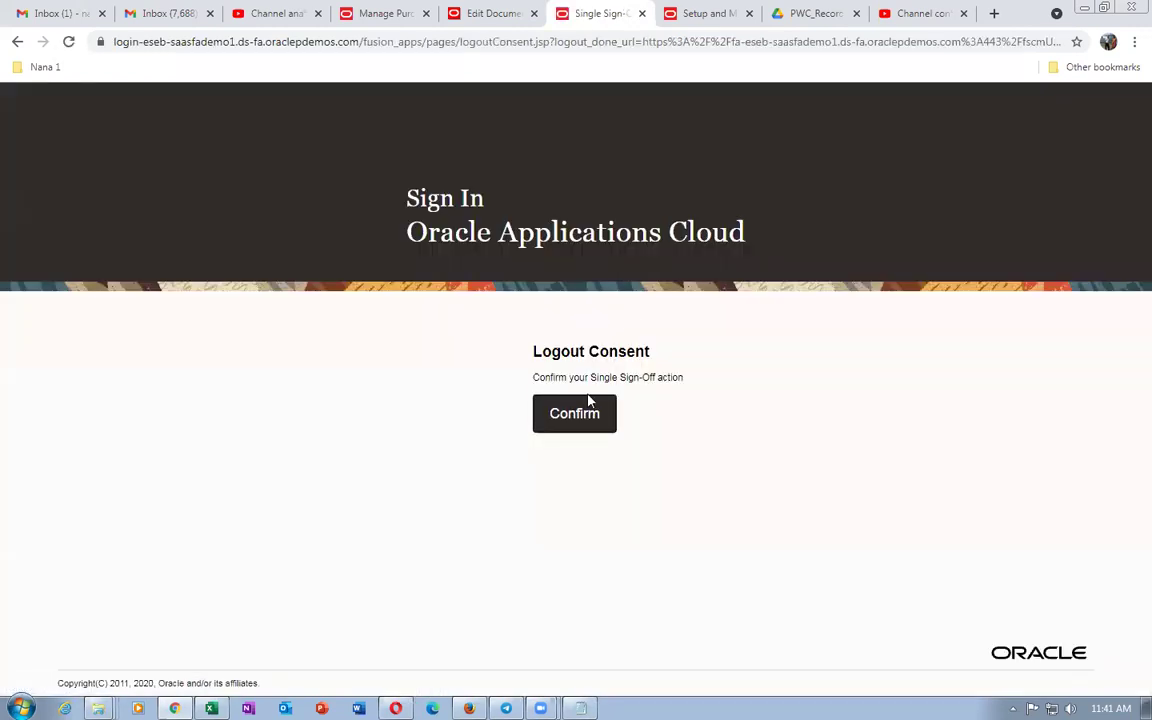
pyautogui.moveTo(589, 401); pyautogui.dragTo(590, 437)
pyautogui.click(589, 414)
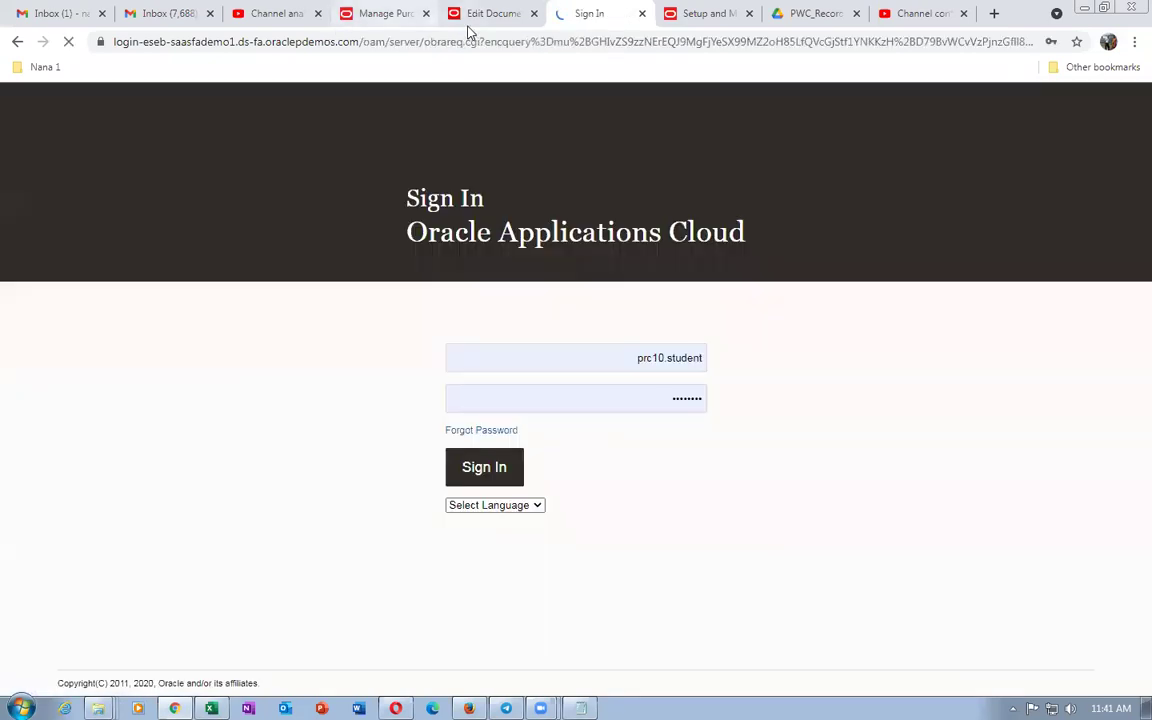
# Close the stale purchase order and setup tabs, then sign back in.
pyautogui.click(488, 14)
pyautogui.click(534, 14)
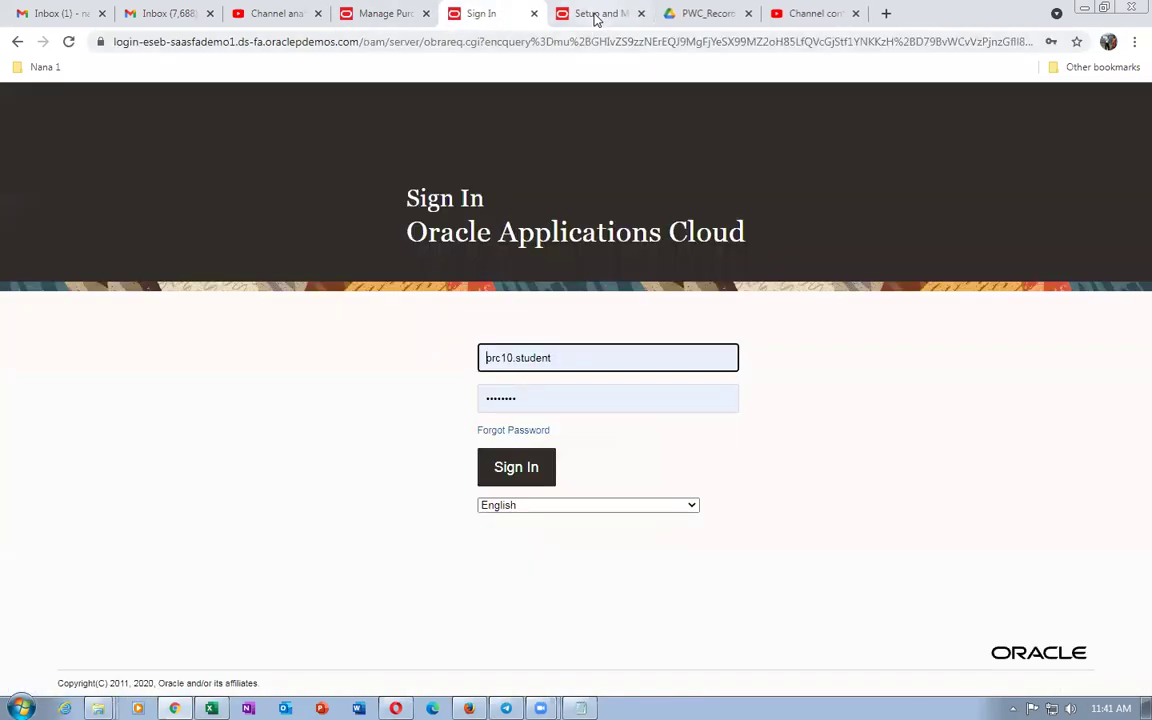
pyautogui.click(580, 14)
pyautogui.middleClick(577, 15)
pyautogui.click(481, 13)
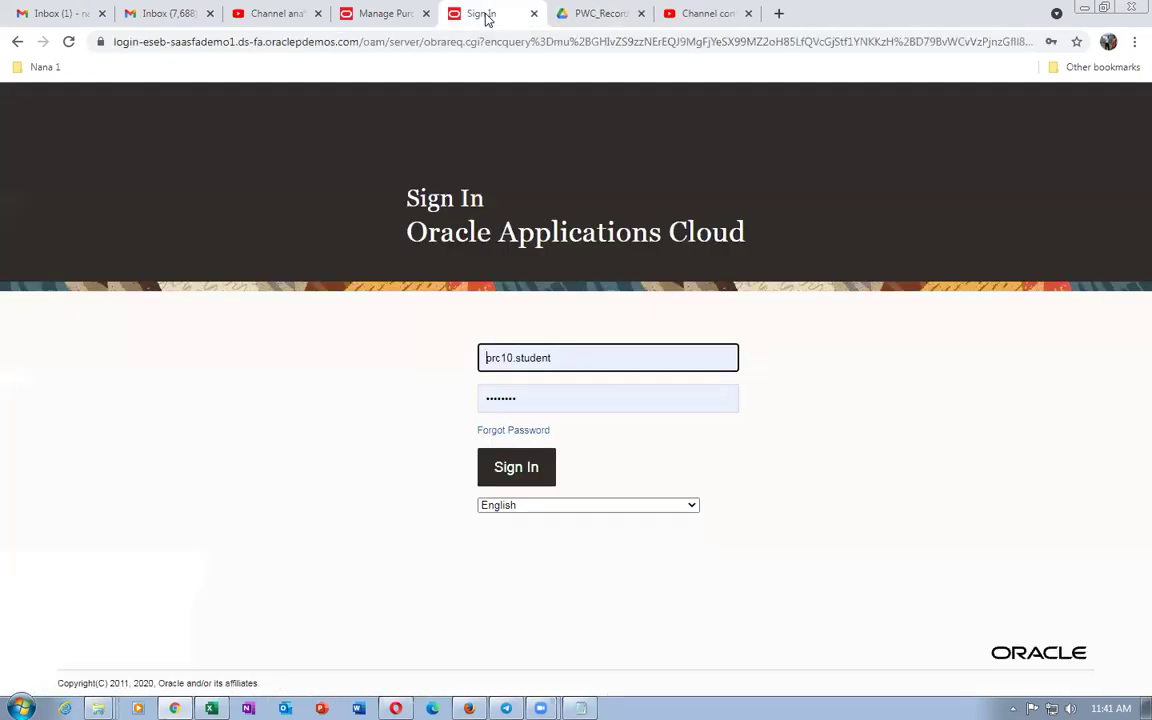
pyautogui.click(514, 468)
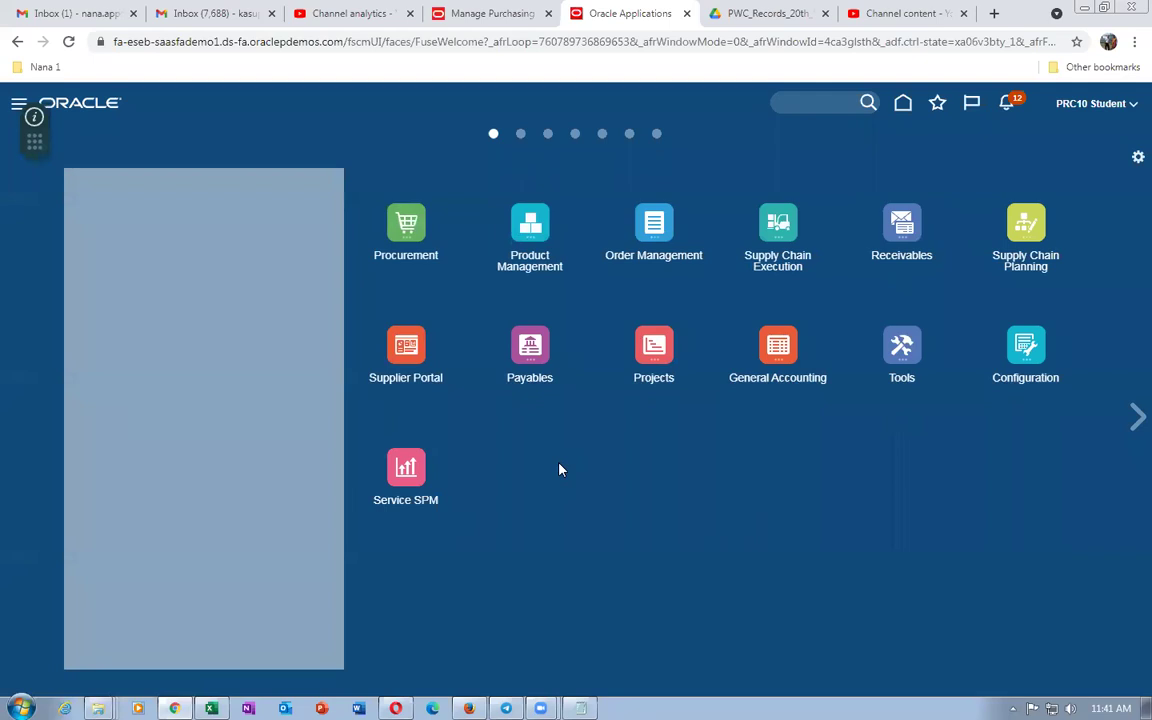
# Go to Manage Orders through Procurement > Purchase Orders tasks.
pyautogui.click(390, 225)
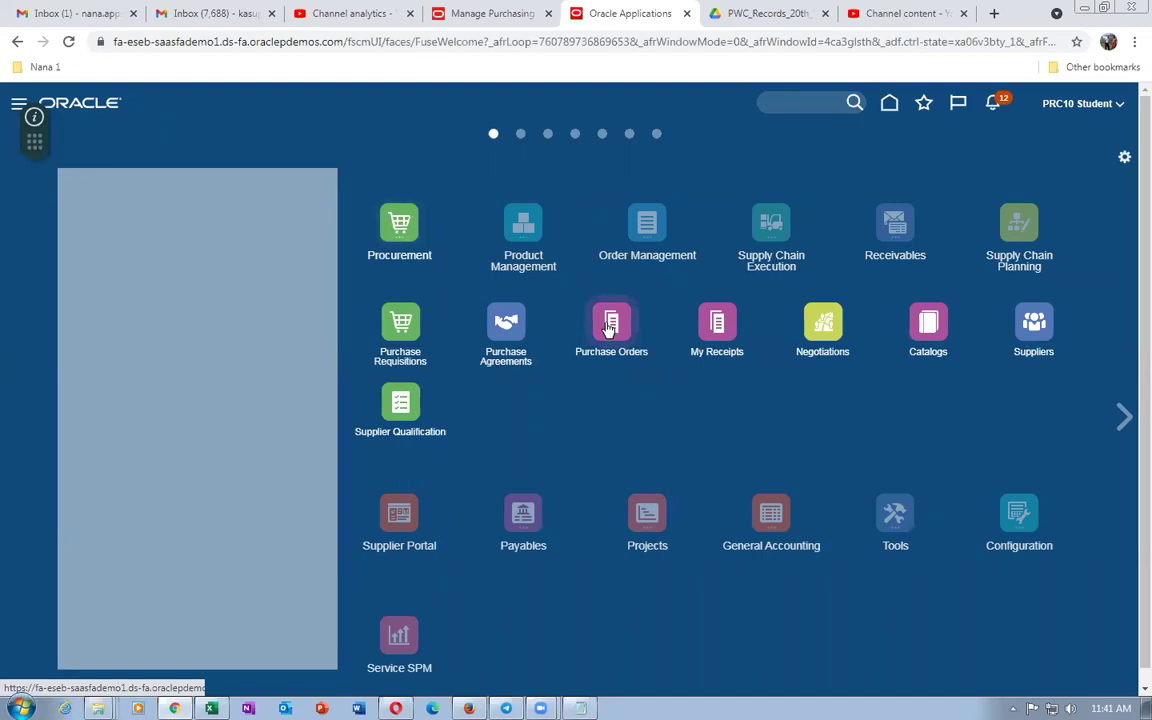
pyautogui.click(930, 405)
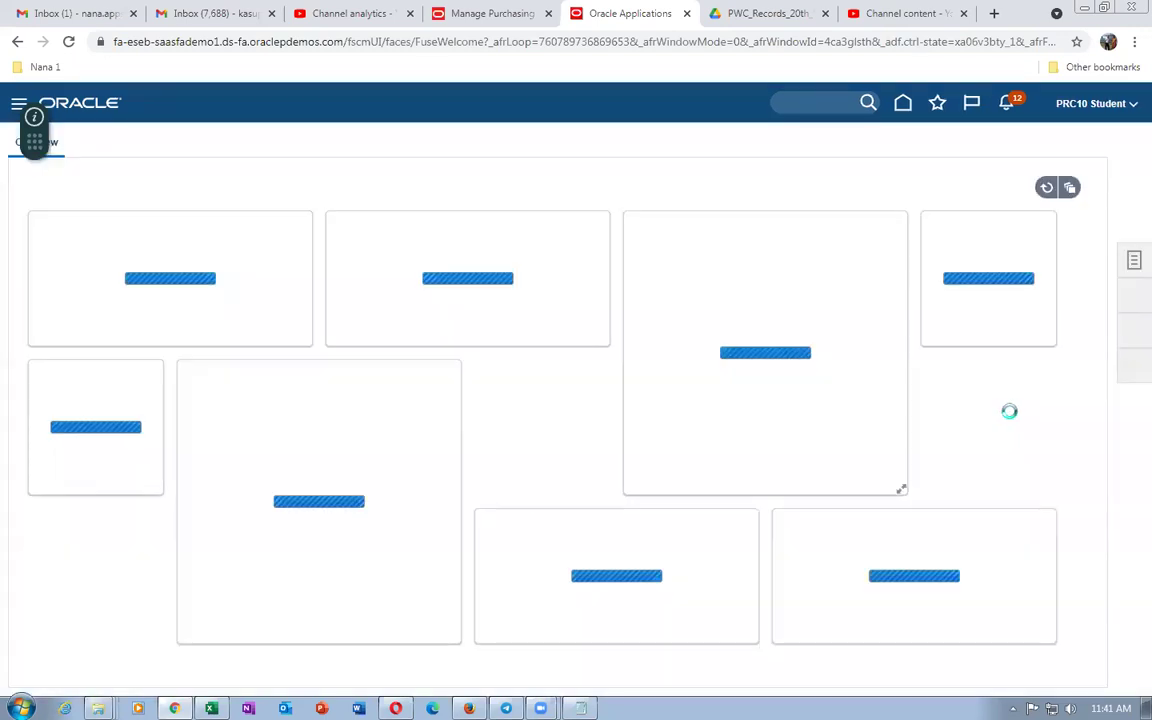
pyautogui.click(1133, 261)
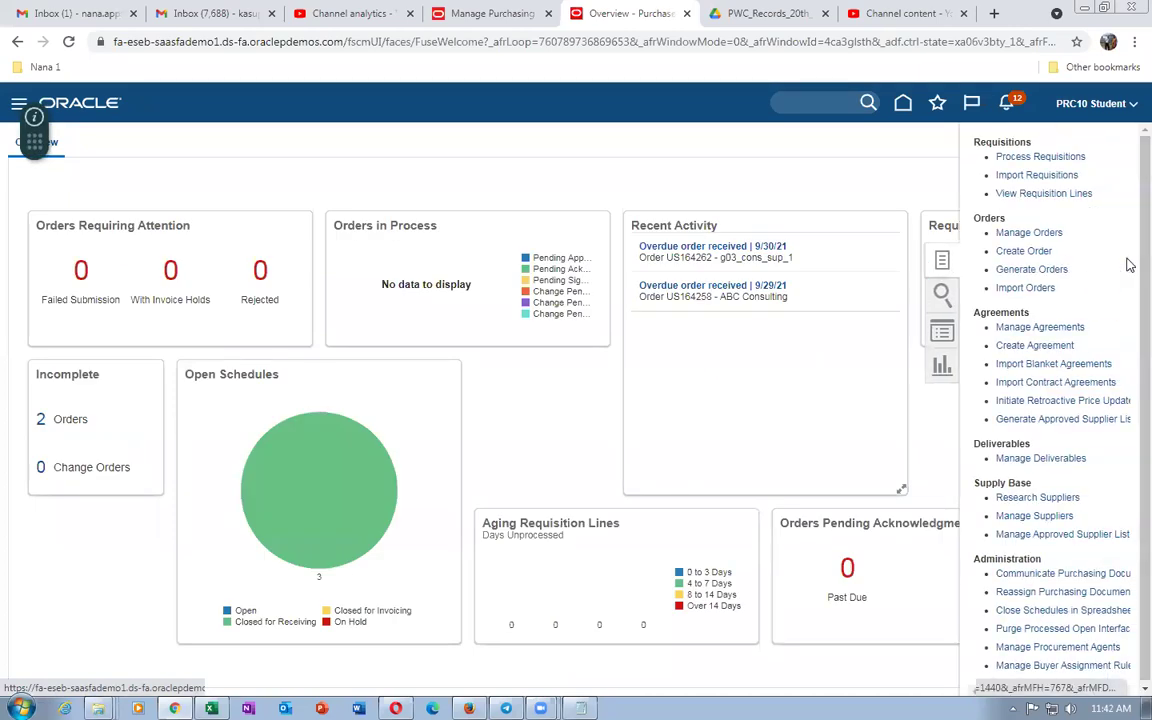
pyautogui.click(1029, 232)
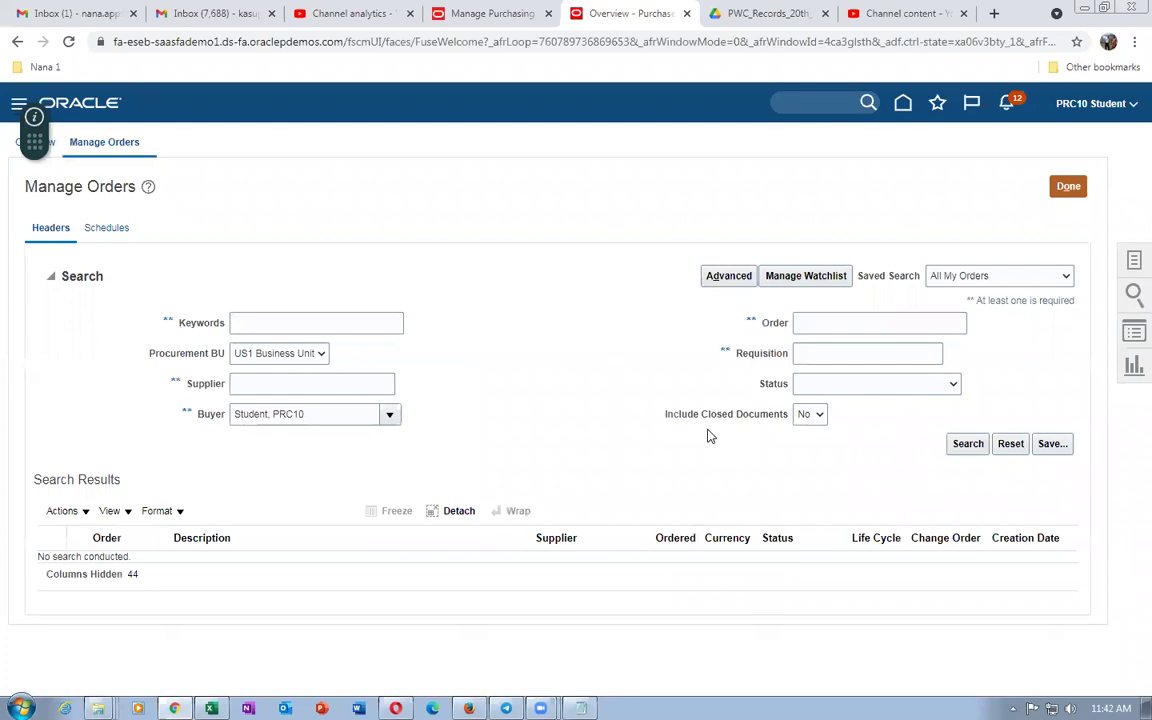
# Search for order US164264 and open it for editing.
pyautogui.click(843, 321)
pyautogui.write('US164264')
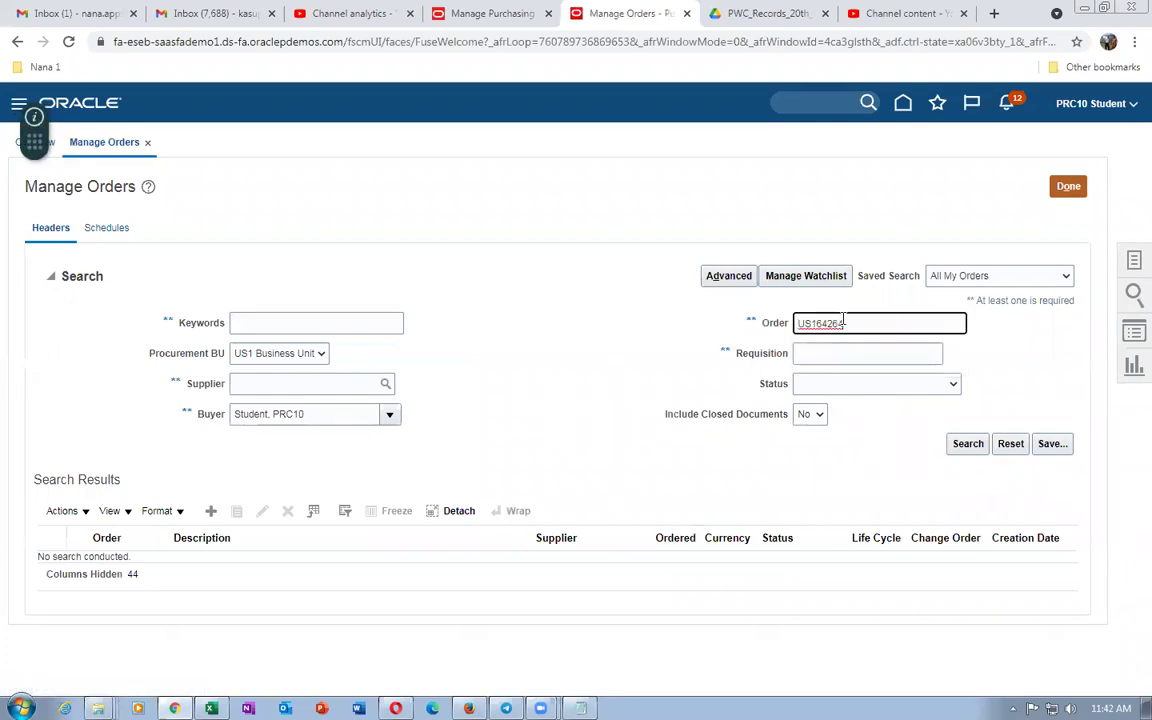
pyautogui.click(968, 444)
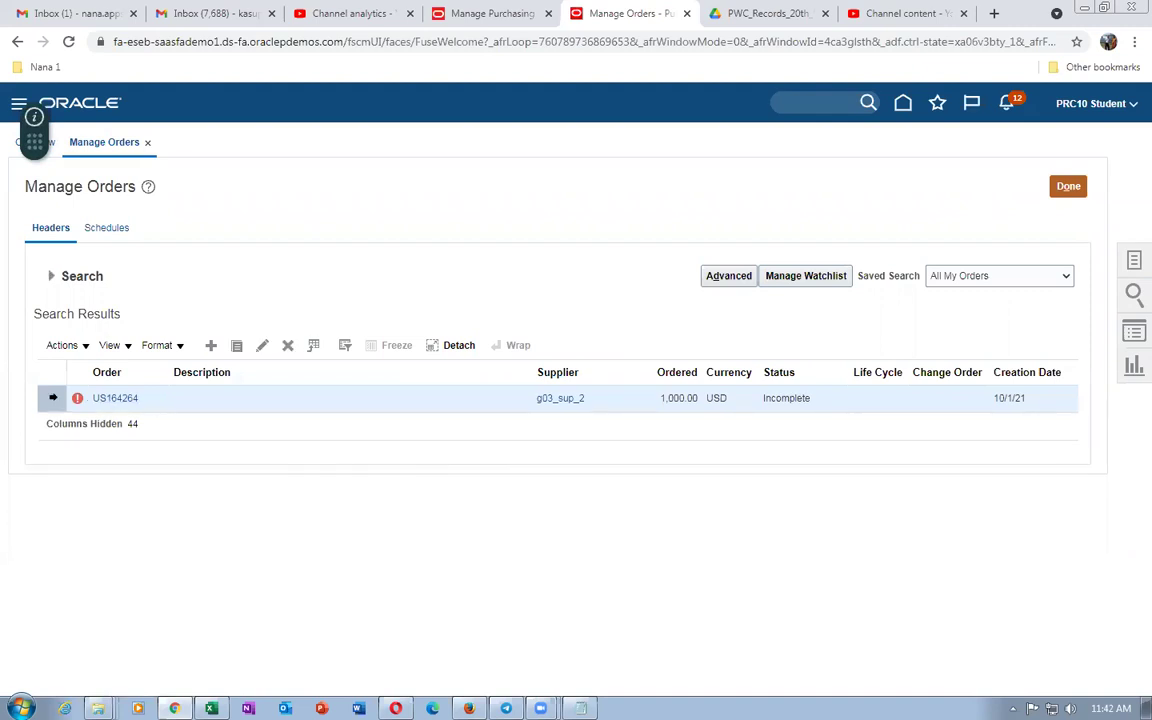
pyautogui.click(262, 345)
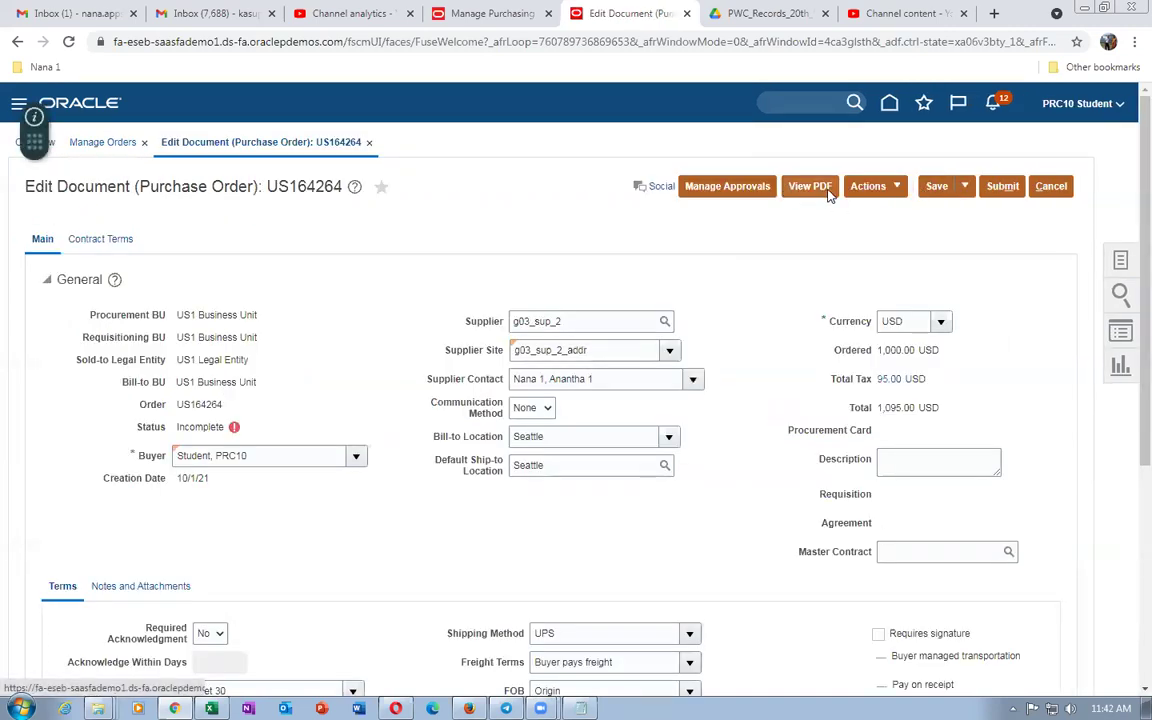
pyautogui.click(868, 186)
pyautogui.click(884, 213)
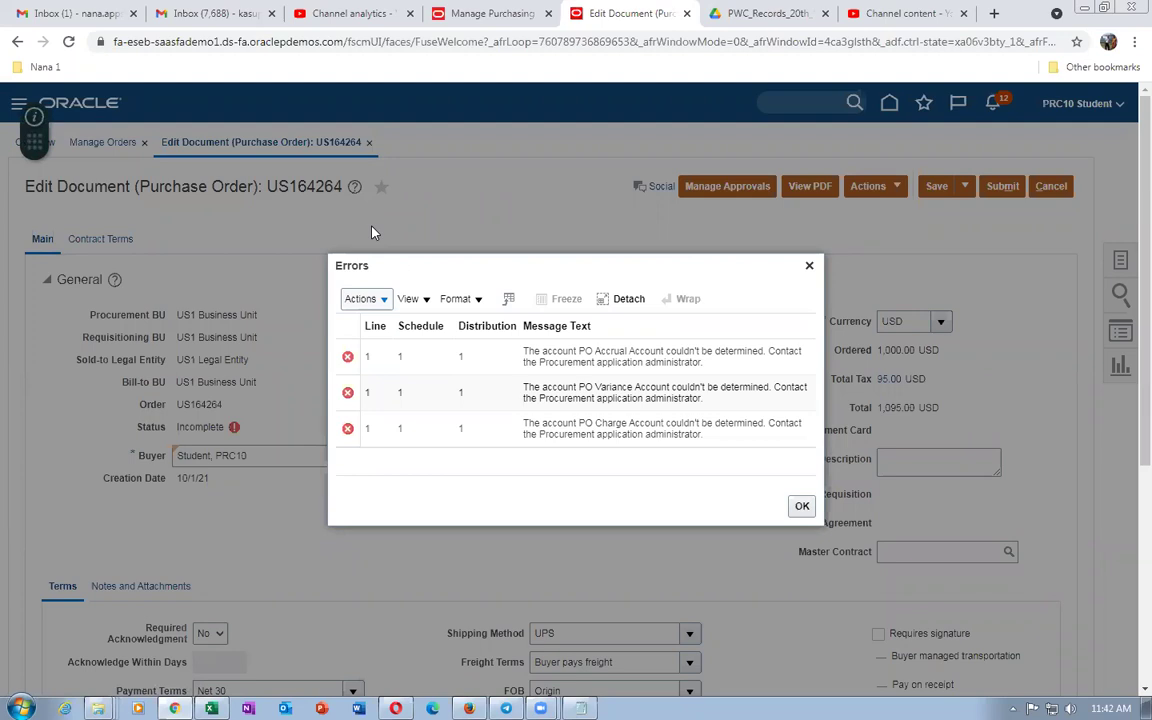
pyautogui.click(802, 506)
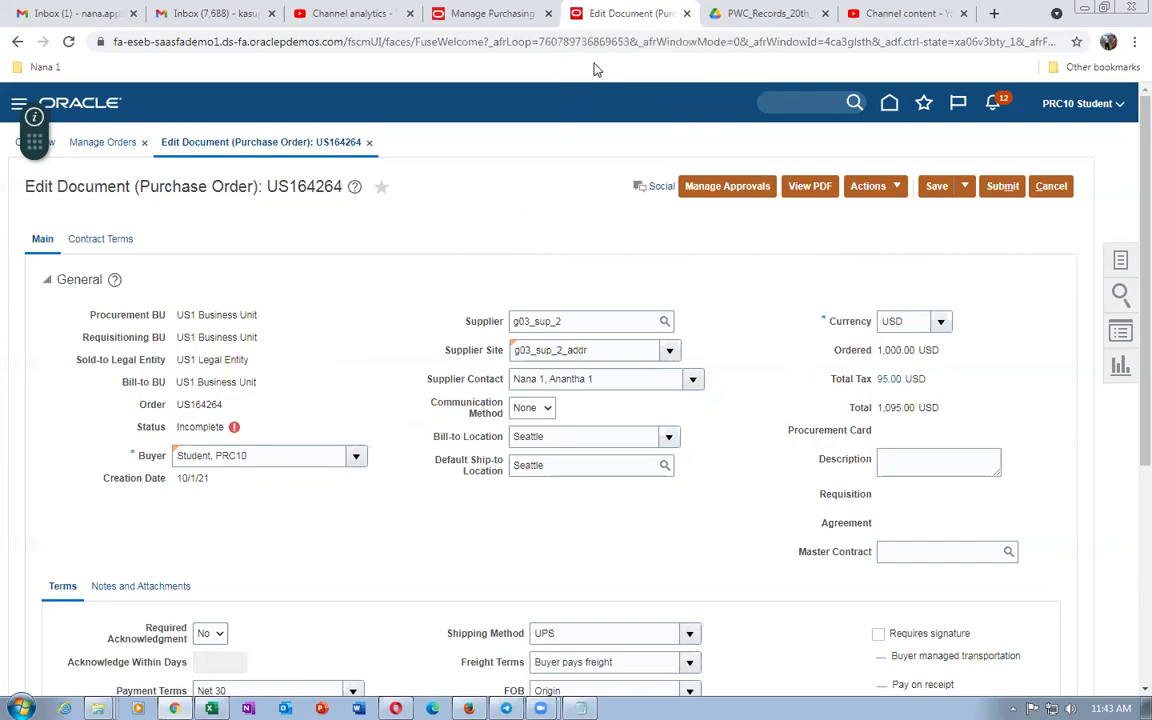
pyautogui.click(872, 186)
pyautogui.click(872, 220)
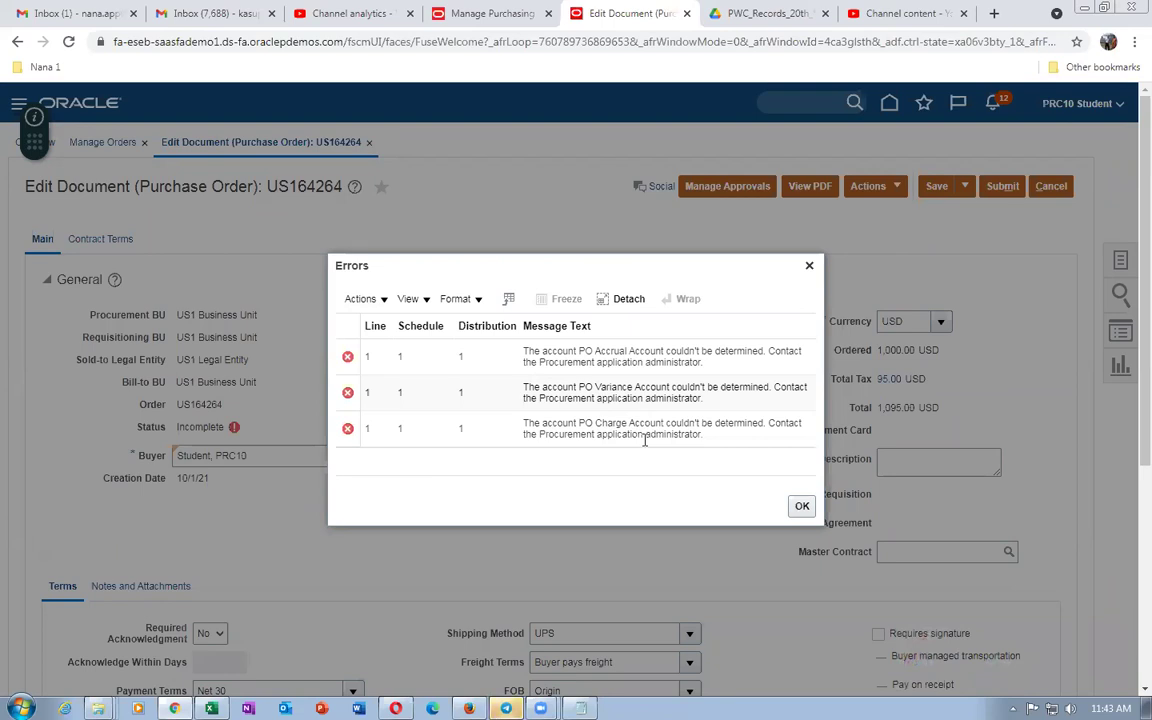
pyautogui.click(803, 507)
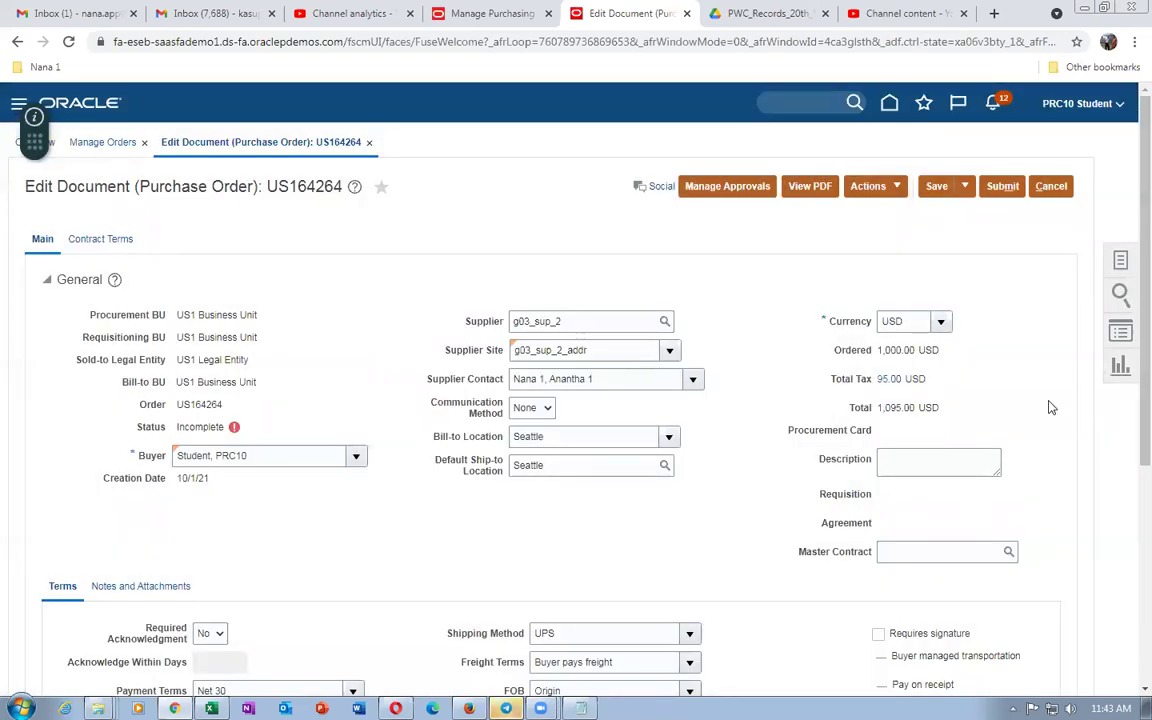
# Duplicate the purchase order tab and open the Setup and Maintenance task search.
pyautogui.rightClick(630, 15)
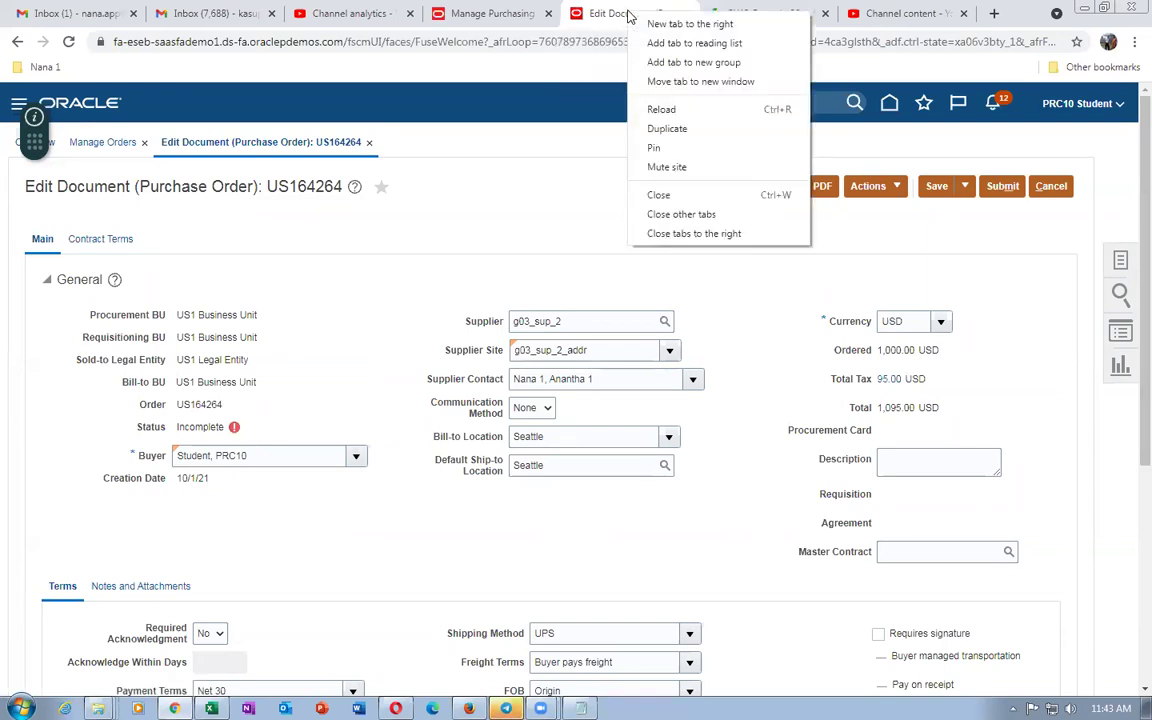
pyautogui.click(660, 128)
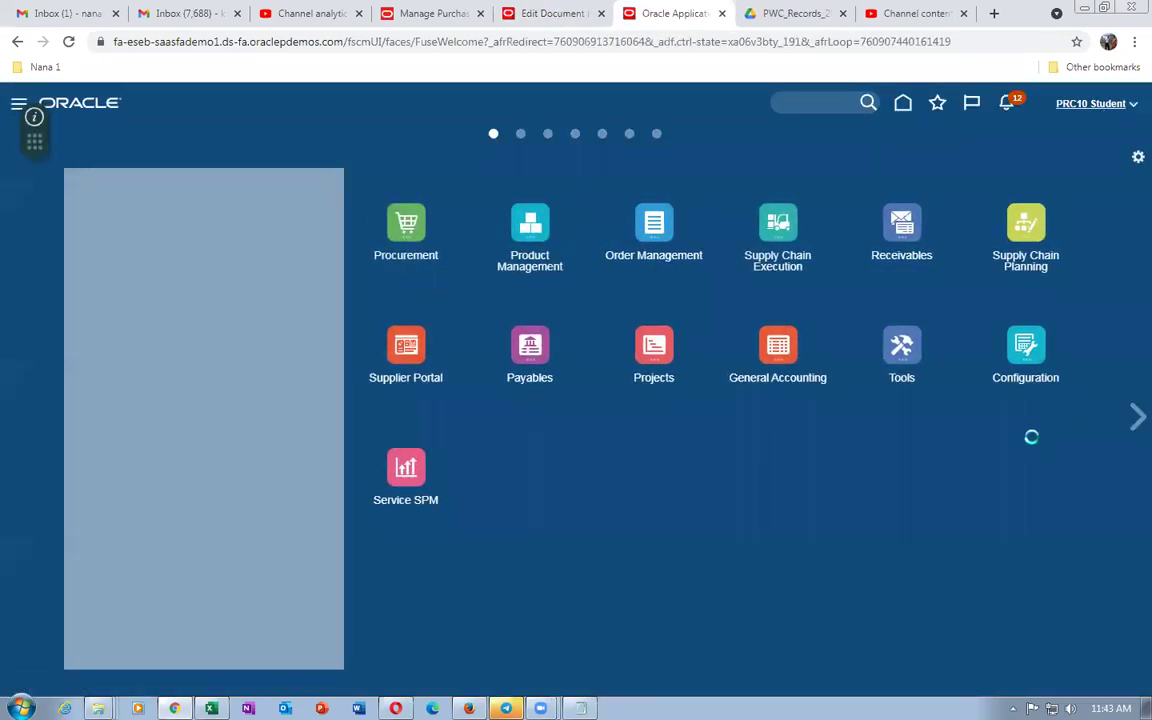
pyautogui.click(875, 343)
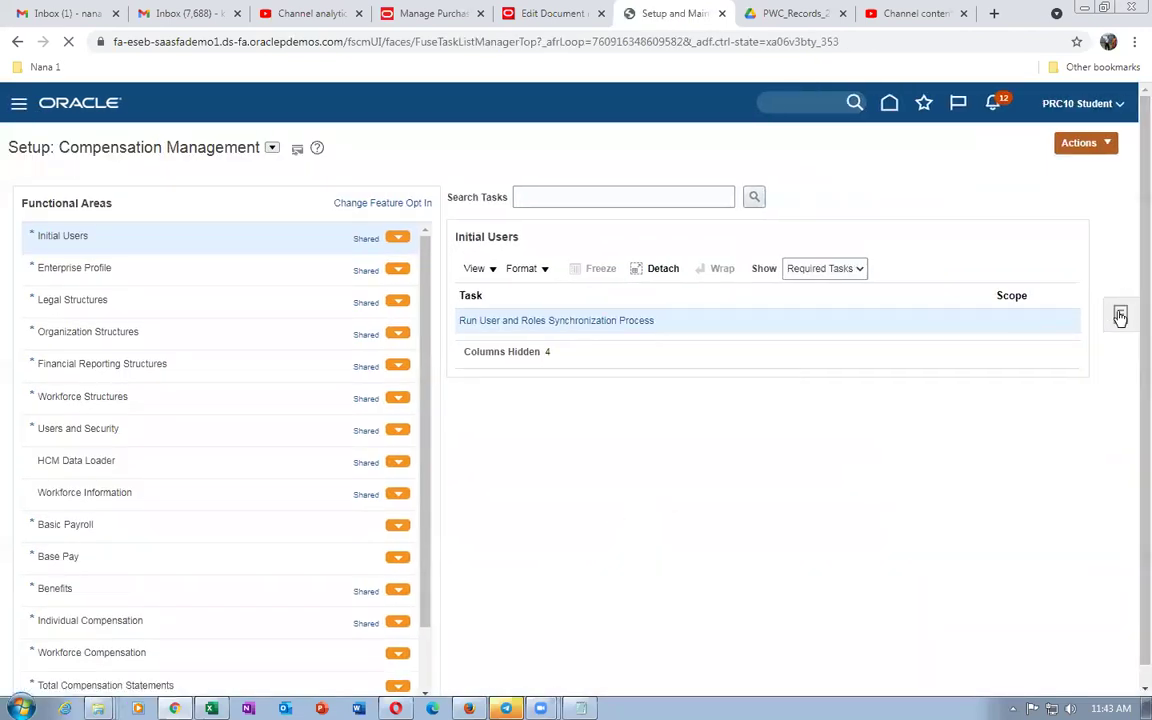
pyautogui.click(1120, 316)
pyautogui.click(997, 346)
# Search 'man%task%conf%proc%' and open Manage Task Configurations for Procurement.
pyautogui.click(320, 195)
pyautogui.write('man%task%conf')
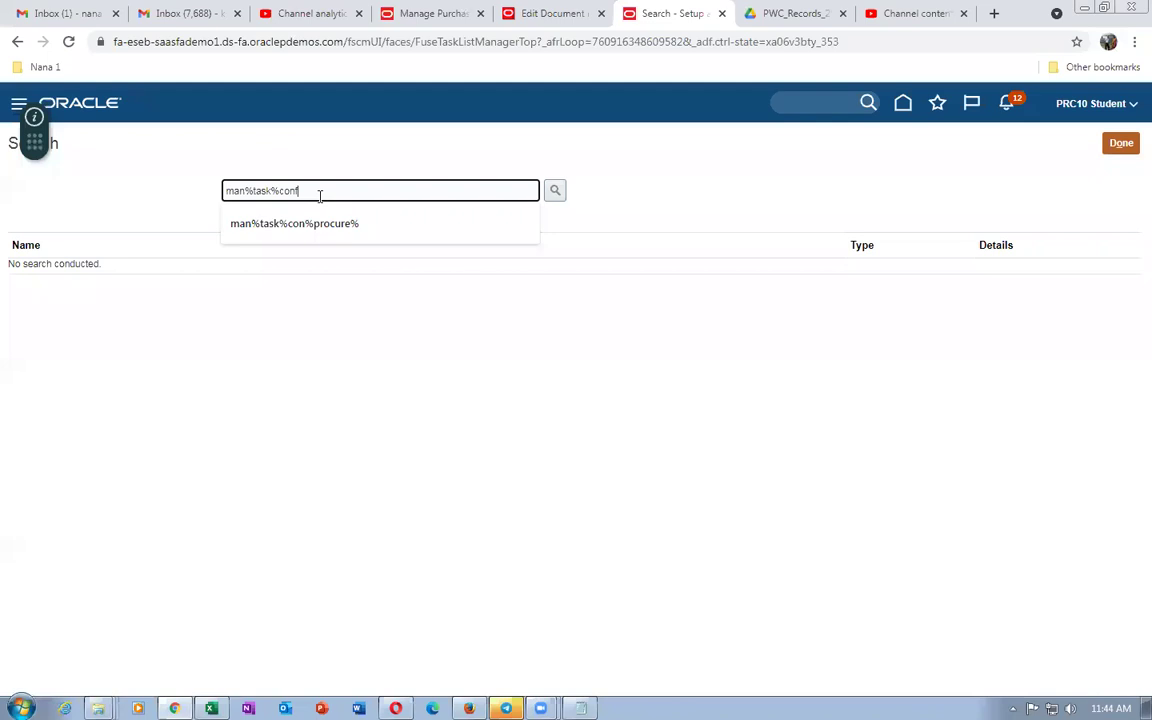
pyautogui.write('%proc%')
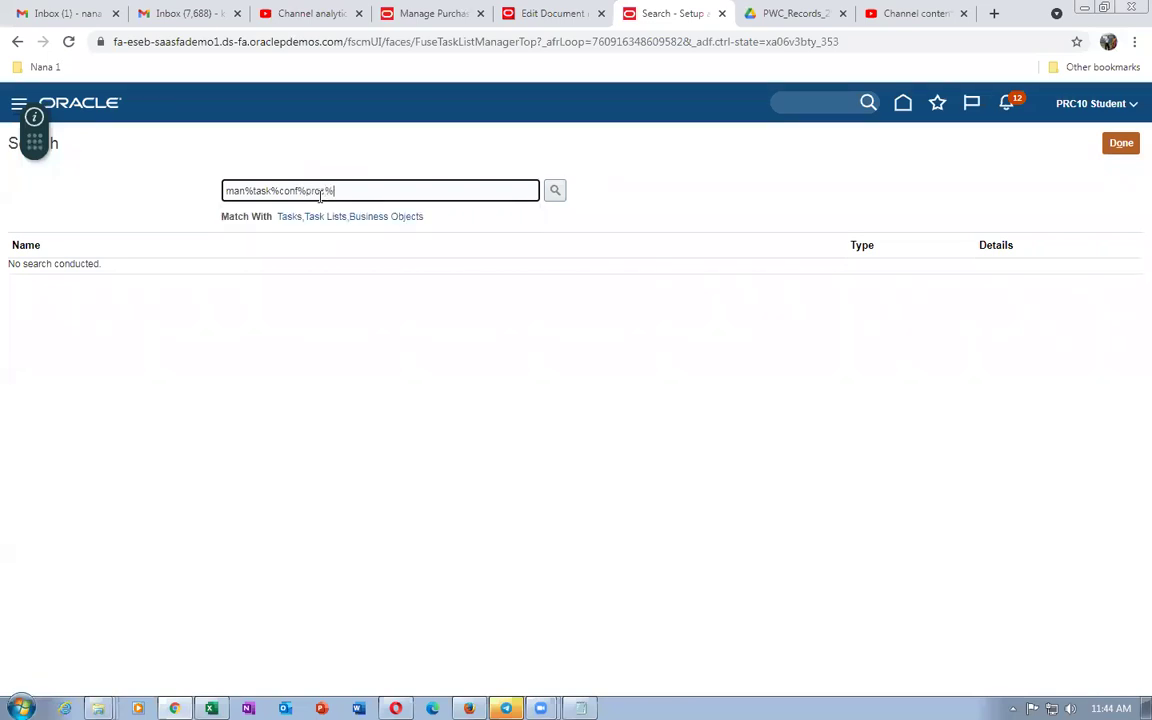
pyautogui.press('Return')
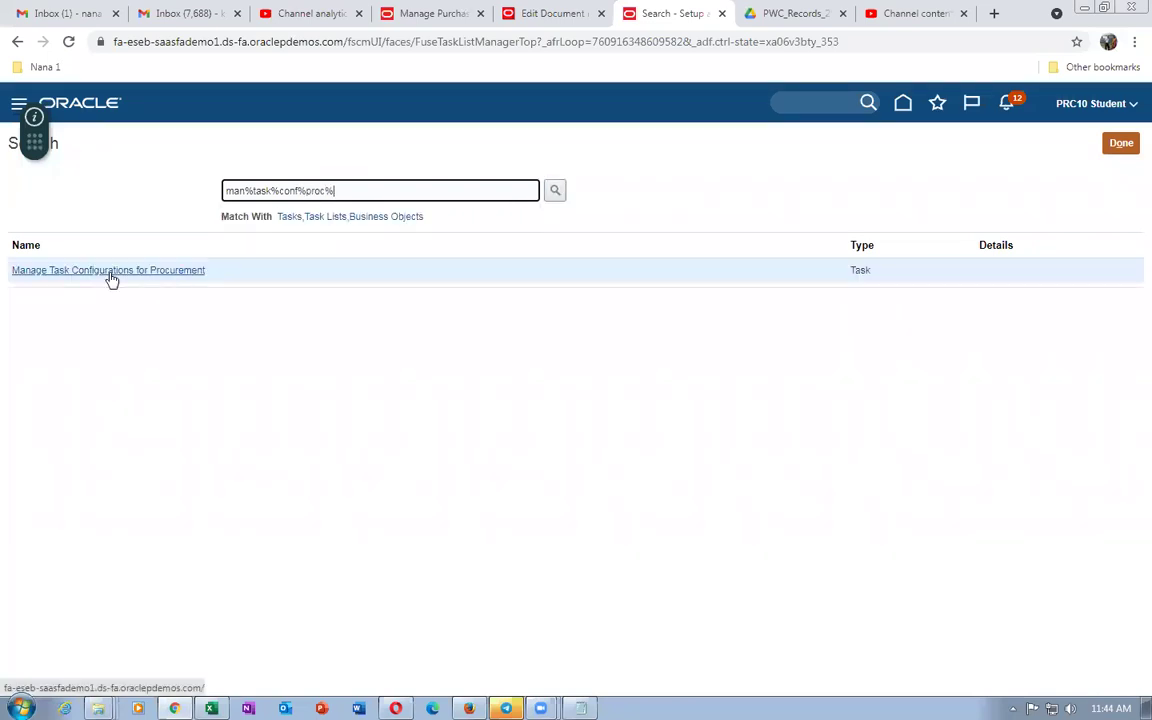
pyautogui.click(111, 274)
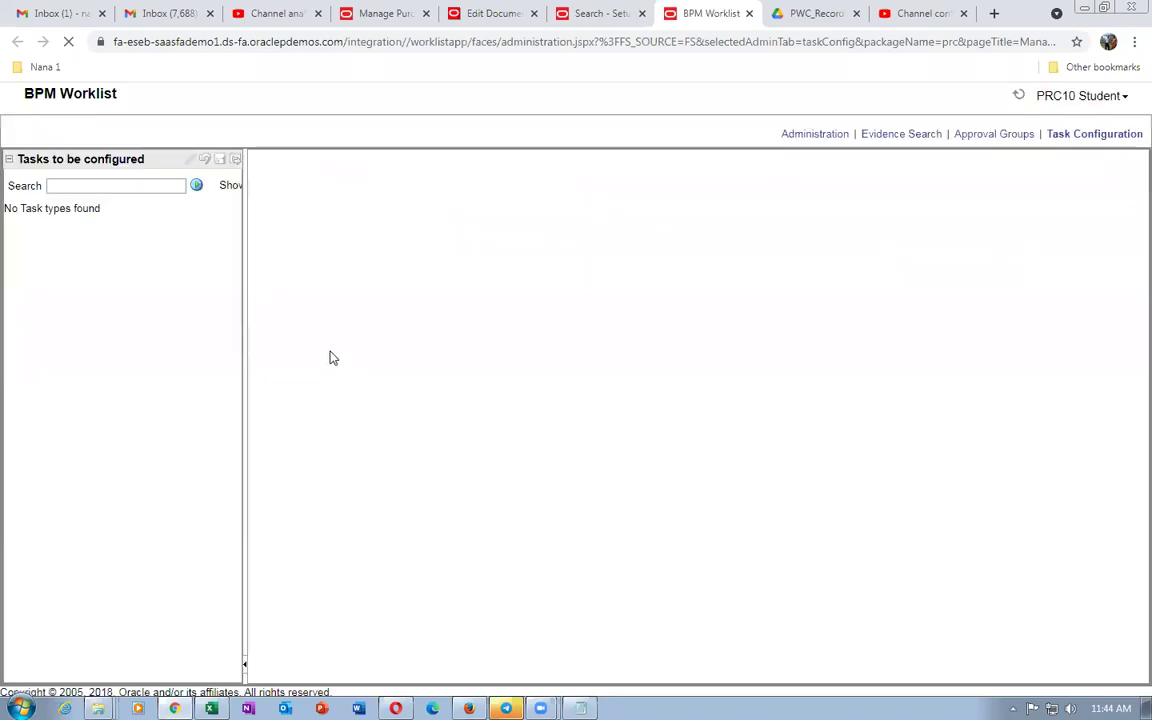
# Close the empty worklist and search tasks for 'man%sub%ied%acc%' instead.
pyautogui.click(749, 13)
pyautogui.tripleClick(375, 190)
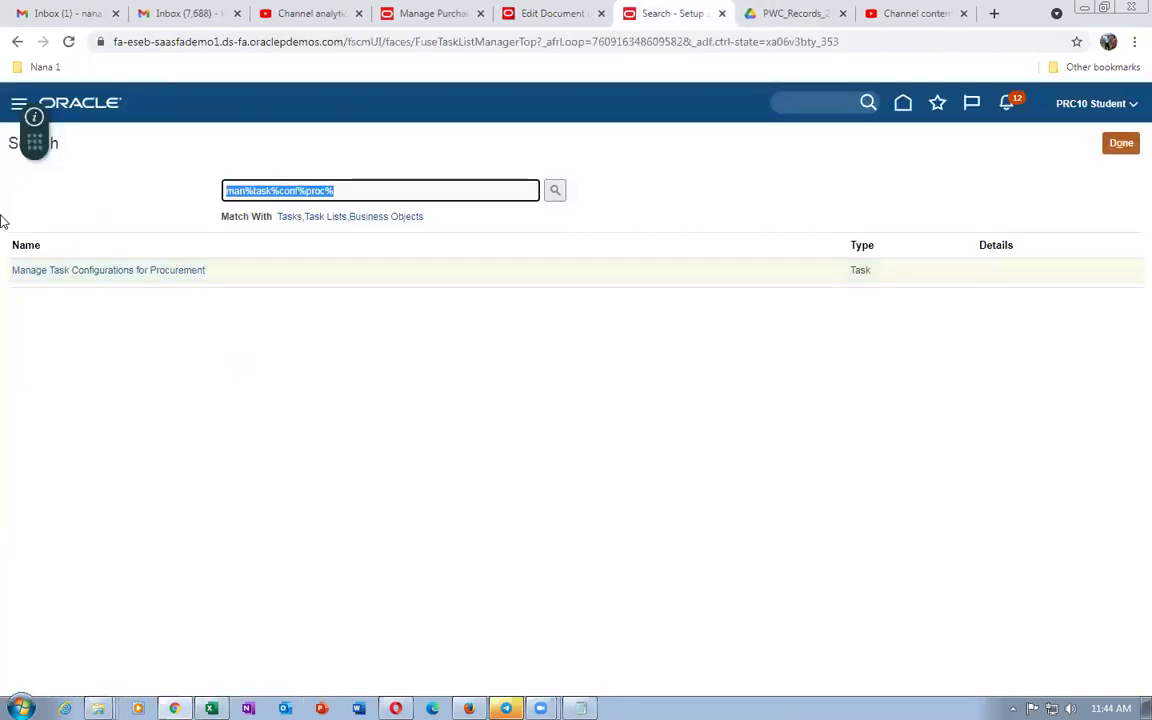
pyautogui.write('man%s')
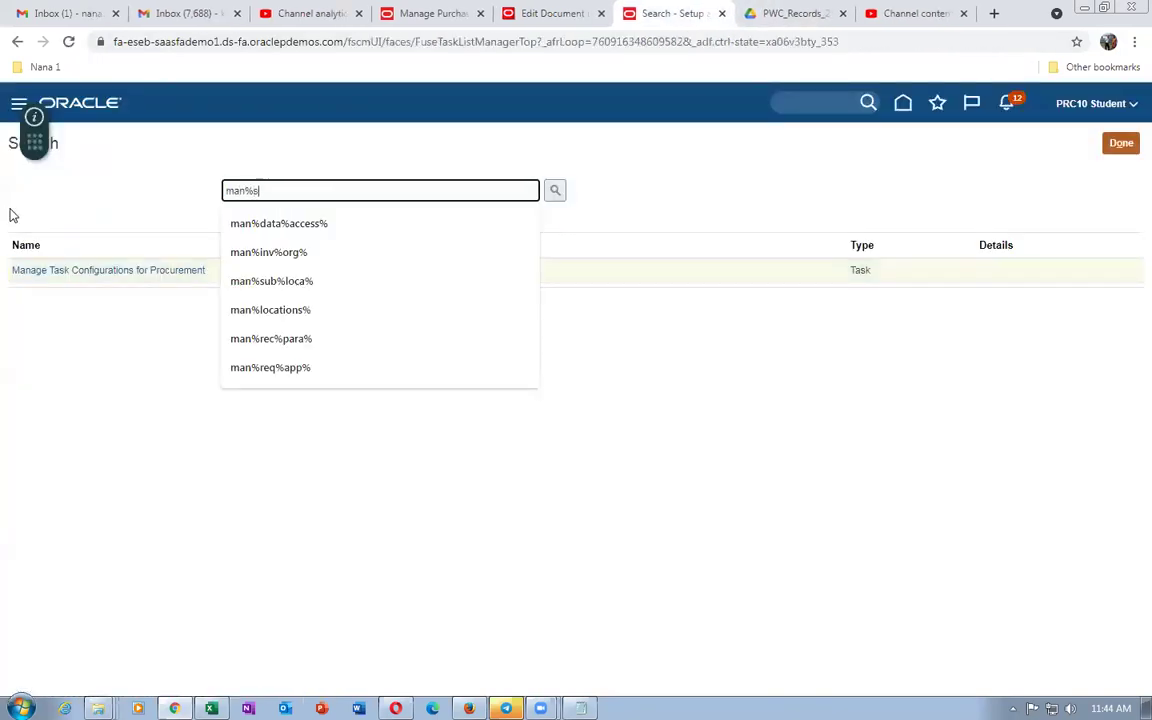
pyautogui.write('ub%ied%acc%')
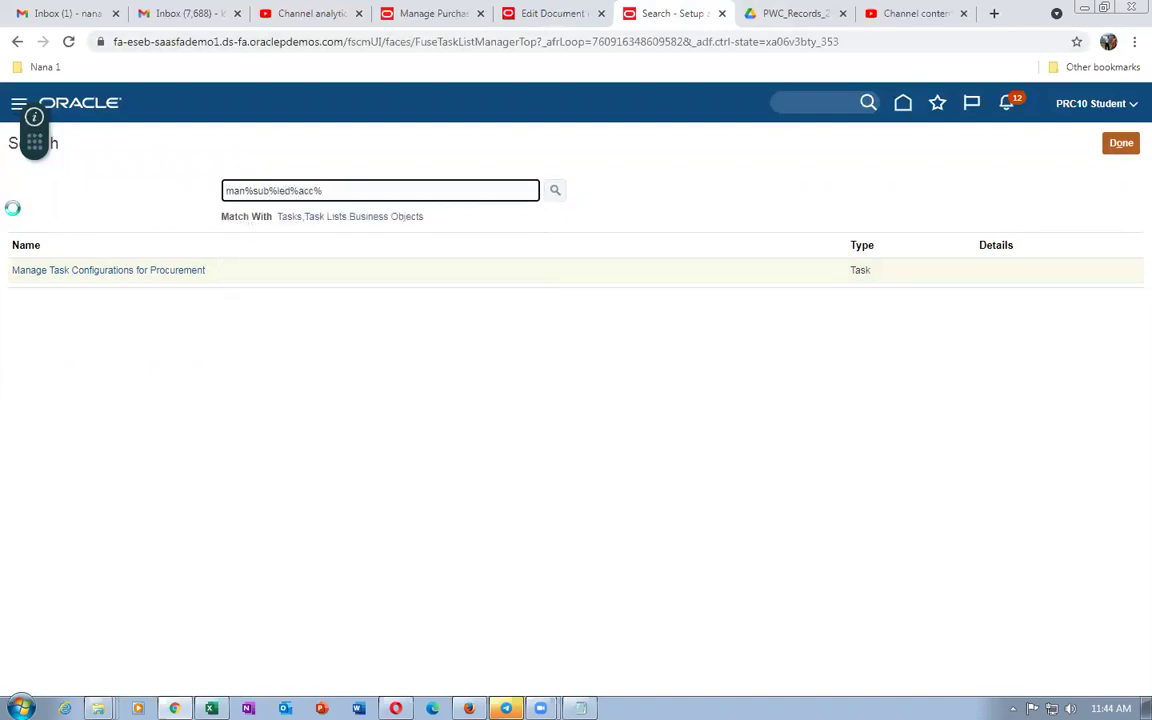
pyautogui.press('Return')
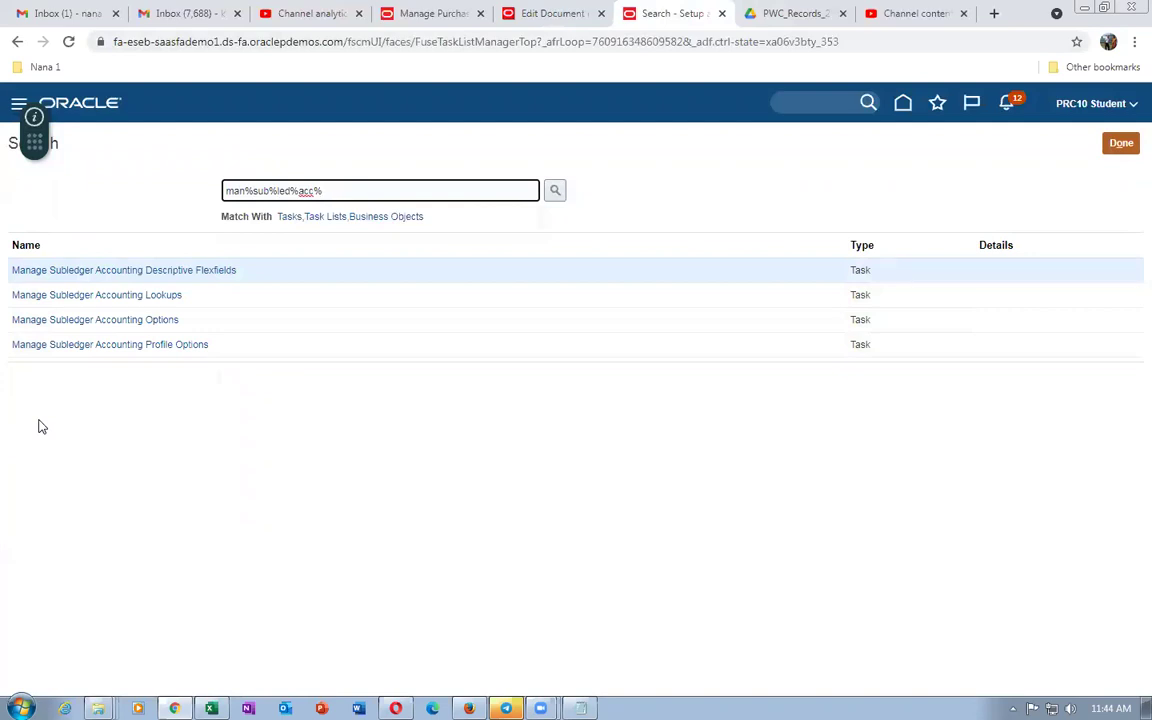
# Open Manage Subledger Accounting Options and choose US Primary Ledger as the ledger.
pyautogui.click(95, 322)
pyautogui.click(95, 322)
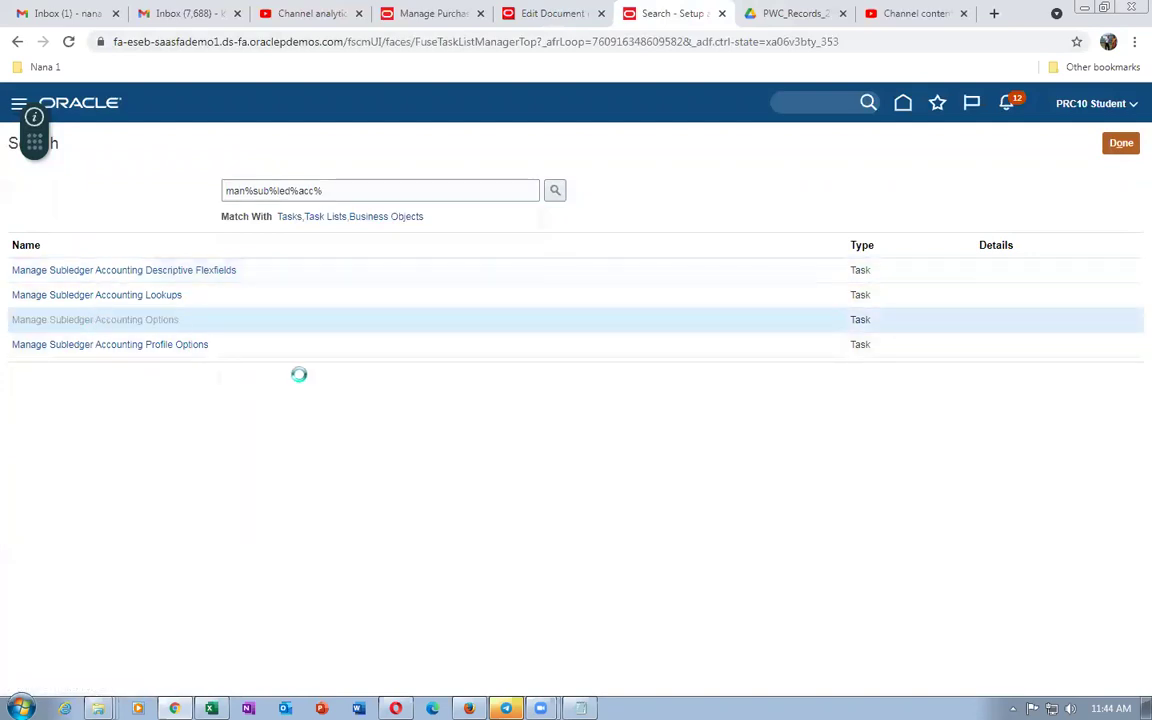
pyautogui.click(257, 227)
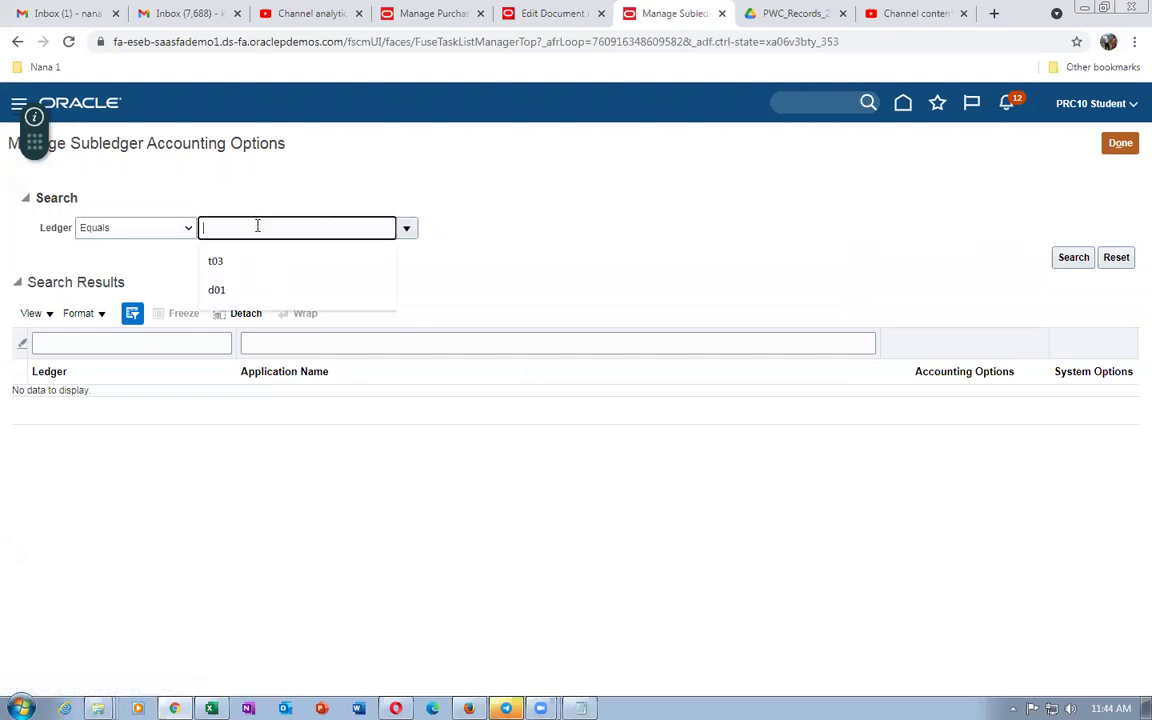
pyautogui.write('US1')
pyautogui.press('Tab')
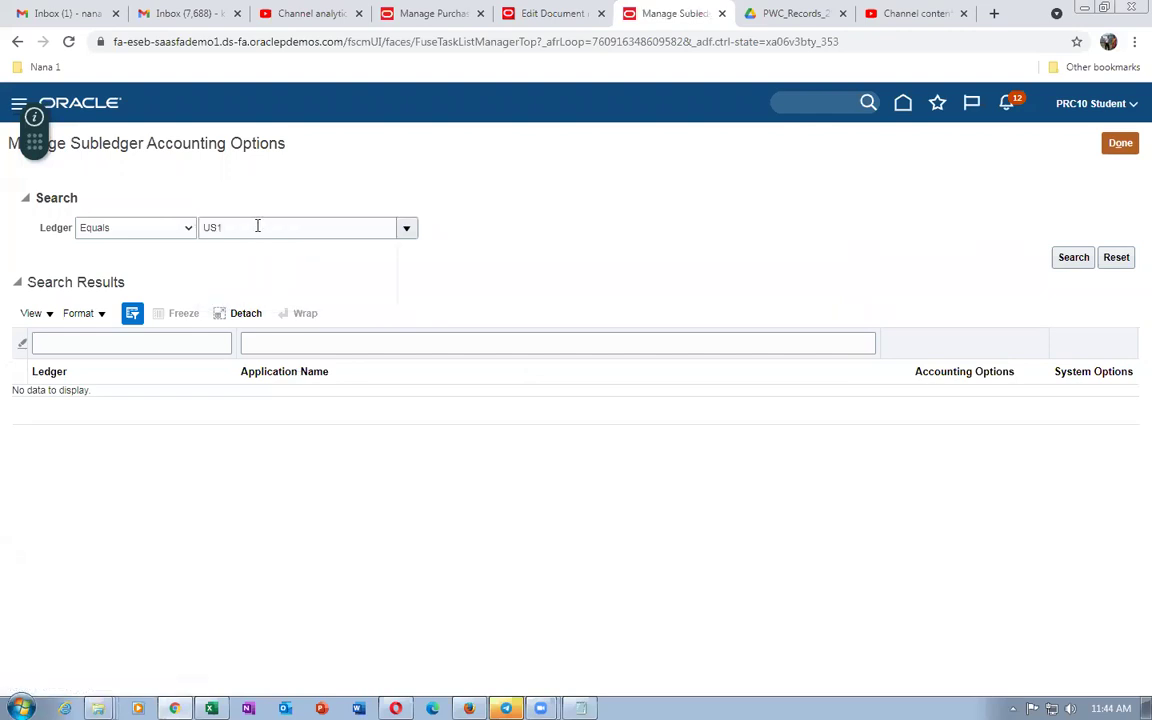
pyautogui.click(397, 347)
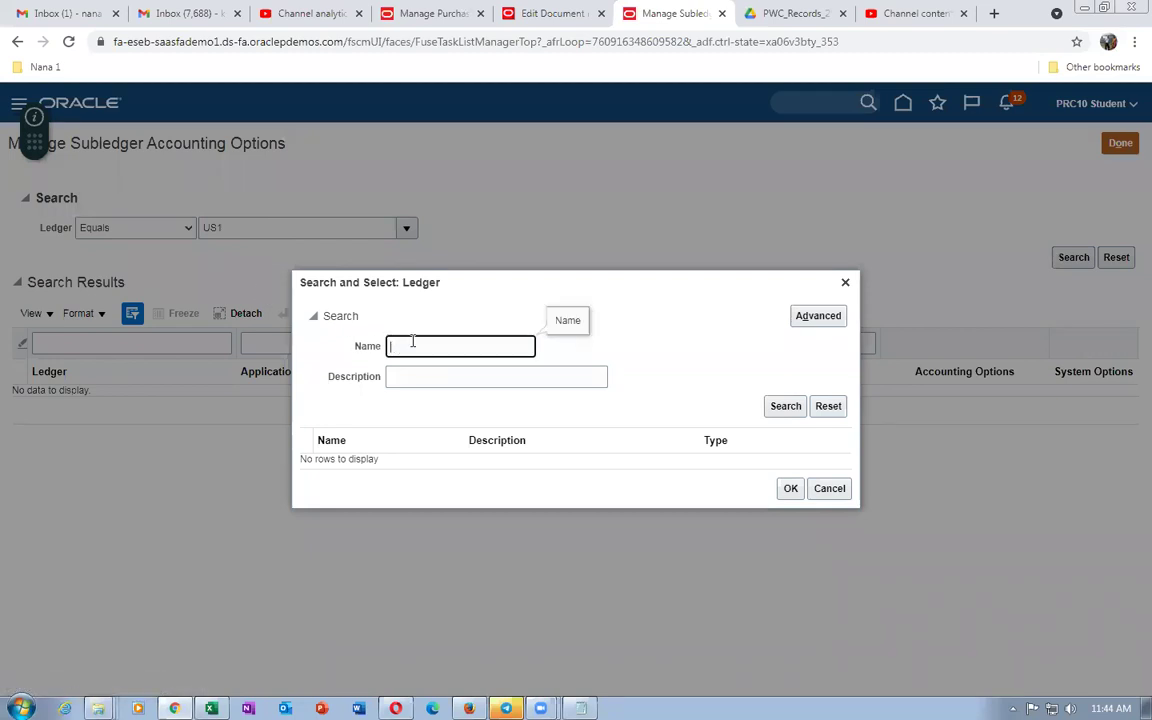
pyautogui.write('US pri')
pyautogui.click(788, 412)
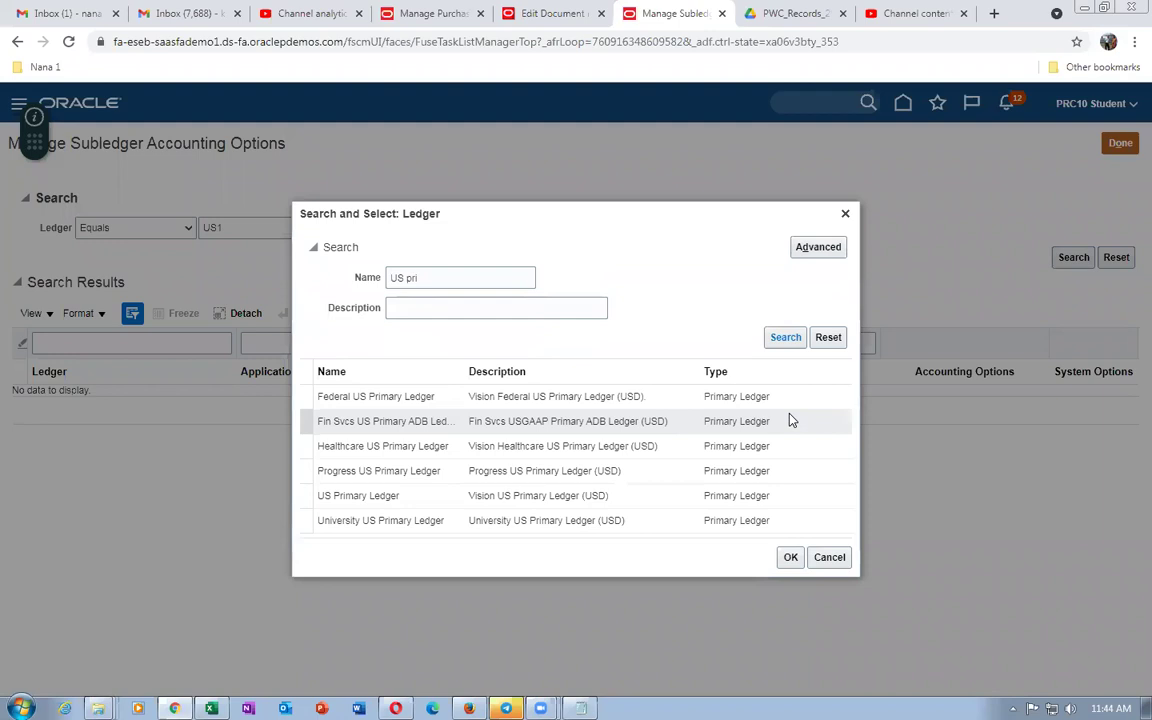
pyautogui.click(385, 495)
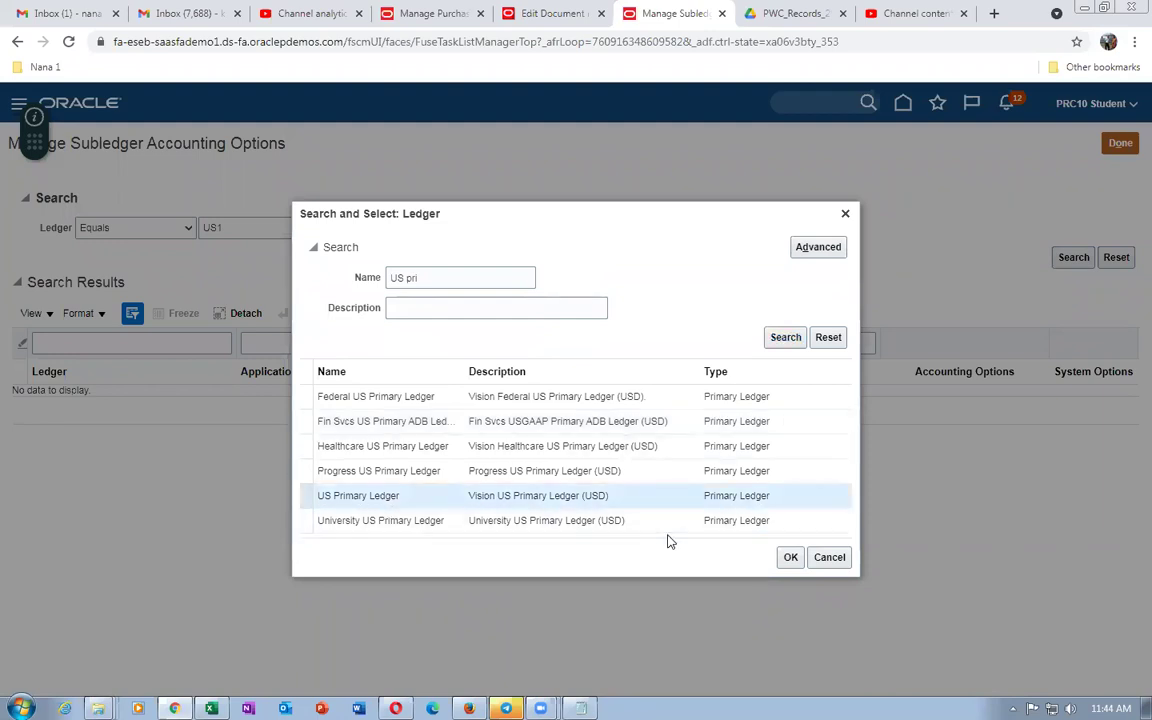
pyautogui.click(790, 558)
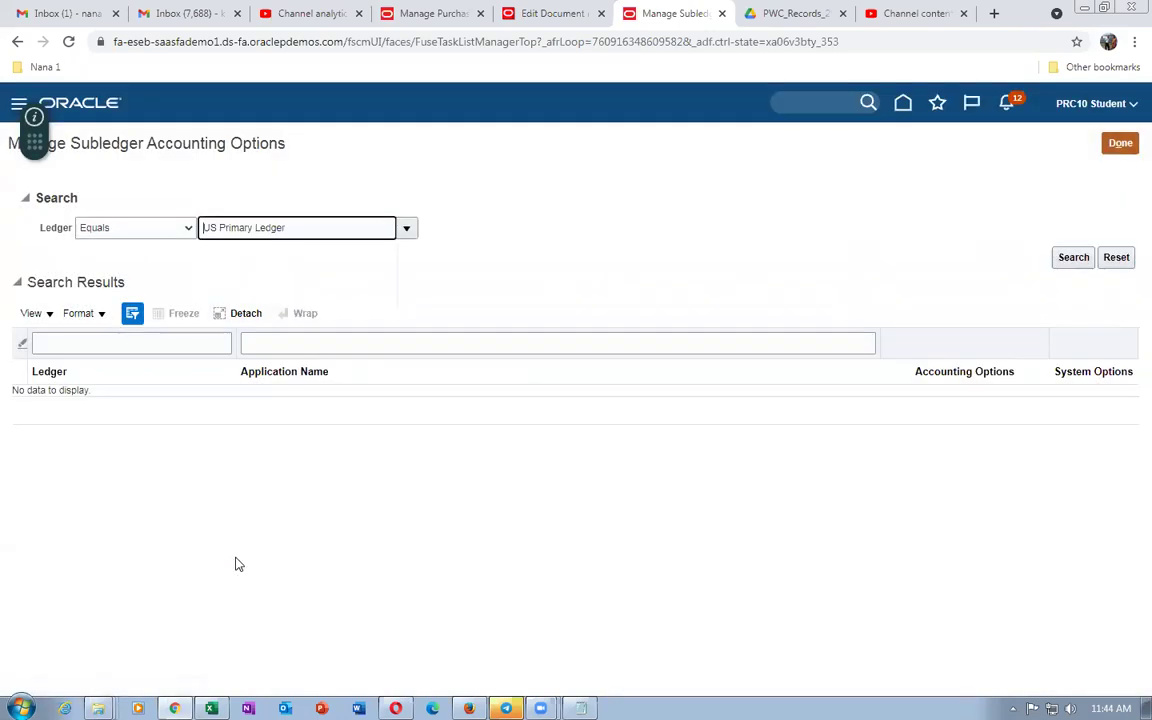
# List the ledger's subledger applications and edit the Purchasing accounting options.
pyautogui.click(1071, 259)
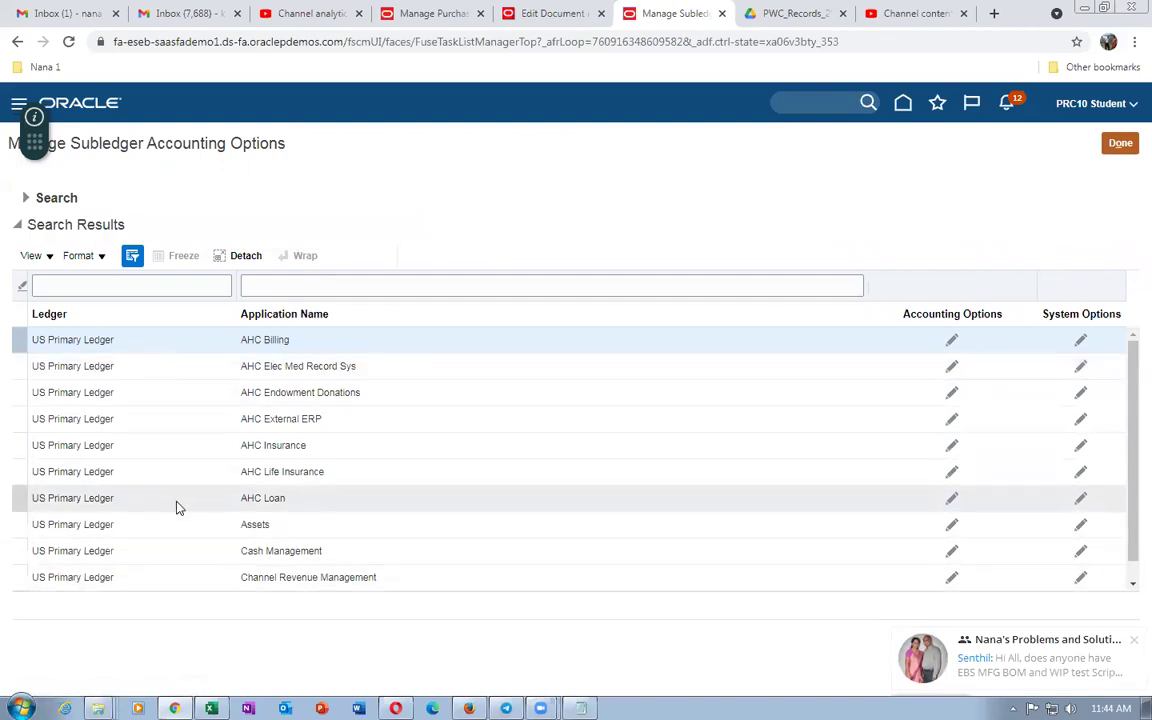
pyautogui.scroll(-2, 1090, 393)
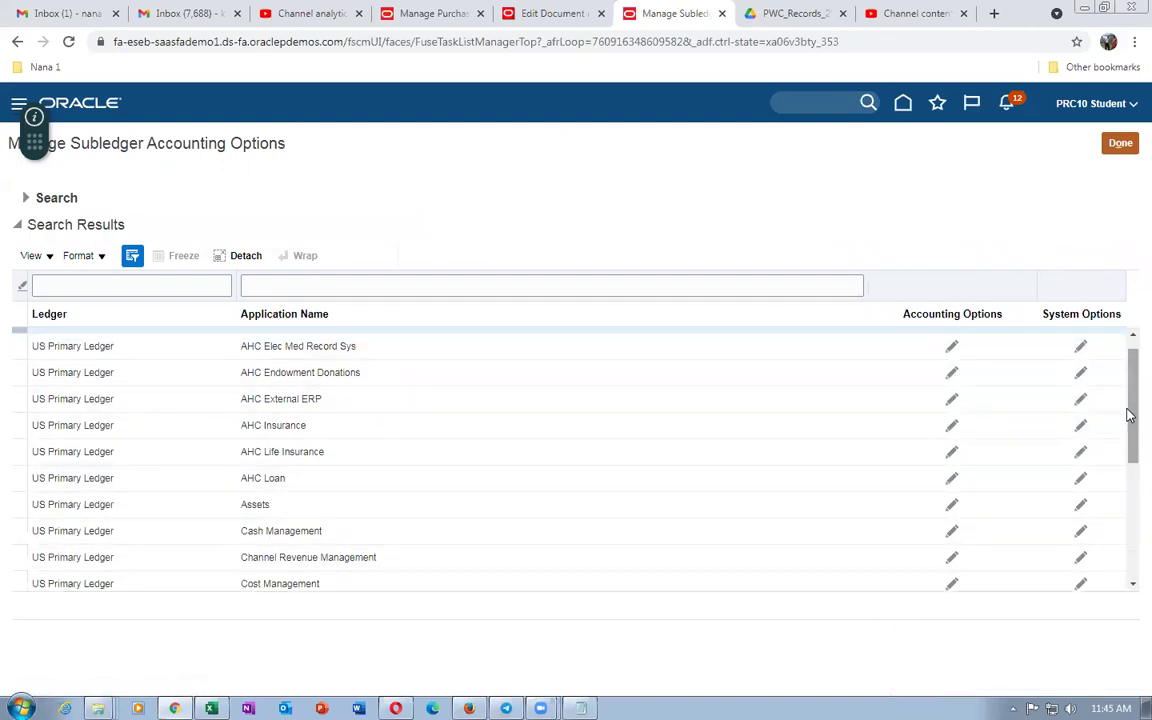
pyautogui.moveTo(1130, 415); pyautogui.dragTo(1130, 535)
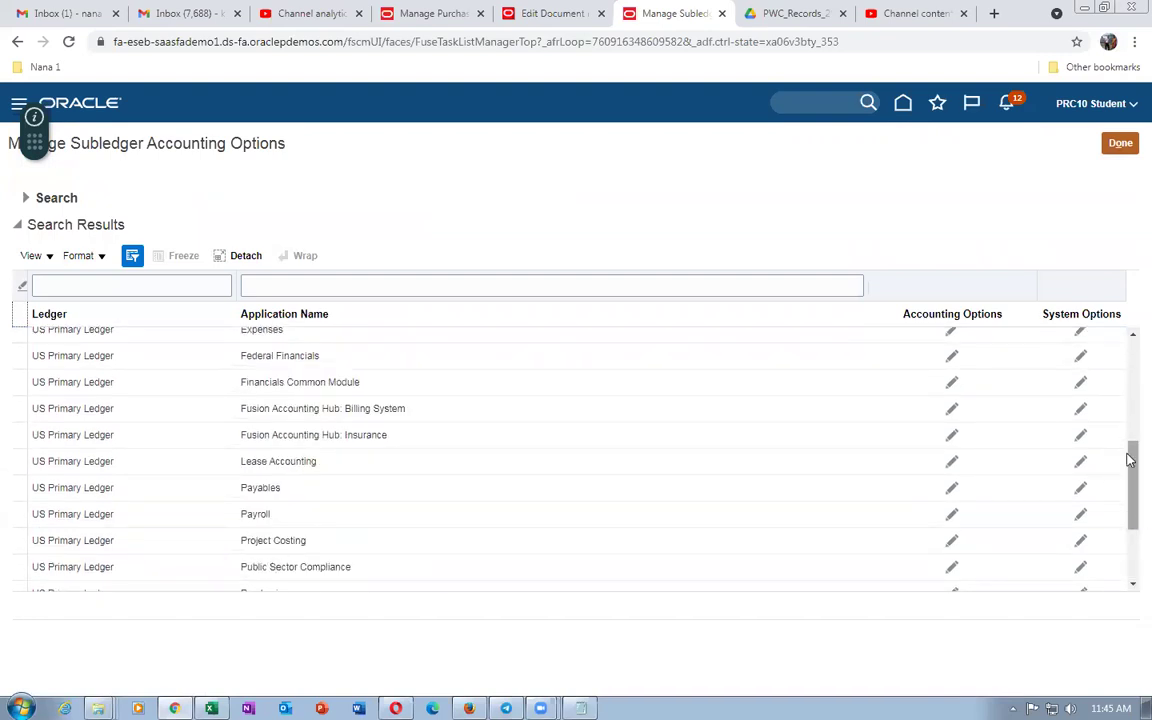
pyautogui.scroll(-3, 1129, 459)
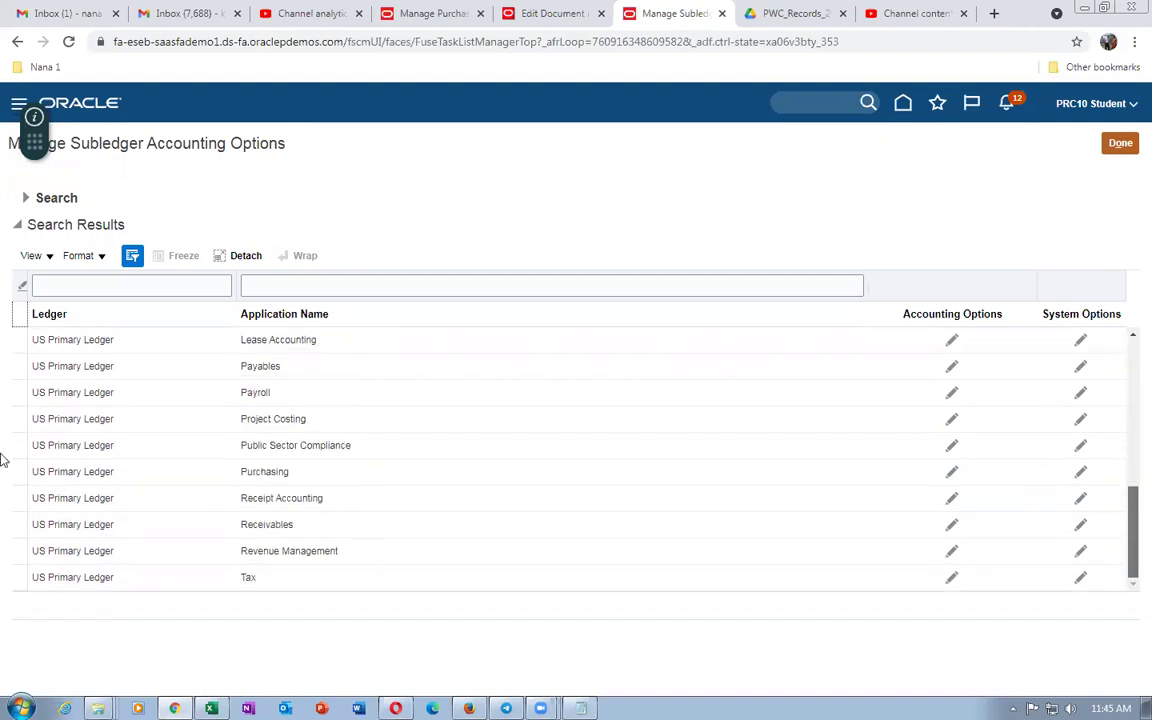
pyautogui.click(951, 470)
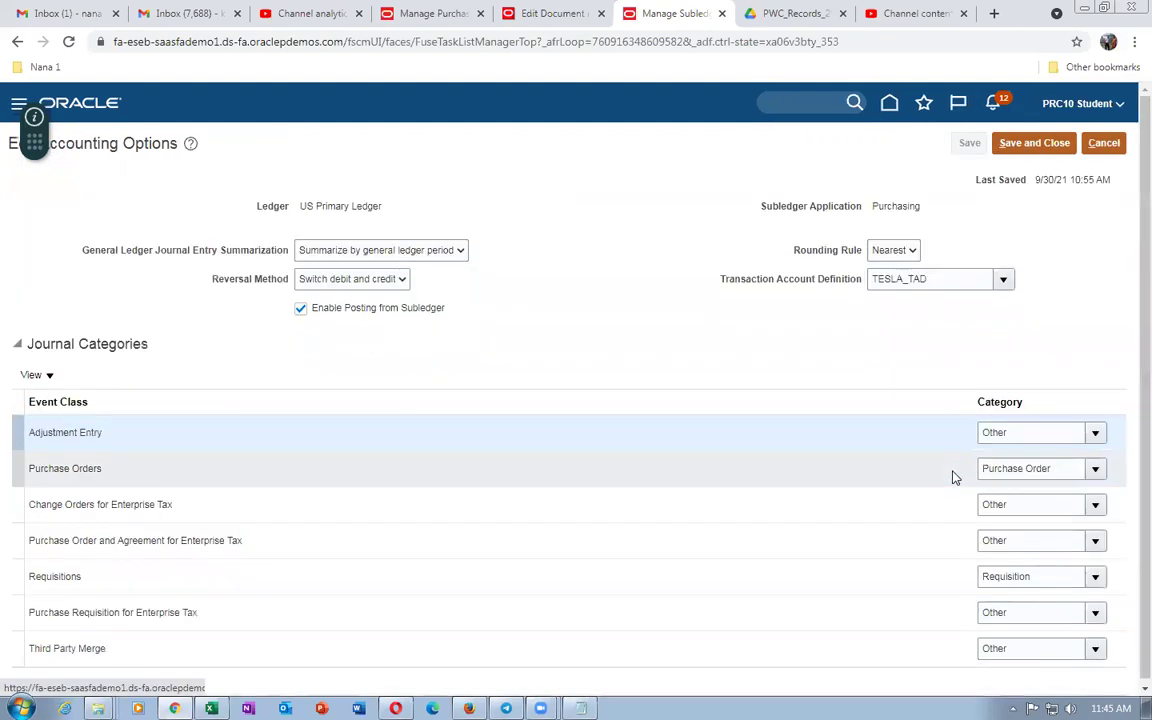
pyautogui.moveTo(944, 278); pyautogui.dragTo(845, 292)
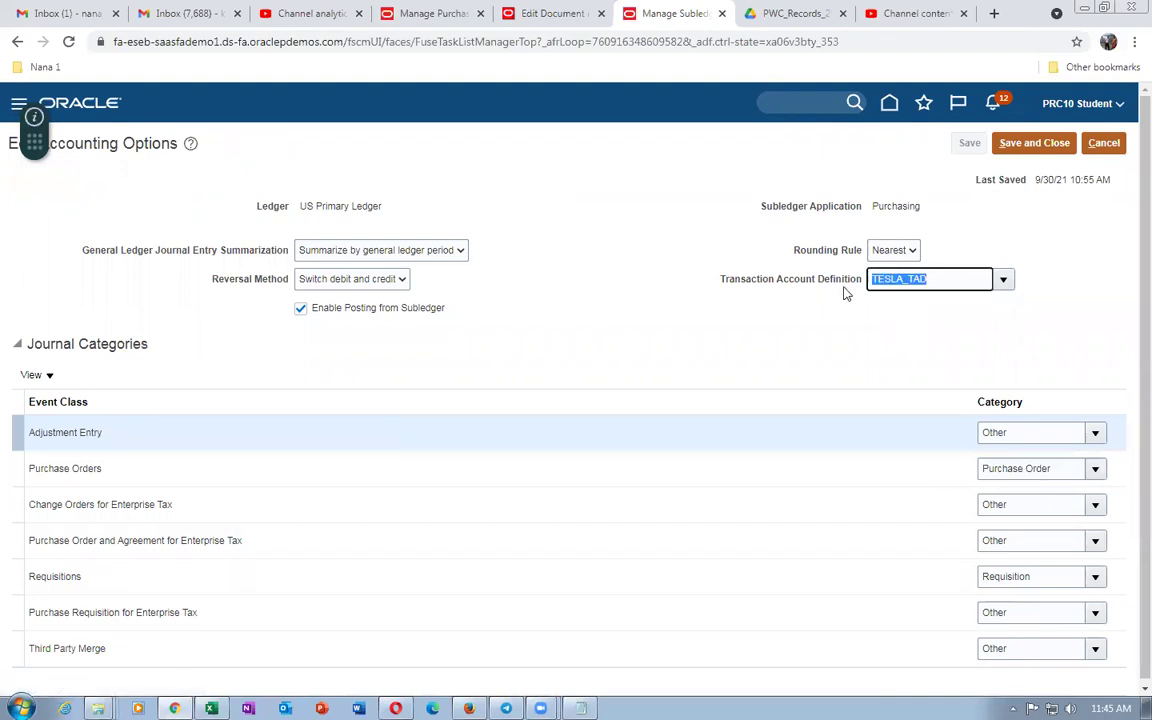
pyautogui.click(1004, 280)
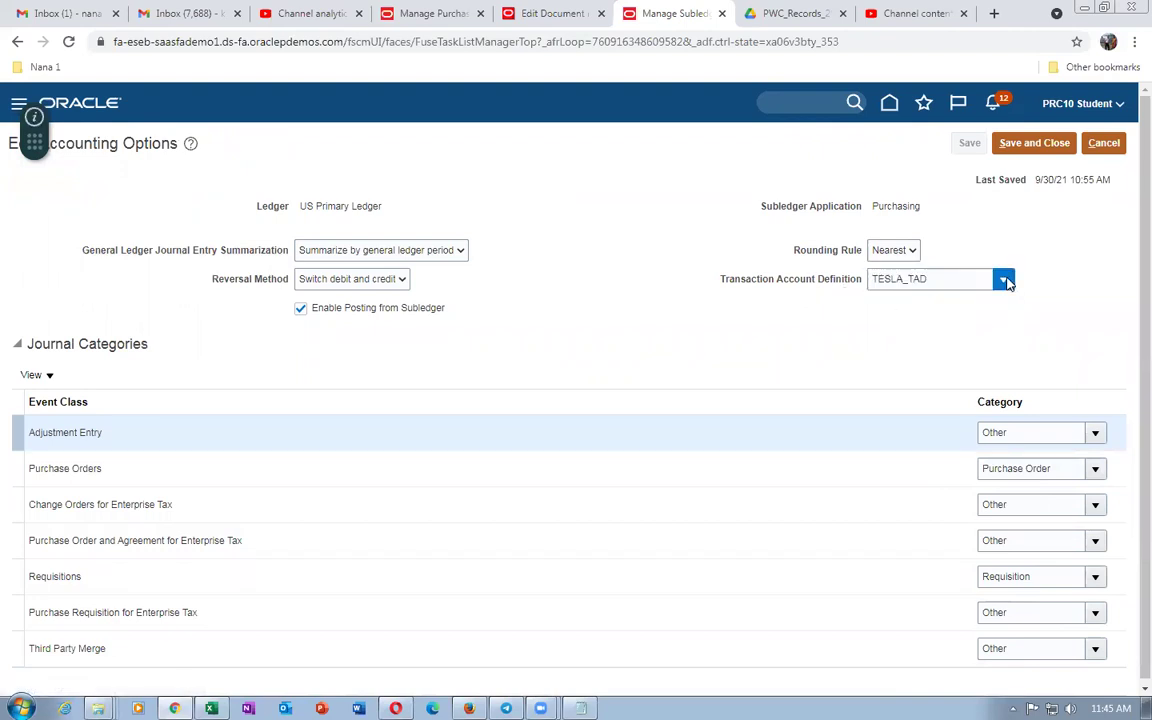
pyautogui.click(856, 333)
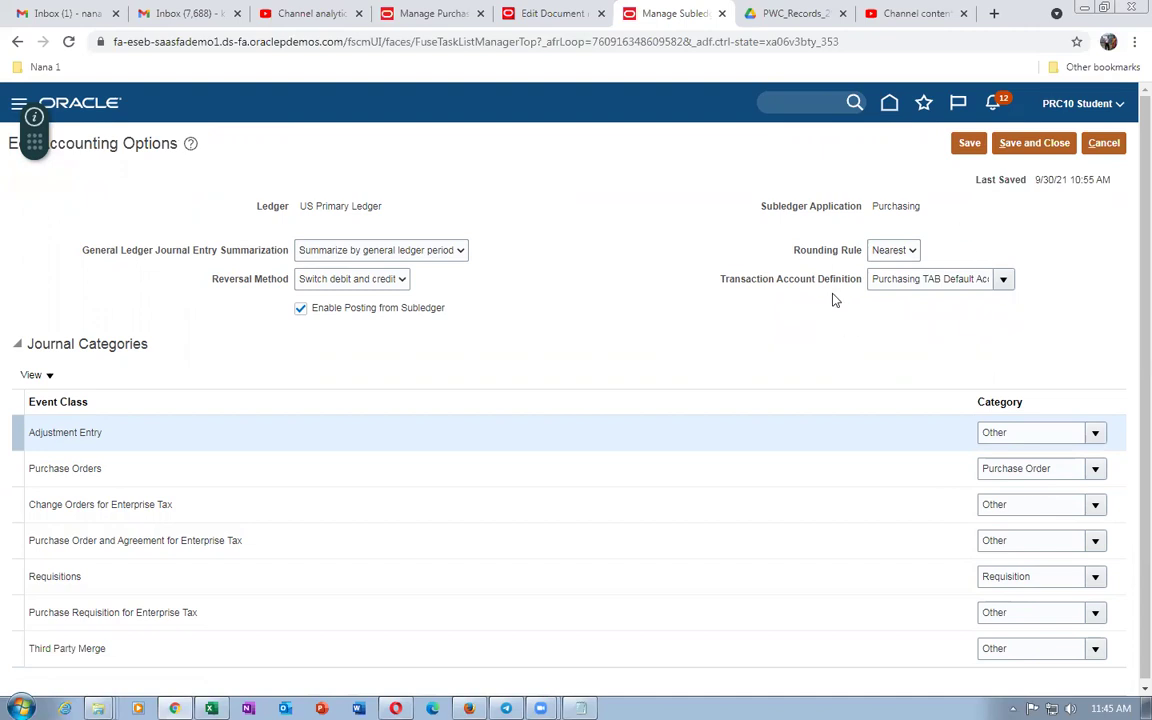
pyautogui.click(1048, 145)
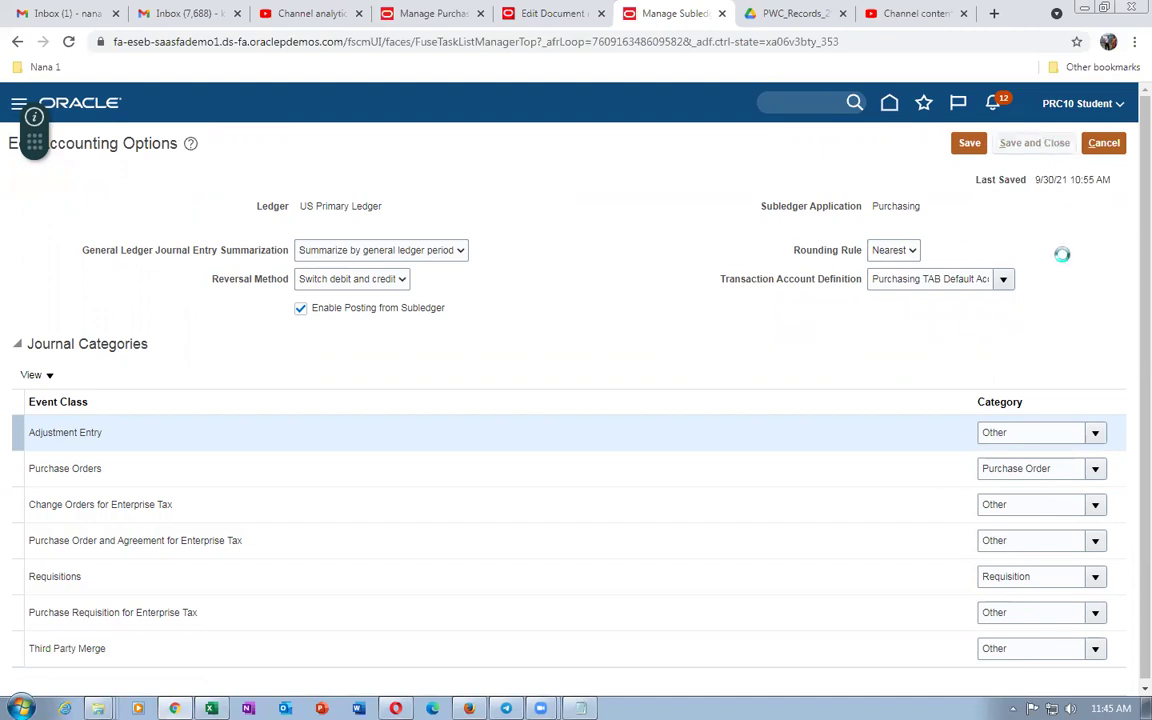
pyautogui.click(1118, 142)
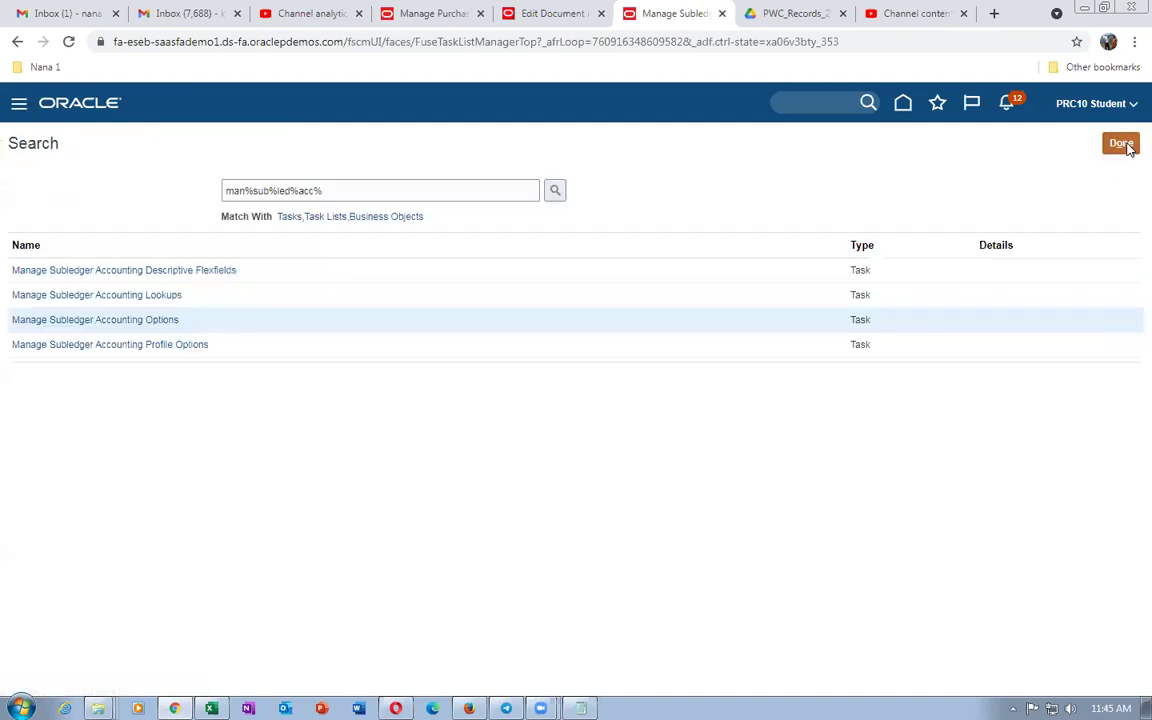
# Leave setup, sign out and back in, then open Procurement > Purchase Orders.
pyautogui.click(1123, 145)
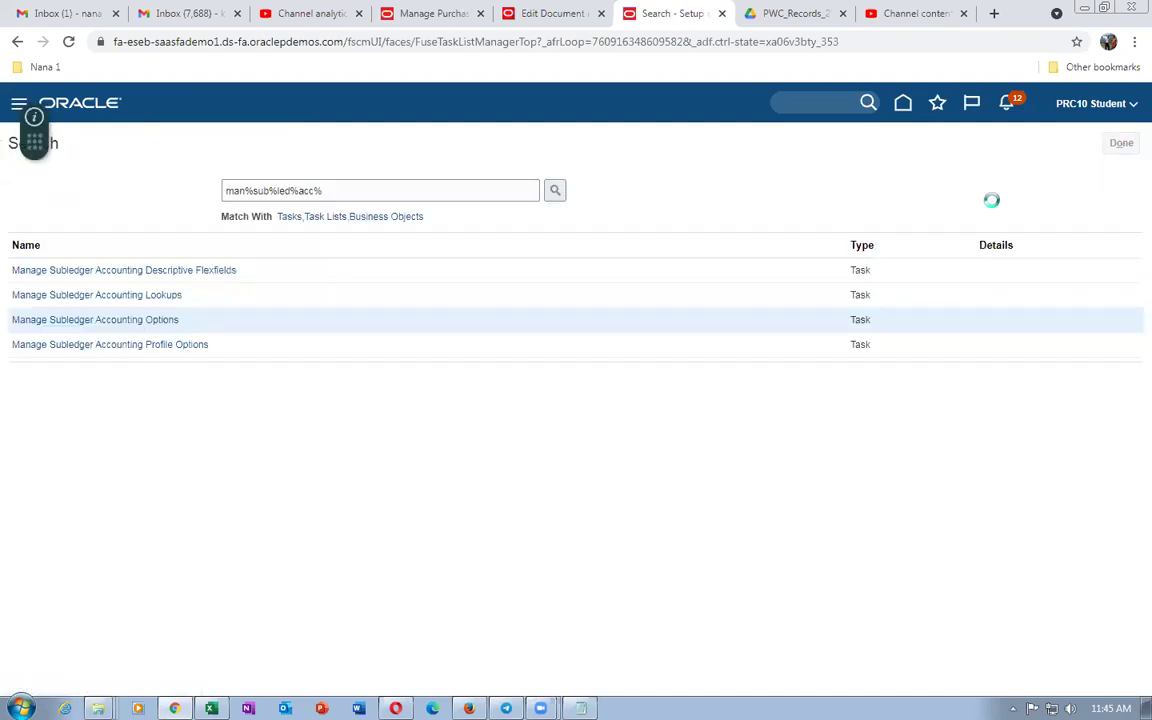
pyautogui.click(1088, 105)
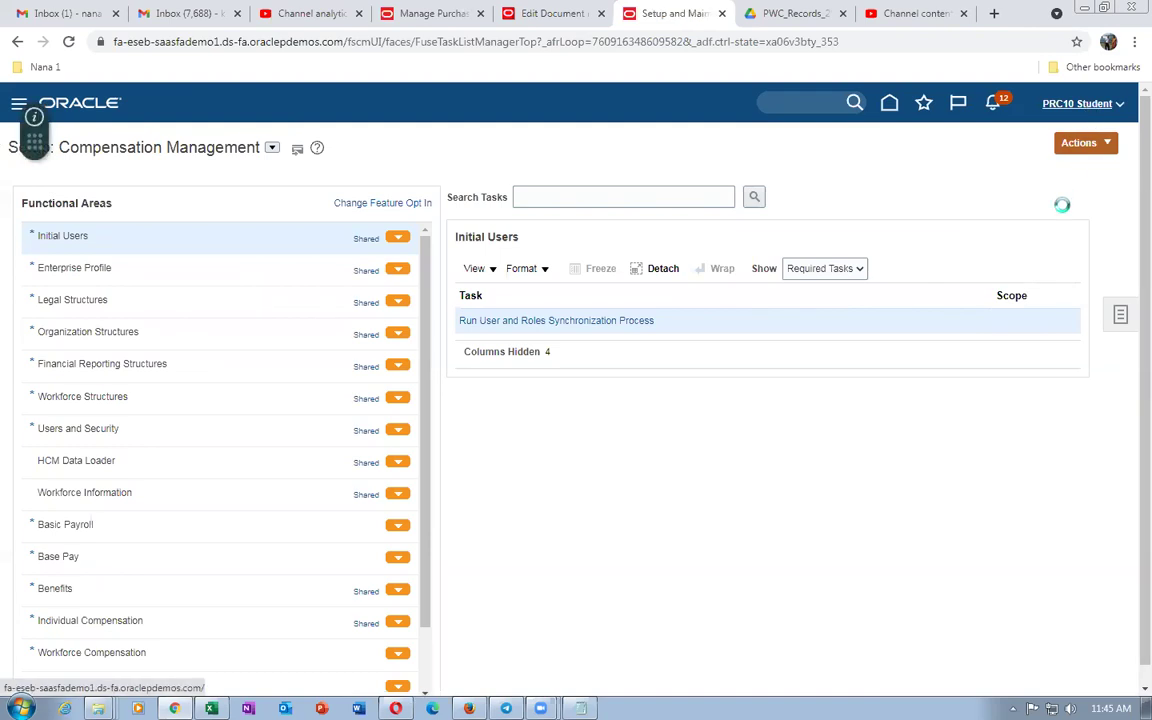
pyautogui.click(1085, 139)
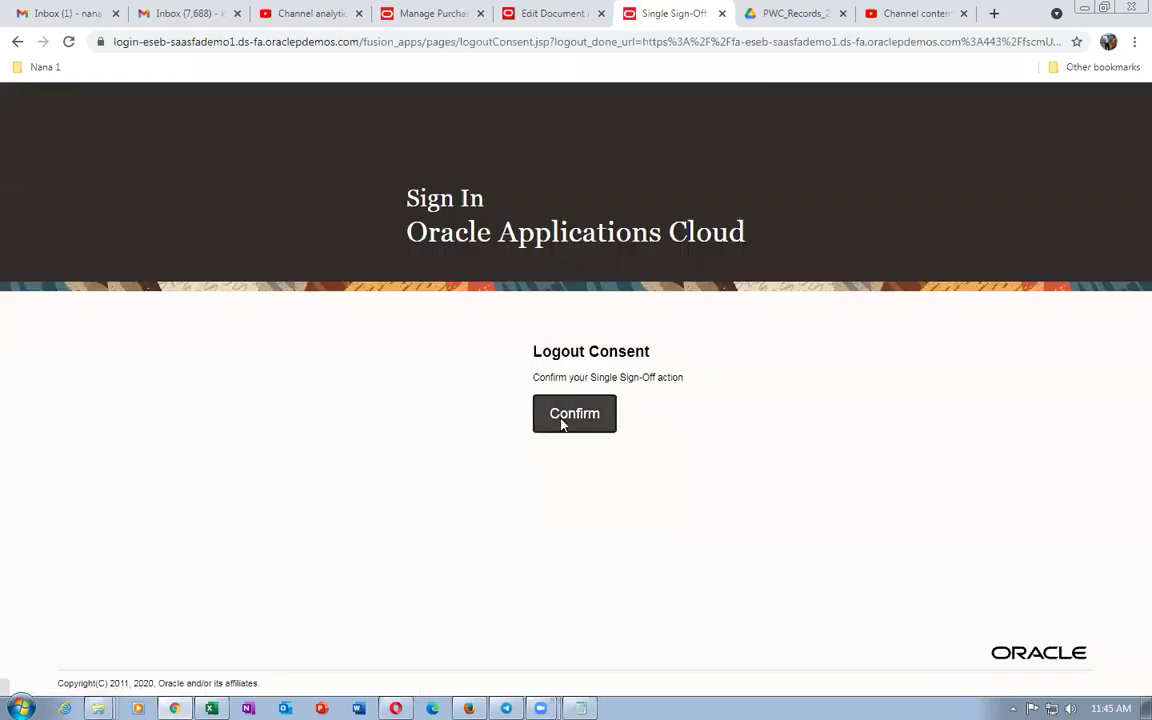
pyautogui.click(564, 422)
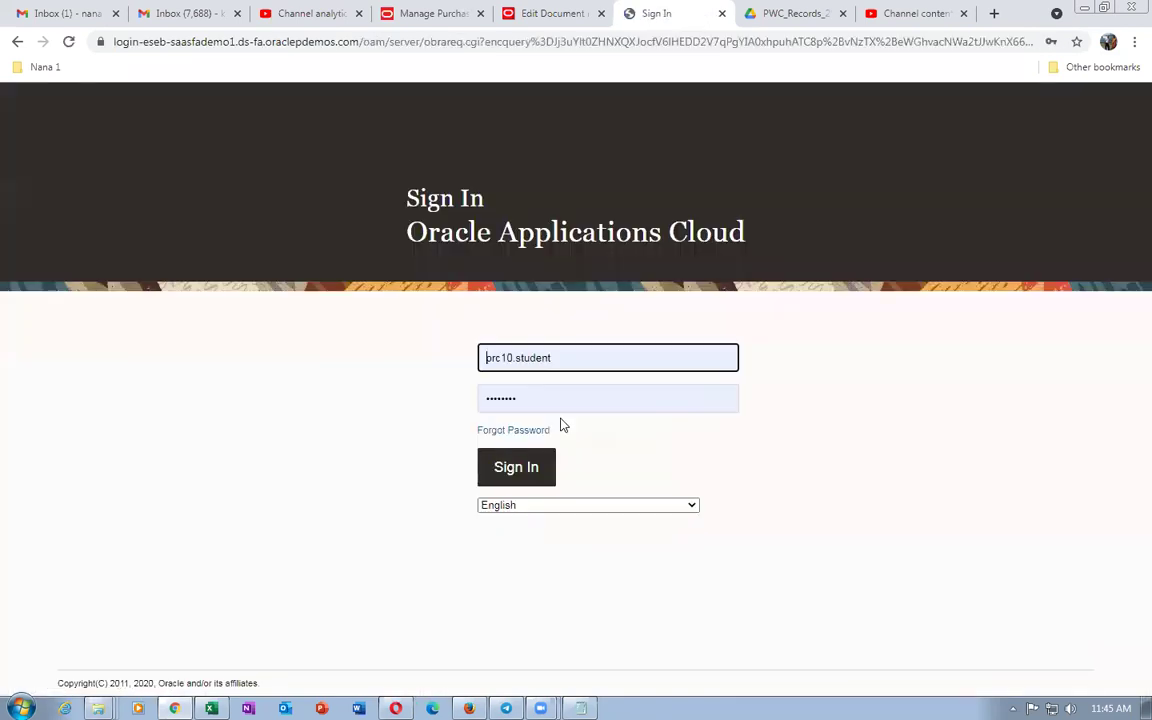
pyautogui.click(545, 466)
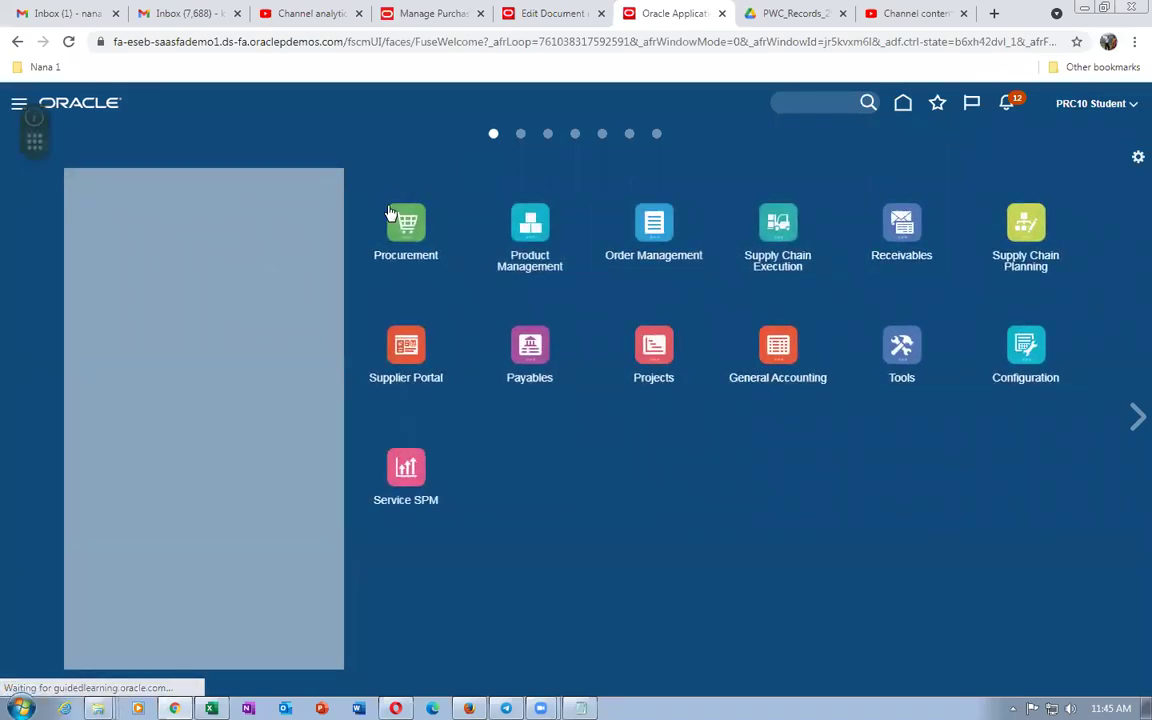
pyautogui.click(404, 224)
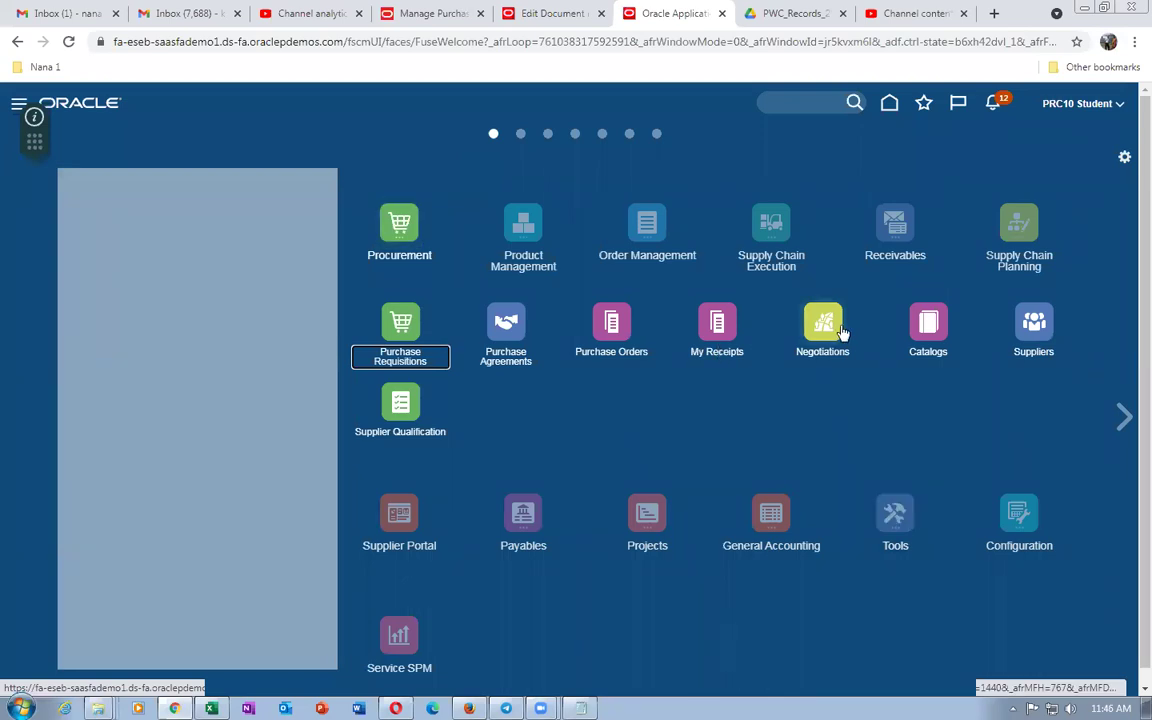
pyautogui.click(611, 325)
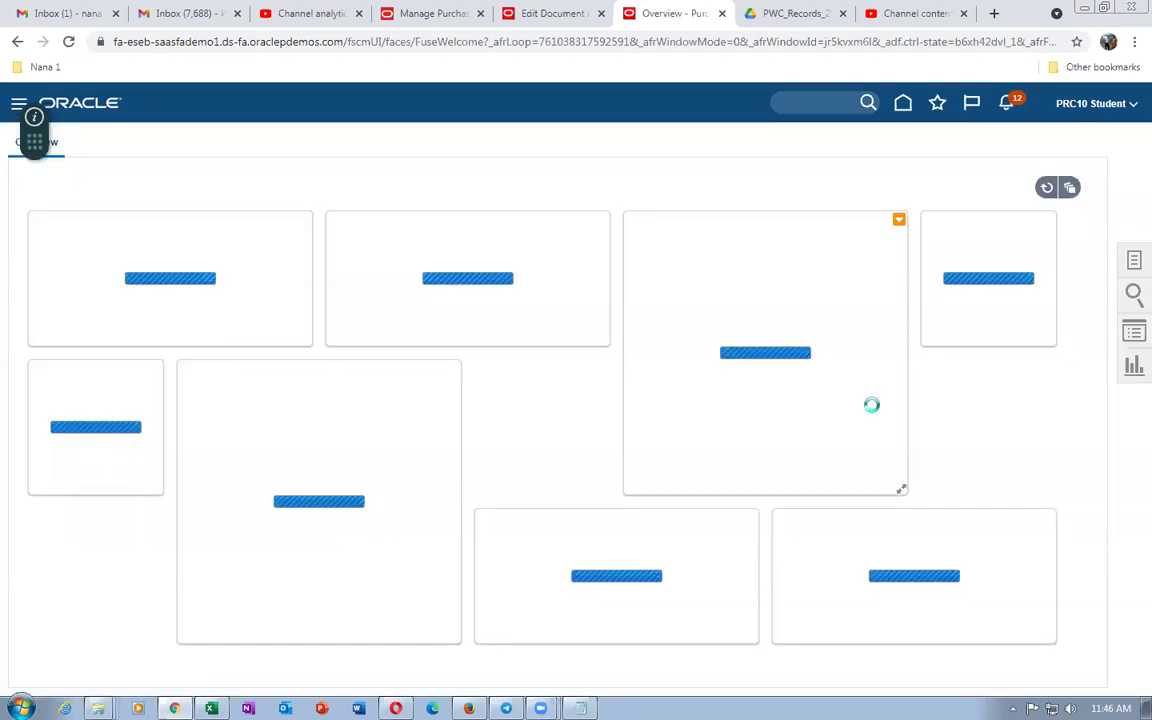
# Search Manage Orders for order US164264.
pyautogui.click(1130, 263)
pyautogui.click(1039, 232)
pyautogui.click(805, 322)
pyautogui.write('US164264')
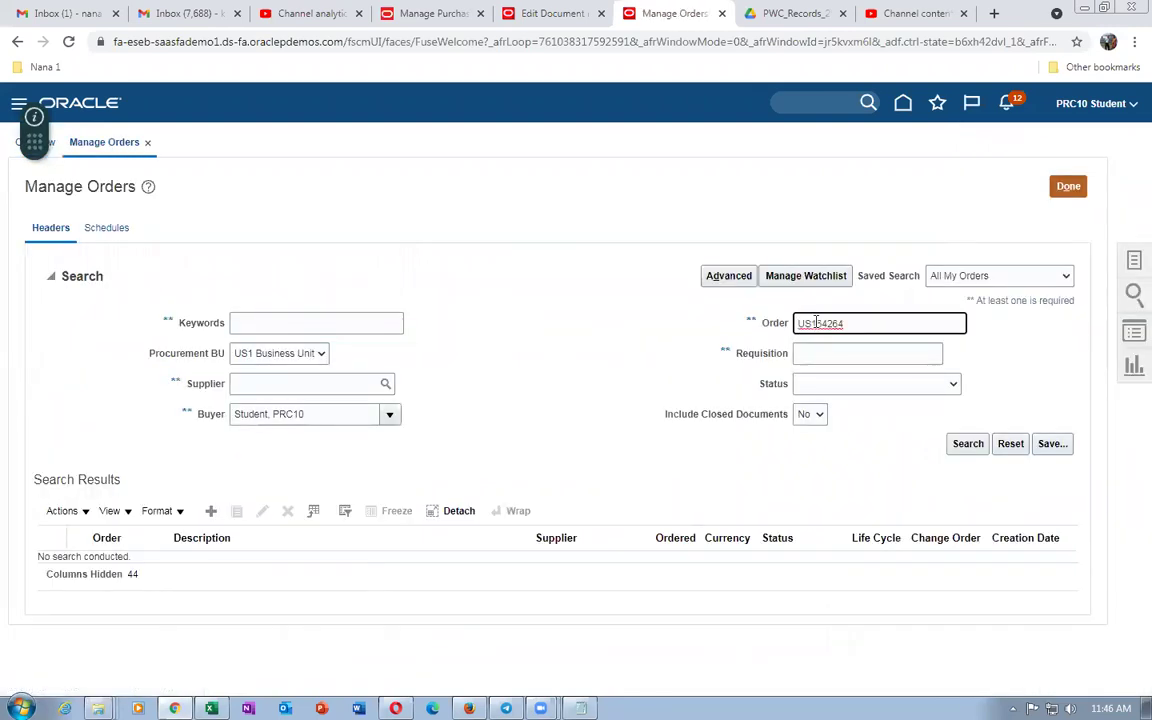
pyautogui.click(966, 443)
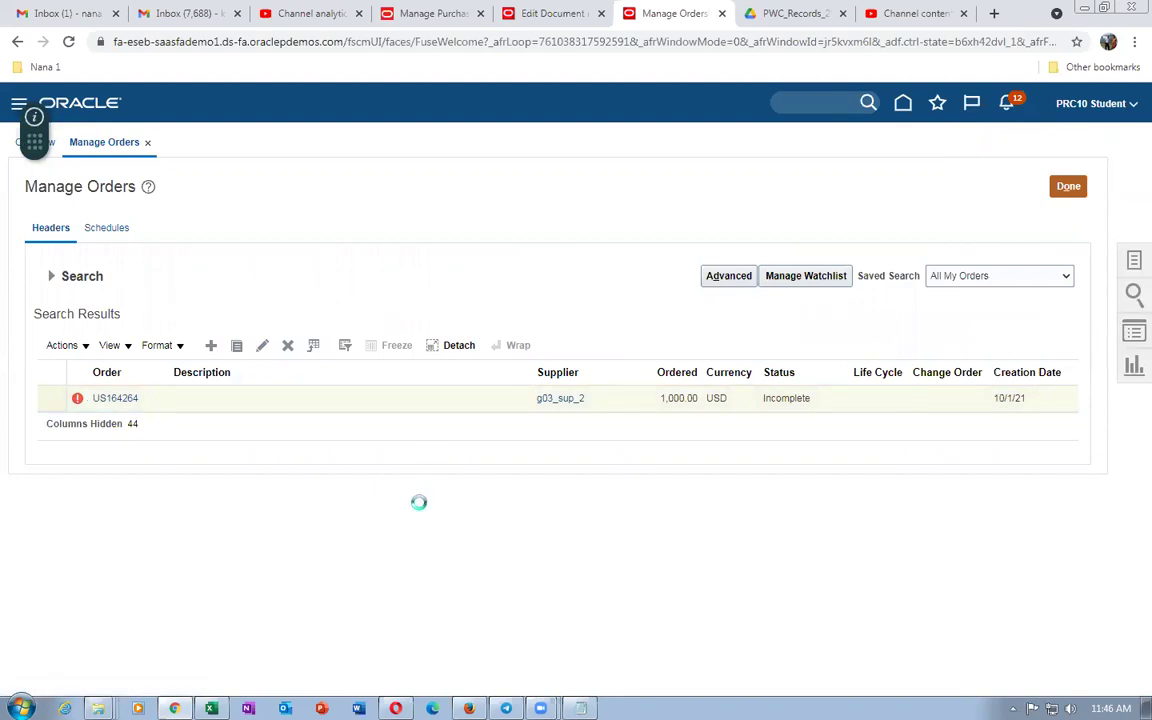
# Validate US164264, submit it for approval, and refresh the search results.
pyautogui.click(868, 186)
pyautogui.click(876, 209)
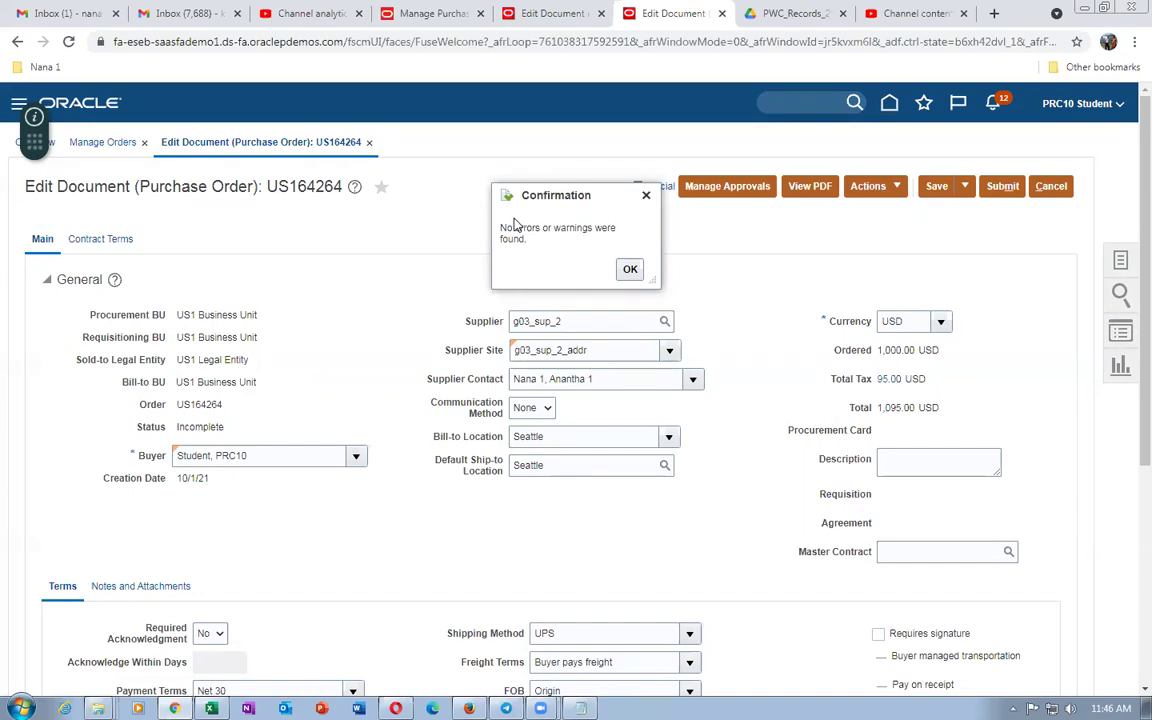
pyautogui.click(628, 267)
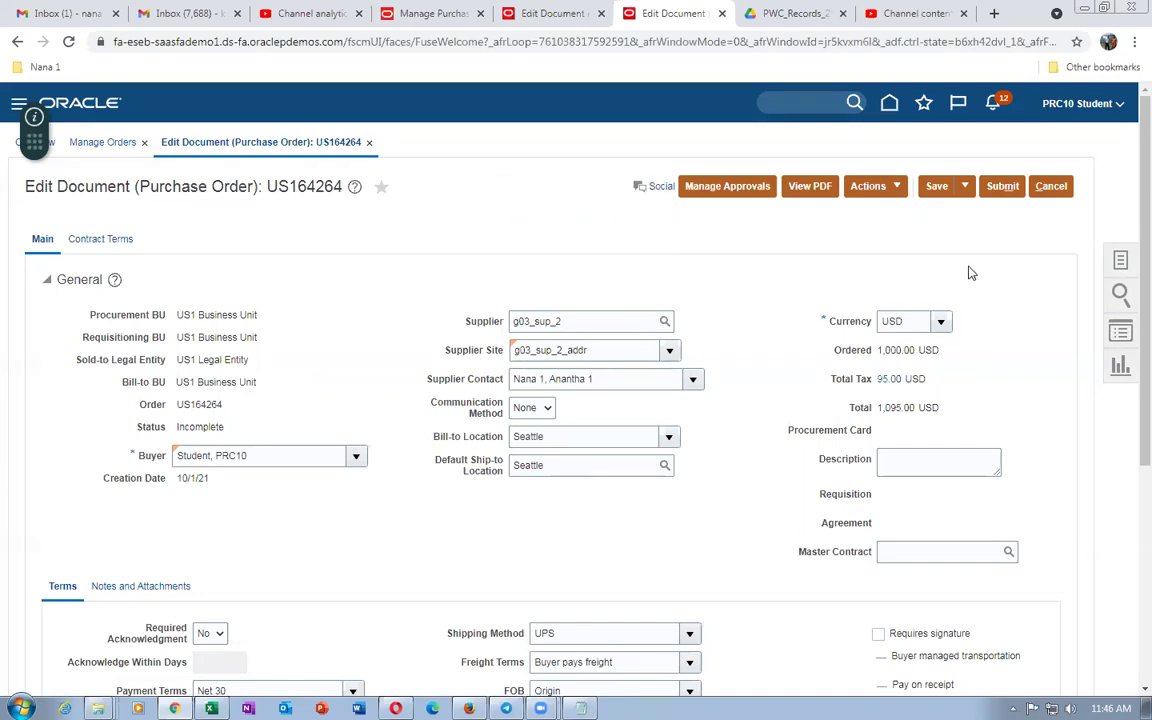
pyautogui.click(1002, 186)
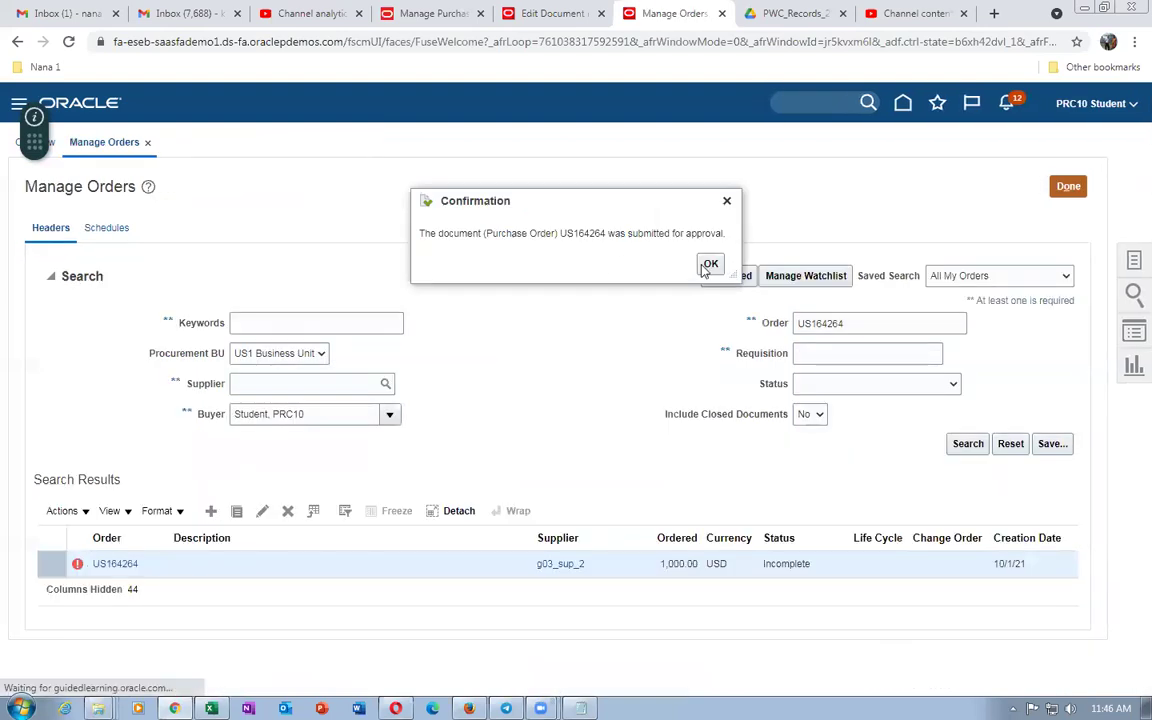
pyautogui.click(708, 266)
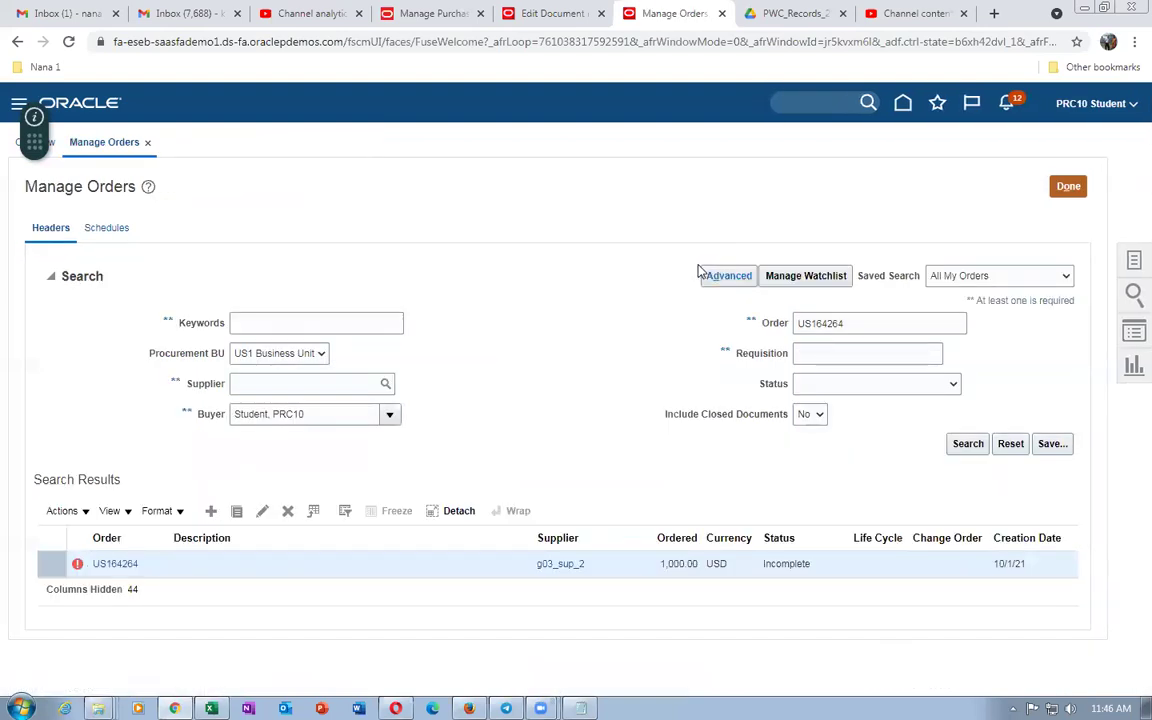
pyautogui.click(968, 445)
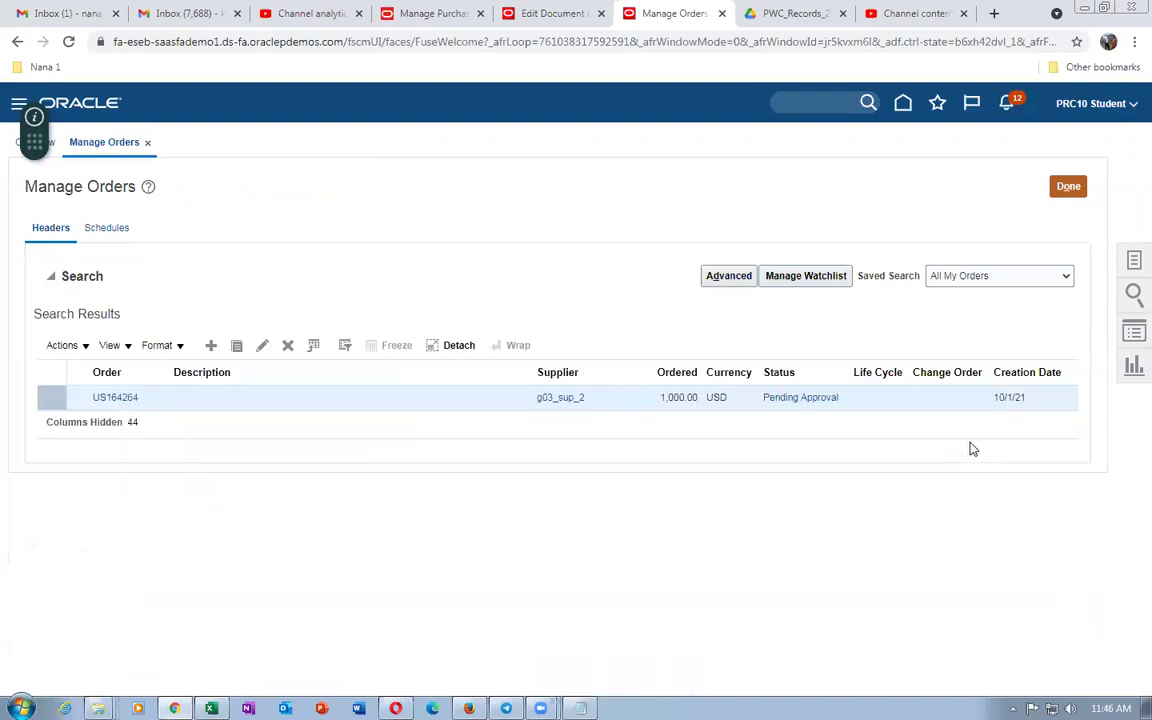
# Rerun the order search and open purchase order US164264.
pyautogui.click(51, 276)
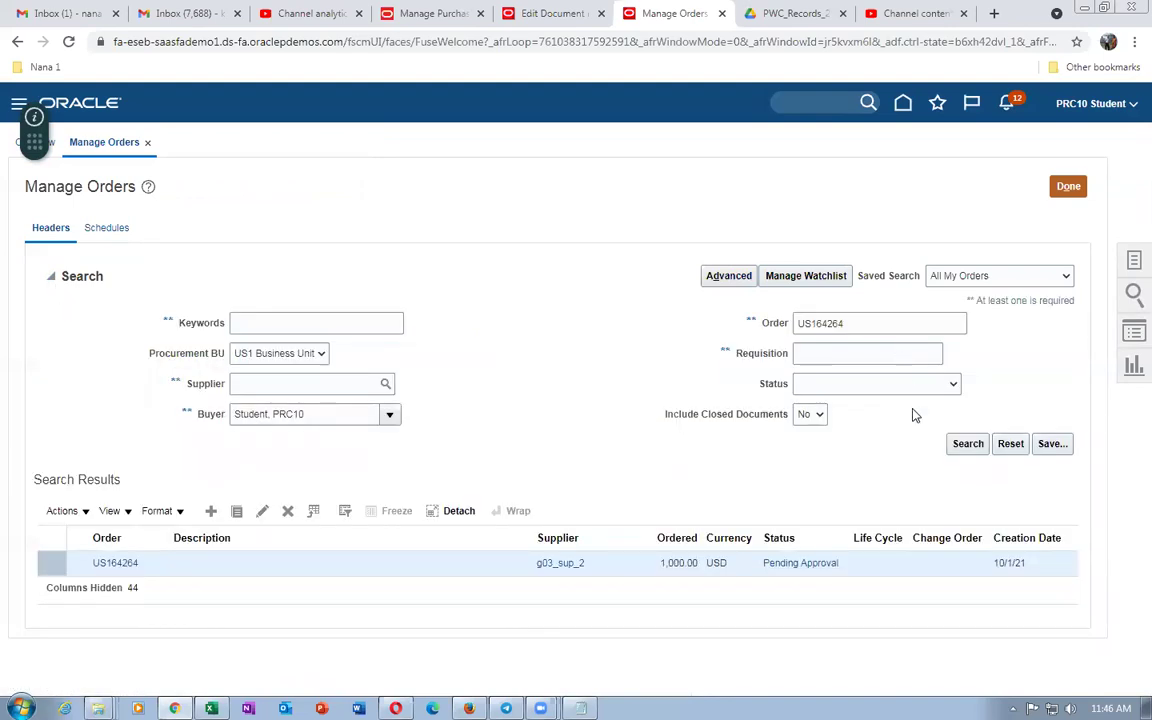
pyautogui.click(955, 445)
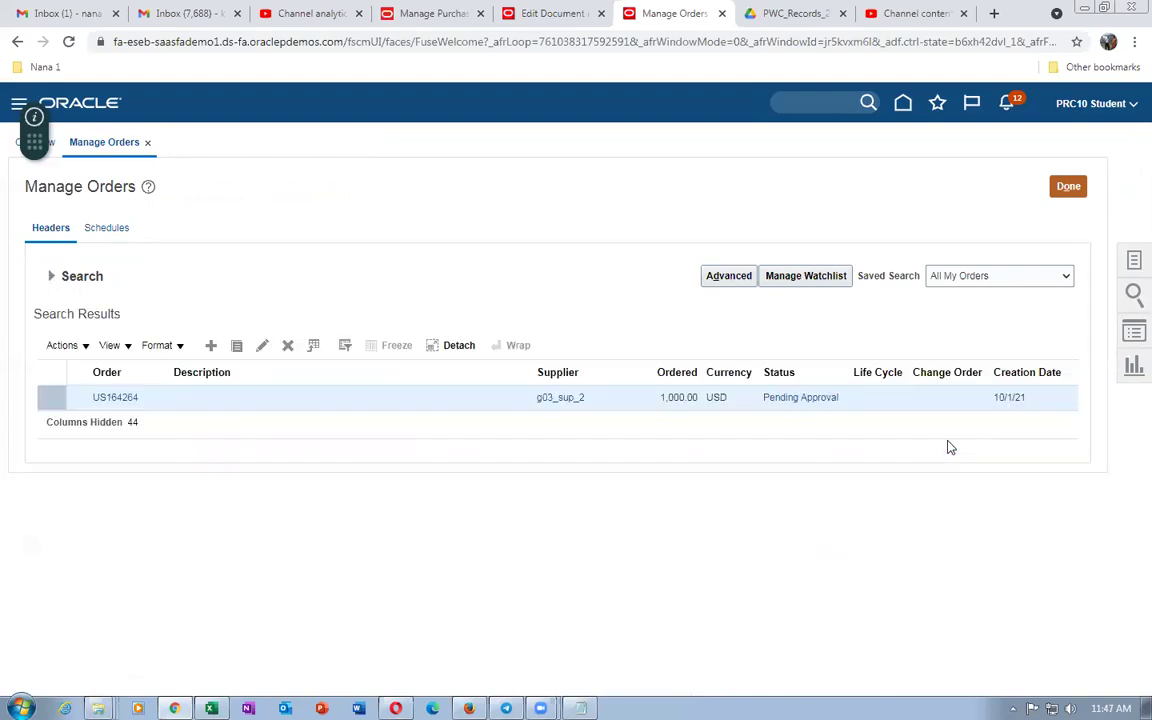
pyautogui.click(115, 398)
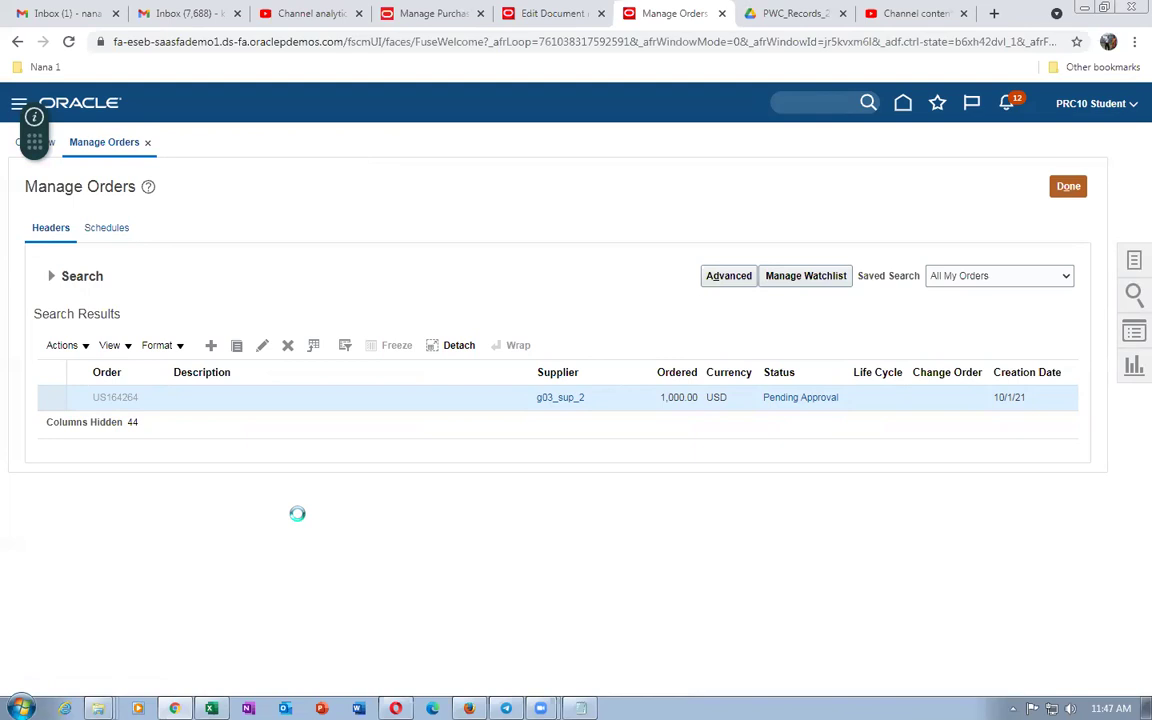
# Review distribution 1's PO charge account segments, then close the details and order.
pyautogui.scroll(-3, 298, 519)
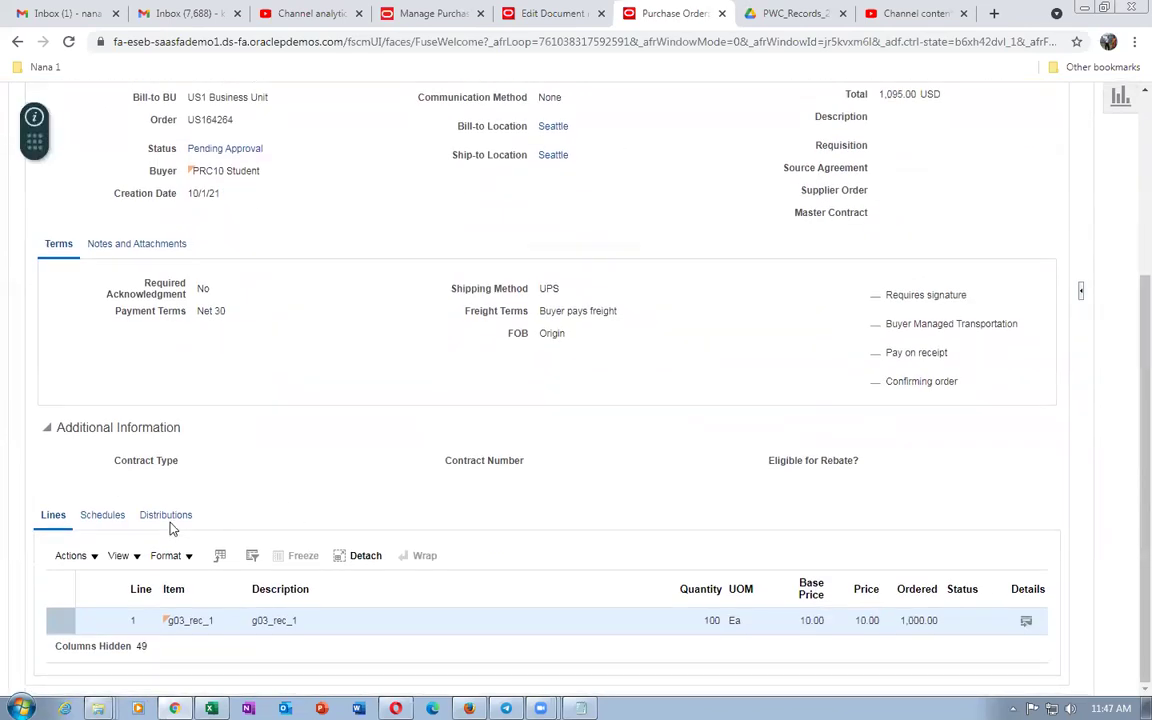
pyautogui.click(175, 515)
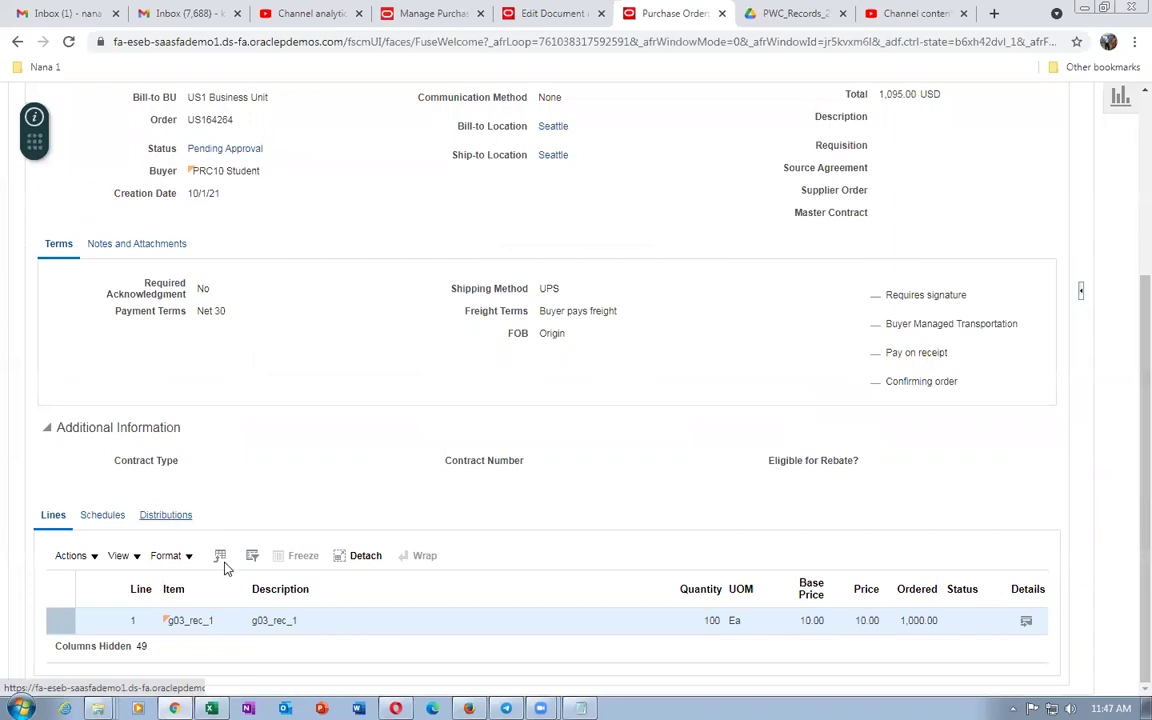
pyautogui.click(160, 515)
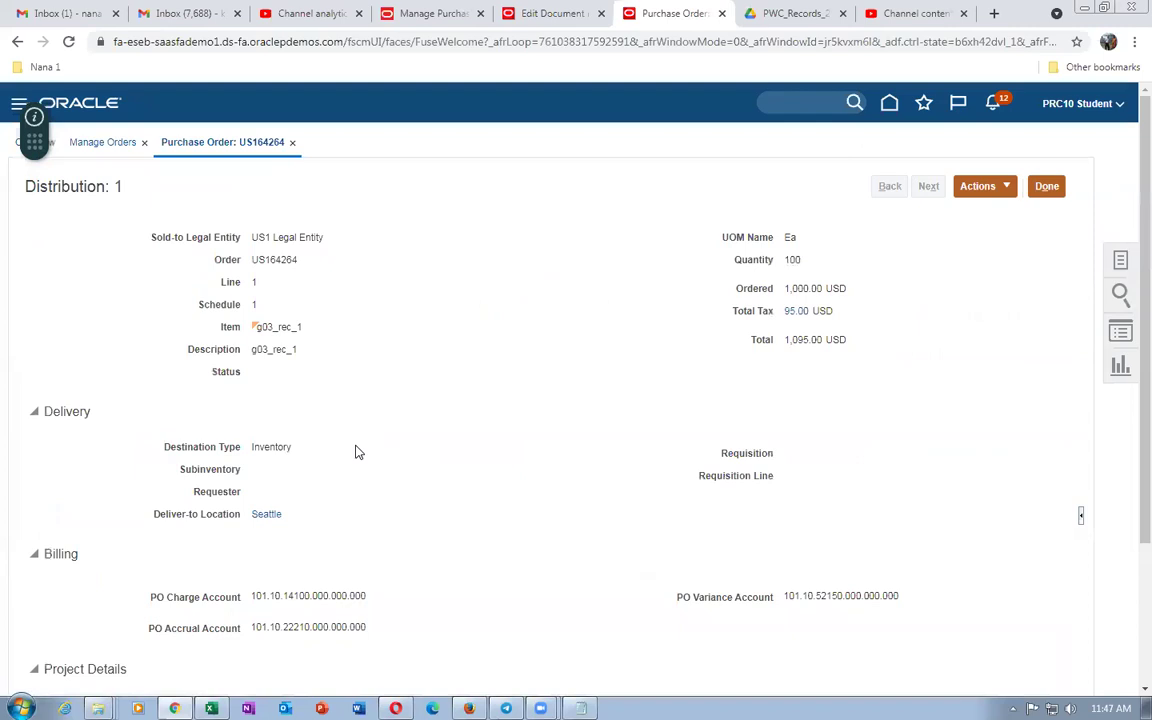
pyautogui.scroll(-3, 355, 450)
pyautogui.moveTo(260, 417); pyautogui.dragTo(339, 416)
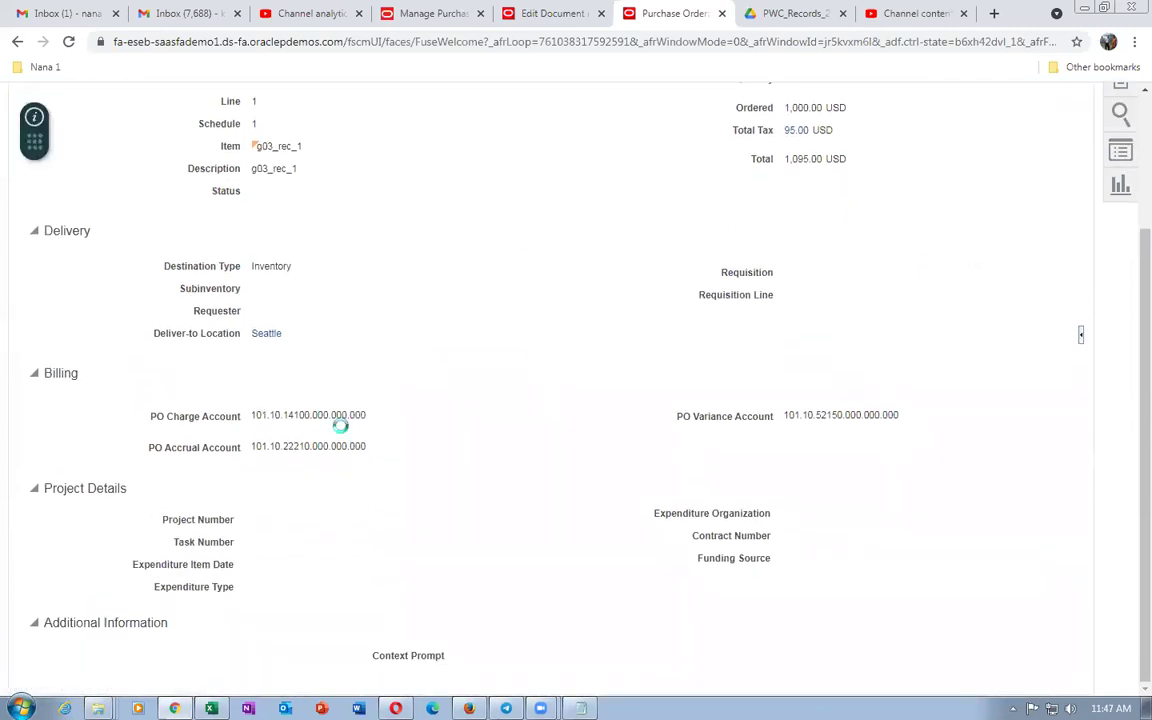
pyautogui.click(808, 413)
pyautogui.scroll(3, 842, 441)
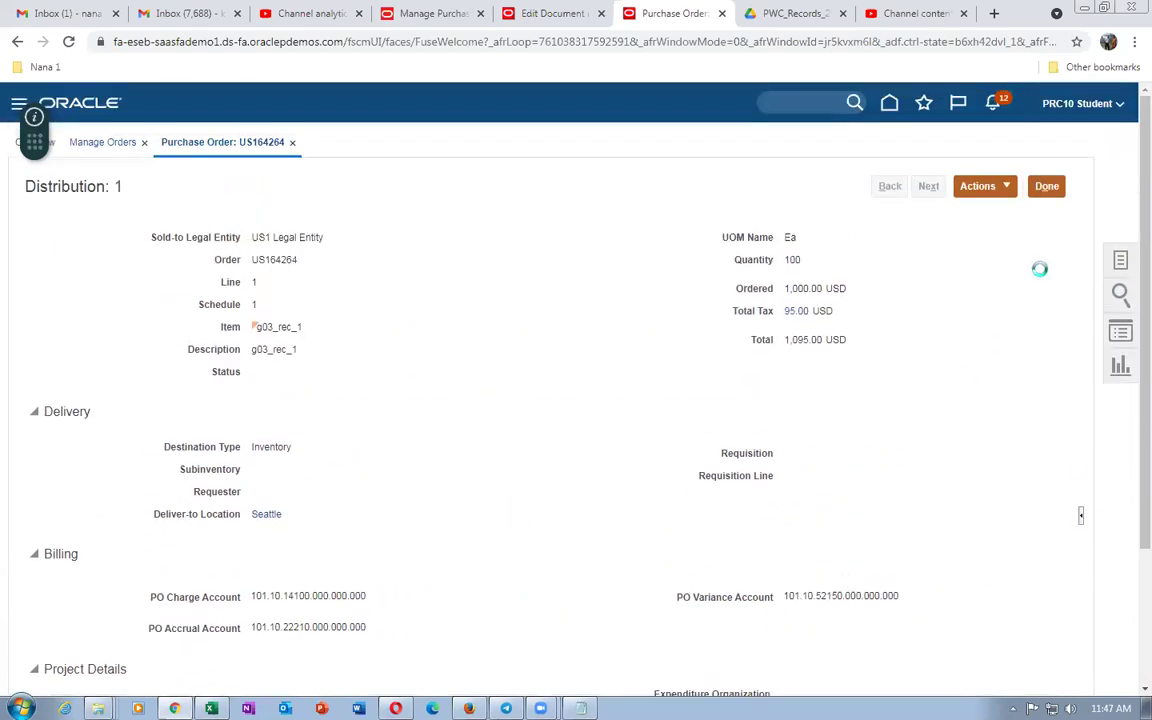
pyautogui.click(1046, 186)
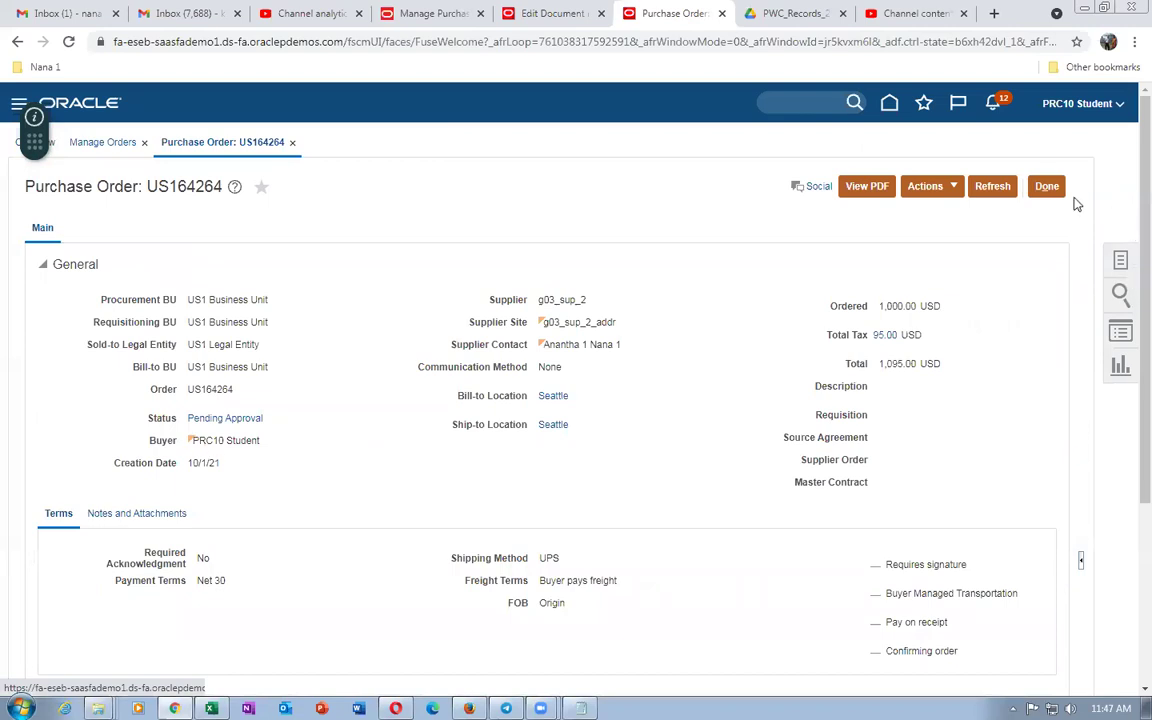
pyautogui.click(1046, 186)
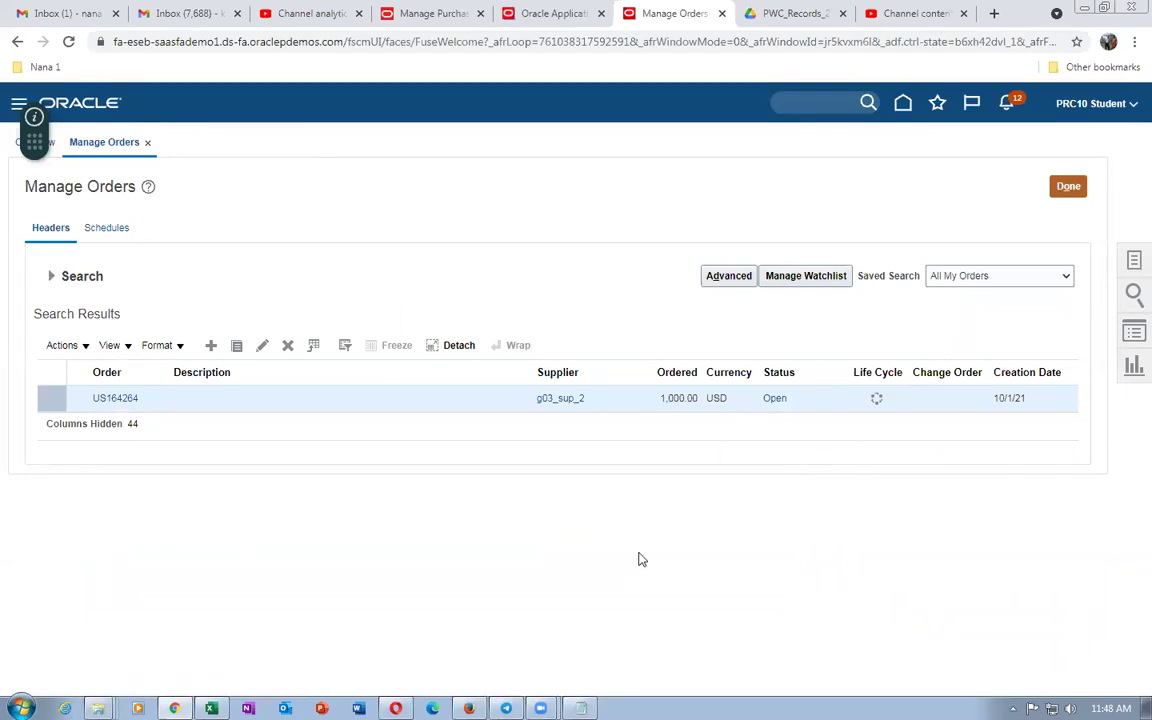
# In the supplier's session, reload the expired page and open the order with schedules due.
pyautogui.click(396, 708)
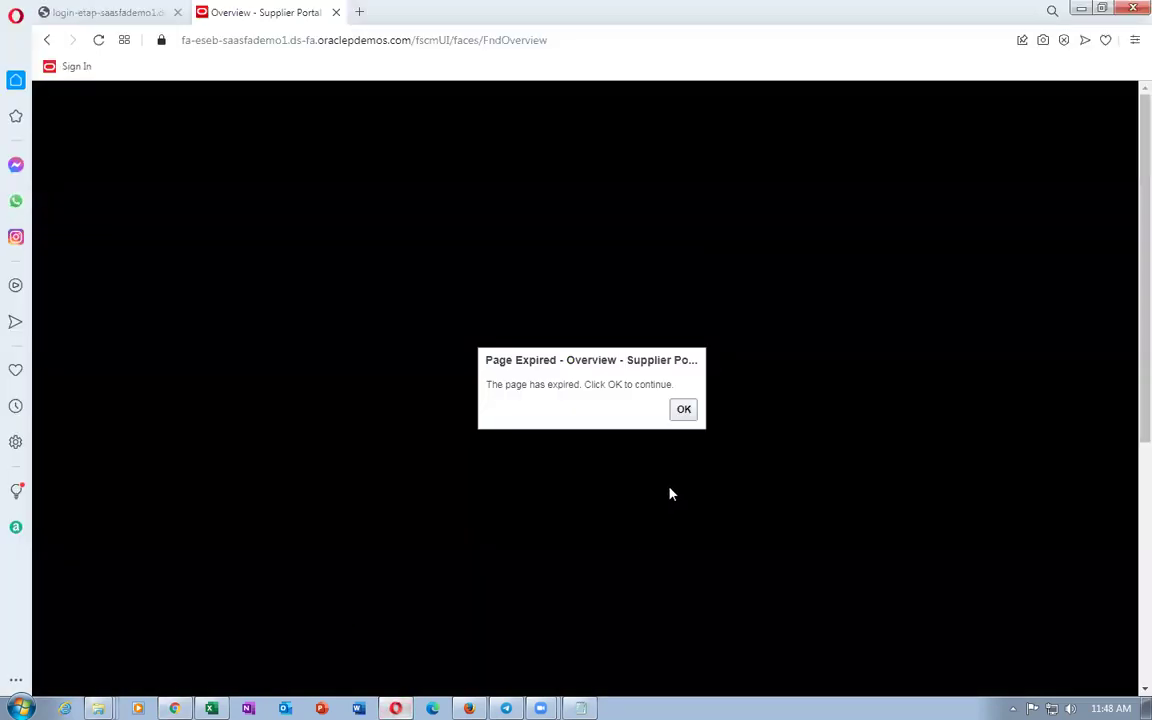
pyautogui.click(688, 411)
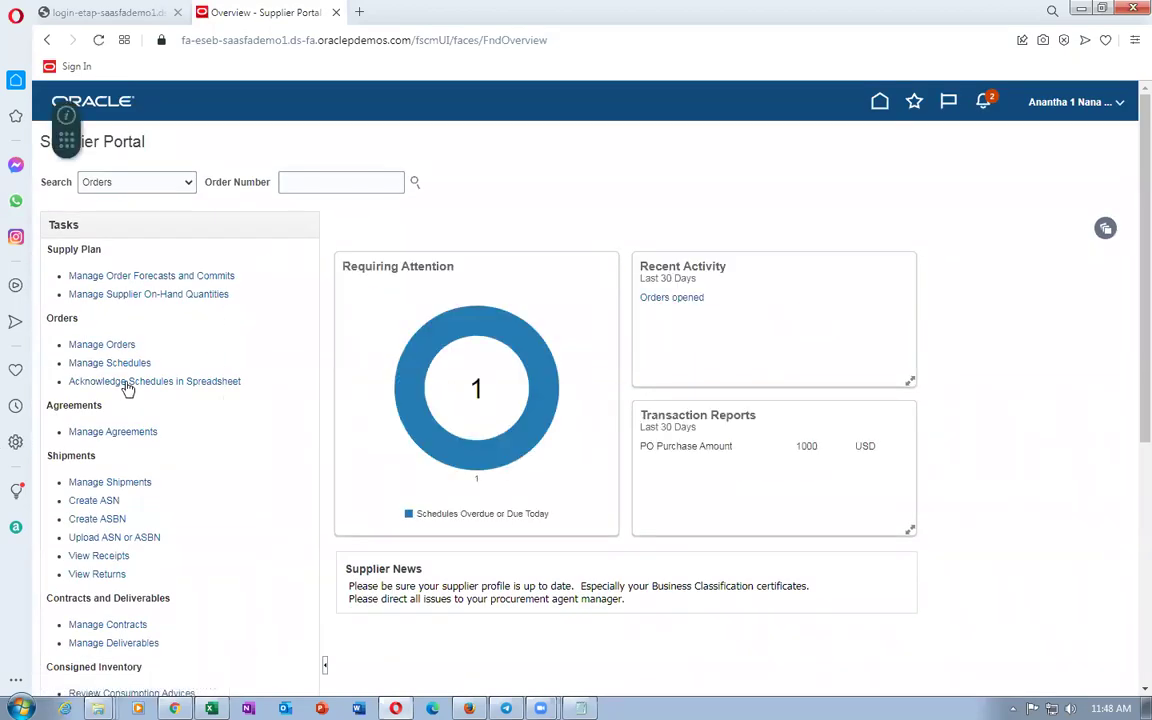
pyautogui.moveTo(492, 423)
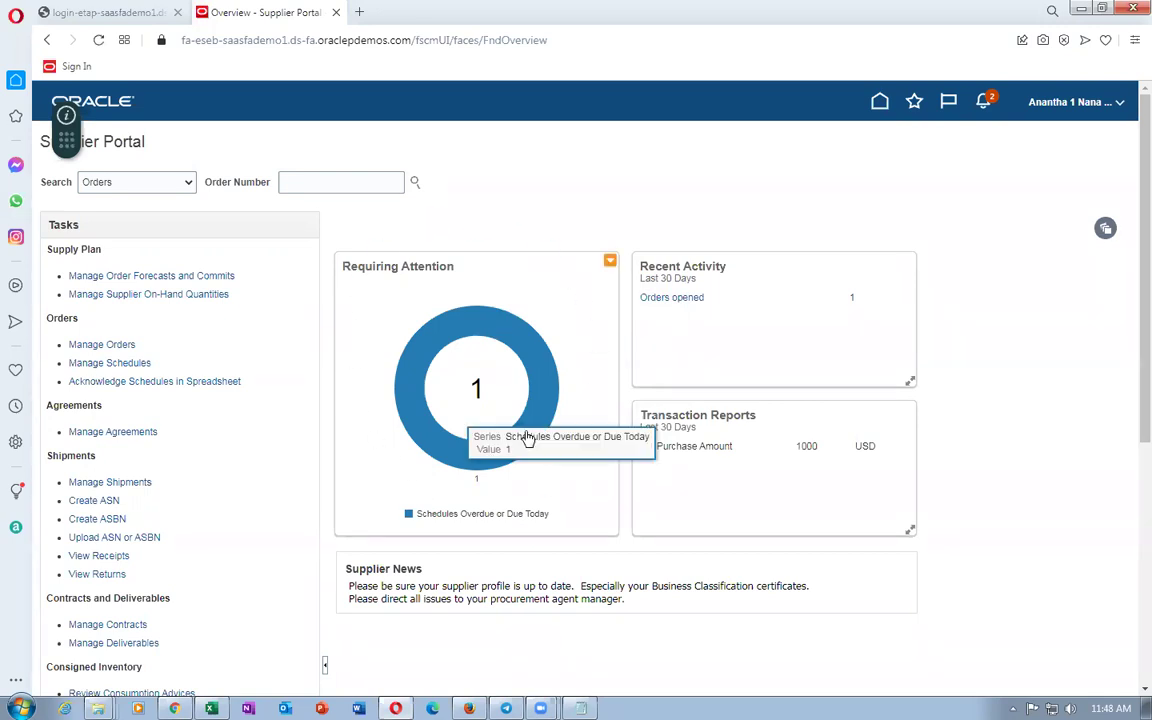
pyautogui.click(535, 358)
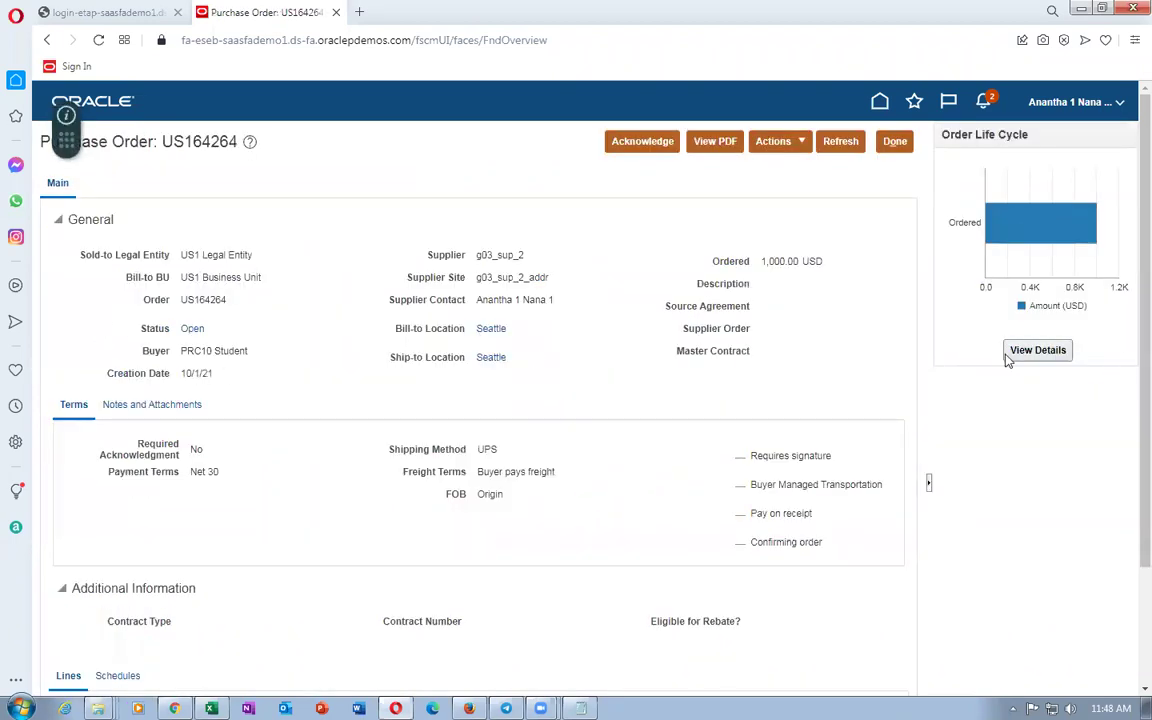
# View the order's delivery schedules, dismiss the error, and close the order.
pyautogui.scroll(-3, 609, 357)
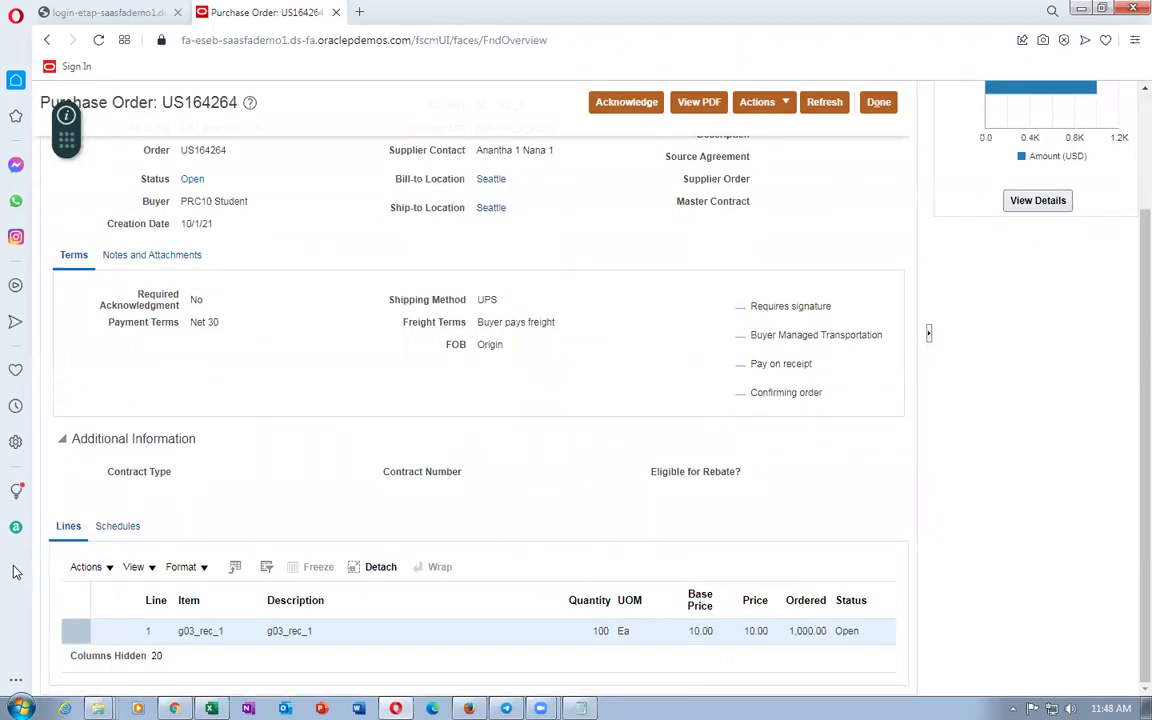
pyautogui.click(112, 527)
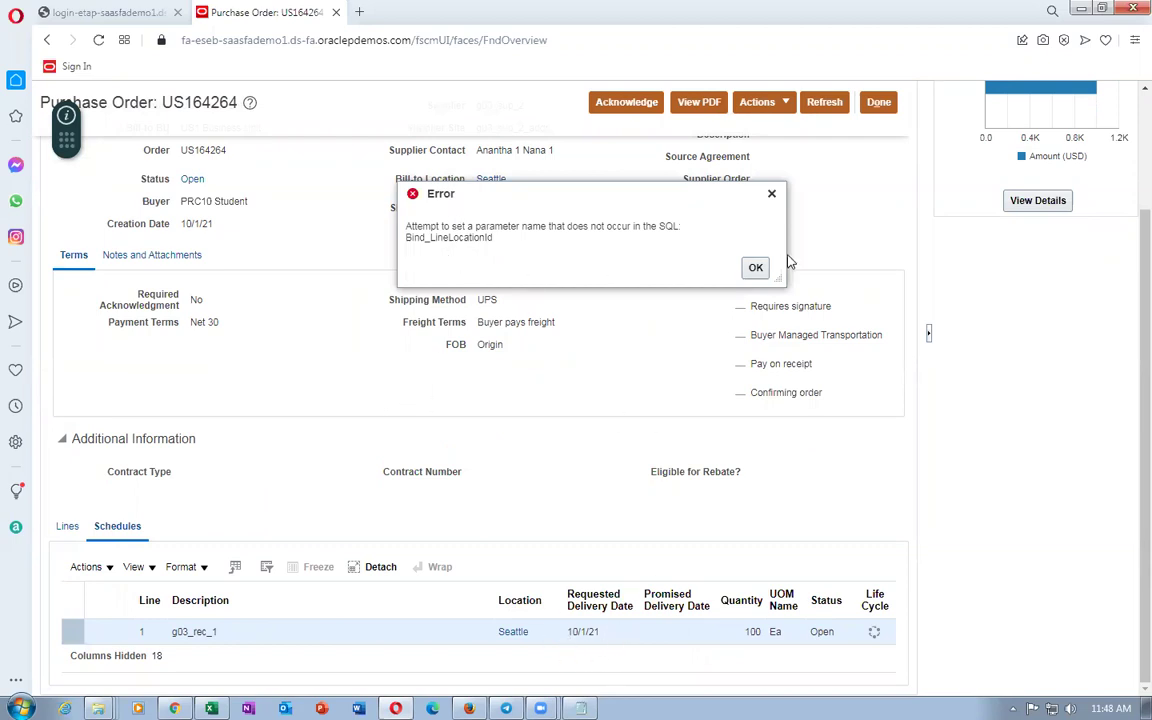
pyautogui.click(755, 267)
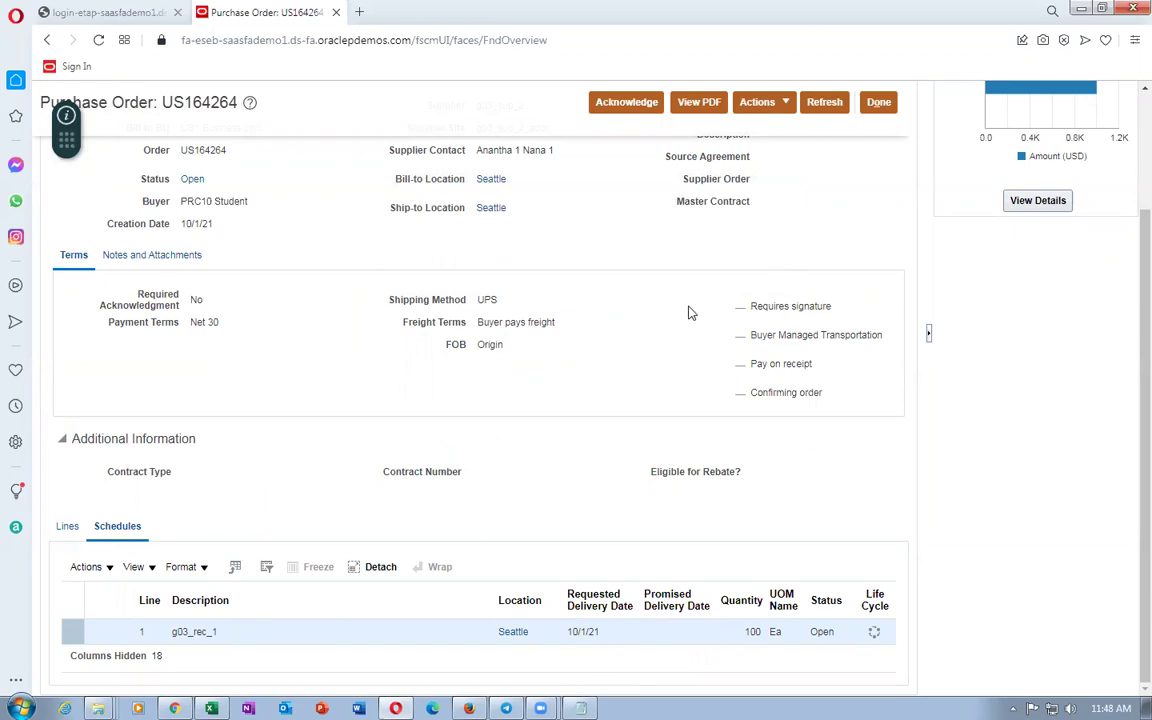
pyautogui.click(879, 103)
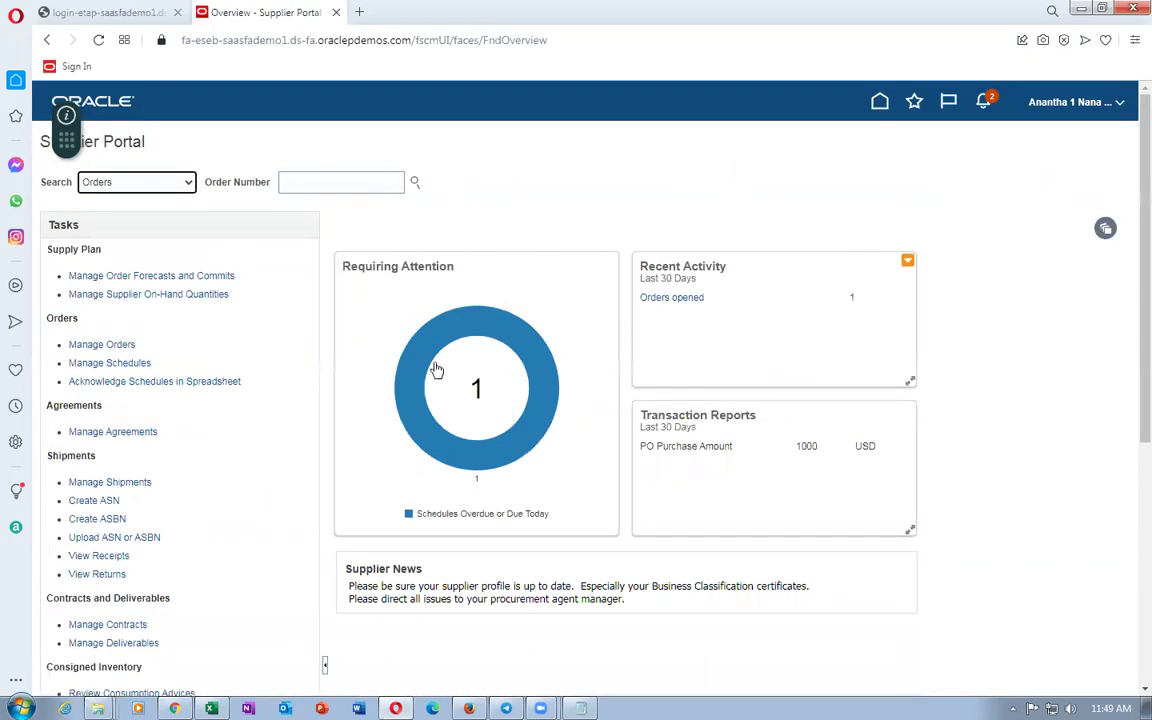
# List the supplier's orders, edit US164264, and agree to create a change order.
pyautogui.click(112, 344)
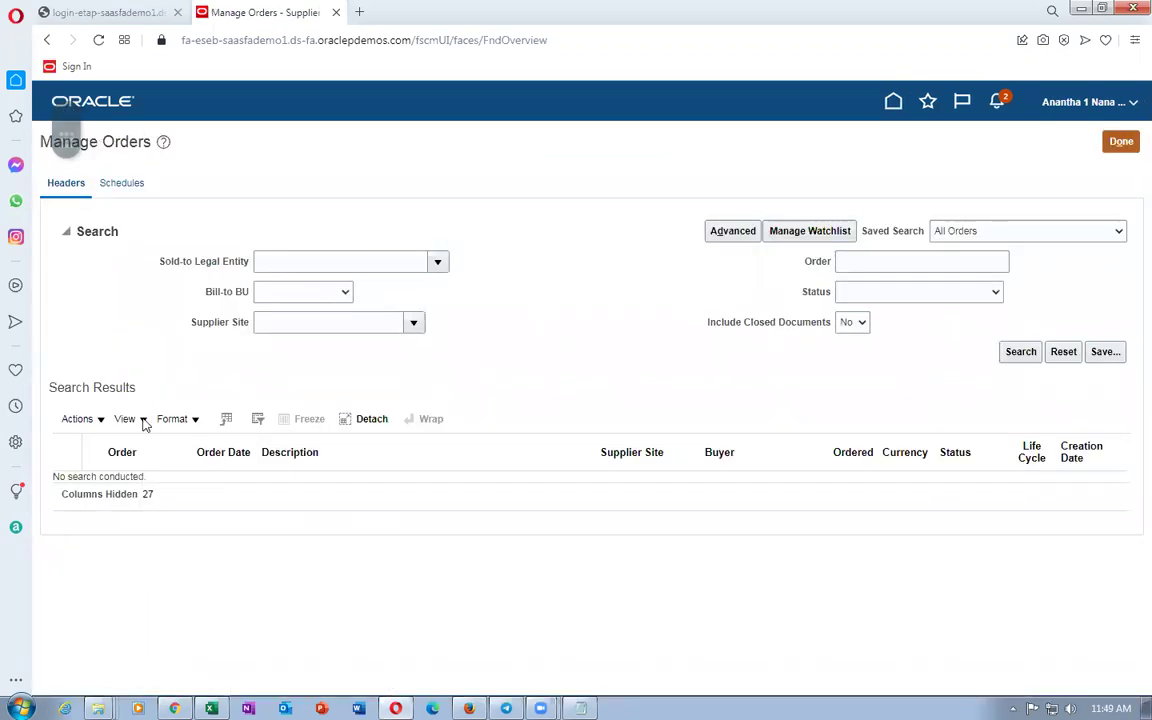
pyautogui.click(1024, 356)
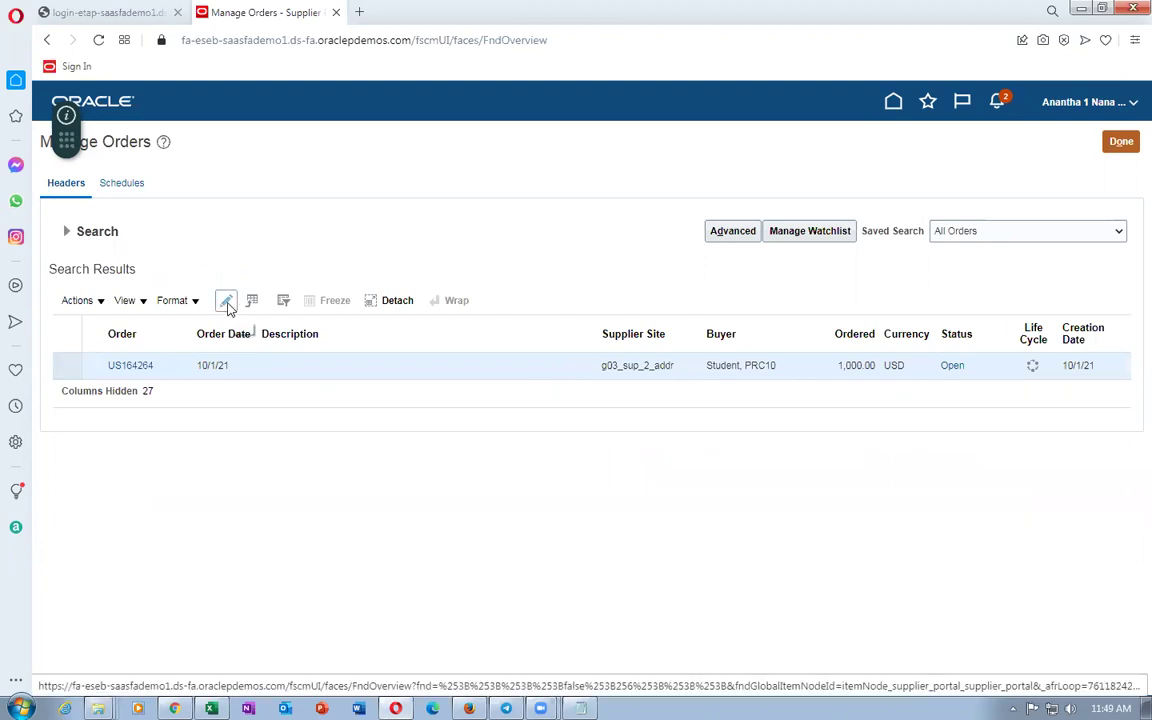
pyautogui.click(227, 303)
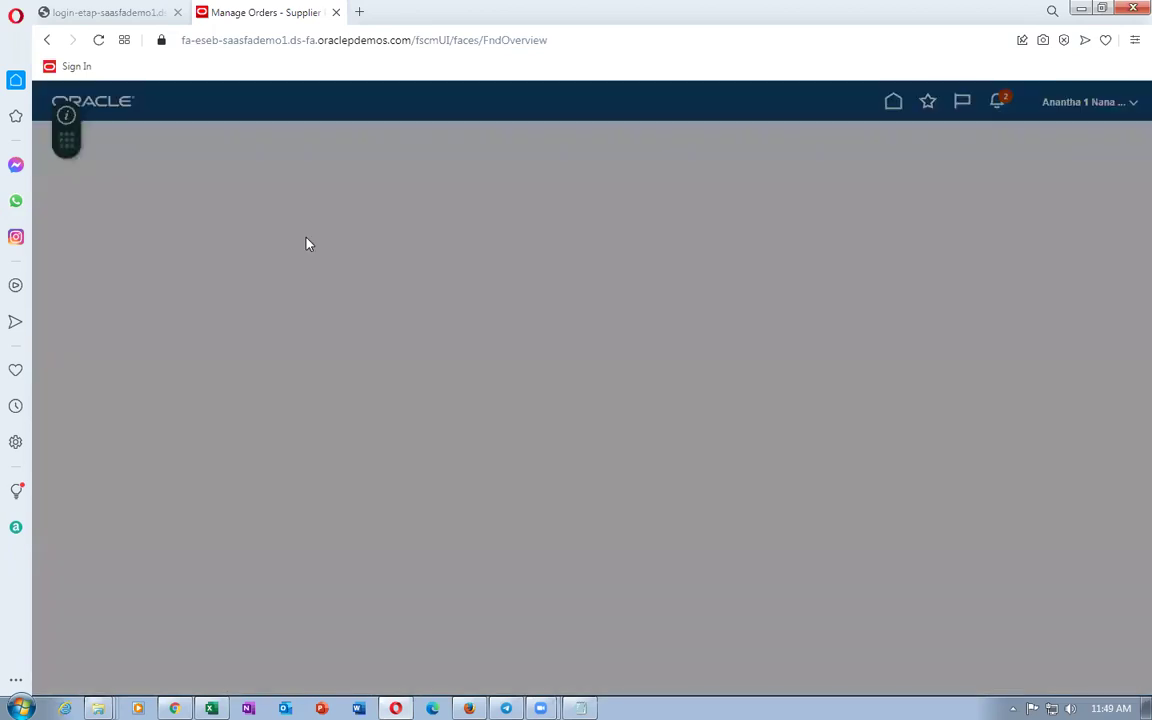
pyautogui.moveTo(436, 380); pyautogui.dragTo(602, 381)
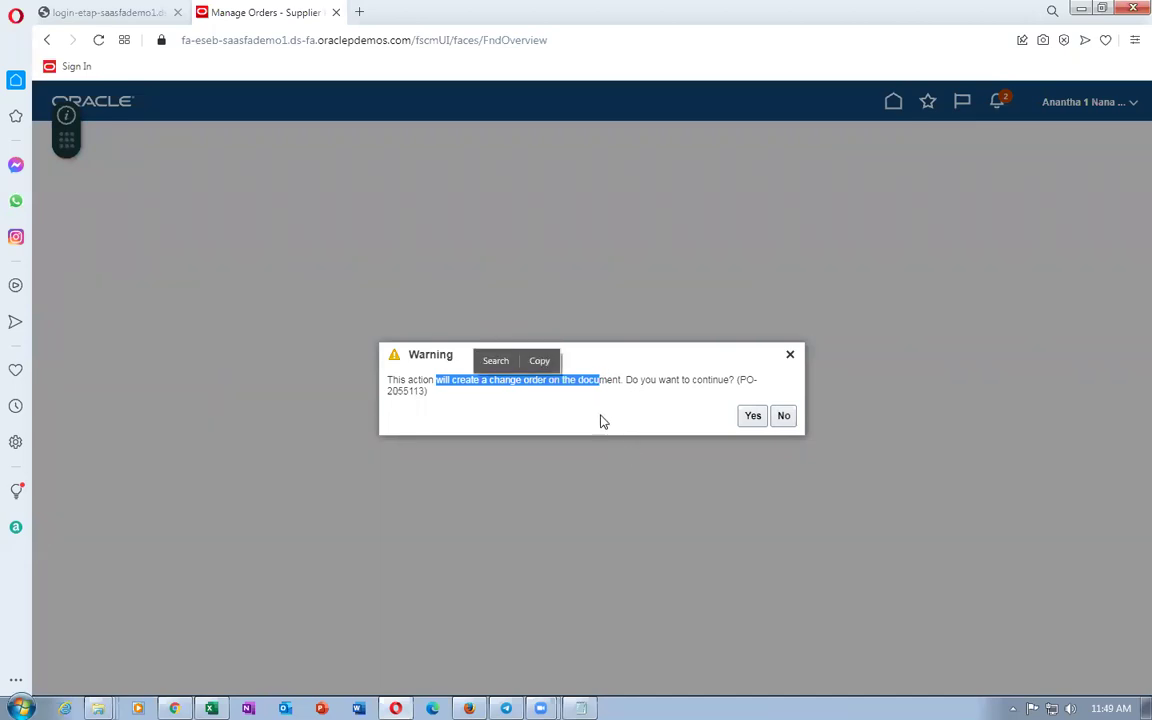
pyautogui.click(601, 421)
pyautogui.click(752, 415)
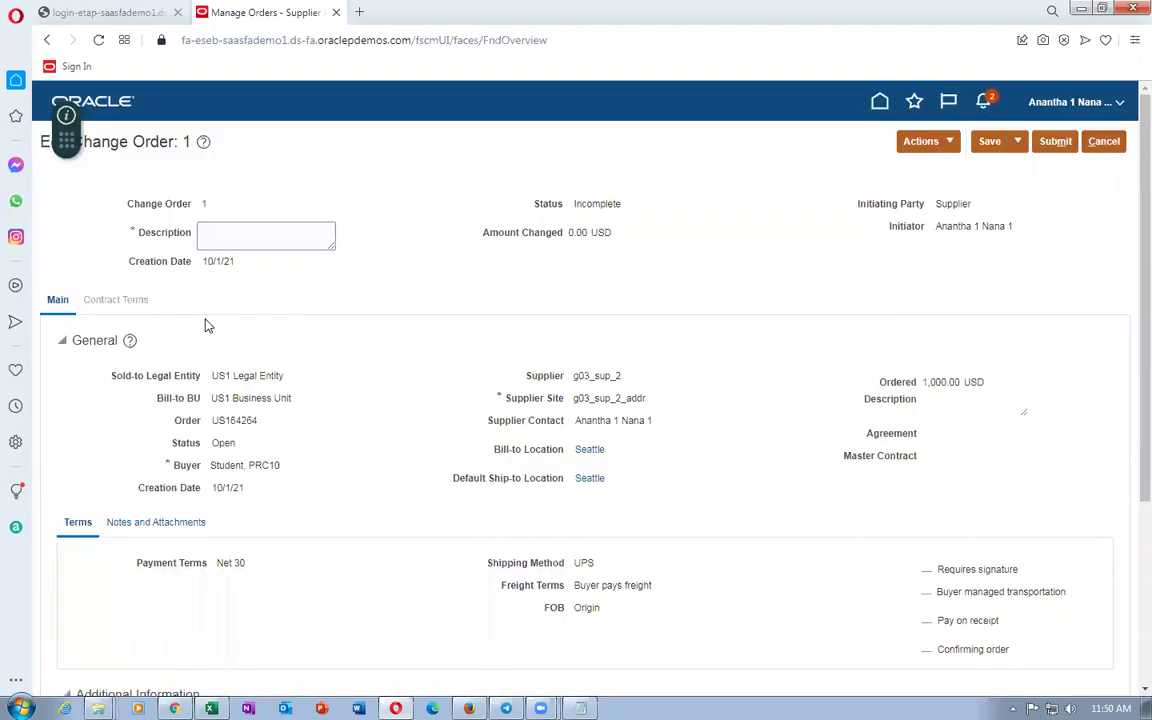
# Describe the change as 'Raise of line price to 11 due corona' and set the line base price to 11.
pyautogui.click(238, 240)
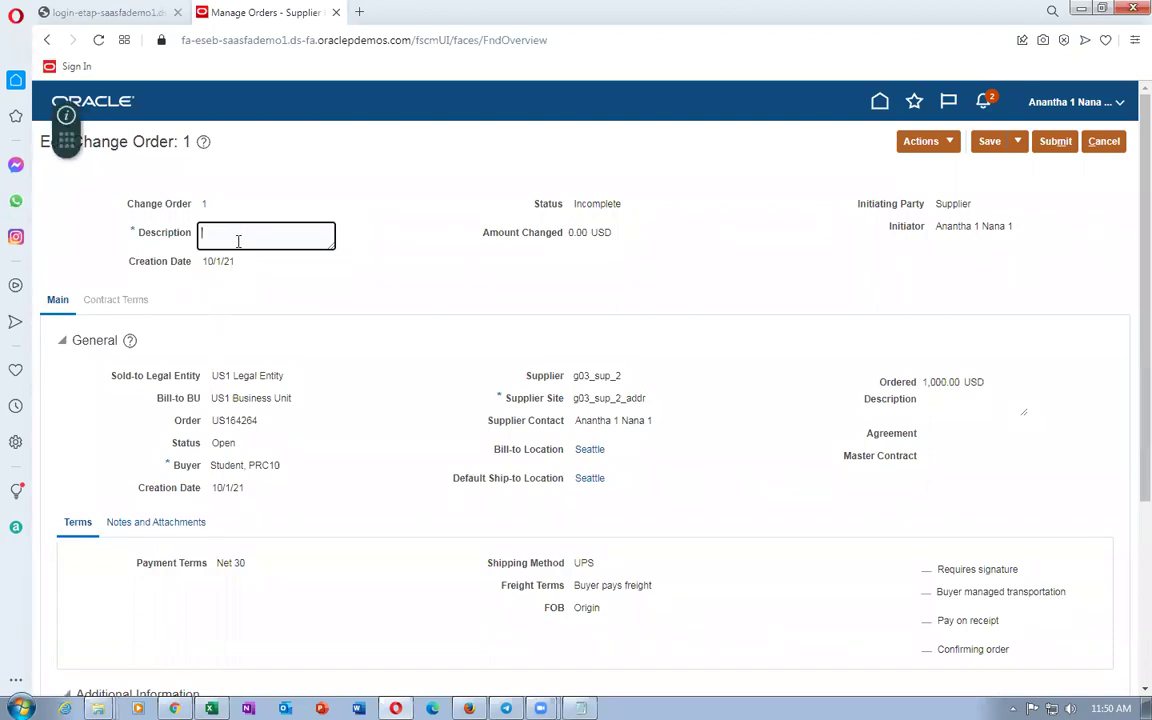
pyautogui.write('Raise of line price to 11 due corona')
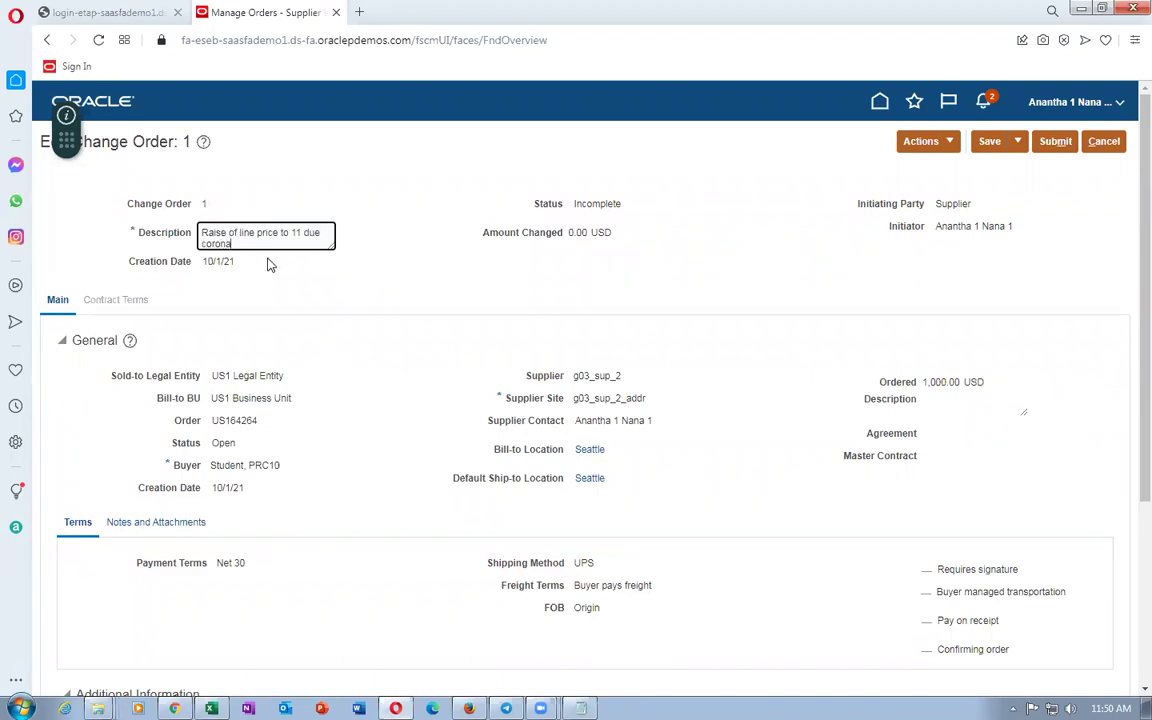
pyautogui.scroll(-3, 595, 350)
pyautogui.scroll(-1, 596, 350)
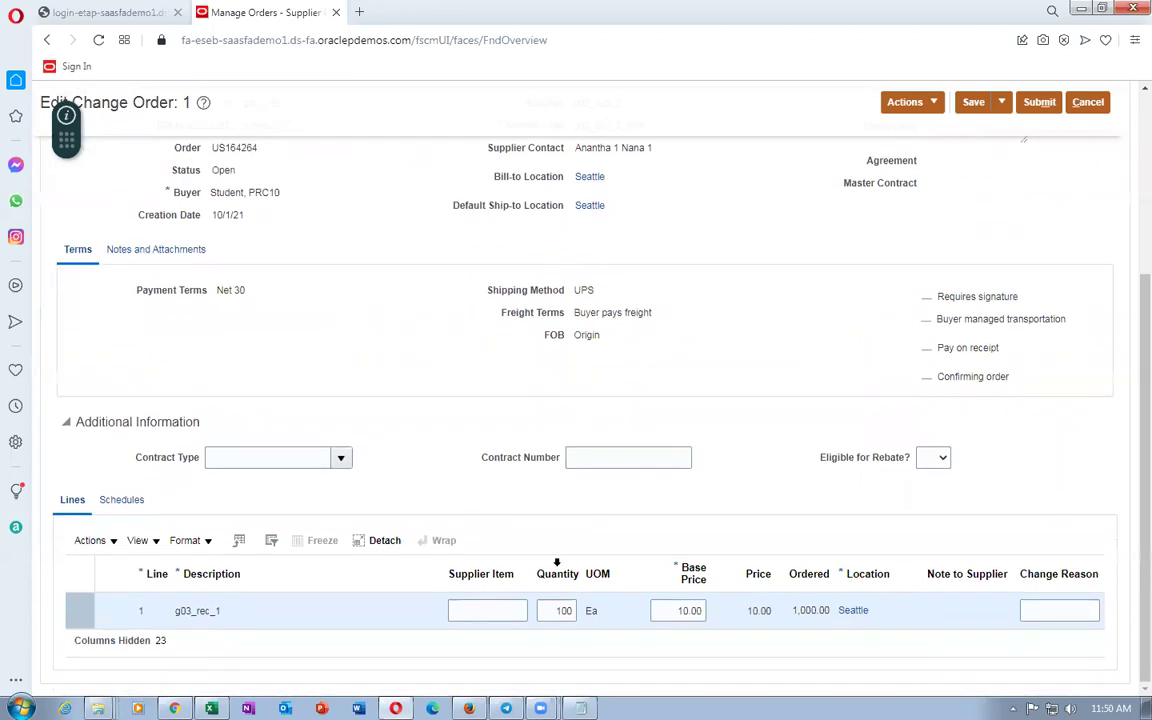
pyautogui.doubleClick(671, 607)
pyautogui.write('111')
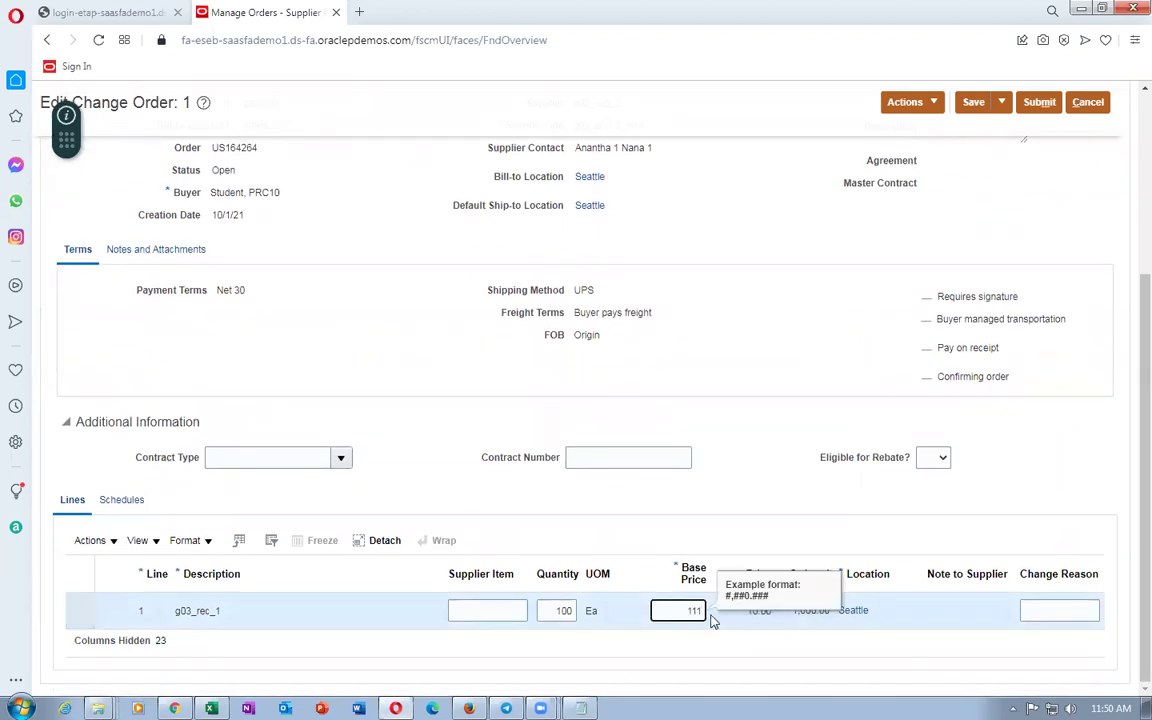
pyautogui.press('Tab')
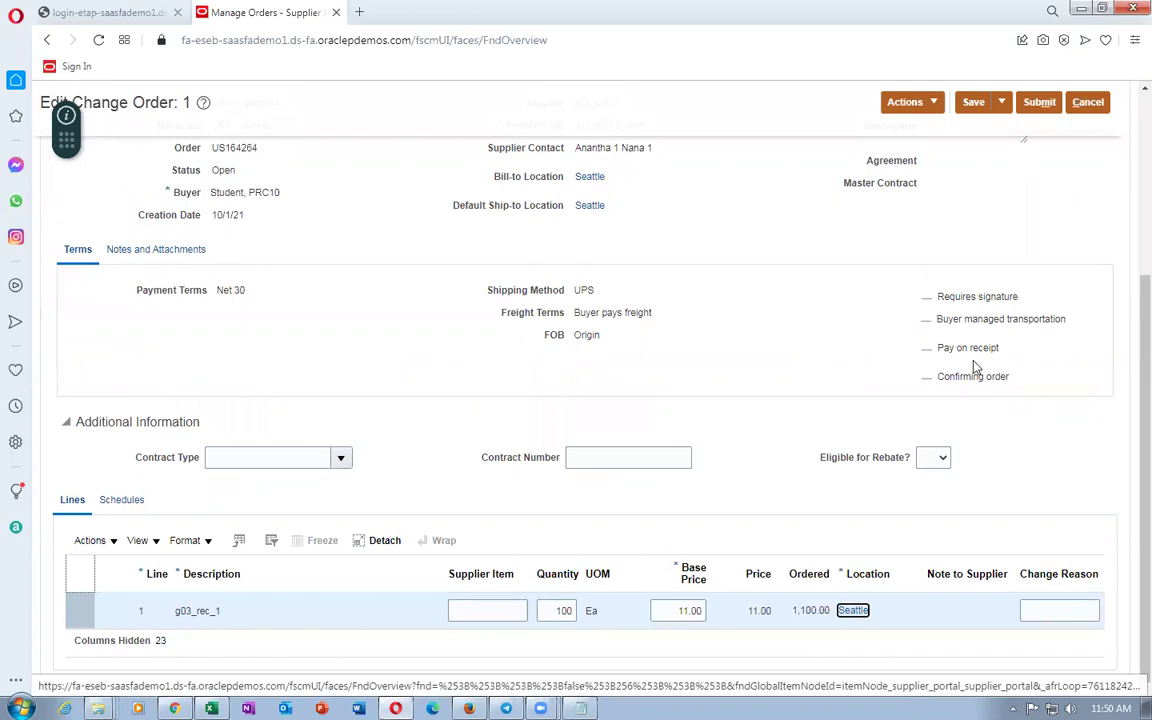
# Save change order 1, submit it for approval, and acknowledge the confirmation.
pyautogui.click(977, 111)
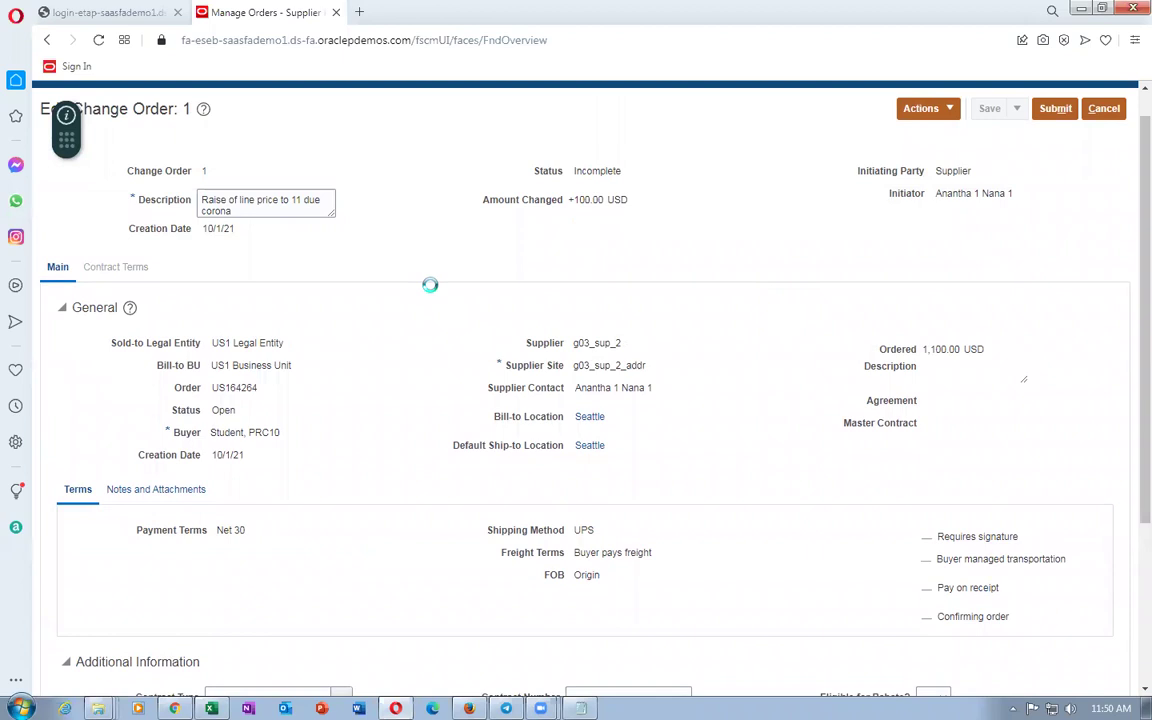
pyautogui.scroll(-3, 424, 334)
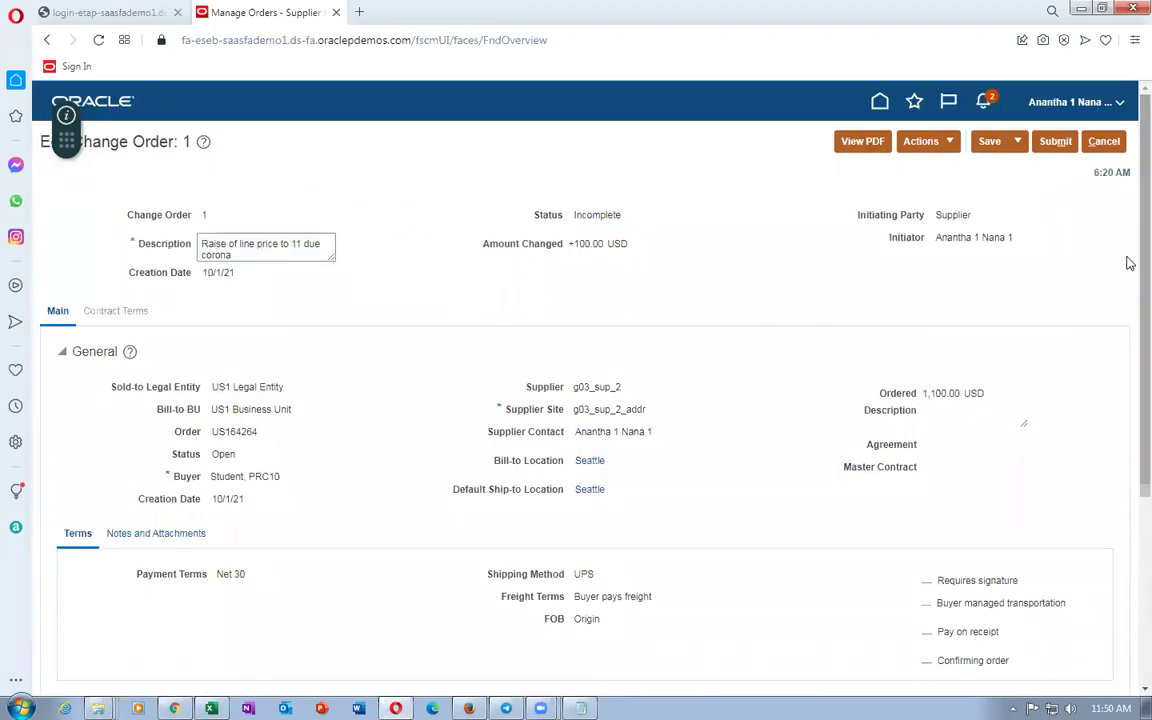
pyautogui.click(1055, 141)
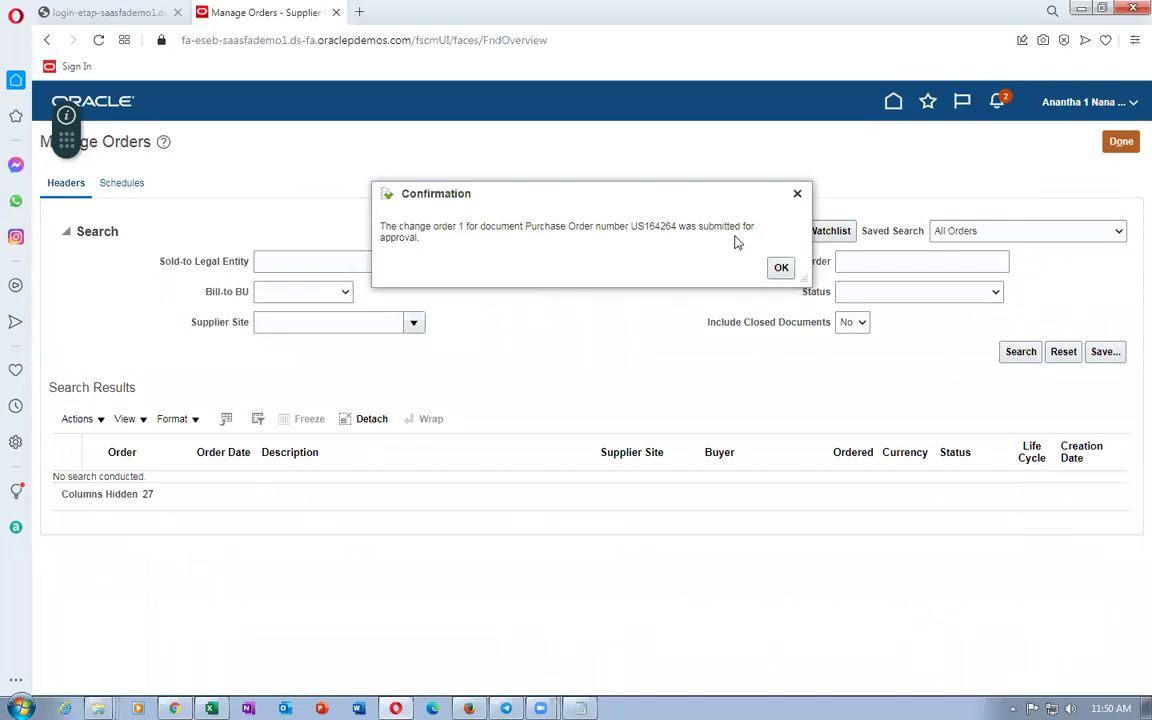
pyautogui.click(781, 268)
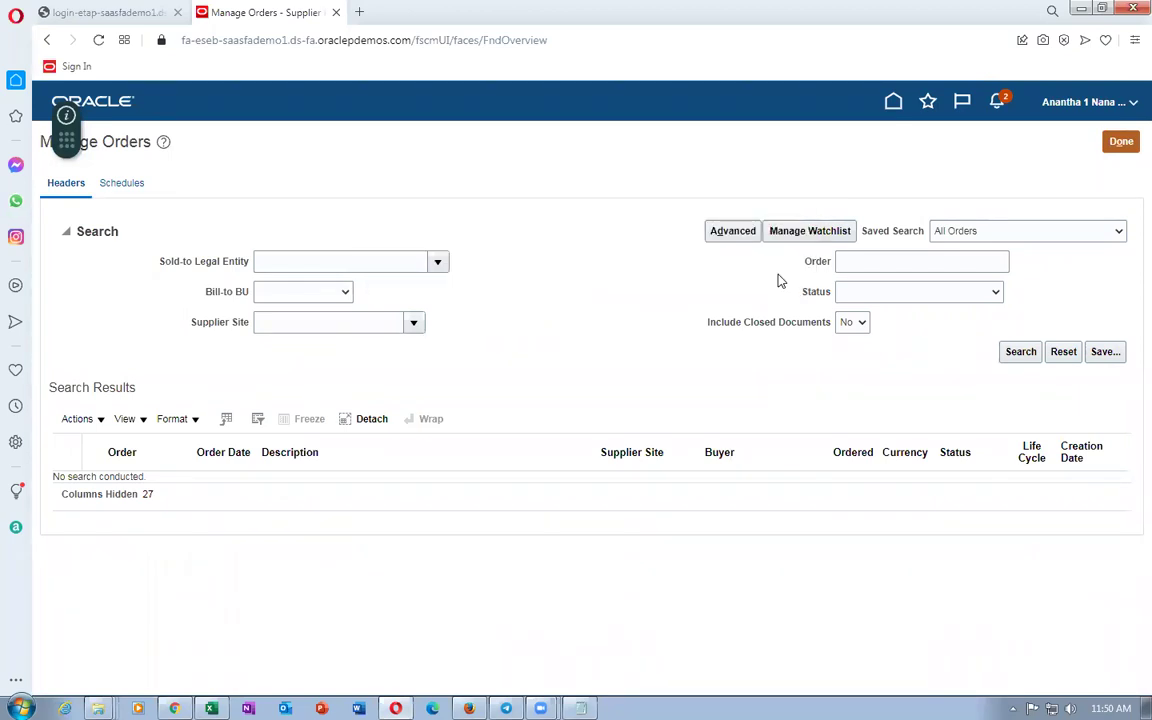
# Search the buyer's orders for US164264 and view its pending change order notice.
pyautogui.click(1120, 141)
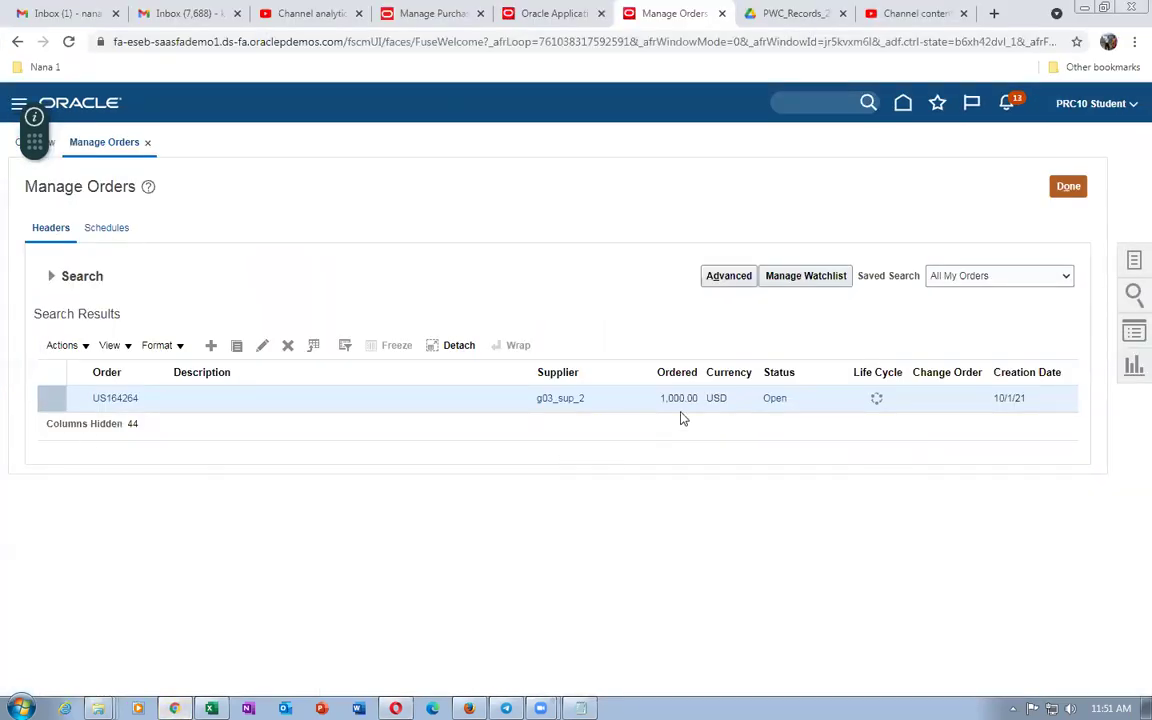
pyautogui.click(52, 277)
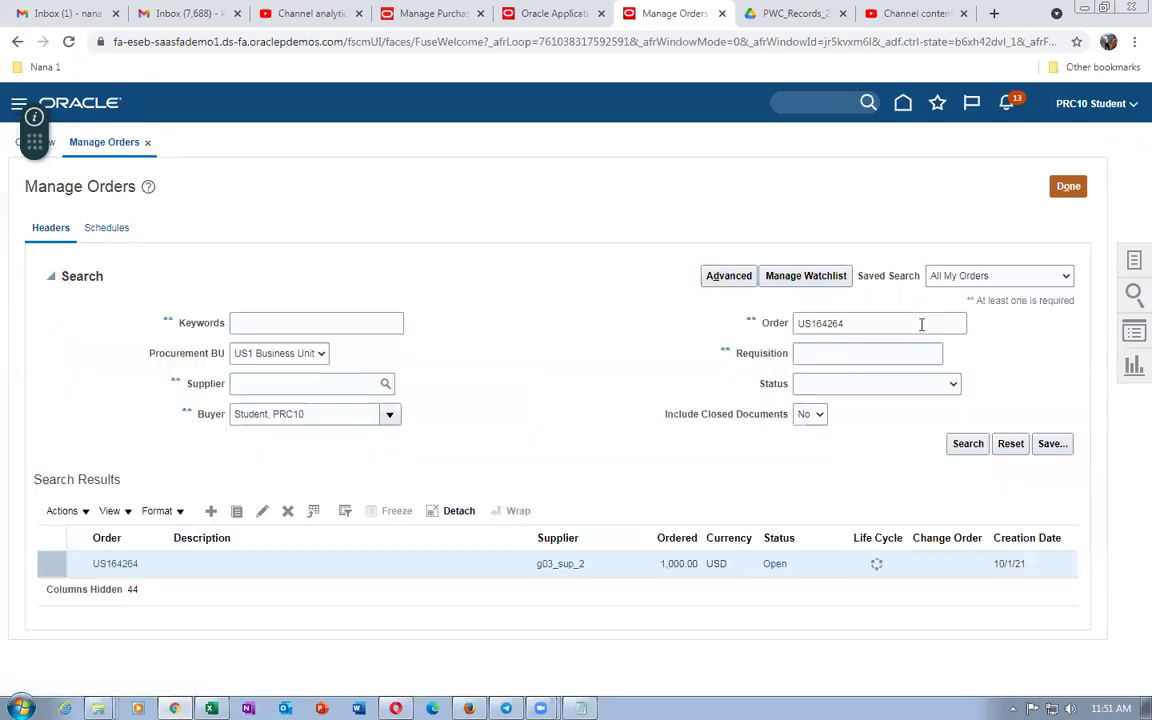
pyautogui.click(968, 444)
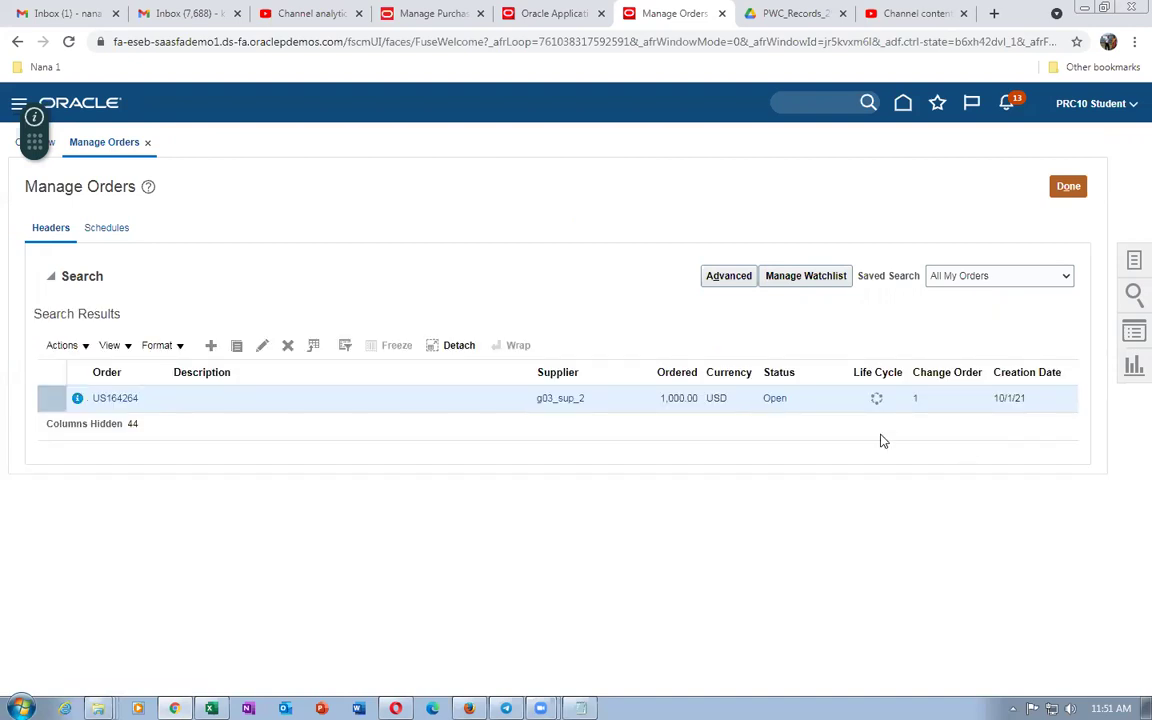
pyautogui.click(78, 400)
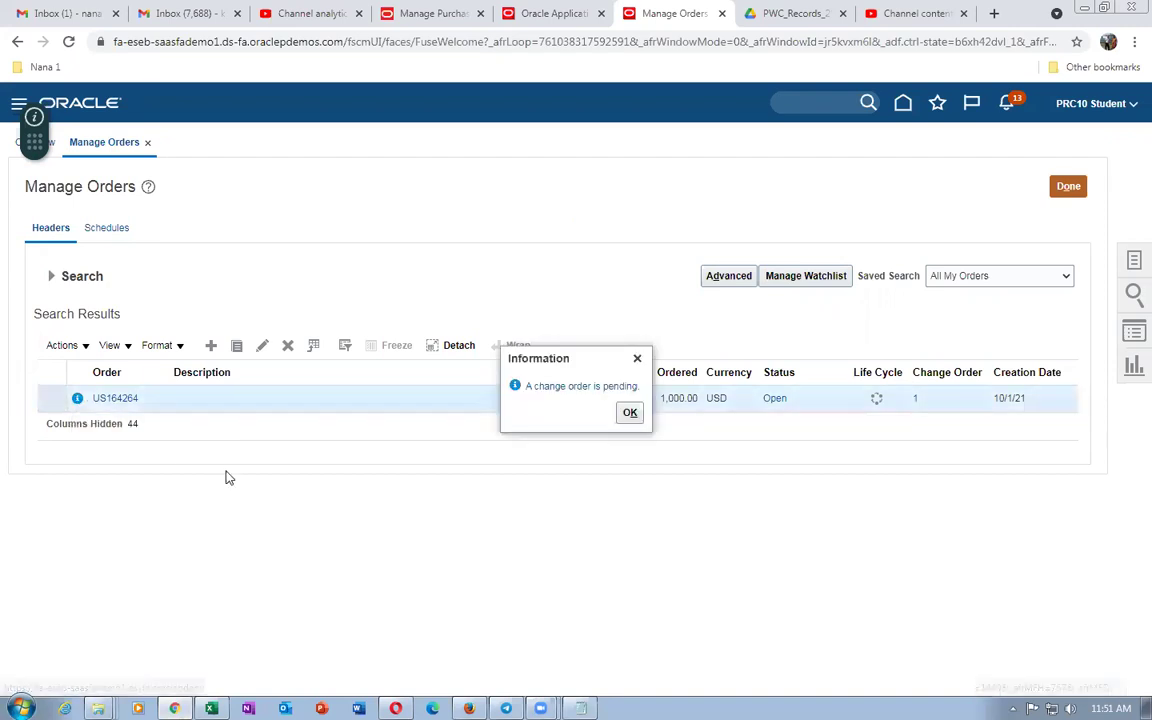
pyautogui.click(630, 416)
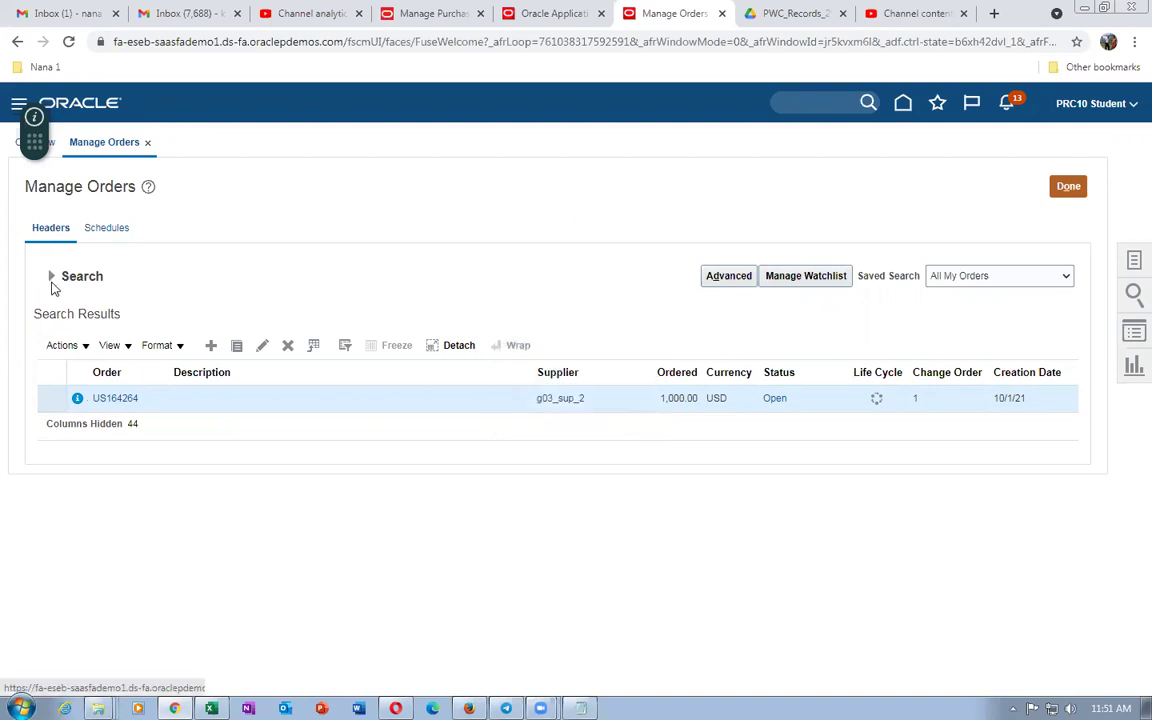
# Rerun the US164264 search several times to check the order's updated total.
pyautogui.click(51, 276)
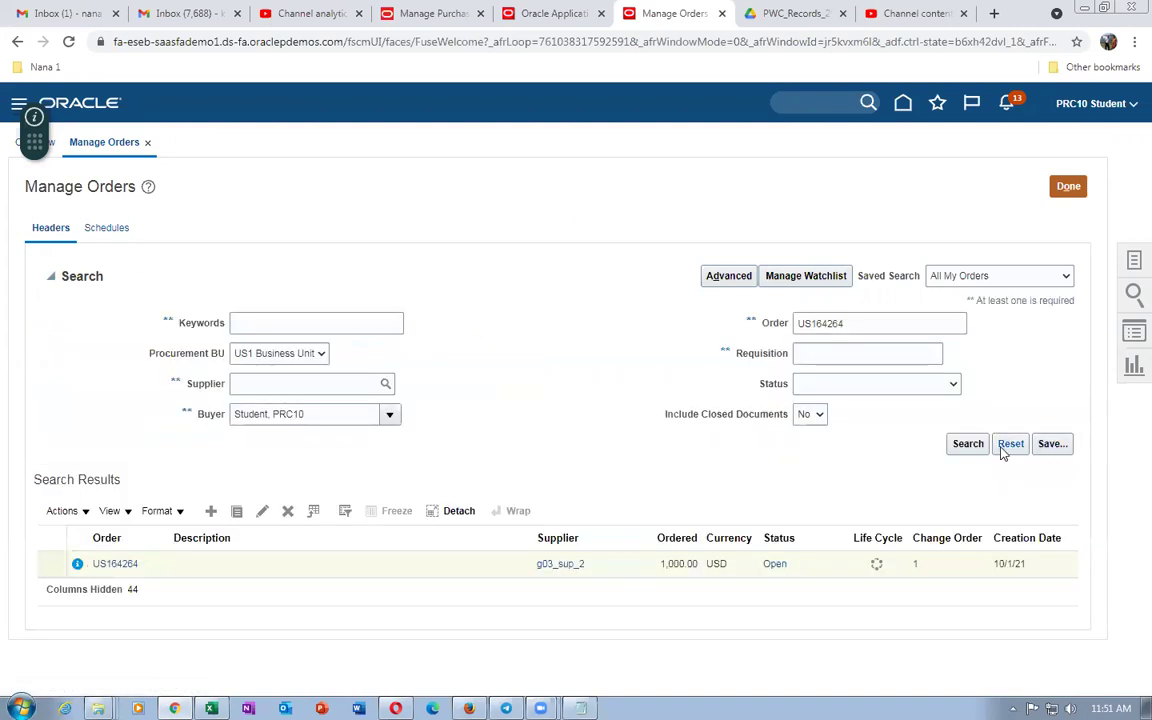
pyautogui.click(968, 447)
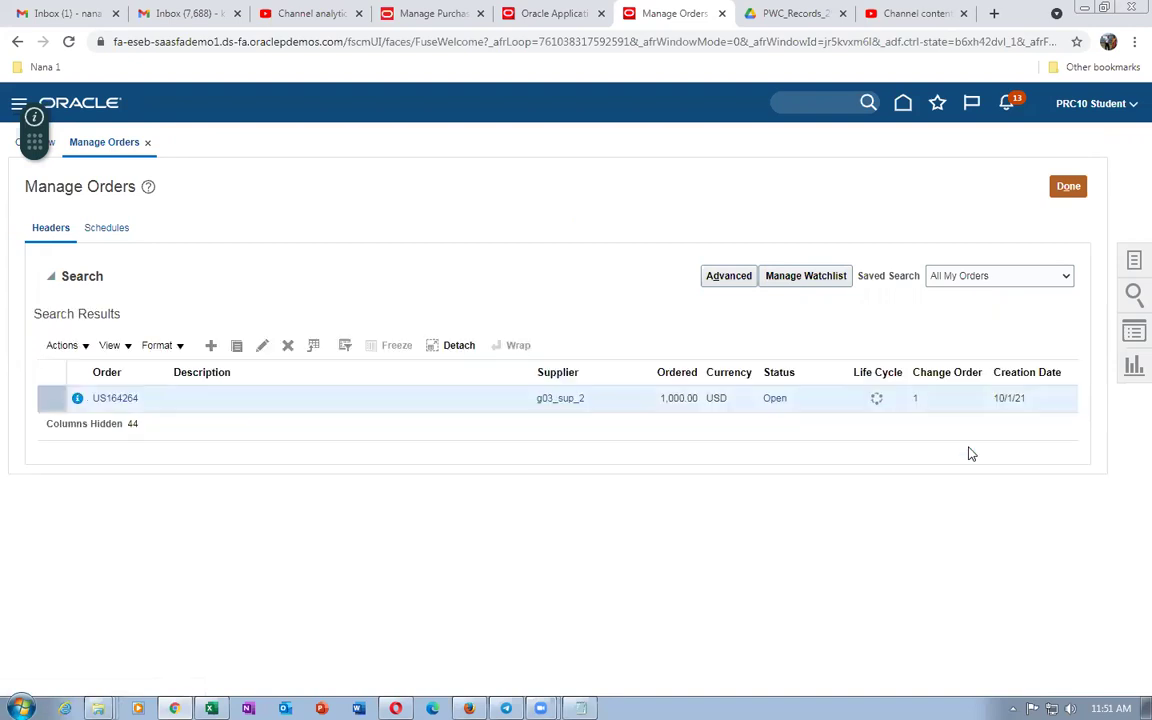
pyautogui.click(53, 276)
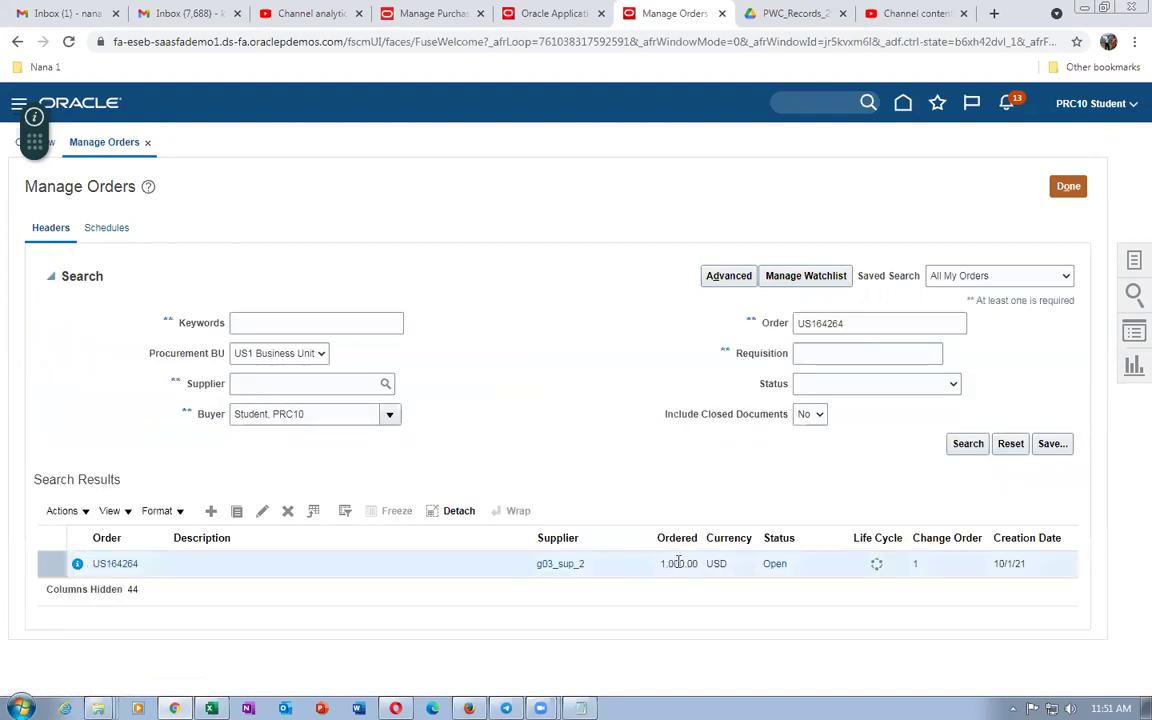
pyautogui.click(968, 445)
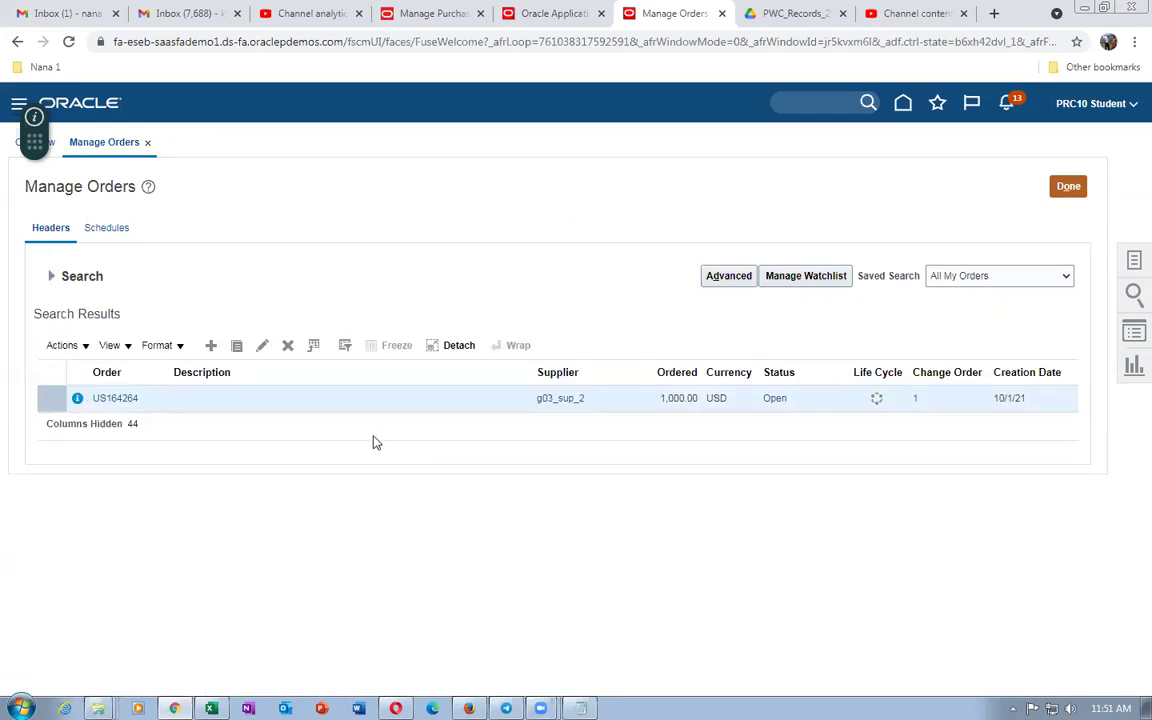
pyautogui.click(51, 276)
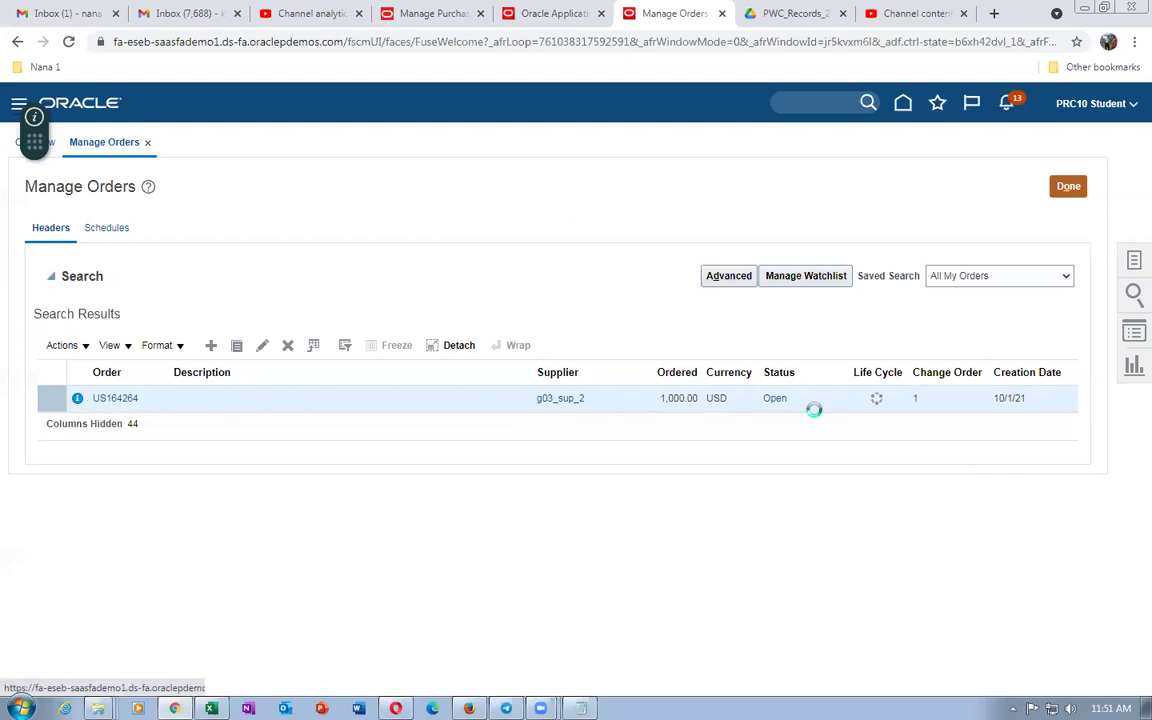
pyautogui.click(968, 445)
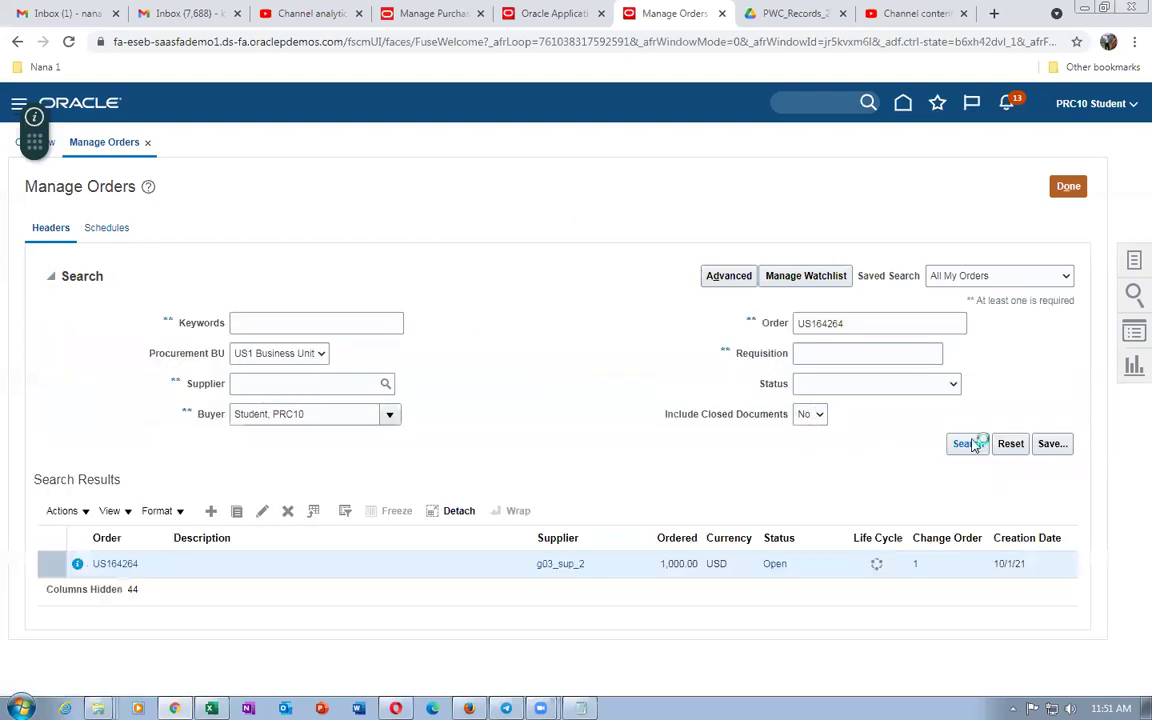
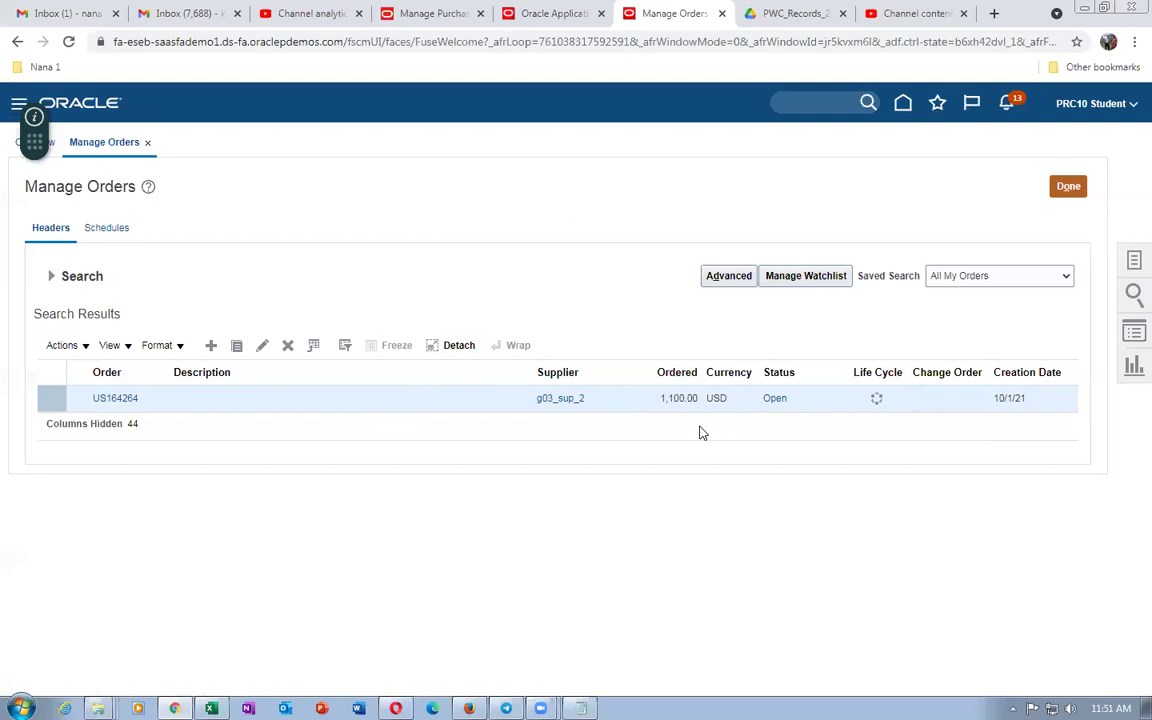
# In a duplicated tab, find man%doc%app% in Setup and Maintenance and open Manage Purchasing Document Approvals.
pyautogui.rightClick(664, 16)
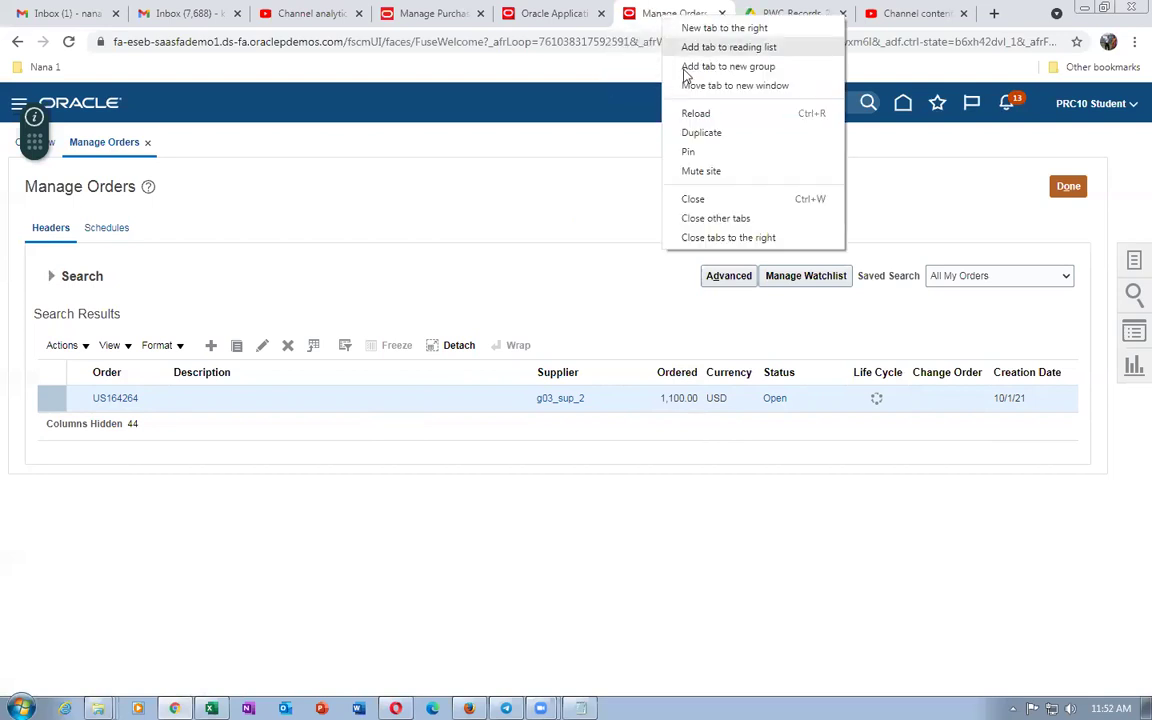
pyautogui.click(674, 134)
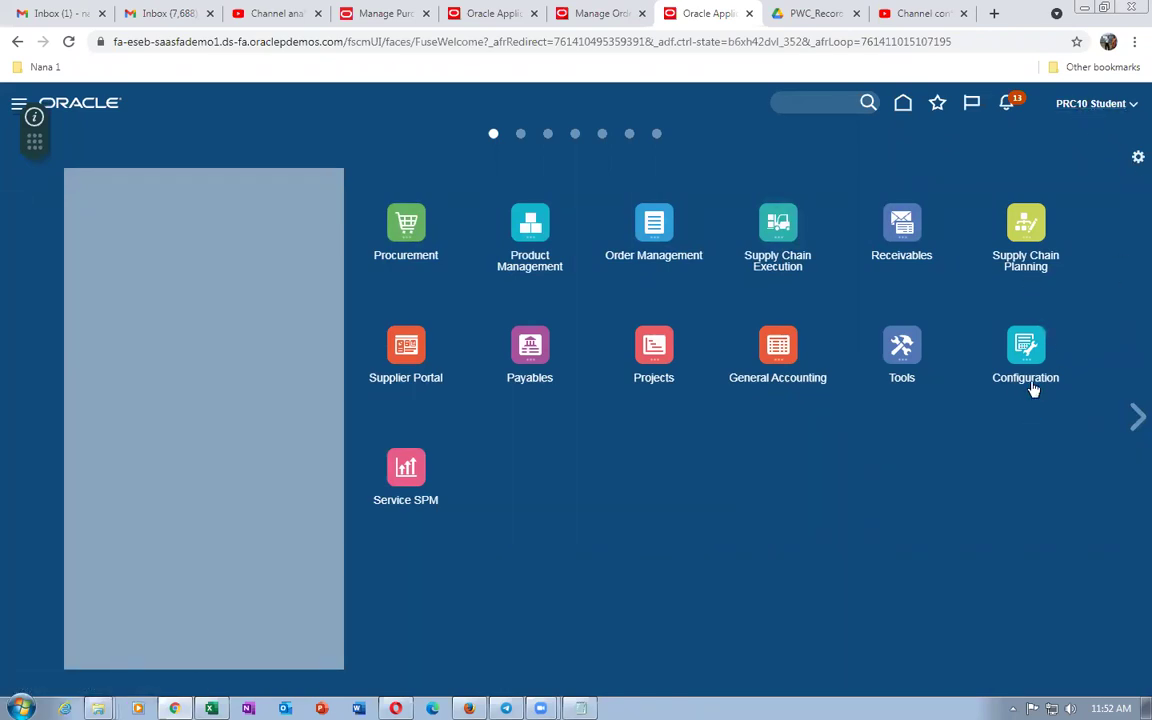
pyautogui.click(856, 341)
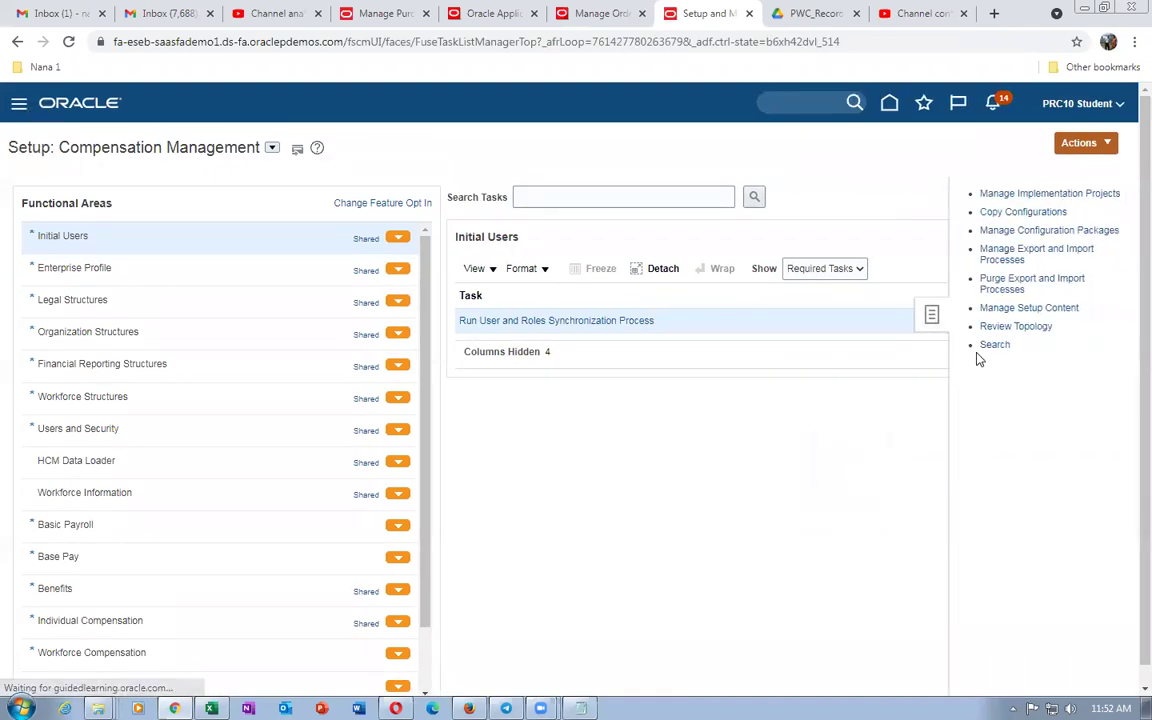
pyautogui.click(417, 191)
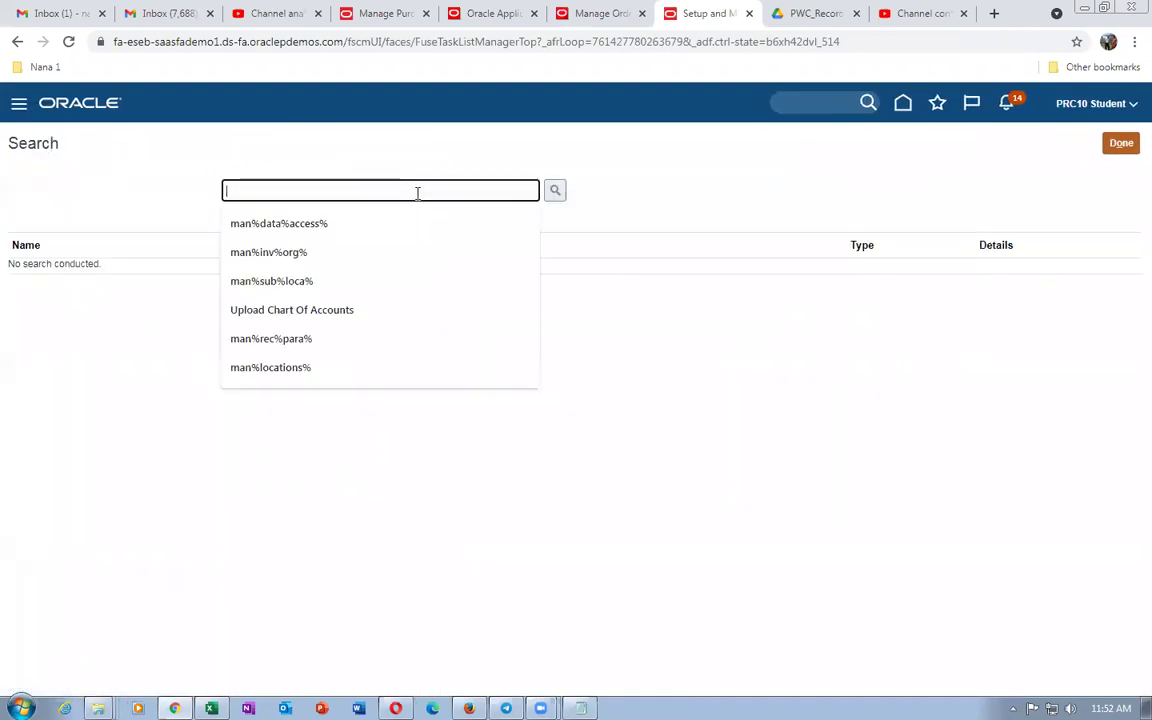
pyautogui.write('man%doc%app%')
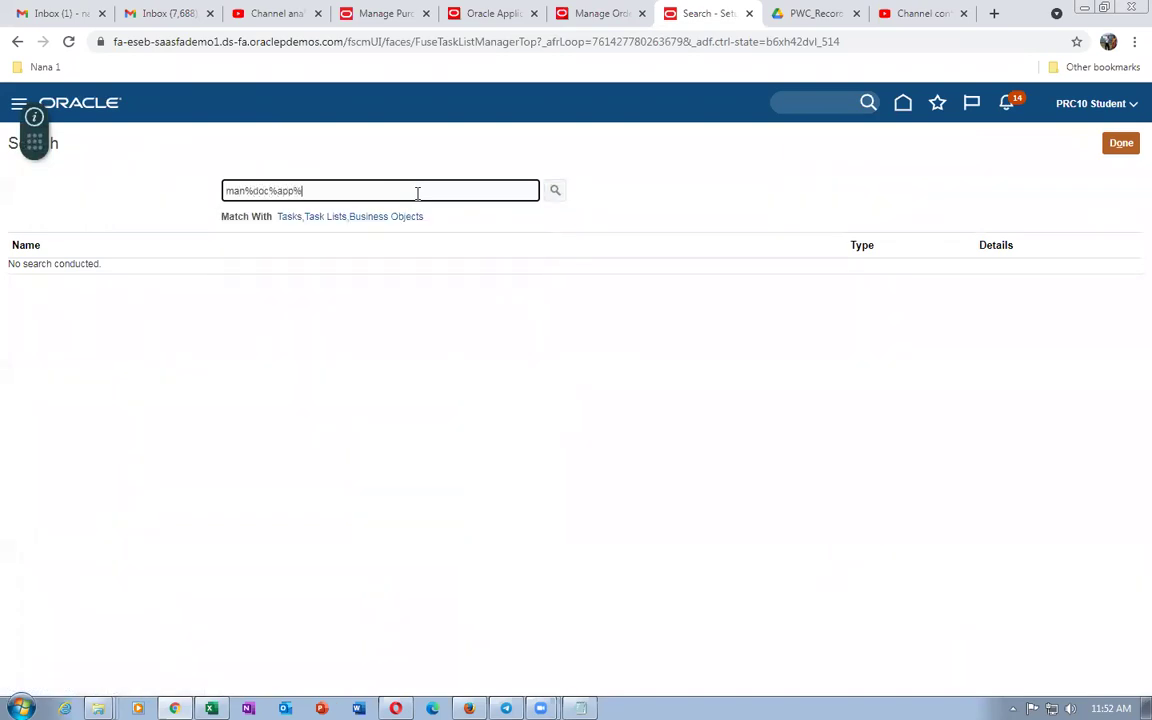
pyautogui.press('Return')
pyautogui.click(125, 272)
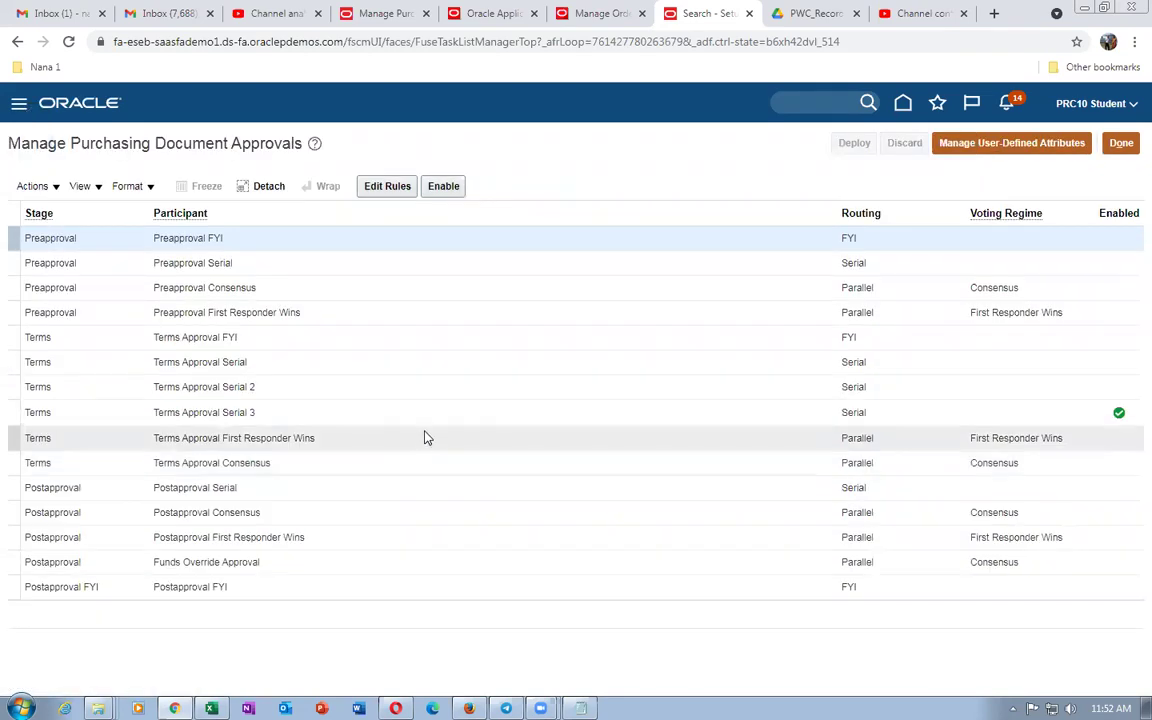
# Create a 'Change order' rule under Terms Approval Serial 3, reusing its name as the description.
pyautogui.click(426, 422)
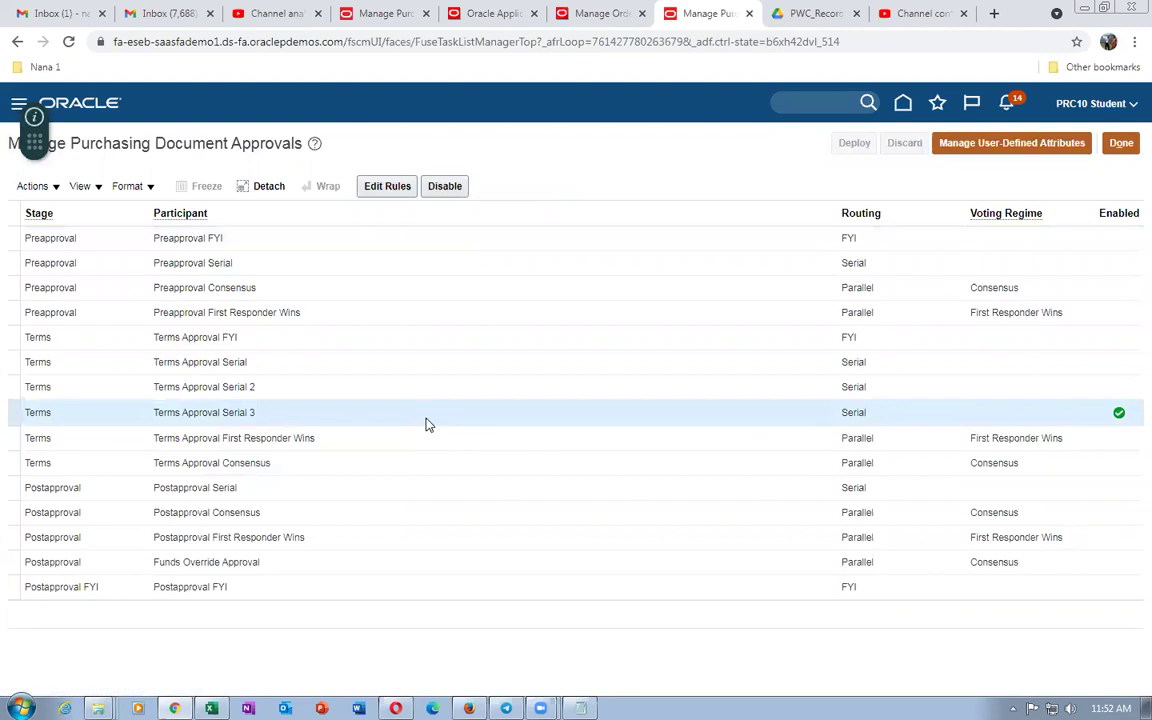
pyautogui.click(396, 190)
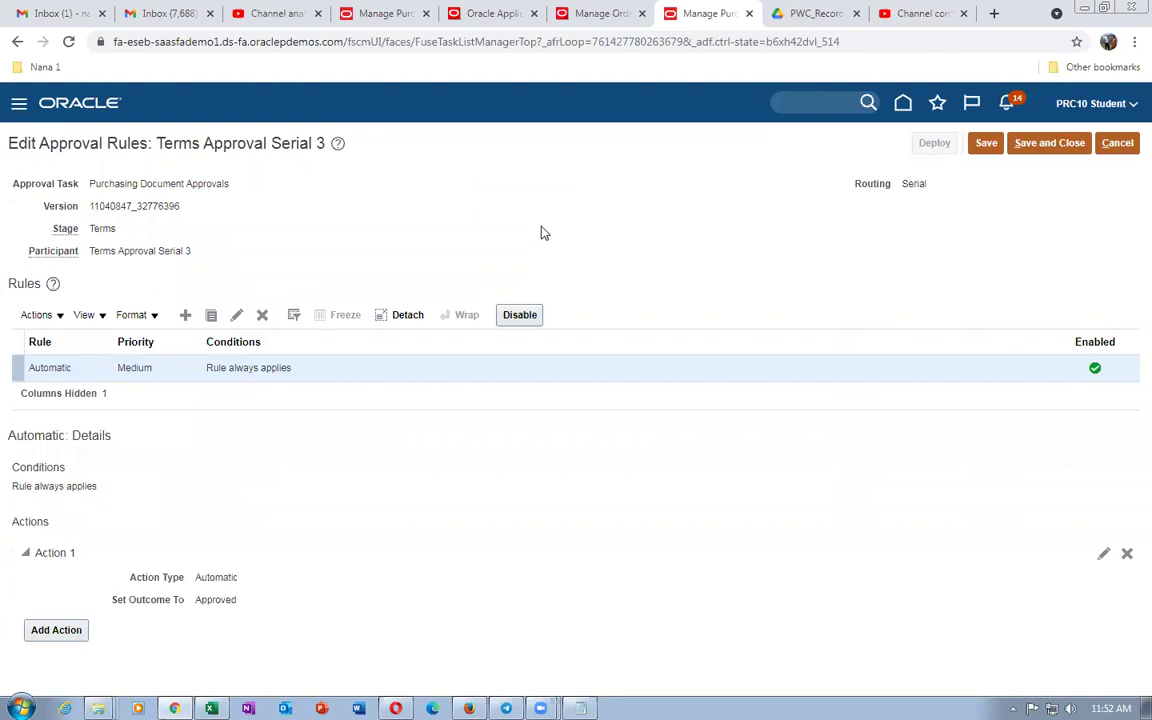
pyautogui.click(186, 320)
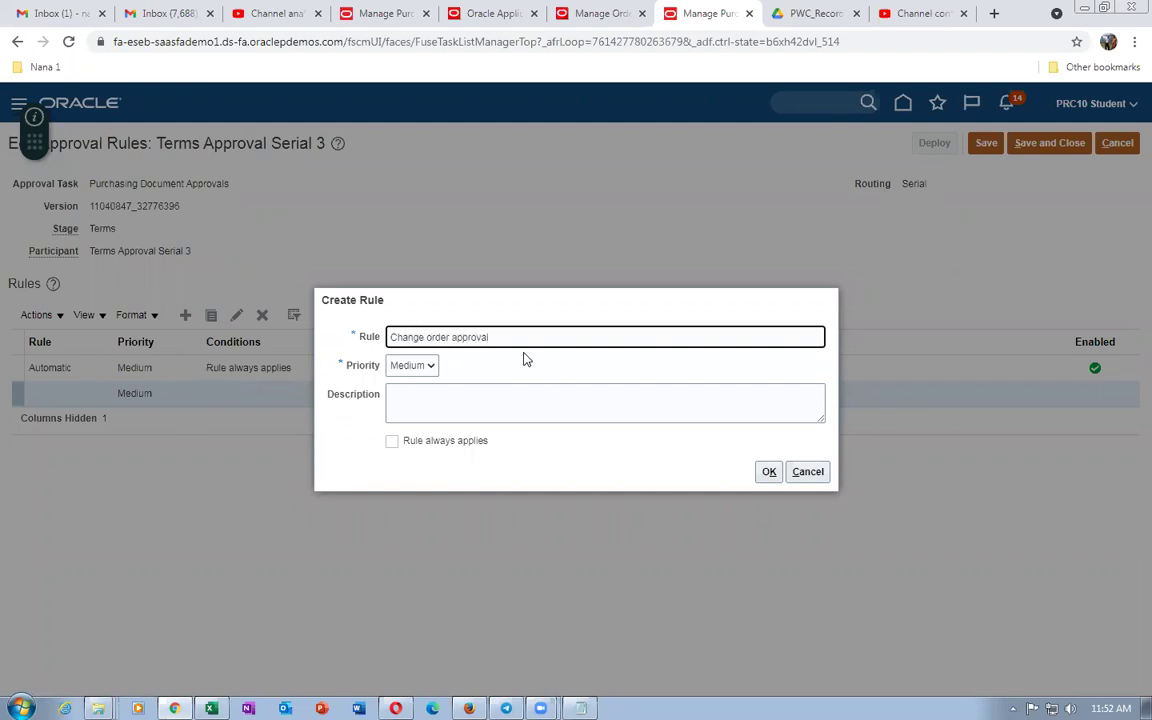
pyautogui.moveTo(498, 338); pyautogui.dragTo(341, 342)
pyautogui.hotkey('ctrl', 'c')
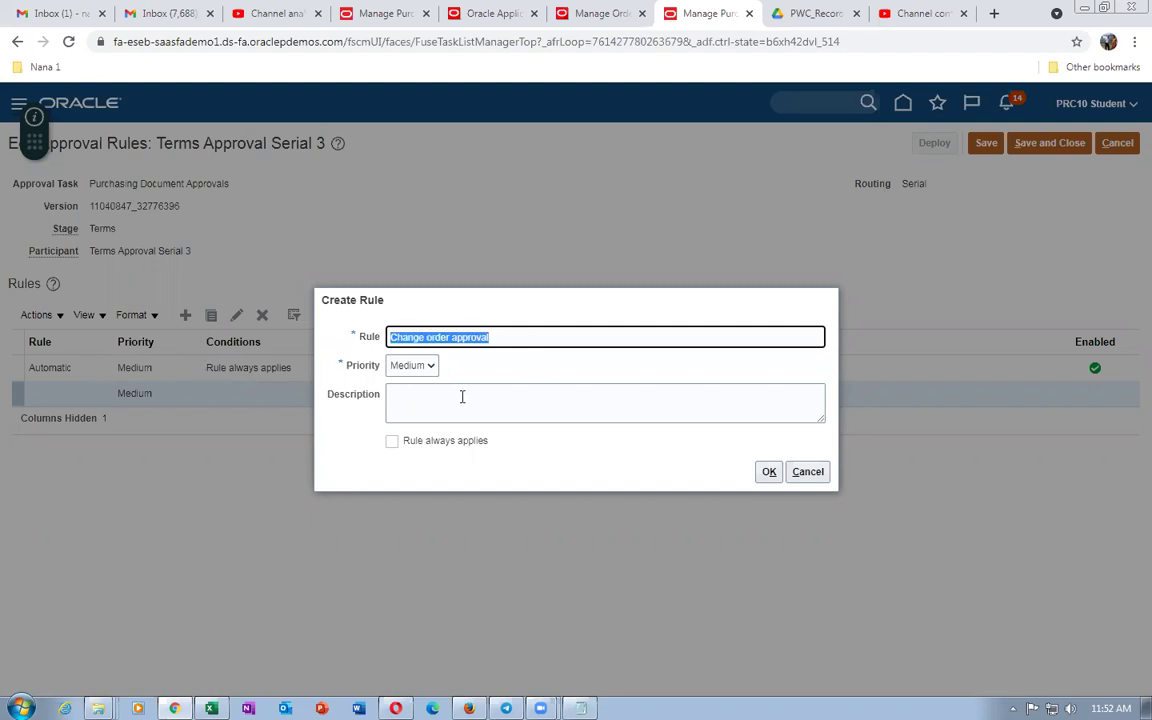
pyautogui.click(458, 396)
pyautogui.hotkey('ctrl', 'v')
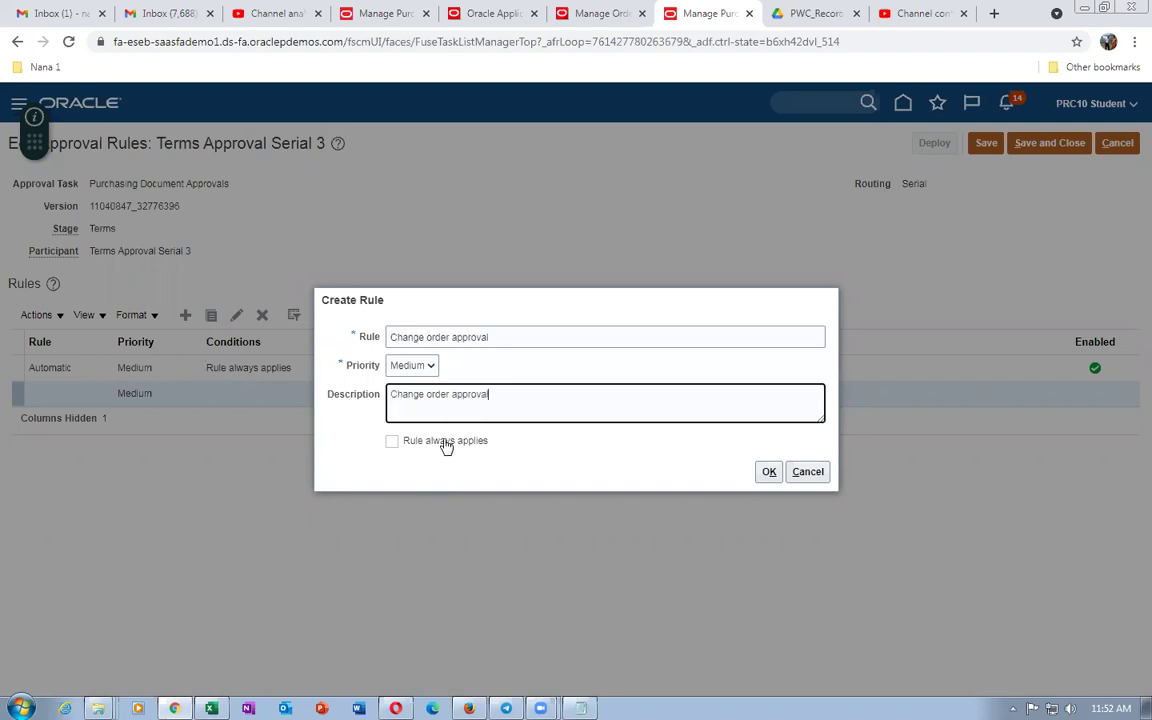
pyautogui.click(767, 472)
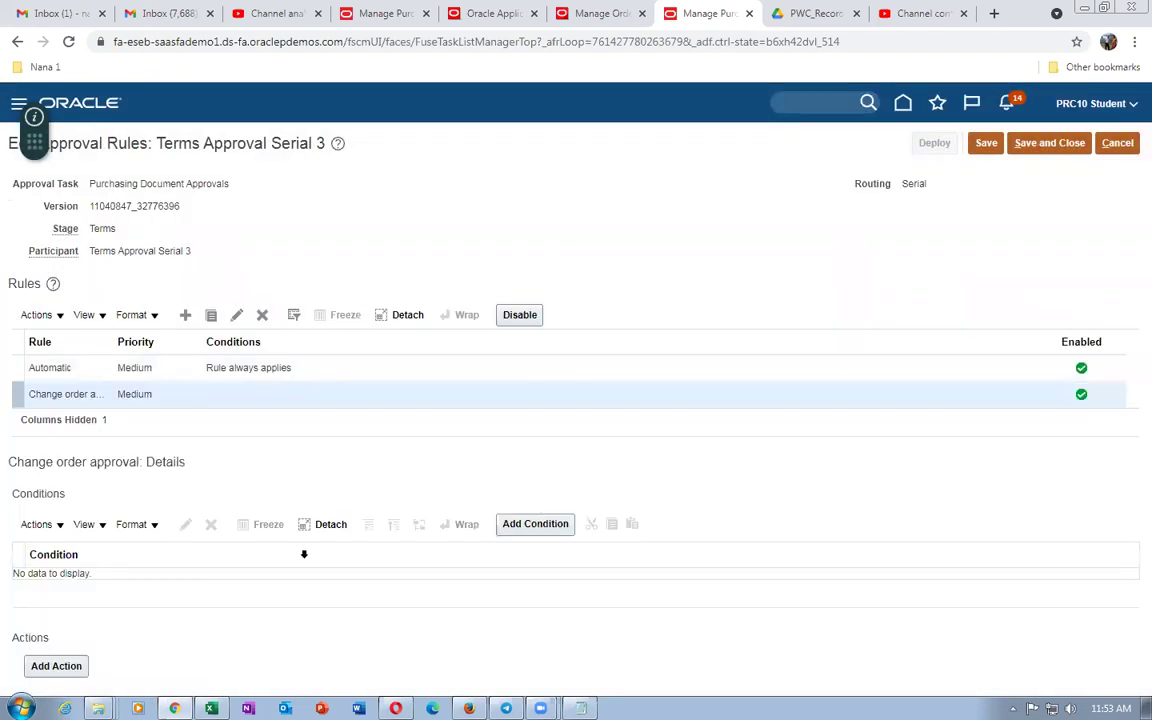
# Give the rule the condition Is Change Order Equals Yes, with value type Value.
pyautogui.click(536, 524)
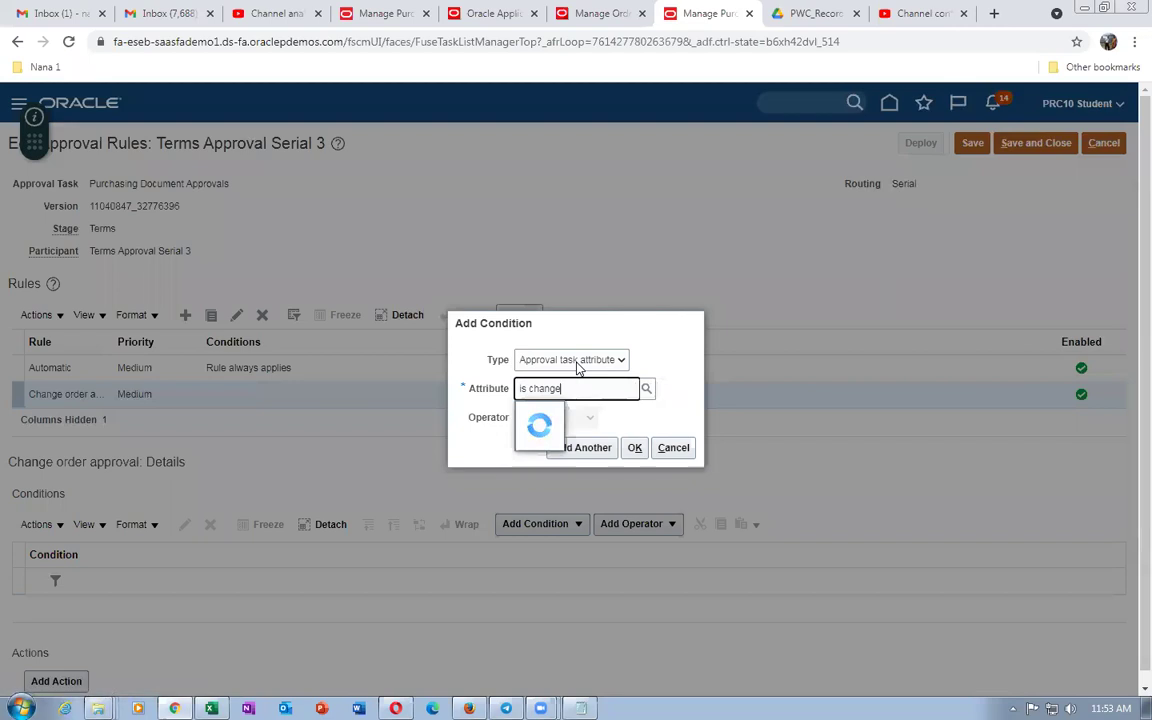
pyautogui.click(587, 420)
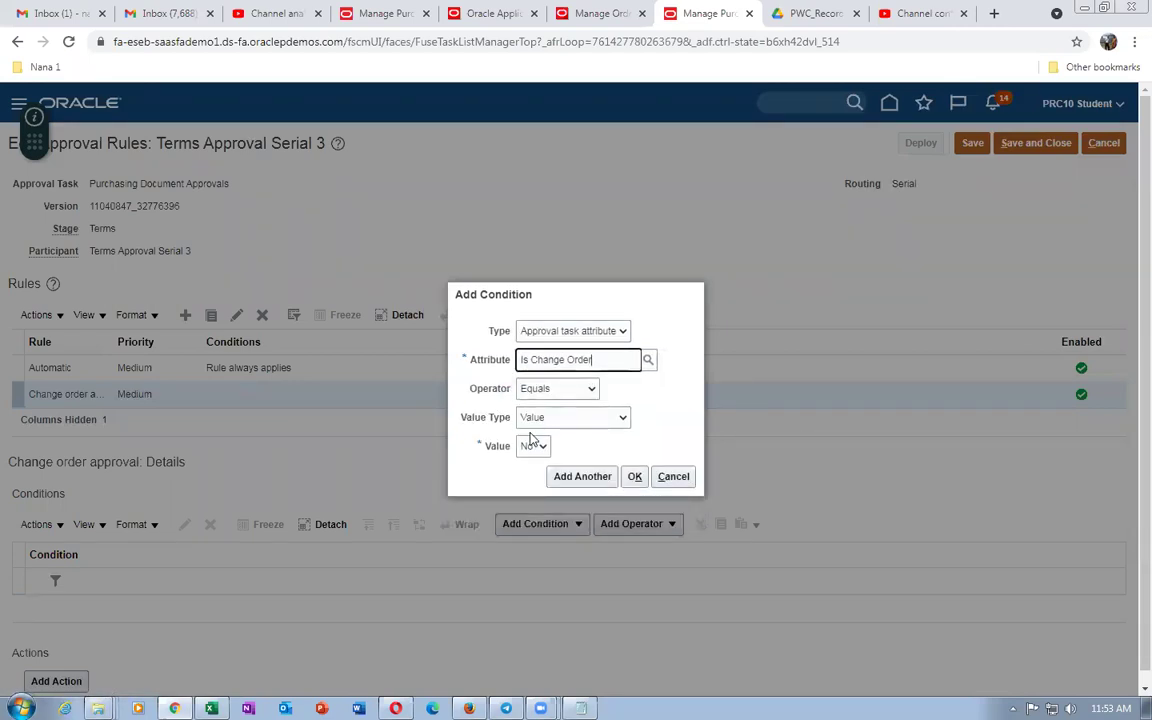
pyautogui.click(530, 447)
pyautogui.click(527, 475)
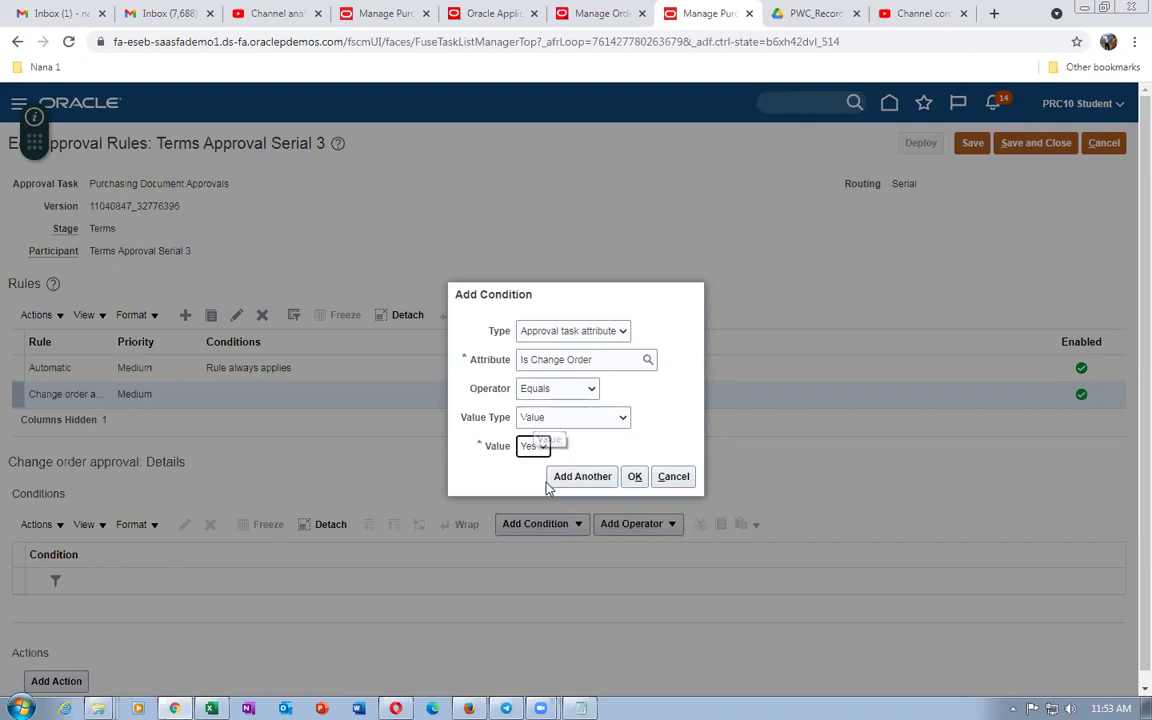
pyautogui.click(570, 423)
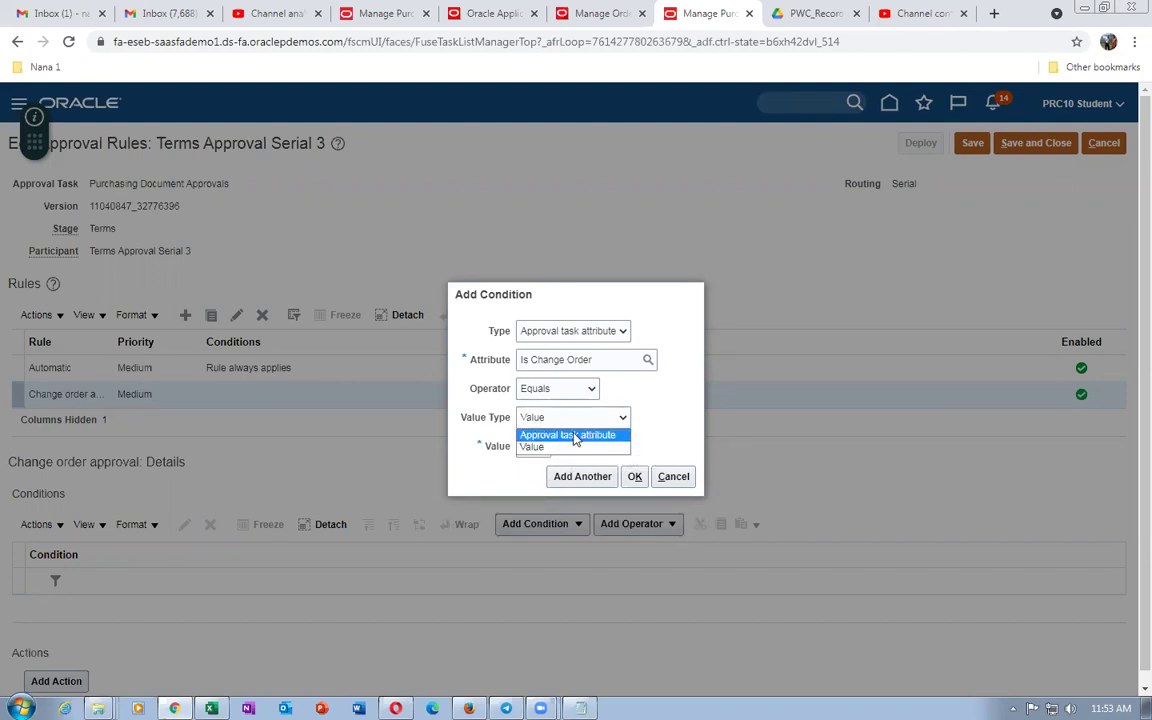
pyautogui.click(563, 417)
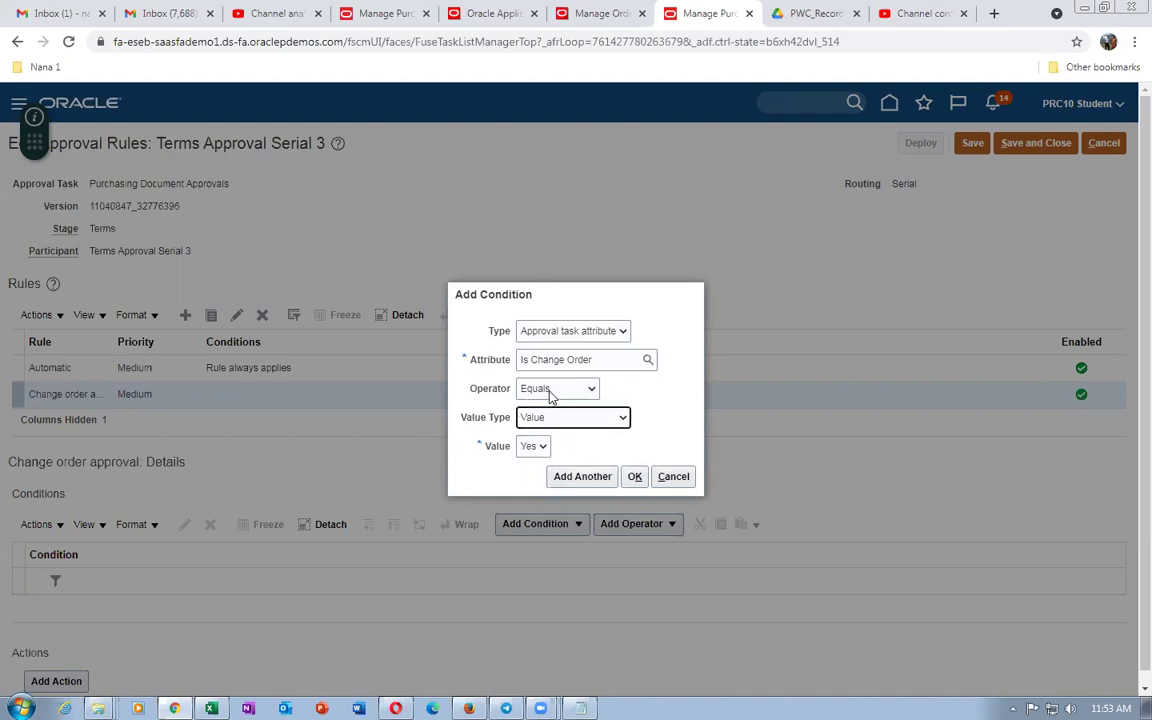
pyautogui.click(551, 392)
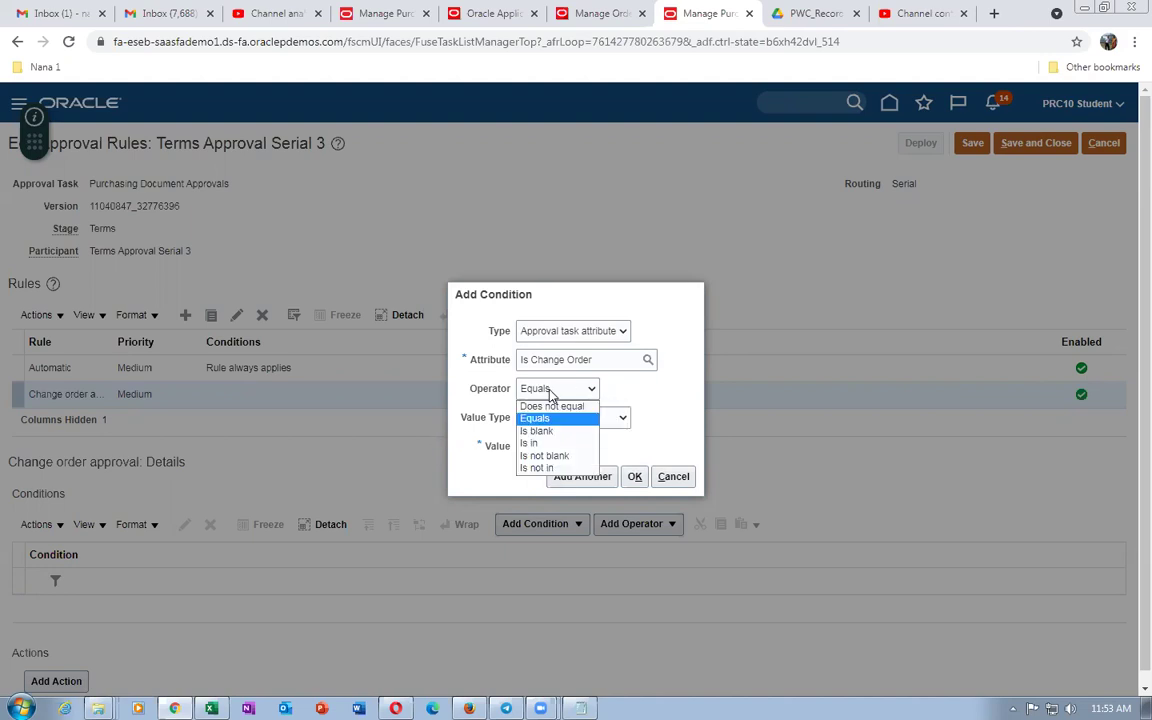
pyautogui.click(549, 393)
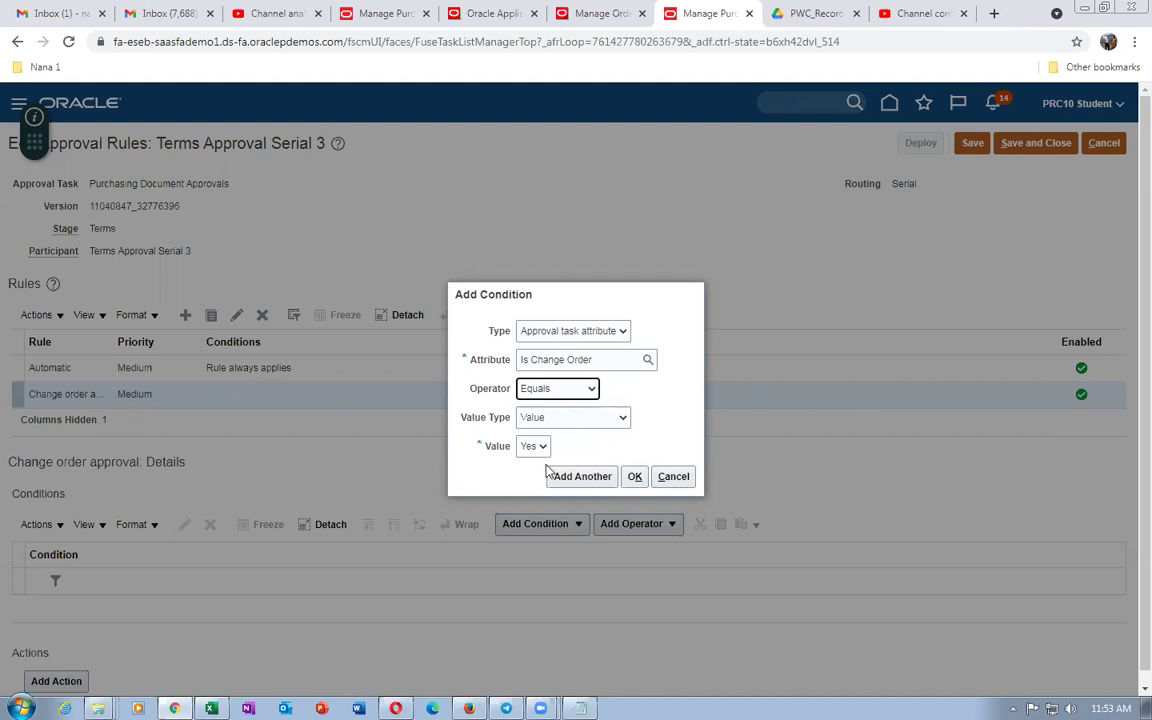
pyautogui.click(634, 477)
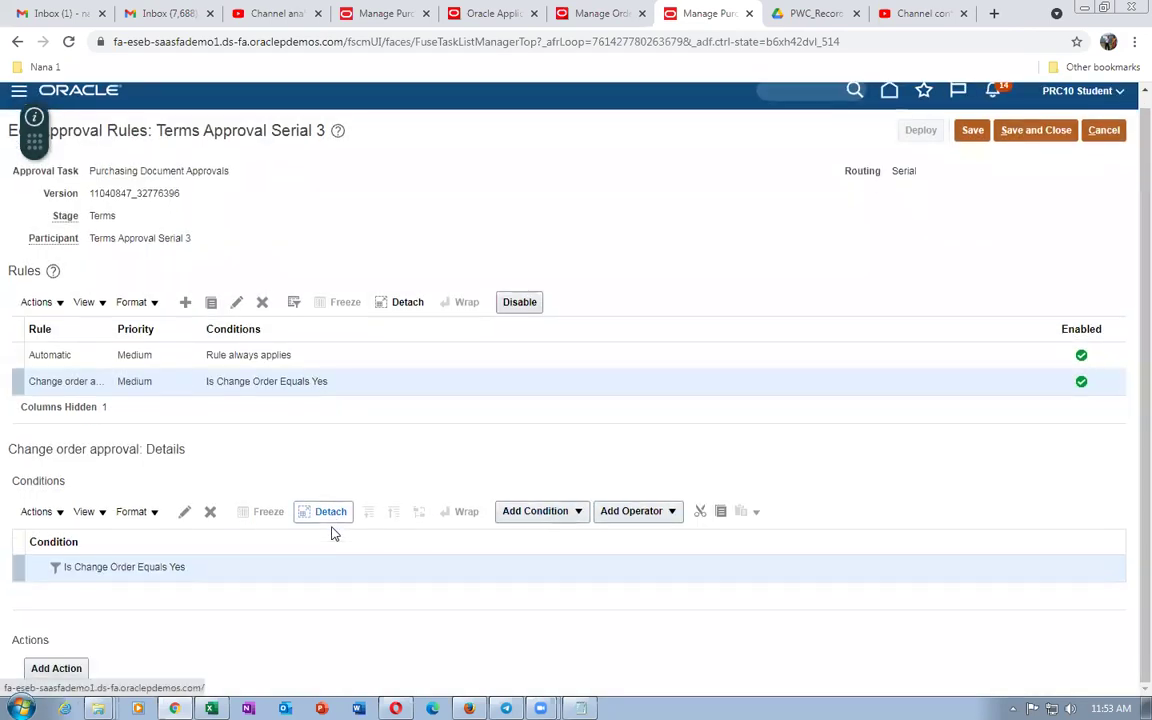
# Add a Single Approver action routing to the procurement manager as a Worker user type.
pyautogui.click(55, 669)
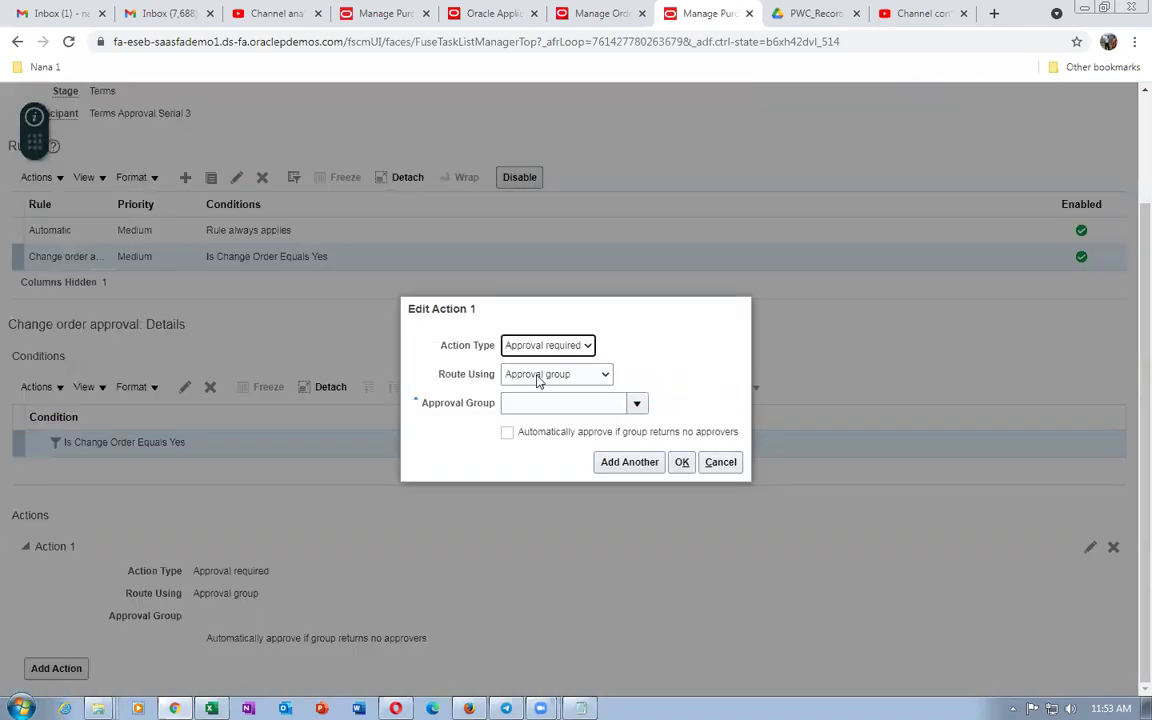
pyautogui.click(538, 376)
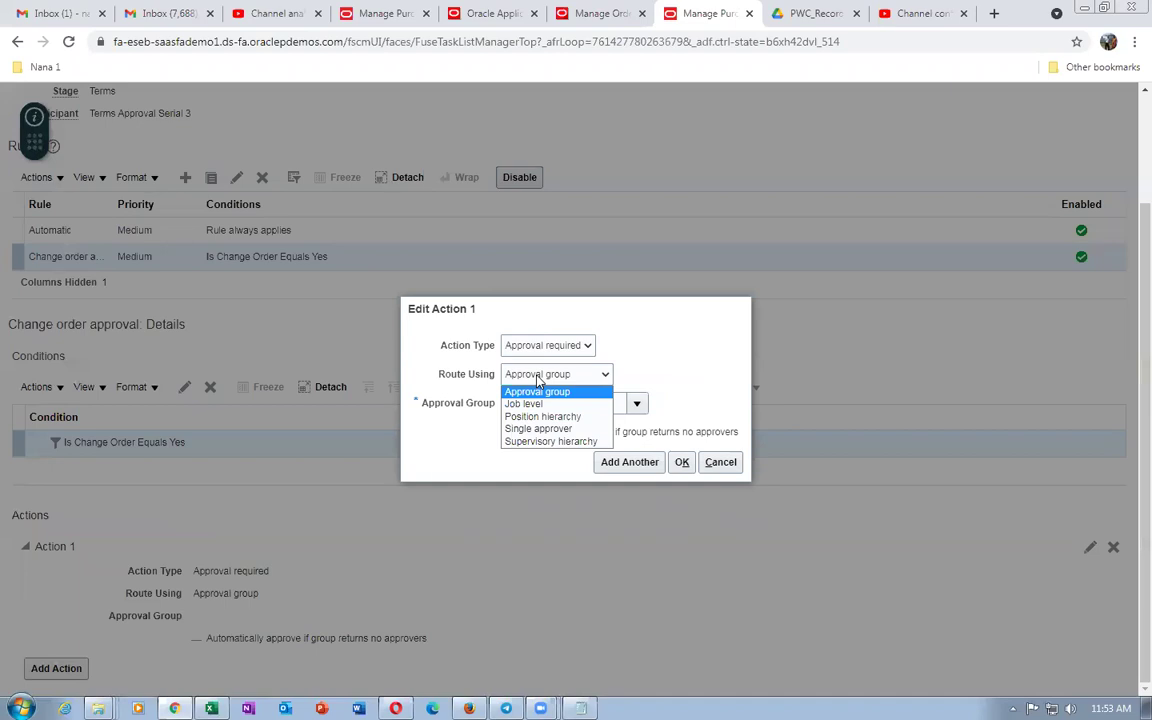
pyautogui.click(538, 429)
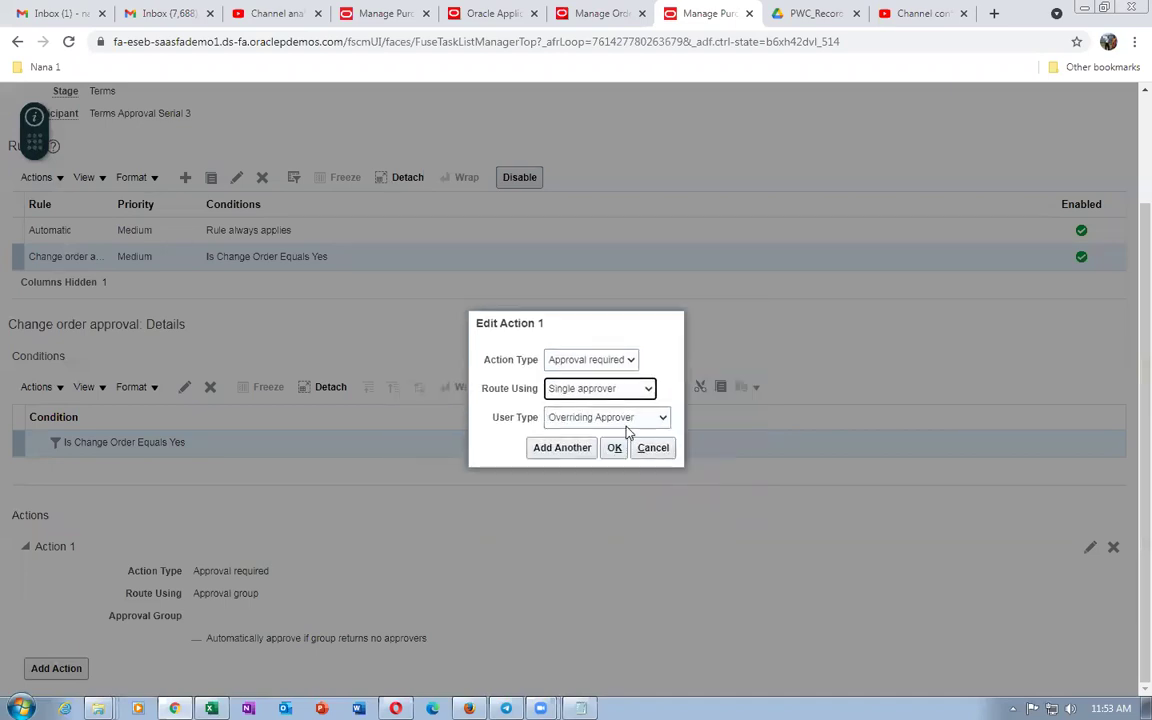
pyautogui.click(620, 425)
pyautogui.click(590, 532)
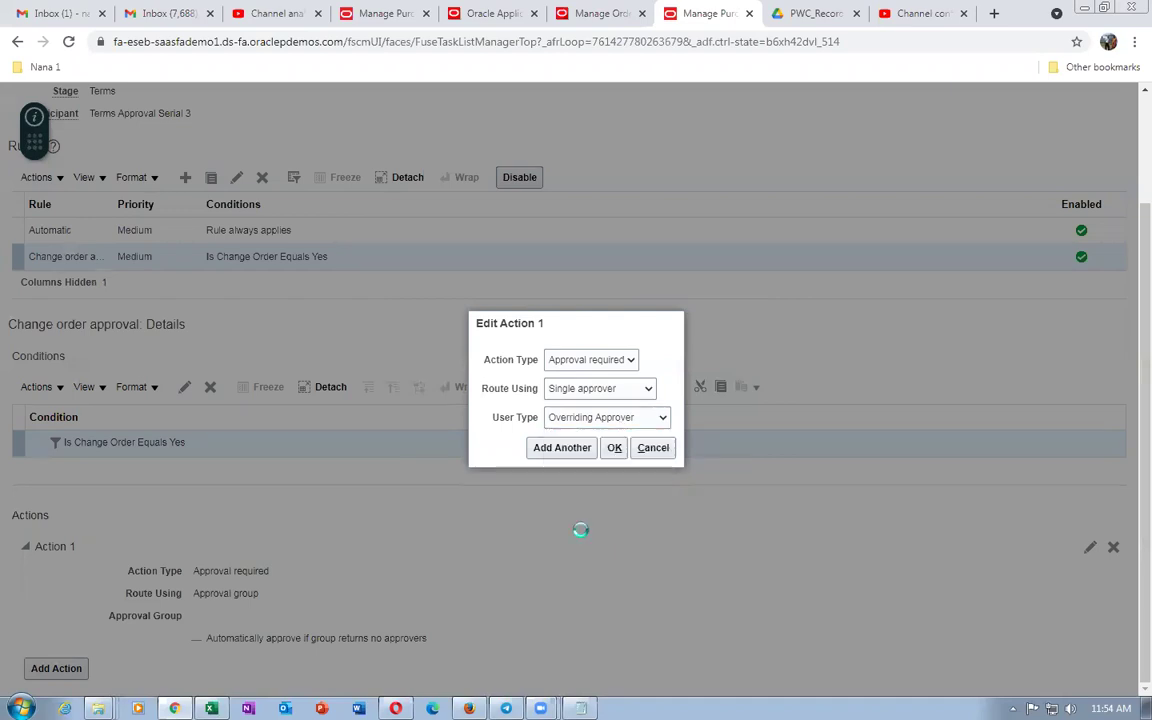
pyautogui.click(541, 433)
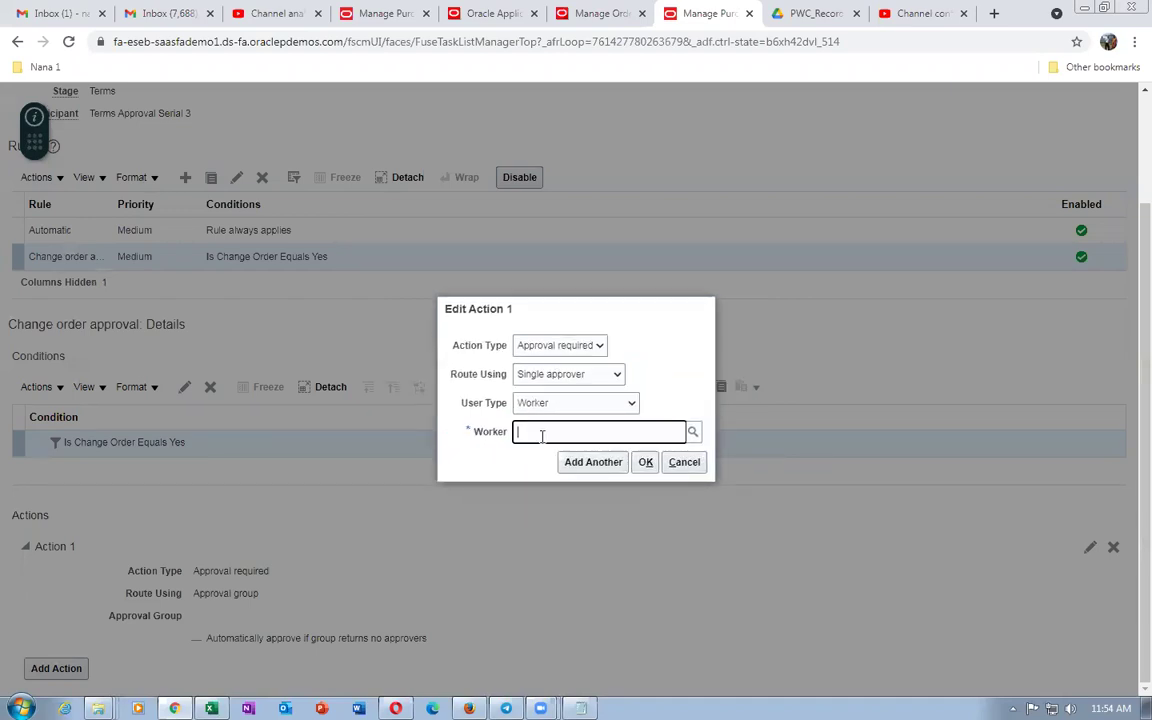
pyautogui.write('roth calvin')
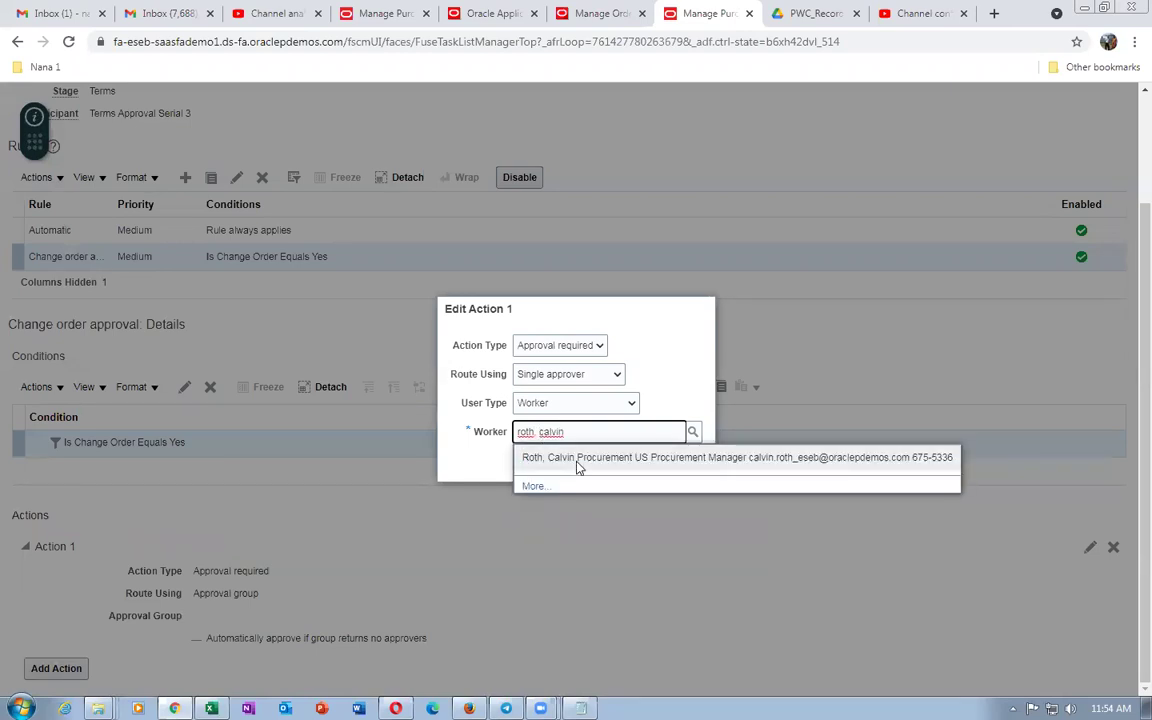
pyautogui.click(577, 458)
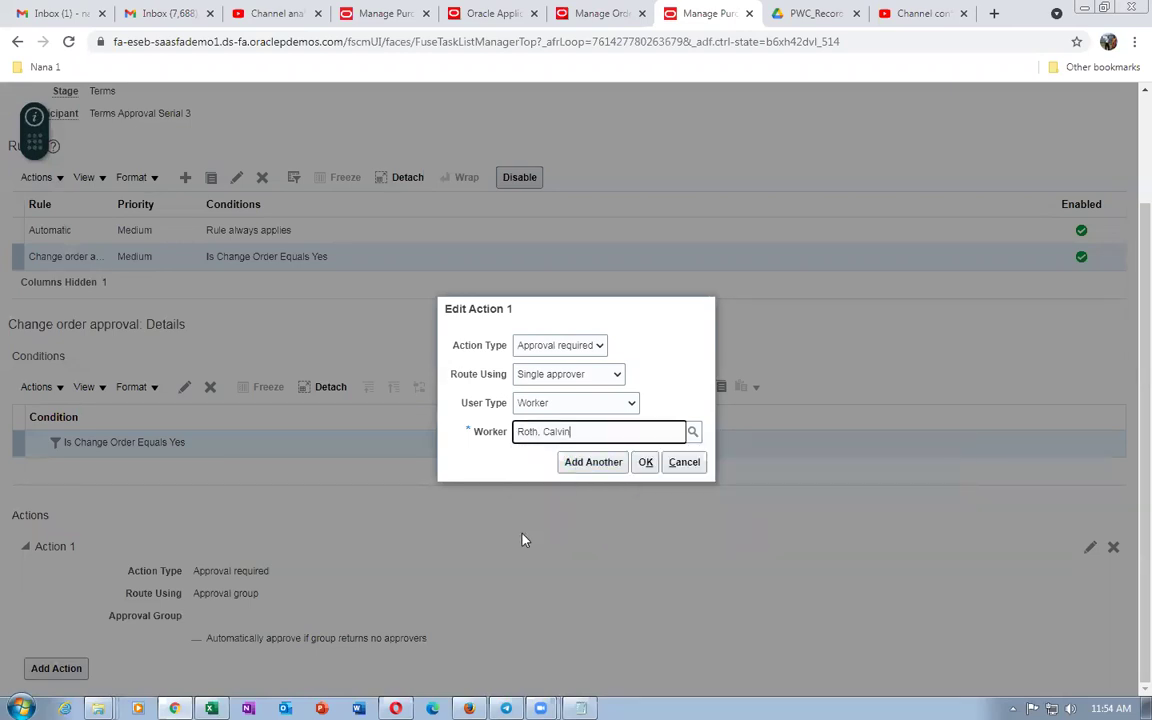
pyautogui.click(645, 463)
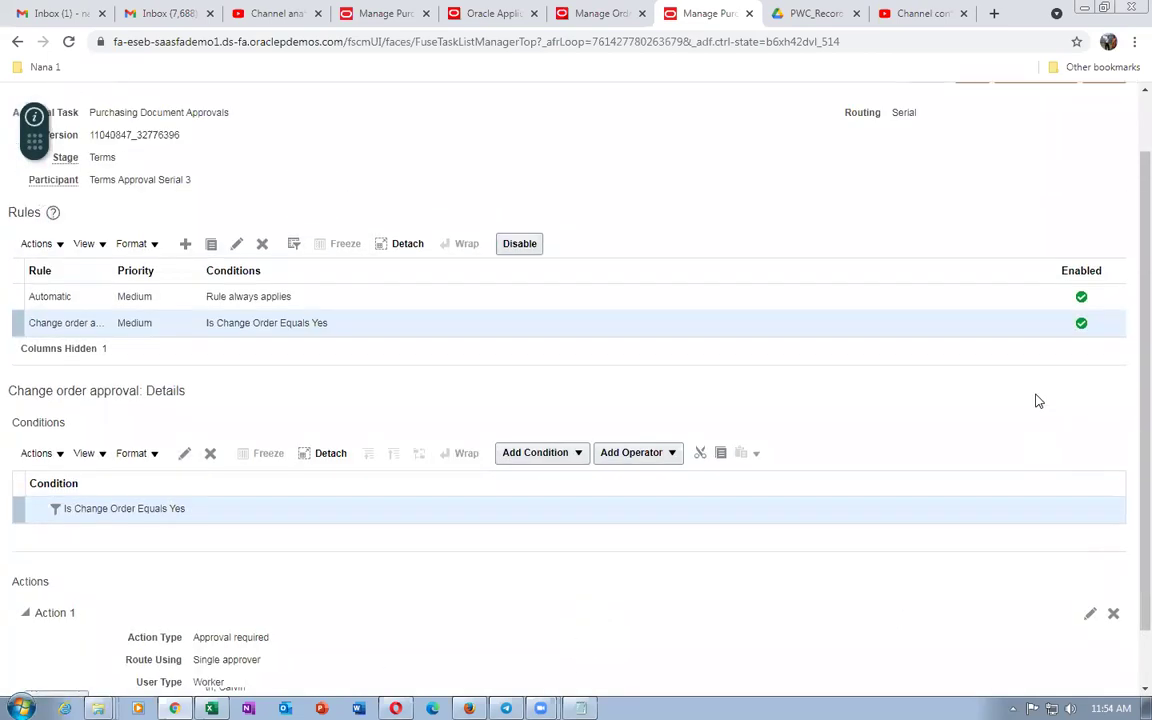
# Save and deploy the updated approval rules, confirming the deployment.
pyautogui.scroll(2, 1037, 401)
pyautogui.click(972, 142)
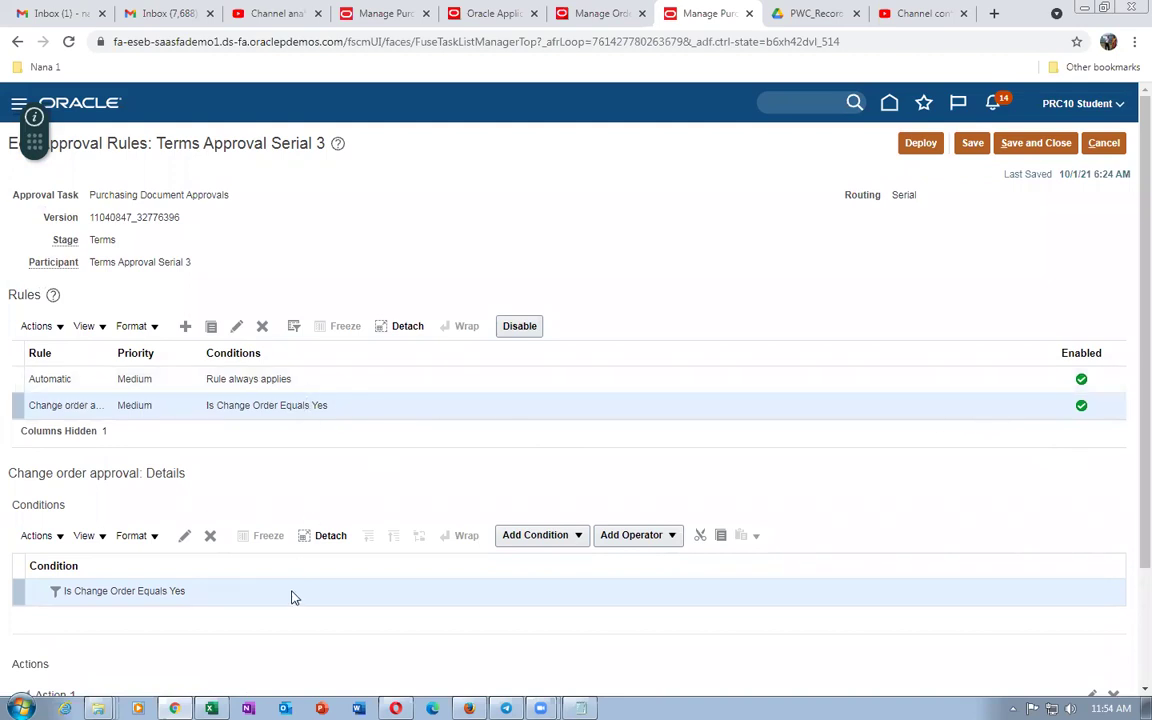
pyautogui.click(920, 143)
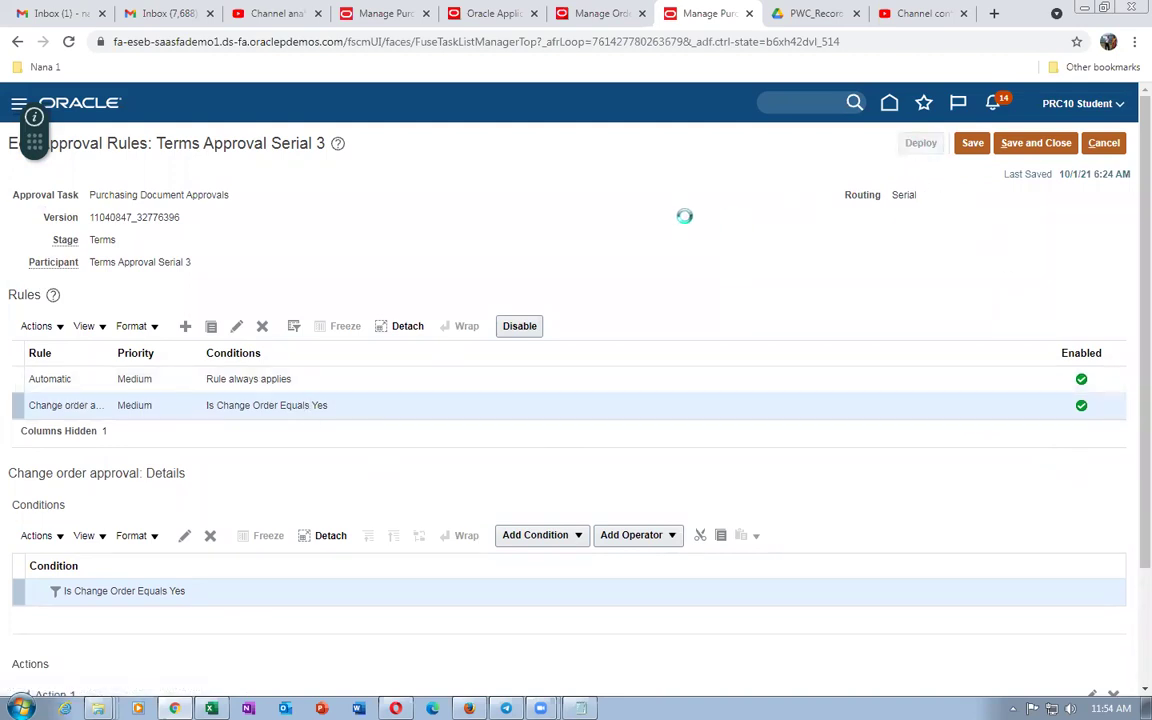
pyautogui.click(753, 415)
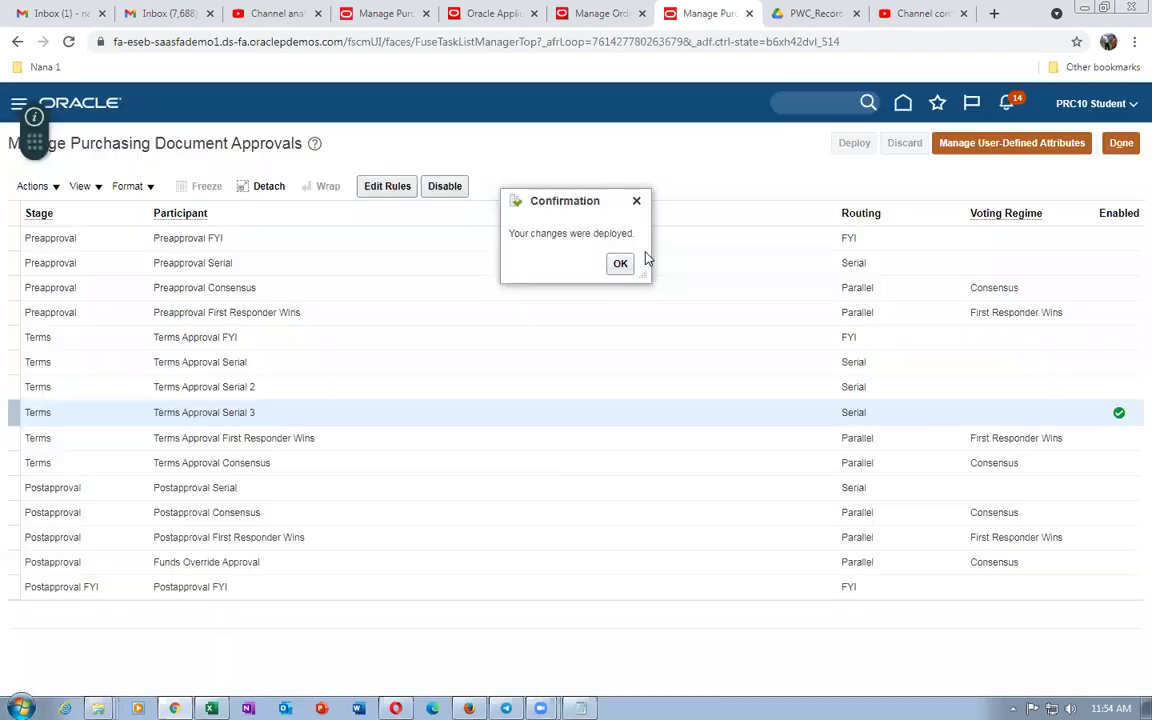
pyautogui.click(620, 262)
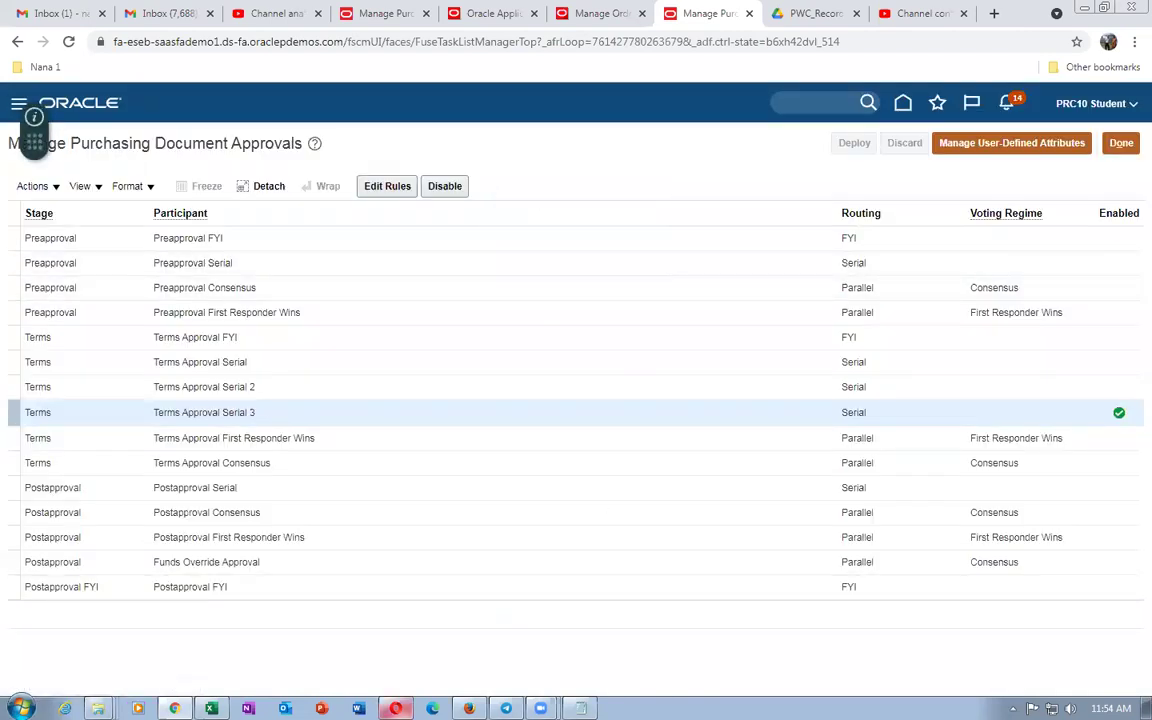
pyautogui.click(396, 708)
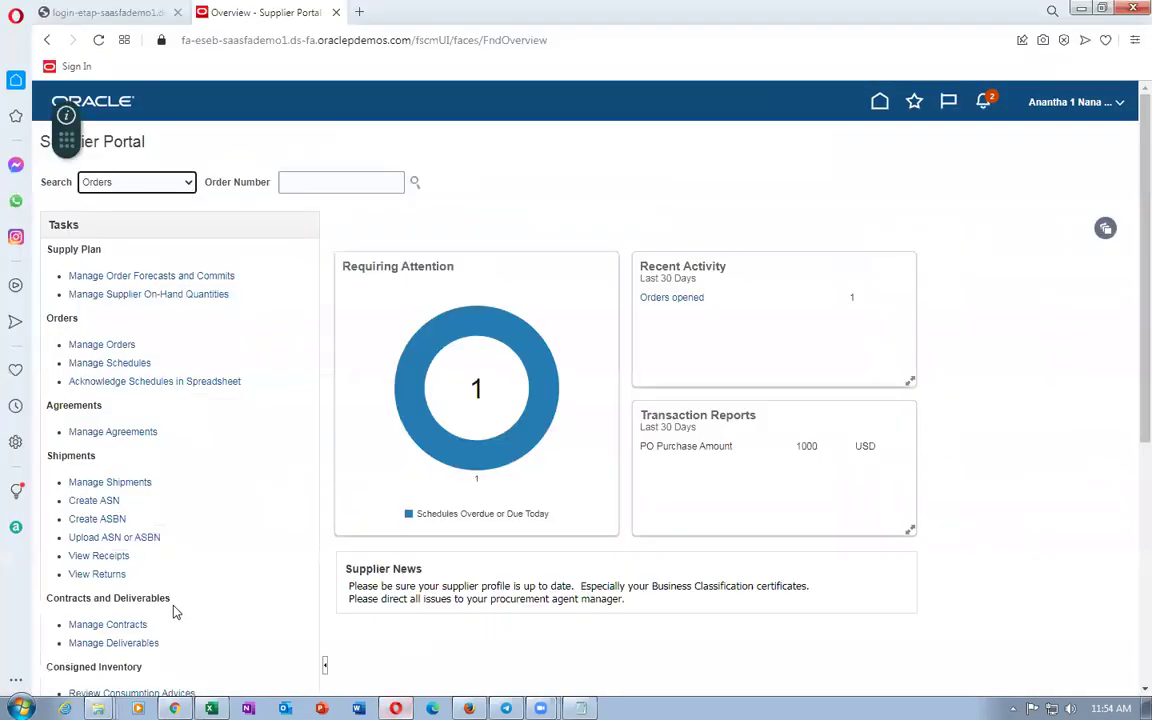
# Find the purchase order in the supplier's Manage Orders and start a change order with a description.
pyautogui.click(104, 345)
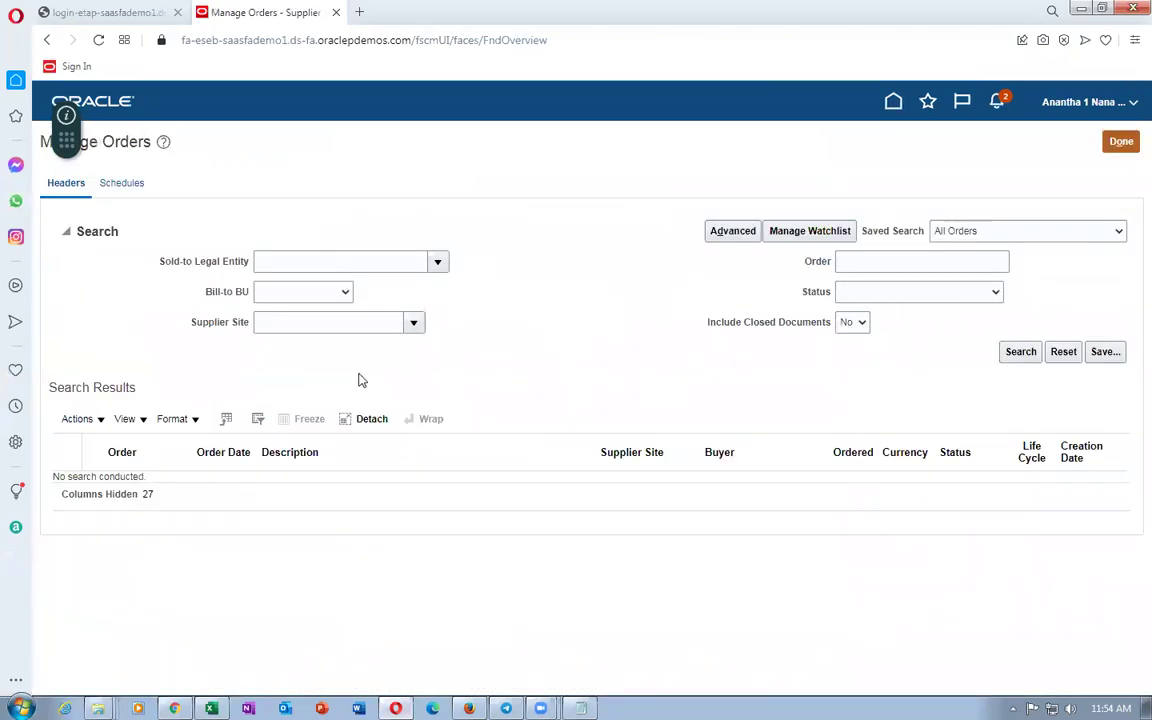
pyautogui.click(1020, 351)
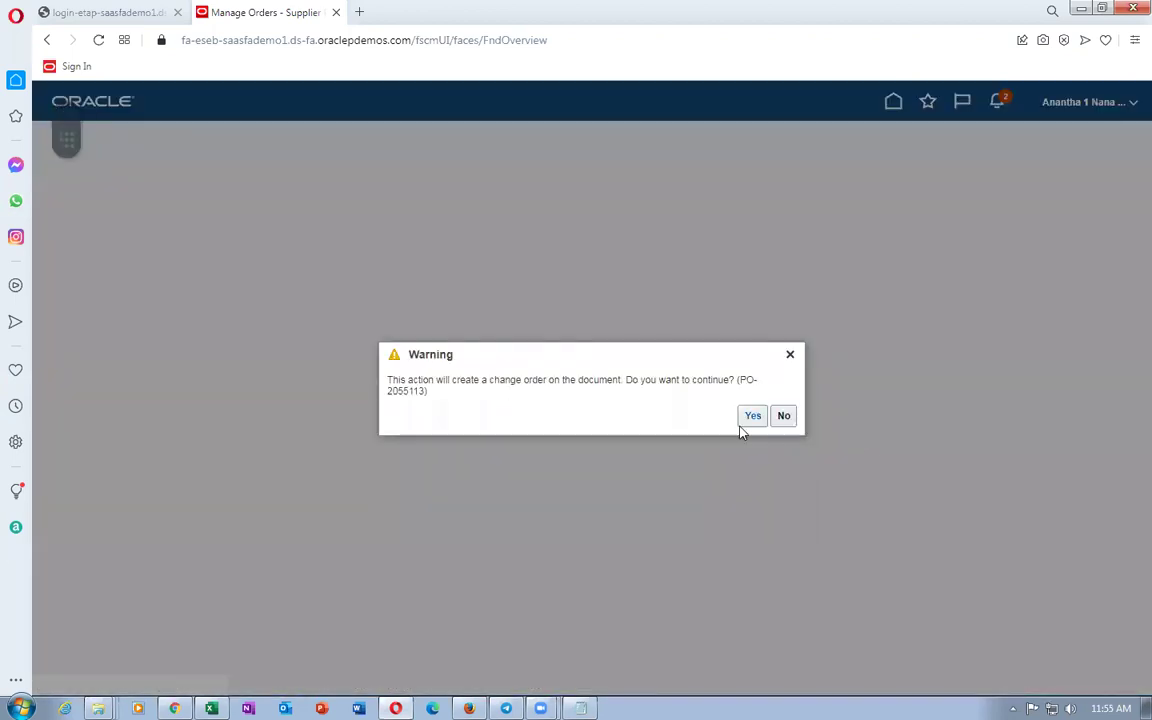
pyautogui.click(752, 418)
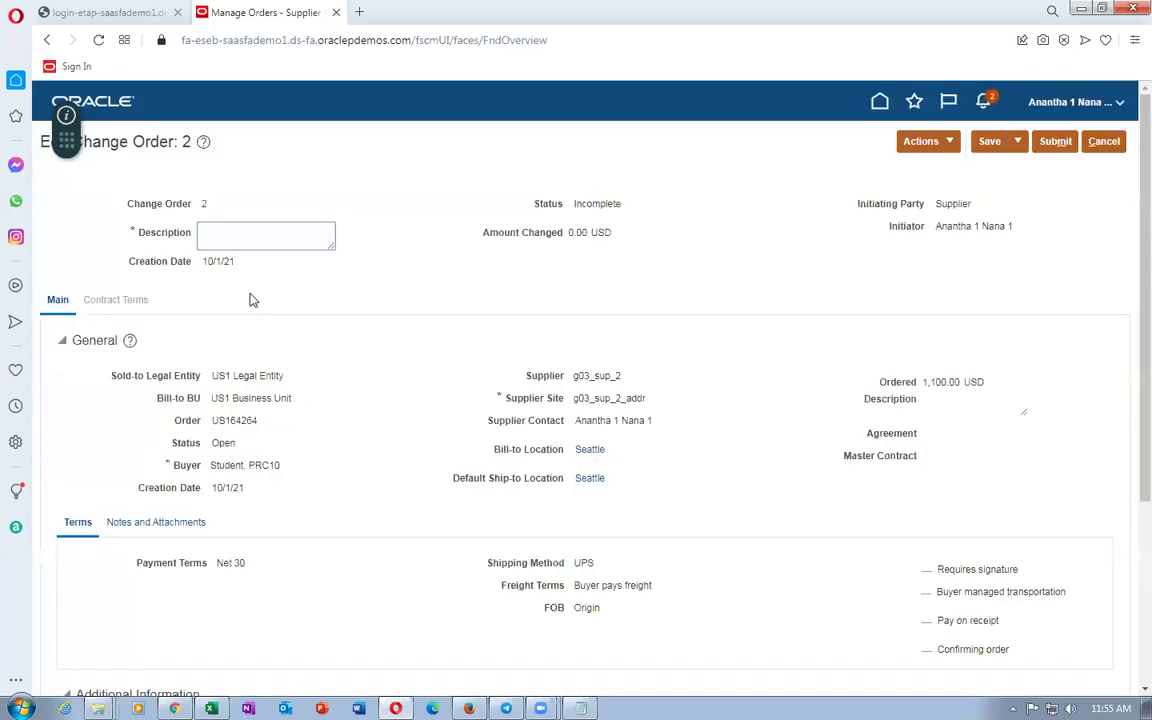
pyautogui.click(264, 232)
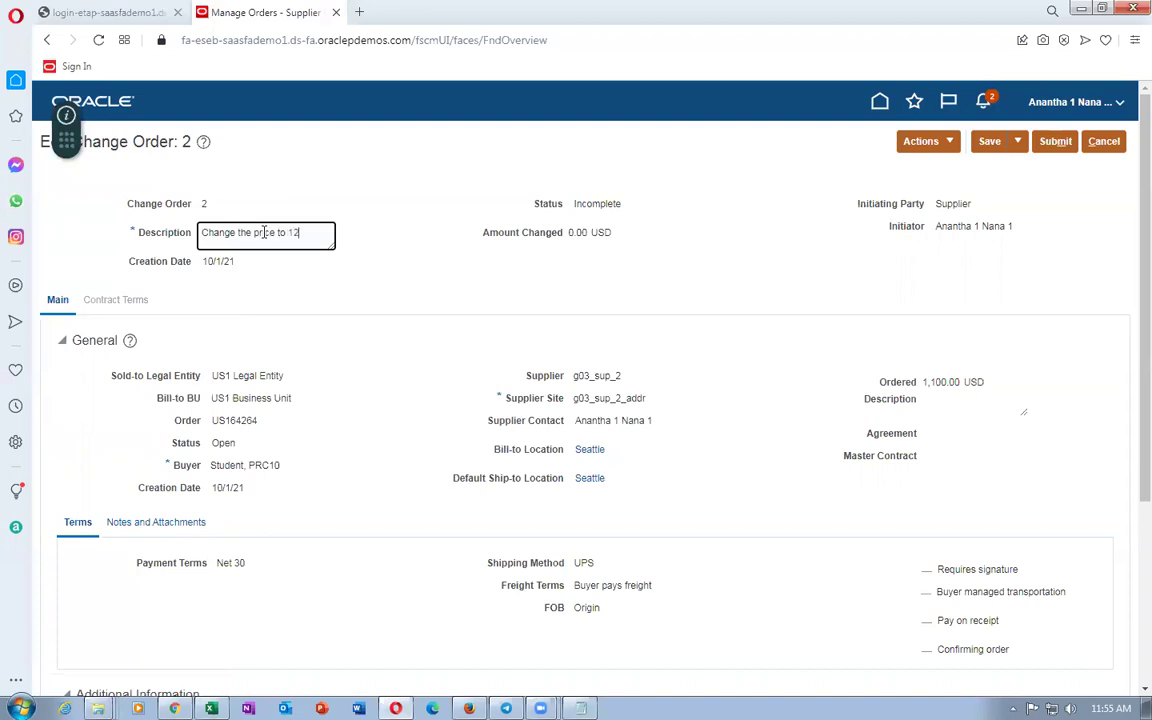
# Change the line's base price to 12 and submit the change order for approval.
pyautogui.scroll(-5, 404, 406)
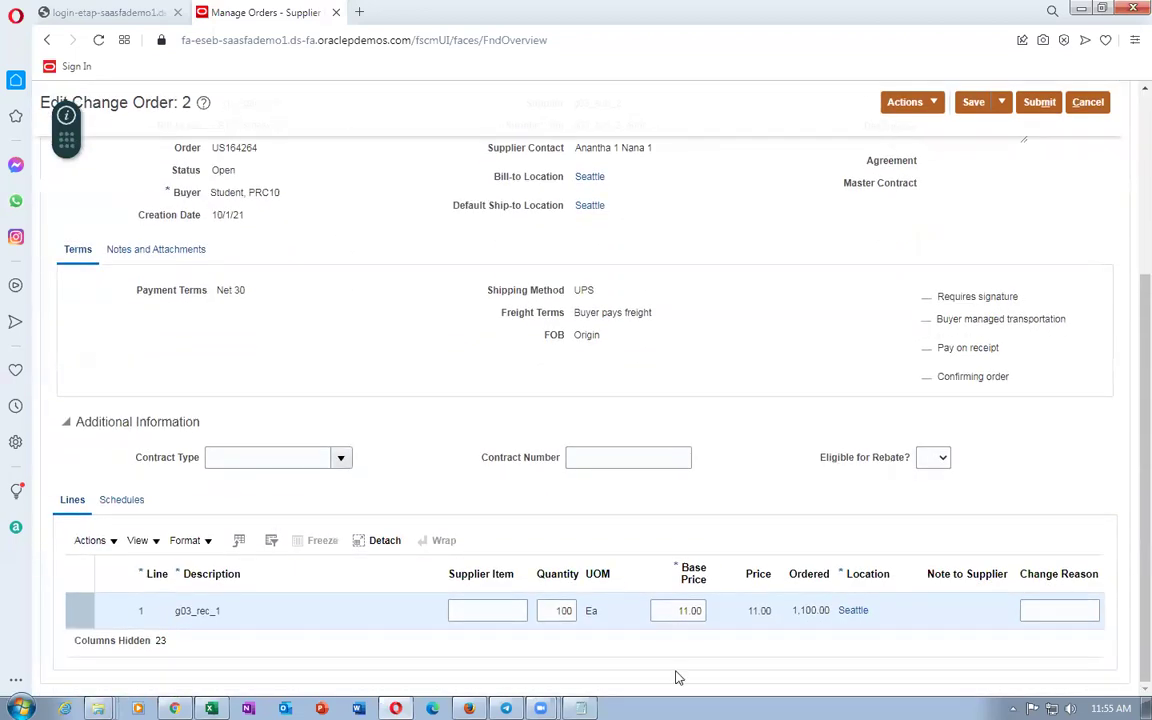
pyautogui.click(676, 610)
pyautogui.write('12')
pyautogui.press('Tab')
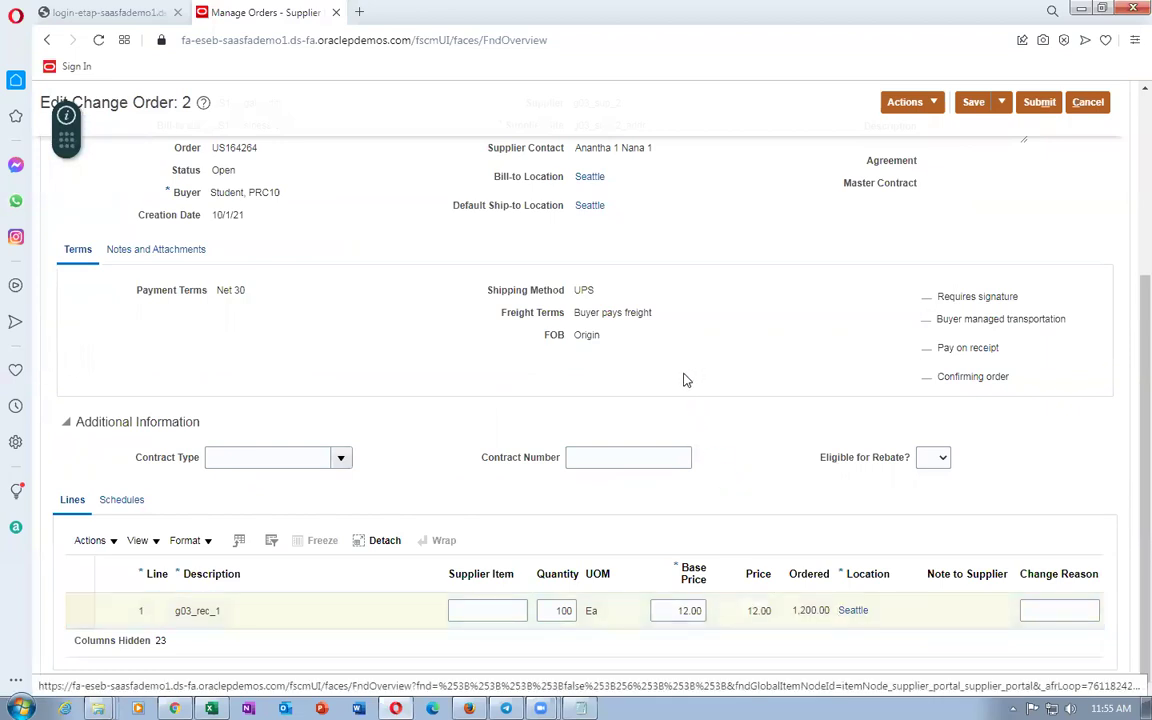
pyautogui.click(1044, 104)
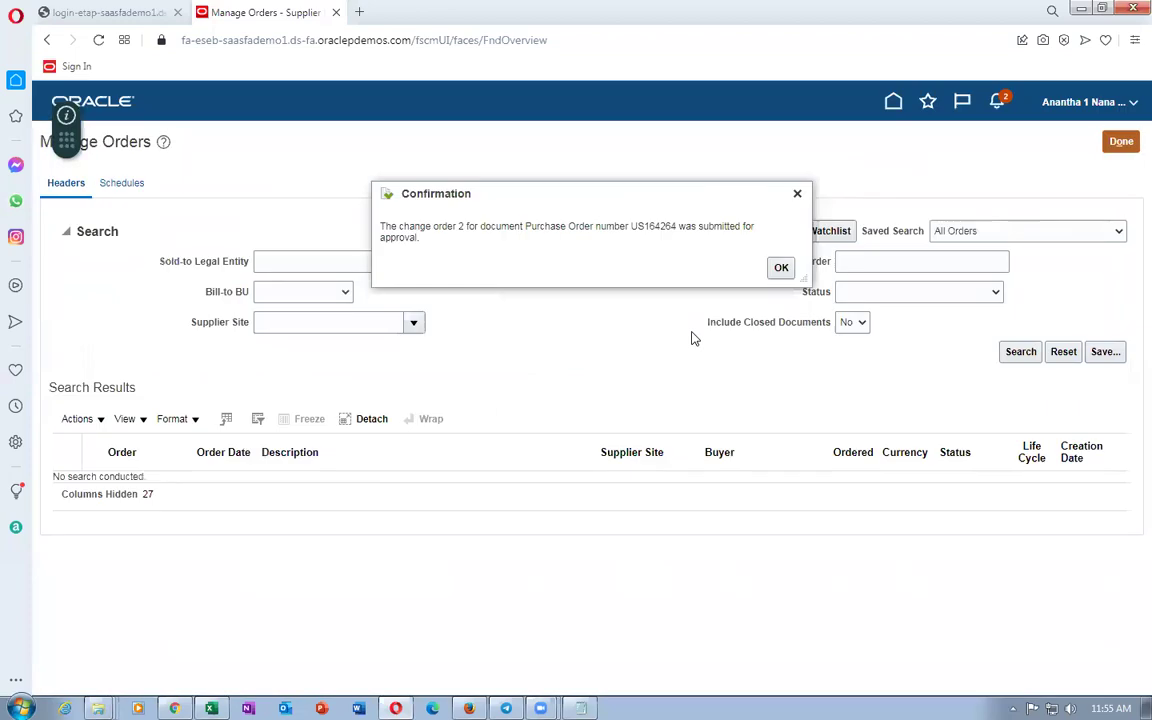
pyautogui.click(779, 267)
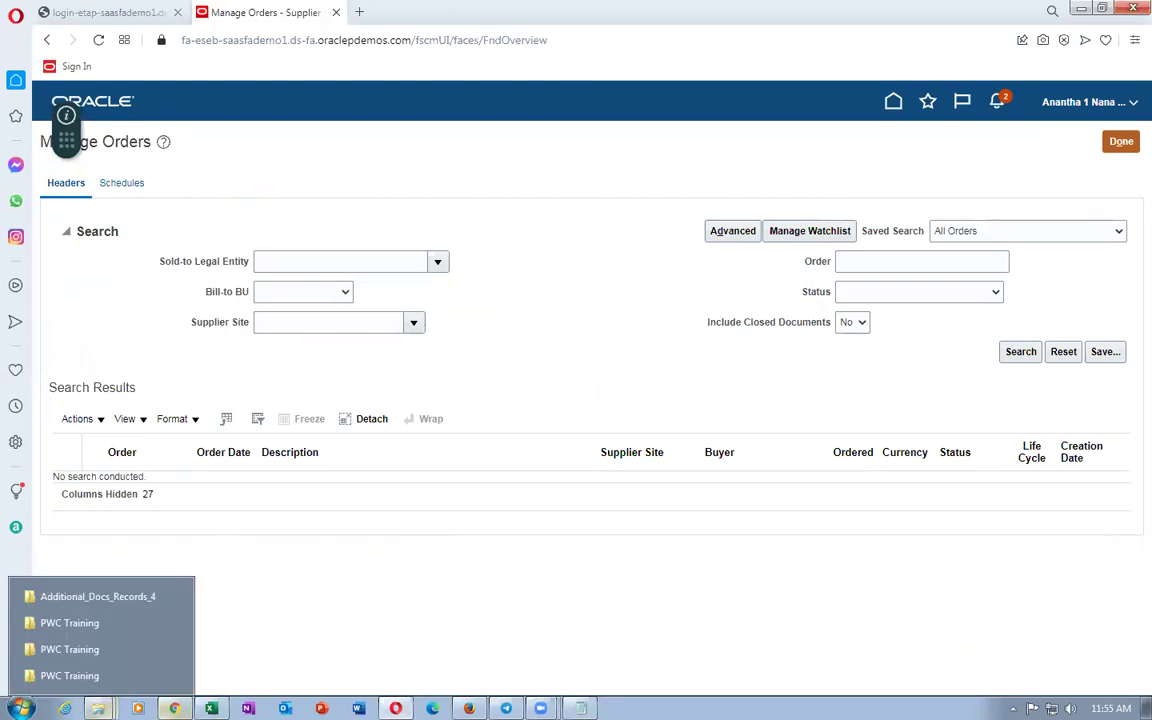
pyautogui.click(174, 708)
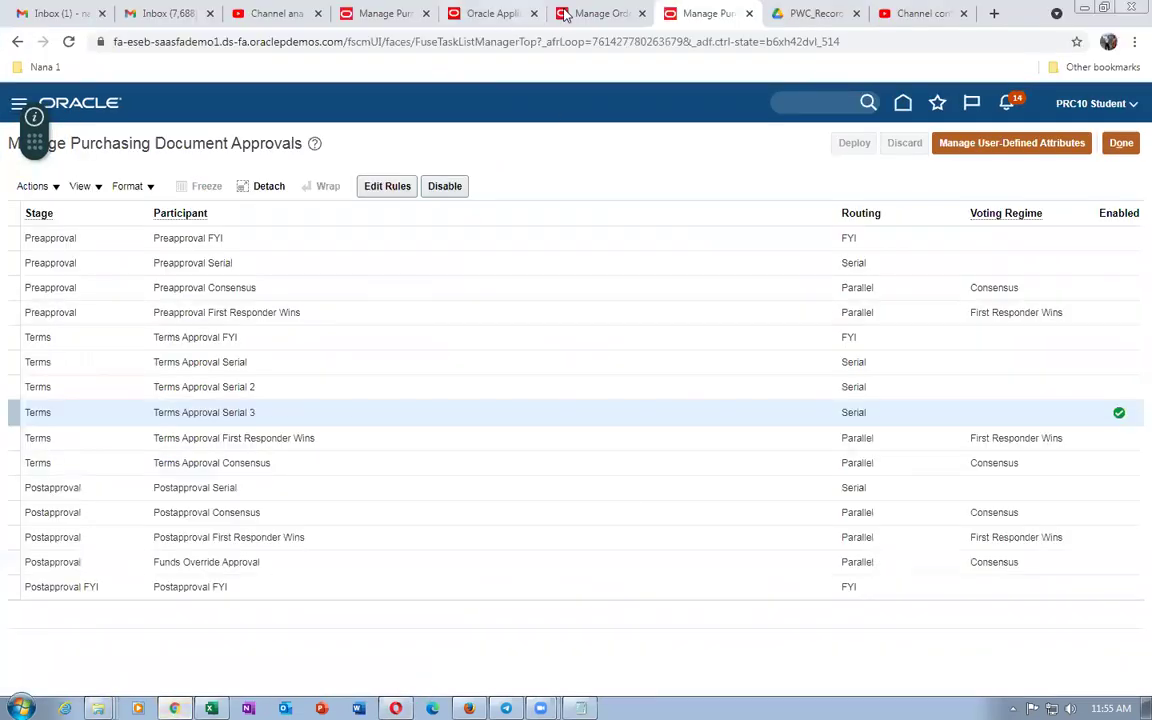
# Search the buyer's orders, dismiss the pending-change note, and open the purchase order's details.
pyautogui.click(596, 14)
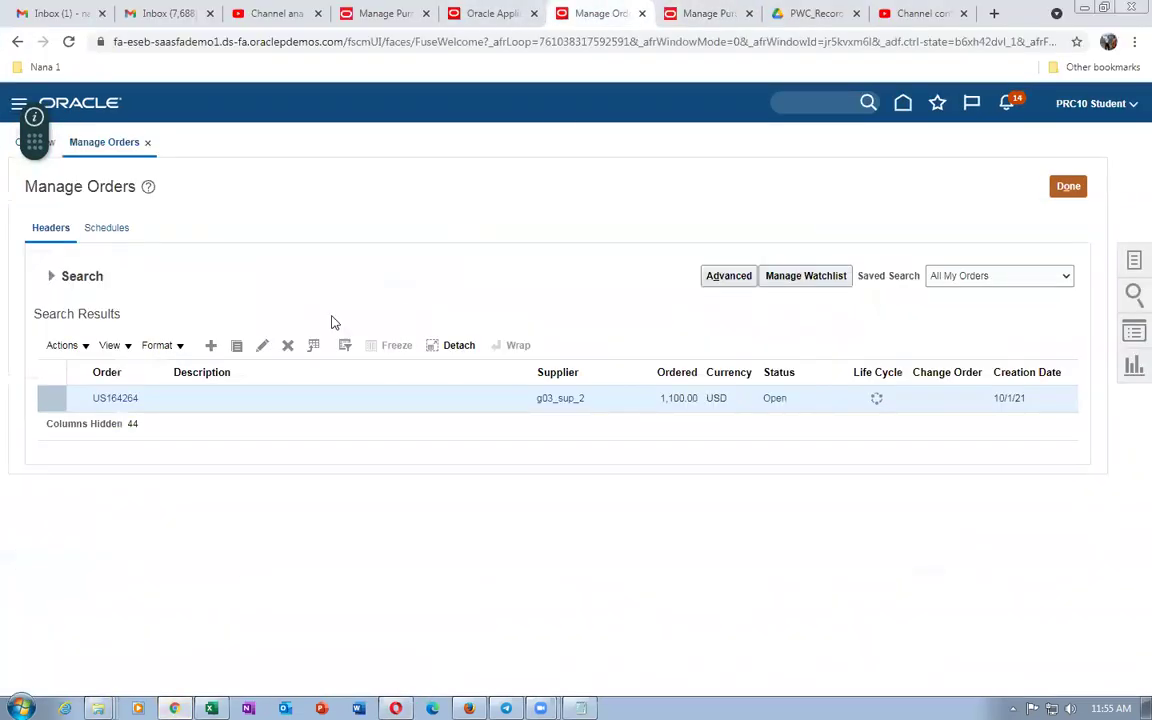
pyautogui.click(50, 276)
pyautogui.click(960, 446)
pyautogui.click(77, 399)
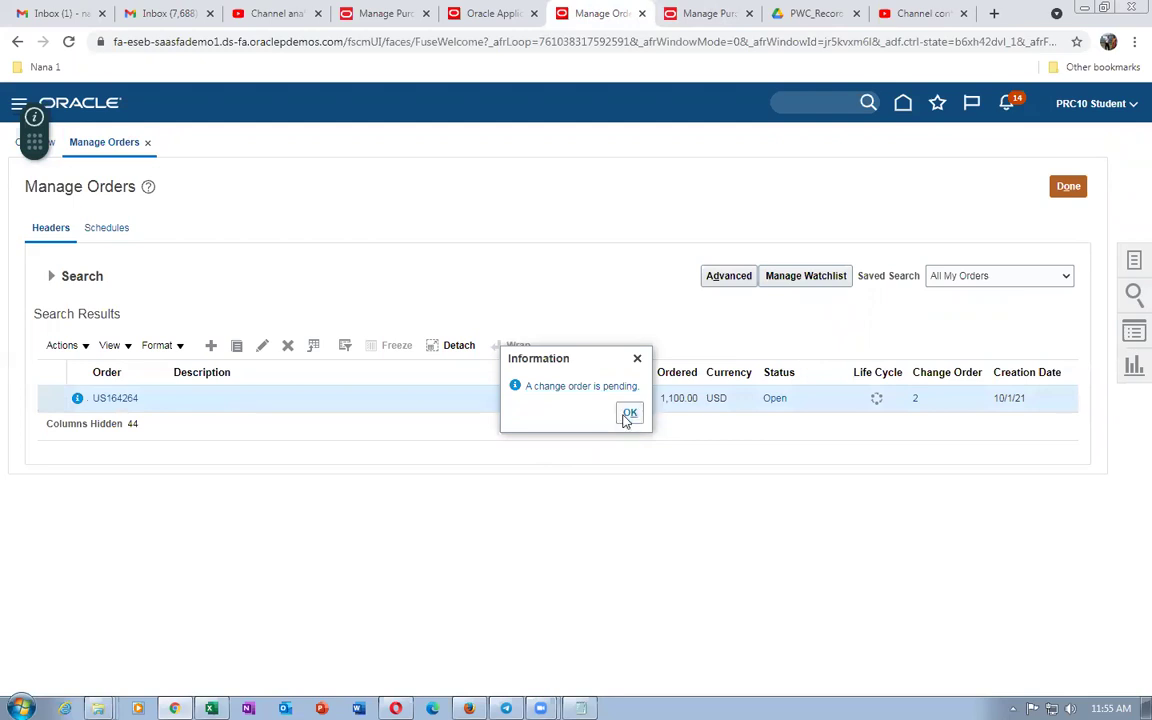
pyautogui.click(628, 416)
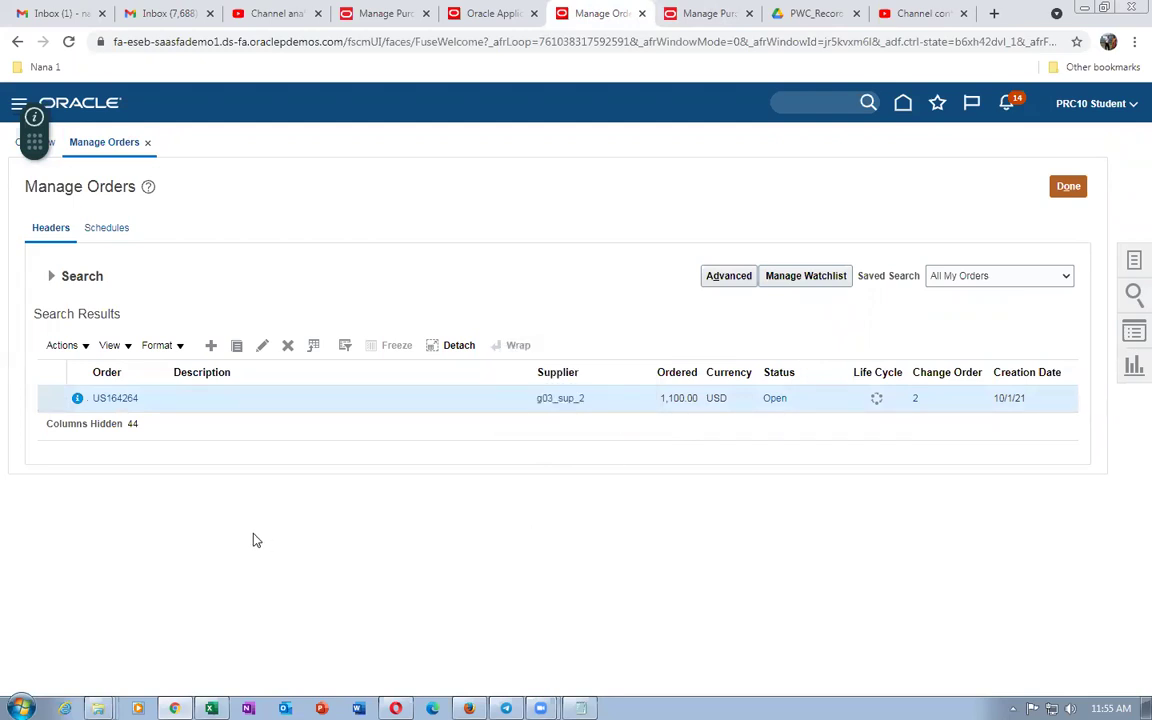
pyautogui.click(123, 402)
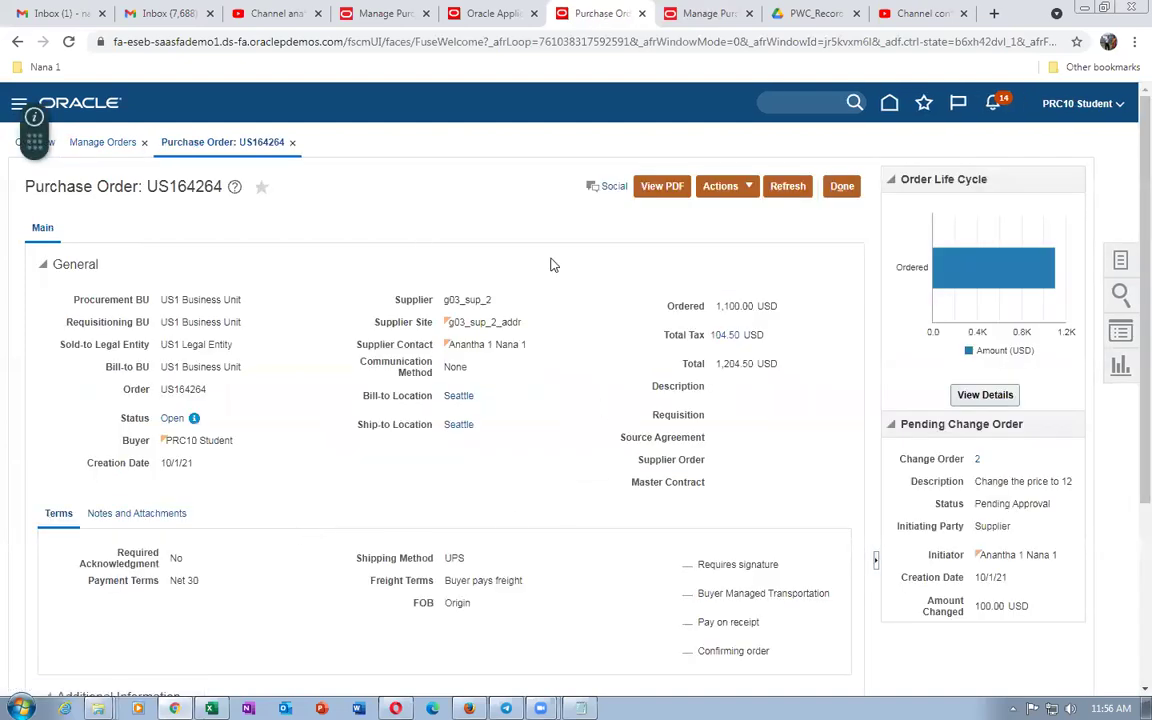
# Check US164264's document history approval details showing the Procurement Manager assigned, then close them.
pyautogui.click(725, 192)
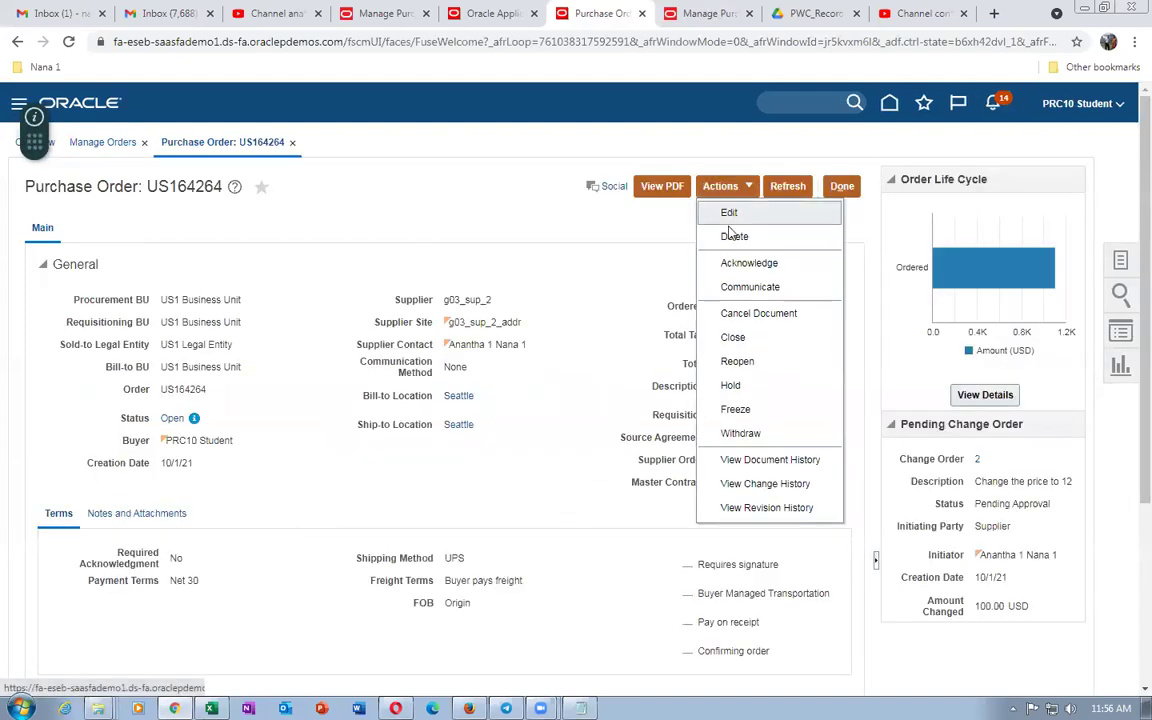
pyautogui.click(764, 461)
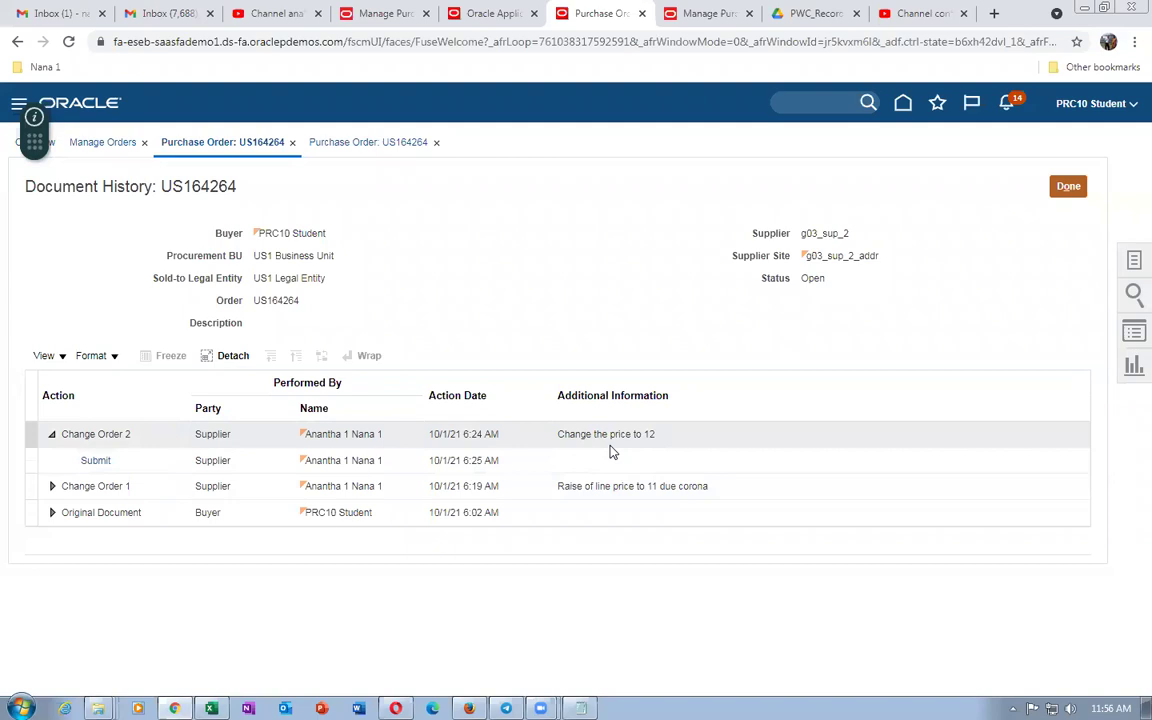
pyautogui.click(95, 461)
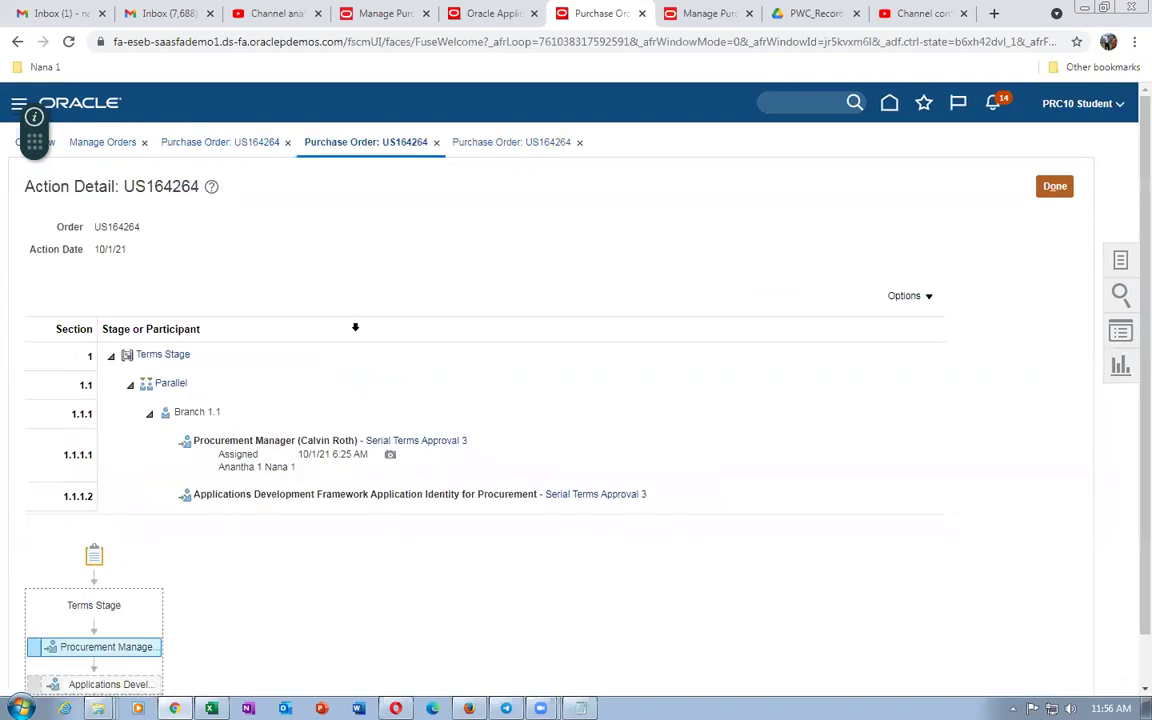
pyautogui.scroll(-1, 345, 375)
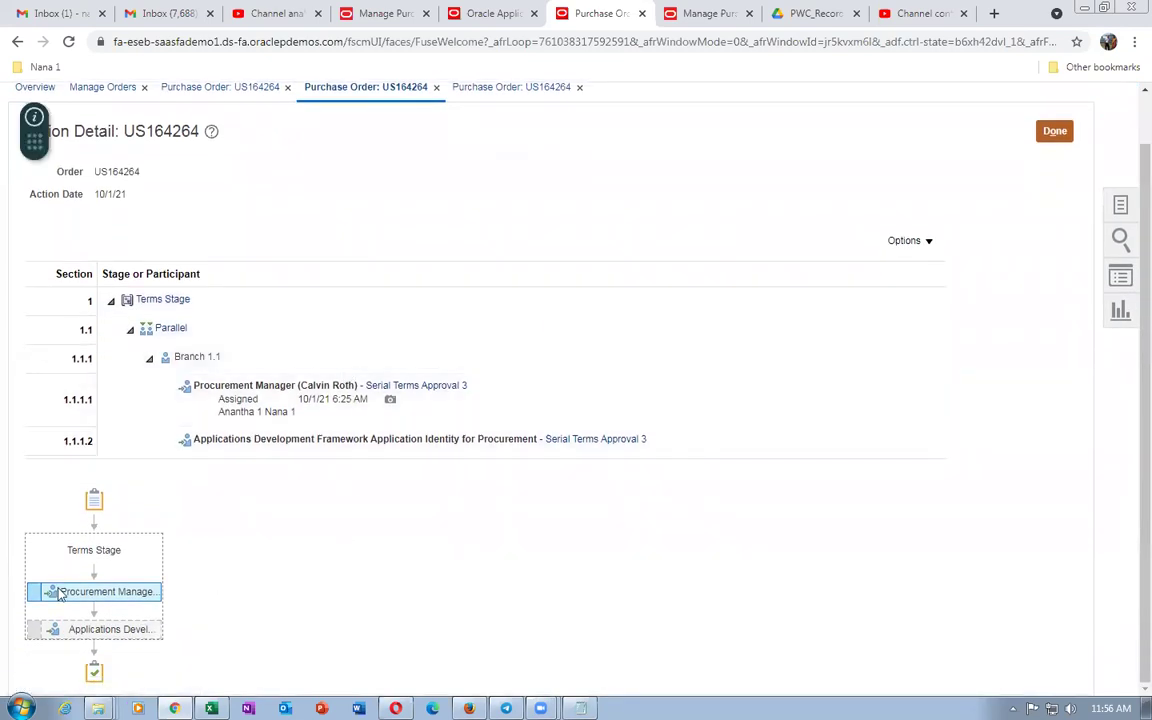
pyautogui.moveTo(100, 591)
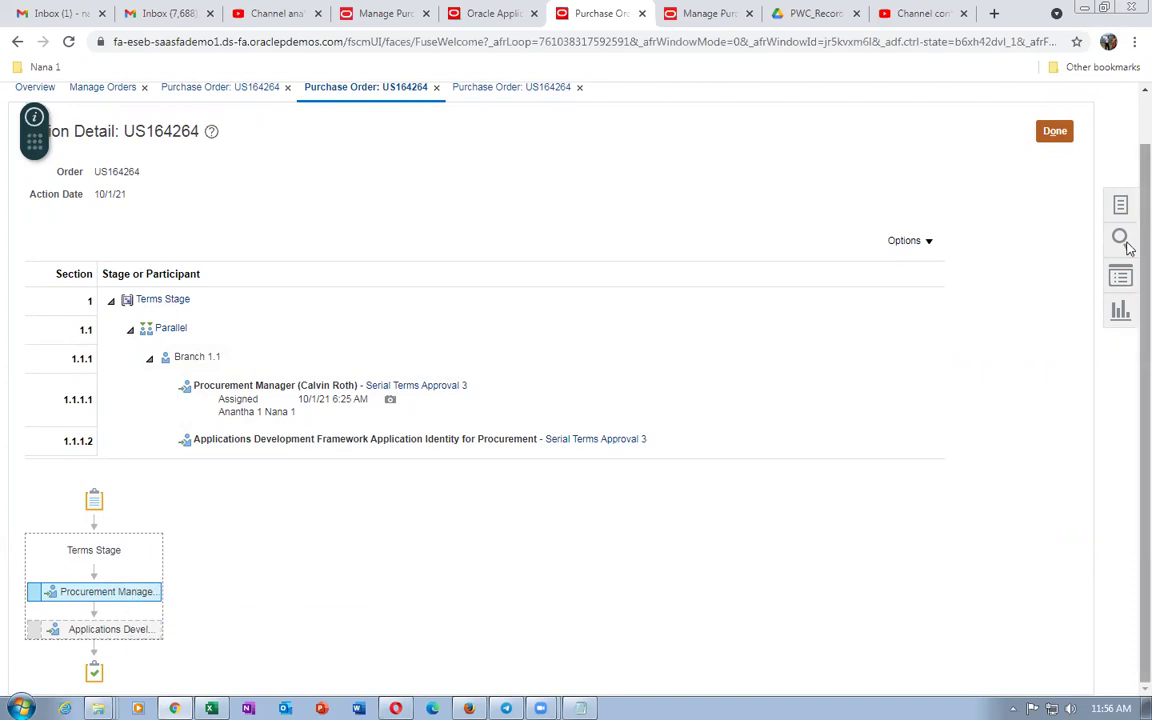
pyautogui.click(391, 398)
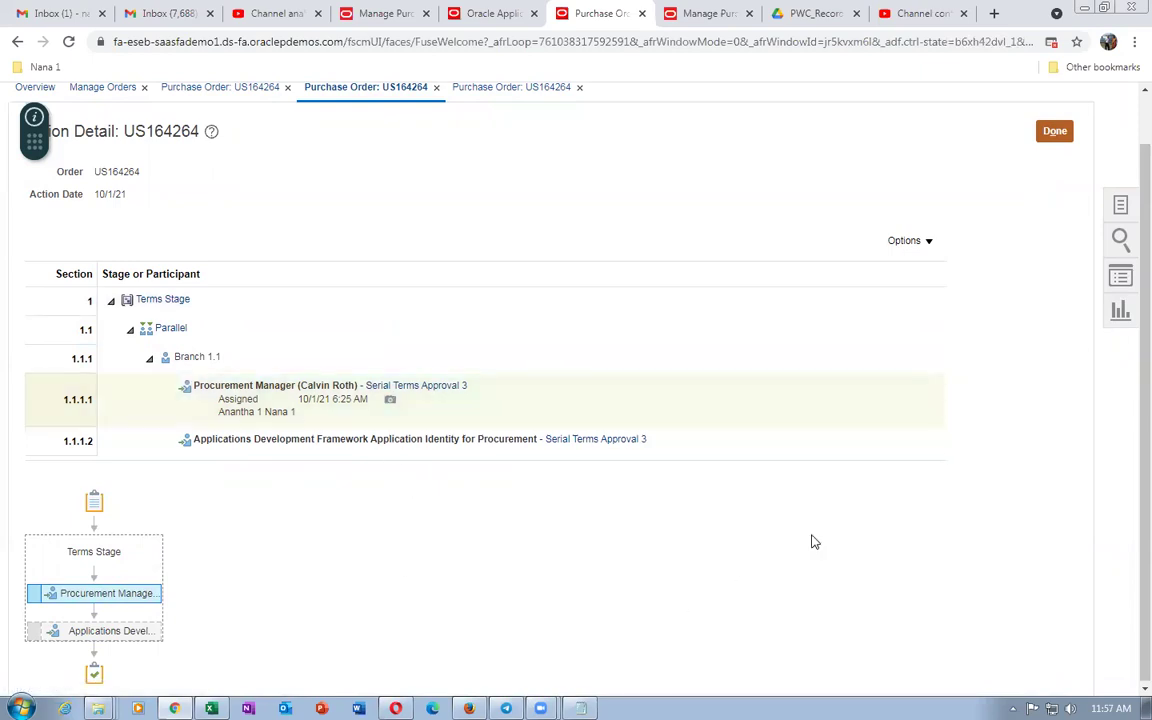
pyautogui.click(1060, 135)
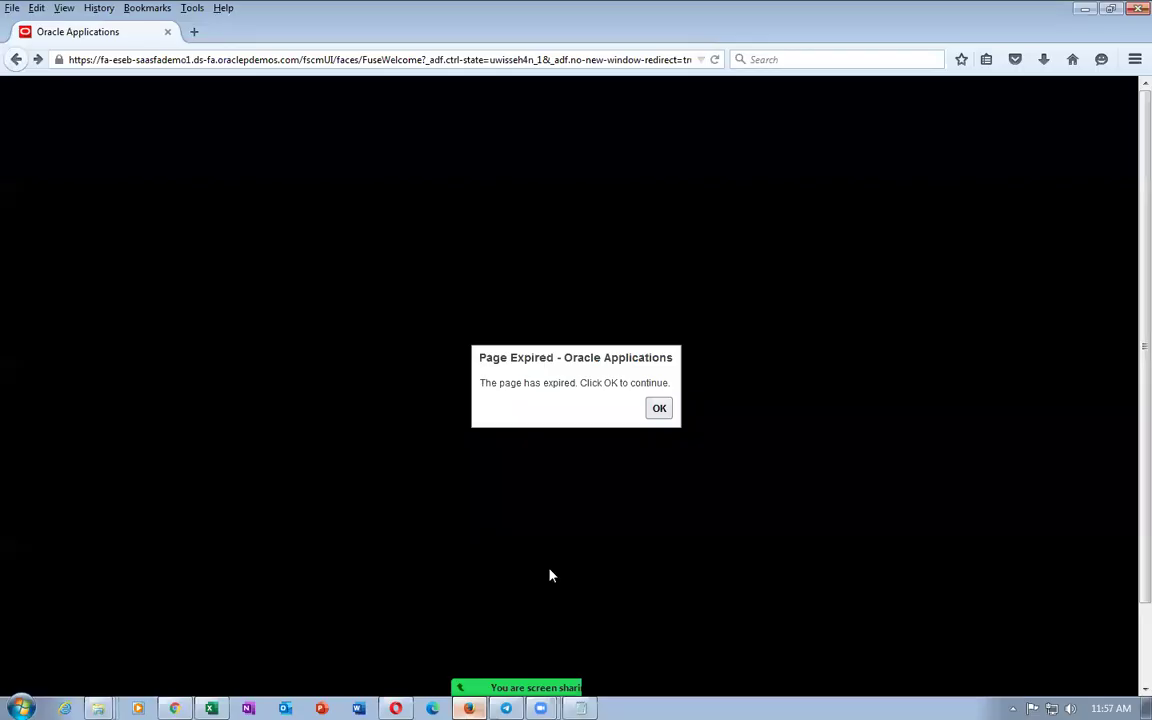
# Dismiss the Page Expired notice and sign out of the administrator account.
pyautogui.click(660, 410)
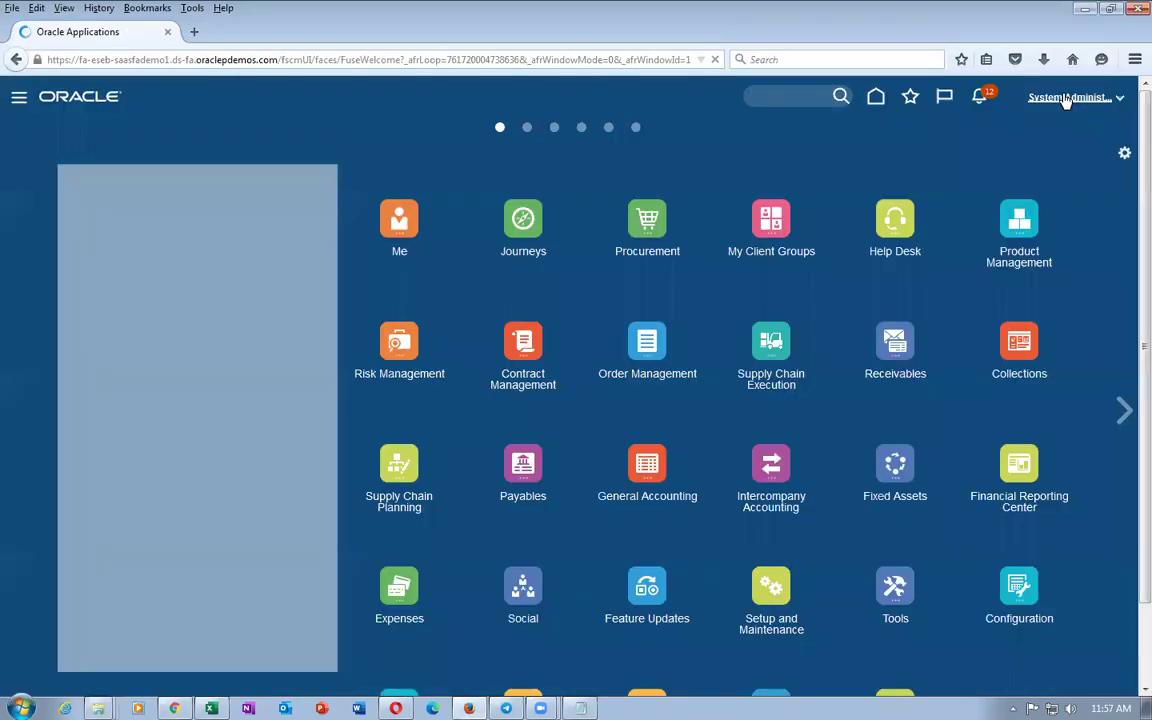
pyautogui.click(1066, 99)
pyautogui.click(1071, 136)
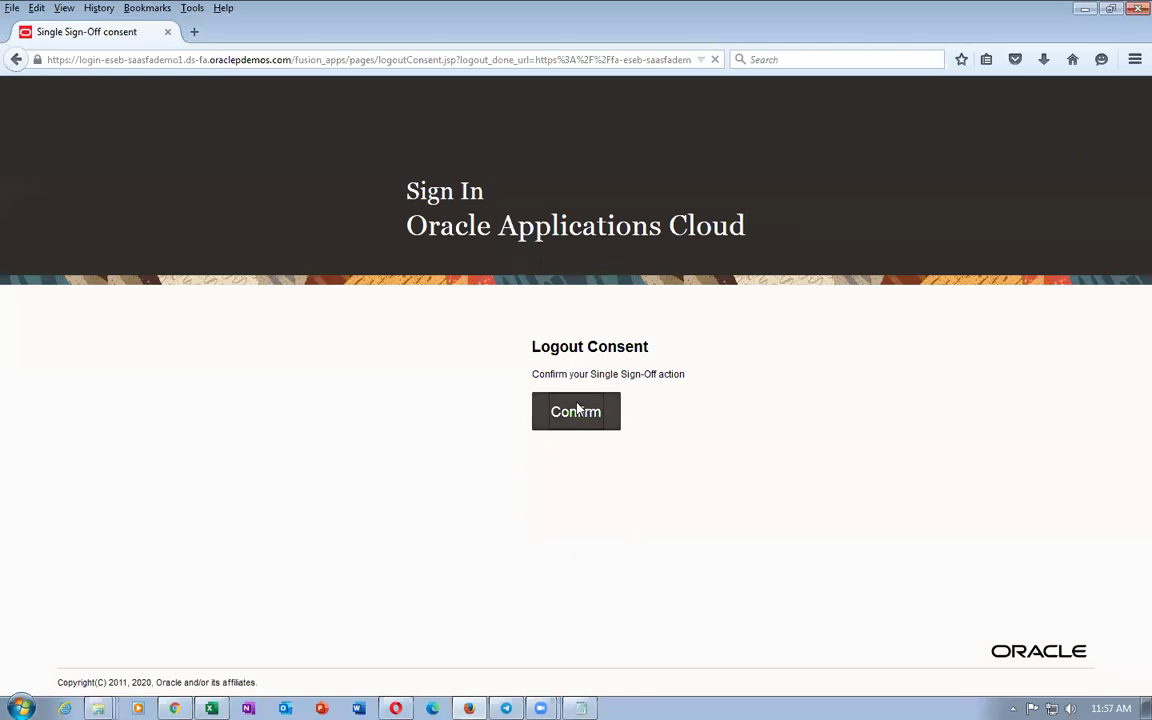
pyautogui.click(577, 410)
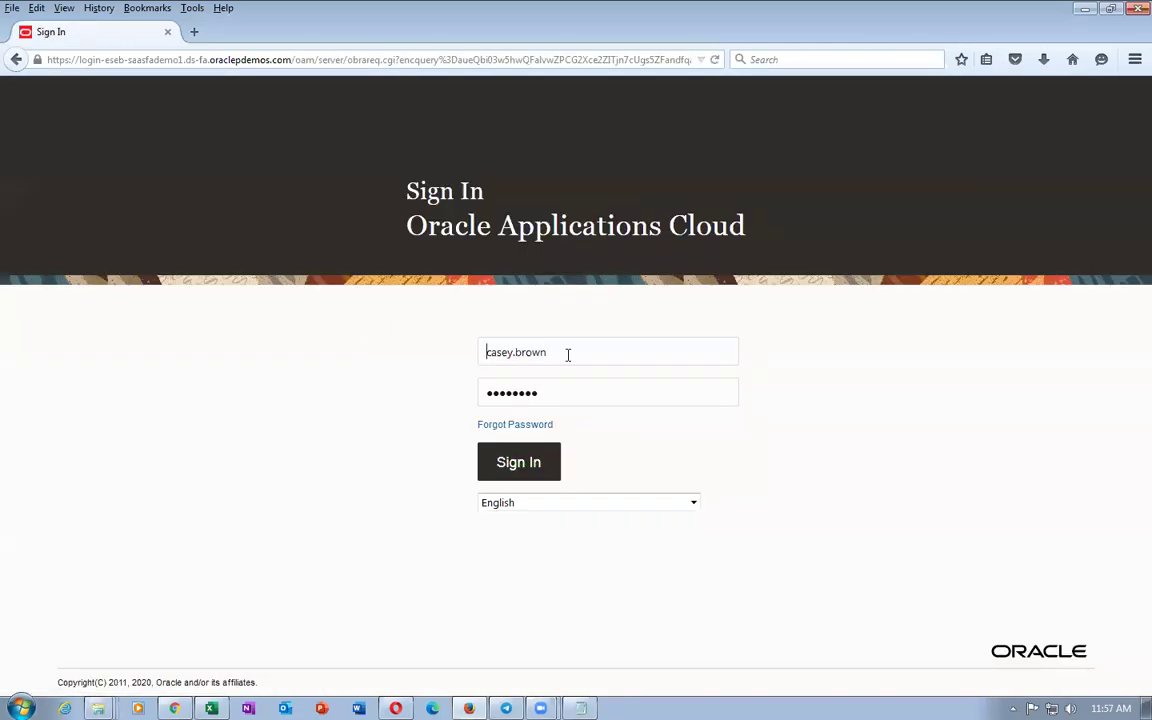
# Sign in with the Procurement Manager's username and password, saving the password in the browser.
pyautogui.click(566, 352)
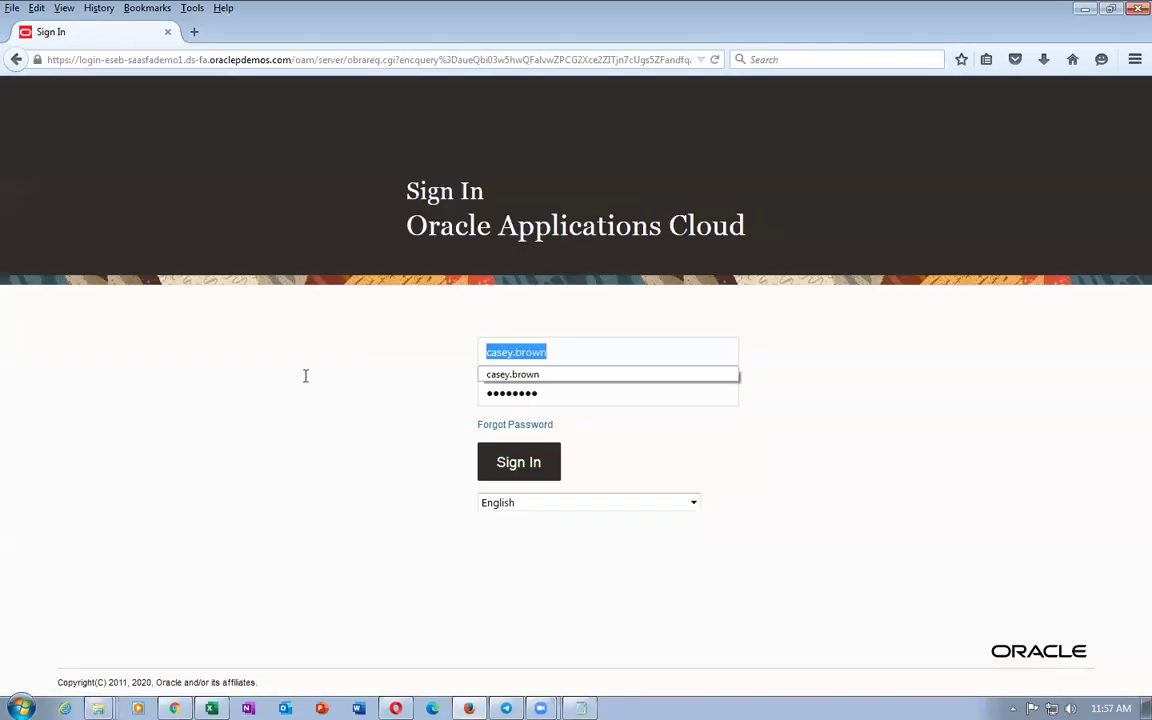
pyautogui.write('cal')
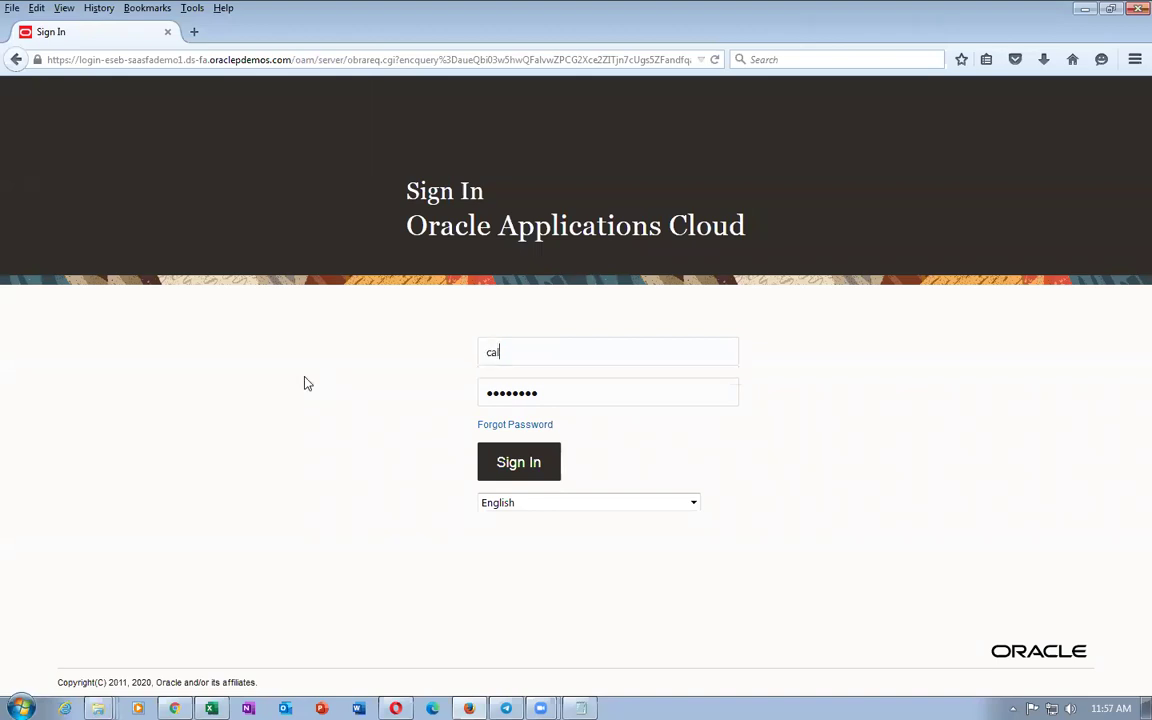
pyautogui.write('vin.roth')
pyautogui.press('Tab')
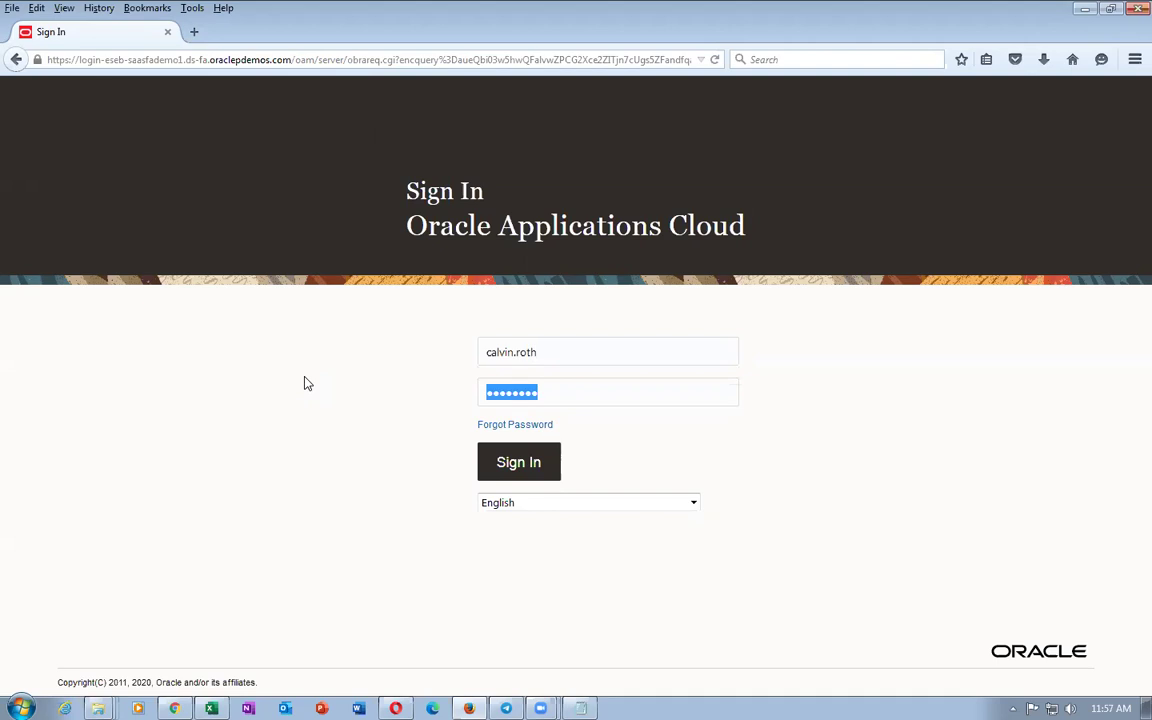
pyautogui.click(548, 460)
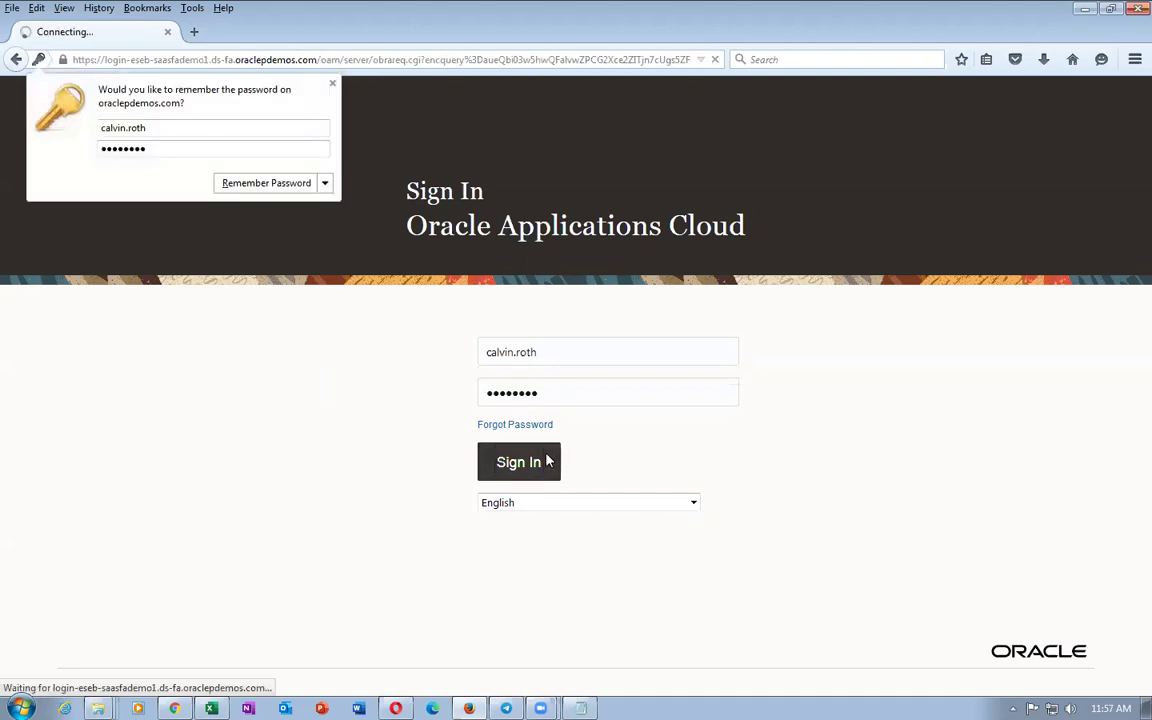
pyautogui.click(265, 186)
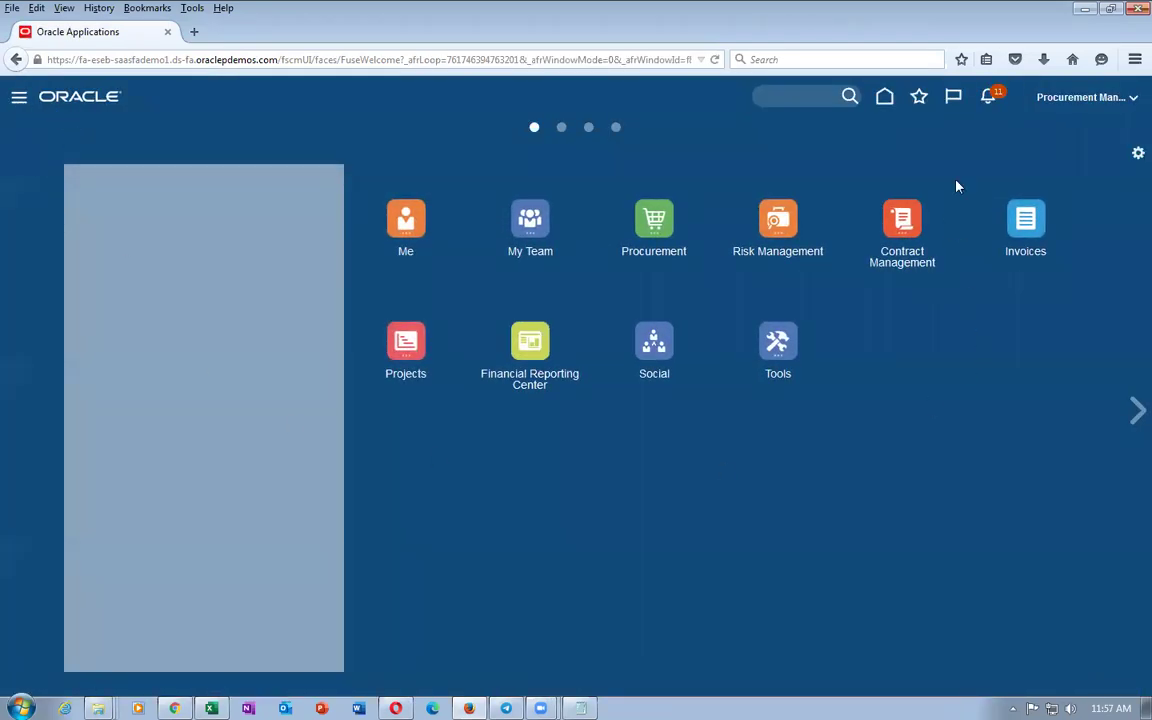
# Open the US164264-2 approval task from notifications, review the $1,200.00 line (+$100.00), and choose Approve.
pyautogui.click(993, 98)
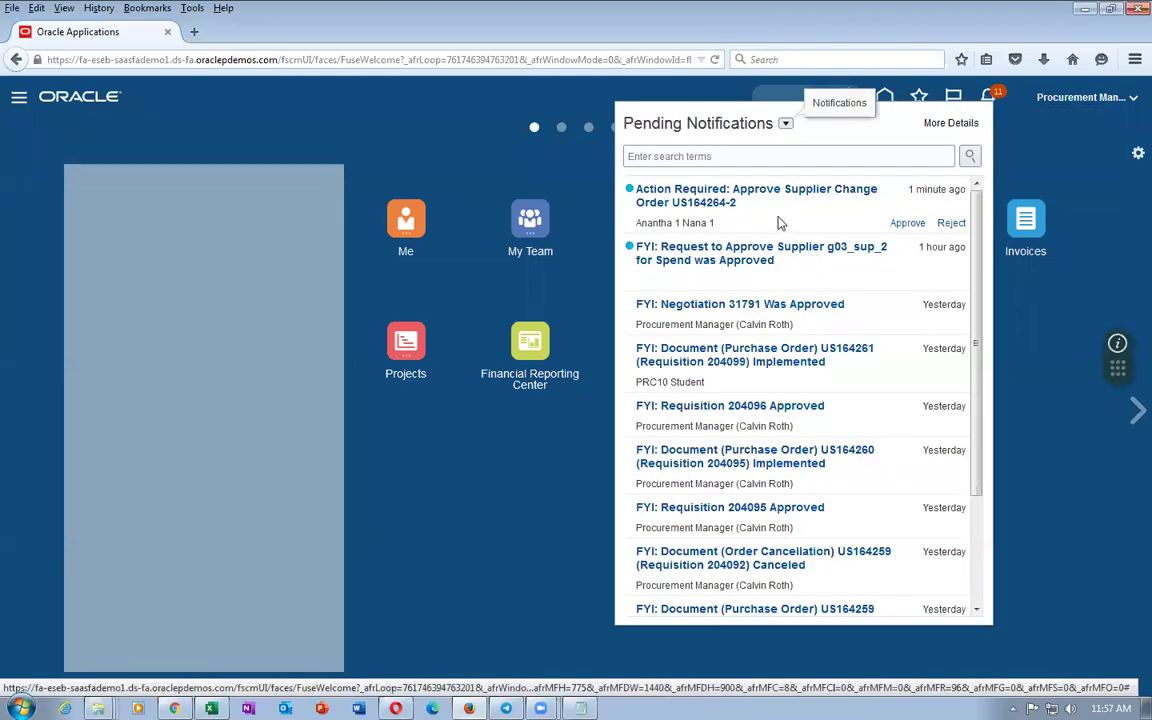
pyautogui.click(764, 196)
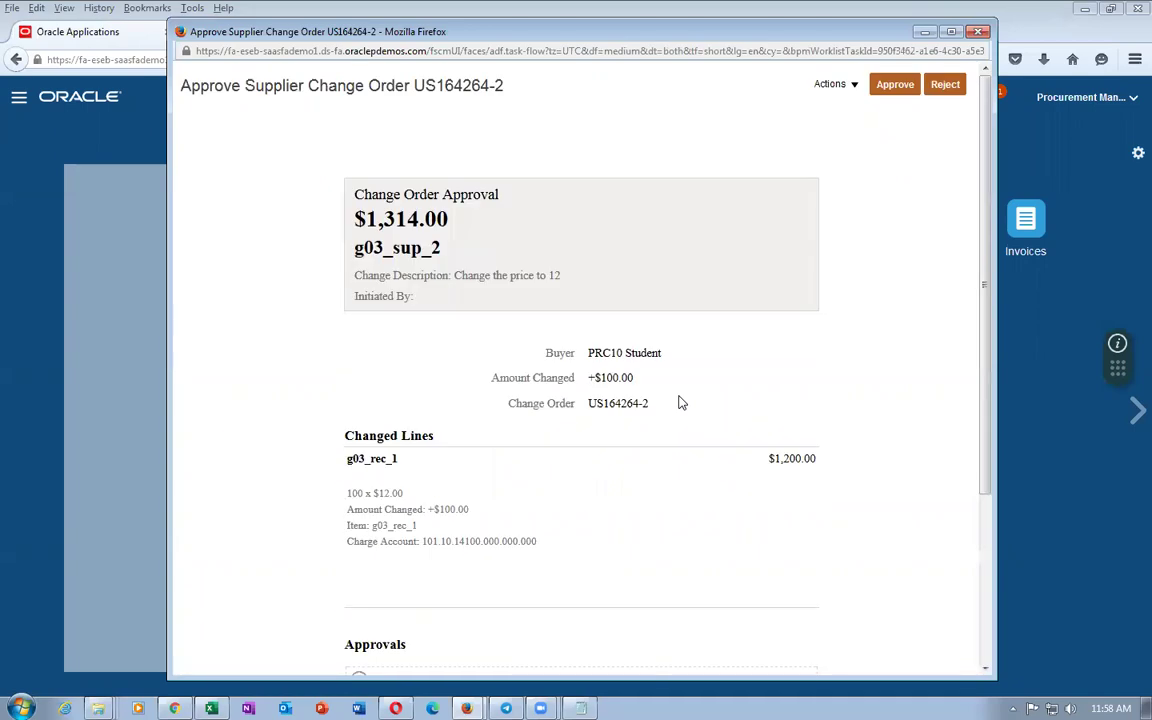
pyautogui.scroll(-5, 358, 359)
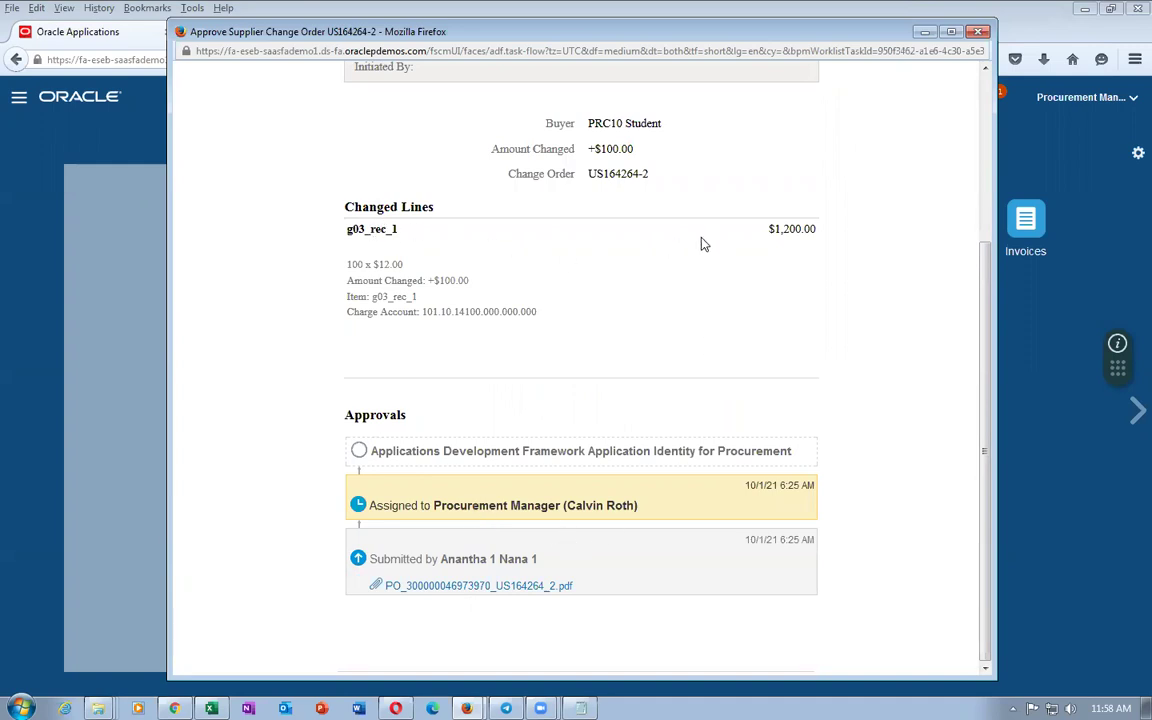
pyautogui.moveTo(769, 231); pyautogui.dragTo(820, 238)
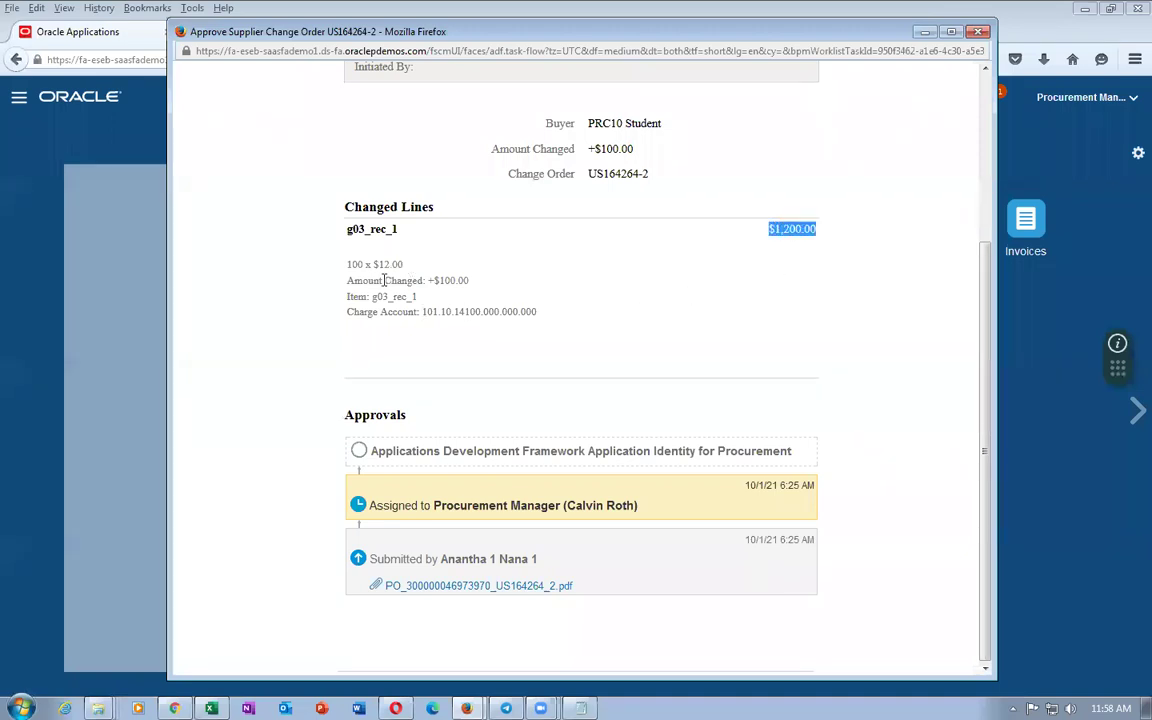
pyautogui.moveTo(427, 281); pyautogui.dragTo(475, 289)
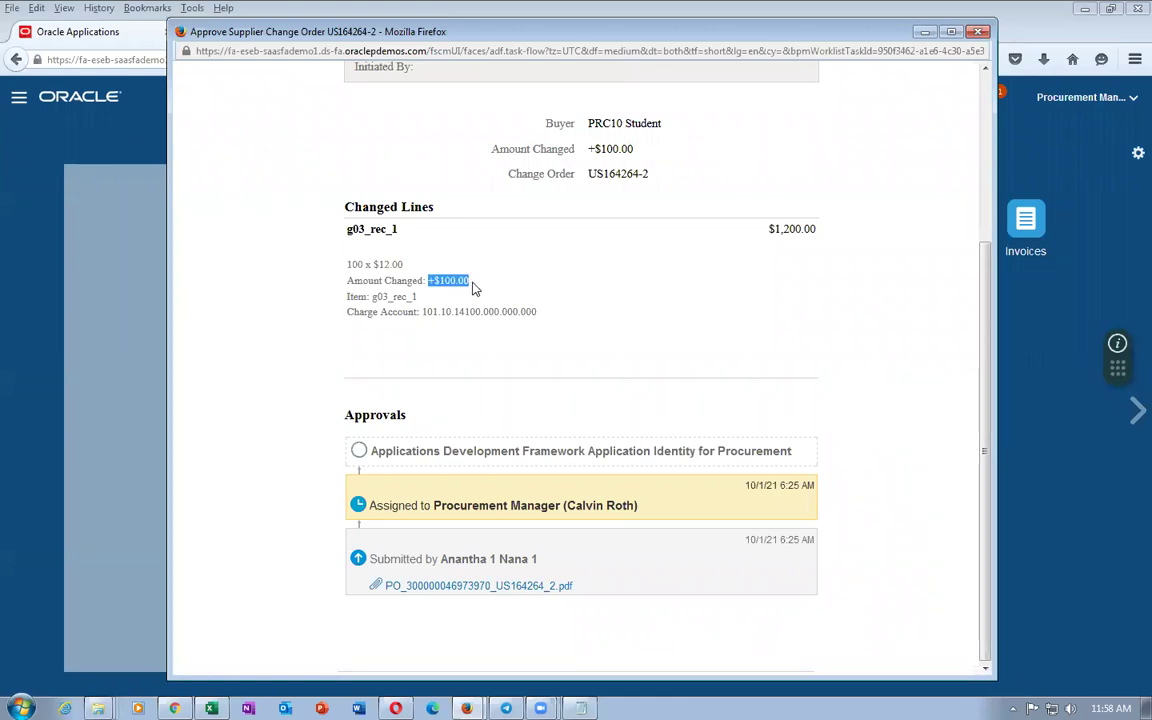
pyautogui.click(643, 352)
pyautogui.scroll(2, 645, 352)
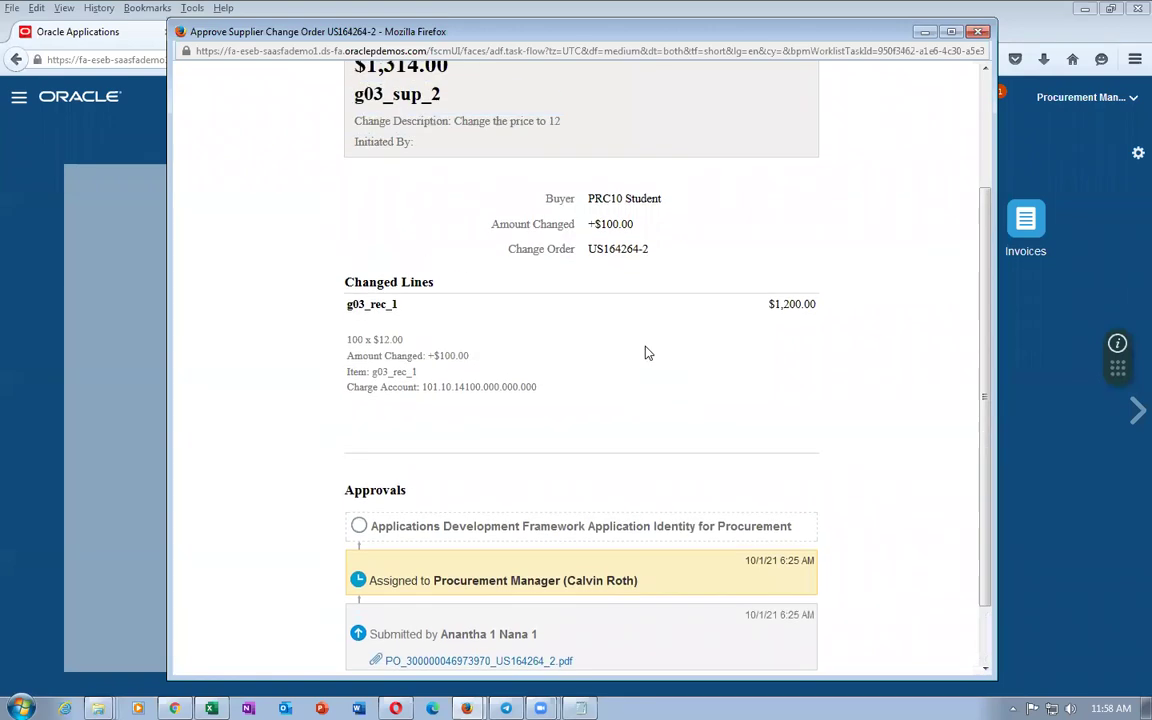
pyautogui.scroll(2, 645, 352)
pyautogui.scroll(1, 716, 157)
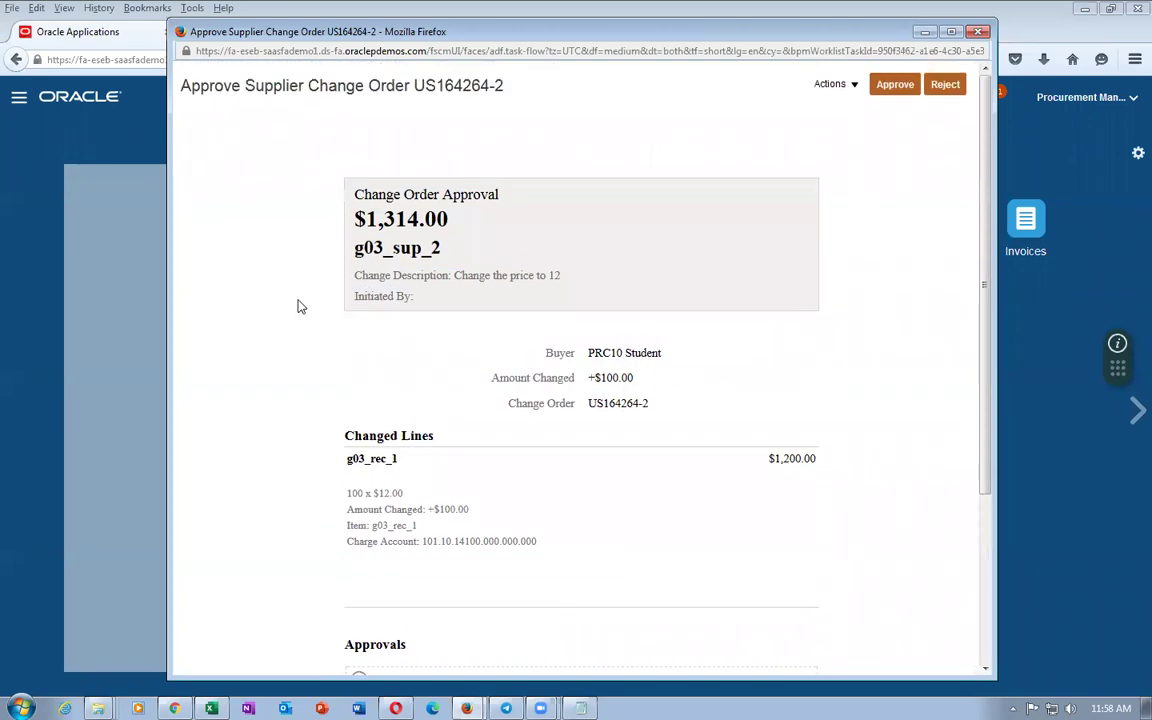
pyautogui.click(895, 84)
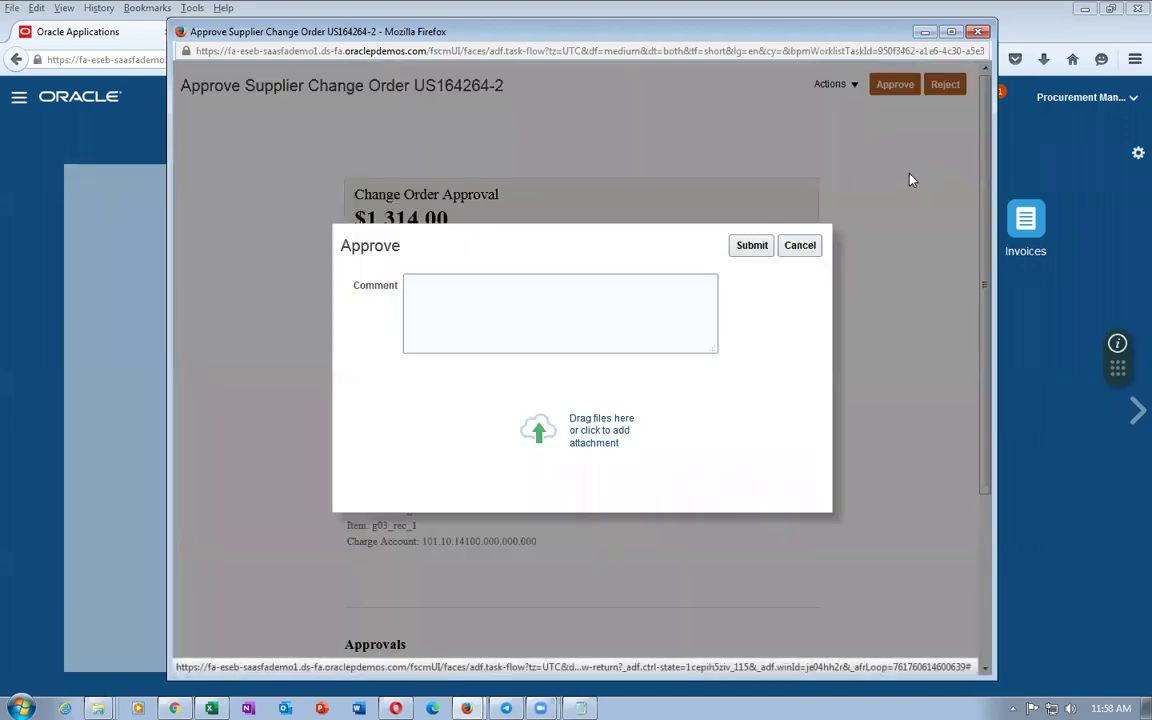
# Submit the US164264-2 approval with the comment 'OK. Spl. Corona case'.
pyautogui.click(527, 283)
pyautogui.write('OK. Spl. Coron')
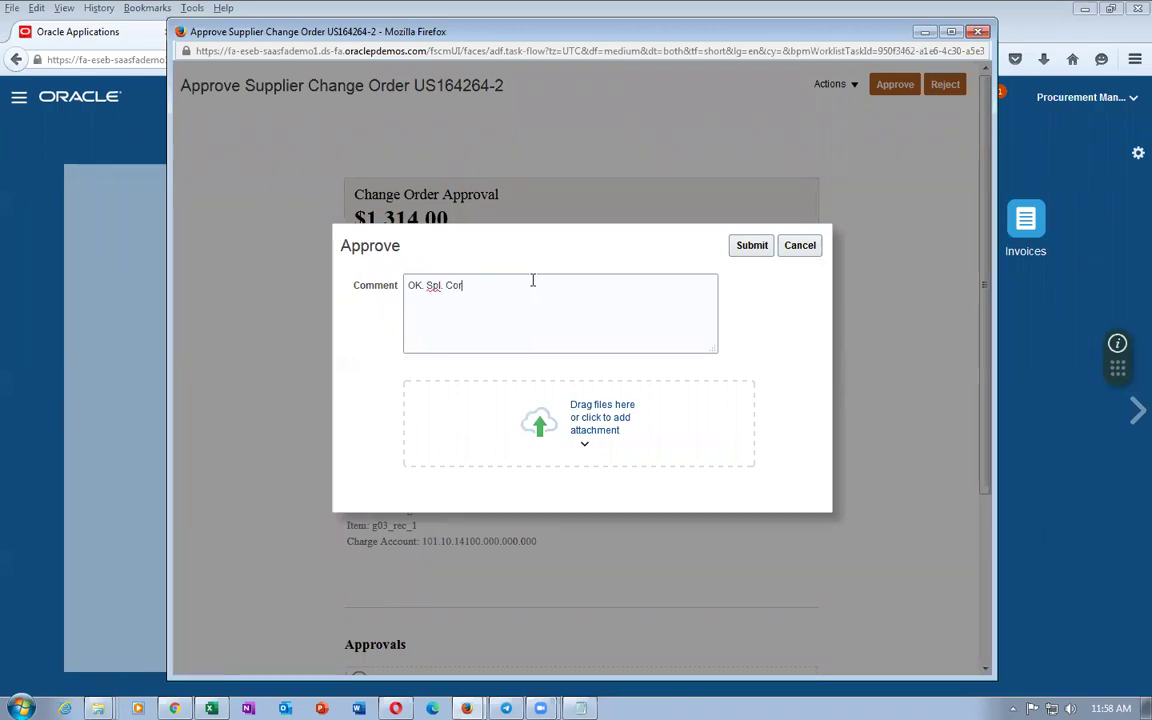
pyautogui.write('a case')
pyautogui.click(745, 248)
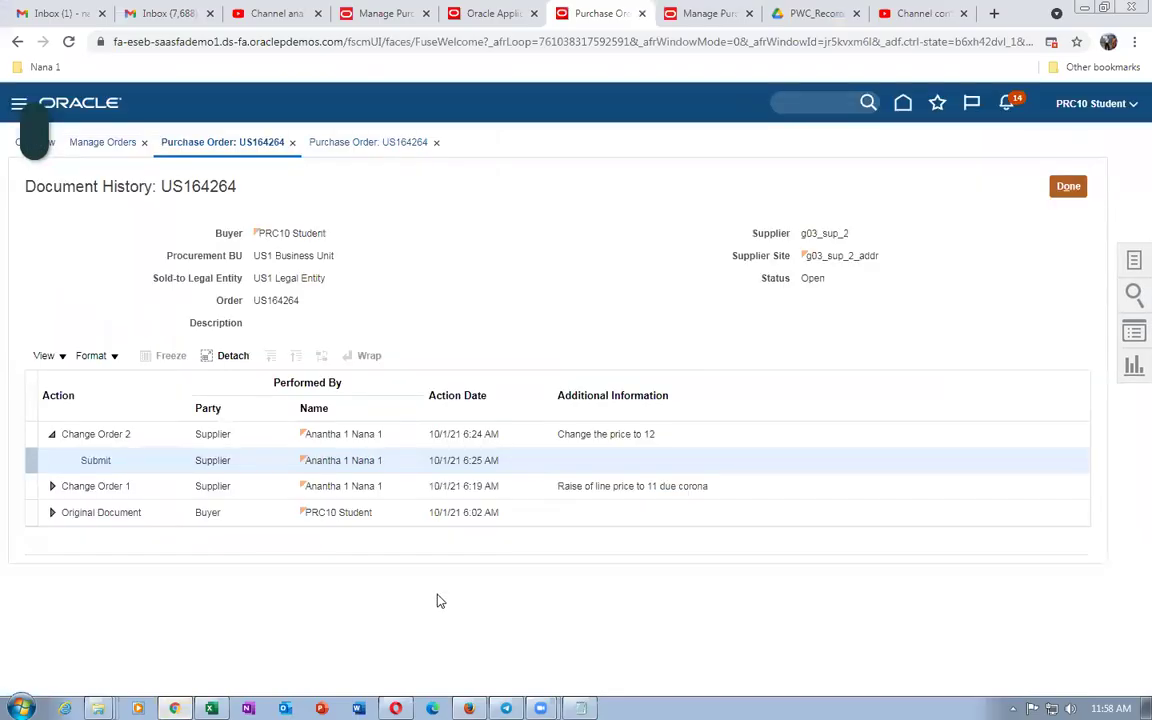
# Close the history and order, refresh Manage Orders showing US164264 at 1,200.00 USD, then search supplier orders.
pyautogui.click(1068, 187)
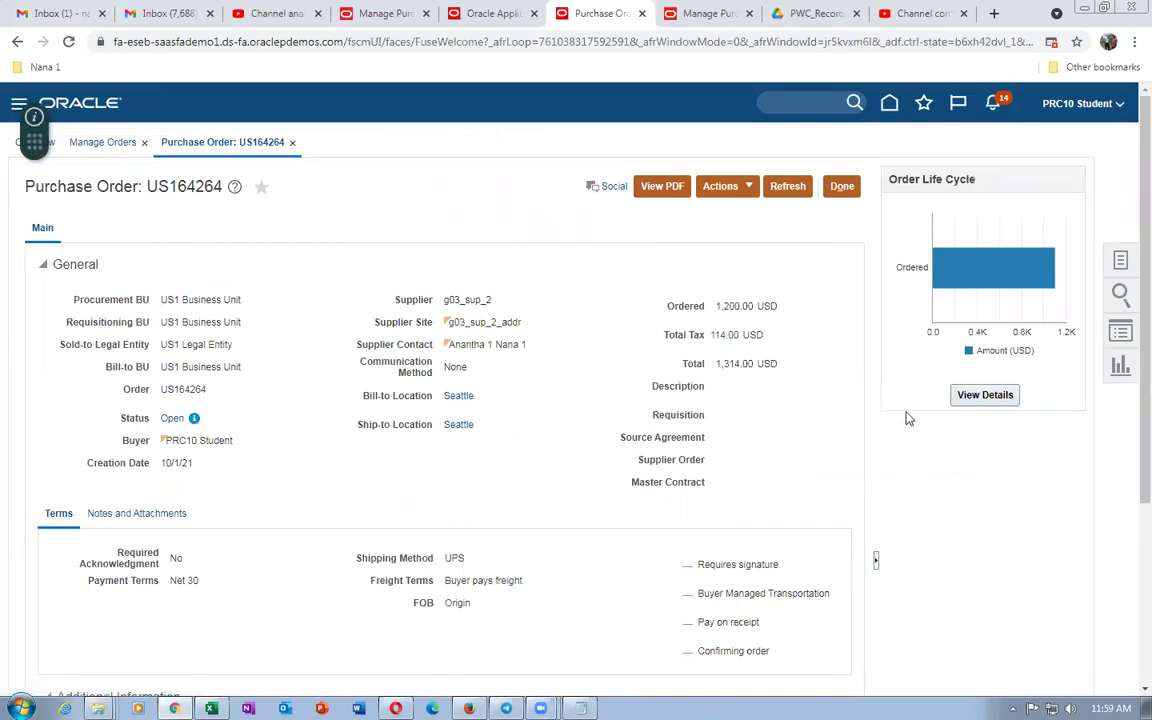
pyautogui.click(843, 193)
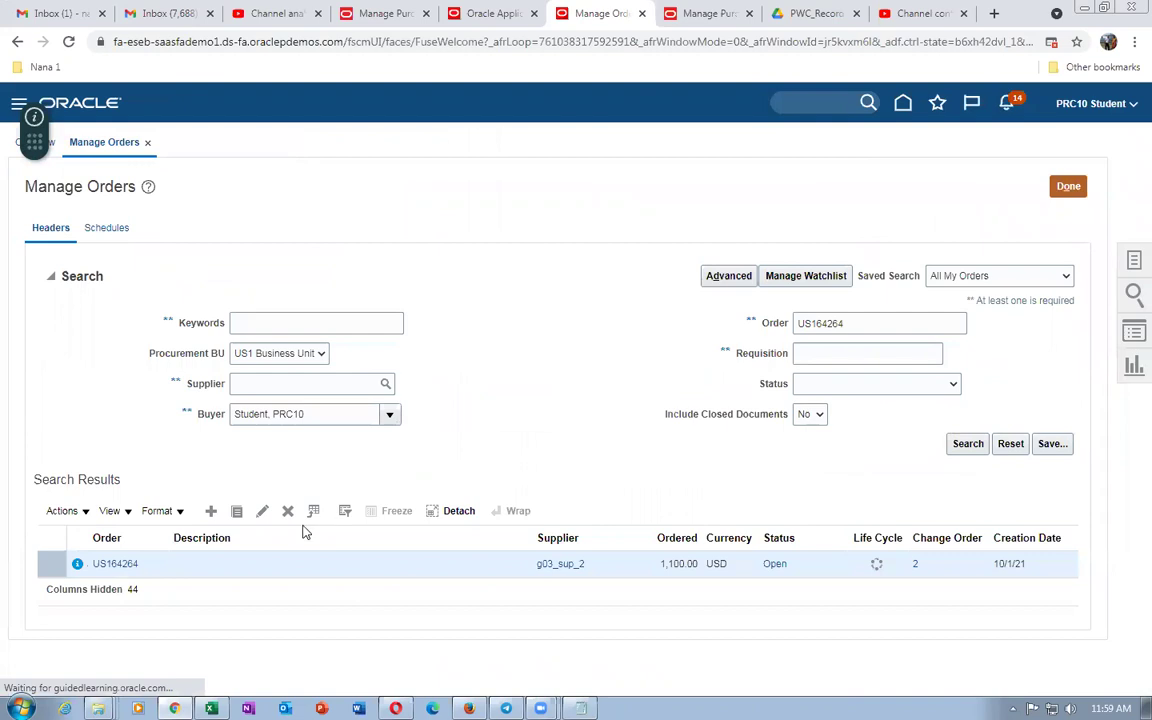
pyautogui.click(966, 443)
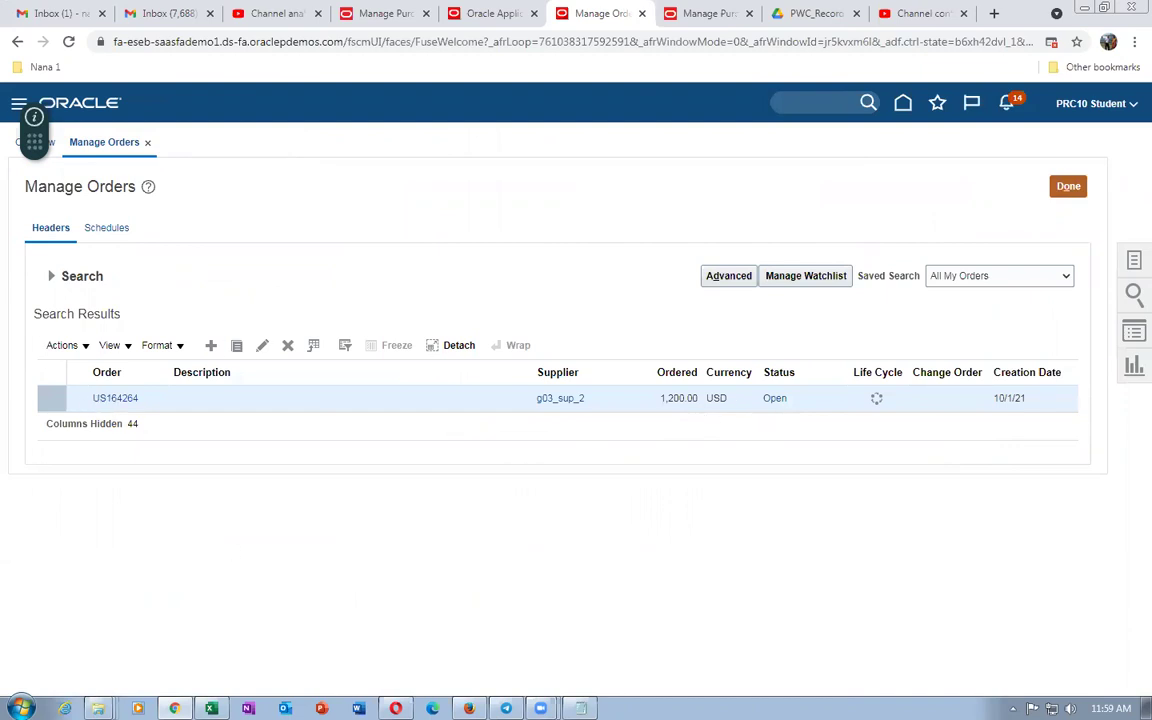
pyautogui.click(357, 640)
pyautogui.click(1020, 350)
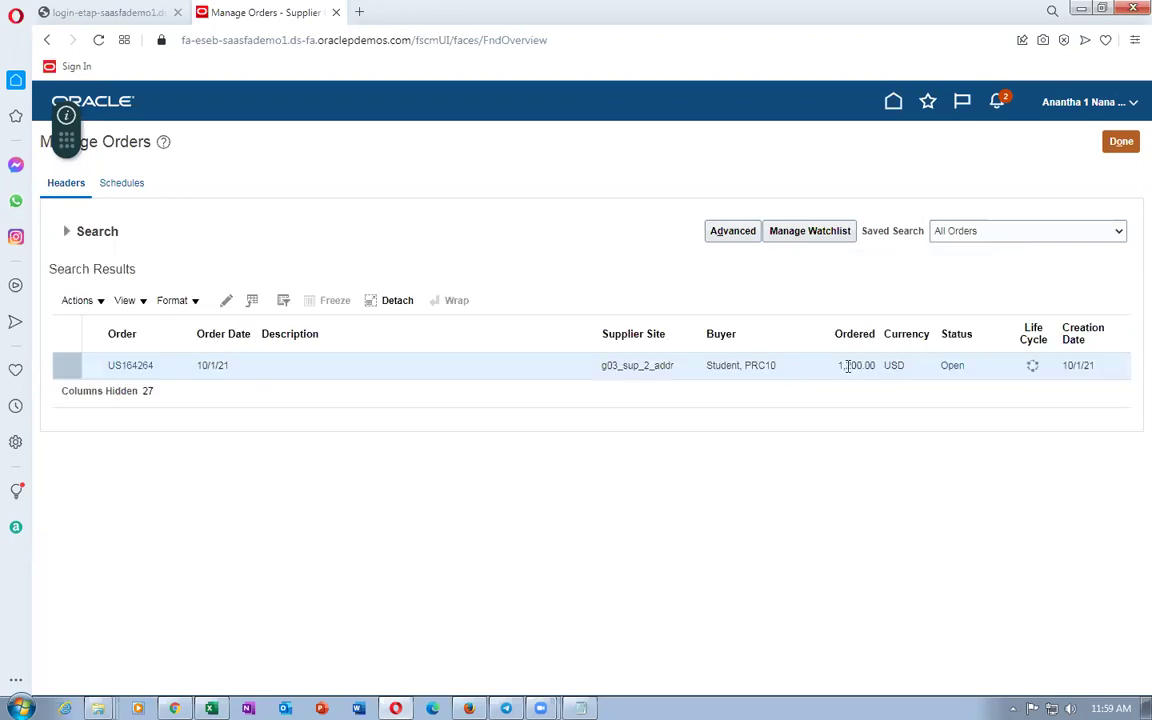
# Leave Manage Orders with US164264 at 1,200.00 USD; the overview reports a 1200 USD purchase amount.
pyautogui.click(1118, 141)
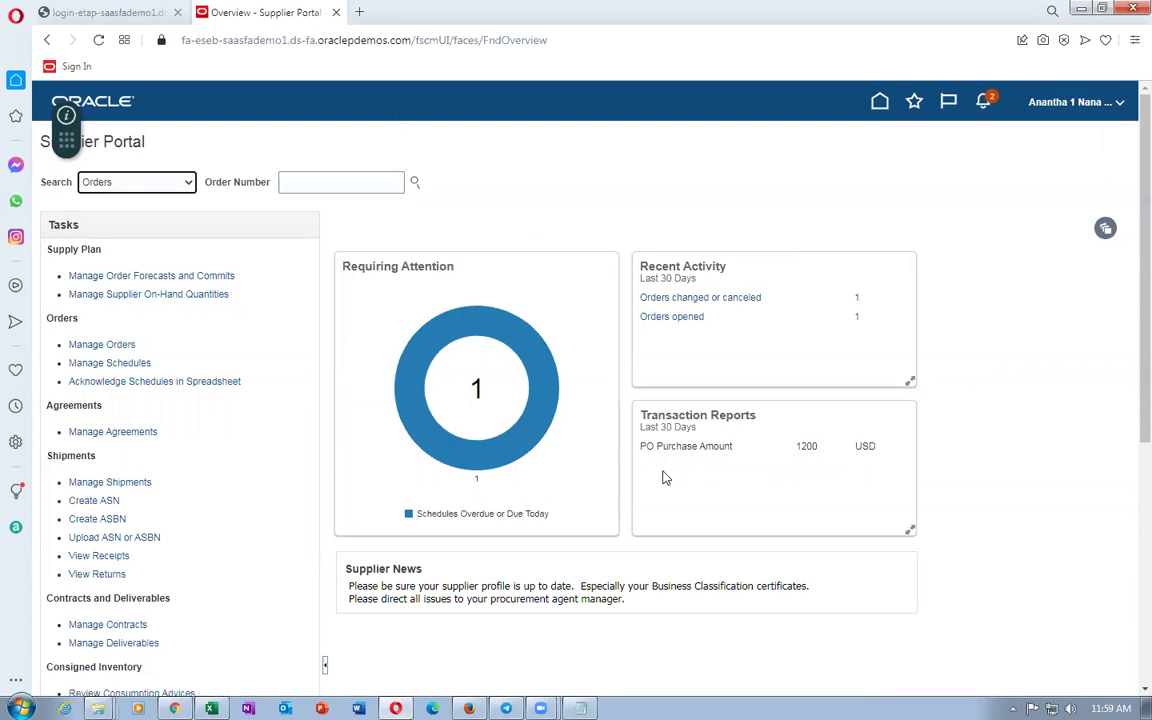
pyautogui.click(817, 646)
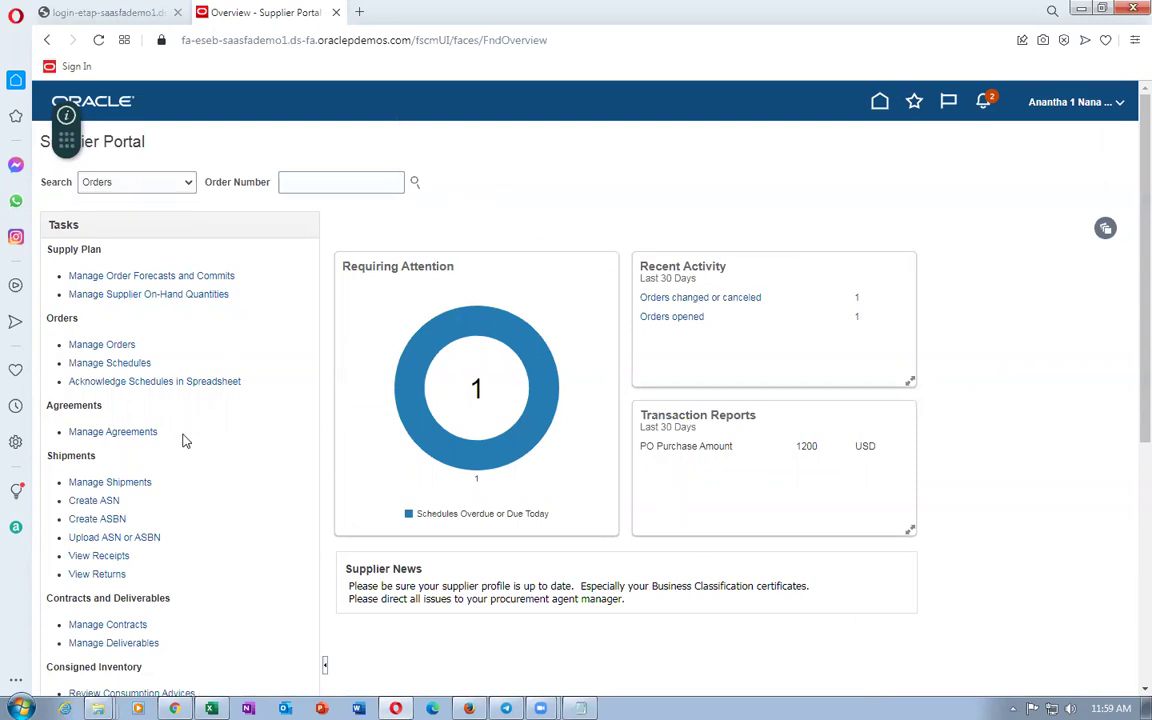